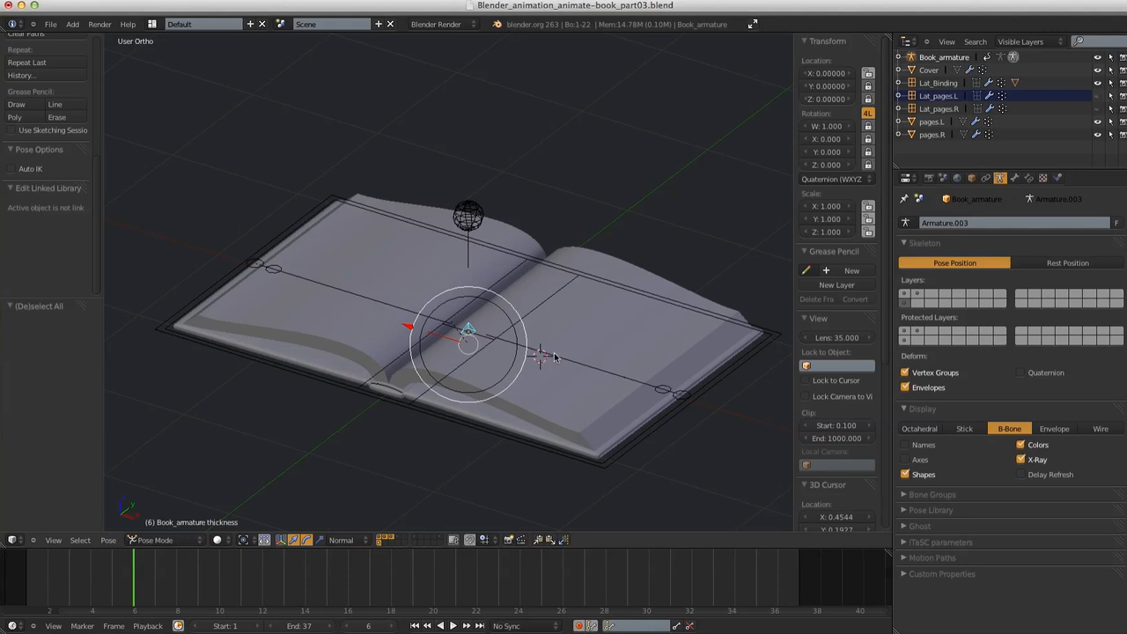
# Inspect the pages.R and pages.L meshes of the open book from several angles
pyautogui.rightClick(519, 396)
pyautogui.rightClick(323, 334)
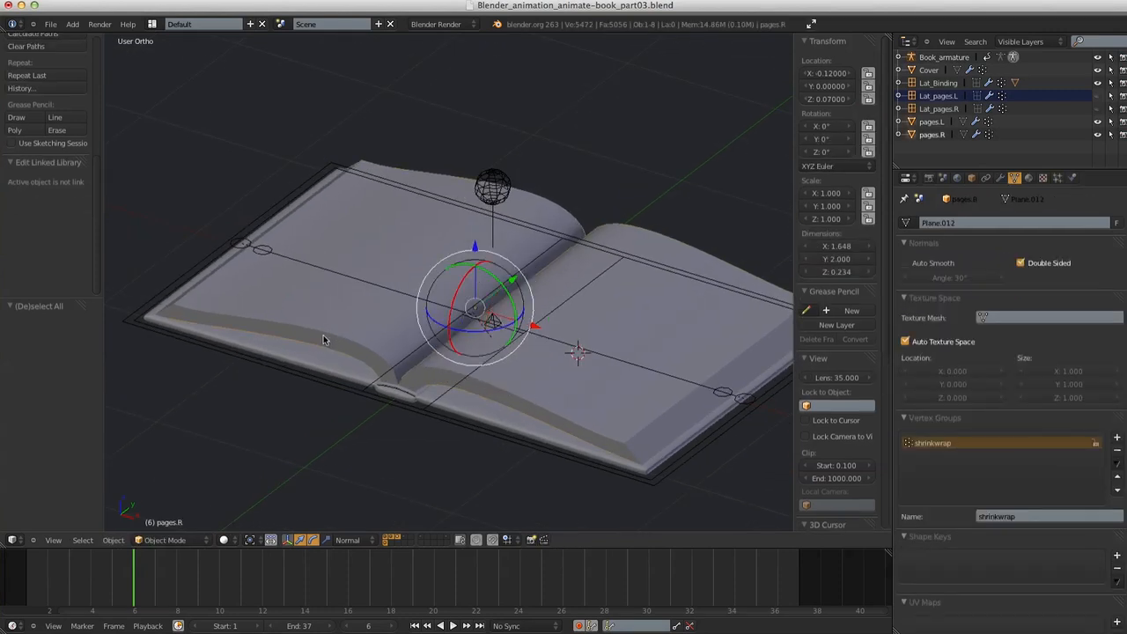
pyautogui.rightClick(524, 402)
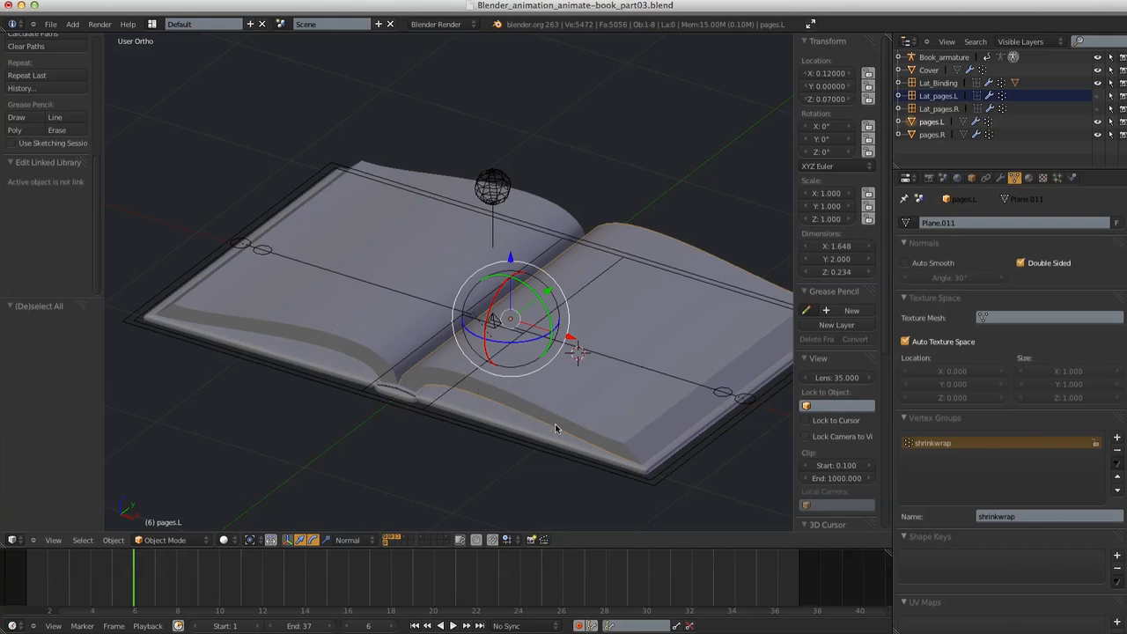
pyautogui.moveTo(565, 376); pyautogui.dragTo(511, 306, button='middle')
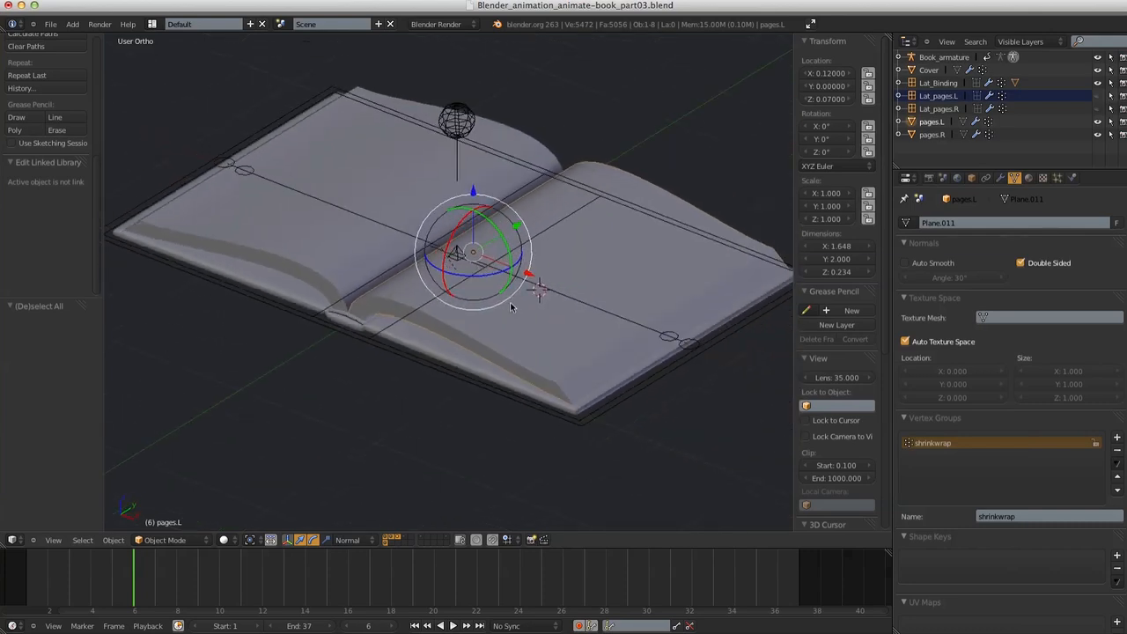
pyautogui.moveTo(427, 335); pyautogui.dragTo(488, 339, button='middle')
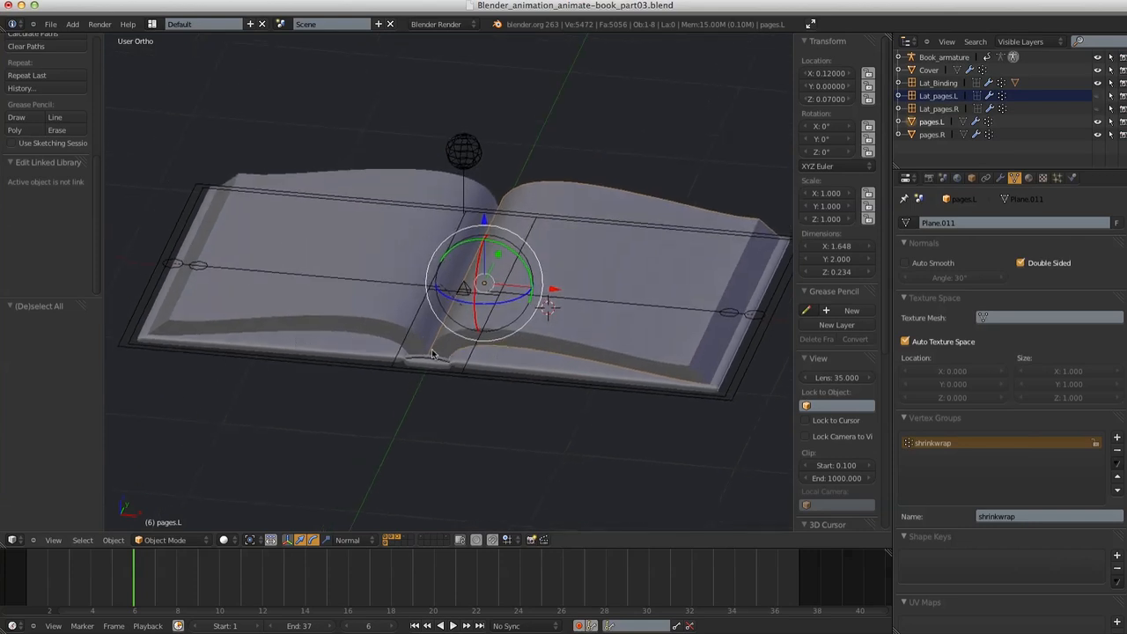
pyautogui.moveTo(697, 365); pyautogui.dragTo(679, 365, button='middle')
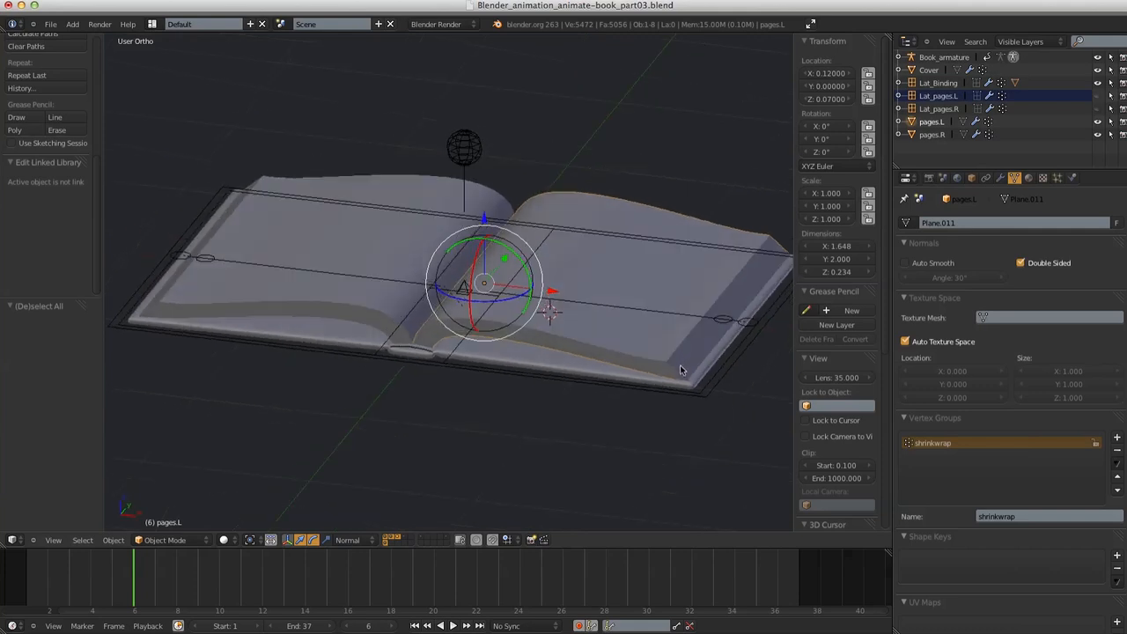
pyautogui.moveTo(733, 303); pyautogui.dragTo(658, 346, button='middle')
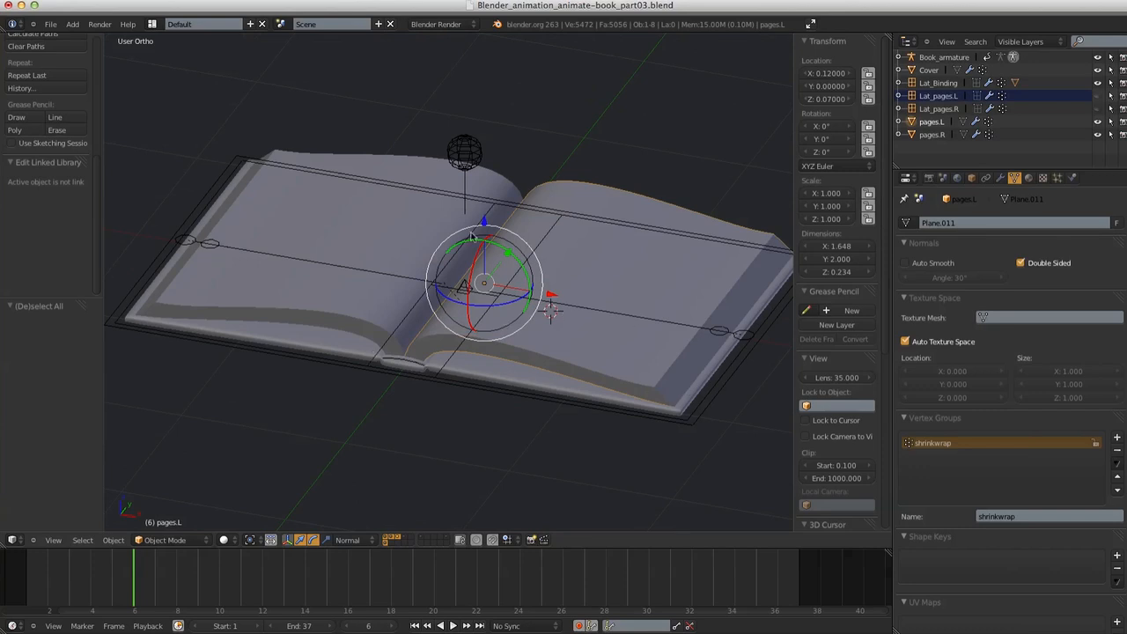
pyautogui.keyDown('shift'); pyautogui.moveTo(537, 363); pyautogui.dragTo(534, 393, button='middle'); pyautogui.keyUp('shift')
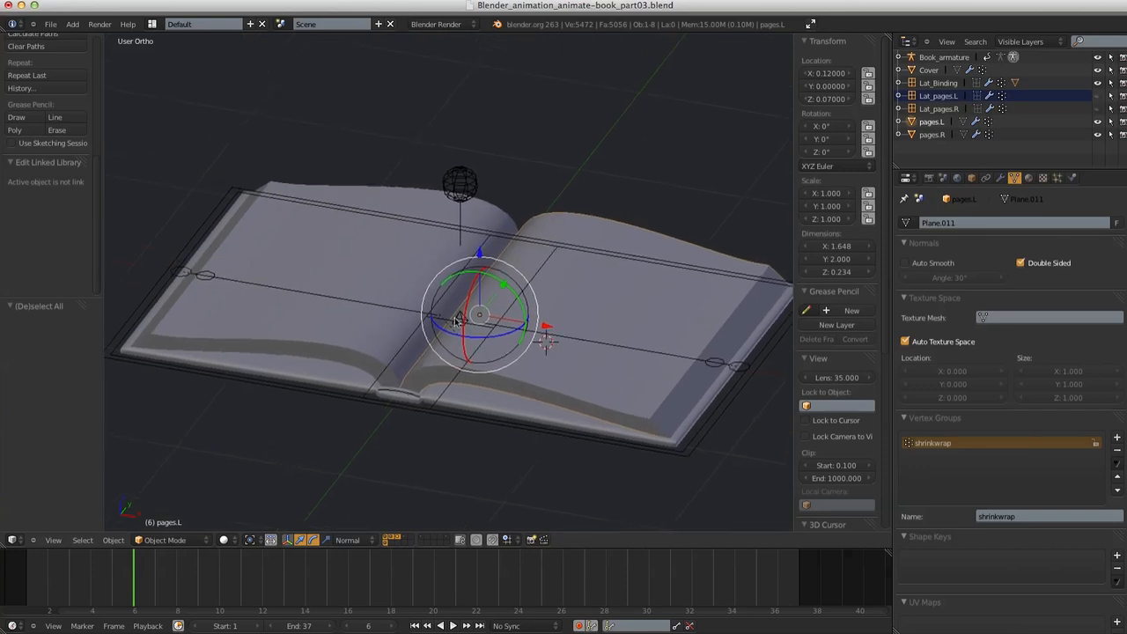
# Try sliding the thickness bone at the book's spine back and forth along its local X axis
pyautogui.rightClick(459, 317)
pyautogui.moveTo(472, 279); pyautogui.dragTo(490, 438, button='middle')
pyautogui.keyDown('shift'); pyautogui.moveTo(403, 363); pyautogui.dragTo(414, 382, button='middle'); pyautogui.keyUp('shift')
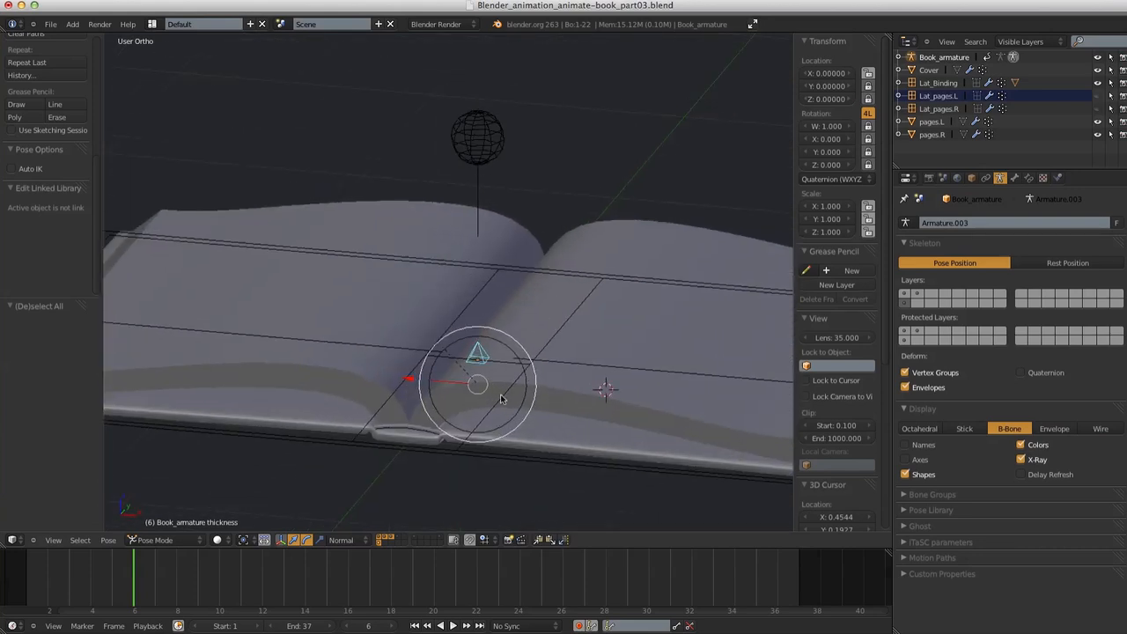
pyautogui.press('g')
pyautogui.press('x')
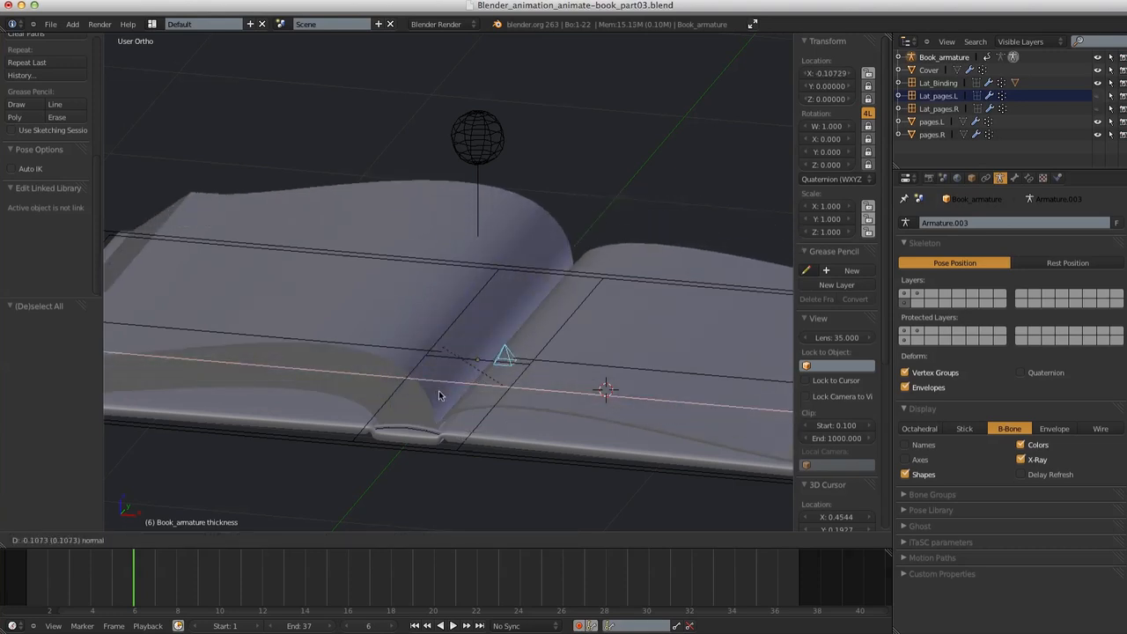
pyautogui.click(485, 385)
pyautogui.press('g')
pyautogui.press('x')
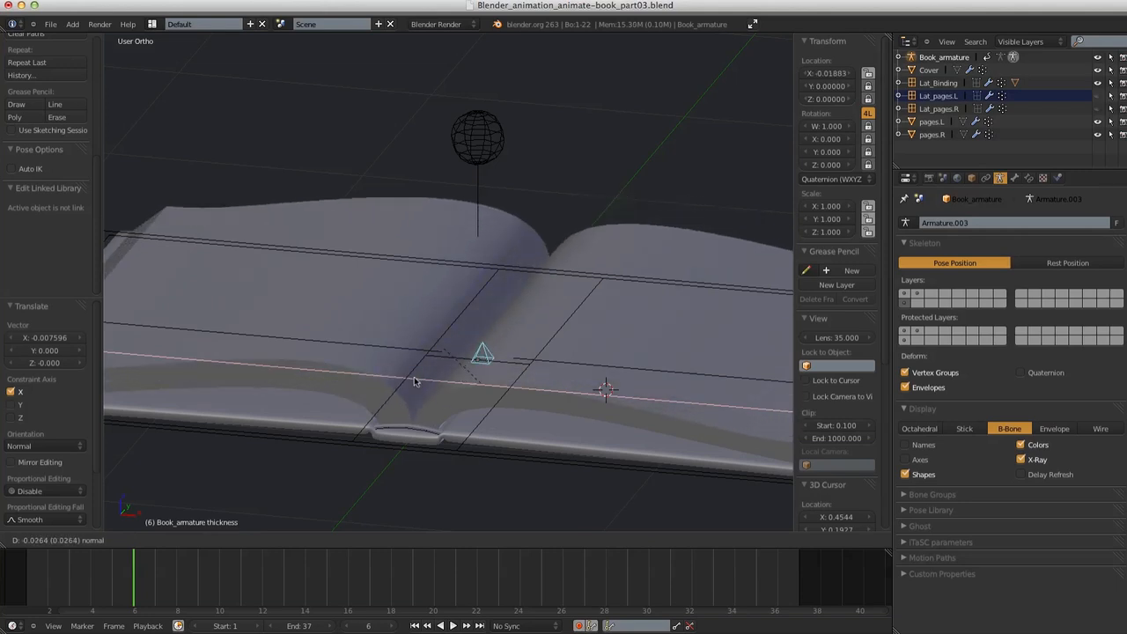
pyautogui.click(459, 392)
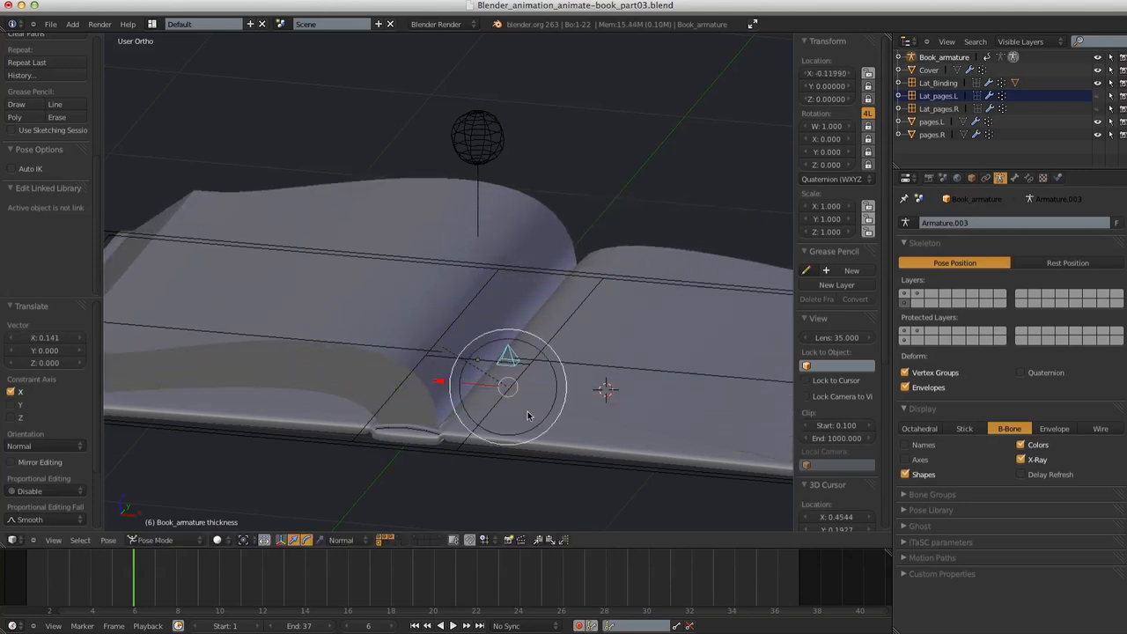
pyautogui.moveTo(439, 382); pyautogui.dragTo(401, 384)
# Clear the thickness bone's pose rotation and location
pyautogui.hotkey('alt', 'r')
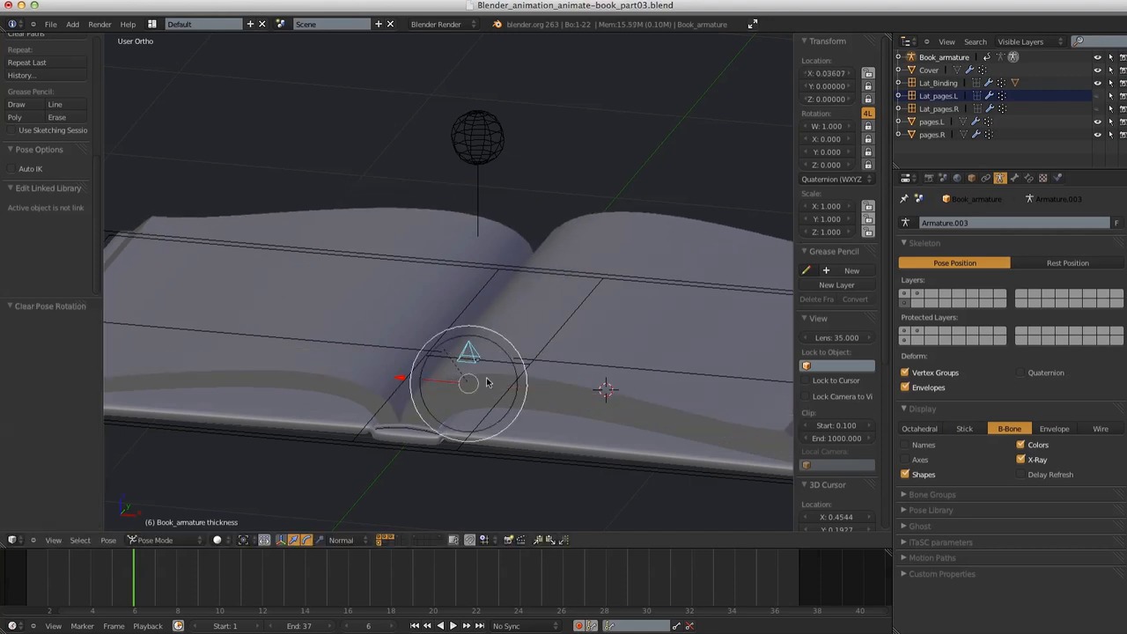
pyautogui.hotkey('alt', 'g')
pyautogui.scroll(-3, 518, 361)
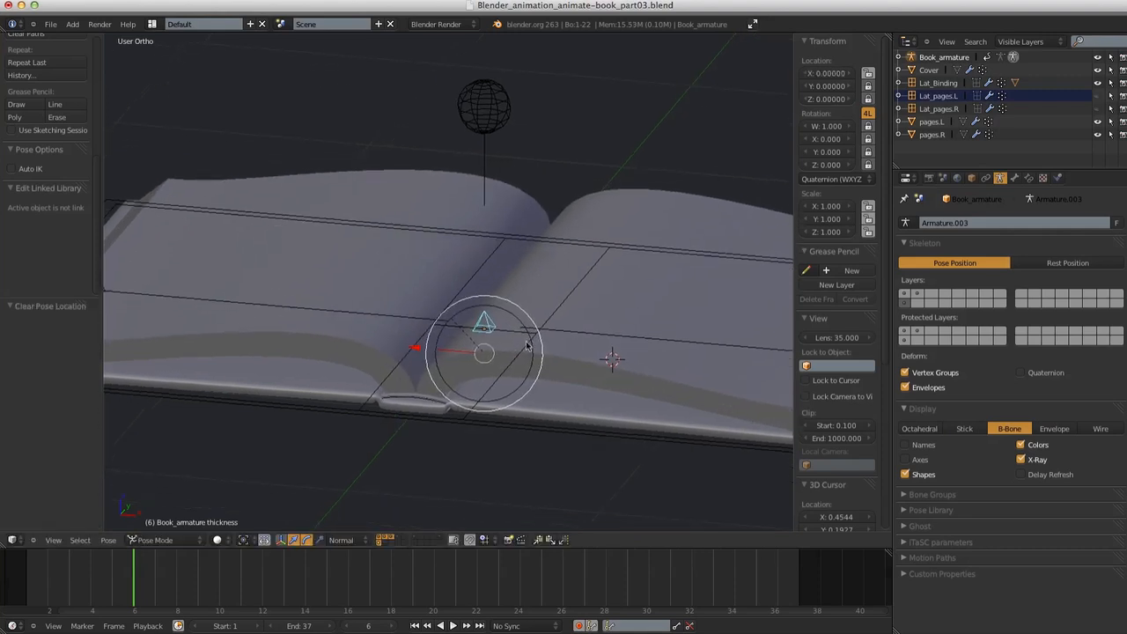
# Try rotating the spherical Controller bone above the book to swing the cover and pages
pyautogui.rightClick(470, 168)
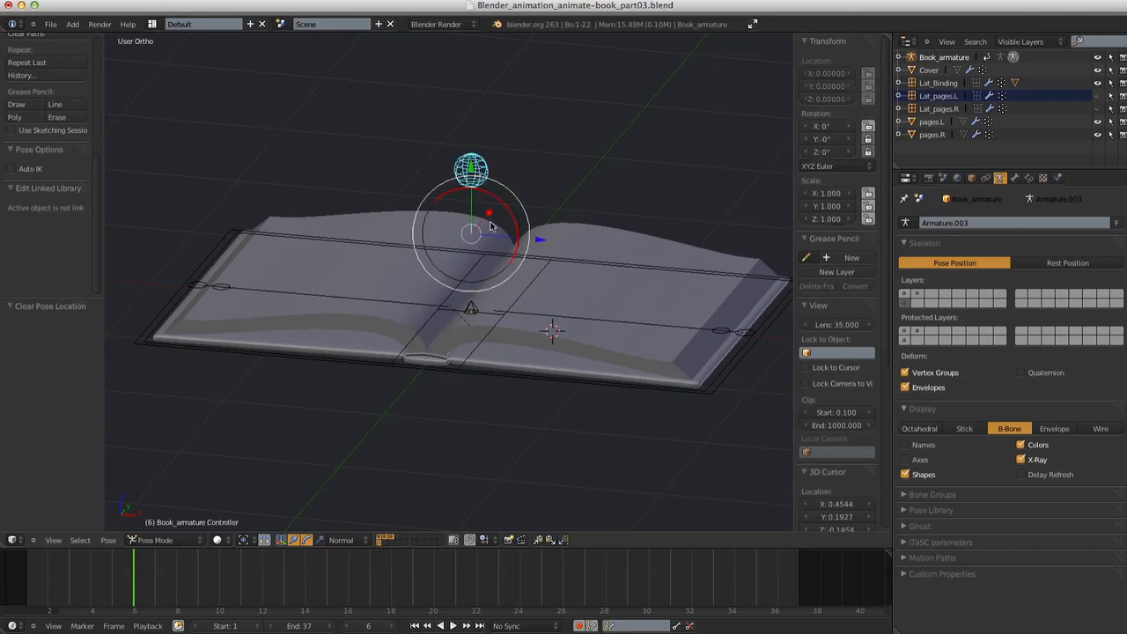
pyautogui.press('r')
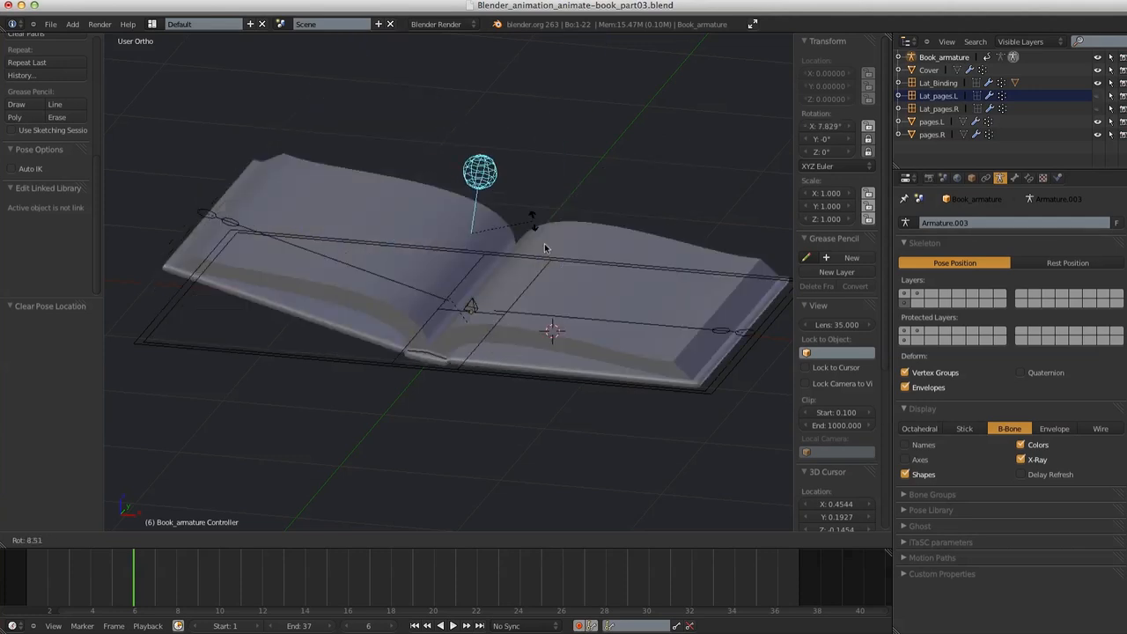
pyautogui.rightClick(548, 309)
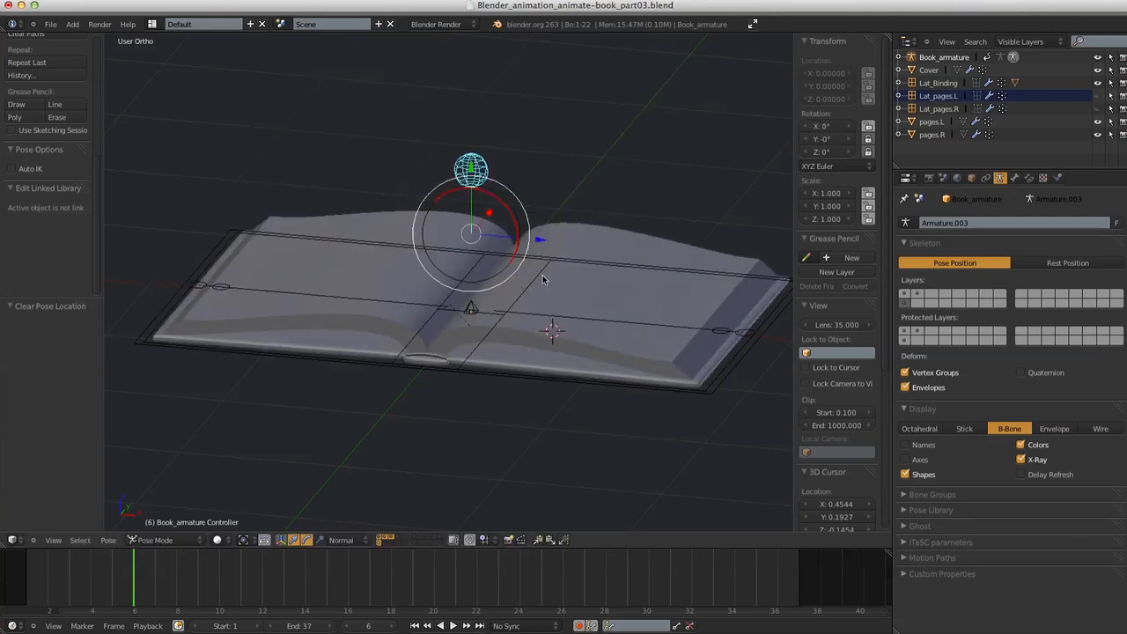
pyautogui.moveTo(534, 302); pyautogui.dragTo(489, 356, button='middle')
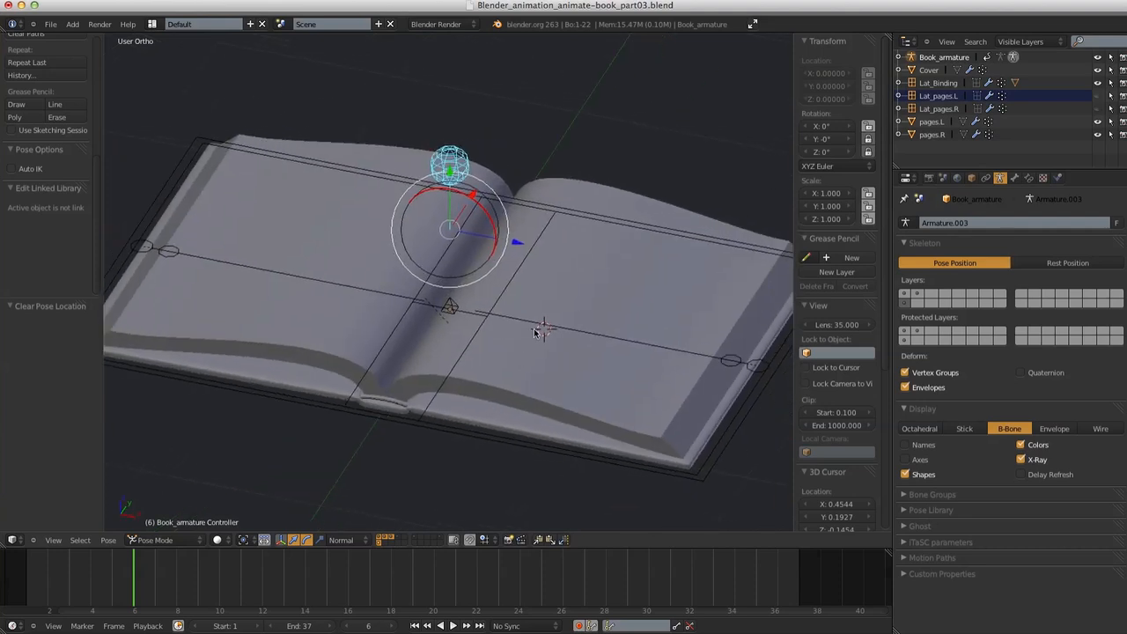
pyautogui.moveTo(503, 331); pyautogui.dragTo(505, 203, button='middle')
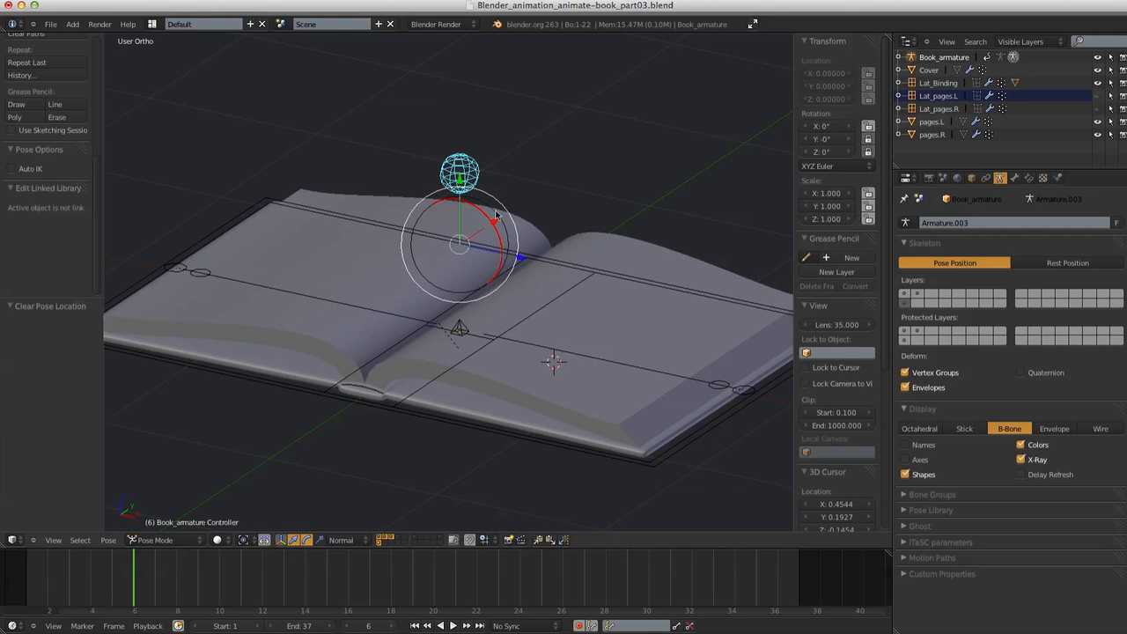
pyautogui.press('r')
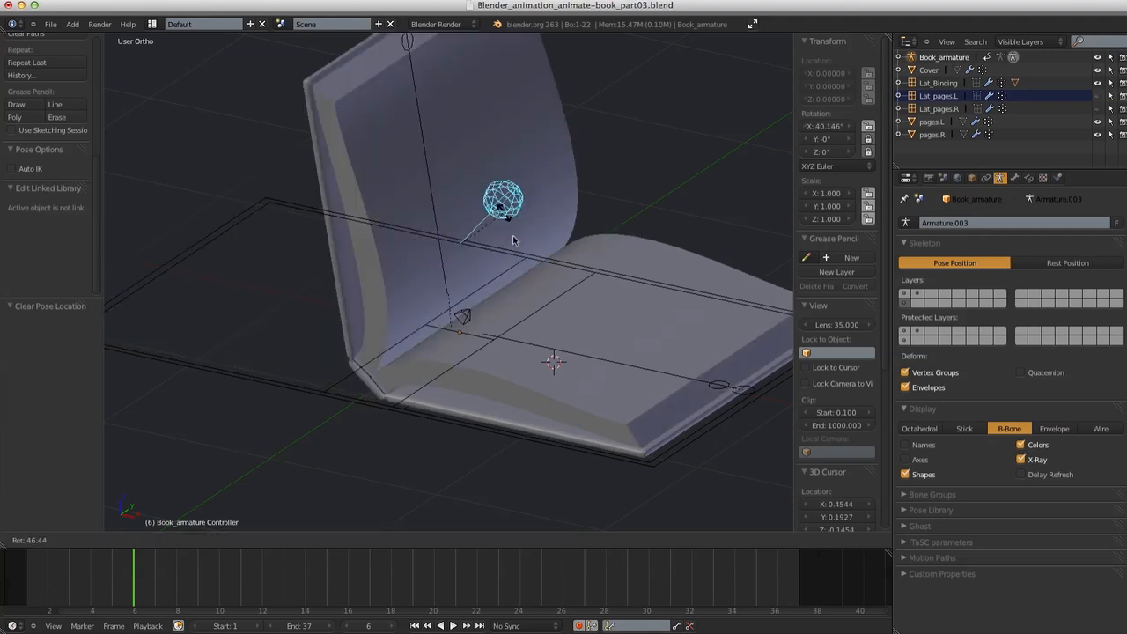
pyautogui.rightClick(502, 226)
# Try moving the Master bone that outlines the book to shift the whole rig
pyautogui.rightClick(356, 402)
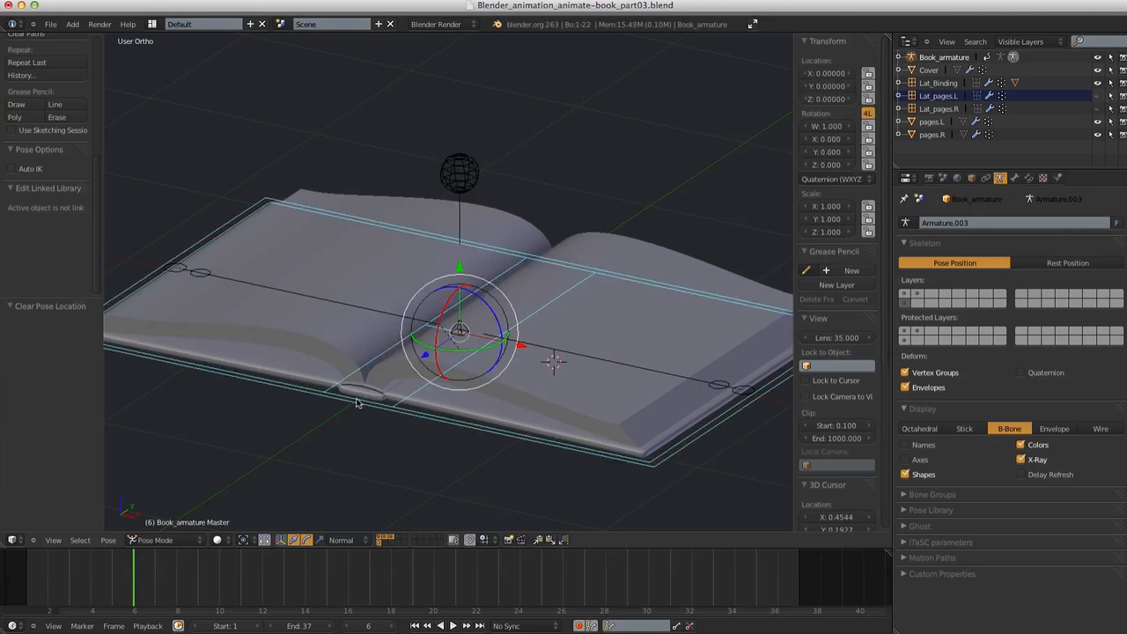
pyautogui.press('g')
pyautogui.rightClick(424, 343)
pyautogui.press('g')
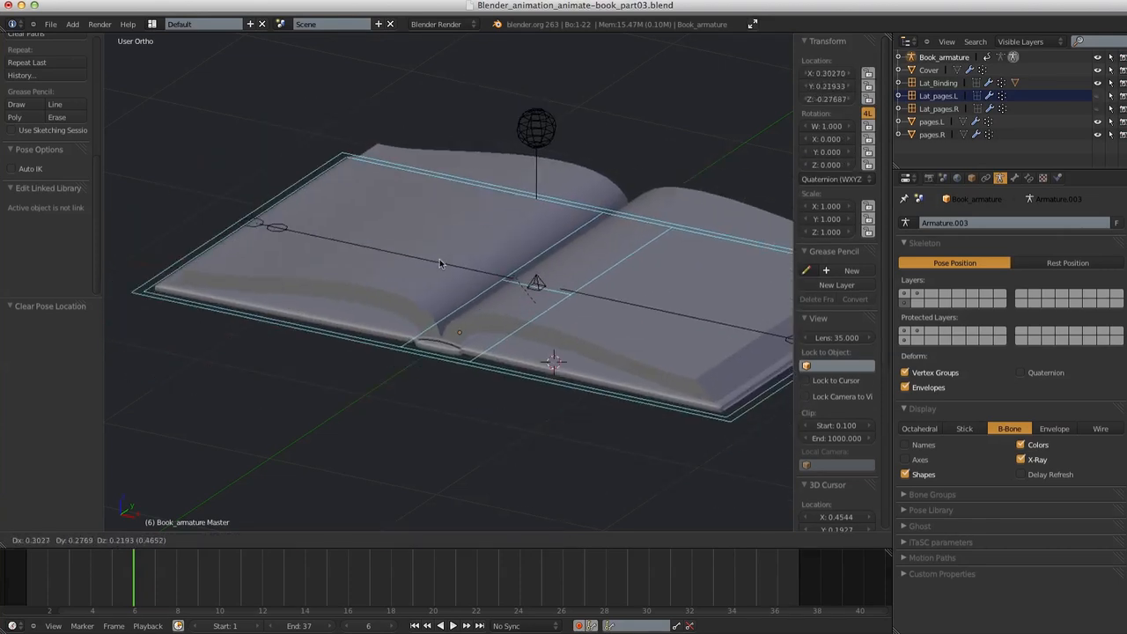
pyautogui.rightClick(435, 296)
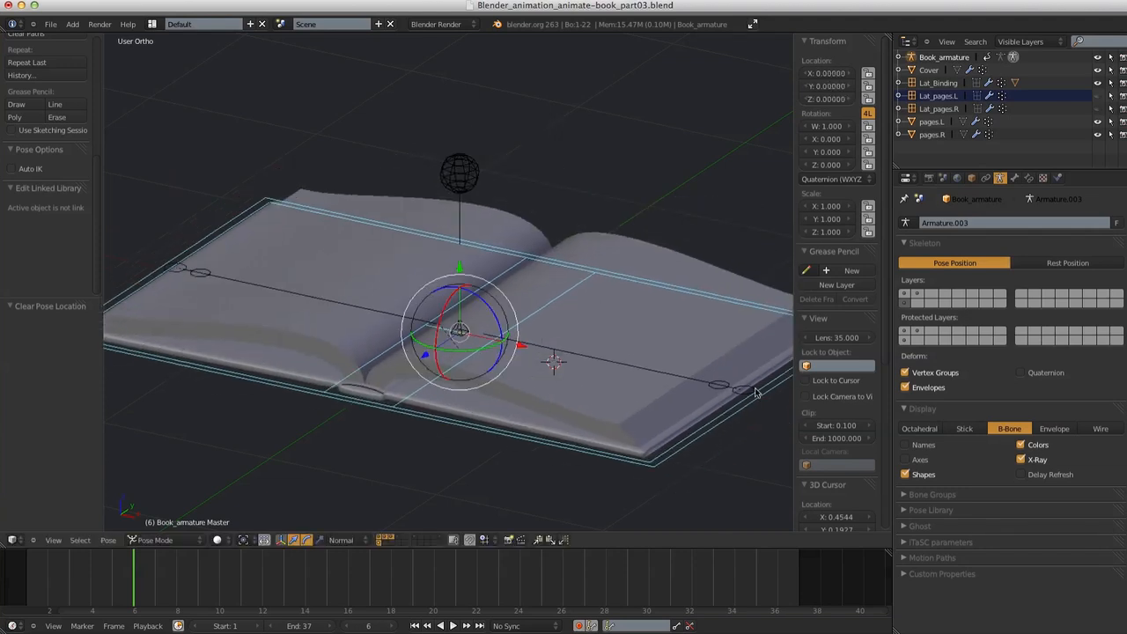
# Try moving the thickness bone once more
pyautogui.rightClick(468, 327)
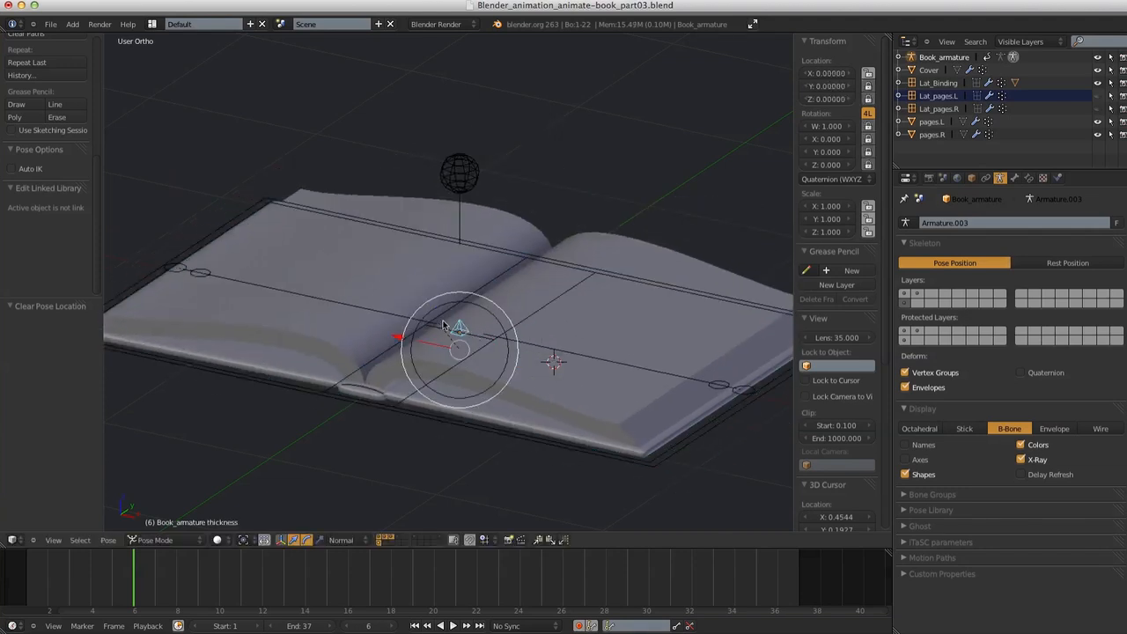
pyautogui.press('g')
pyautogui.rightClick(467, 342)
# Try rotating the cover.L and pages.L bones individually to lift that side of the book
pyautogui.rightClick(750, 399)
pyautogui.press('r')
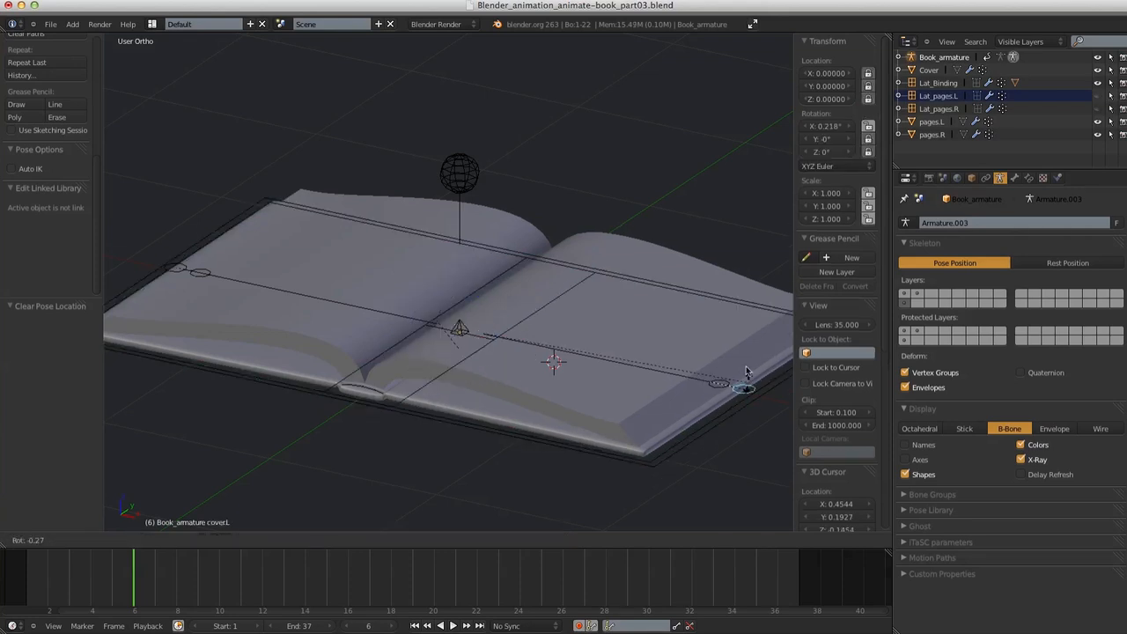
pyautogui.rightClick(699, 252)
pyautogui.rightClick(722, 384)
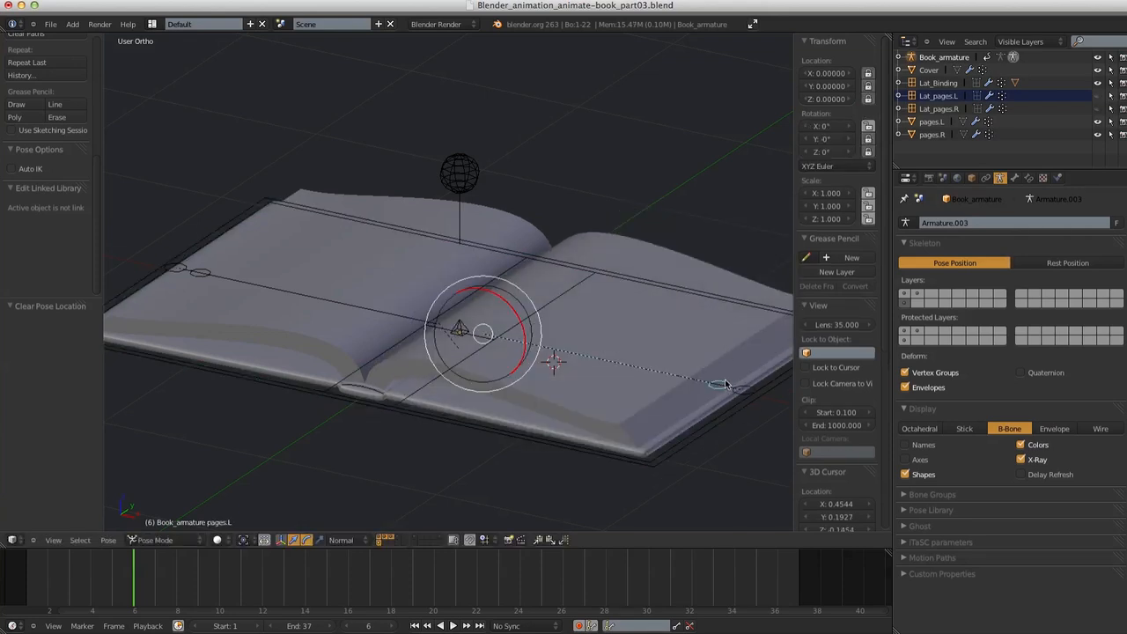
pyautogui.press('r')
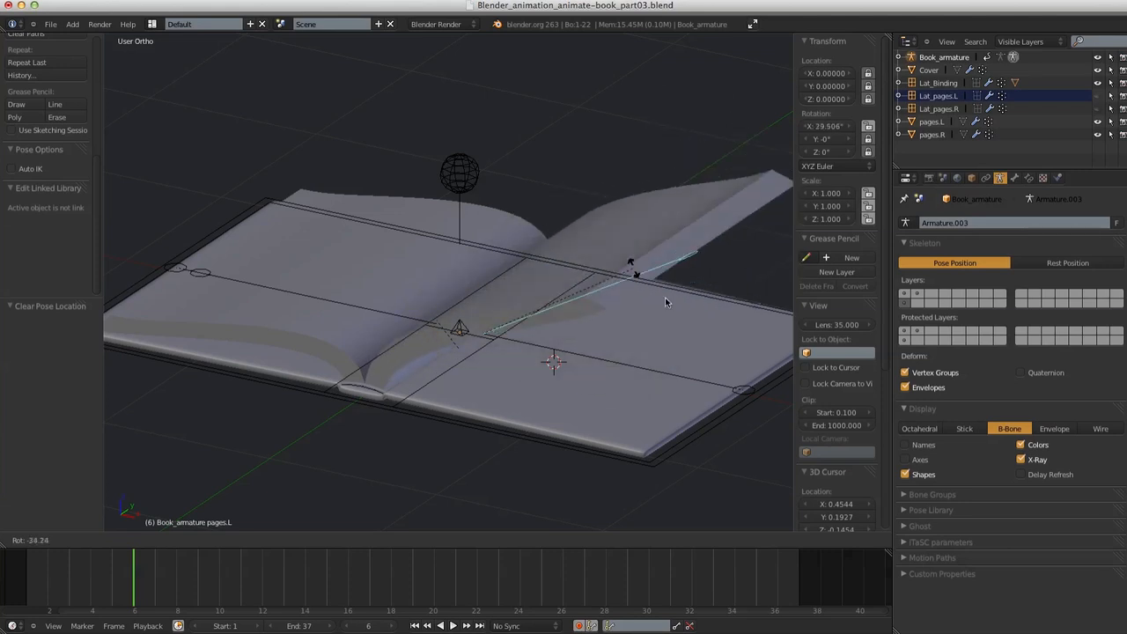
pyautogui.rightClick(695, 330)
pyautogui.rightClick(742, 388)
pyautogui.press('r')
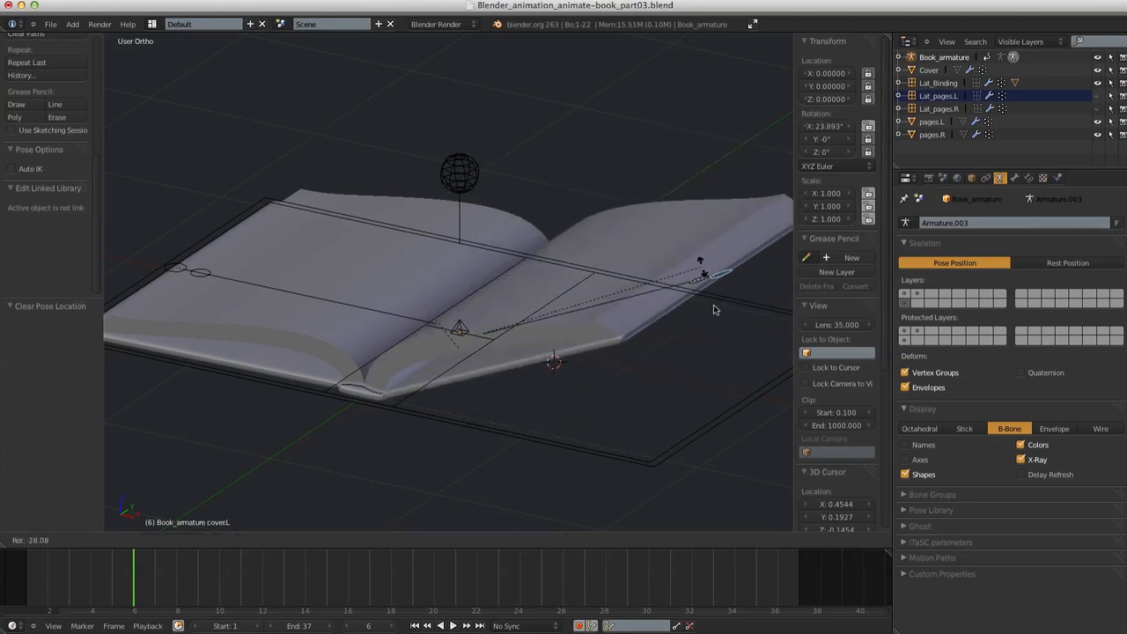
pyautogui.rightClick(714, 308)
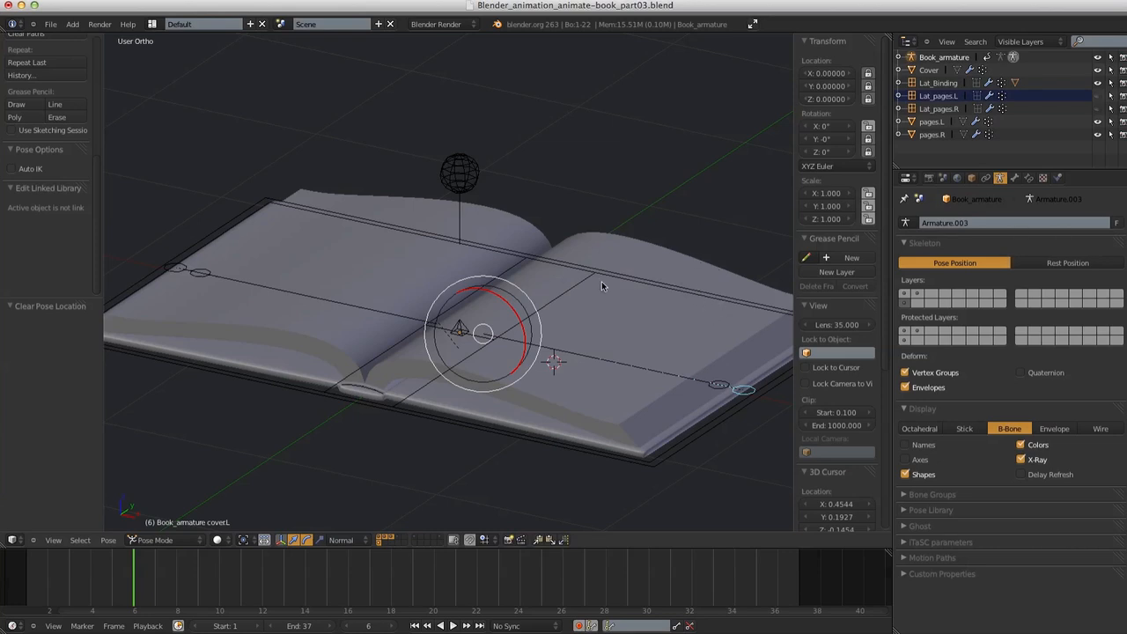
# Show the armature's extra layer to examine the deforming bones along the covers and pages, and hide it again
pyautogui.keyDown('shift'); pyautogui.moveTo(586, 324); pyautogui.dragTo(557, 314, button='middle'); pyautogui.keyUp('shift')
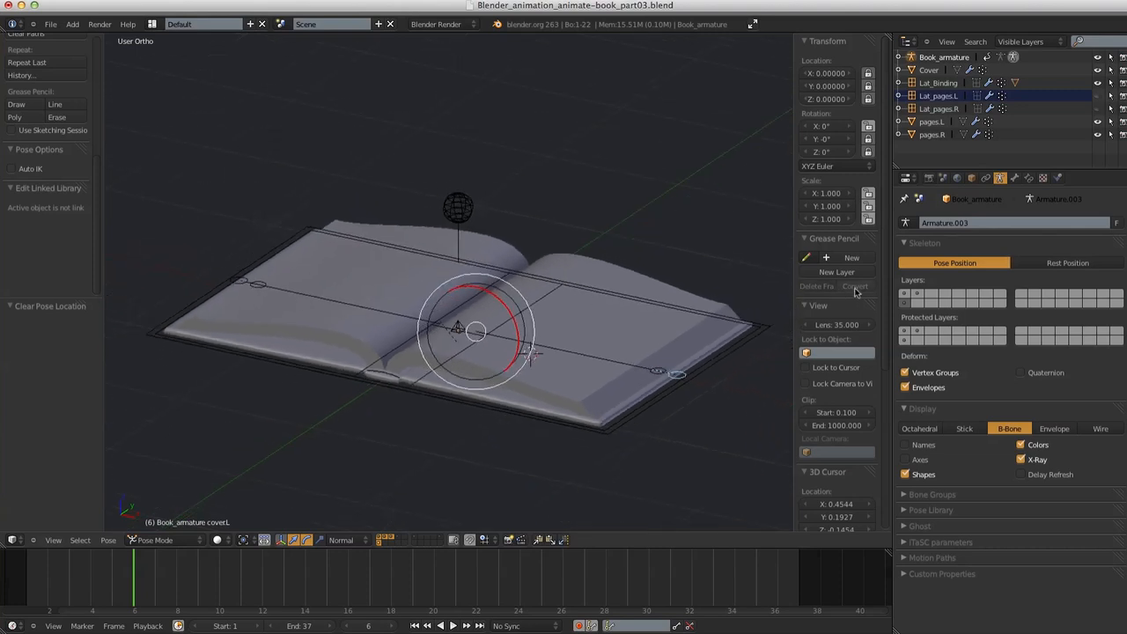
pyautogui.click(922, 293)
pyautogui.moveTo(537, 382)
pyautogui.mouseDown(button='middle')
pyautogui.moveTo(546, 409)
pyautogui.moveTo(531, 372)
pyautogui.moveTo(521, 388)
pyautogui.mouseUp(button='middle')
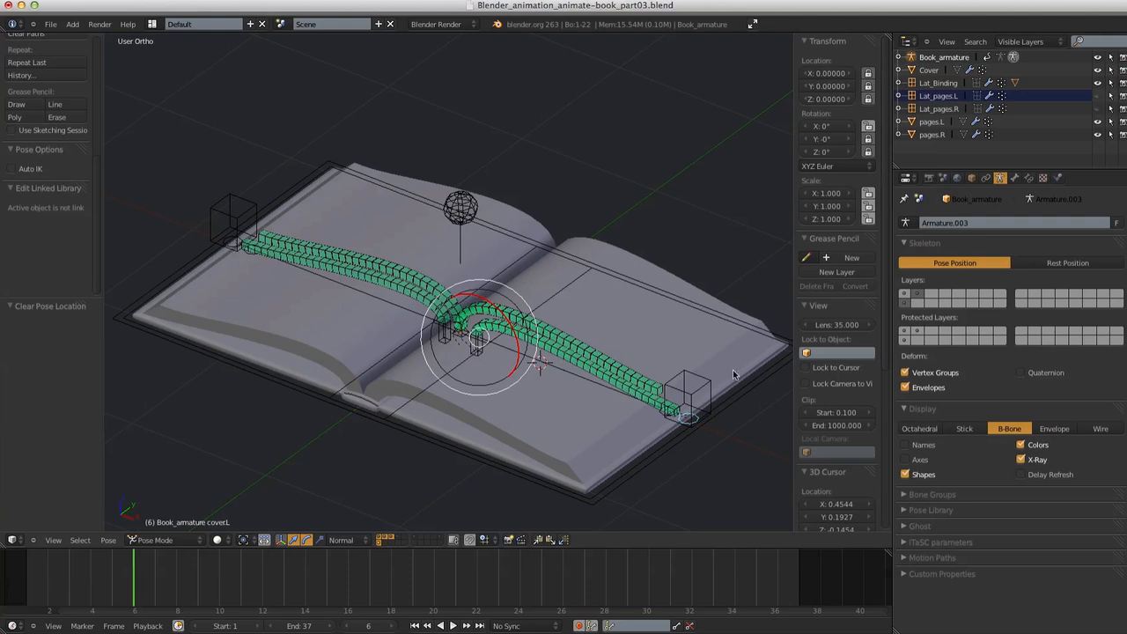
pyautogui.click(919, 296)
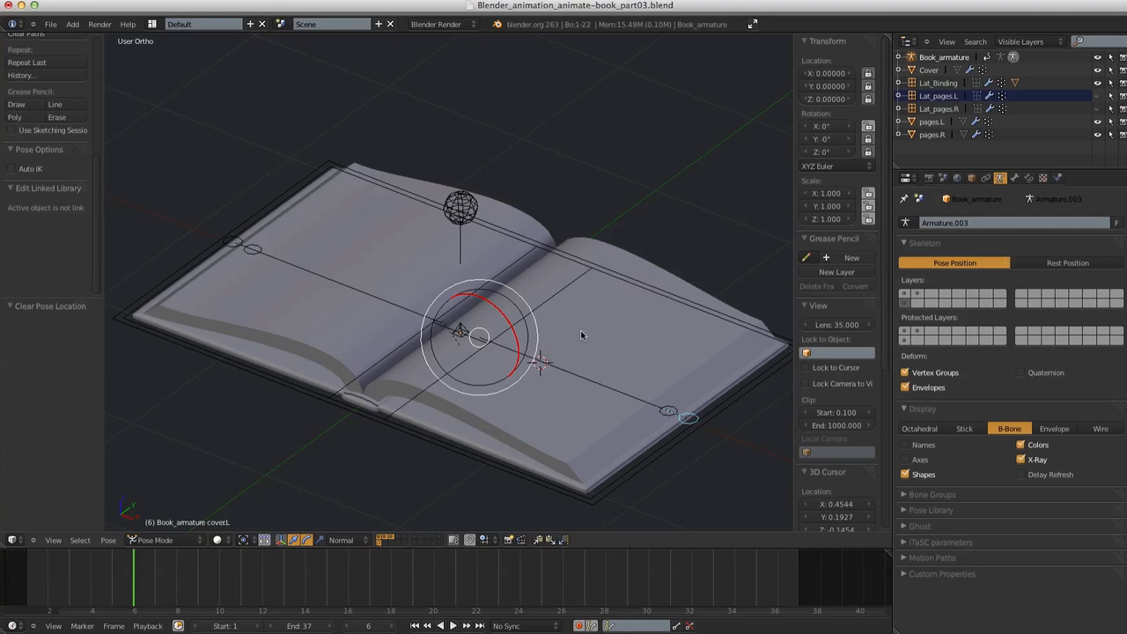
pyautogui.moveTo(569, 330); pyautogui.dragTo(593, 345, button='middle')
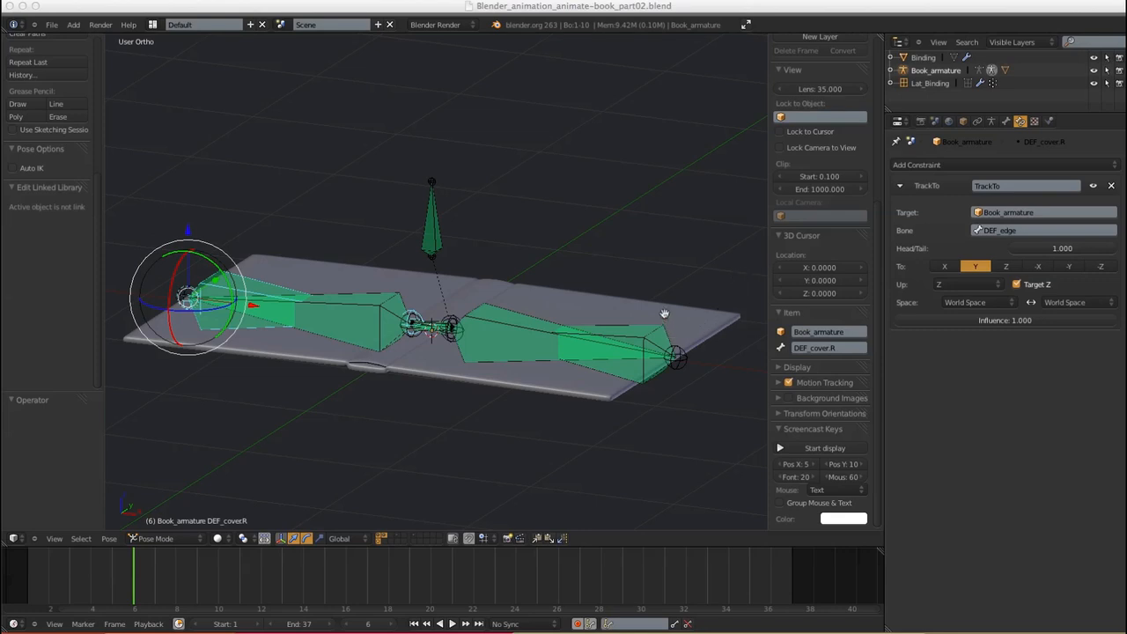
# Deselect all bones in the part02 book file and select the Controller bone in front view
pyautogui.click(567, 268)
pyautogui.press('a')
pyautogui.keyDown('shift'); pyautogui.moveTo(568, 272); pyautogui.dragTo(549, 290, button='middle'); pyautogui.keyUp('shift')
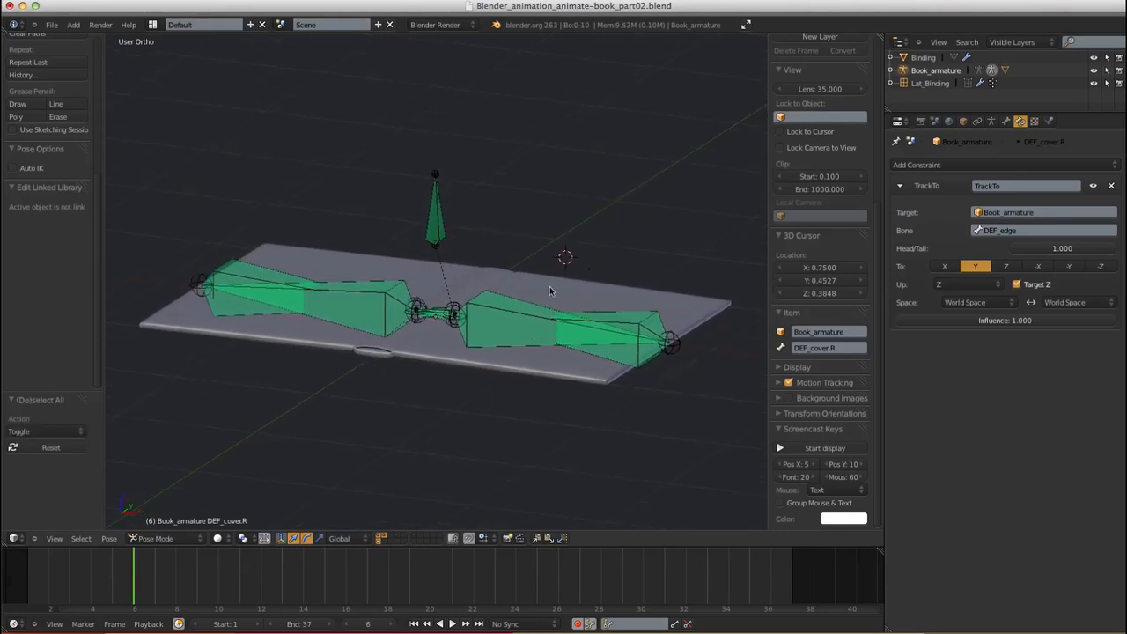
pyautogui.rightClick(435, 216)
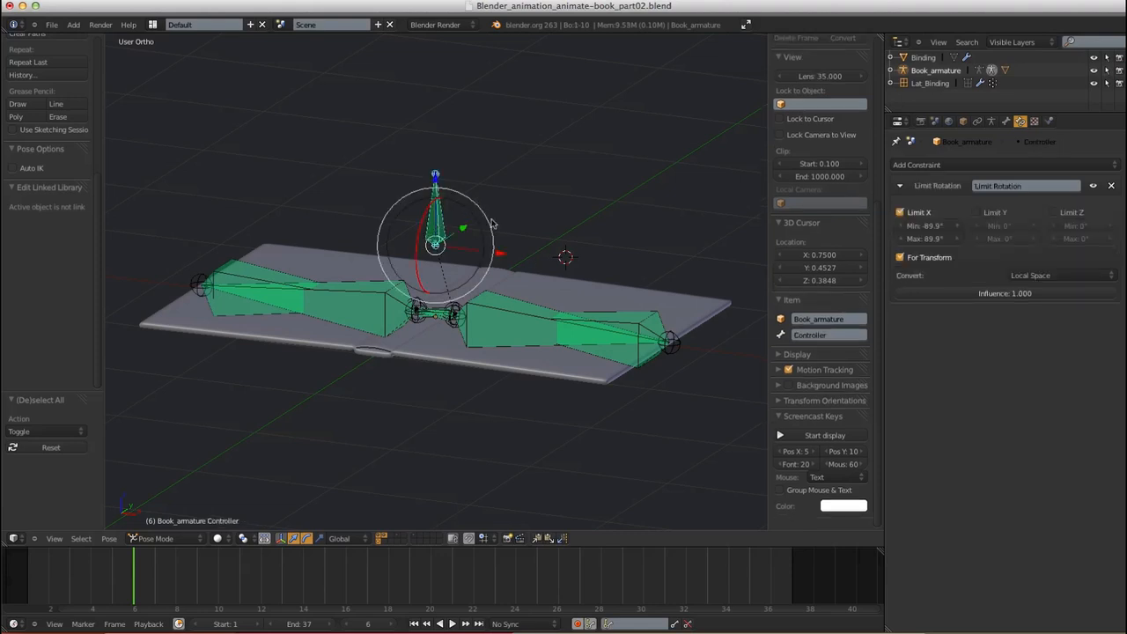
pyautogui.moveTo(537, 243)
pyautogui.mouseDown(button='middle')
pyautogui.moveTo(549, 225)
pyautogui.moveTo(532, 246)
pyautogui.moveTo(541, 229)
pyautogui.mouseUp(button='middle')
pyautogui.press('KP_1')
pyautogui.scroll(5, 545, 220)
pyautogui.scroll(-3, 528, 269)
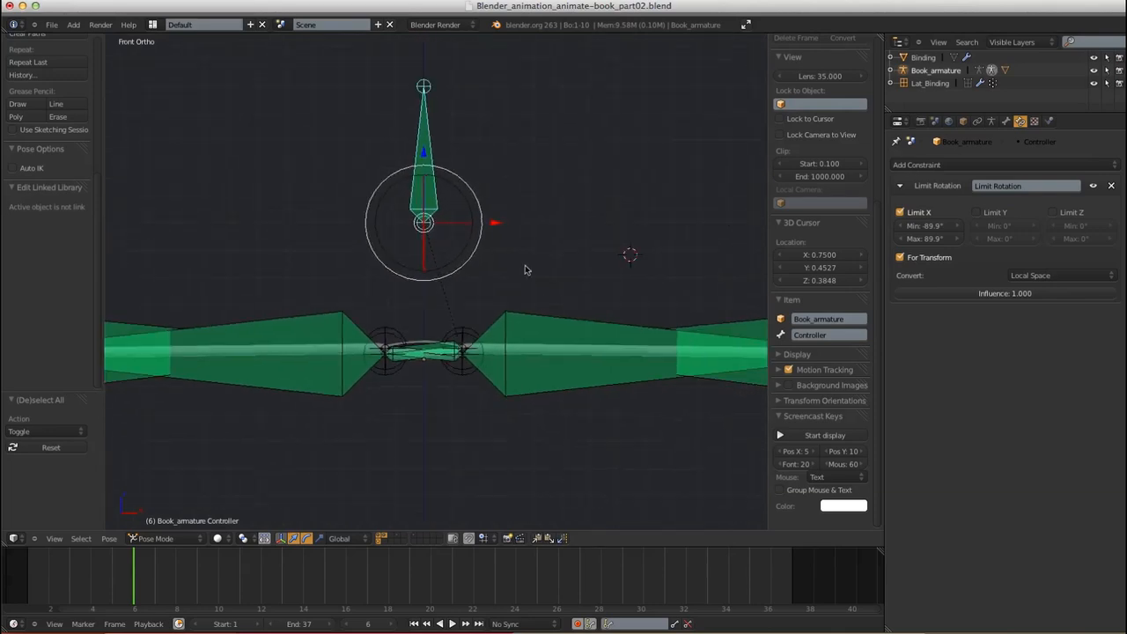
# Set the Controller bone's Limit Rotation X range to a minimum of -90° and a maximum of 90°
pyautogui.keyDown('shift'); pyautogui.moveTo(515, 220); pyautogui.dragTo(498, 234, button='middle'); pyautogui.keyUp('shift')
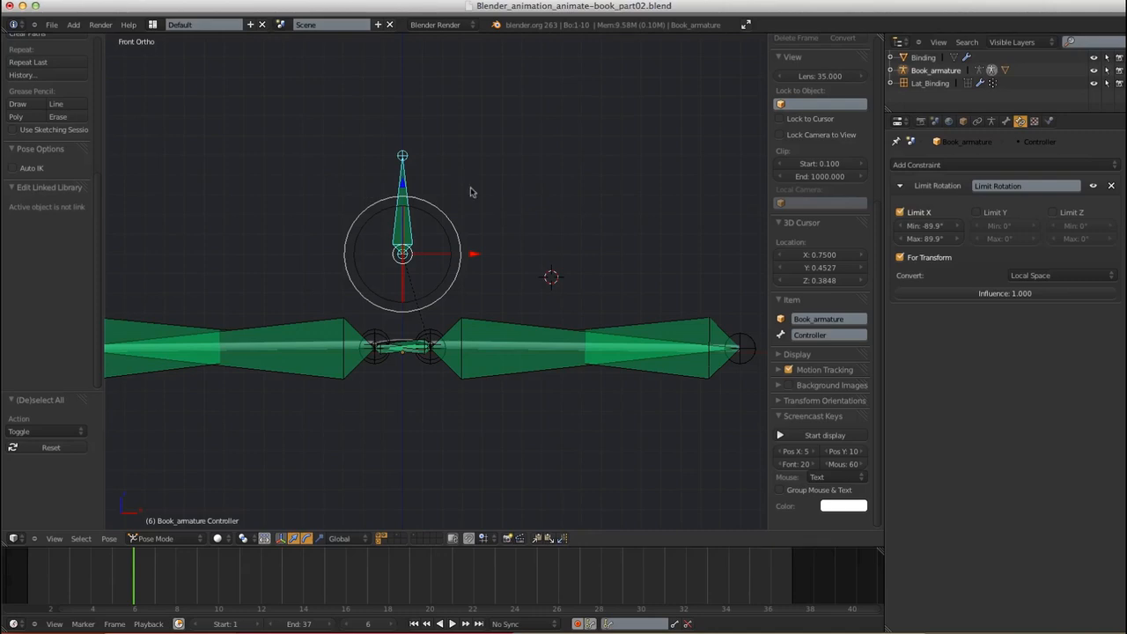
pyautogui.click(928, 227)
pyautogui.write('-90')
pyautogui.press('Return')
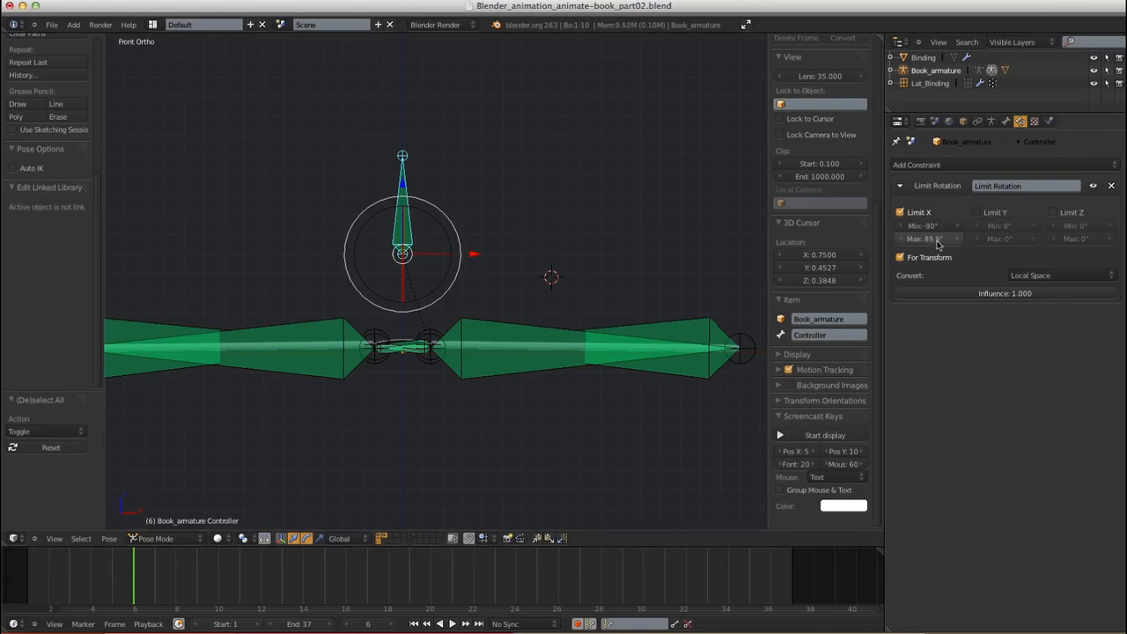
pyautogui.click(937, 241)
pyautogui.write('90')
pyautogui.press('Return')
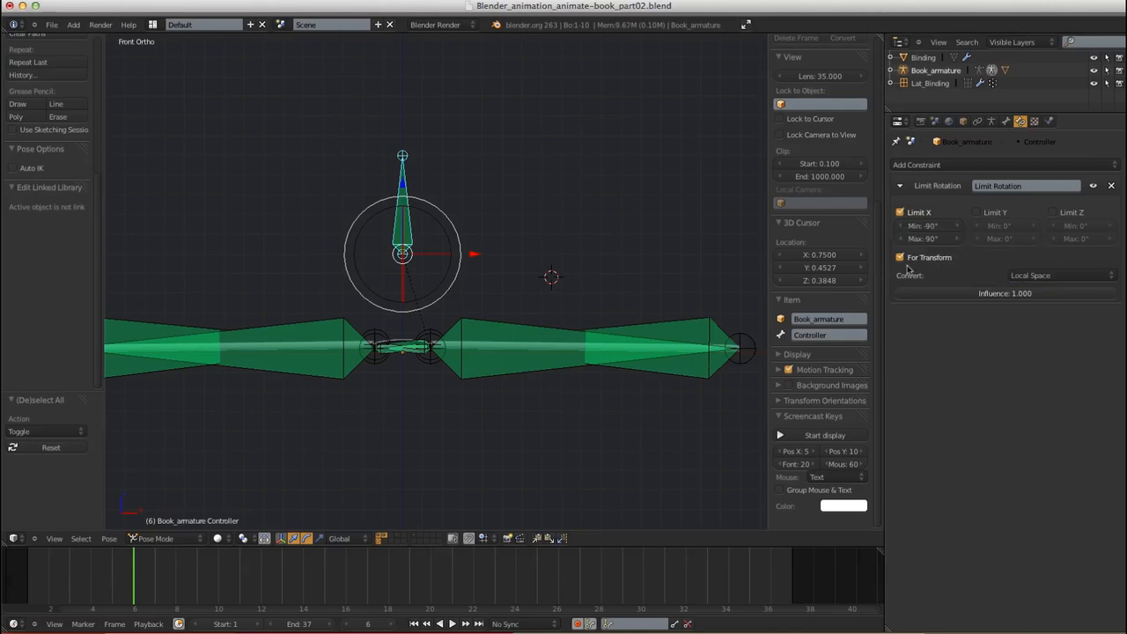
# Rotate the Controller bone about 105° toward the left cover and inspect how the covers and binding deform
pyautogui.press('r')
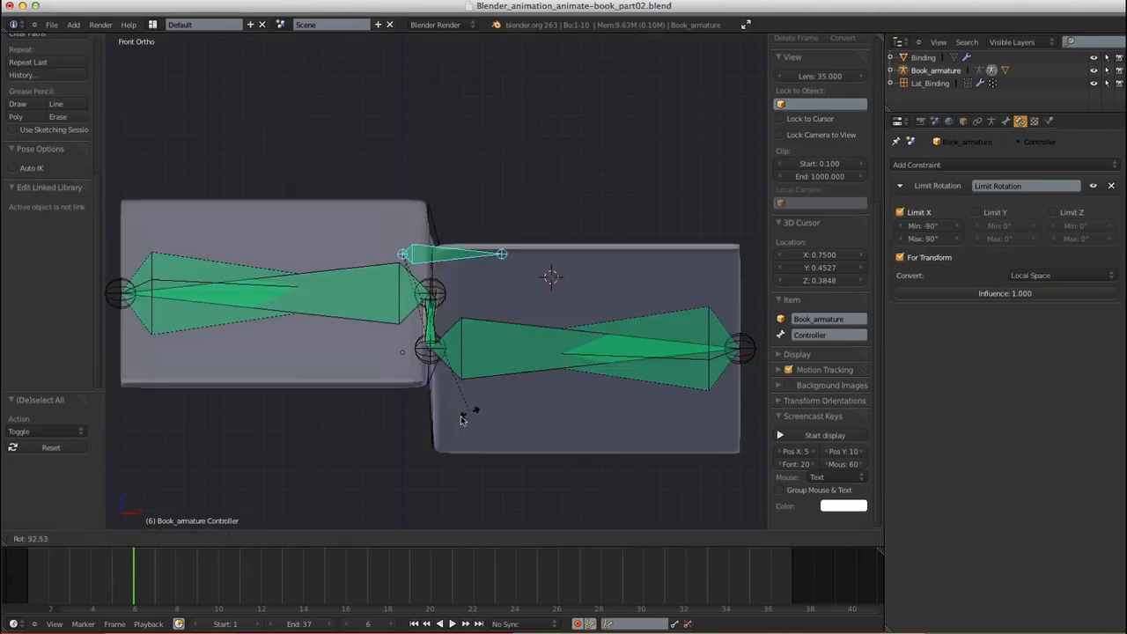
pyautogui.click(436, 420)
pyautogui.moveTo(542, 222); pyautogui.dragTo(489, 319, button='middle')
pyautogui.keyDown('shift'); pyautogui.moveTo(573, 340); pyautogui.dragTo(526, 255, button='middle'); pyautogui.keyUp('shift')
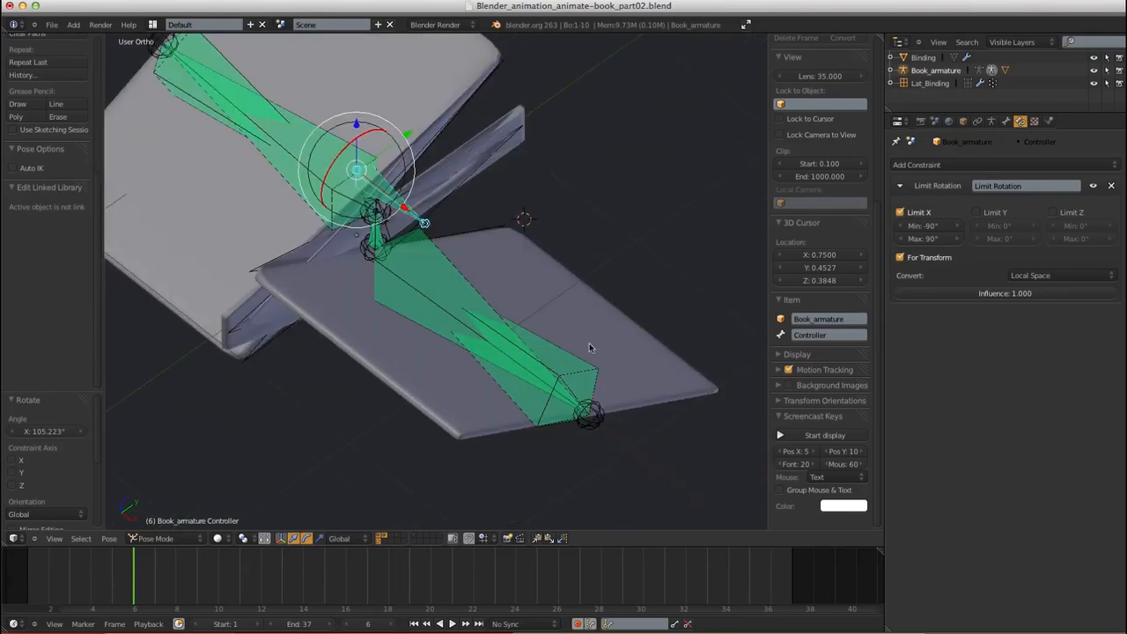
# Remove the TrackTo constraint from the DEF_cover.L bone
pyautogui.rightClick(588, 367)
pyautogui.moveTo(600, 316); pyautogui.dragTo(628, 280, button='middle')
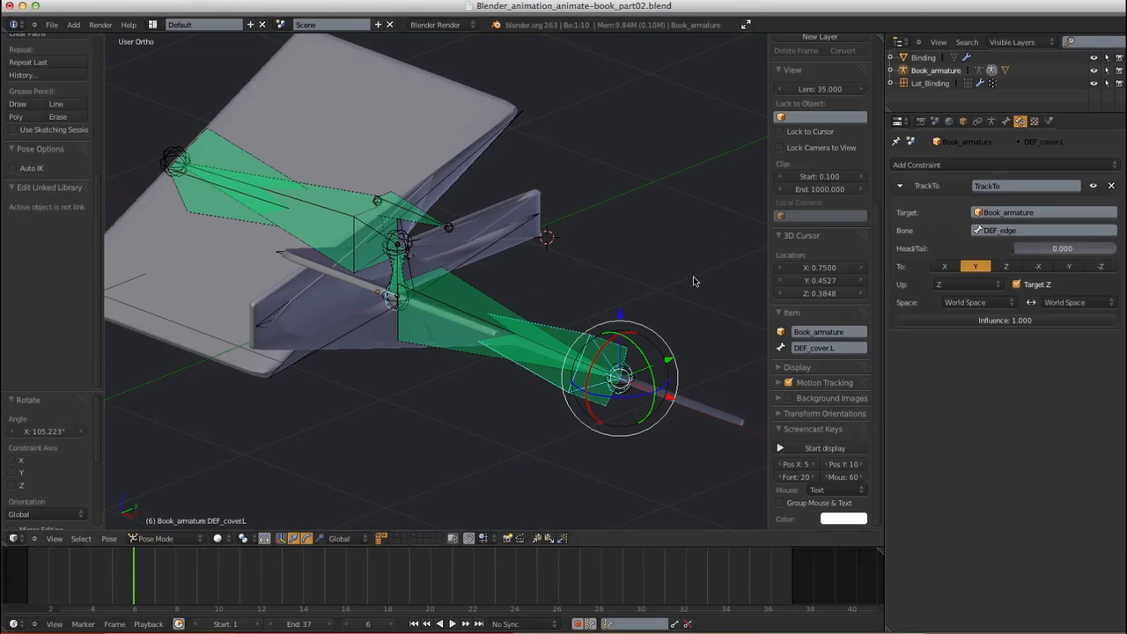
pyautogui.click(805, 446)
pyautogui.click(1111, 186)
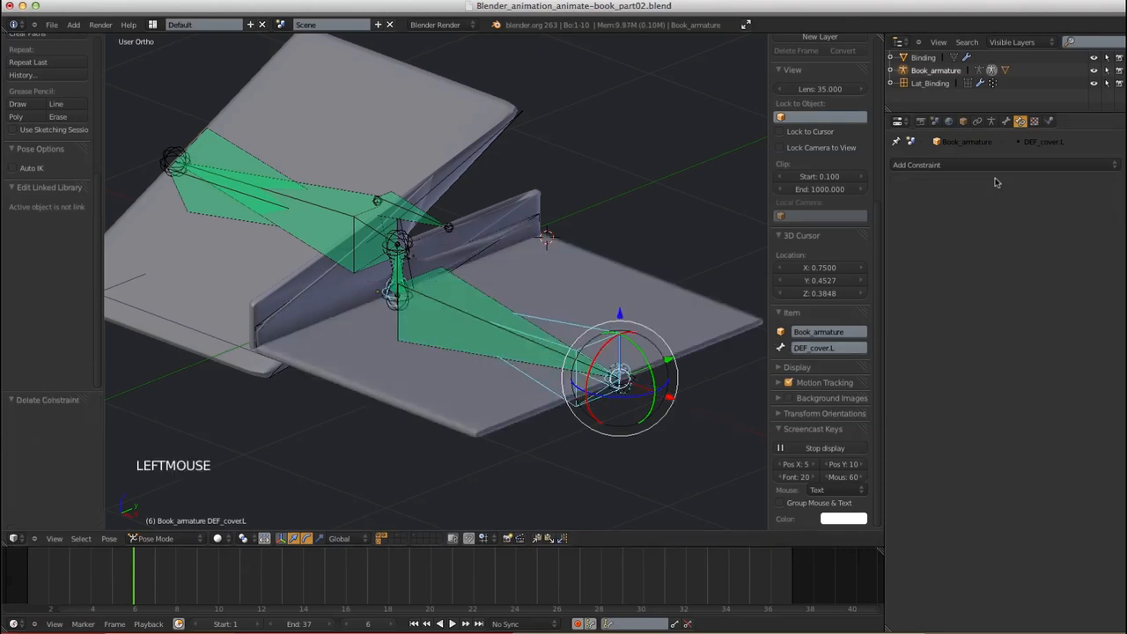
# Add a Damped Track constraint to DEF_cover.L, targeting the DEF_edge bone of Book_armature
pyautogui.click(983, 167)
pyautogui.click(968, 192)
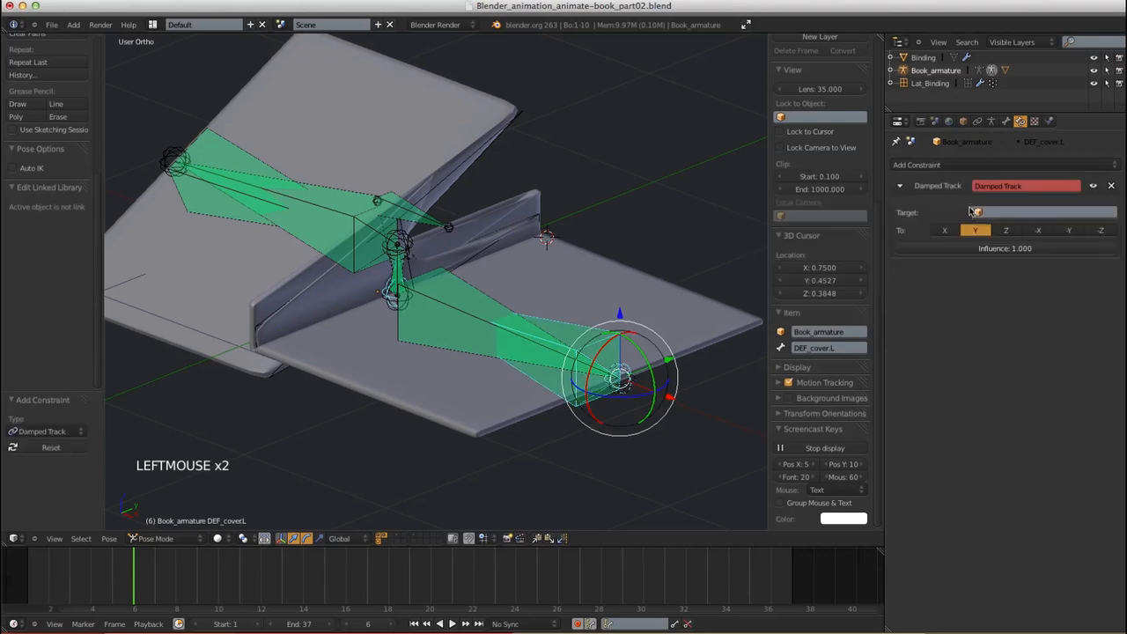
pyautogui.click(1048, 212)
pyautogui.click(1004, 268)
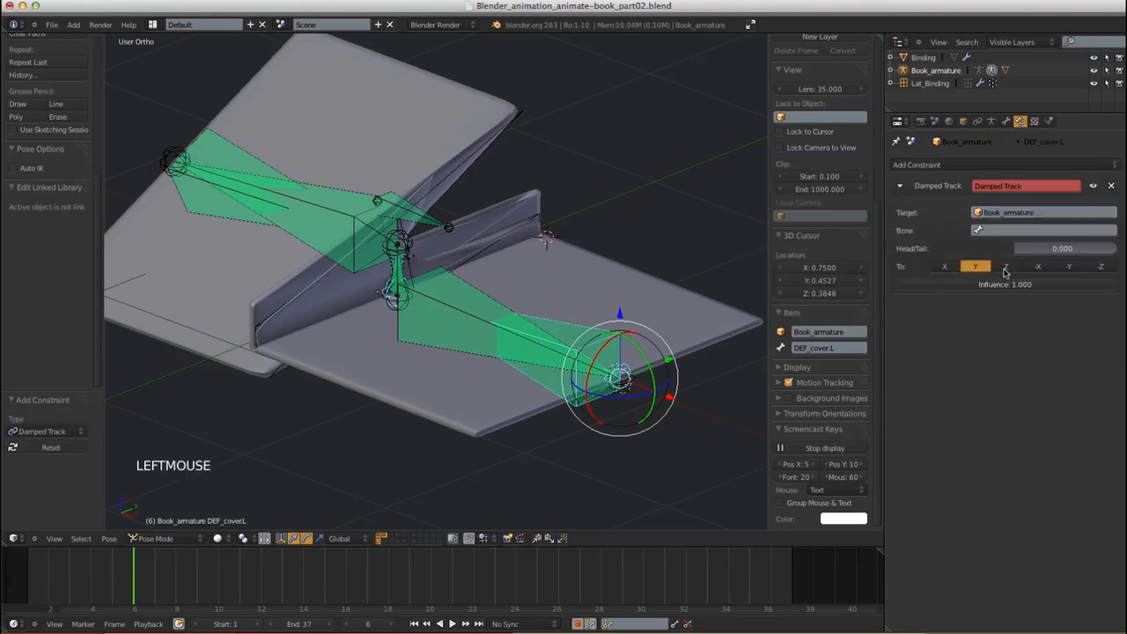
pyautogui.click(995, 230)
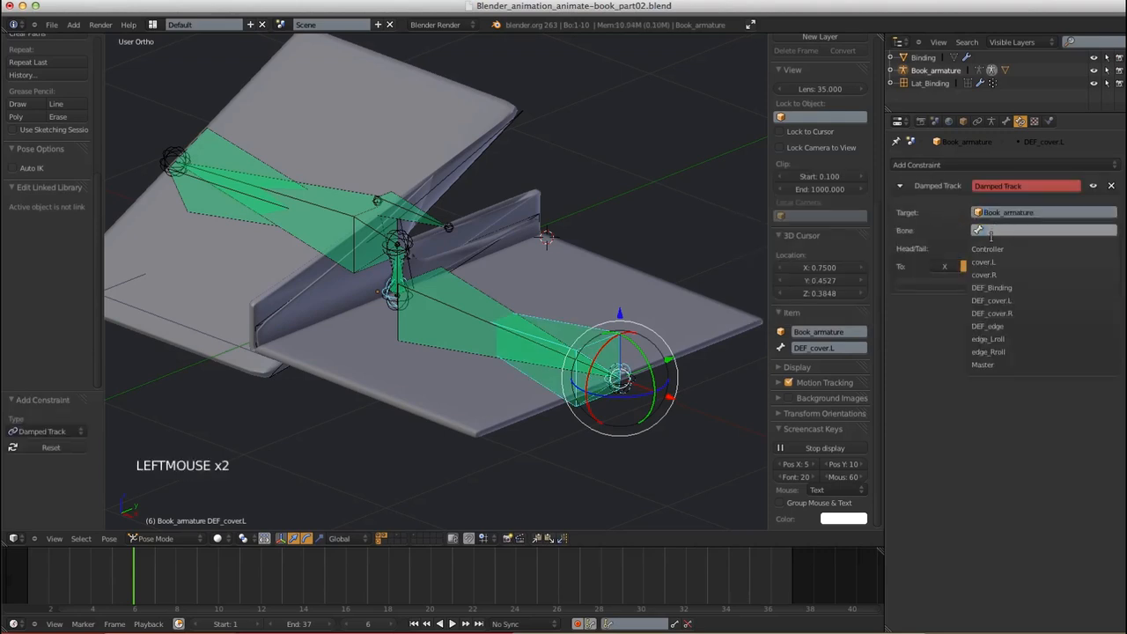
pyautogui.click(1001, 326)
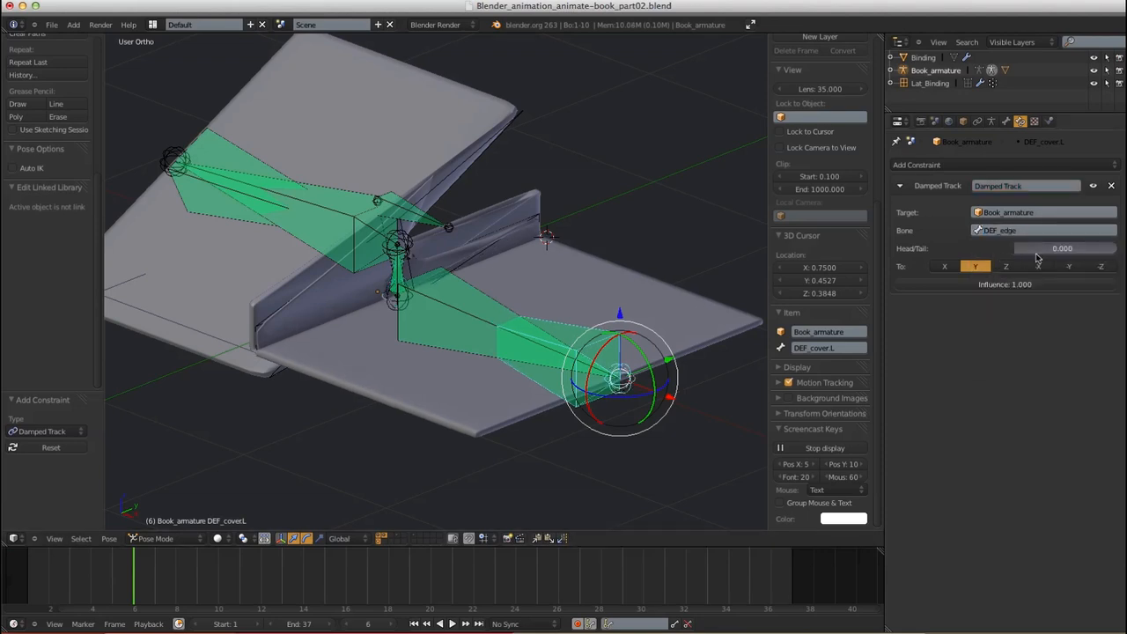
# Replace the TrackTo constraint on the DEF_cover.R bone with a Damped Track constraint
pyautogui.keyDown('shift'); pyautogui.moveTo(408, 351); pyautogui.dragTo(441, 111, button='middle'); pyautogui.keyUp('shift')
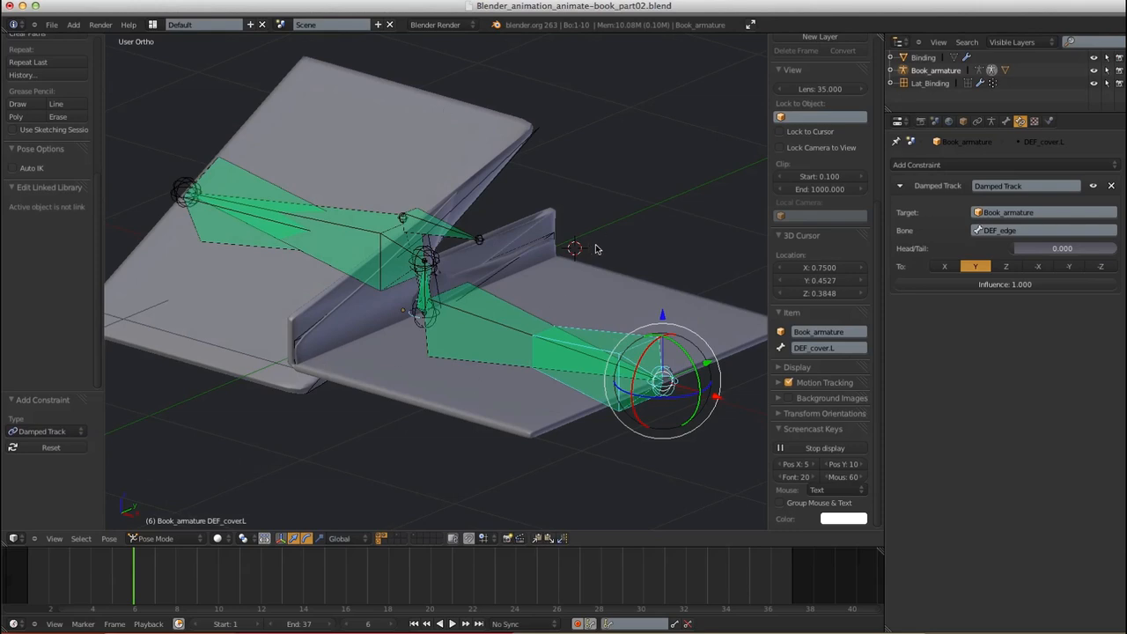
pyautogui.rightClick(237, 181)
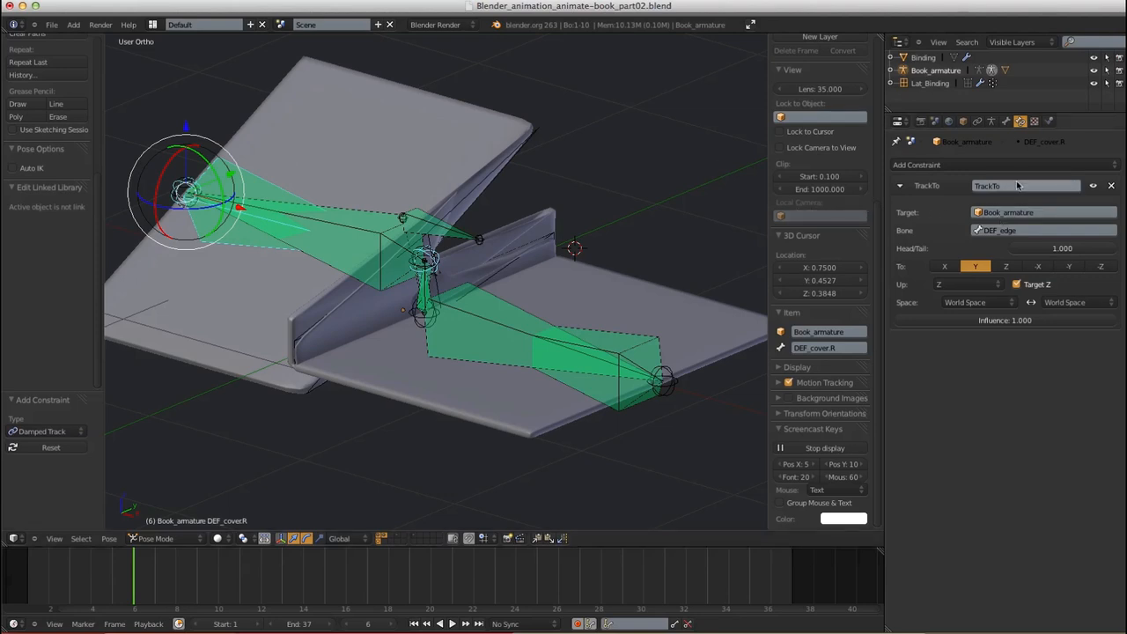
pyautogui.click(1111, 185)
pyautogui.click(1021, 165)
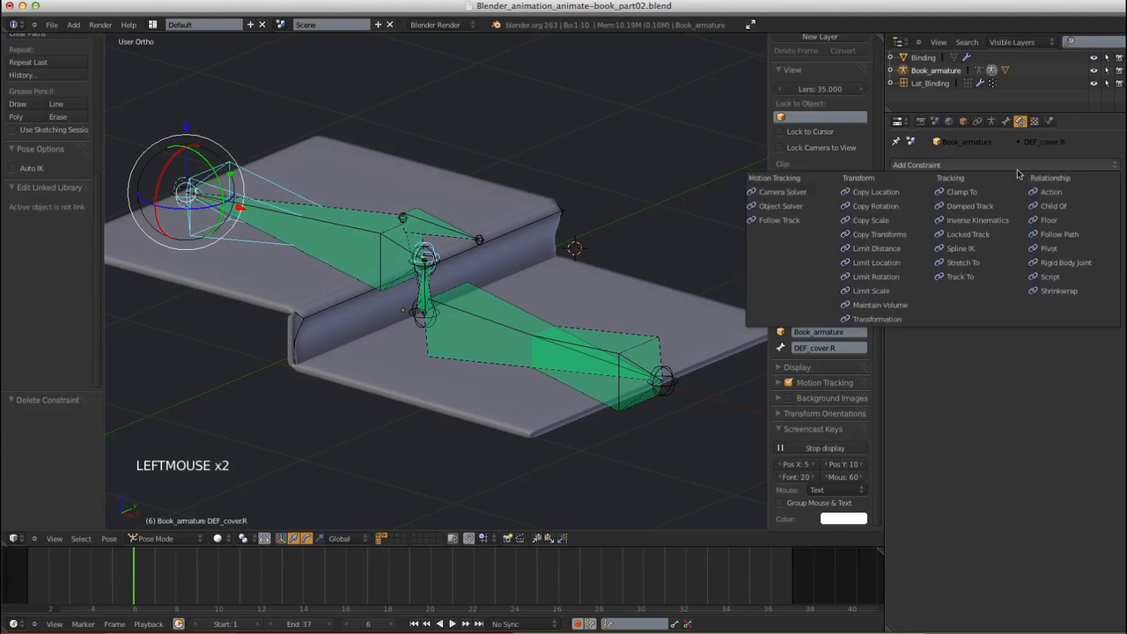
pyautogui.click(977, 208)
# Target DEF_cover.R's Damped Track at the DEF_edge bone of Book_armature with Head/Tail set to 1.000
pyautogui.click(982, 213)
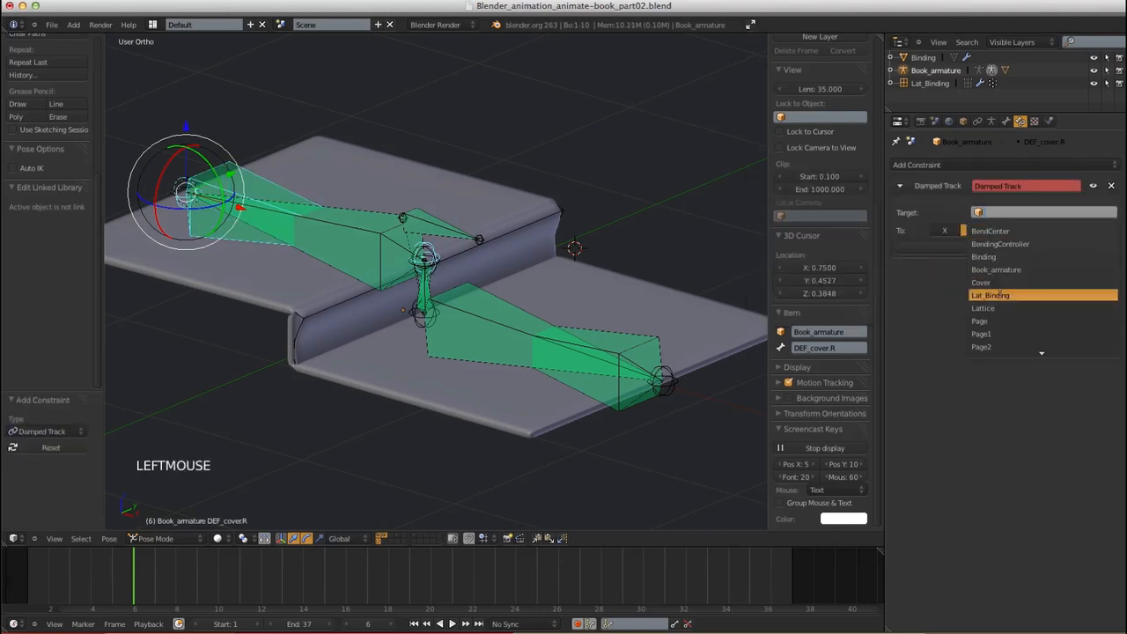
pyautogui.click(1000, 270)
pyautogui.click(990, 230)
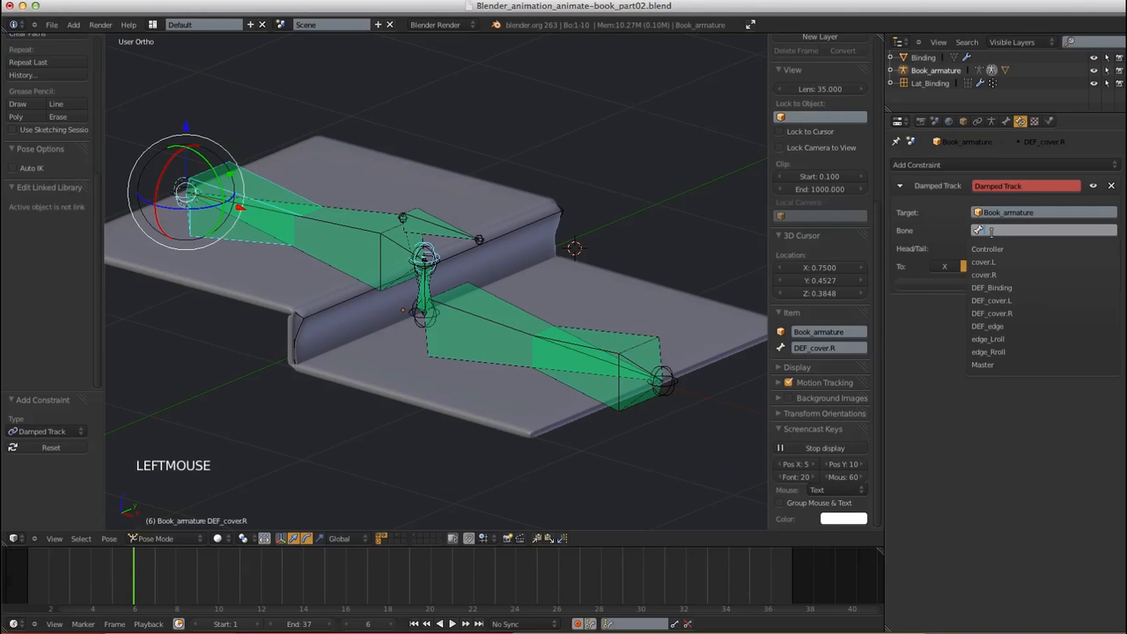
pyautogui.click(987, 326)
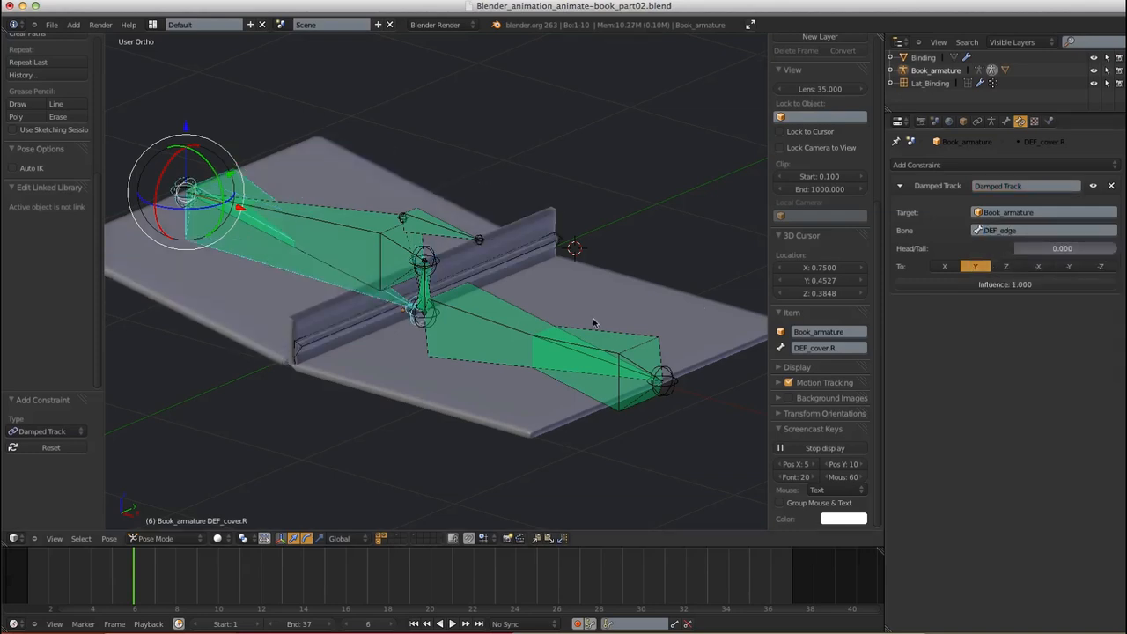
pyautogui.moveTo(533, 306); pyautogui.dragTo(581, 295, button='middle')
pyautogui.moveTo(1034, 255); pyautogui.dragTo(1085, 254)
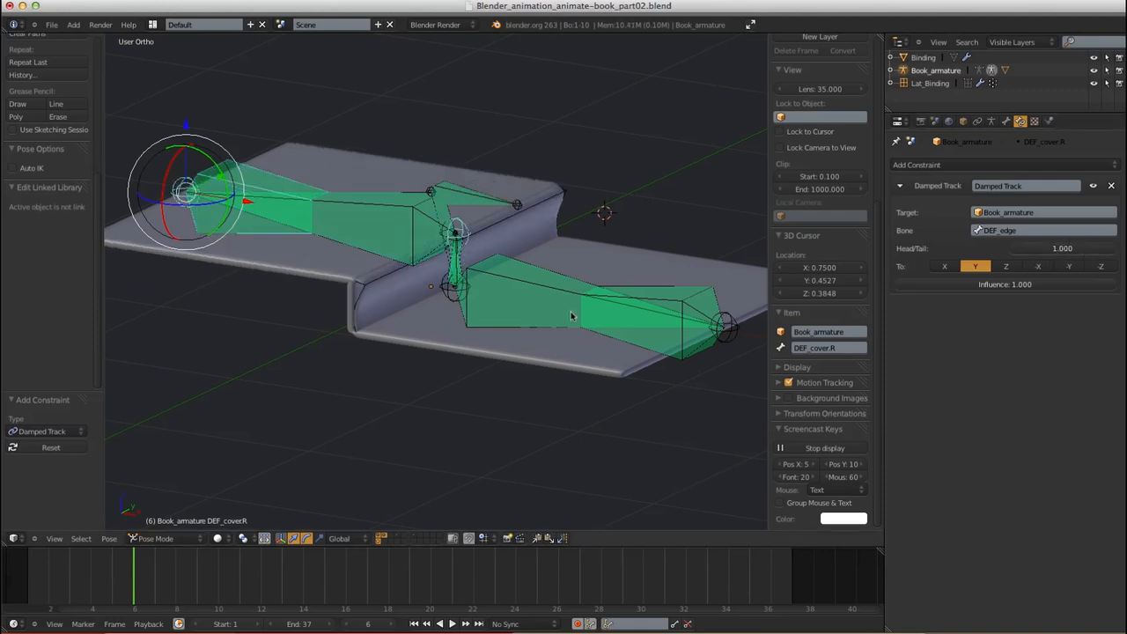
# Rotate the Controller bone fully to the opposite side and back in front view to test the rolling binding
pyautogui.moveTo(538, 322)
pyautogui.keyDown('shift'); pyautogui.mouseDown(button='middle')
pyautogui.moveTo(532, 295)
pyautogui.moveTo(532, 316)
pyautogui.mouseUp(button='middle'); pyautogui.keyUp('shift')
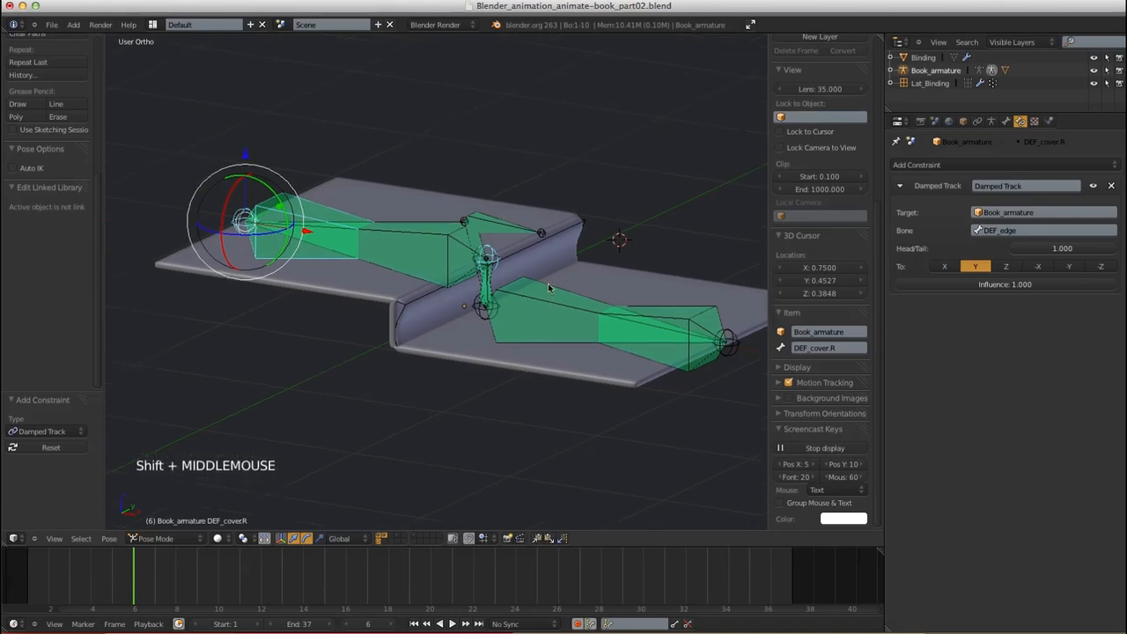
pyautogui.press('KP_1')
pyautogui.keyDown('shift'); pyautogui.moveTo(362, 303); pyautogui.dragTo(395, 276, button='middle'); pyautogui.keyUp('shift')
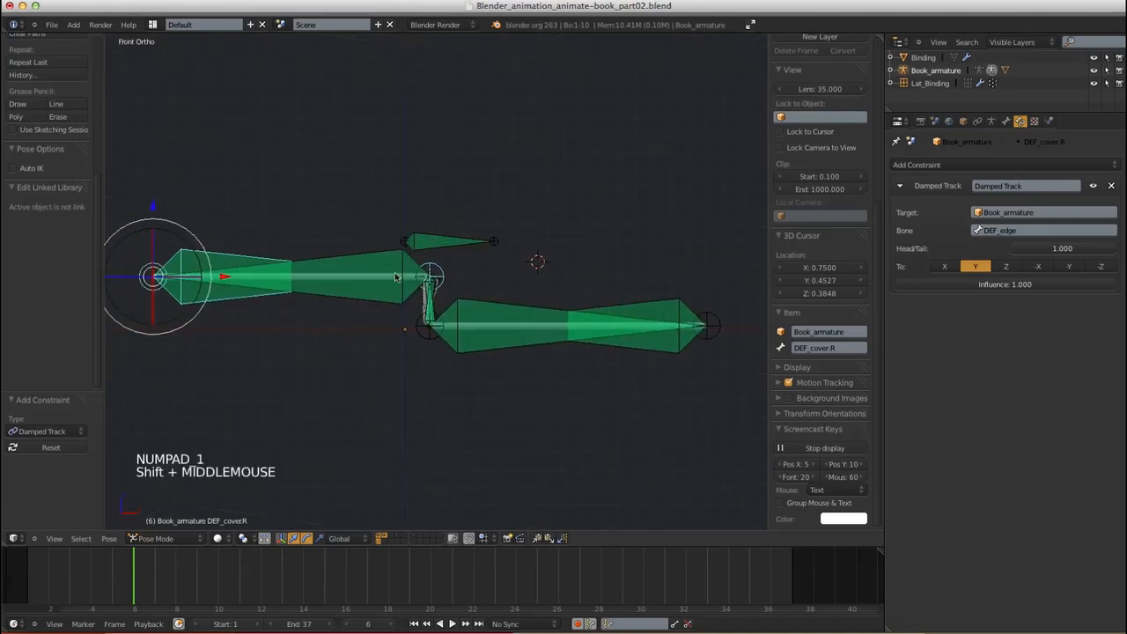
pyautogui.keyDown('ctrl'); pyautogui.moveTo(530, 286); pyautogui.dragTo(528, 291, button='middle'); pyautogui.keyUp('ctrl')
pyautogui.rightClick(412, 256)
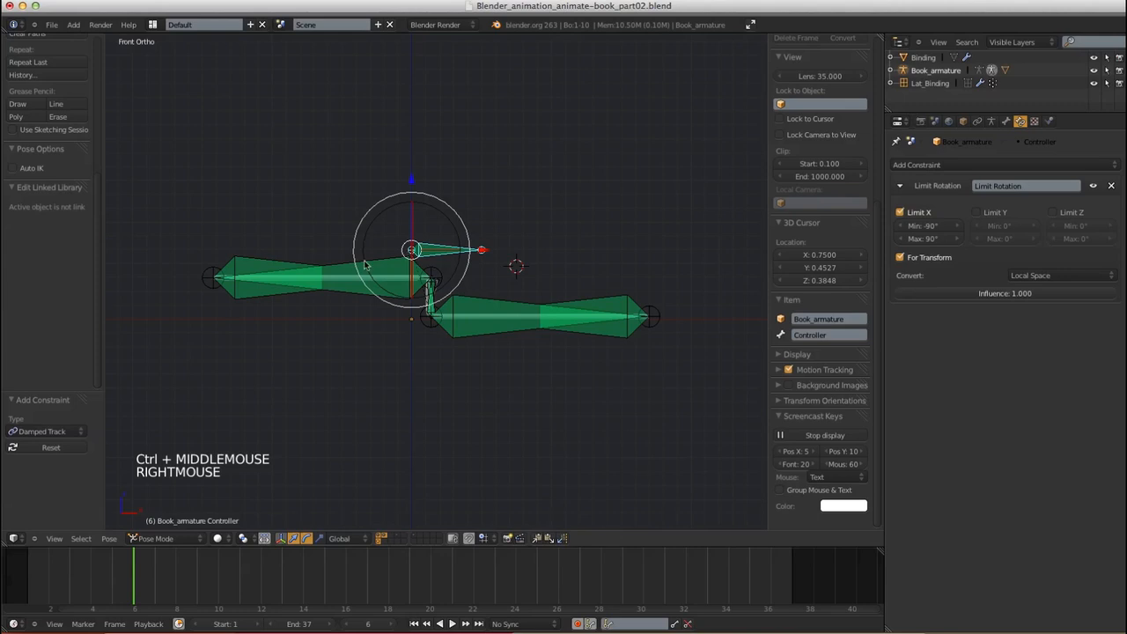
pyautogui.press('r')
pyautogui.press('r')
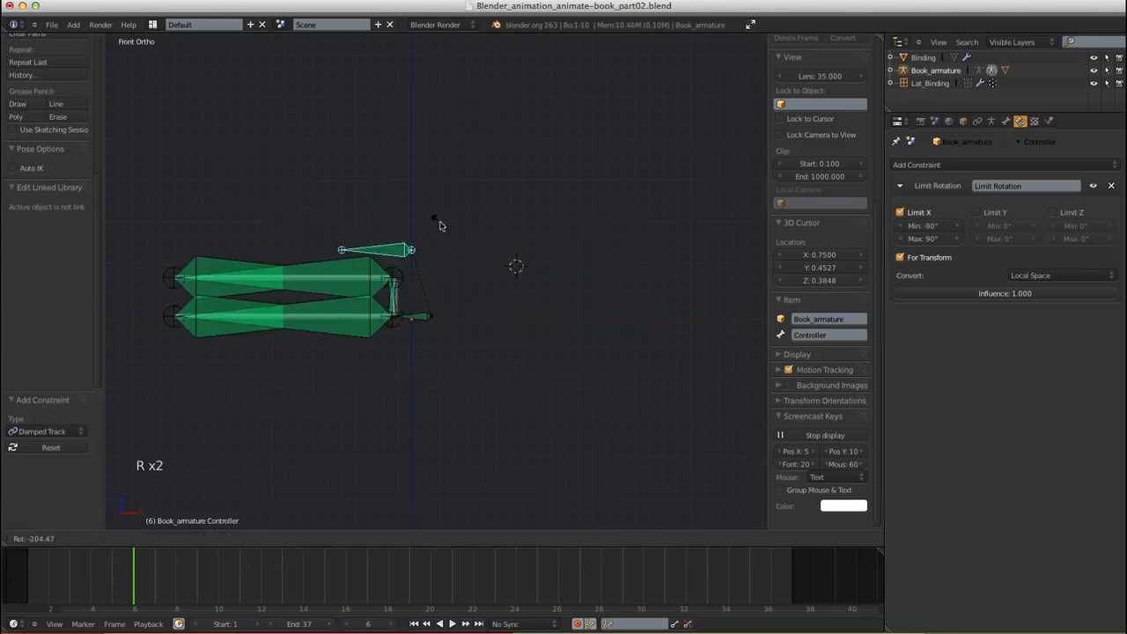
pyautogui.click(440, 217)
pyautogui.press('r')
pyautogui.click(410, 197)
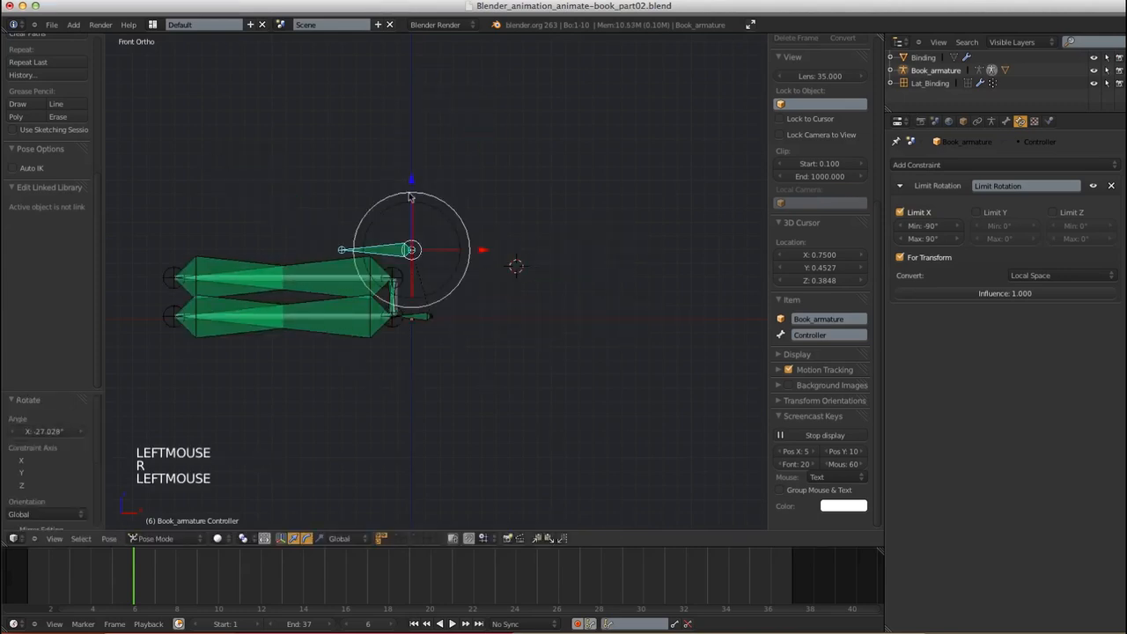
pyautogui.press('r')
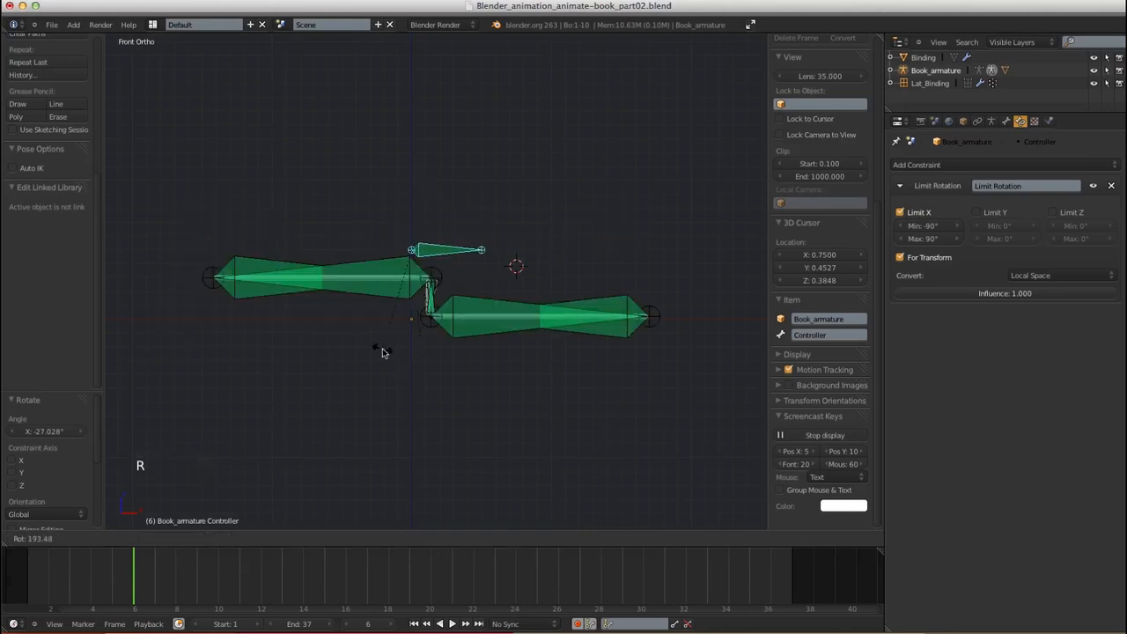
pyautogui.click(359, 333)
# Rename the edge_Rroll bone as edge_roll in the armature's Edit Mode
pyautogui.moveTo(417, 295); pyautogui.dragTo(469, 323, button='middle')
pyautogui.rightClick(429, 310)
pyautogui.press('KP_1')
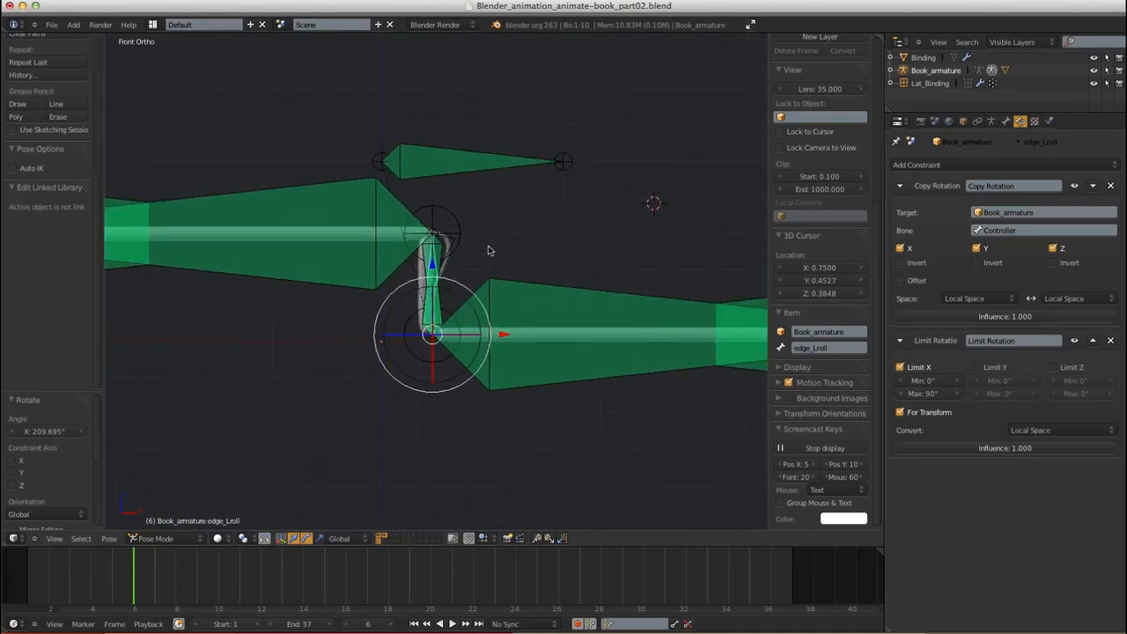
pyautogui.press('Tab')
pyautogui.keyDown('shift'); pyautogui.moveTo(484, 308); pyautogui.dragTo(375, 304, button='middle'); pyautogui.keyUp('shift')
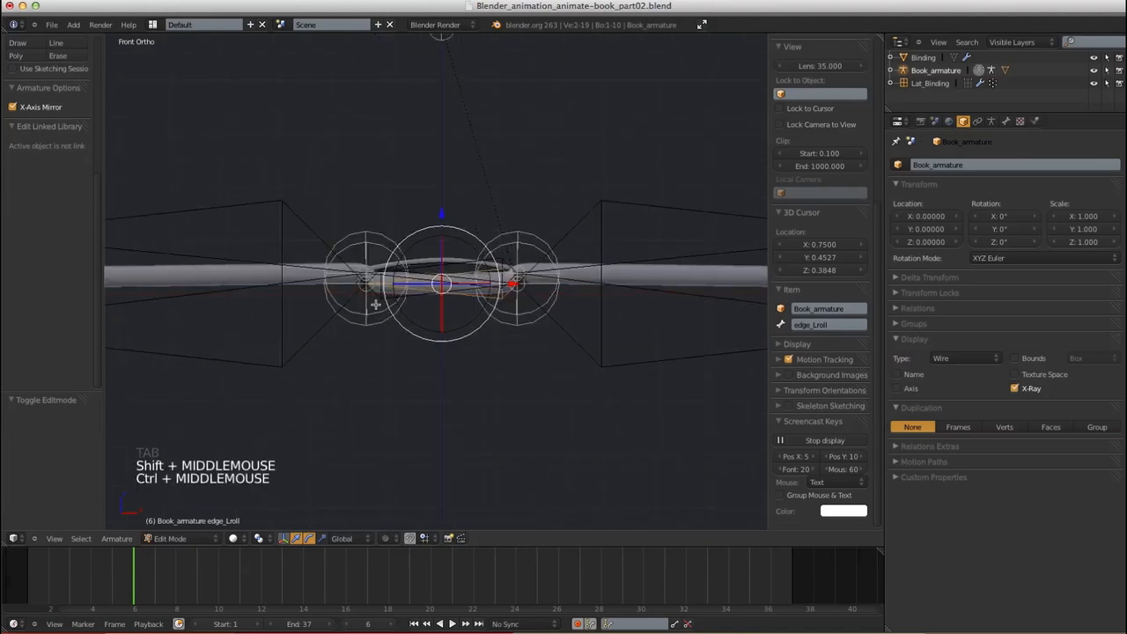
pyautogui.rightClick(379, 298)
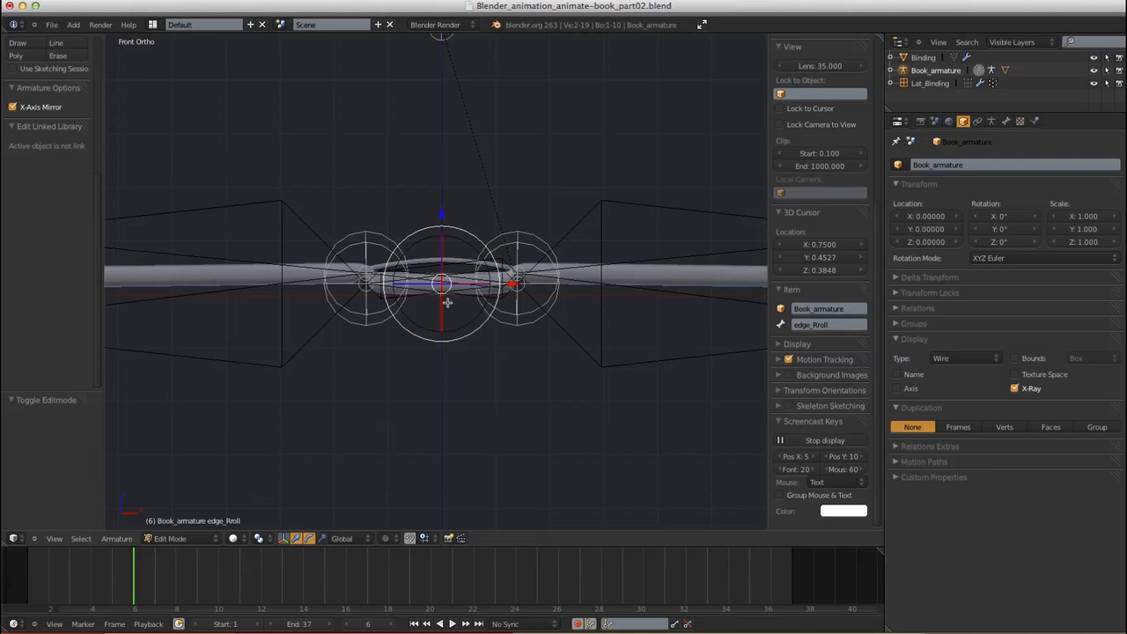
pyautogui.click(815, 326)
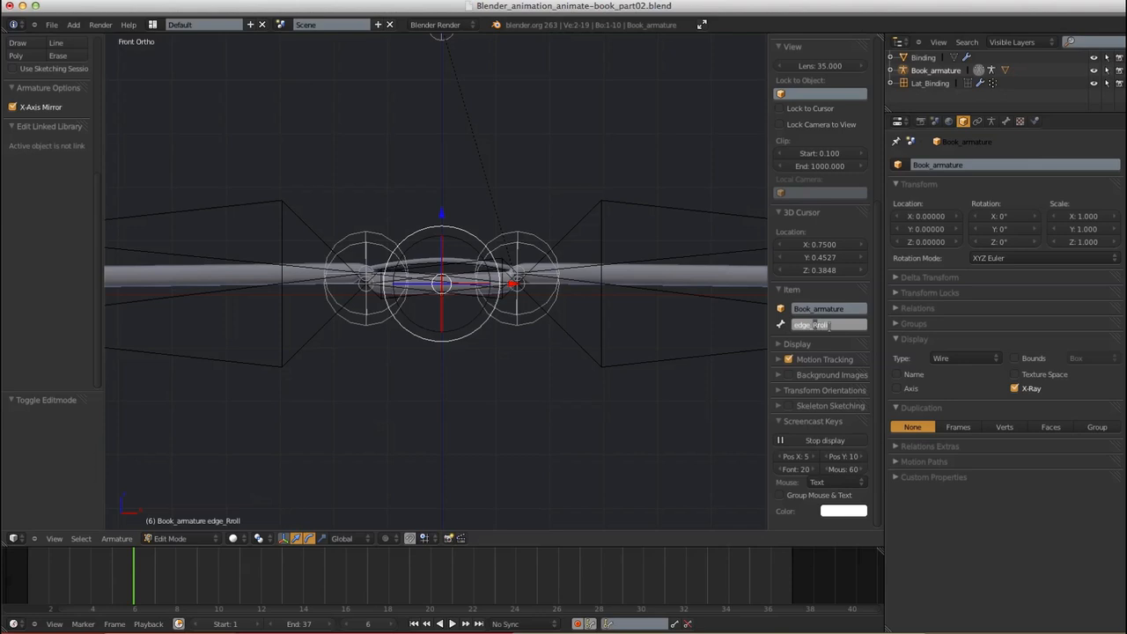
pyautogui.write('edge_roll')
pyautogui.press('Return')
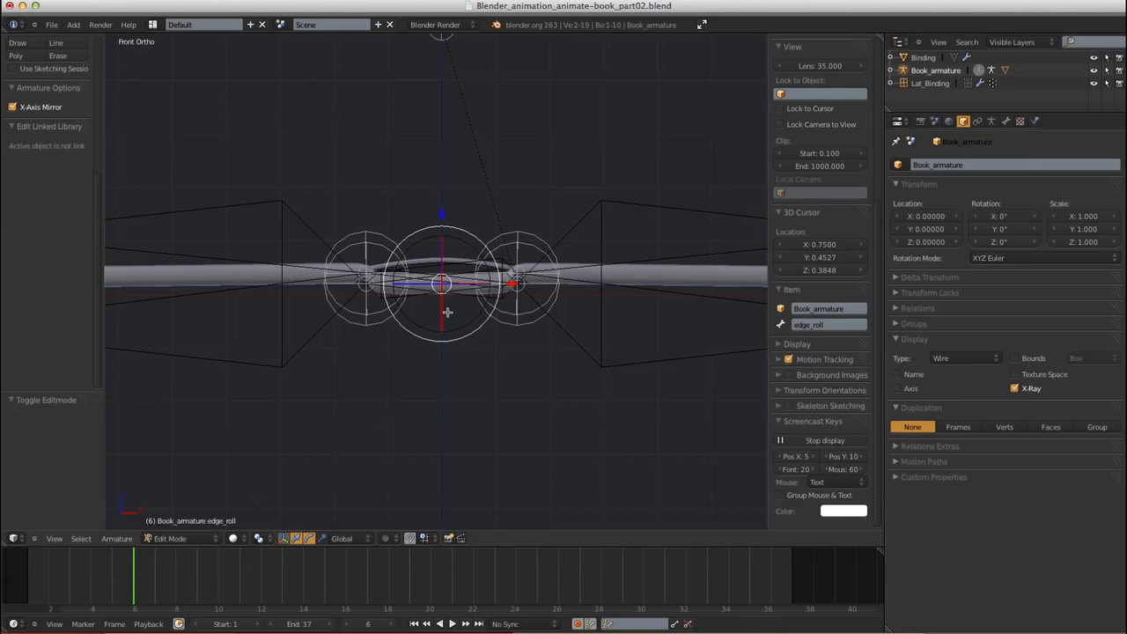
# Duplicate the edge_roll bone in place and name the copy edge_Rroll
pyautogui.hotkey('shift', 'd')
pyautogui.rightClick(415, 311)
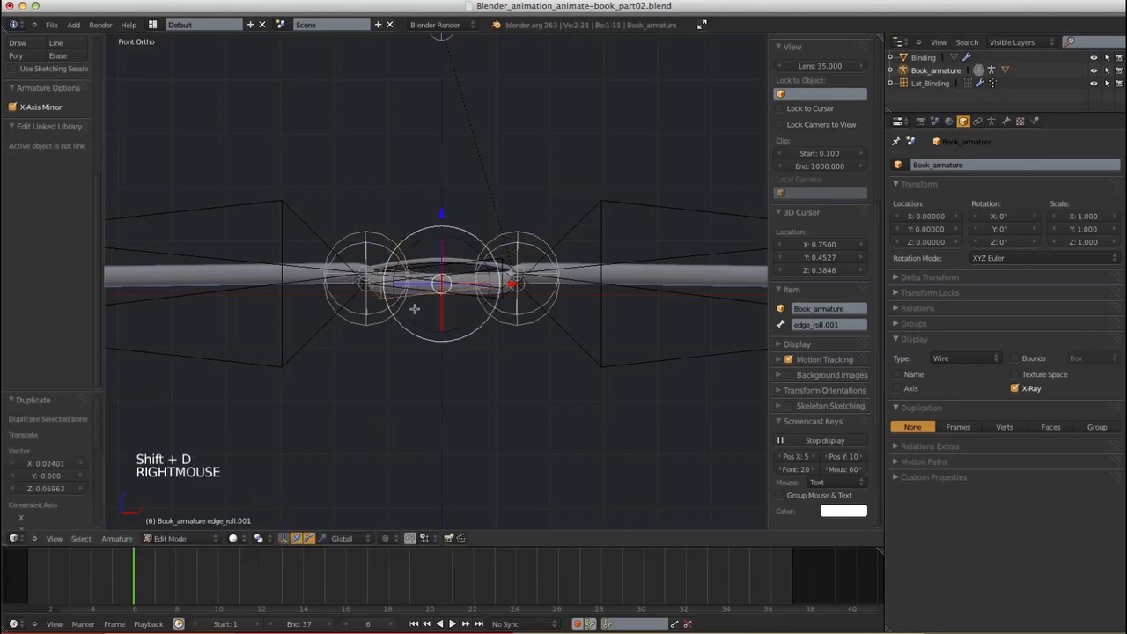
pyautogui.click(818, 323)
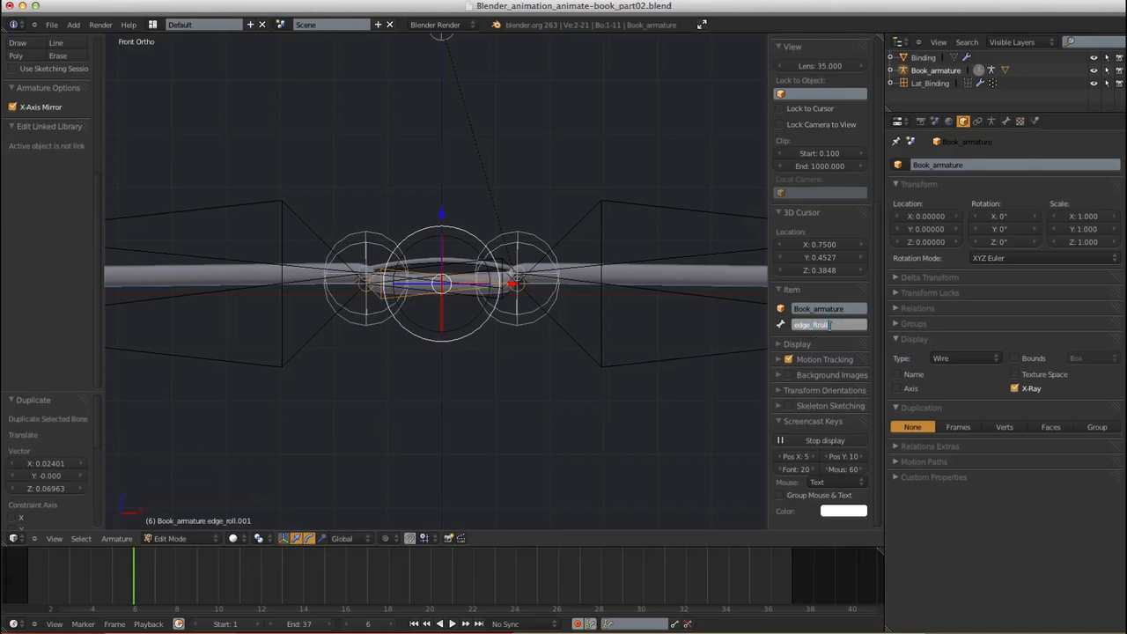
pyautogui.press('Return')
# Change the parent of the duplicated edge_Rroll bone to Master
pyautogui.click(1006, 122)
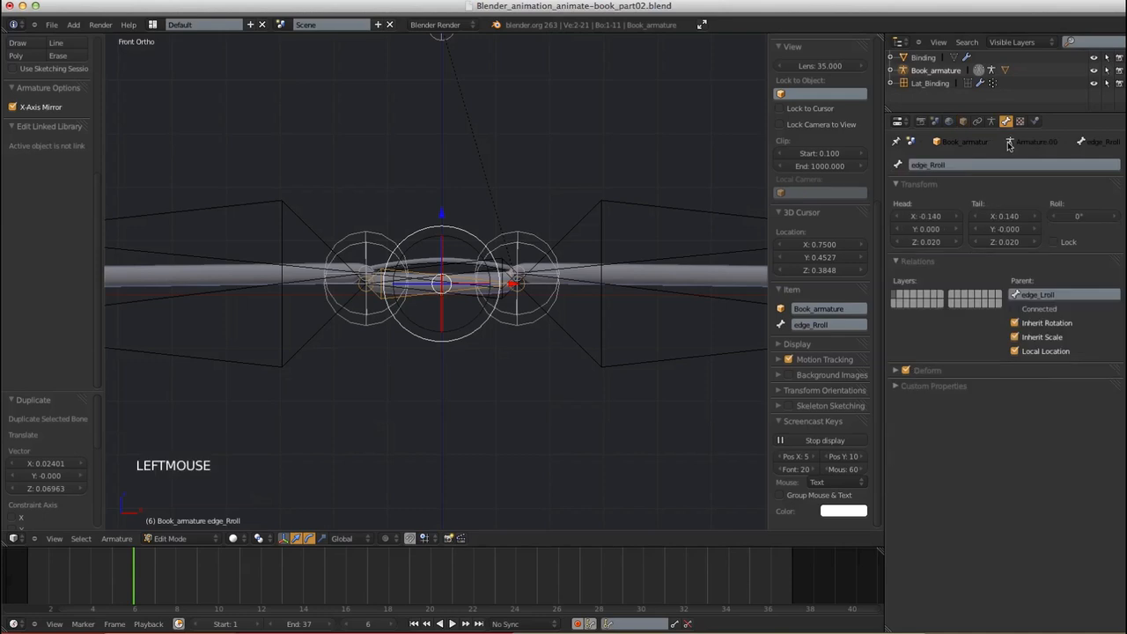
pyautogui.click(1046, 294)
pyautogui.write('master')
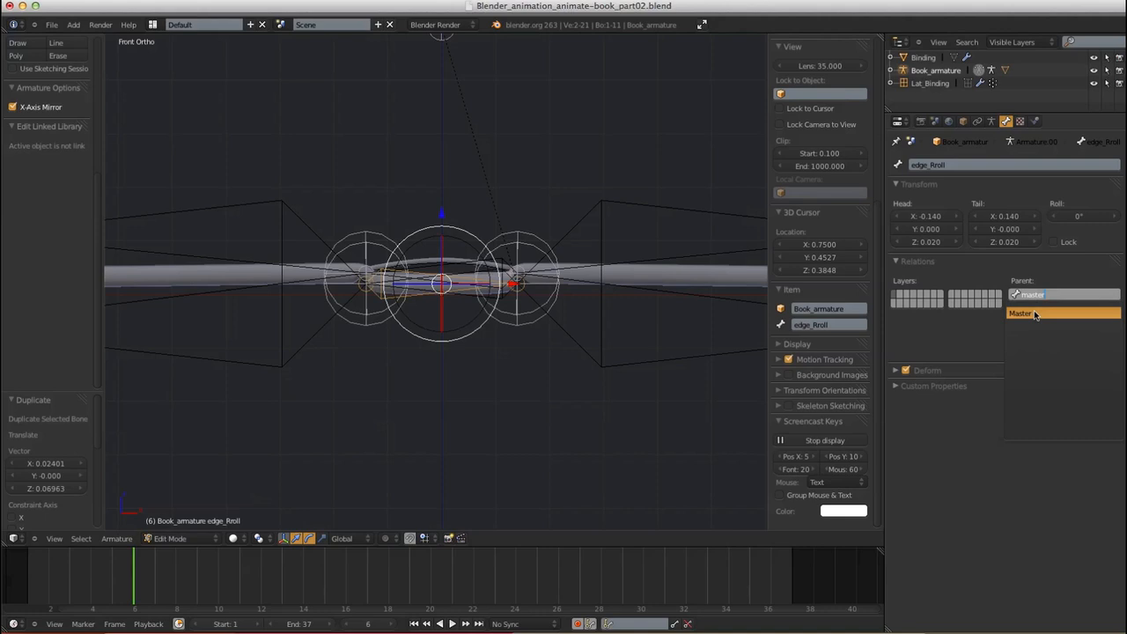
pyautogui.click(1035, 314)
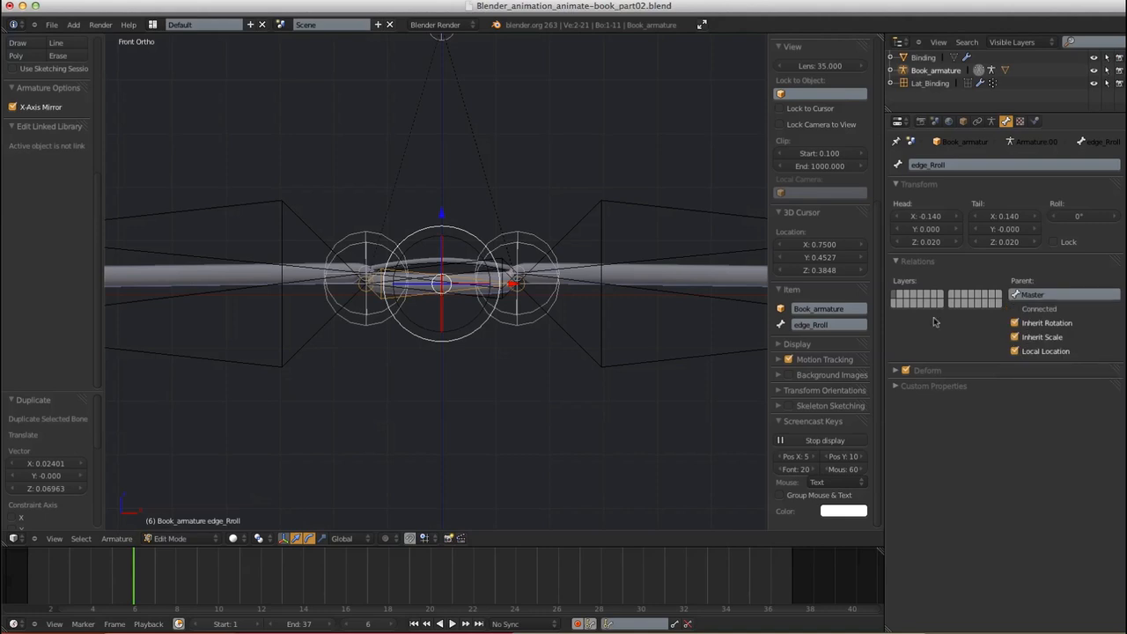
# Change the parent of the cover.R bone to edge_Lroll
pyautogui.keyDown('shift'); pyautogui.moveTo(523, 305); pyautogui.dragTo(356, 334, button='middle'); pyautogui.keyUp('shift')
pyautogui.rightClick(343, 330)
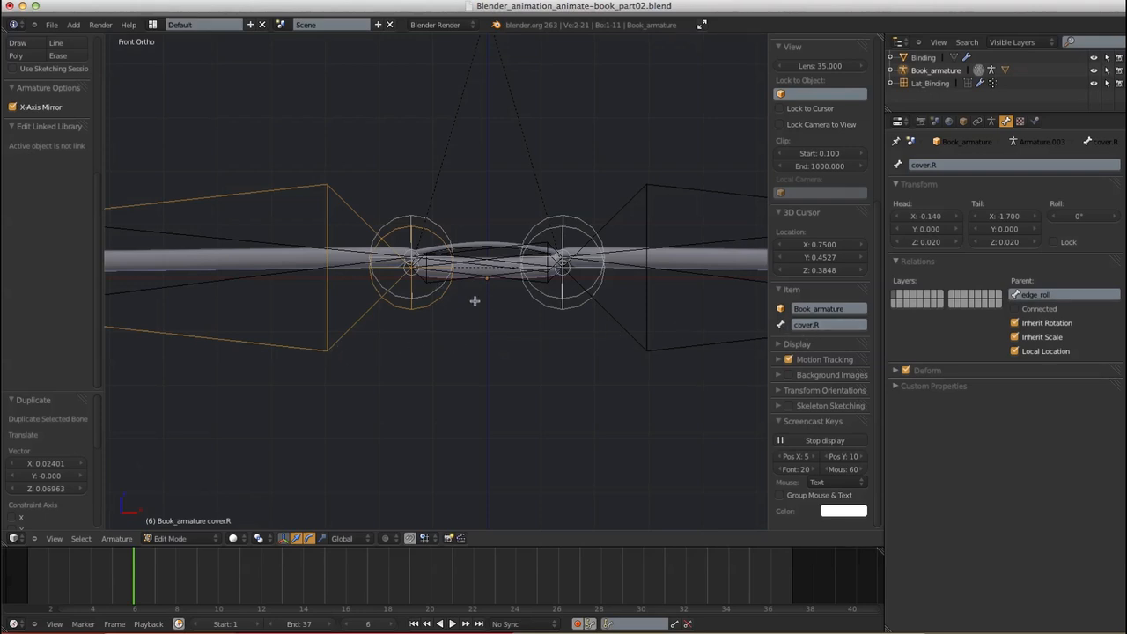
pyautogui.click(1050, 296)
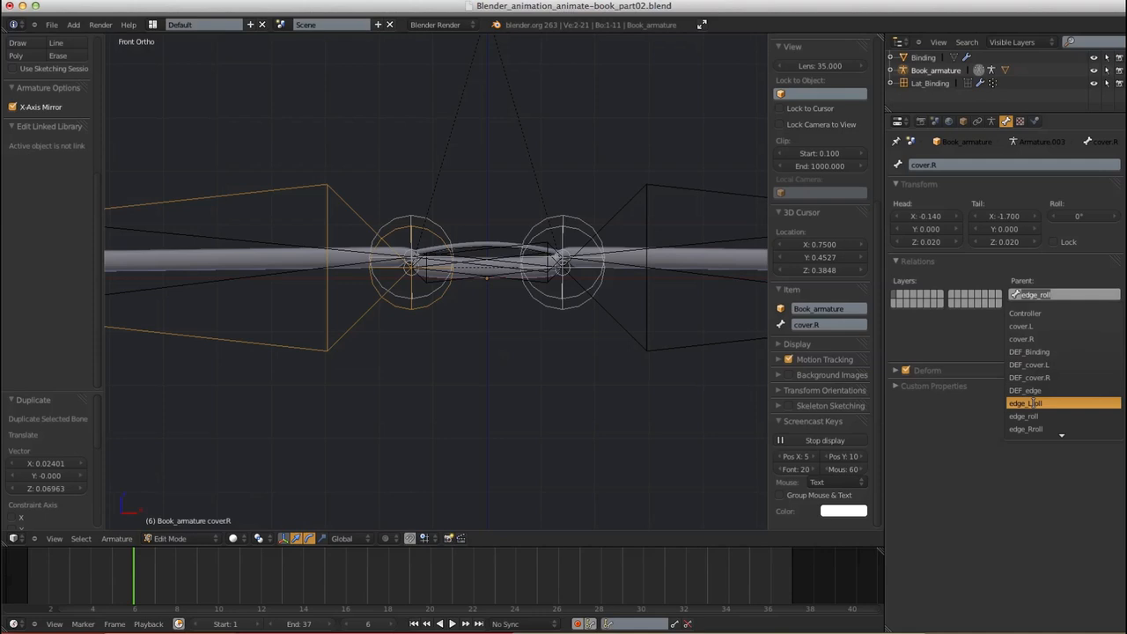
pyautogui.click(1031, 402)
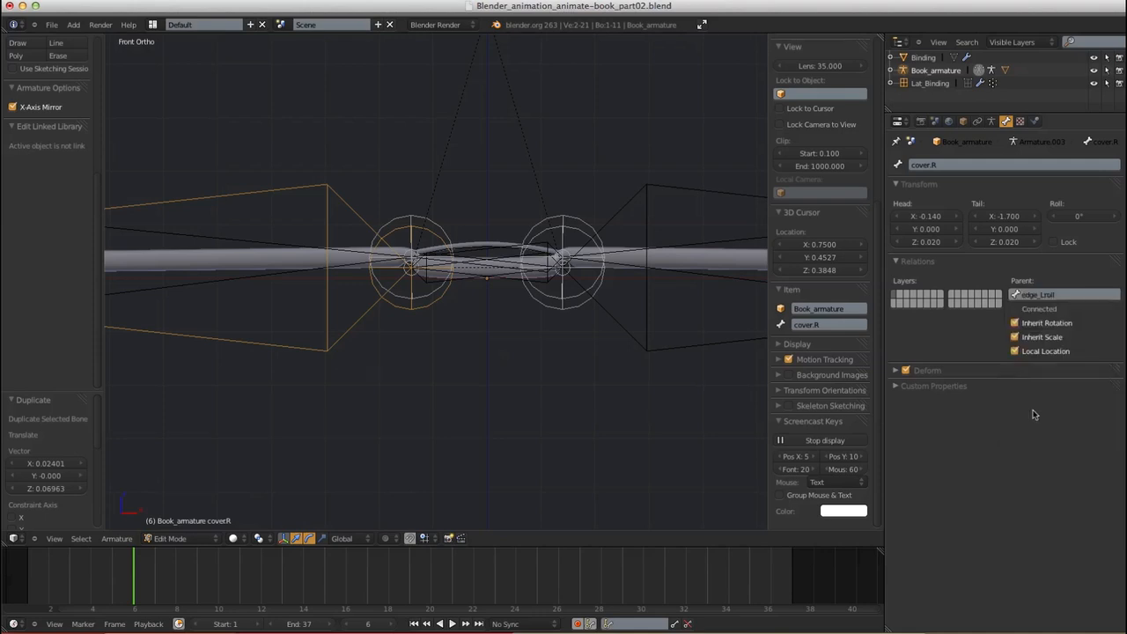
# Change the parent of the cover.L bone to edge_Rroll and save the file
pyautogui.rightClick(637, 343)
pyautogui.click(1046, 296)
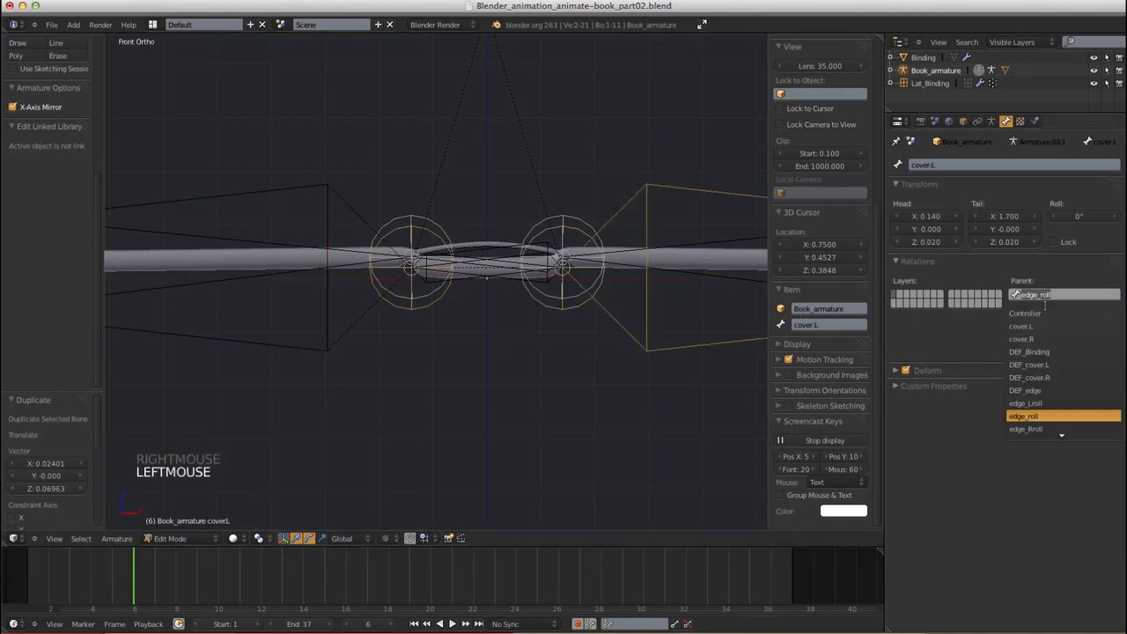
pyautogui.click(1035, 429)
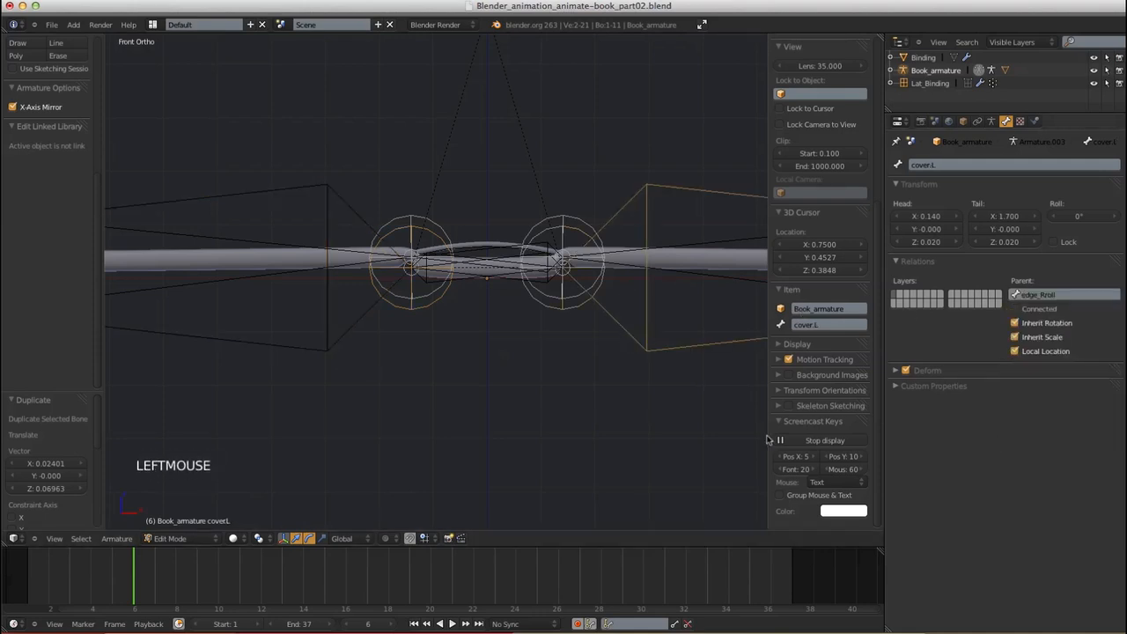
pyautogui.press('super+s')
pyautogui.click(552, 341)
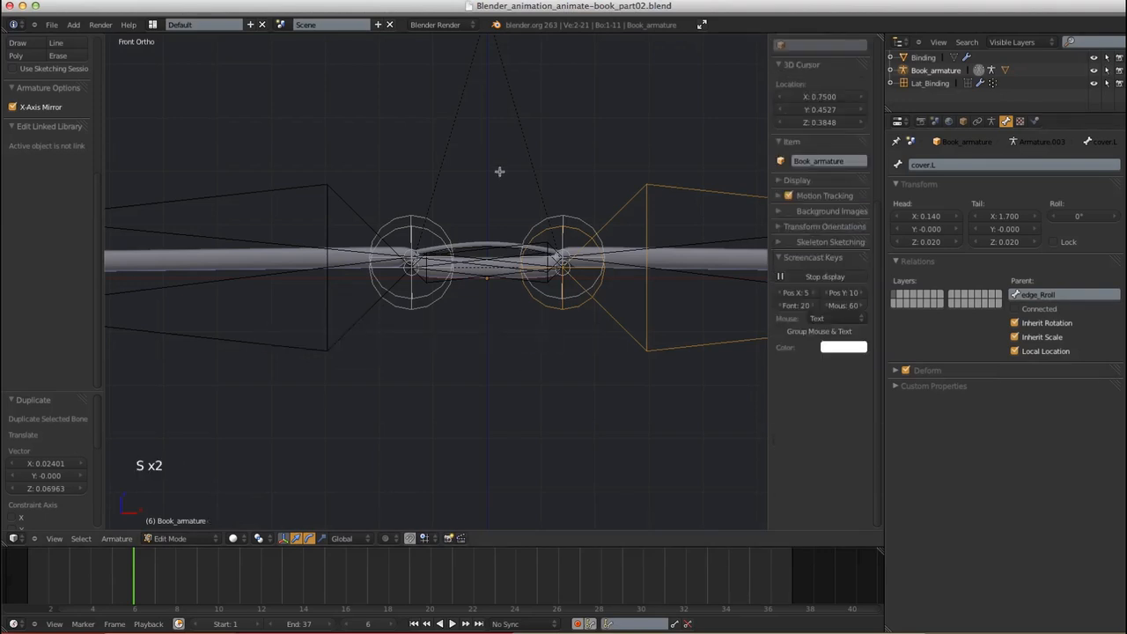
# Return to Pose Mode and delete the Limit Rotation constraints from the cover.L and cover.R bones
pyautogui.press('Tab')
pyautogui.keyDown('shift'); pyautogui.moveTo(555, 284); pyautogui.dragTo(490, 279, button='middle'); pyautogui.keyUp('shift')
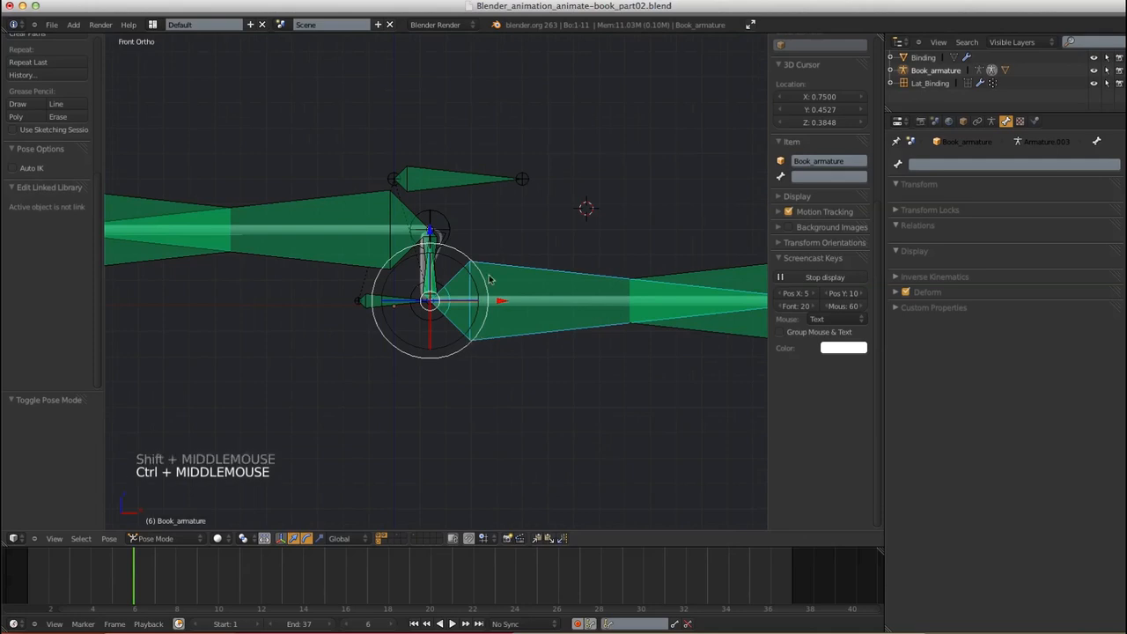
pyautogui.rightClick(533, 275)
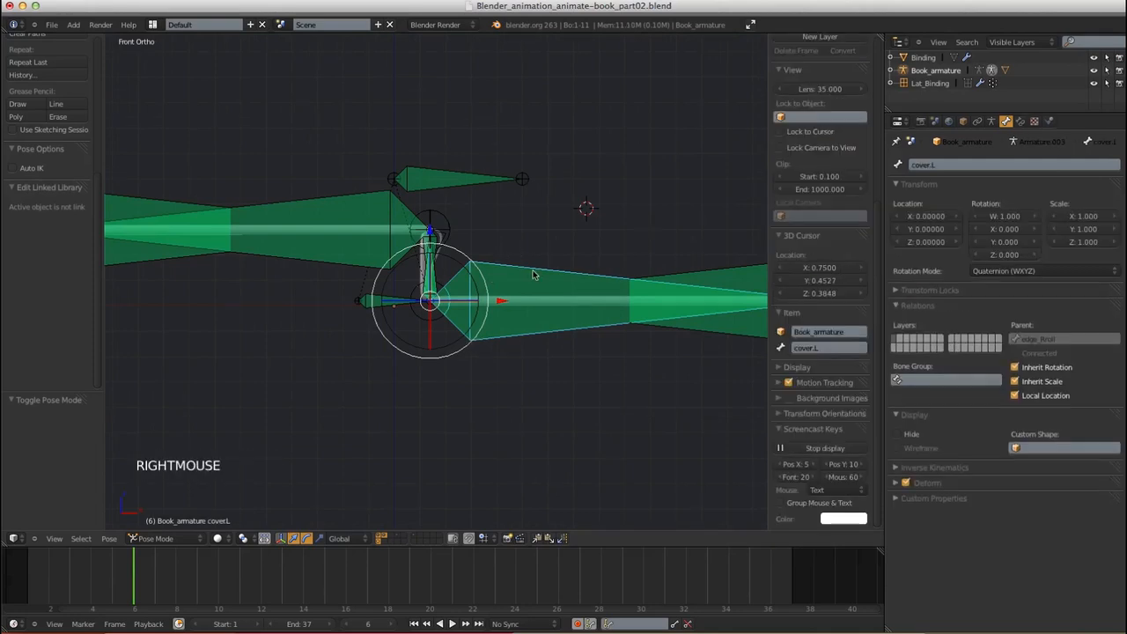
pyautogui.click(1020, 123)
pyautogui.click(1110, 341)
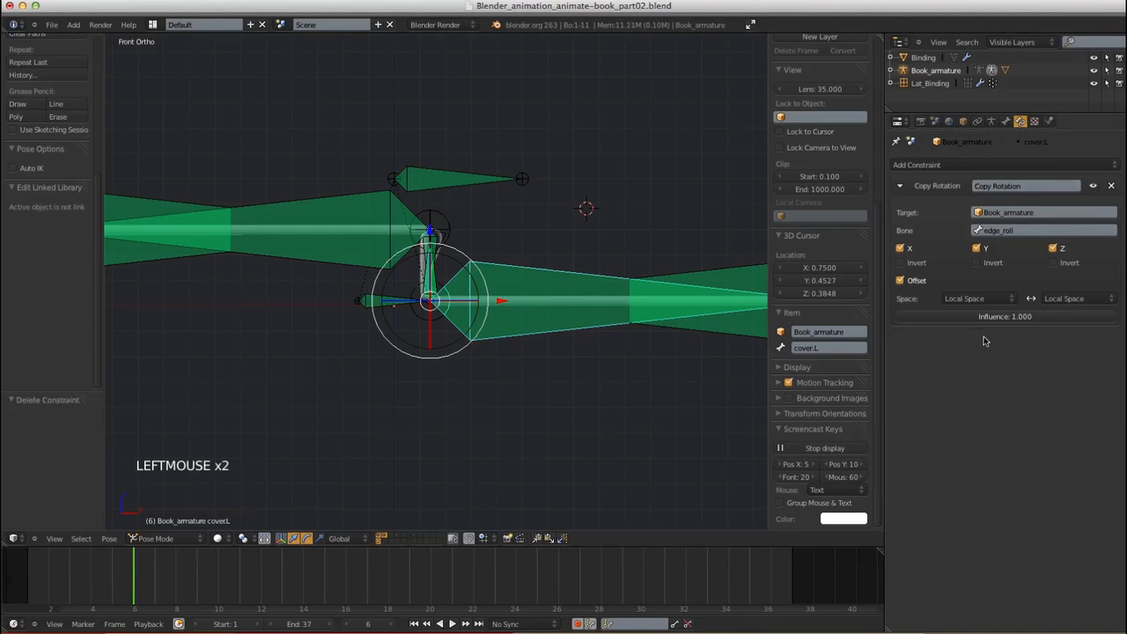
pyautogui.rightClick(256, 231)
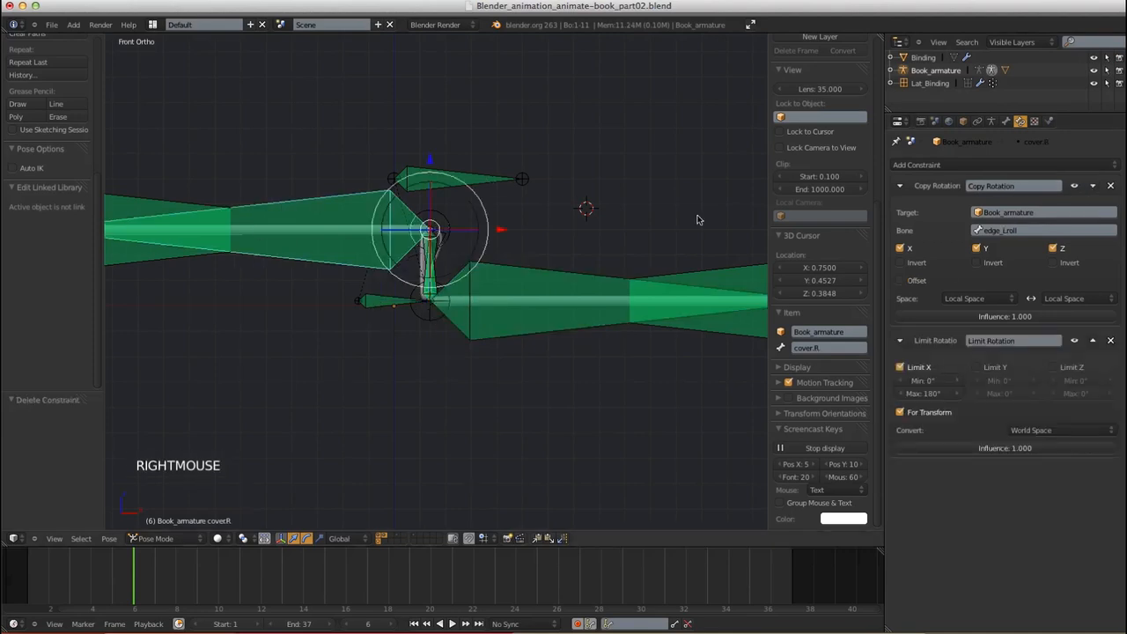
pyautogui.click(1108, 341)
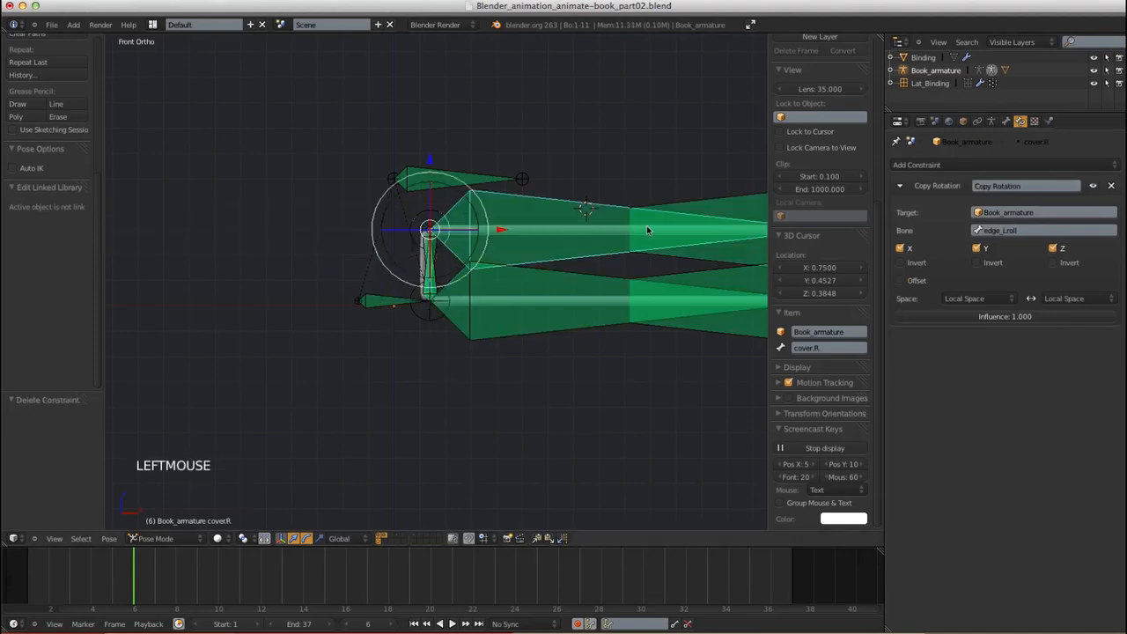
# Inspect the constraints of both cover bones, test-rotate the Controller bone, and clear its rotation
pyautogui.rightClick(567, 333)
pyautogui.rightClick(561, 330)
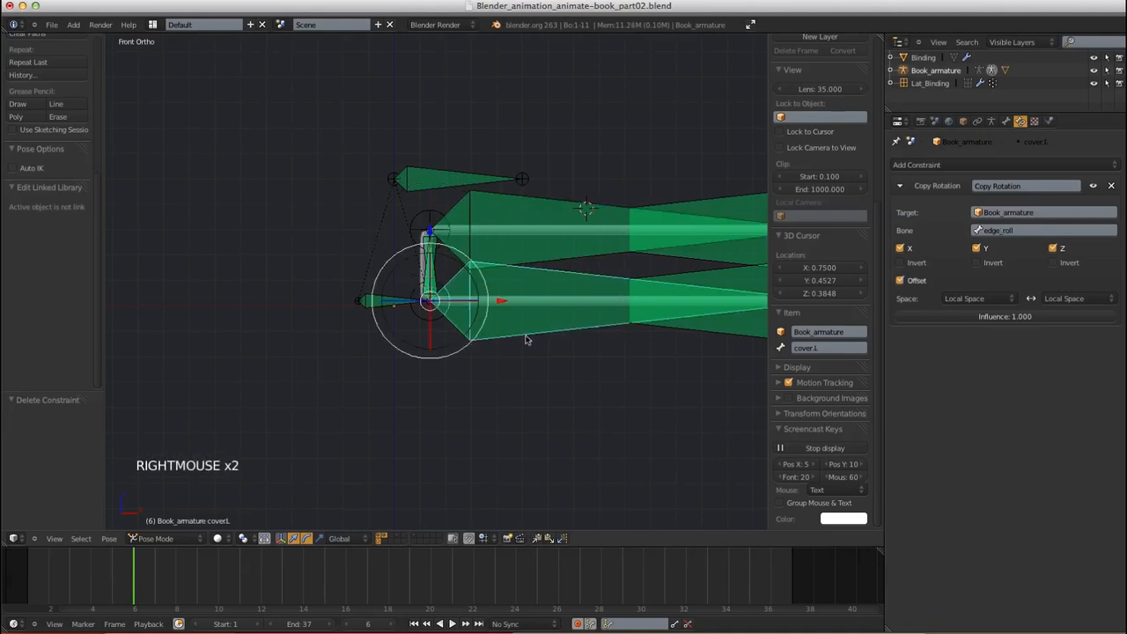
pyautogui.rightClick(479, 183)
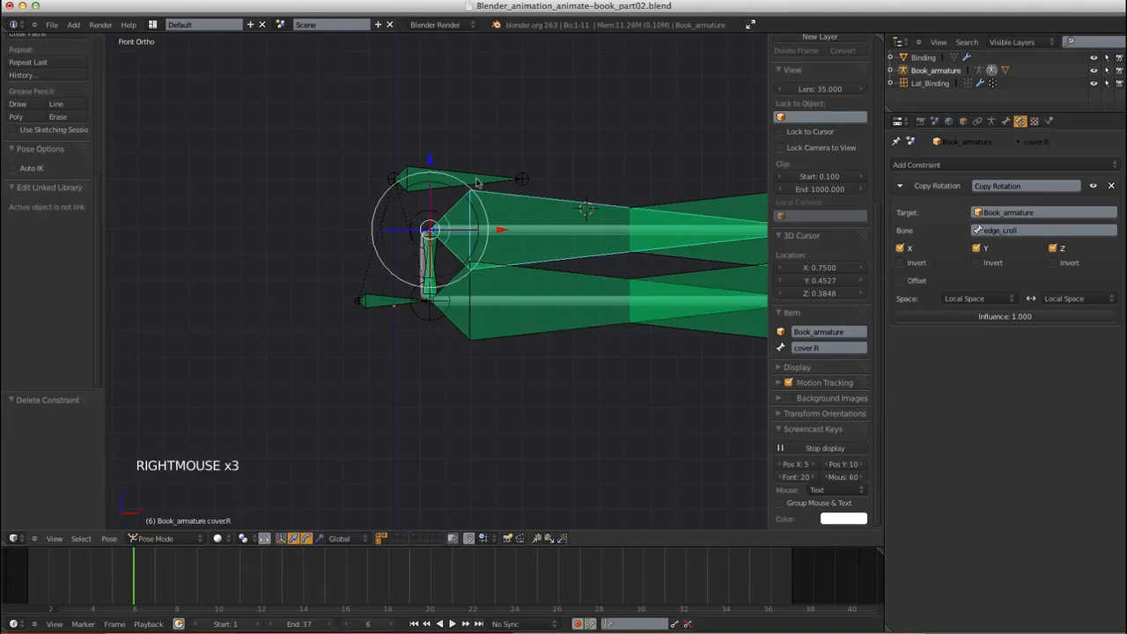
pyautogui.rightClick(469, 177)
pyautogui.keyDown('ctrl'); pyautogui.moveTo(509, 402); pyautogui.dragTo(346, 266, button='middle'); pyautogui.keyUp('ctrl')
pyautogui.press('r')
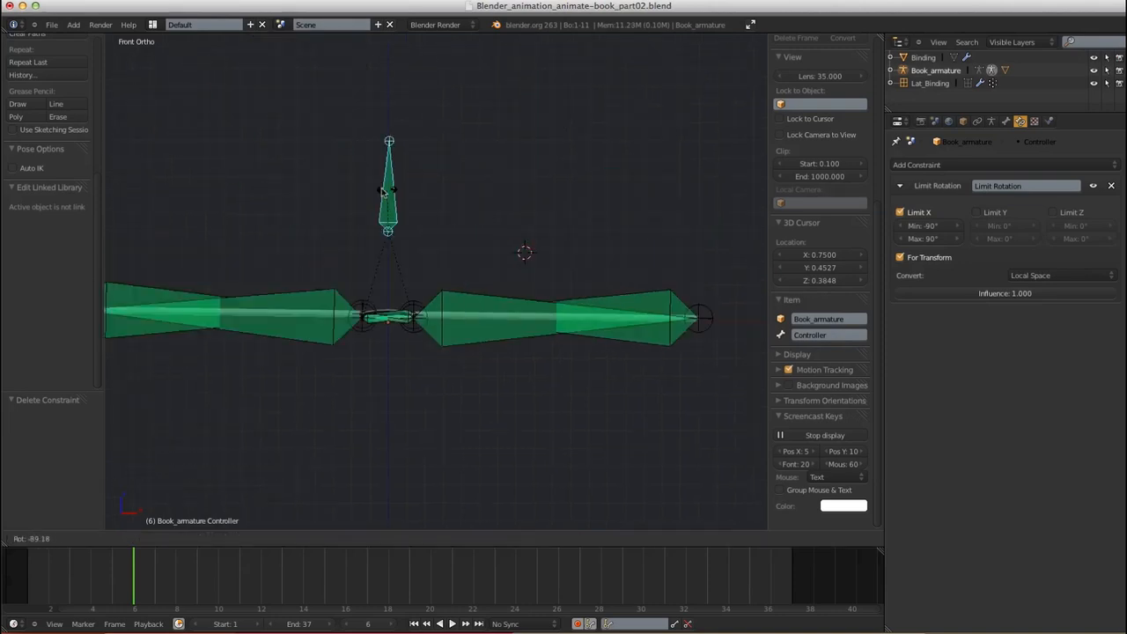
pyautogui.rightClick(429, 226)
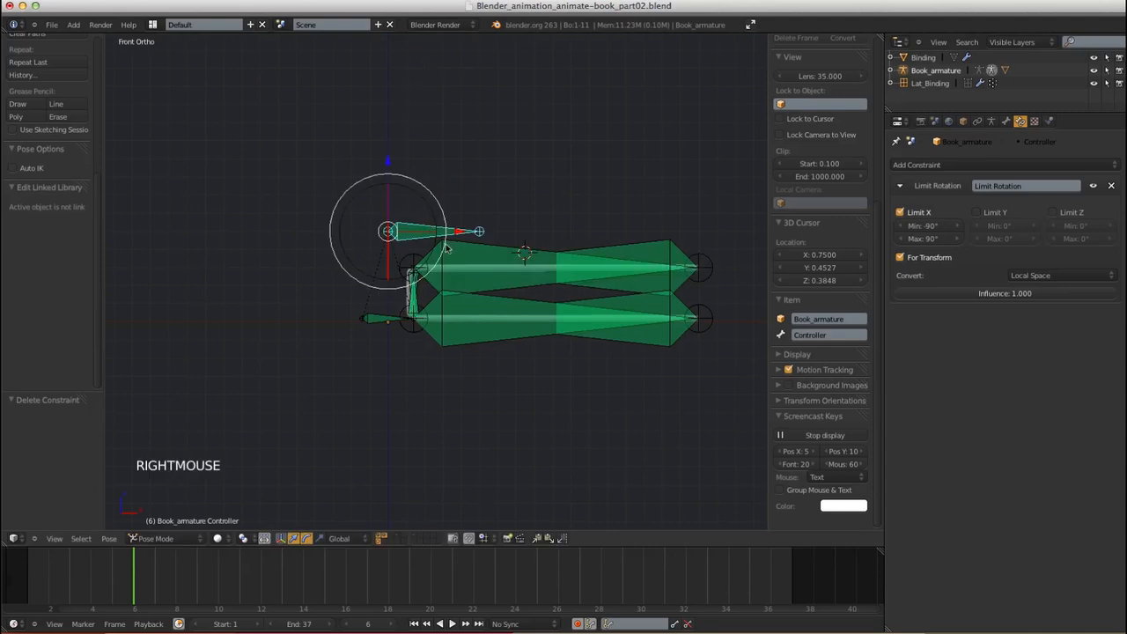
pyautogui.hotkey('alt', 'r')
# Reveal the hidden bones and rotate the Master bone about 26° around Z to check the binding
pyautogui.moveTo(486, 241); pyautogui.dragTo(427, 351, button='middle')
pyautogui.hotkey('alt', 'h')
pyautogui.rightClick(473, 225)
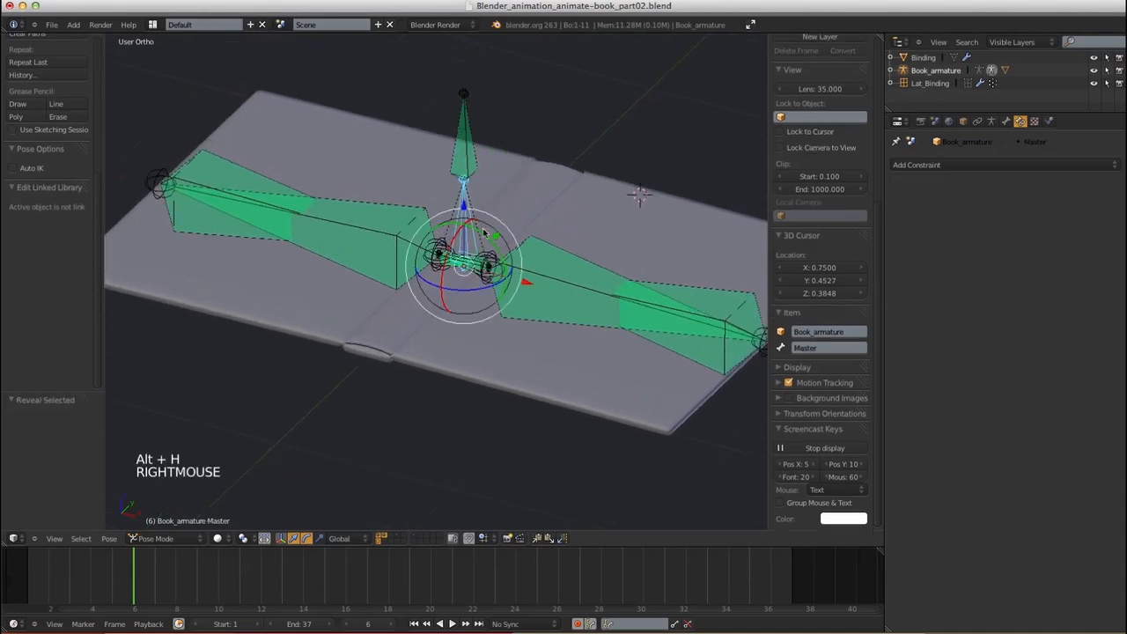
pyautogui.moveTo(469, 288); pyautogui.dragTo(498, 363)
pyautogui.moveTo(498, 362)
pyautogui.keyDown('shift'); pyautogui.mouseDown(button='middle')
pyautogui.moveTo(496, 324)
pyautogui.moveTo(513, 369)
pyautogui.mouseUp(button='middle'); pyautogui.keyUp('shift')
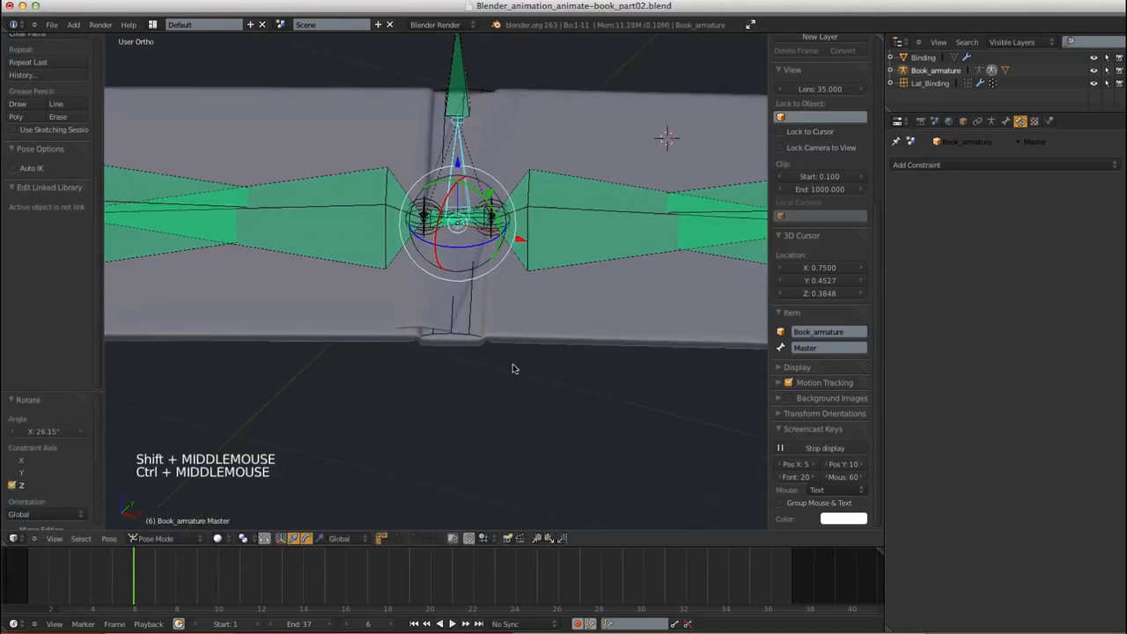
# Set the V and W interpolation types of the Lat_Binding lattice to Linear
pyautogui.rightClick(470, 339)
pyautogui.moveTo(509, 268); pyautogui.dragTo(485, 367, button='middle')
pyautogui.keyDown('shift'); pyautogui.moveTo(502, 330); pyautogui.dragTo(437, 357, button='middle'); pyautogui.keyUp('shift')
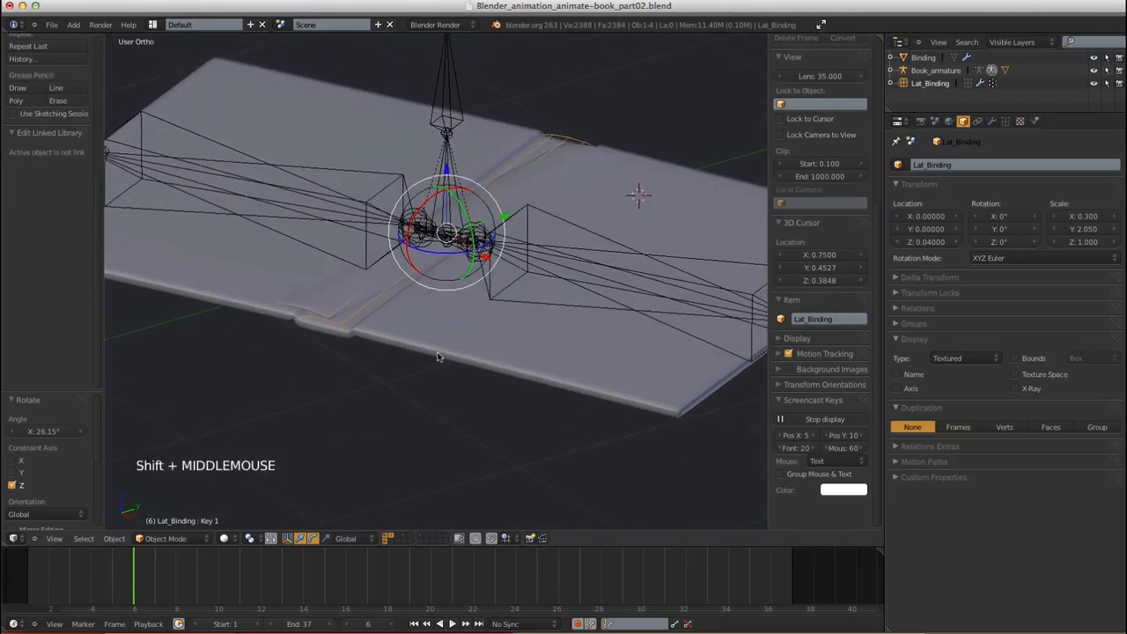
pyautogui.click(1005, 121)
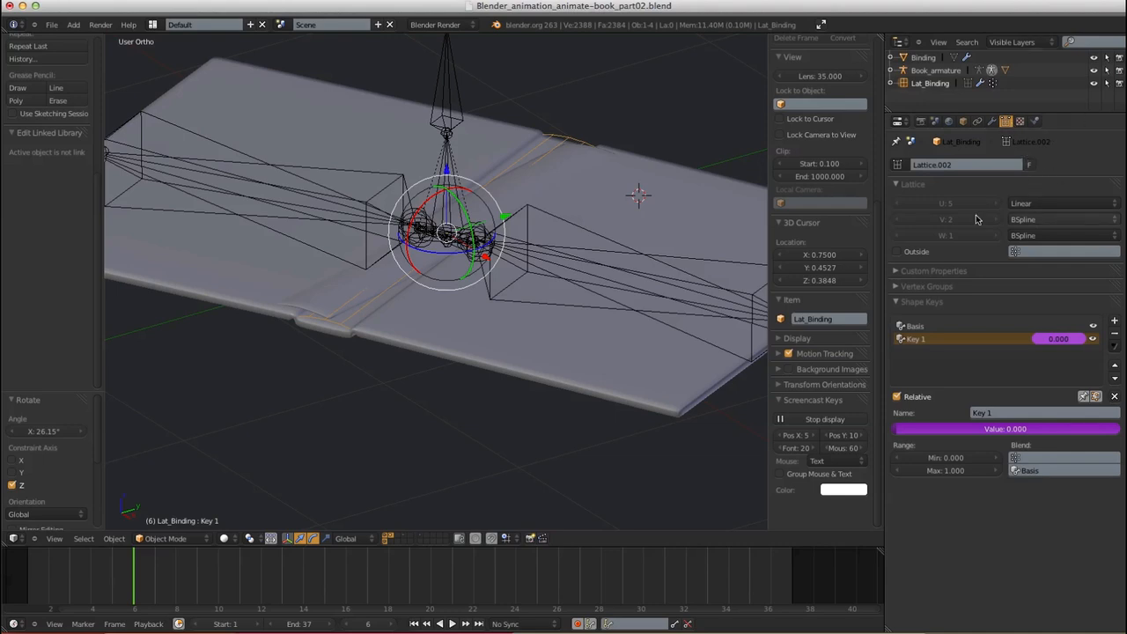
pyautogui.click(1027, 220)
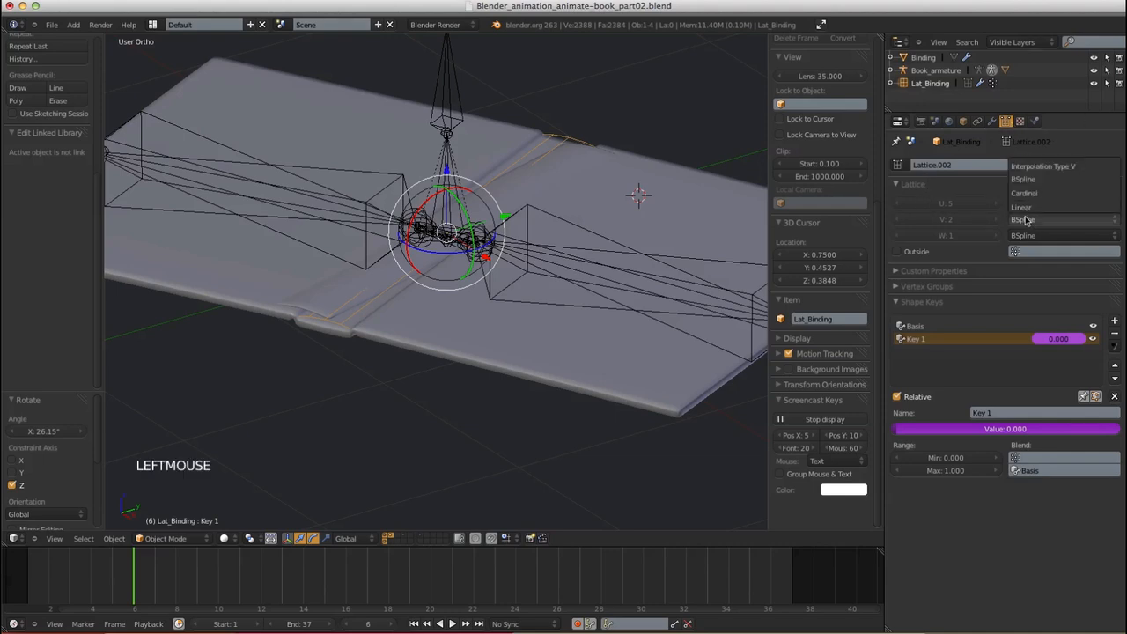
pyautogui.click(1021, 235)
pyautogui.click(1021, 224)
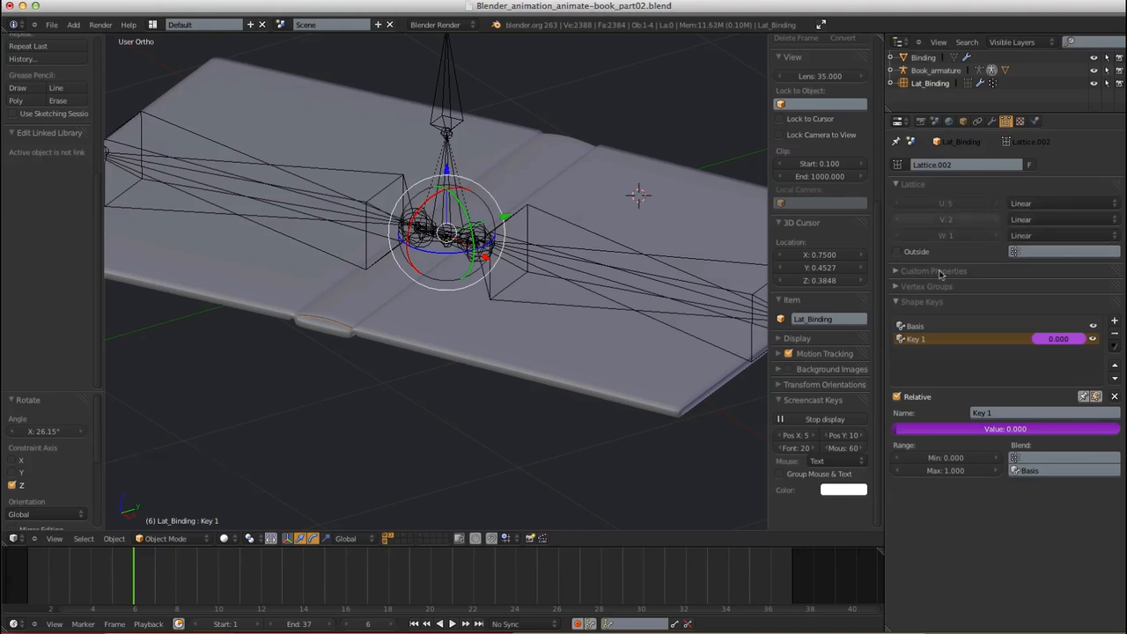
# Rotate the Master bone around several axes to test the binding, and clear its rotation and location
pyautogui.rightClick(442, 269)
pyautogui.press('a')
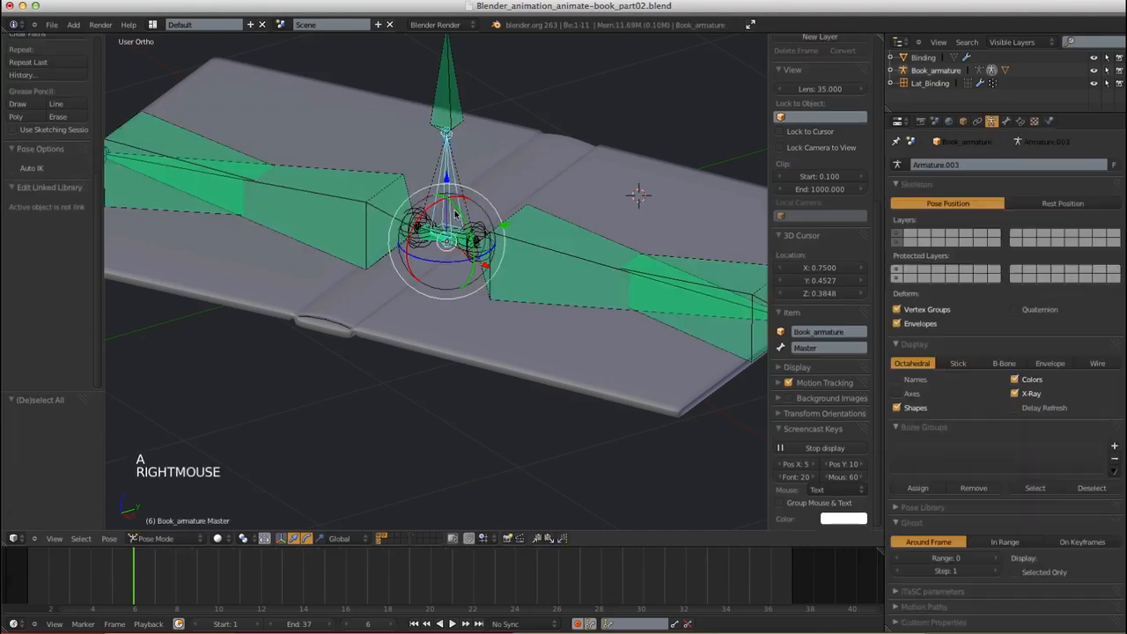
pyautogui.moveTo(462, 259)
pyautogui.mouseDown()
pyautogui.moveTo(456, 249)
pyautogui.moveTo(478, 249)
pyautogui.moveTo(443, 204)
pyautogui.moveTo(478, 258)
pyautogui.moveTo(465, 252)
pyautogui.mouseUp()
pyautogui.moveTo(424, 217); pyautogui.dragTo(478, 176)
pyautogui.click(457, 205)
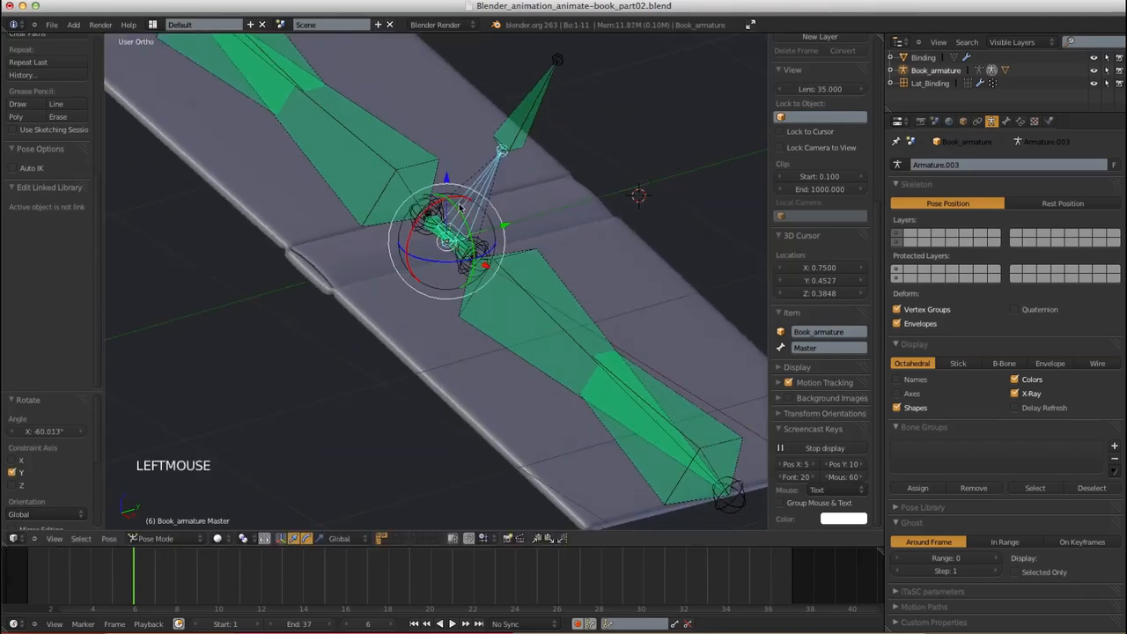
pyautogui.hotkey('alt', 'r')
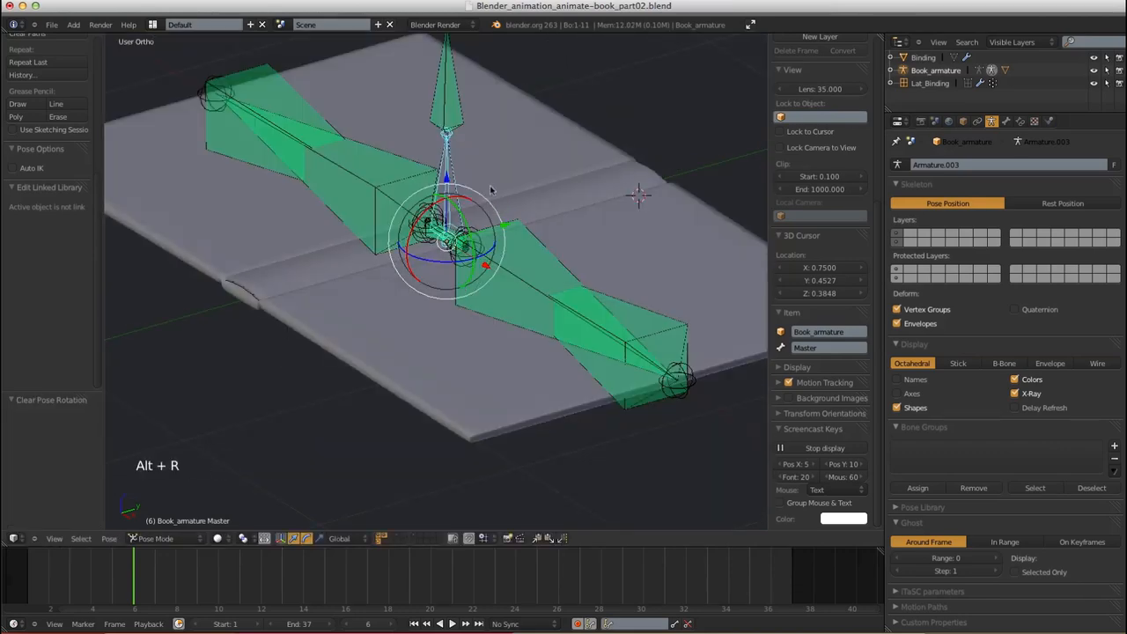
pyautogui.hotkey('alt', 'r')
pyautogui.moveTo(475, 264); pyautogui.dragTo(490, 310, button='middle')
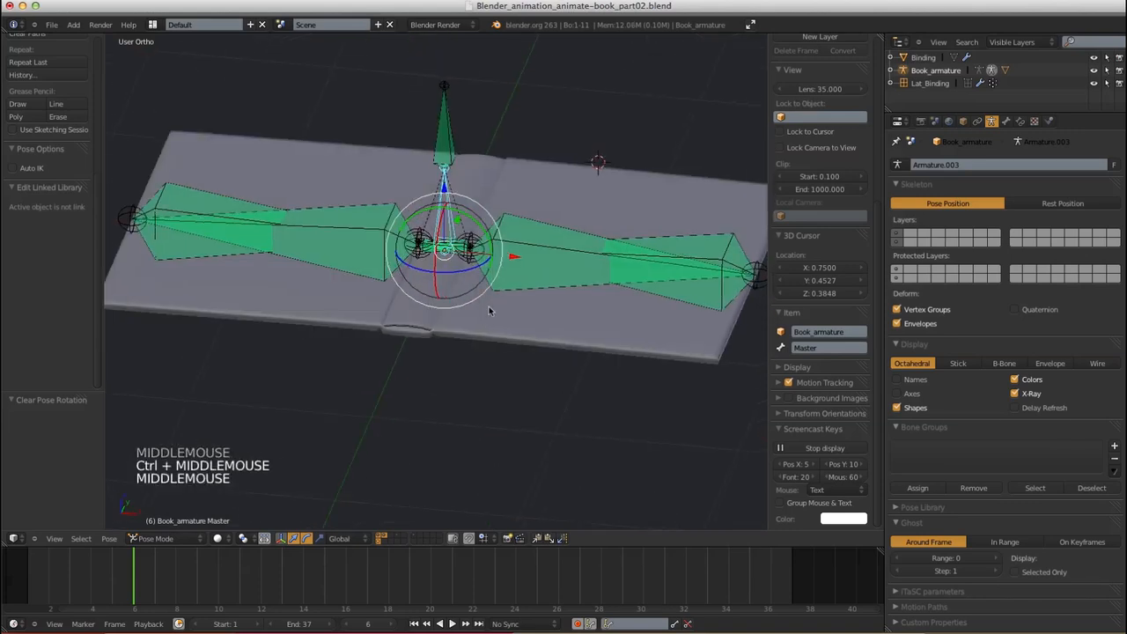
pyautogui.hotkey('alt', 'g')
# Reset the 3D cursor to the world origin in the part03 file
pyautogui.moveTo(553, 282); pyautogui.dragTo(613, 247, button='middle')
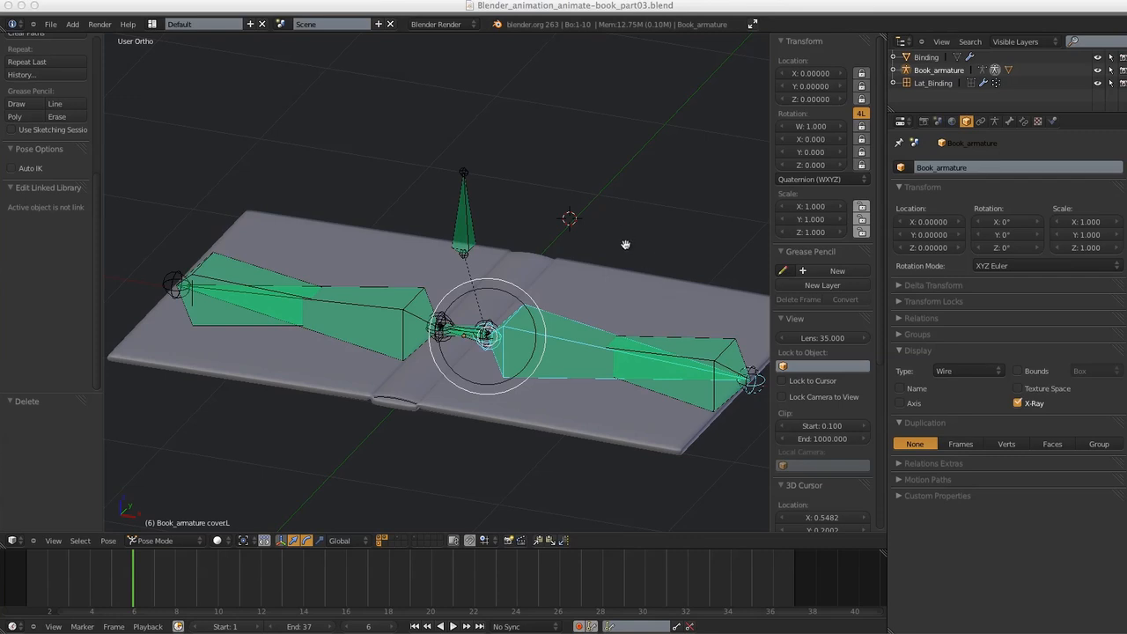
pyautogui.click(672, 185)
pyautogui.hotkey('shift', 'c')
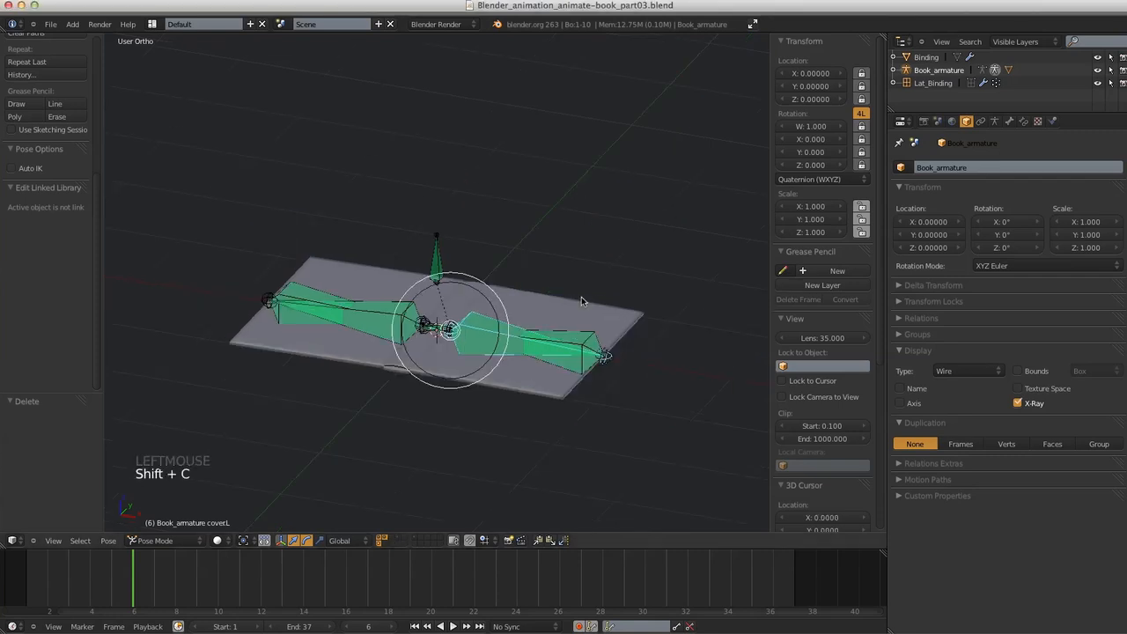
pyautogui.keyDown('shift'); pyautogui.moveTo(549, 281); pyautogui.dragTo(600, 258, button='middle'); pyautogui.keyUp('shift')
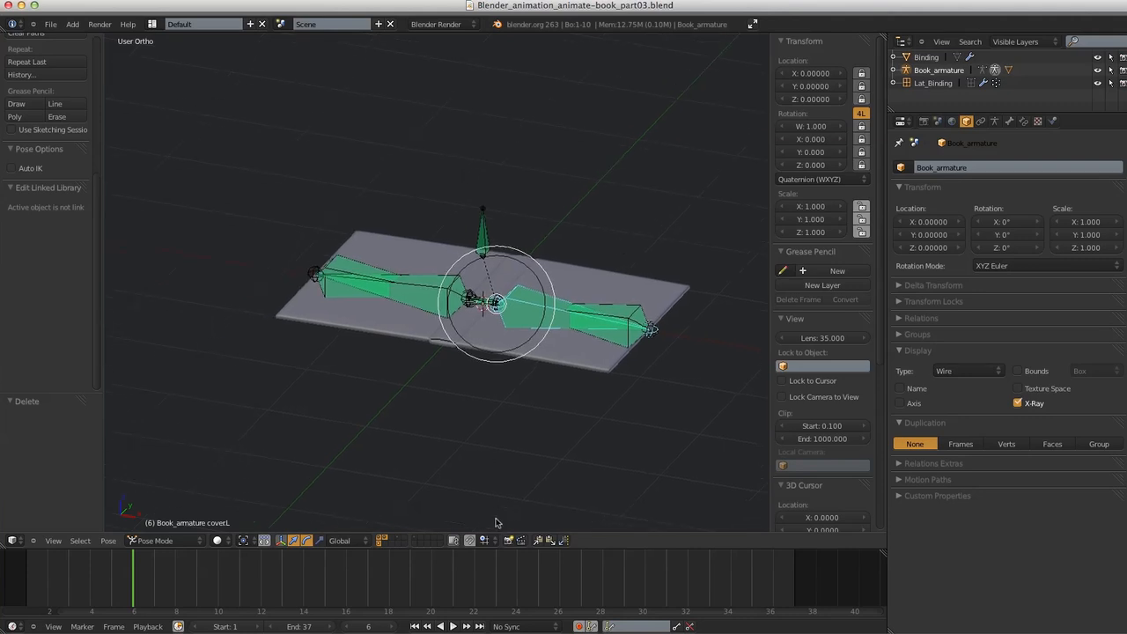
# Switch to an empty layer and add a mesh plane at the origin
pyautogui.click(392, 541)
pyautogui.hotkey('shift', 'c')
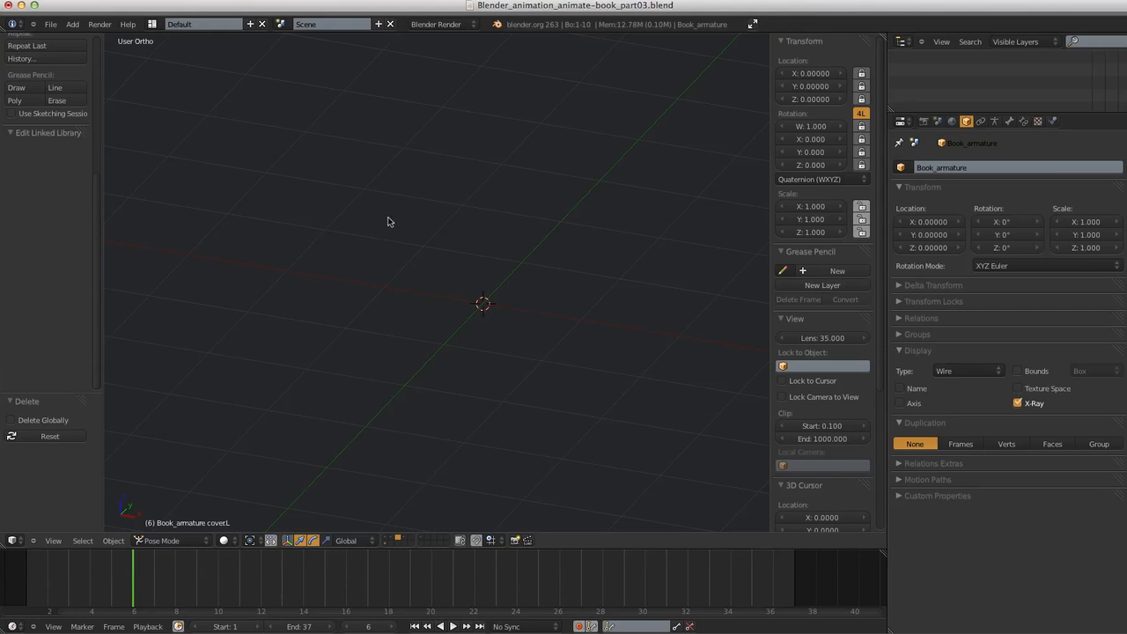
pyautogui.hotkey('shift', 'a')
pyautogui.moveTo(397, 218)
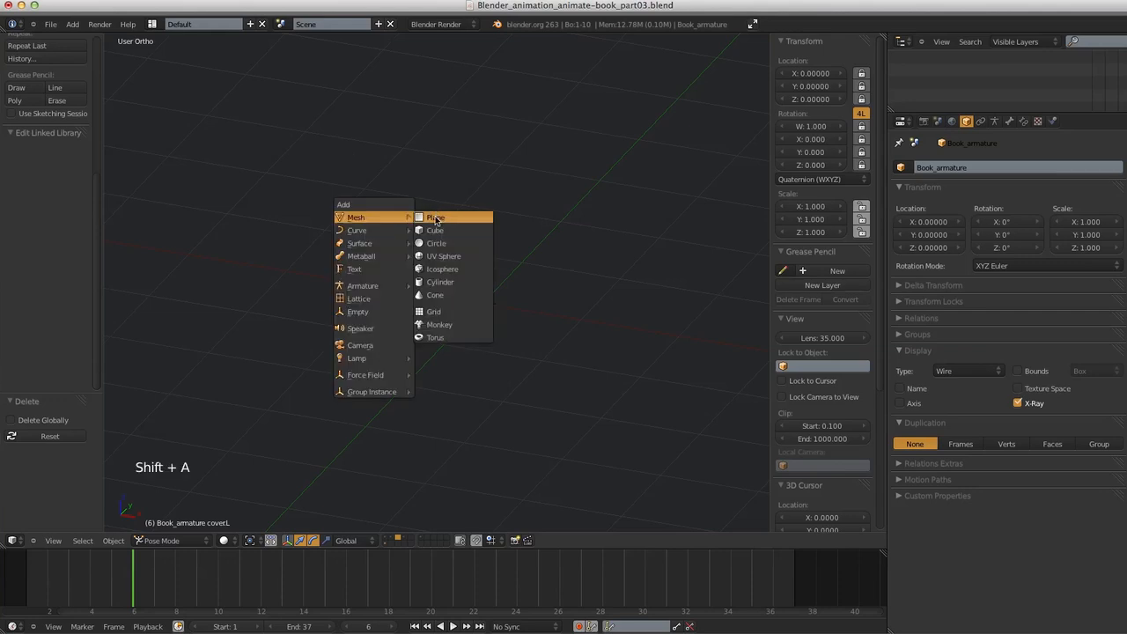
pyautogui.click(435, 221)
pyautogui.keyDown('shift'); pyautogui.moveTo(677, 332); pyautogui.dragTo(661, 300, button='middle'); pyautogui.keyUp('shift')
# Rotate the plane's geometry 90° around the Y axis in Edit Mode
pyautogui.press('Tab')
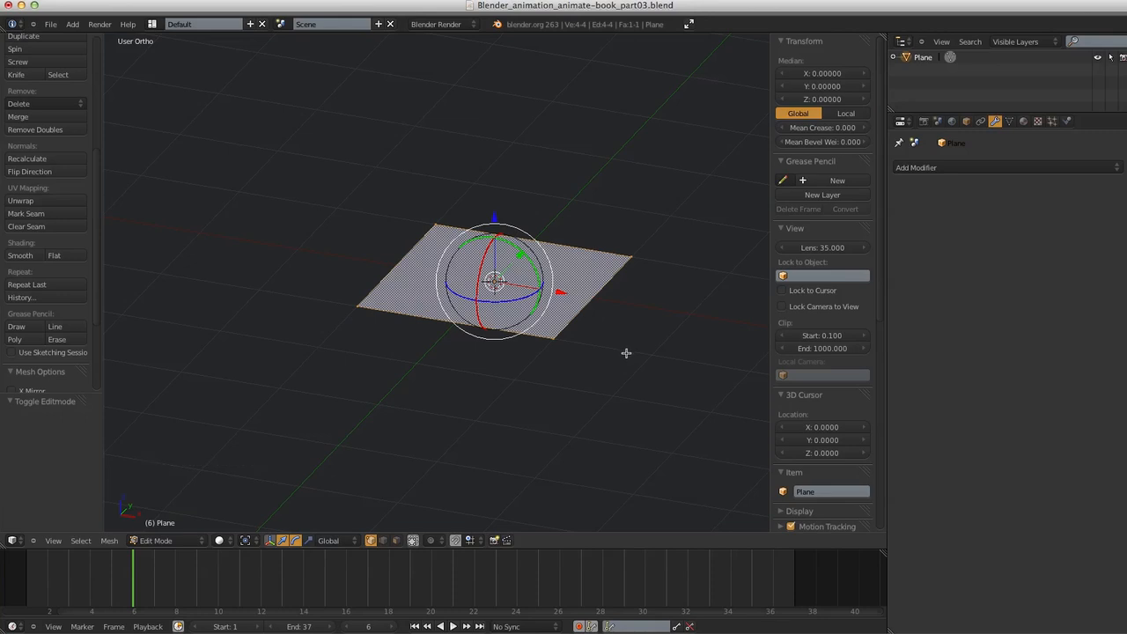
pyautogui.write('ry')
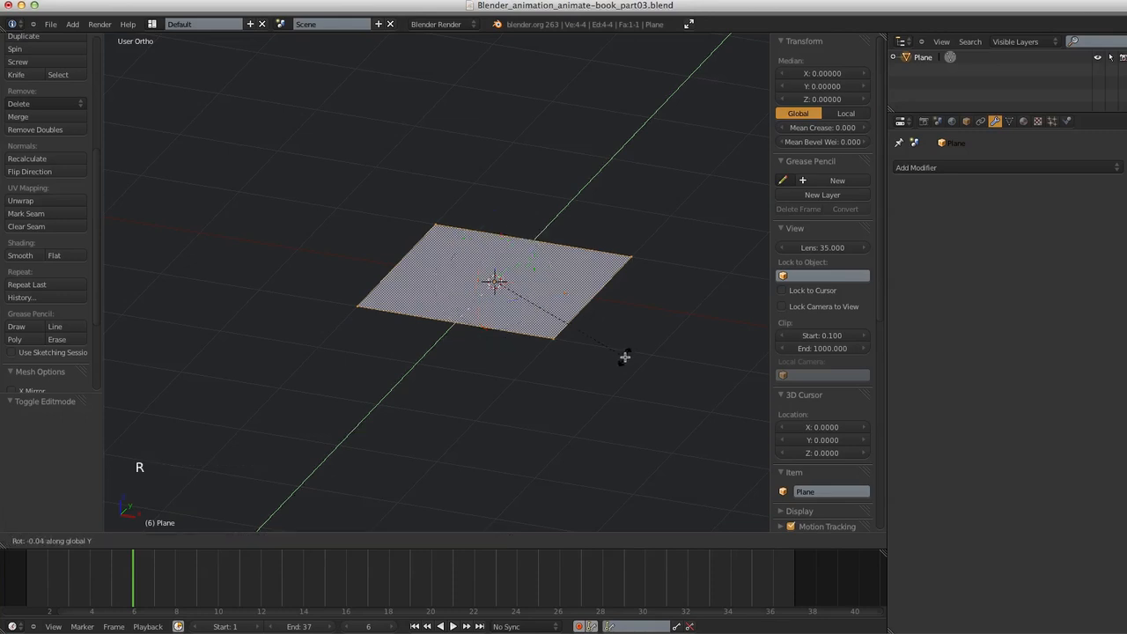
pyautogui.write('90')
pyautogui.click(636, 363)
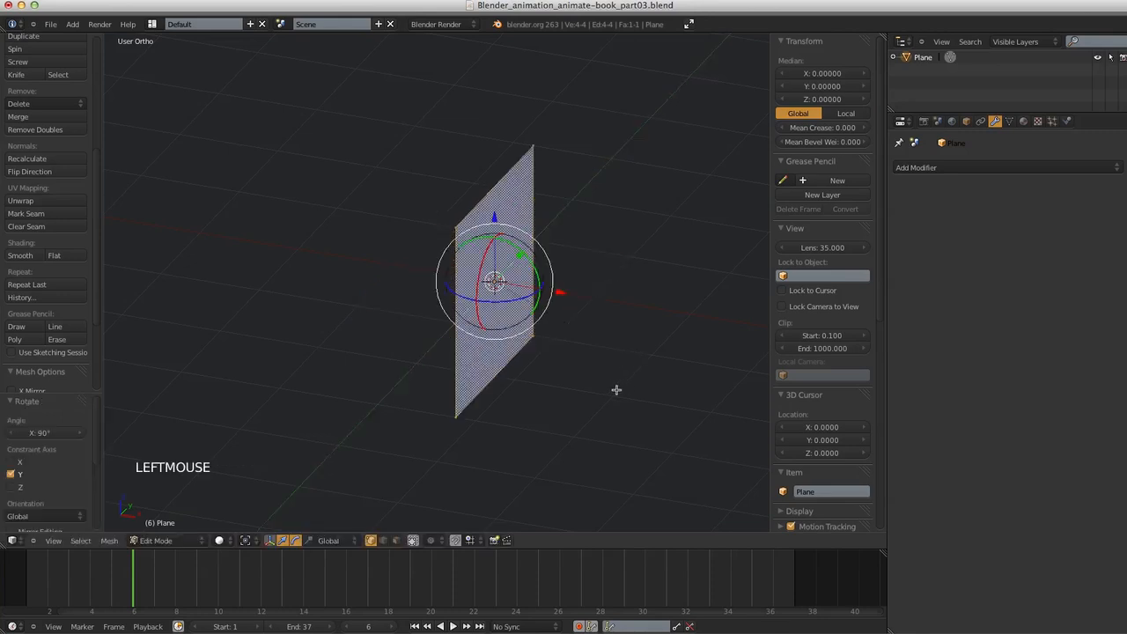
# Select the plane's bottom edge in front view and set its median Z to 0
pyautogui.press('KP_1')
pyautogui.keyDown('shift'); pyautogui.moveTo(613, 387); pyautogui.dragTo(567, 355, button='middle'); pyautogui.keyUp('shift')
pyautogui.press('a')
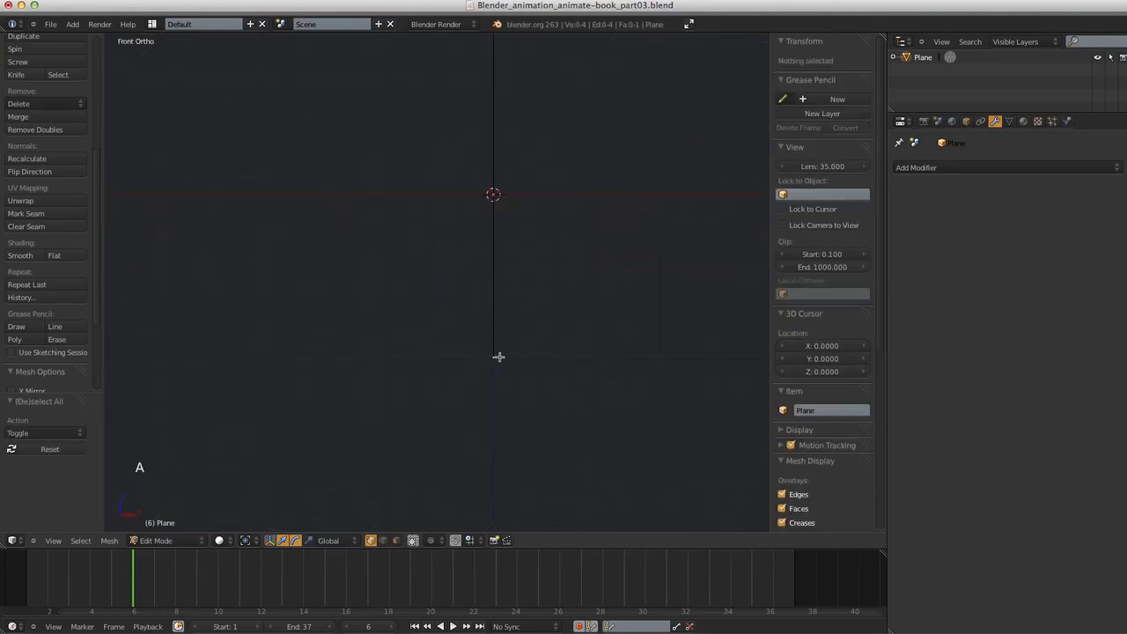
pyautogui.press('b')
pyautogui.moveTo(410, 322); pyautogui.dragTo(548, 396)
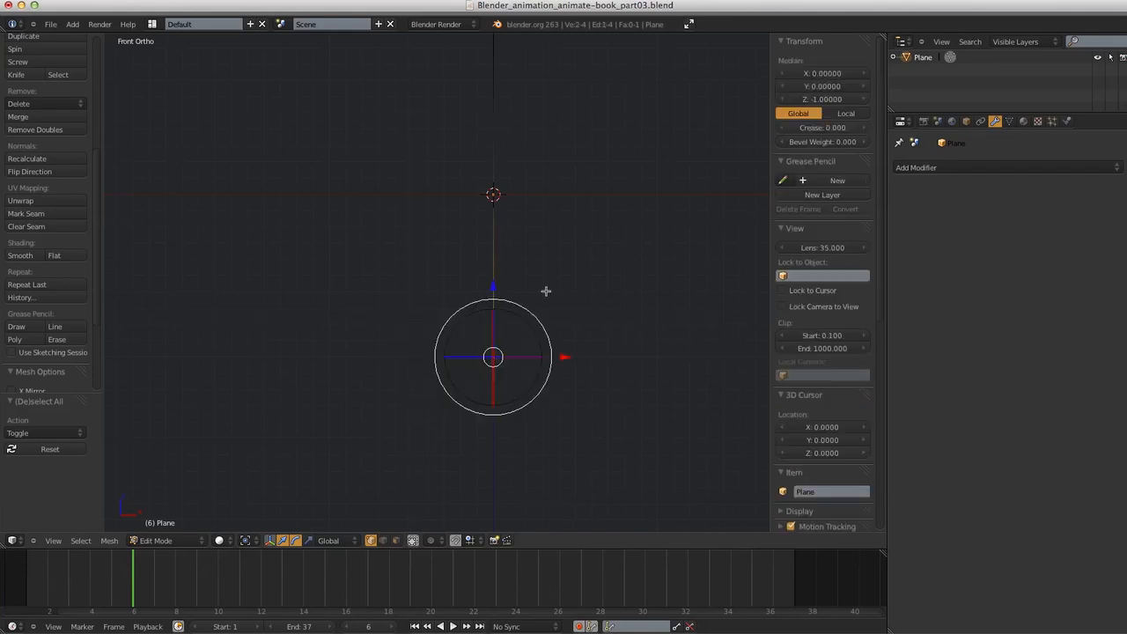
pyautogui.click(824, 99)
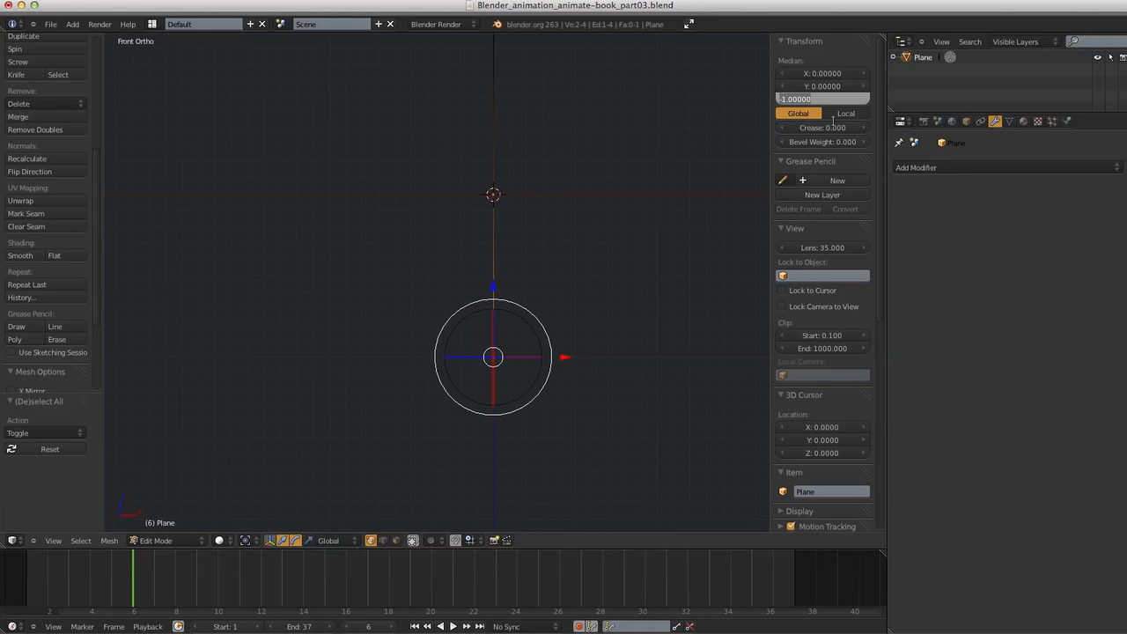
pyautogui.write('0')
pyautogui.press('Return')
# Select only the plane's top edge and set its median Z to 1.5
pyautogui.keyDown('shift'); pyautogui.moveTo(575, 195); pyautogui.dragTo(579, 254, button='middle'); pyautogui.keyUp('shift')
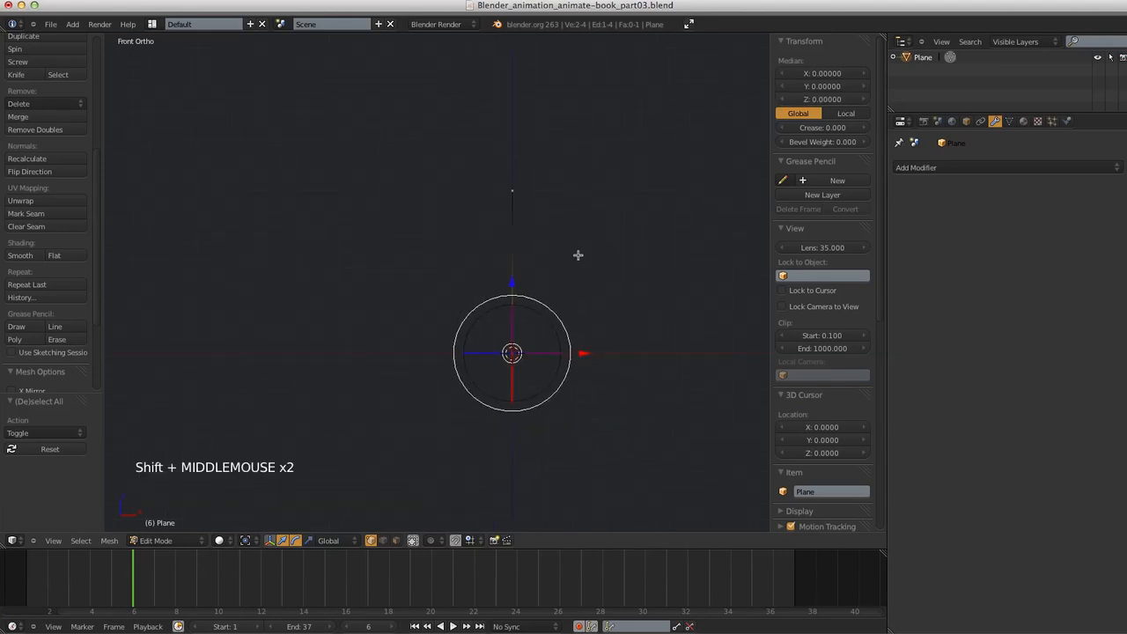
pyautogui.press('a')
pyautogui.press('b')
pyautogui.moveTo(460, 152); pyautogui.dragTo(556, 219)
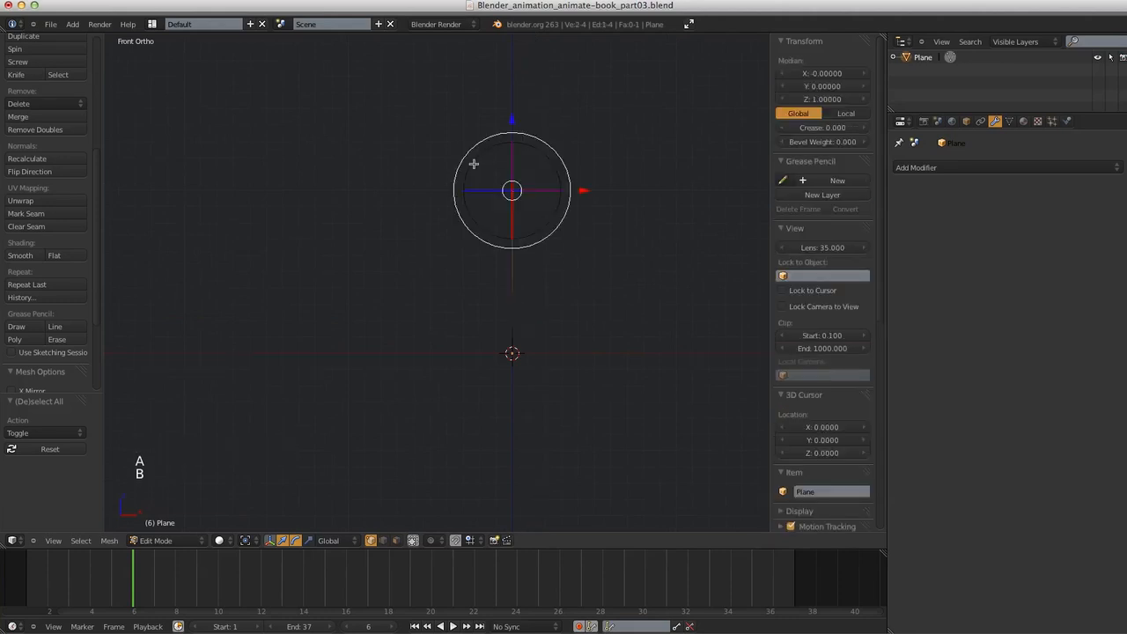
pyautogui.click(852, 98)
pyautogui.write('1.5')
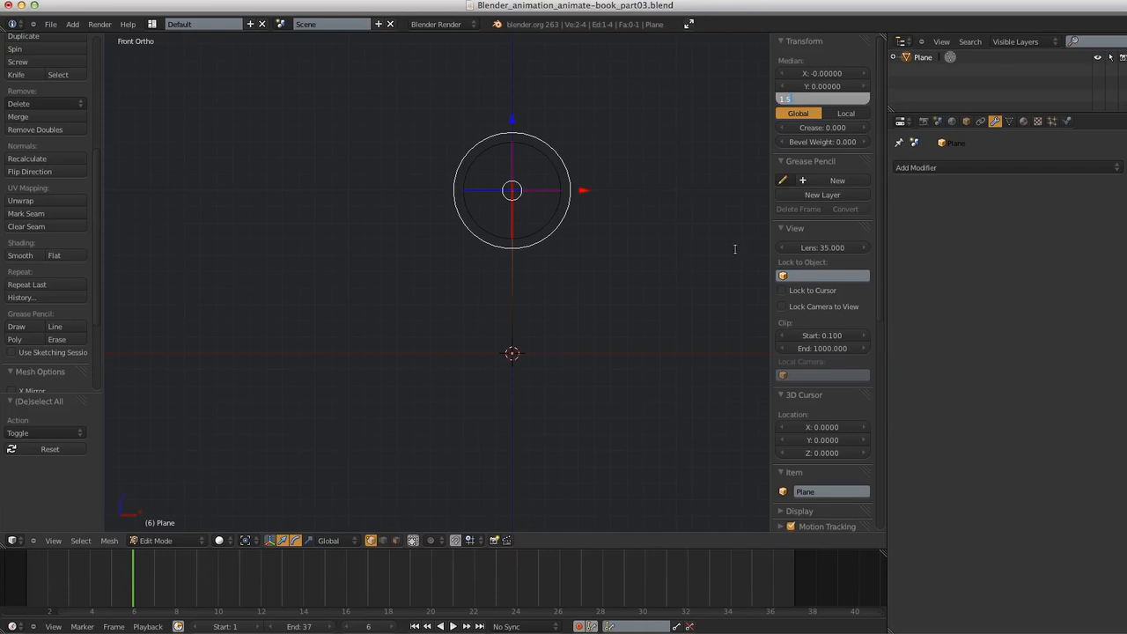
pyautogui.press('Return')
# Subdivide the whole plane with 10 cuts and return to Object Mode
pyautogui.moveTo(678, 229); pyautogui.dragTo(379, 313, button='middle')
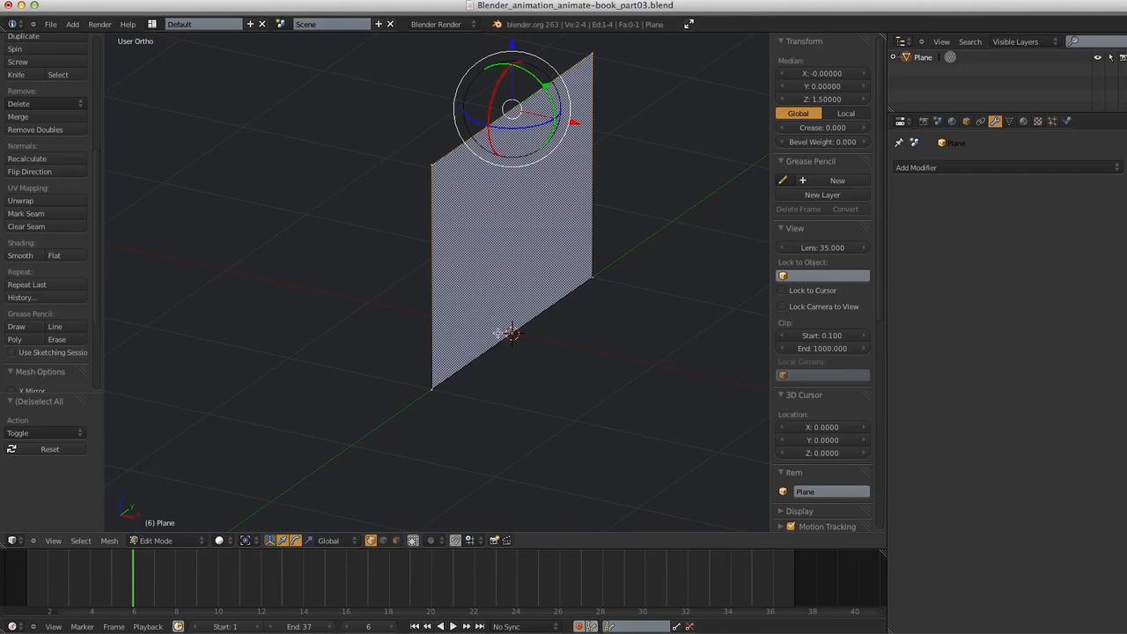
pyautogui.press('a')
pyautogui.press('a')
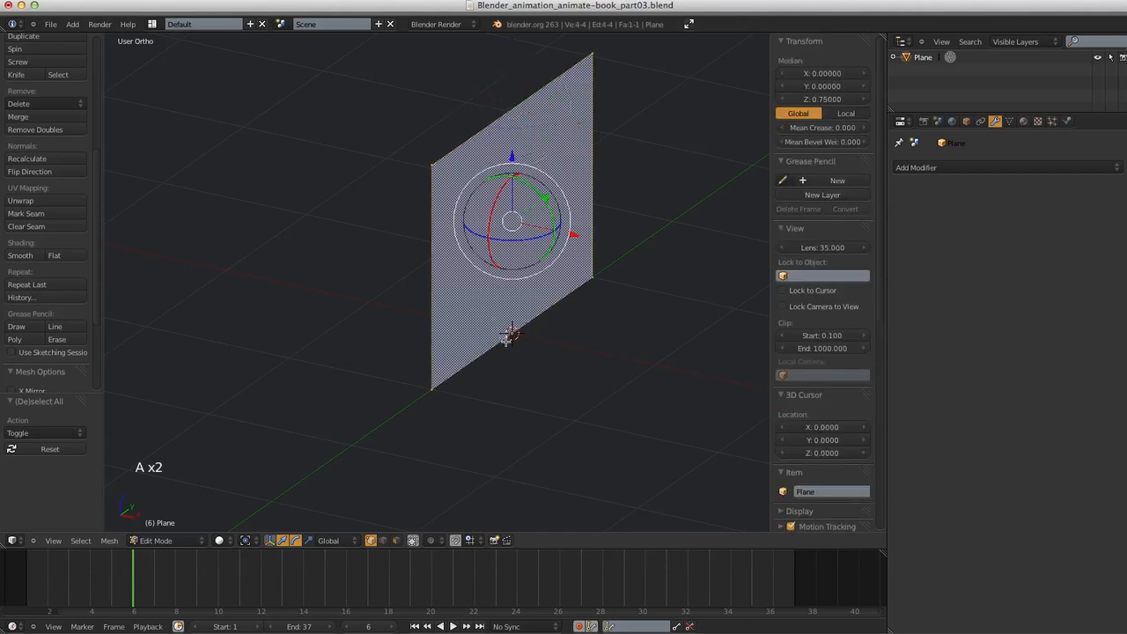
pyautogui.press('w')
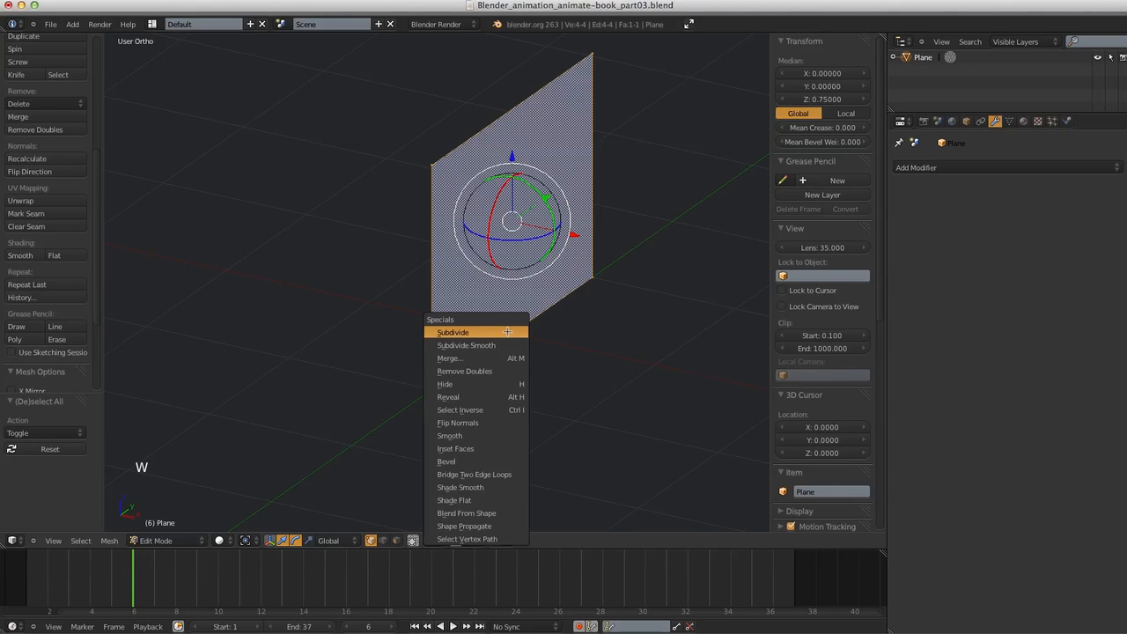
pyautogui.click(508, 331)
pyautogui.moveTo(43, 432); pyautogui.dragTo(84, 434)
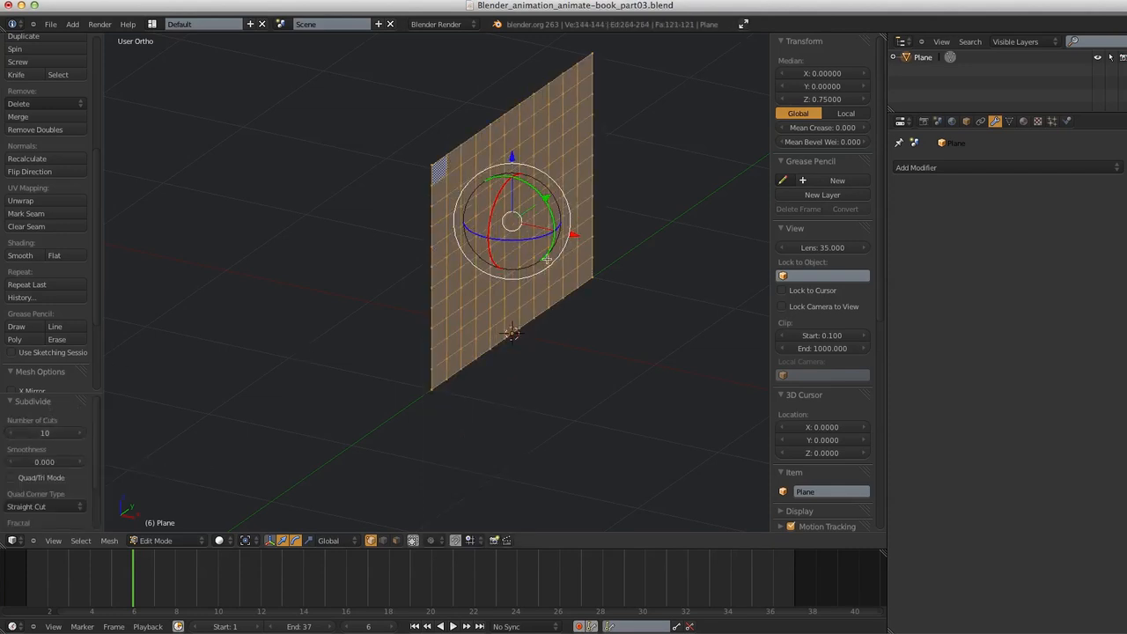
pyautogui.press('Tab')
# Set the plane object's location to 0.12 on X and 0.07 on Z
pyautogui.keyDown('shift'); pyautogui.moveTo(618, 316); pyautogui.dragTo(611, 291, button='middle'); pyautogui.keyUp('shift')
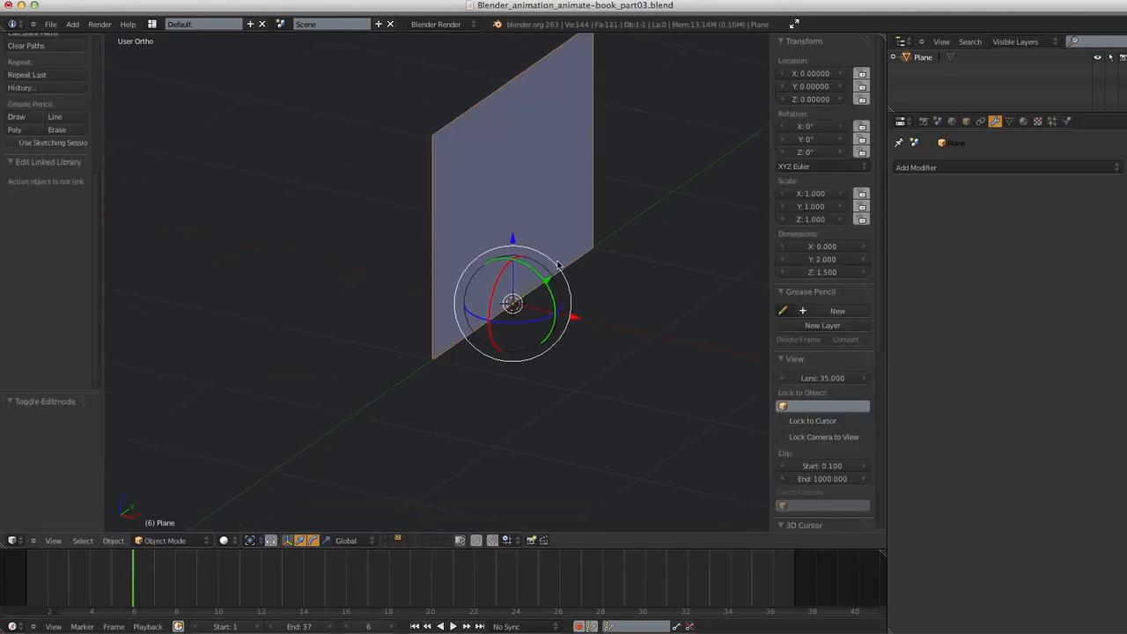
pyautogui.keyDown('shift'); pyautogui.moveTo(620, 201); pyautogui.dragTo(609, 241, button='middle'); pyautogui.keyUp('shift')
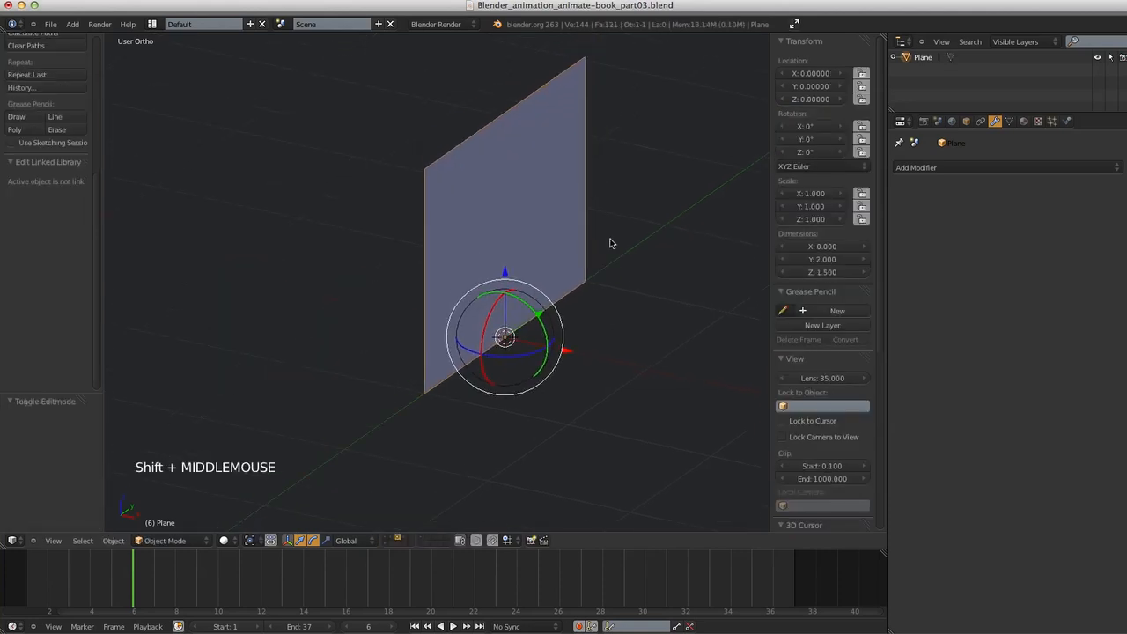
pyautogui.click(811, 74)
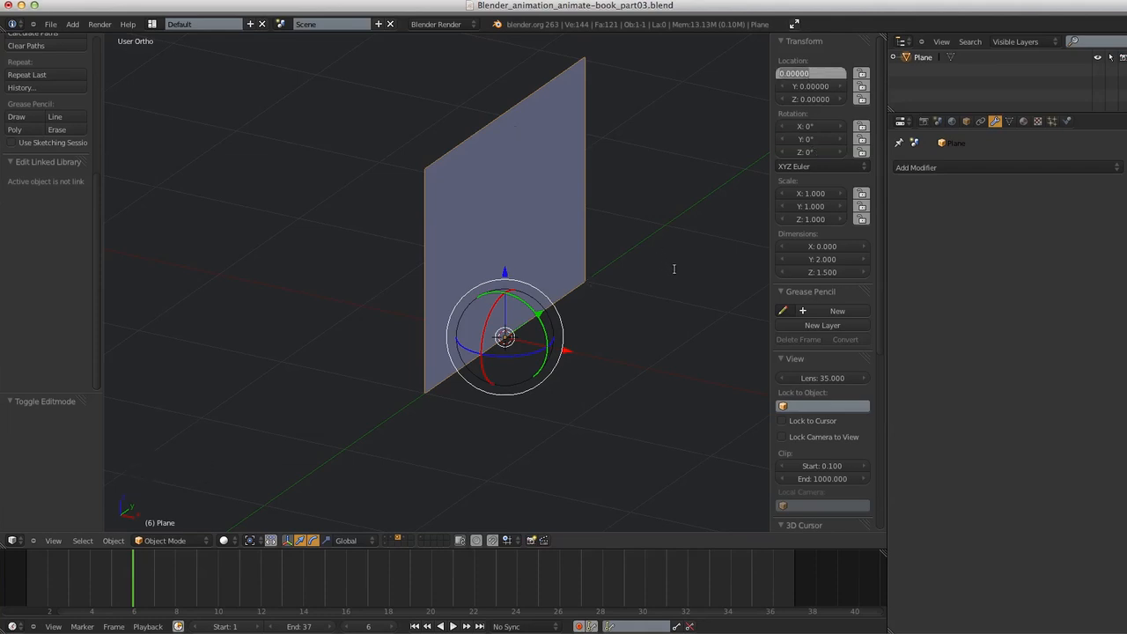
pyautogui.press('BackSpace')
pyautogui.write('.12')
pyautogui.press('Return')
pyautogui.click(812, 99)
pyautogui.press('BackSpace')
pyautogui.write('07')
pyautogui.press('Return')
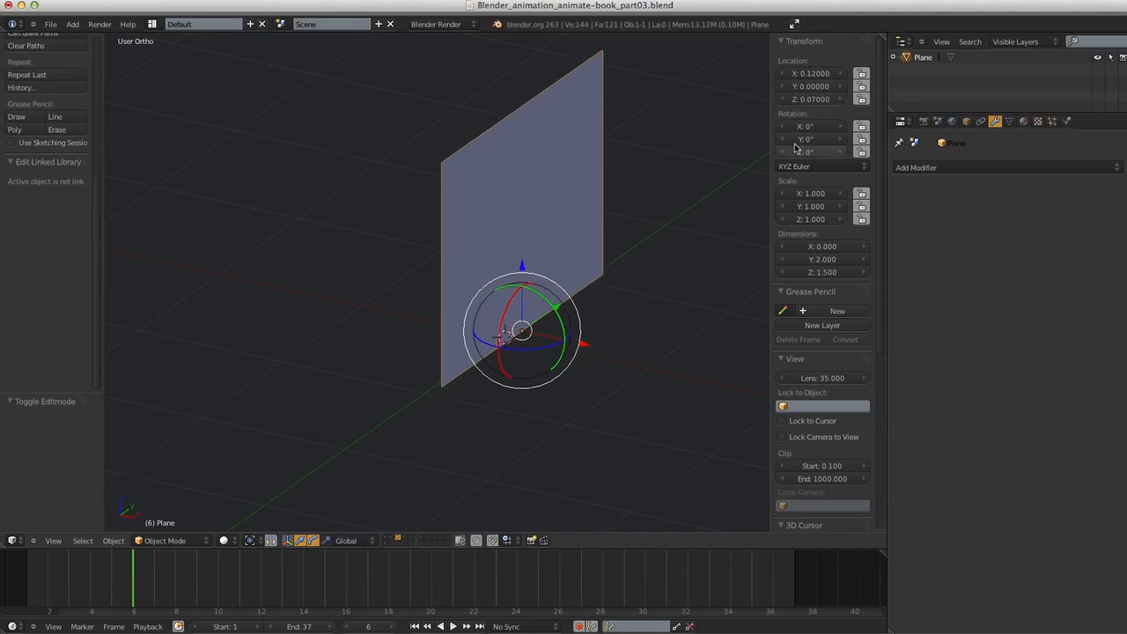
# Add a Solidify modifier to the plane
pyautogui.press('KP_1')
pyautogui.keyDown('shift'); pyautogui.moveTo(588, 312); pyautogui.dragTo(824, 318, button='middle'); pyautogui.keyUp('shift')
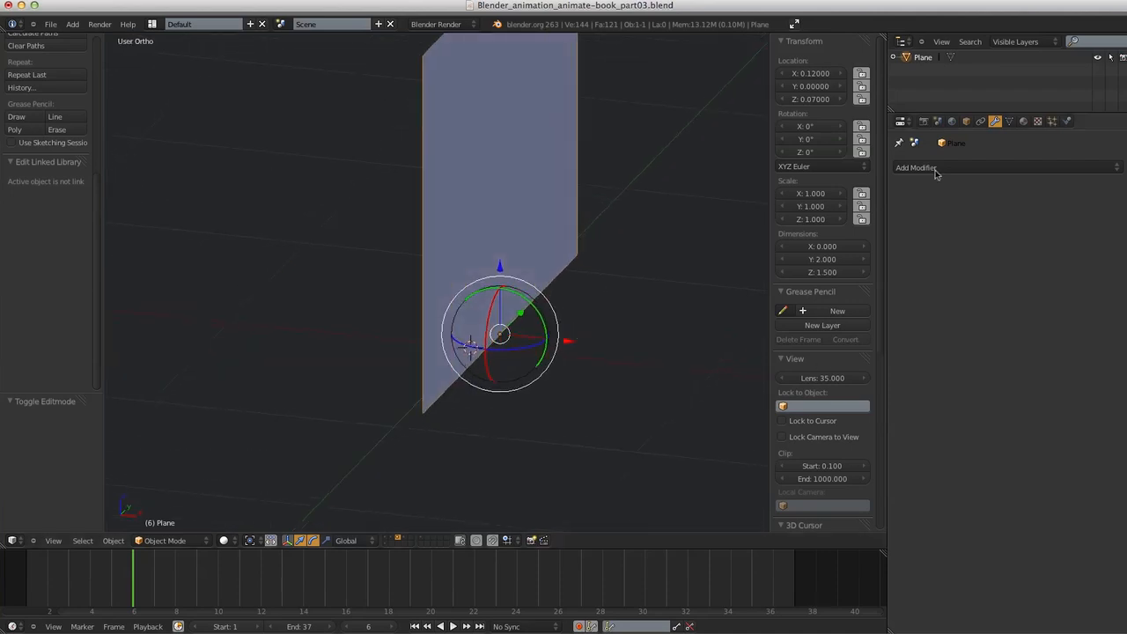
pyautogui.keyDown('shift'); pyautogui.moveTo(419, 393); pyautogui.dragTo(457, 388, button='middle'); pyautogui.keyUp('shift')
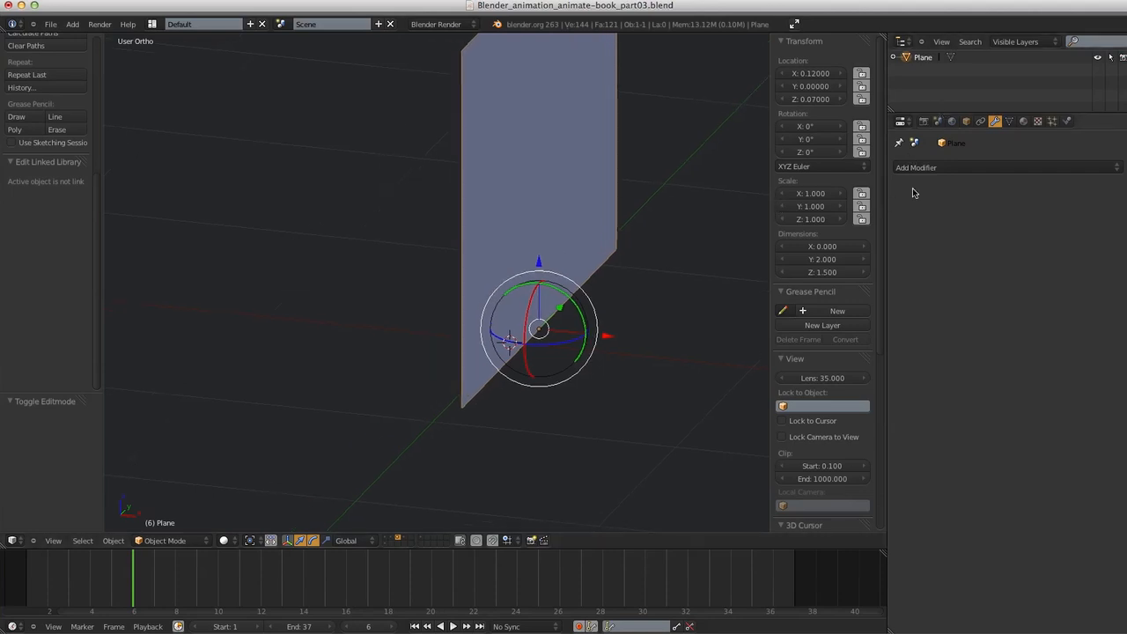
pyautogui.click(933, 167)
pyautogui.click(951, 168)
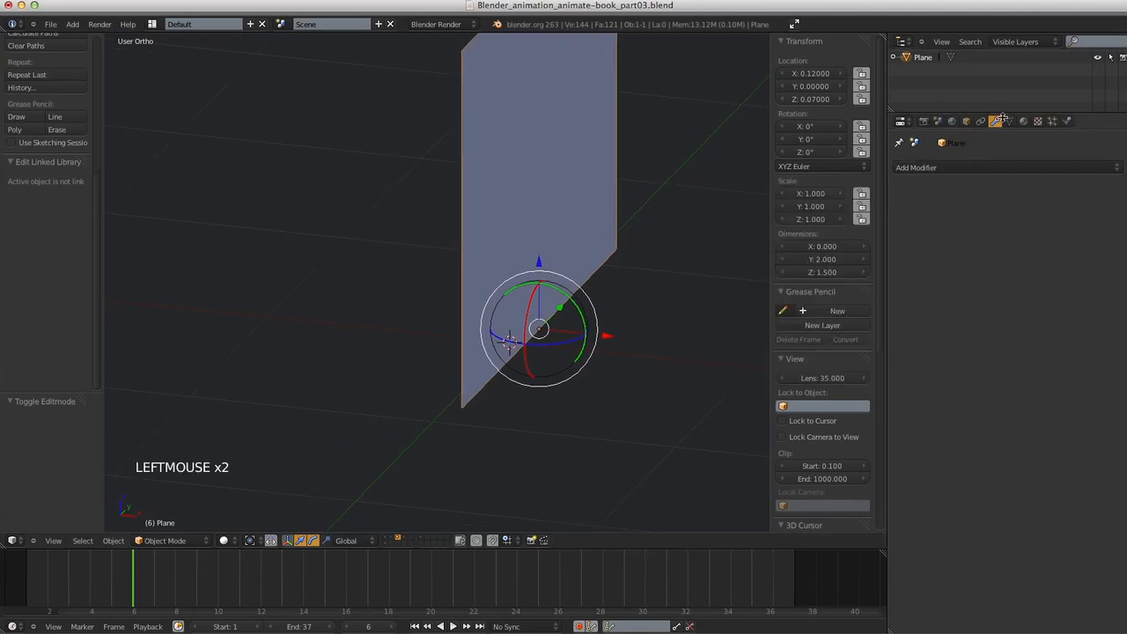
pyautogui.click(944, 170)
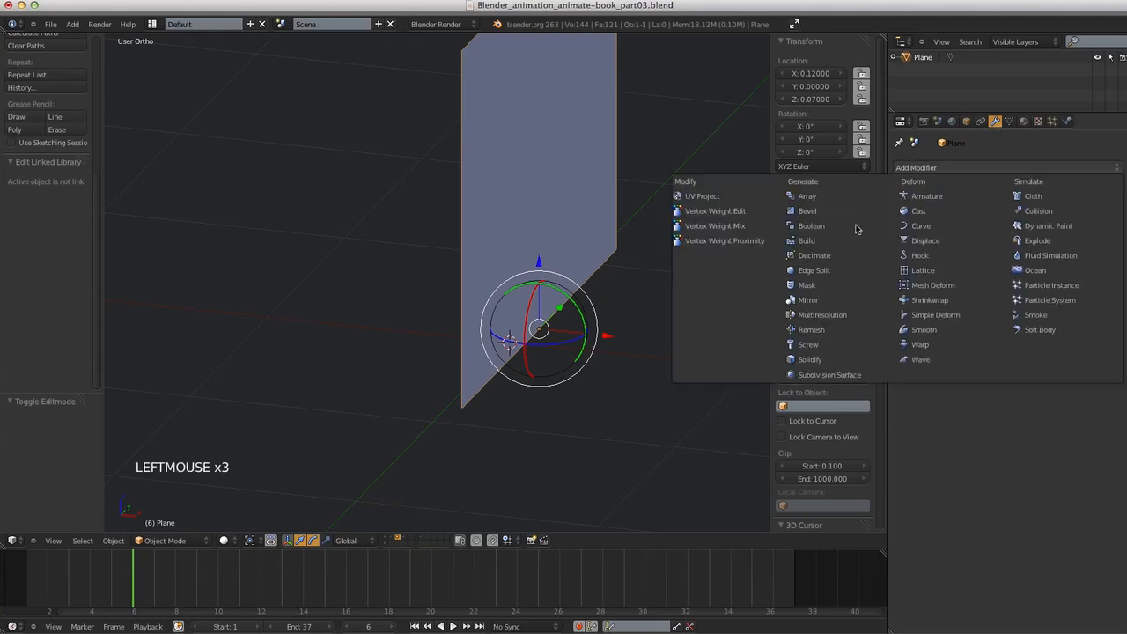
pyautogui.click(827, 360)
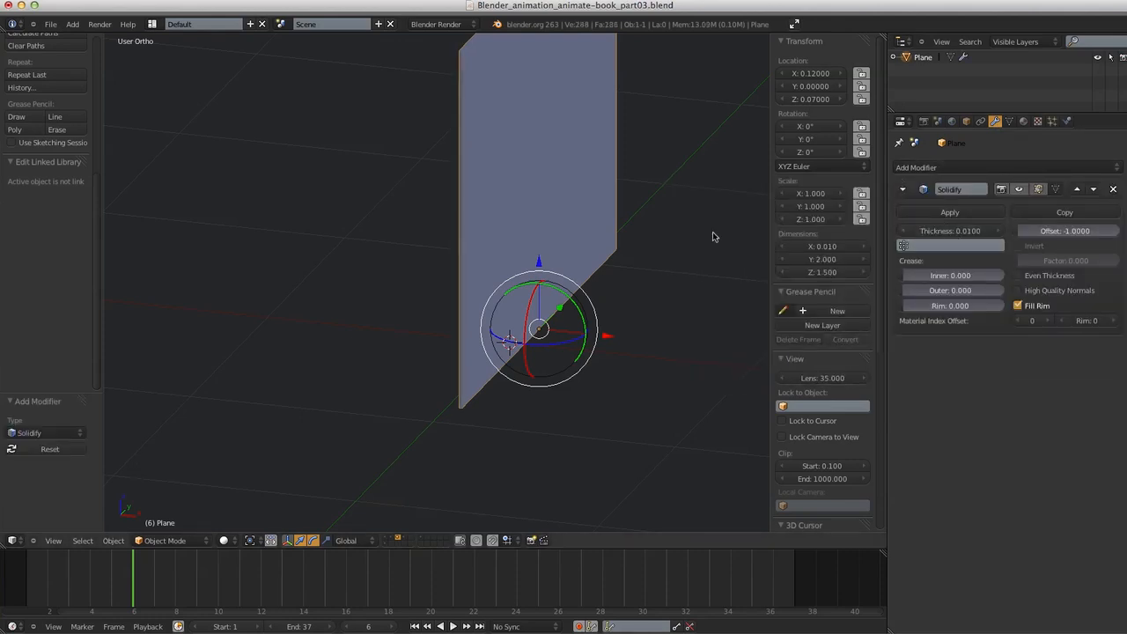
# Set the Solidify modifier's thickness on the plane to 0.12
pyautogui.moveTo(569, 350); pyautogui.dragTo(580, 350, button='middle')
pyautogui.keyDown('shift'); pyautogui.moveTo(552, 425); pyautogui.dragTo(621, 379, button='middle'); pyautogui.keyUp('shift')
pyautogui.click(921, 232)
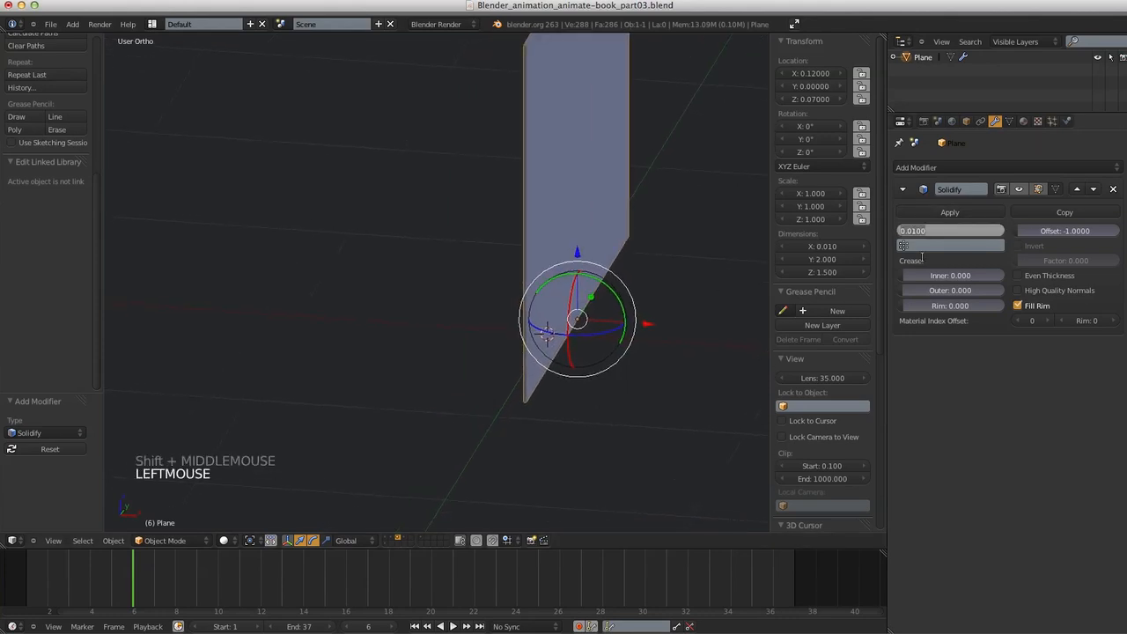
pyautogui.write('0.1')
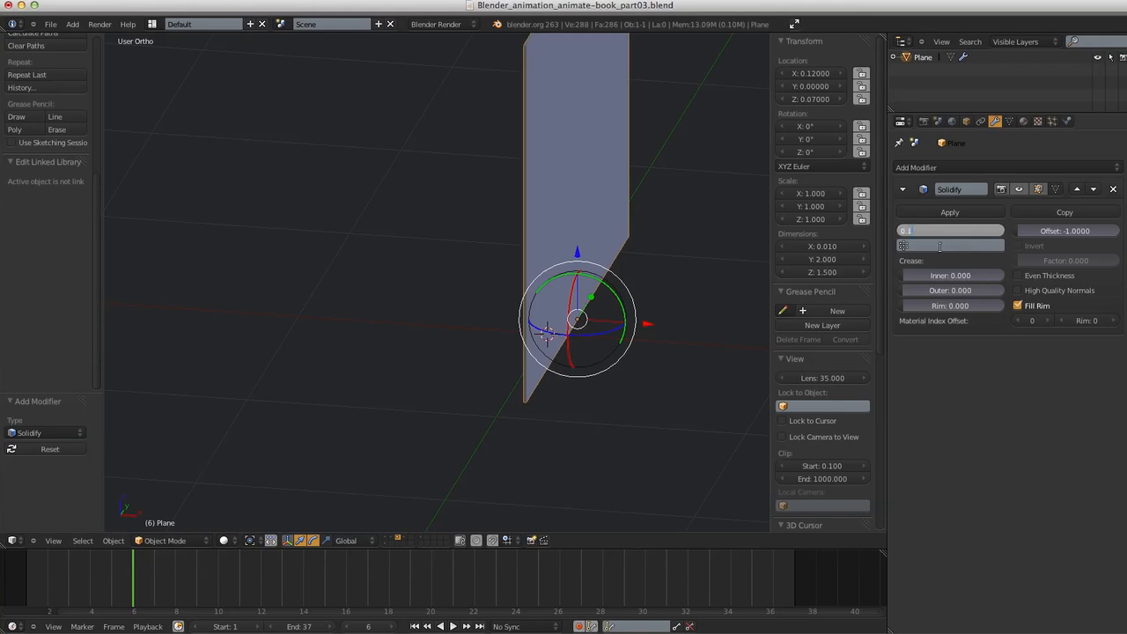
pyautogui.write('2')
pyautogui.press('Return')
# Rename the solidified plane object as pages.L
pyautogui.keyDown('shift'); pyautogui.moveTo(604, 352); pyautogui.dragTo(626, 317, button='middle'); pyautogui.keyUp('shift')
pyautogui.press('KP_1')
pyautogui.click(882, 373)
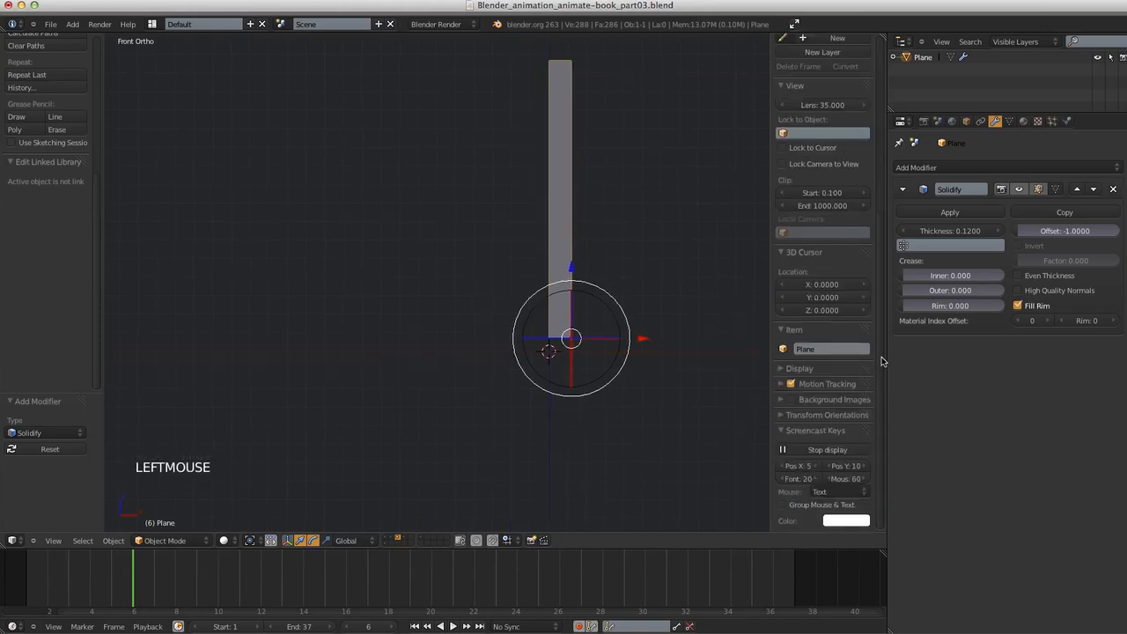
pyautogui.doubleClick(821, 347)
pyautogui.write('paper.L')
pyautogui.press('Return')
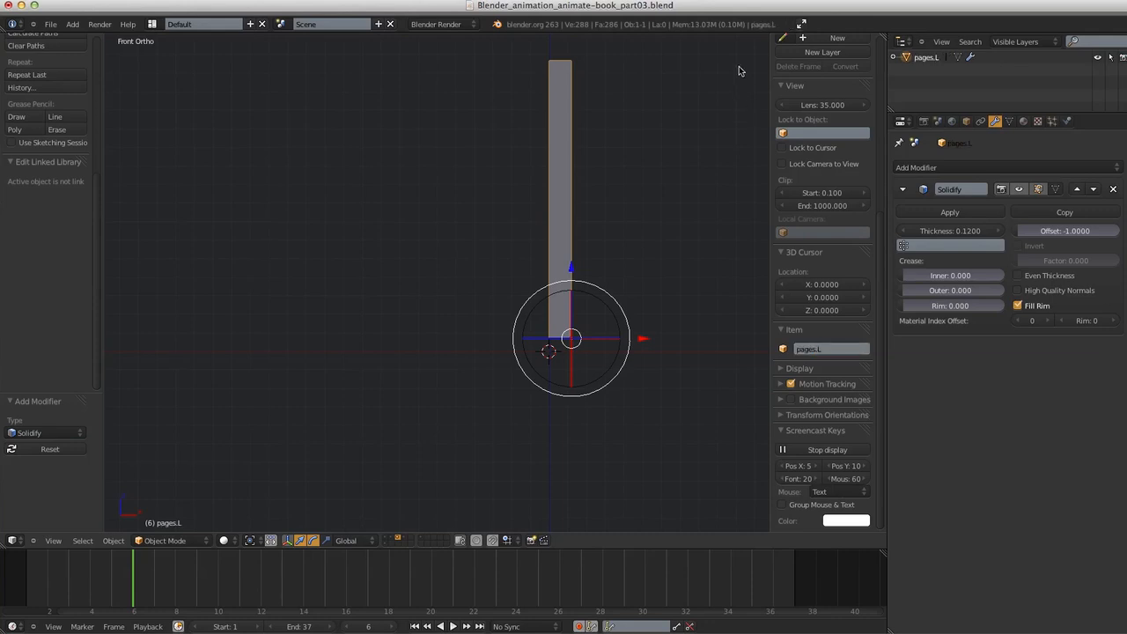
# Duplicate pages.L in place and rename the copy as pages.R
pyautogui.moveTo(695, 206); pyautogui.dragTo(673, 229, button='middle')
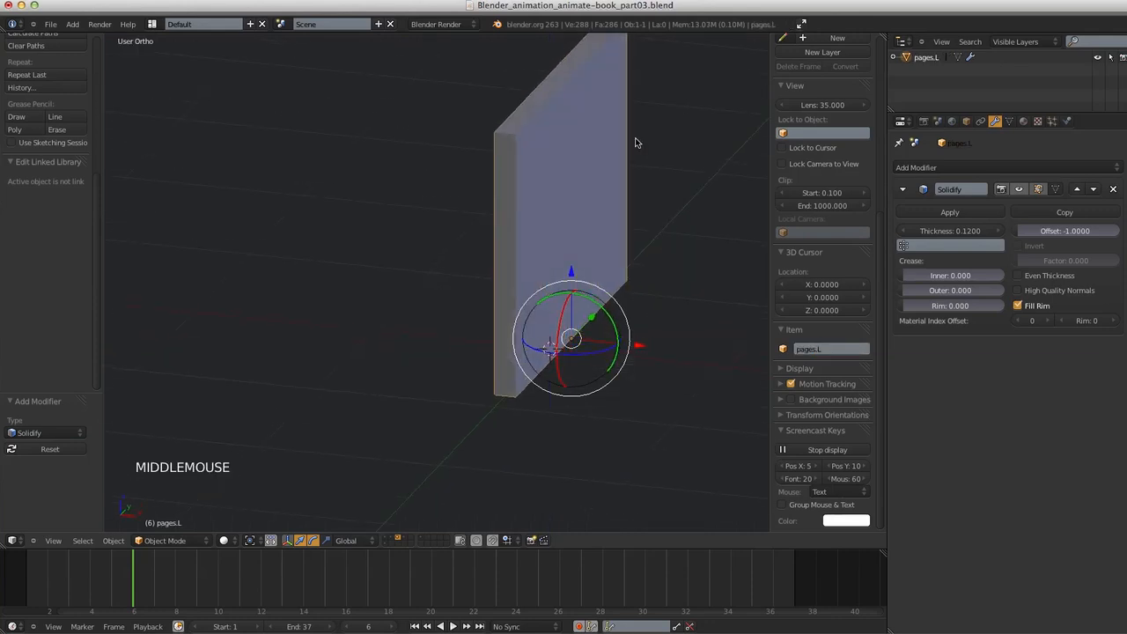
pyautogui.hotkey('shift', 'd')
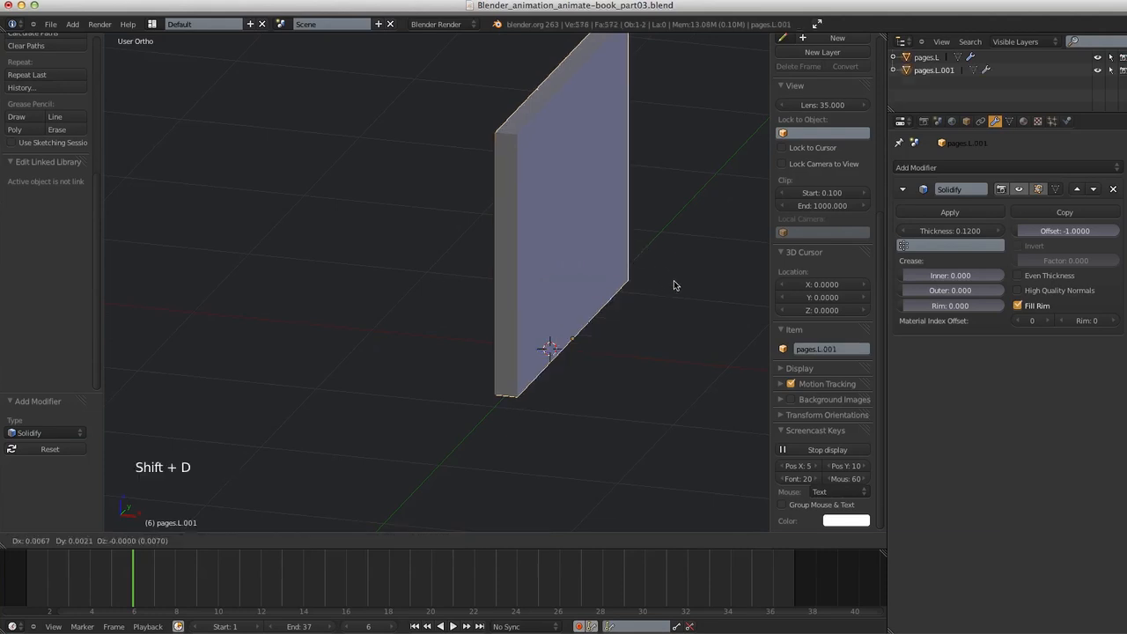
pyautogui.rightClick(644, 239)
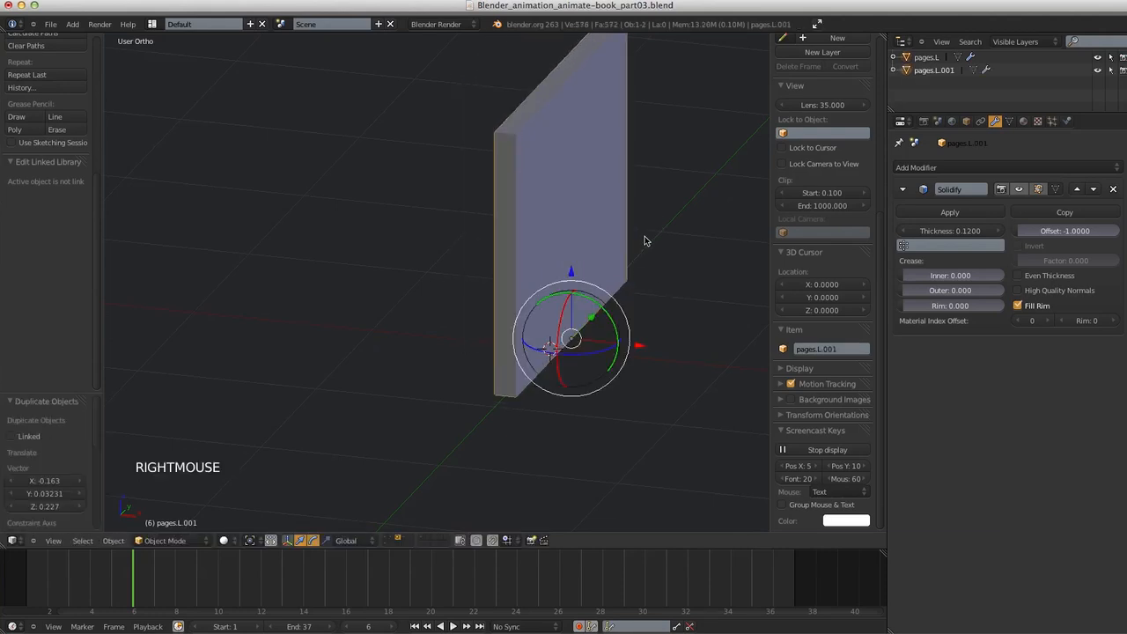
pyautogui.click(831, 350)
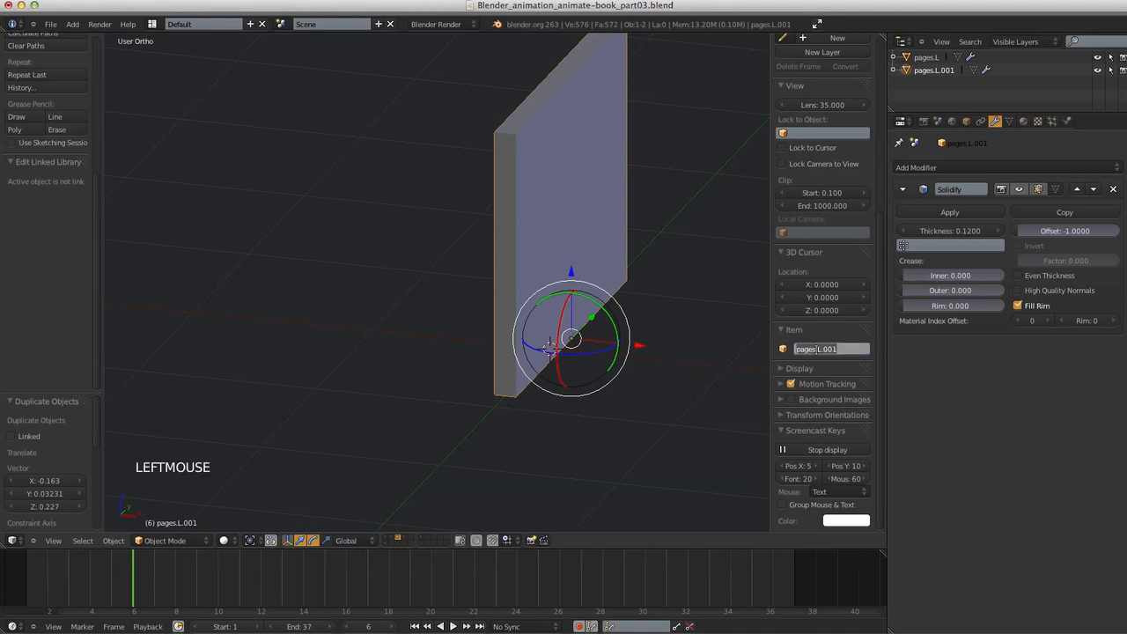
pyautogui.moveTo(818, 348); pyautogui.dragTo(856, 349)
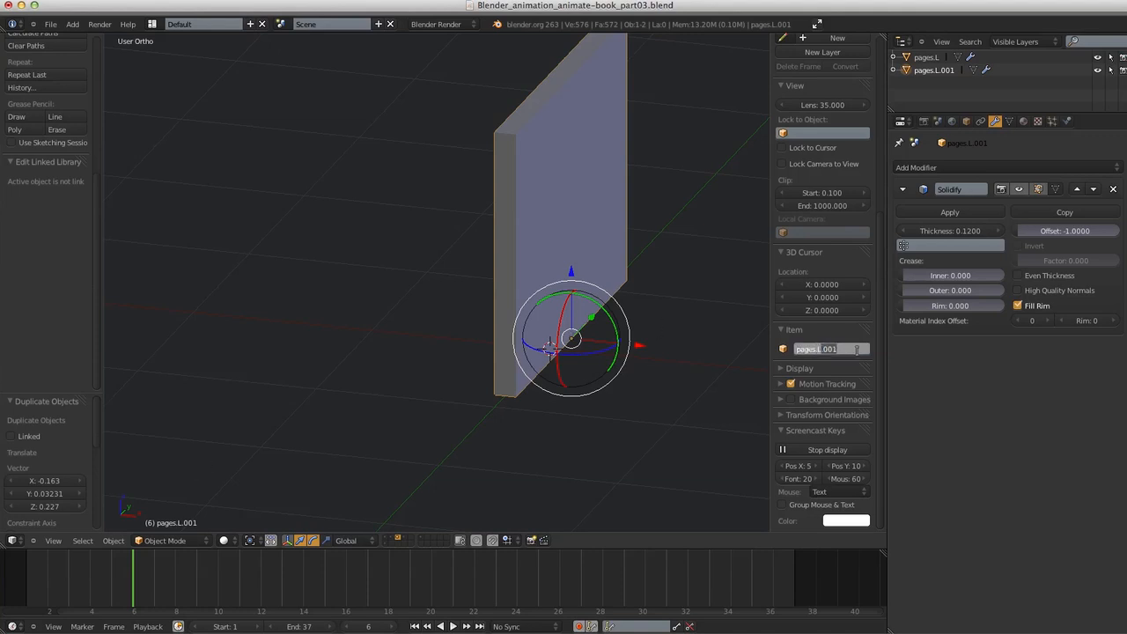
pyautogui.press('BackSpace')
pyautogui.press('Return')
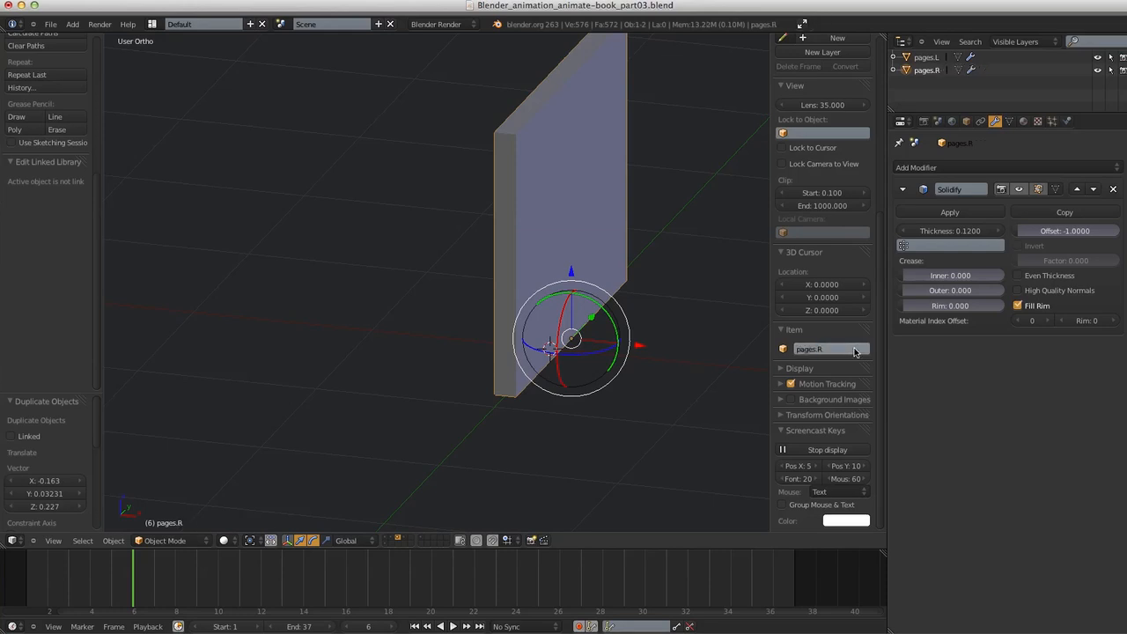
# Set the X location of pages.R to -0.12
pyautogui.click(882, 69)
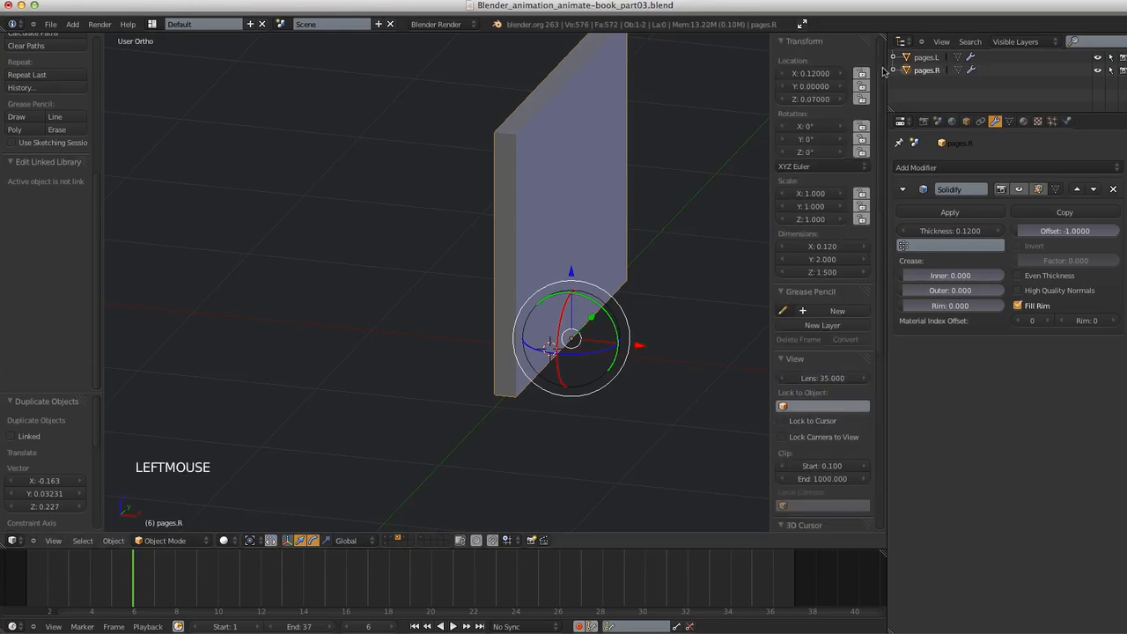
pyautogui.click(806, 73)
pyautogui.click(780, 73)
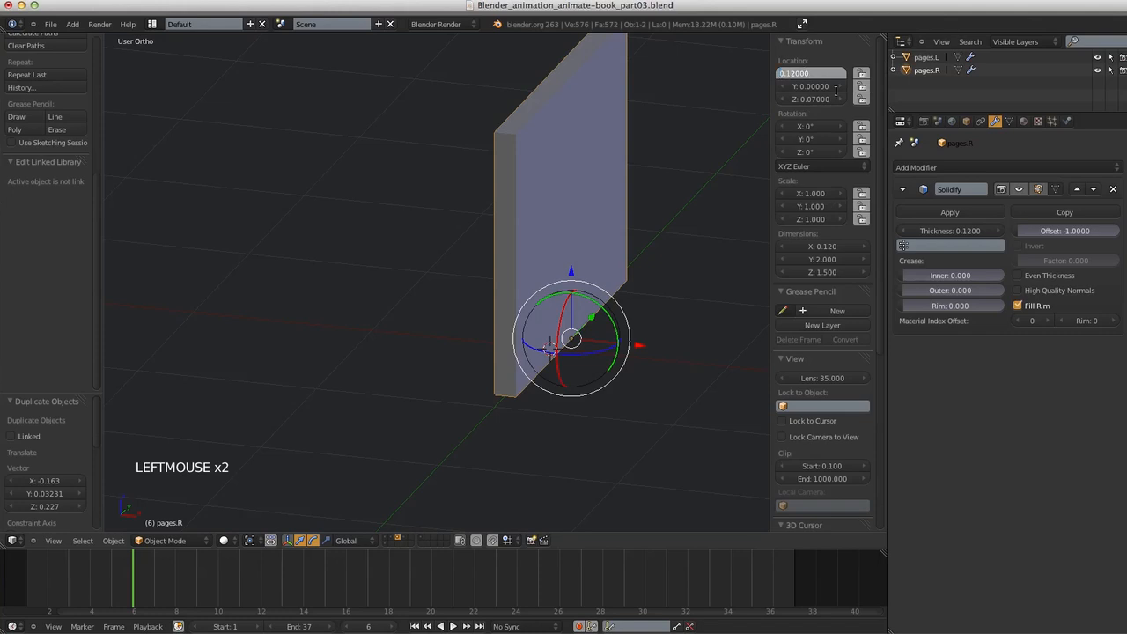
pyautogui.write('-')
pyautogui.press('Return')
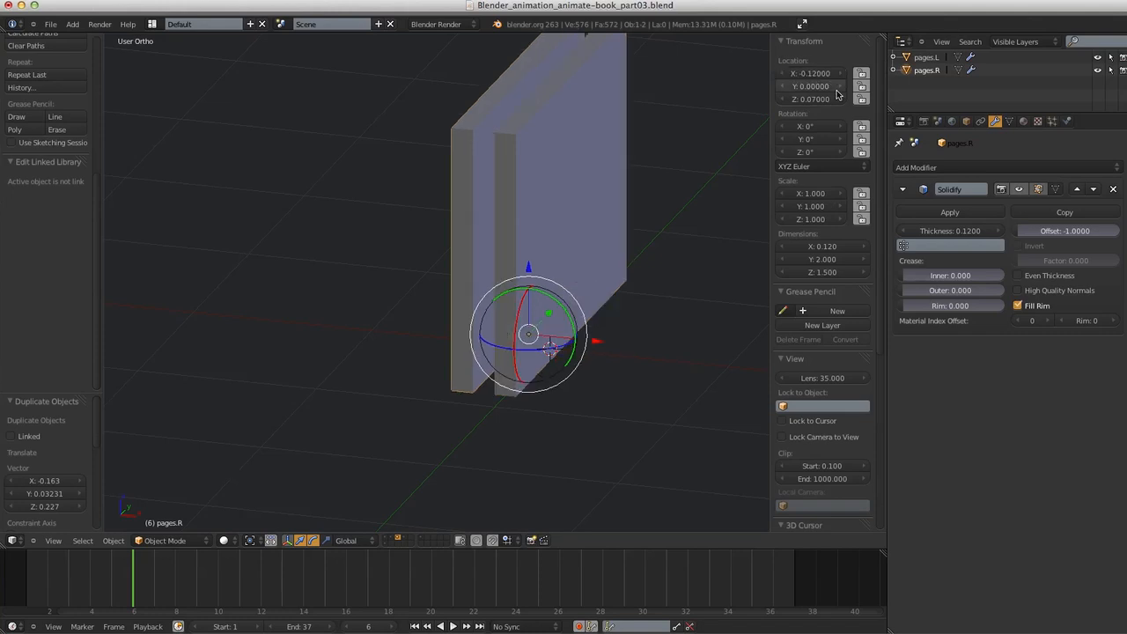
# Set the Solidify offset of pages.R to 1.0 so its thickness extends toward pages.L
pyautogui.press('KP_1')
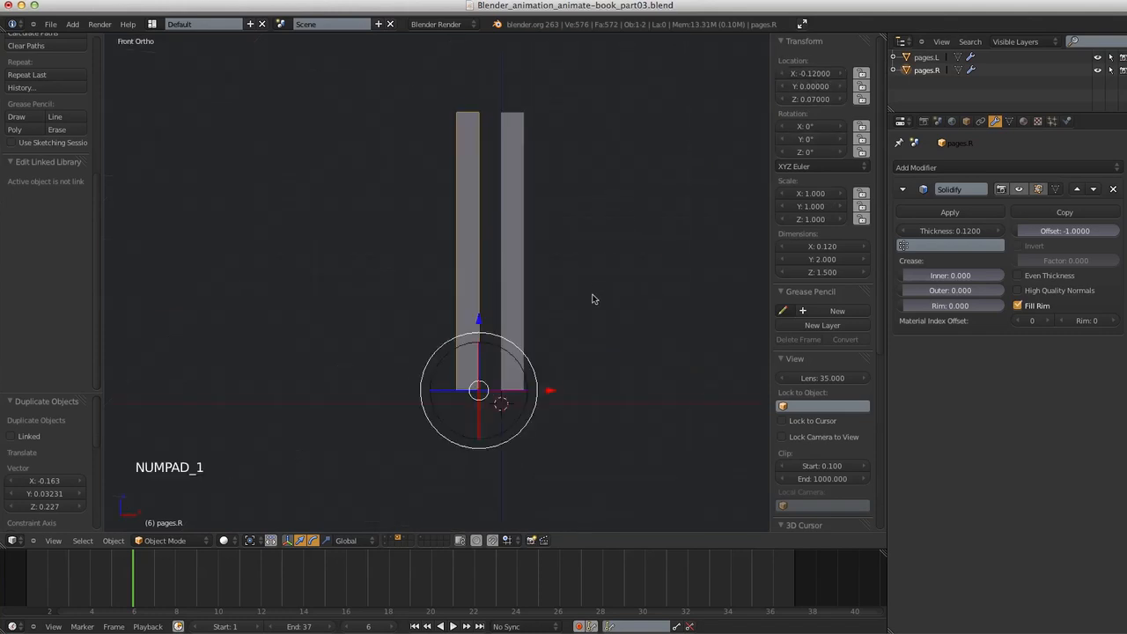
pyautogui.keyDown('shift'); pyautogui.moveTo(592, 299); pyautogui.dragTo(598, 258, button='middle'); pyautogui.keyUp('shift')
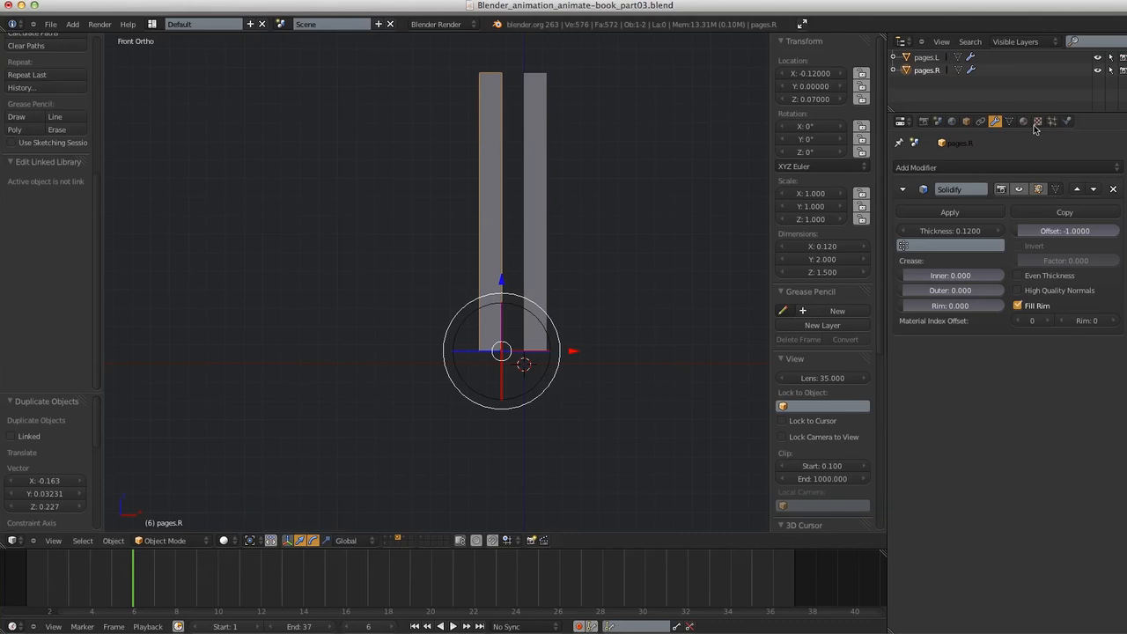
pyautogui.click(1016, 233)
pyautogui.moveTo(1017, 232); pyautogui.dragTo(1091, 231)
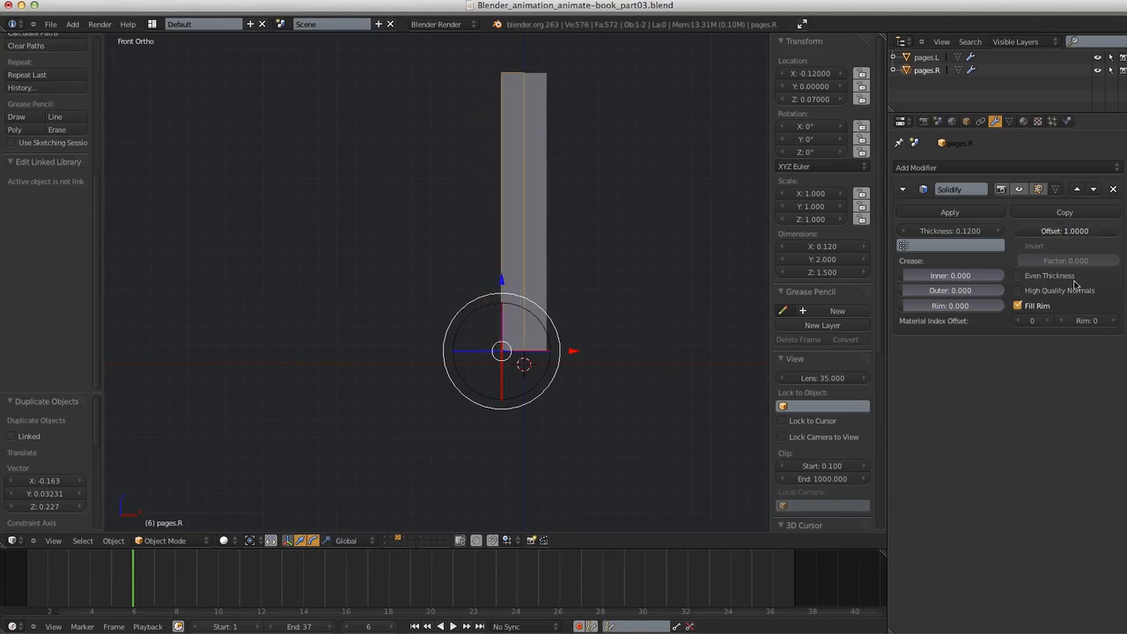
# Reset the 3D cursor to the world origin and add a lattice object there
pyautogui.press('a')
pyautogui.moveTo(611, 277); pyautogui.dragTo(564, 338, button='middle')
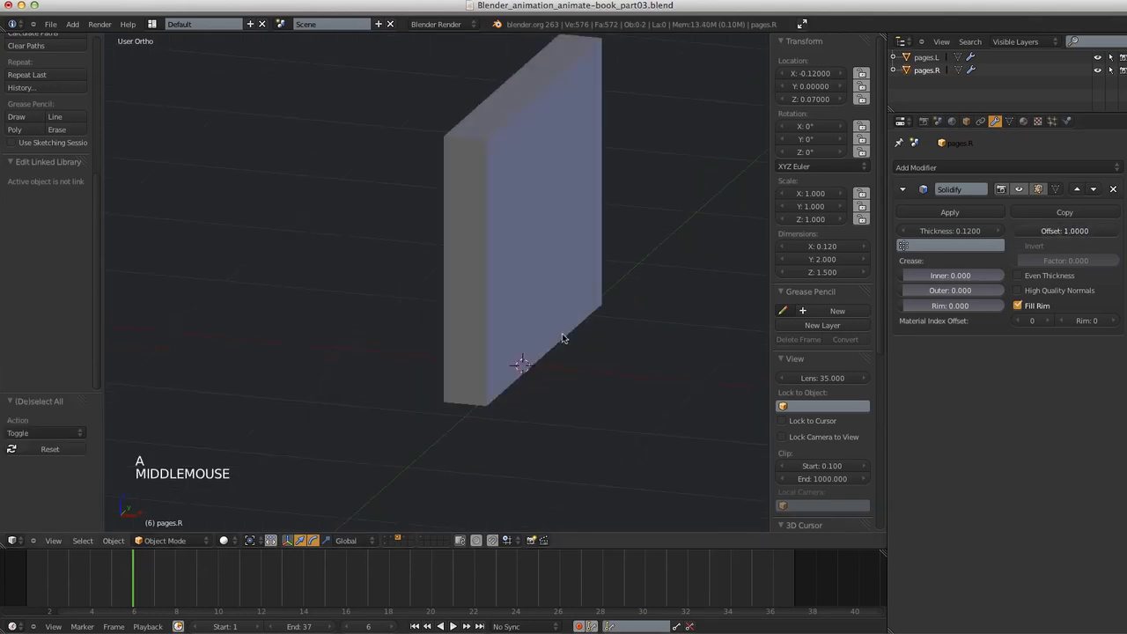
pyautogui.moveTo(608, 251); pyautogui.dragTo(584, 68, button='middle')
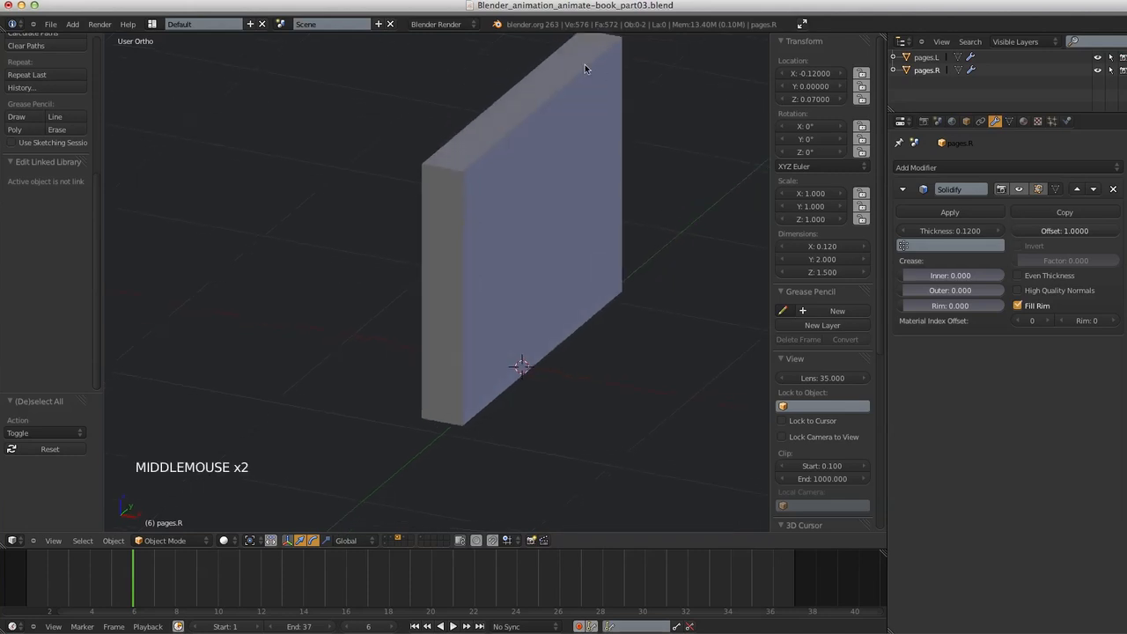
pyautogui.keyDown('shift'); pyautogui.moveTo(564, 282); pyautogui.dragTo(453, 314, button='middle'); pyautogui.keyUp('shift')
pyautogui.press('KP_1')
pyautogui.keyDown('shift'); pyautogui.moveTo(572, 255); pyautogui.dragTo(622, 322, button='middle'); pyautogui.keyUp('shift')
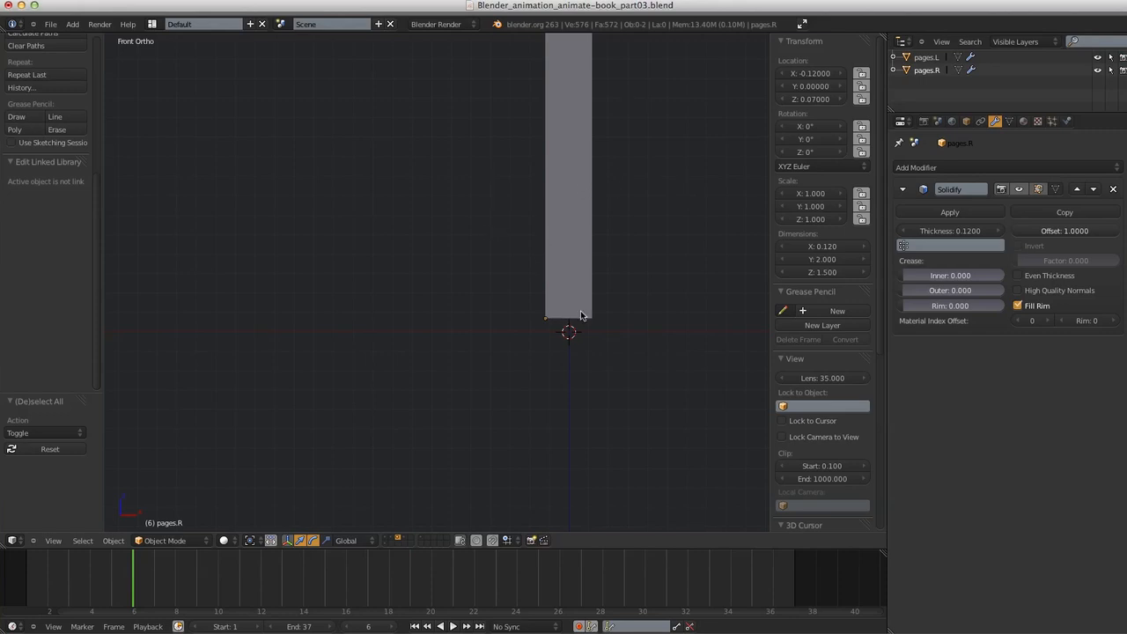
pyautogui.hotkey('shift', 'c')
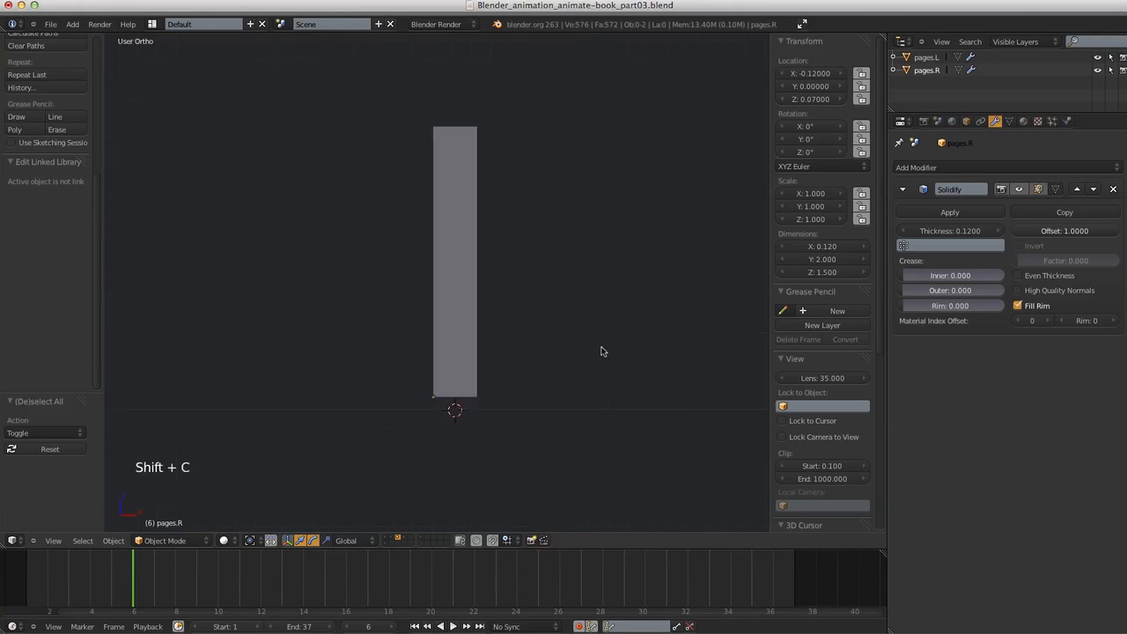
pyautogui.keyDown('shift'); pyautogui.moveTo(568, 317); pyautogui.dragTo(590, 289, button='middle'); pyautogui.keyUp('shift')
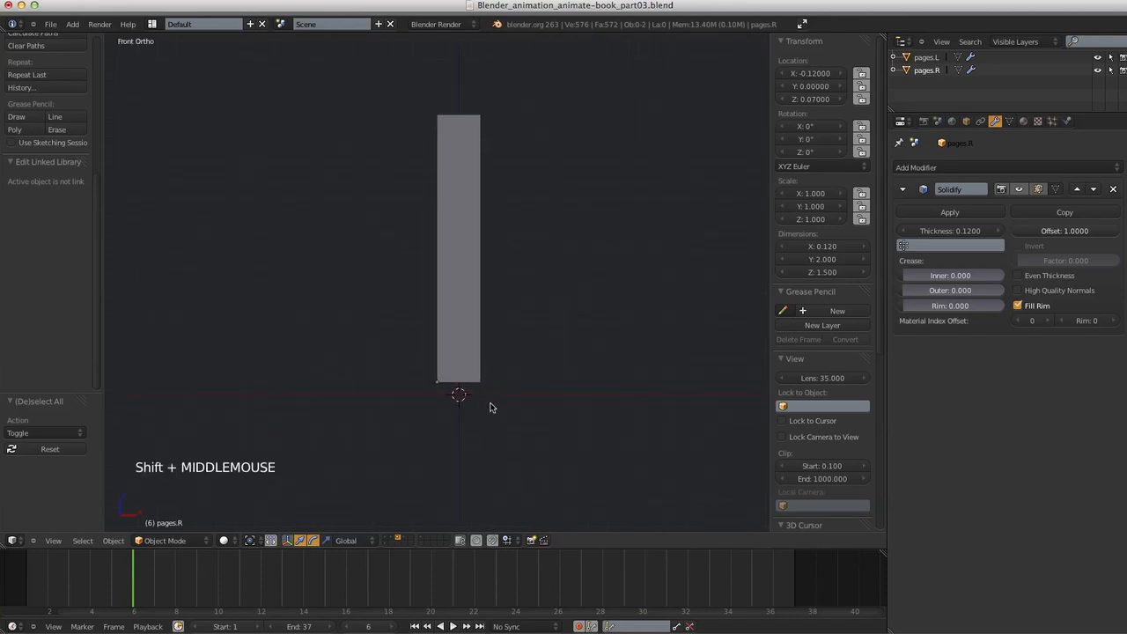
pyautogui.hotkey('shift', 'a')
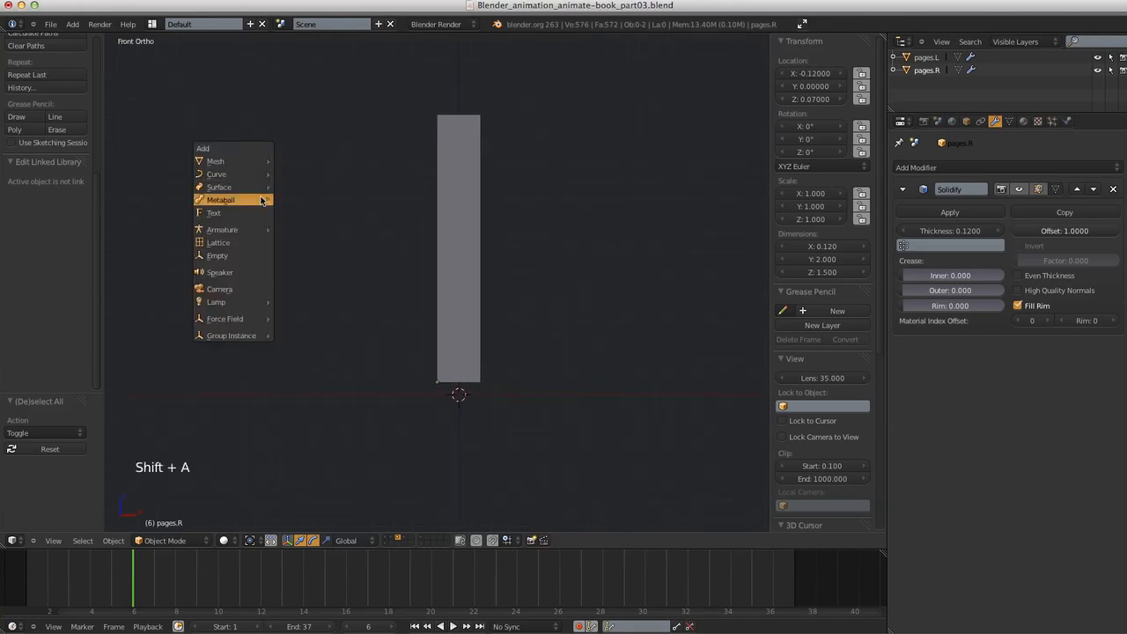
pyautogui.click(255, 242)
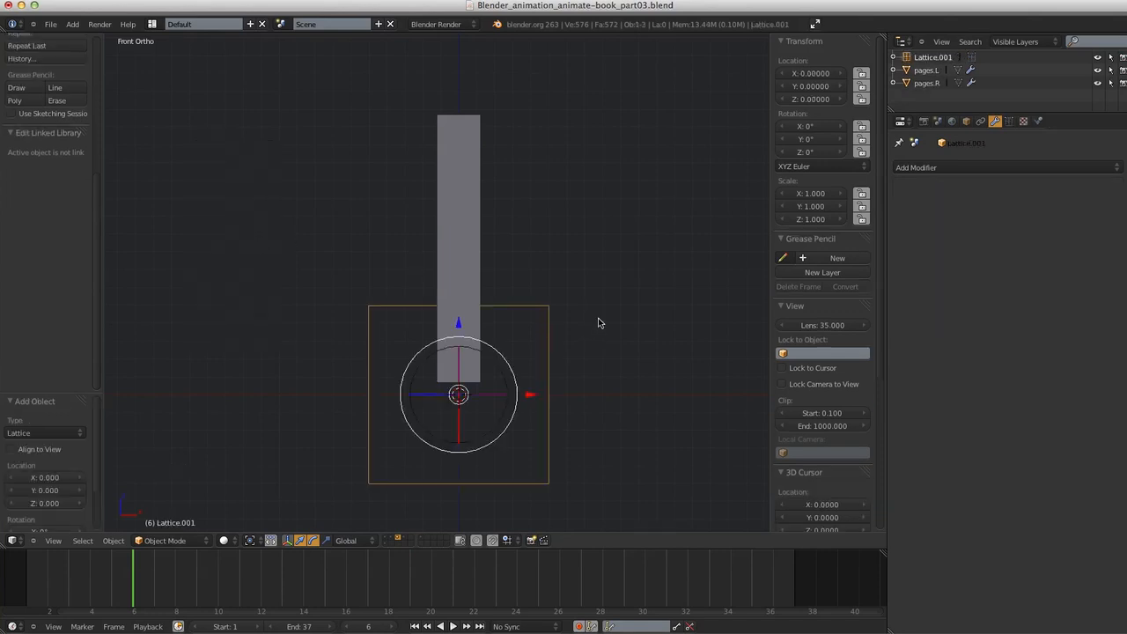
# Rename the new lattice object as Lat_pages.L
pyautogui.keyDown('shift'); pyautogui.moveTo(598, 322); pyautogui.dragTo(744, 289, button='middle'); pyautogui.keyUp('shift')
pyautogui.moveTo(880, 335); pyautogui.dragTo(883, 409)
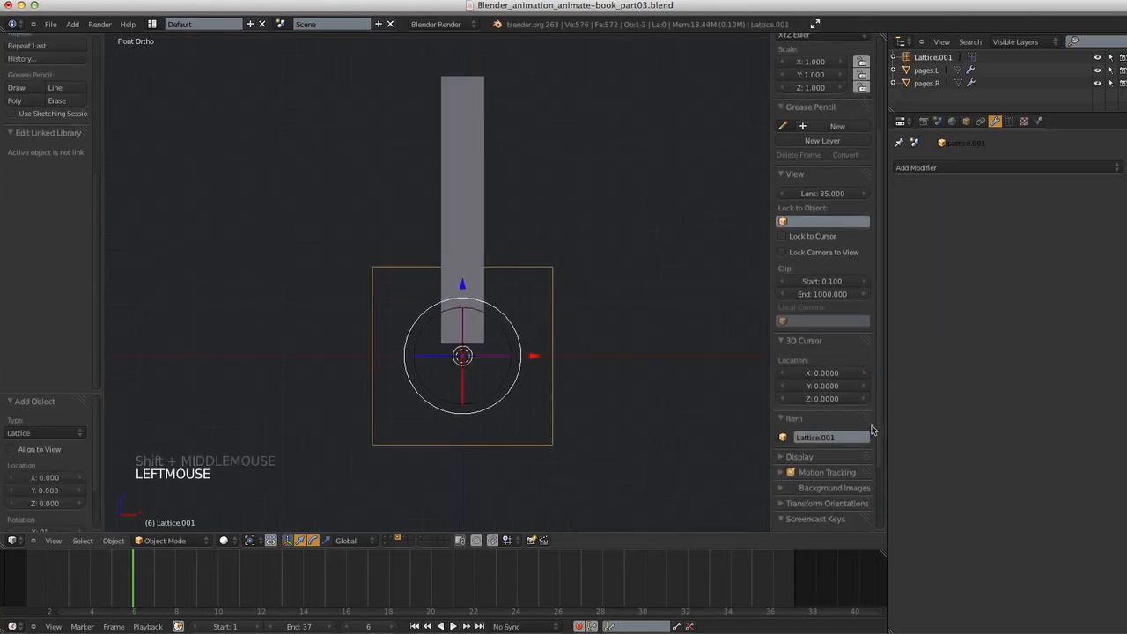
pyautogui.doubleClick(832, 438)
pyautogui.click(803, 437)
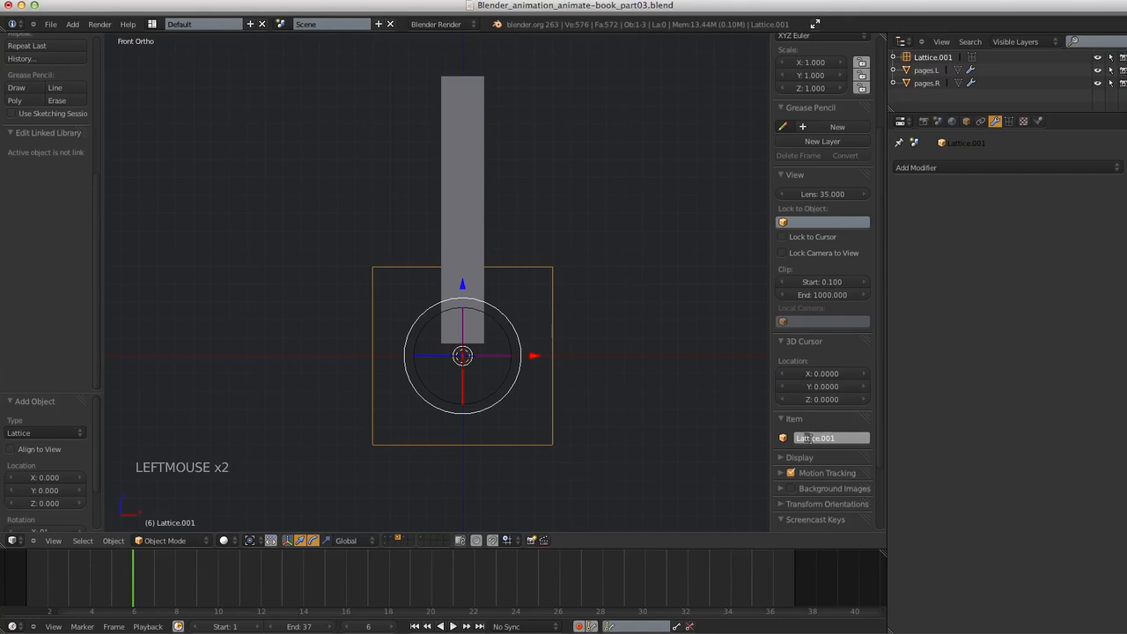
pyautogui.moveTo(806, 438); pyautogui.dragTo(858, 437)
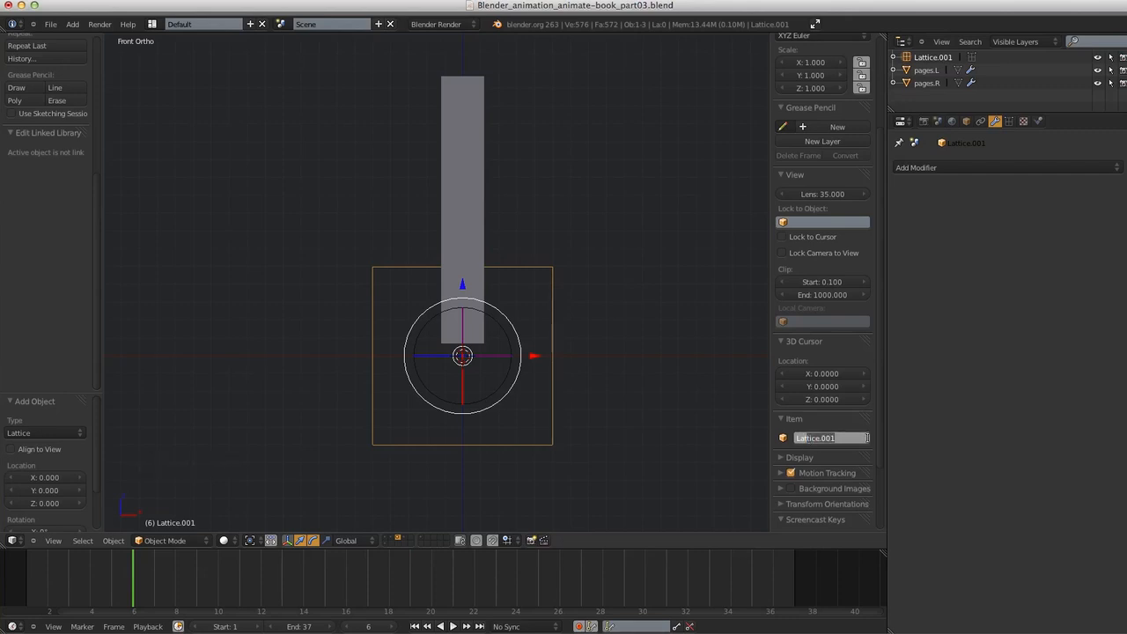
pyautogui.write('t_pages.L')
pyautogui.press('Return')
# Set the scale of Lat_pages.L to X 0.12, Y 2 and Z 1.6
pyautogui.keyDown('shift'); pyautogui.moveTo(593, 302); pyautogui.dragTo(591, 194, button='middle'); pyautogui.keyUp('shift')
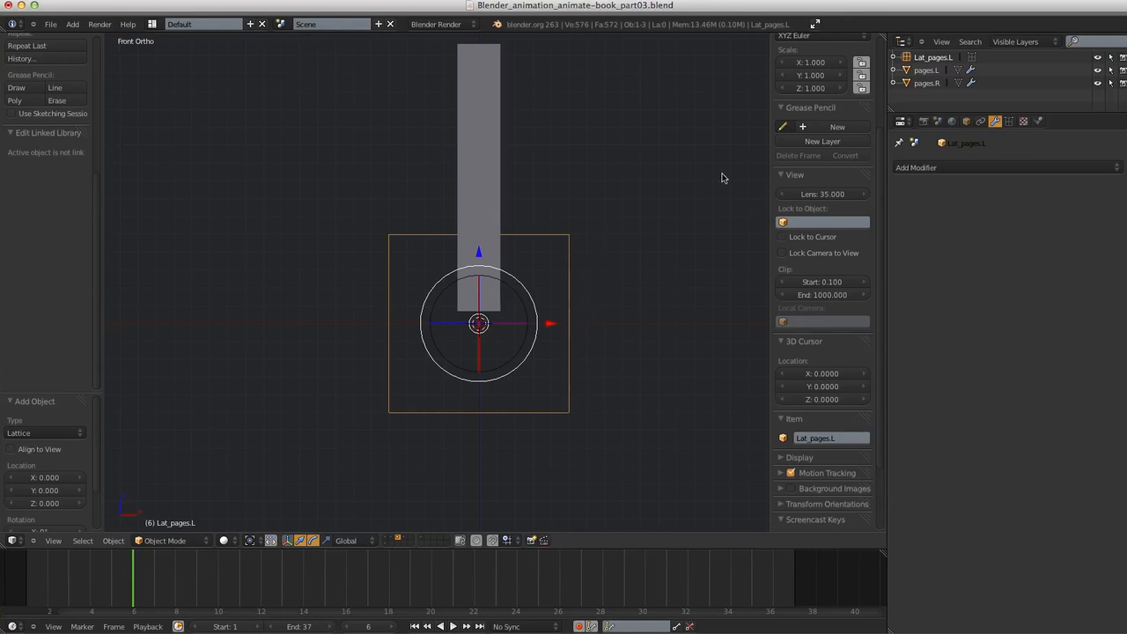
pyautogui.moveTo(880, 169); pyautogui.dragTo(878, 62)
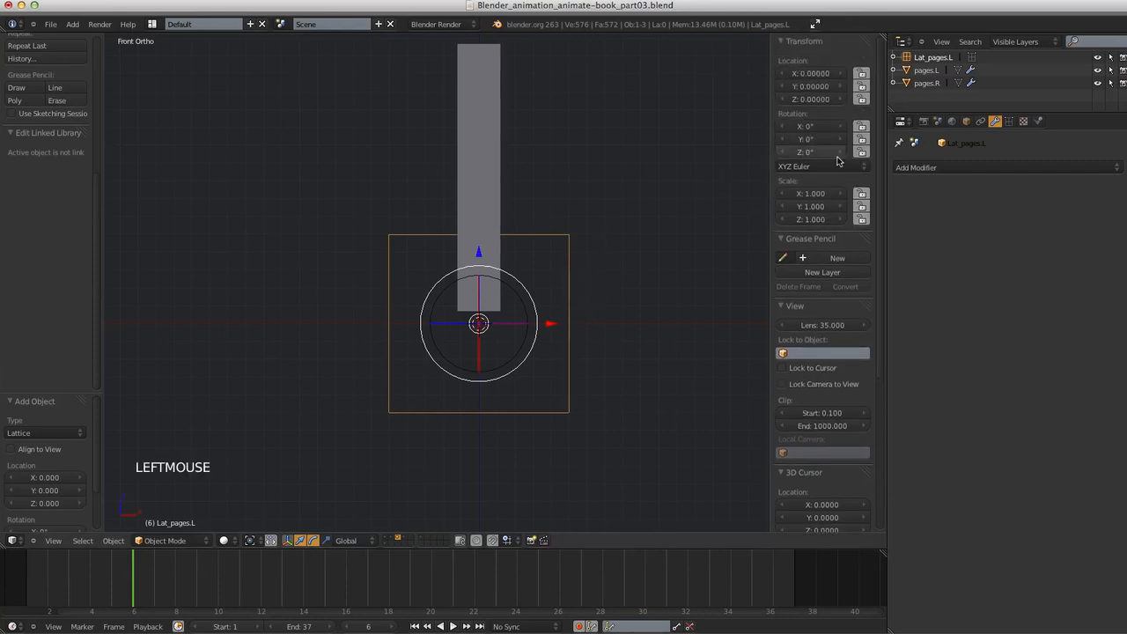
pyautogui.click(830, 192)
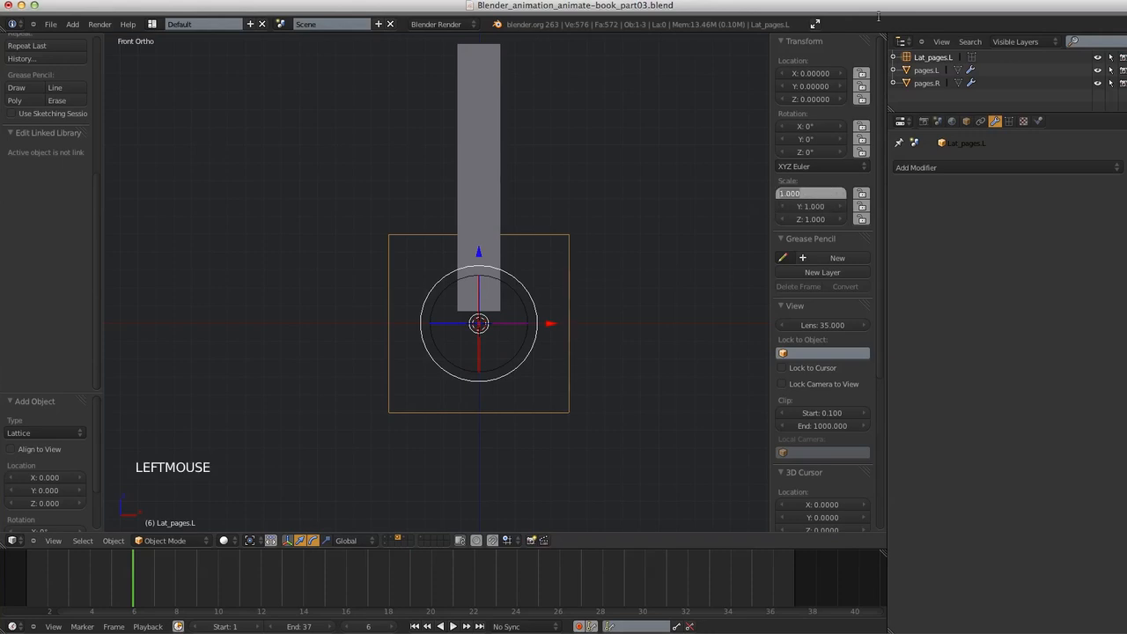
pyautogui.write('12')
pyautogui.press('Return')
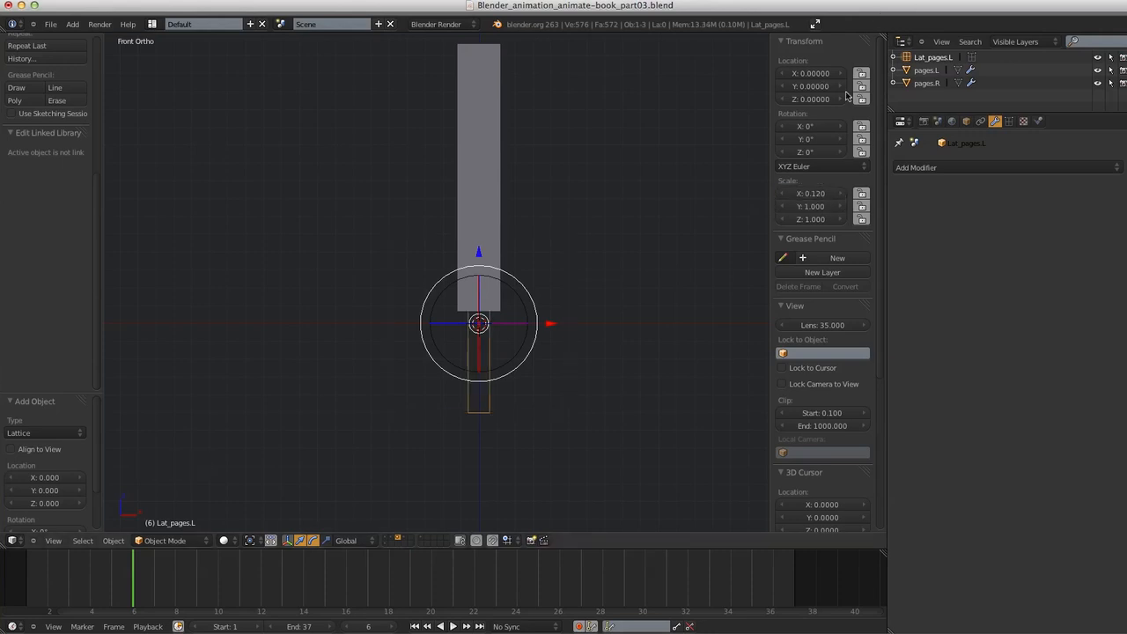
pyautogui.click(830, 208)
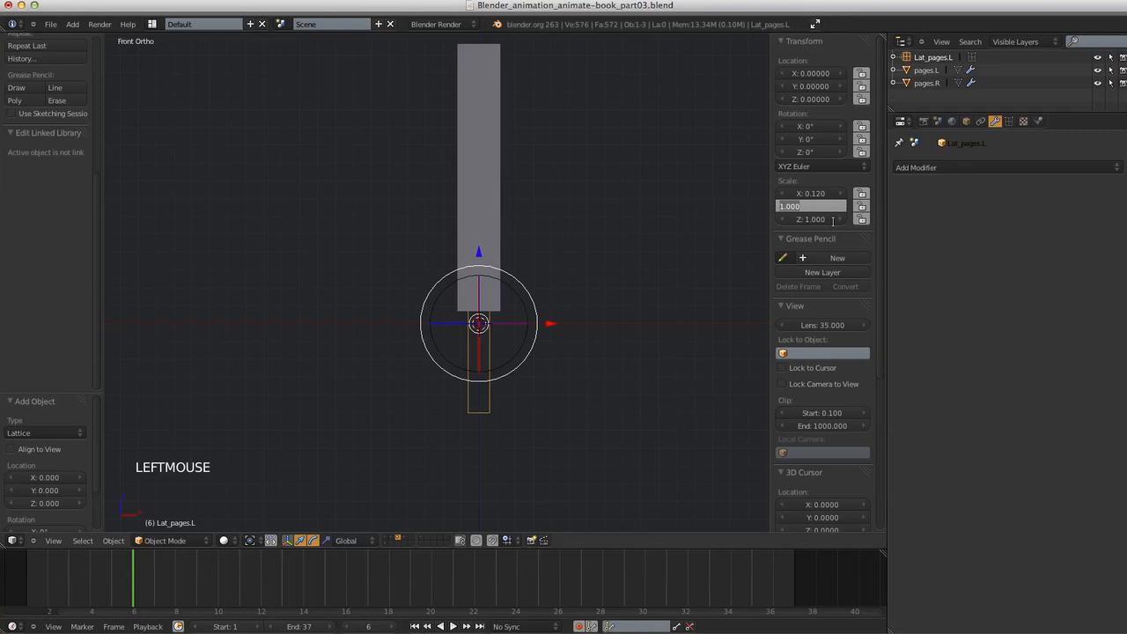
pyautogui.write('2')
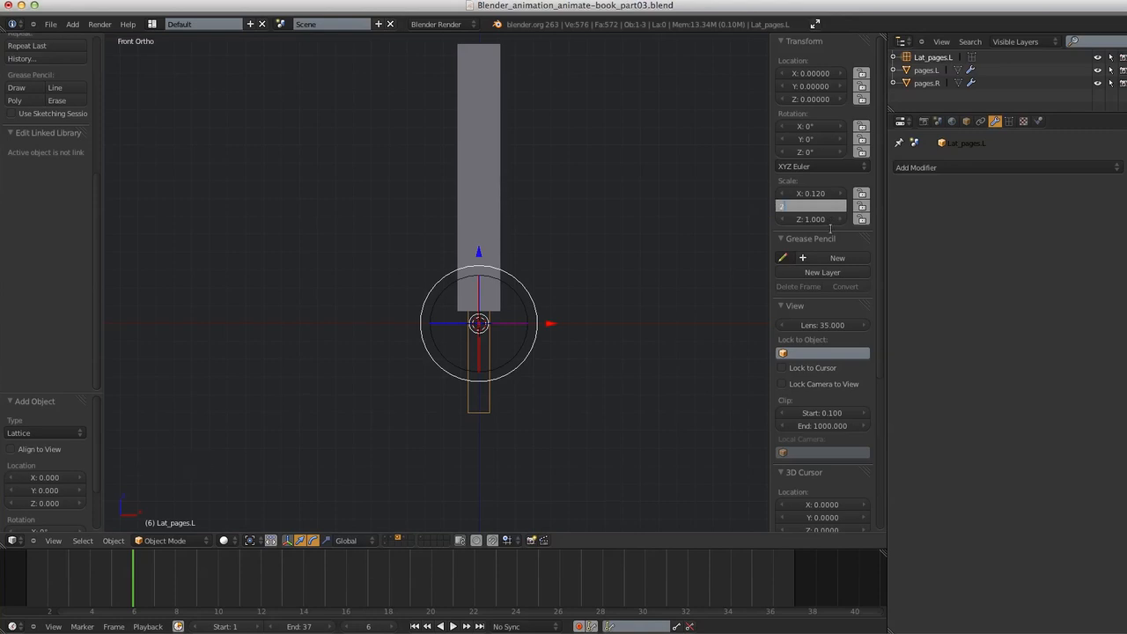
pyautogui.press('Return')
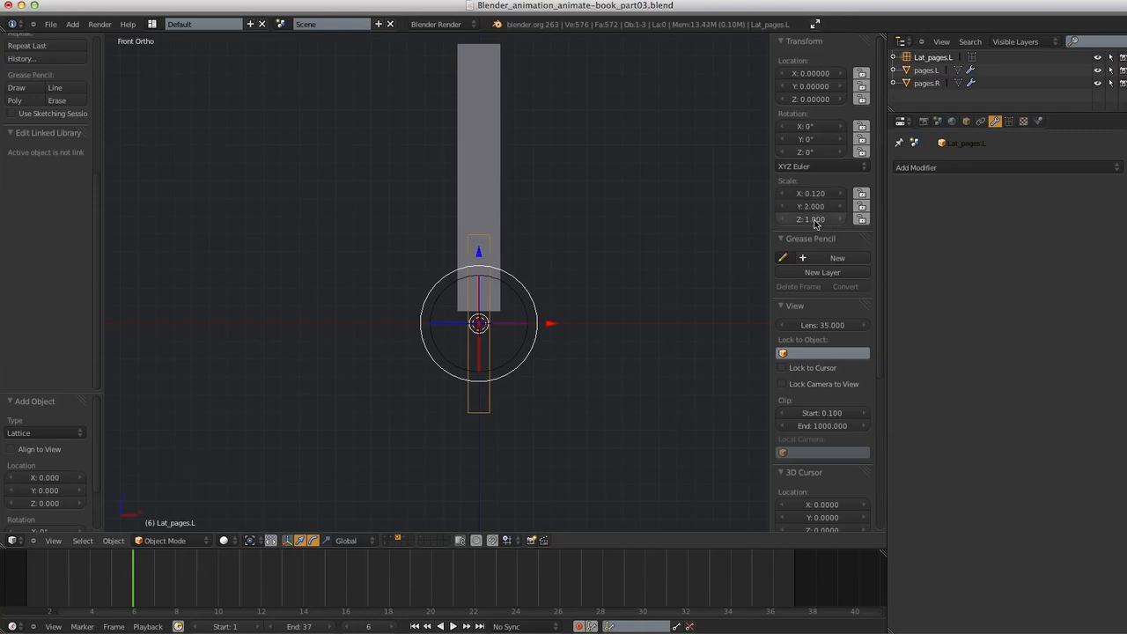
pyautogui.click(819, 219)
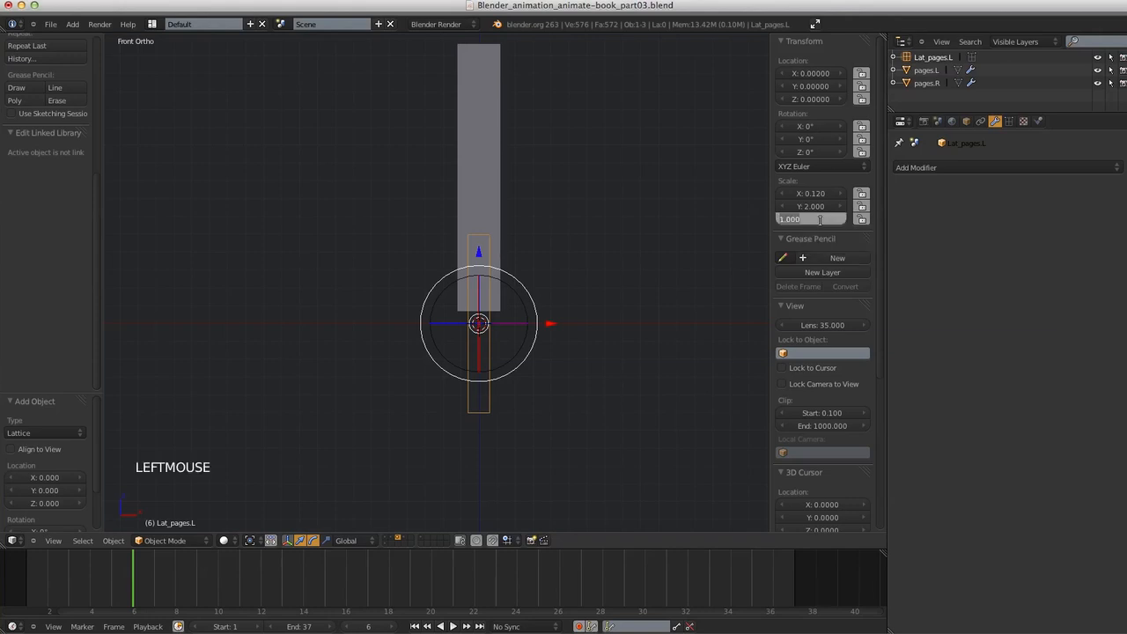
pyautogui.write('1.6')
pyautogui.press('Return')
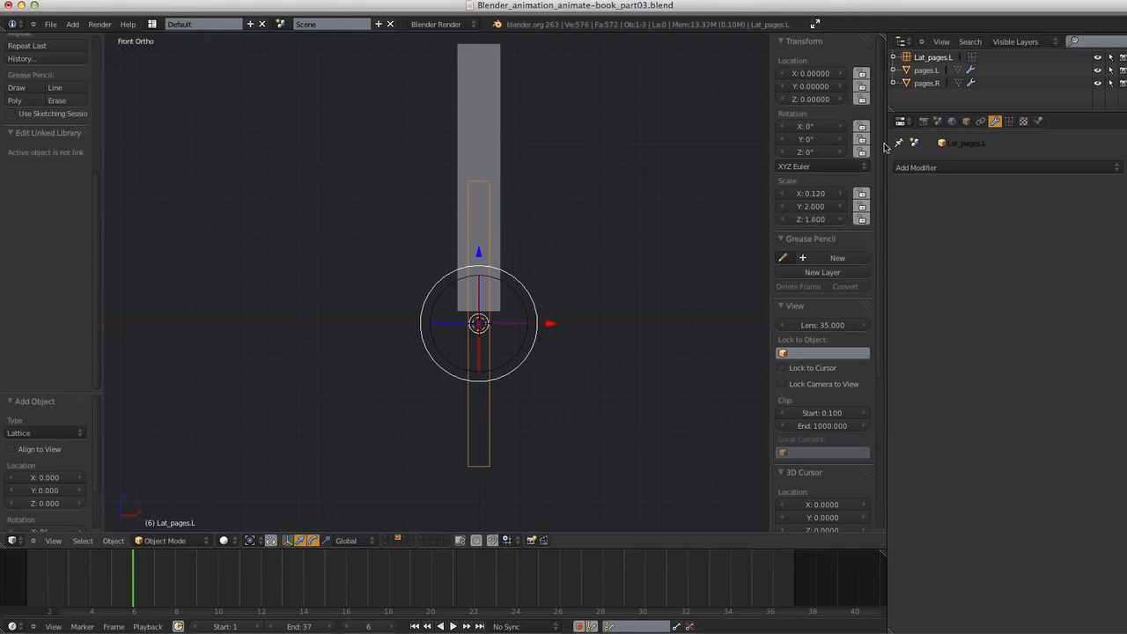
# Set the location of Lat_pages.L to X 0.06 and Z 0.87 so it encloses the left page block
pyautogui.moveTo(615, 166); pyautogui.dragTo(537, 202, button='middle')
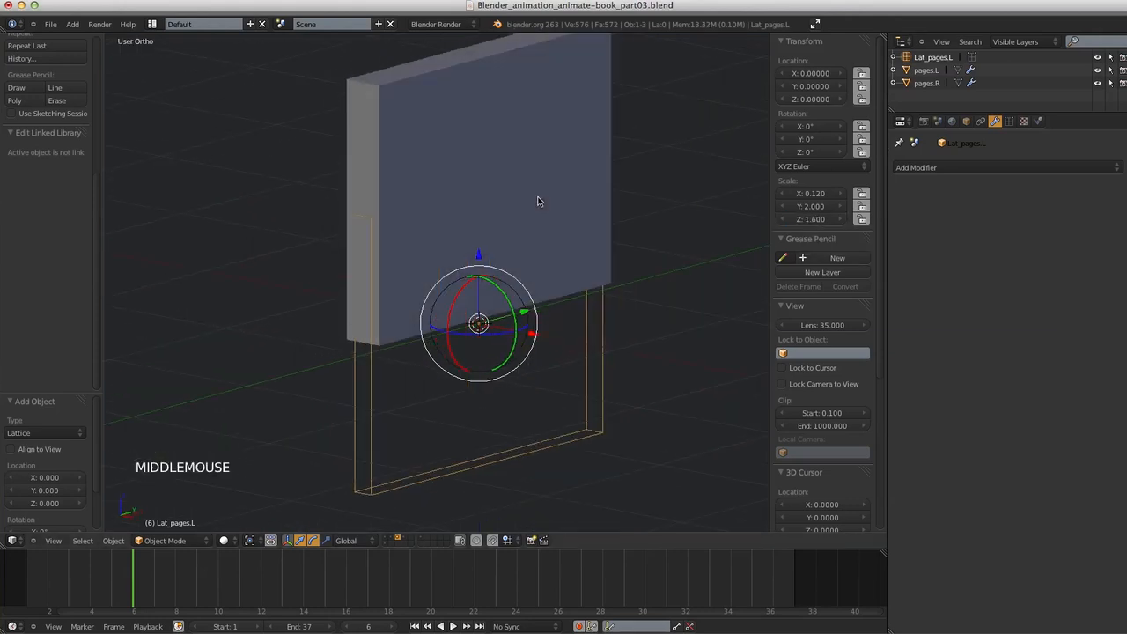
pyautogui.press('KP_1')
pyautogui.keyDown('shift'); pyautogui.moveTo(596, 264); pyautogui.dragTo(631, 221, button='middle'); pyautogui.keyUp('shift')
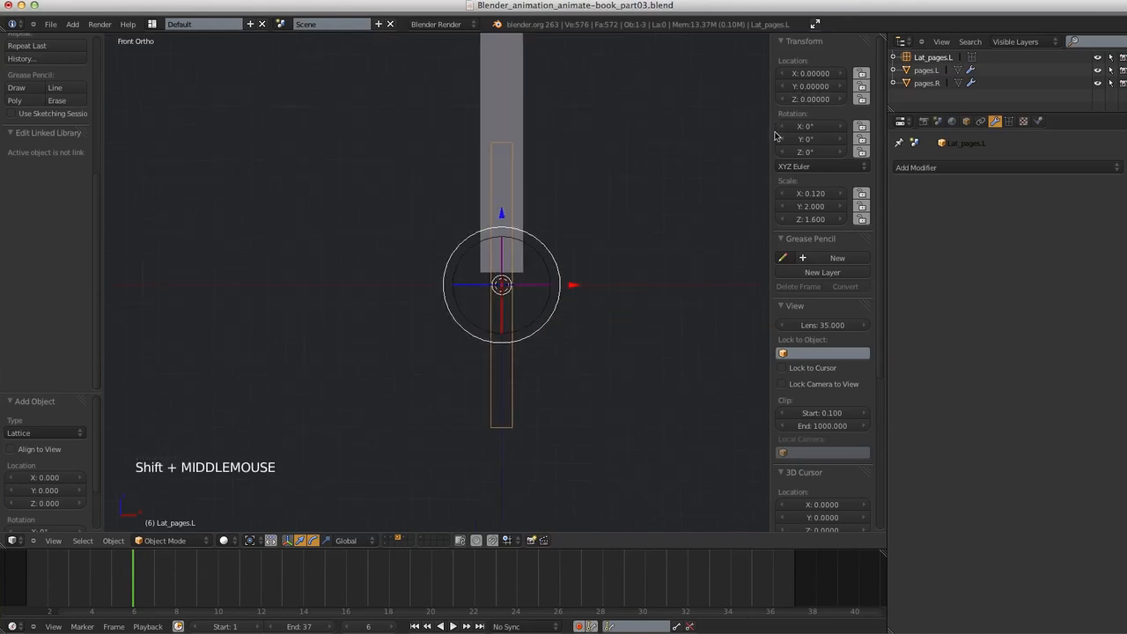
pyautogui.click(814, 73)
pyautogui.write('0')
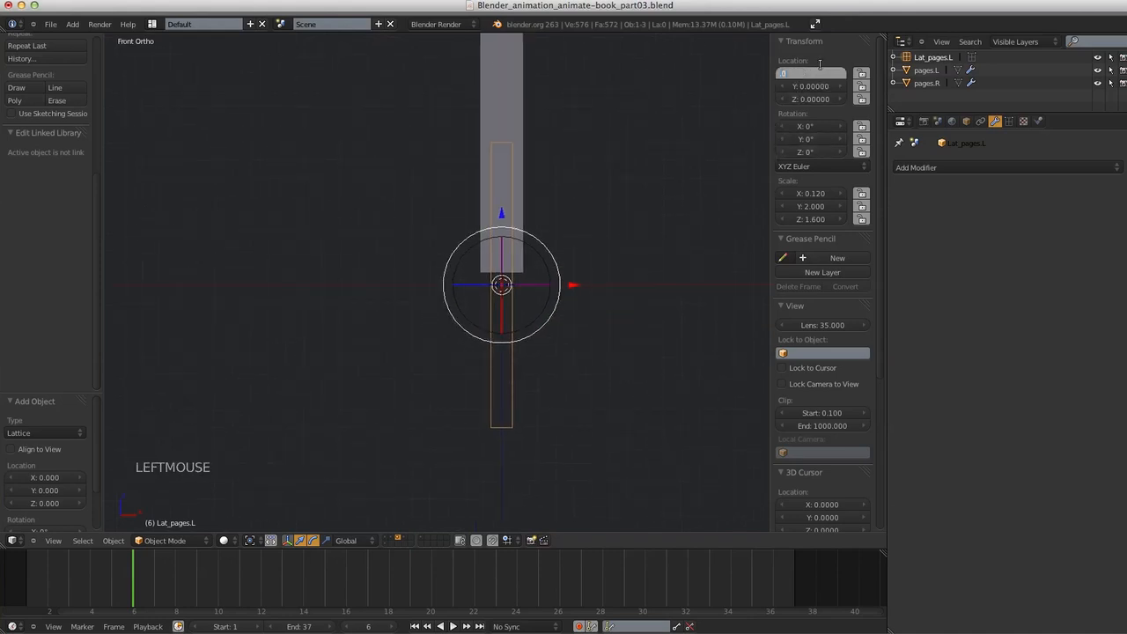
pyautogui.write('.06')
pyautogui.press('Return')
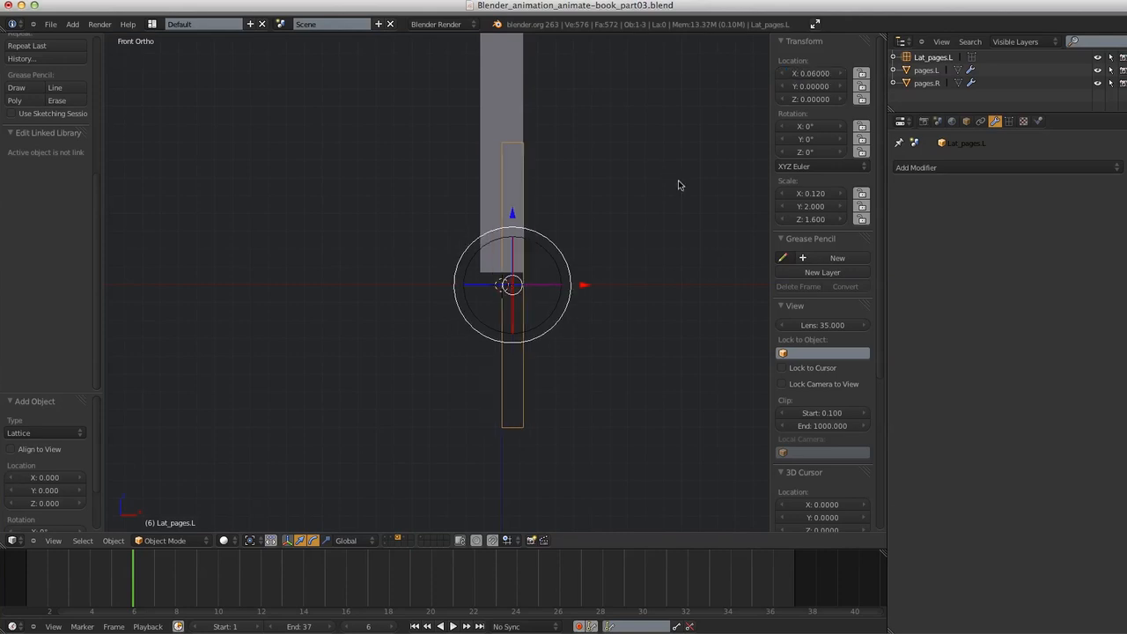
pyautogui.click(815, 99)
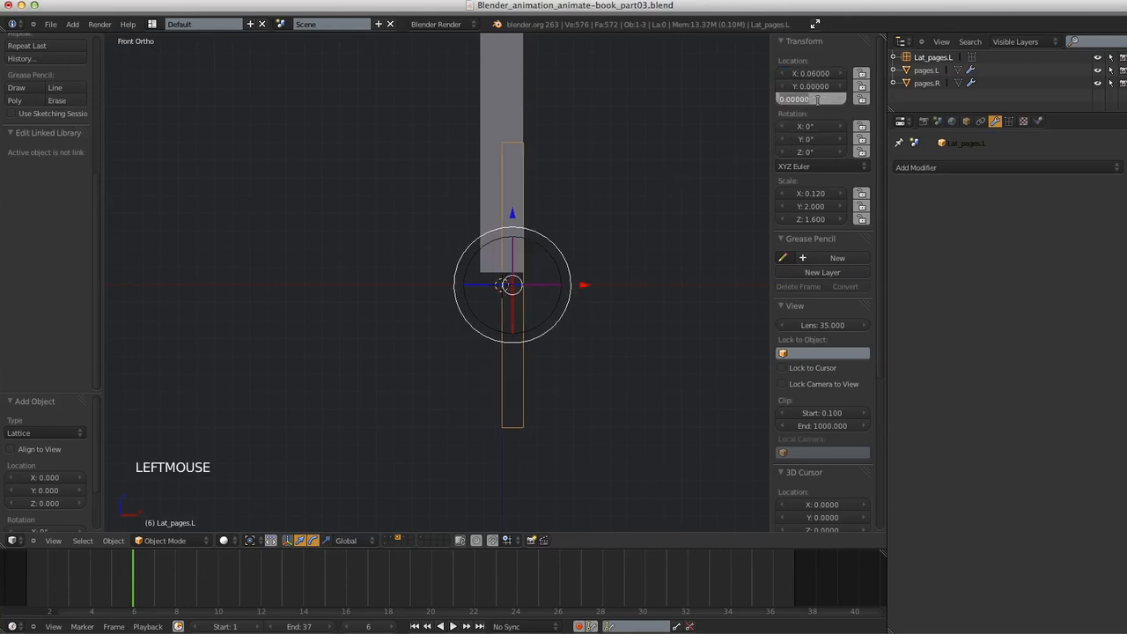
pyautogui.press('BackSpace')
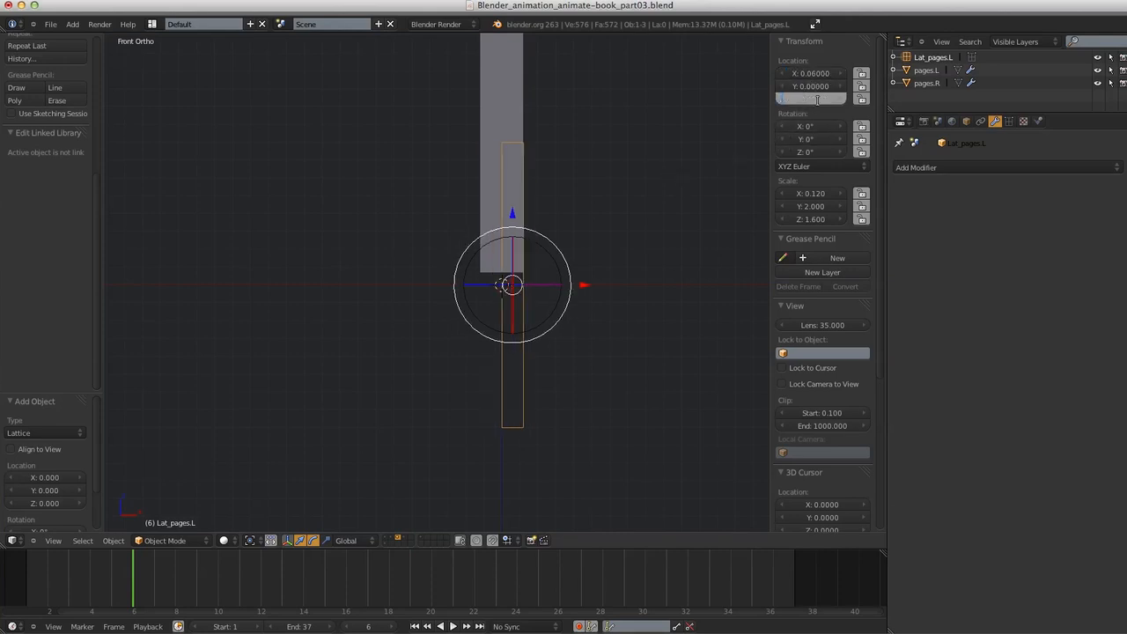
pyautogui.press('Return')
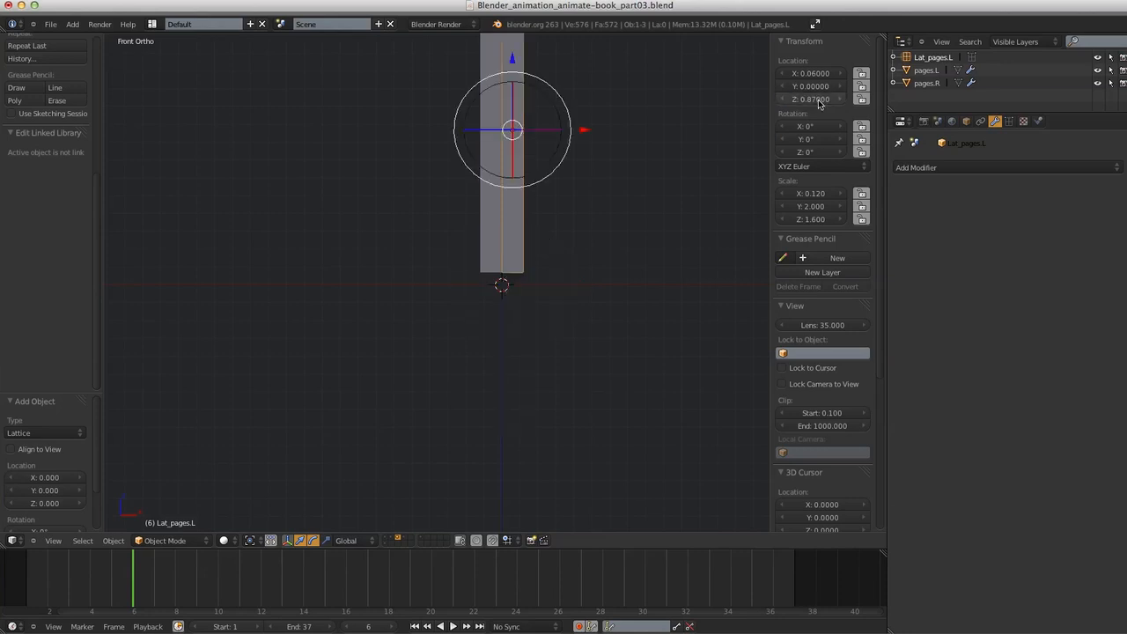
# Set the resolution of the Lat_pages.L lattice to V 32 and W 23
pyautogui.keyDown('shift'); pyautogui.moveTo(648, 213); pyautogui.dragTo(620, 255, button='middle'); pyautogui.keyUp('shift')
pyautogui.keyDown('shift'); pyautogui.moveTo(574, 174); pyautogui.dragTo(554, 137, button='middle'); pyautogui.keyUp('shift')
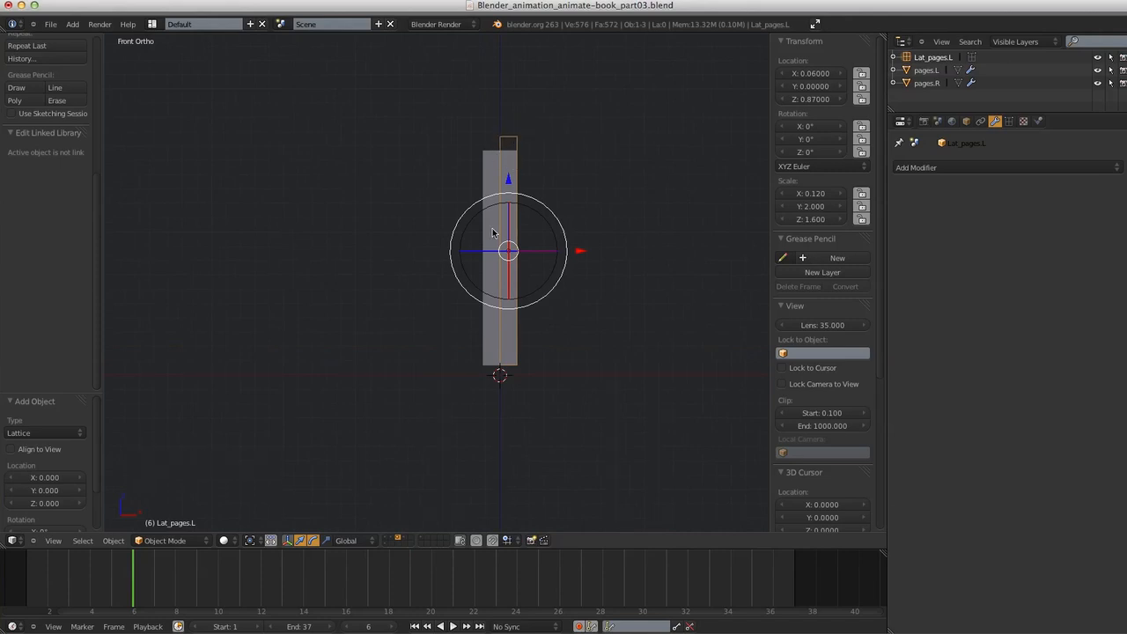
pyautogui.moveTo(533, 286)
pyautogui.mouseDown(button='middle')
pyautogui.moveTo(537, 299)
pyautogui.moveTo(533, 272)
pyautogui.mouseUp(button='middle')
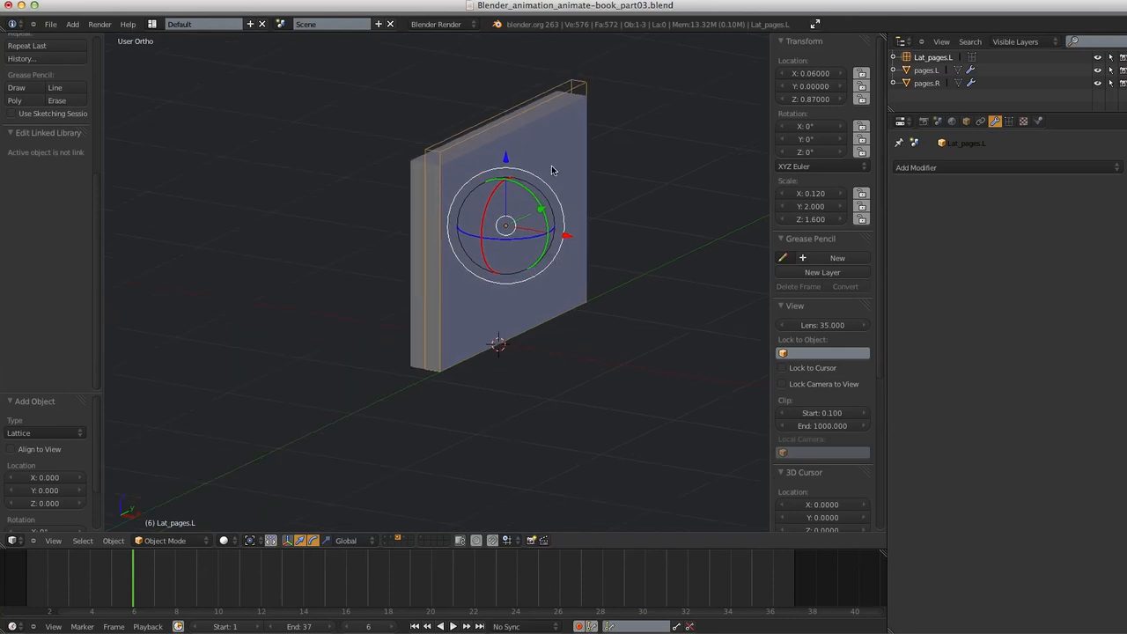
pyautogui.click(1009, 121)
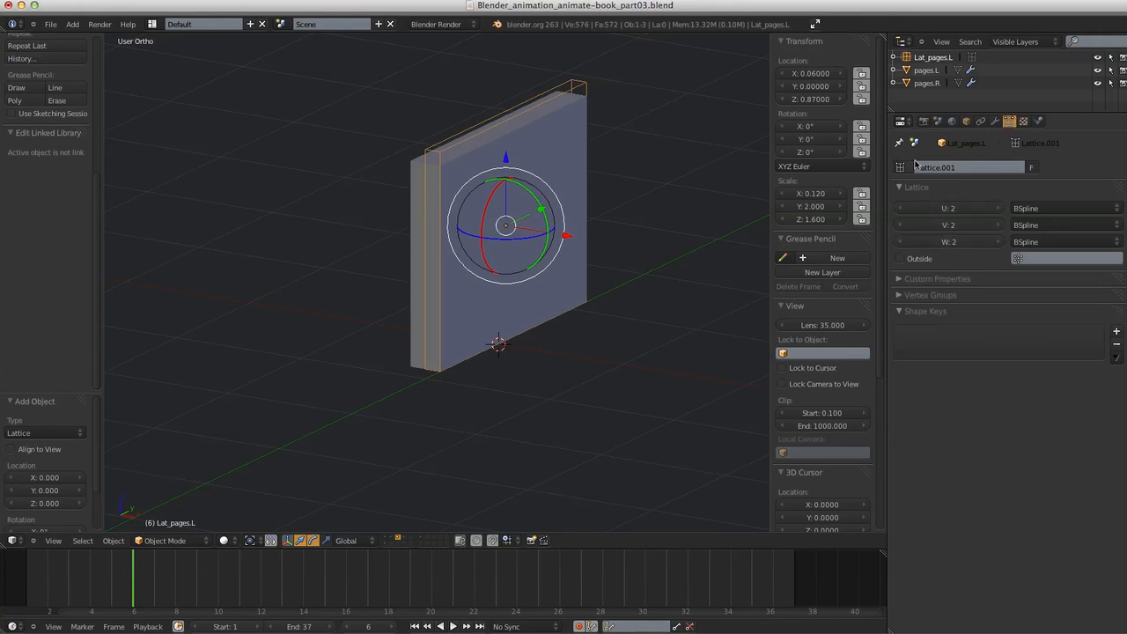
pyautogui.click(948, 225)
pyautogui.write('32')
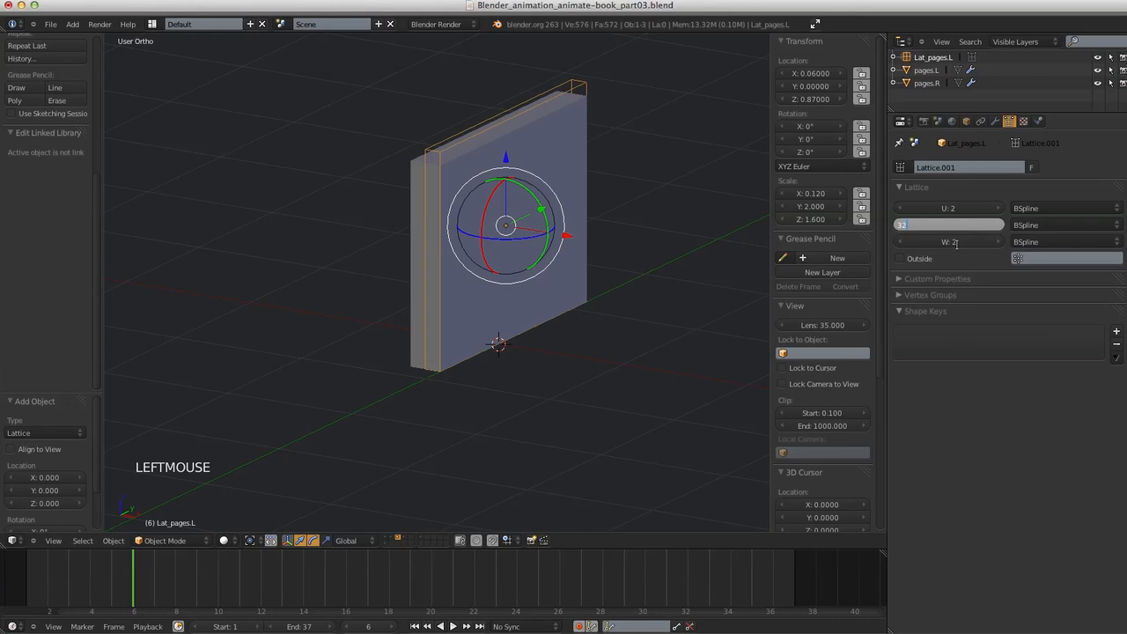
pyautogui.press('Return')
pyautogui.click(955, 244)
pyautogui.write('23')
pyautogui.press('Return')
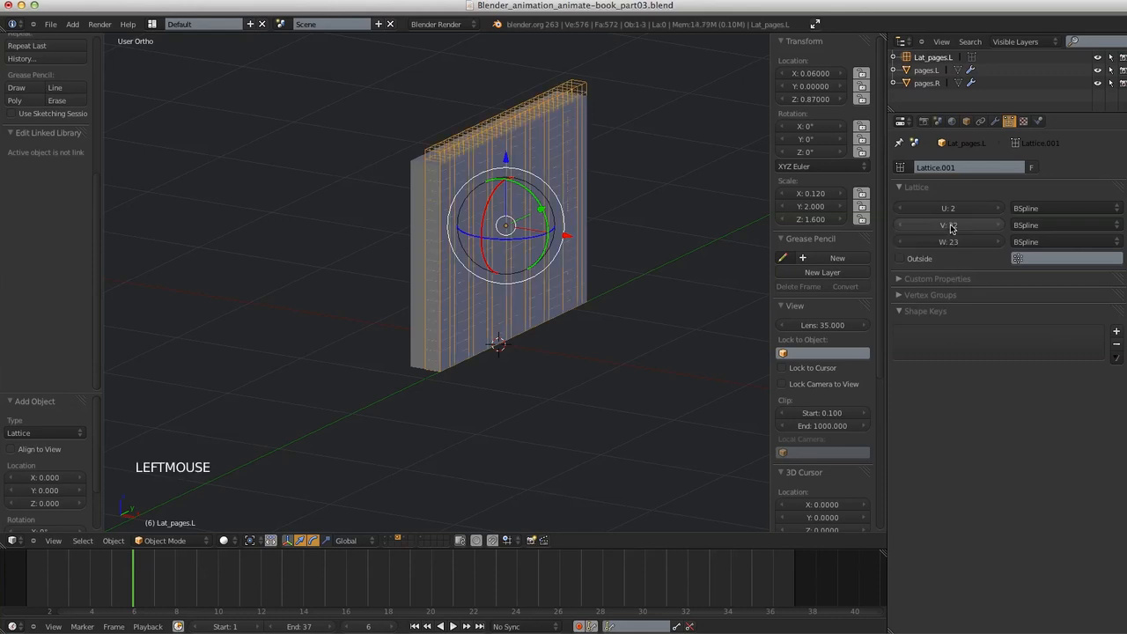
# Switch the lattice interpolation to Linear in the U, V and W directions
pyautogui.click(1059, 210)
pyautogui.click(1056, 194)
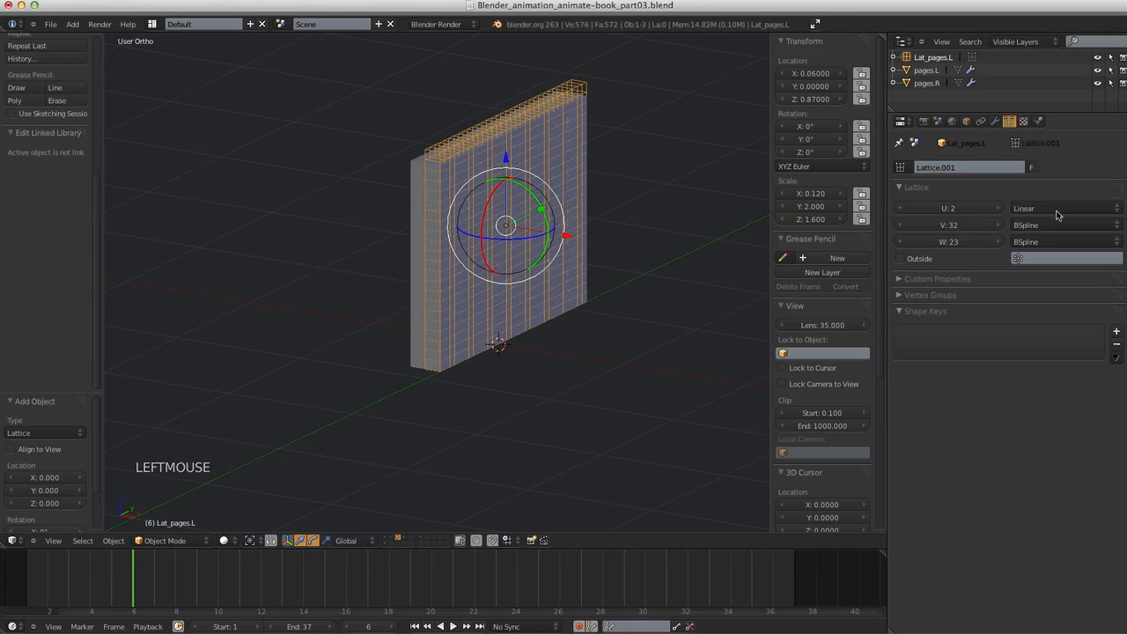
pyautogui.click(1047, 224)
pyautogui.click(1044, 212)
pyautogui.click(1047, 241)
pyautogui.click(1043, 239)
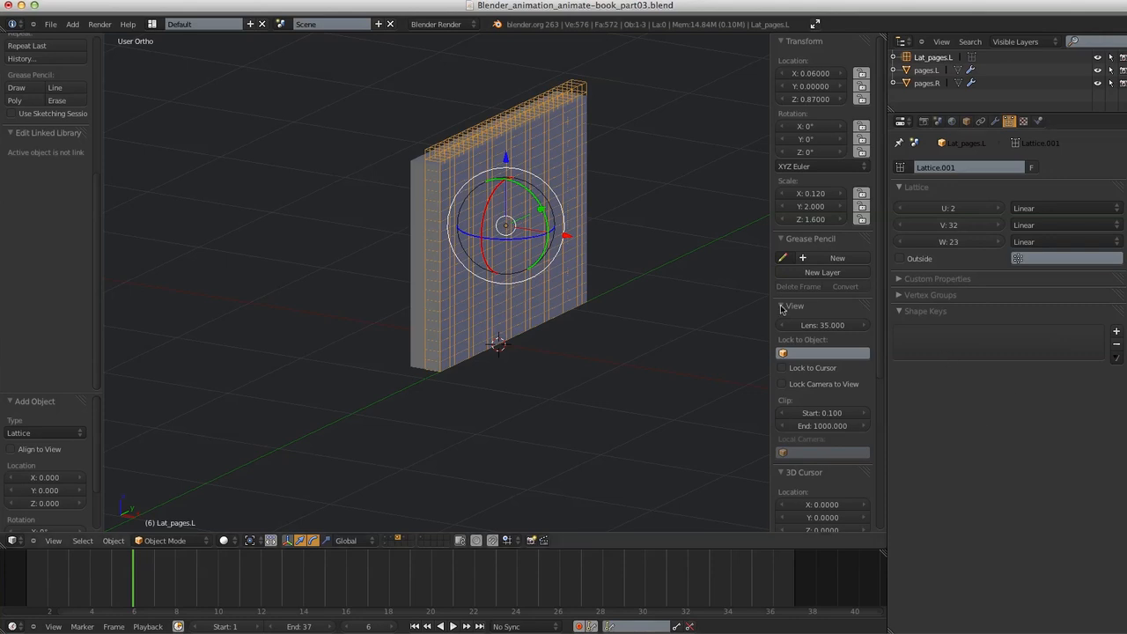
pyautogui.moveTo(613, 260)
pyautogui.keyDown('shift'); pyautogui.mouseDown(button='middle')
pyautogui.moveTo(537, 279)
pyautogui.moveTo(612, 268)
pyautogui.mouseUp(button='middle'); pyautogui.keyUp('shift')
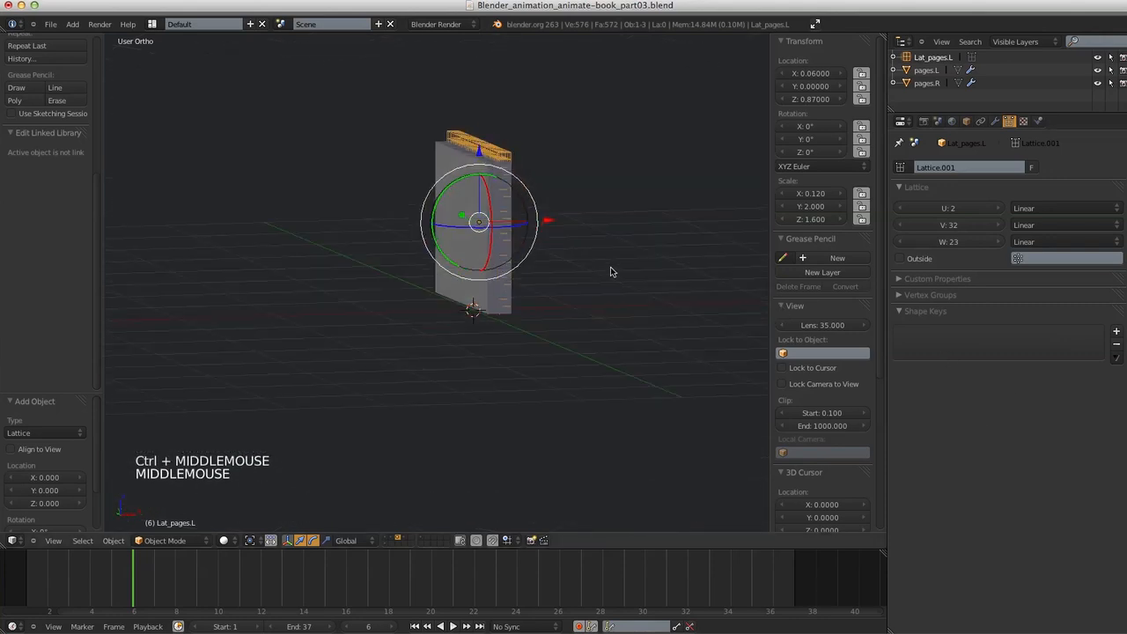
pyautogui.press('KP_1')
pyautogui.keyDown('shift'); pyautogui.moveTo(566, 297); pyautogui.dragTo(621, 318, button='middle'); pyautogui.keyUp('shift')
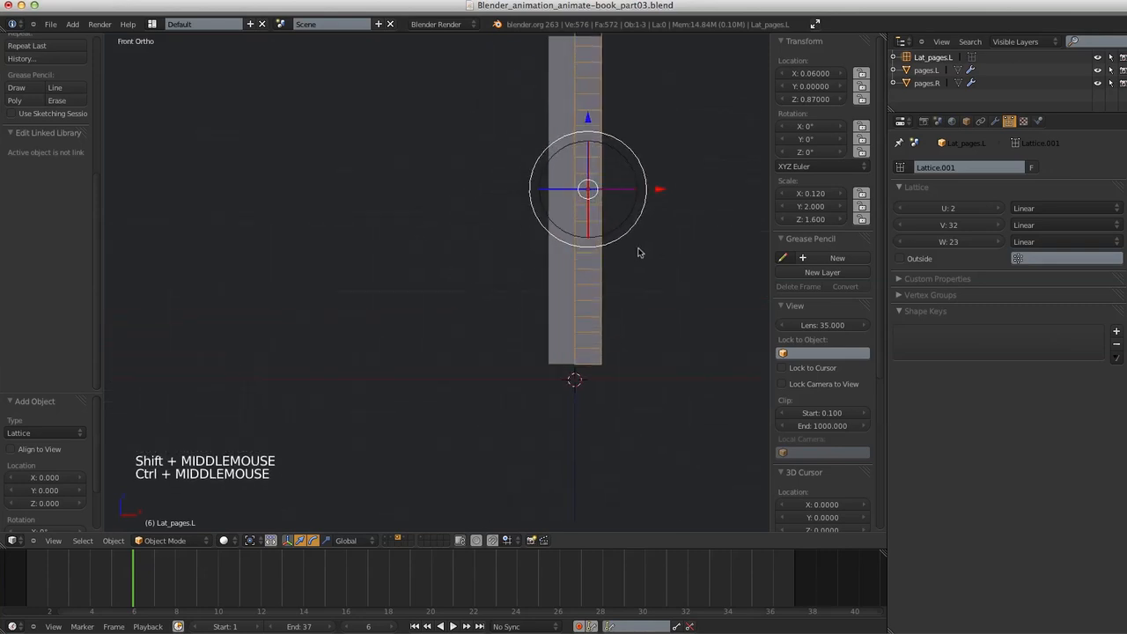
# Duplicate the Lat_pages.L lattice in place and negate the copy's X location so it encloses the right page block
pyautogui.keyDown('shift'); pyautogui.moveTo(640, 249); pyautogui.dragTo(596, 292, button='middle'); pyautogui.keyUp('shift')
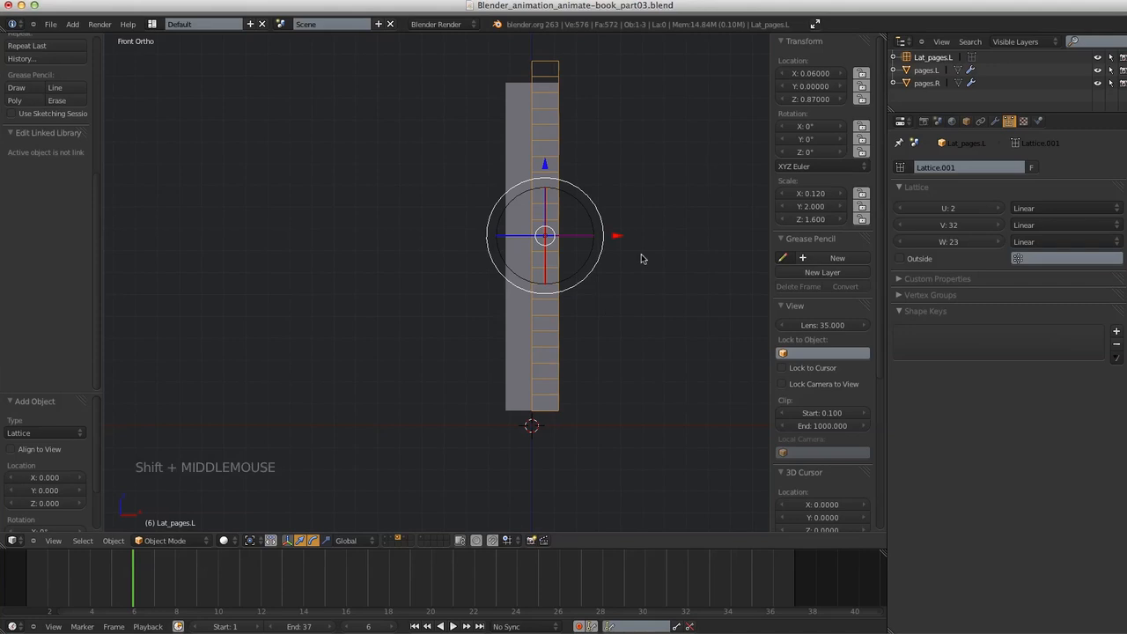
pyautogui.hotkey('shift', 'd')
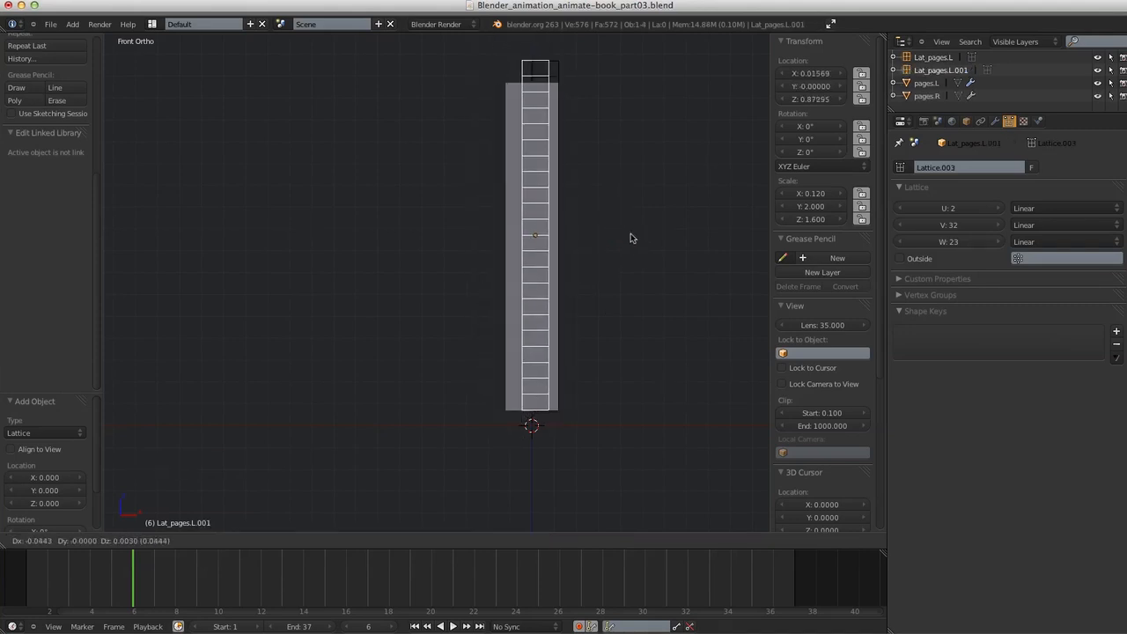
pyautogui.rightClick(645, 234)
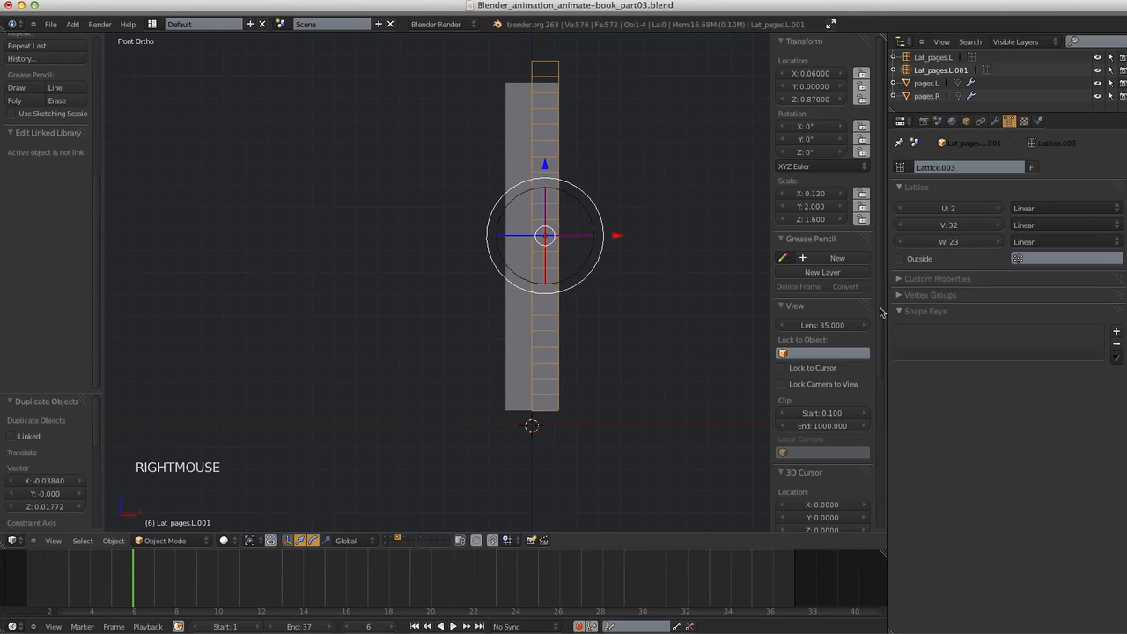
pyautogui.click(803, 75)
pyautogui.press('Right')
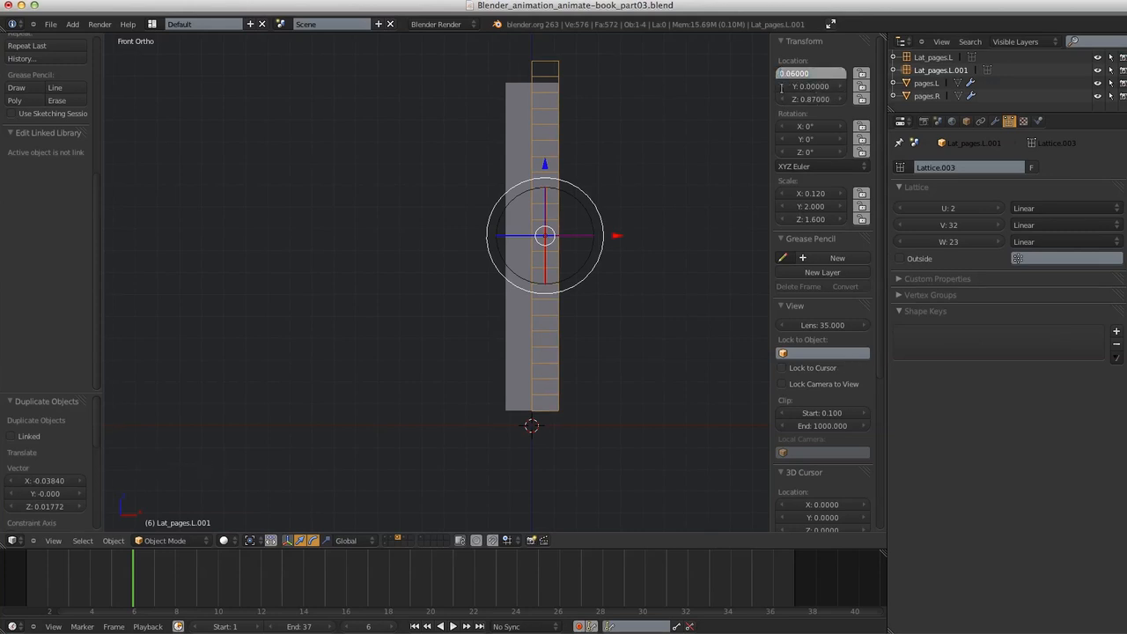
pyautogui.press('Return')
# Rename the duplicated lattice Lat_pages.R
pyautogui.press('a')
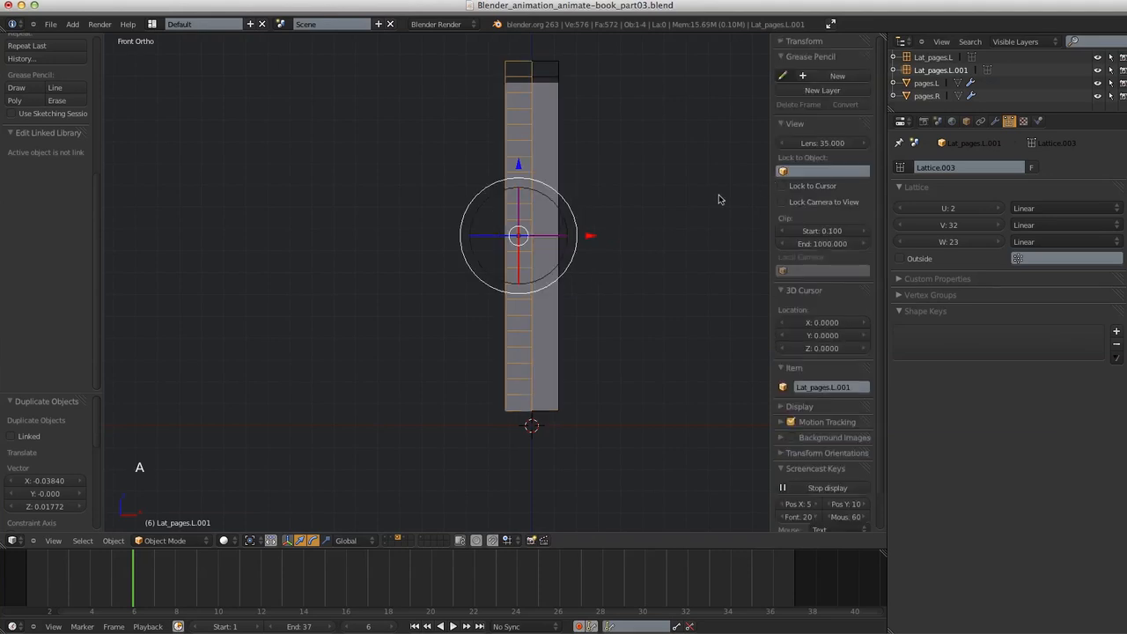
pyautogui.click(828, 387)
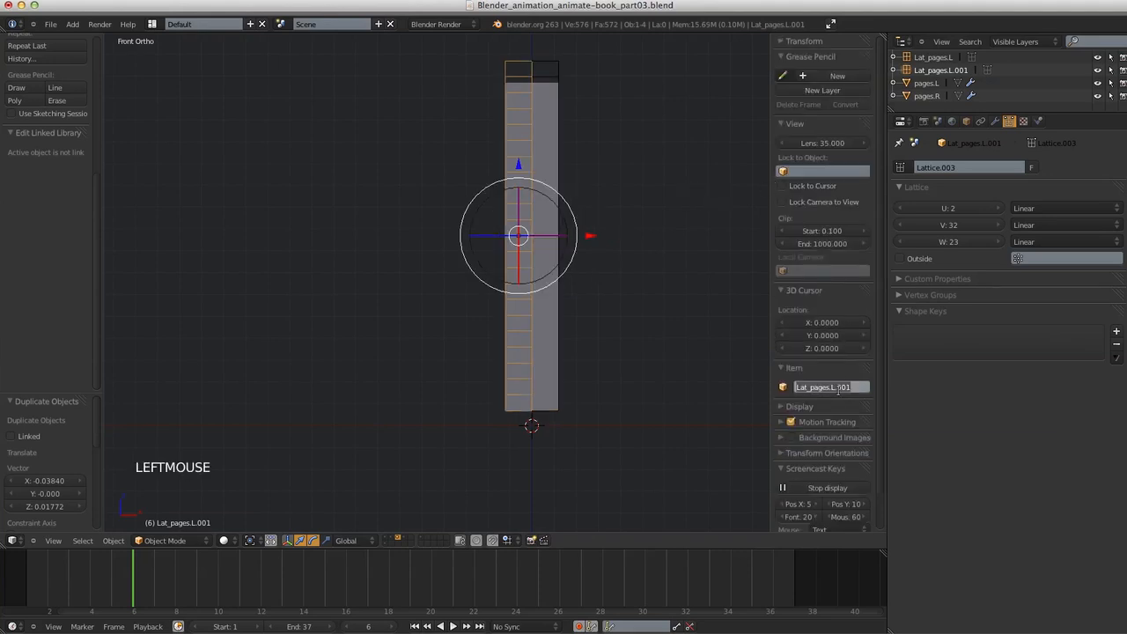
pyautogui.press('BackSpace')
pyautogui.press('BackSpace')
pyautogui.press('BackSpace')
pyautogui.press('BackSpace')
pyautogui.press('BackSpace')
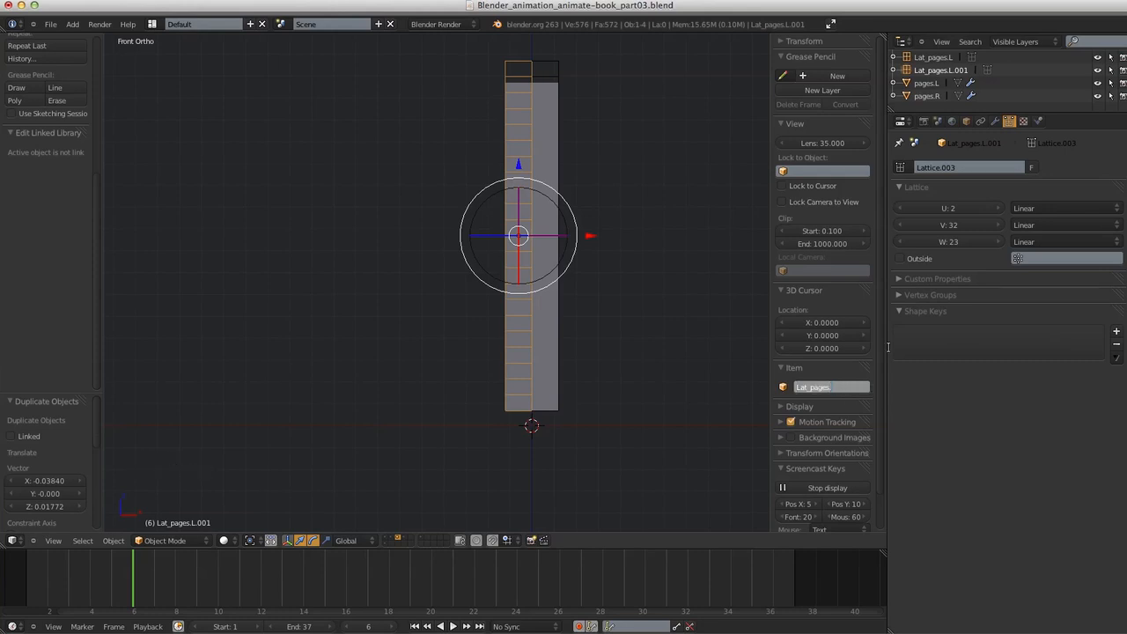
pyautogui.press('Return')
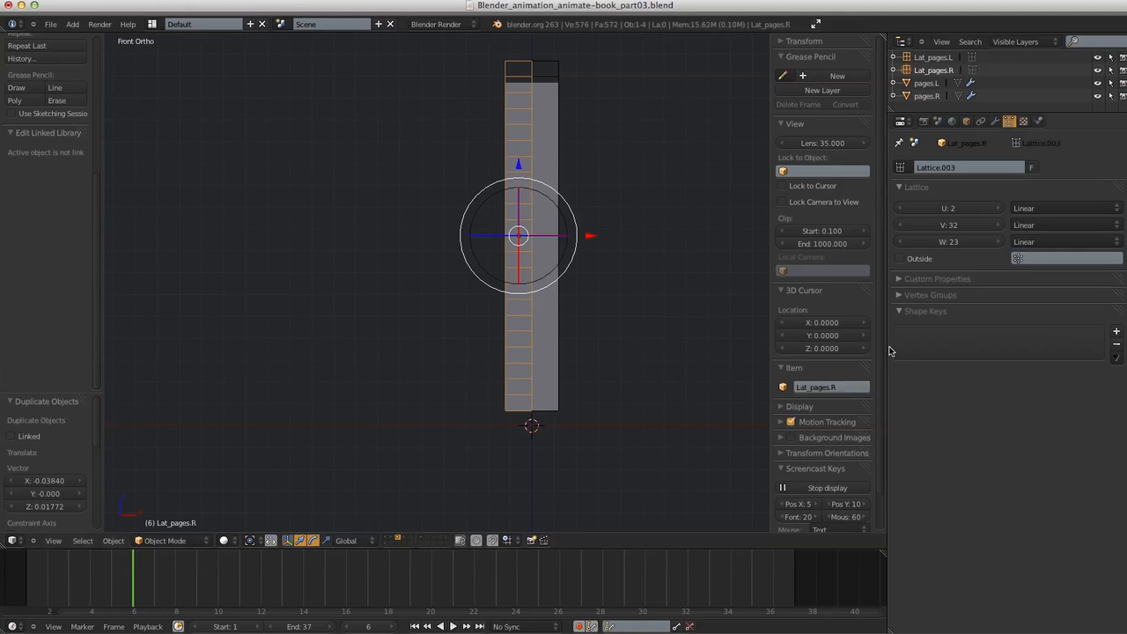
# Deselect everything and show the armature's layer together with the page blocks and lattices
pyautogui.click(673, 126)
pyautogui.press('a')
pyautogui.moveTo(650, 188); pyautogui.dragTo(630, 283, button='middle')
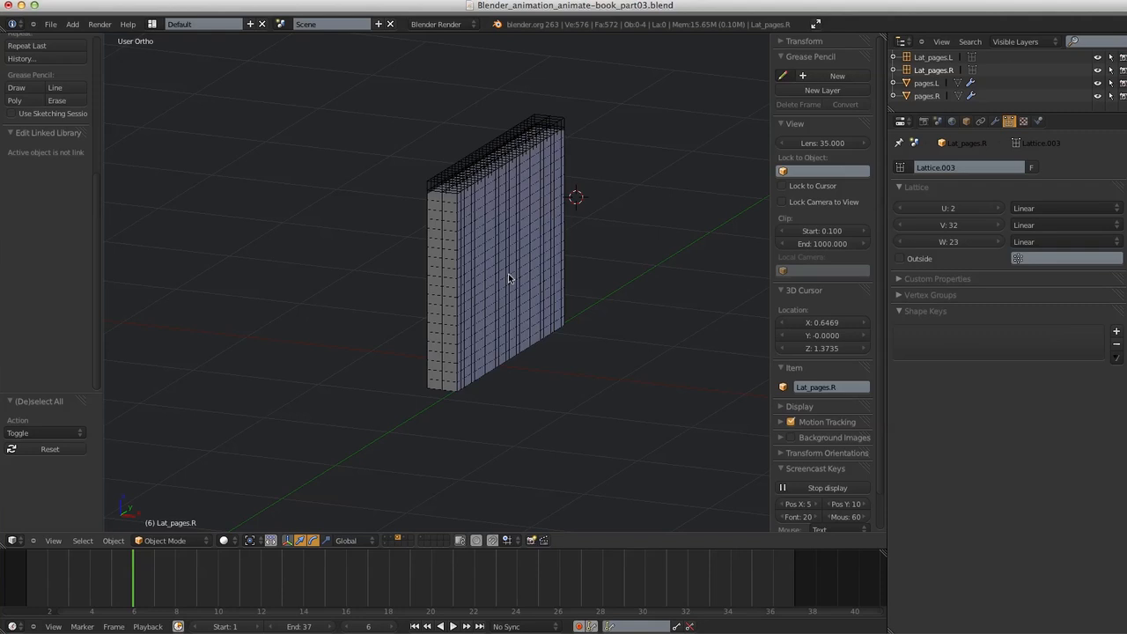
pyautogui.press('KP_1')
pyautogui.keyDown('shift'); pyautogui.moveTo(546, 286); pyautogui.dragTo(547, 342, button='middle'); pyautogui.keyUp('shift')
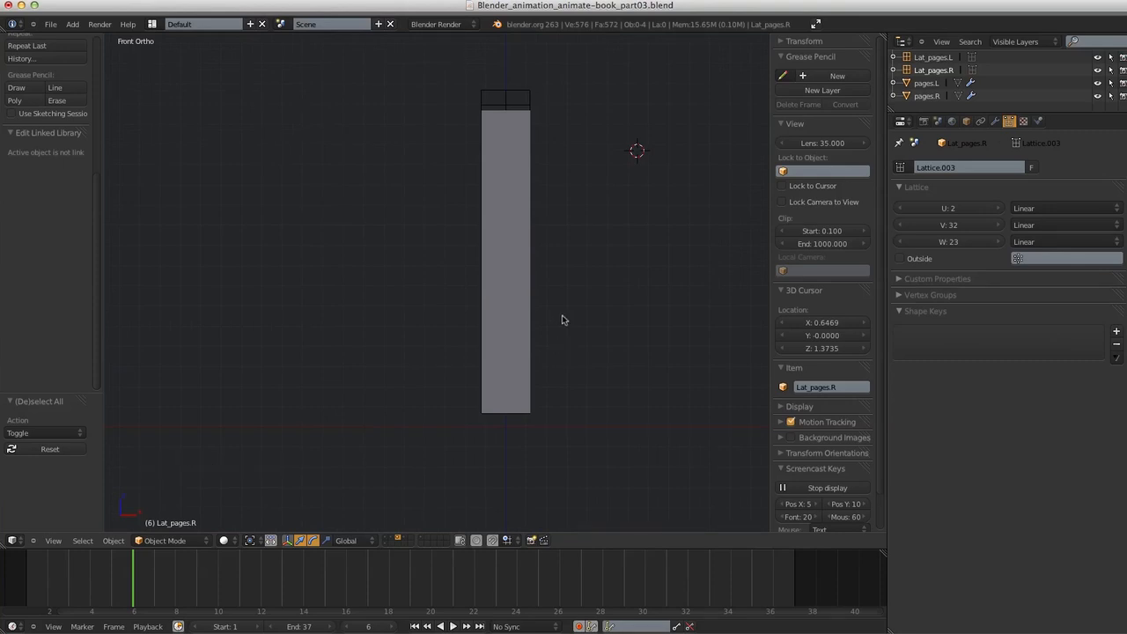
pyautogui.moveTo(576, 291); pyautogui.dragTo(546, 325, button='middle')
pyautogui.keyDown('shift'); pyautogui.click(417, 537); pyautogui.keyUp('shift')
pyautogui.keyDown('shift'); pyautogui.moveTo(506, 378); pyautogui.dragTo(481, 359, button='middle'); pyautogui.keyUp('shift')
# Select the cover.L bone of Book_armature and switch the armature's bone display to B-Bone
pyautogui.rightClick(544, 381)
pyautogui.keyDown('shift'); pyautogui.moveTo(549, 378); pyautogui.dragTo(564, 317, button='middle'); pyautogui.keyUp('shift')
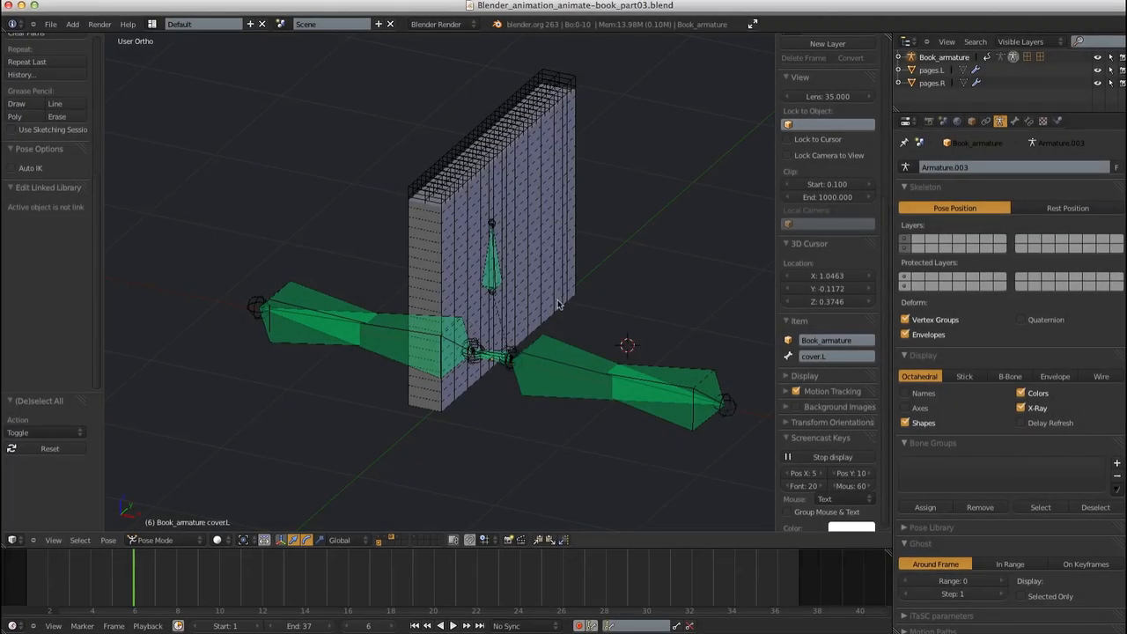
pyautogui.keyDown('shift'); pyautogui.moveTo(548, 357); pyautogui.dragTo(550, 342, button='middle'); pyautogui.keyUp('shift')
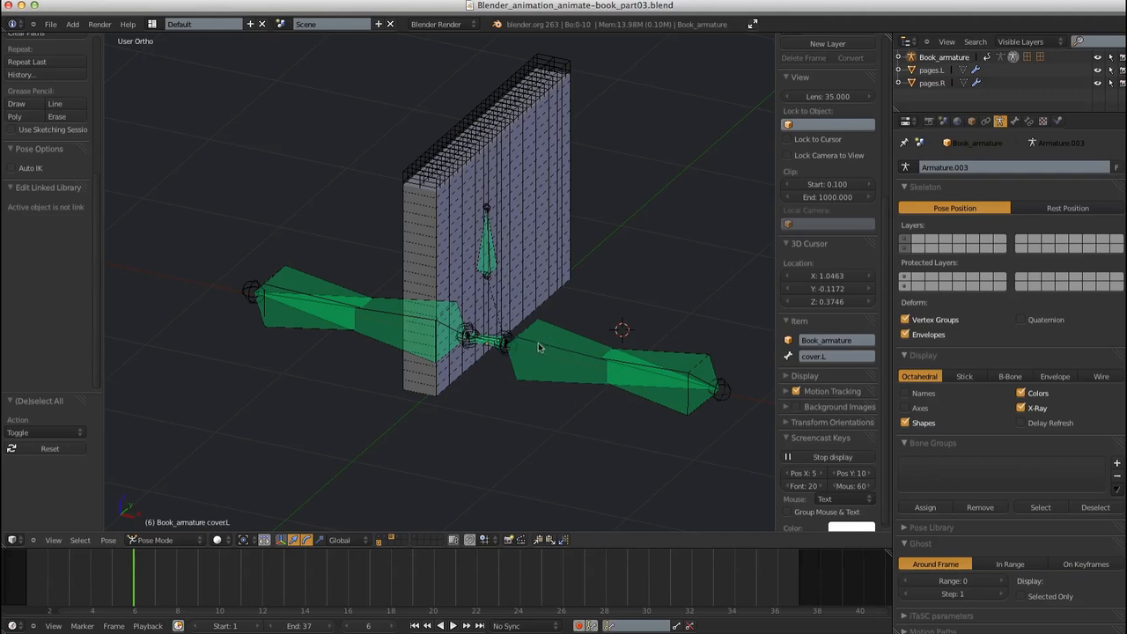
pyautogui.rightClick(537, 344)
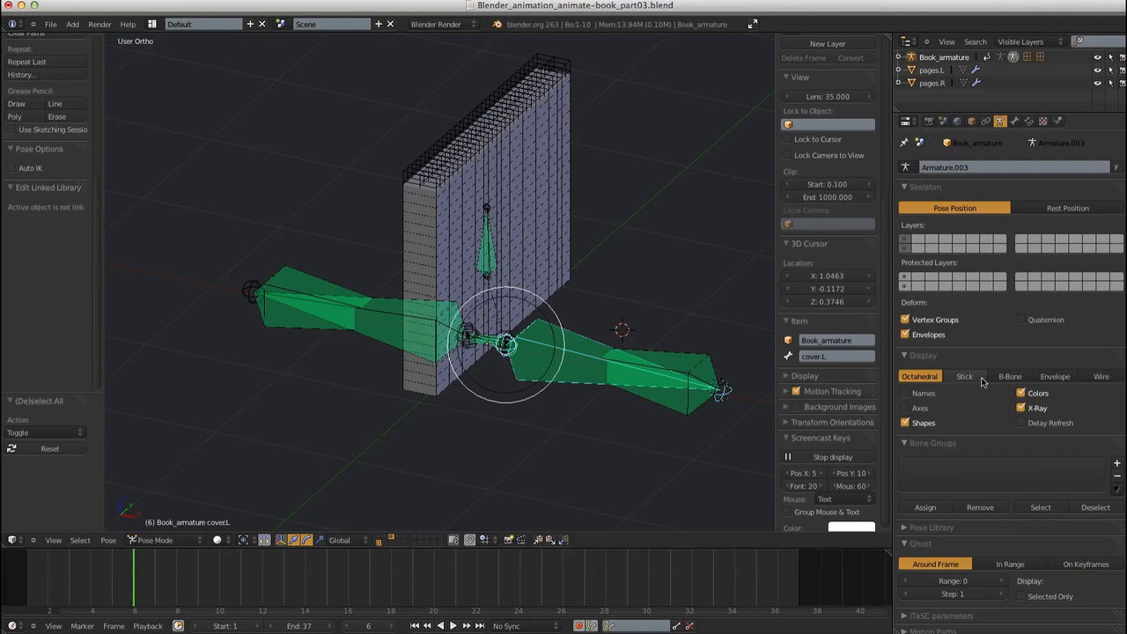
pyautogui.click(1008, 377)
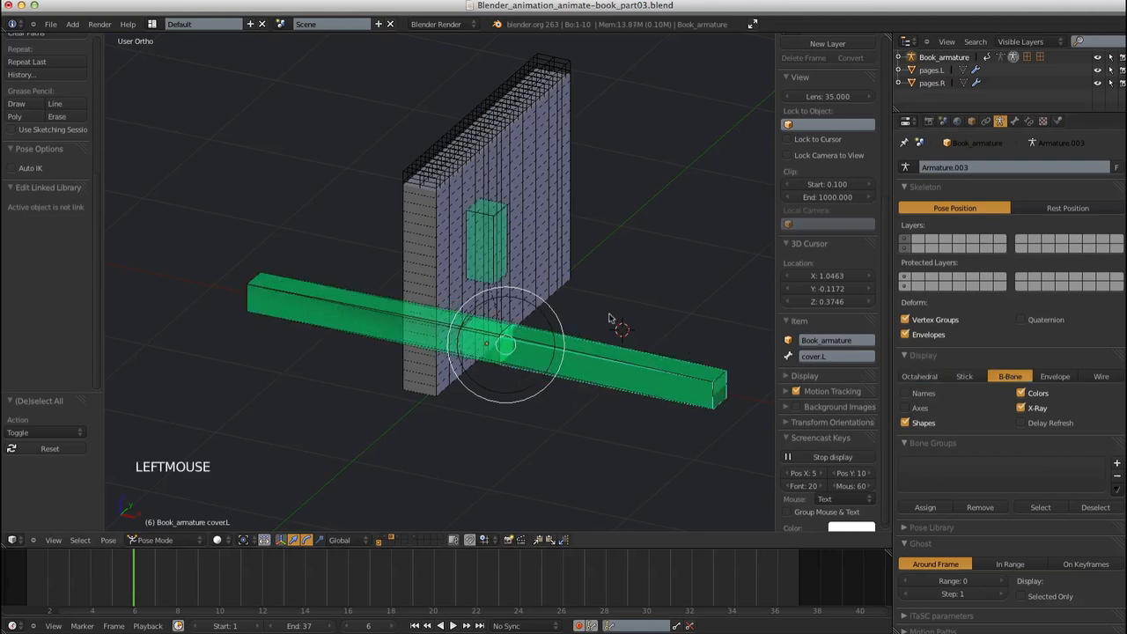
# Enter Edit Mode on Book_armature, reset the 3D cursor to the origin and add a new bone there
pyautogui.press('KP_1')
pyautogui.keyDown('shift'); pyautogui.moveTo(569, 375); pyautogui.dragTo(573, 418, button='middle'); pyautogui.keyUp('shift')
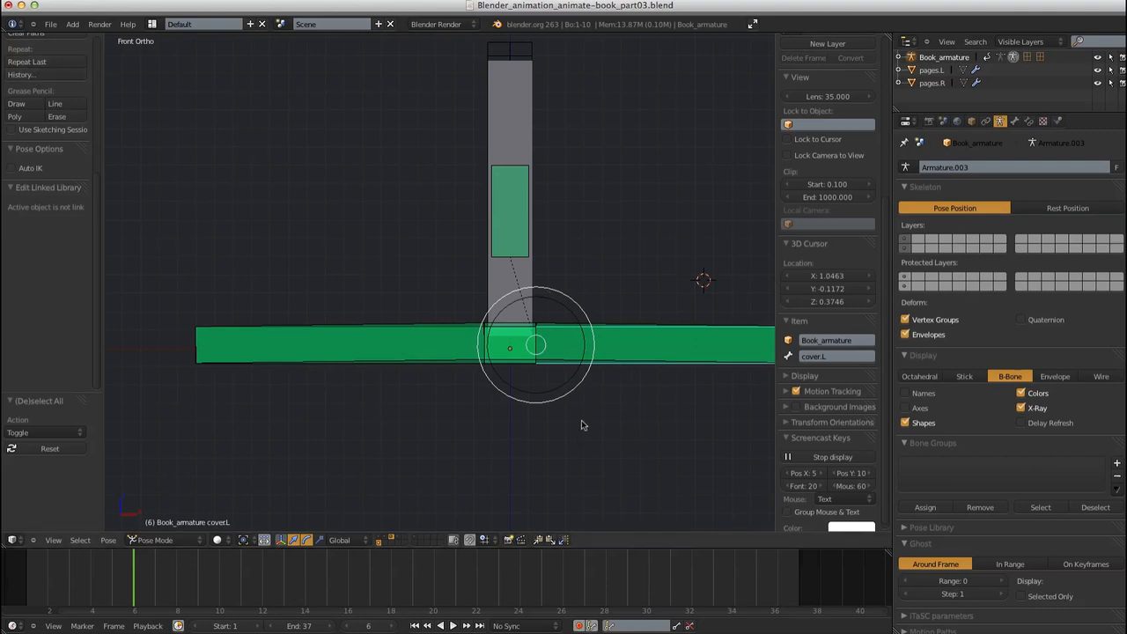
pyautogui.keyDown('shift'); pyautogui.moveTo(568, 413); pyautogui.dragTo(511, 420, button='middle'); pyautogui.keyUp('shift')
pyautogui.press('Tab')
pyautogui.press('a')
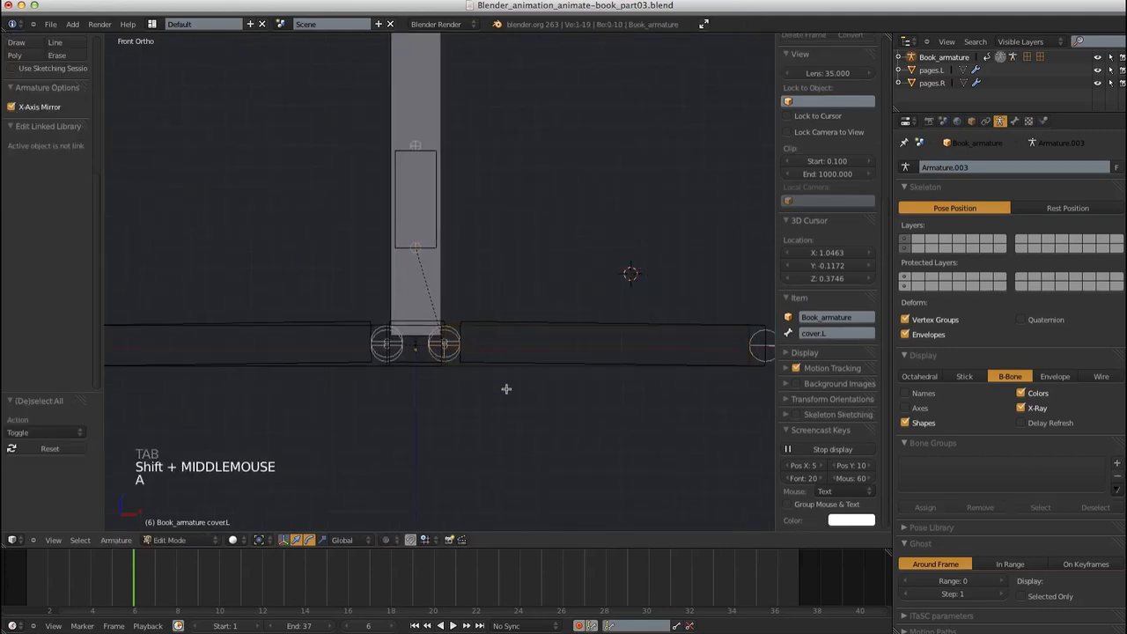
pyautogui.hotkey('shift', 'c')
pyautogui.keyDown('shift'); pyautogui.moveTo(503, 382); pyautogui.dragTo(518, 413, button='middle'); pyautogui.keyUp('shift')
pyautogui.hotkey('shift', 'a')
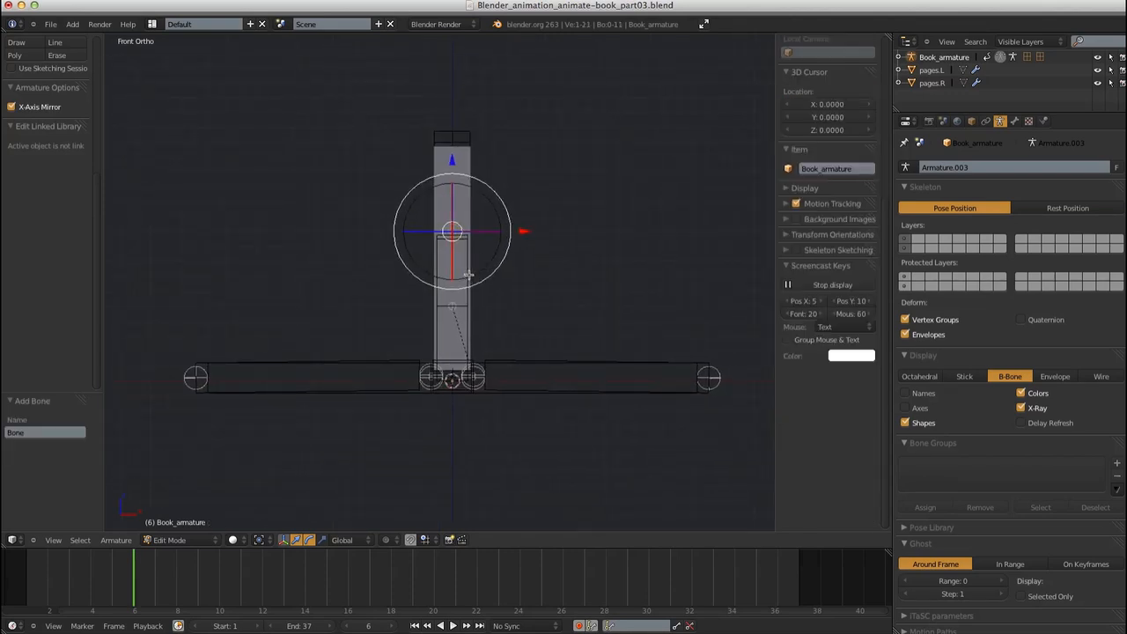
# Move the new bone to the second armature layer and display only that layer
pyautogui.rightClick(466, 264)
pyautogui.rightClick(467, 265)
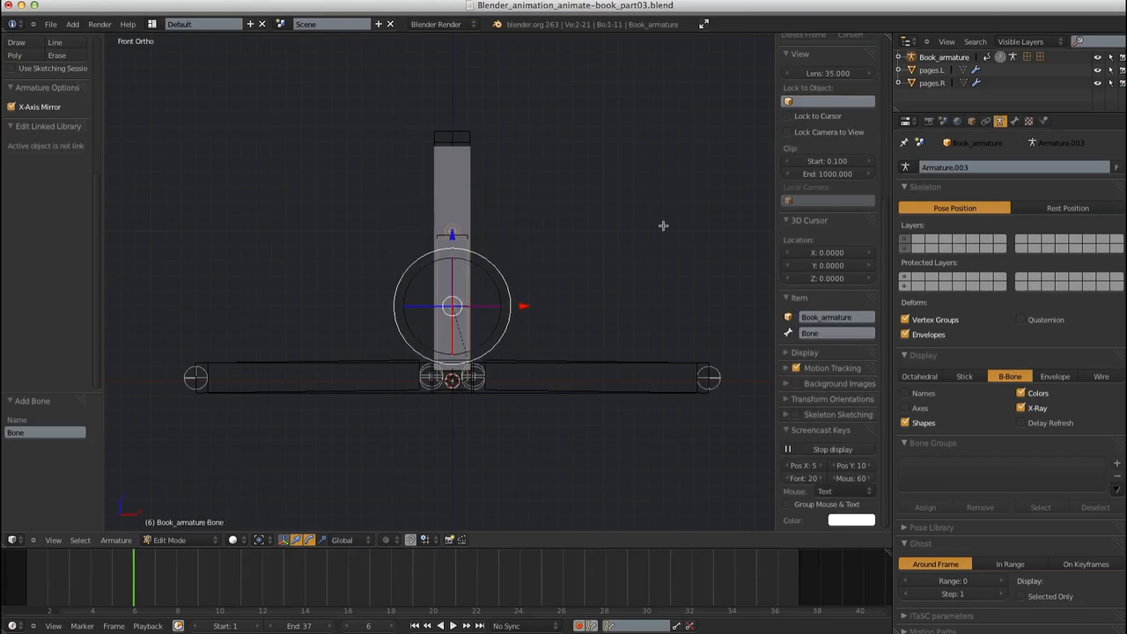
pyautogui.press('m')
pyautogui.click(693, 280)
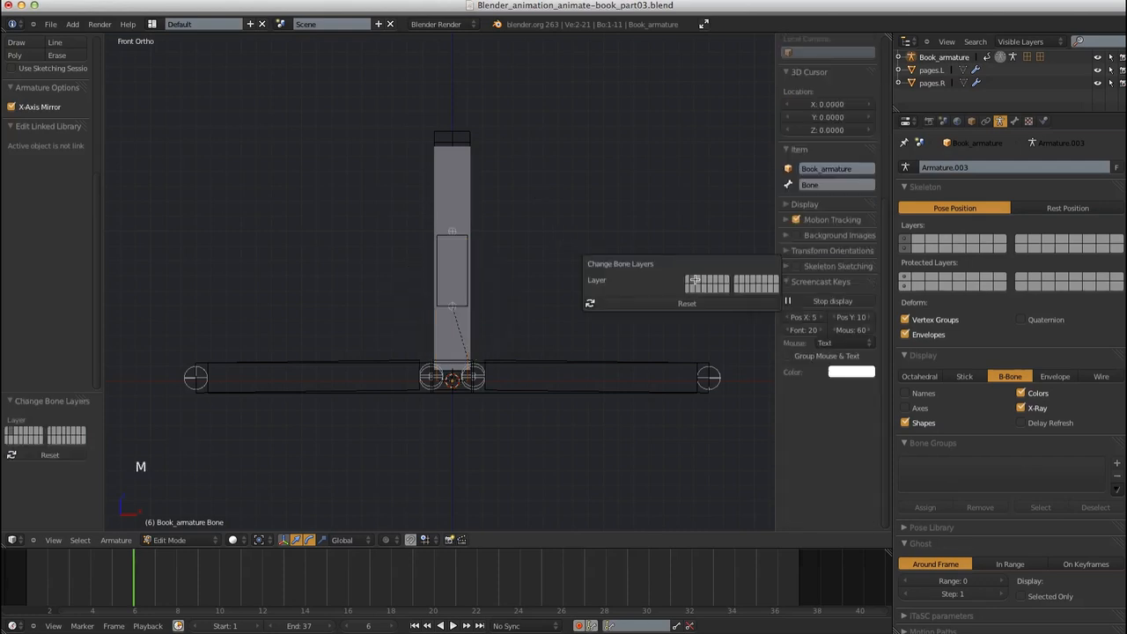
pyautogui.click(917, 239)
# Rename the new bone thickness
pyautogui.keyDown('shift'); pyautogui.moveTo(502, 372); pyautogui.dragTo(553, 355, button='middle'); pyautogui.keyUp('shift')
pyautogui.click(840, 329)
pyautogui.write('thickness')
pyautogui.press('Return')
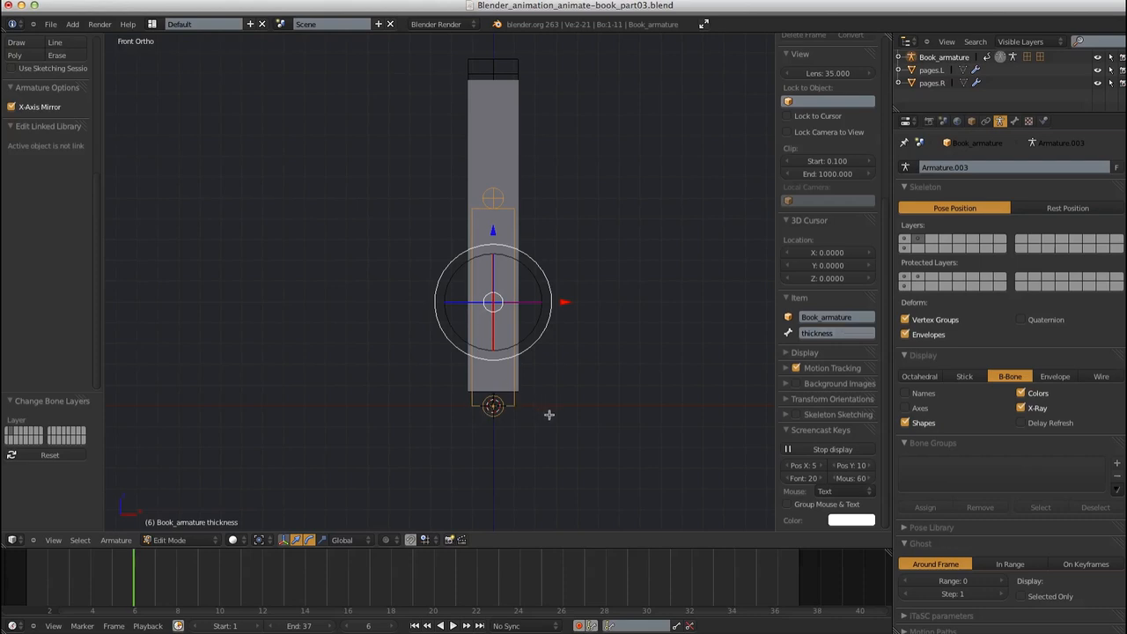
# Set the thickness bone's head Z to -0.1 and its tail Z to 0.04
pyautogui.click(885, 57)
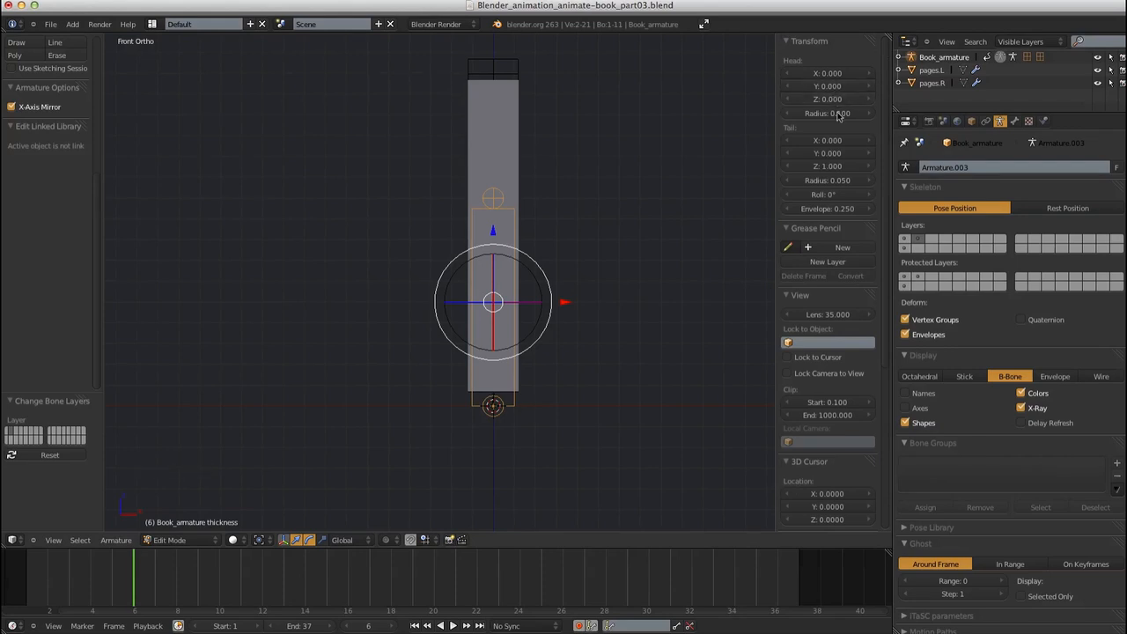
pyautogui.click(827, 166)
pyautogui.write('.1')
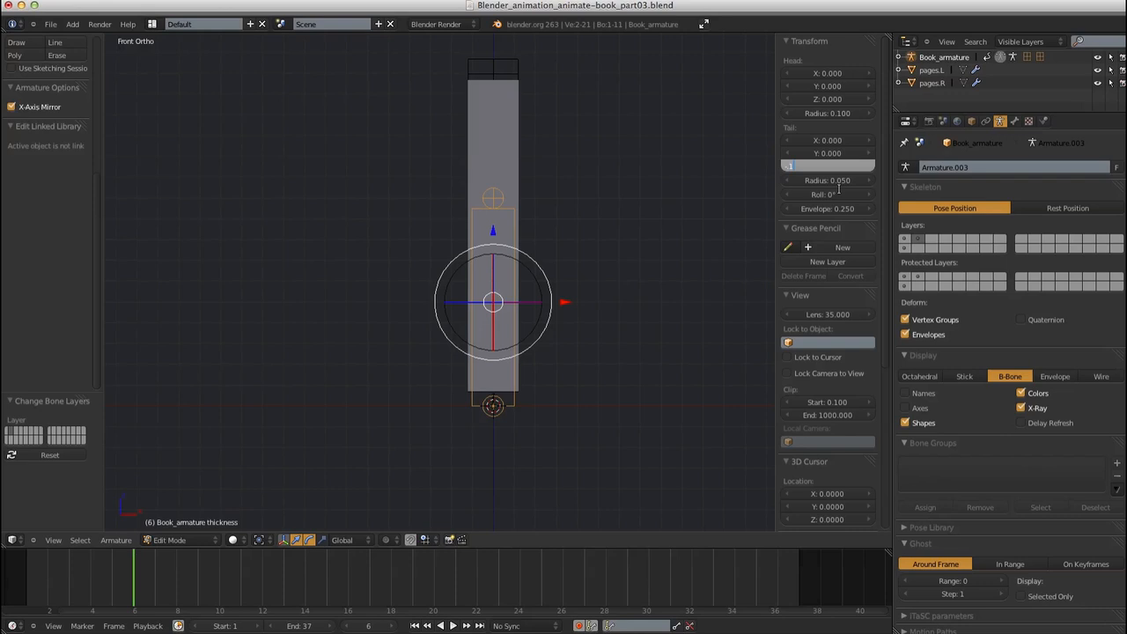
pyautogui.click(831, 99)
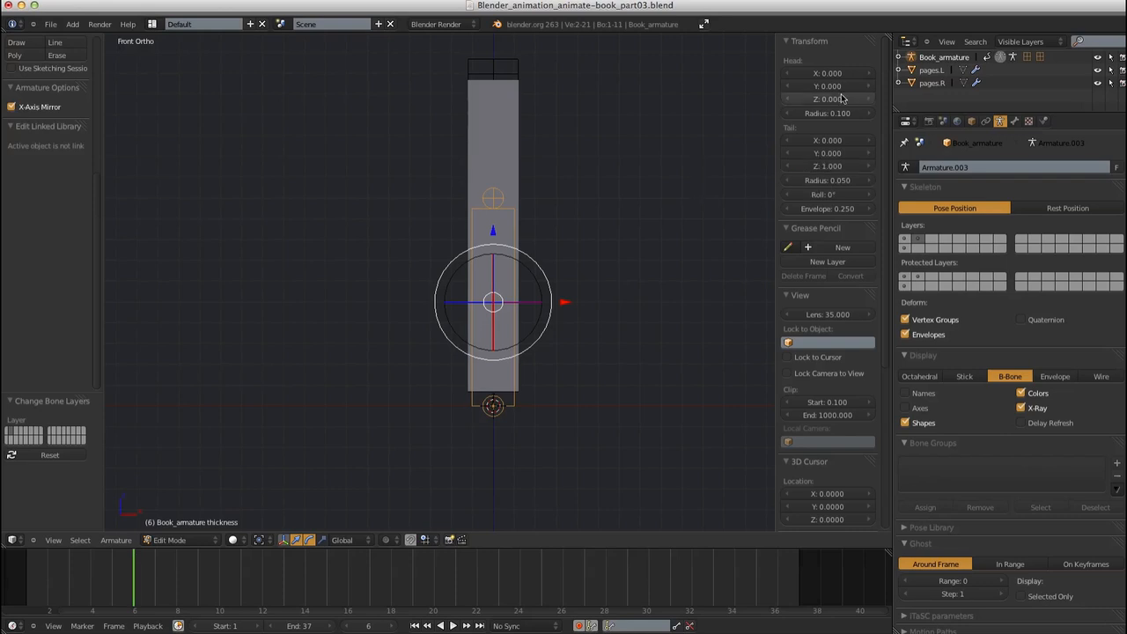
pyautogui.write('-.1')
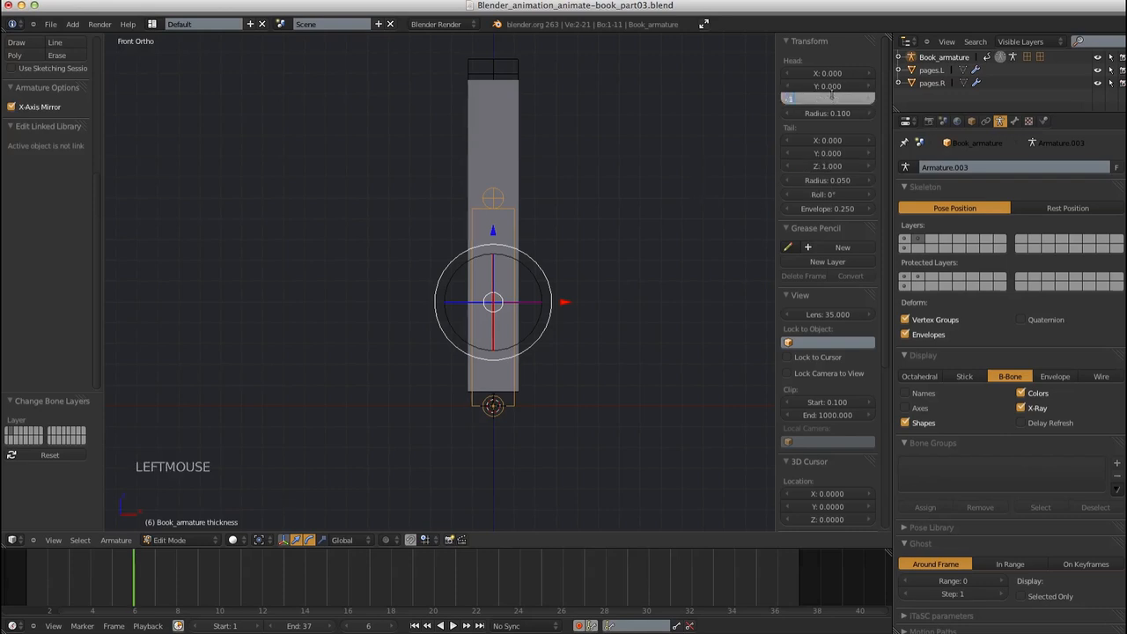
pyautogui.press('Return')
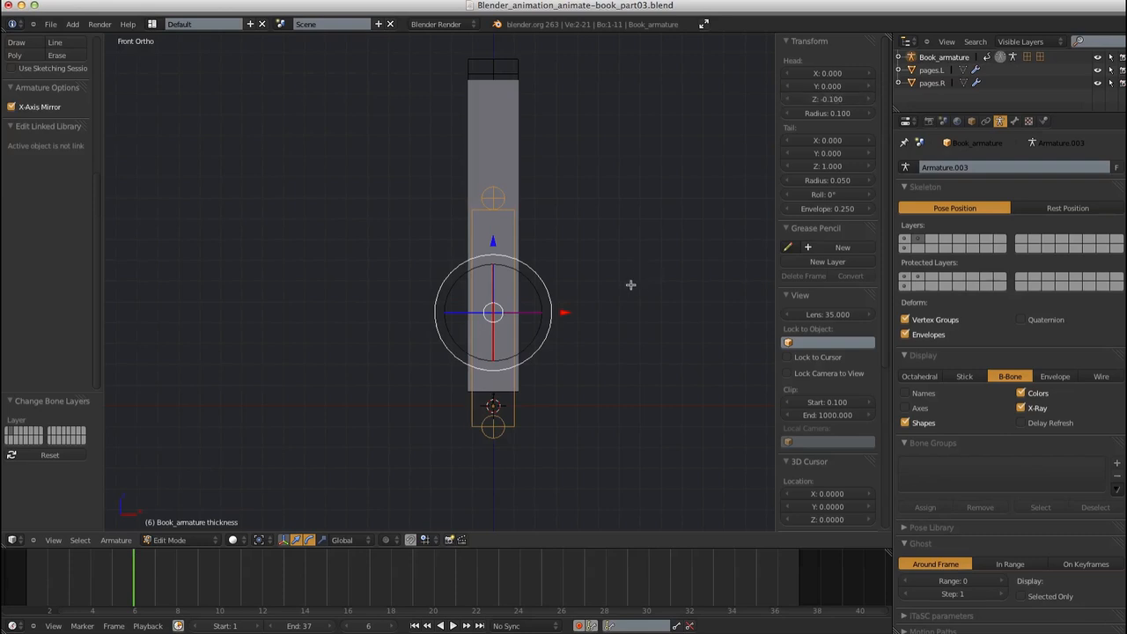
pyautogui.click(836, 164)
pyautogui.press('BackSpace')
pyautogui.write('.04')
pyautogui.press('Return')
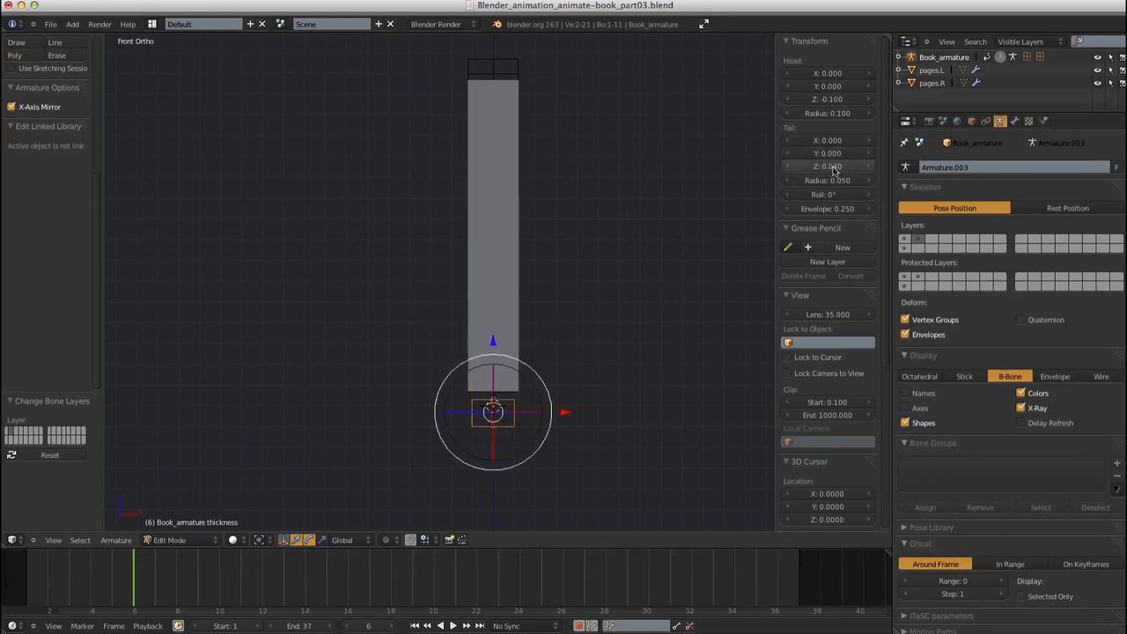
# Scale down the thickness bone's B-Bone display size to about 0.257
pyautogui.keyDown('shift'); pyautogui.moveTo(558, 346); pyautogui.dragTo(566, 313, button='middle'); pyautogui.keyUp('shift')
pyautogui.keyDown('ctrl'); pyautogui.moveTo(572, 378); pyautogui.dragTo(599, 398, button='middle'); pyautogui.keyUp('ctrl')
pyautogui.keyDown('shift'); pyautogui.moveTo(535, 422); pyautogui.dragTo(539, 344, button='middle'); pyautogui.keyUp('shift')
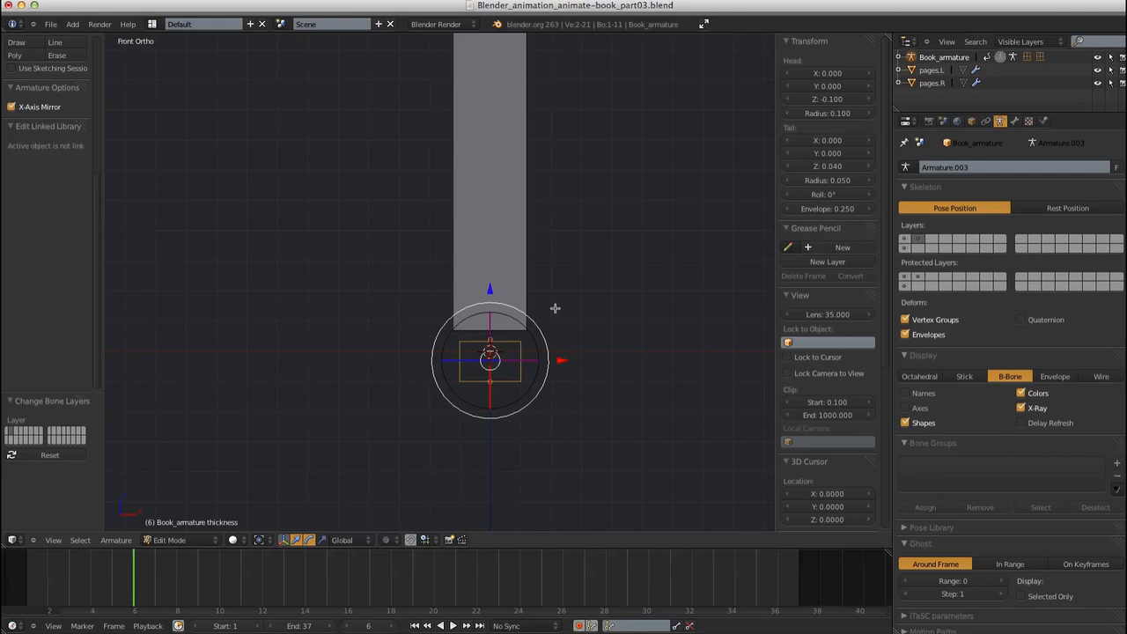
pyautogui.hotkey('ctrl', 'alt', 's')
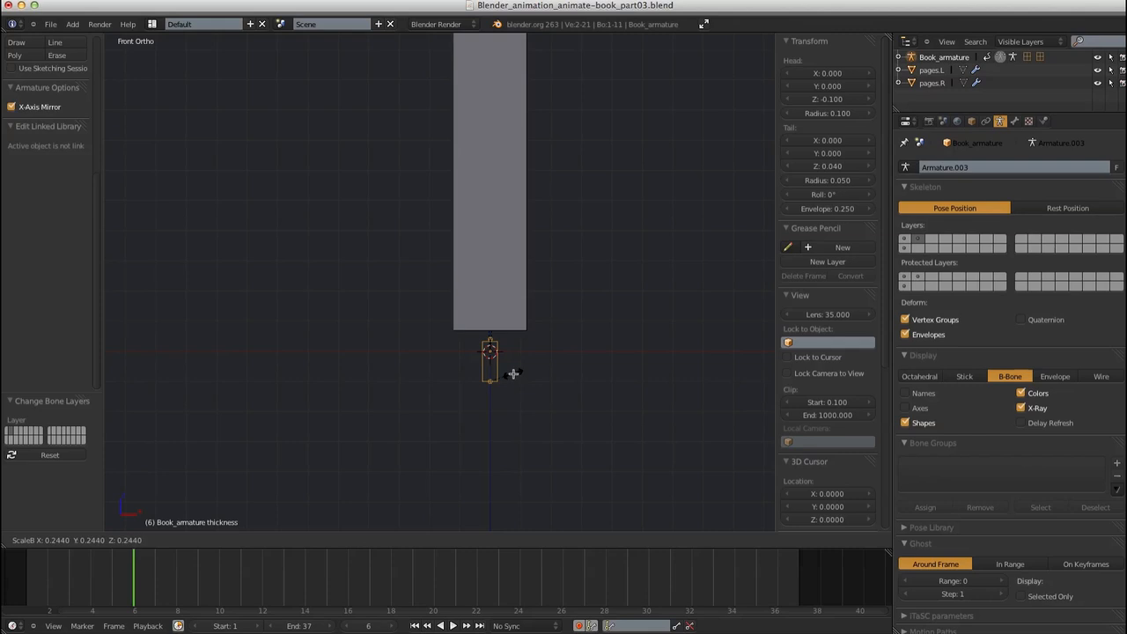
pyautogui.click(513, 372)
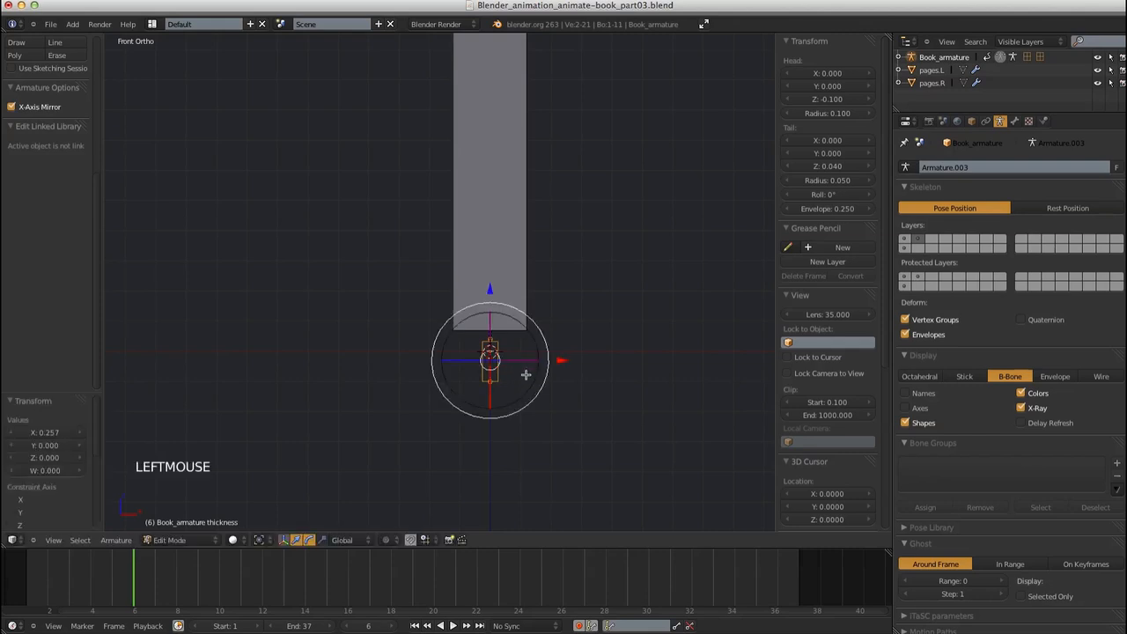
# Duplicate the thickness bone in place and rename the copy base.L
pyautogui.moveTo(536, 381)
pyautogui.keyDown('shift'); pyautogui.mouseDown(button='middle')
pyautogui.moveTo(534, 355)
pyautogui.moveTo(549, 389)
pyautogui.mouseUp(button='middle'); pyautogui.keyUp('shift')
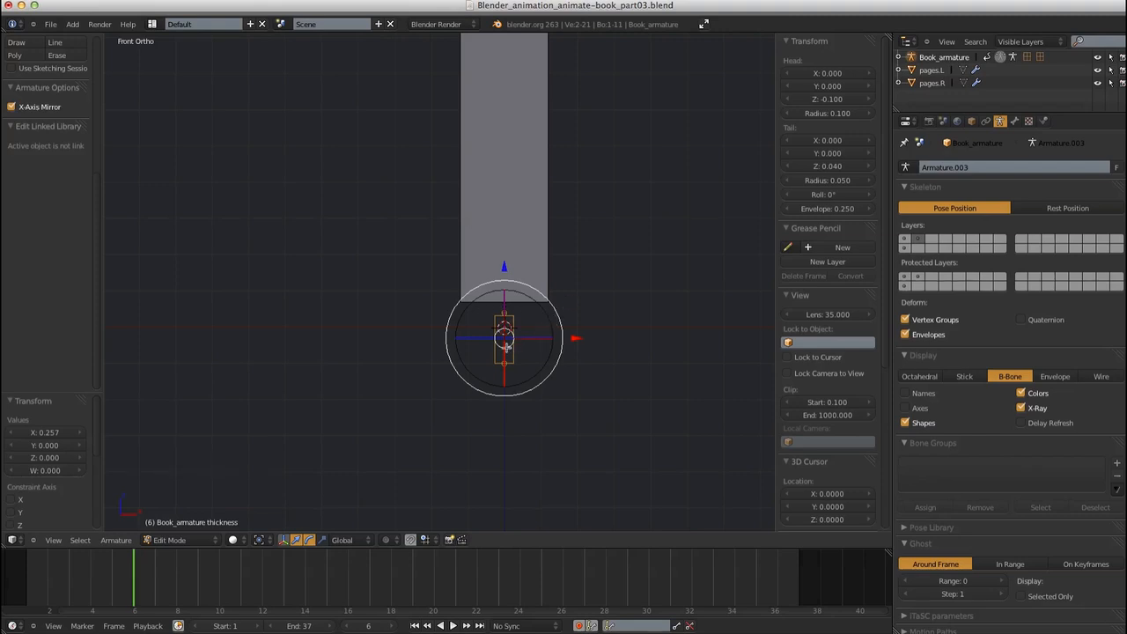
pyautogui.hotkey('shift', 'd')
pyautogui.rightClick(561, 308)
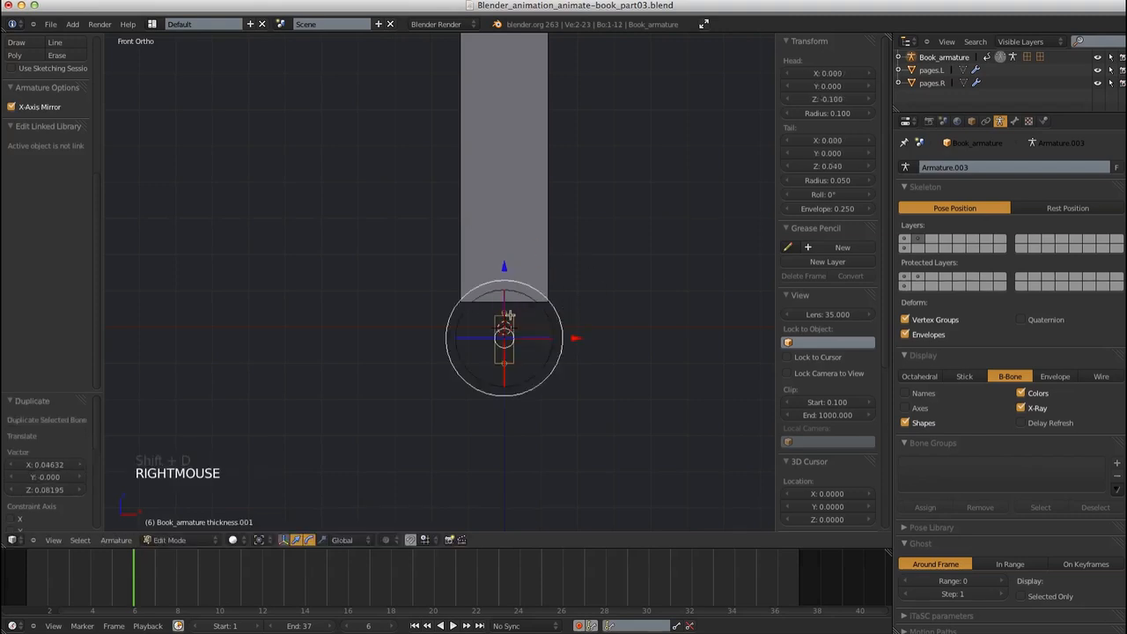
pyautogui.moveTo(887, 371); pyautogui.dragTo(878, 405)
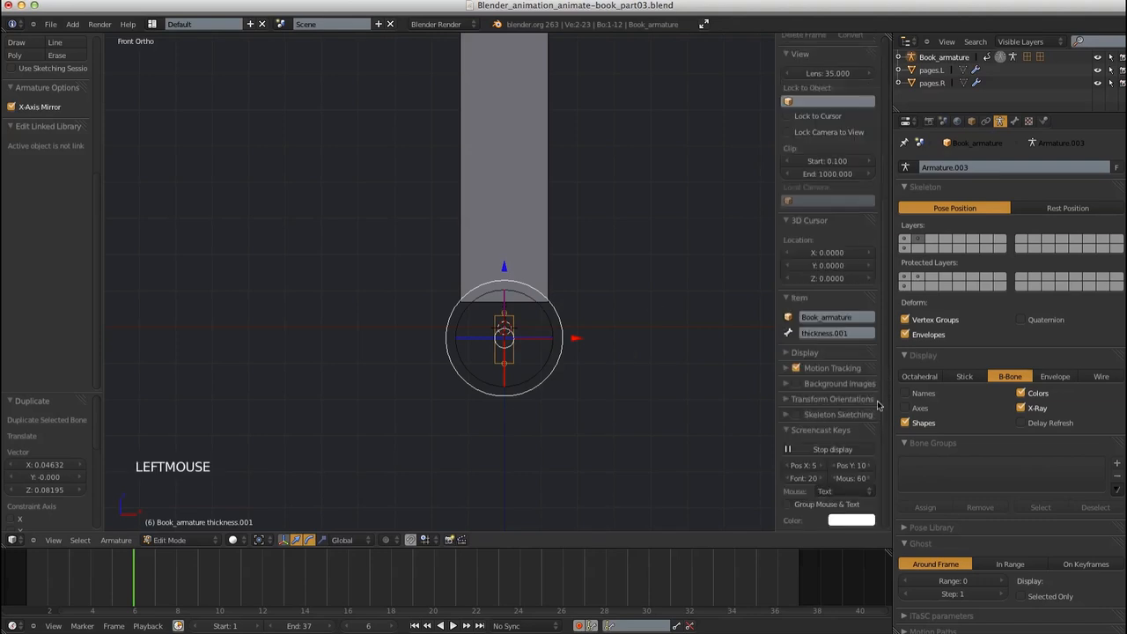
pyautogui.doubleClick(831, 338)
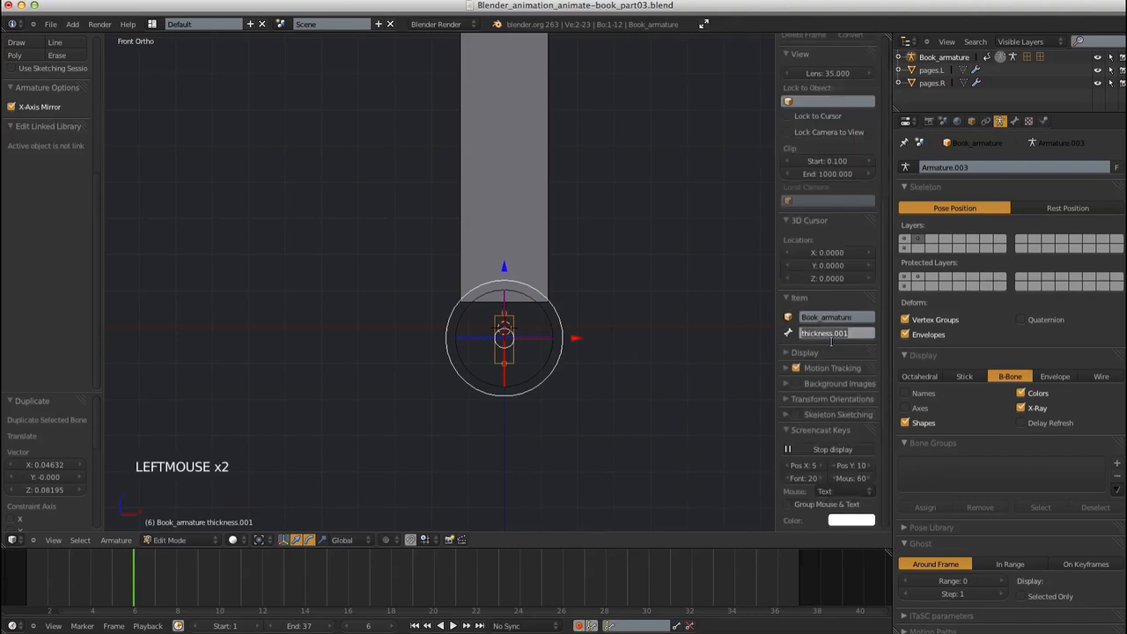
pyautogui.write('base')
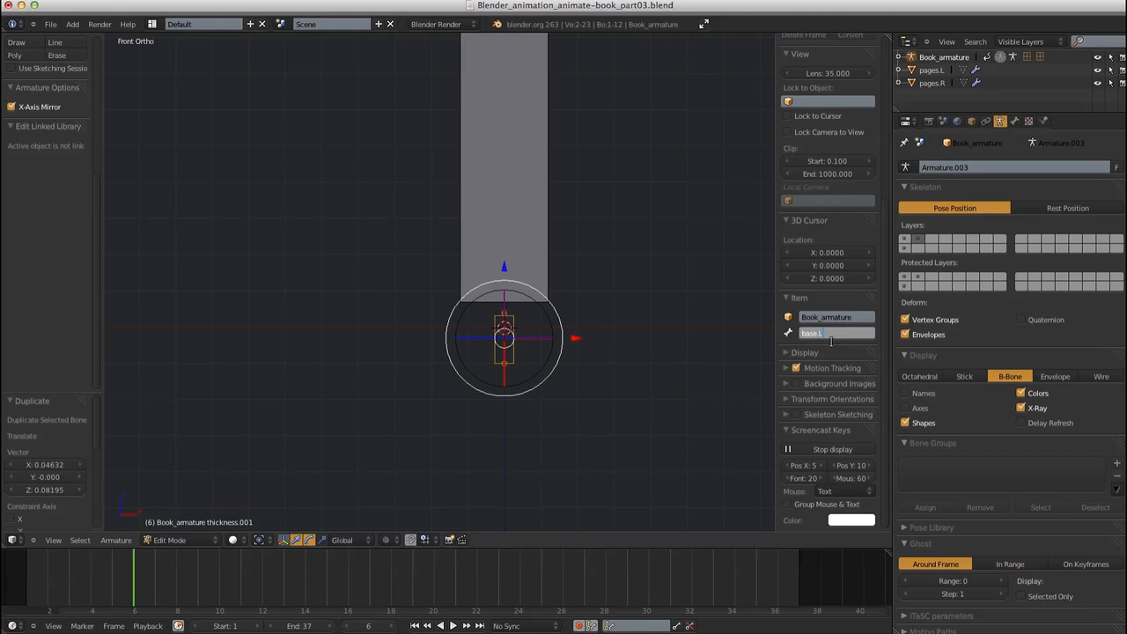
pyautogui.write('.L')
pyautogui.press('Return')
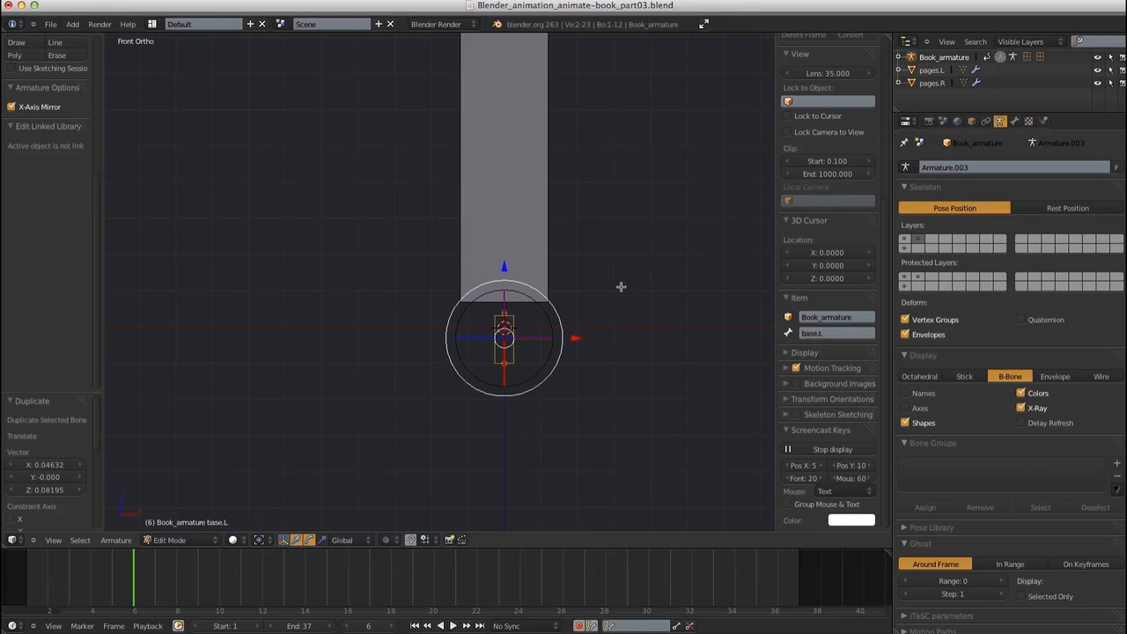
# Move the base.L bone 0.12 along the global X axis to the page block's outer edge
pyautogui.press('g')
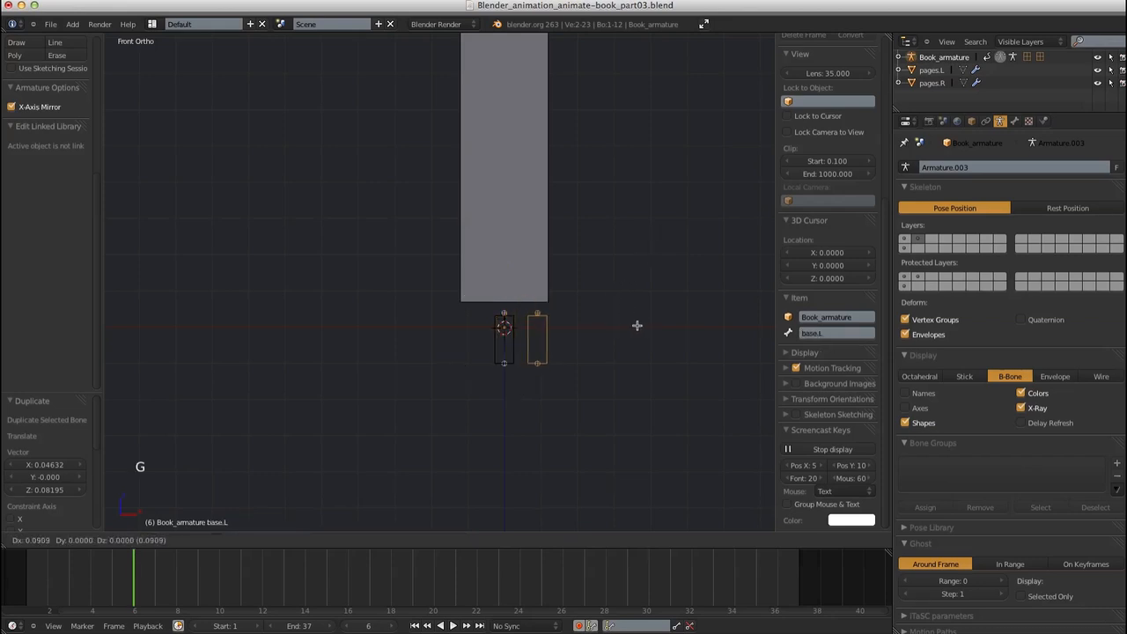
pyautogui.press('x')
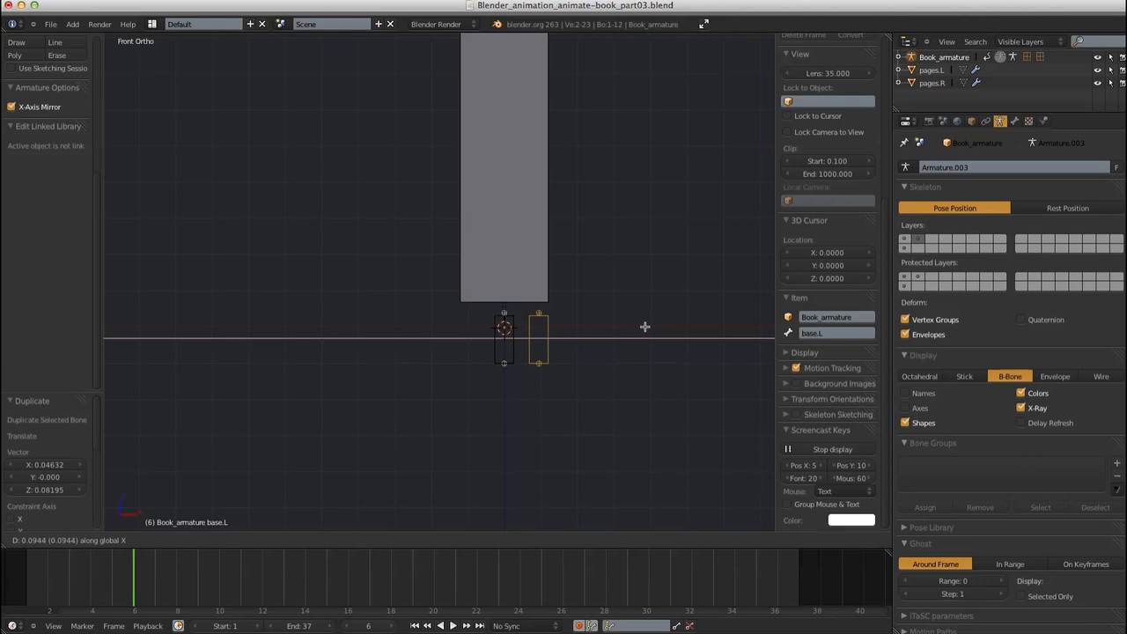
pyautogui.click(644, 334)
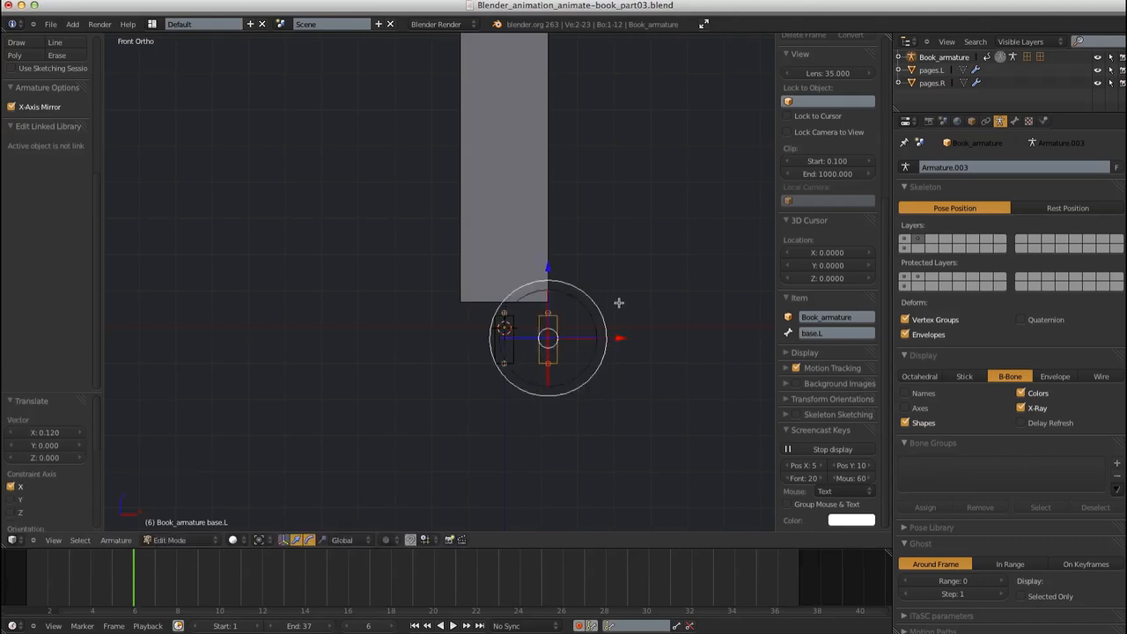
# Duplicate the base.L bone and move the copy -0.24 along the global X axis
pyautogui.hotkey('shift', 'd')
pyautogui.rightClick(604, 265)
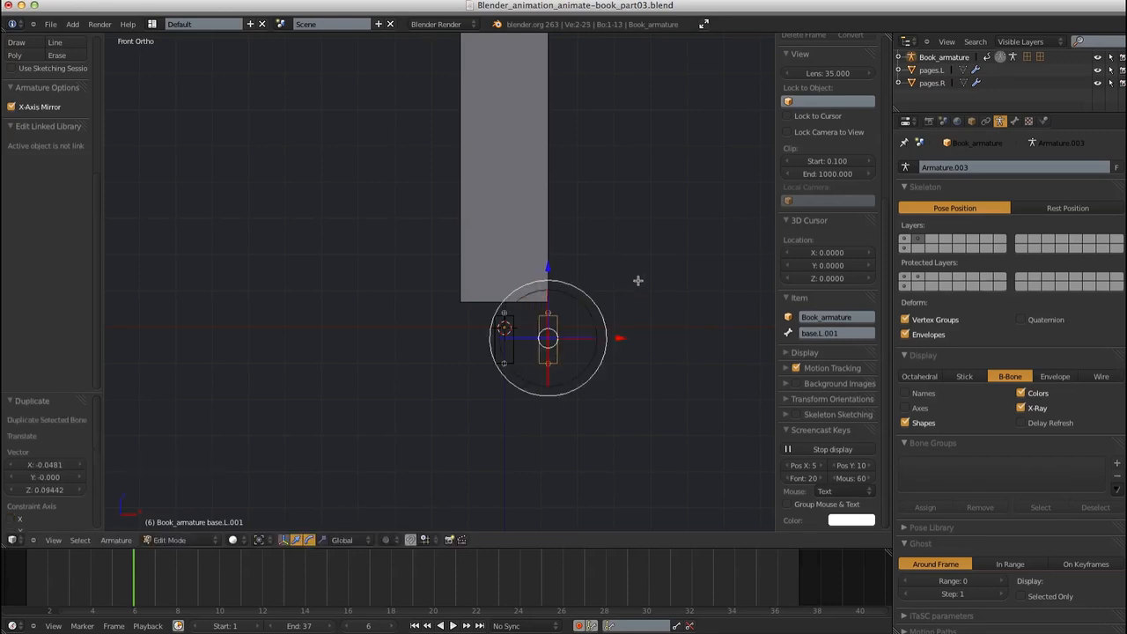
pyautogui.press('g')
pyautogui.write('x')
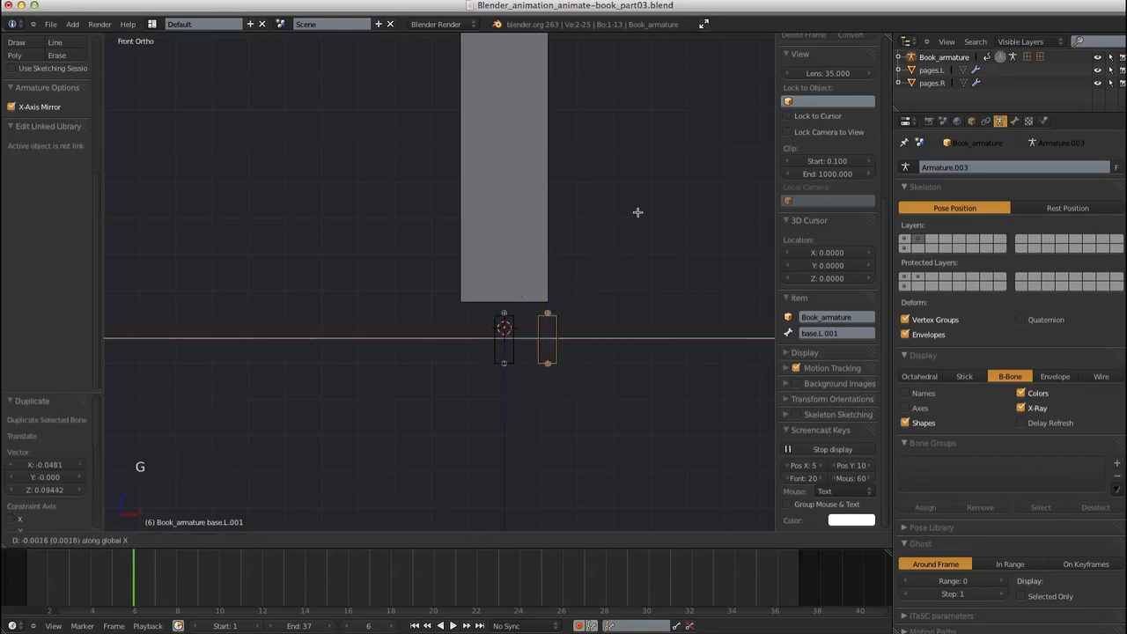
pyautogui.write('-0.24')
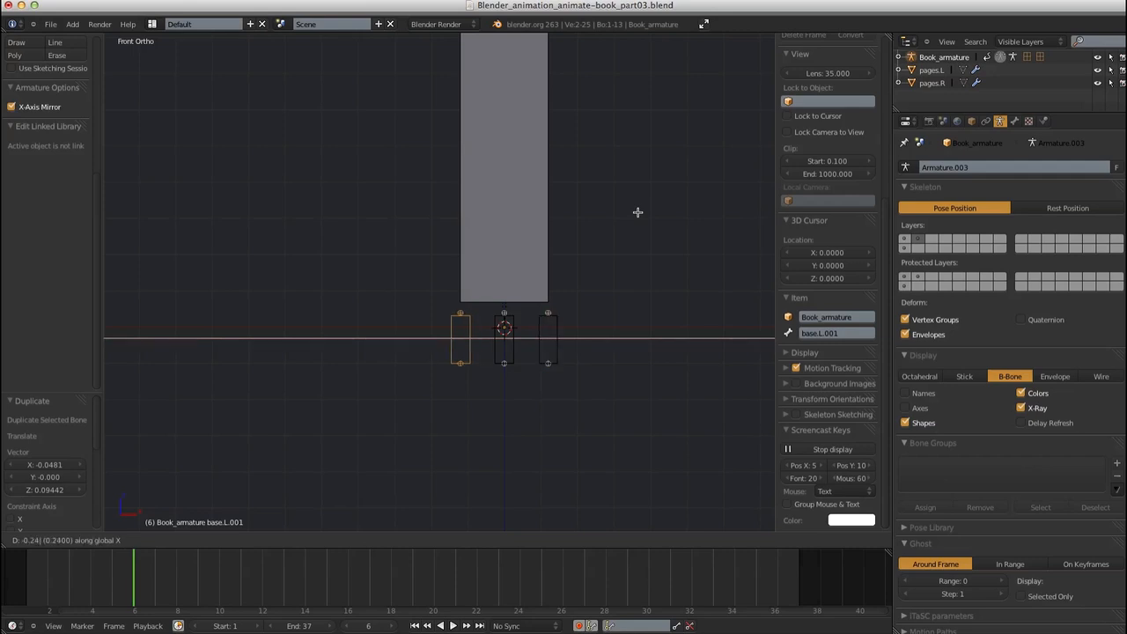
pyautogui.click(637, 212)
pyautogui.click(290, 264)
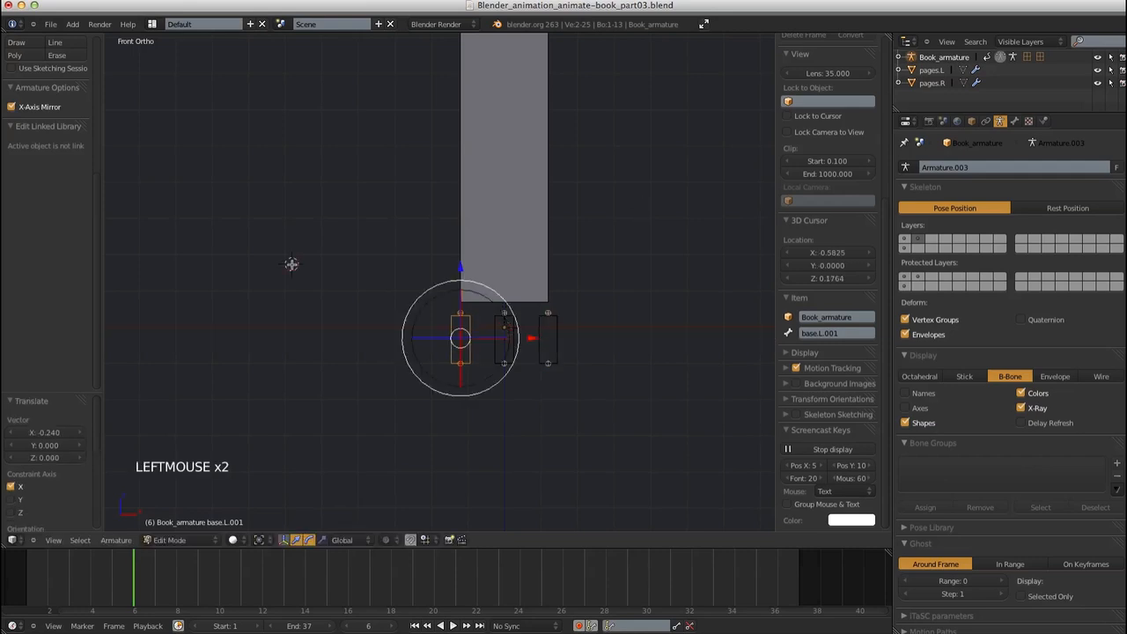
# Rename the duplicated base bone base.R
pyautogui.click(867, 334)
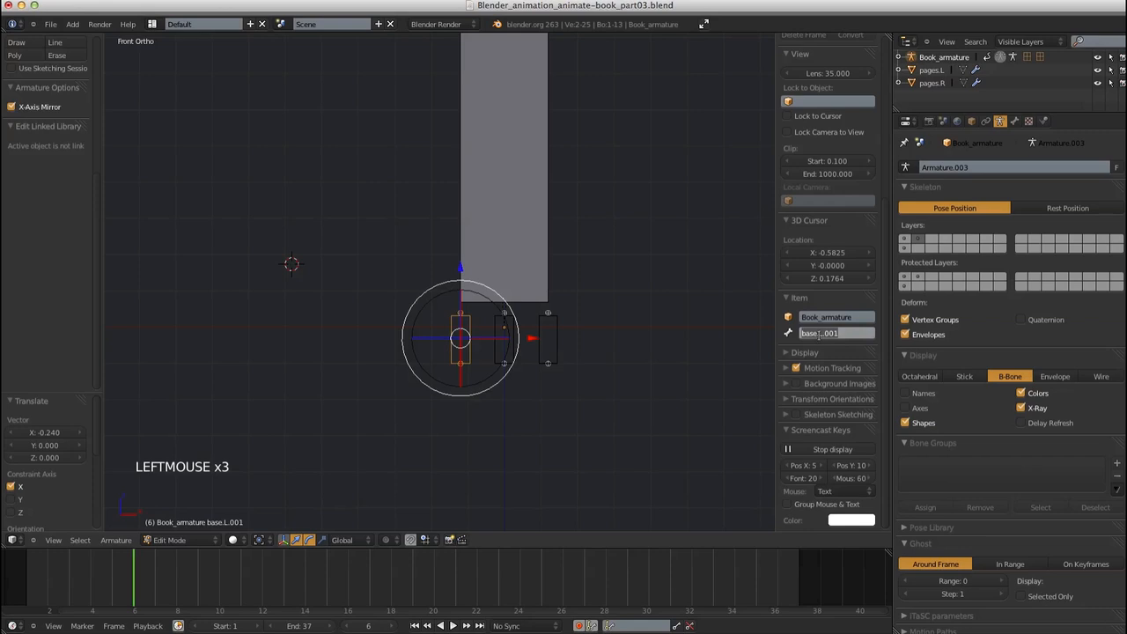
pyautogui.write('base.R')
pyautogui.press('Return')
pyautogui.rightClick(555, 338)
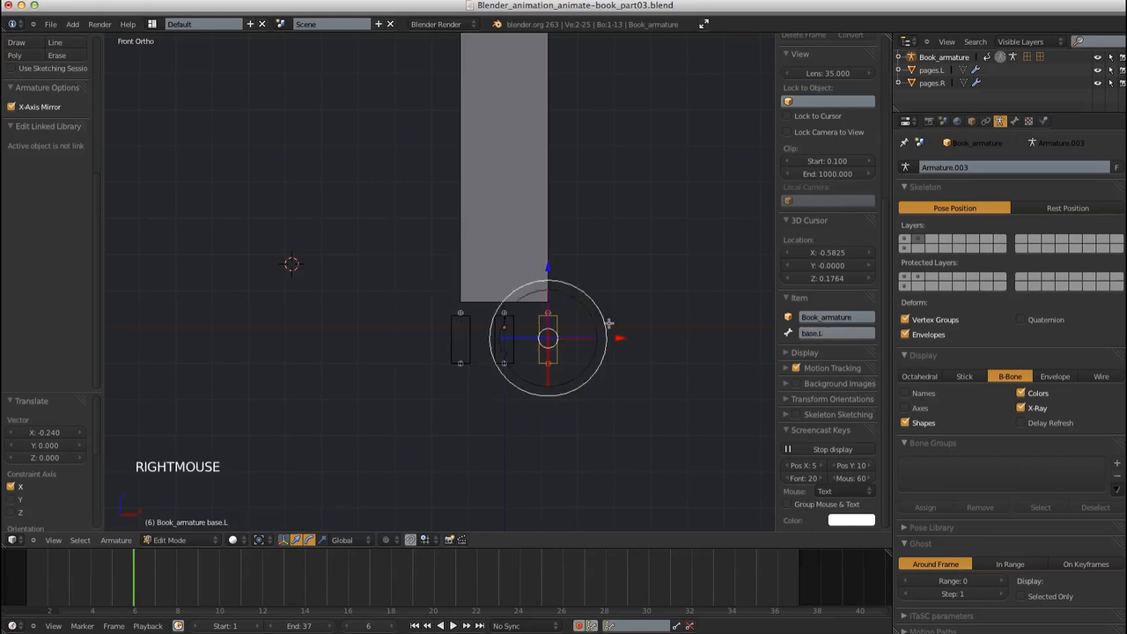
pyautogui.press('g')
pyautogui.press('g')
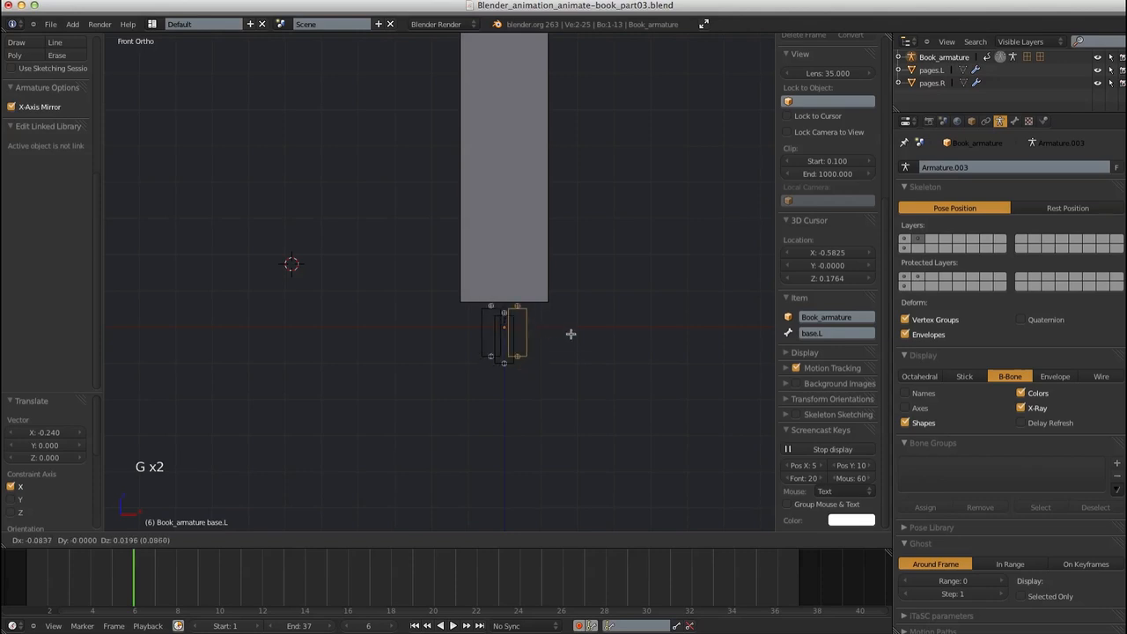
pyautogui.rightClick(570, 334)
# Extrude new bones 1.5 along Z from the upper ends of the base.L, base.R and thickness bones
pyautogui.keyDown('shift'); pyautogui.moveTo(610, 295); pyautogui.dragTo(619, 322, button='middle'); pyautogui.keyUp('shift')
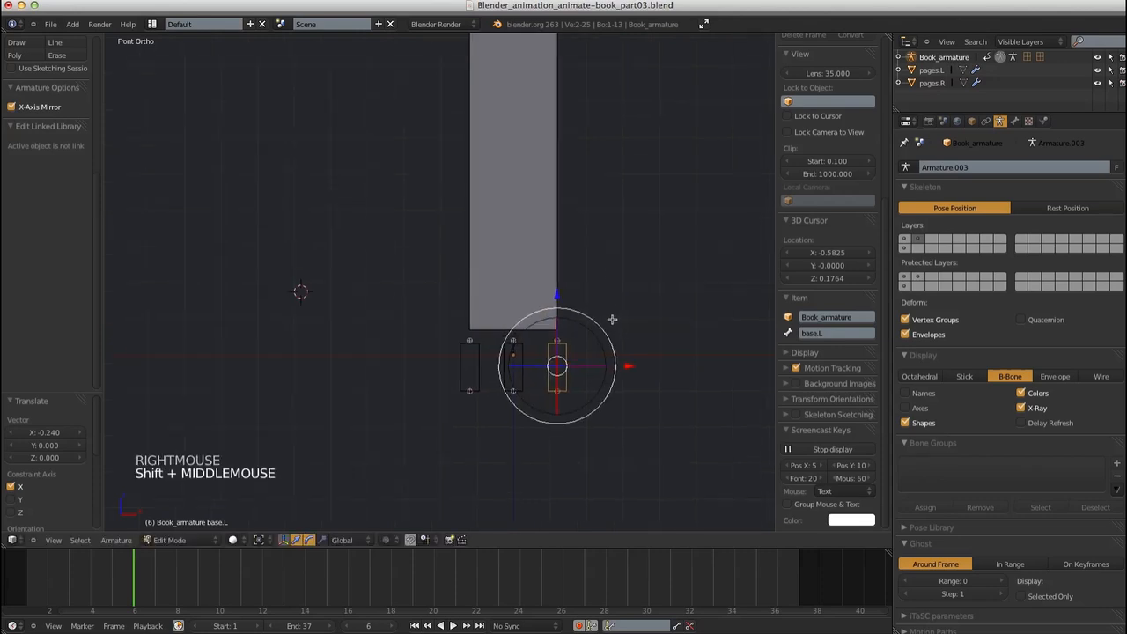
pyautogui.press('a')
pyautogui.press('a')
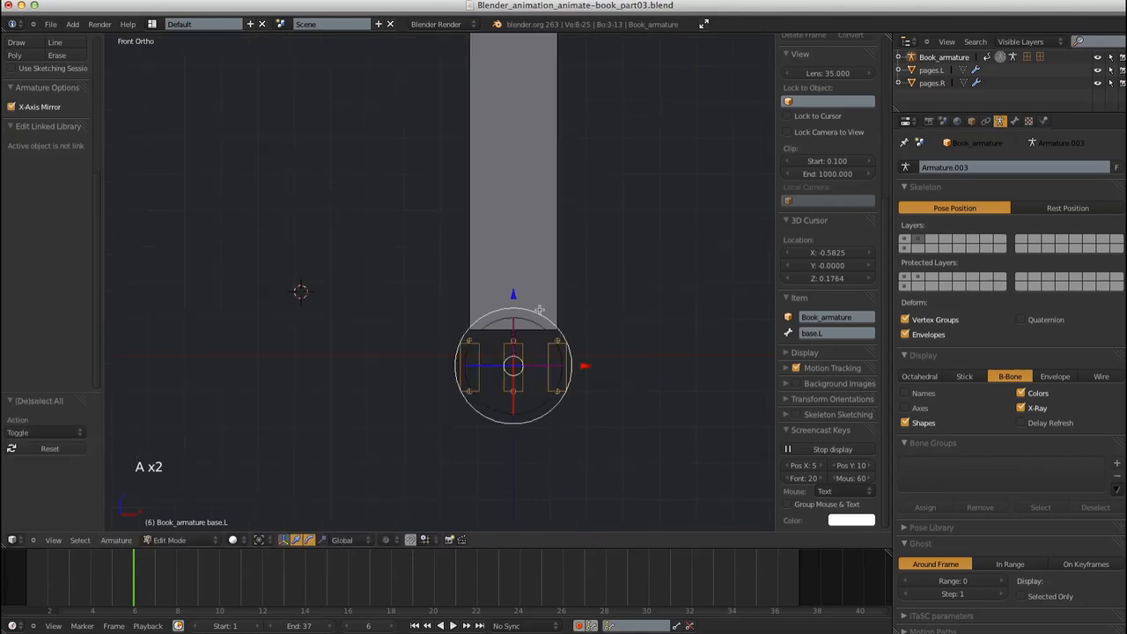
pyautogui.press('a')
pyautogui.press('b')
pyautogui.moveTo(411, 312); pyautogui.dragTo(618, 355)
pyautogui.keyDown('ctrl'); pyautogui.moveTo(674, 393); pyautogui.dragTo(554, 294, button='middle'); pyautogui.keyUp('ctrl')
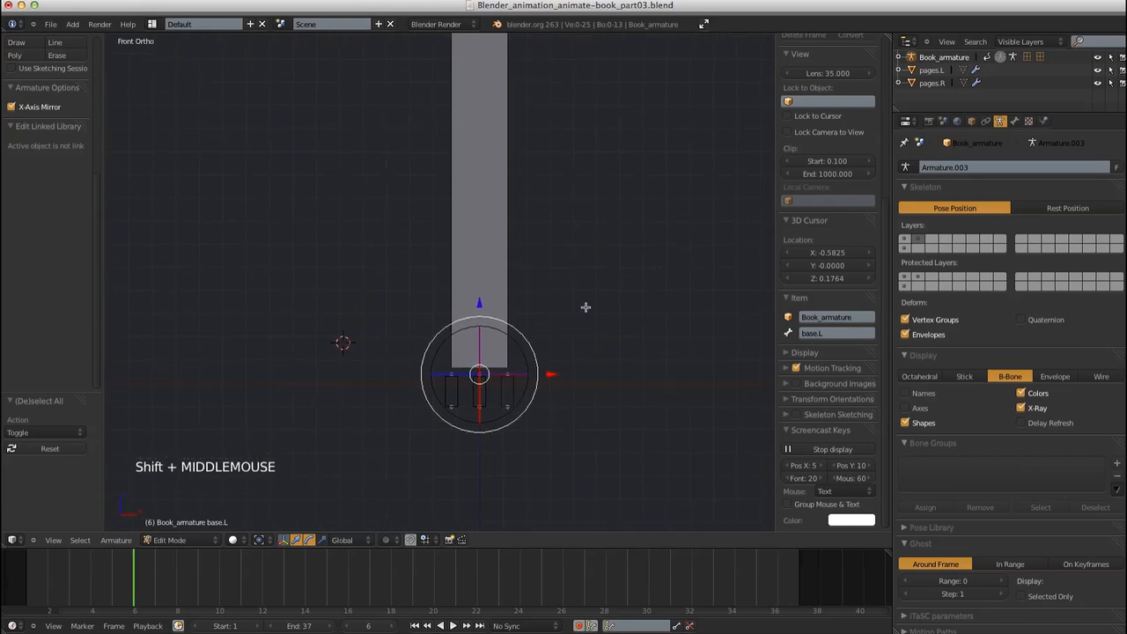
pyautogui.press('e')
pyautogui.press('z')
pyautogui.write('1.5')
pyautogui.click(580, 195)
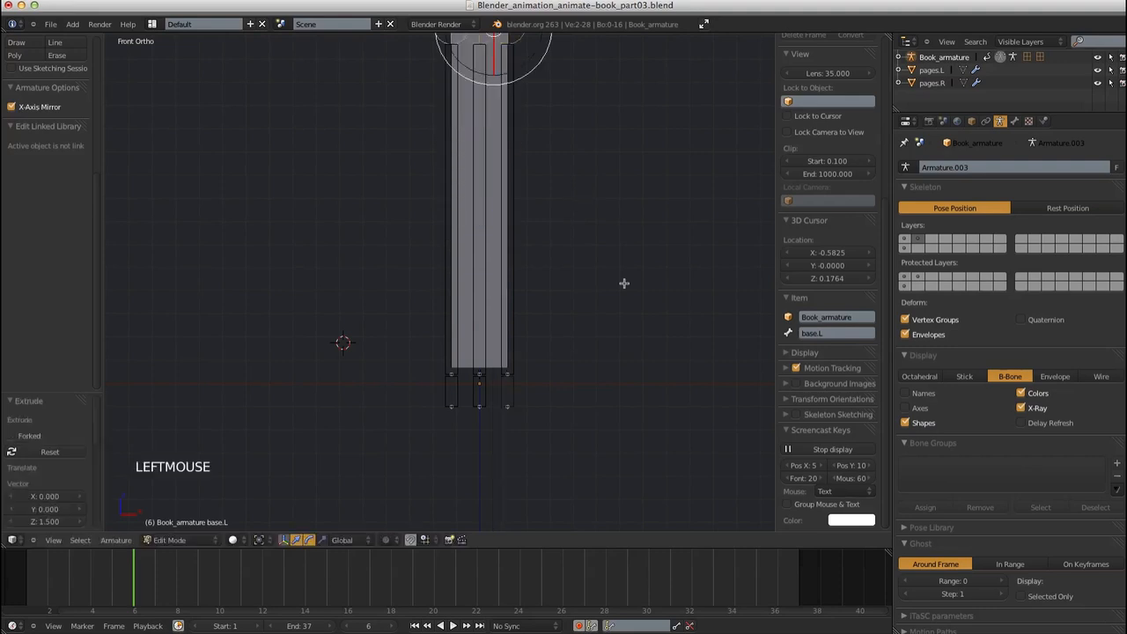
# Rename the long bone extruded from base.L DEF_pages_bot.L
pyautogui.keyDown('shift'); pyautogui.rightClick(619, 297); pyautogui.keyUp('shift')
pyautogui.keyDown('shift'); pyautogui.moveTo(613, 329); pyautogui.dragTo(566, 273, button='middle'); pyautogui.keyUp('shift')
pyautogui.keyDown('ctrl'); pyautogui.moveTo(566, 273); pyautogui.dragTo(616, 360, button='middle'); pyautogui.keyUp('ctrl')
pyautogui.moveTo(577, 312)
pyautogui.keyDown('shift'); pyautogui.mouseDown(button='middle')
pyautogui.moveTo(583, 303)
pyautogui.moveTo(581, 322)
pyautogui.mouseUp(button='middle'); pyautogui.keyUp('shift')
pyautogui.rightClick(517, 310)
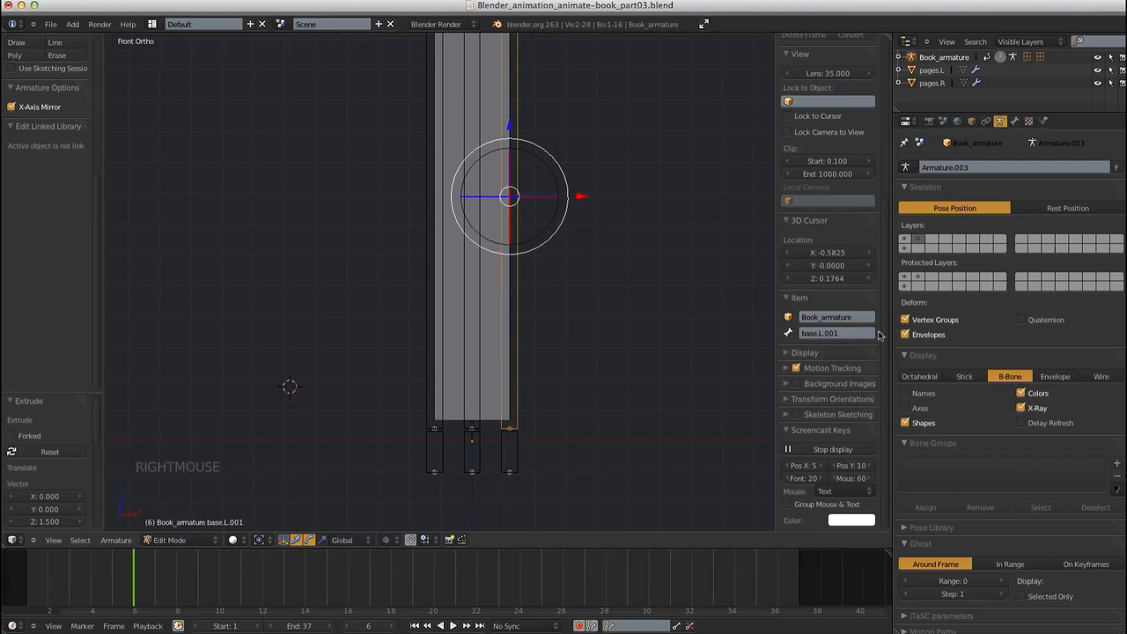
pyautogui.click(836, 333)
pyautogui.write('DEF_pages.bot.L')
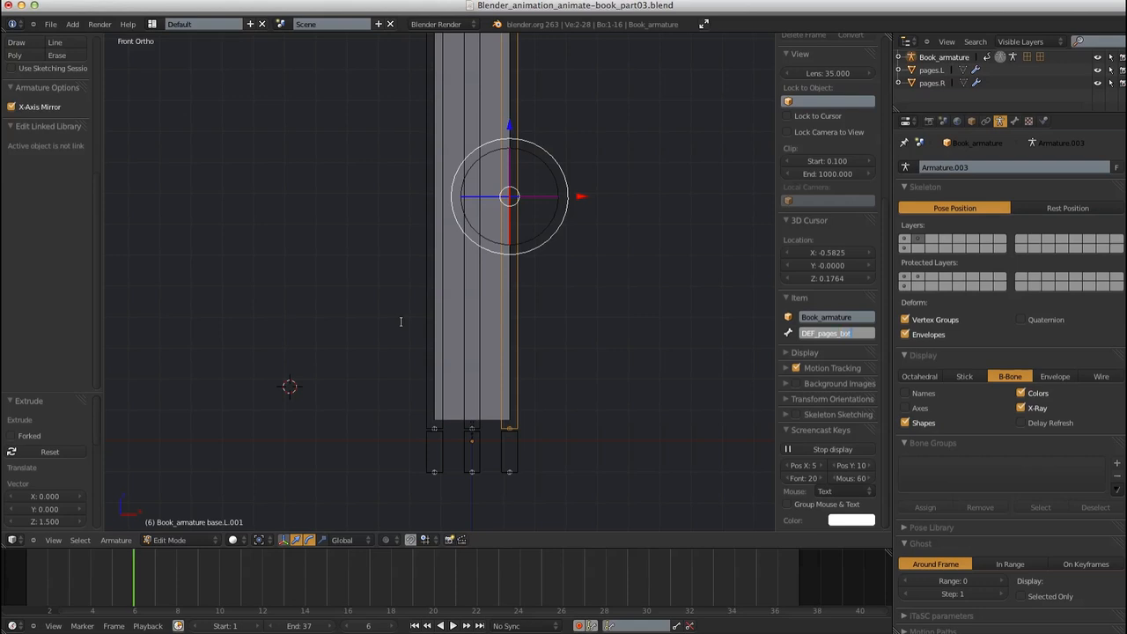
pyautogui.press('Return')
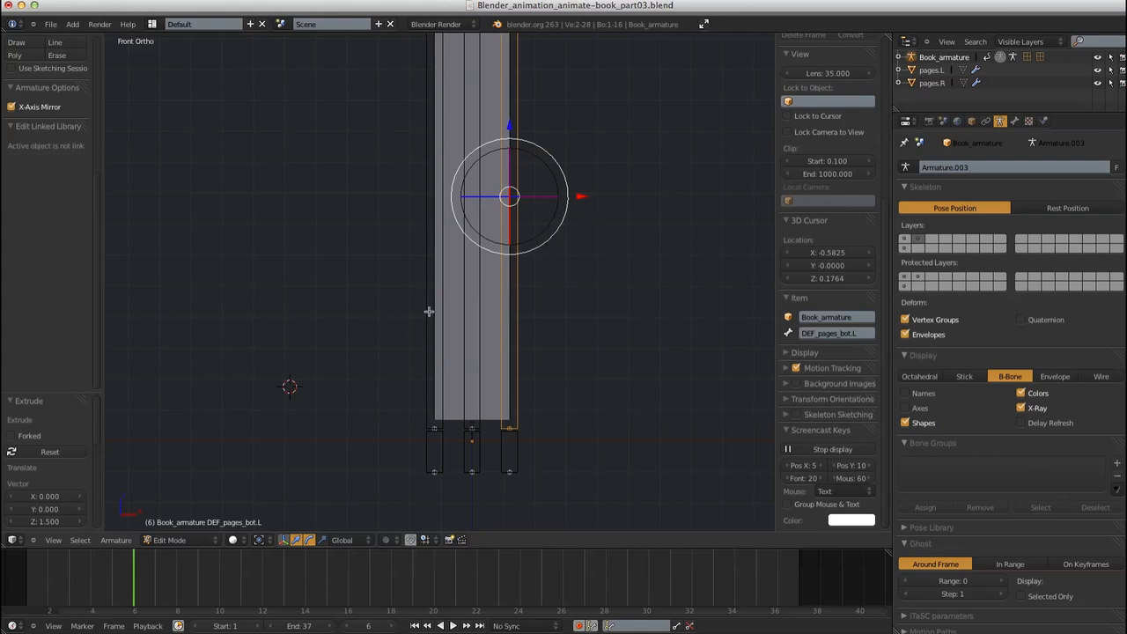
# Rename the long bone extruded from base.R DEF_pages_bot.R
pyautogui.rightClick(429, 311)
pyautogui.click(832, 333)
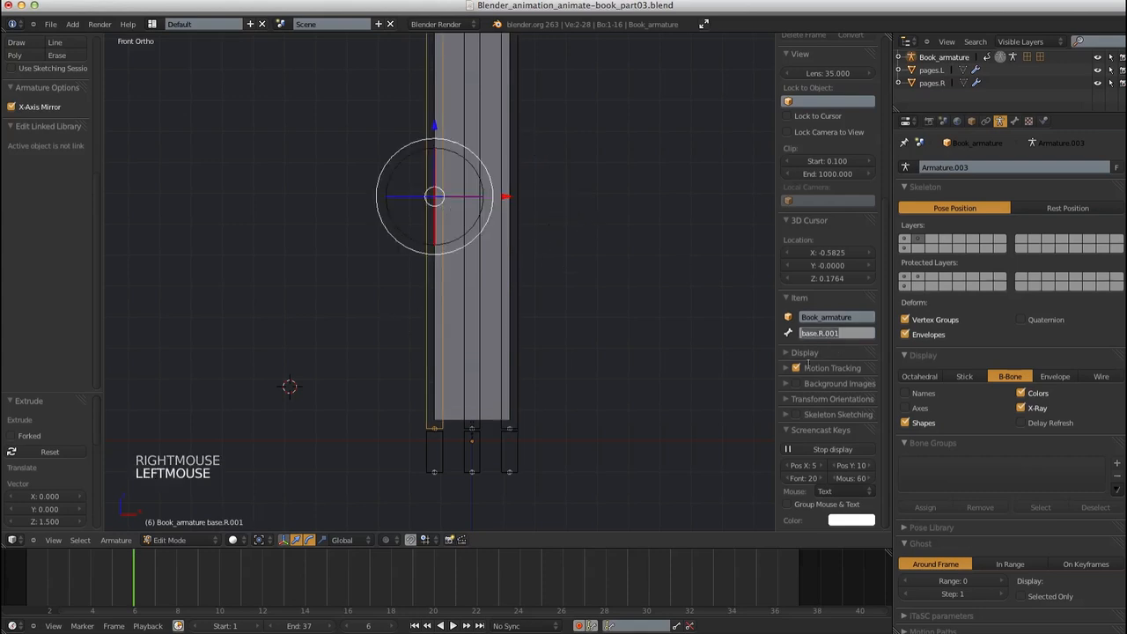
pyautogui.write('DEF_pages_bo')
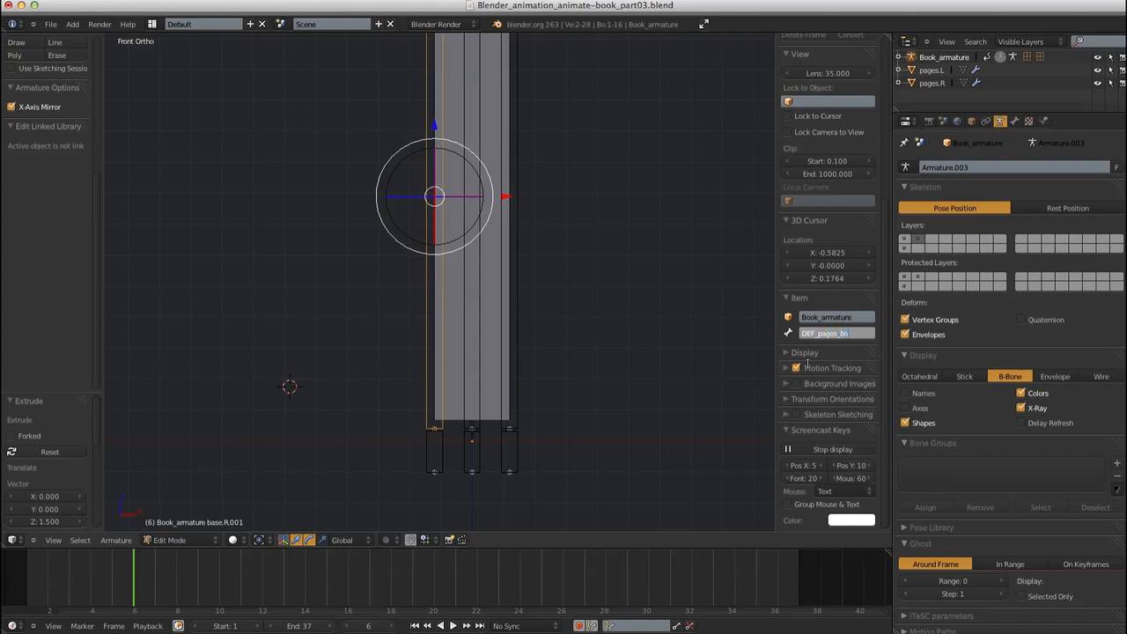
pyautogui.write('.R')
pyautogui.press('Return')
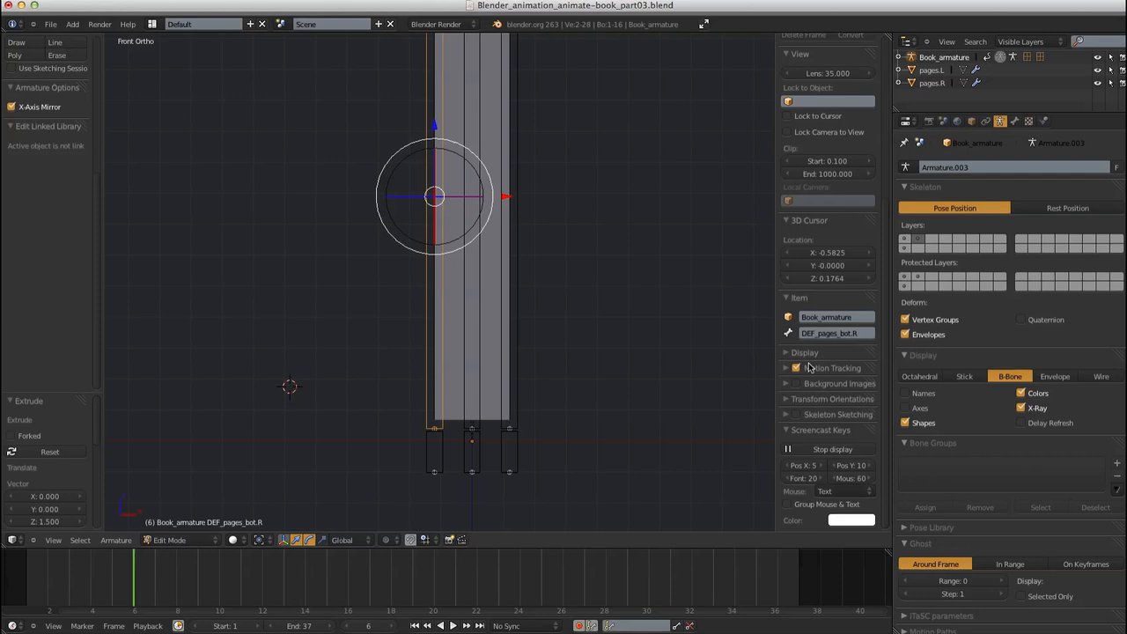
# Rename the middle long bone extruded from the thickness bone DEF_pages_top.L
pyautogui.rightClick(519, 280)
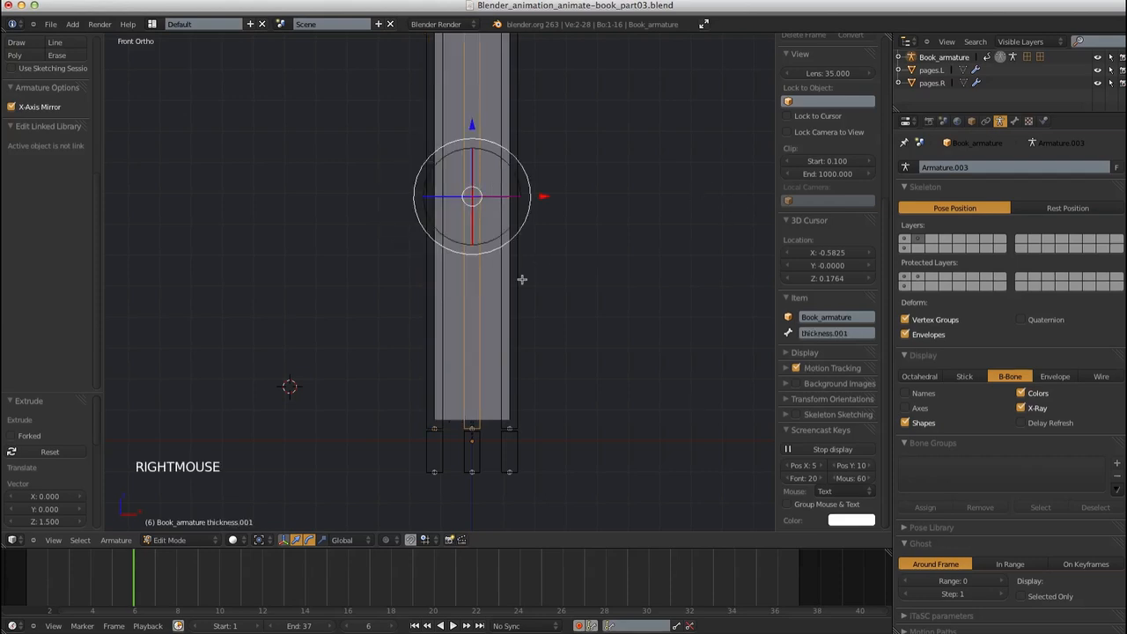
pyautogui.click(854, 332)
pyautogui.write('DEF_pages_t')
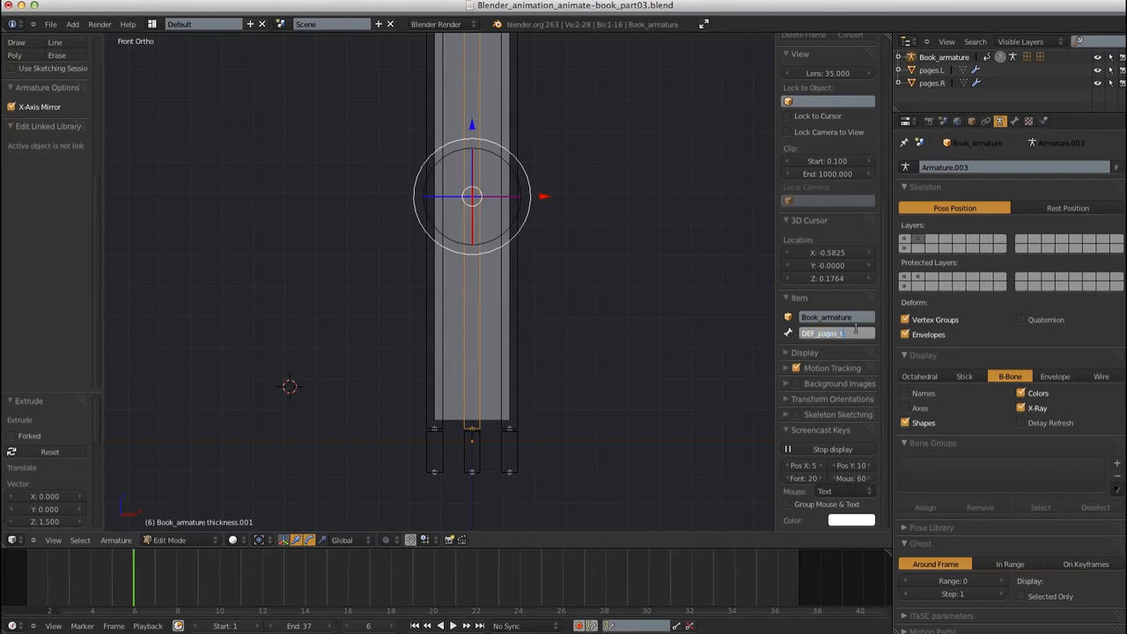
pyautogui.write('op.L')
pyautogui.press('Return')
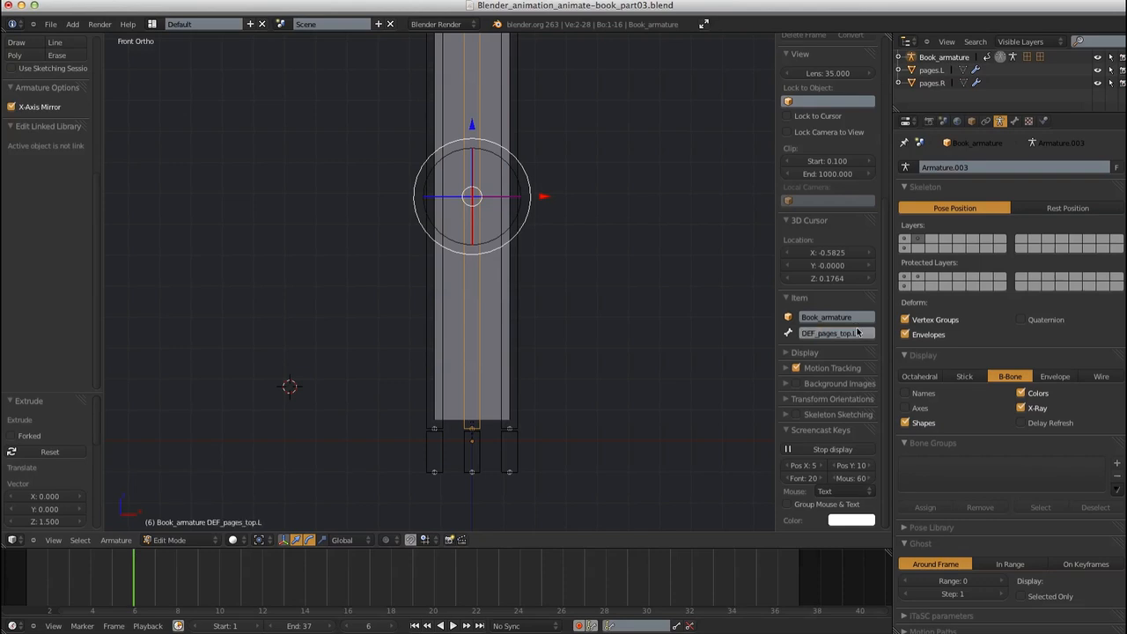
# Duplicate DEF_pages_top.L in place and rename the copy DEF_pages_top.R
pyautogui.hotkey('shift', 'd')
pyautogui.rightClick(584, 202)
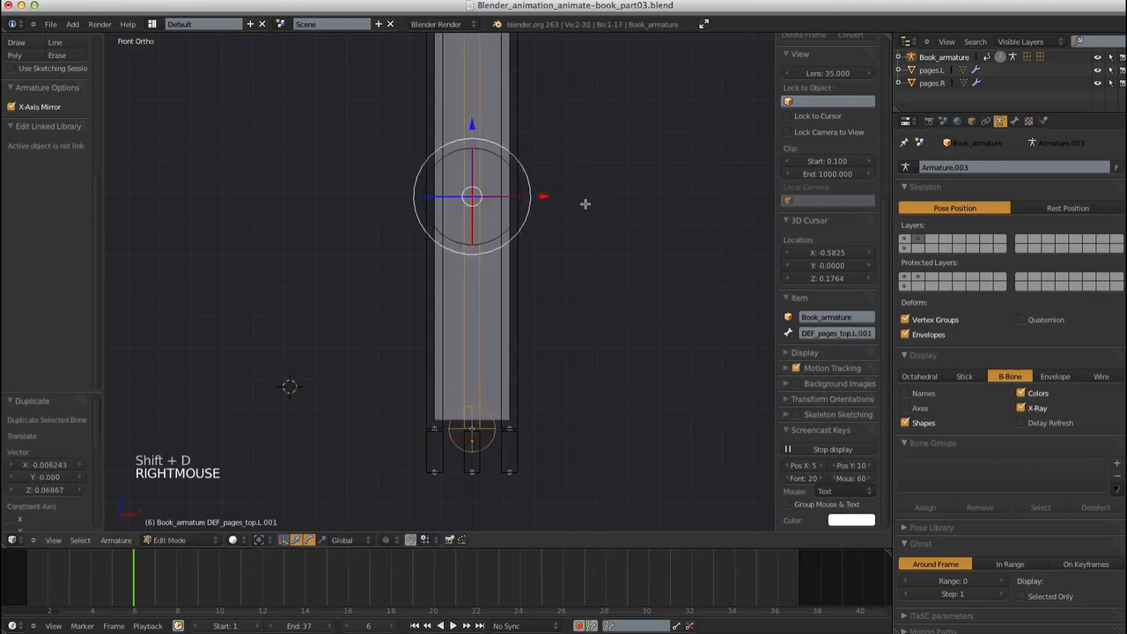
pyautogui.click(854, 334)
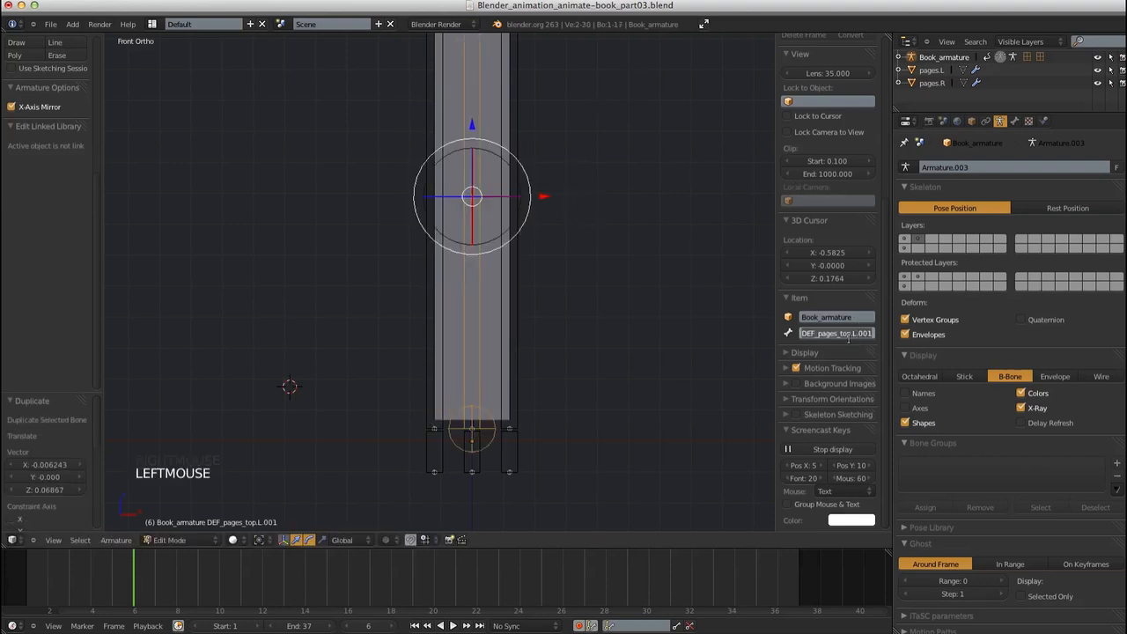
pyautogui.press('BackSpace')
pyautogui.press('BackSpace')
pyautogui.press('BackSpace')
pyautogui.press('BackSpace')
pyautogui.press('BackSpace')
pyautogui.write('R')
pyautogui.press('Return')
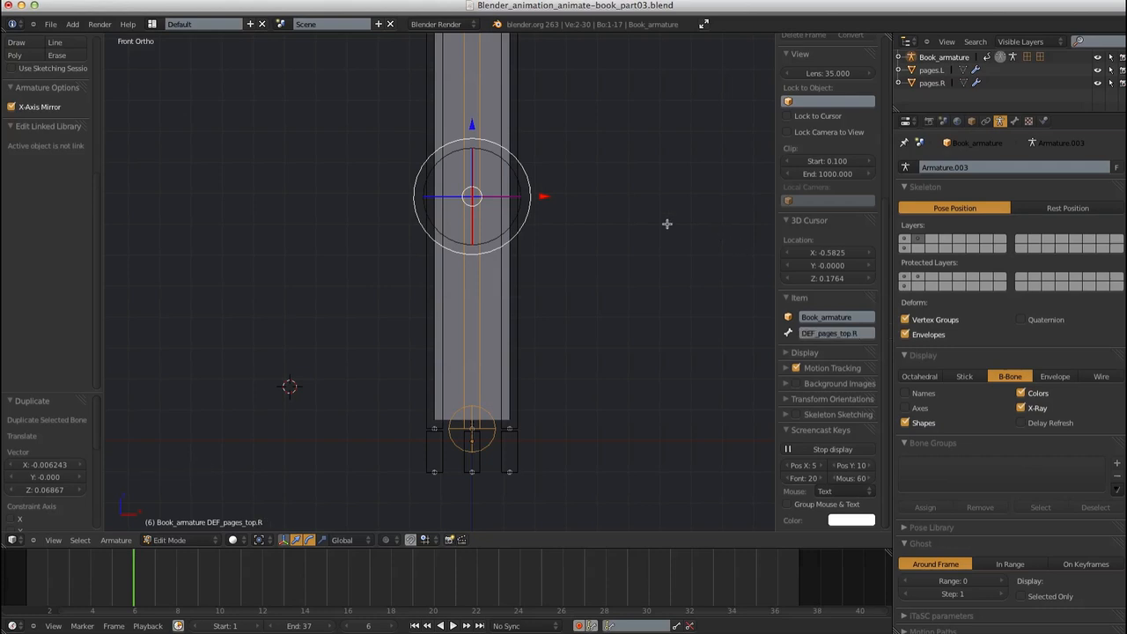
# Show the first armature layer as well and duplicate the cover.L and cover.R bones in place
pyautogui.keyDown('shift'); pyautogui.moveTo(629, 284); pyautogui.dragTo(581, 256, button='middle'); pyautogui.keyUp('shift')
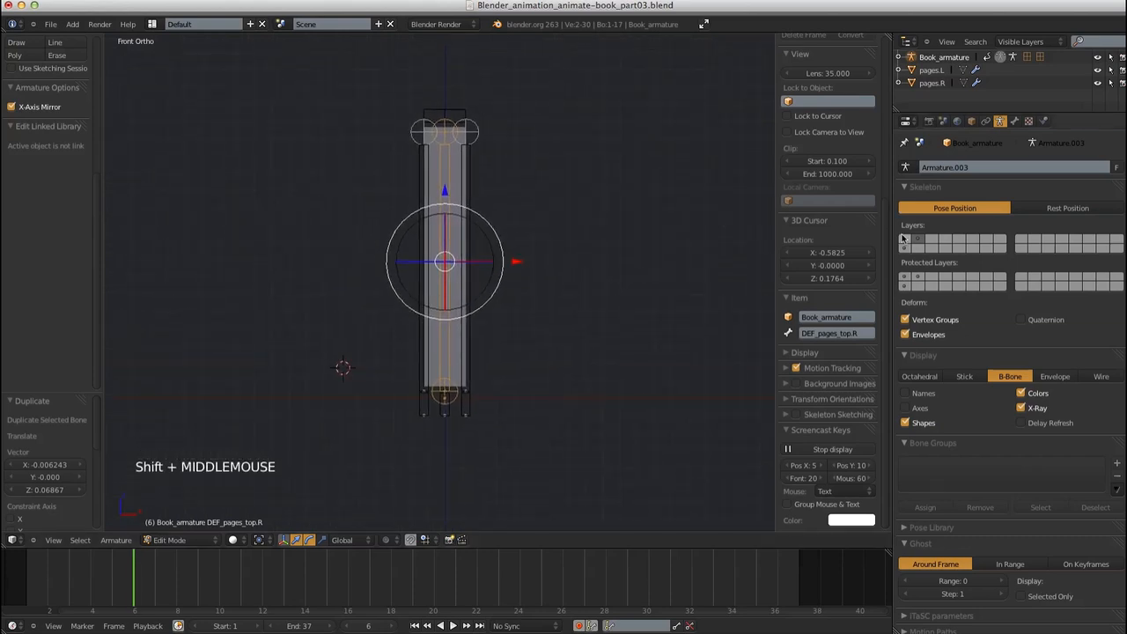
pyautogui.keyDown('shift'); pyautogui.click(906, 242); pyautogui.keyUp('shift')
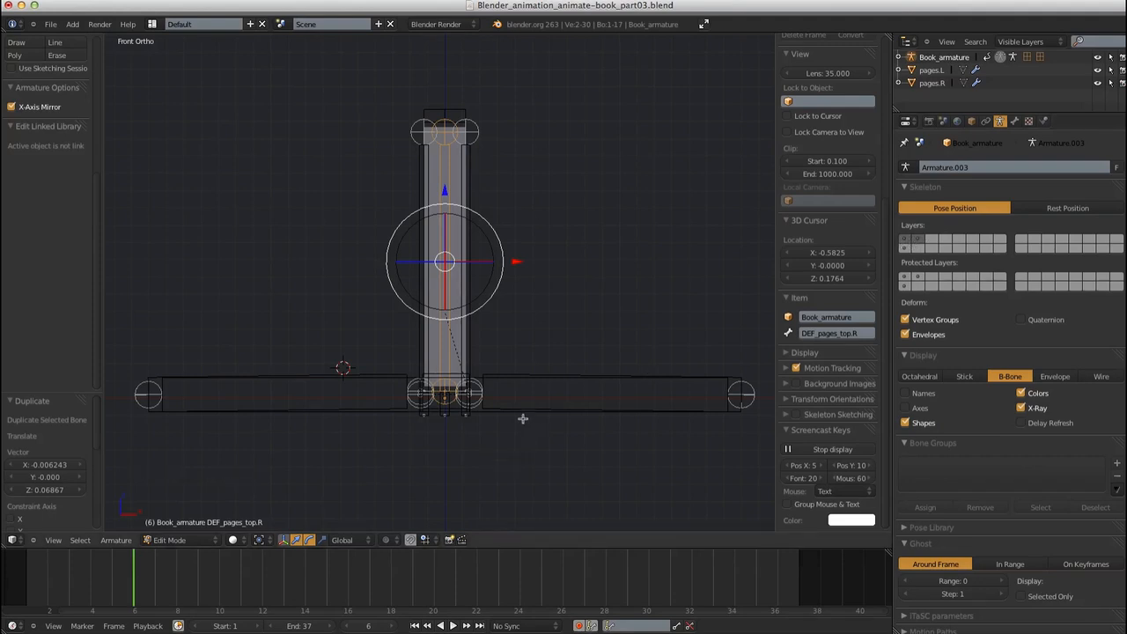
pyautogui.rightClick(488, 413)
pyautogui.click(481, 424)
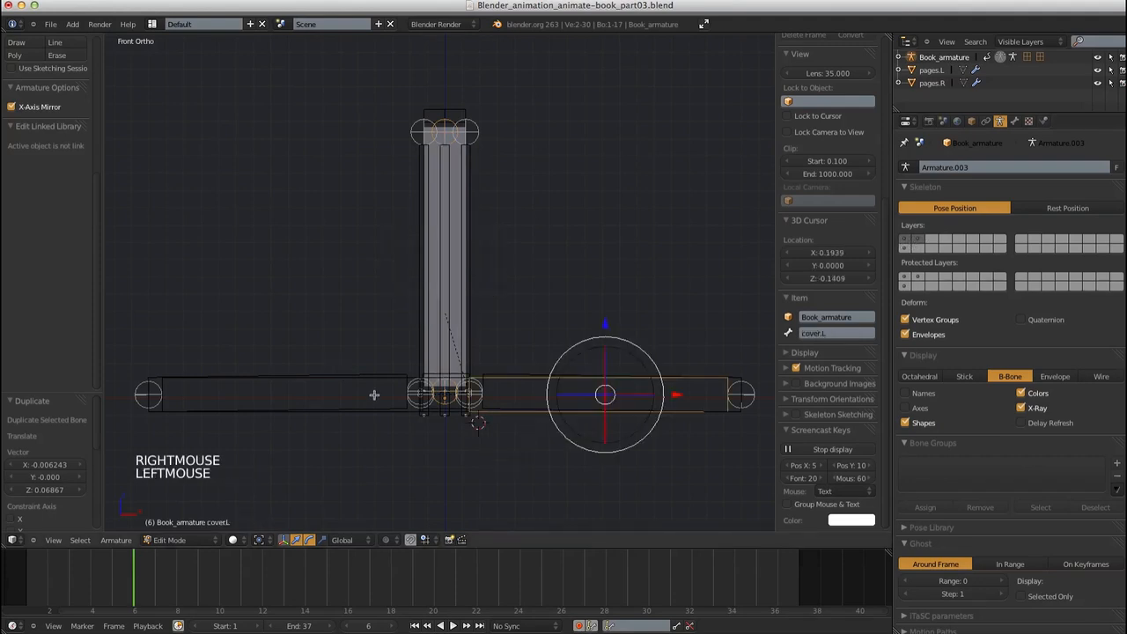
pyautogui.keyDown('shift'); pyautogui.rightClick(394, 415); pyautogui.keyUp('shift')
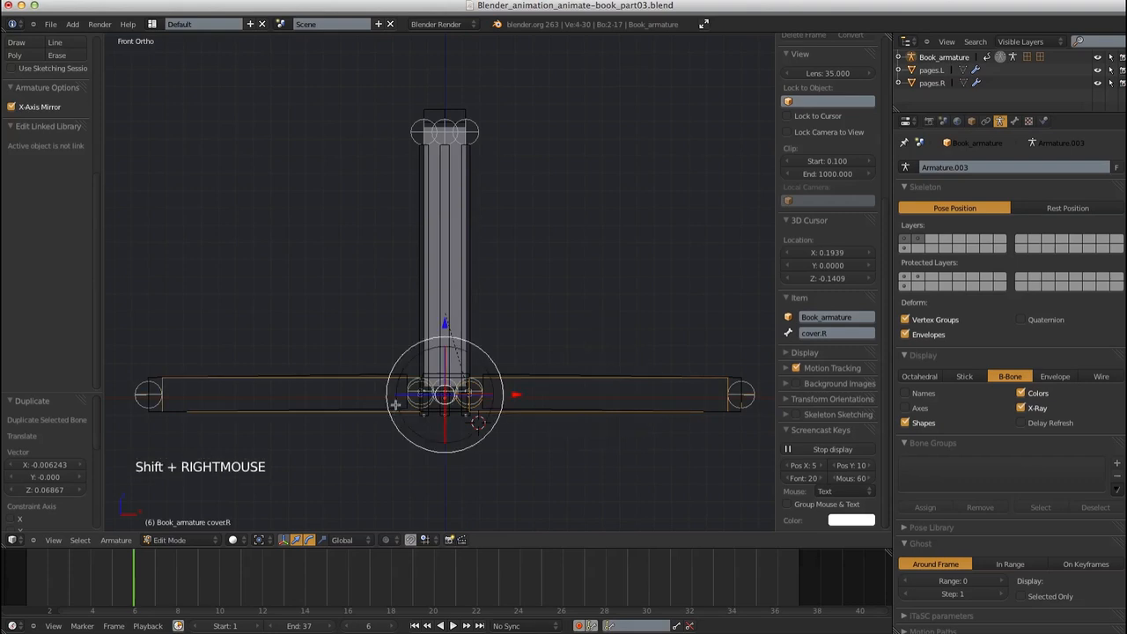
pyautogui.hotkey('shift', 'd')
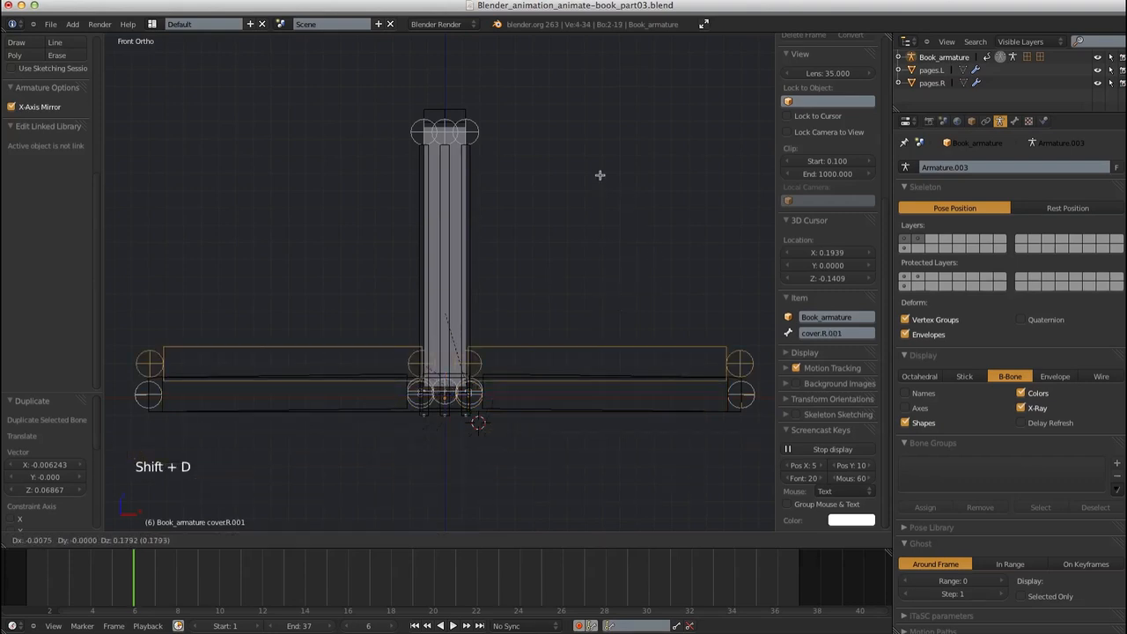
pyautogui.rightClick(586, 224)
# Move the duplicated cover bones to the second armature layer and display only that layer
pyautogui.press('m')
pyautogui.press('m')
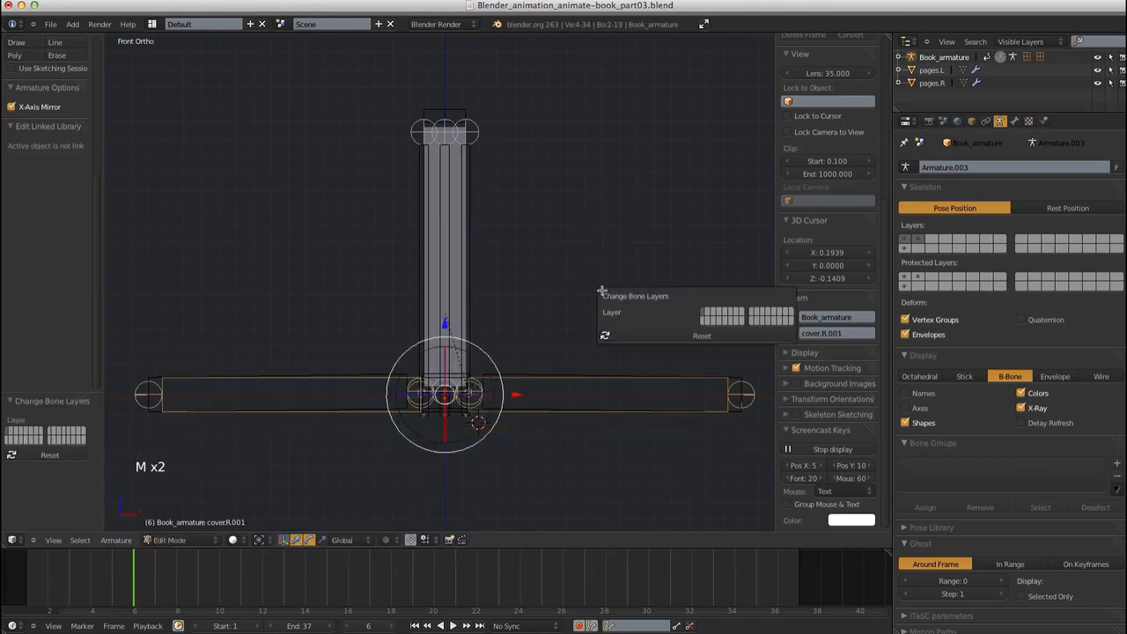
pyautogui.click(706, 311)
pyautogui.click(914, 243)
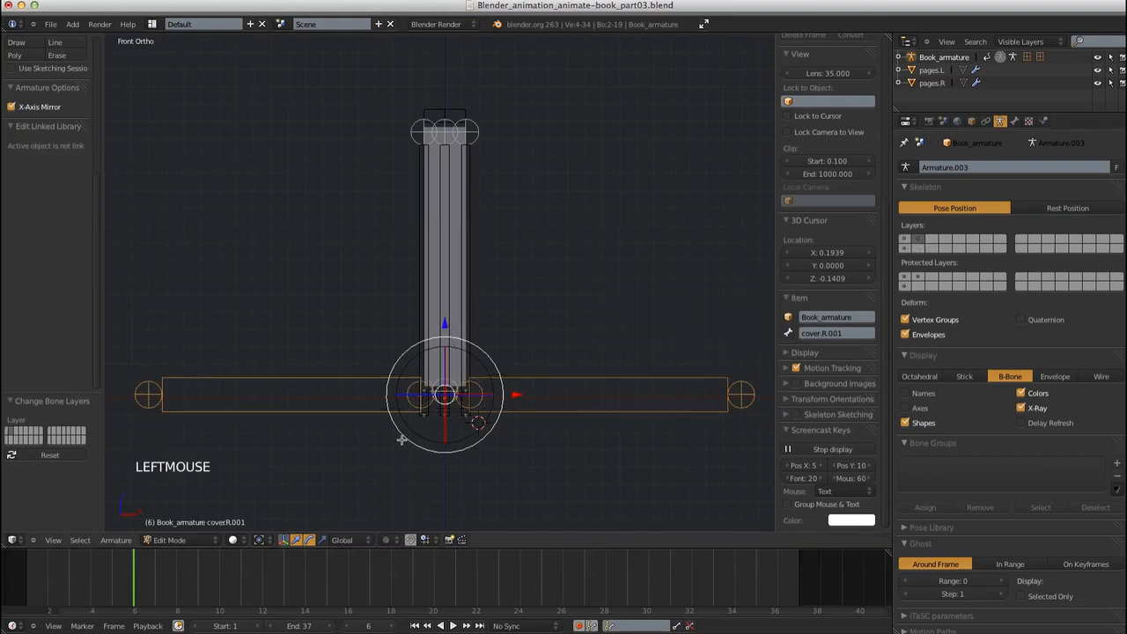
# Rename the duplicated left cover bone cover.L.001 as pages.L
pyautogui.keyDown('shift'); pyautogui.moveTo(581, 414); pyautogui.dragTo(564, 460, button='middle'); pyautogui.keyUp('shift')
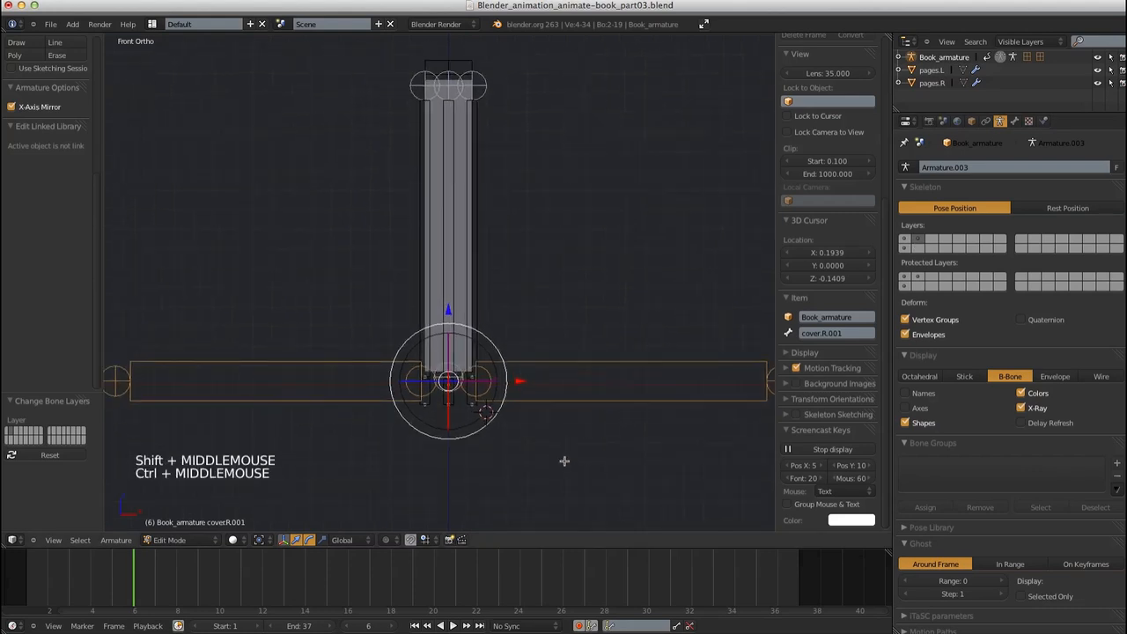
pyautogui.rightClick(604, 363)
pyautogui.click(843, 334)
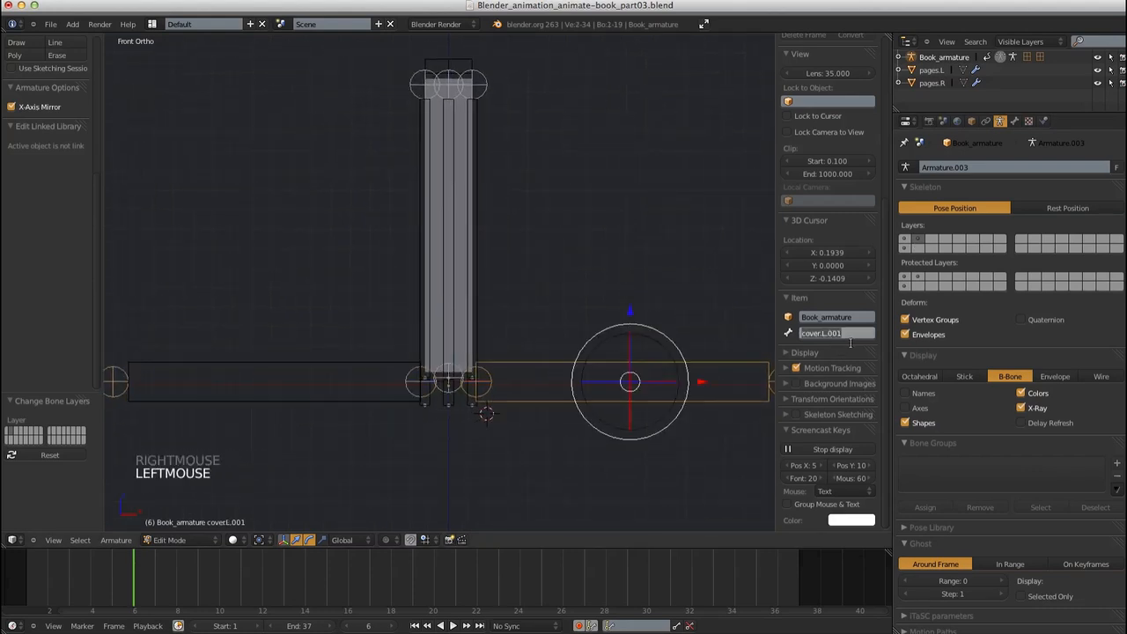
pyautogui.write('pages.L')
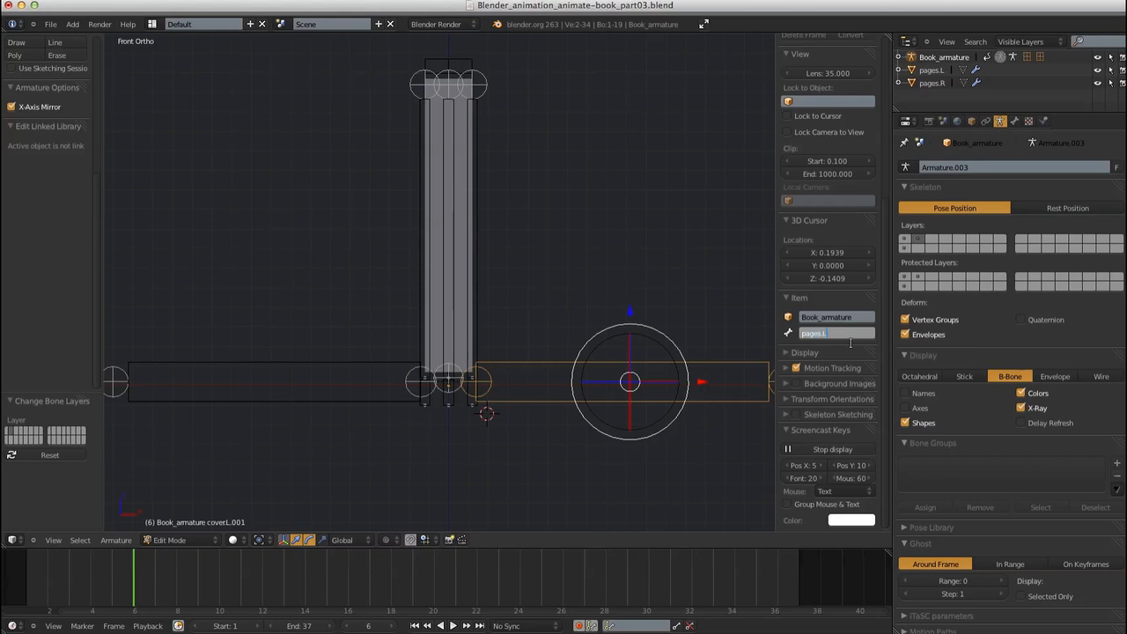
pyautogui.press('Return')
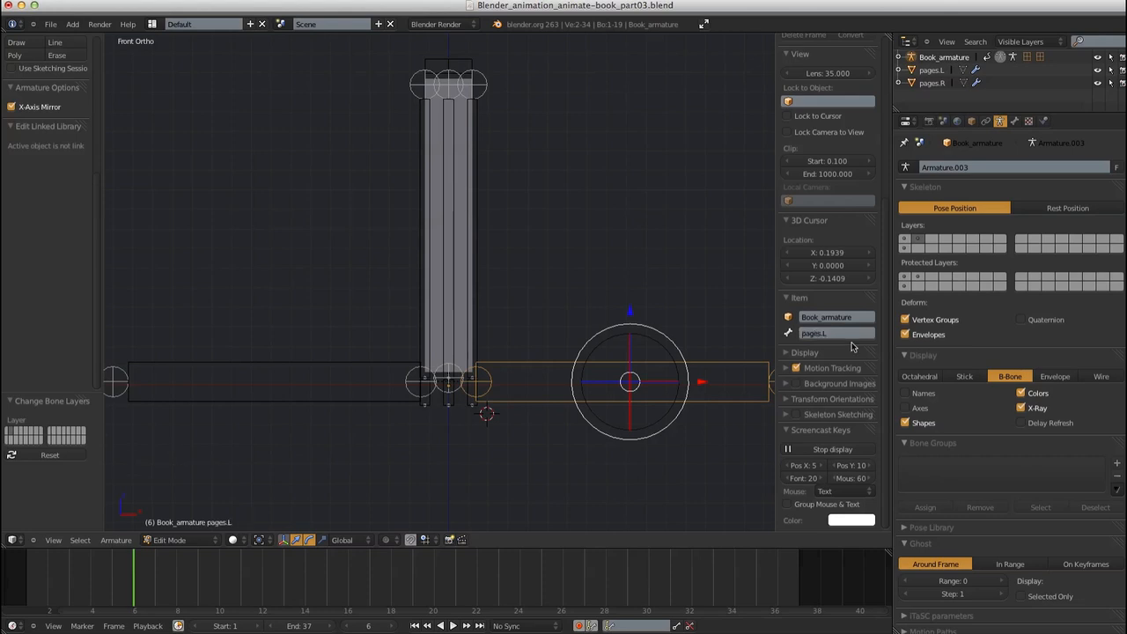
# Rename the duplicated right cover bone cover.R.001 as pages.R
pyautogui.rightClick(344, 359)
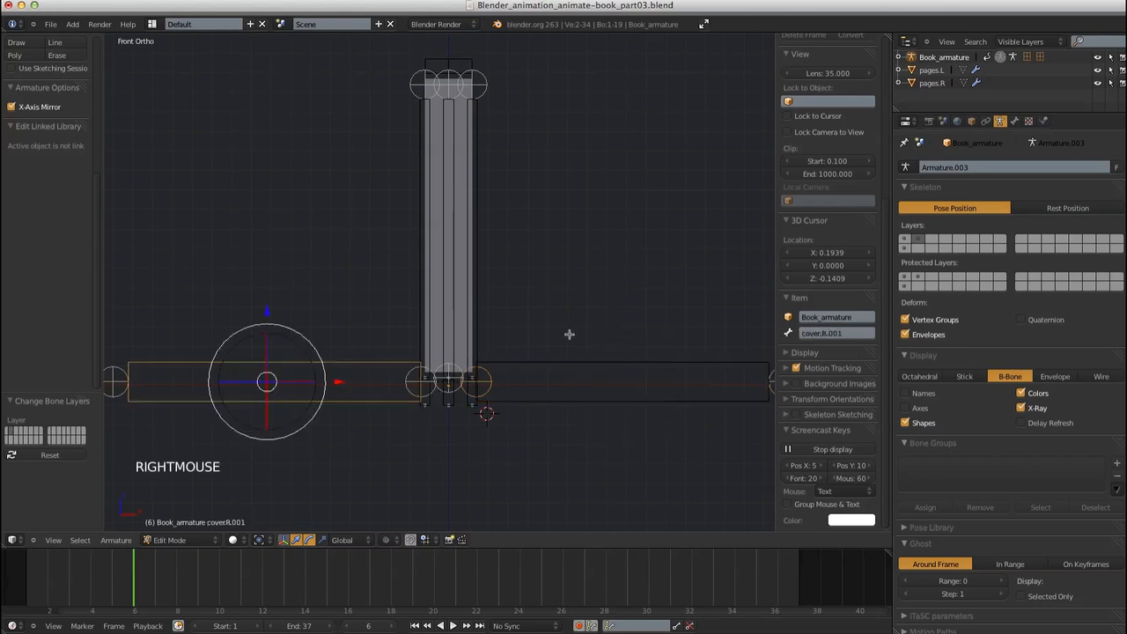
pyautogui.click(820, 333)
pyautogui.write('pa')
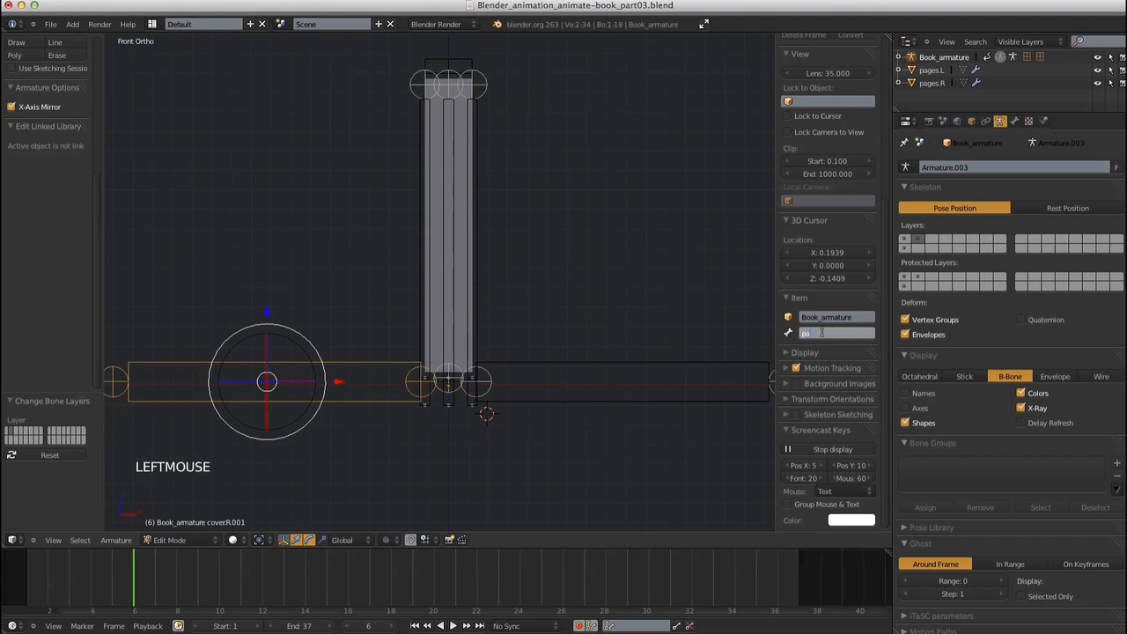
pyautogui.write('ges.R')
pyautogui.press('Return')
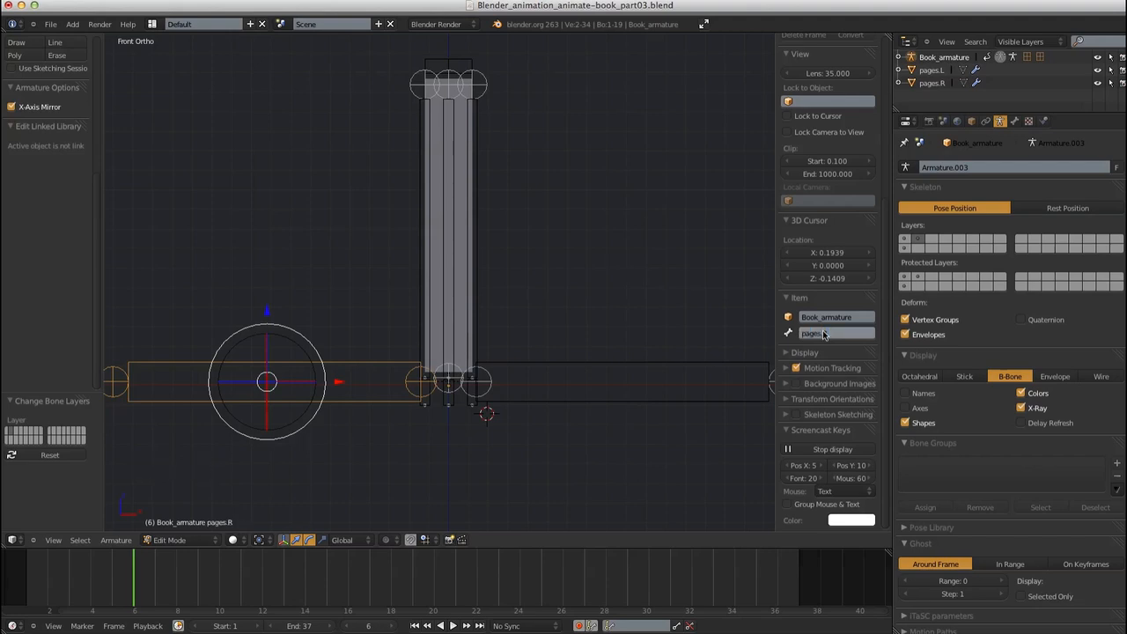
# Extrude a mirrored bone 0.24 upward along global Z from the outer tip of pages.L
pyautogui.keyDown('shift'); pyautogui.moveTo(647, 373); pyautogui.dragTo(573, 334, button='middle'); pyautogui.keyUp('shift')
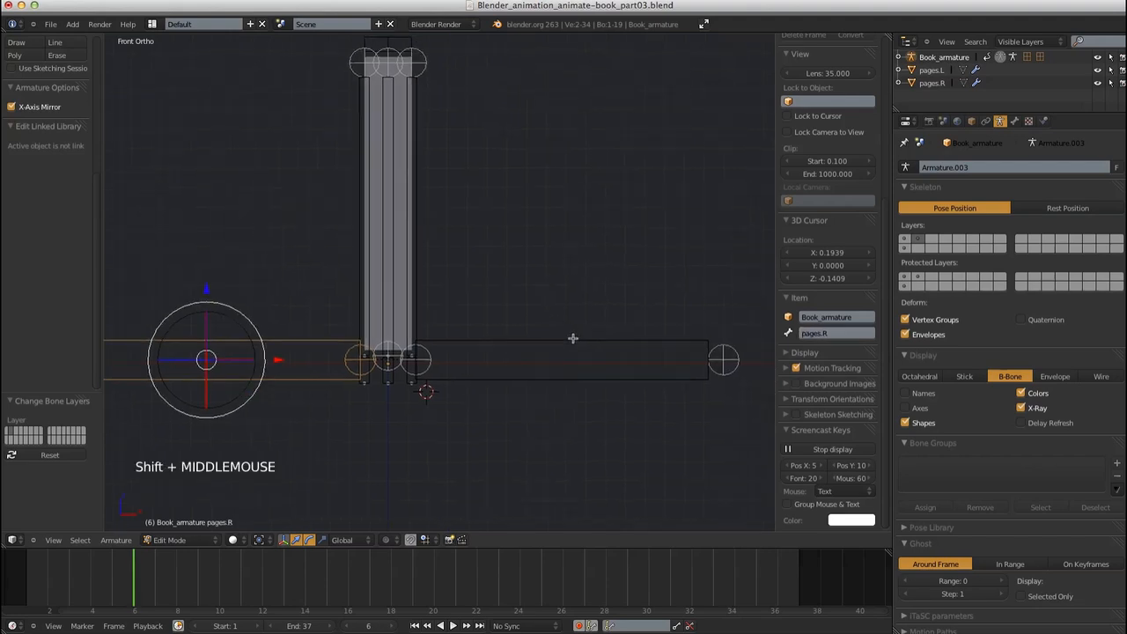
pyautogui.keyDown('ctrl'); pyautogui.moveTo(604, 390); pyautogui.dragTo(548, 305, button='middle'); pyautogui.keyUp('ctrl')
pyautogui.rightClick(638, 361)
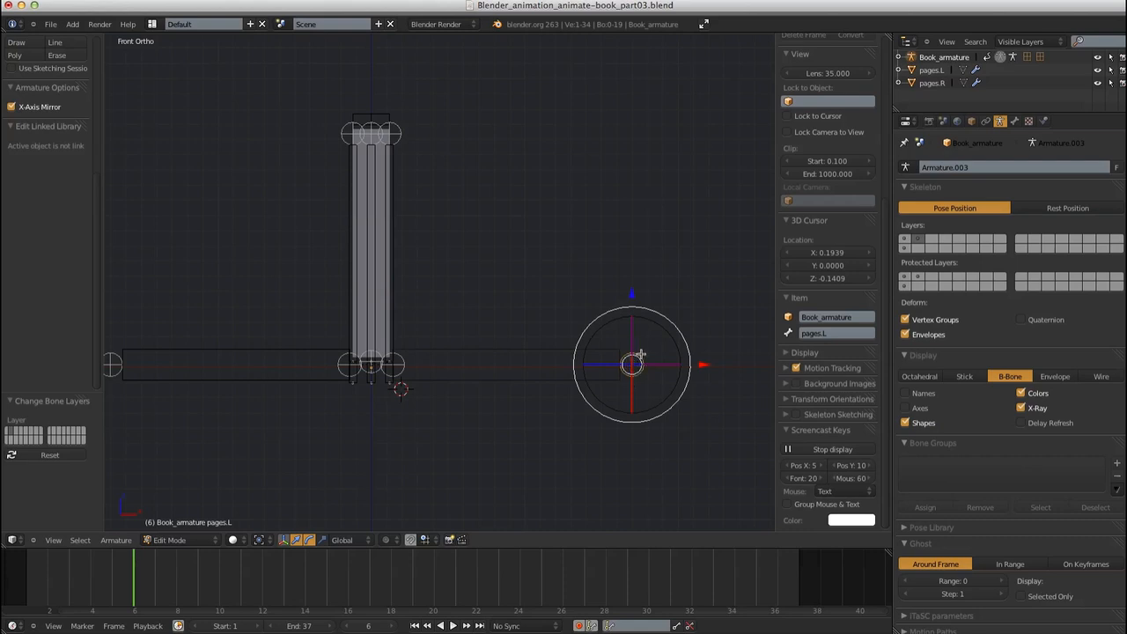
pyautogui.press('e')
pyautogui.press('z')
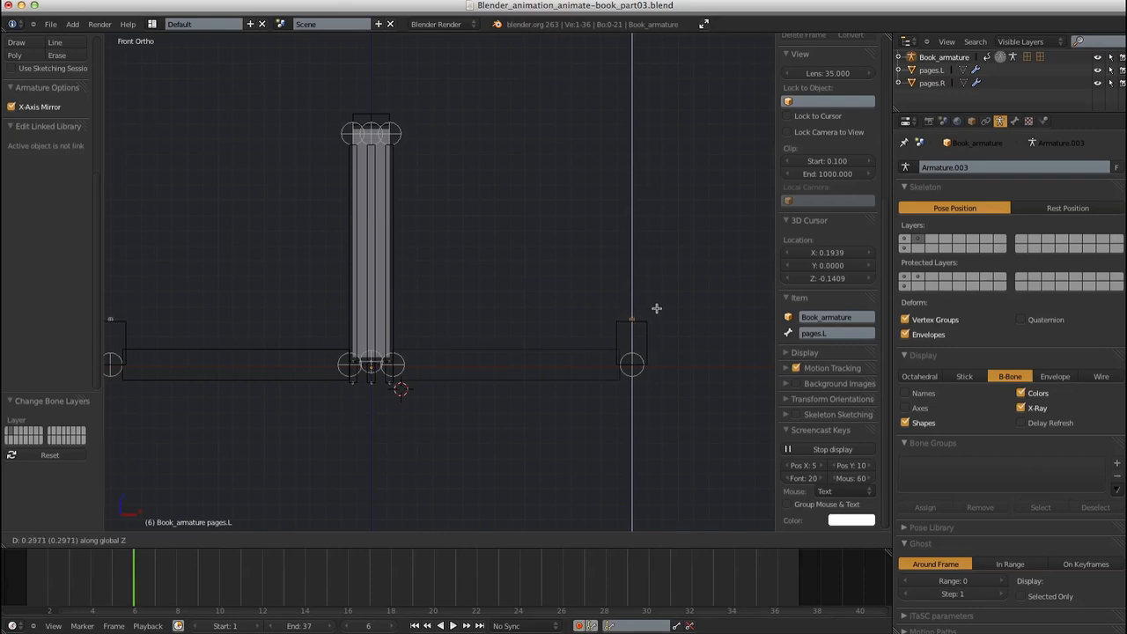
pyautogui.write('0.24')
pyautogui.click(659, 311)
# Rename the short vertical bone at the outer end of pages.L as target.L
pyautogui.rightClick(647, 340)
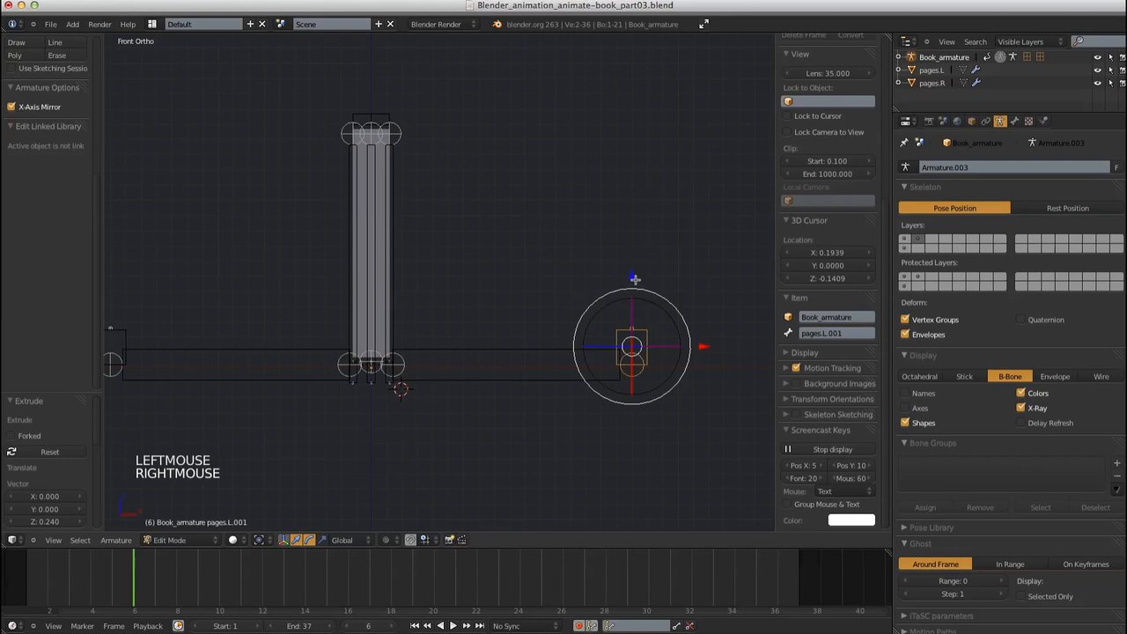
pyautogui.click(819, 333)
pyautogui.write('target.L')
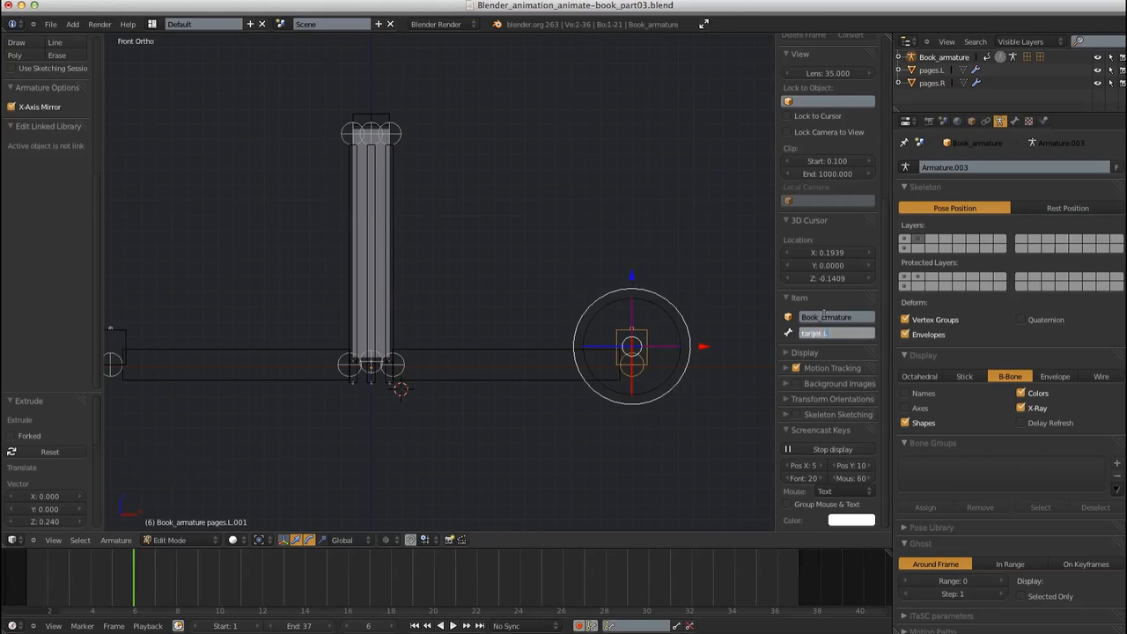
pyautogui.press('Return')
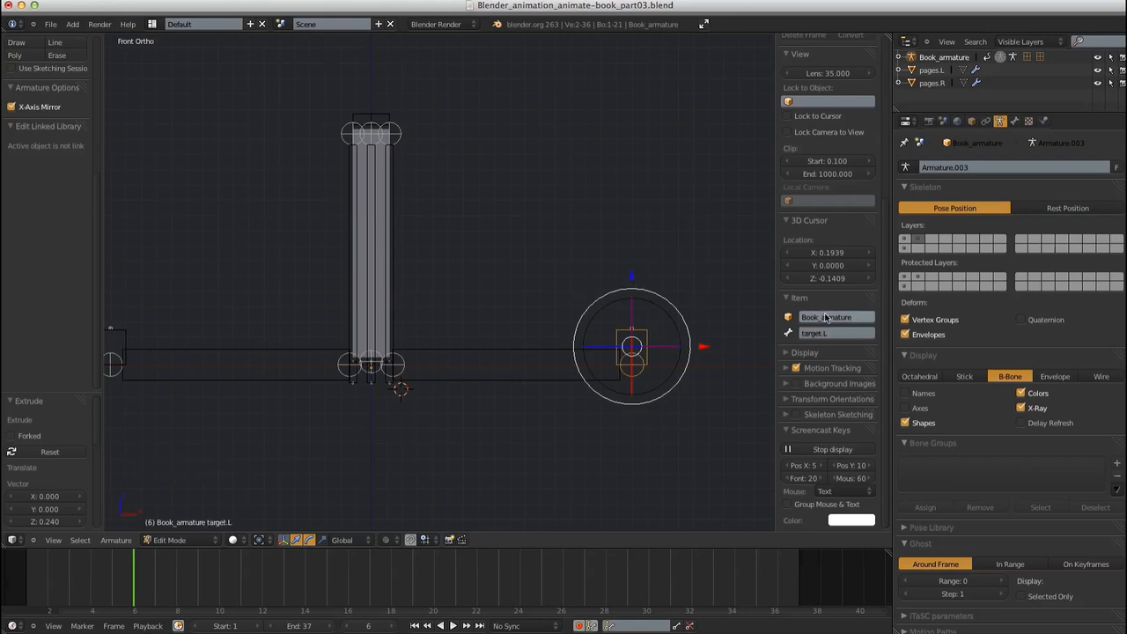
# Disconnect target.L from its parent bone and move it 0.04 up along global Z
pyautogui.click(1015, 120)
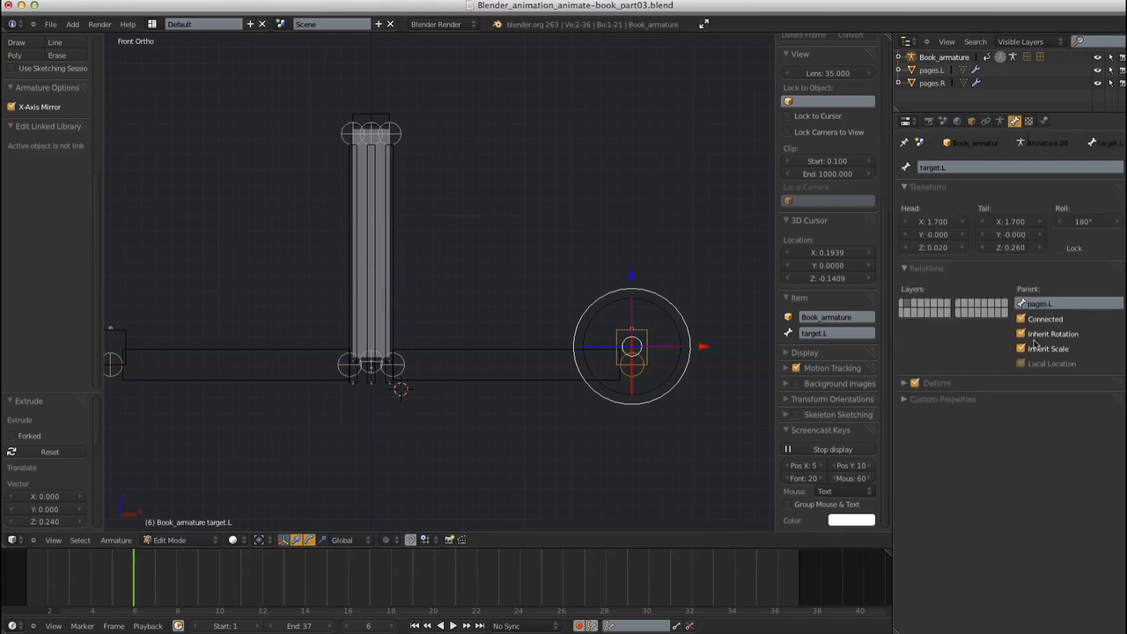
pyautogui.click(1022, 320)
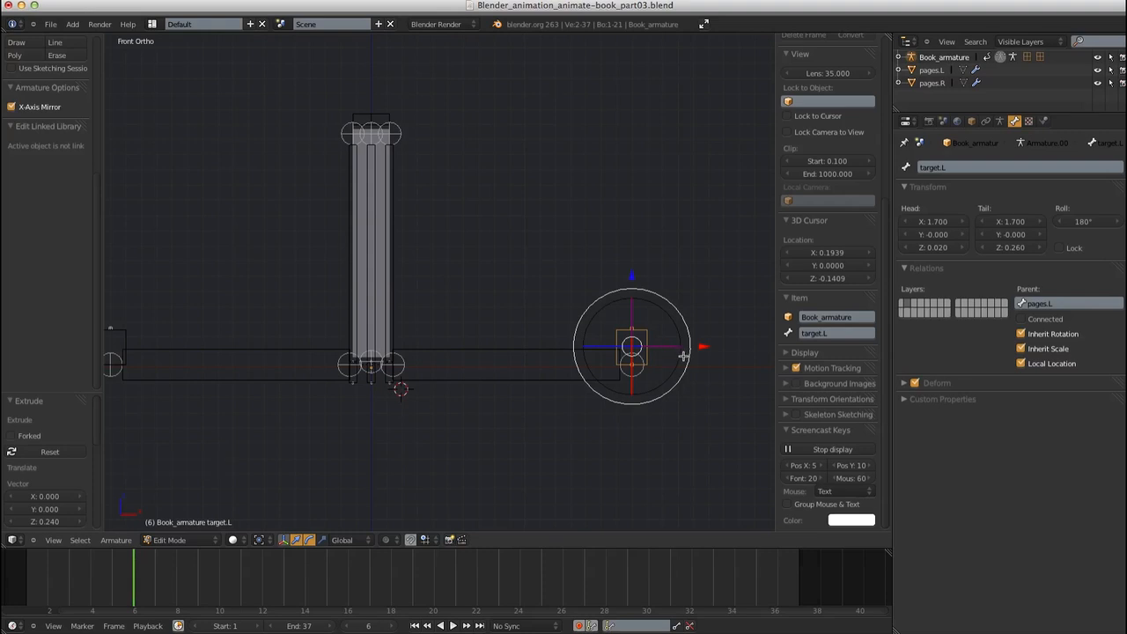
pyautogui.press('g')
pyautogui.press('z')
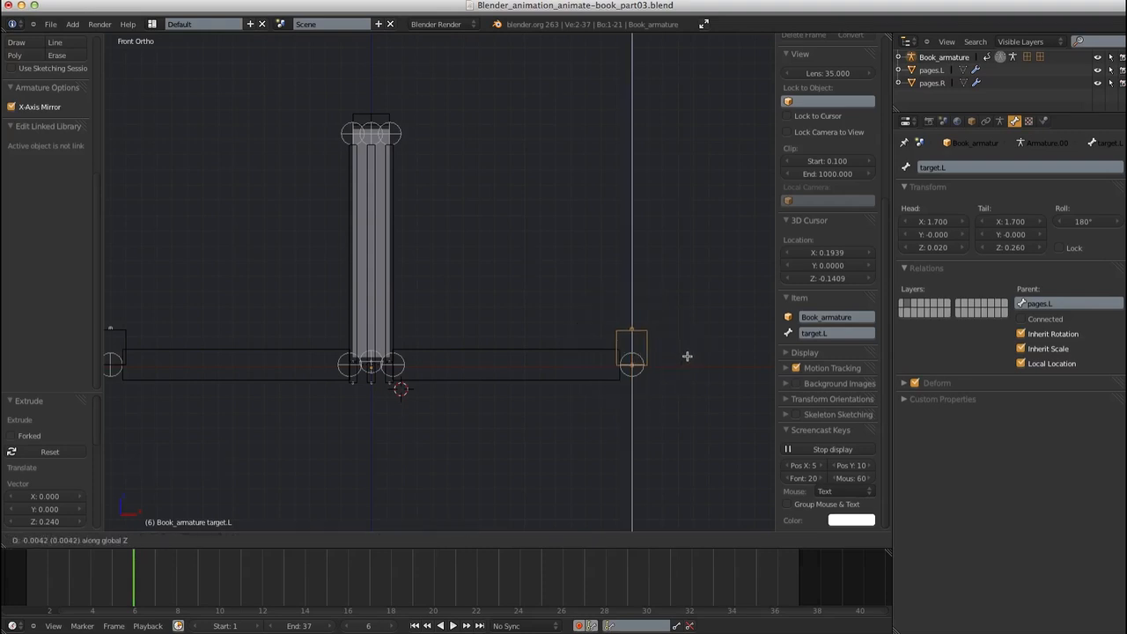
pyautogui.write('0.04')
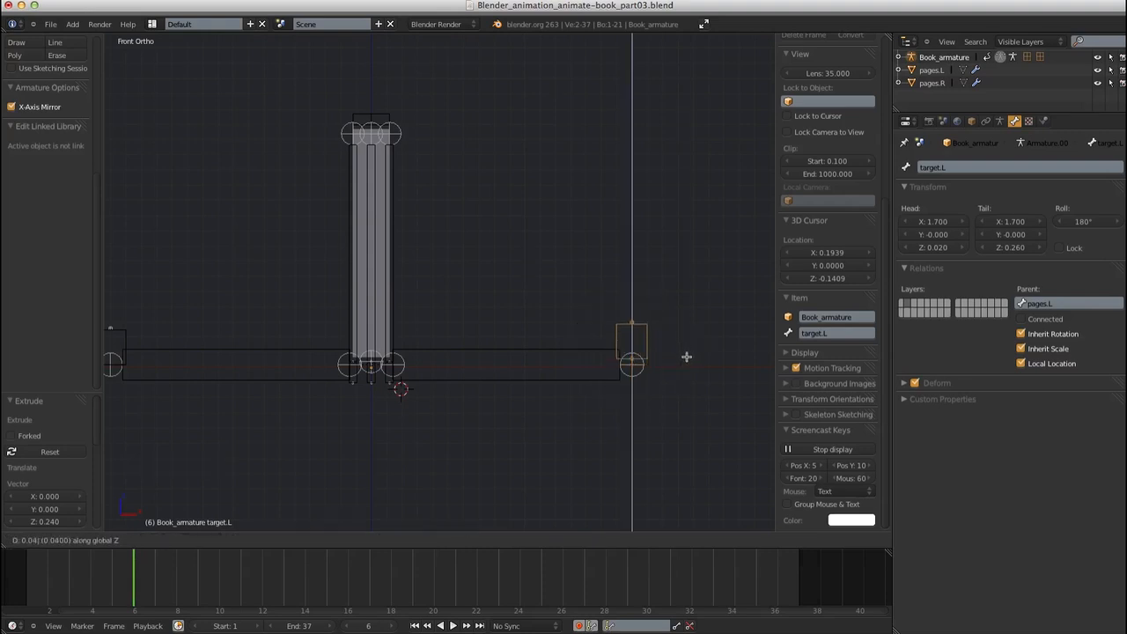
pyautogui.click(685, 356)
# Save the blend file, overwriting the existing version
pyautogui.moveTo(684, 331)
pyautogui.keyDown('shift'); pyautogui.mouseDown(button='middle')
pyautogui.moveTo(696, 323)
pyautogui.moveTo(680, 334)
pyautogui.mouseUp(button='middle'); pyautogui.keyUp('shift')
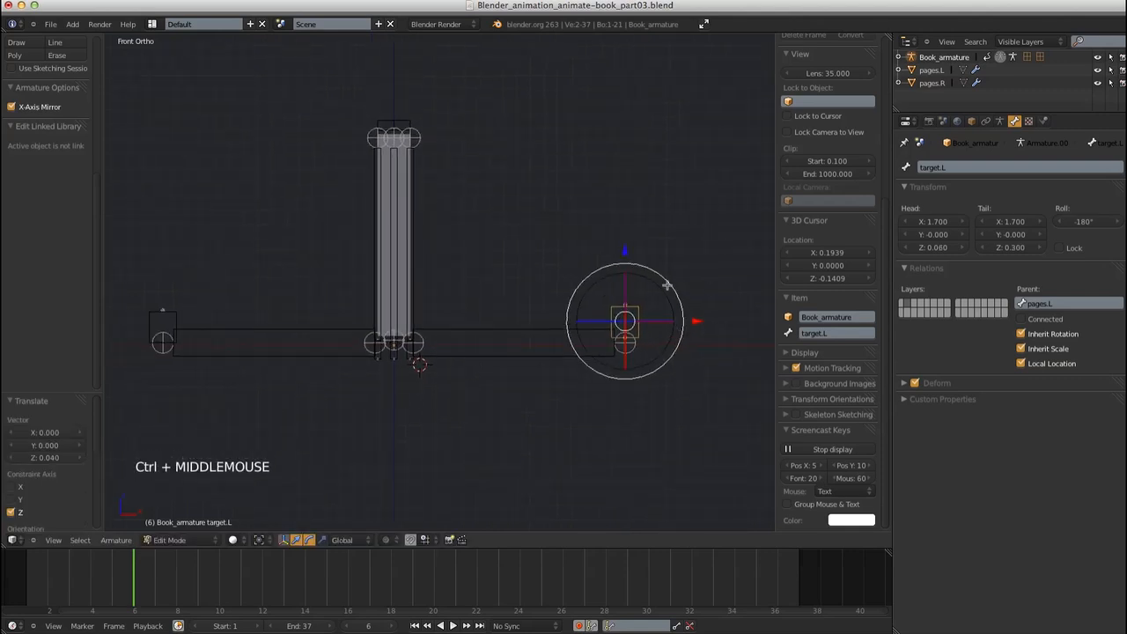
pyautogui.press('super+s')
pyautogui.click(657, 230)
# Parent DEF_pages_bot.L to base.L with the Connected option
pyautogui.keyDown('shift'); pyautogui.moveTo(581, 393); pyautogui.dragTo(616, 376, button='middle'); pyautogui.keyUp('shift')
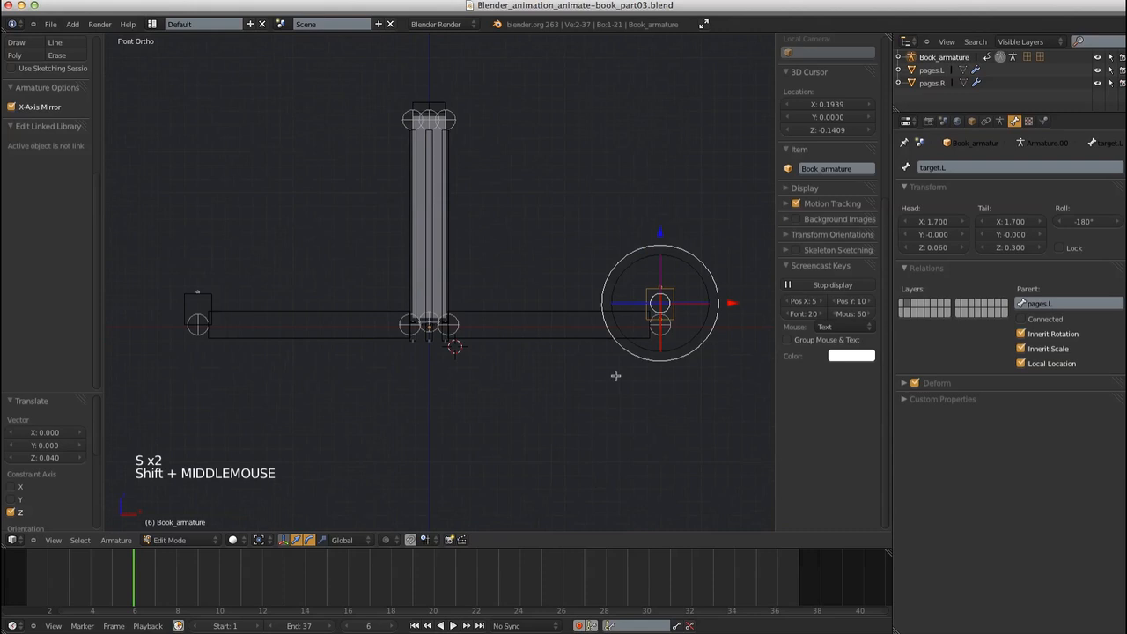
pyautogui.keyDown('ctrl'); pyautogui.moveTo(595, 435); pyautogui.dragTo(591, 408, button='middle'); pyautogui.keyUp('ctrl')
pyautogui.keyDown('shift'); pyautogui.moveTo(590, 362); pyautogui.dragTo(584, 404, button='middle'); pyautogui.keyUp('shift')
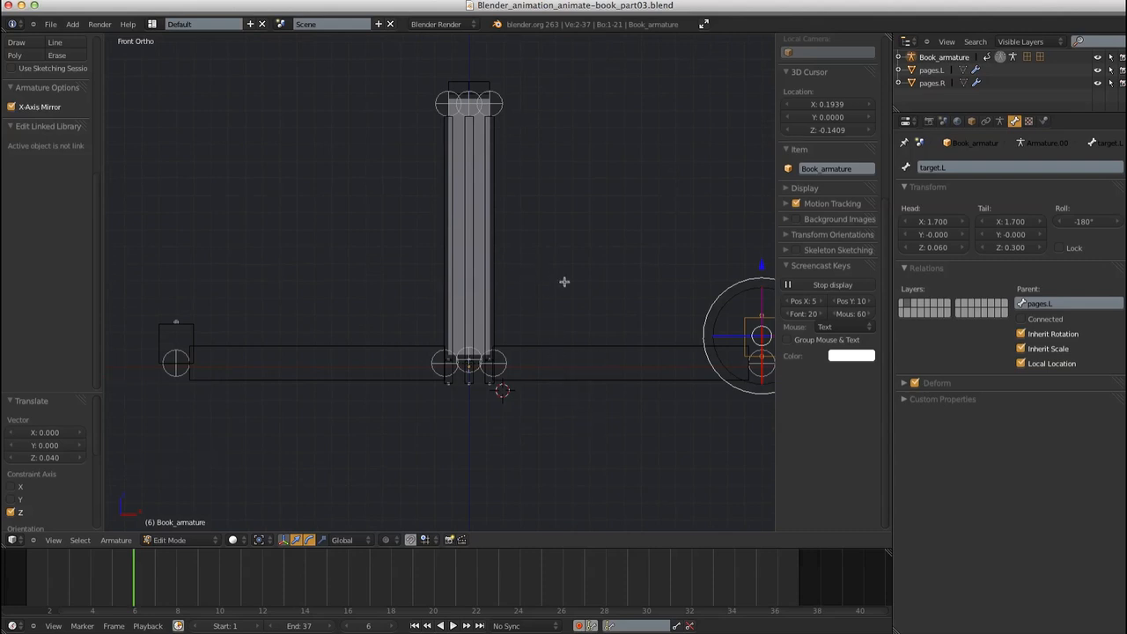
pyautogui.keyDown('ctrl'); pyautogui.moveTo(550, 343); pyautogui.dragTo(527, 253, button='middle'); pyautogui.keyUp('ctrl')
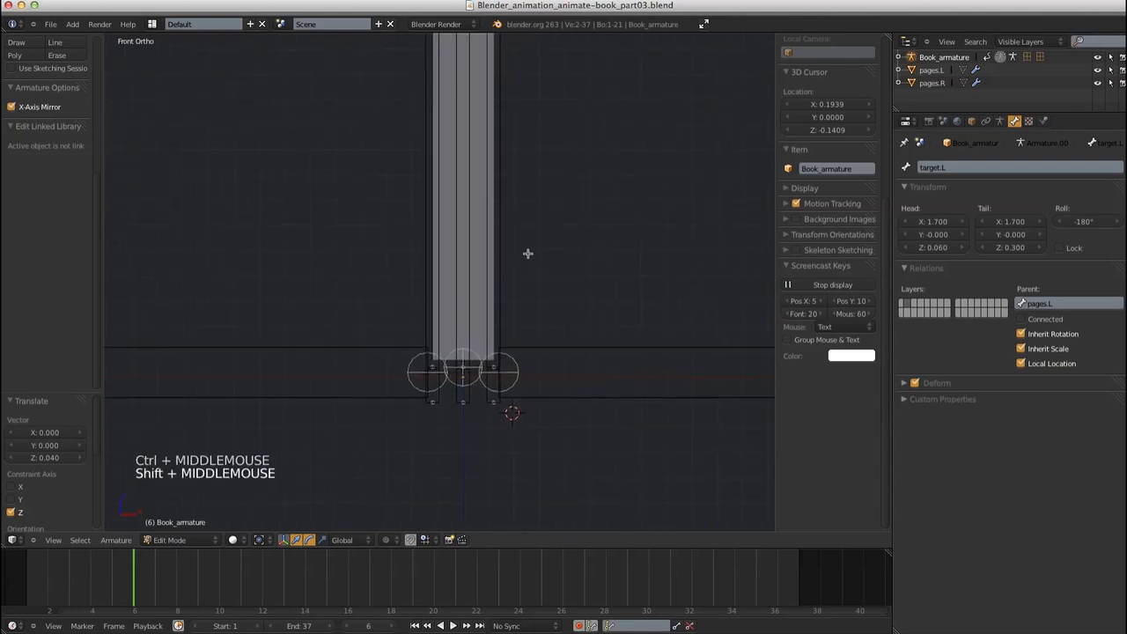
pyautogui.rightClick(504, 211)
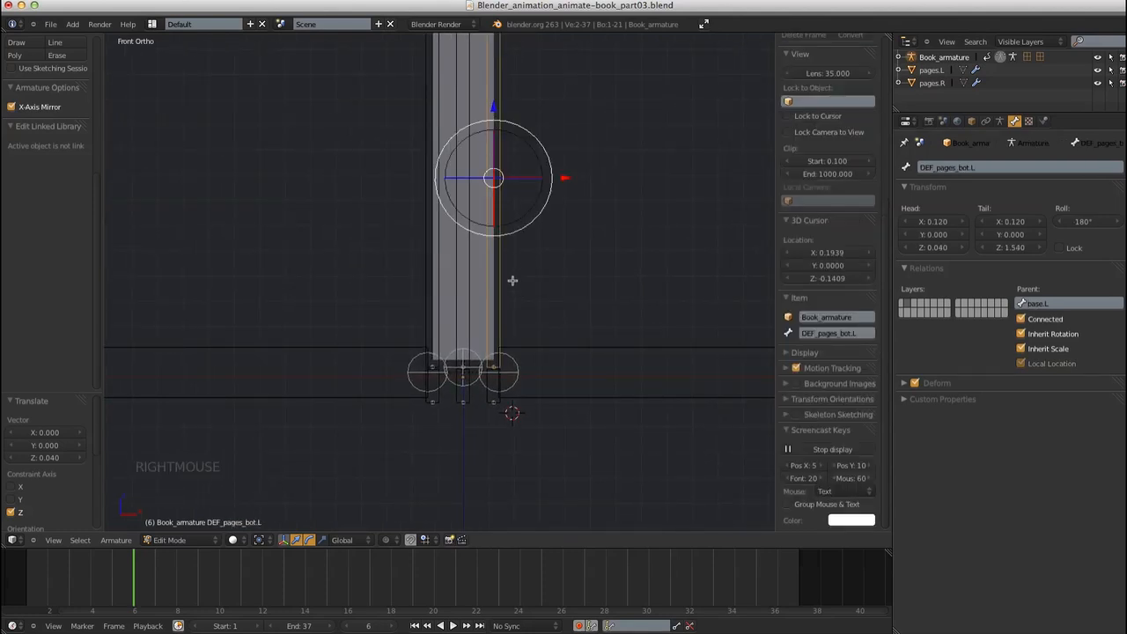
pyautogui.keyDown('shift'); pyautogui.rightClick(488, 400); pyautogui.keyUp('shift')
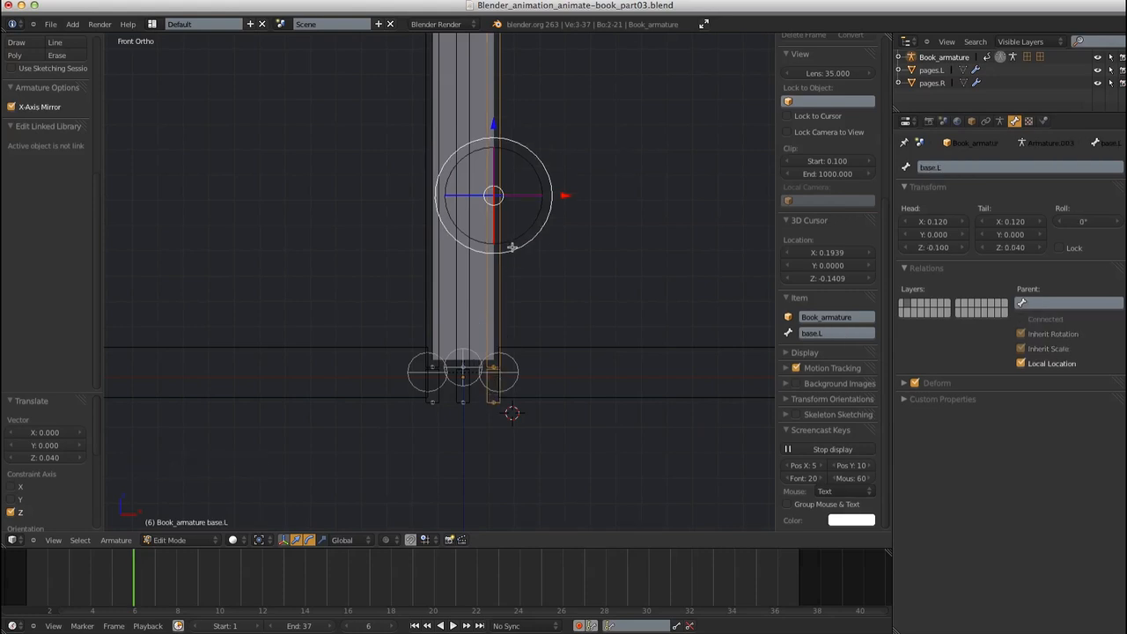
pyautogui.hotkey('ctrl', 'p')
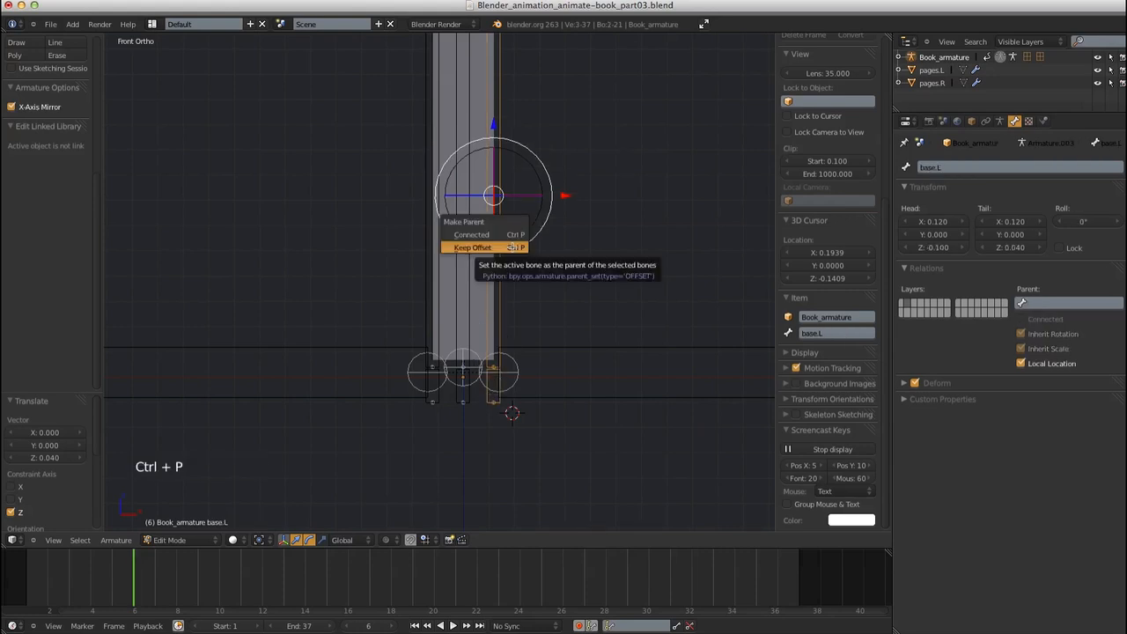
pyautogui.hotkey('ctrl', 'p')
pyautogui.click(315, 230)
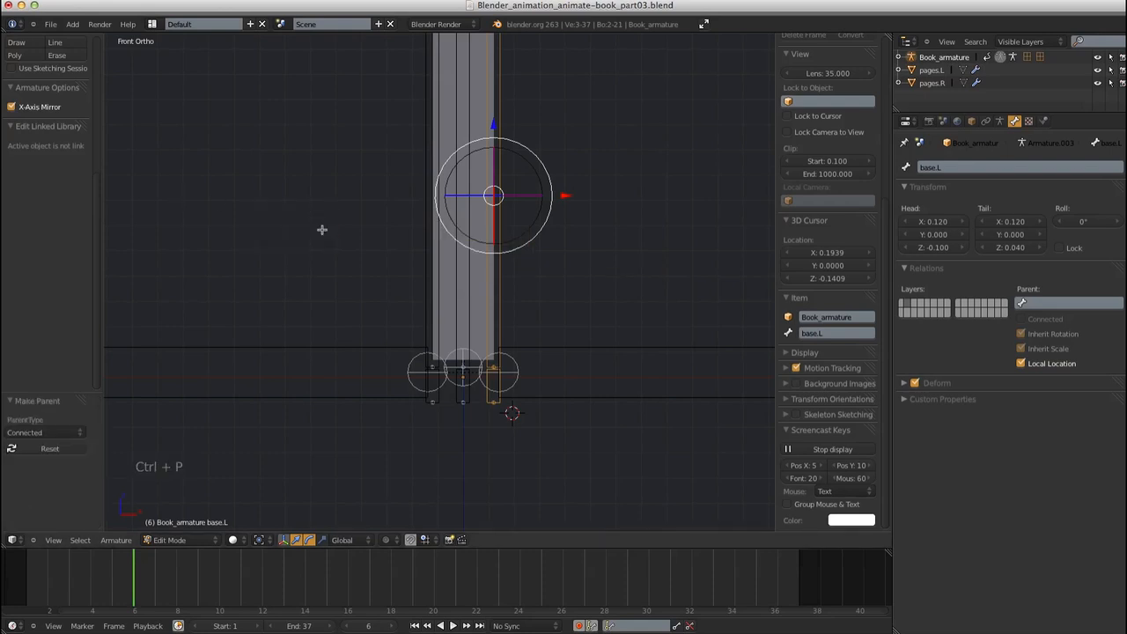
# Parent DEF_pages_bot.R to base.R with the Connected option
pyautogui.rightClick(439, 269)
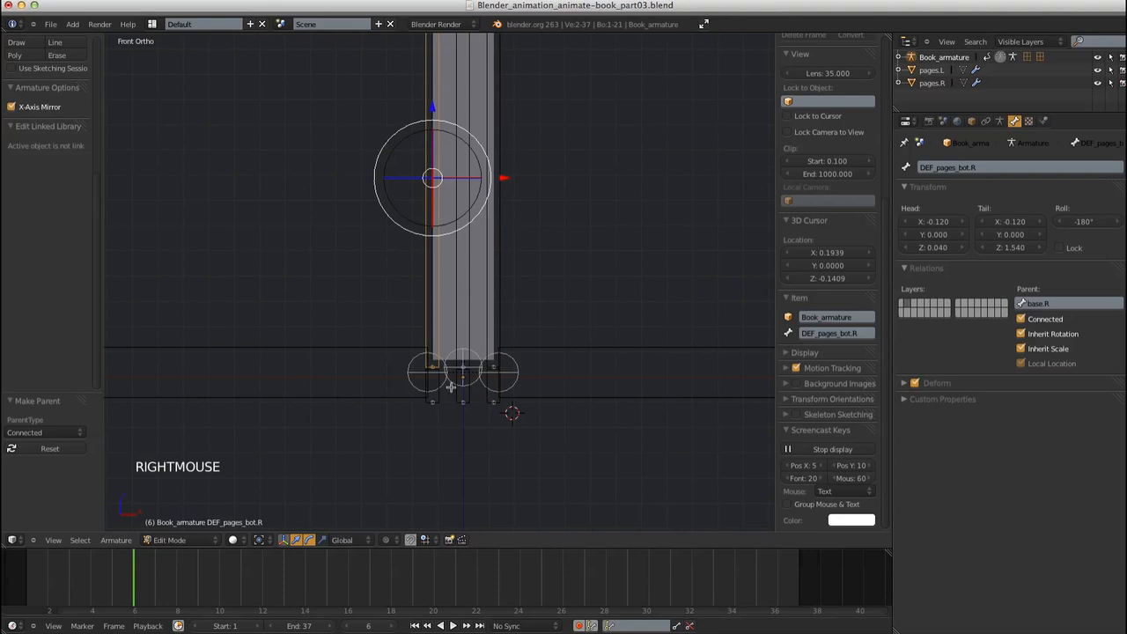
pyautogui.keyDown('shift'); pyautogui.rightClick(438, 405); pyautogui.keyUp('shift')
pyautogui.hotkey('ctrl', 'p')
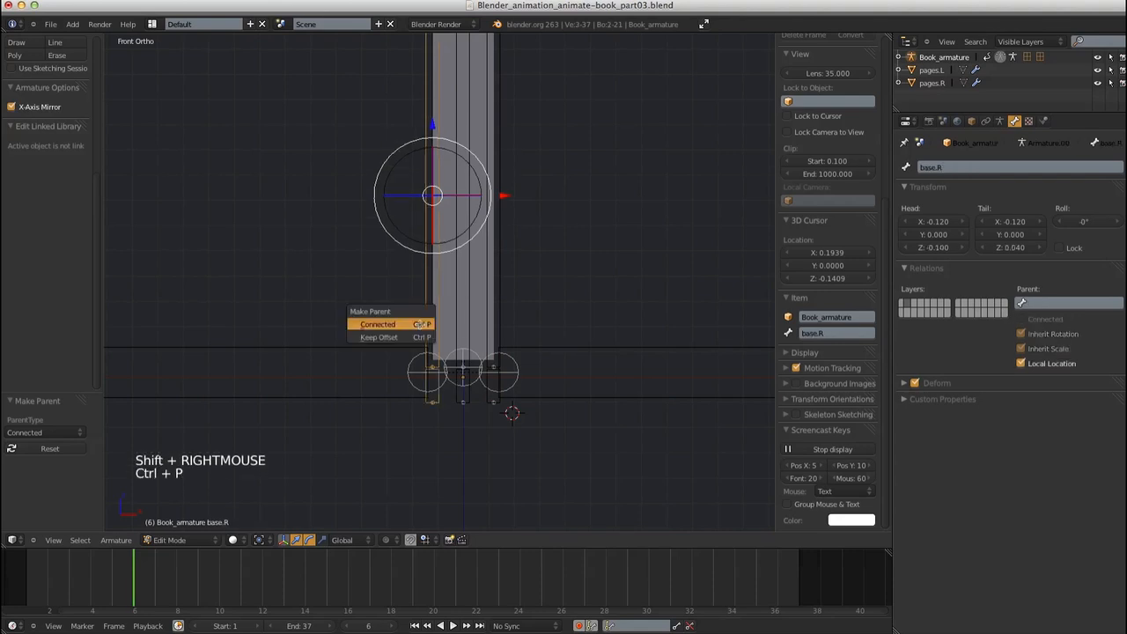
# Parent both middle page bones, DEF_pages_top.L and DEF_pages_top.R, to the thickness bone with the Connected option
pyautogui.rightClick(469, 304)
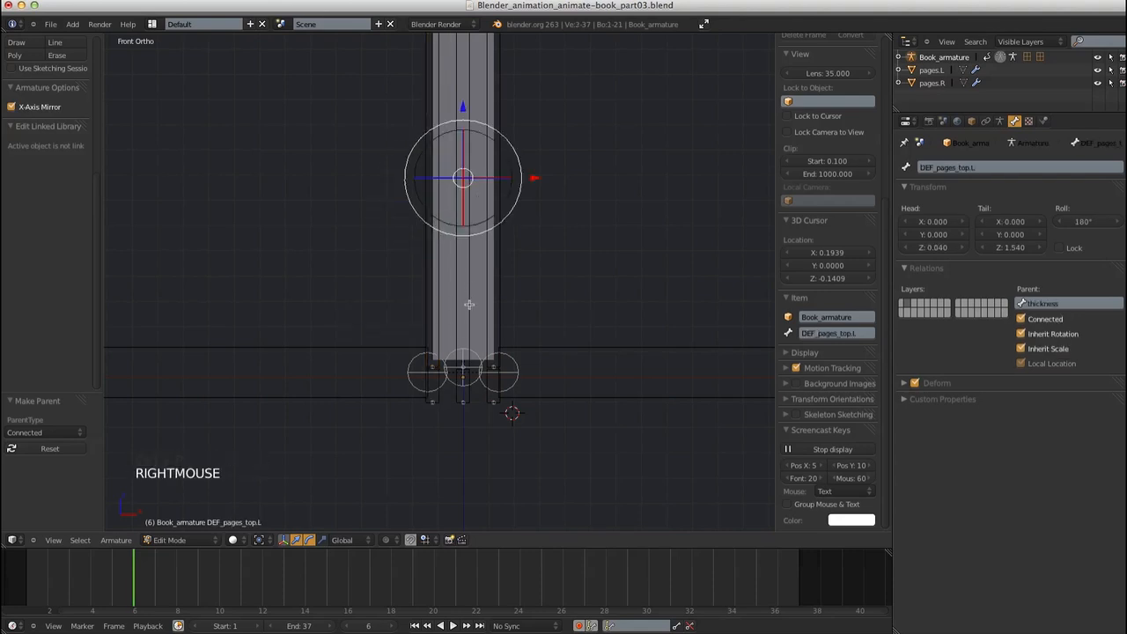
pyautogui.keyDown('shift'); pyautogui.rightClick(468, 302); pyautogui.keyUp('shift')
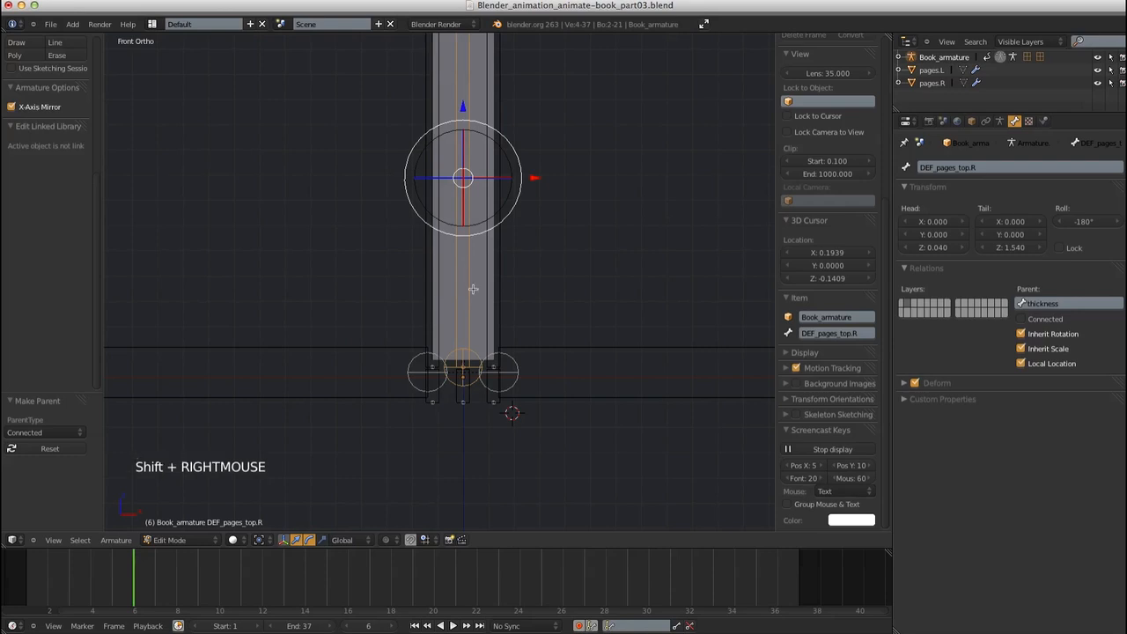
pyautogui.rightClick(470, 259)
pyautogui.keyDown('shift'); pyautogui.rightClick(470, 253); pyautogui.keyUp('shift')
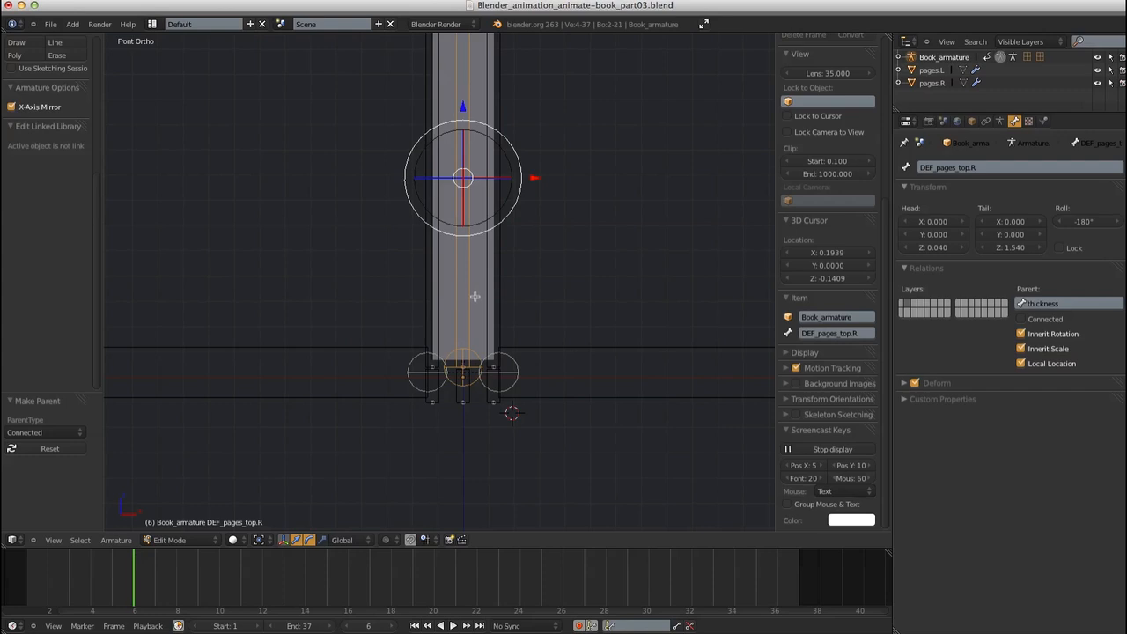
pyautogui.keyDown('shift'); pyautogui.rightClick(468, 400); pyautogui.keyUp('shift')
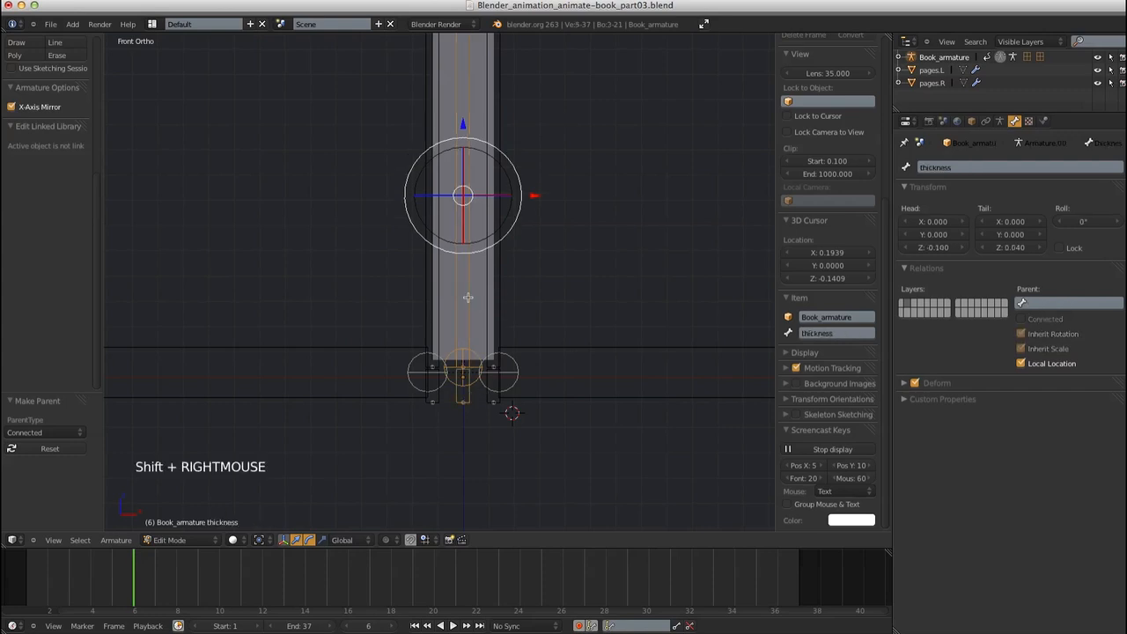
pyautogui.hotkey('ctrl', 'p')
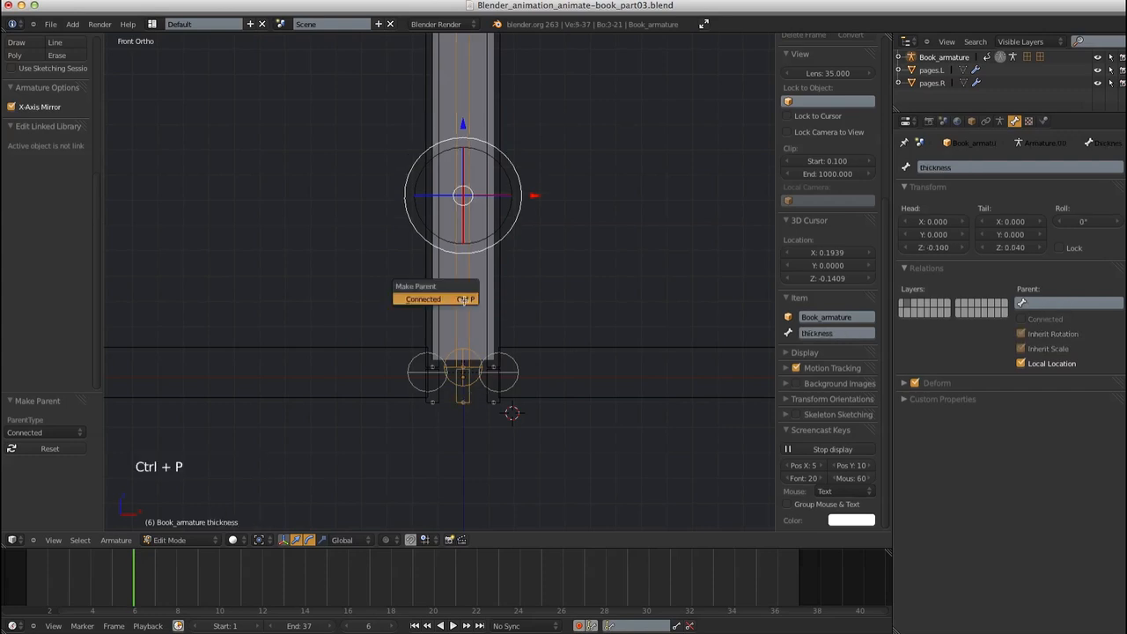
pyautogui.click(465, 299)
# Display the first armature layer together with the second one
pyautogui.keyDown('shift'); pyautogui.moveTo(511, 424); pyautogui.dragTo(515, 303, button='middle'); pyautogui.keyUp('shift')
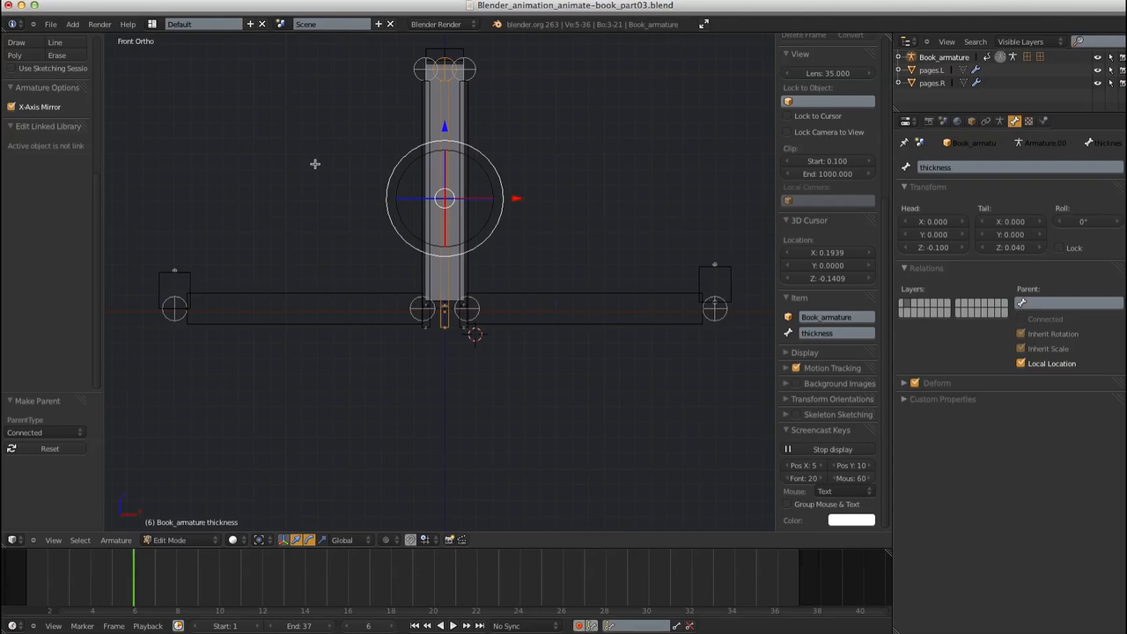
pyautogui.click(1000, 122)
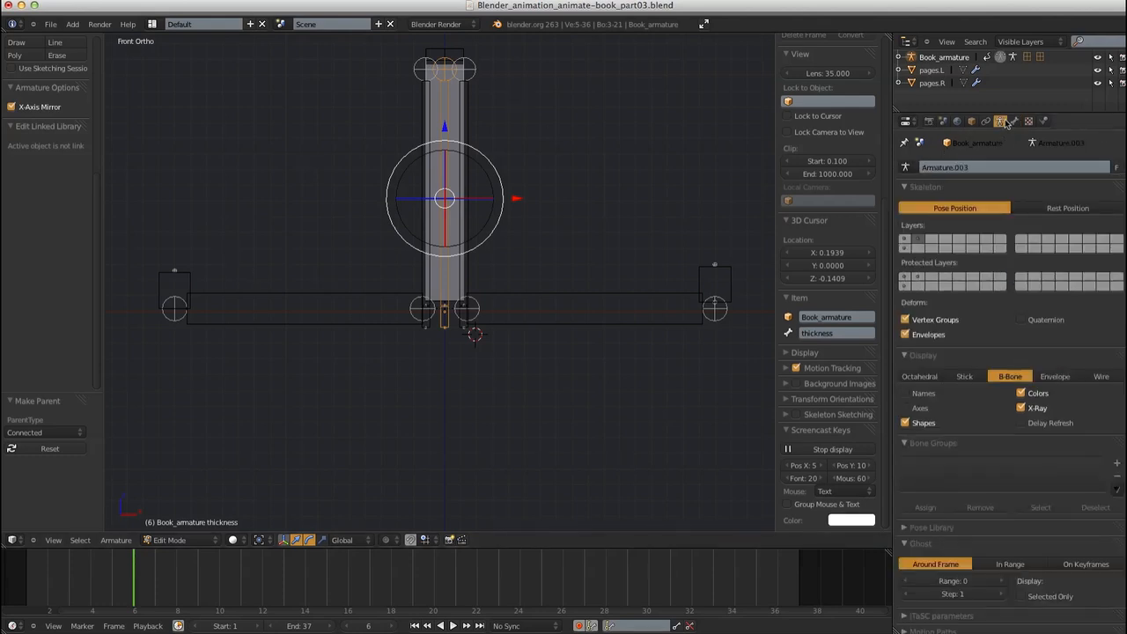
pyautogui.keyDown('shift'); pyautogui.click(913, 240); pyautogui.keyUp('shift')
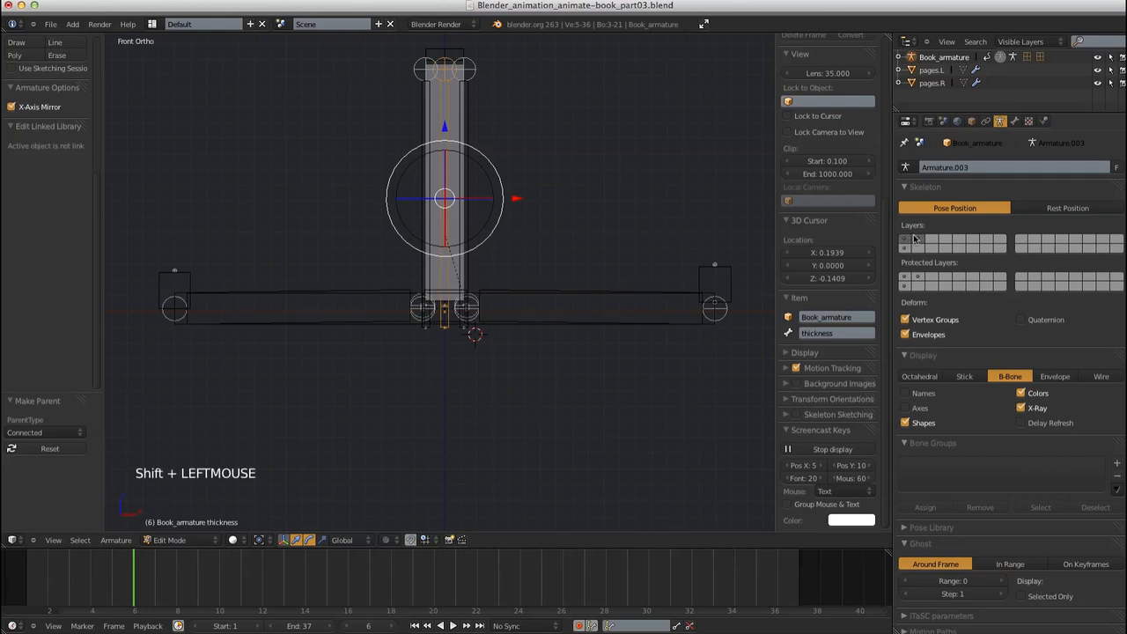
# Parent the base.L, base.R and thickness bones to DEF_edge with the Keep Offset option
pyautogui.keyDown('ctrl'); pyautogui.moveTo(458, 342); pyautogui.dragTo(424, 397, button='middle'); pyautogui.keyUp('ctrl')
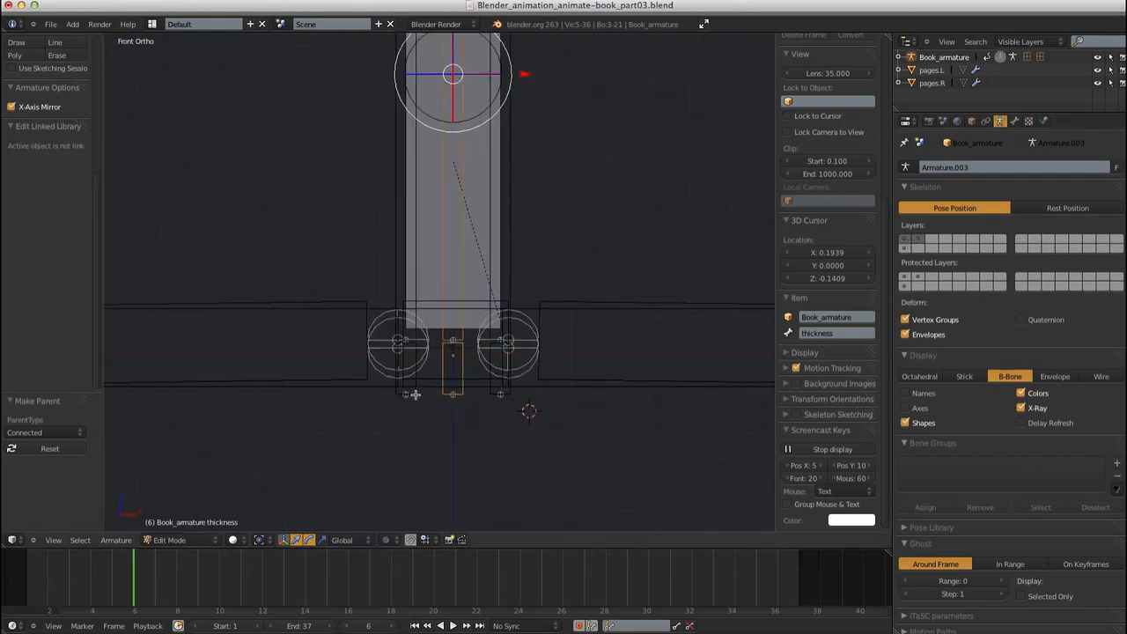
pyautogui.rightClick(414, 394)
pyautogui.keyDown('shift'); pyautogui.rightClick(509, 393); pyautogui.keyUp('shift')
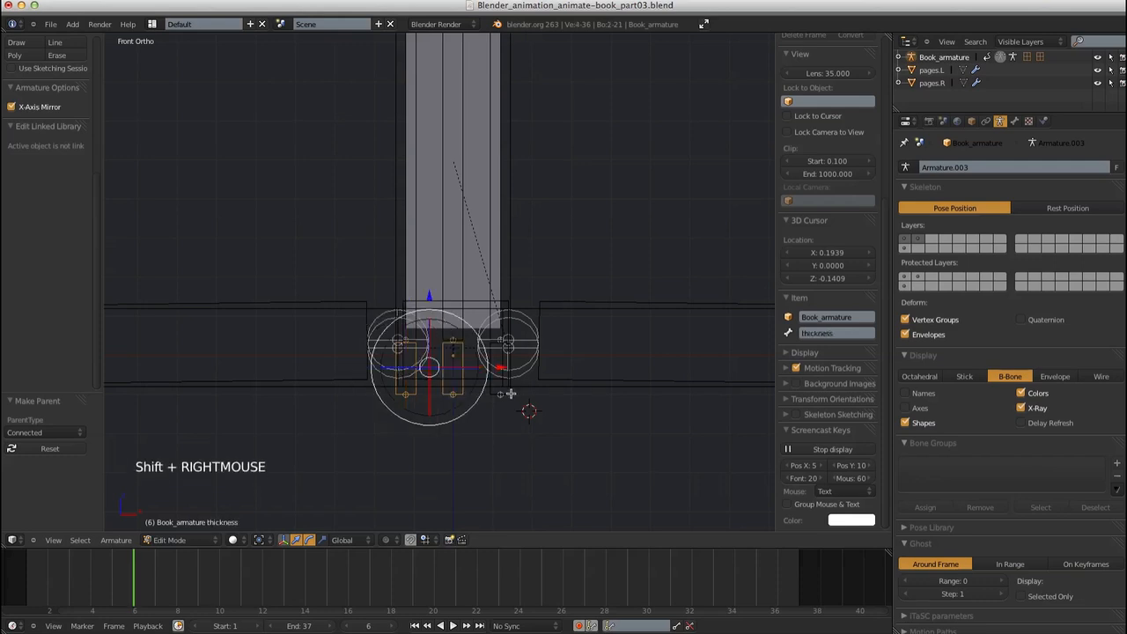
pyautogui.keyDown('shift'); pyautogui.rightClick(509, 394); pyautogui.keyUp('shift')
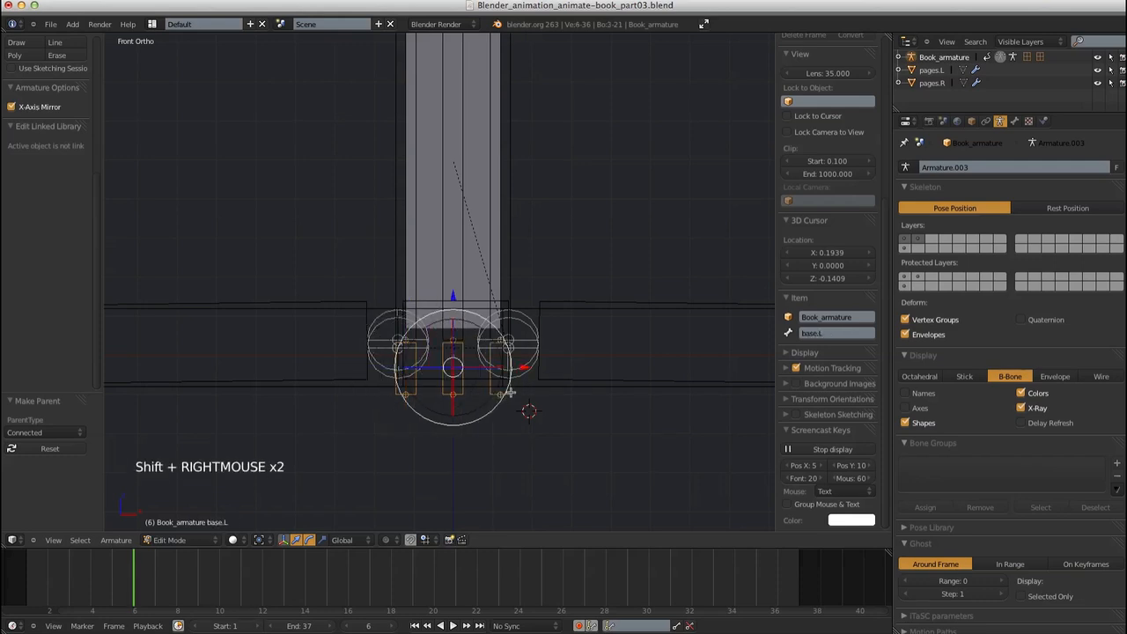
pyautogui.keyDown('ctrl'); pyautogui.moveTo(539, 431); pyautogui.dragTo(490, 314, button='middle'); pyautogui.keyUp('ctrl')
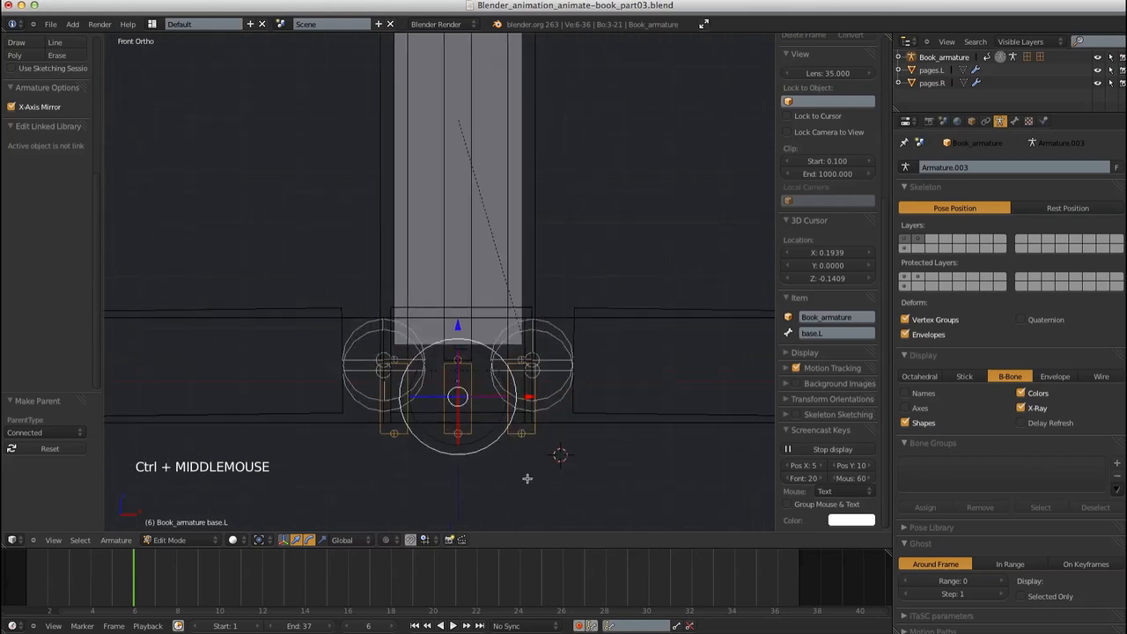
pyautogui.keyDown('shift'); pyautogui.rightClick(487, 308); pyautogui.keyUp('shift')
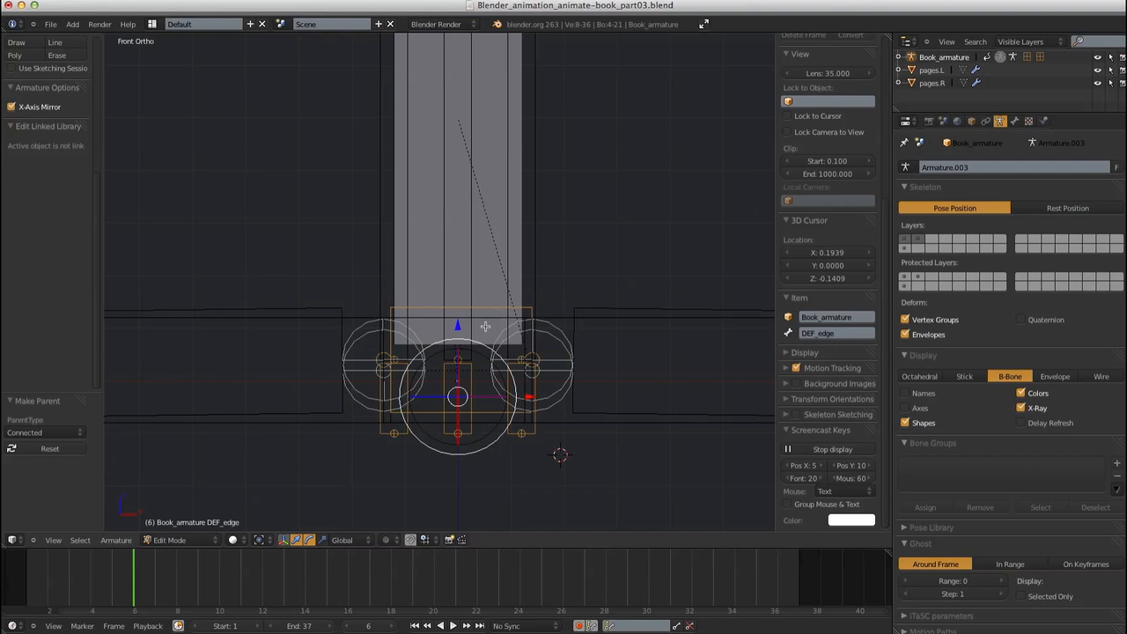
pyautogui.hotkey('ctrl', 'p')
pyautogui.click(476, 342)
pyautogui.keyDown('shift'); pyautogui.moveTo(581, 448); pyautogui.dragTo(548, 390, button='middle'); pyautogui.keyUp('shift')
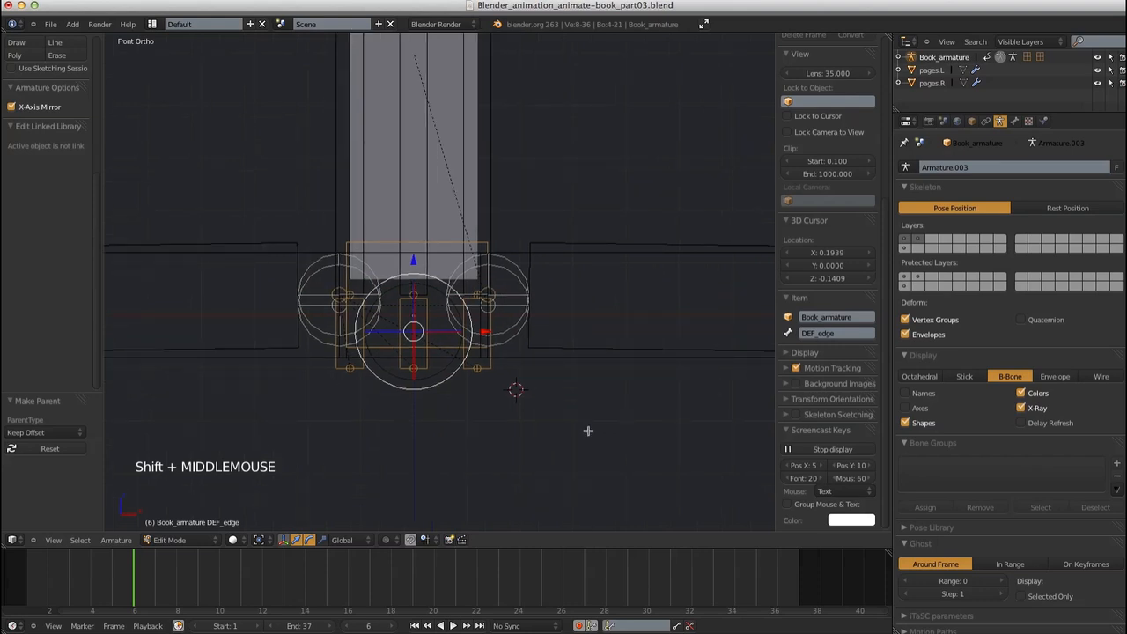
# Parent the pages.L bone to cover.L with the Keep Offset option
pyautogui.keyDown('ctrl'); pyautogui.moveTo(589, 431); pyautogui.dragTo(504, 303, button='middle'); pyautogui.keyUp('ctrl')
pyautogui.keyDown('shift'); pyautogui.moveTo(549, 364); pyautogui.dragTo(480, 384, button='middle'); pyautogui.keyUp('shift')
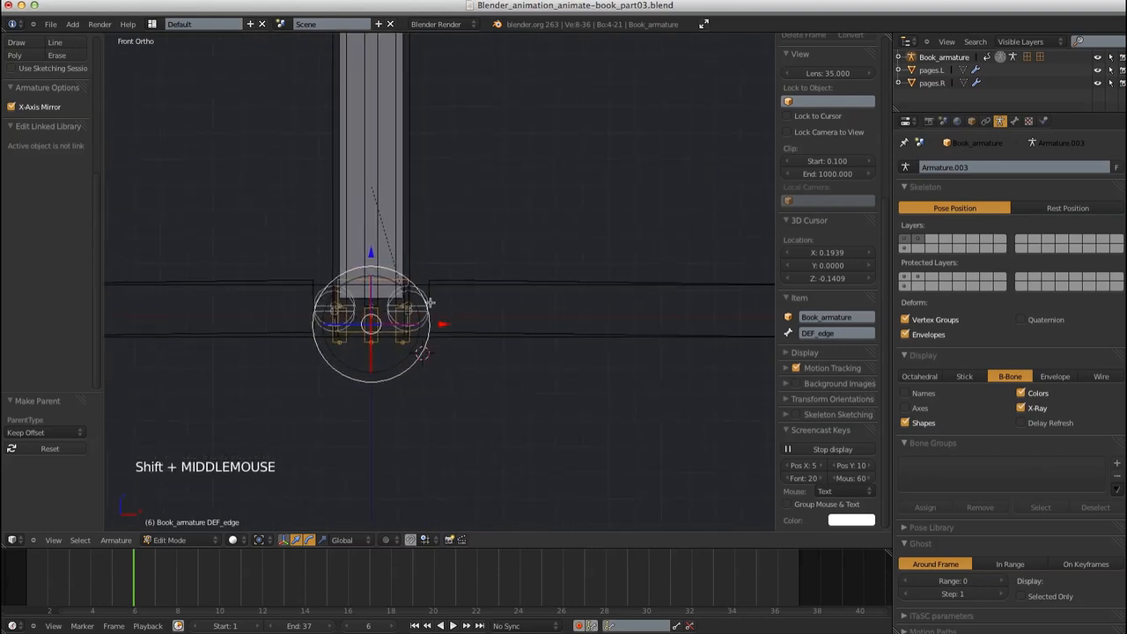
pyautogui.rightClick(448, 341)
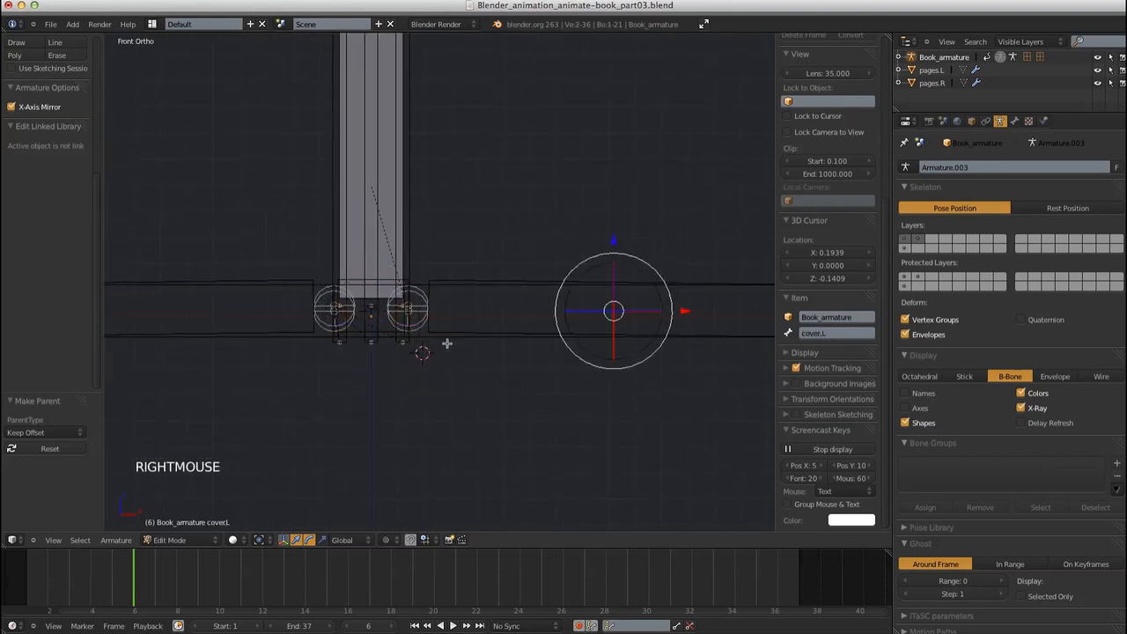
pyautogui.rightClick(447, 345)
pyautogui.rightClick(452, 341)
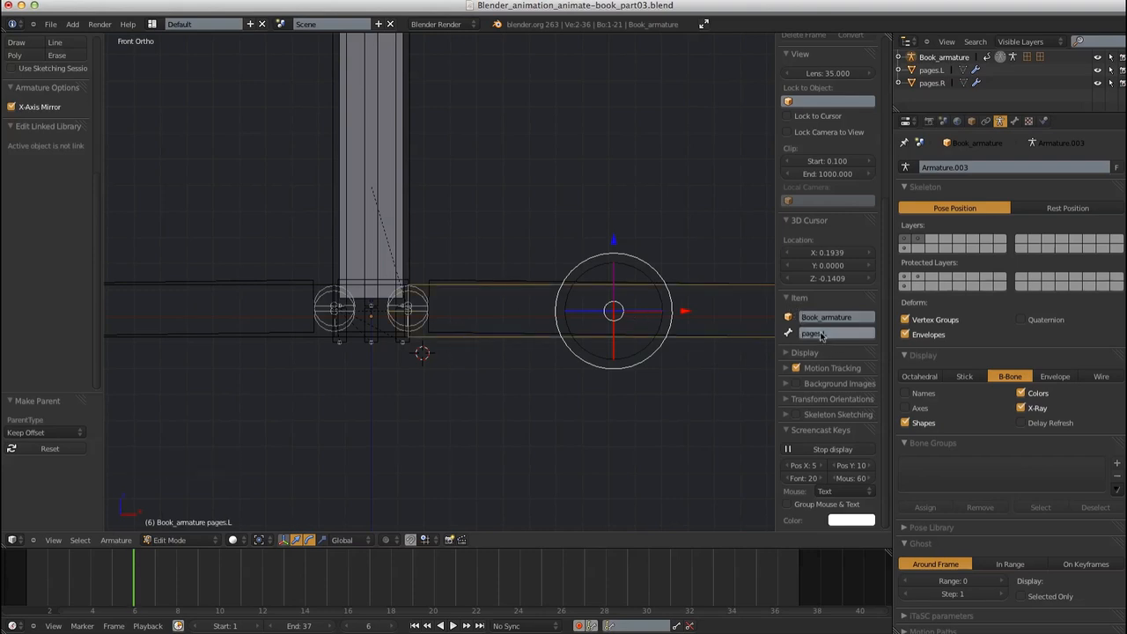
pyautogui.keyDown('shift'); pyautogui.rightClick(453, 340); pyautogui.keyUp('shift')
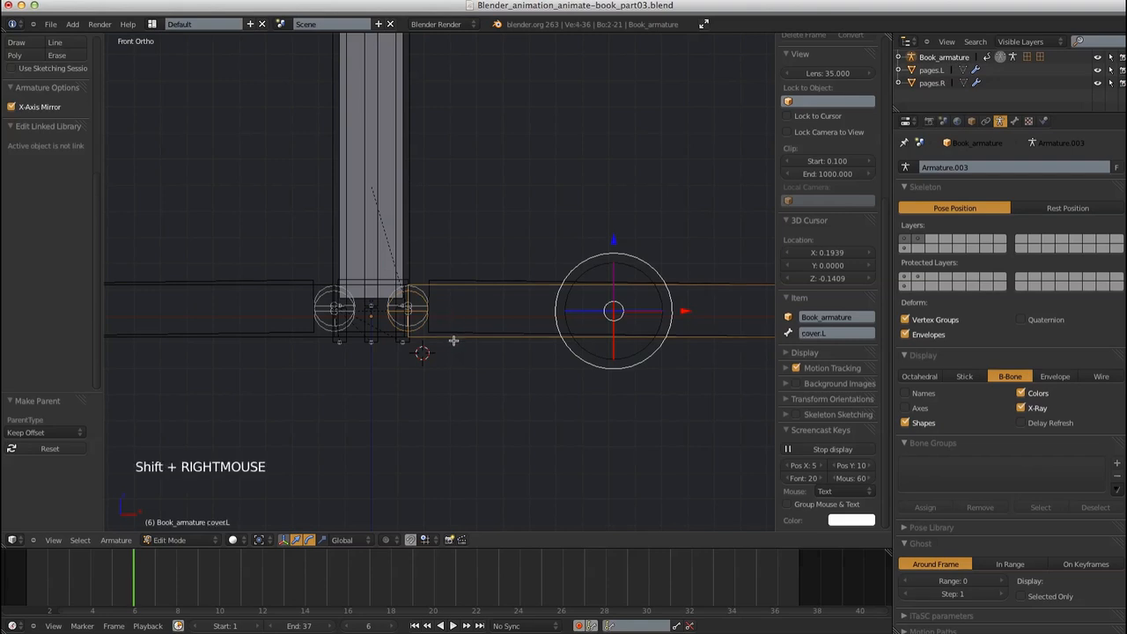
pyautogui.hotkey('ctrl', 'p')
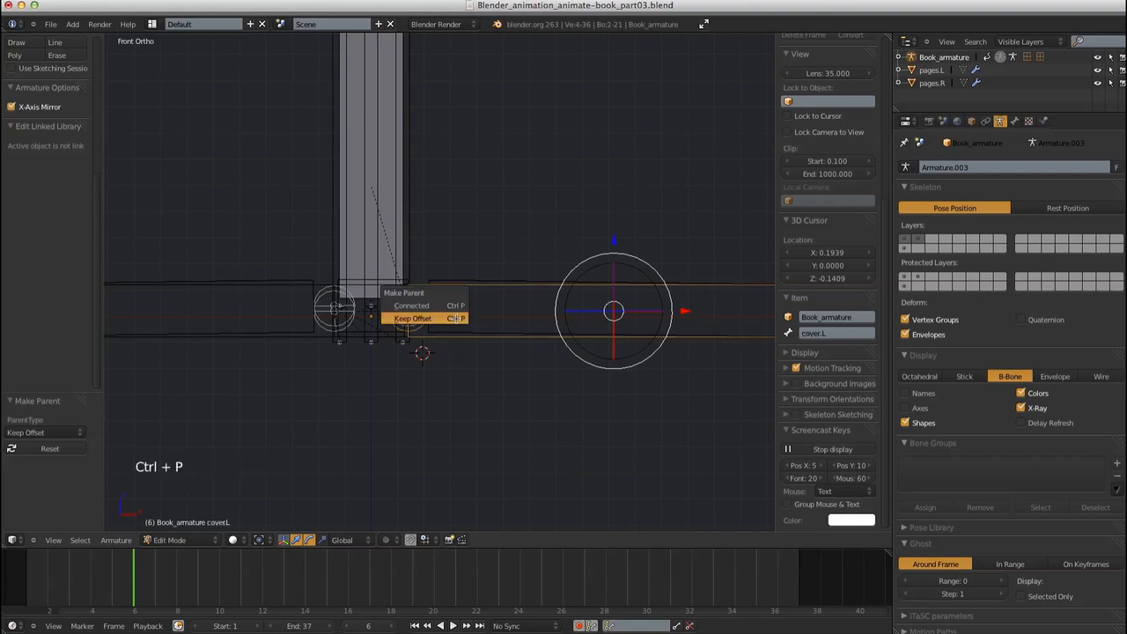
pyautogui.click(457, 319)
# Parent the pages.R bone to cover.R with the Keep Offset option
pyautogui.keyDown('shift'); pyautogui.moveTo(432, 395); pyautogui.dragTo(520, 395, button='middle'); pyautogui.keyUp('shift')
pyautogui.rightClick(390, 339)
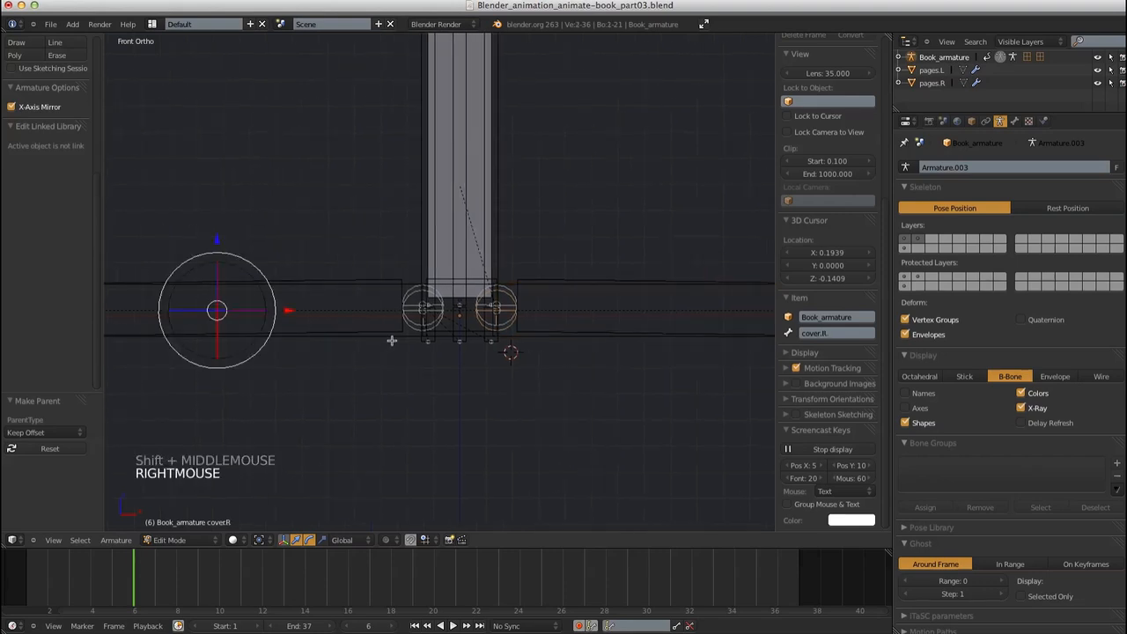
pyautogui.rightClick(390, 341)
pyautogui.keyDown('shift'); pyautogui.rightClick(389, 341); pyautogui.keyUp('shift')
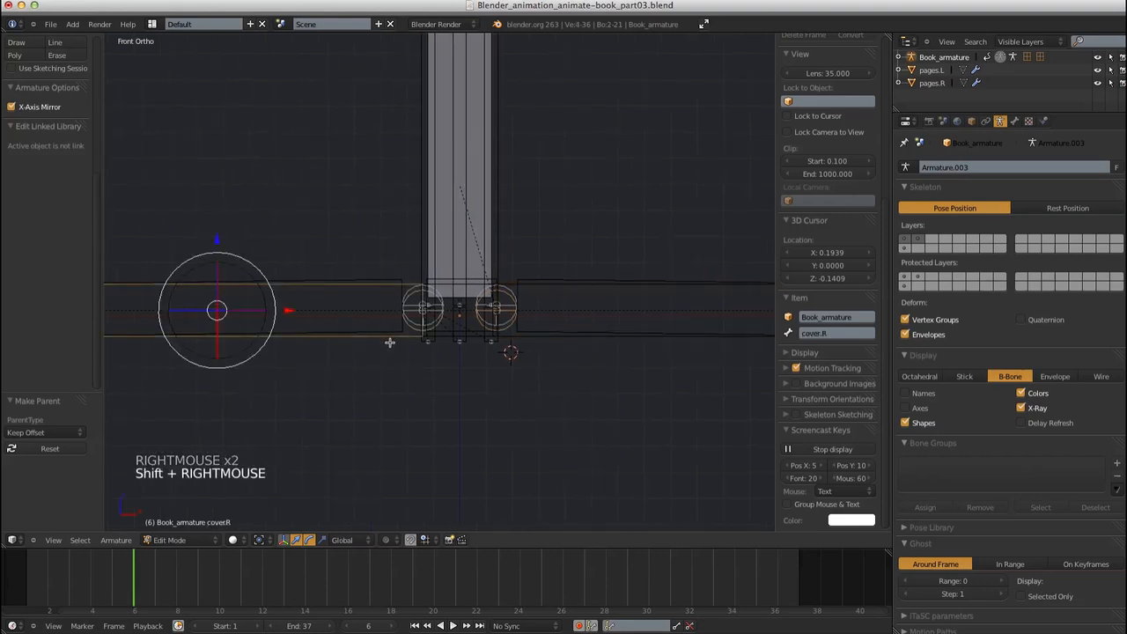
pyautogui.hotkey('ctrl', 'p')
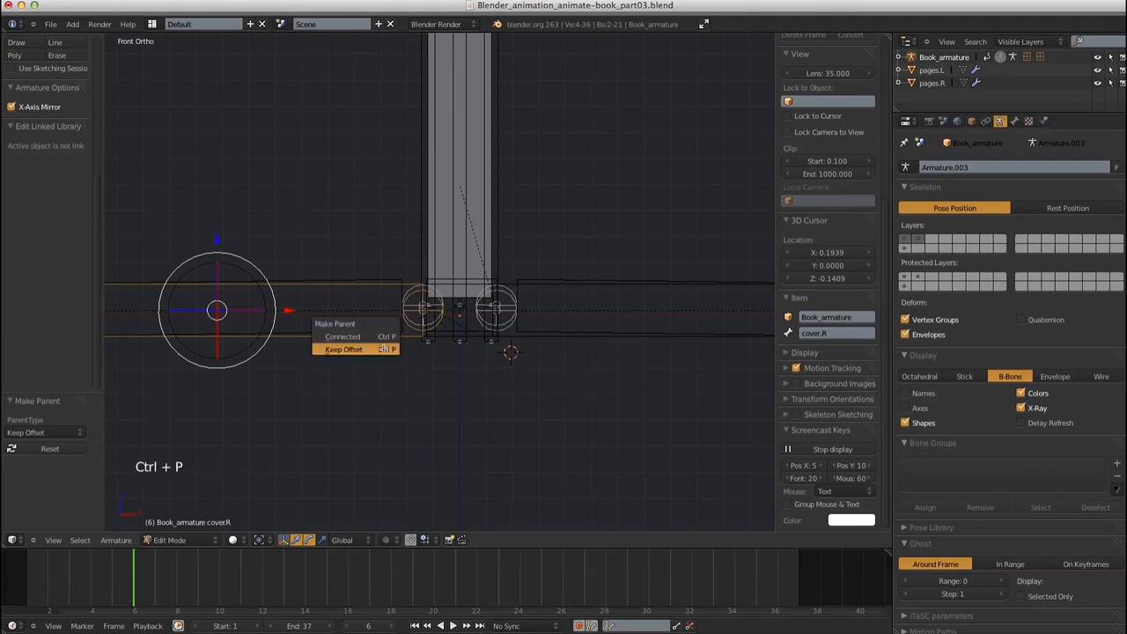
pyautogui.click(385, 350)
# Display only the second armature layer
pyautogui.keyDown('ctrl'); pyautogui.moveTo(573, 395); pyautogui.dragTo(509, 314, button='middle'); pyautogui.keyUp('ctrl')
pyautogui.keyDown('ctrl'); pyautogui.moveTo(509, 313); pyautogui.dragTo(581, 450, button='middle'); pyautogui.keyUp('ctrl')
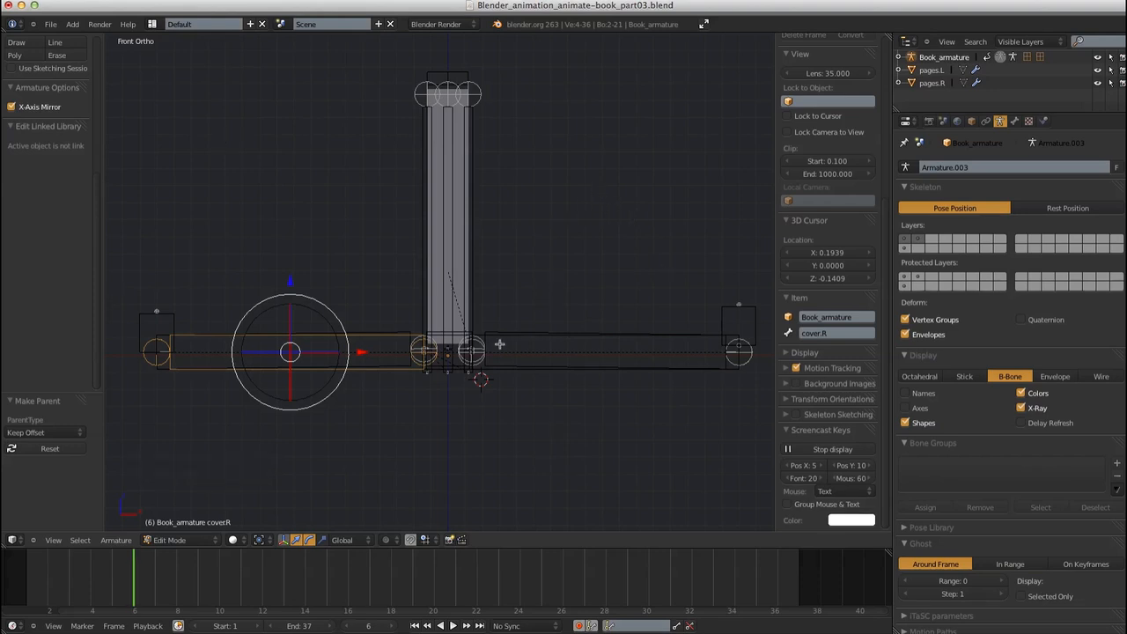
pyautogui.click(918, 242)
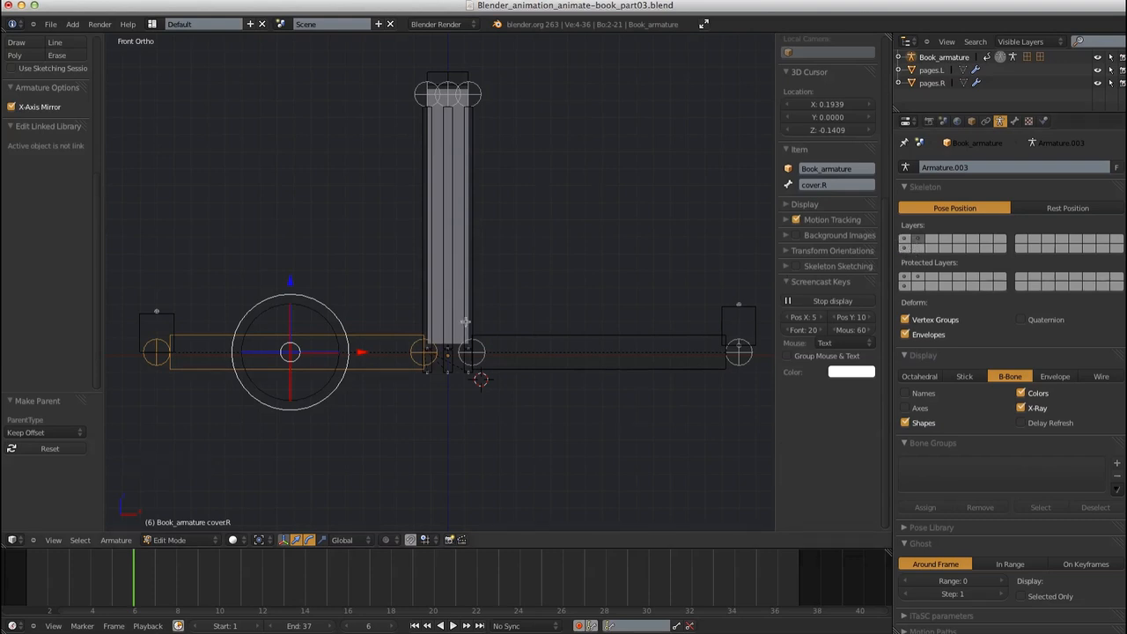
# Recalculate the bone roll to the Y Axis for the four page-deform bones, base.L, base.R and thickness
pyautogui.keyDown('ctrl'); pyautogui.moveTo(499, 271); pyautogui.dragTo(547, 323, button='middle'); pyautogui.keyUp('ctrl')
pyautogui.rightClick(413, 244)
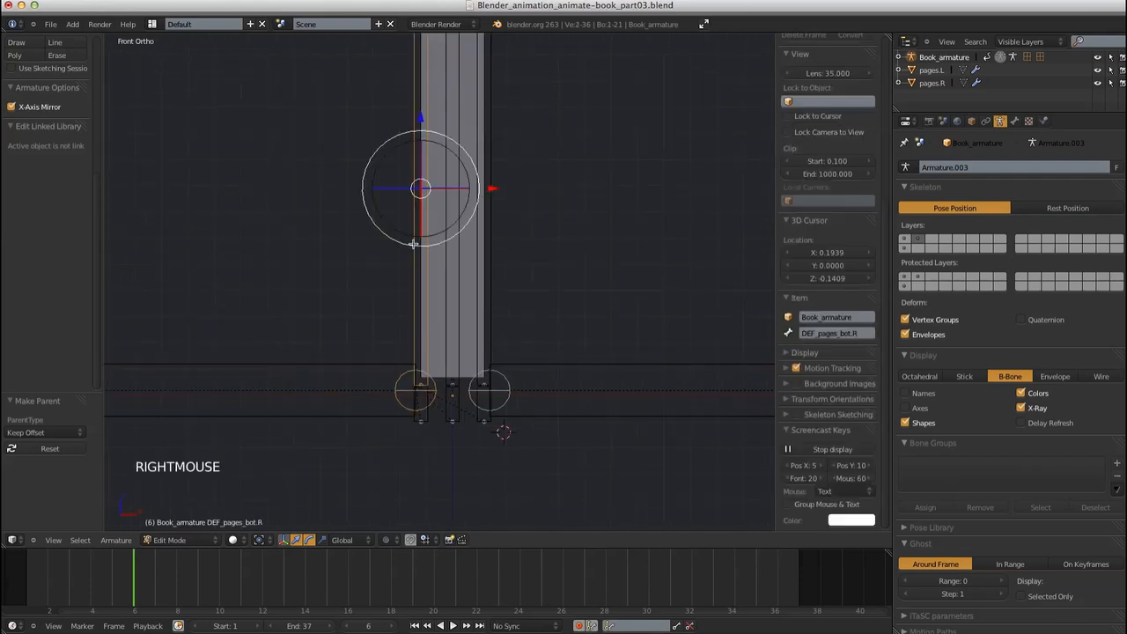
pyautogui.keyDown('shift'); pyautogui.rightClick(449, 244); pyautogui.keyUp('shift')
pyautogui.keyDown('shift'); pyautogui.rightClick(449, 243); pyautogui.keyUp('shift')
pyautogui.keyDown('shift'); pyautogui.rightClick(483, 252); pyautogui.keyUp('shift')
pyautogui.keyDown('shift'); pyautogui.rightClick(484, 252); pyautogui.keyUp('shift')
pyautogui.keyDown('shift'); pyautogui.rightClick(456, 259); pyautogui.keyUp('shift')
pyautogui.keyDown('shift'); pyautogui.rightClick(433, 419); pyautogui.keyUp('shift')
pyautogui.keyDown('shift'); pyautogui.rightClick(447, 411); pyautogui.keyUp('shift')
pyautogui.keyDown('shift'); pyautogui.rightClick(476, 418); pyautogui.keyUp('shift')
pyautogui.keyDown('ctrl'); pyautogui.moveTo(520, 415); pyautogui.dragTo(496, 308, button='middle'); pyautogui.keyUp('ctrl')
pyautogui.click(116, 540)
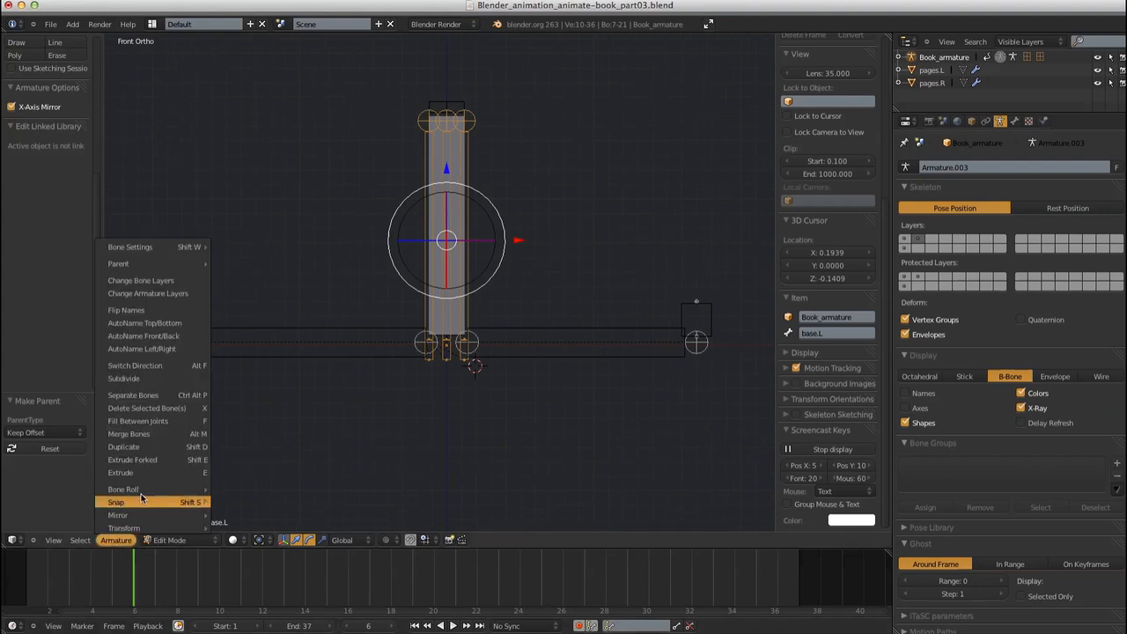
pyautogui.moveTo(150, 492)
pyautogui.moveTo(252, 489)
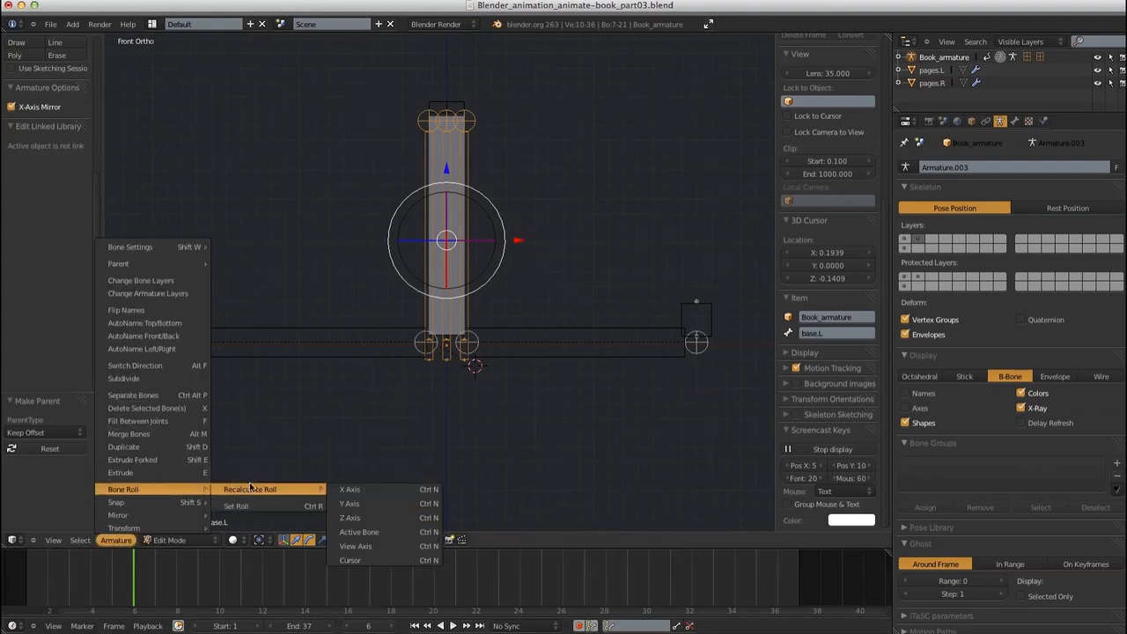
pyautogui.click(352, 504)
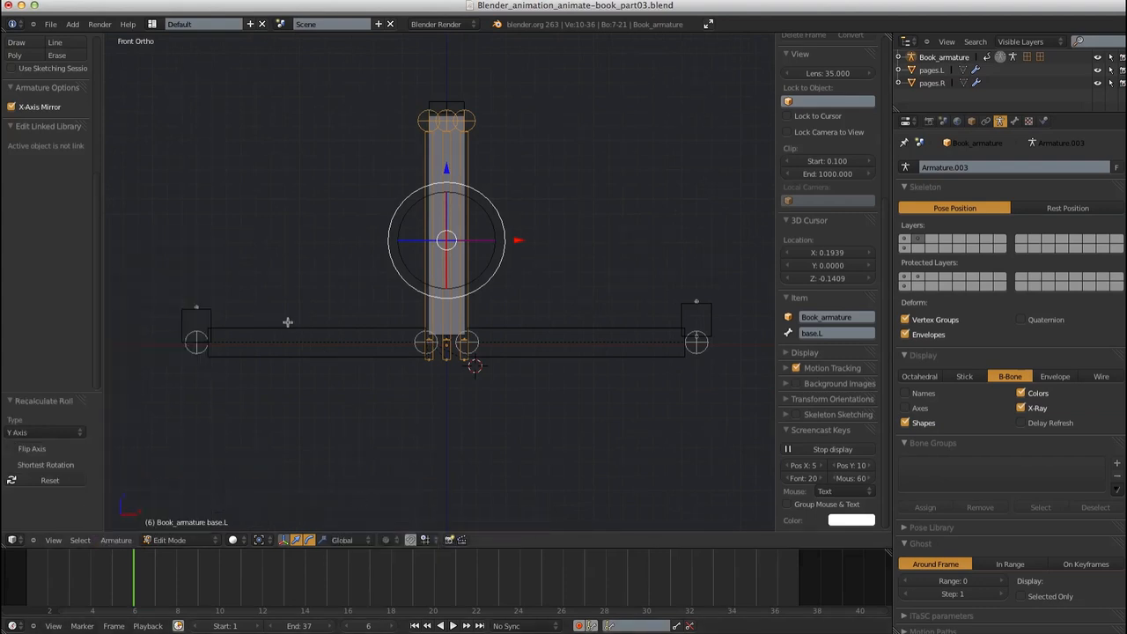
# Recalculate the bone roll of pages.R and pages.L to the Z Axis
pyautogui.rightClick(210, 322)
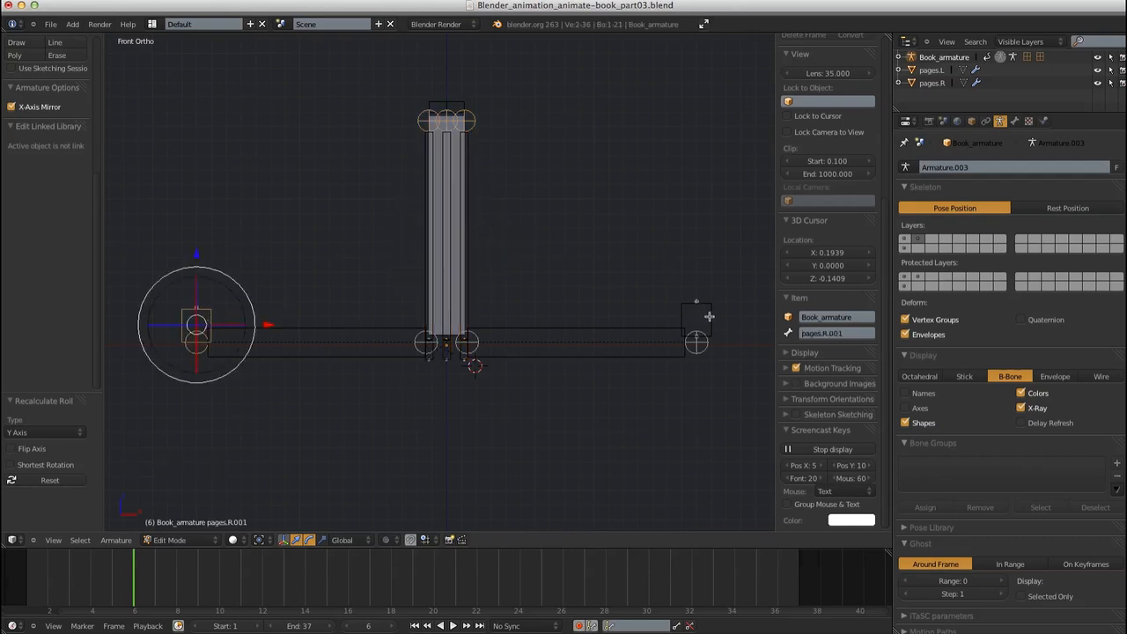
pyautogui.rightClick(296, 335)
pyautogui.keyDown('shift'); pyautogui.click(531, 318); pyautogui.keyUp('shift')
pyautogui.keyDown('shift'); pyautogui.rightClick(531, 319); pyautogui.keyUp('shift')
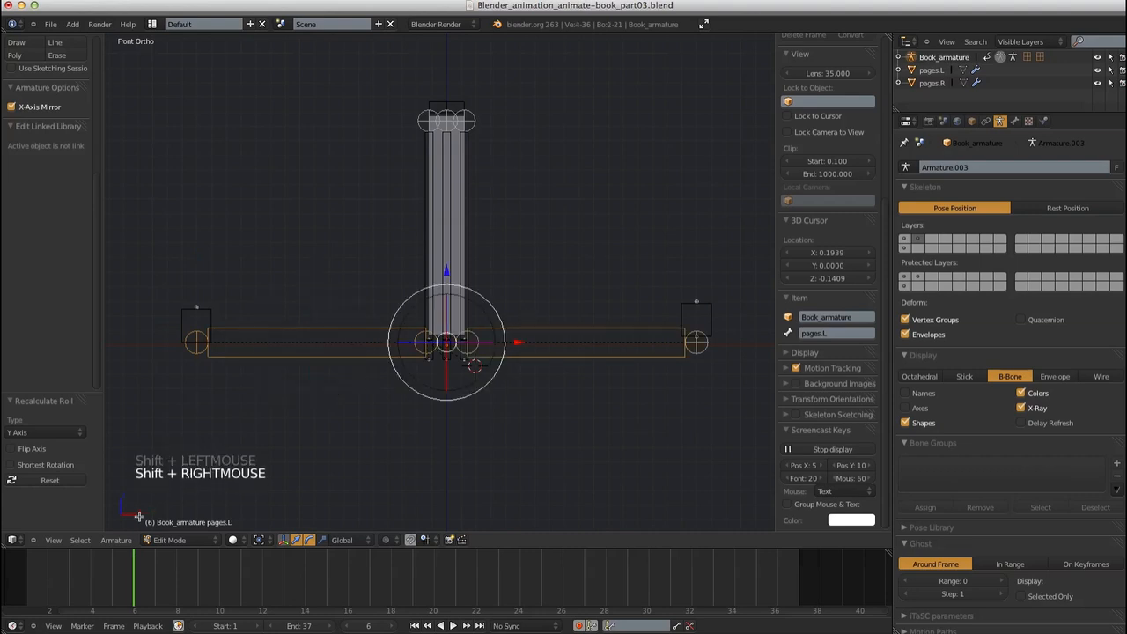
pyautogui.click(115, 540)
pyautogui.moveTo(156, 489)
pyautogui.moveTo(264, 489)
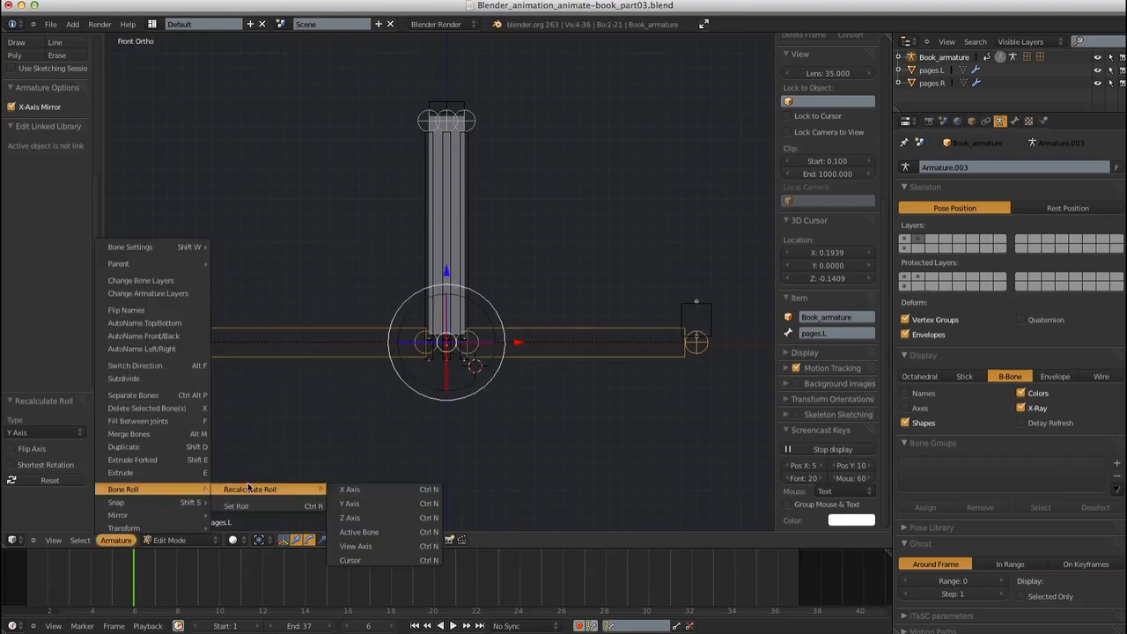
pyautogui.click(358, 519)
# Recalculate the bone roll of the two target bones at the outer ends of the pages bones to the Y Axis
pyautogui.rightClick(192, 330)
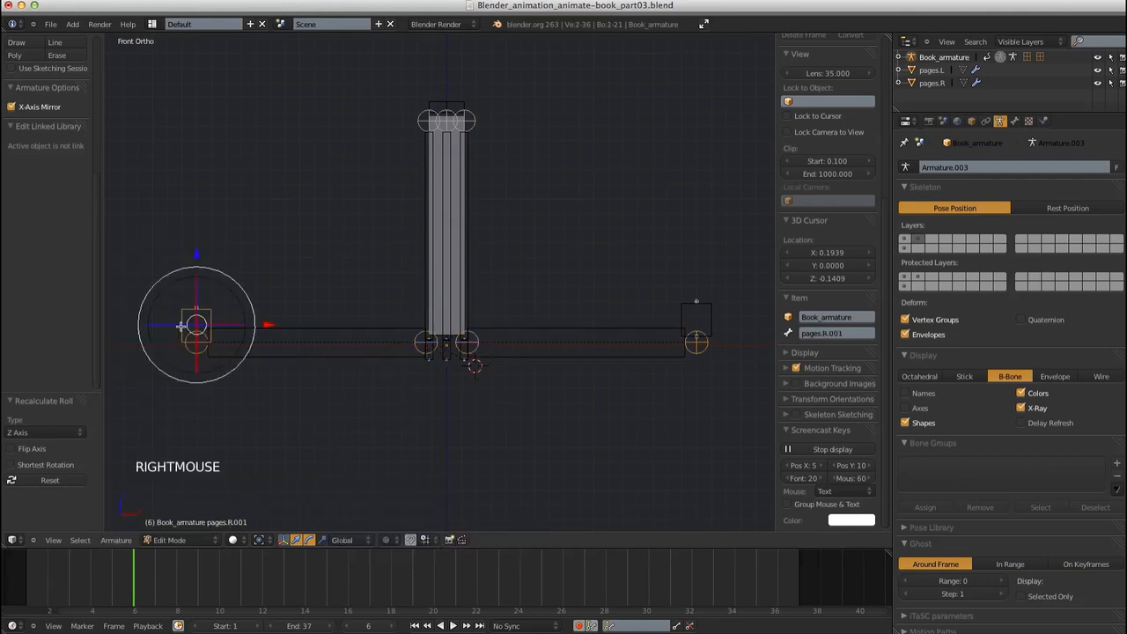
pyautogui.keyDown('shift'); pyautogui.rightClick(709, 315); pyautogui.keyUp('shift')
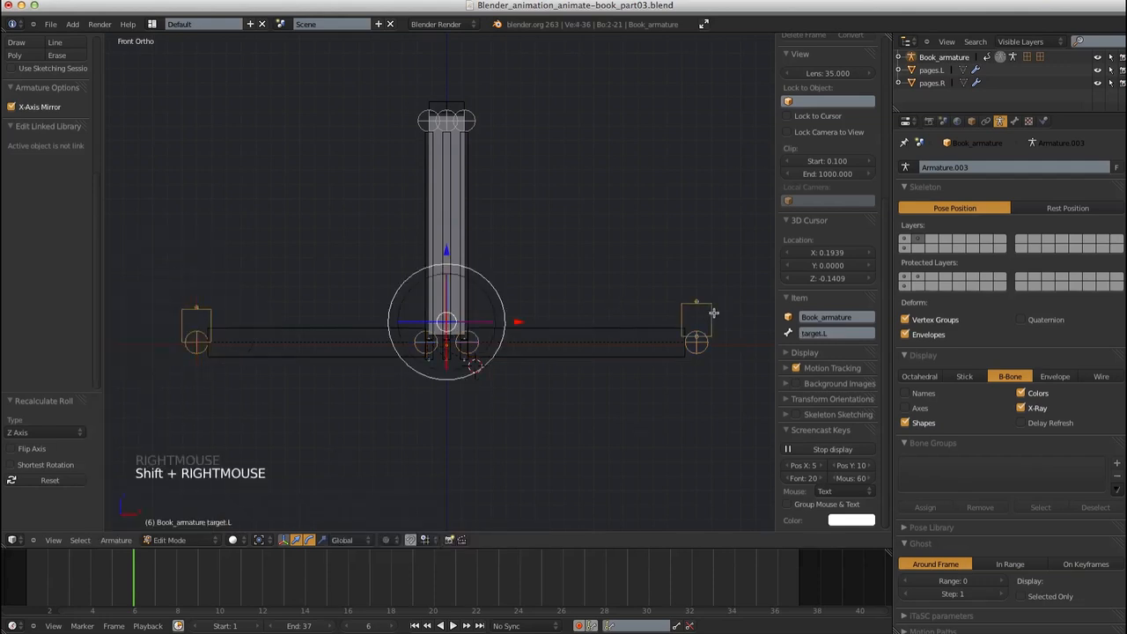
pyautogui.click(884, 174)
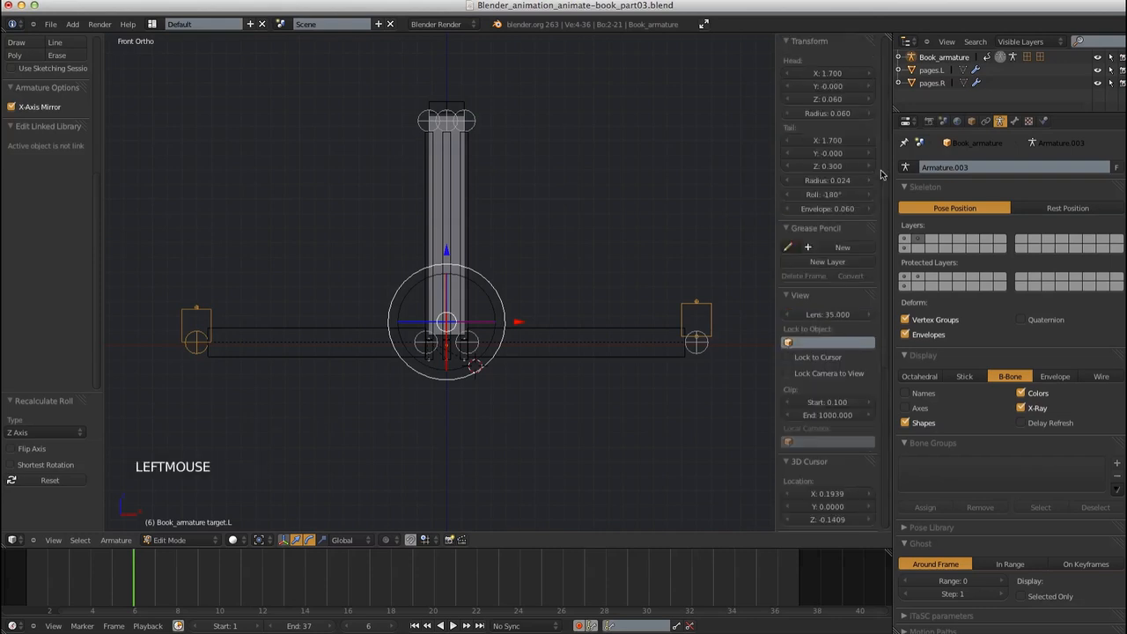
pyautogui.click(116, 539)
pyautogui.moveTo(141, 489)
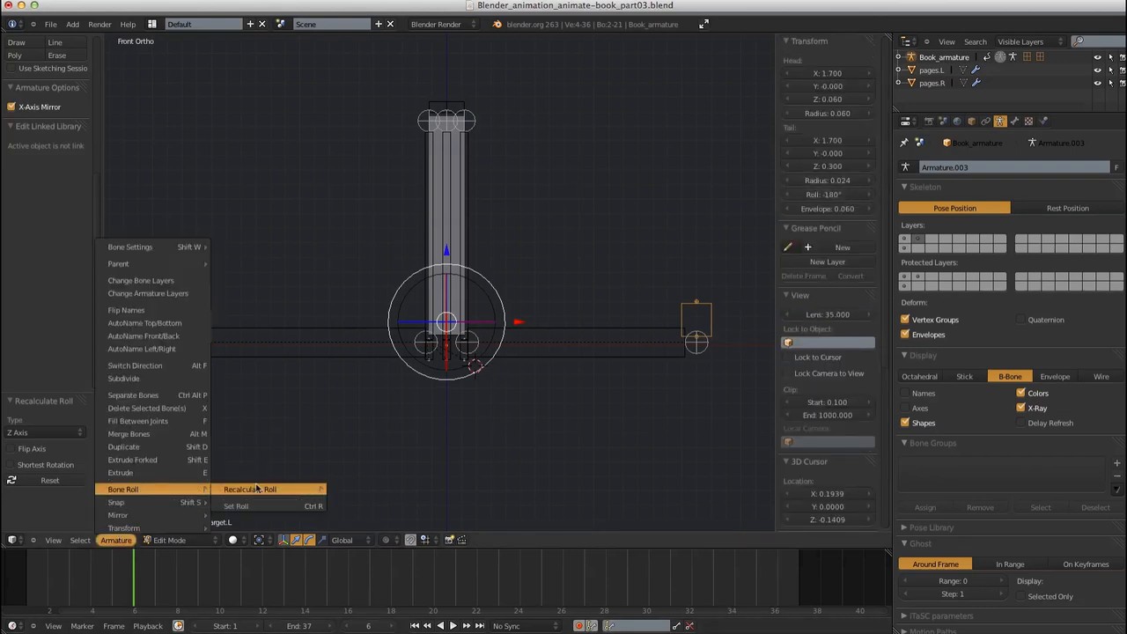
pyautogui.moveTo(284, 488)
pyautogui.click(348, 503)
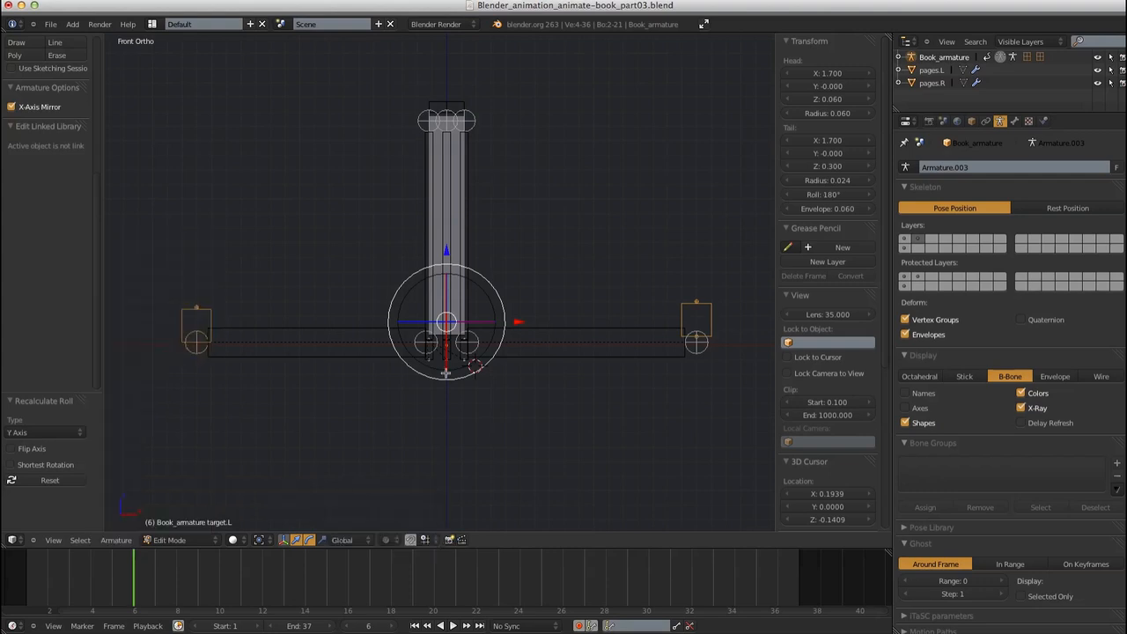
# Deselect all bones and save over the existing part03 blend file
pyautogui.press('a')
pyautogui.press('super+s')
pyautogui.press('super+s')
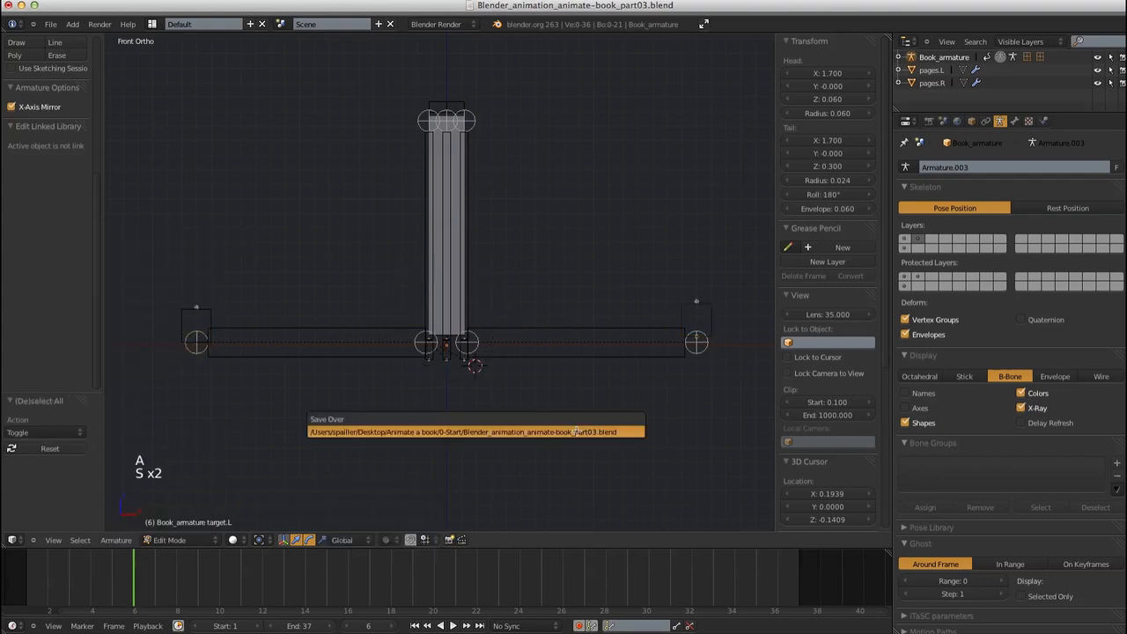
# Switch the armature to Pose Mode and display the Controller bone's layer together with the second armature layer
pyautogui.keyDown('ctrl'); pyautogui.moveTo(581, 425); pyautogui.dragTo(566, 410, button='middle'); pyautogui.keyUp('ctrl')
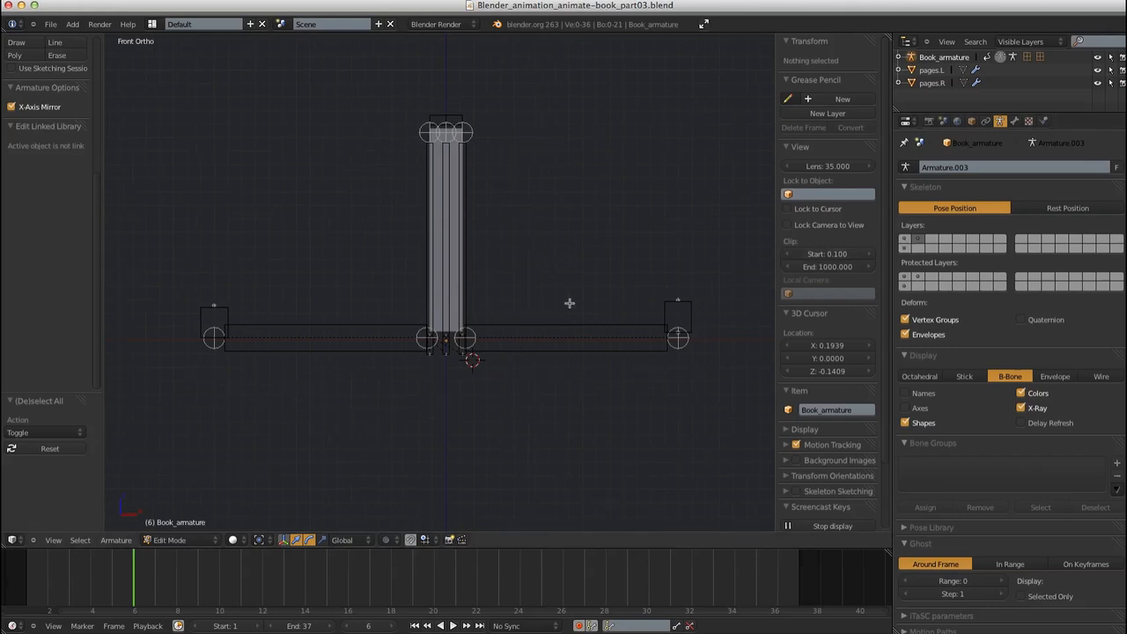
pyautogui.press('Tab')
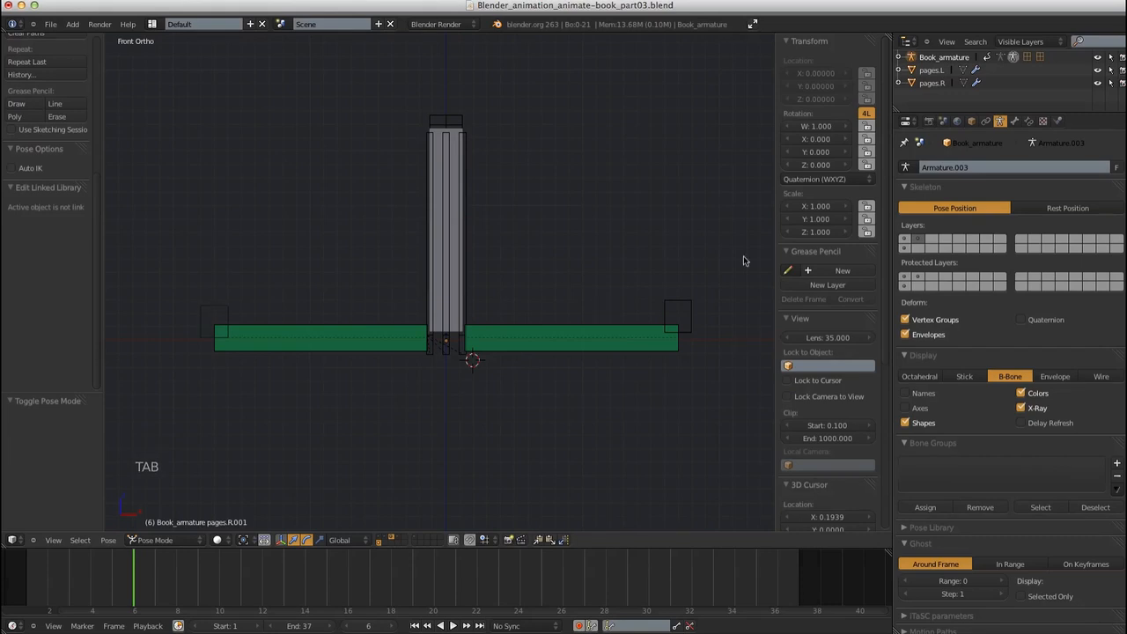
pyautogui.keyDown('shift'); pyautogui.click(906, 251); pyautogui.keyUp('shift')
pyautogui.click(913, 249)
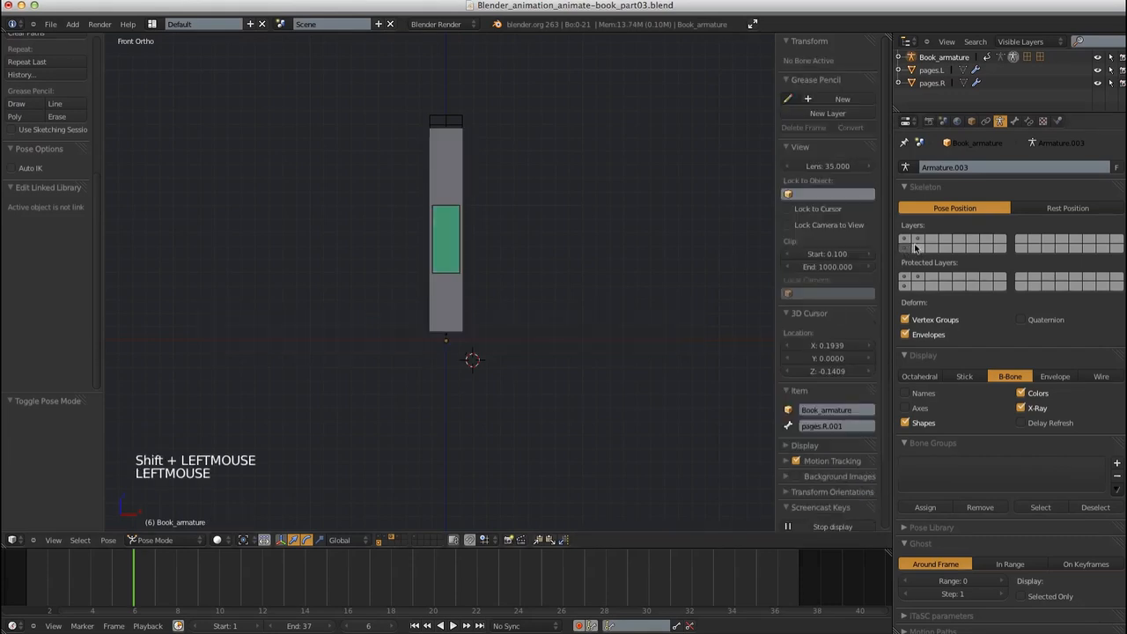
pyautogui.keyDown('shift'); pyautogui.click(916, 250); pyautogui.keyUp('shift')
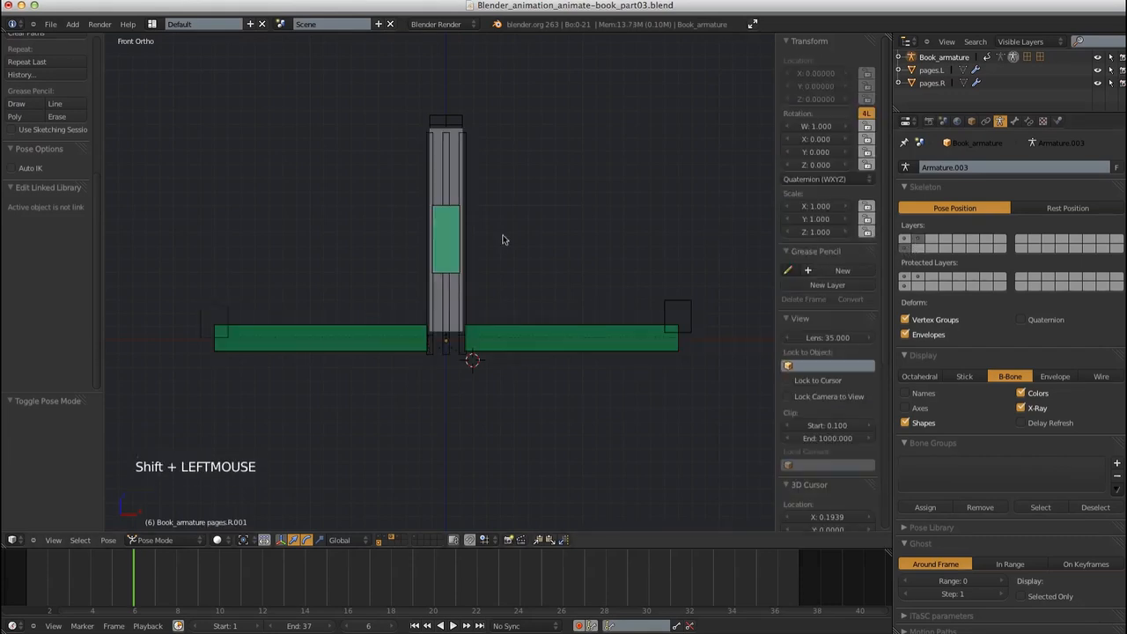
# Test the page folding by rotating the Controller bone to 90° about X, and clear its rotation
pyautogui.rightClick(450, 218)
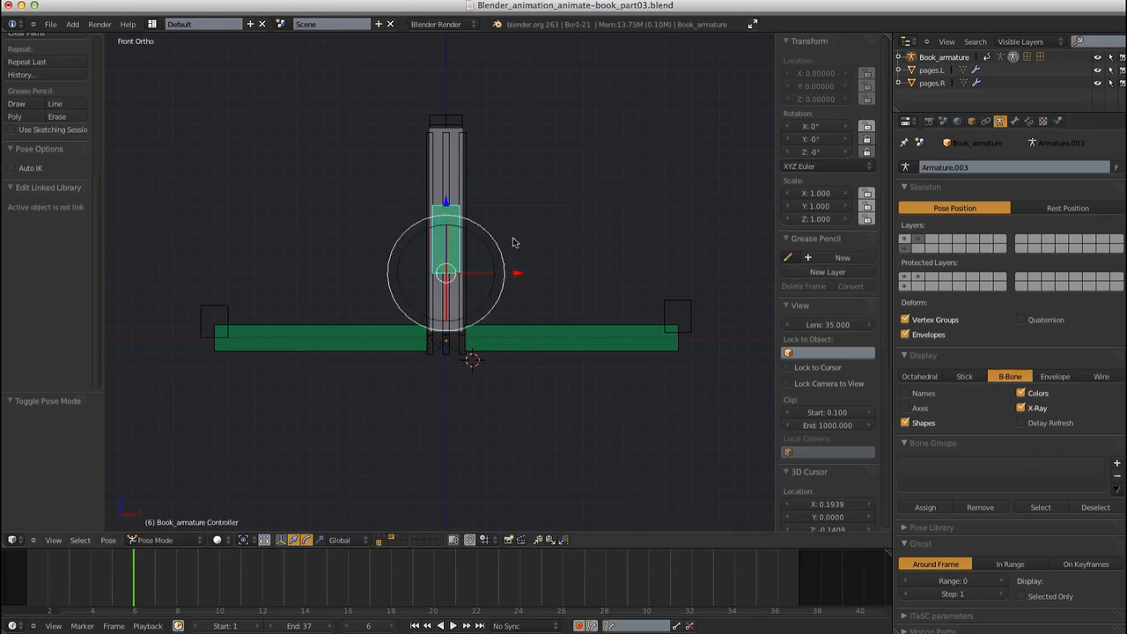
pyautogui.press('r')
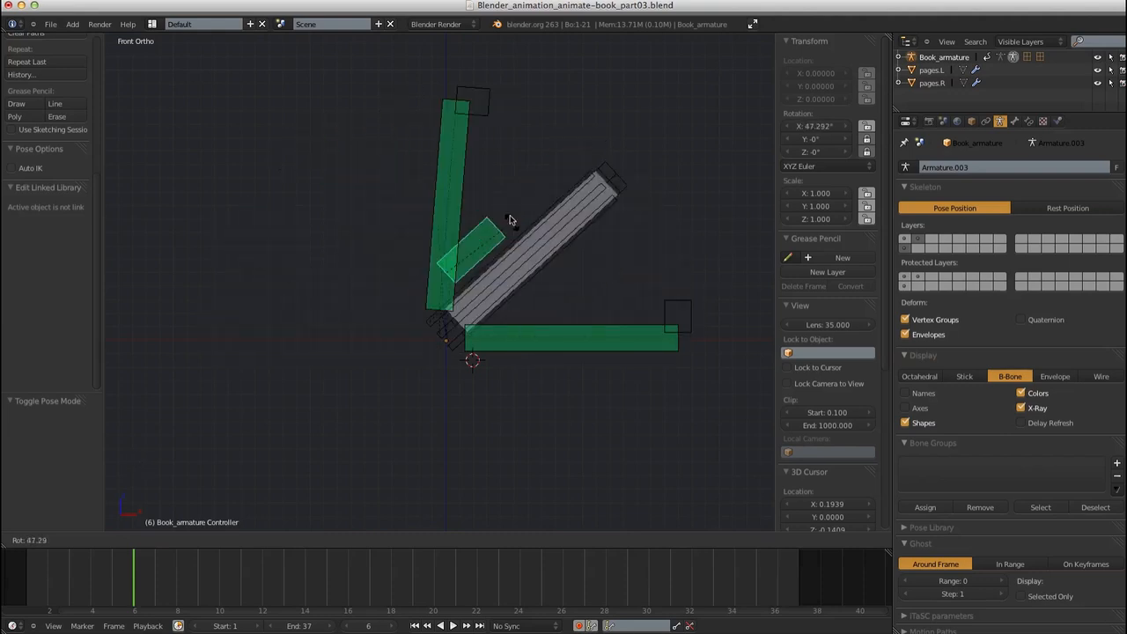
pyautogui.click(574, 186)
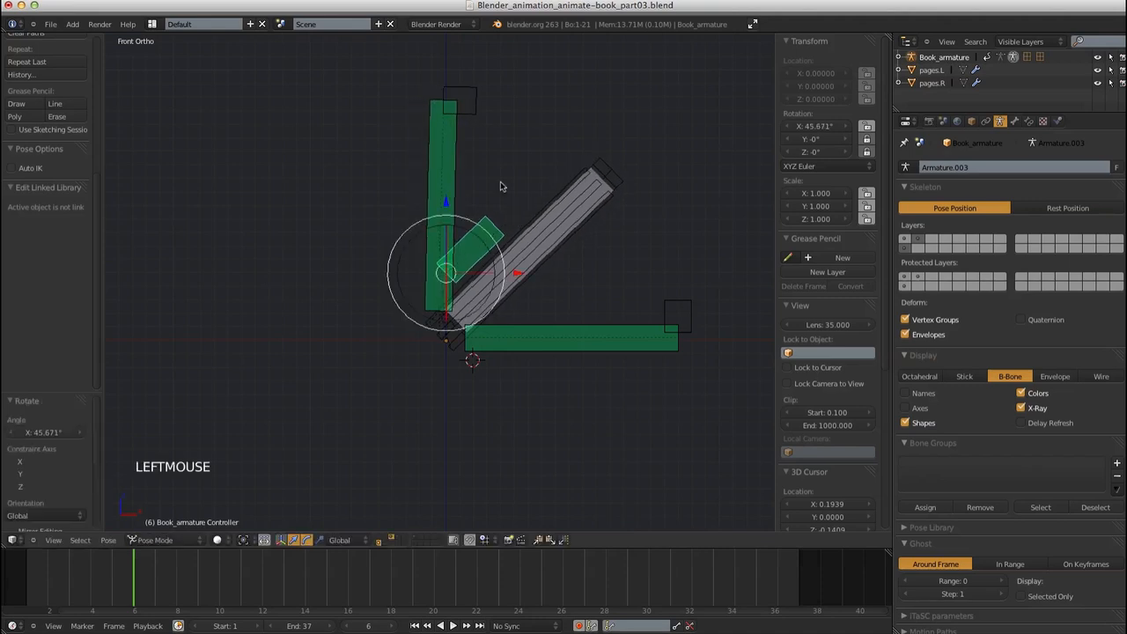
pyautogui.press('r')
pyautogui.click(543, 269)
pyautogui.keyDown('shift'); pyautogui.moveTo(643, 368); pyautogui.dragTo(660, 422, button='middle'); pyautogui.keyUp('shift')
pyautogui.keyDown('shift'); pyautogui.moveTo(660, 423); pyautogui.dragTo(502, 321, button='middle'); pyautogui.keyUp('shift')
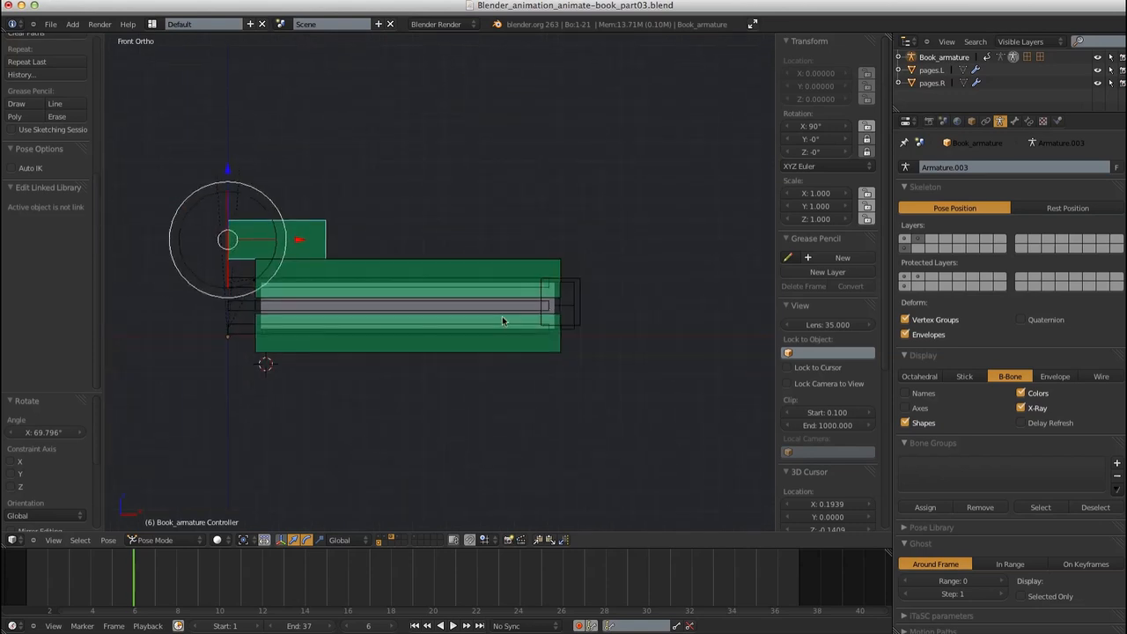
pyautogui.keyDown('shift'); pyautogui.moveTo(485, 376); pyautogui.dragTo(543, 378, button='middle'); pyautogui.keyUp('shift')
pyautogui.hotkey('alt', 'r')
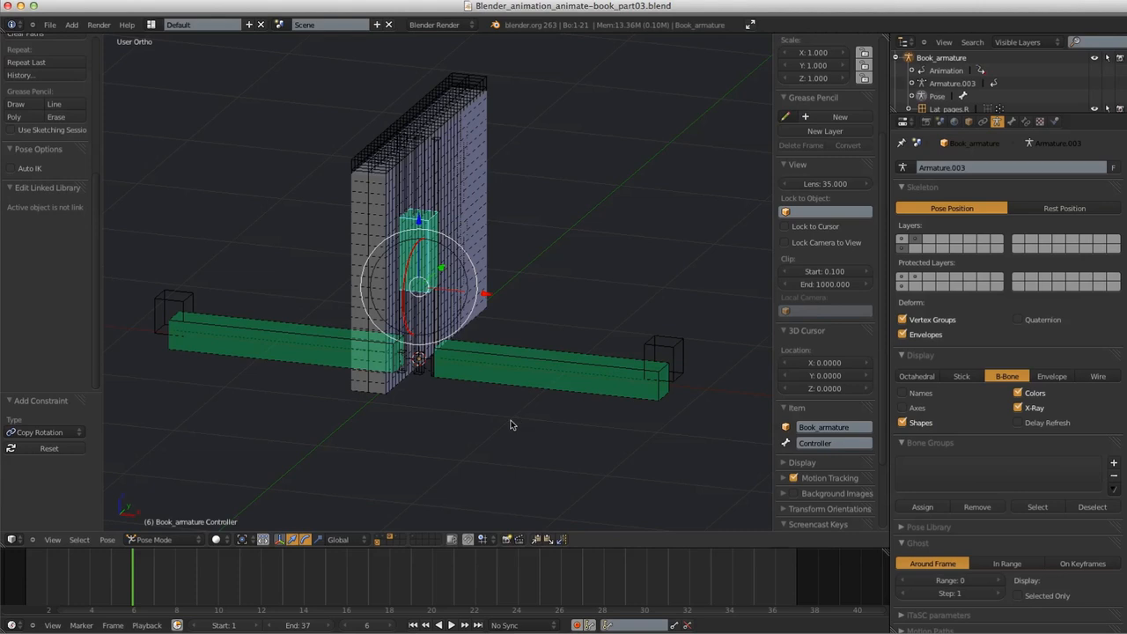
# Delete both Copy Rotation constraints from the pages.L bone
pyautogui.moveTo(543, 380)
pyautogui.keyDown('shift'); pyautogui.mouseDown(button='middle')
pyautogui.moveTo(519, 382)
pyautogui.moveTo(537, 379)
pyautogui.mouseUp(button='middle'); pyautogui.keyUp('shift')
pyautogui.keyDown('ctrl'); pyautogui.moveTo(537, 379); pyautogui.dragTo(551, 452, button='middle'); pyautogui.keyUp('ctrl')
pyautogui.rightClick(568, 378)
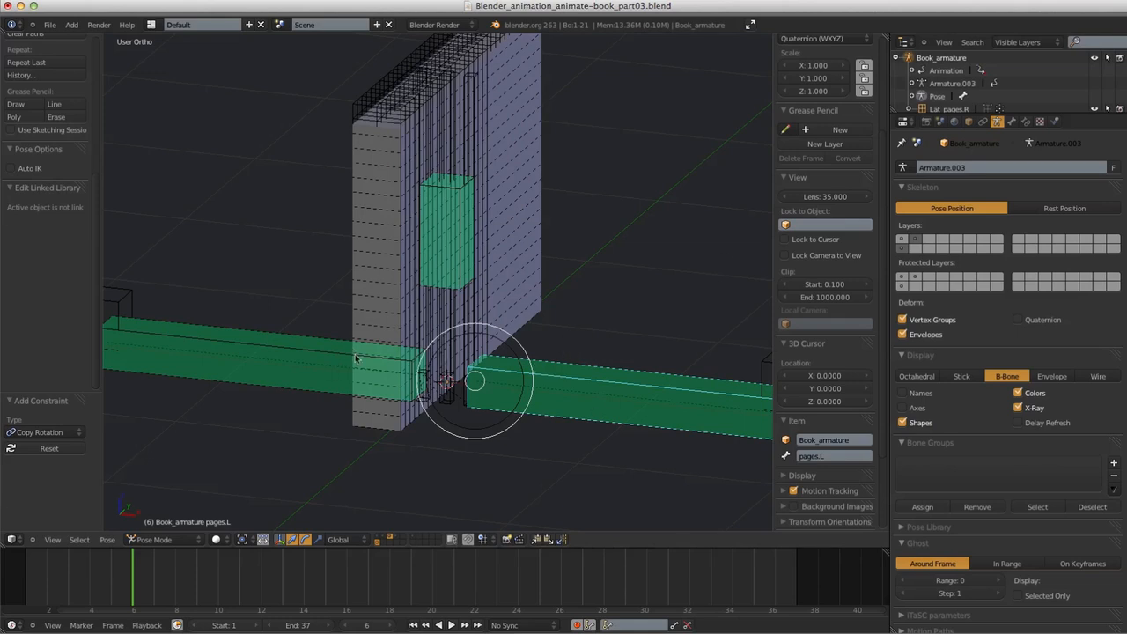
pyautogui.click(1030, 123)
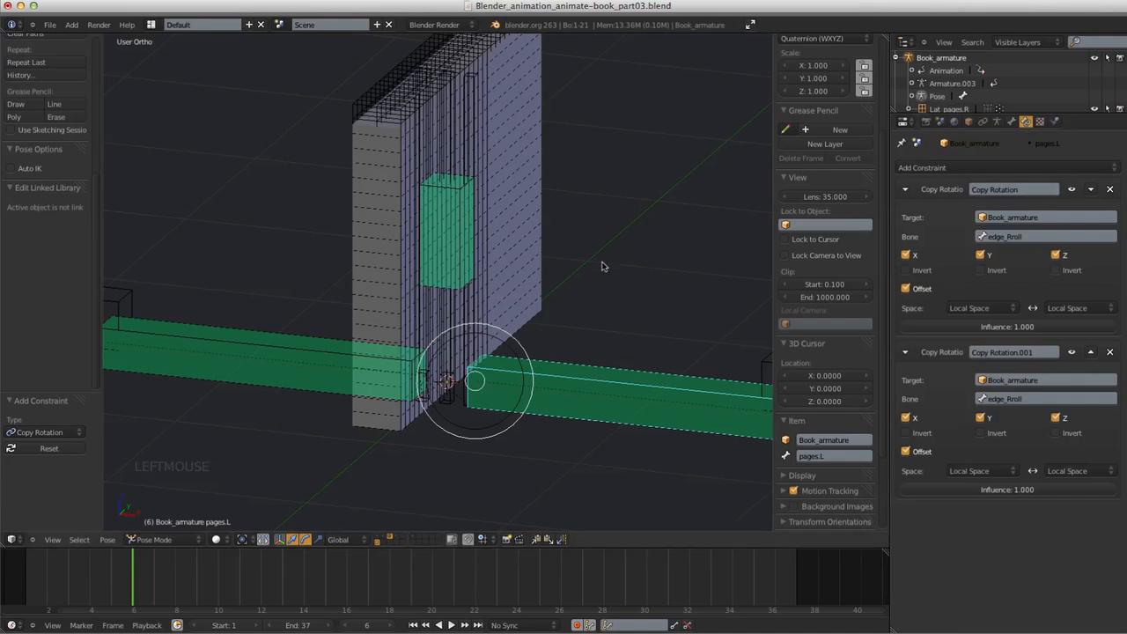
pyautogui.click(1110, 190)
pyautogui.click(1110, 190)
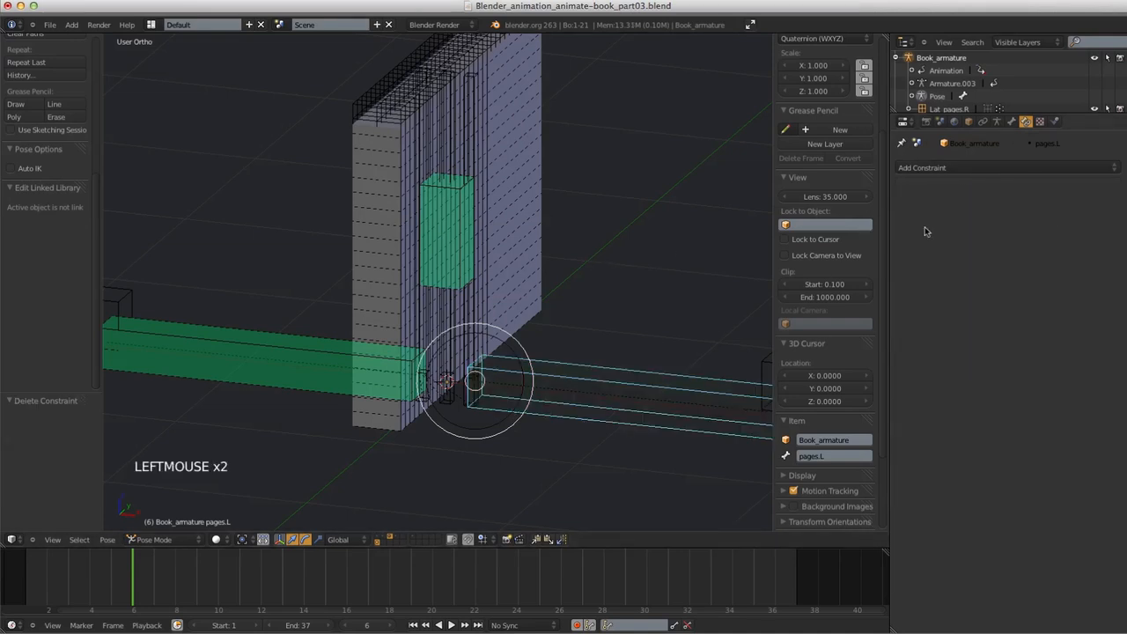
# Delete the Copy Rotation constraints from the pages.R bone
pyautogui.rightClick(268, 355)
pyautogui.click(1110, 189)
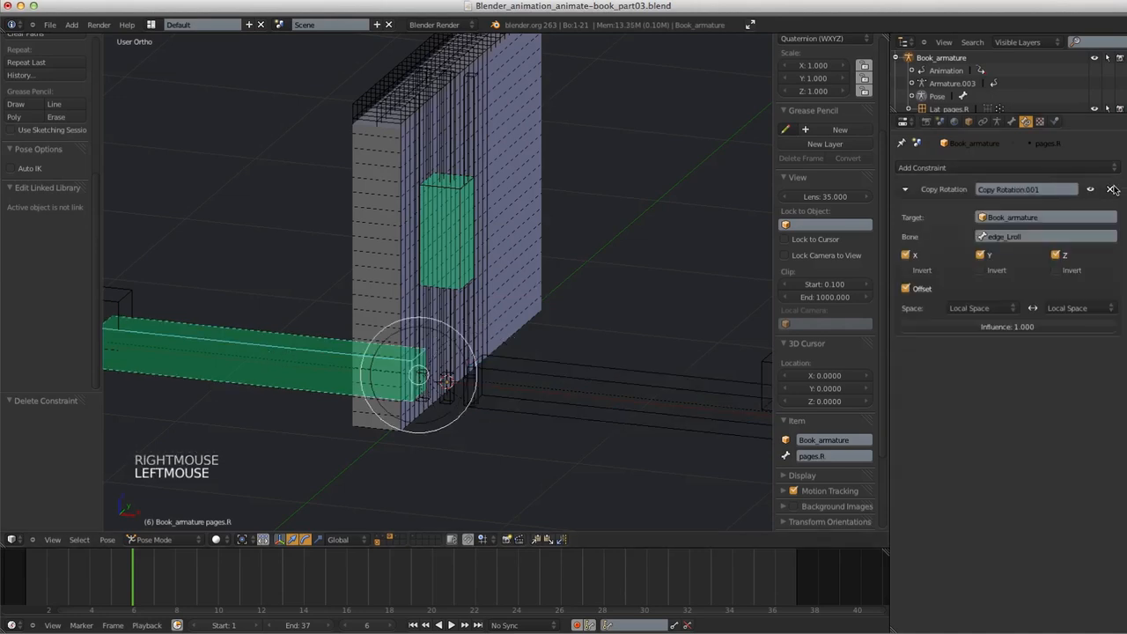
pyautogui.click(1110, 189)
# Check the parent relations of the pages.R and pages.L bones and save over the existing part03 blend file
pyautogui.click(1011, 121)
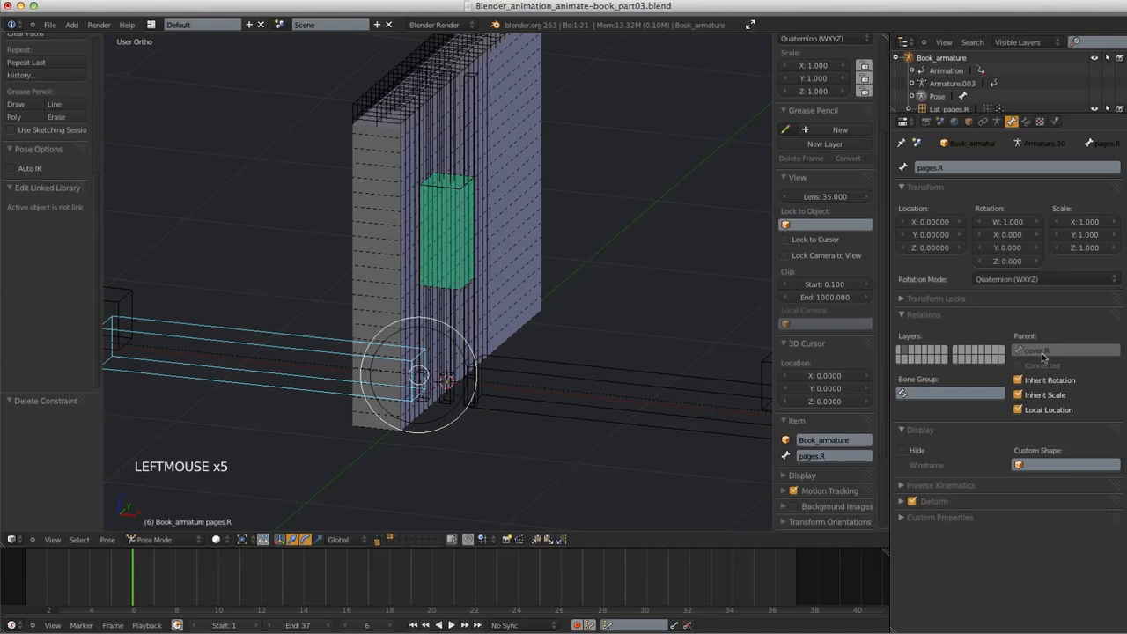
pyautogui.rightClick(541, 368)
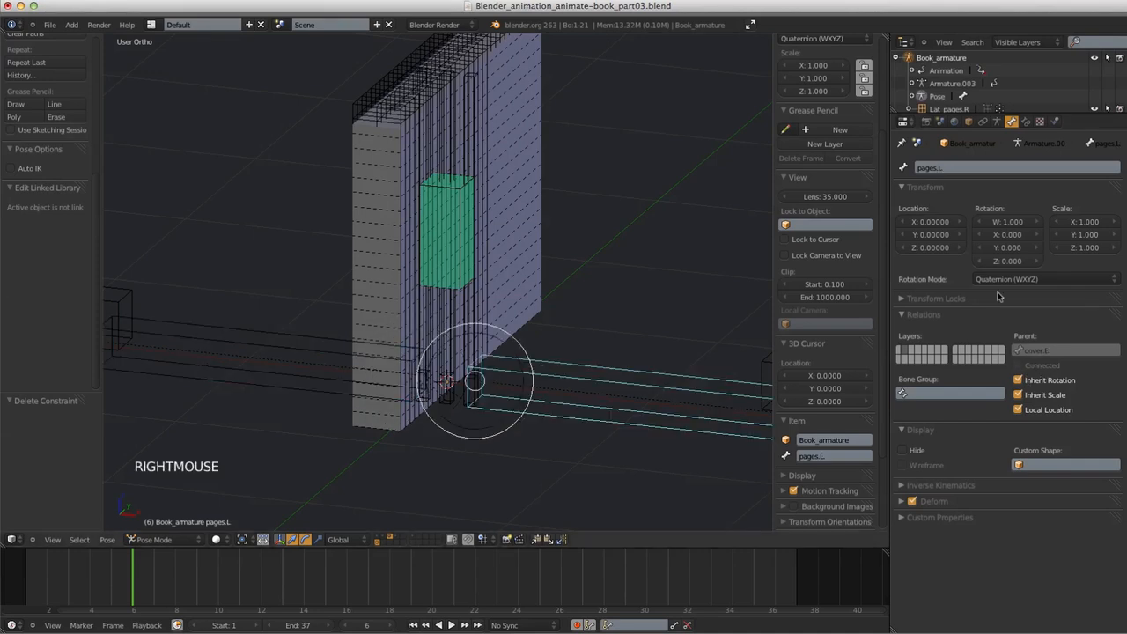
pyautogui.doubleClick(1039, 379)
pyautogui.press('s')
pyautogui.press('s')
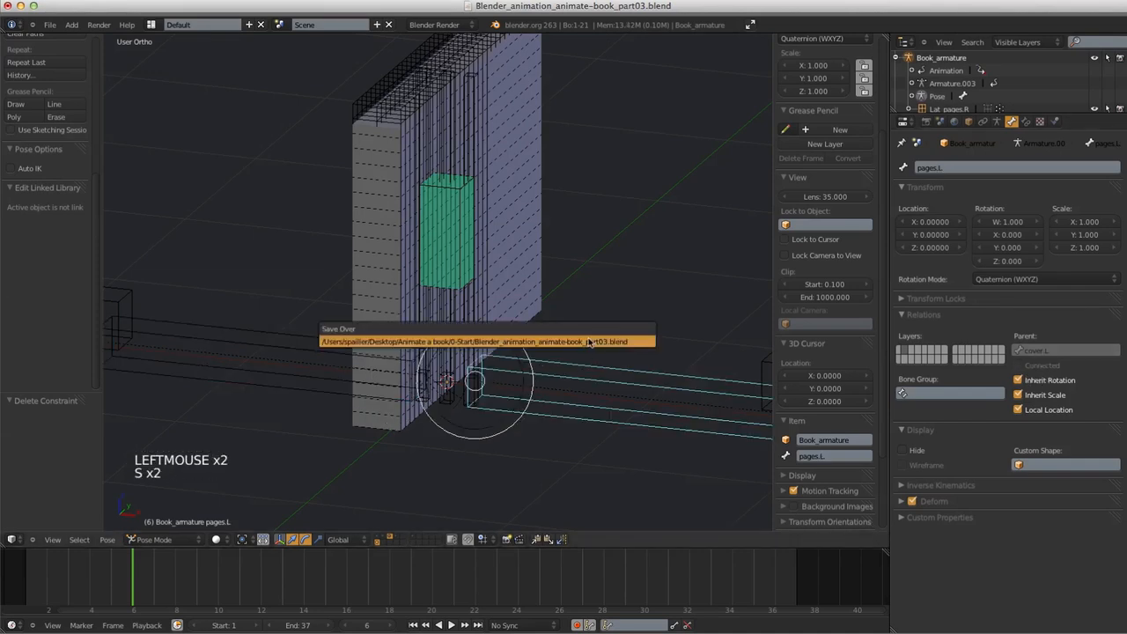
# Add a Lattice modifier to the pages.L mesh in Object Mode, with Lat_pages.L as its object
pyautogui.keyDown('ctrl'); pyautogui.moveTo(608, 361); pyautogui.dragTo(524, 427, button='middle'); pyautogui.keyUp('ctrl')
pyautogui.press('KP_1')
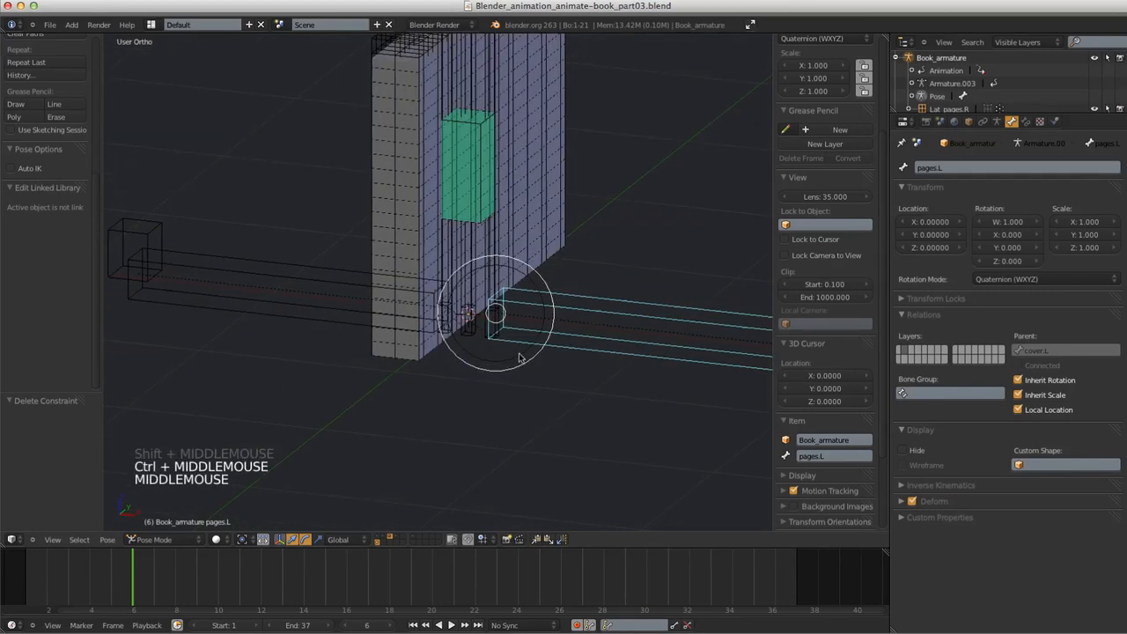
pyautogui.keyDown('shift'); pyautogui.moveTo(520, 355); pyautogui.dragTo(528, 452, button='middle'); pyautogui.keyUp('shift')
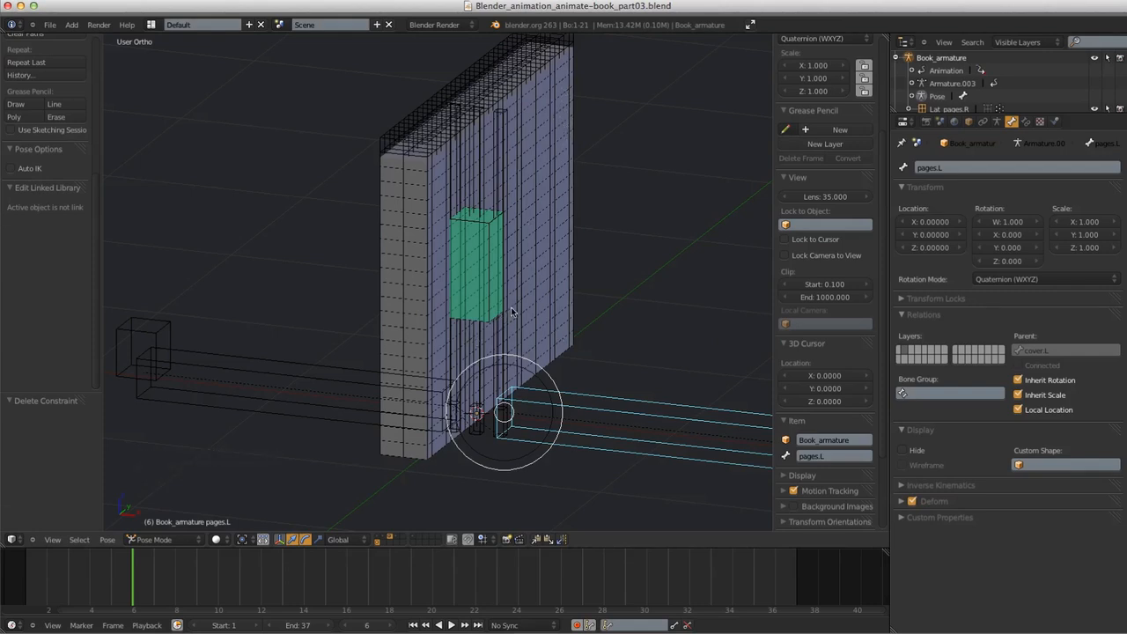
pyautogui.rightClick(555, 193)
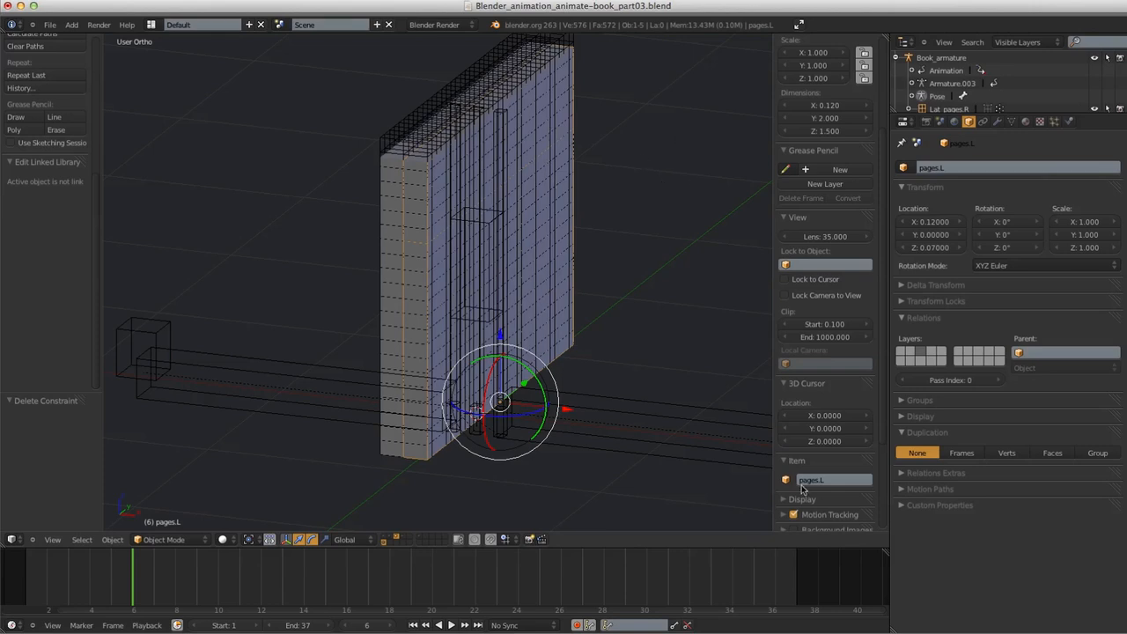
pyautogui.click(997, 122)
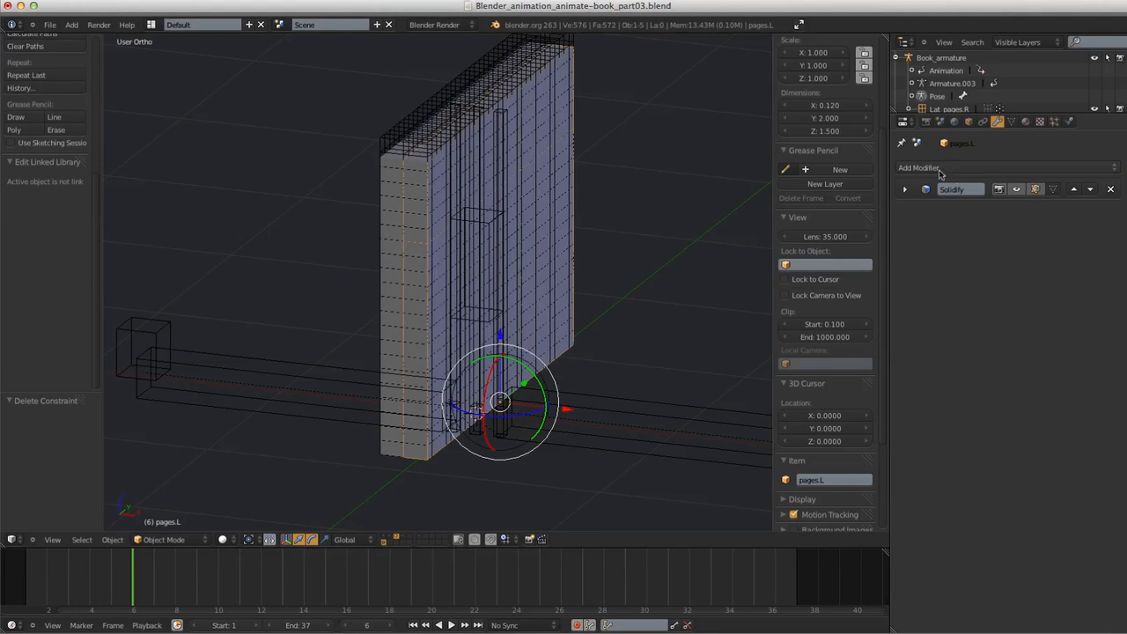
pyautogui.click(935, 169)
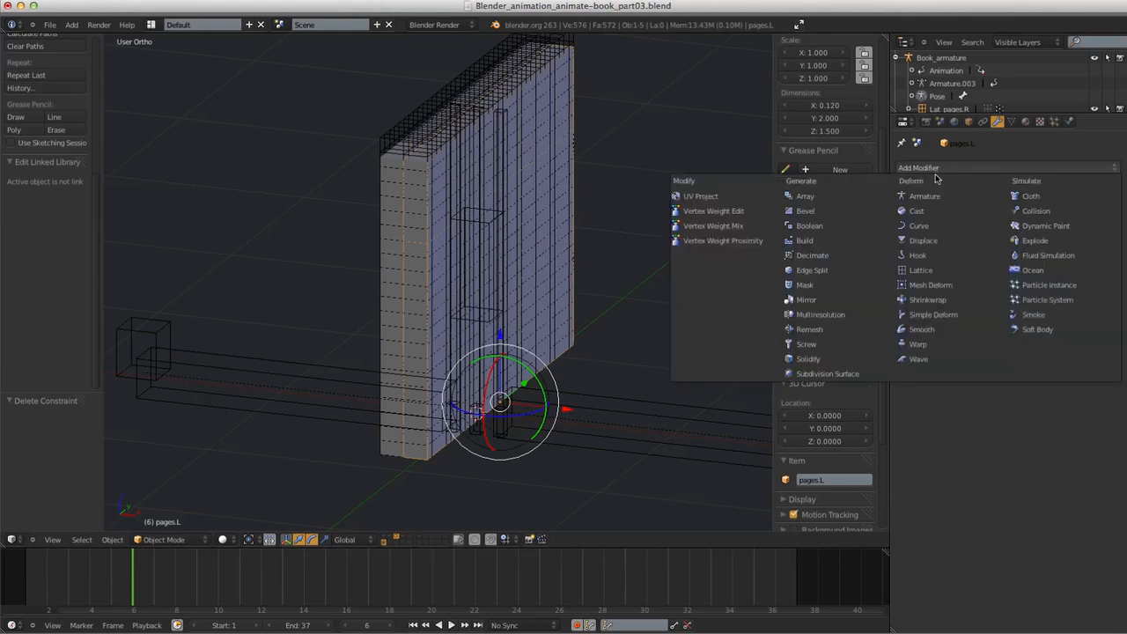
pyautogui.click(921, 270)
pyautogui.click(924, 271)
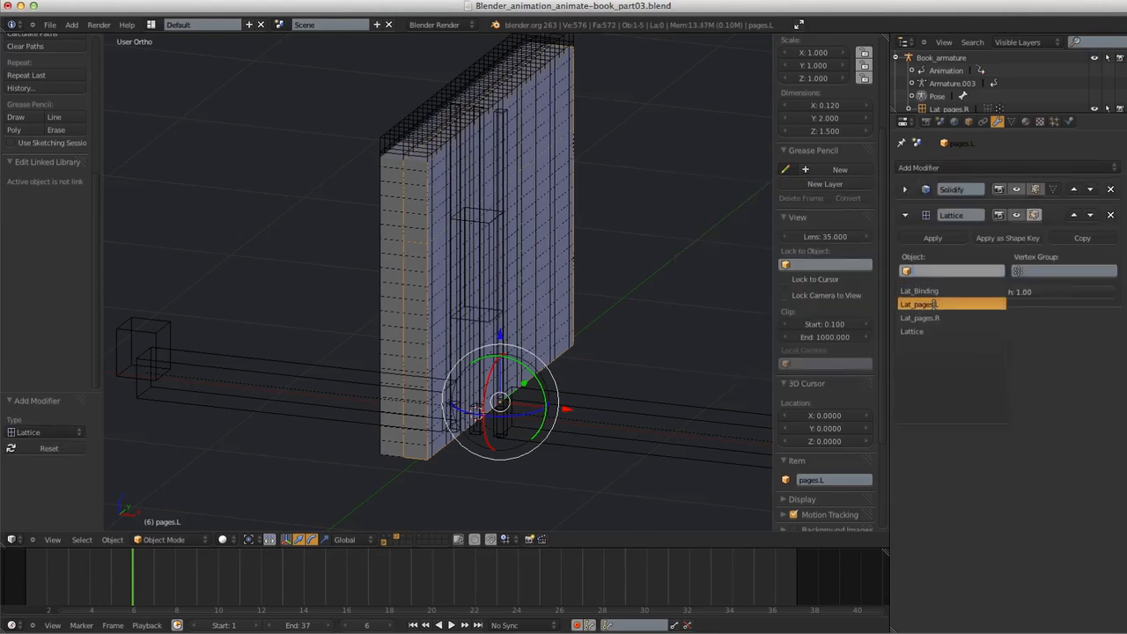
pyautogui.click(935, 304)
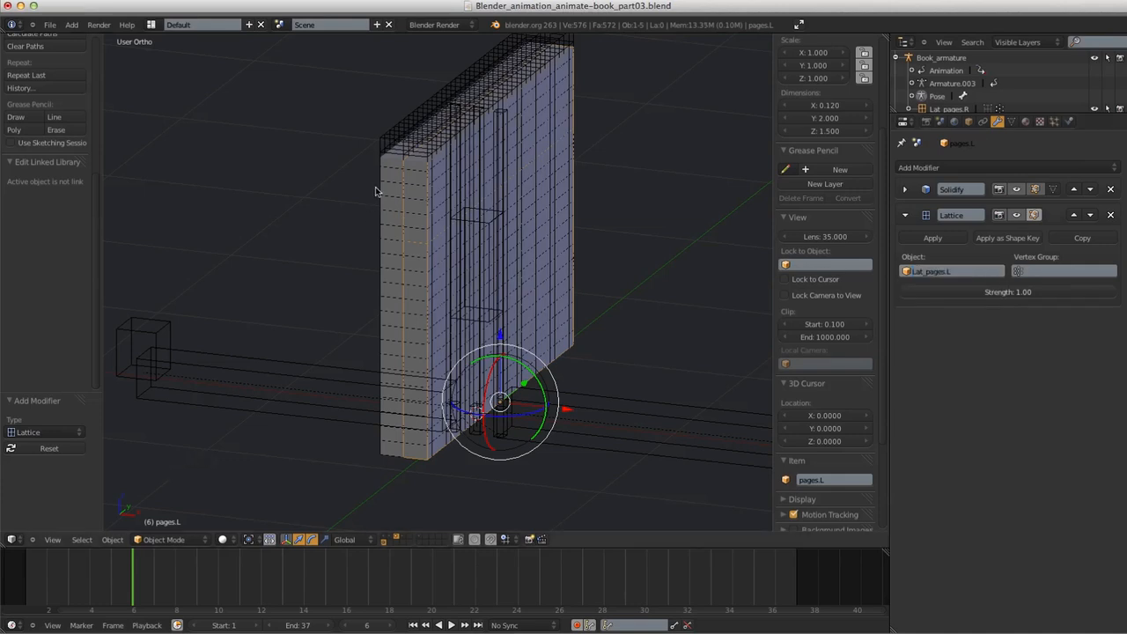
# Add a Lattice modifier to the pages.R mesh with Lat_pages.R as its object
pyautogui.rightClick(388, 189)
pyautogui.click(963, 171)
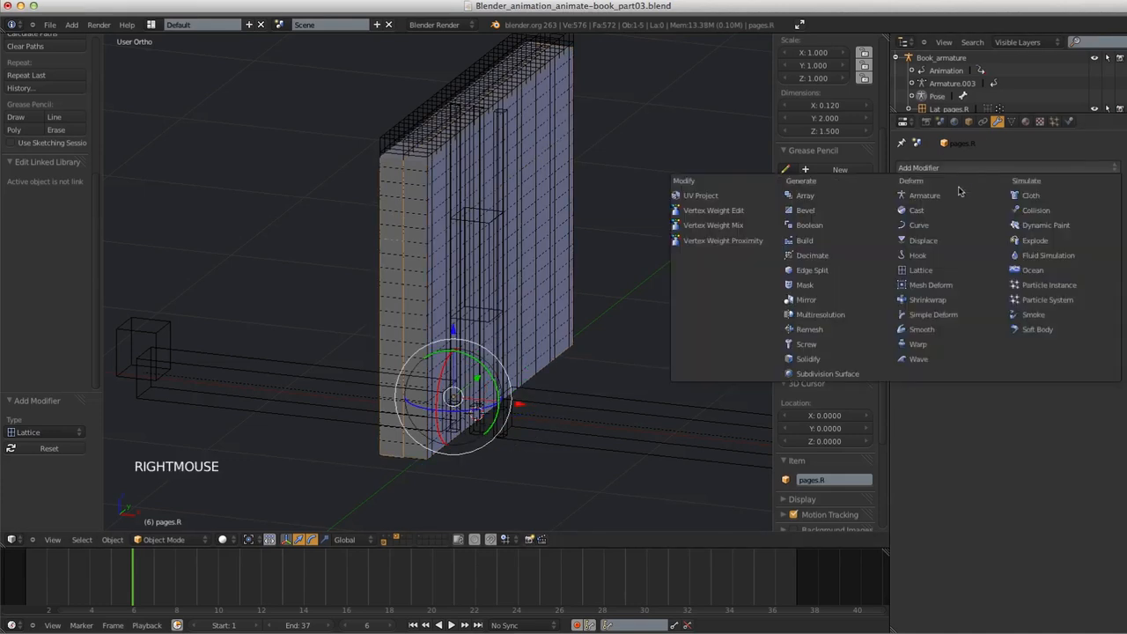
pyautogui.click(924, 272)
pyautogui.click(951, 406)
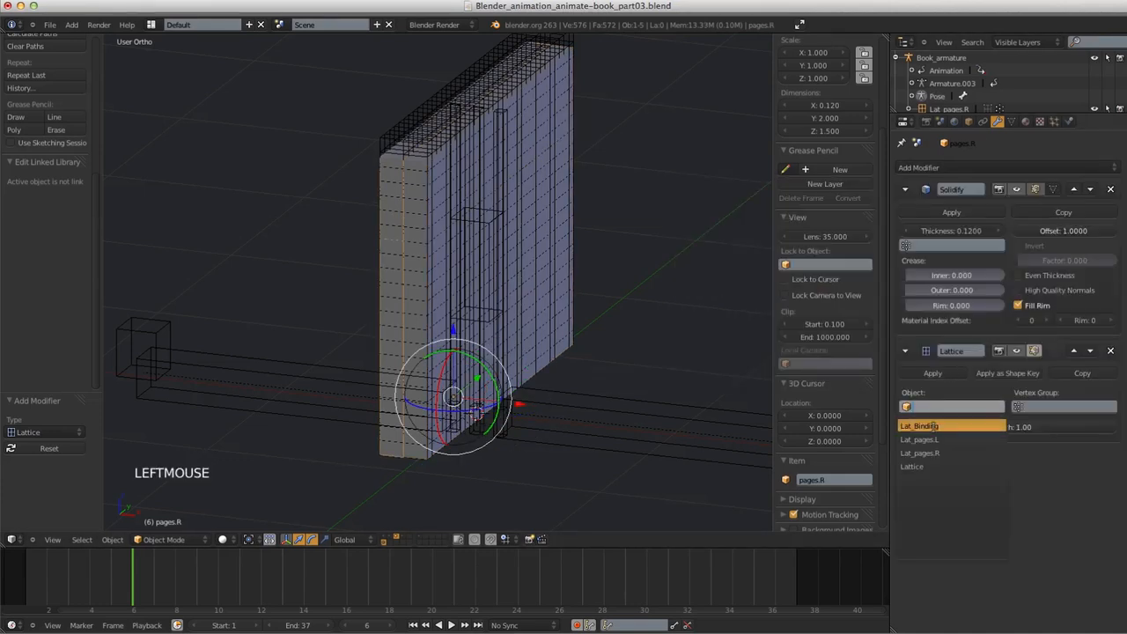
pyautogui.click(933, 451)
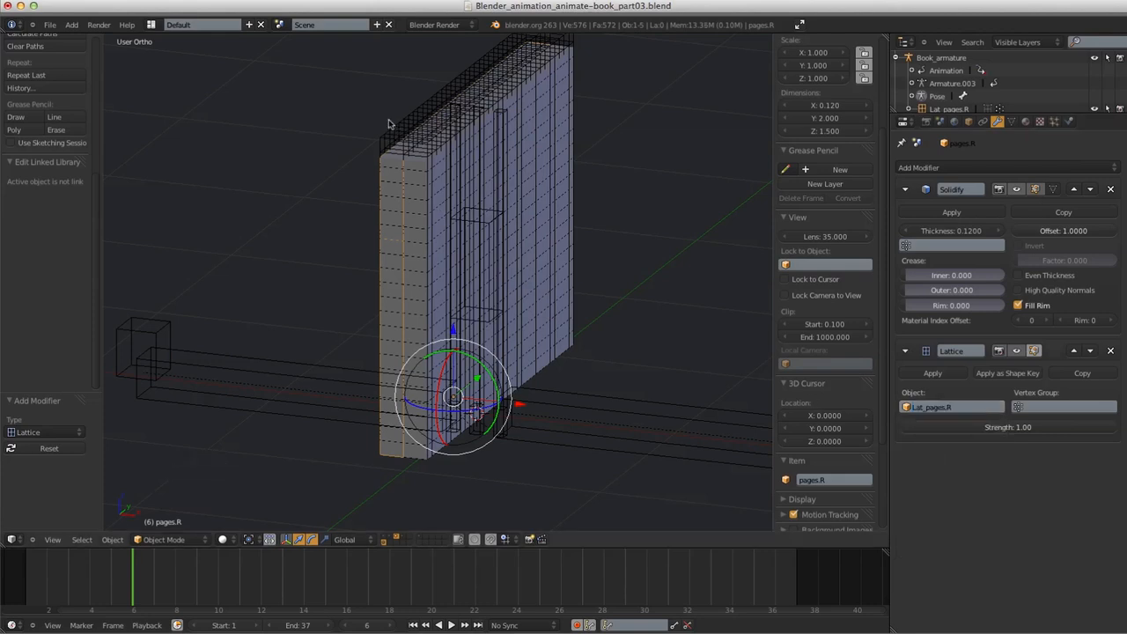
# Add an Armature modifier to the Lat_pages.L lattice targeting Book_armature, with Bone Envelopes disabled
pyautogui.rightClick(438, 142)
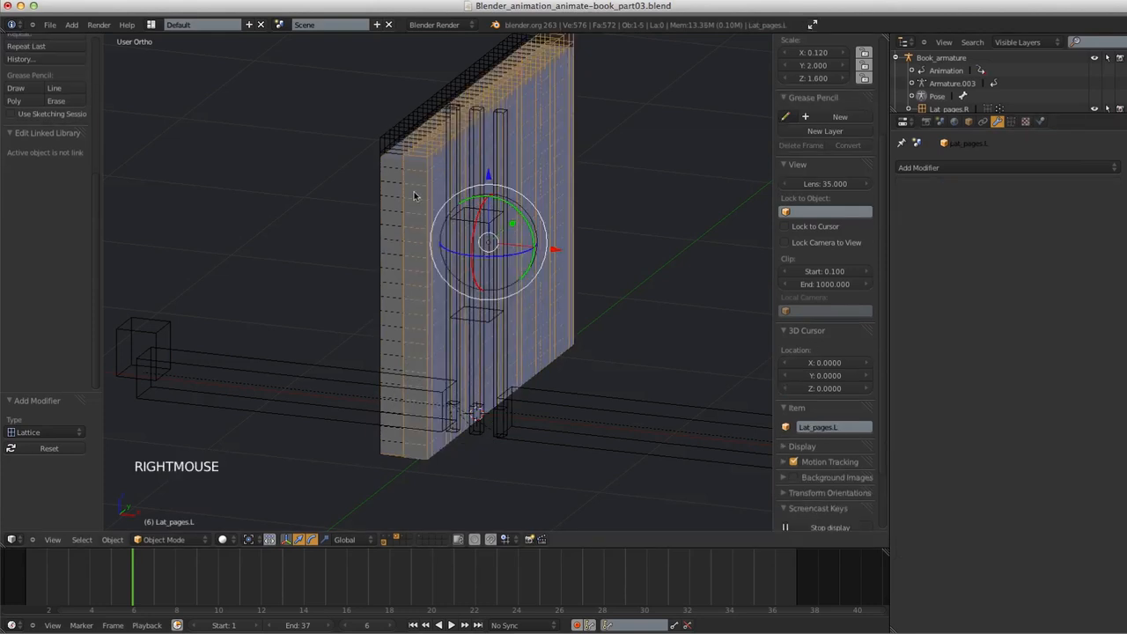
pyautogui.click(943, 168)
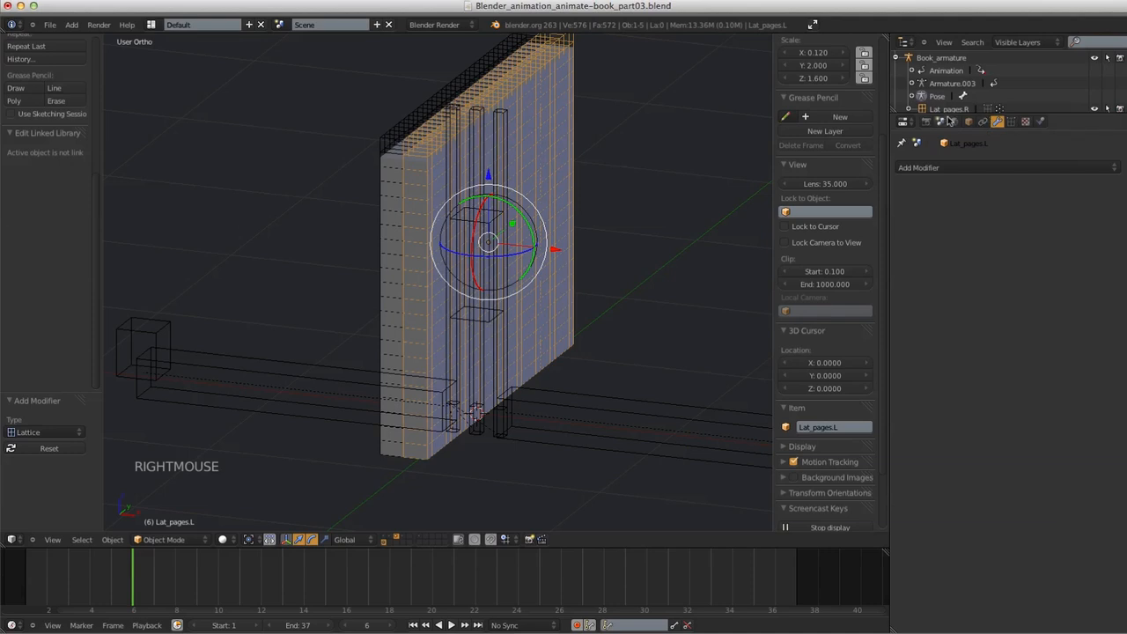
pyautogui.moveTo(1039, 114); pyautogui.dragTo(1018, 168)
pyautogui.click(977, 225)
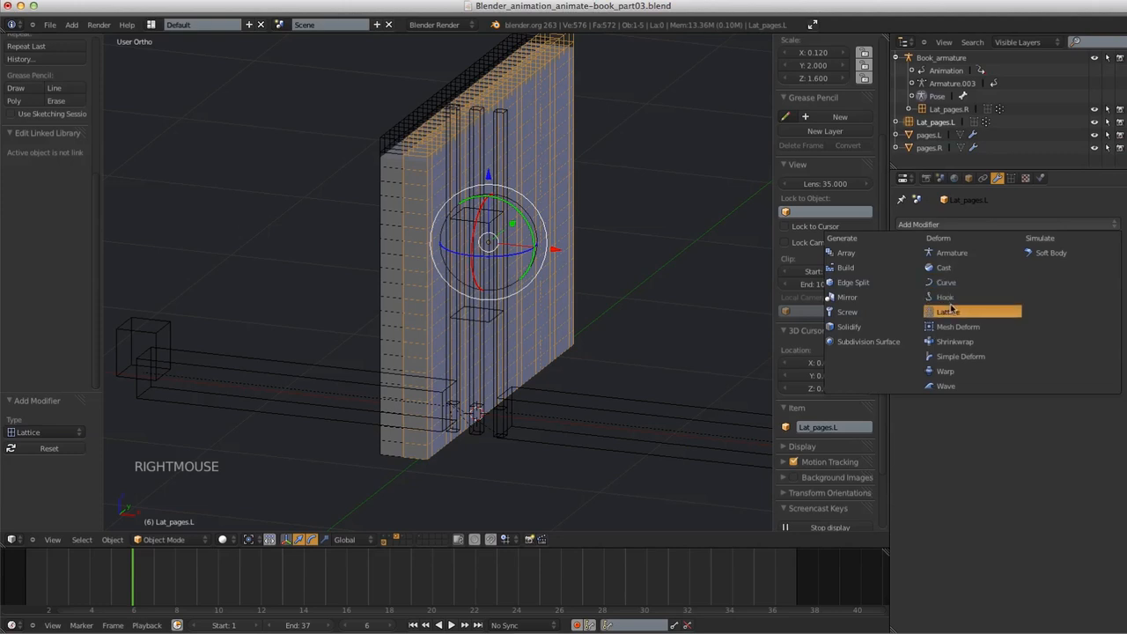
pyautogui.click(950, 253)
pyautogui.click(941, 302)
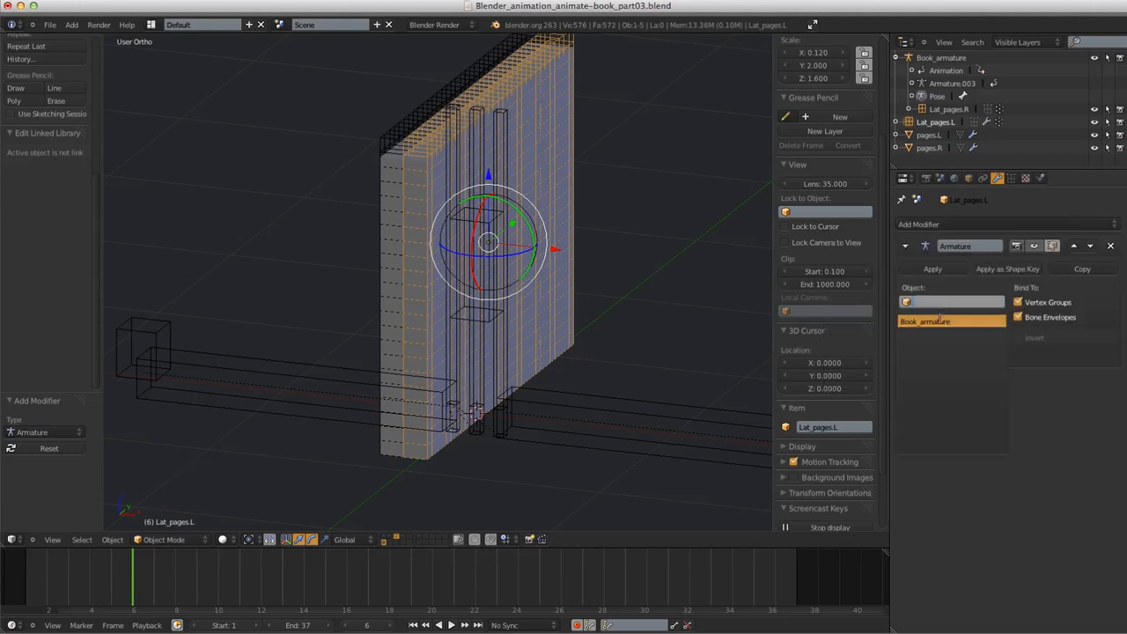
pyautogui.click(940, 320)
pyautogui.click(1024, 318)
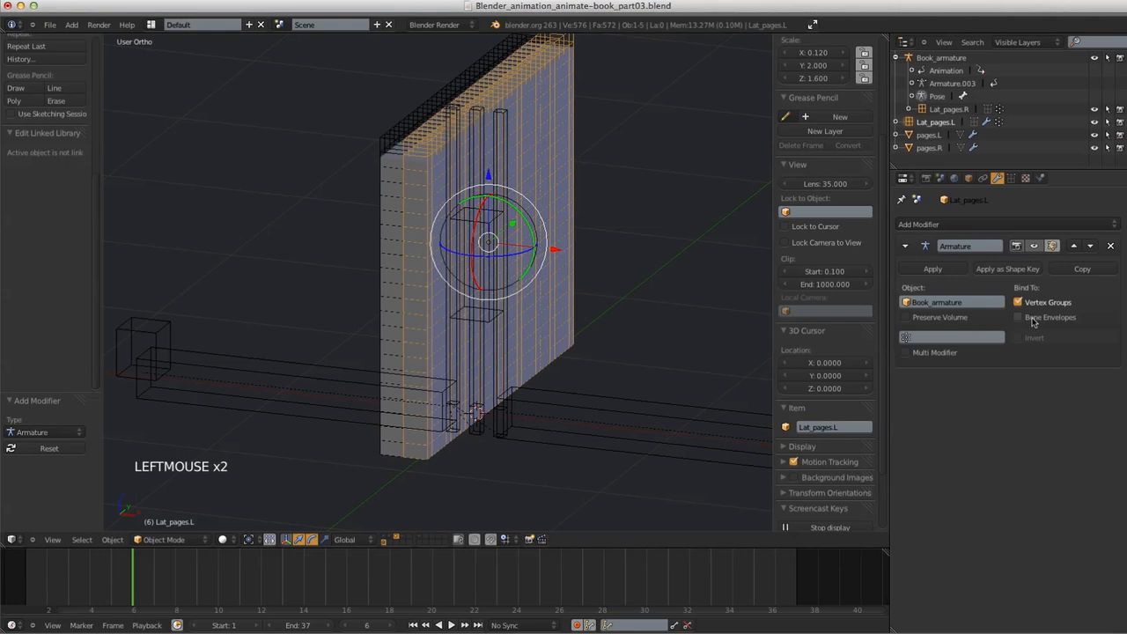
# Remove the Book_armature parent from the Lat_pages.R lattice
pyautogui.rightClick(420, 116)
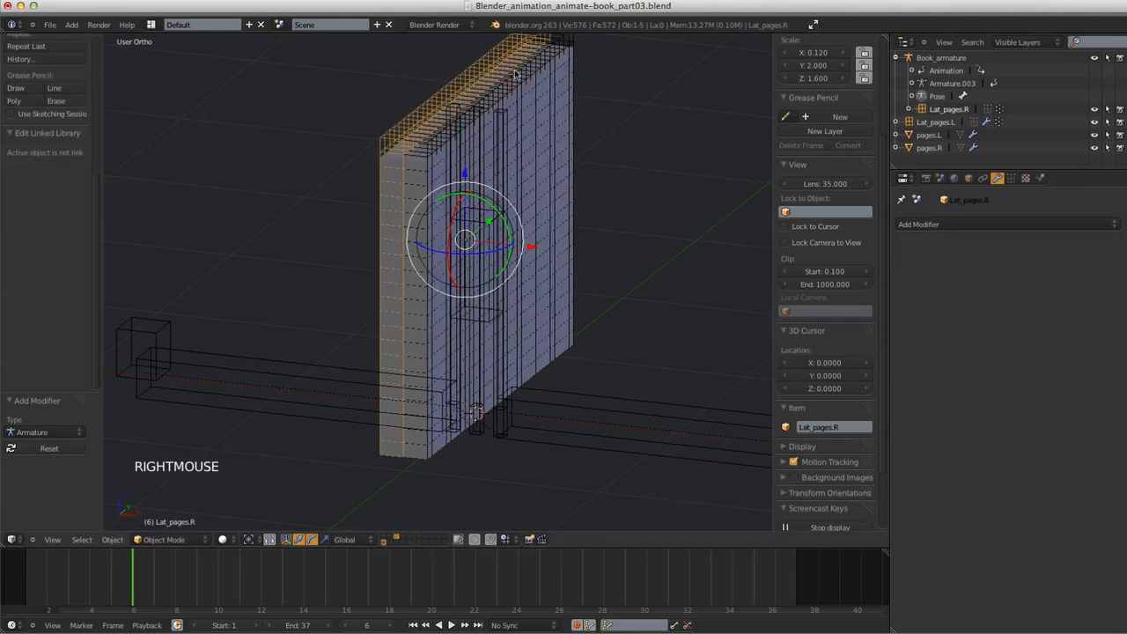
pyautogui.click(968, 178)
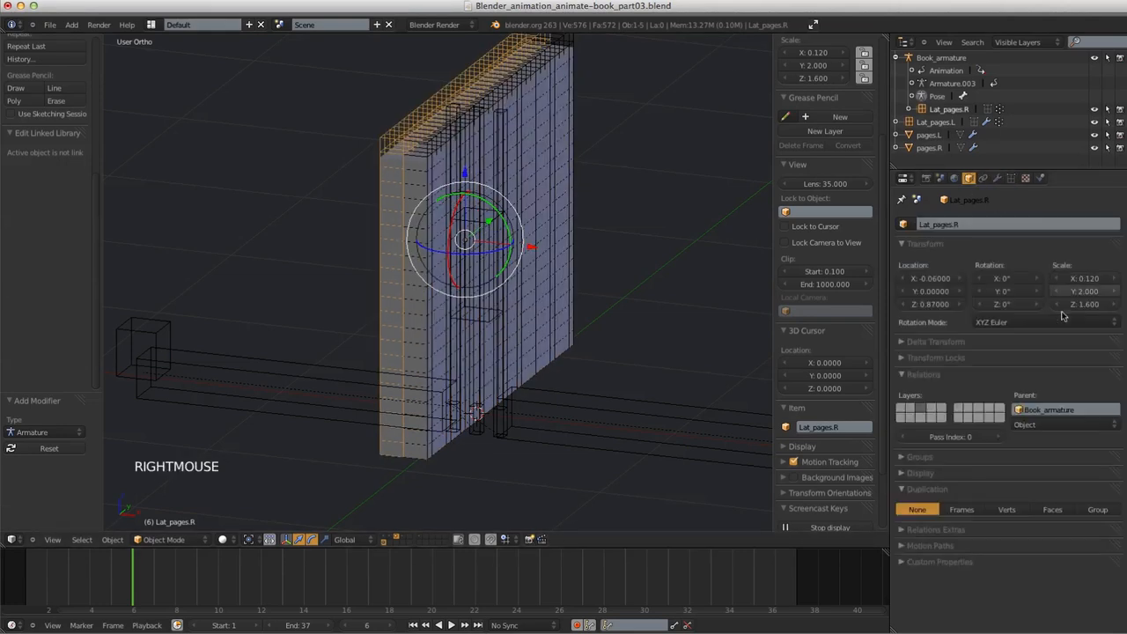
pyautogui.click(1051, 410)
pyautogui.click(1050, 405)
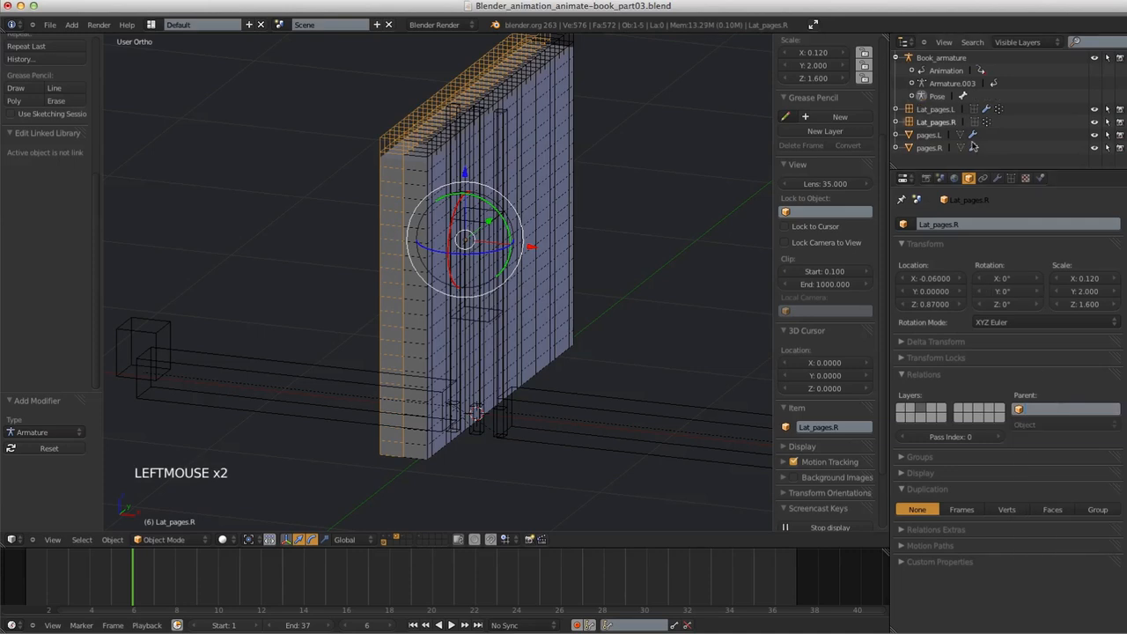
pyautogui.click(933, 111)
pyautogui.click(933, 121)
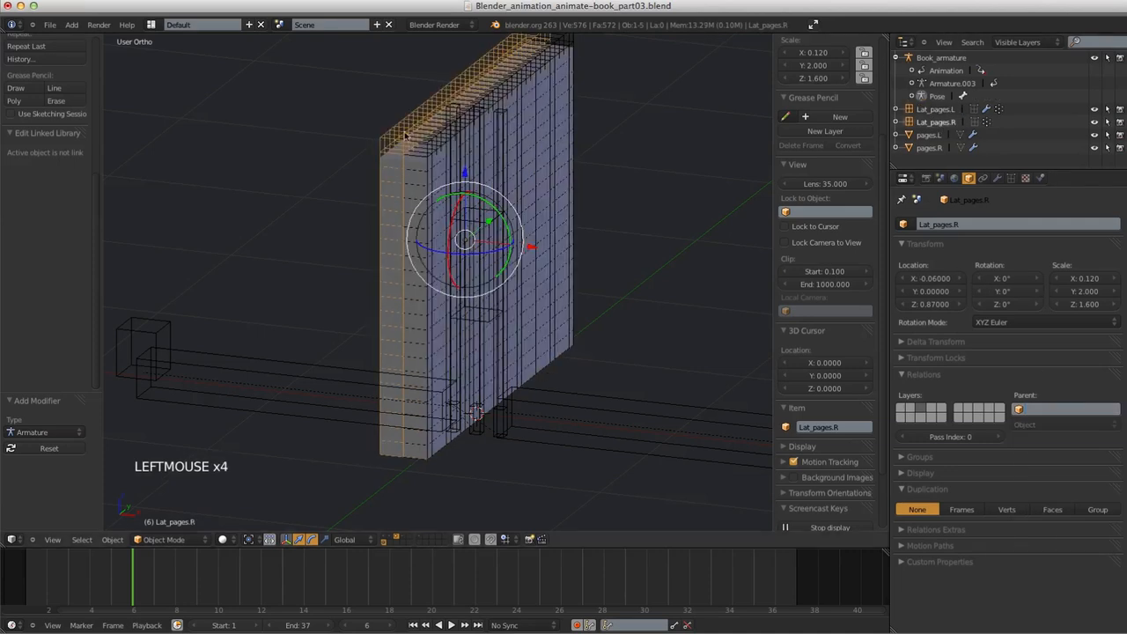
# Add an Armature modifier to the Lat_pages.R lattice targeting Book_armature, with Bone Envelopes disabled
pyautogui.click(996, 178)
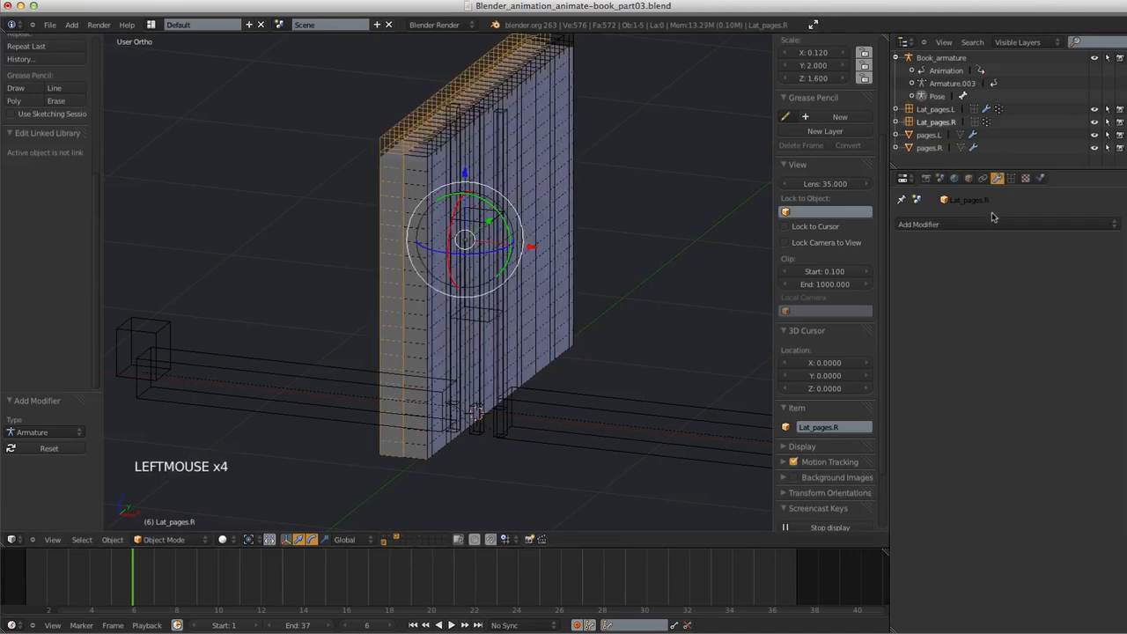
pyautogui.click(986, 224)
pyautogui.click(950, 252)
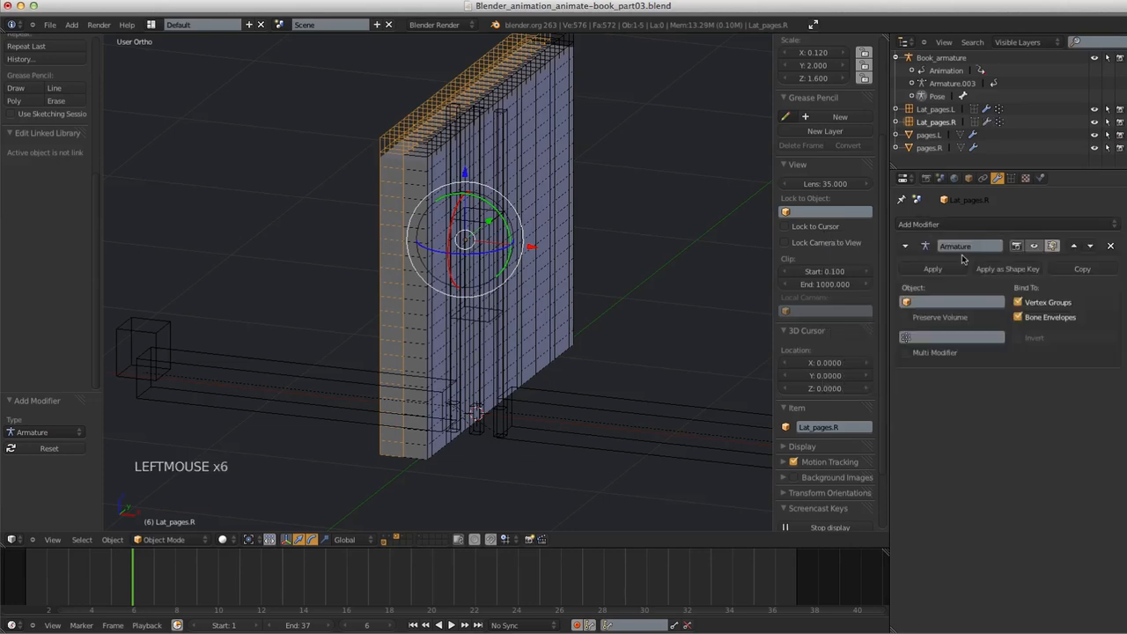
pyautogui.click(944, 302)
pyautogui.click(935, 323)
pyautogui.click(1023, 318)
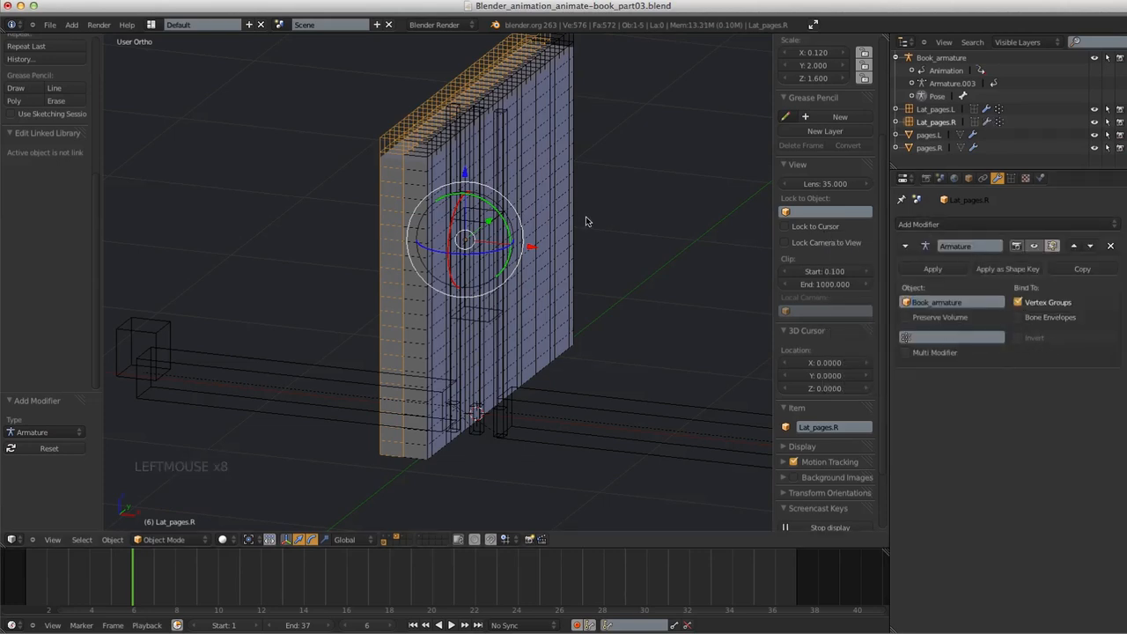
# Save the scene over the part03 blend file
pyautogui.press('super+s')
pyautogui.press('super+s')
pyautogui.keyDown('shift'); pyautogui.moveTo(602, 282); pyautogui.dragTo(573, 253, button='middle'); pyautogui.keyUp('shift')
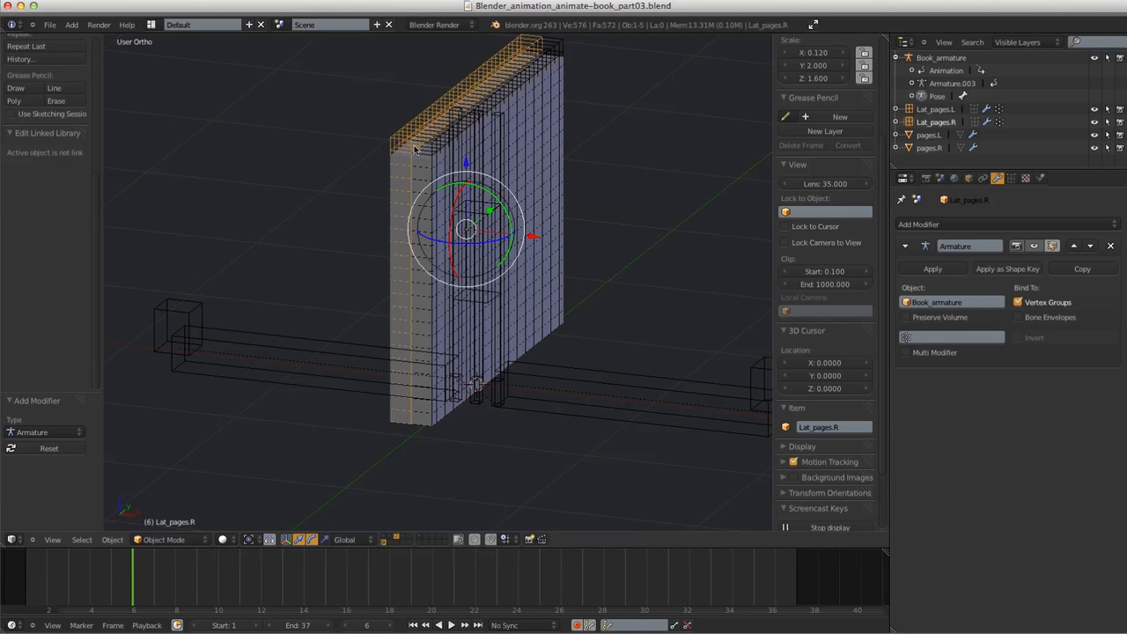
# Delete all existing vertex groups from the Lat_pages.R and Lat_pages.L lattices
pyautogui.click(1010, 178)
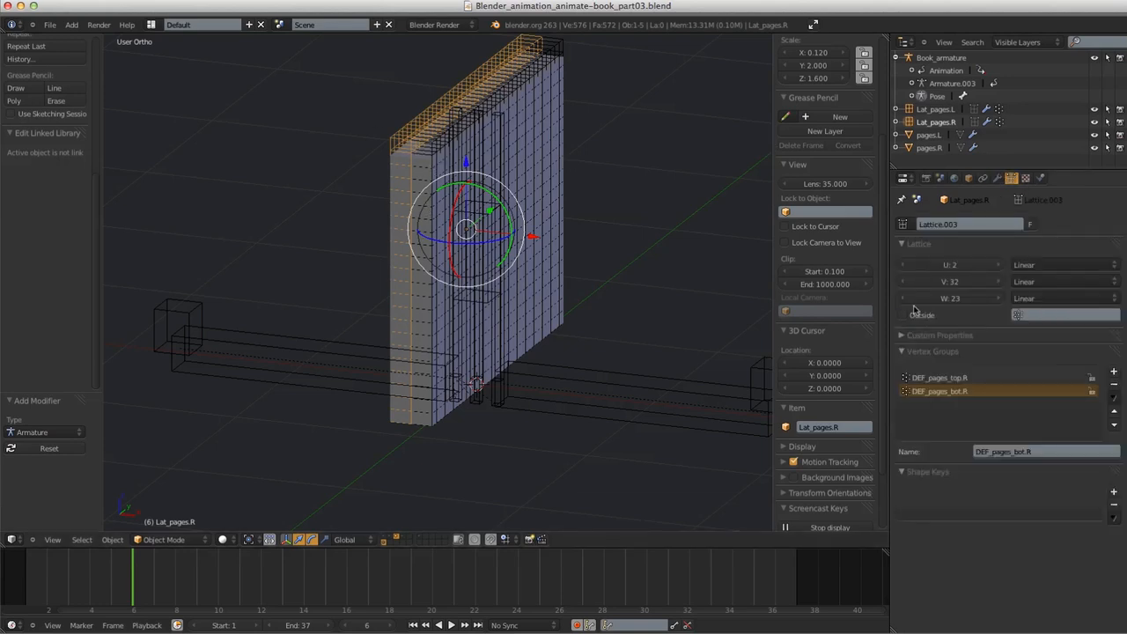
pyautogui.click(1113, 385)
pyautogui.click(1113, 384)
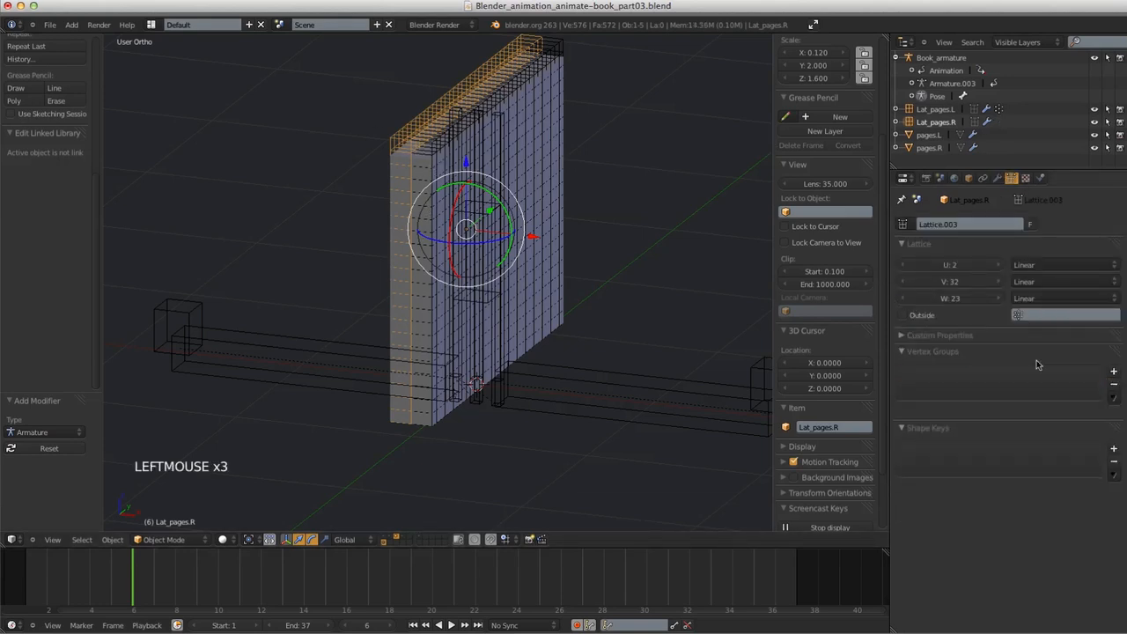
pyautogui.rightClick(506, 91)
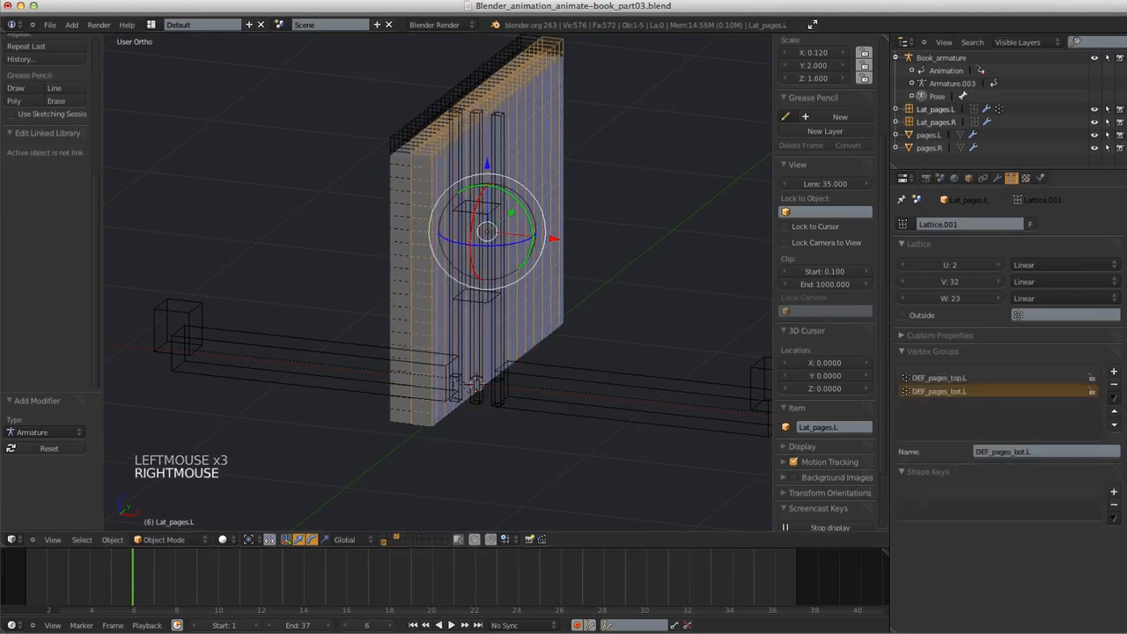
pyautogui.click(1113, 384)
pyautogui.click(1113, 385)
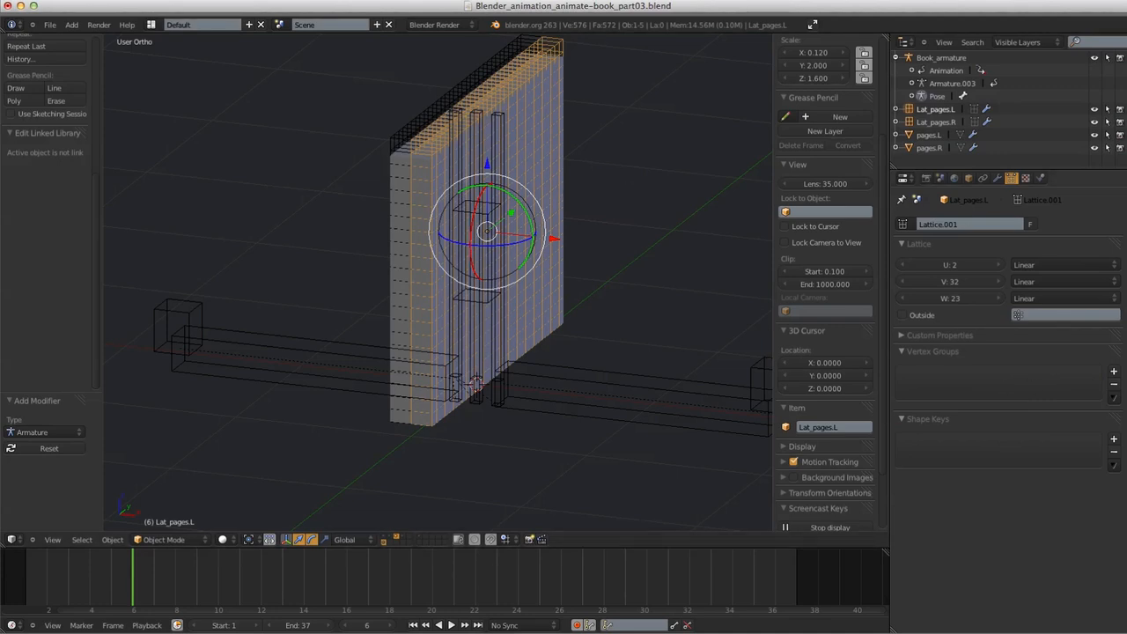
# Add four new vertex groups to the Lat_pages.L lattice
pyautogui.click(1113, 373)
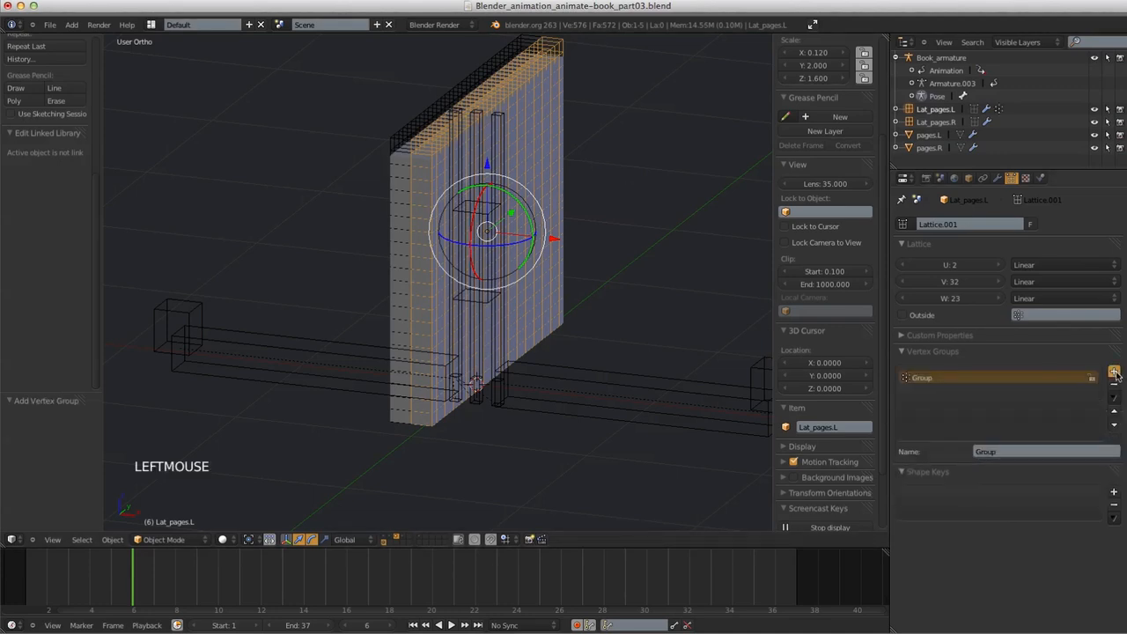
pyautogui.click(1113, 372)
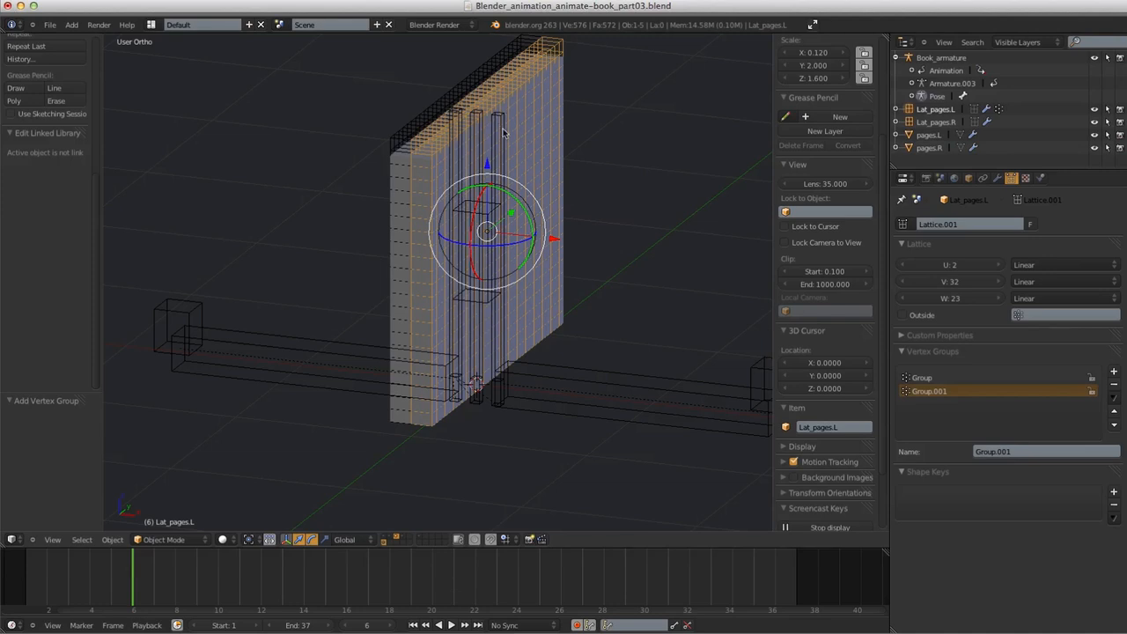
pyautogui.click(1114, 371)
pyautogui.click(1113, 370)
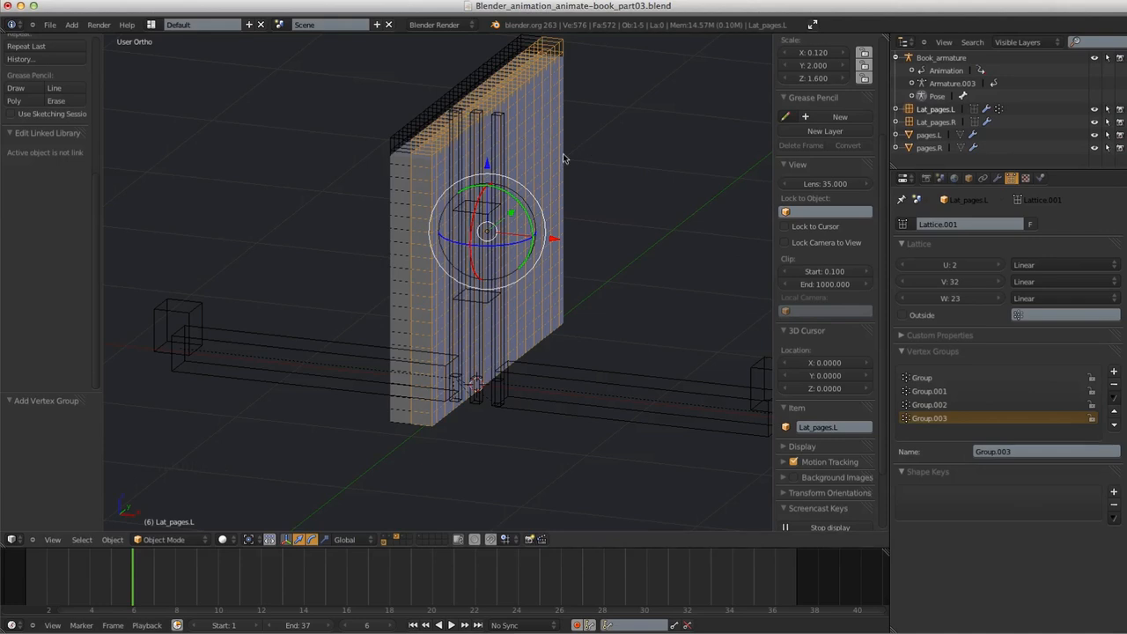
# Copy the name of the DEF_pages_bot.L bone in Book_armature for the lattice's first vertex group
pyautogui.click(921, 378)
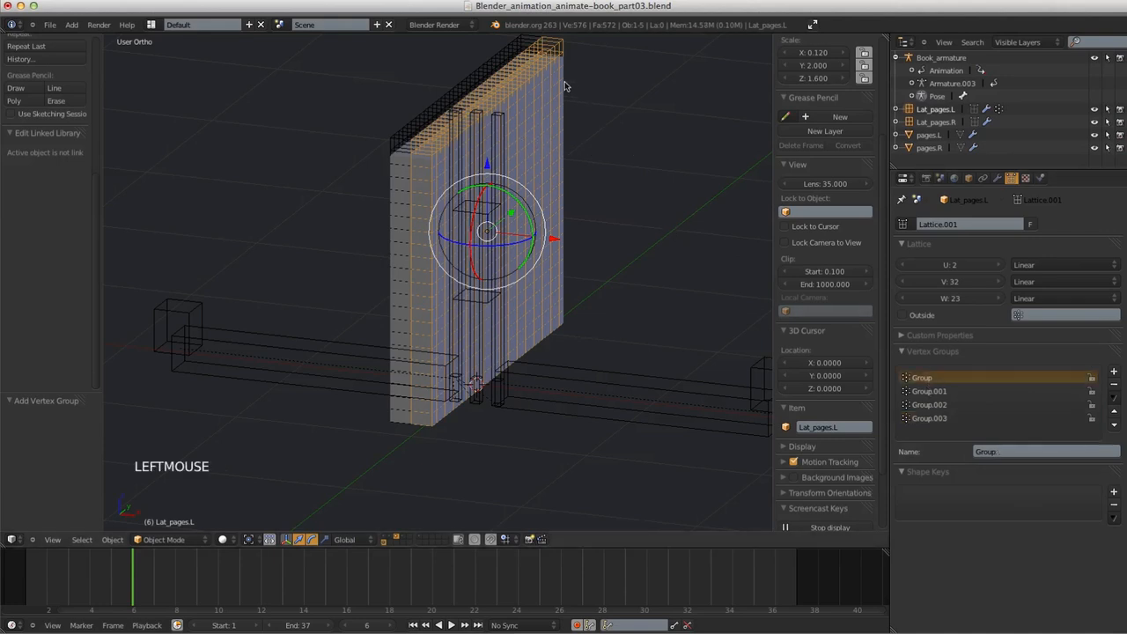
pyautogui.rightClick(507, 139)
pyautogui.rightClick(500, 144)
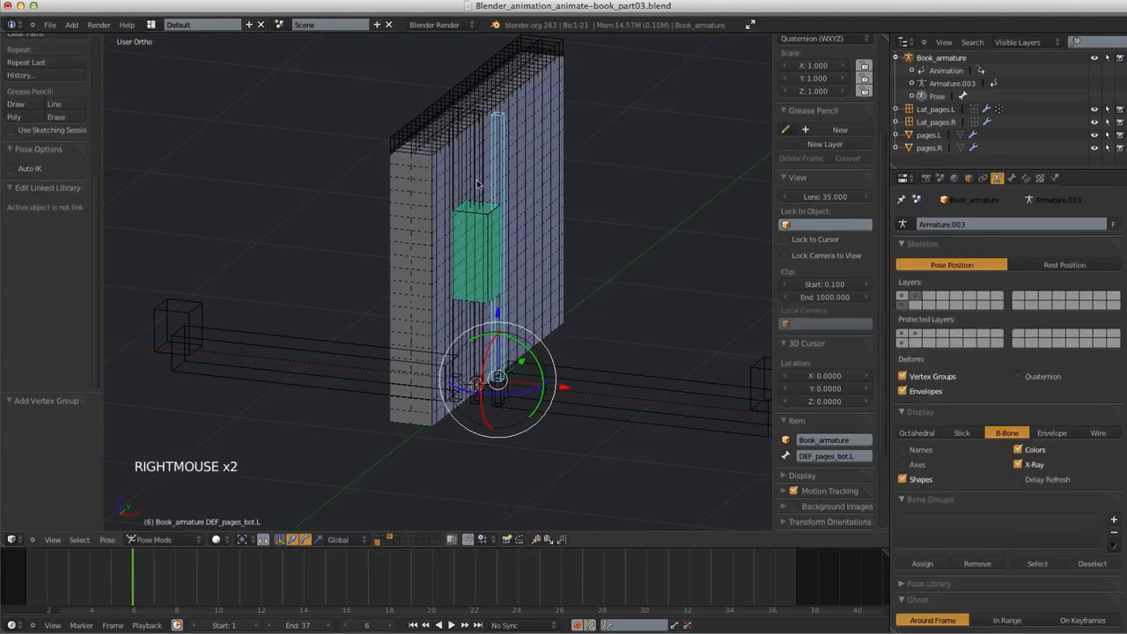
pyautogui.press('KP_1')
pyautogui.keyDown('shift'); pyautogui.moveTo(538, 180); pyautogui.dragTo(633, 258, button='middle'); pyautogui.keyUp('shift')
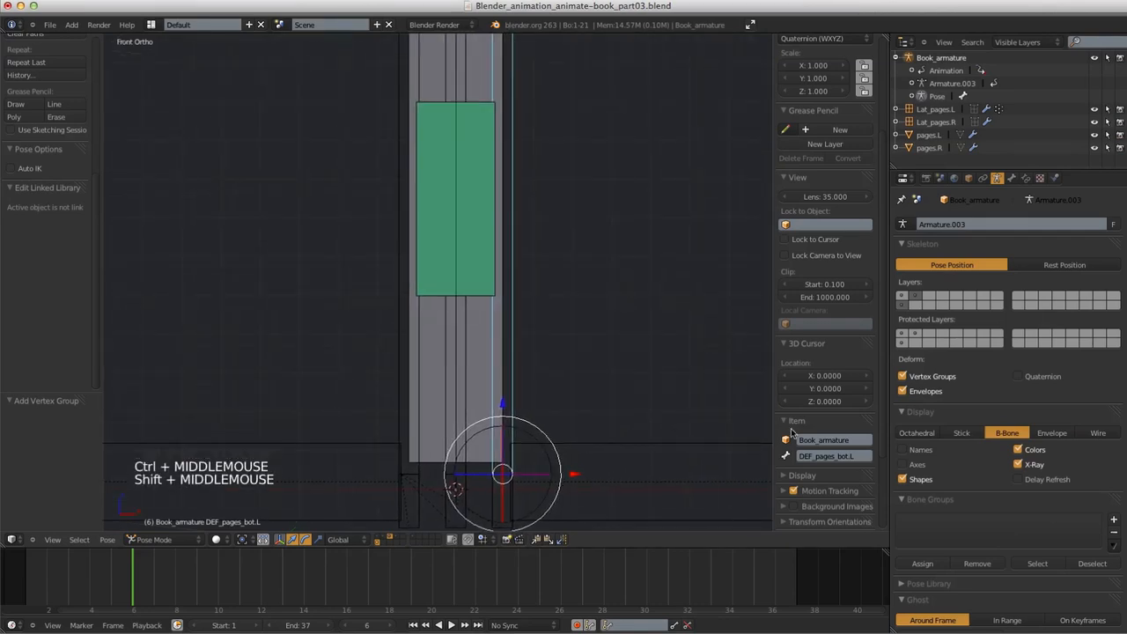
pyautogui.click(828, 456)
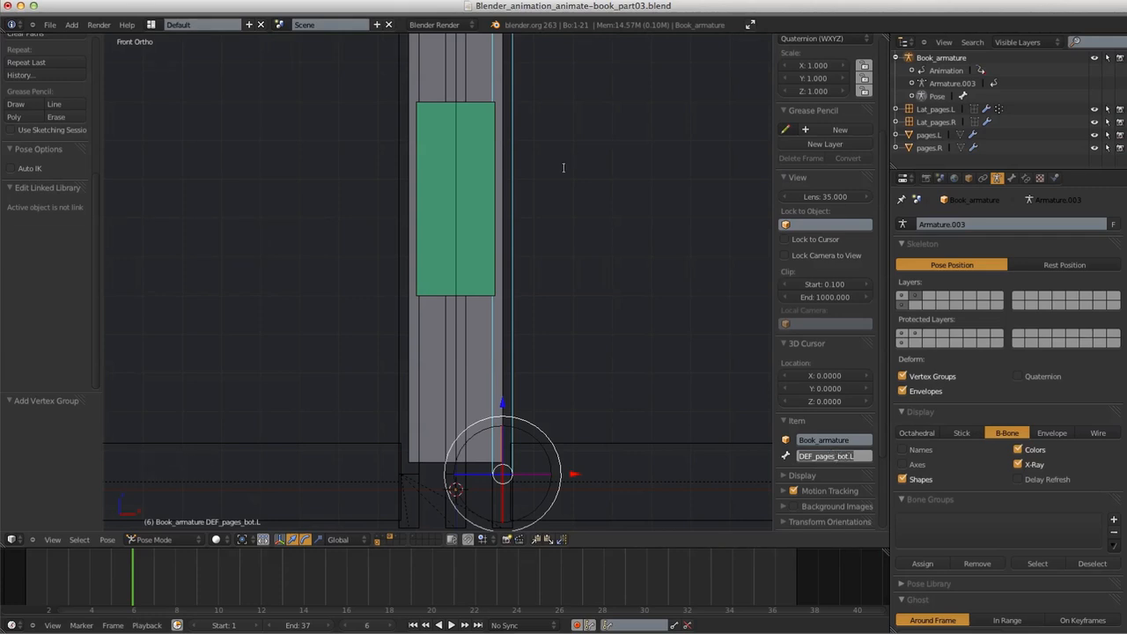
# Rename the first vertex group of the Lat_pages.L lattice as DEF_pages_bot.L
pyautogui.moveTo(542, 189); pyautogui.dragTo(582, 210, button='middle')
pyautogui.rightClick(597, 208)
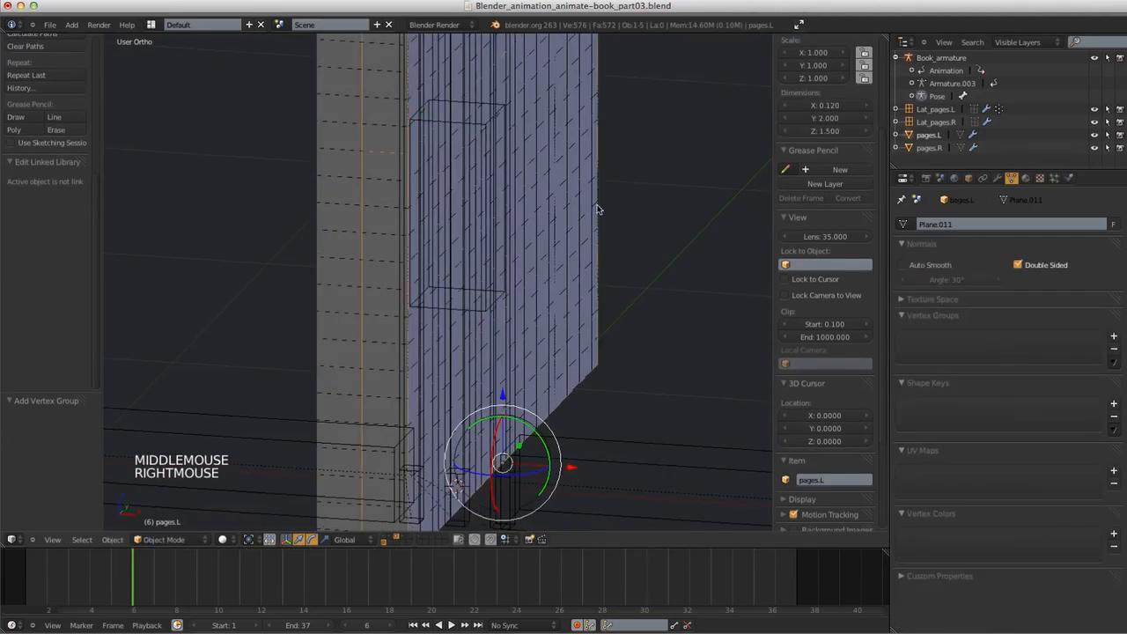
pyautogui.rightClick(601, 203)
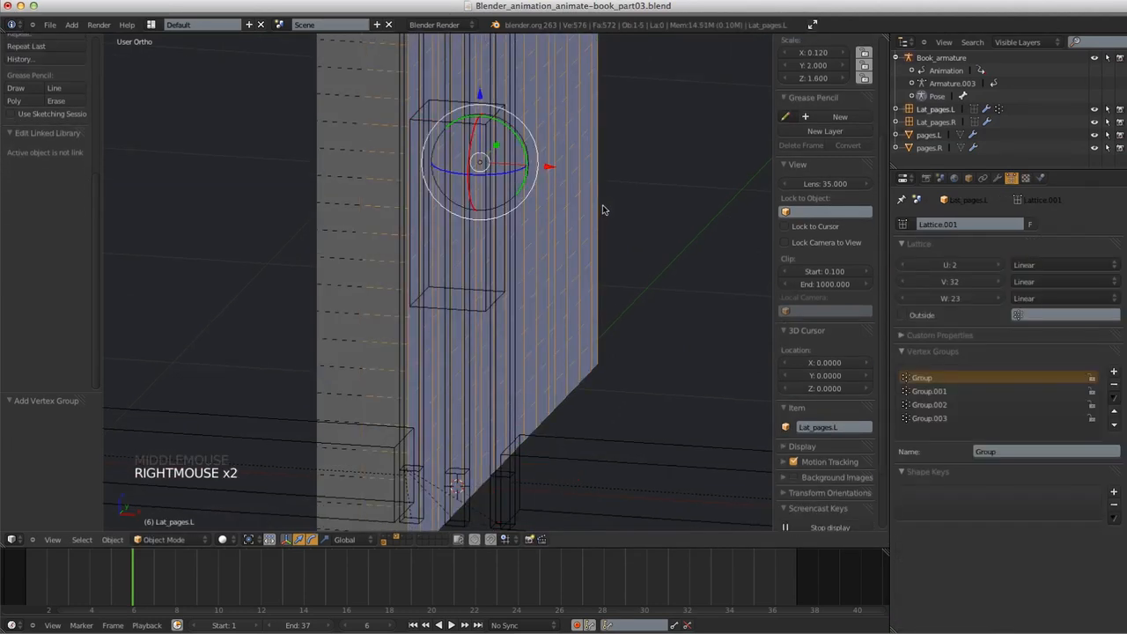
pyautogui.click(999, 451)
pyautogui.write('DEF_pages_bot.L')
pyautogui.click(1000, 379)
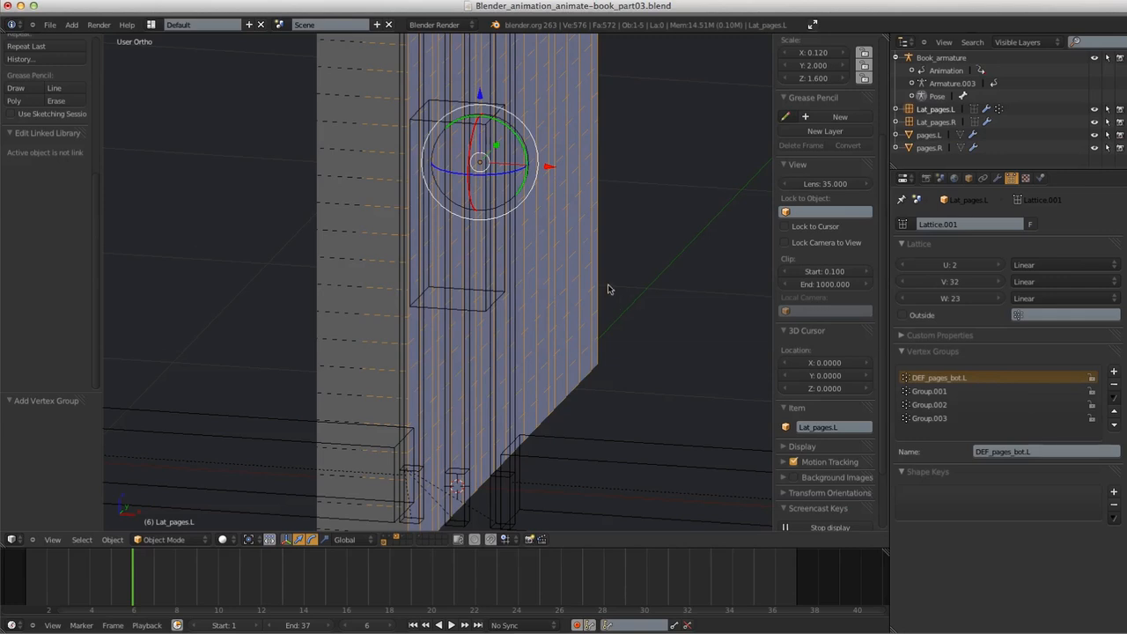
# Copy the name of the middle page bone DEF_pages_top.L in Book_armature
pyautogui.press('KP_1')
pyautogui.keyDown('shift'); pyautogui.moveTo(586, 297); pyautogui.dragTo(571, 274, button='middle'); pyautogui.keyUp('shift')
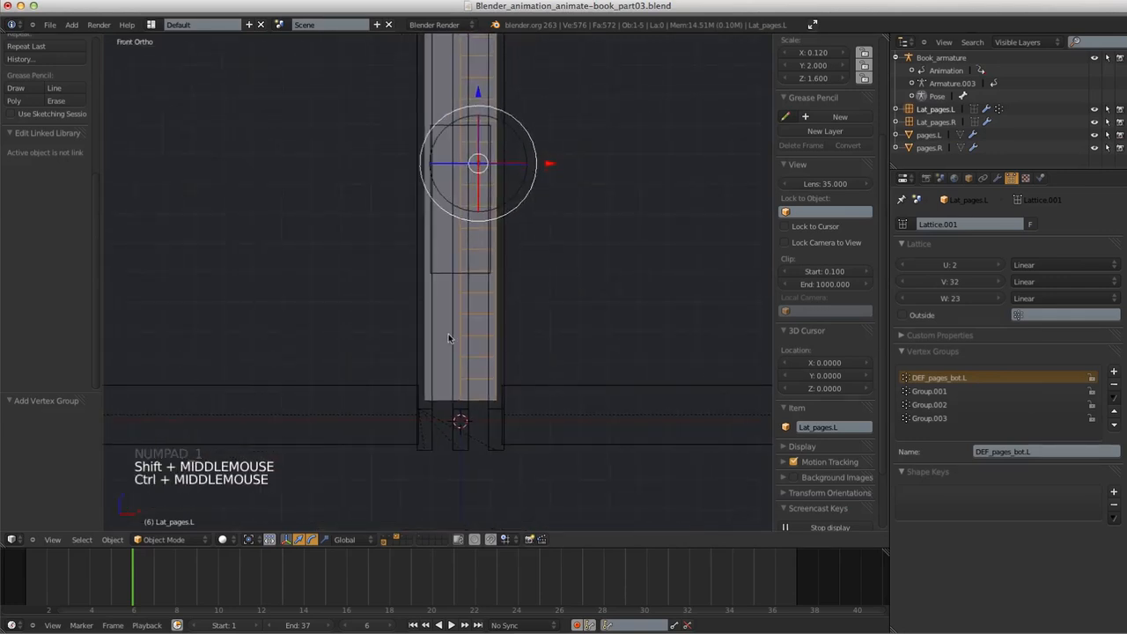
pyautogui.rightClick(470, 330)
pyautogui.rightClick(471, 328)
pyautogui.rightClick(471, 328)
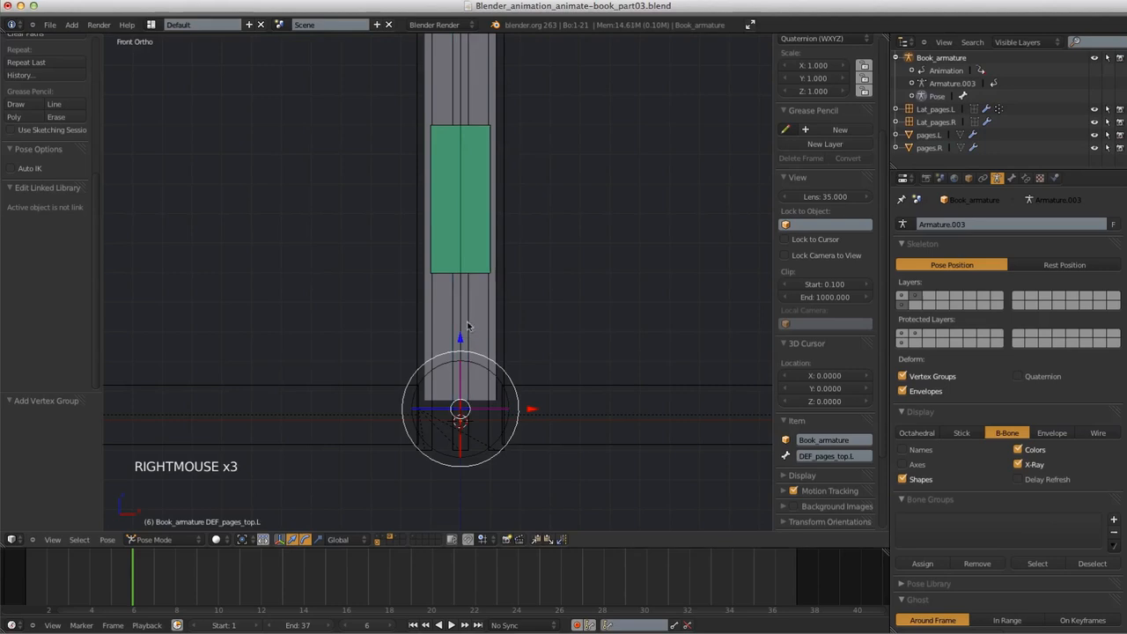
pyautogui.click(852, 455)
pyautogui.hotkey('ctrl', 'c')
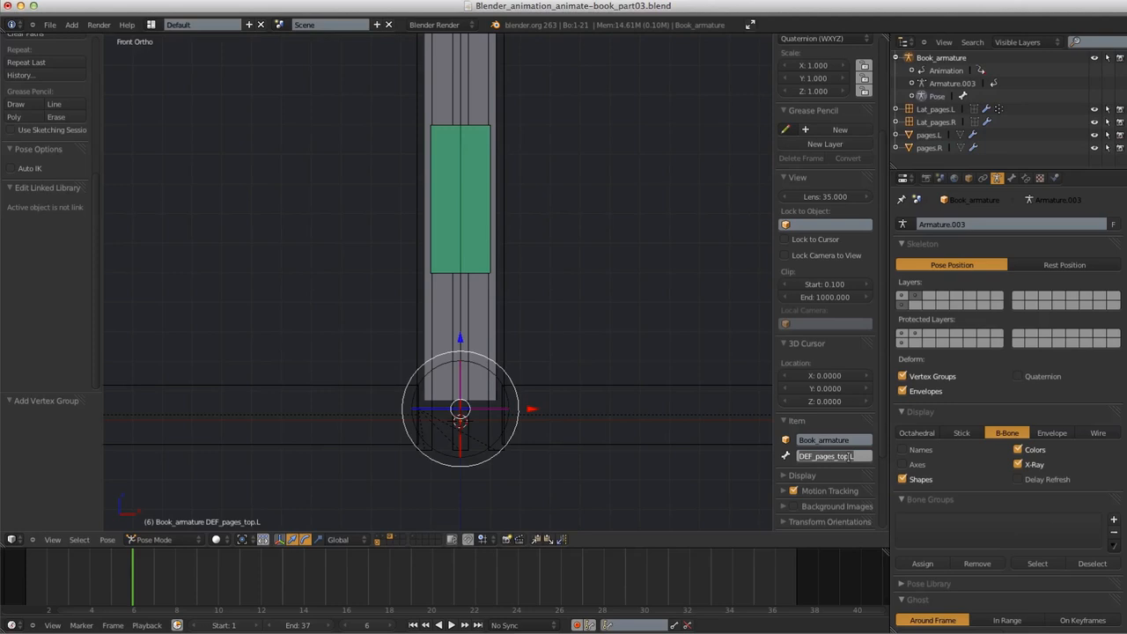
# Rename the second vertex group of the Lat_pages.L lattice as DEF_pages_top.L
pyautogui.moveTo(566, 164); pyautogui.dragTo(563, 215, button='middle')
pyautogui.rightClick(561, 215)
pyautogui.rightClick(561, 215)
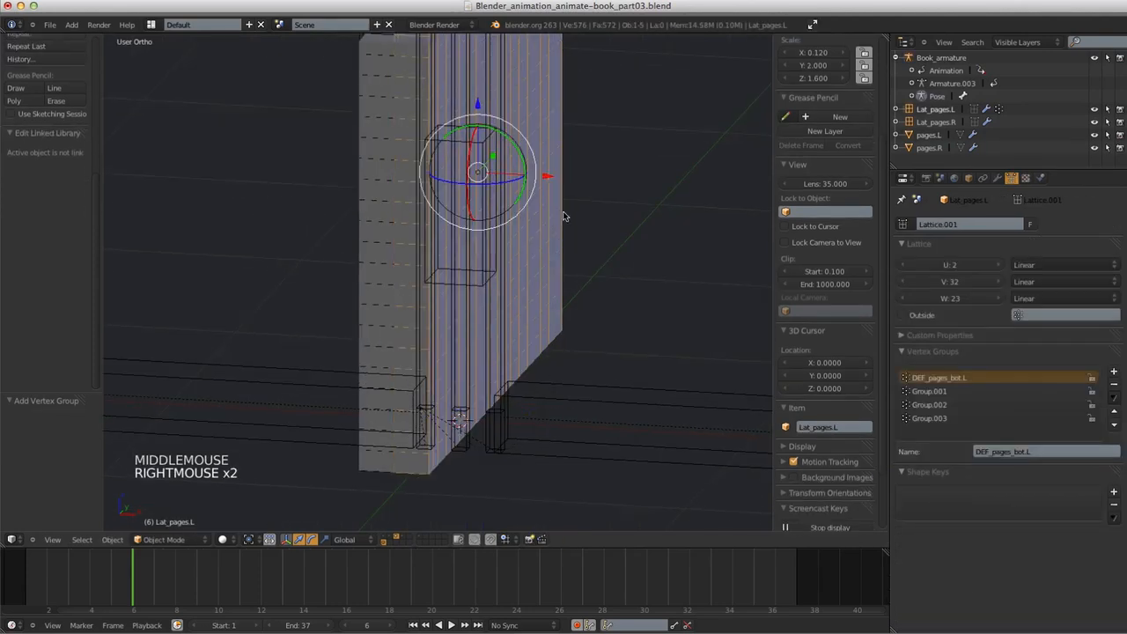
pyautogui.click(961, 392)
pyautogui.doubleClick(1010, 450)
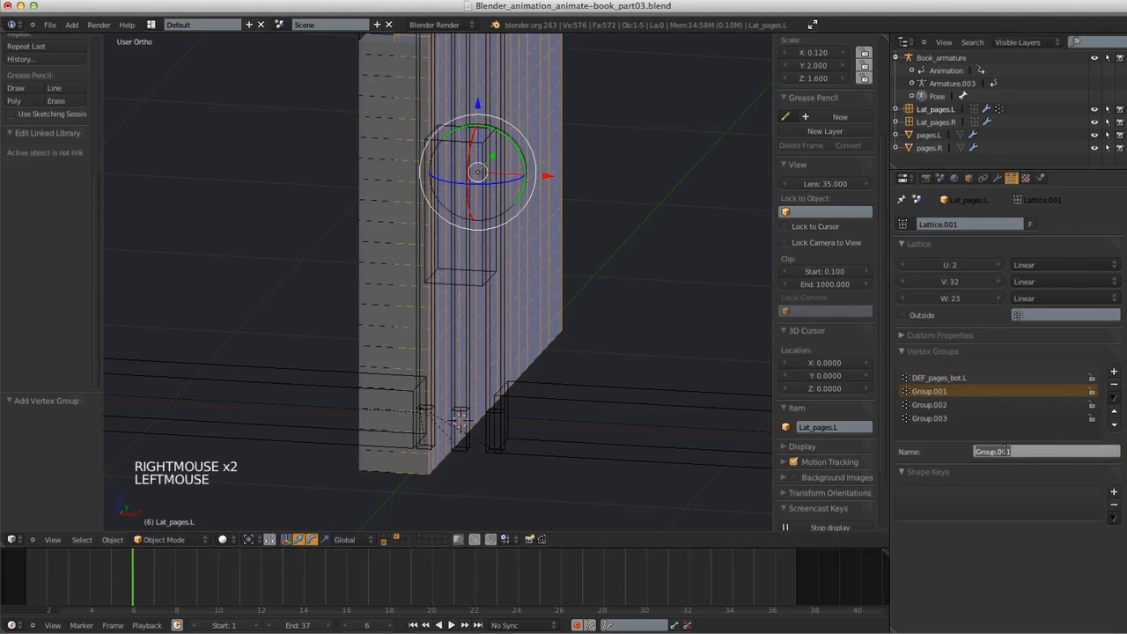
pyautogui.hotkey('ctrl', 'v')
pyautogui.press('Return')
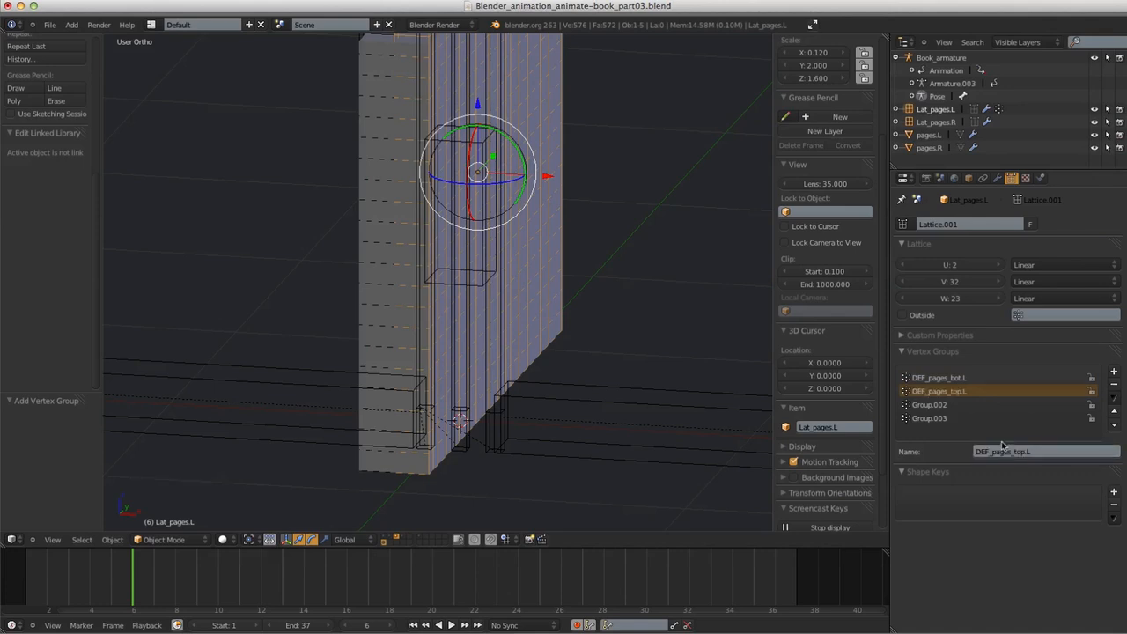
# Rename the third vertex group of the Lat_pages.L lattice as thickness
pyautogui.keyDown('ctrl'); pyautogui.moveTo(636, 345); pyautogui.dragTo(590, 313, button='middle'); pyautogui.keyUp('ctrl')
pyautogui.press('KP_1')
pyautogui.keyDown('shift'); pyautogui.moveTo(623, 354); pyautogui.dragTo(610, 393, button='middle'); pyautogui.keyUp('shift')
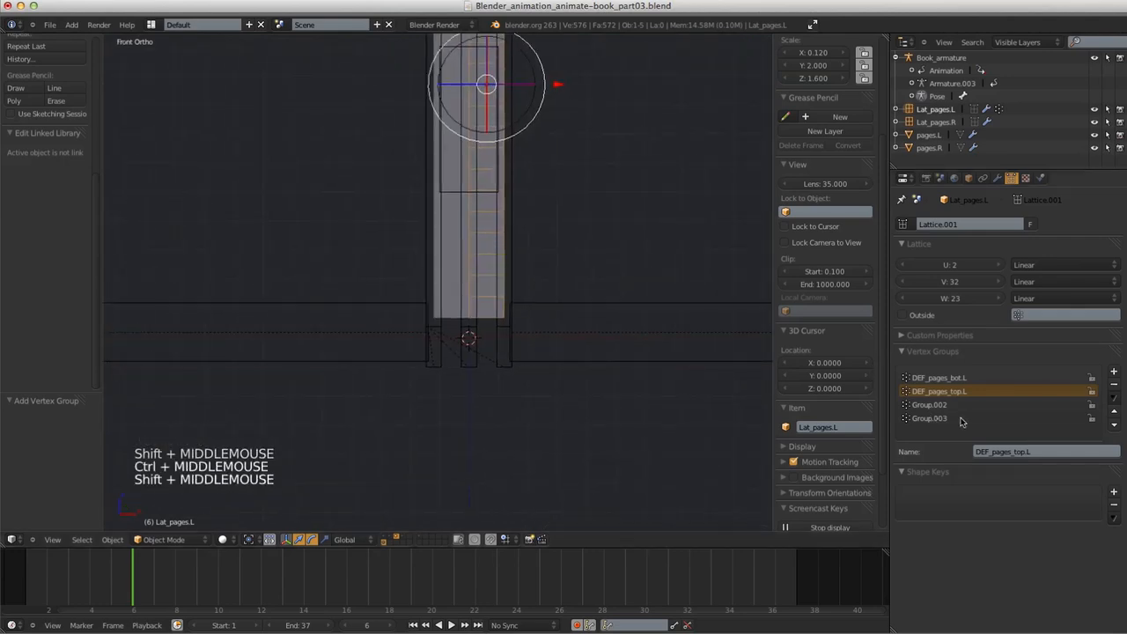
pyautogui.click(929, 404)
pyautogui.click(1029, 451)
pyautogui.write('thickness')
pyautogui.press('Return')
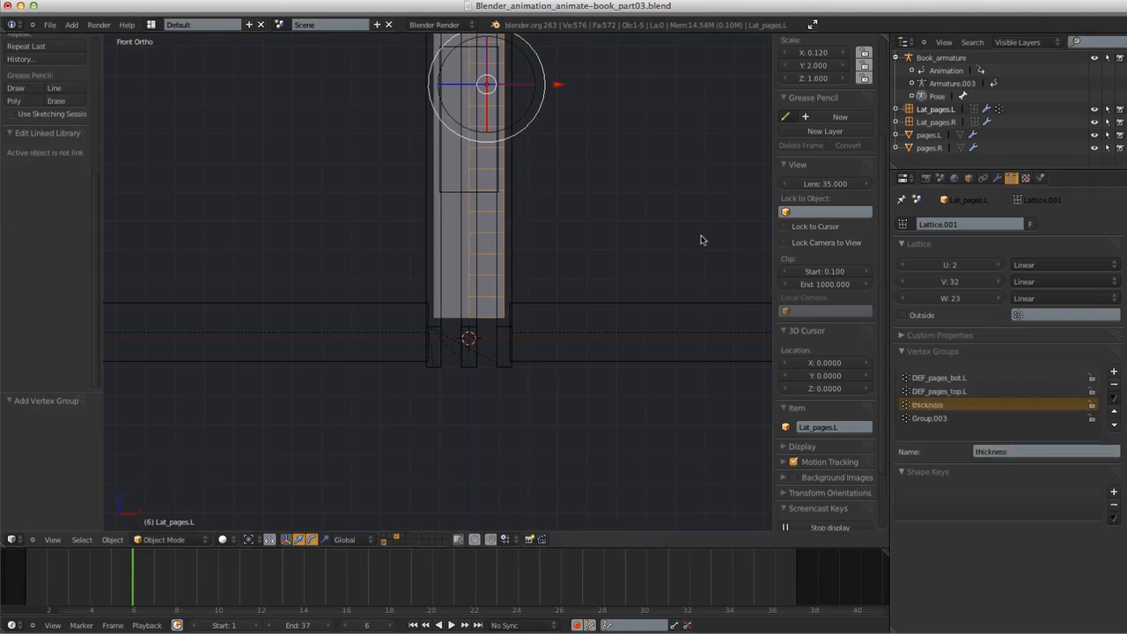
pyautogui.click(711, 233)
# Rename the fourth vertex group of the Lat_pages.L lattice as base.L
pyautogui.click(946, 419)
pyautogui.click(1018, 447)
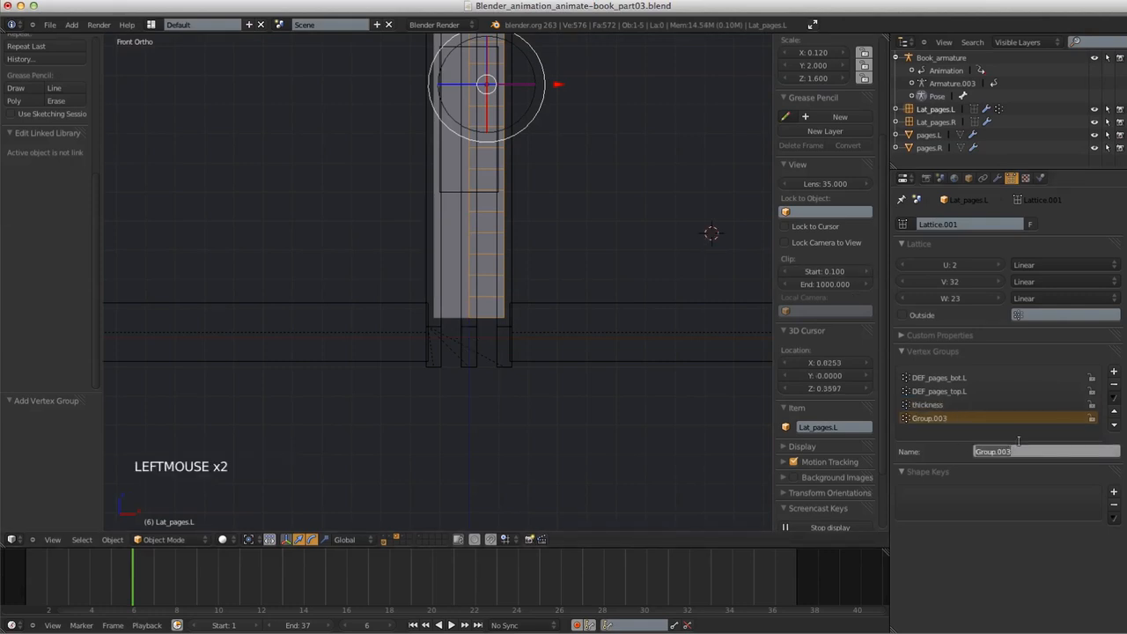
pyautogui.write('base.l')
pyautogui.press('Return')
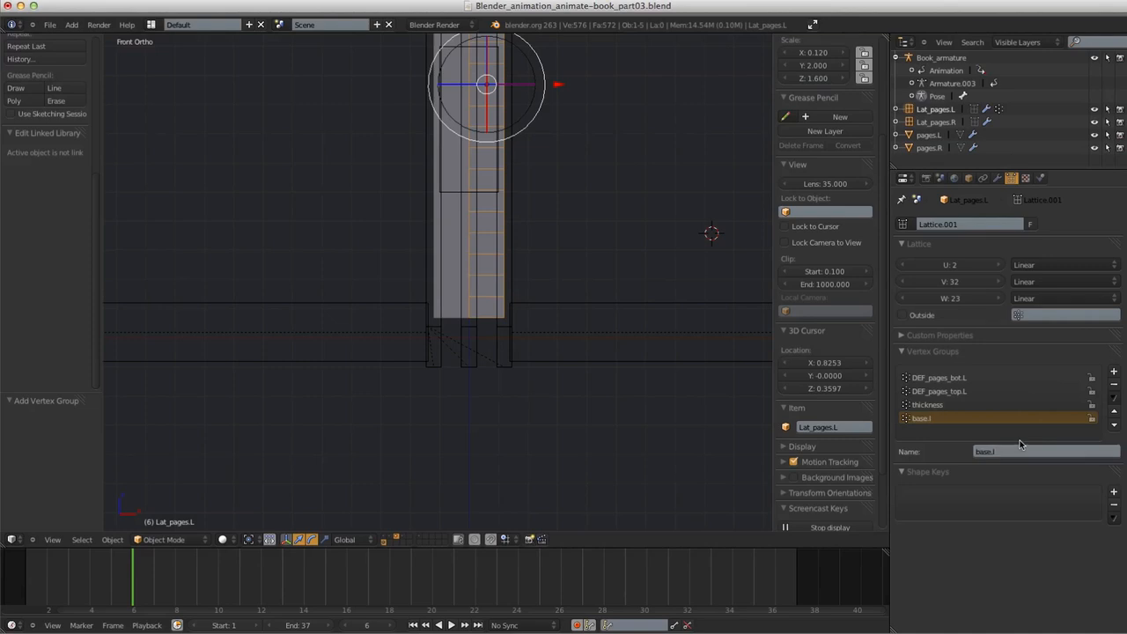
pyautogui.click(1020, 446)
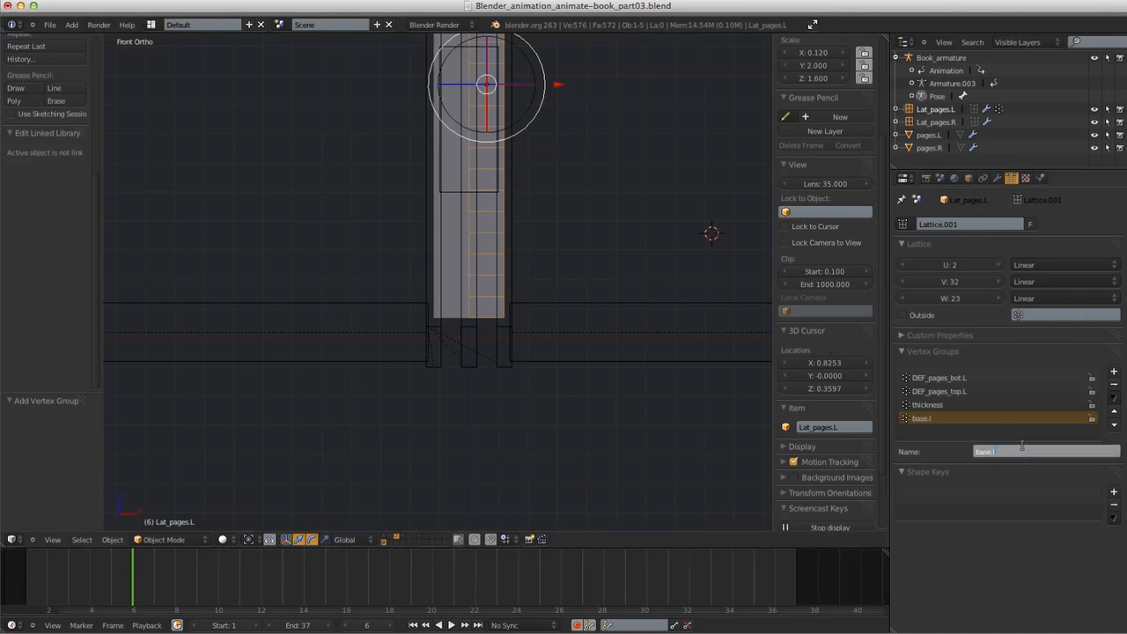
pyautogui.press('Return')
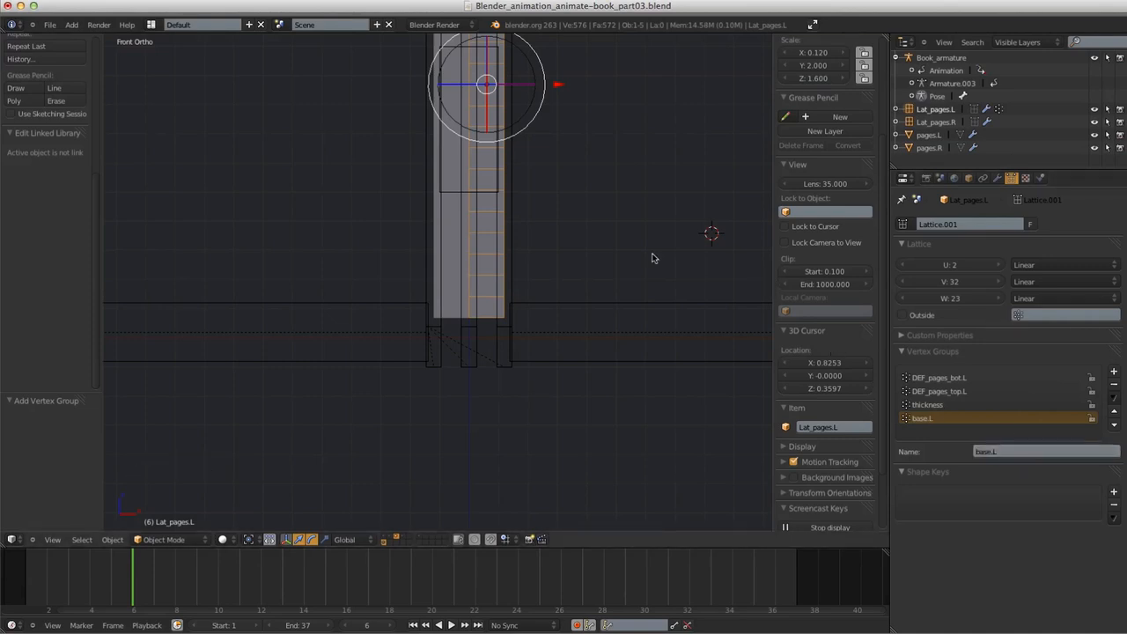
# Assign the outer-side points of the Lat_pages.L lattice, except the bottom row, to the DEF_pages_bot.L vertex group
pyautogui.keyDown('shift'); pyautogui.moveTo(573, 235); pyautogui.dragTo(568, 276, button='middle'); pyautogui.keyUp('shift')
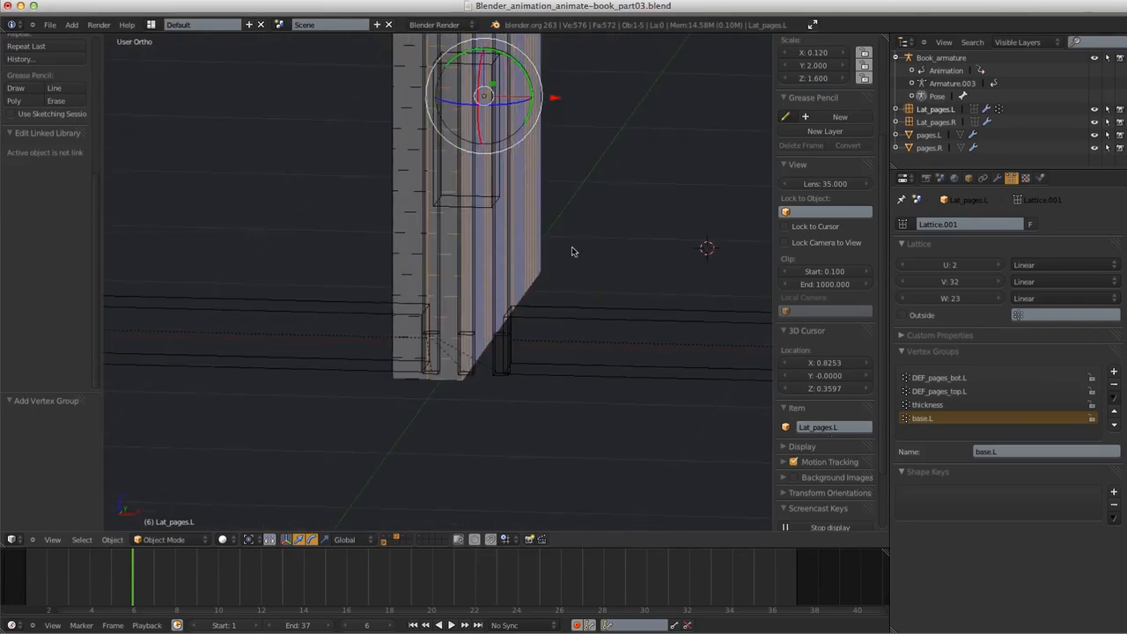
pyautogui.press('Tab')
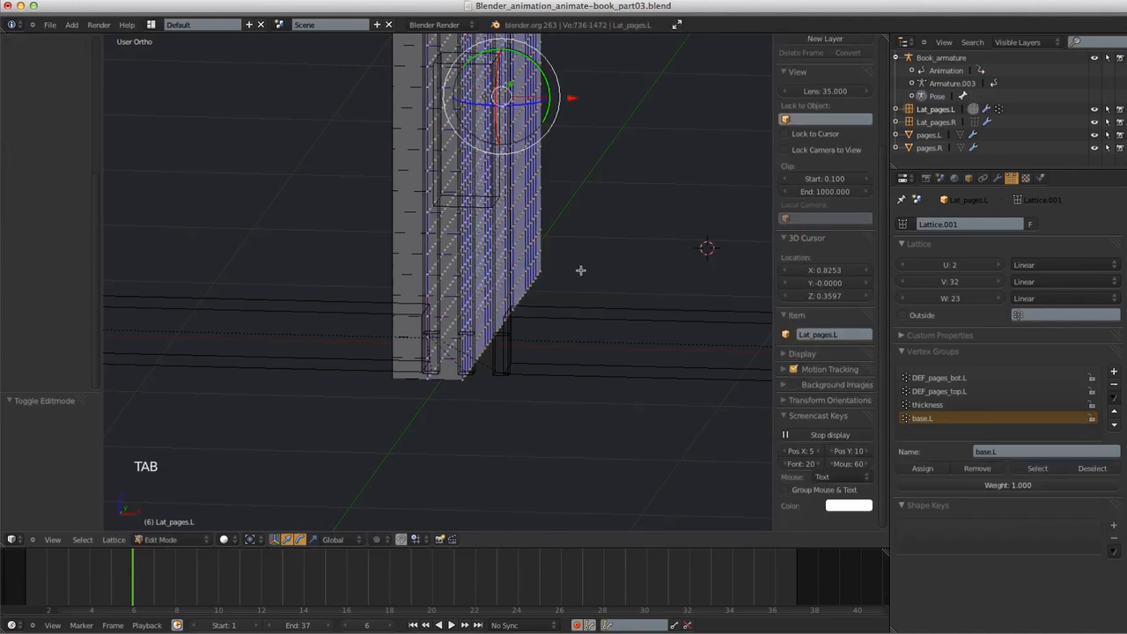
pyautogui.press('KP_1')
pyautogui.press('a')
pyautogui.press('a')
pyautogui.keyDown('shift'); pyautogui.moveTo(573, 249); pyautogui.dragTo(554, 302, button='middle'); pyautogui.keyUp('shift')
pyautogui.press('a')
pyautogui.press('a')
pyautogui.press('b')
pyautogui.moveTo(479, 123); pyautogui.dragTo(583, 388)
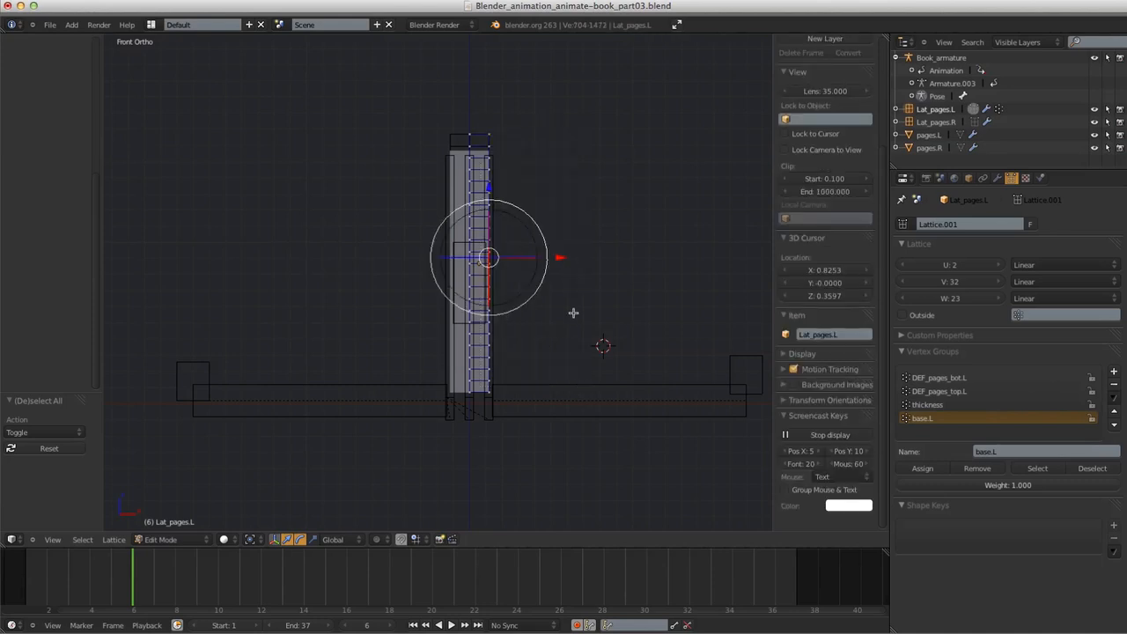
pyautogui.click(974, 377)
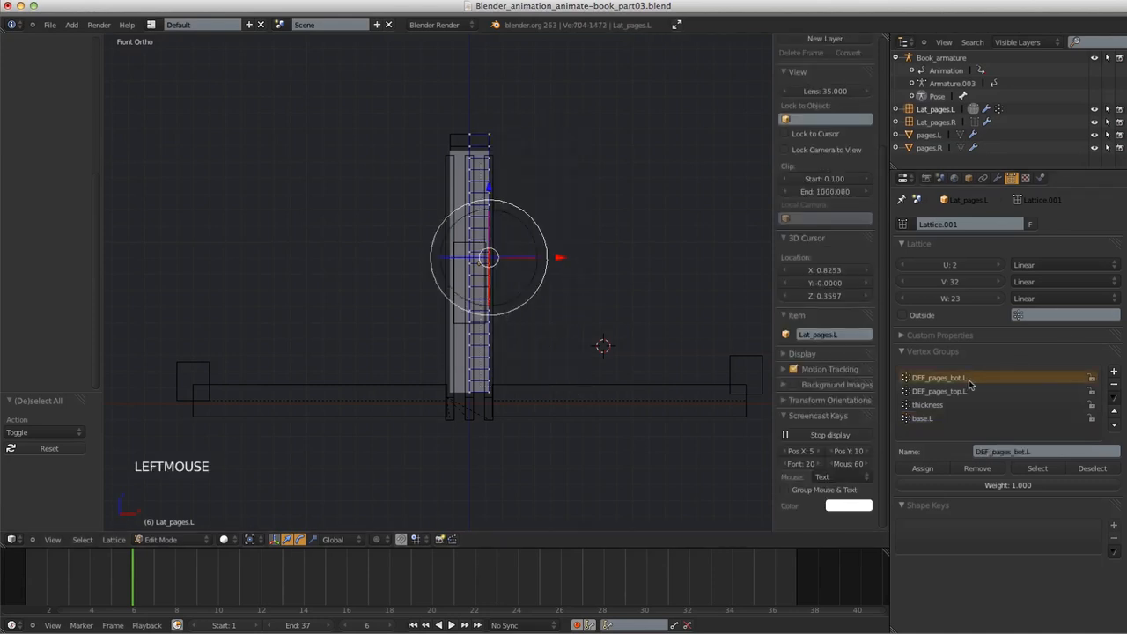
pyautogui.click(923, 468)
pyautogui.click(931, 466)
# Assign the lattice's inner-side points, except the bottom row, to the DEF_pages_top.L vertex group
pyautogui.press('a')
pyautogui.press('b')
pyautogui.moveTo(445, 109); pyautogui.dragTo(475, 388)
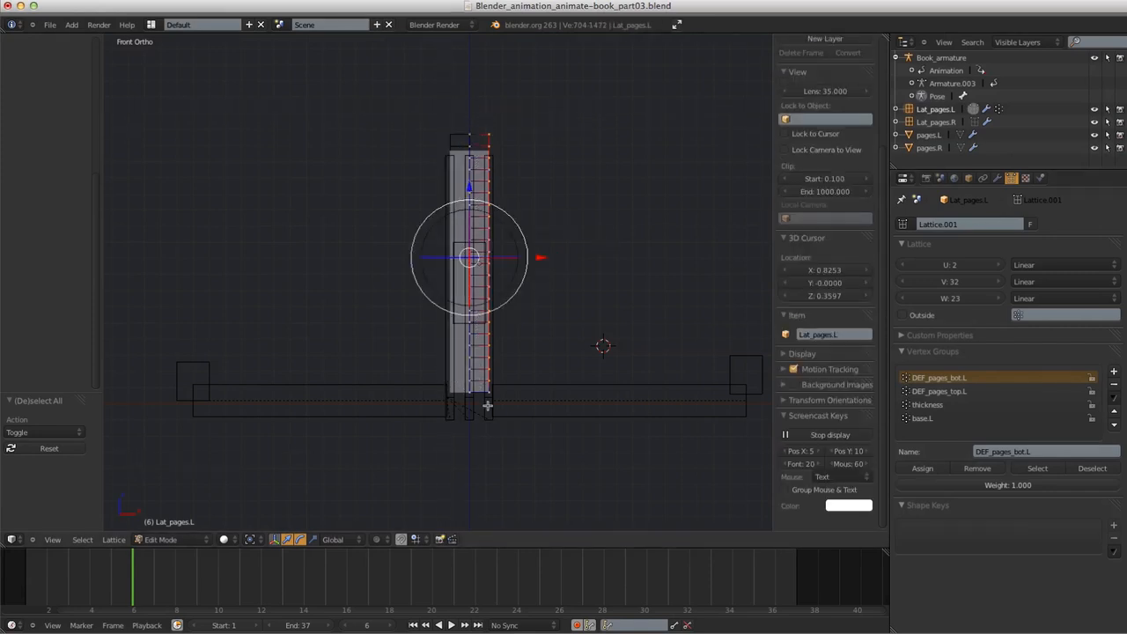
pyautogui.click(938, 391)
pyautogui.click(922, 469)
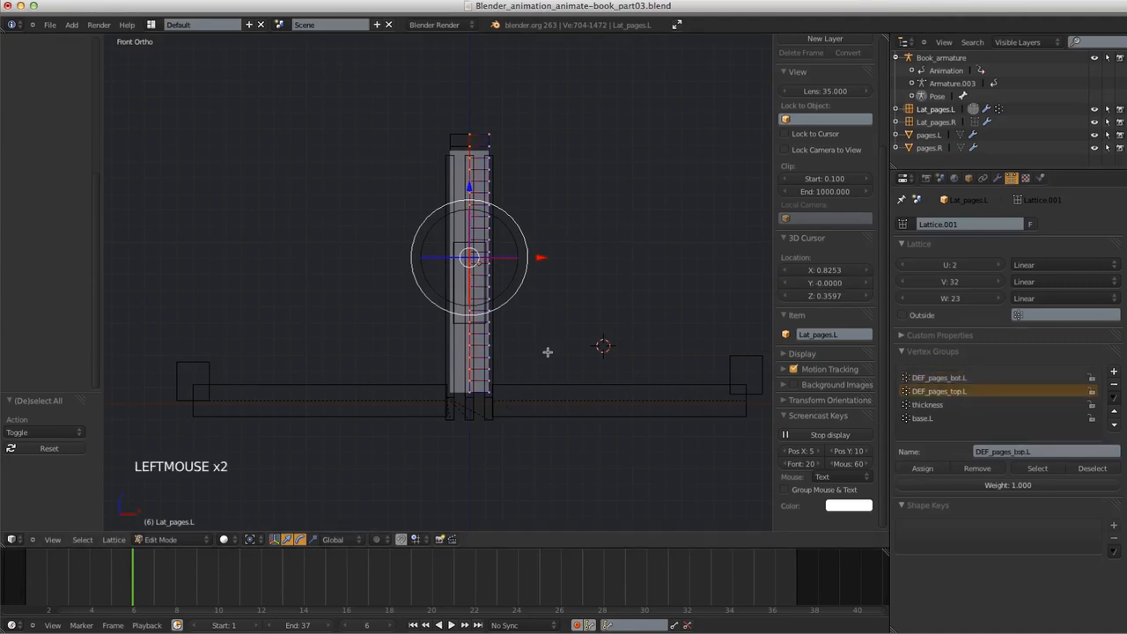
# Assign the bottom row of inner-side lattice points to the thickness vertex group and clear the selection
pyautogui.press('a')
pyautogui.press('b')
pyautogui.press('b')
pyautogui.moveTo(458, 389); pyautogui.dragTo(483, 400)
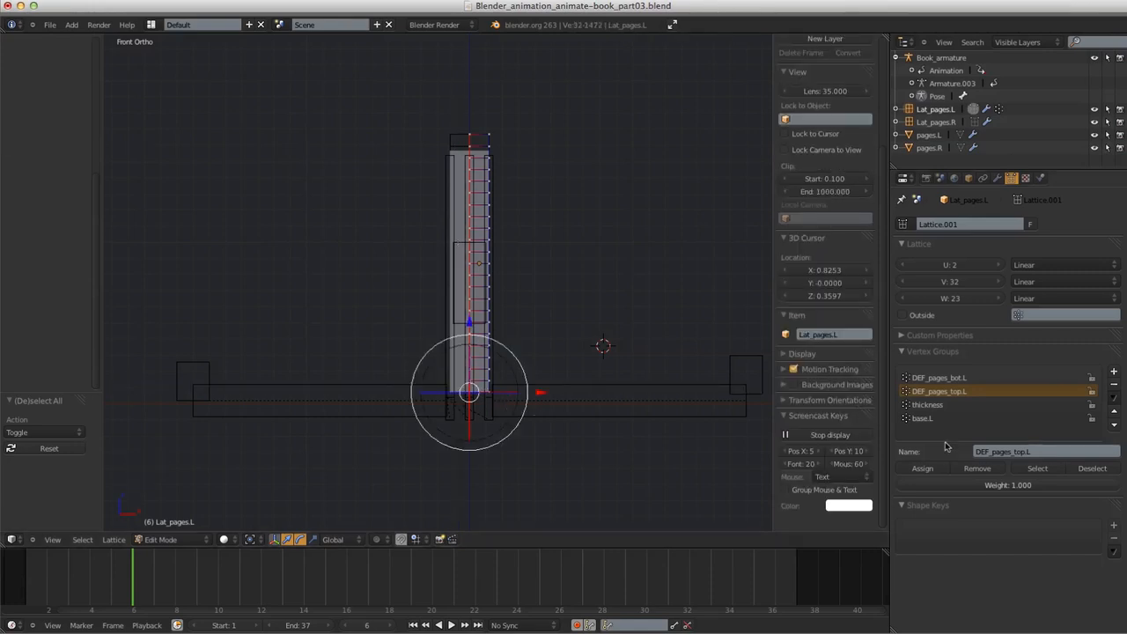
pyautogui.click(933, 405)
pyautogui.click(921, 469)
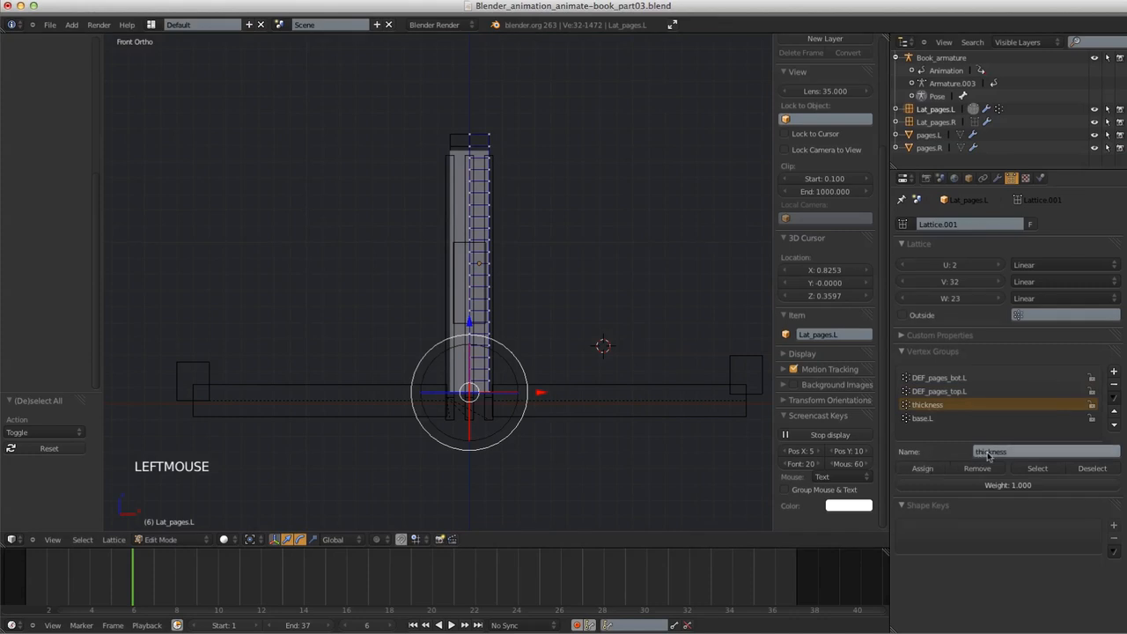
pyautogui.click(918, 472)
pyautogui.click(921, 470)
pyautogui.click(921, 470)
pyautogui.press('a')
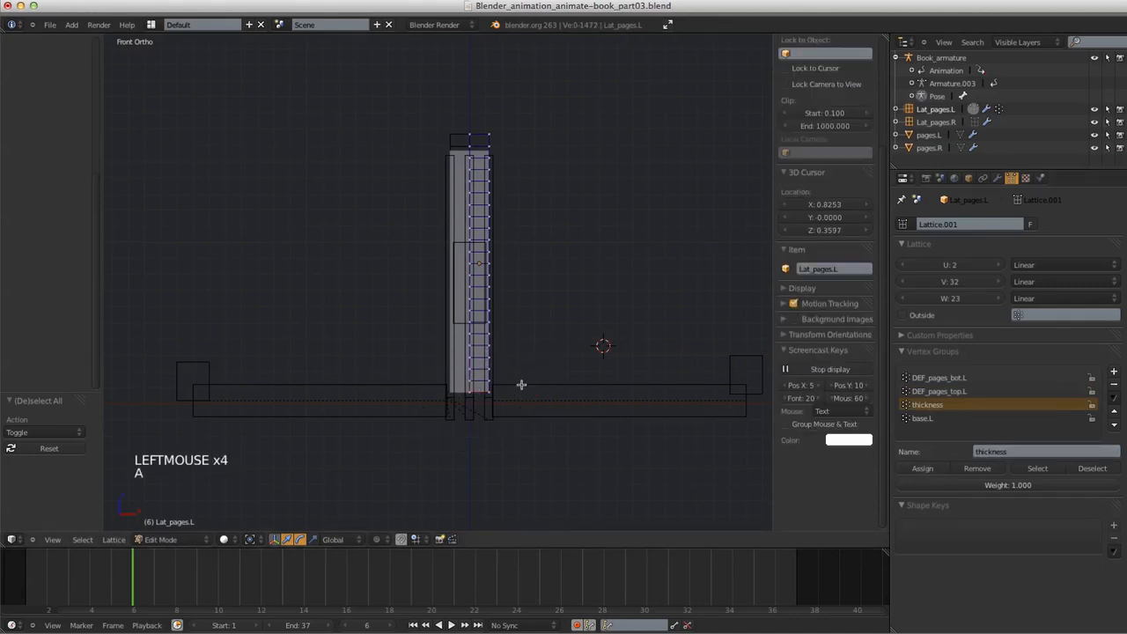
# Assign the bottom row of outer-side points of the Lat_pages.L lattice to the base.L vertex group and return to Object Mode
pyautogui.press('b')
pyautogui.moveTo(486, 391); pyautogui.dragTo(504, 411)
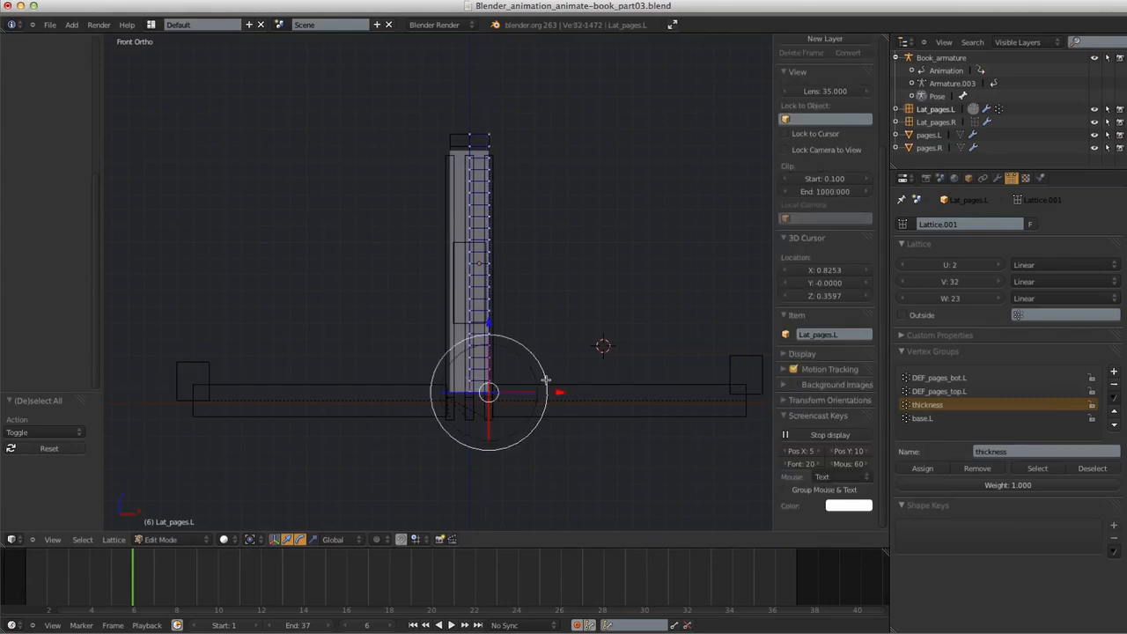
pyautogui.click(932, 420)
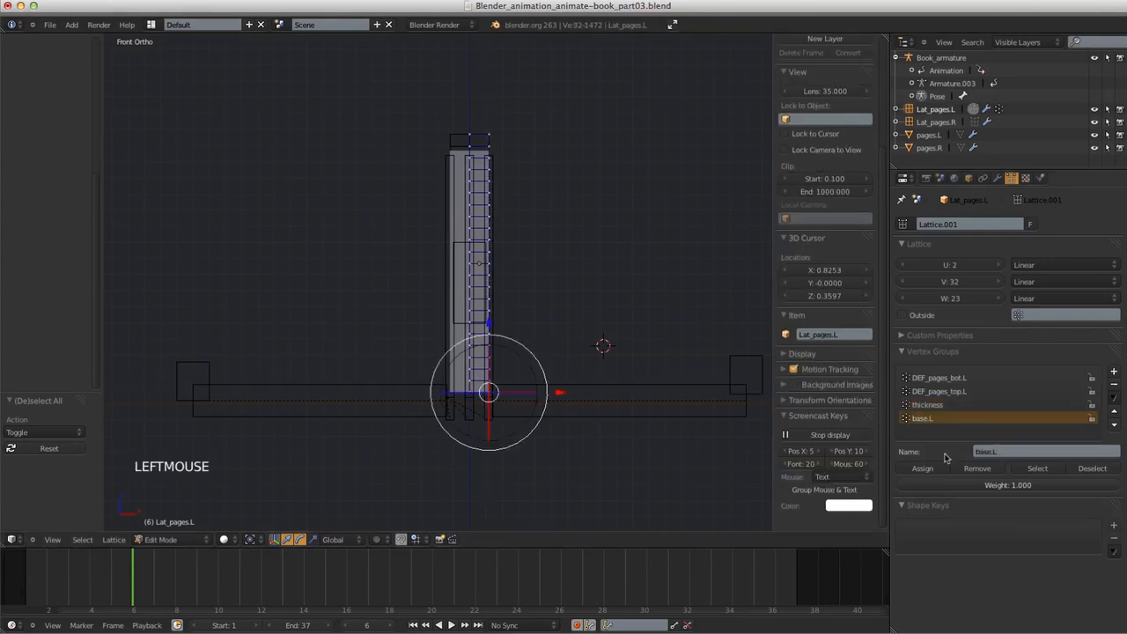
pyautogui.click(922, 468)
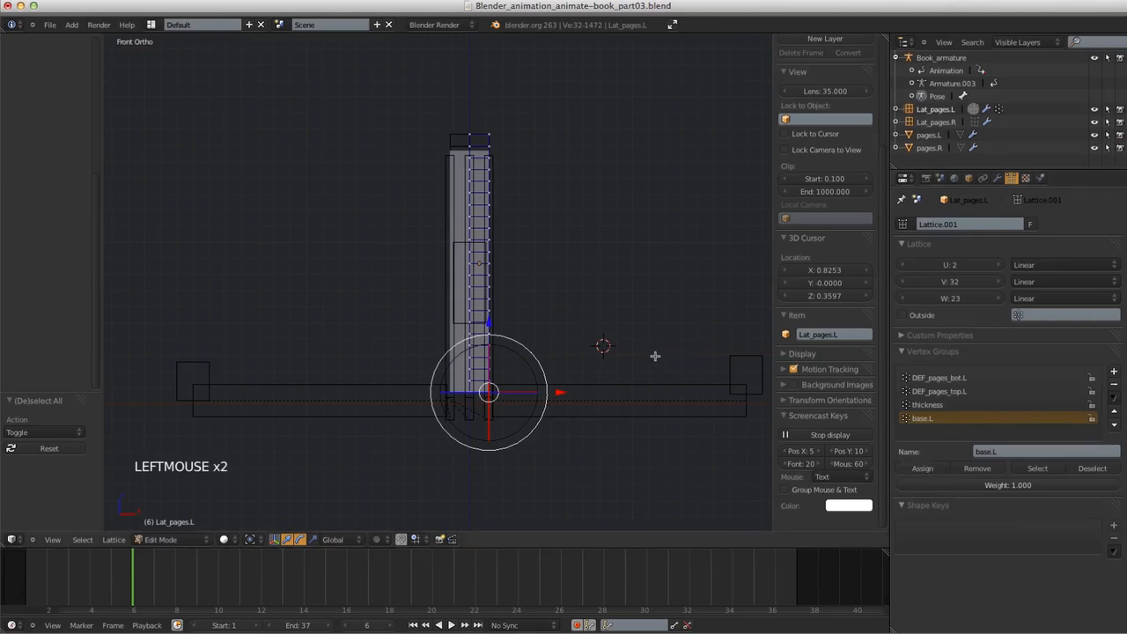
pyautogui.press('a')
pyautogui.press('Tab')
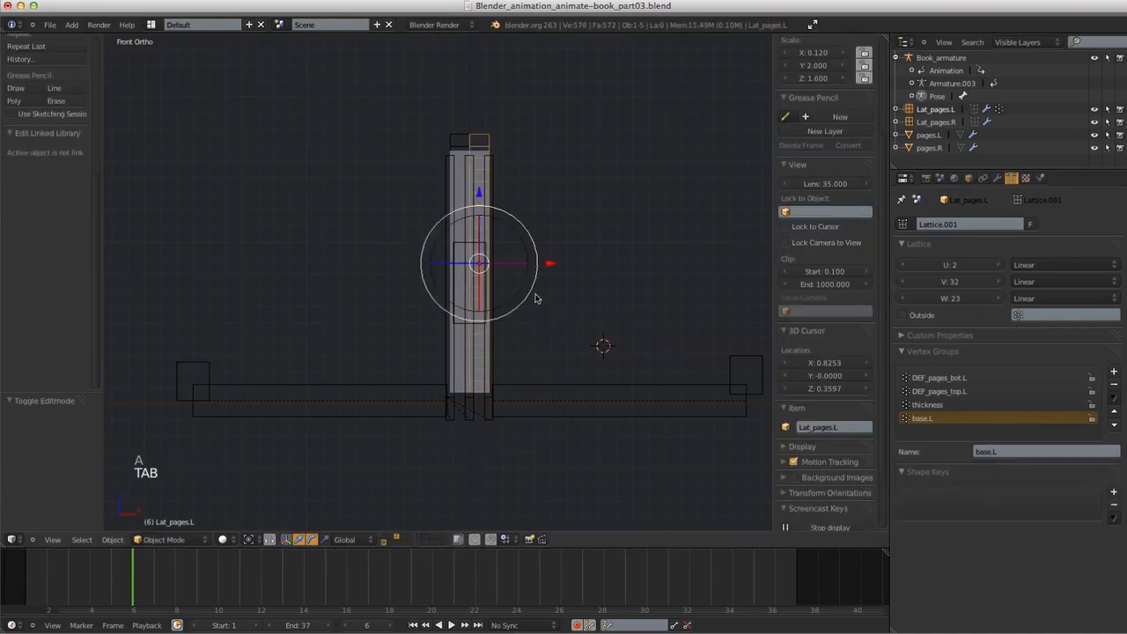
# Rotate the DEF_pages_bot.L bone about 43° in front view to test how the lattice and pages.L deform
pyautogui.rightClick(498, 309)
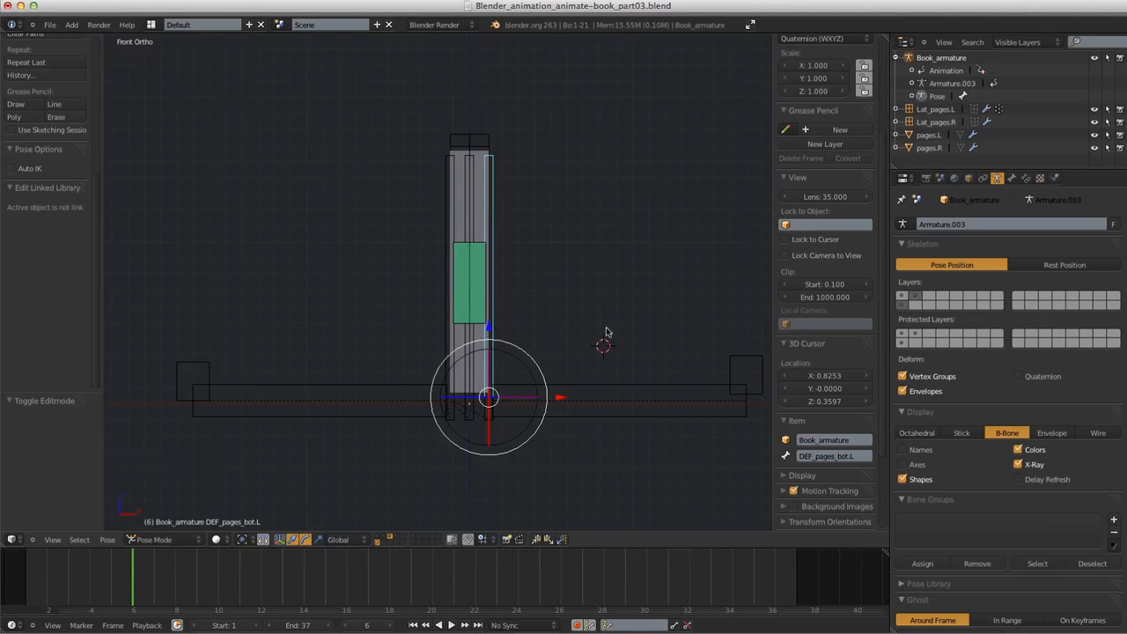
pyautogui.press('r')
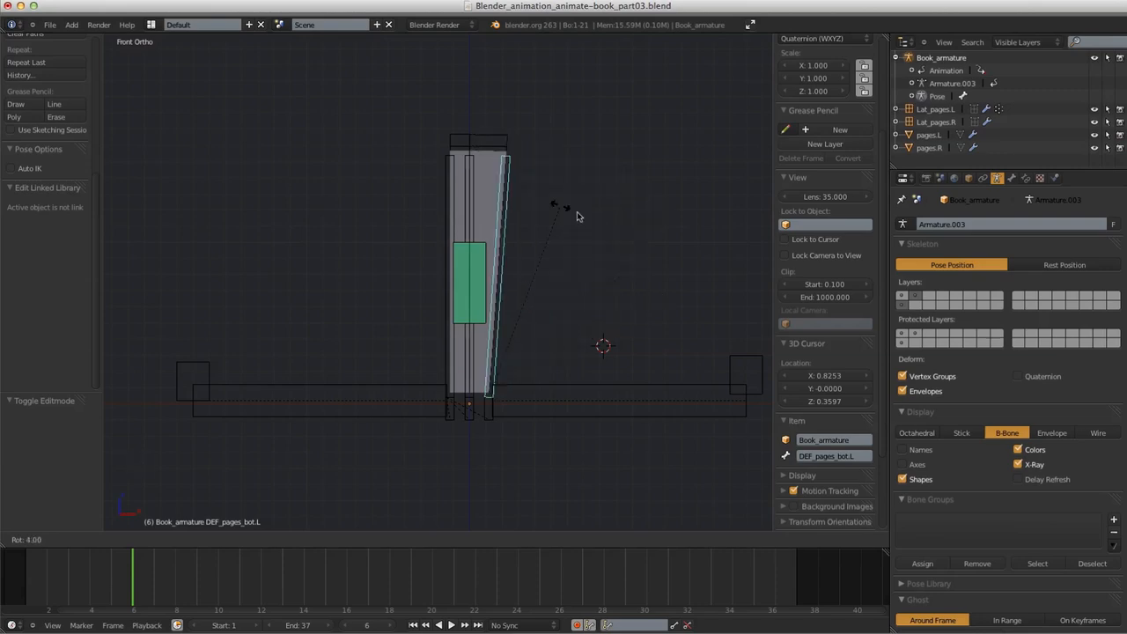
pyautogui.click(661, 277)
pyautogui.moveTo(661, 276); pyautogui.dragTo(616, 234, button='middle')
pyautogui.rightClick(704, 196)
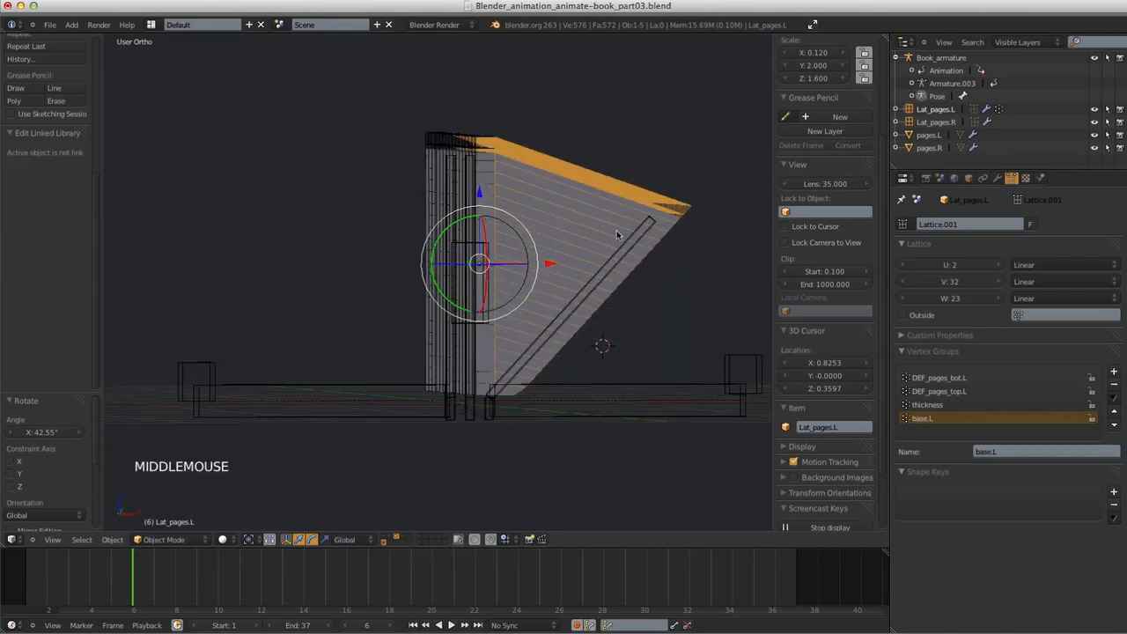
pyautogui.press('KP_1')
pyautogui.rightClick(606, 214)
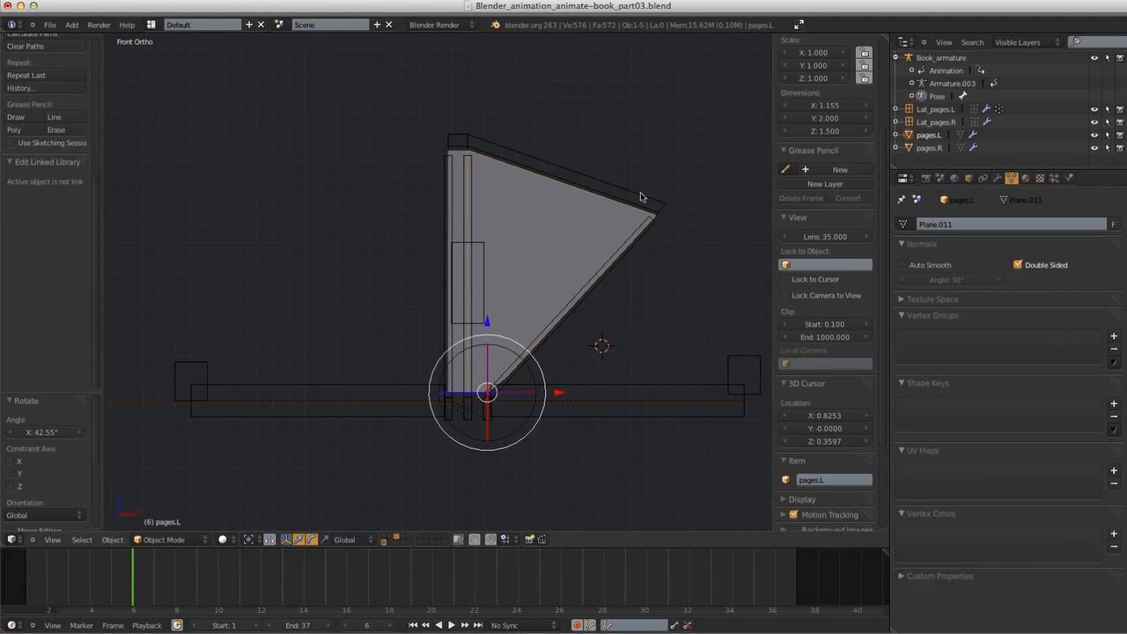
# Clear the rotation of the DEF_pages_bot.L bone and deselect all bones
pyautogui.rightClick(648, 227)
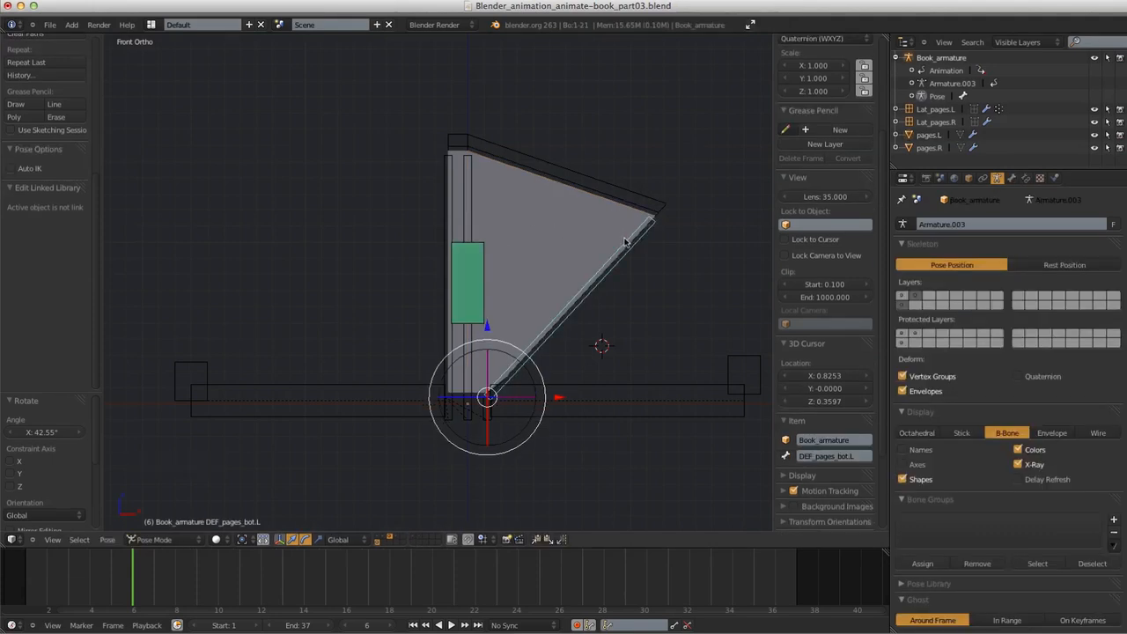
pyautogui.hotkey('alt', 'r')
pyautogui.press('a')
# Add four vertex groups to the Lat_pages.R lattice
pyautogui.keyDown('shift'); pyautogui.moveTo(540, 269); pyautogui.dragTo(581, 249, button='middle'); pyautogui.keyUp('shift')
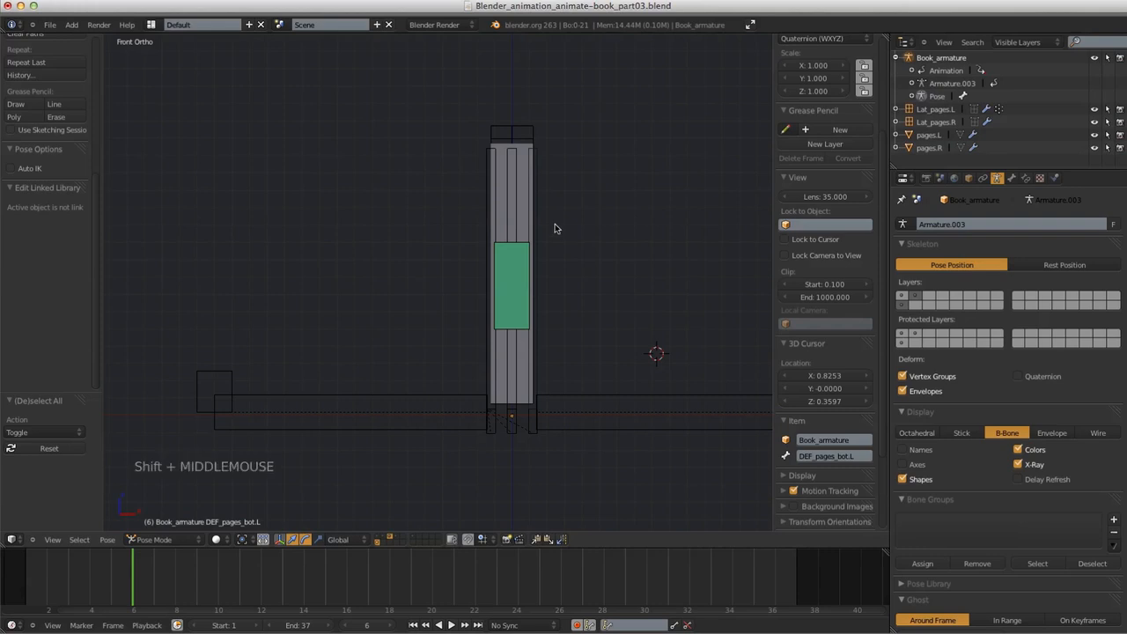
pyautogui.rightClick(501, 130)
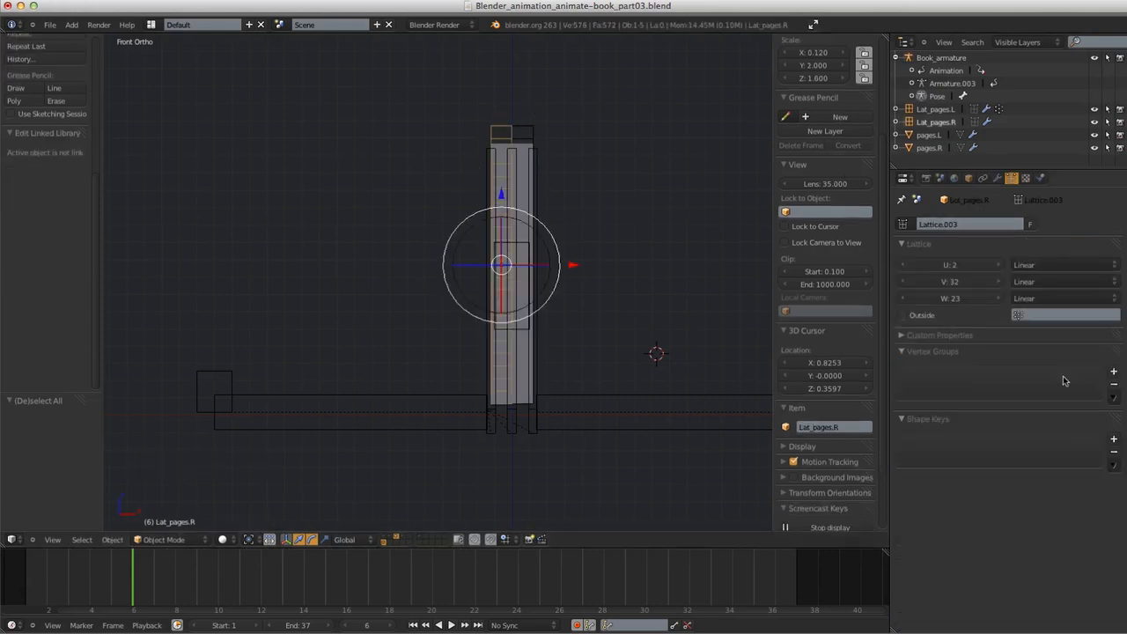
pyautogui.click(1113, 373)
pyautogui.click(1114, 373)
pyautogui.click(1113, 373)
pyautogui.click(1113, 373)
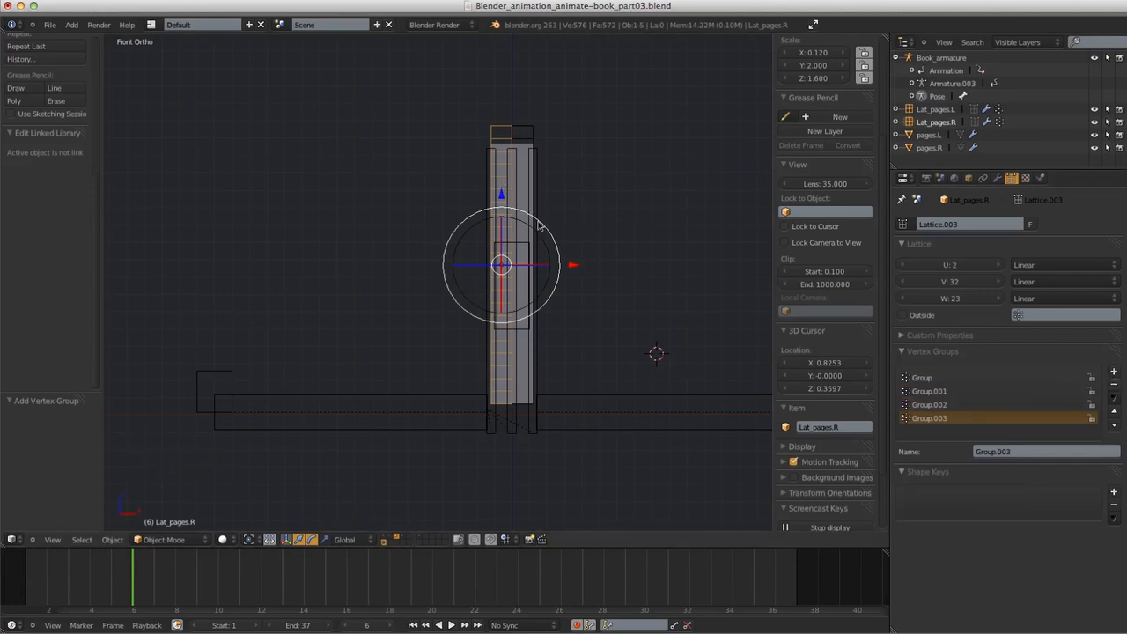
# Select the DEF_pages_bot.R bone in Book_armature and open its name for editing
pyautogui.click(920, 378)
pyautogui.click(933, 391)
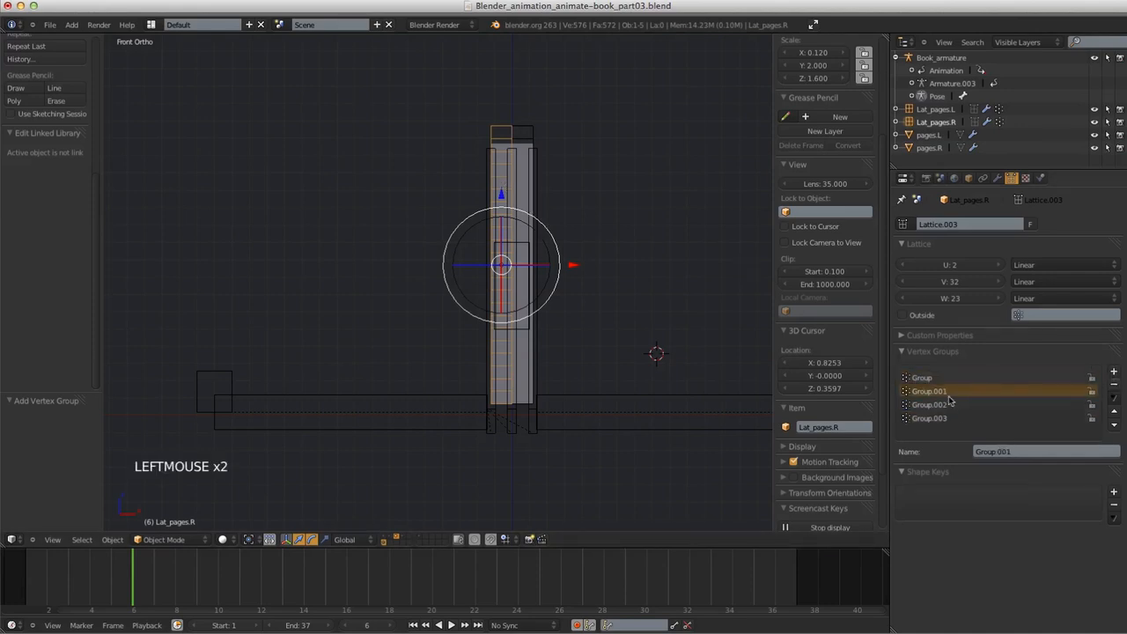
pyautogui.rightClick(486, 319)
pyautogui.click(823, 456)
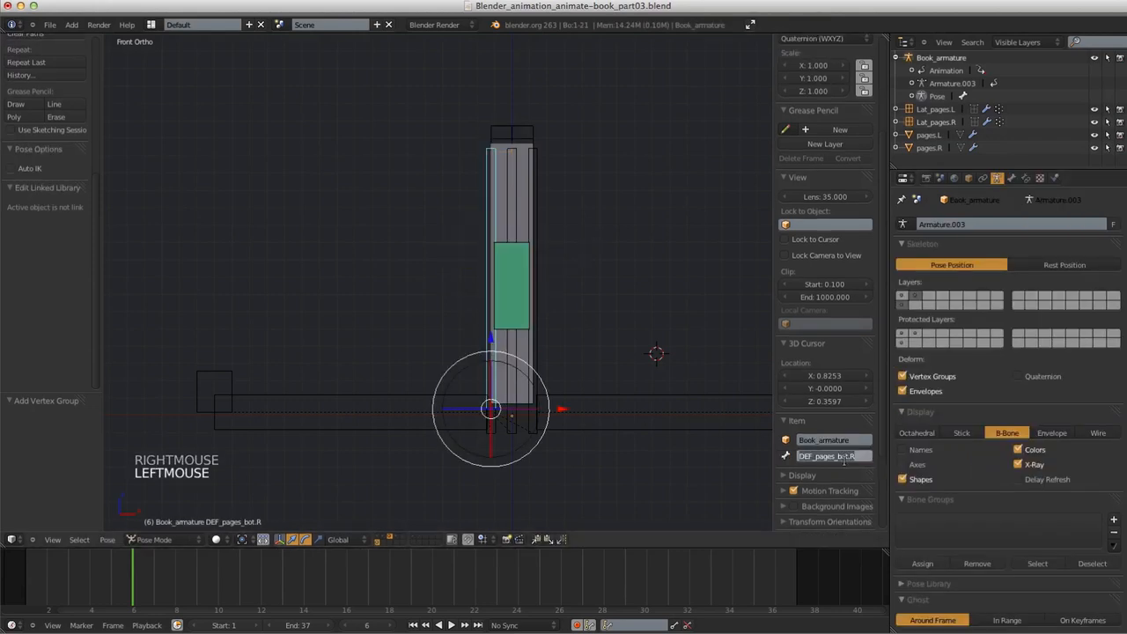
# Rename the first vertex group of the Lat_pages.R lattice to DEF_pages_bot.R
pyautogui.rightClick(497, 132)
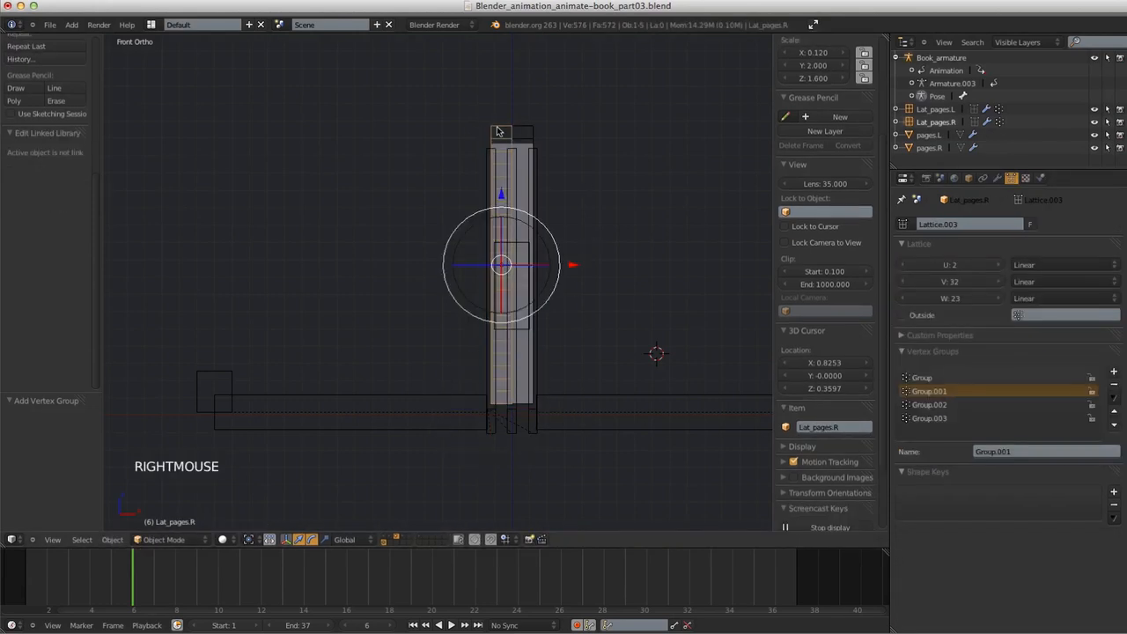
pyautogui.click(921, 378)
pyautogui.write('DEF_pages_bot.R')
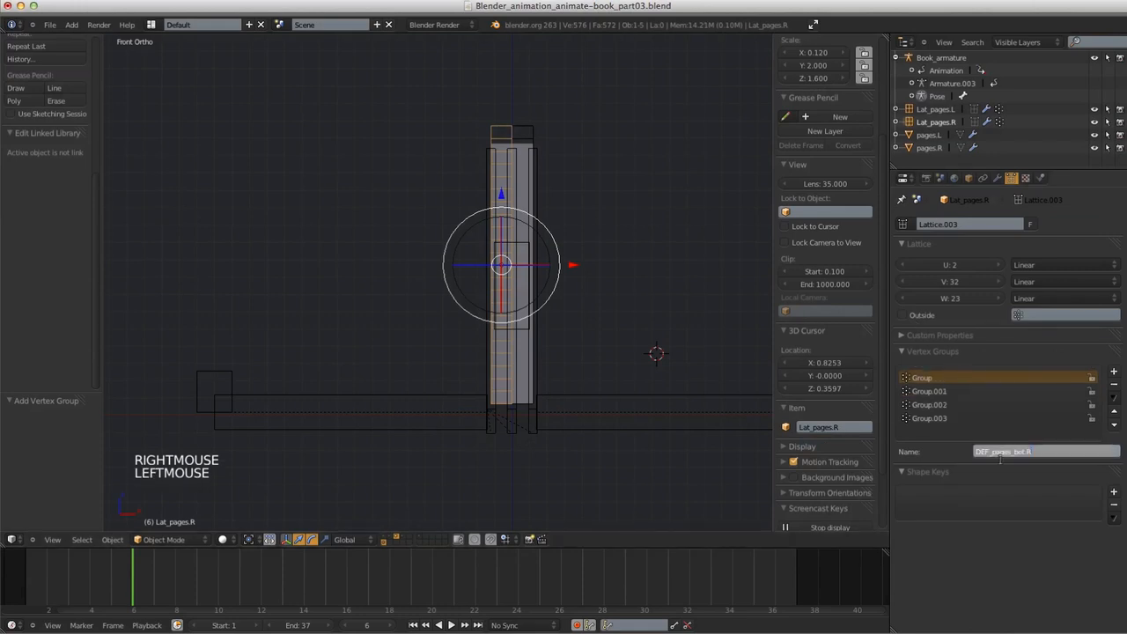
pyautogui.click(1001, 467)
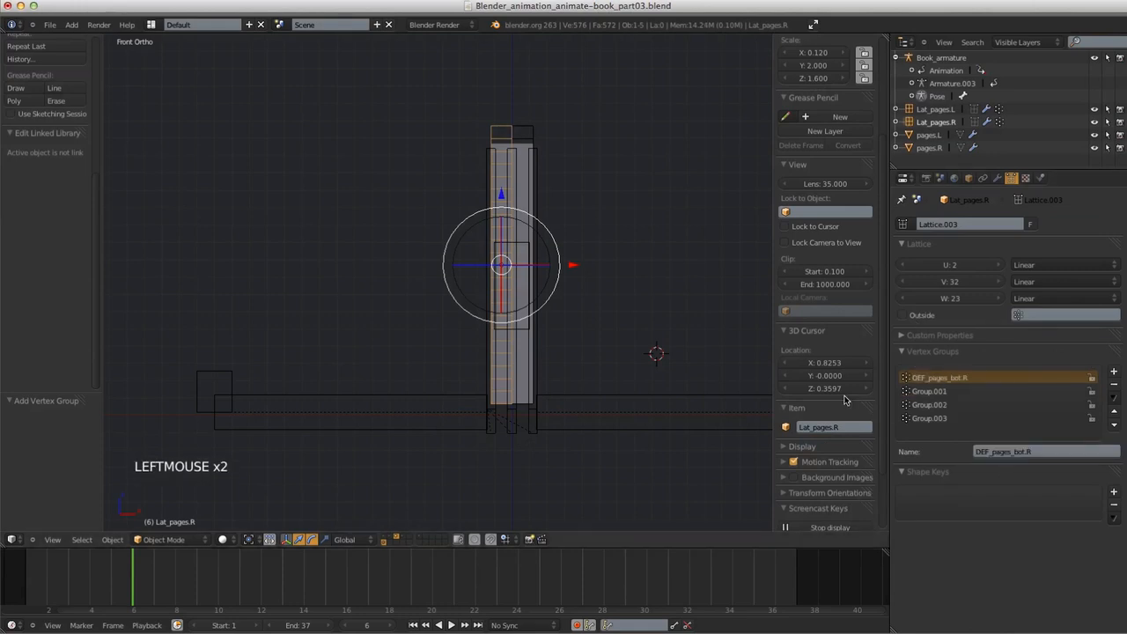
# Copy the name of the DEF_pages_top.R bone and use it to rename the second vertex group of Lat_pages.R
pyautogui.rightClick(516, 388)
pyautogui.rightClick(522, 384)
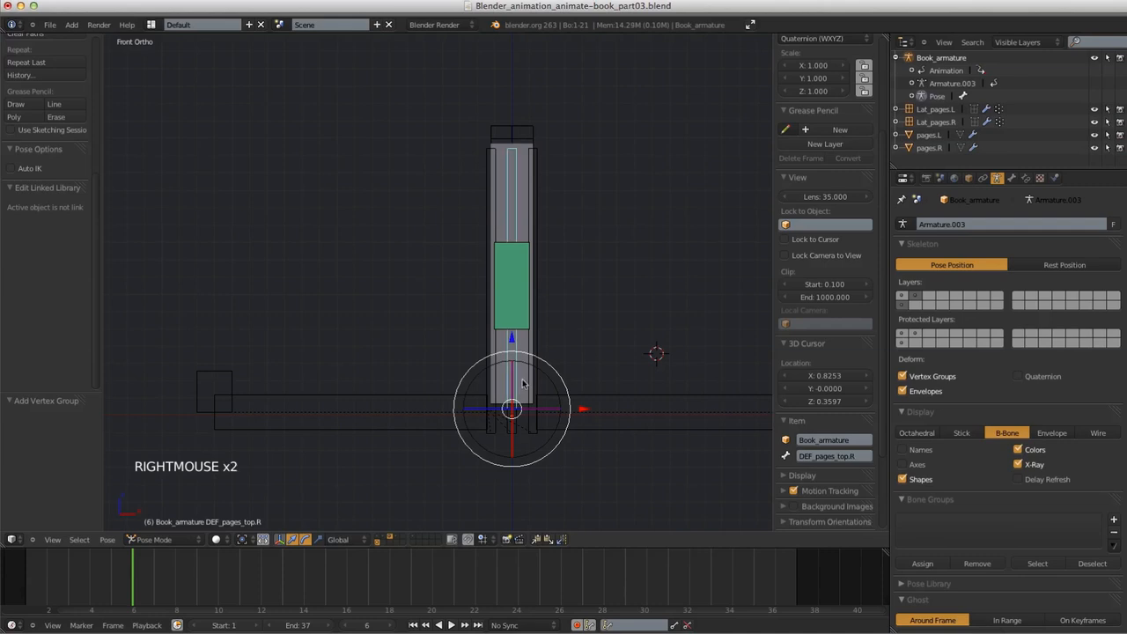
pyautogui.click(852, 457)
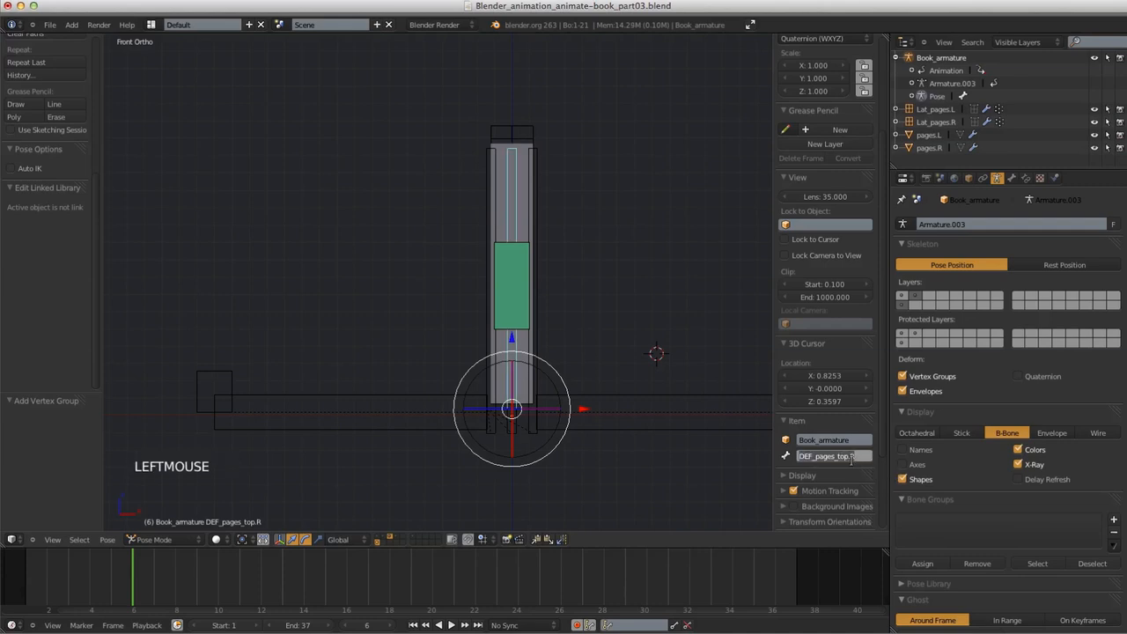
pyautogui.click(496, 134)
pyautogui.rightClick(496, 134)
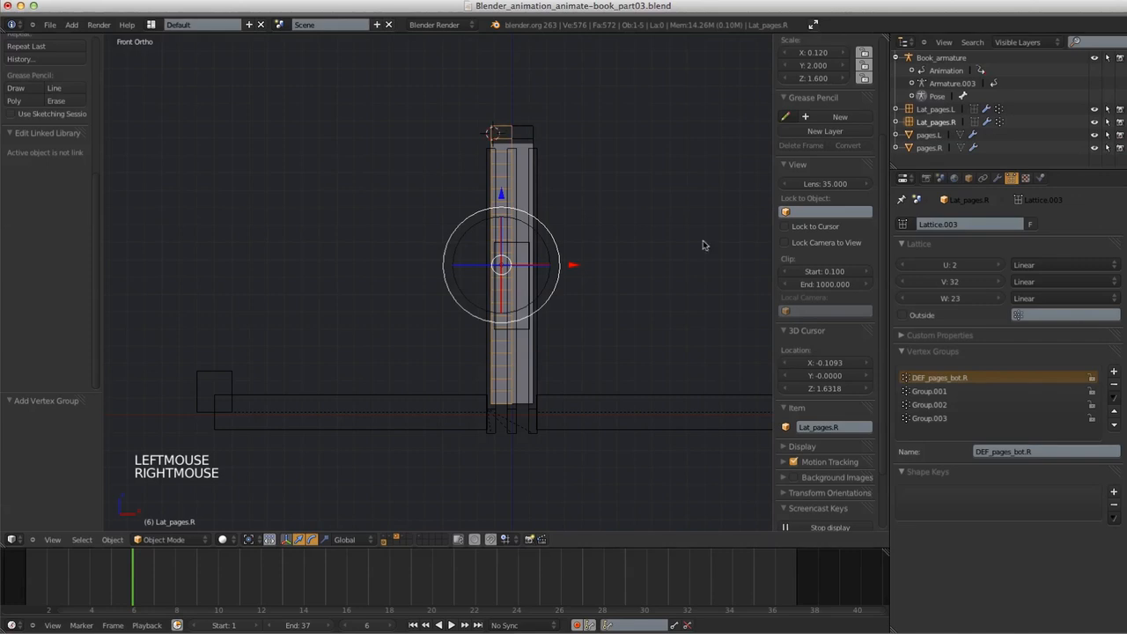
pyautogui.click(920, 393)
pyautogui.write('DEF_pages_top.R')
# Rename the remaining Lat_pages.R vertex groups Group.002 and Group.003 to thickness and base.R
pyautogui.click(982, 406)
pyautogui.doubleClick(1006, 452)
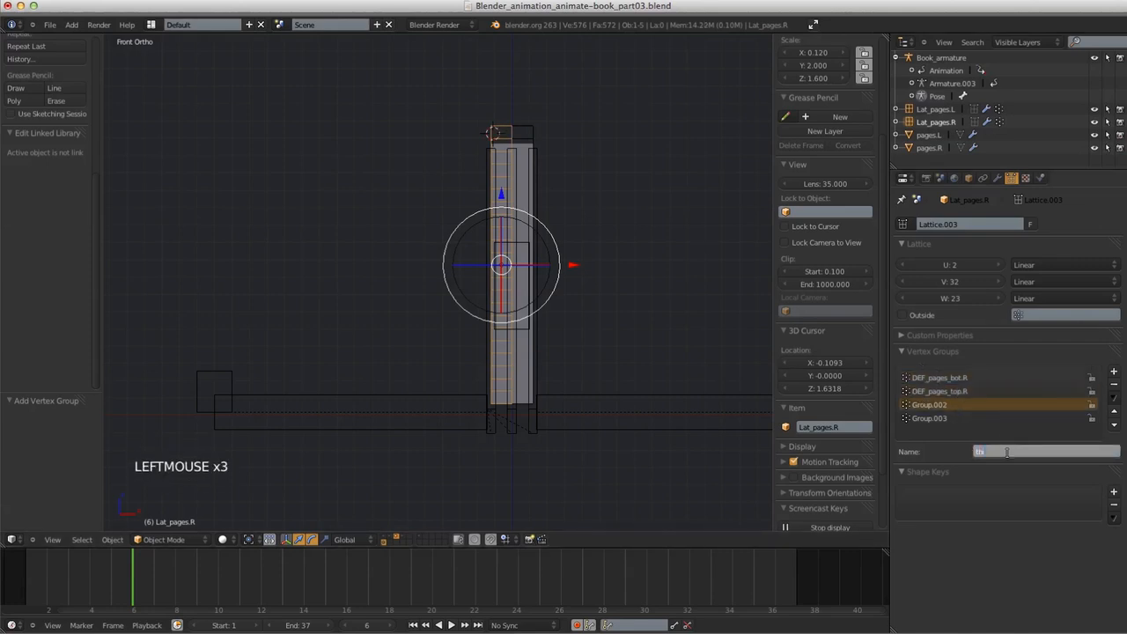
pyautogui.write('thickness')
pyautogui.press('Return')
pyautogui.click(947, 422)
pyautogui.click(999, 450)
pyautogui.write('base.R')
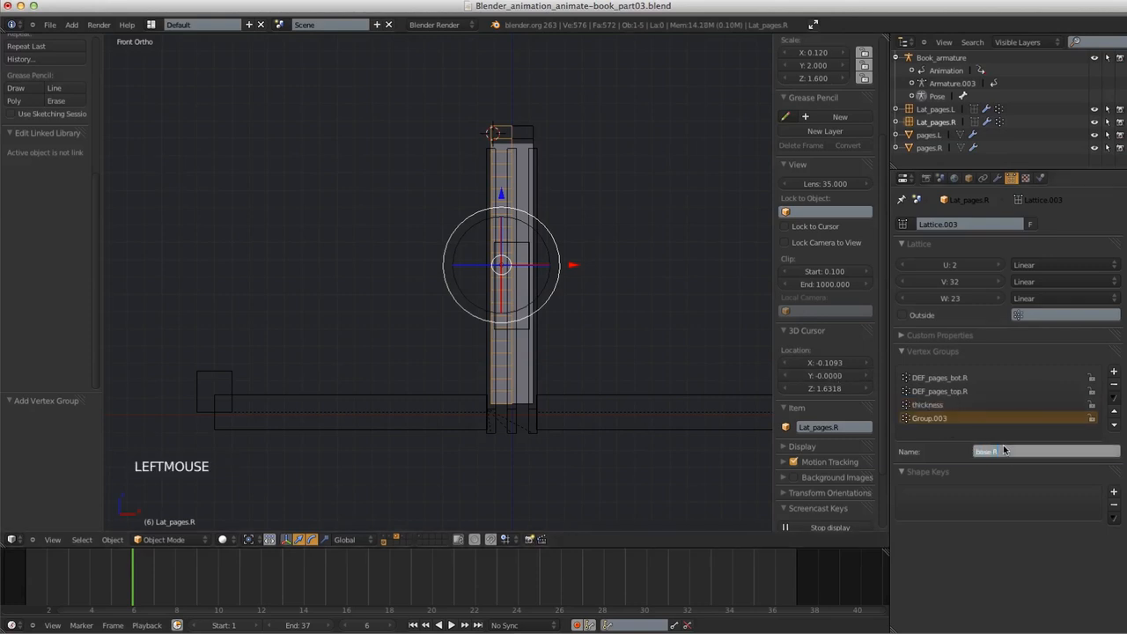
pyautogui.press('Return')
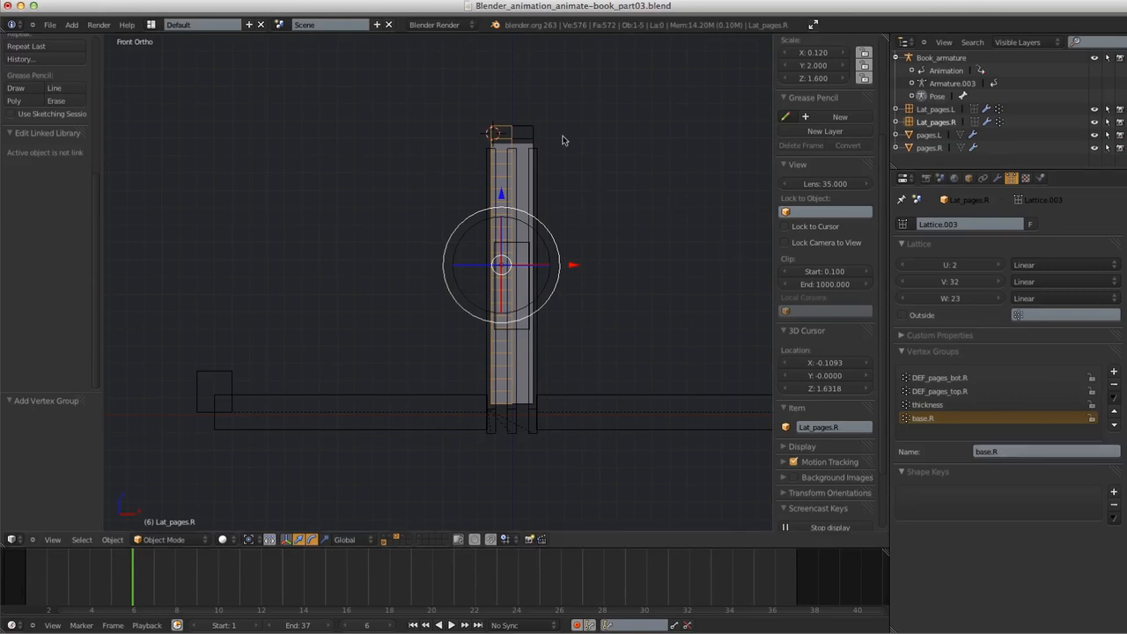
# Assign the inner column of Lat_pages.R lattice points, above the bottom row, to the DEF_pages_top.R vertex group
pyautogui.press('Tab')
pyautogui.press('a')
pyautogui.press('a')
pyautogui.press('b')
pyautogui.moveTo(504, 122); pyautogui.dragTo(627, 394)
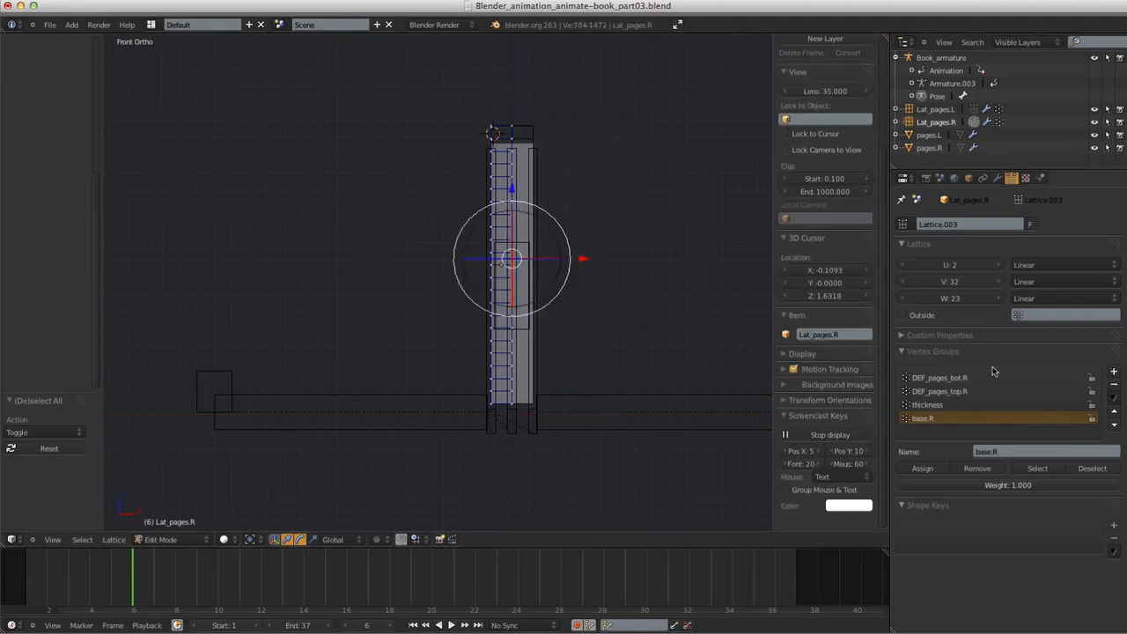
pyautogui.click(954, 392)
pyautogui.click(922, 468)
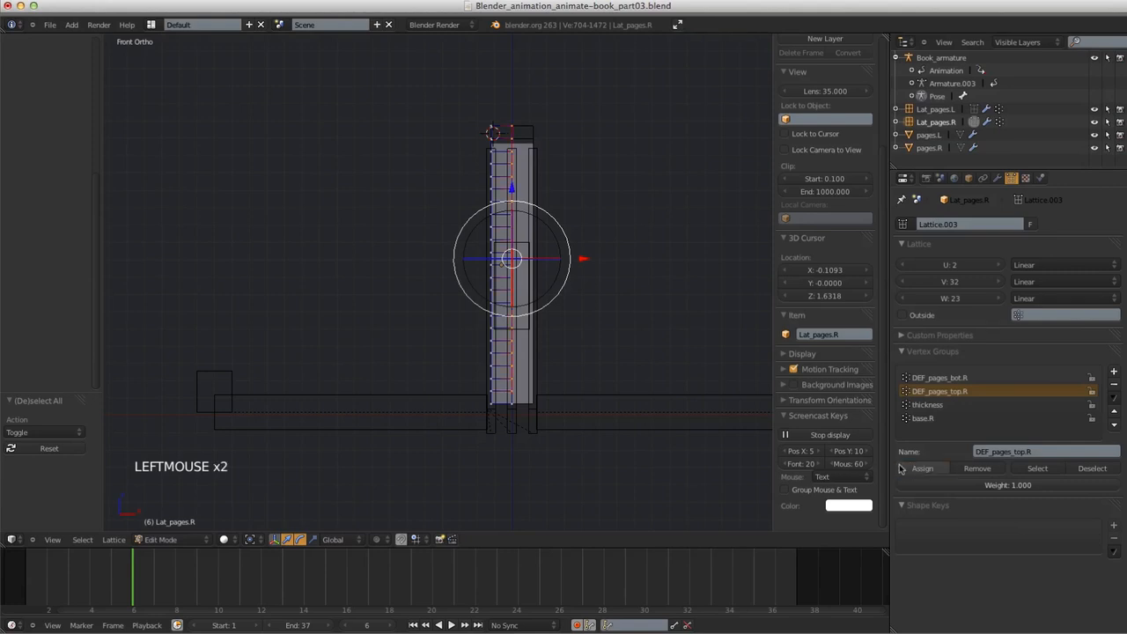
# Assign the outer column of Lat_pages.R lattice points, above the bottom row, to the DEF_pages_bot.R vertex group
pyautogui.press('a')
pyautogui.press('b')
pyautogui.moveTo(440, 95); pyautogui.dragTo(498, 398)
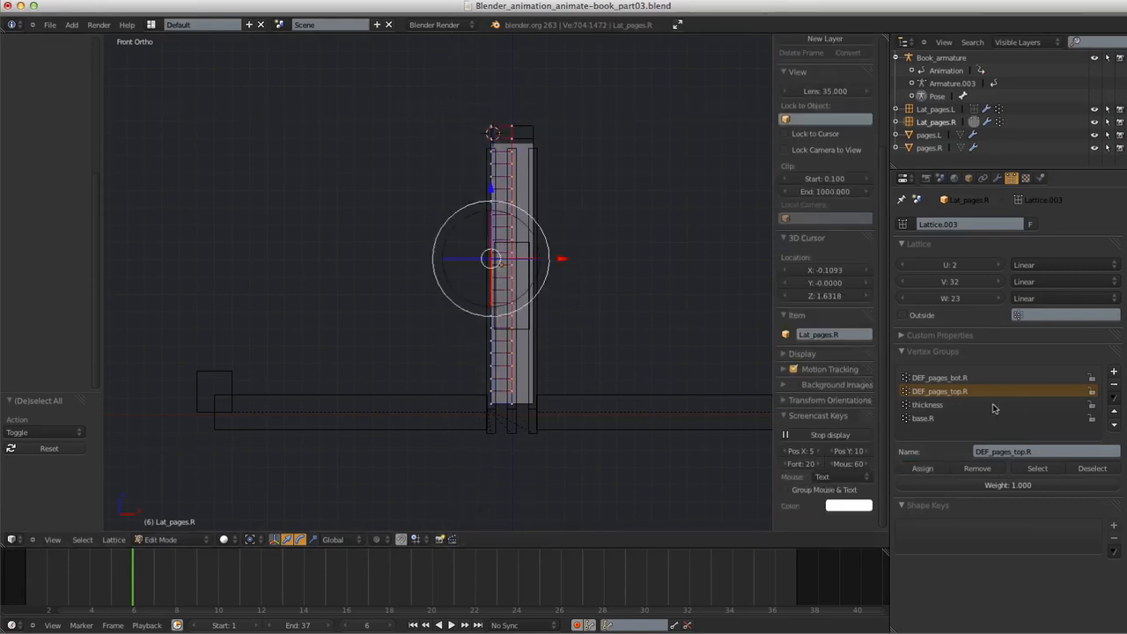
pyautogui.click(974, 385)
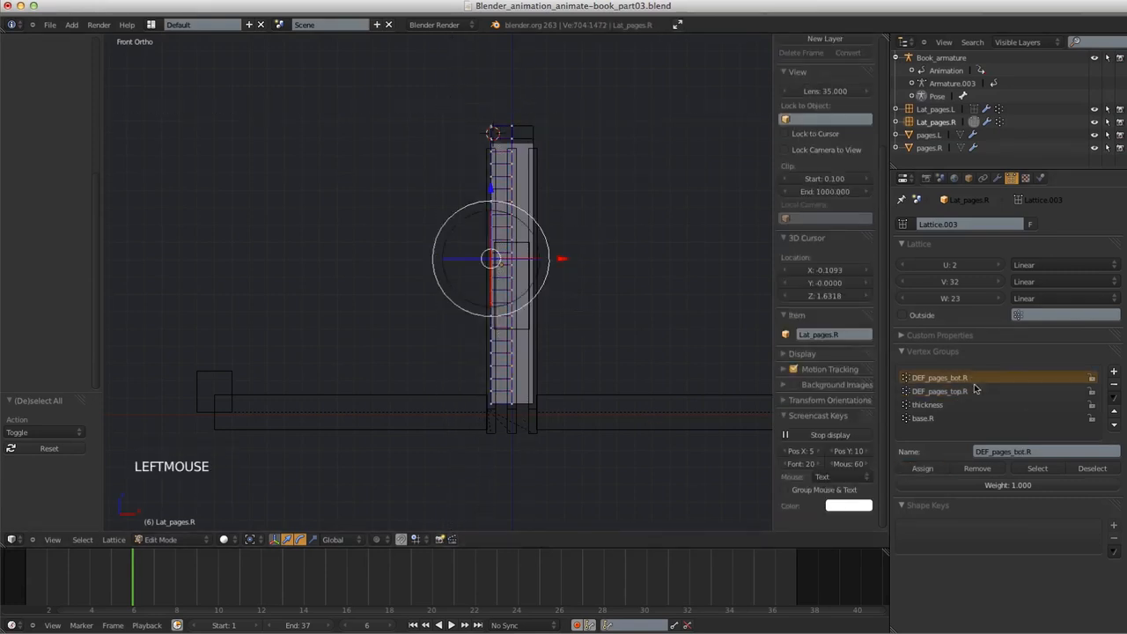
pyautogui.click(922, 470)
# Assign only the bottom inner points of the Lat_pages.R lattice to the thickness vertex group
pyautogui.press('a')
pyautogui.press('b')
pyautogui.moveTo(506, 399); pyautogui.dragTo(540, 420)
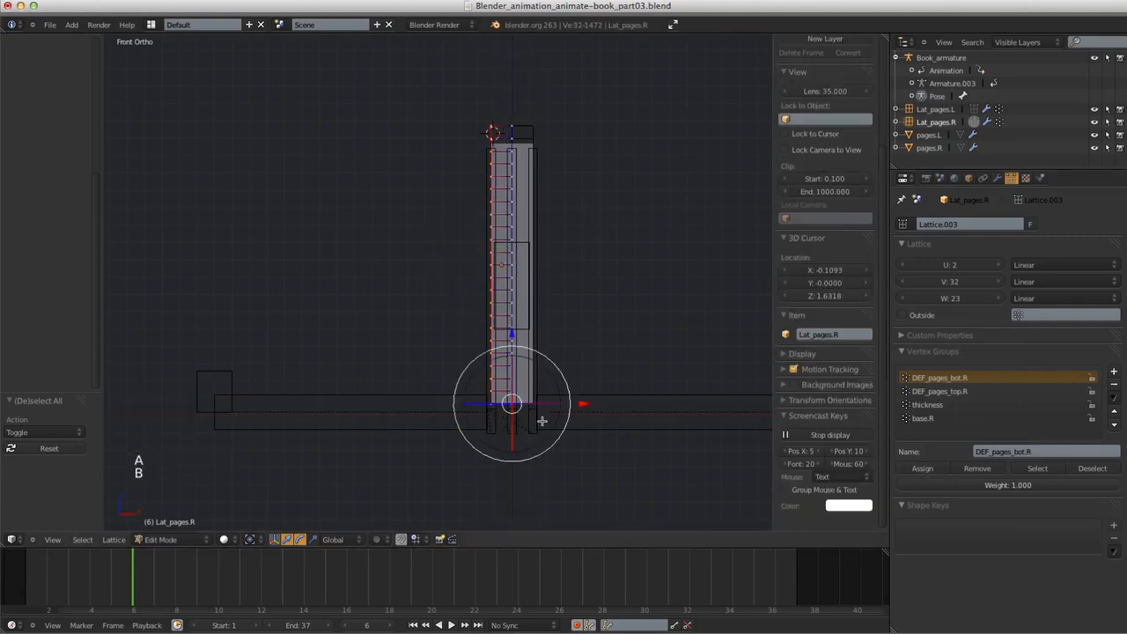
pyautogui.click(934, 405)
pyautogui.click(924, 469)
# Assign only the bottom outer points of the Lat_pages.R lattice to the base.R vertex group and return to Object Mode
pyautogui.press('a')
pyautogui.press('b')
pyautogui.moveTo(485, 378); pyautogui.dragTo(500, 424)
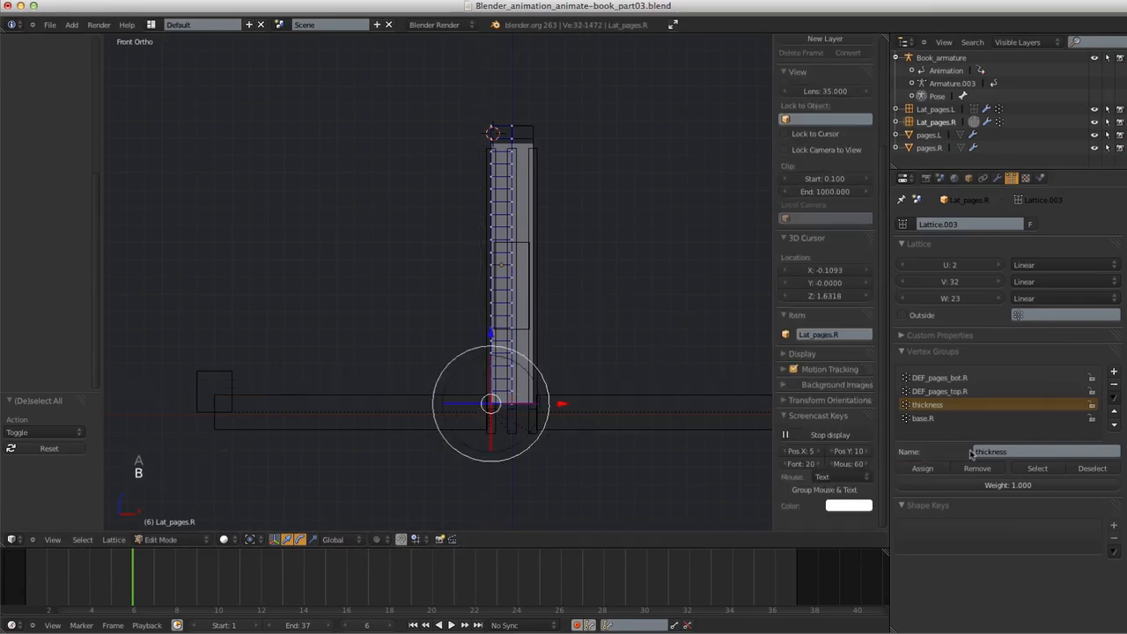
pyautogui.click(924, 418)
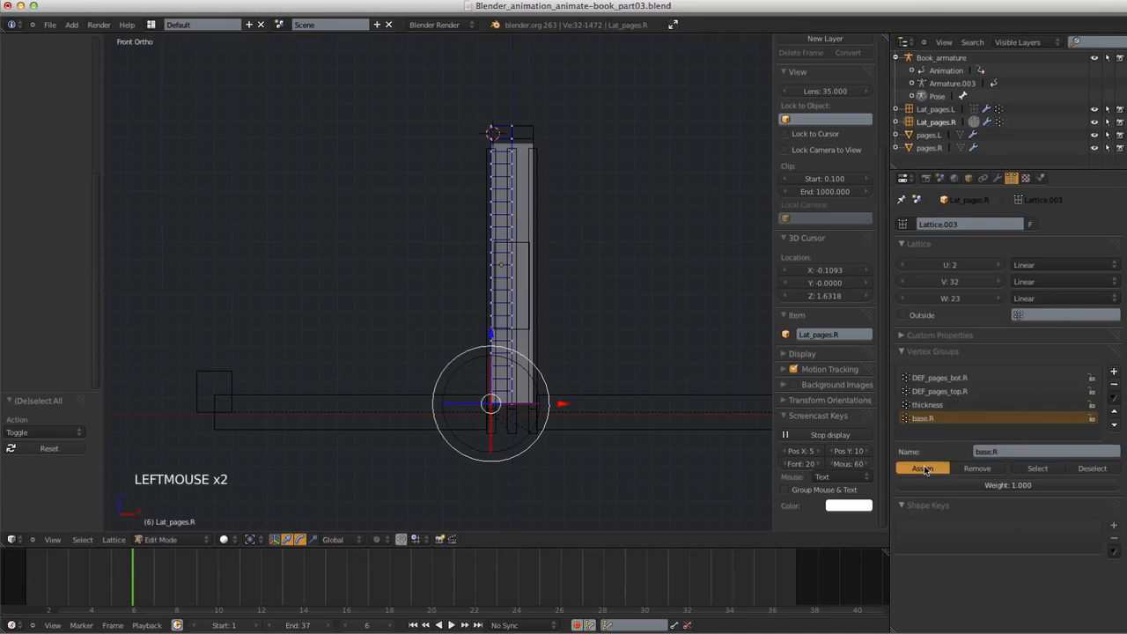
pyautogui.click(922, 468)
pyautogui.press('Tab')
# Deselect all objects and save over Blender_animation_animate-book_part03.blend
pyautogui.press('a')
pyautogui.press('a')
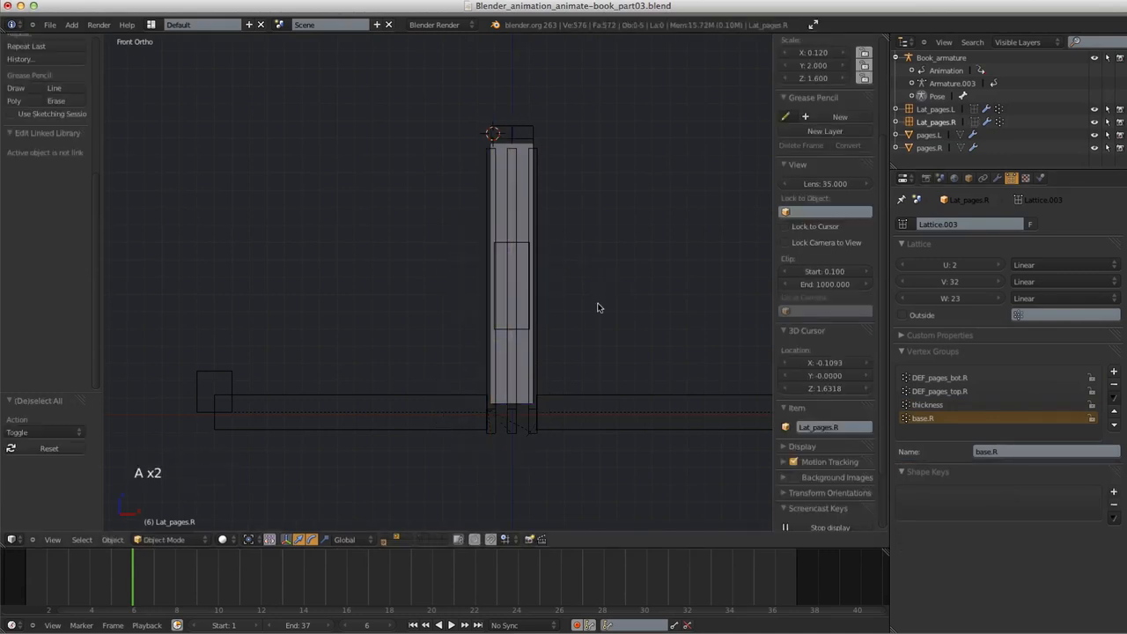
pyautogui.press('s')
pyautogui.press('s')
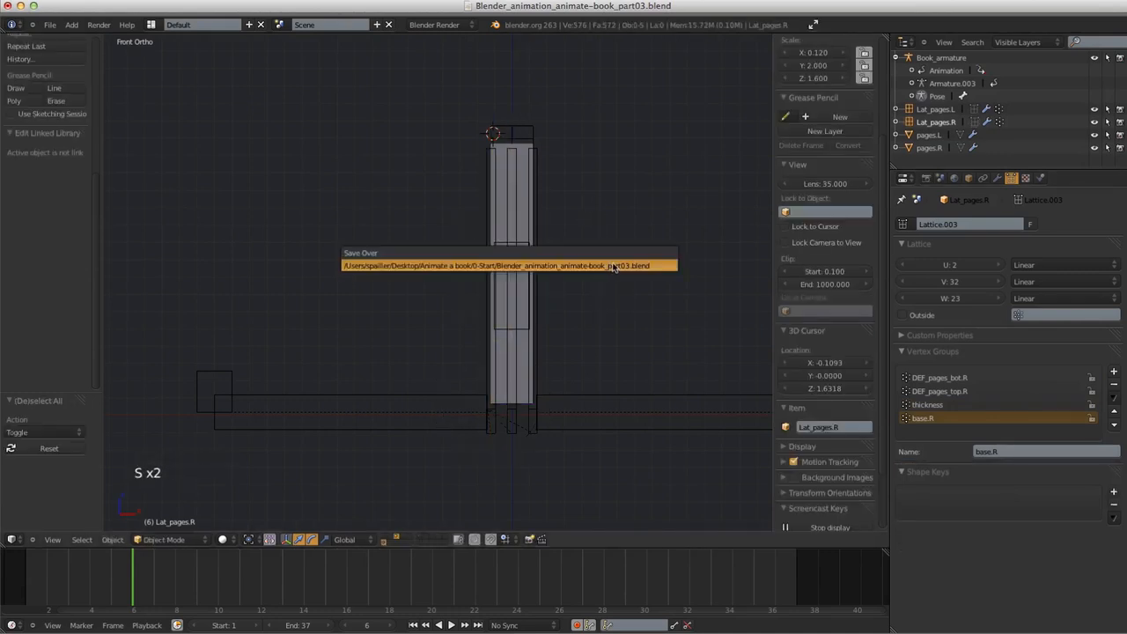
# Test-rotate the DEF_pages_bot.L and DEF_pages_bot.R bones one after the other, cancelling each rotation
pyautogui.moveTo(619, 305)
pyautogui.keyDown('shift'); pyautogui.mouseDown(button='middle')
pyautogui.moveTo(608, 282)
pyautogui.moveTo(616, 307)
pyautogui.mouseUp(button='middle'); pyautogui.keyUp('shift')
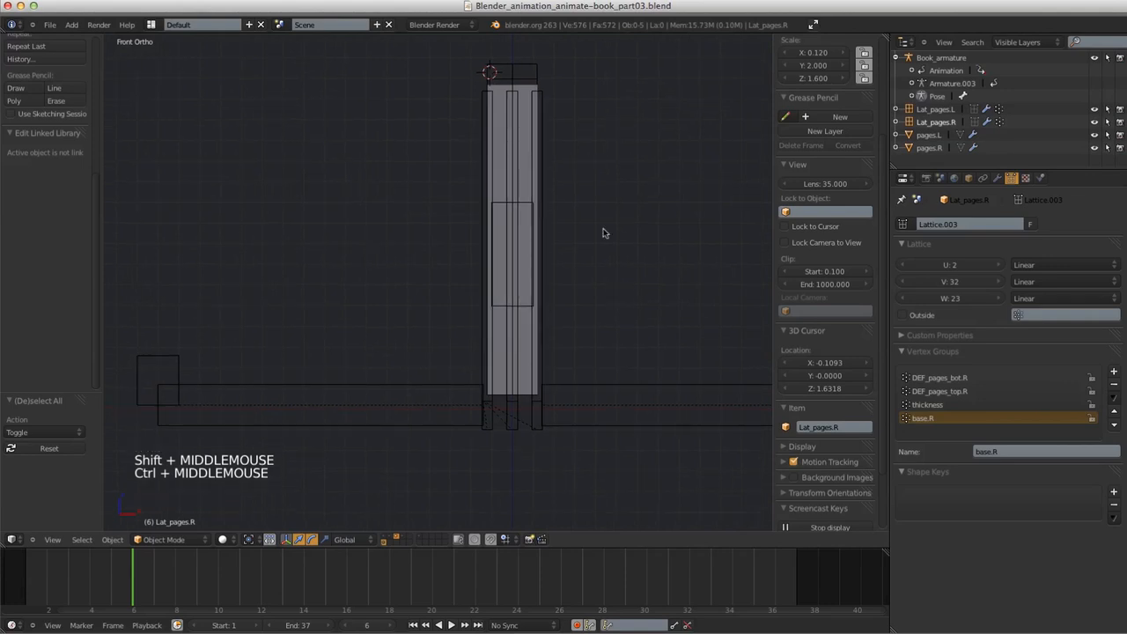
pyautogui.rightClick(541, 126)
pyautogui.press('r')
pyautogui.press('r')
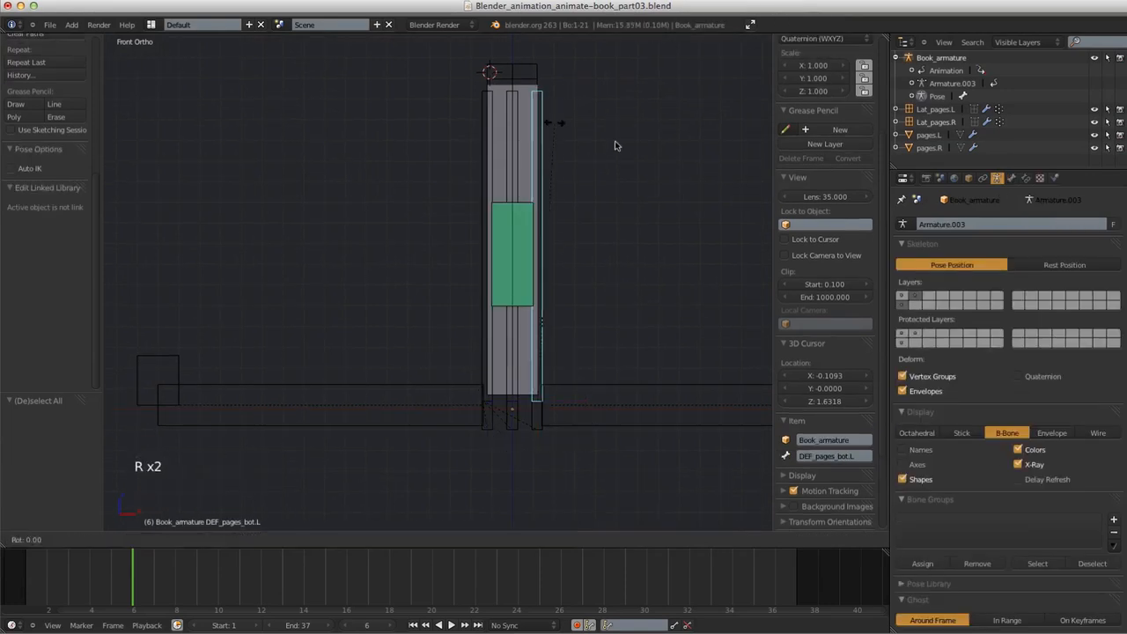
pyautogui.rightClick(504, 119)
pyautogui.rightClick(487, 128)
pyautogui.press('r')
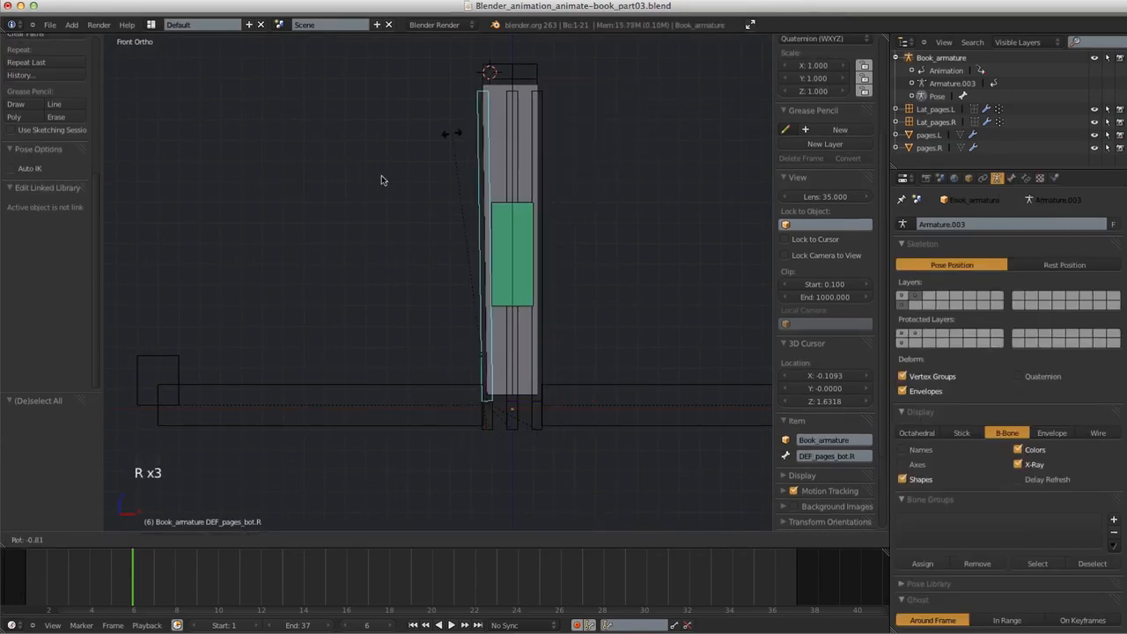
pyautogui.rightClick(521, 121)
# Test-rotate DEF_pages_top.L alone and together with DEF_pages_bot.L to check the page lattice deformation, cancelling each rotation
pyautogui.rightClick(516, 123)
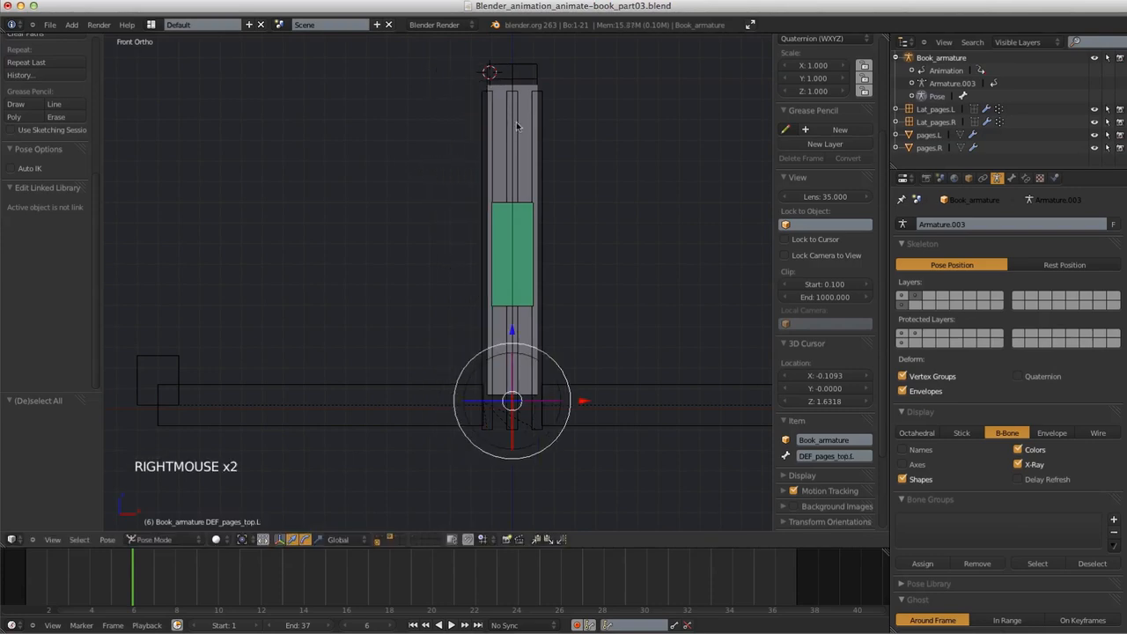
pyautogui.press('r')
pyautogui.press('r')
pyautogui.press('r')
pyautogui.rightClick(532, 120)
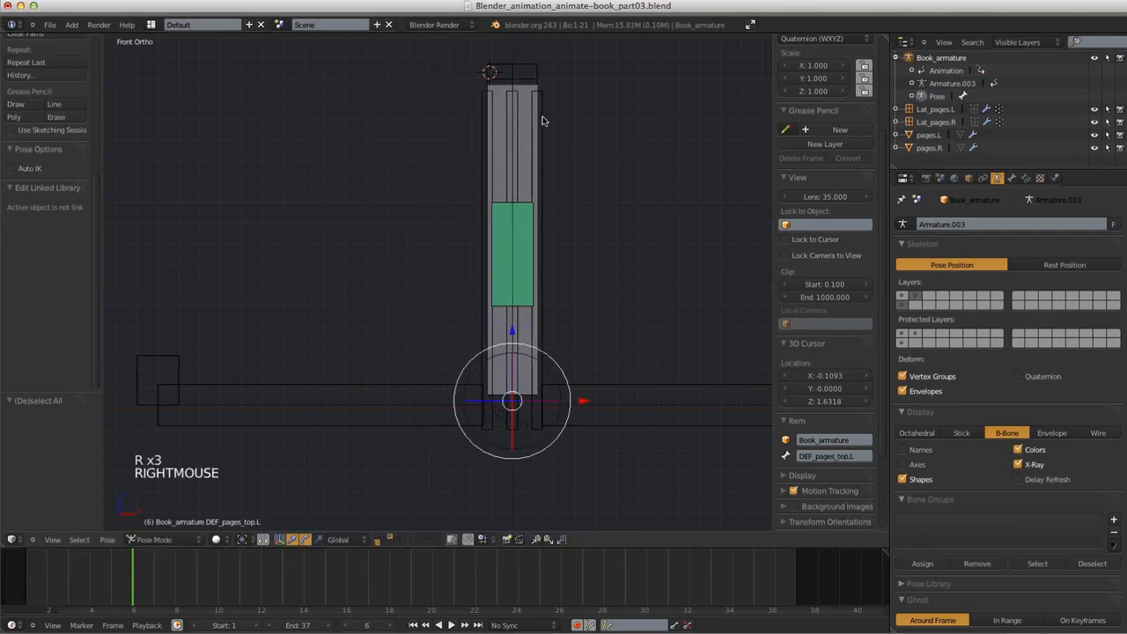
pyautogui.keyDown('shift'); pyautogui.rightClick(555, 150); pyautogui.keyUp('shift')
pyautogui.press('r')
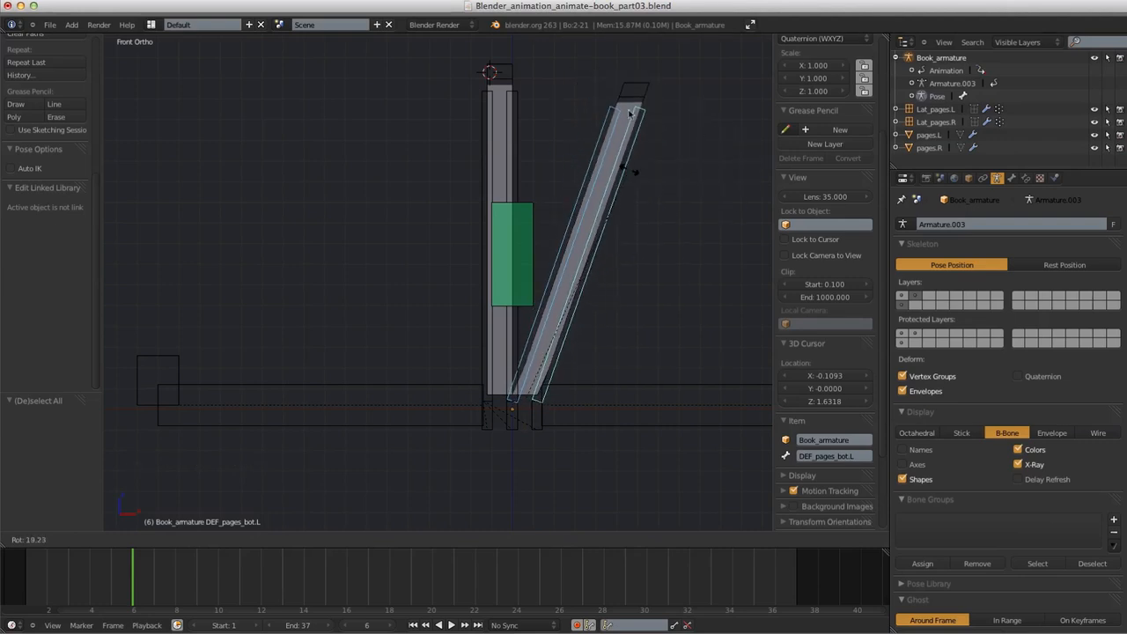
pyautogui.rightClick(586, 109)
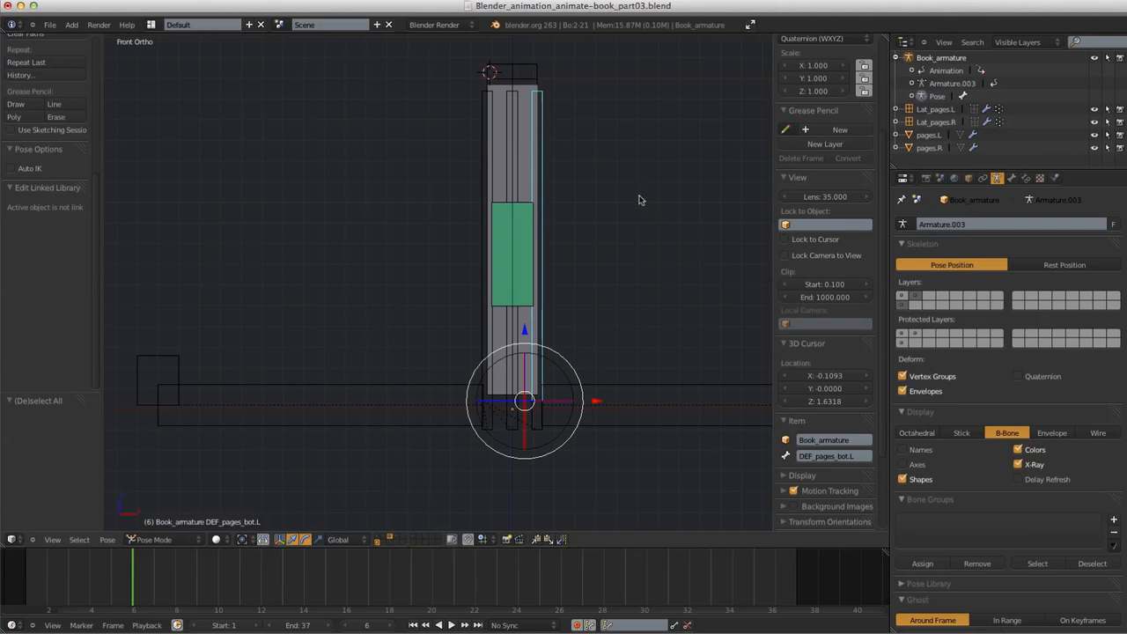
# Show the deform settings of the DEF_pages_bot.L bone, collapsing its relations and display settings
pyautogui.keyDown('shift'); pyautogui.moveTo(666, 330); pyautogui.dragTo(605, 328, button='middle'); pyautogui.keyUp('shift')
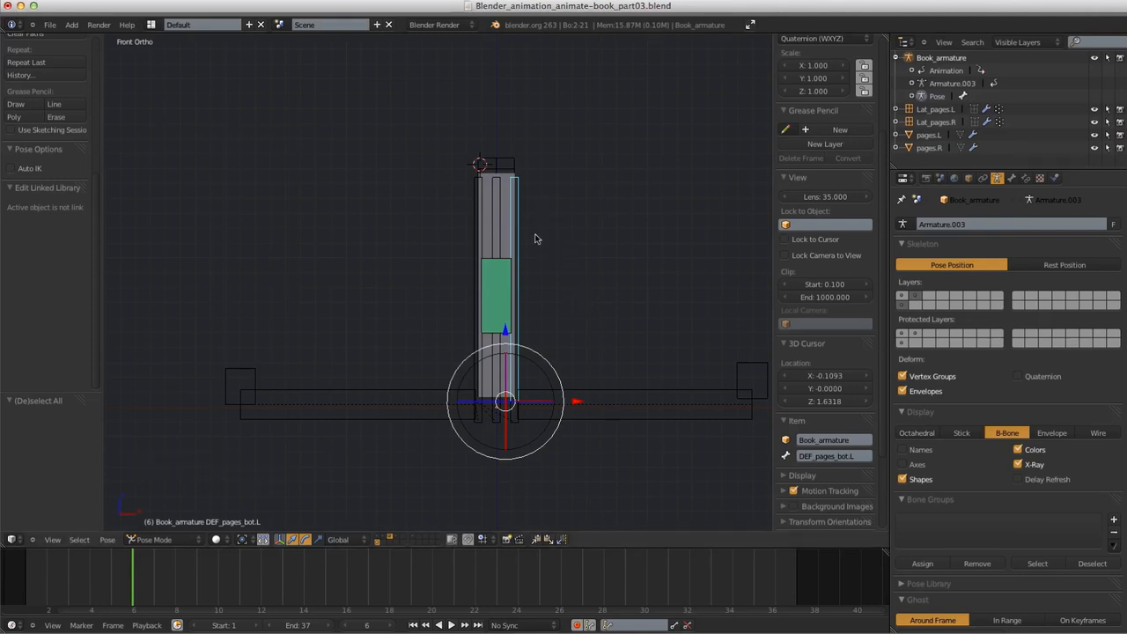
pyautogui.keyDown('shift'); pyautogui.moveTo(568, 253); pyautogui.dragTo(618, 225, button='middle'); pyautogui.keyUp('shift')
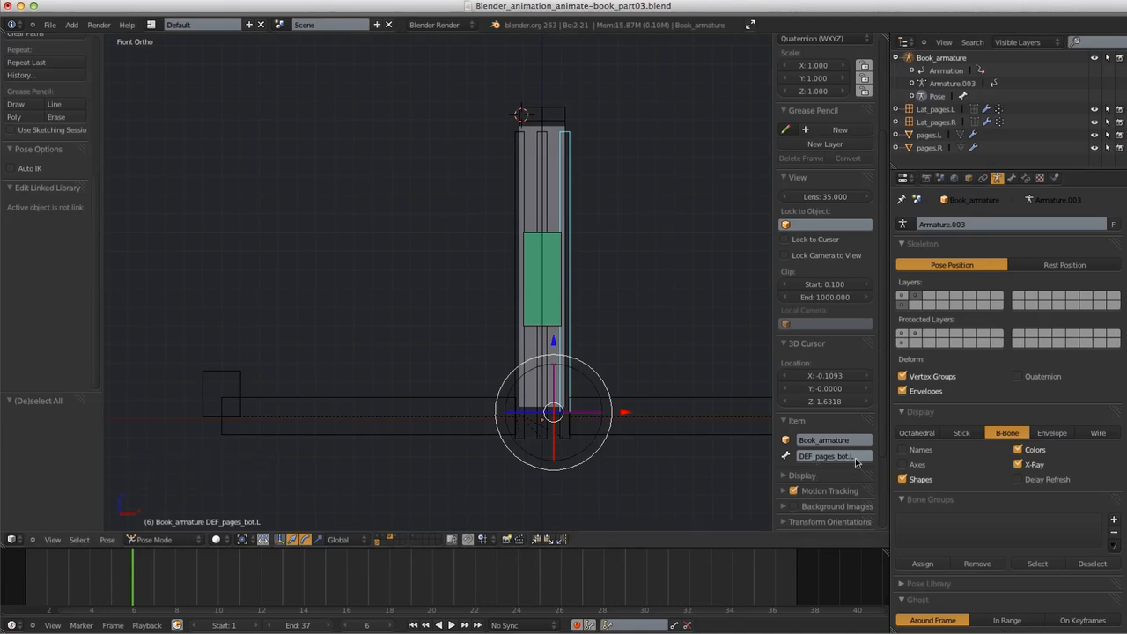
pyautogui.click(1014, 177)
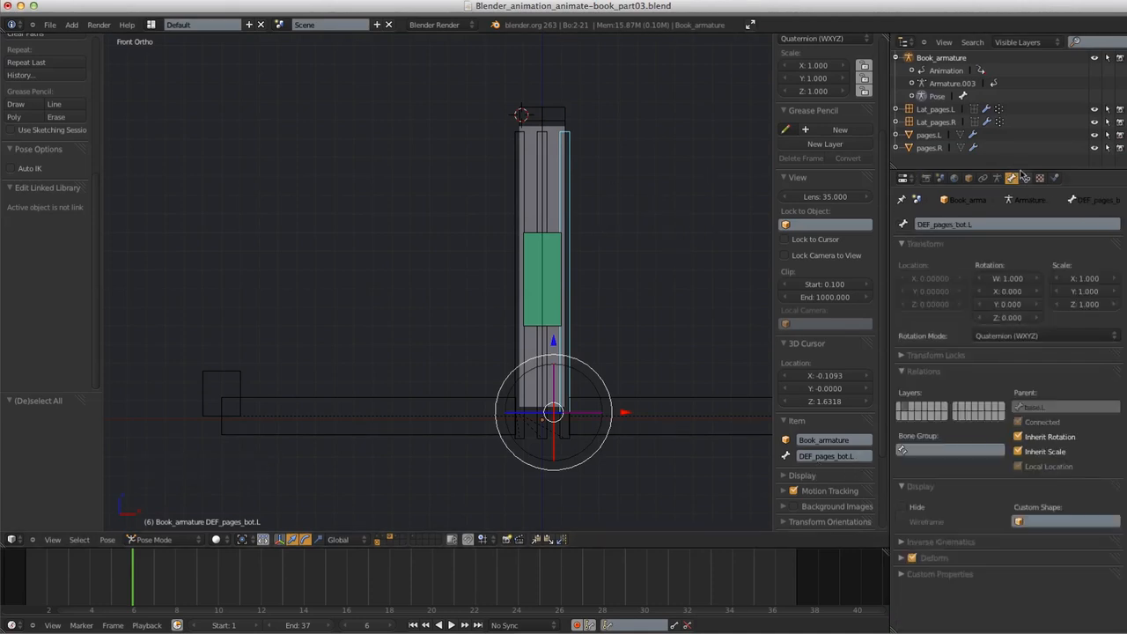
pyautogui.click(922, 486)
pyautogui.click(928, 373)
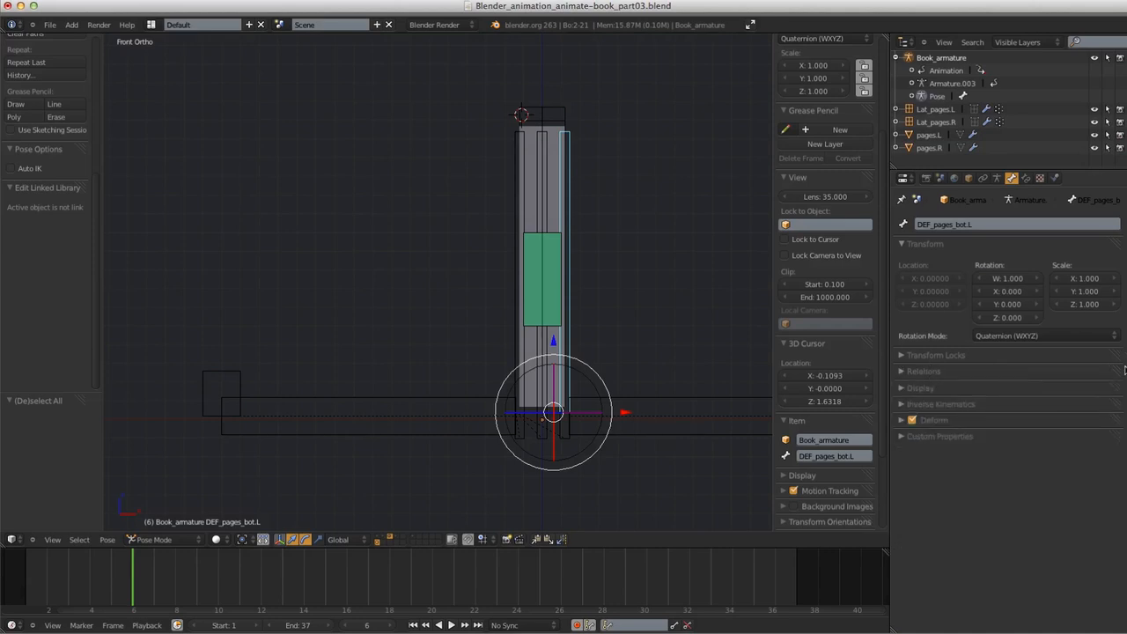
pyautogui.click(931, 425)
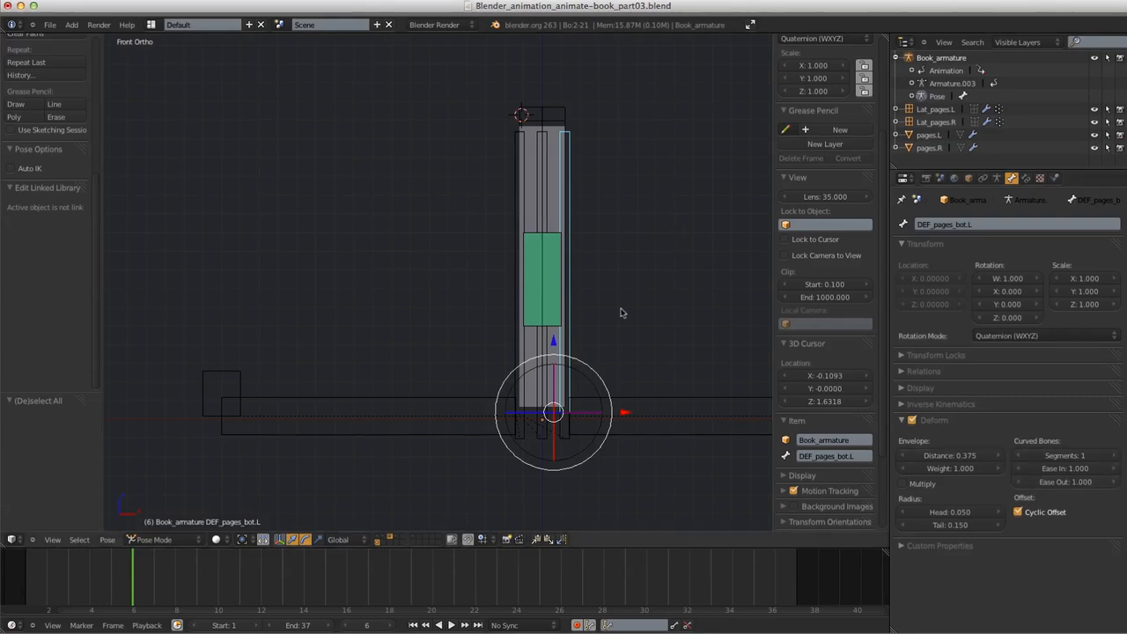
# Set the curved bone segments of the DEF_pages_bot.L bone to 32
pyautogui.keyDown('shift'); pyautogui.moveTo(639, 323); pyautogui.dragTo(578, 291, button='middle'); pyautogui.keyUp('shift')
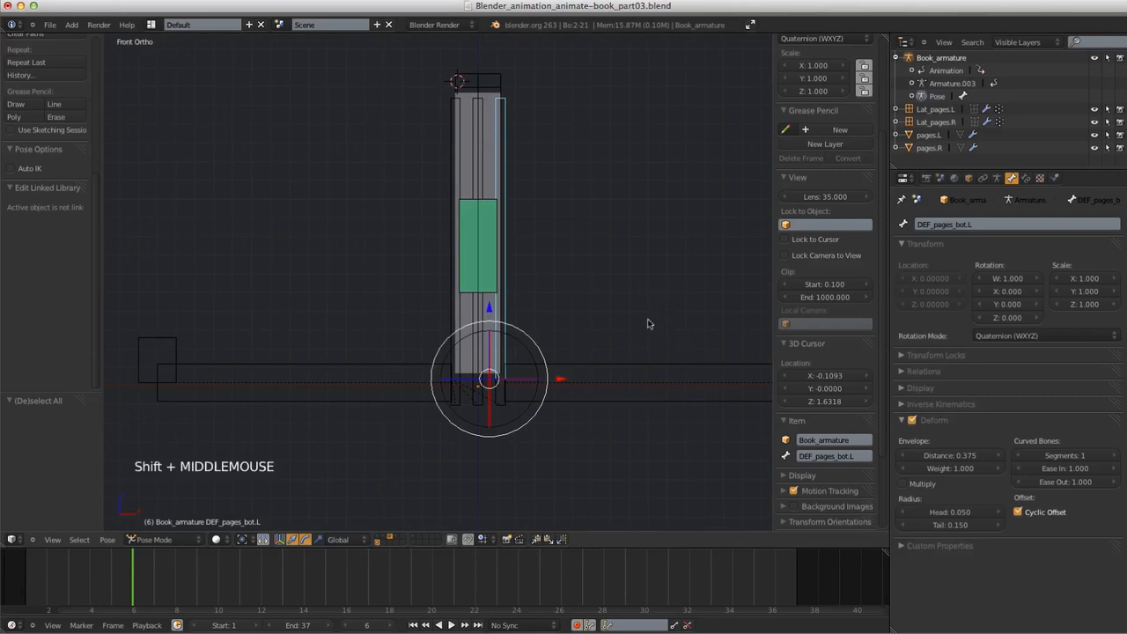
pyautogui.keyDown('shift'); pyautogui.moveTo(575, 319); pyautogui.dragTo(619, 315, button='middle'); pyautogui.keyUp('shift')
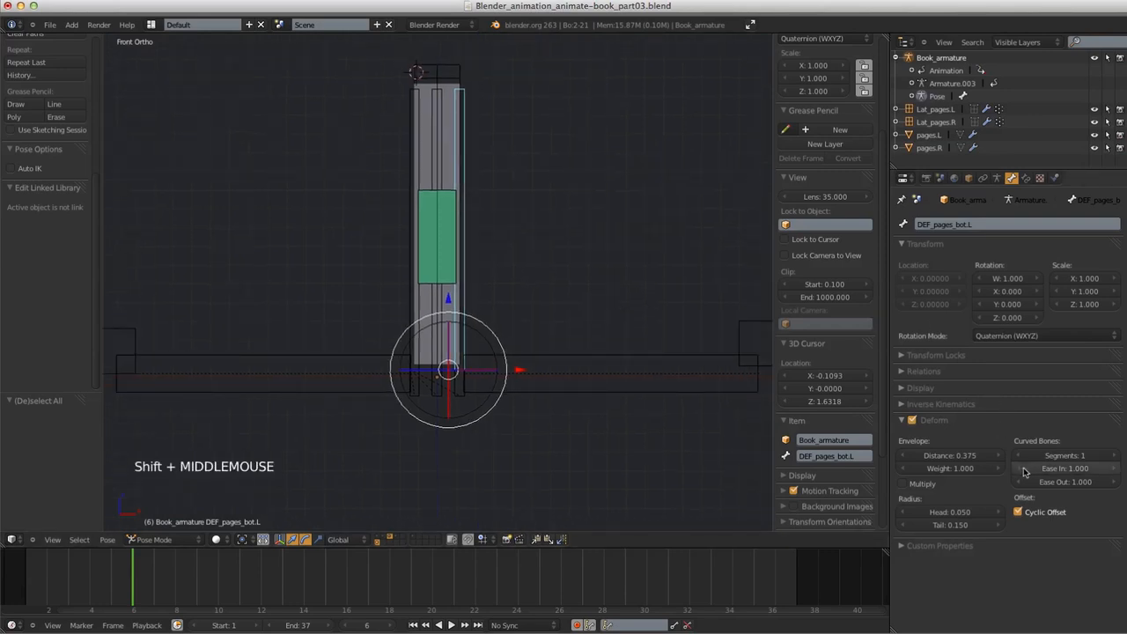
pyautogui.click(1068, 456)
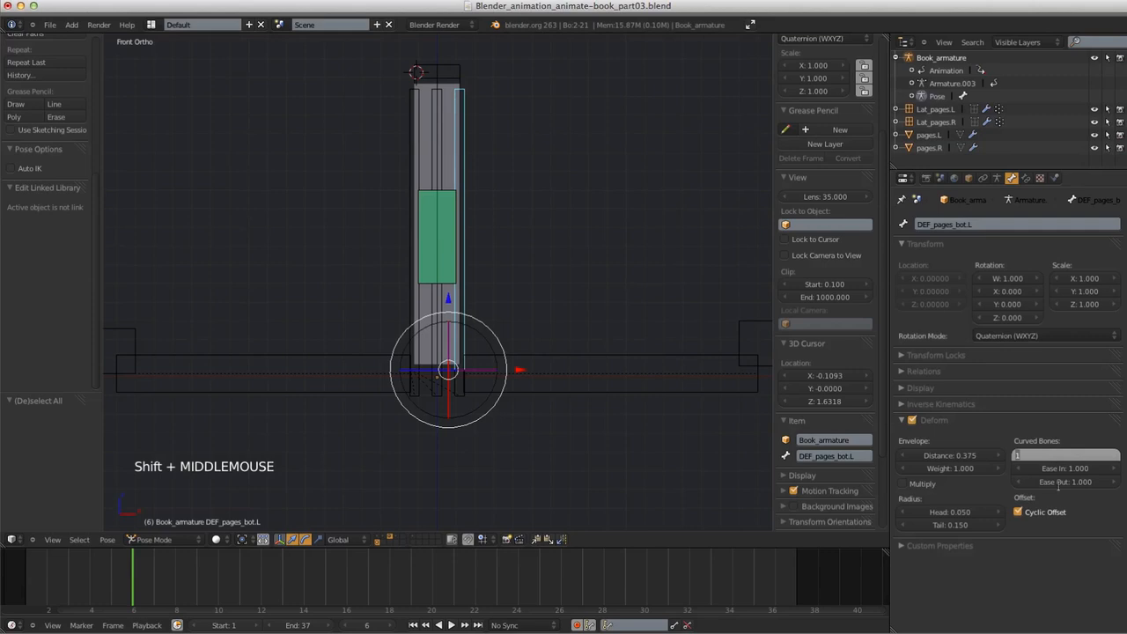
pyautogui.write('32')
pyautogui.click(1074, 435)
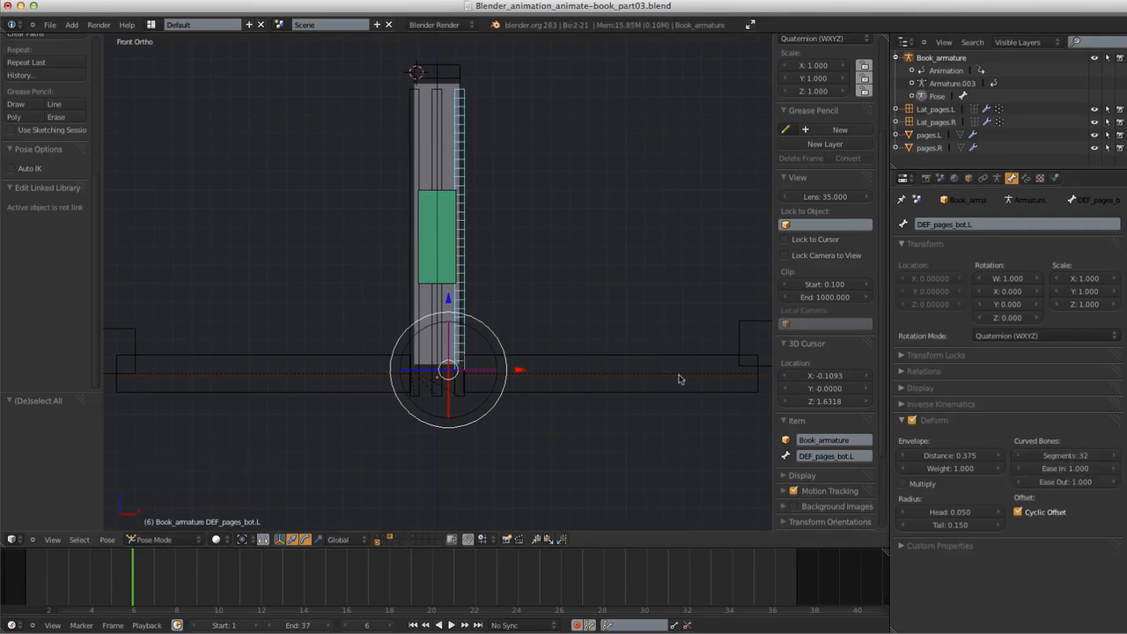
# Delete the Ease In driver of the DEF_pages_top.R bone and set its curved bone segments to 32
pyautogui.keyDown('shift'); pyautogui.moveTo(568, 266); pyautogui.dragTo(592, 276, button='middle'); pyautogui.keyUp('shift')
pyautogui.rightClick(500, 155)
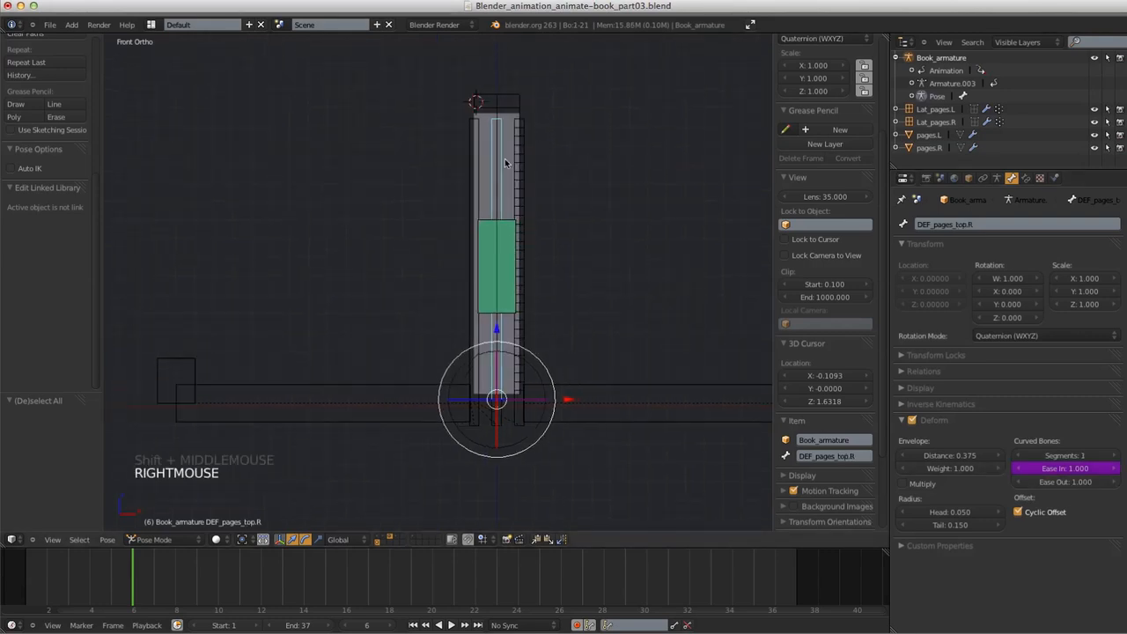
pyautogui.rightClick(1061, 471)
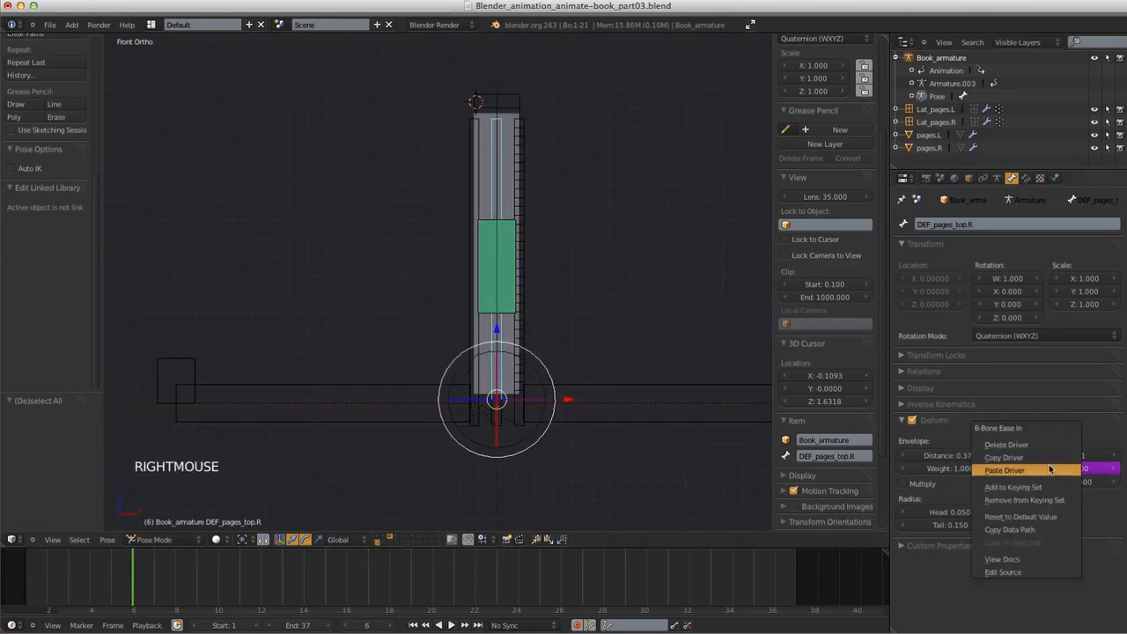
pyautogui.click(1051, 444)
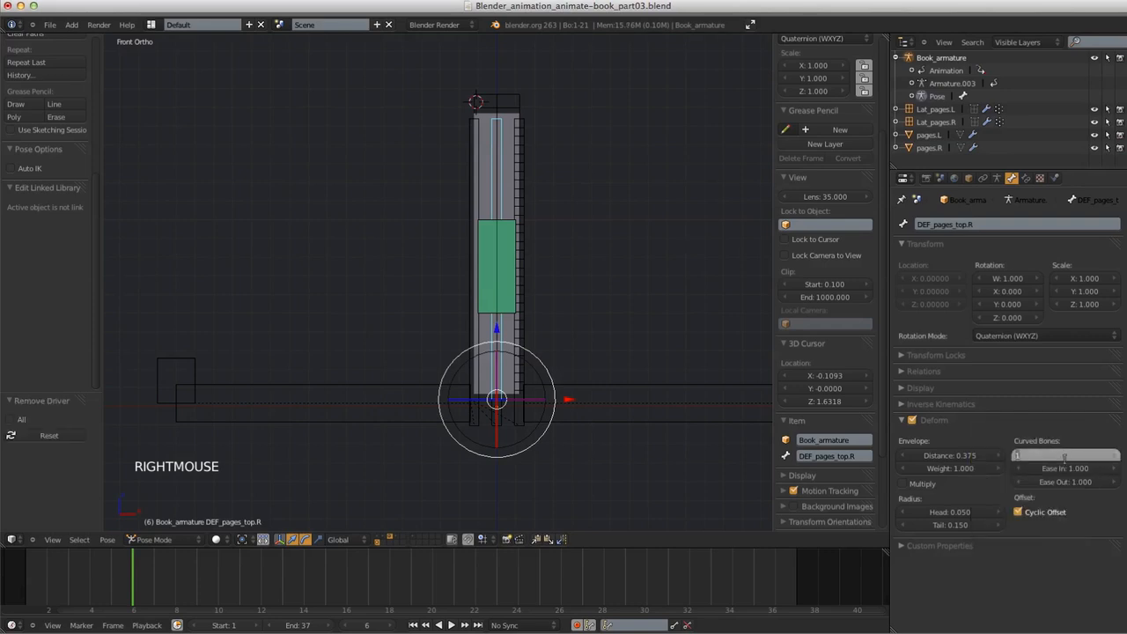
pyautogui.click(1070, 437)
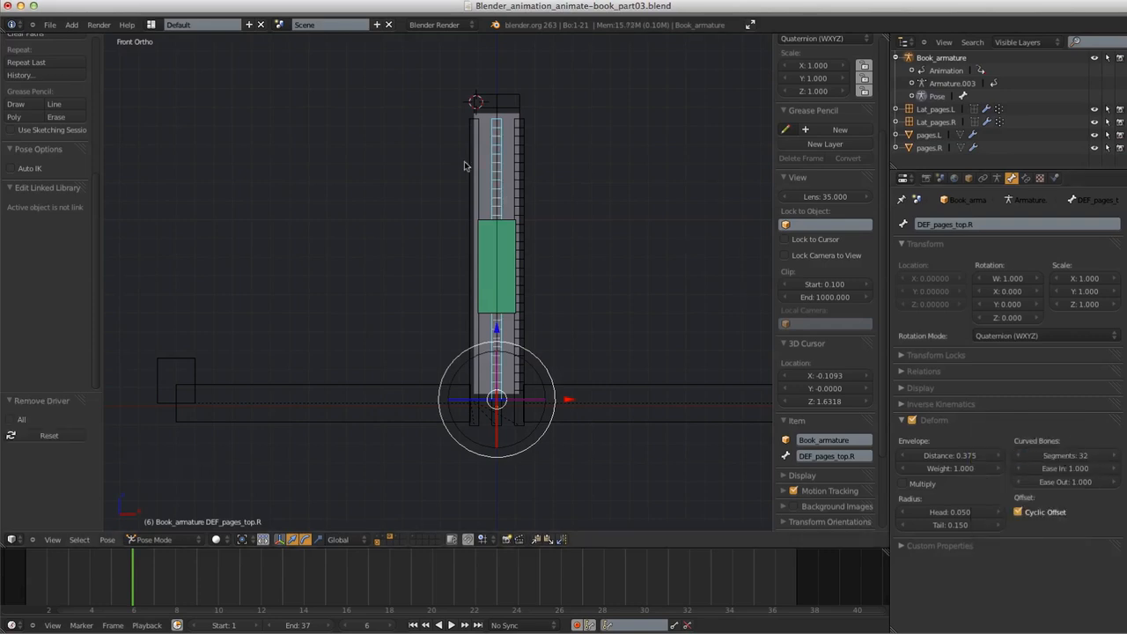
# Delete the Ease In driver of the DEF_pages_top.L bone and set its curved bone segments to 32
pyautogui.rightClick(493, 163)
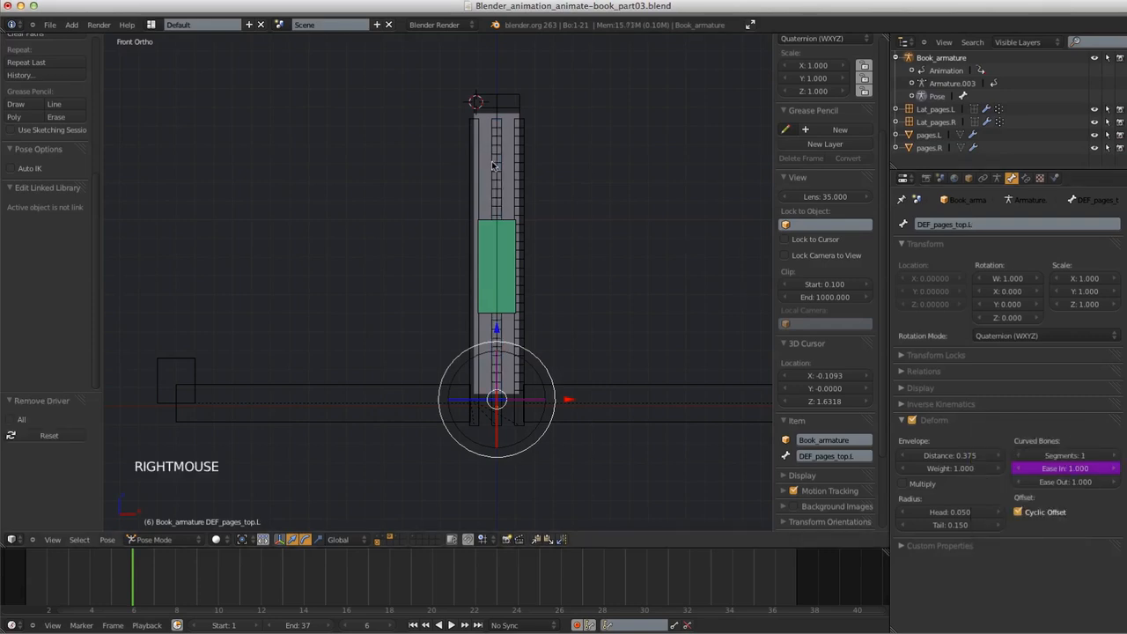
pyautogui.rightClick(1064, 467)
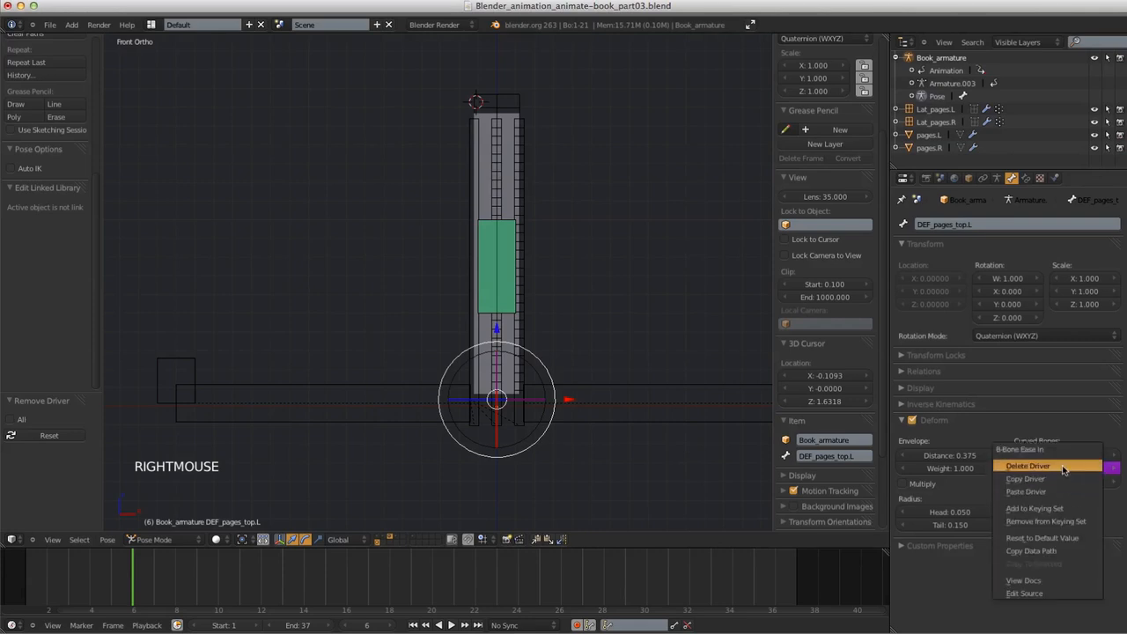
pyautogui.click(1061, 465)
pyautogui.click(1073, 454)
pyautogui.write('32')
pyautogui.click(1080, 438)
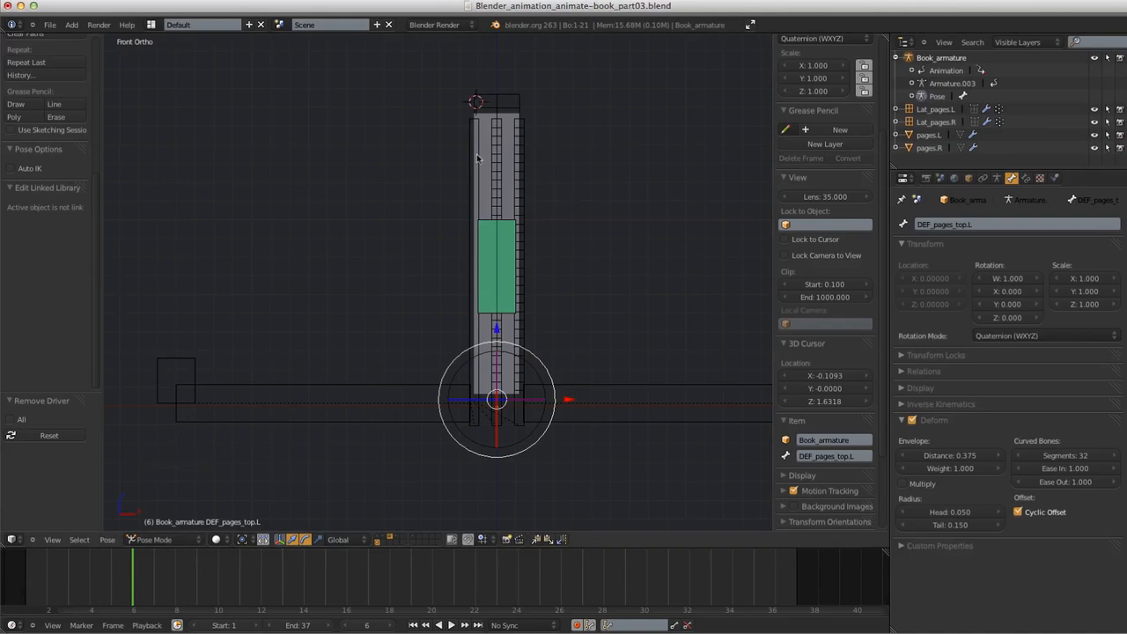
# Set the curved bone segments of the DEF_pages_bot.R bone to 32
pyautogui.rightClick(467, 154)
pyautogui.click(1071, 454)
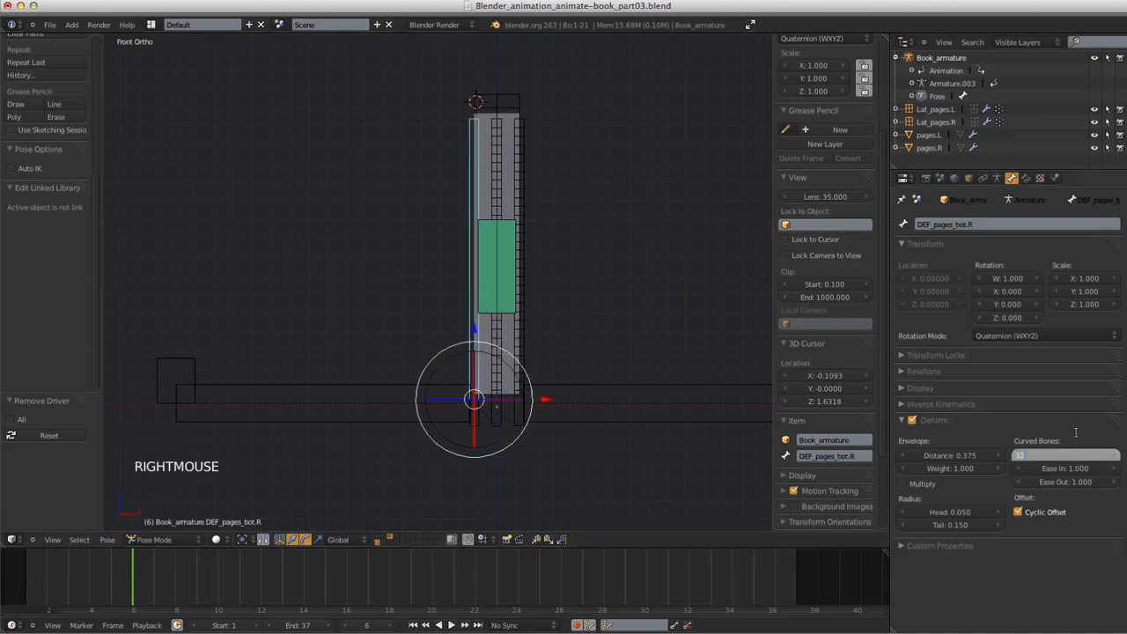
pyautogui.write('32')
pyautogui.click(1074, 431)
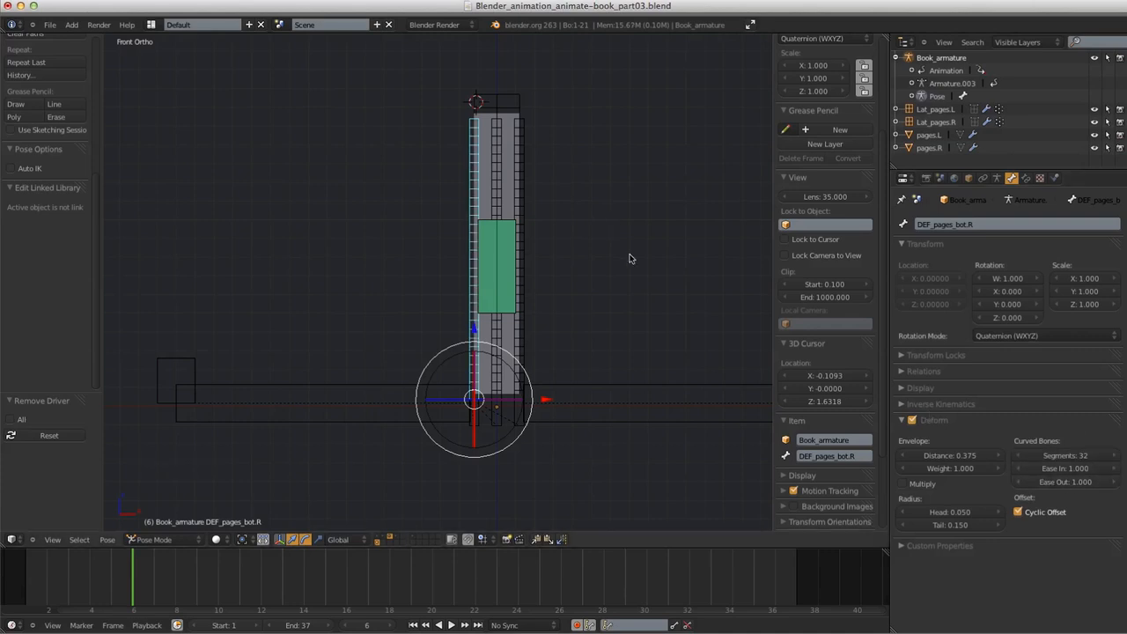
pyautogui.press('s')
pyautogui.press('s')
# Test-rotate the DEF_pages_bot.L bone by about 70° to check its curved bending, and clear its pose rotation
pyautogui.keyDown('shift'); pyautogui.moveTo(637, 302); pyautogui.dragTo(628, 298, button='middle'); pyautogui.keyUp('shift')
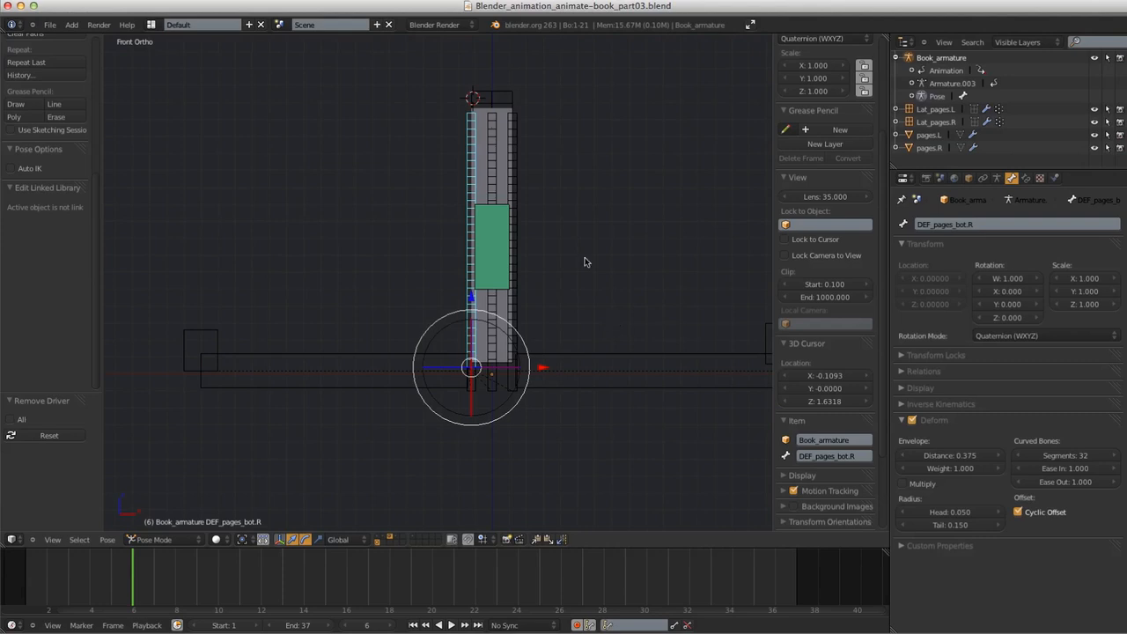
pyautogui.rightClick(515, 176)
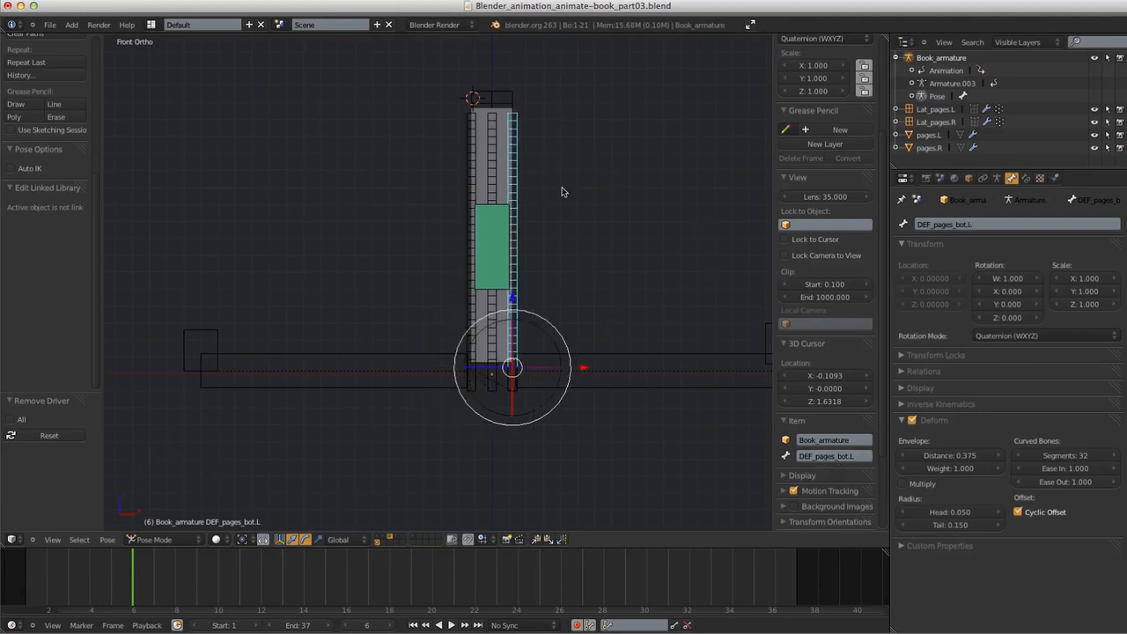
pyautogui.press('r')
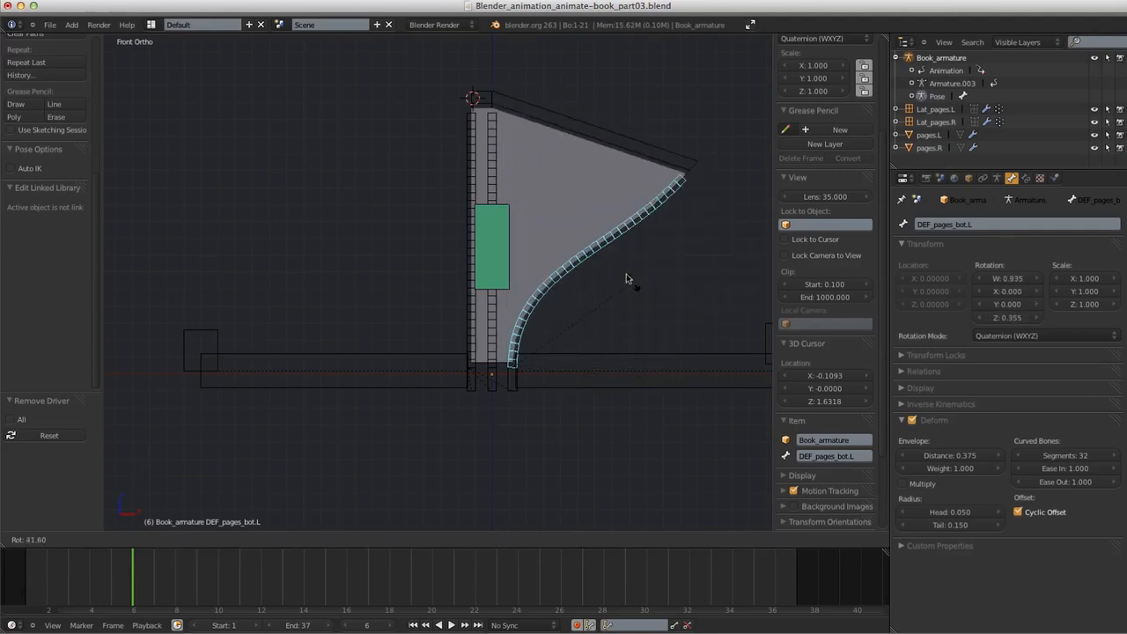
pyautogui.click(660, 340)
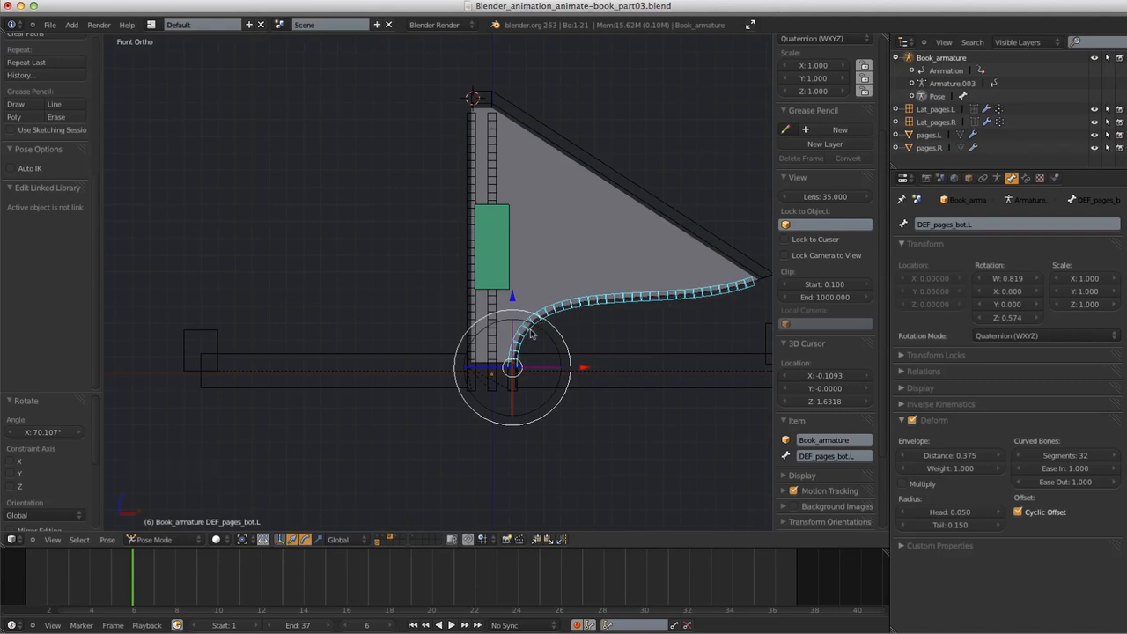
pyautogui.press('r')
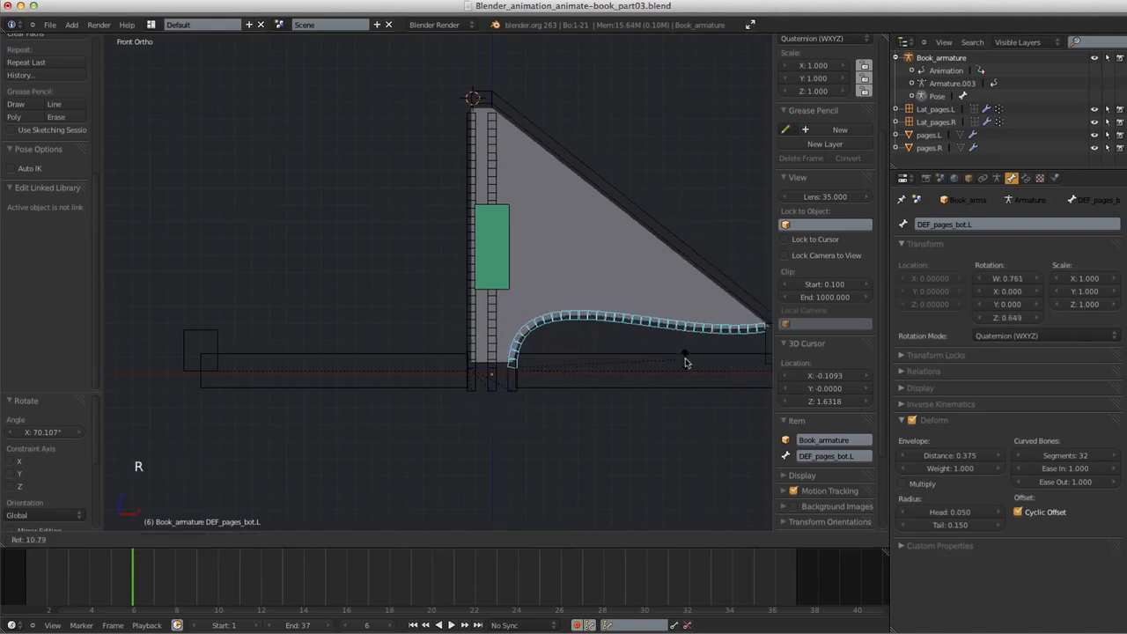
pyautogui.rightClick(571, 204)
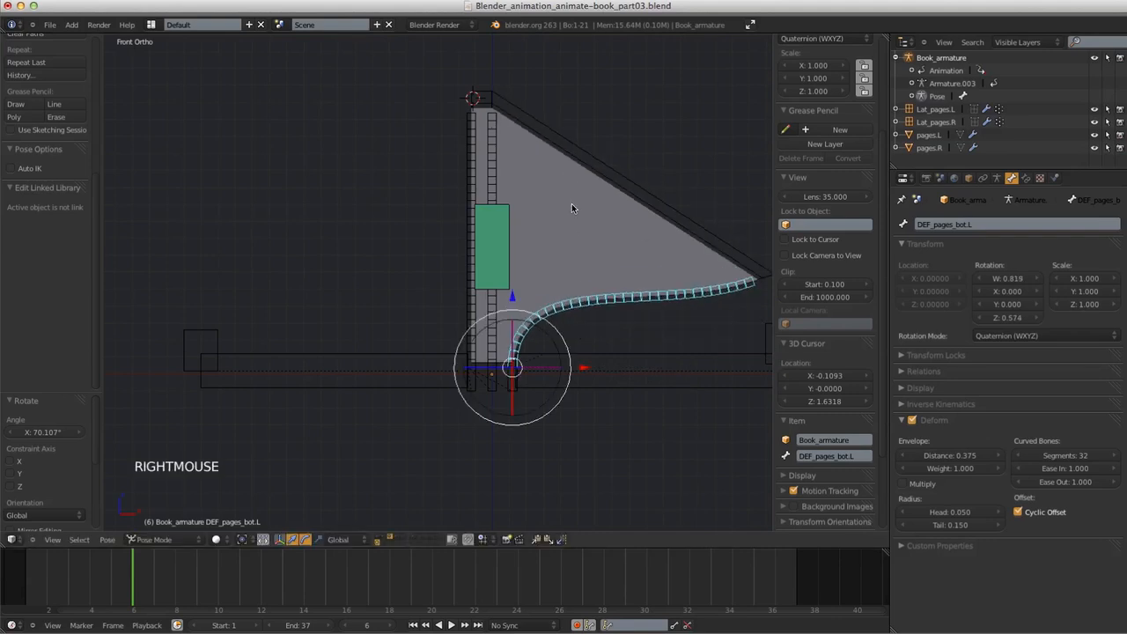
pyautogui.hotkey('alt', 'r')
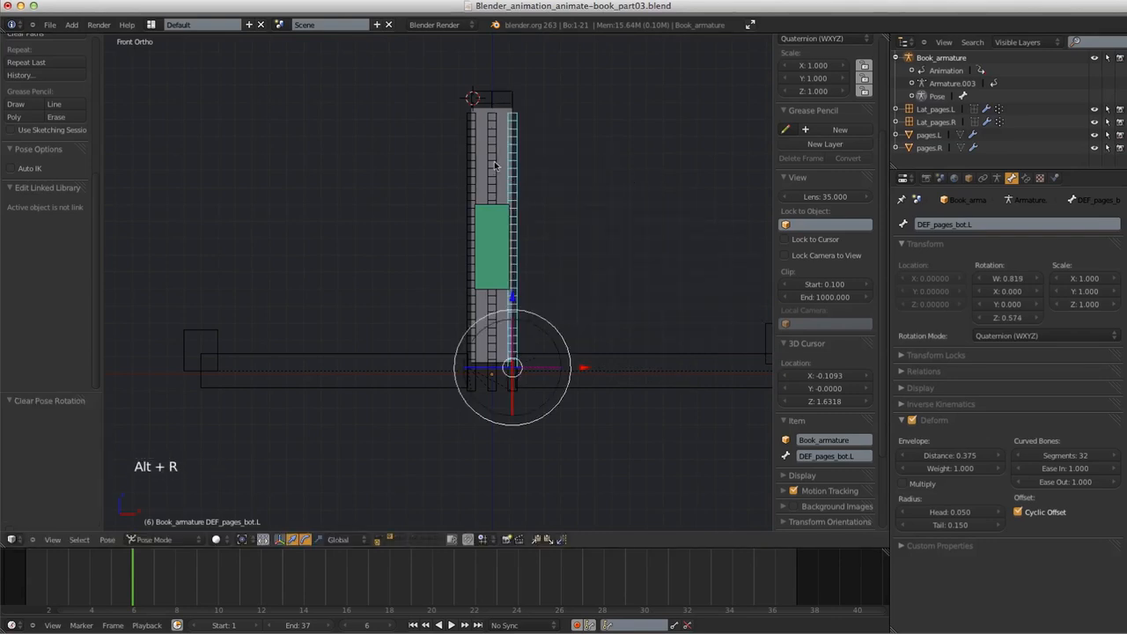
# Test-rotate DEF_pages_bot.L and DEF_pages_top.L together by about 81°, clear their rotation and deselect all bones
pyautogui.keyDown('shift'); pyautogui.rightClick(499, 174); pyautogui.keyUp('shift')
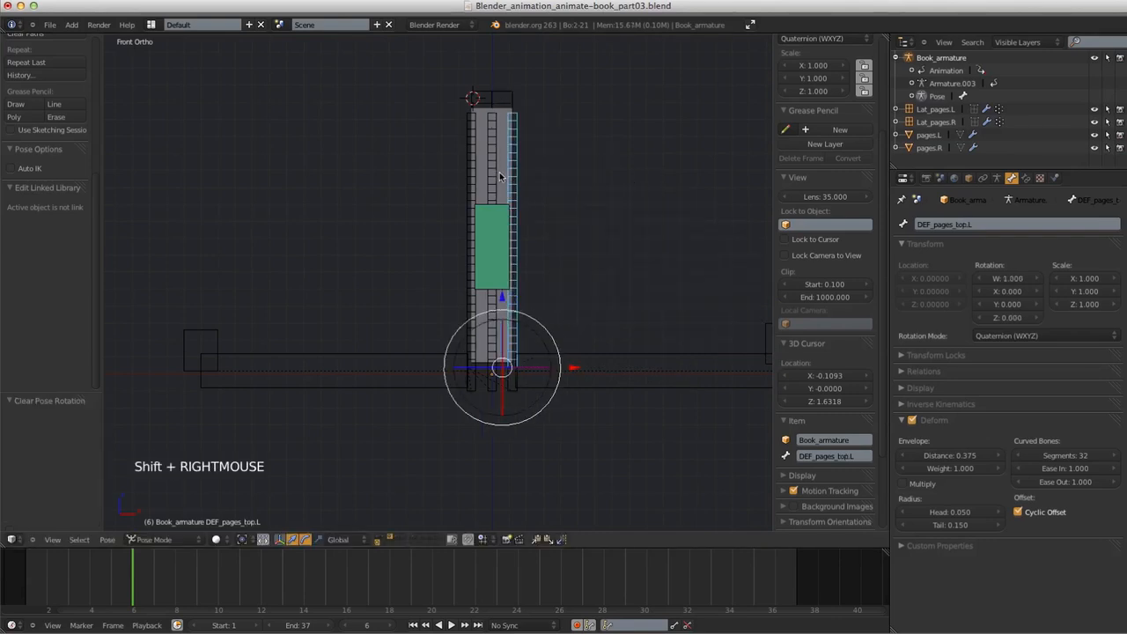
pyautogui.press('r')
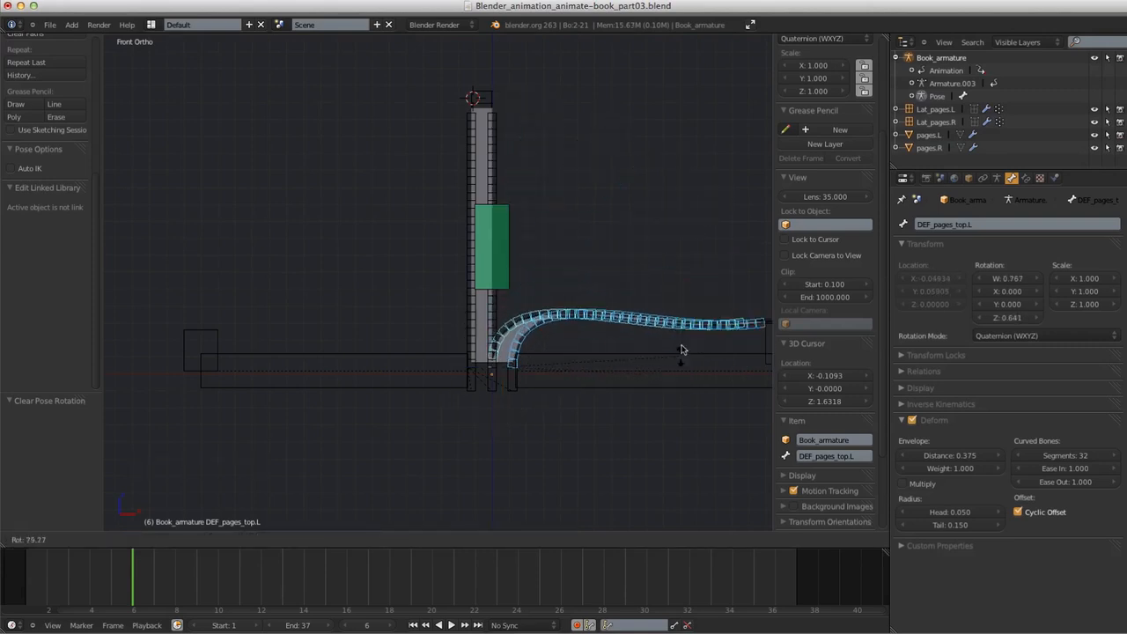
pyautogui.click(676, 367)
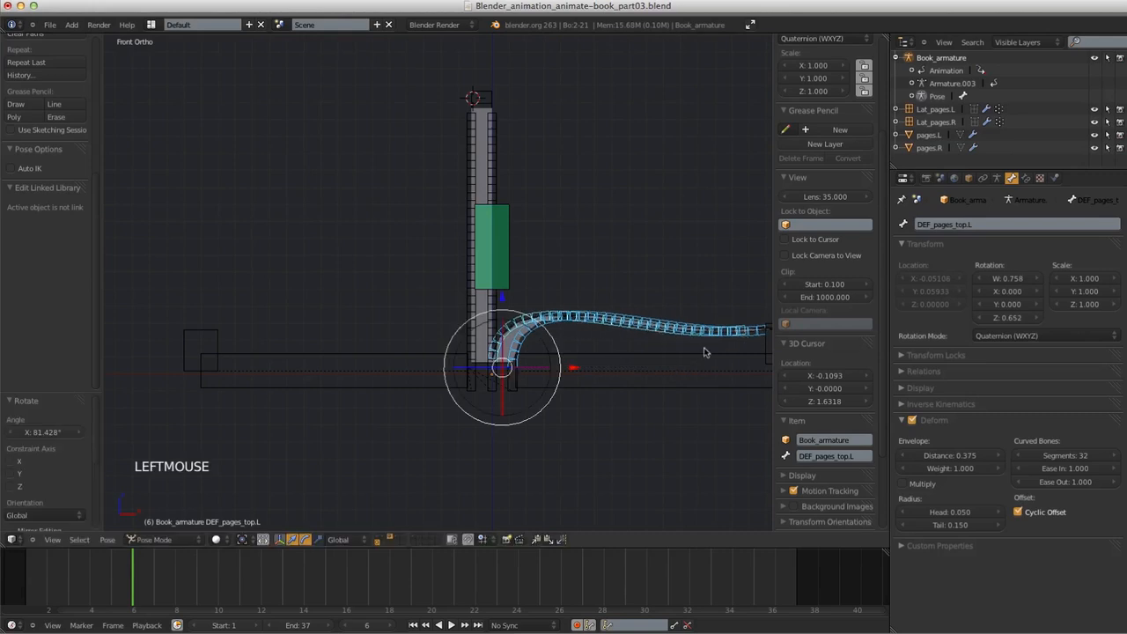
pyautogui.hotkey('alt', 'r')
pyautogui.press('a')
pyautogui.keyDown('shift'); pyautogui.moveTo(571, 258); pyautogui.dragTo(547, 287, button='middle'); pyautogui.keyUp('shift')
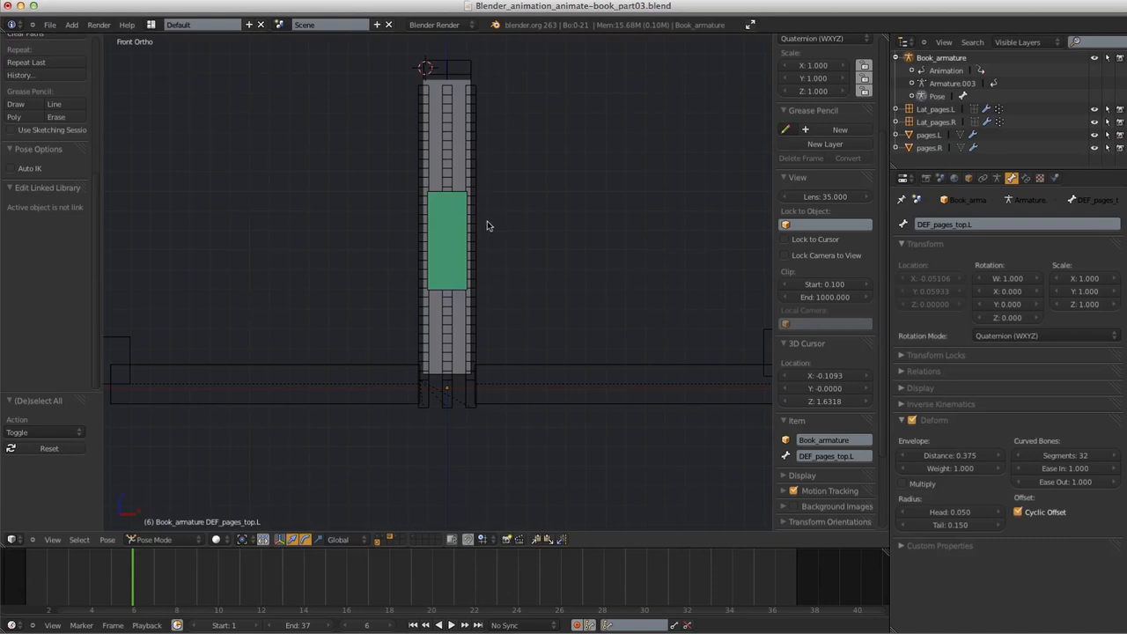
pyautogui.keyDown('shift'); pyautogui.moveTo(577, 226); pyautogui.dragTo(546, 229, button='middle'); pyautogui.keyUp('shift')
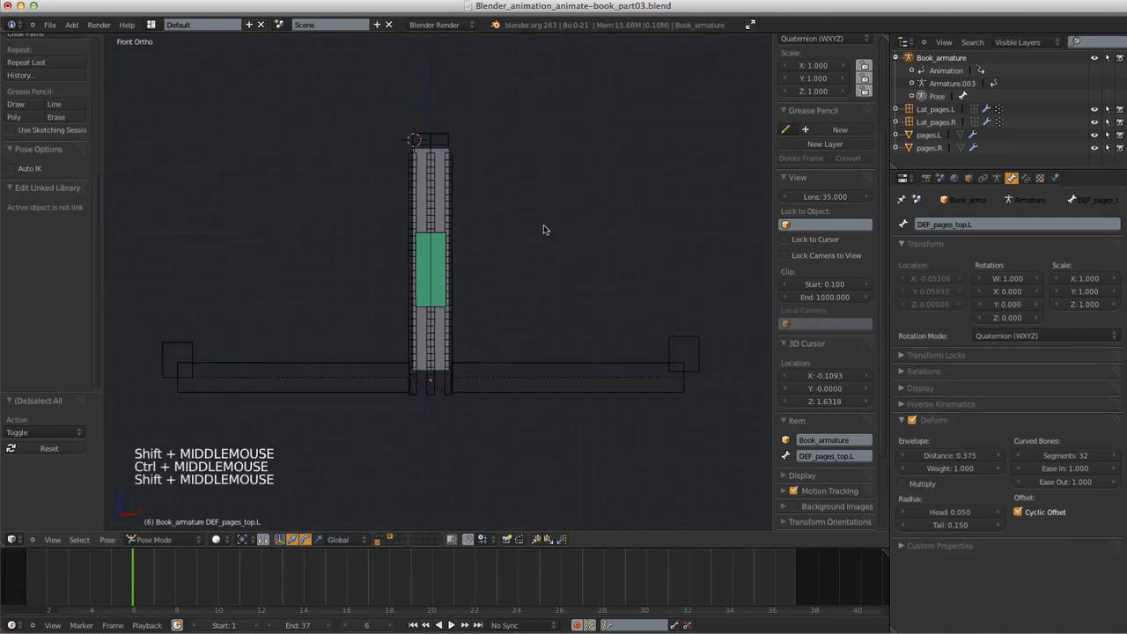
# Test-rotate the Controller bone by about 113°, inspect the page bones in the tilted book, and clear the Controller's rotation
pyautogui.rightClick(453, 203)
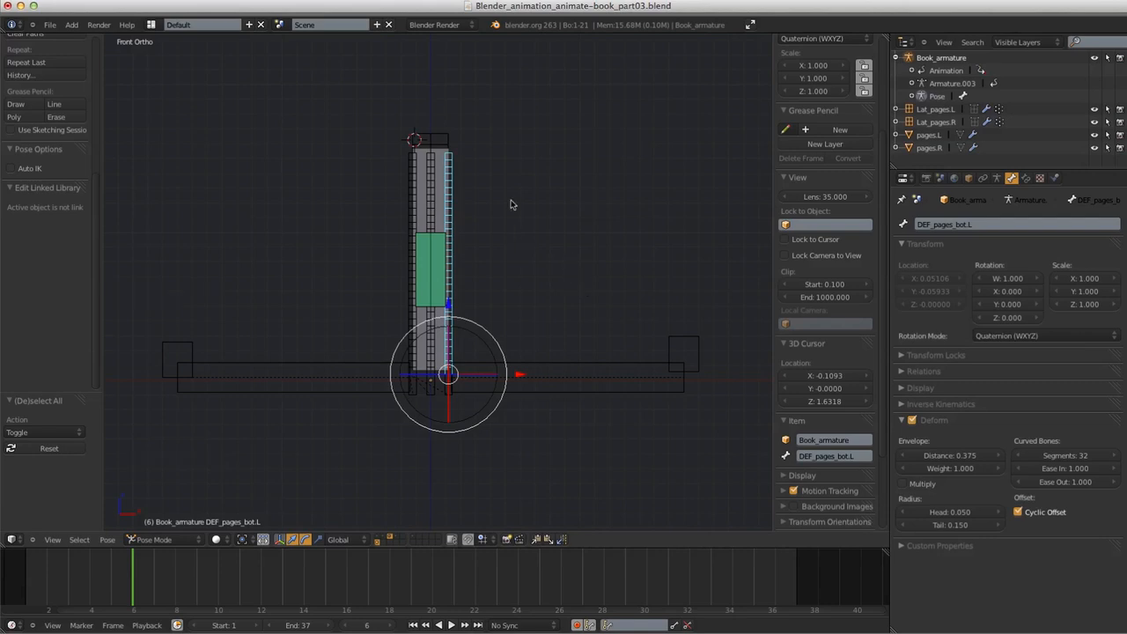
pyautogui.rightClick(442, 246)
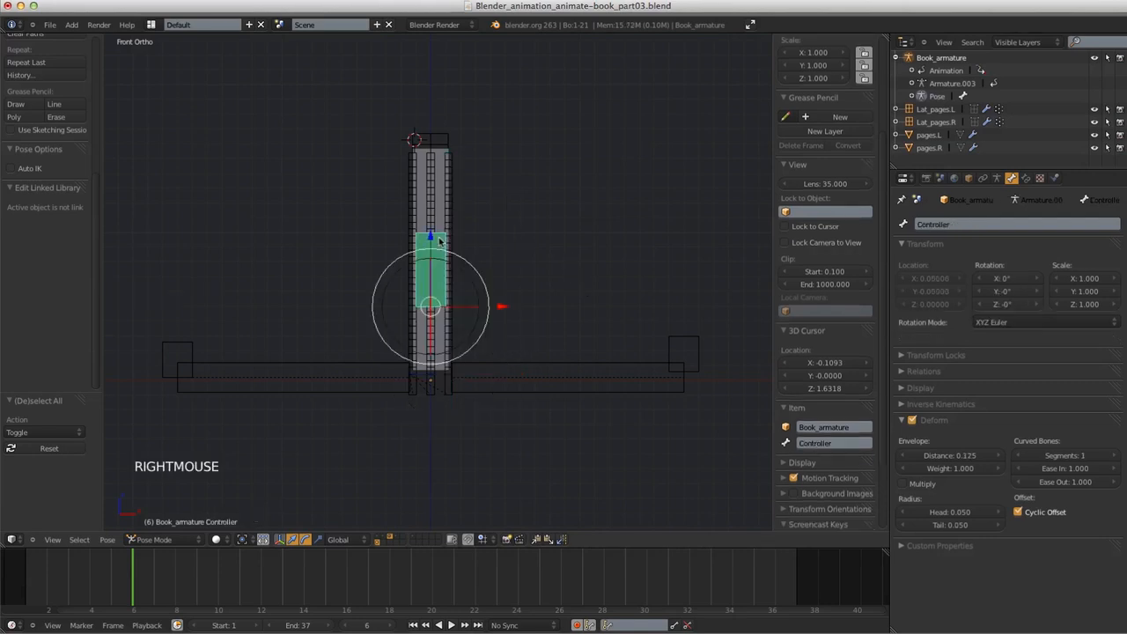
pyautogui.press('r')
pyautogui.press('r')
pyautogui.click(564, 394)
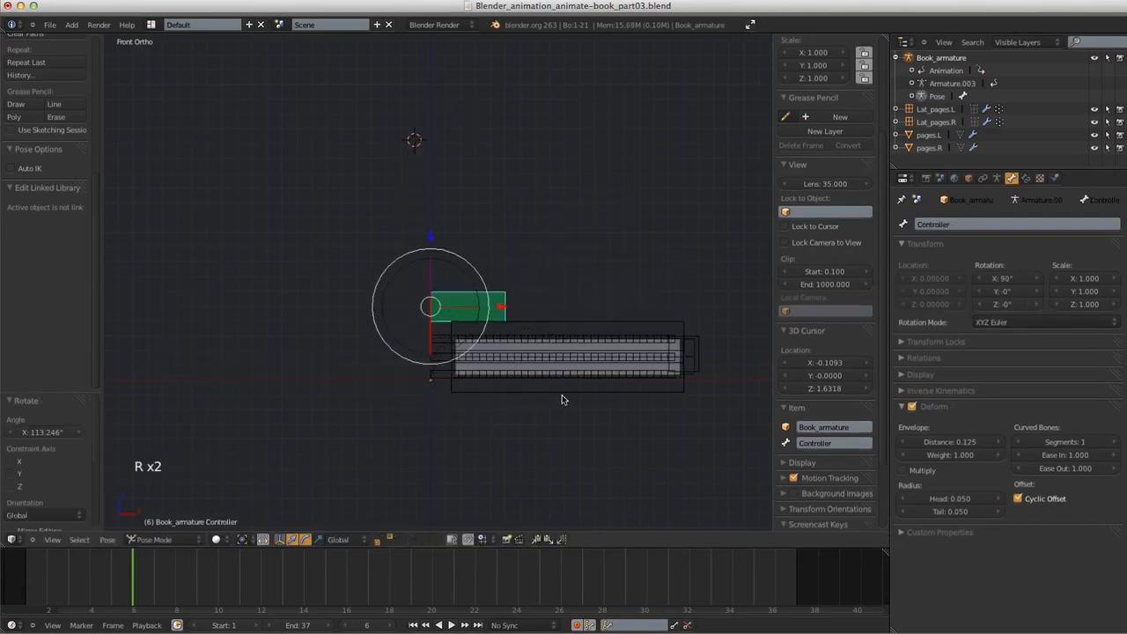
pyautogui.keyDown('shift'); pyautogui.moveTo(560, 382); pyautogui.dragTo(607, 381, button='middle'); pyautogui.keyUp('shift')
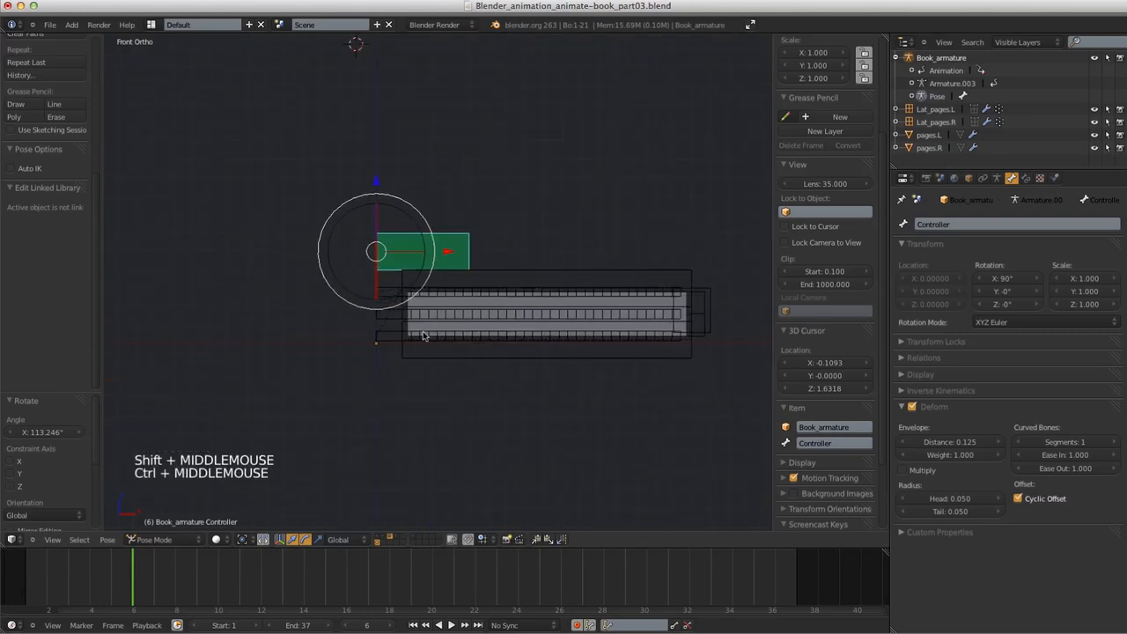
pyautogui.rightClick(447, 317)
pyautogui.rightClick(450, 312)
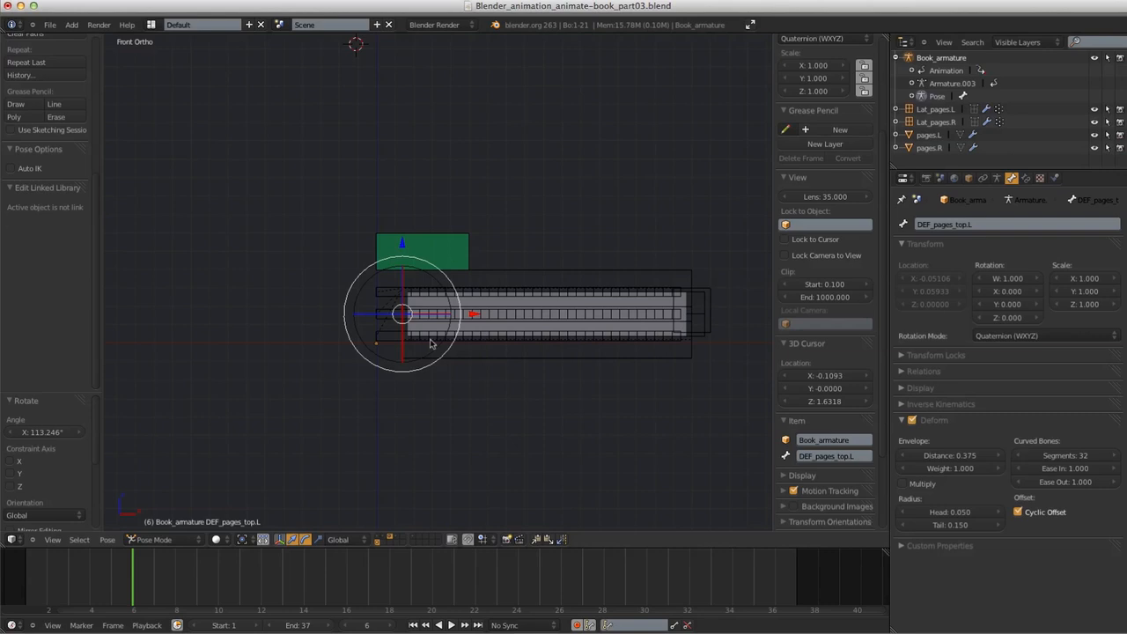
pyautogui.rightClick(490, 244)
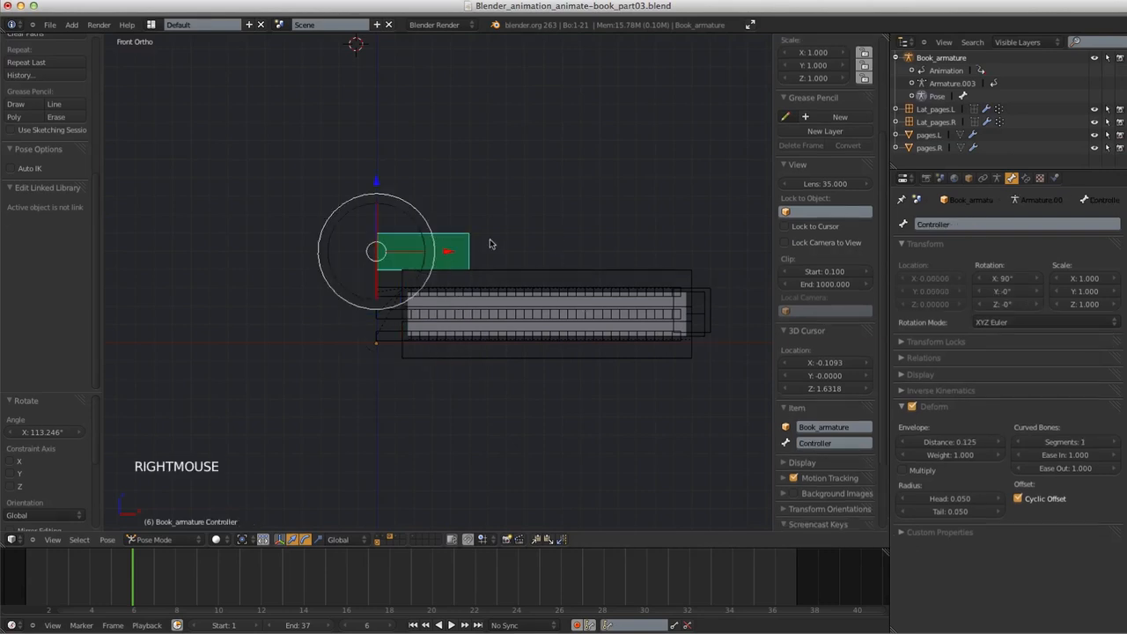
pyautogui.hotkey('alt', 'r')
# Test-rotate the DEF_pages_bot.L bone by about 87° down towards the cover, and clear its rotation
pyautogui.moveTo(505, 267)
pyautogui.keyDown('shift'); pyautogui.mouseDown(button='middle')
pyautogui.moveTo(498, 256)
pyautogui.moveTo(517, 281)
pyautogui.moveTo(507, 260)
pyautogui.mouseUp(button='middle'); pyautogui.keyUp('shift')
pyautogui.keyDown('shift'); pyautogui.moveTo(455, 183); pyautogui.dragTo(453, 211, button='middle'); pyautogui.keyUp('shift')
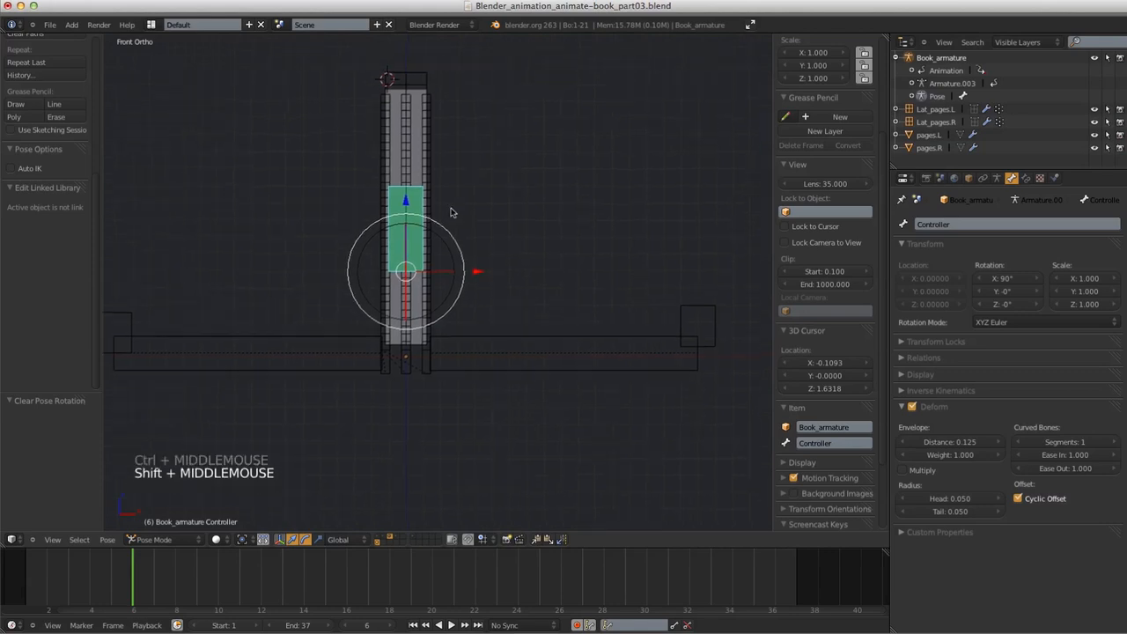
pyautogui.rightClick(431, 177)
pyautogui.press('r')
pyautogui.press('r')
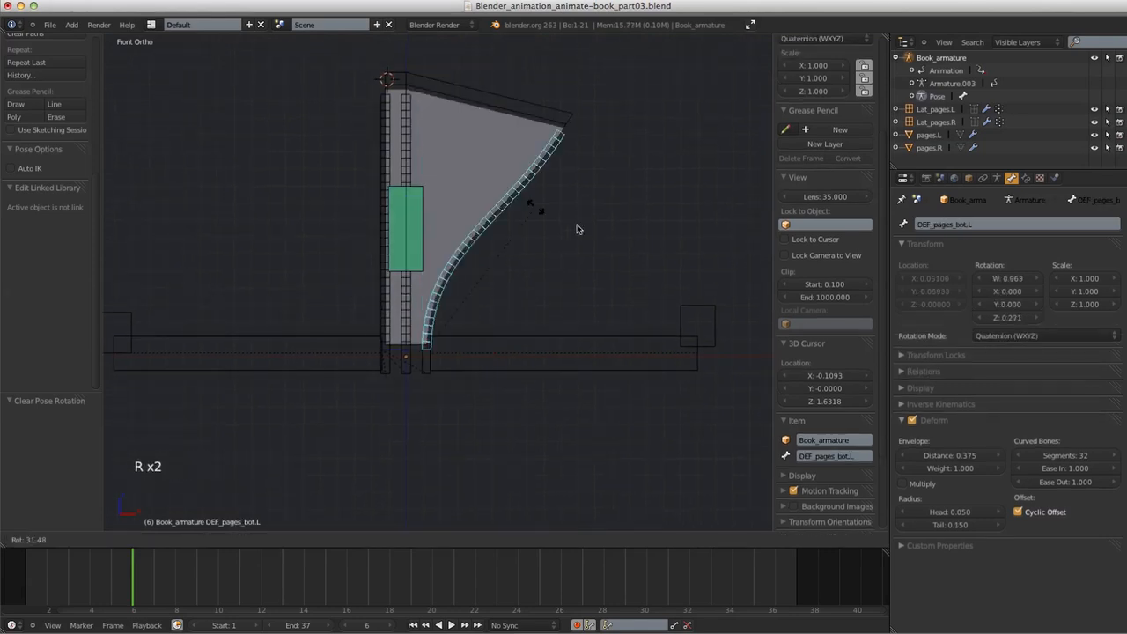
pyautogui.click(643, 364)
pyautogui.click(645, 364)
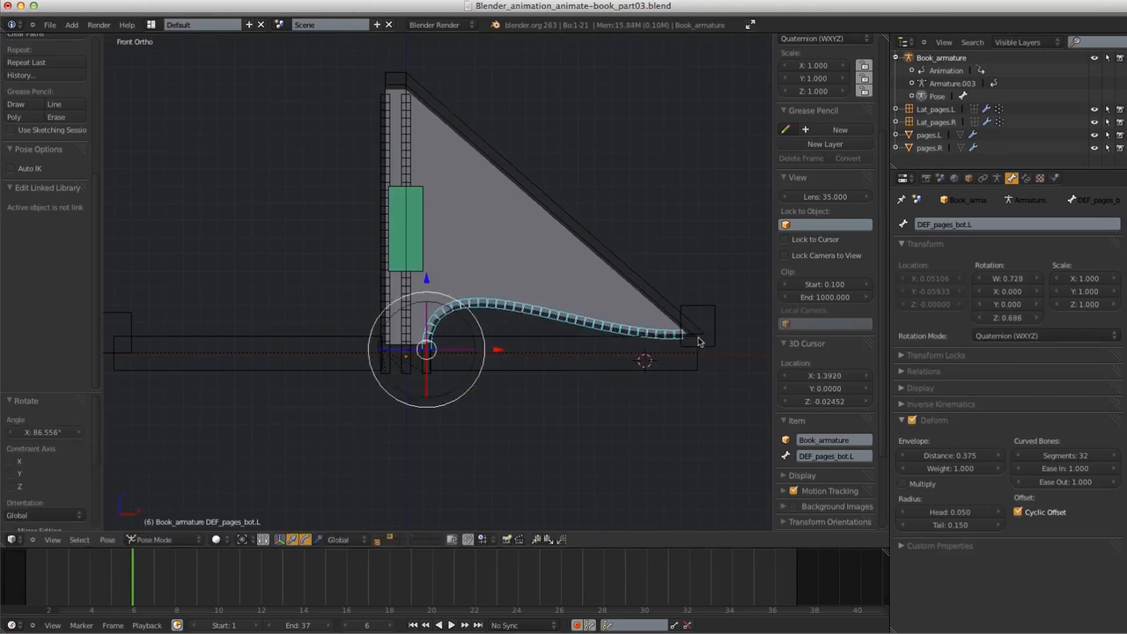
pyautogui.hotkey('alt', 'r')
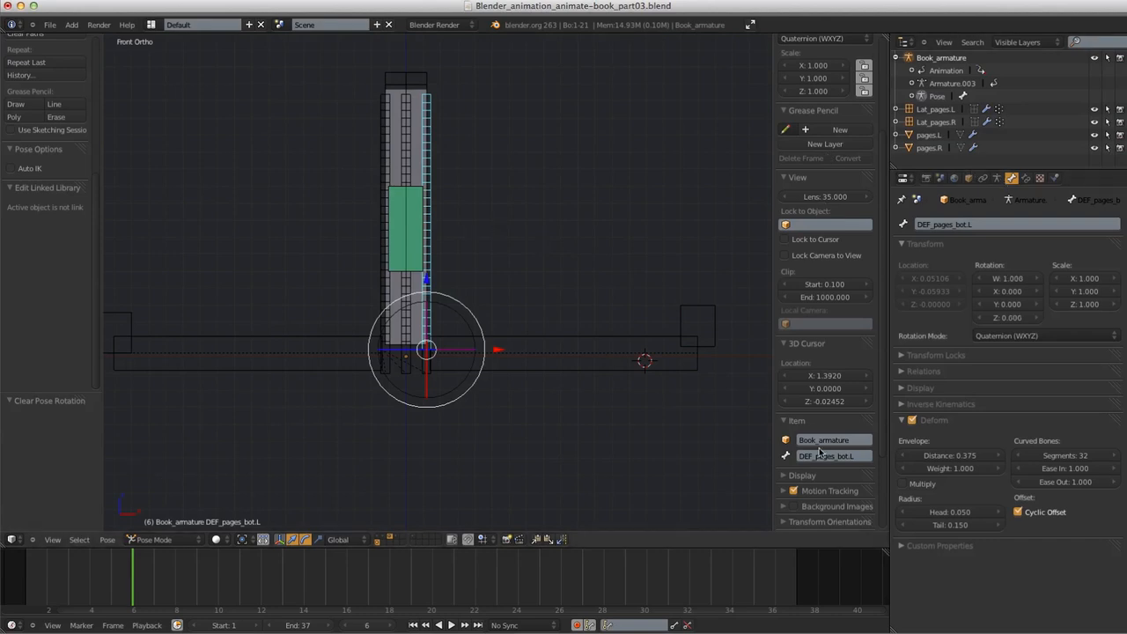
# Add a Damped Track constraint to DEF_pages_bot.L with Book_armature as target and target.L as target bone
pyautogui.click(1026, 178)
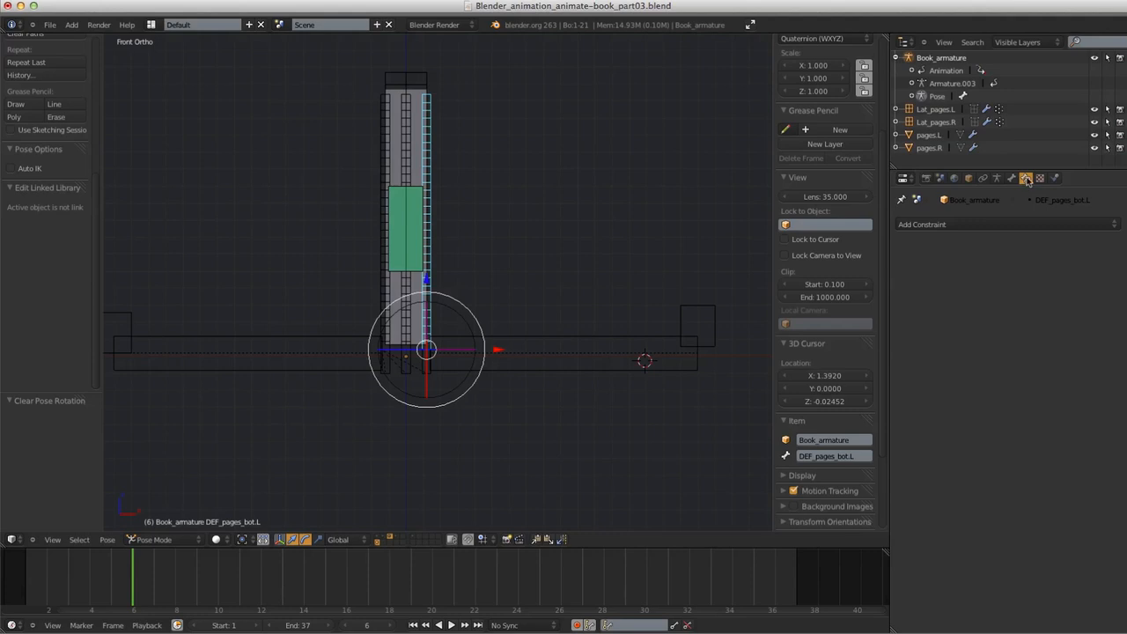
pyautogui.click(995, 223)
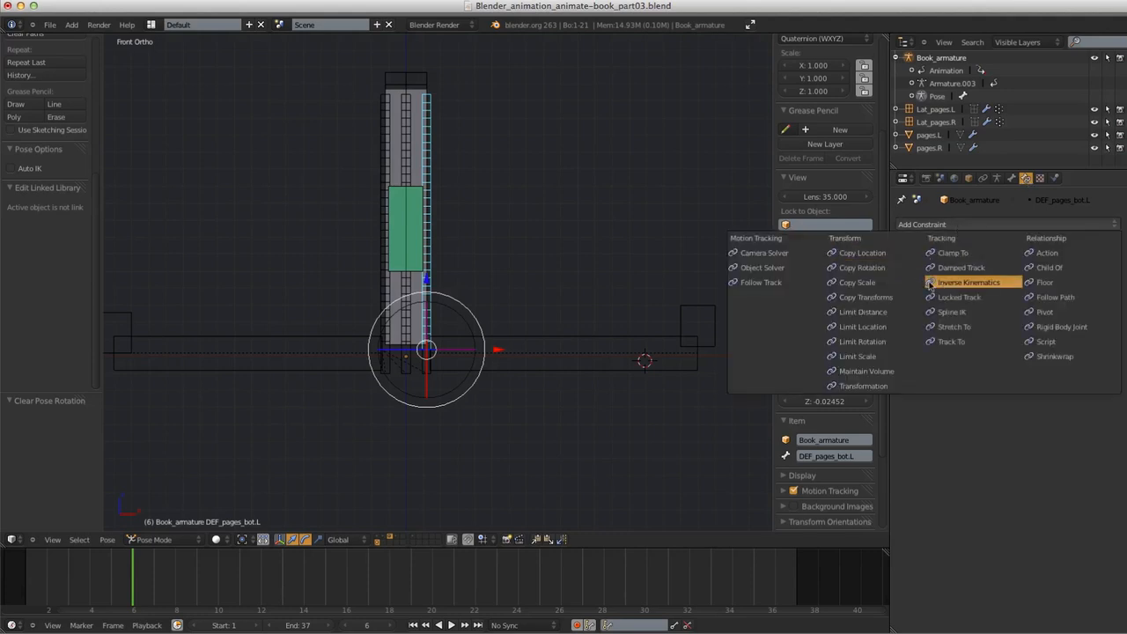
pyautogui.click(955, 268)
pyautogui.click(999, 274)
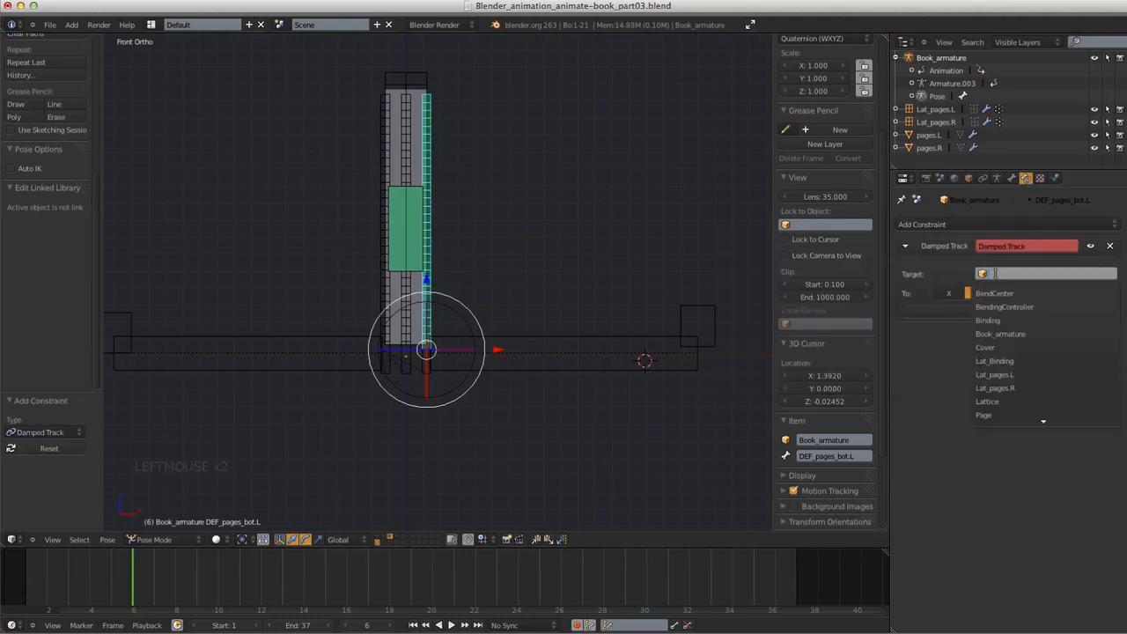
pyautogui.click(1000, 333)
pyautogui.click(1006, 293)
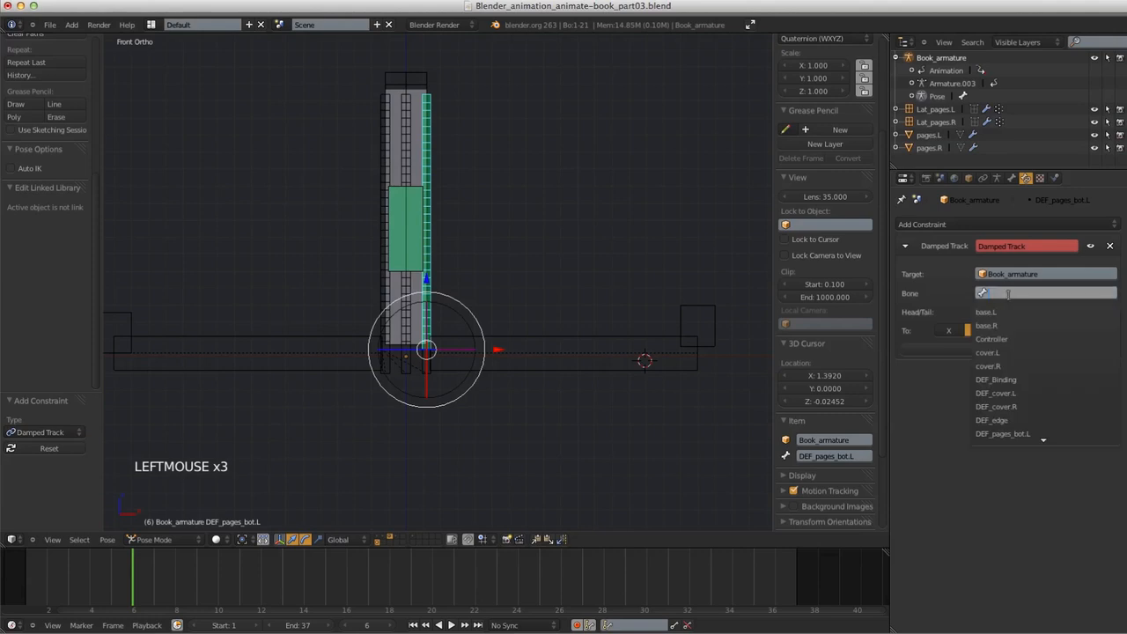
pyautogui.write('ta')
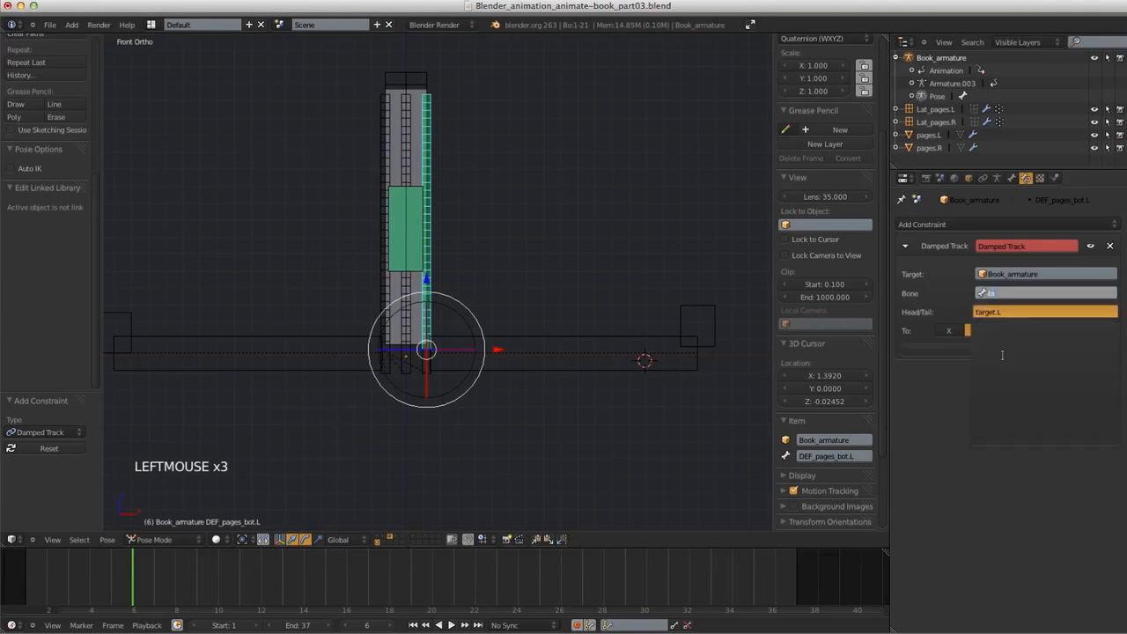
pyautogui.click(1001, 314)
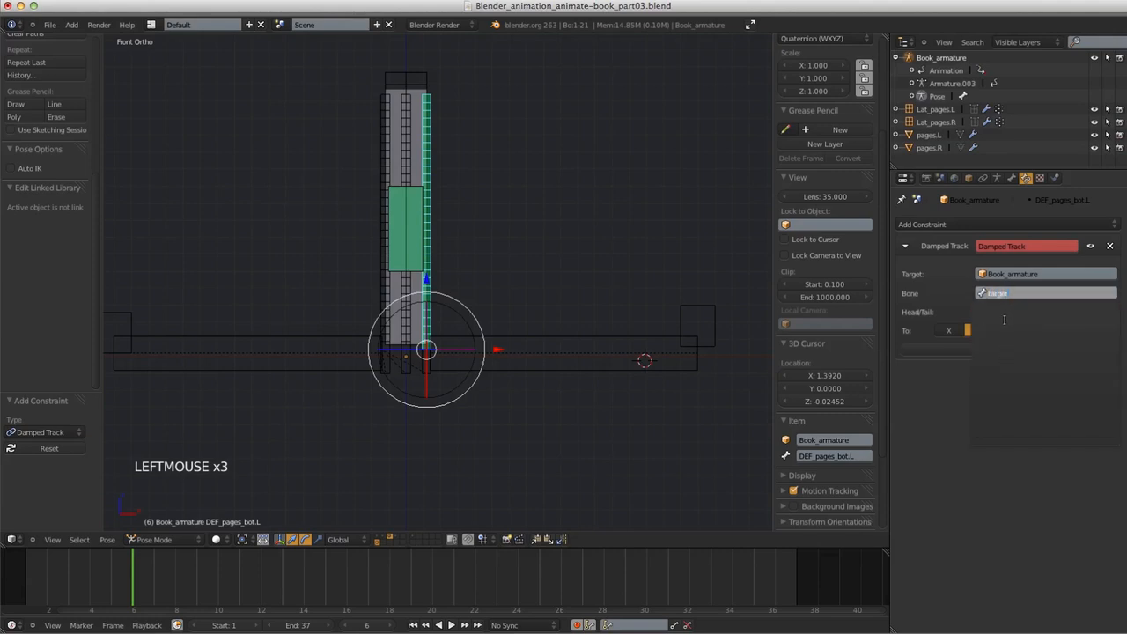
pyautogui.press('BackSpace')
pyautogui.press('BackSpace')
pyautogui.click(1001, 311)
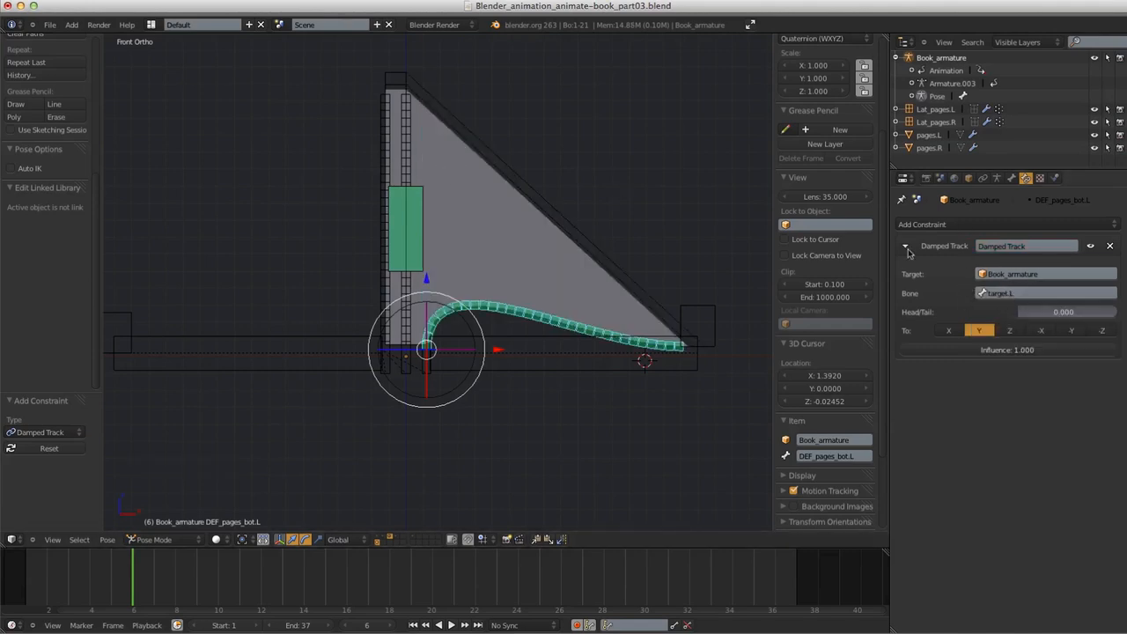
# Add a Damped Track constraint to DEF_pages_top.L with Book_armature as target and target.L as target bone
pyautogui.rightClick(406, 145)
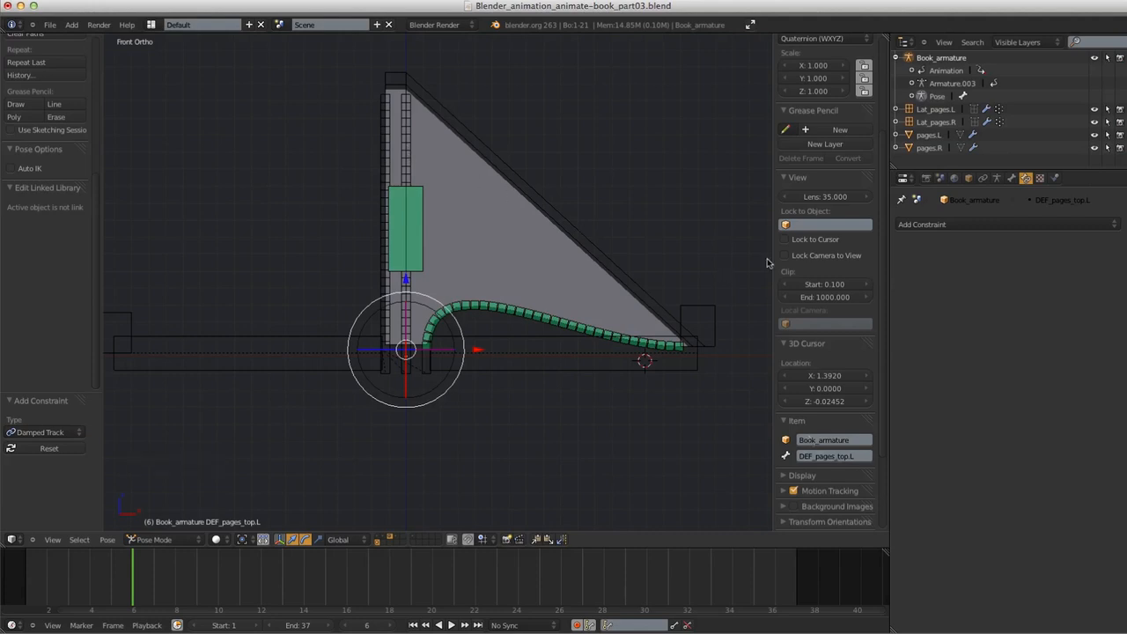
pyautogui.click(989, 225)
pyautogui.click(979, 267)
pyautogui.click(1003, 273)
pyautogui.click(1008, 331)
pyautogui.click(1014, 294)
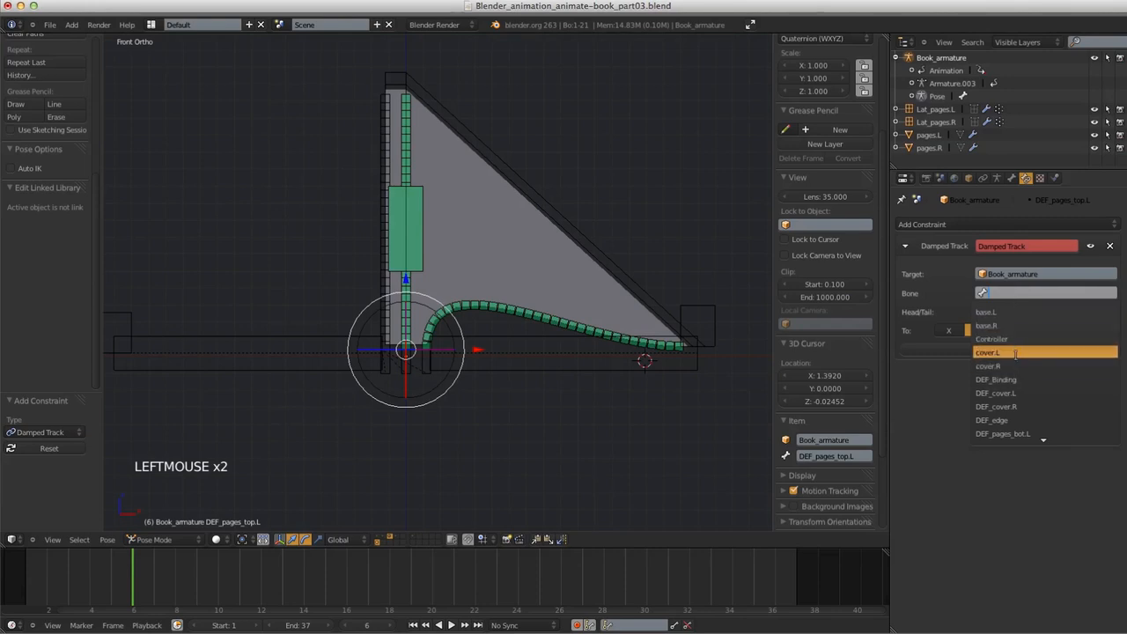
pyautogui.write('t')
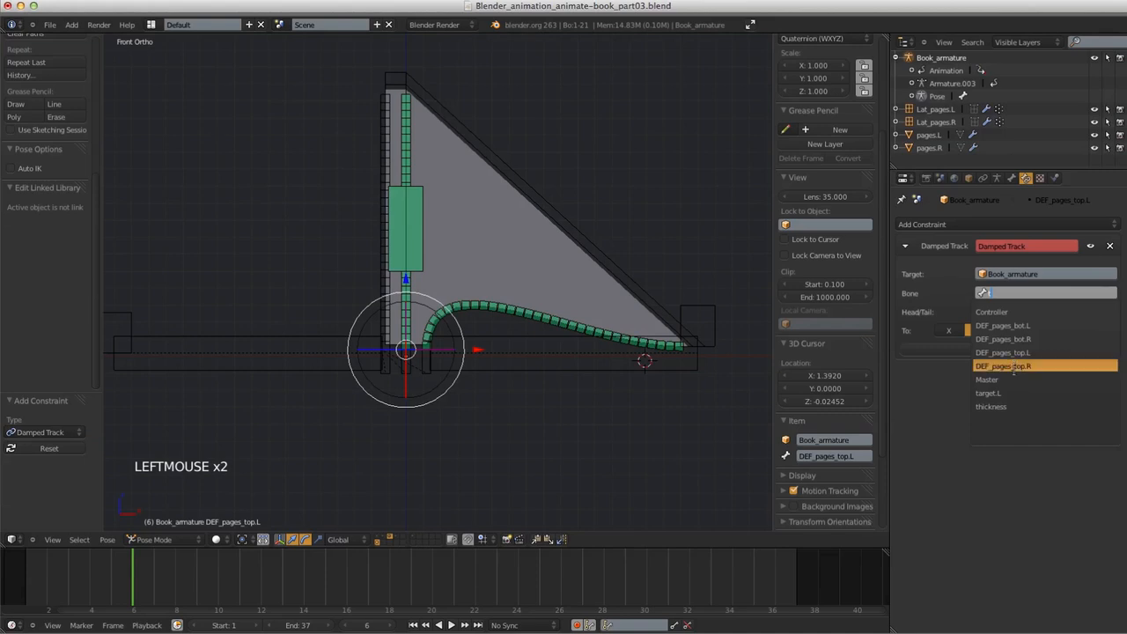
pyautogui.write('a')
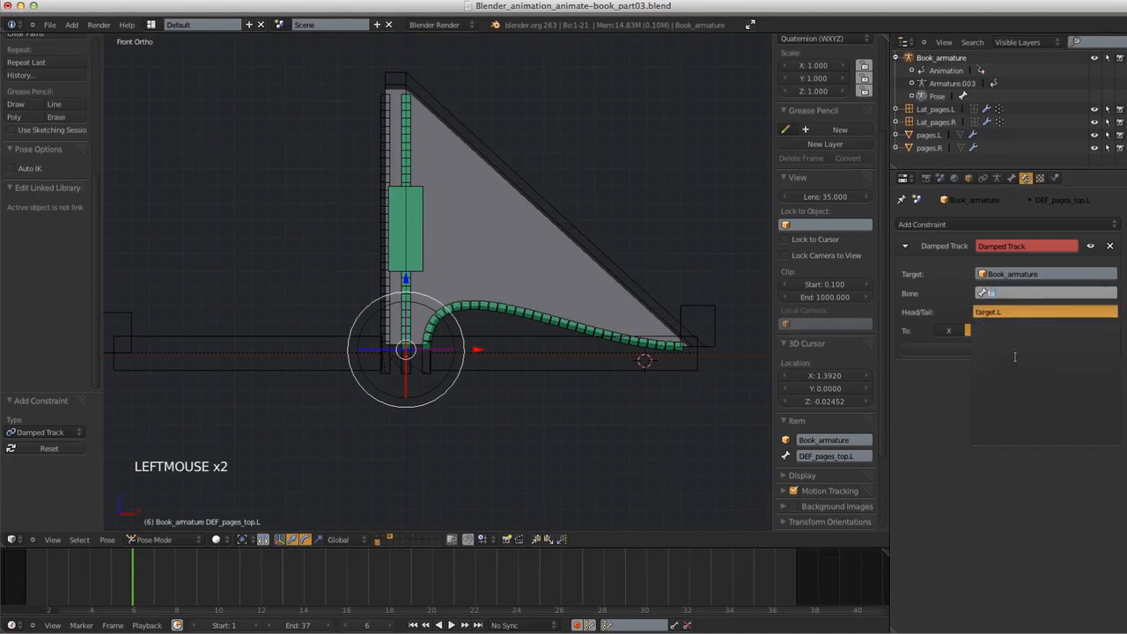
pyautogui.click(1008, 315)
pyautogui.rightClick(1037, 313)
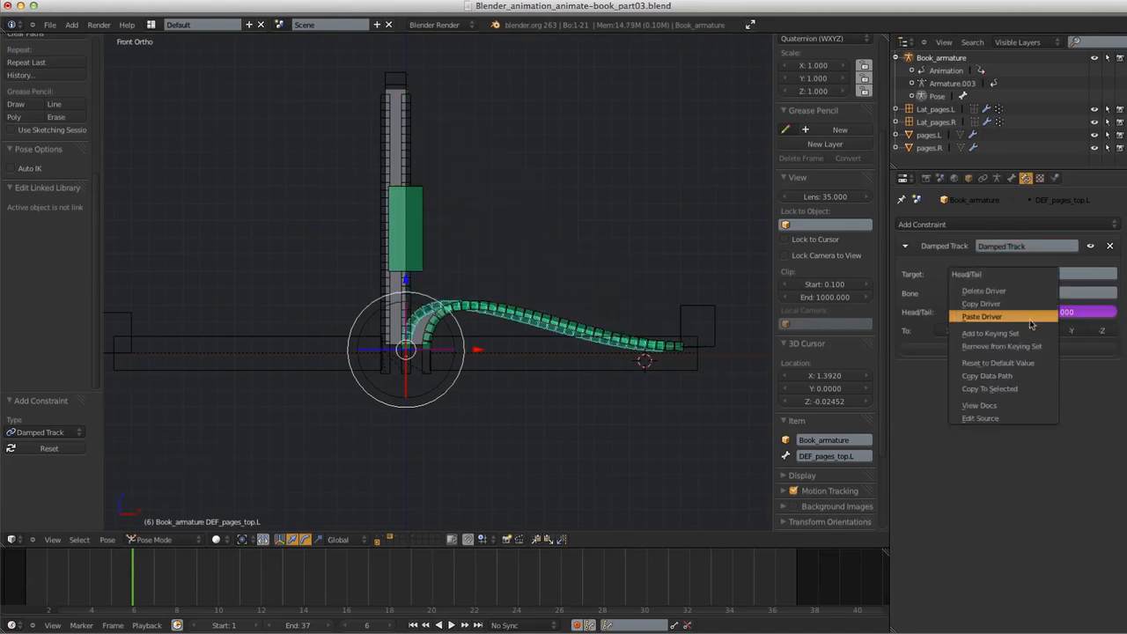
pyautogui.click(1030, 323)
pyautogui.rightClick(1032, 315)
pyautogui.click(1031, 316)
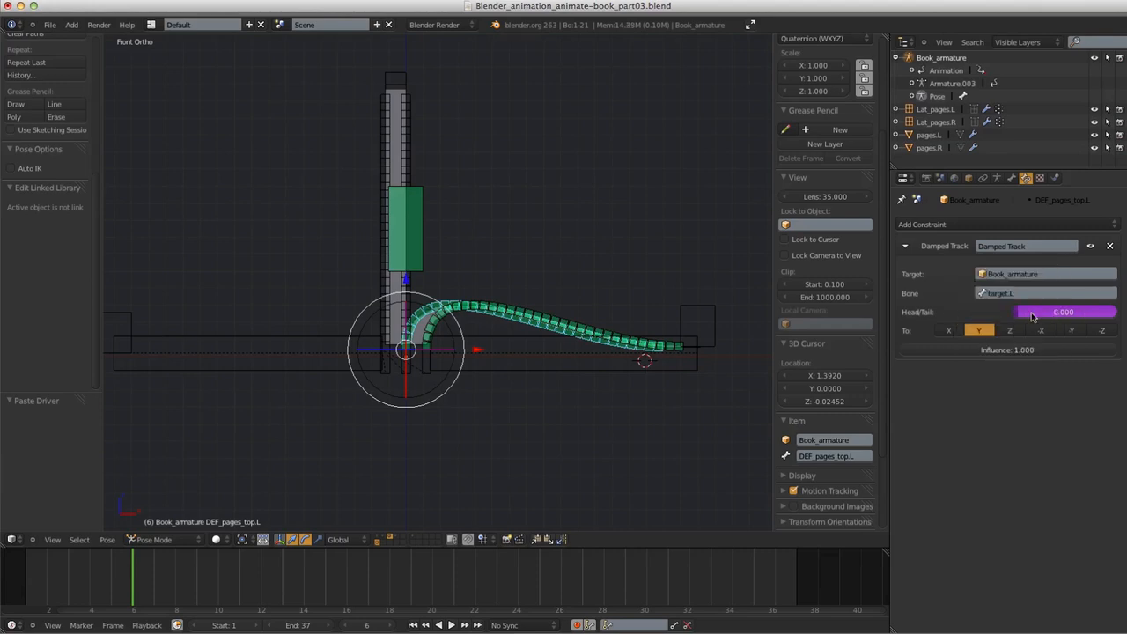
pyautogui.rightClick(1031, 316)
pyautogui.click(1037, 299)
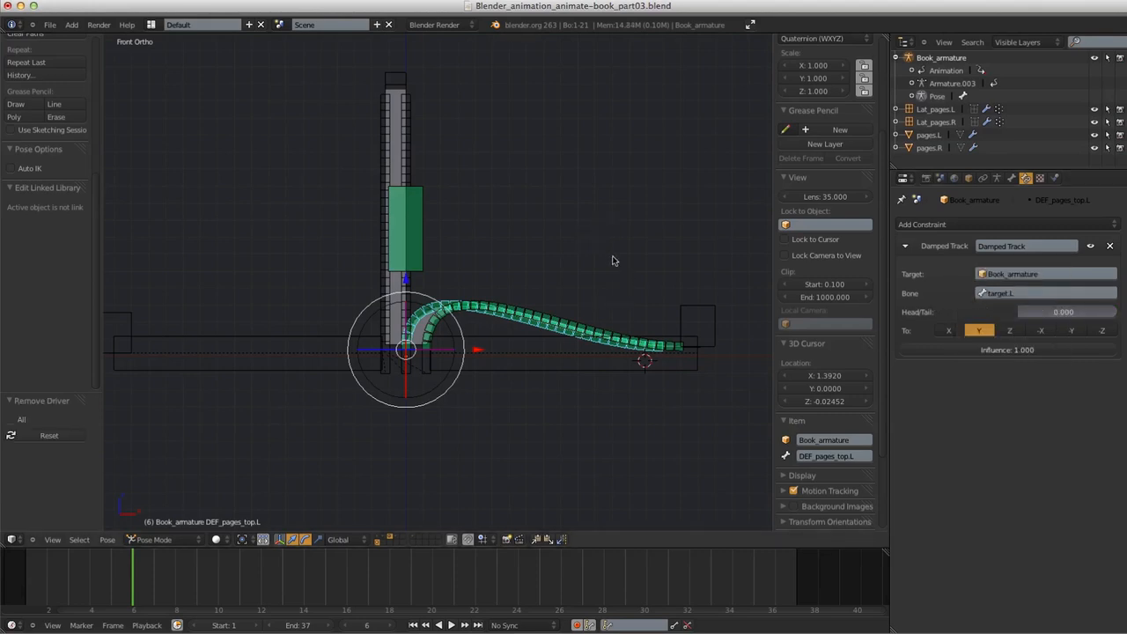
# Save the blend file
pyautogui.keyDown('shift'); pyautogui.moveTo(566, 261); pyautogui.dragTo(609, 188, button='middle'); pyautogui.keyUp('shift')
pyautogui.press('super+s')
pyautogui.press('super+s')
pyautogui.keyDown('shift'); pyautogui.moveTo(548, 215); pyautogui.dragTo(585, 237, button='middle'); pyautogui.keyUp('shift')
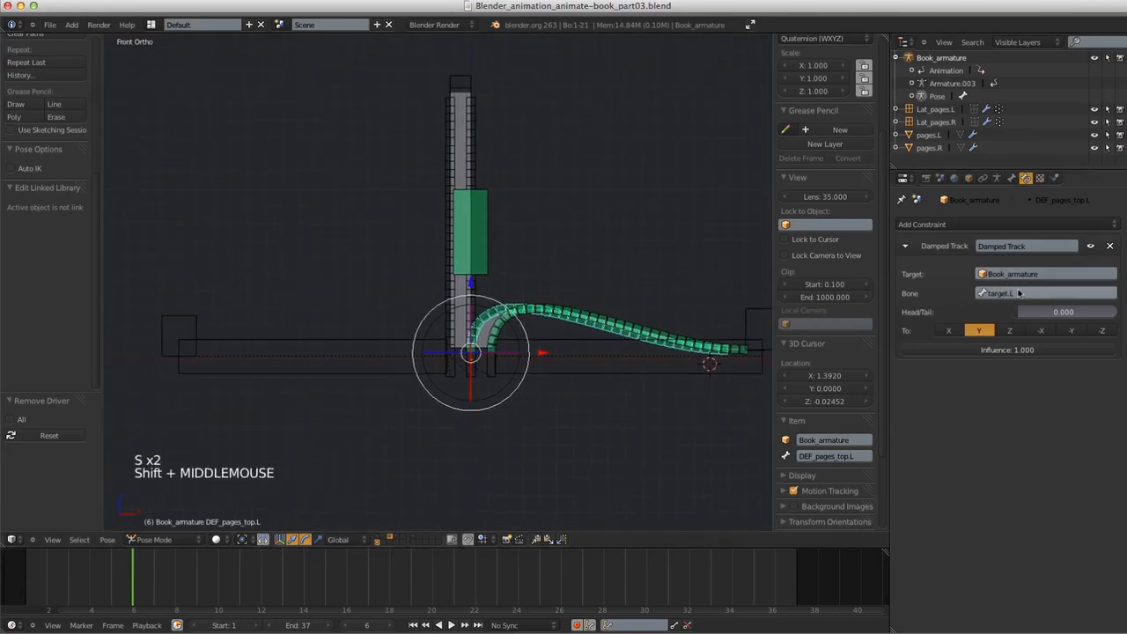
pyautogui.keyDown('shift'); pyautogui.moveTo(596, 341); pyautogui.dragTo(537, 340, button='middle'); pyautogui.keyUp('shift')
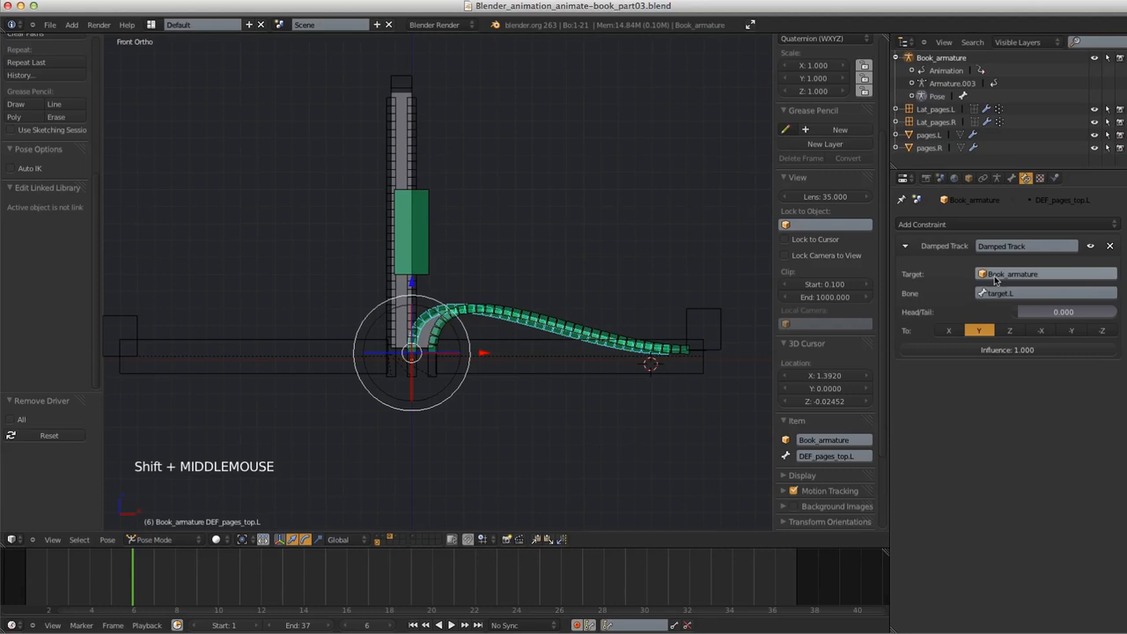
# Try a Head/Tail value of 1.000 on the Damped Track of DEF_pages_top.L, and settle on 0.500
pyautogui.moveTo(1026, 311); pyautogui.dragTo(1003, 323)
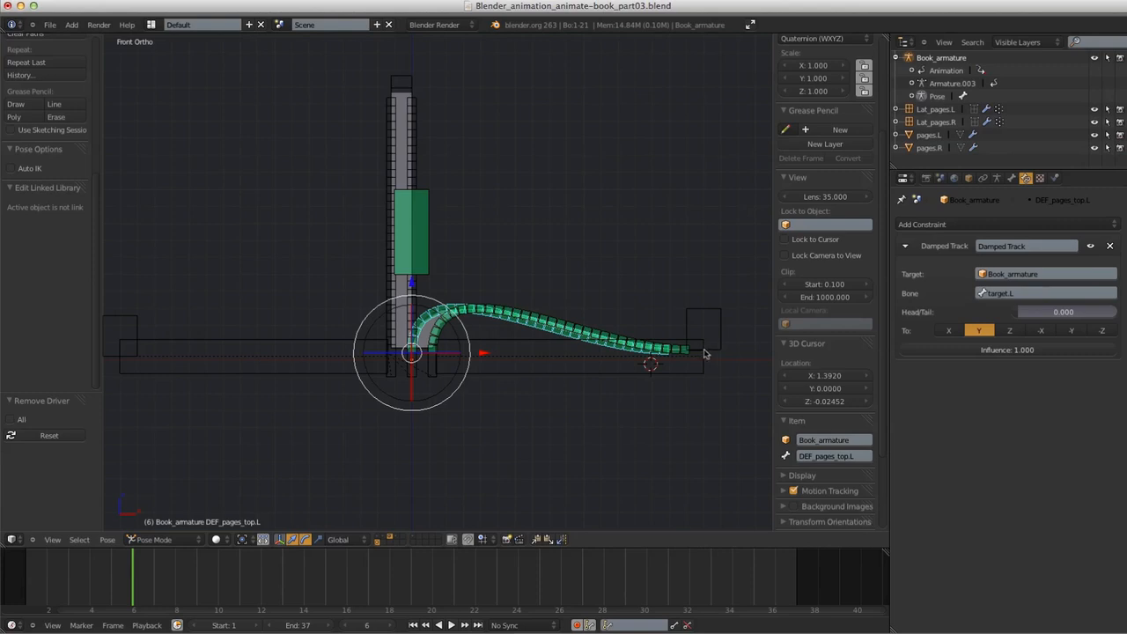
pyautogui.rightClick(722, 322)
pyautogui.rightClick(517, 329)
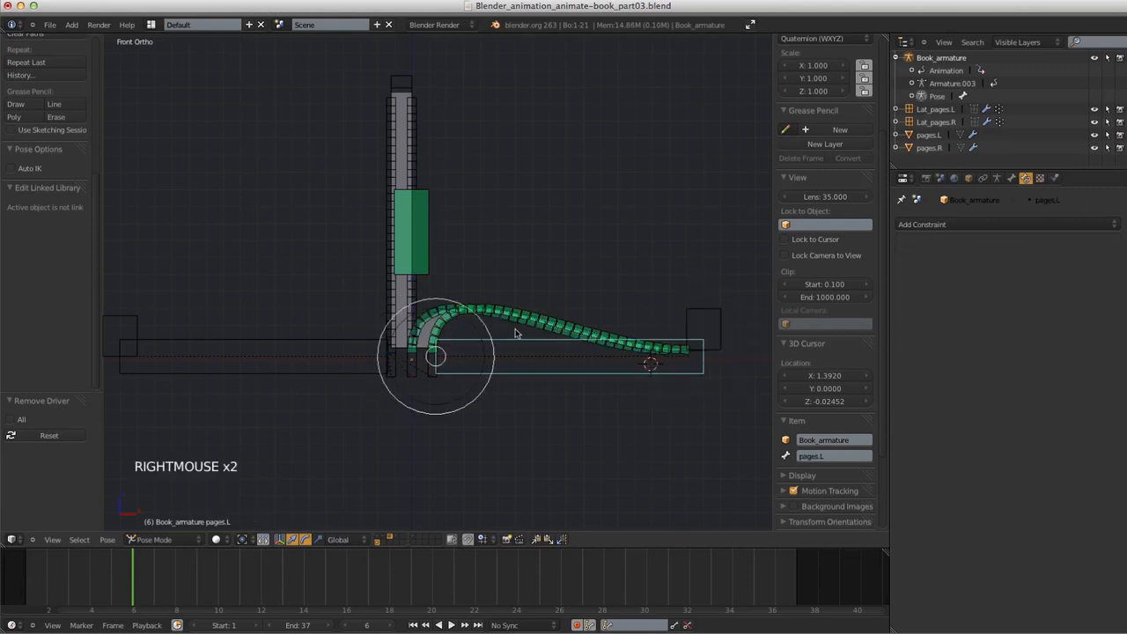
pyautogui.rightClick(517, 329)
pyautogui.moveTo(1041, 315); pyautogui.dragTo(1116, 315)
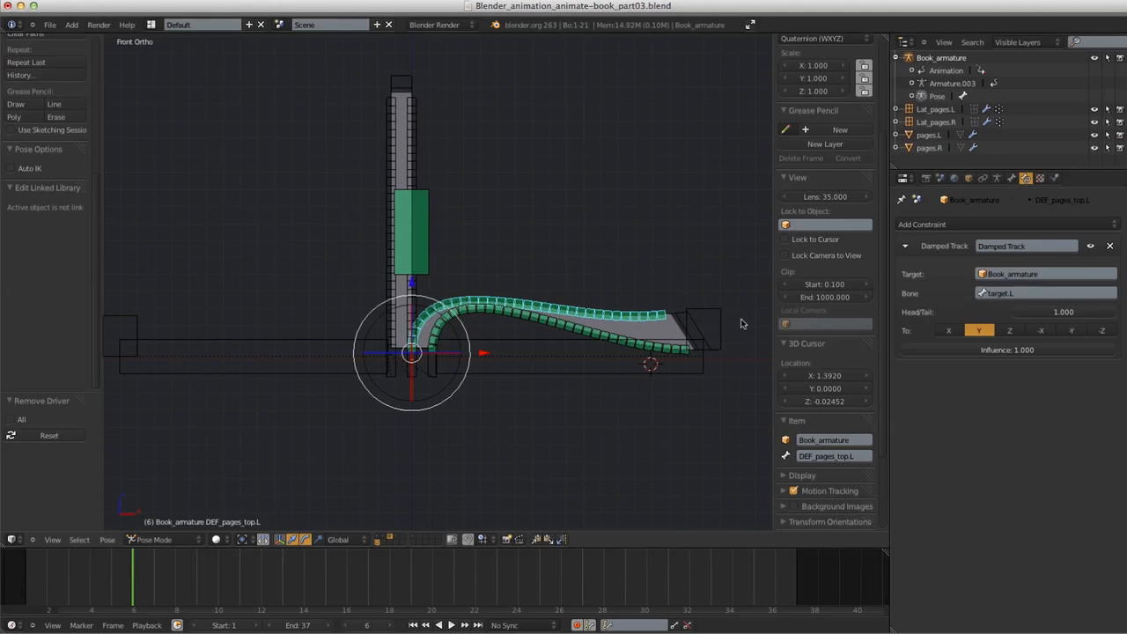
pyautogui.click(1069, 313)
pyautogui.press('BackSpace')
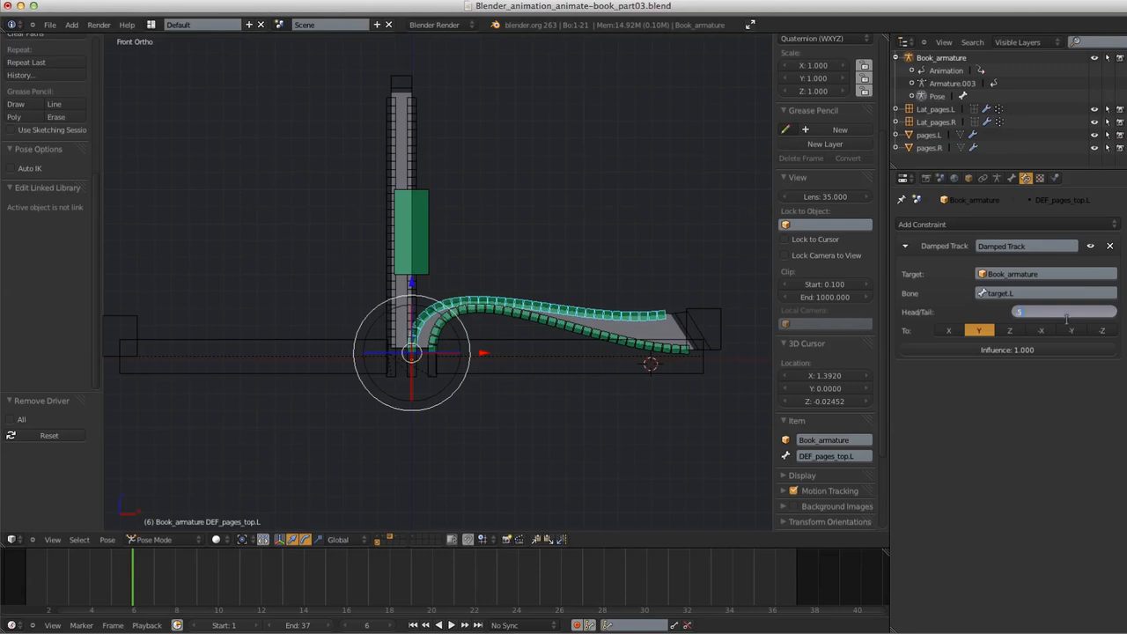
pyautogui.click(1067, 320)
# Add a Damped Track constraint to DEF_pages_bot.R with Book_armature as target and target.L as target bone
pyautogui.keyDown('shift'); pyautogui.moveTo(409, 169); pyautogui.dragTo(449, 149, button='middle'); pyautogui.keyUp('shift')
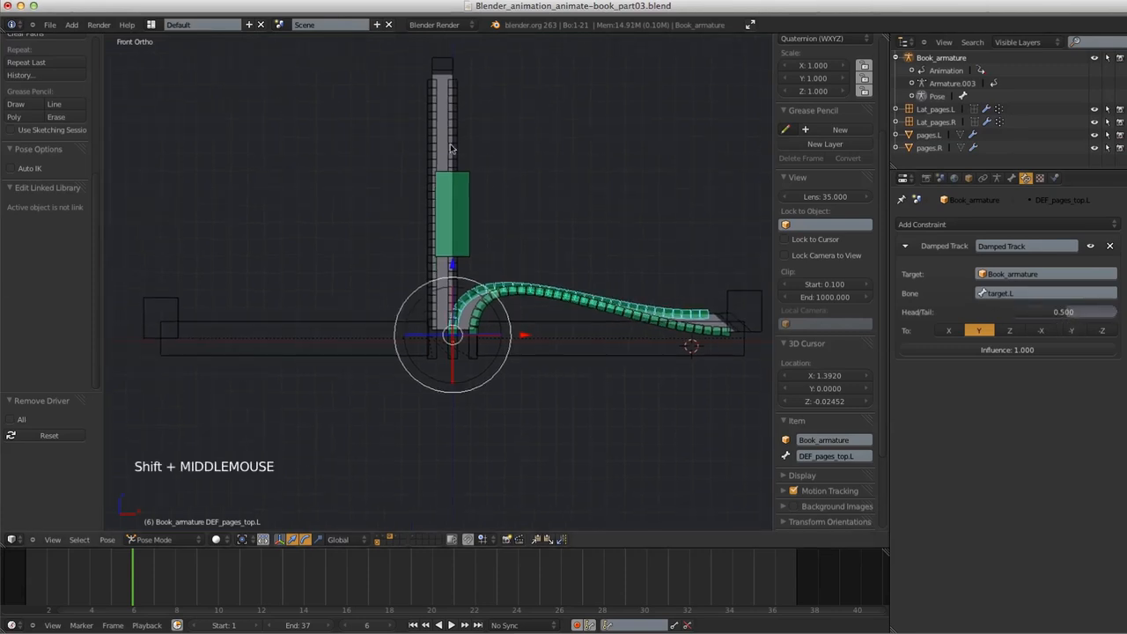
pyautogui.rightClick(458, 141)
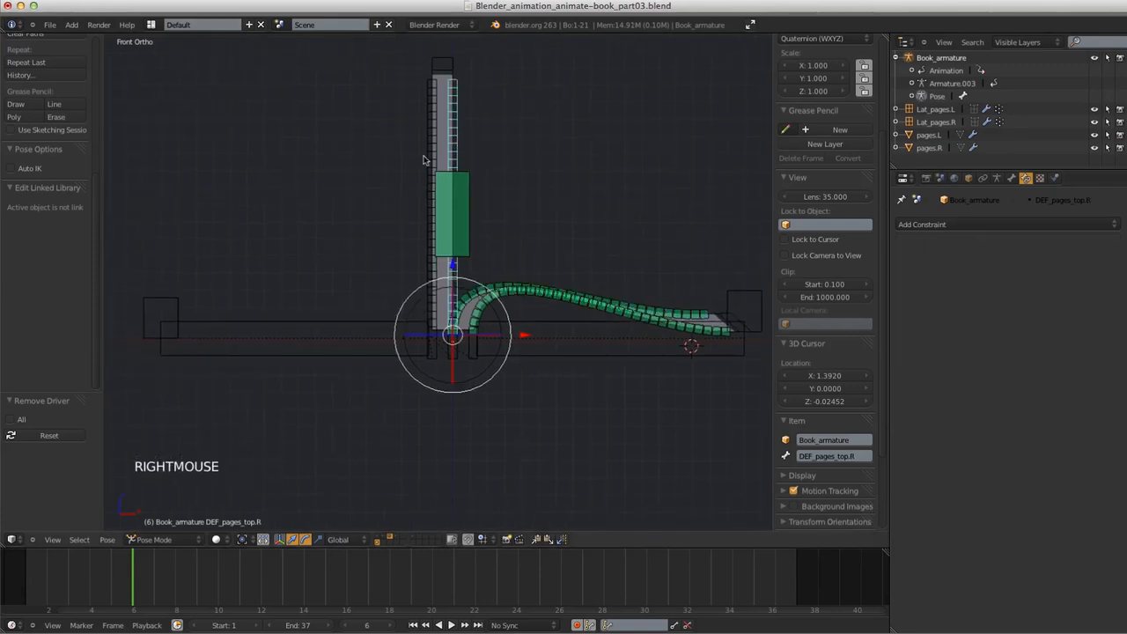
pyautogui.rightClick(424, 159)
pyautogui.click(970, 225)
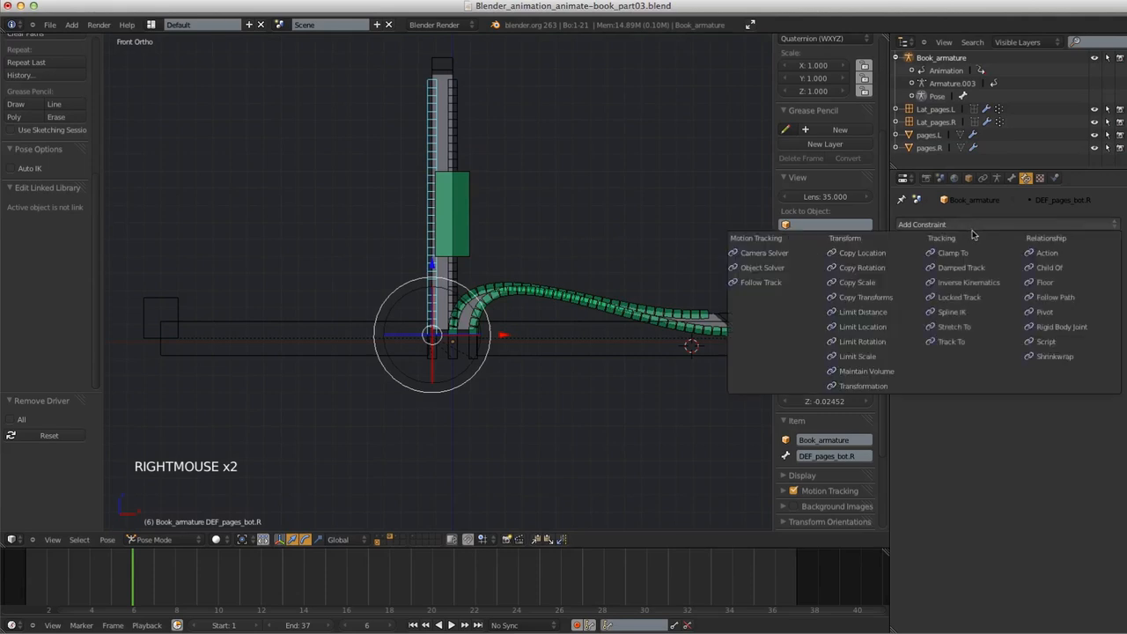
pyautogui.click(965, 267)
pyautogui.click(1009, 275)
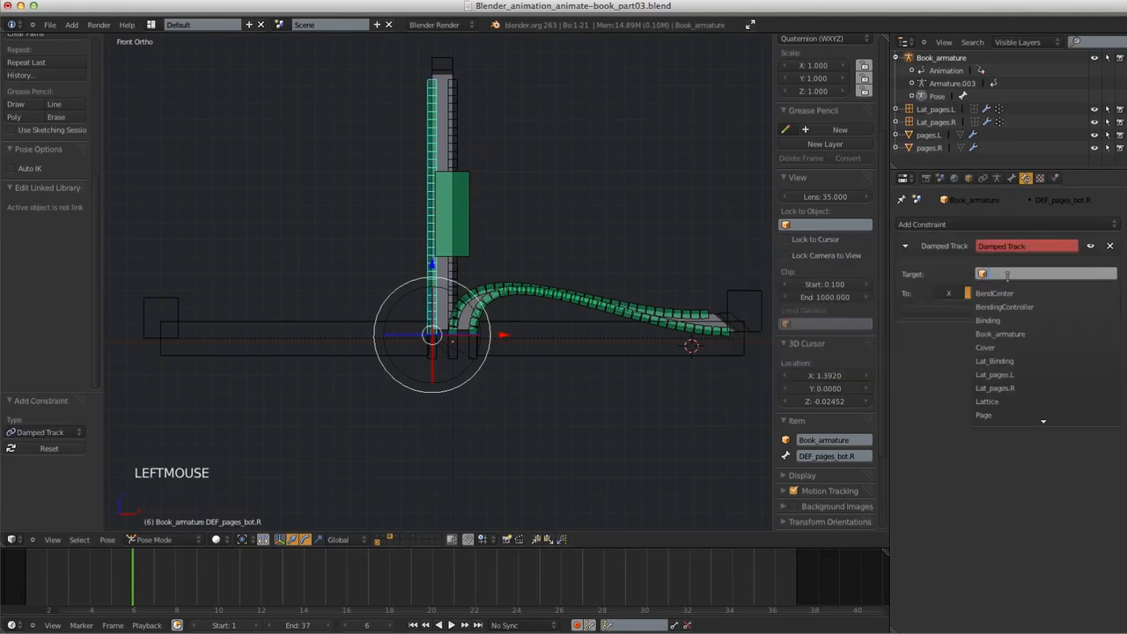
pyautogui.click(1009, 330)
pyautogui.click(1003, 294)
pyautogui.write('tar')
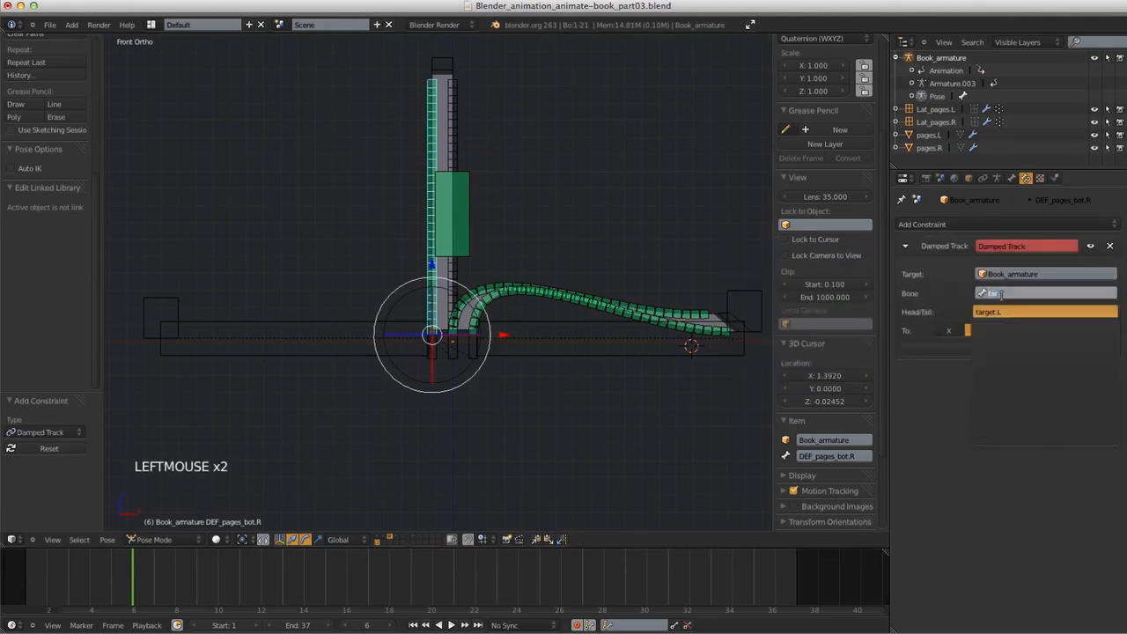
pyautogui.click(999, 311)
# Try to enter target.R as the Damped Track's target bone on DEF_pages_bot.R
pyautogui.click(1017, 294)
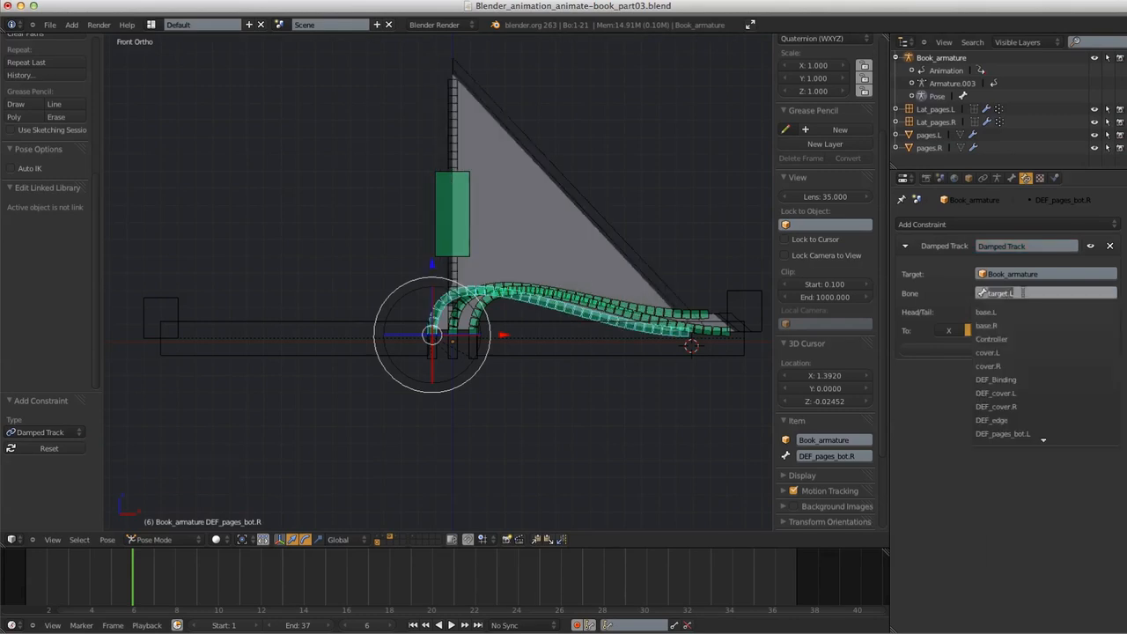
pyautogui.press('BackSpace')
pyautogui.write('R')
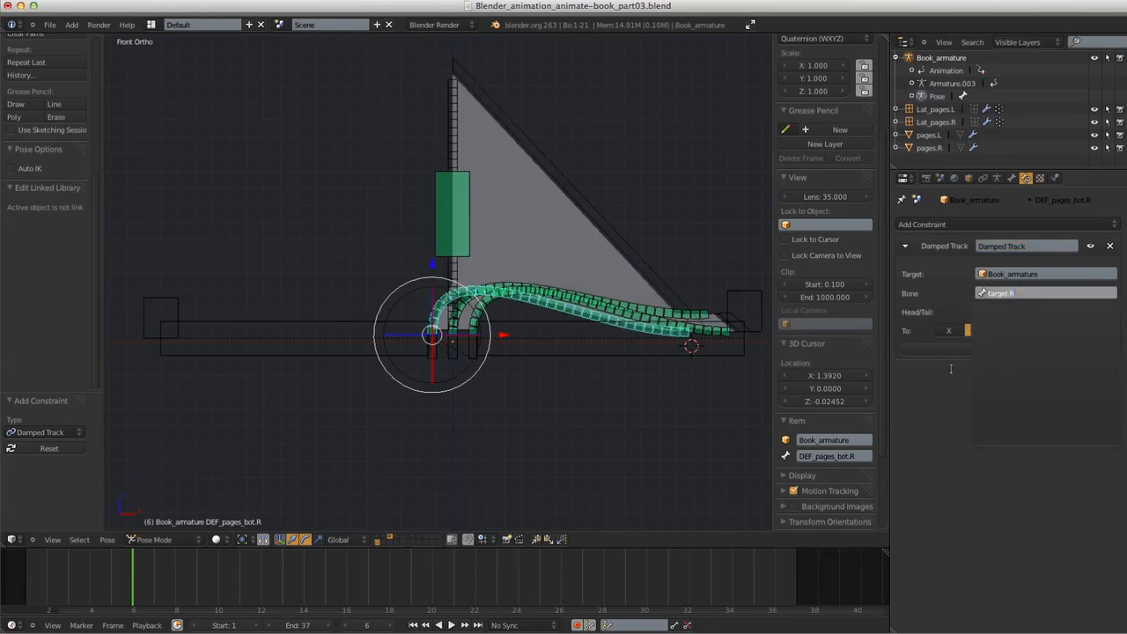
pyautogui.press('Escape')
# Rename the bone pages.R.001 to target.R, and switch into Edit Mode and back to Pose Mode
pyautogui.rightClick(163, 309)
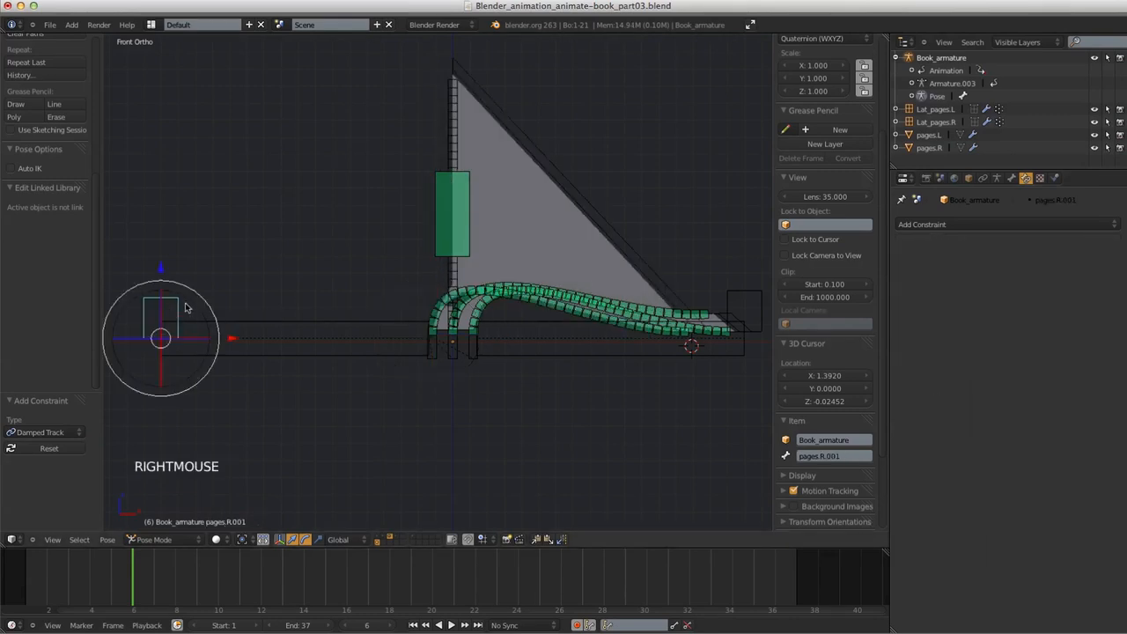
pyautogui.click(834, 456)
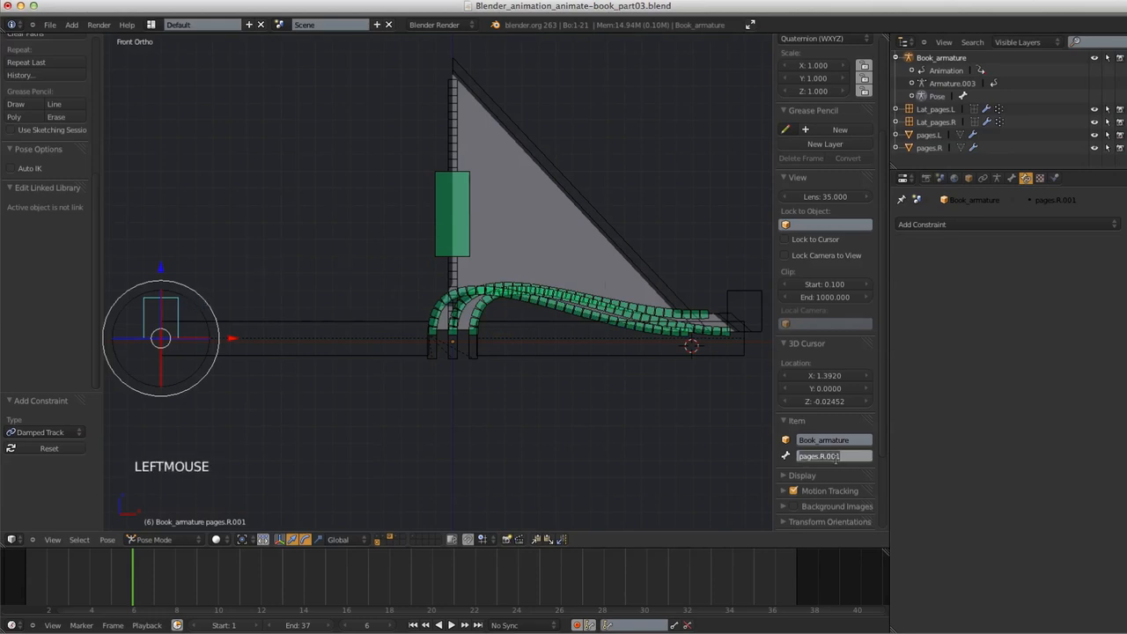
pyautogui.write('target.R')
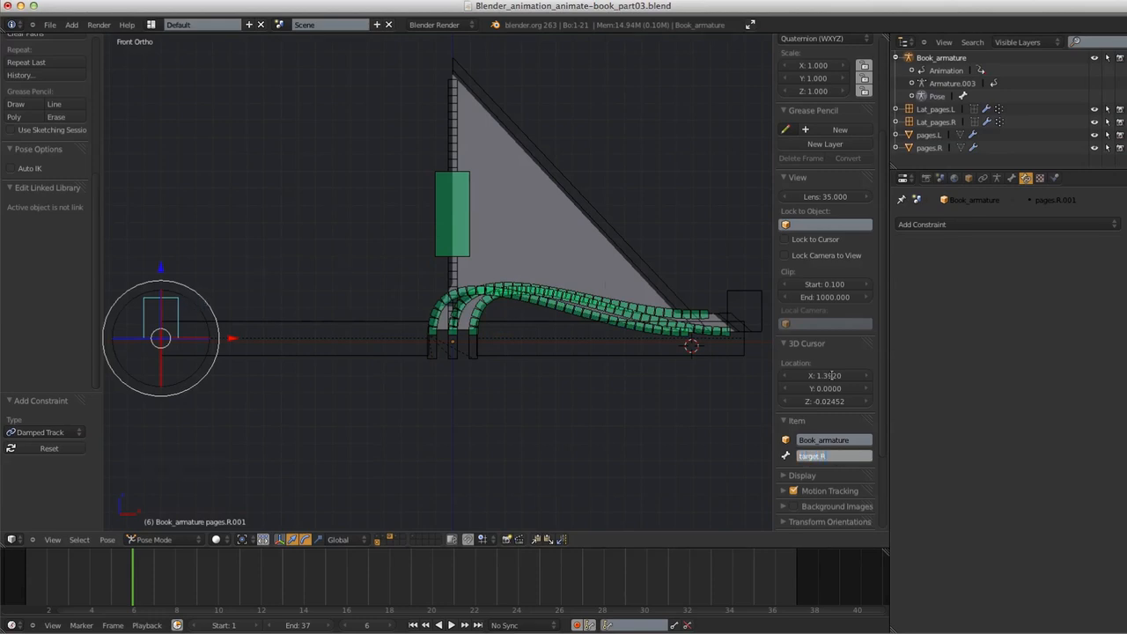
pyautogui.press('Return')
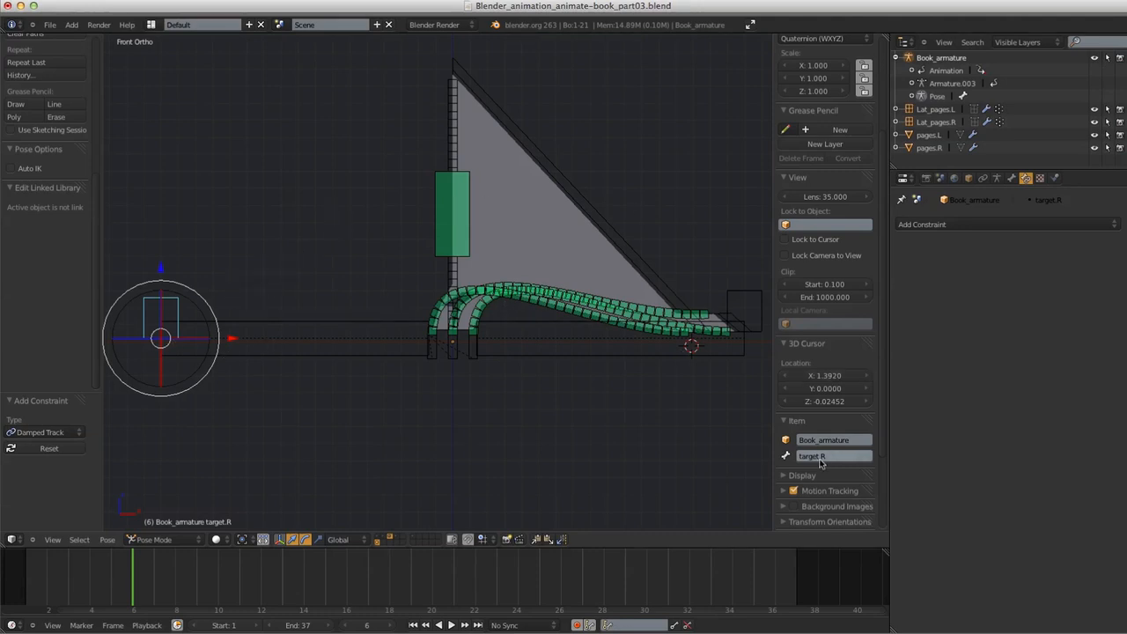
pyautogui.press('Tab')
pyautogui.press('Tab')
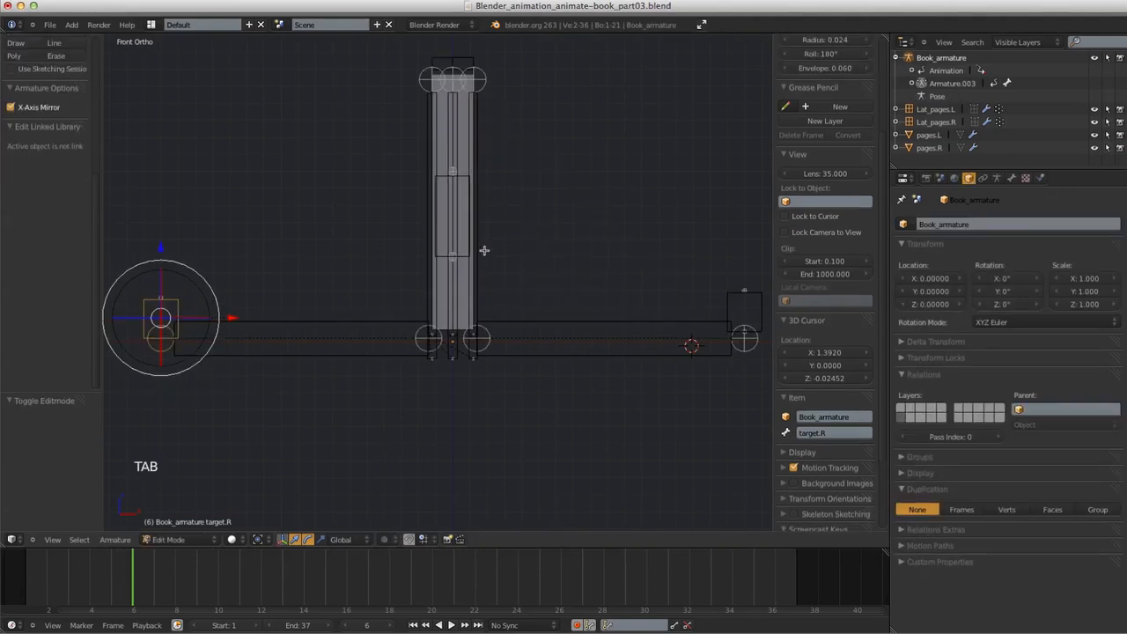
# Change the target bone of DEF_pages_bot.R's Damped Track to target.R
pyautogui.rightClick(674, 336)
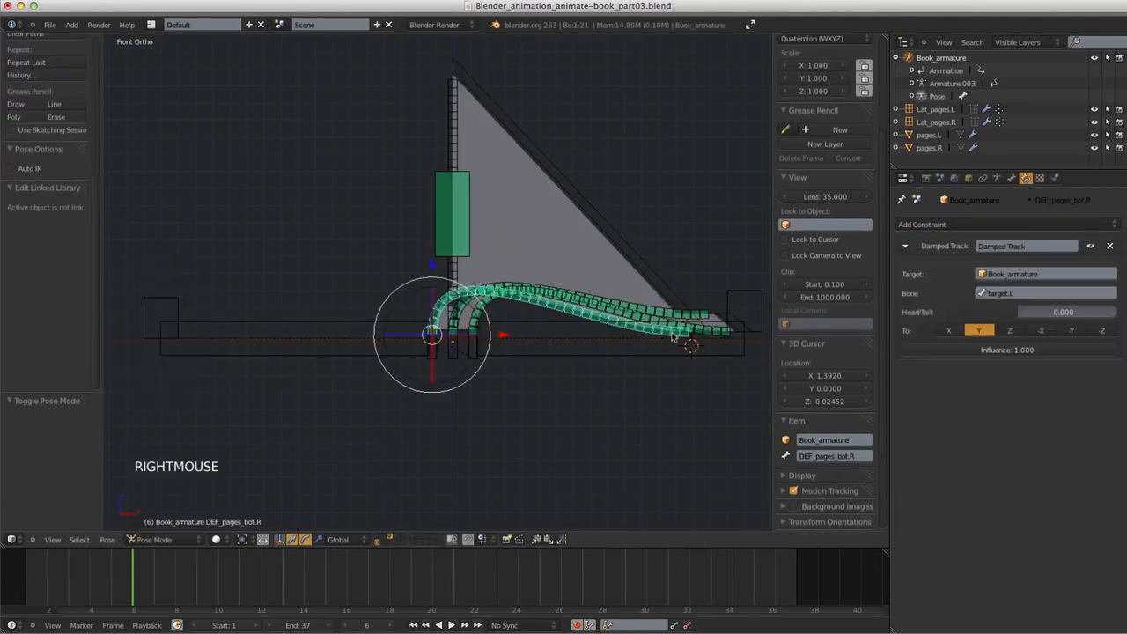
pyautogui.click(1023, 293)
pyautogui.write('ta')
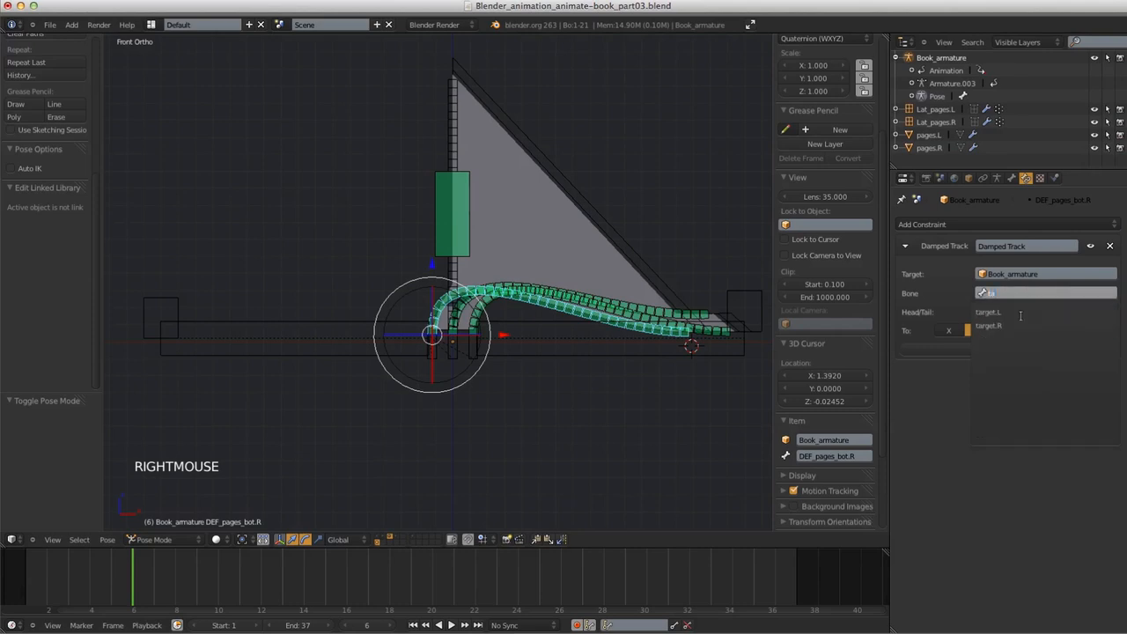
pyautogui.click(1012, 325)
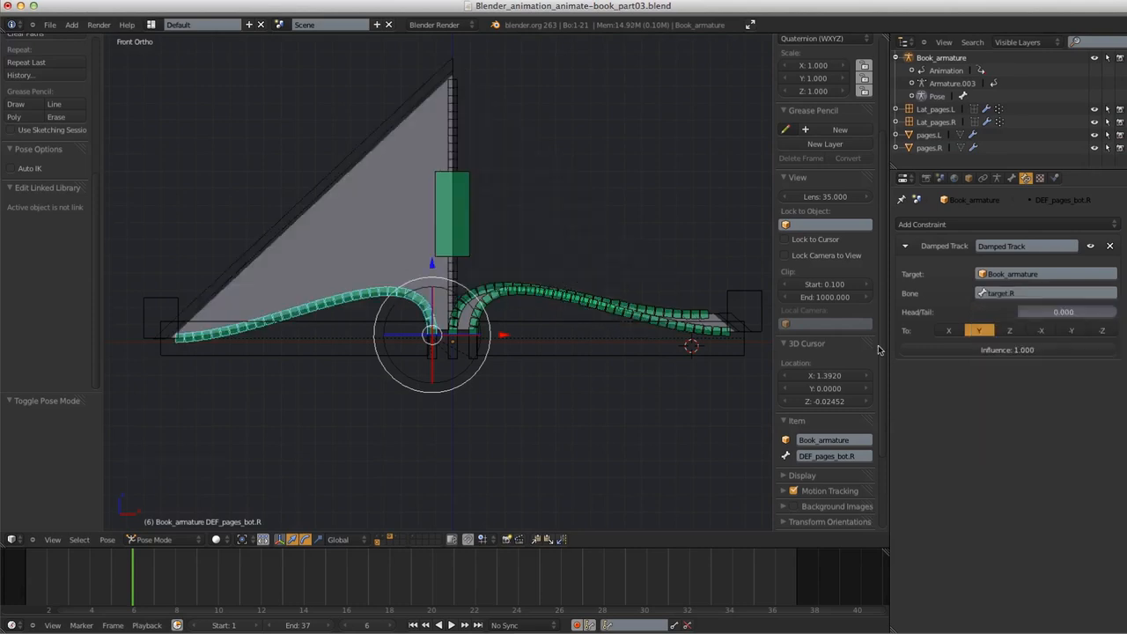
# Add a Damped Track constraint to the bone DEF_pages_top.R with Book_armature as its target
pyautogui.rightClick(451, 128)
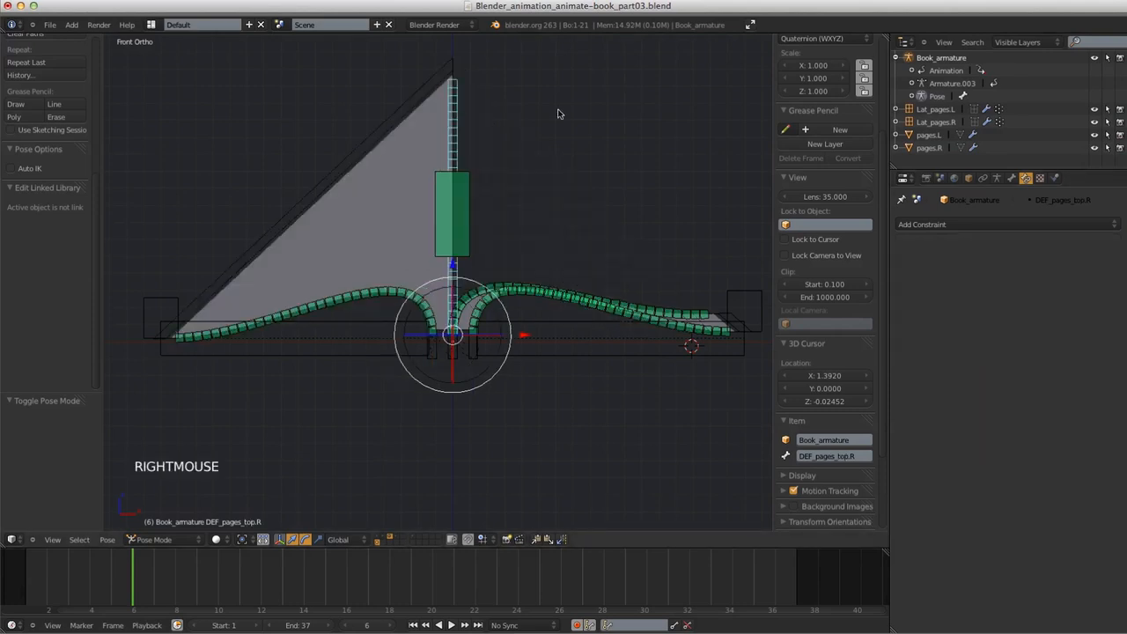
pyautogui.click(975, 225)
pyautogui.click(974, 267)
pyautogui.click(1013, 274)
pyautogui.click(1010, 313)
# Delete the driver from the Damped Track's Head/Tail value and set the constraint's target bone to target.R
pyautogui.click(1005, 293)
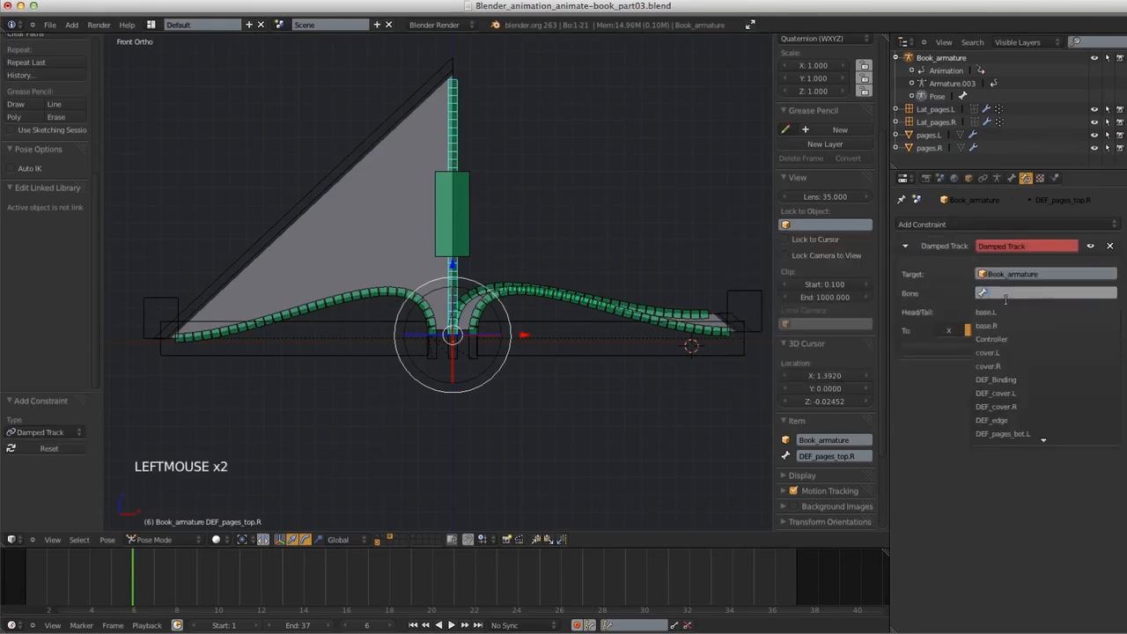
pyautogui.rightClick(1039, 311)
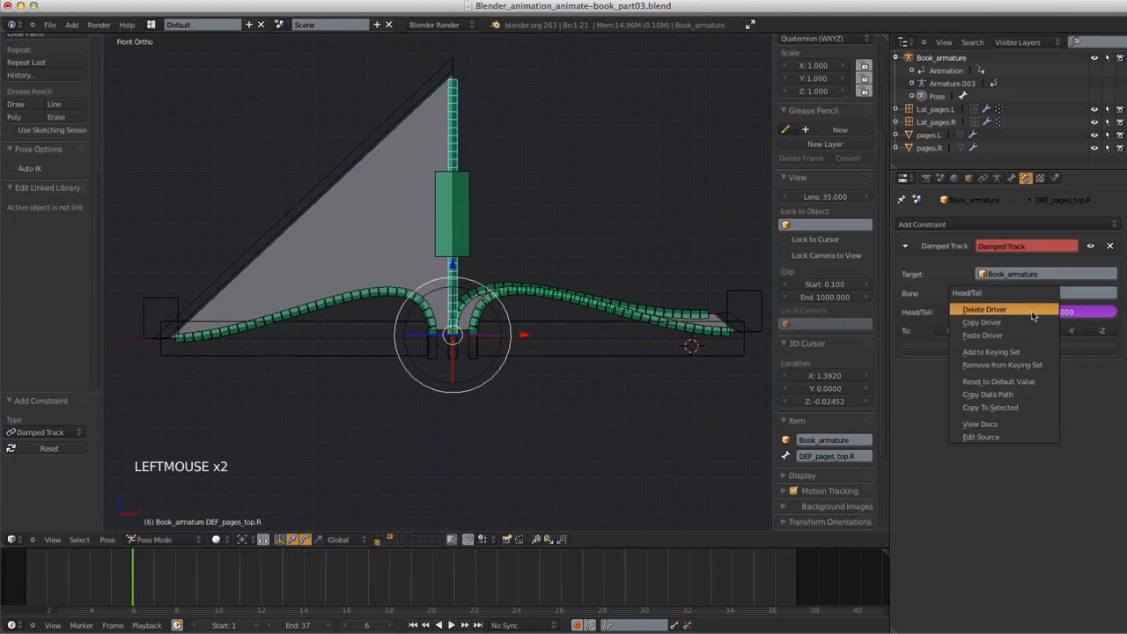
pyautogui.click(1030, 311)
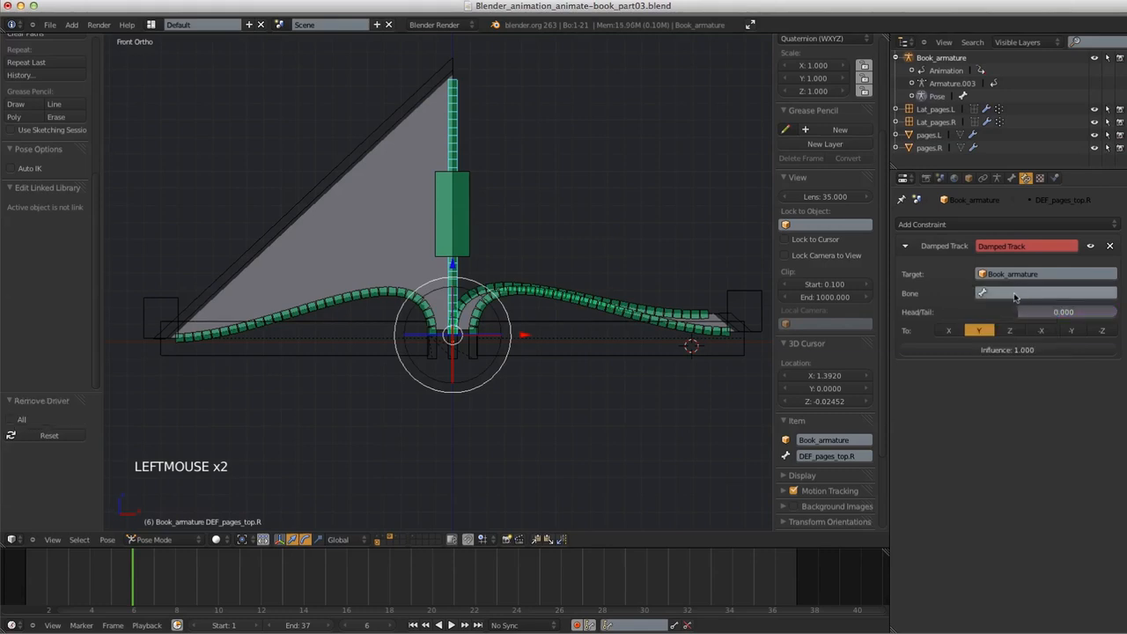
pyautogui.click(1015, 294)
pyautogui.write('target')
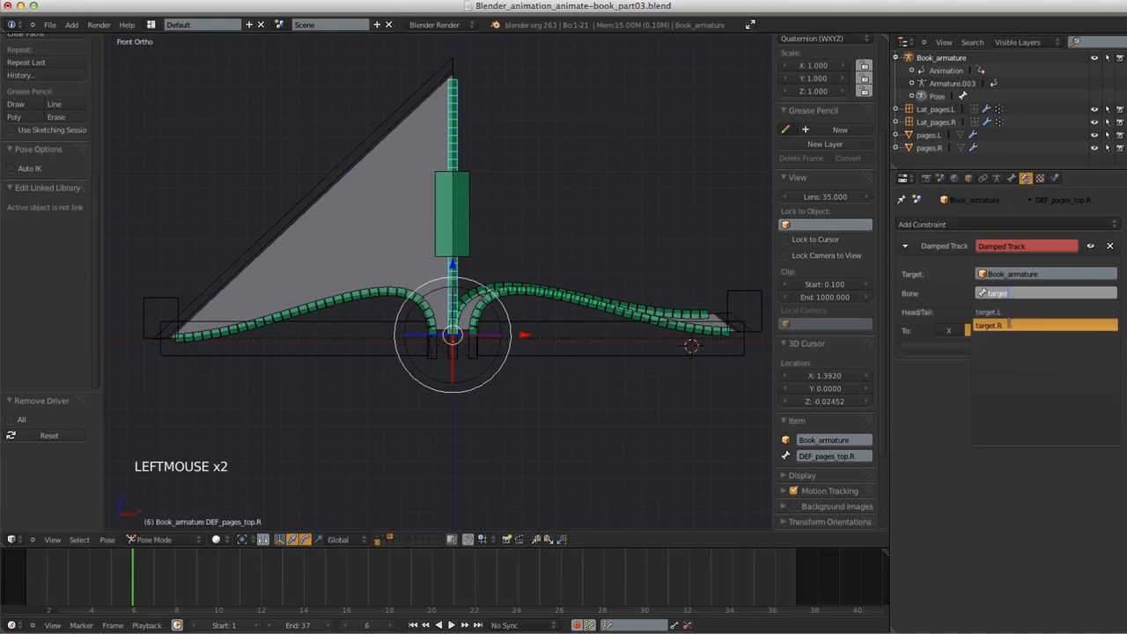
pyautogui.click(988, 326)
# Set the Head/Tail value of DEF_pages_top.R's Damped Track to 0.5
pyautogui.moveTo(1058, 312); pyautogui.dragTo(1058, 316)
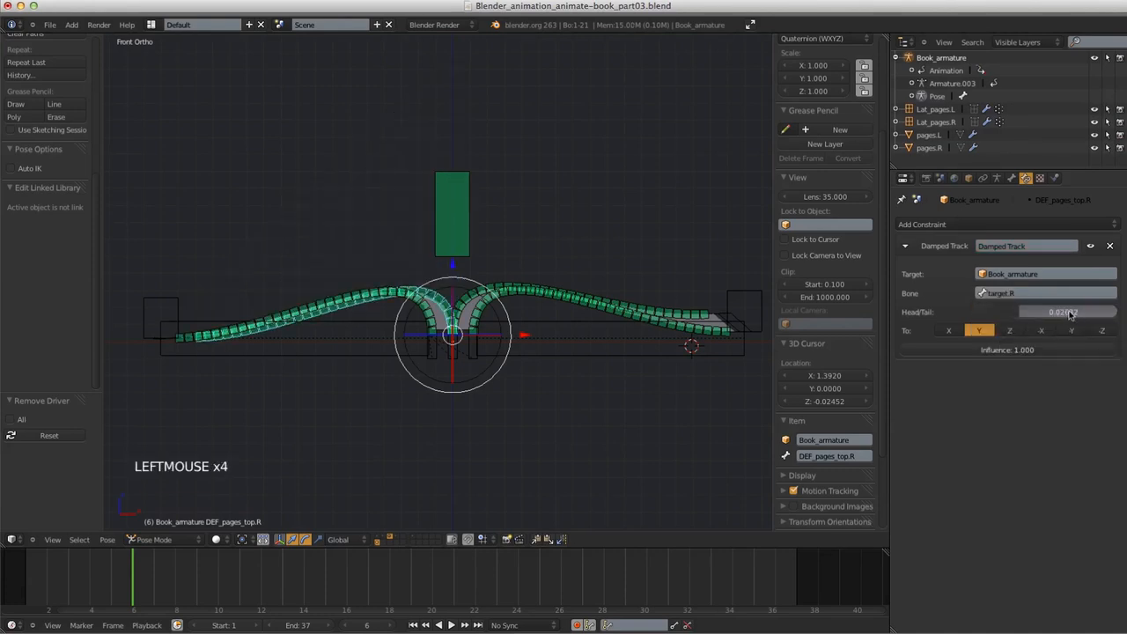
pyautogui.click(1070, 315)
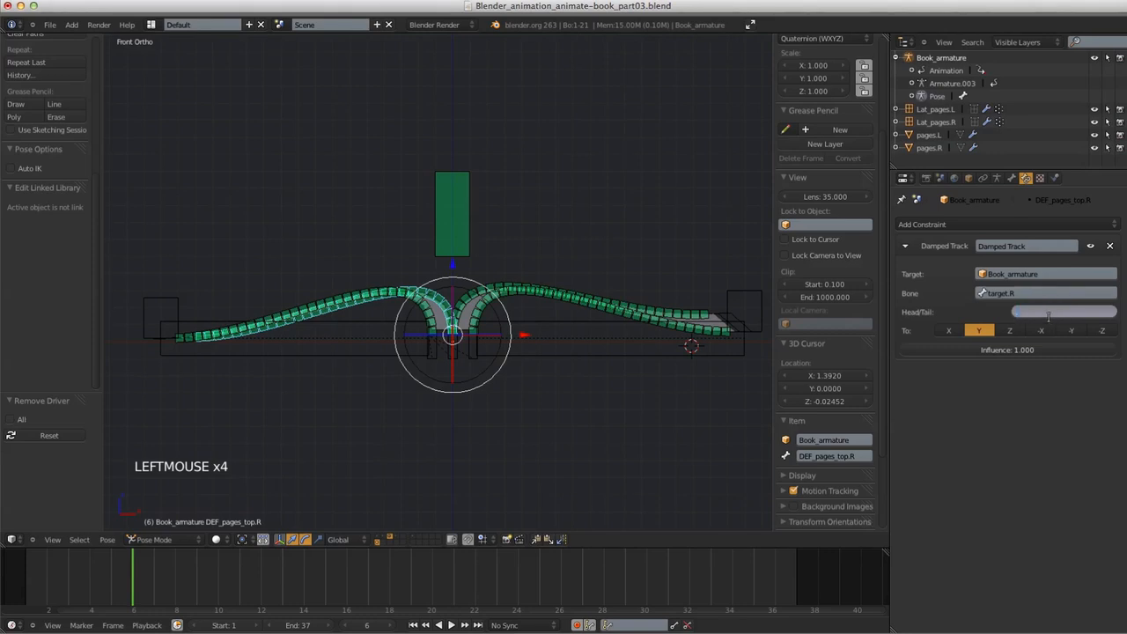
pyautogui.write('.5')
pyautogui.press('Return')
pyautogui.press('s')
pyautogui.press('s')
# Examine how the page meshes and bones curve away from the spine, from the front and from angled views
pyautogui.moveTo(634, 239); pyautogui.dragTo(517, 303, button='middle')
pyautogui.press('KP_1')
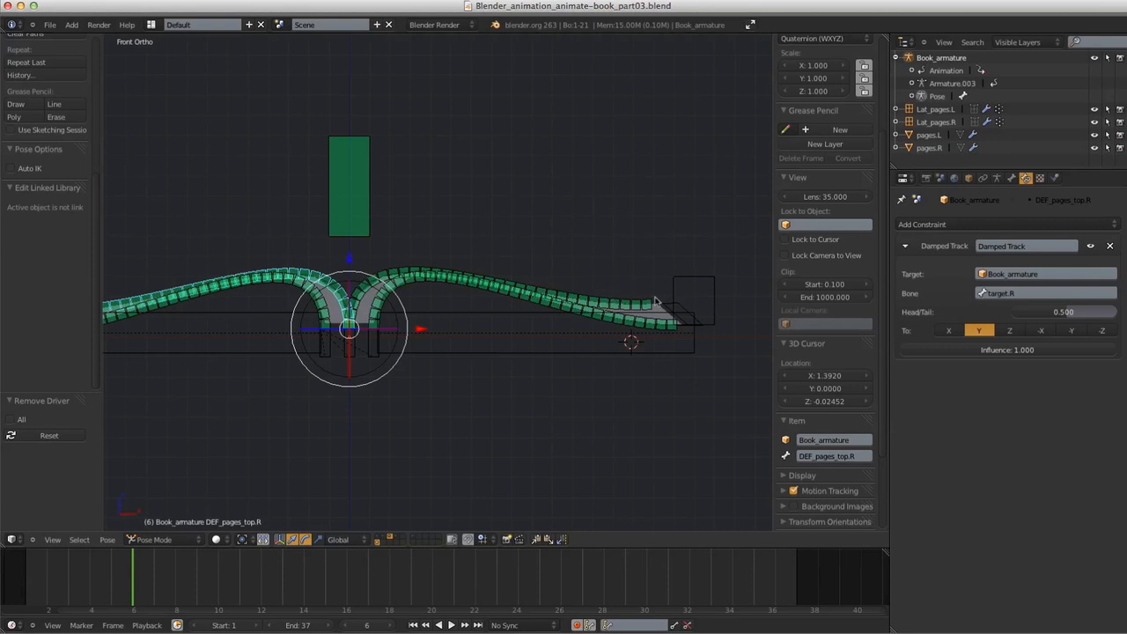
pyautogui.click(367, 310)
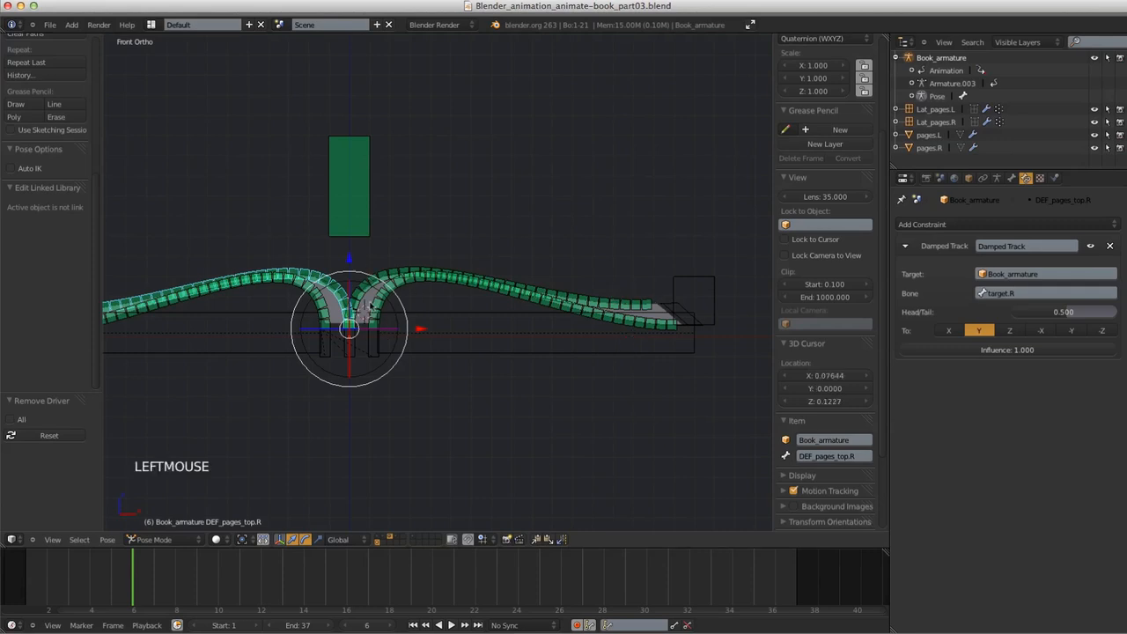
pyautogui.moveTo(594, 239); pyautogui.dragTo(666, 276, button='middle')
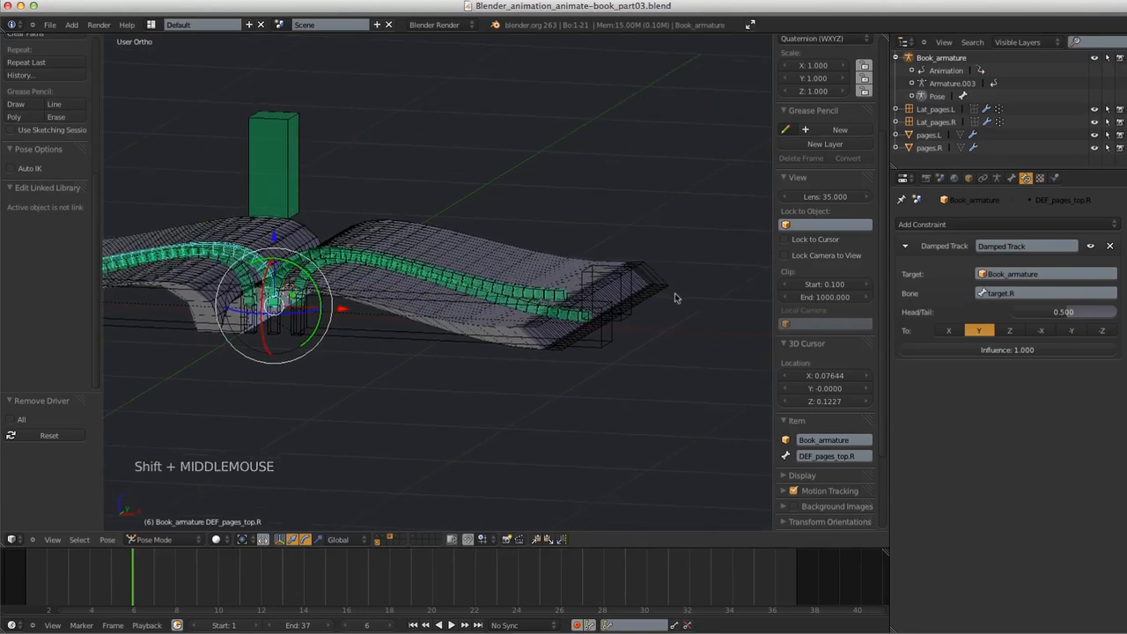
pyautogui.press('KP_1')
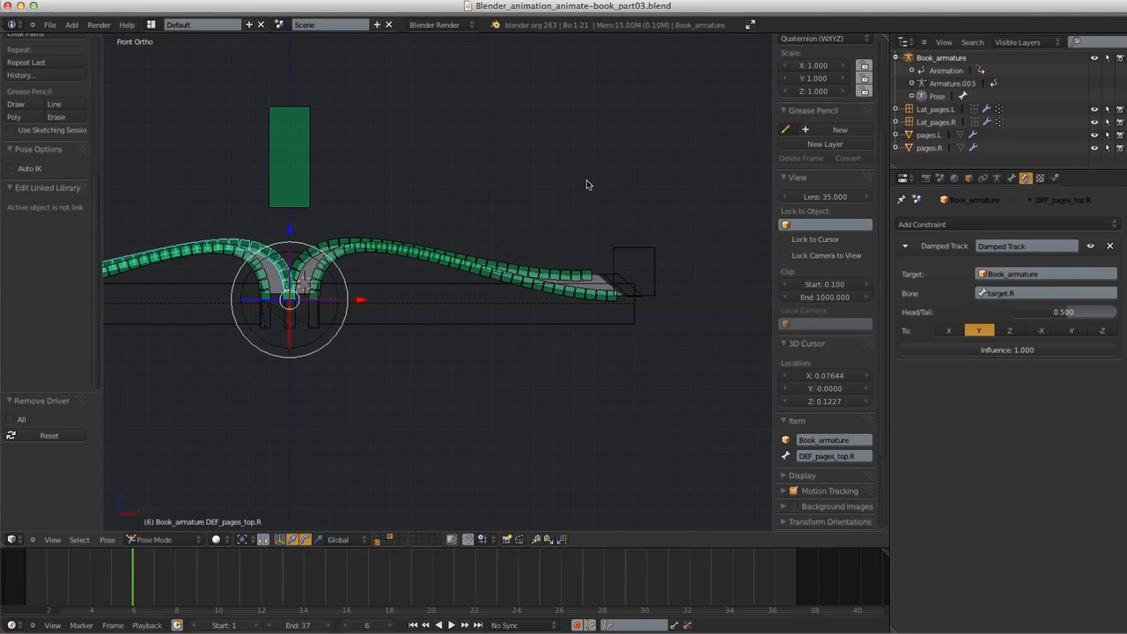
pyautogui.moveTo(536, 204); pyautogui.dragTo(510, 225, button='middle')
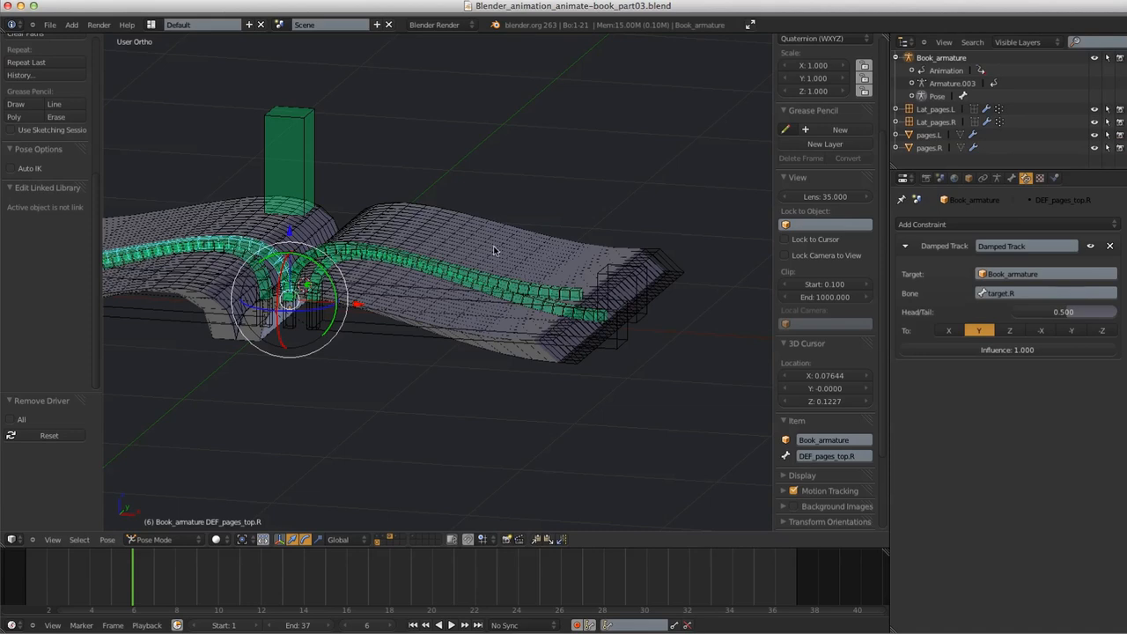
pyautogui.press('KP_1')
pyautogui.keyDown('shift'); pyautogui.moveTo(400, 286); pyautogui.dragTo(332, 292, button='middle'); pyautogui.keyUp('shift')
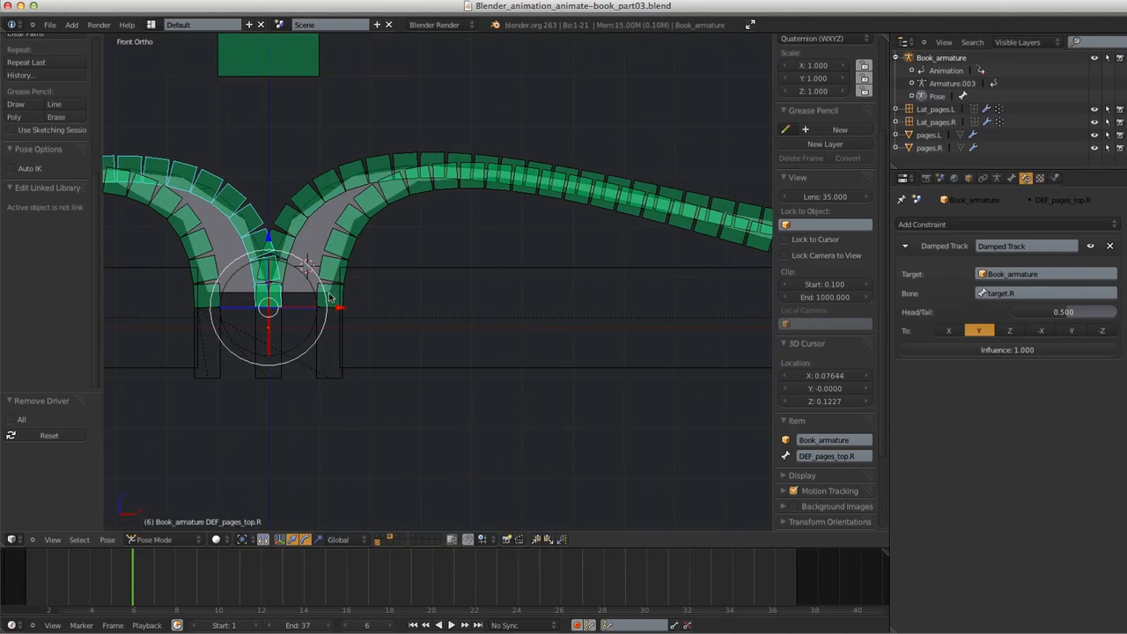
pyautogui.keyDown('ctrl'); pyautogui.moveTo(331, 295); pyautogui.dragTo(356, 291, button='middle'); pyautogui.keyUp('ctrl')
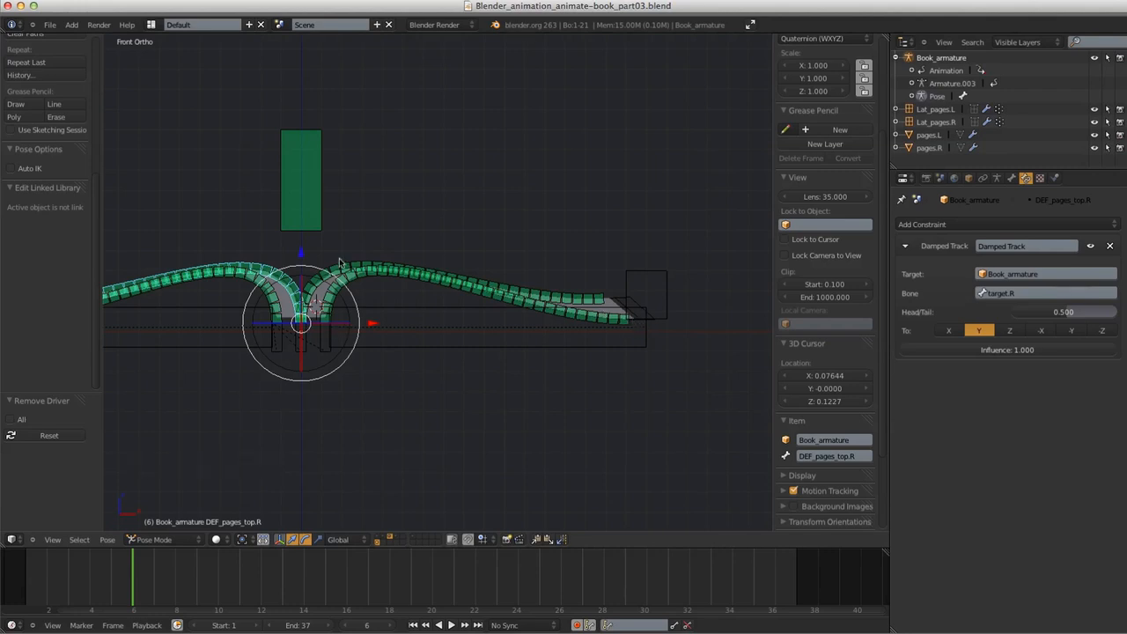
pyautogui.moveTo(624, 303); pyautogui.dragTo(646, 303, button='middle')
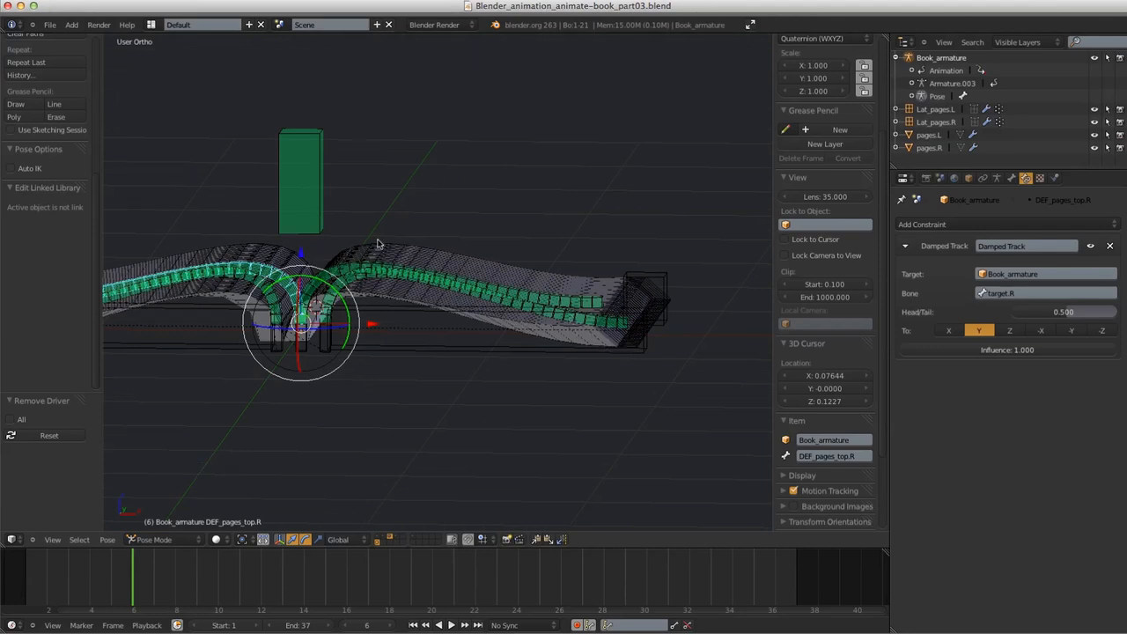
pyautogui.press('KP_1')
pyautogui.keyDown('shift'); pyautogui.moveTo(354, 248); pyautogui.dragTo(426, 287, button='middle'); pyautogui.keyUp('shift')
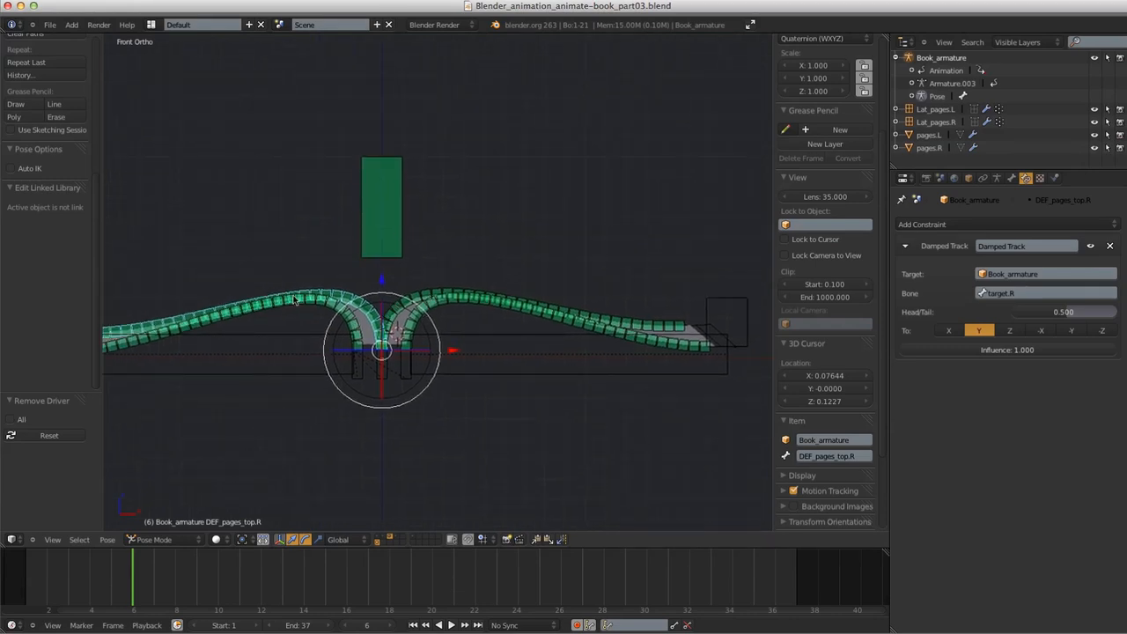
pyautogui.moveTo(446, 345); pyautogui.dragTo(538, 369, button='middle')
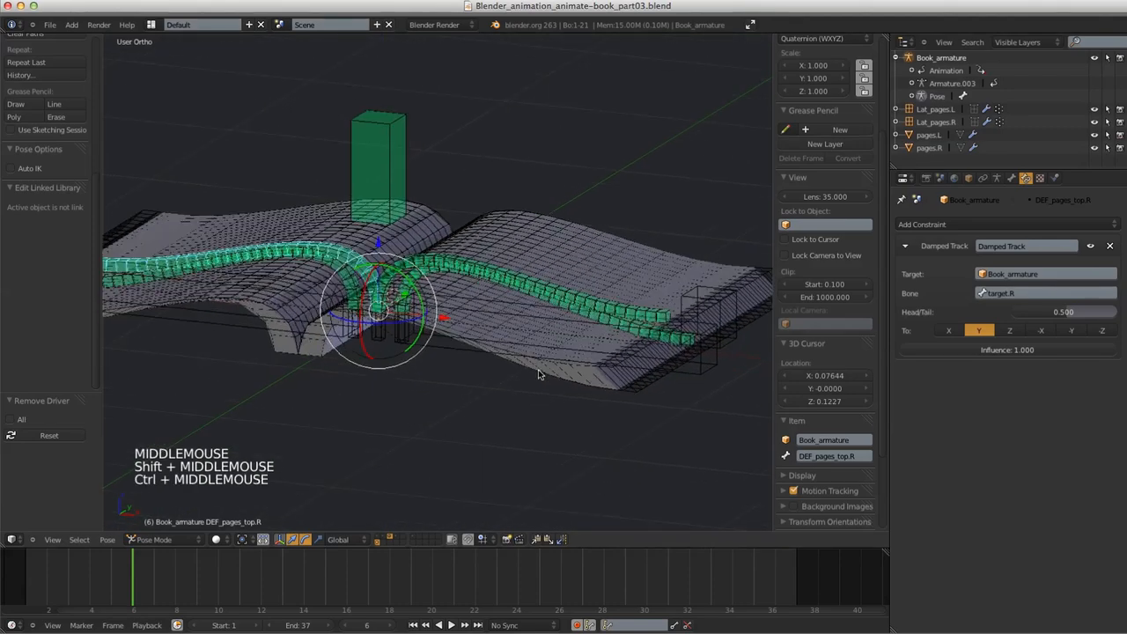
pyautogui.press('KP_1')
pyautogui.moveTo(528, 274); pyautogui.dragTo(496, 346, button='middle')
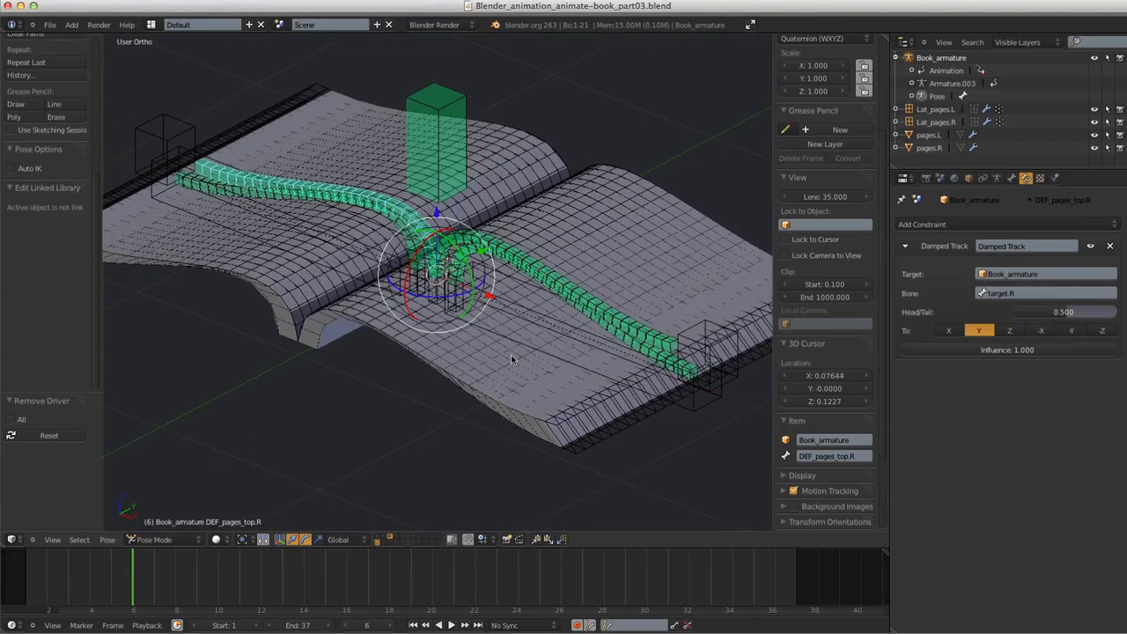
pyautogui.press('KP_1')
pyautogui.keyDown('shift'); pyautogui.moveTo(499, 295); pyautogui.dragTo(471, 309, button='middle'); pyautogui.keyUp('shift')
# Select the bone DEF_pages_top.L and display its bone settings with the curved bone options
pyautogui.rightClick(436, 278)
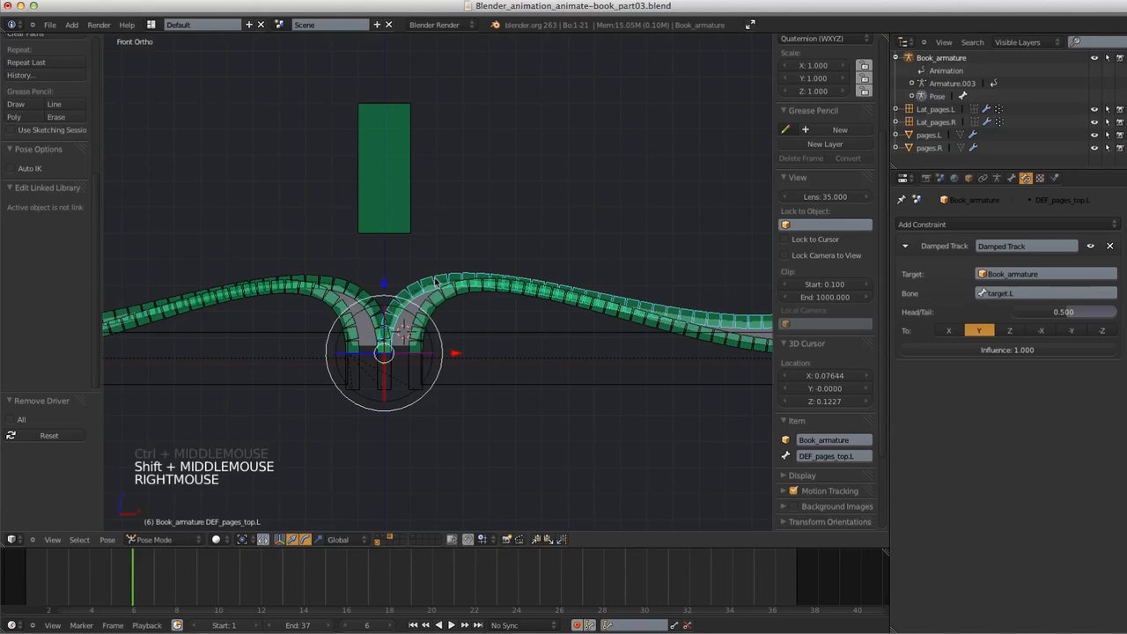
pyautogui.click(1011, 178)
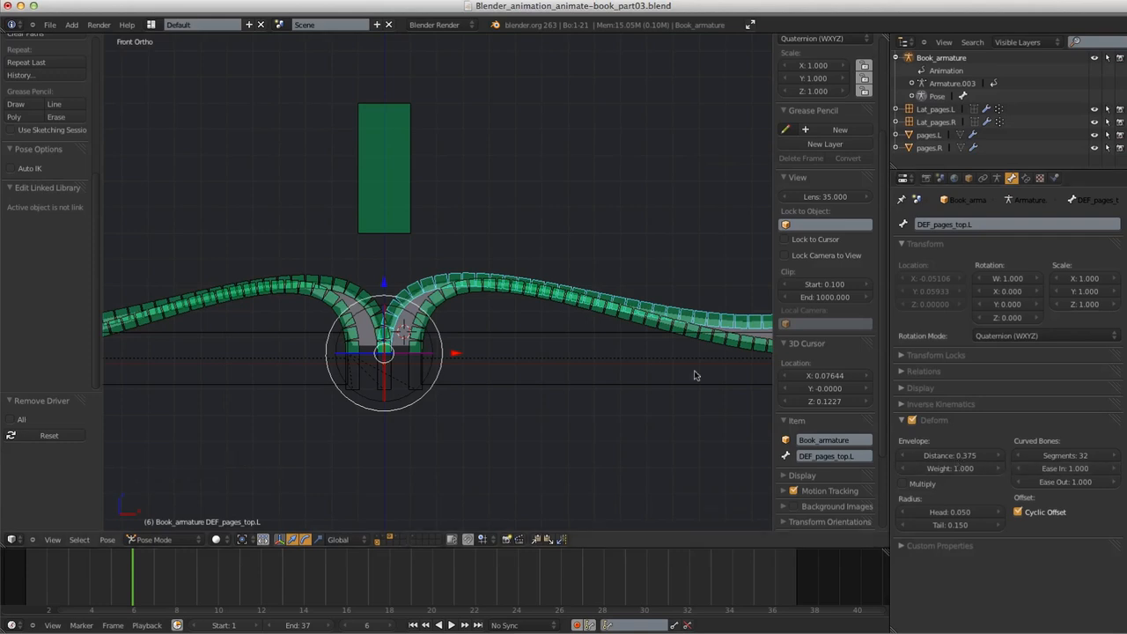
pyautogui.keyDown('shift'); pyautogui.moveTo(659, 350); pyautogui.dragTo(538, 352, button='middle'); pyautogui.keyUp('shift')
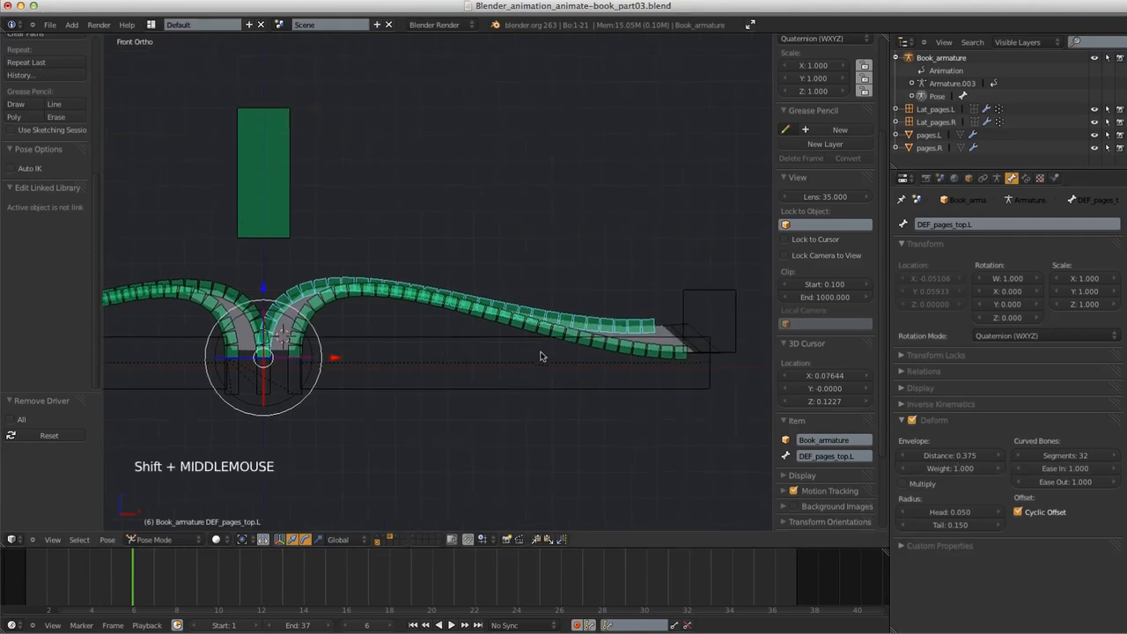
# Try exaggerated easing on DEF_pages_top.L with Ease In 2.000 and Ease Out 0.000, and bring Ease Out back up to 0.920
pyautogui.moveTo(1063, 471); pyautogui.dragTo(1102, 481)
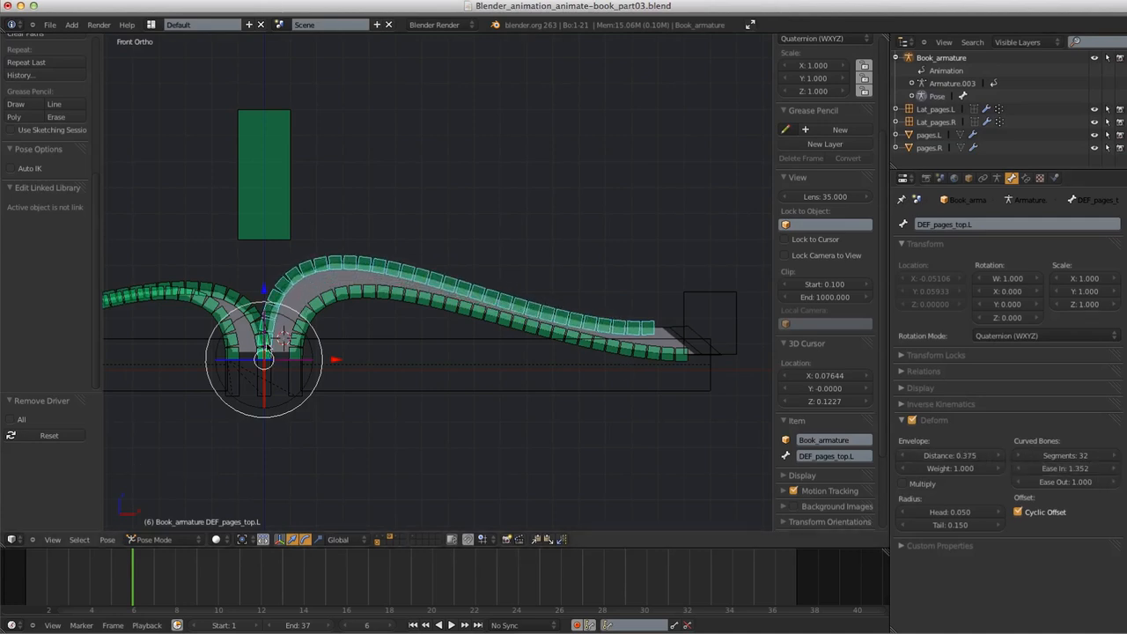
pyautogui.moveTo(1070, 469); pyautogui.dragTo(1113, 469)
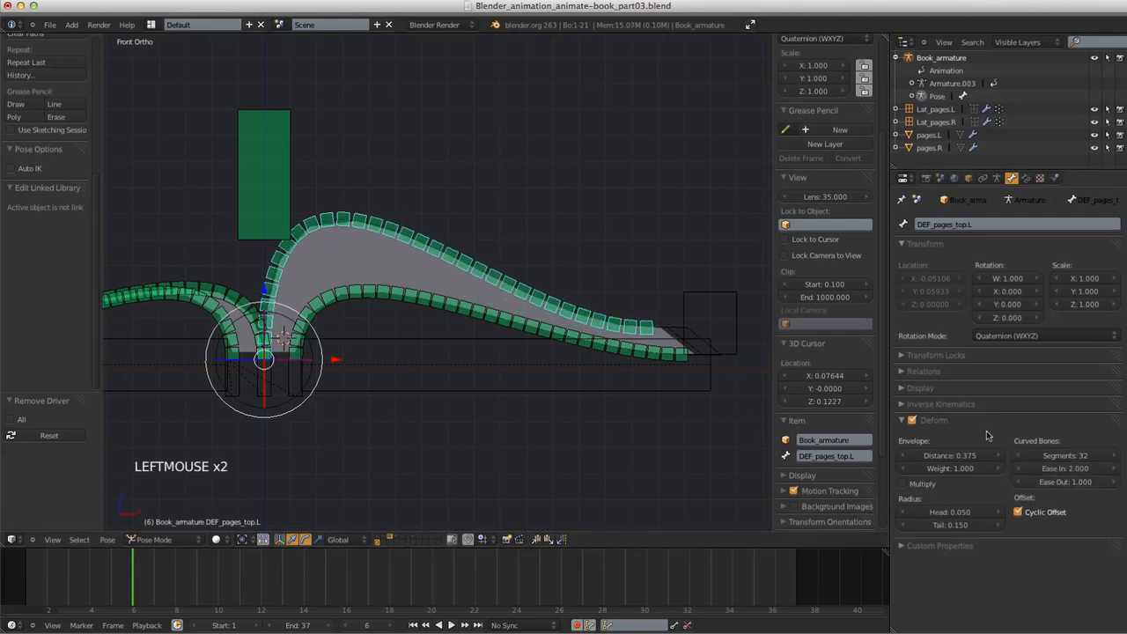
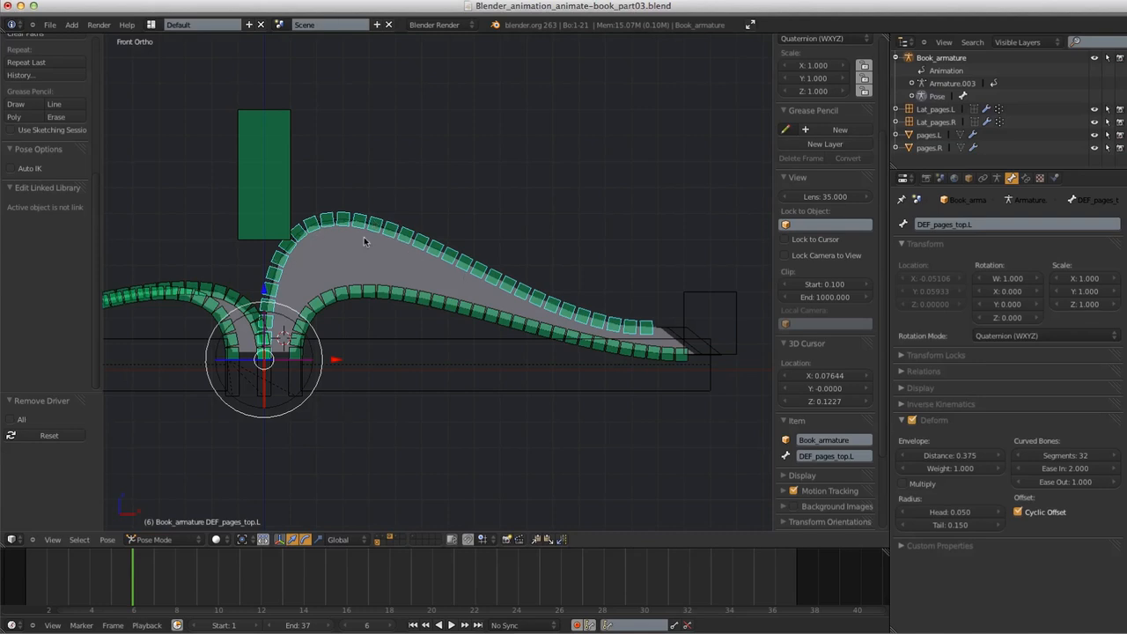
pyautogui.moveTo(1061, 483); pyautogui.dragTo(766, 471)
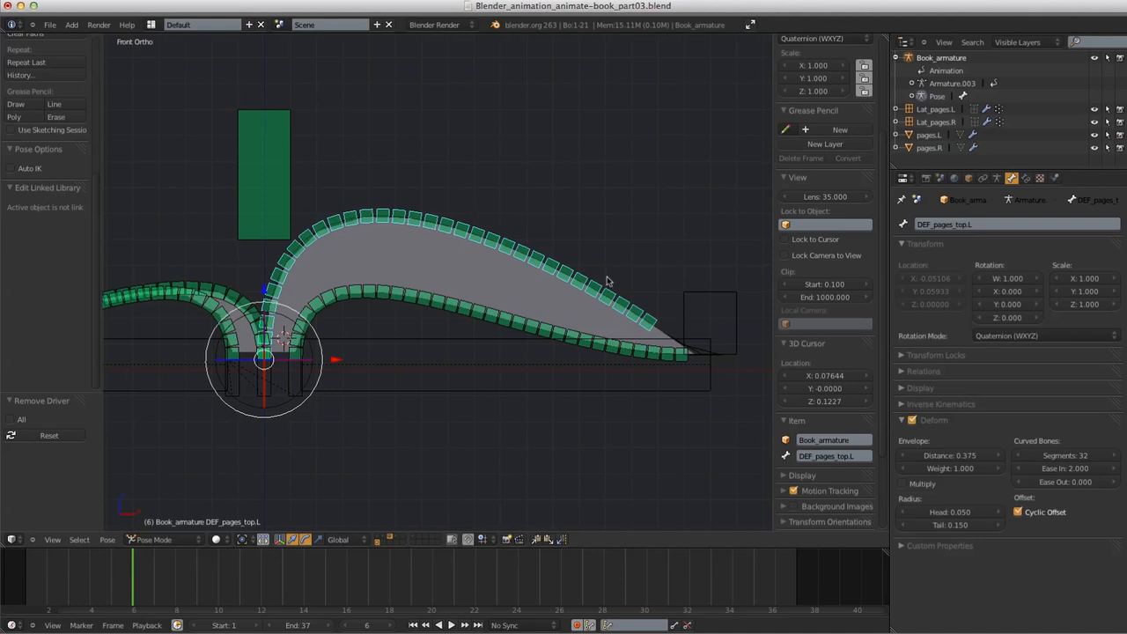
pyautogui.moveTo(1073, 486); pyautogui.dragTo(989, 480)
pyautogui.moveTo(917, 471); pyautogui.dragTo(1076, 487)
pyautogui.click(1078, 482)
pyautogui.click(1094, 513)
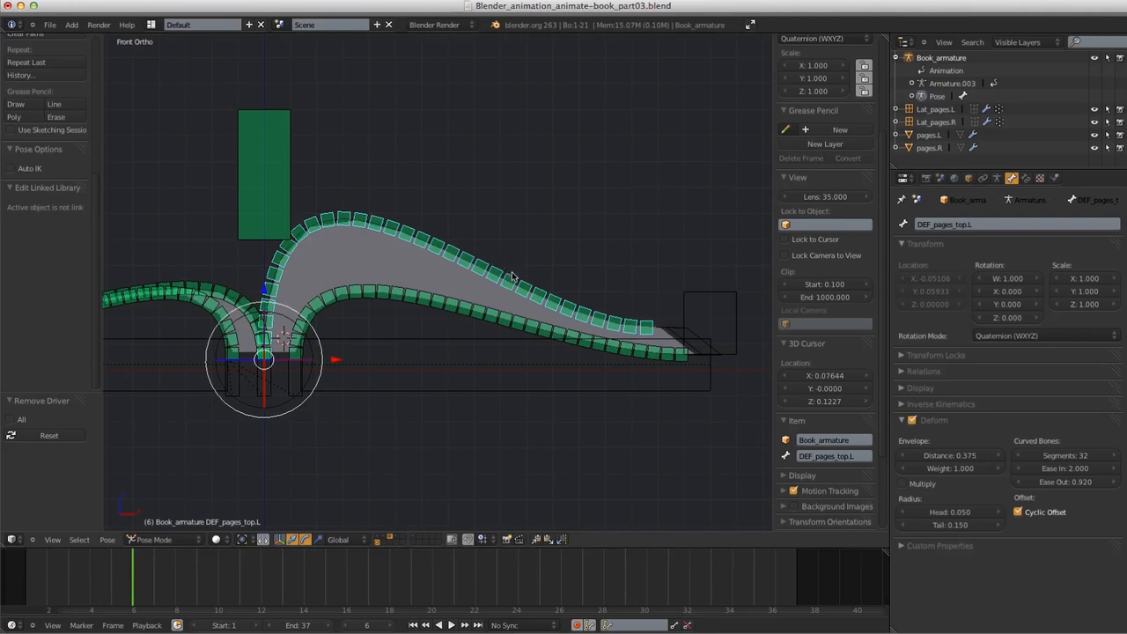
# Set DEF_pages_top.L's curved bone Ease In to 1 and Ease Out to 0.5
pyautogui.click(1071, 469)
pyautogui.write('1')
pyautogui.click(1074, 482)
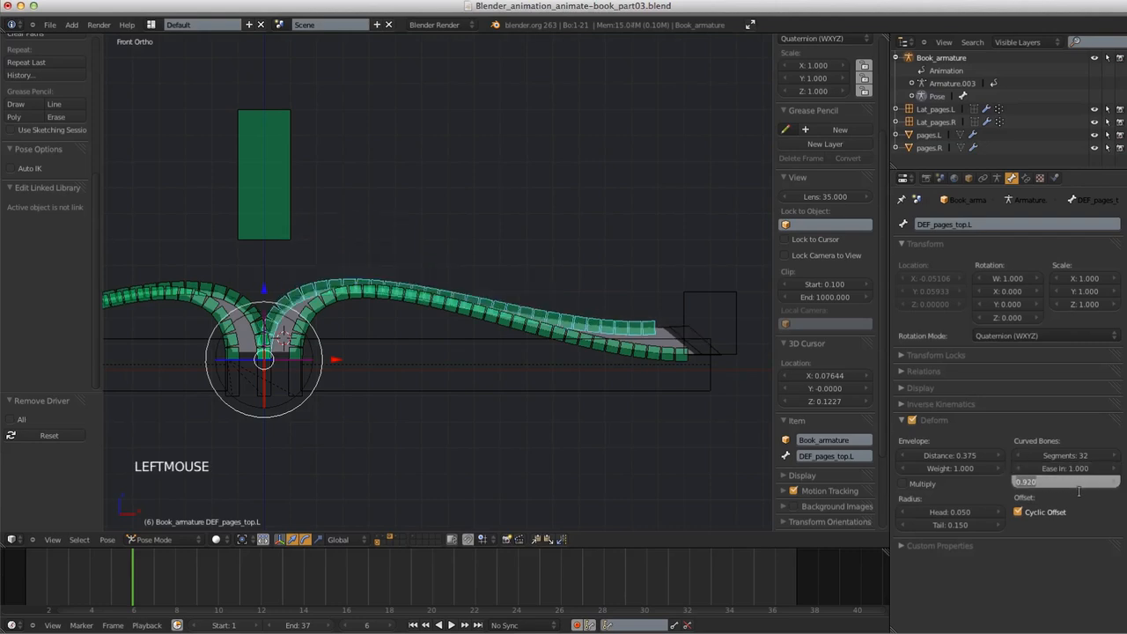
pyautogui.write('.5')
pyautogui.click(1074, 498)
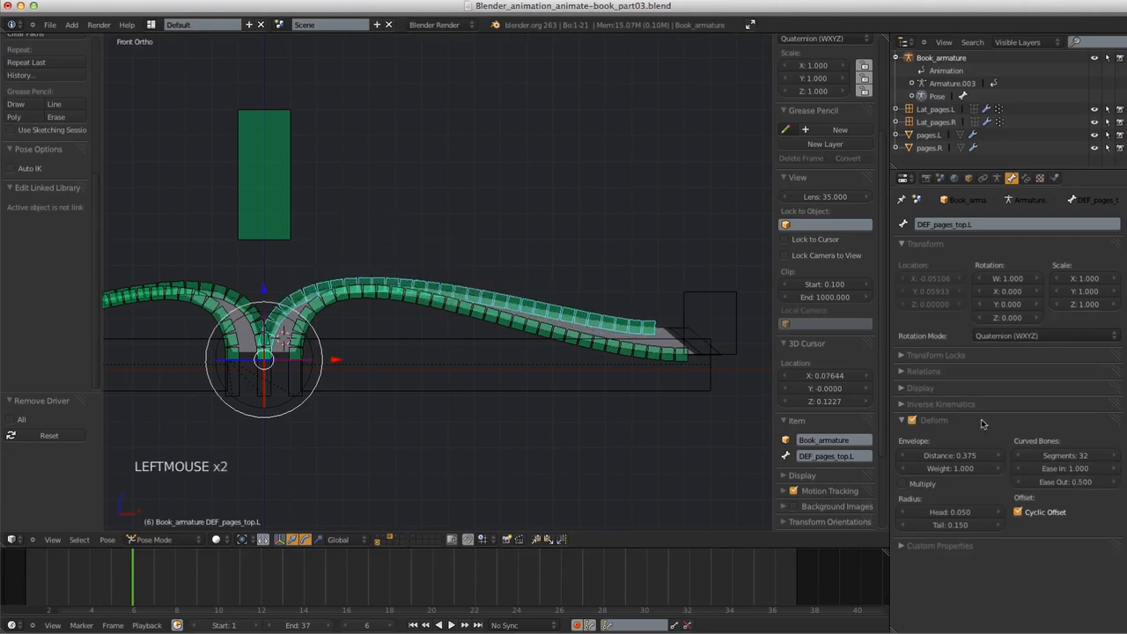
# Set both Ease In and Ease Out of the bone DEF_pages_bot.L to 0.5
pyautogui.rightClick(489, 320)
pyautogui.click(1075, 469)
pyautogui.press('BackSpace')
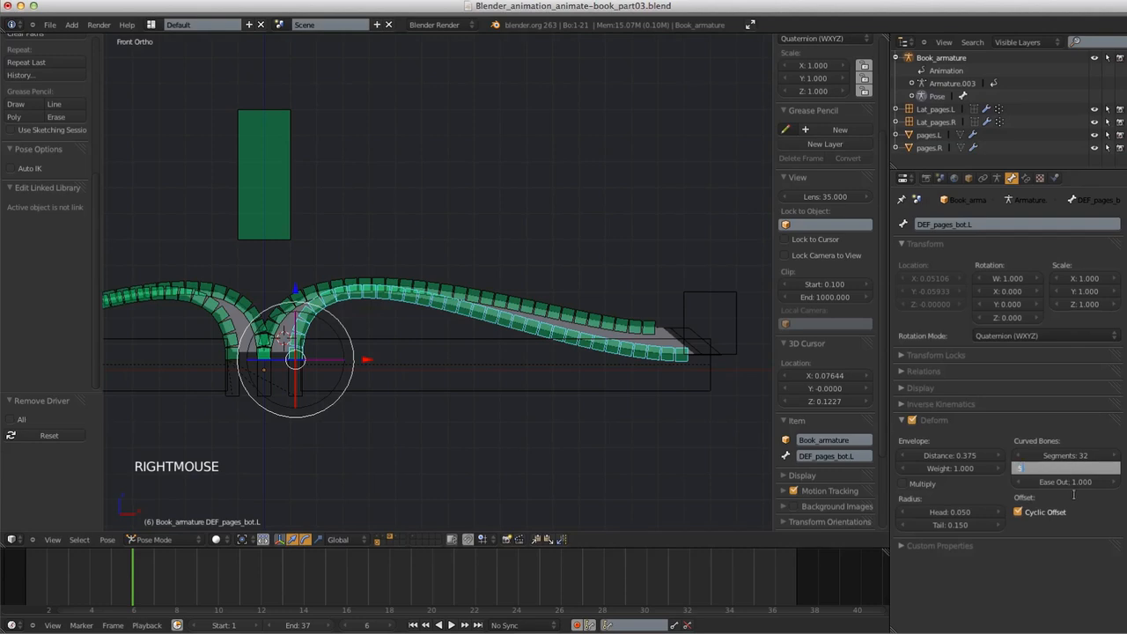
pyautogui.press('Return')
pyautogui.moveTo(1076, 486); pyautogui.dragTo(1073, 485)
pyautogui.click(1075, 482)
pyautogui.press('BackSpace')
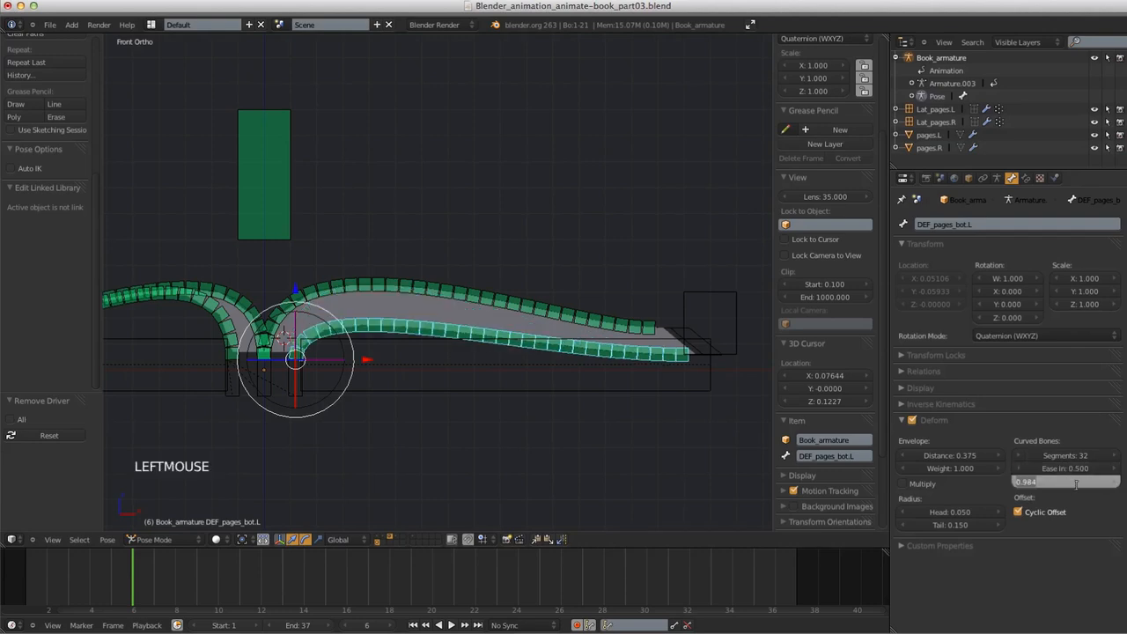
pyautogui.write('.5')
pyautogui.press('Return')
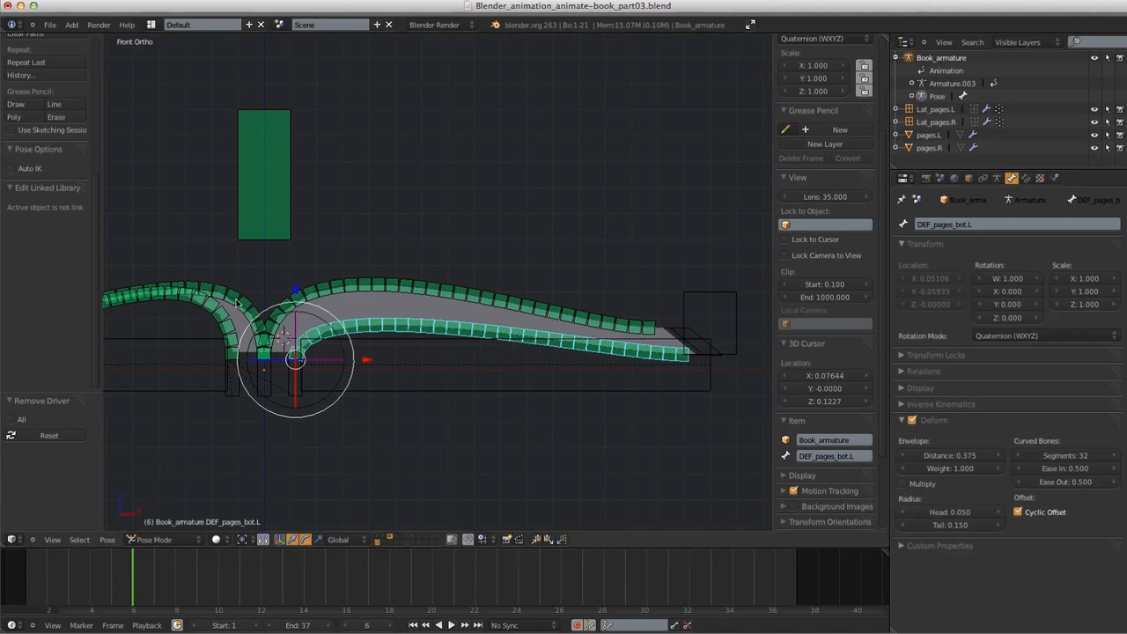
# Set the curved bone Ease Out of DEF_pages_top.R to 0.5
pyautogui.rightClick(239, 302)
pyautogui.click(1066, 481)
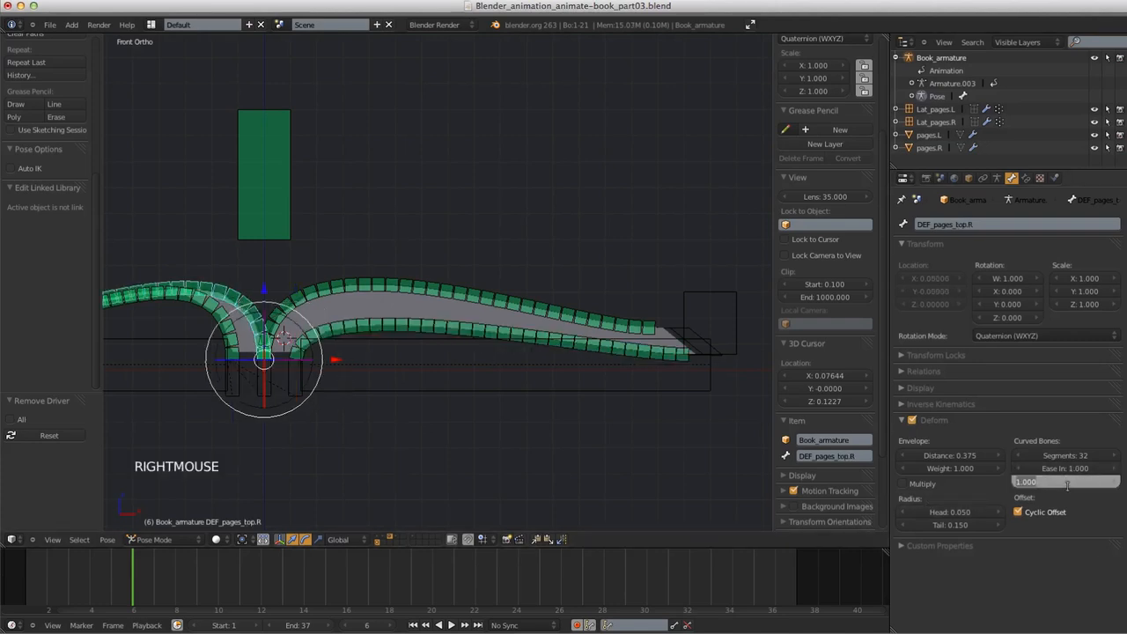
pyautogui.write('.5')
pyautogui.press('Return')
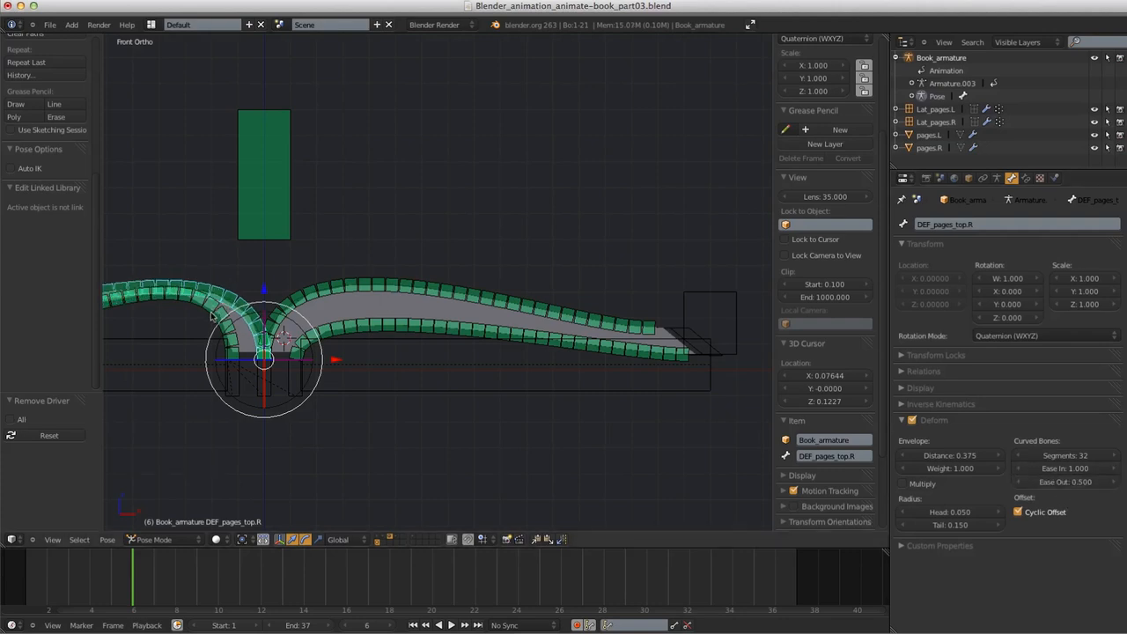
# Set both the curved bone Ease In and Ease Out of DEF_pages_bot.R to 0.5
pyautogui.rightClick(200, 310)
pyautogui.click(1069, 469)
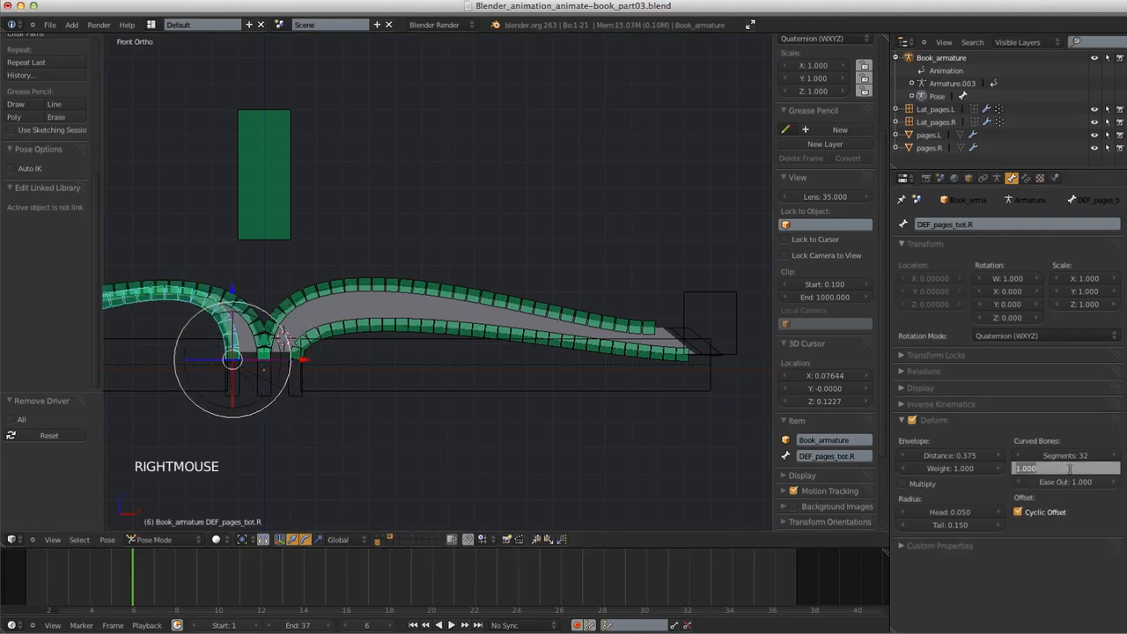
pyautogui.write('.5')
pyautogui.click(1070, 481)
pyautogui.write('.')
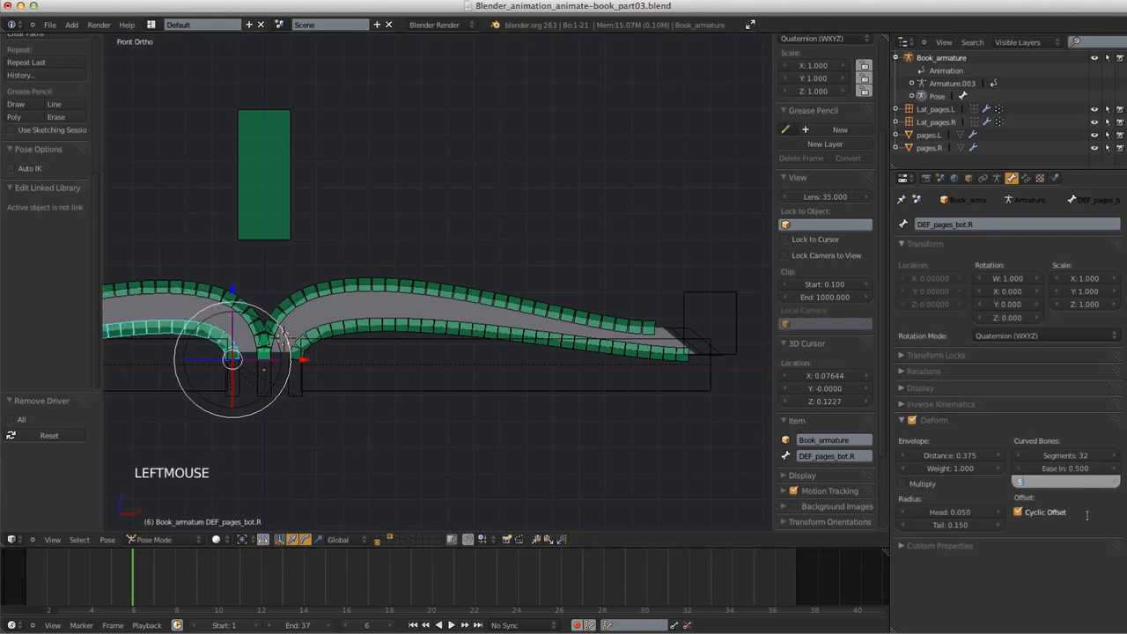
pyautogui.write('5')
pyautogui.press('Return')
# Save the blend file over the existing version, with the whole book framed in front view
pyautogui.keyDown('shift'); pyautogui.moveTo(466, 397); pyautogui.dragTo(555, 403, button='middle'); pyautogui.keyUp('shift')
pyautogui.press('KP_1')
pyautogui.hotkey('ctrl', 's')
pyautogui.click(528, 354)
pyautogui.keyDown('ctrl'); pyautogui.moveTo(555, 403); pyautogui.dragTo(572, 434, button='middle'); pyautogui.keyUp('ctrl')
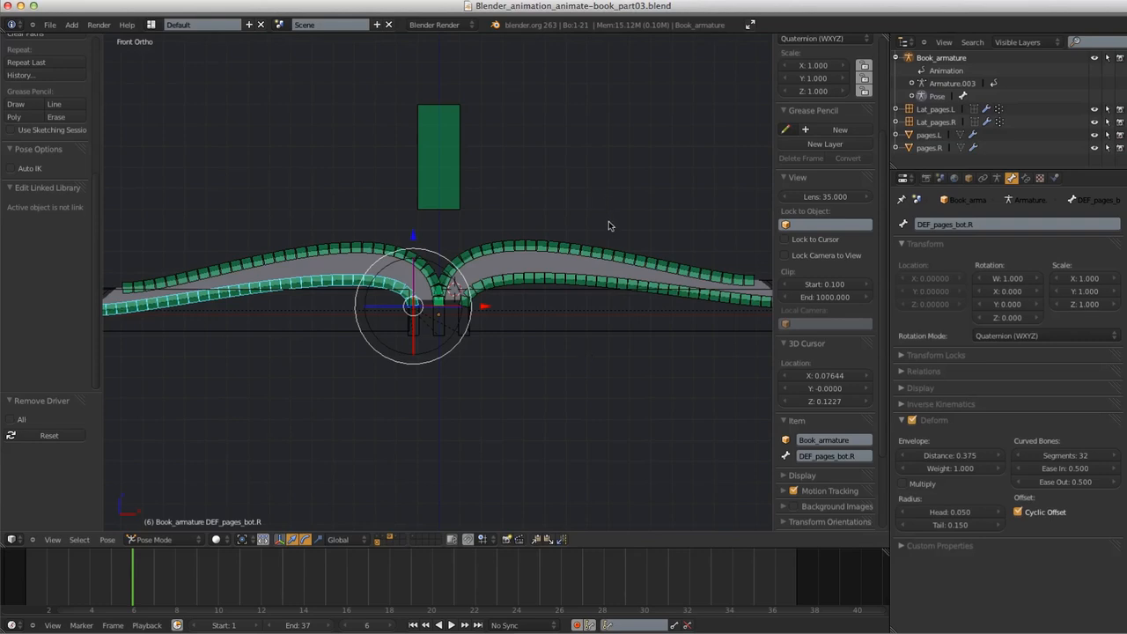
# Examine the page curves around the spine from angled and front views, with the thickness bone selected
pyautogui.moveTo(569, 308); pyautogui.dragTo(476, 327, button='middle')
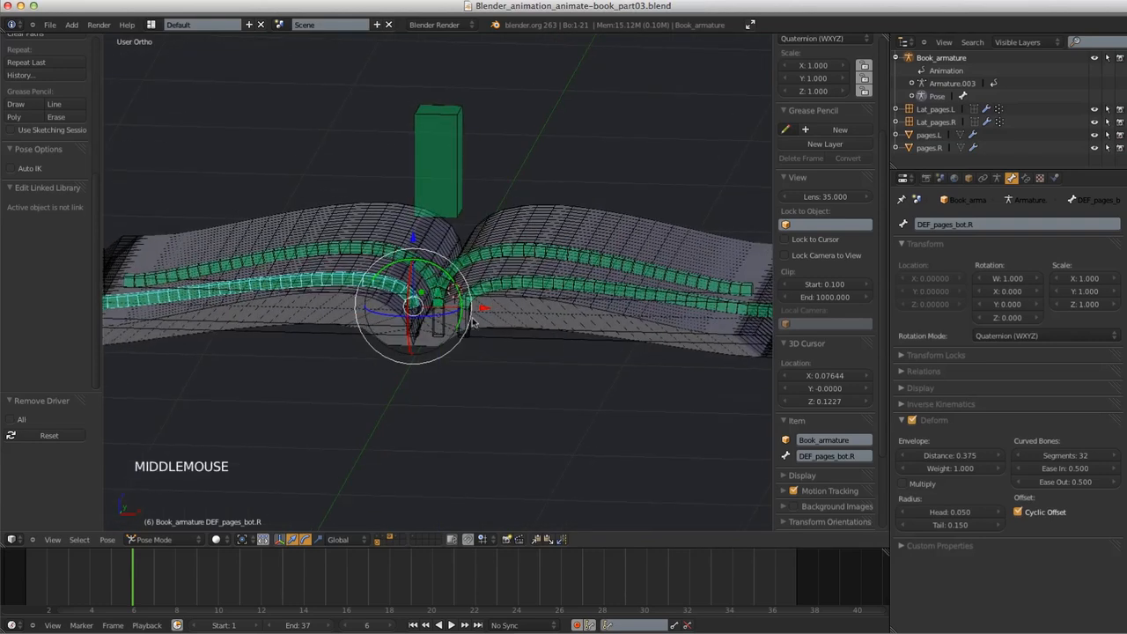
pyautogui.moveTo(577, 230); pyautogui.dragTo(493, 339, button='middle')
pyautogui.press('KP_1')
pyautogui.rightClick(493, 339)
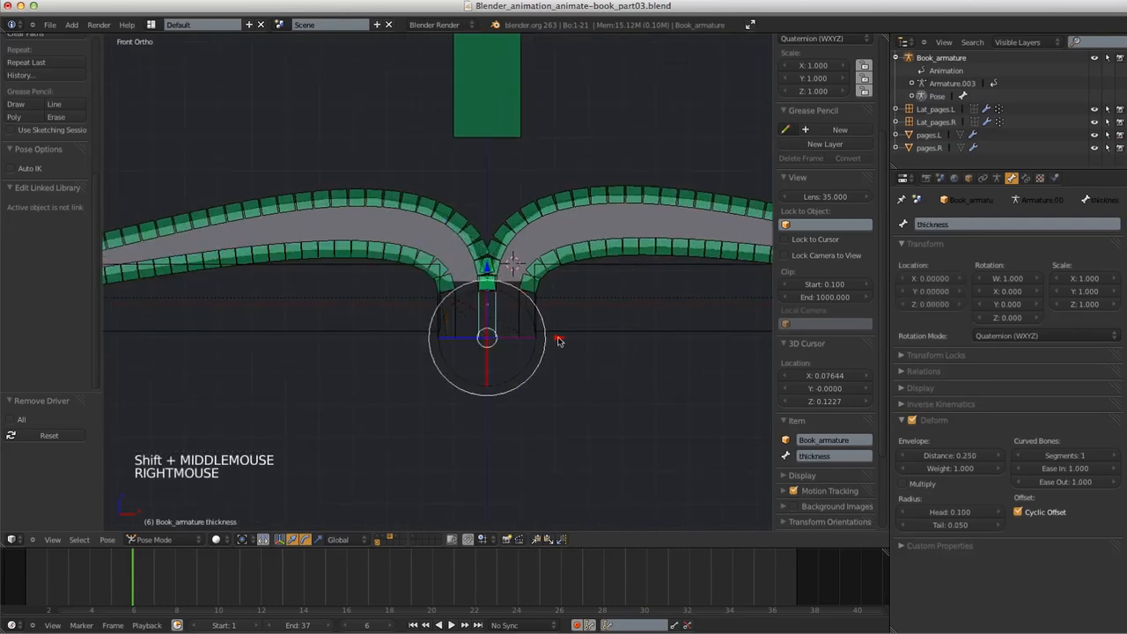
pyautogui.moveTo(607, 282); pyautogui.dragTo(529, 310, button='middle')
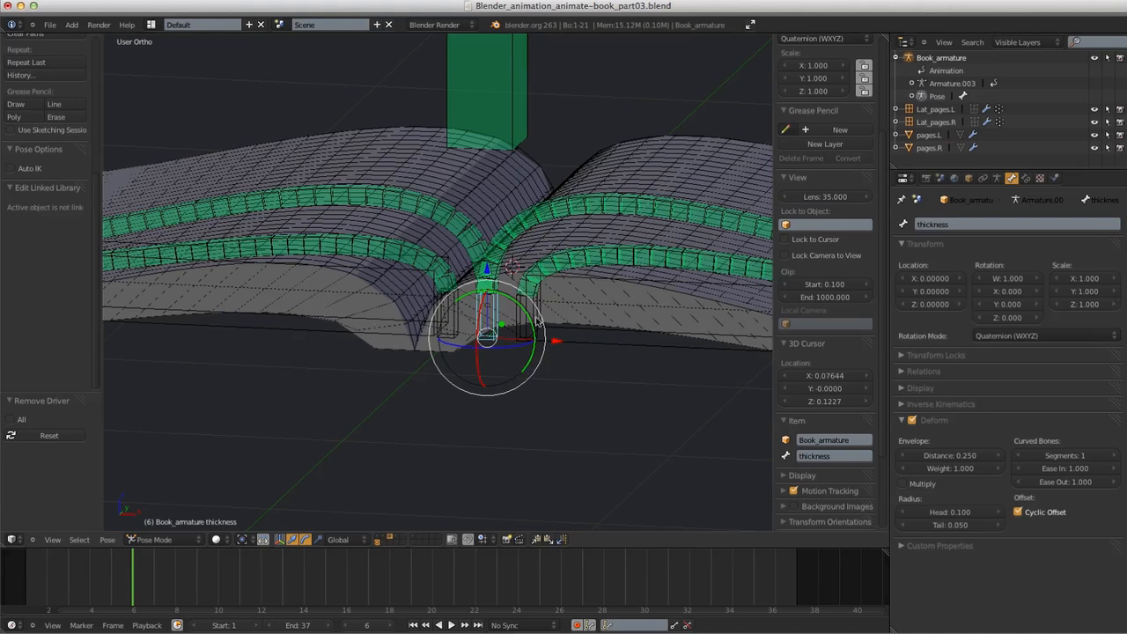
pyautogui.keyDown('ctrl'); pyautogui.moveTo(578, 361); pyautogui.dragTo(555, 332, button='middle'); pyautogui.keyUp('ctrl')
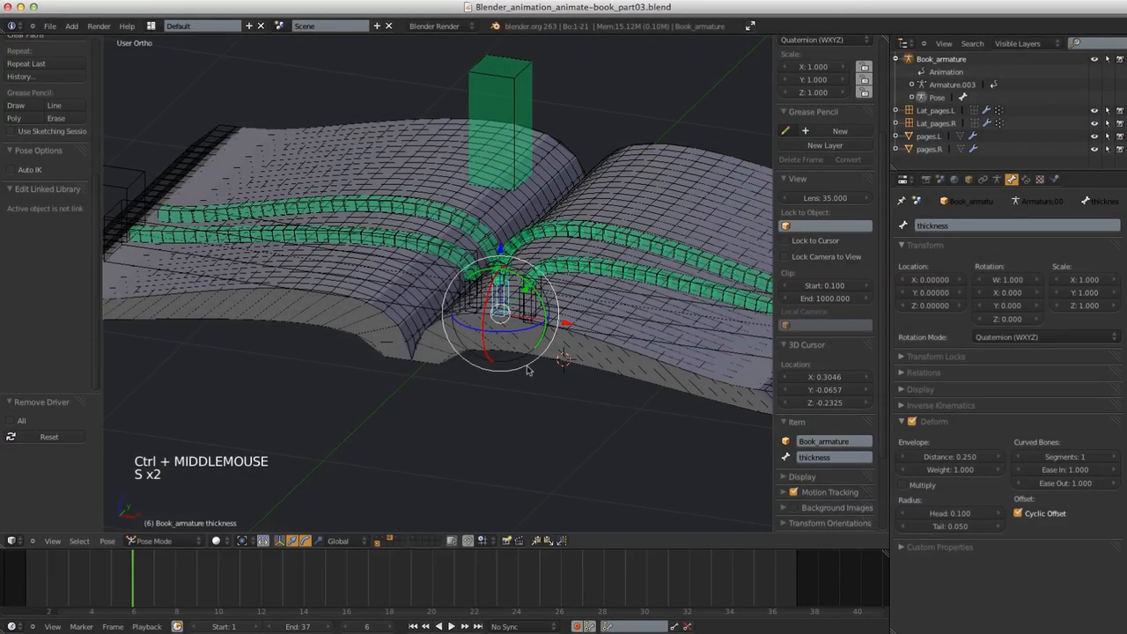
pyautogui.keyDown('shift'); pyautogui.moveTo(522, 374); pyautogui.dragTo(505, 404, button='middle'); pyautogui.keyUp('shift')
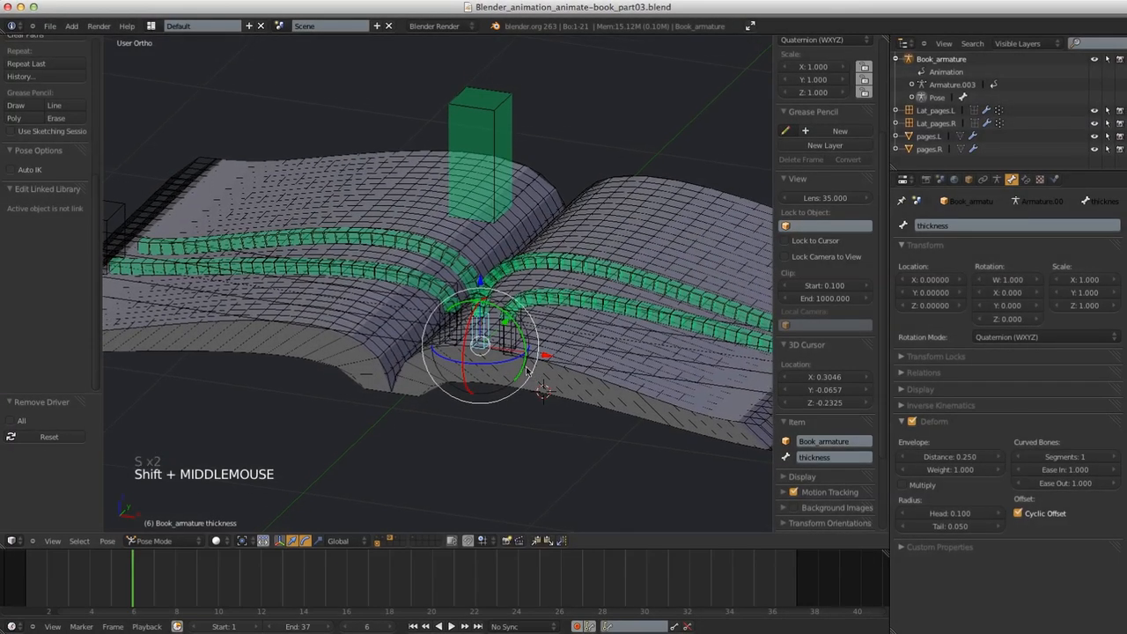
pyautogui.press('KP_1')
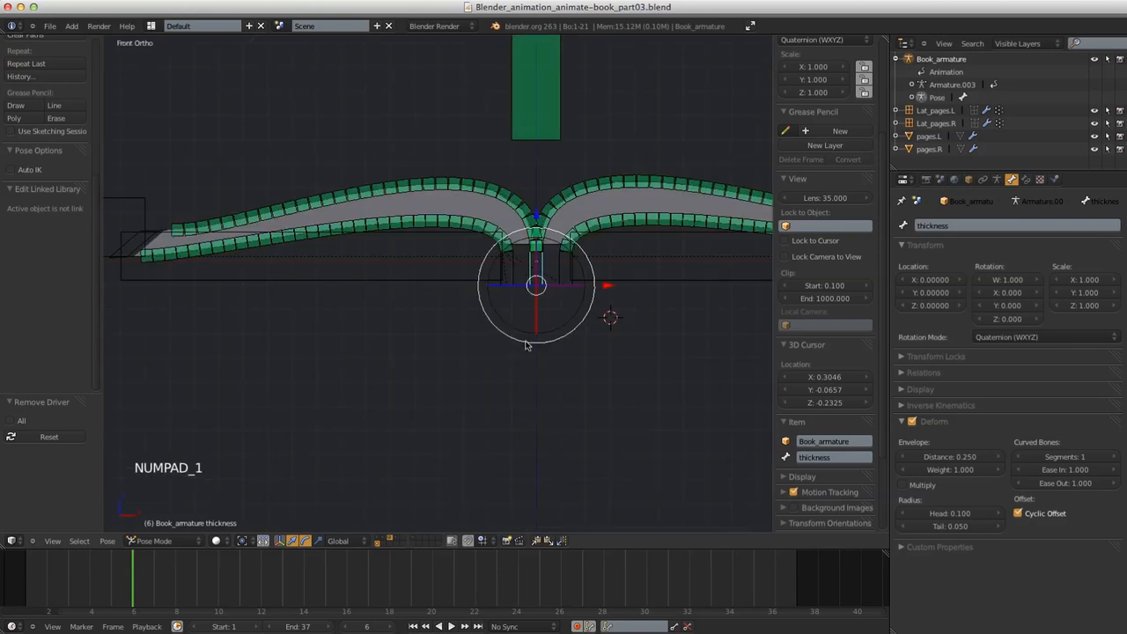
pyautogui.keyDown('shift'); pyautogui.moveTo(511, 327); pyautogui.dragTo(512, 348, button='middle'); pyautogui.keyUp('shift')
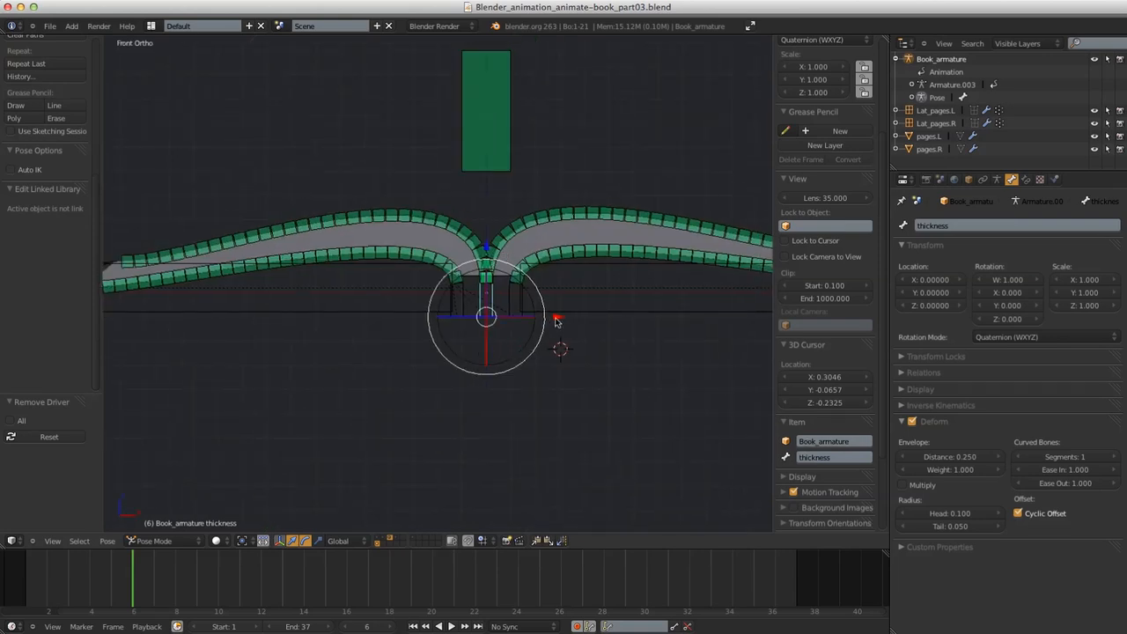
# Slide the thickness bone back and forth along X to test the page deformation, ending at location X about -0.091
pyautogui.moveTo(554, 320); pyautogui.dragTo(576, 329)
pyautogui.keyDown('ctrl'); pyautogui.moveTo(575, 329); pyautogui.dragTo(528, 400, button='middle'); pyautogui.keyUp('ctrl')
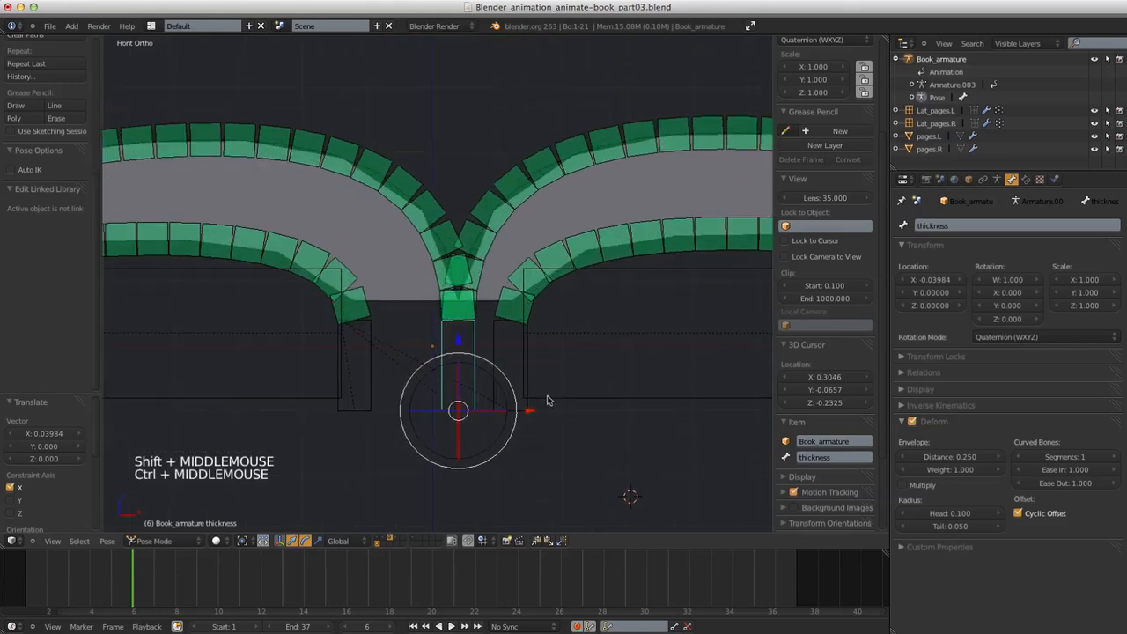
pyautogui.moveTo(528, 410); pyautogui.dragTo(474, 423)
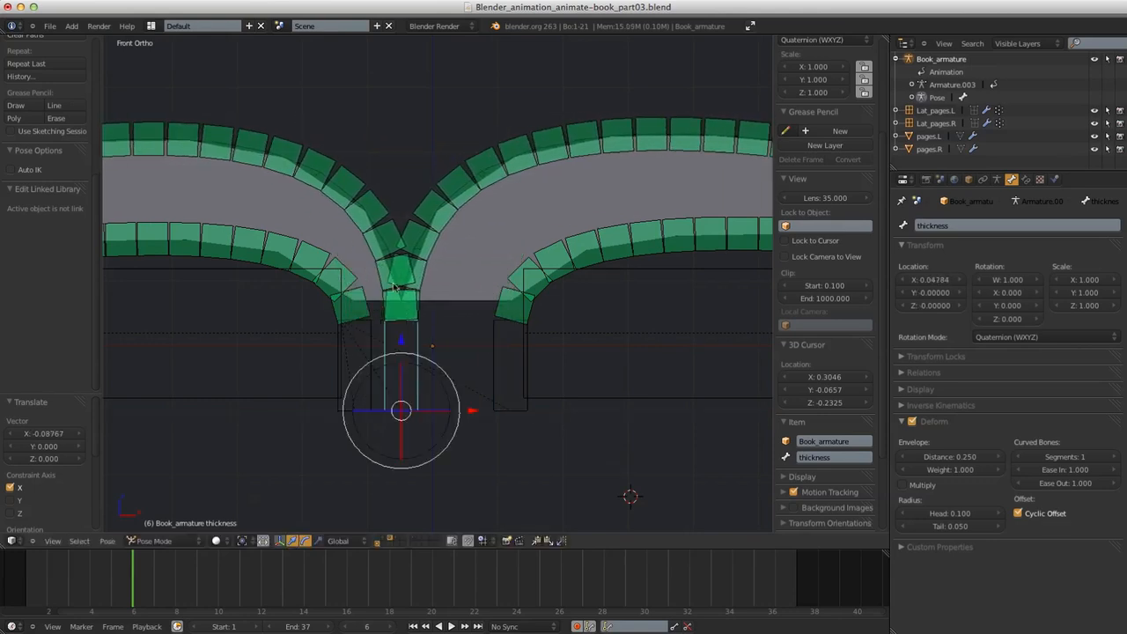
pyautogui.keyDown('ctrl'); pyautogui.moveTo(507, 429); pyautogui.dragTo(439, 312, button='middle'); pyautogui.keyUp('ctrl')
pyautogui.moveTo(490, 357); pyautogui.dragTo(547, 361)
pyautogui.keyDown('shift'); pyautogui.moveTo(569, 345); pyautogui.dragTo(445, 214, button='middle'); pyautogui.keyUp('shift')
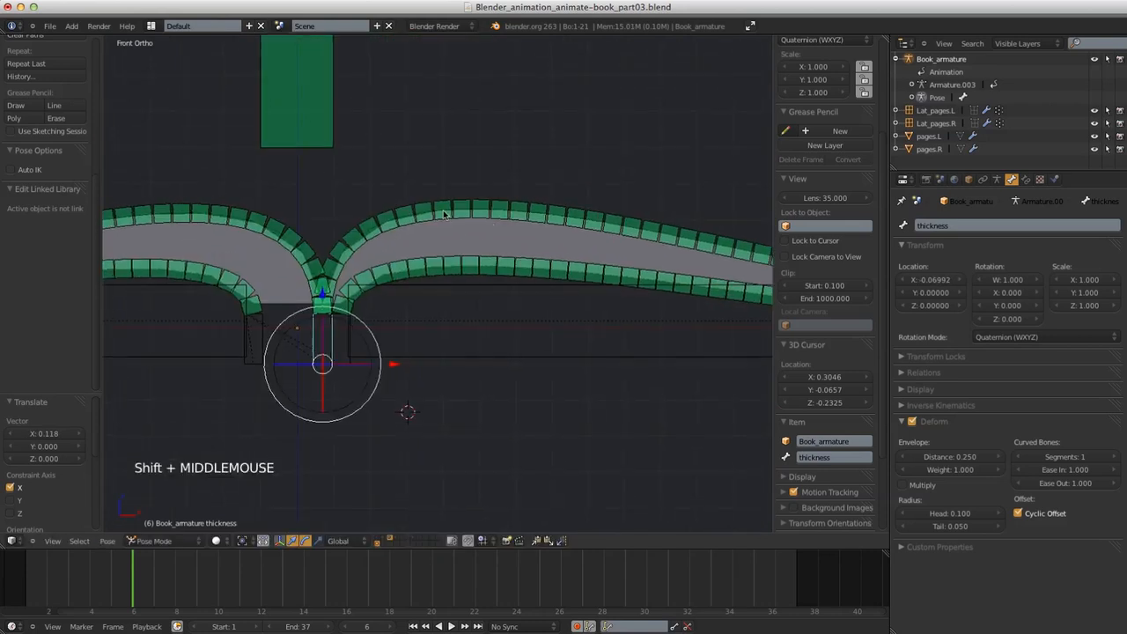
pyautogui.keyDown('shift'); pyautogui.moveTo(602, 366); pyautogui.dragTo(378, 373, button='middle'); pyautogui.keyUp('shift')
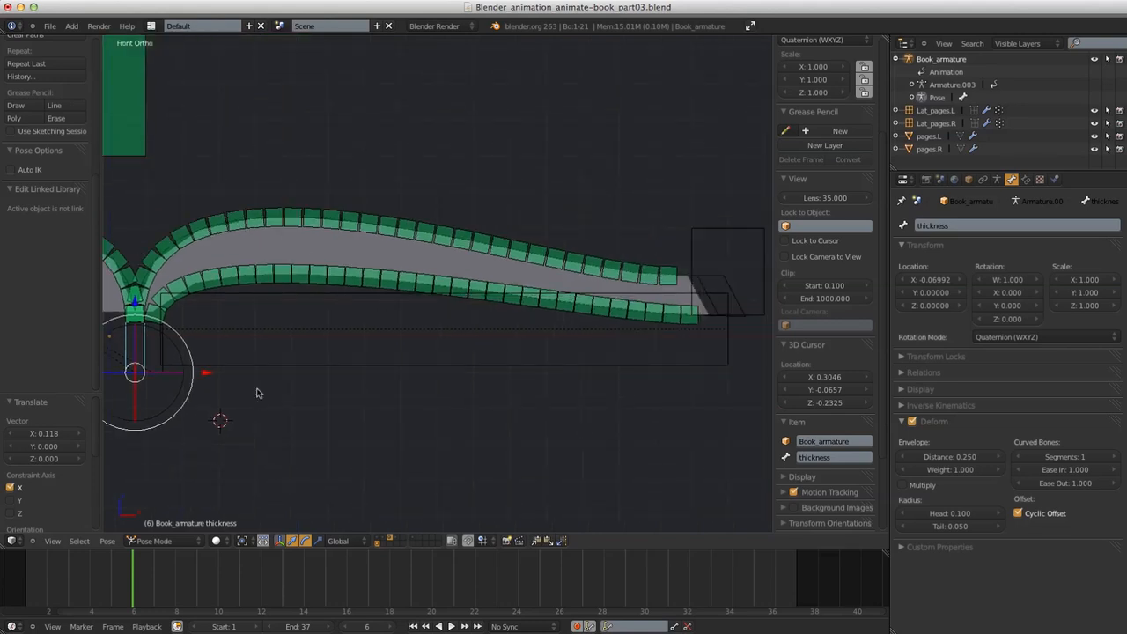
pyautogui.moveTo(206, 372)
pyautogui.mouseDown()
pyautogui.moveTo(189, 372)
pyautogui.moveTo(206, 374)
pyautogui.mouseUp()
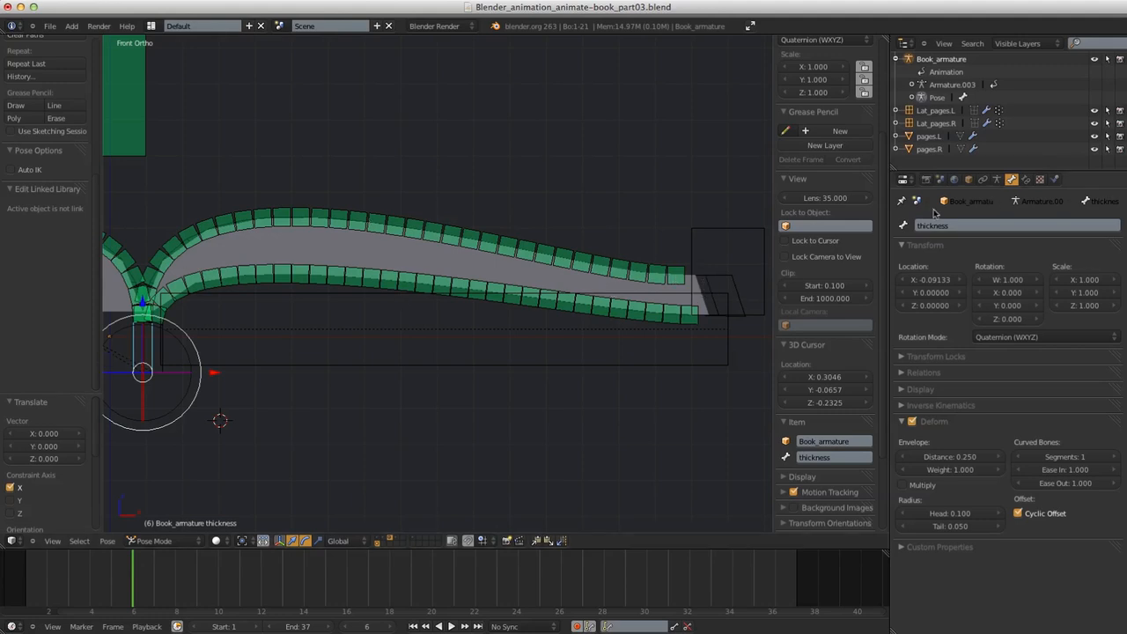
# Try a Damped Track Head/Tail of 0.000 on DEF_pages_top.L, and raise it to 0.276
pyautogui.rightClick(555, 261)
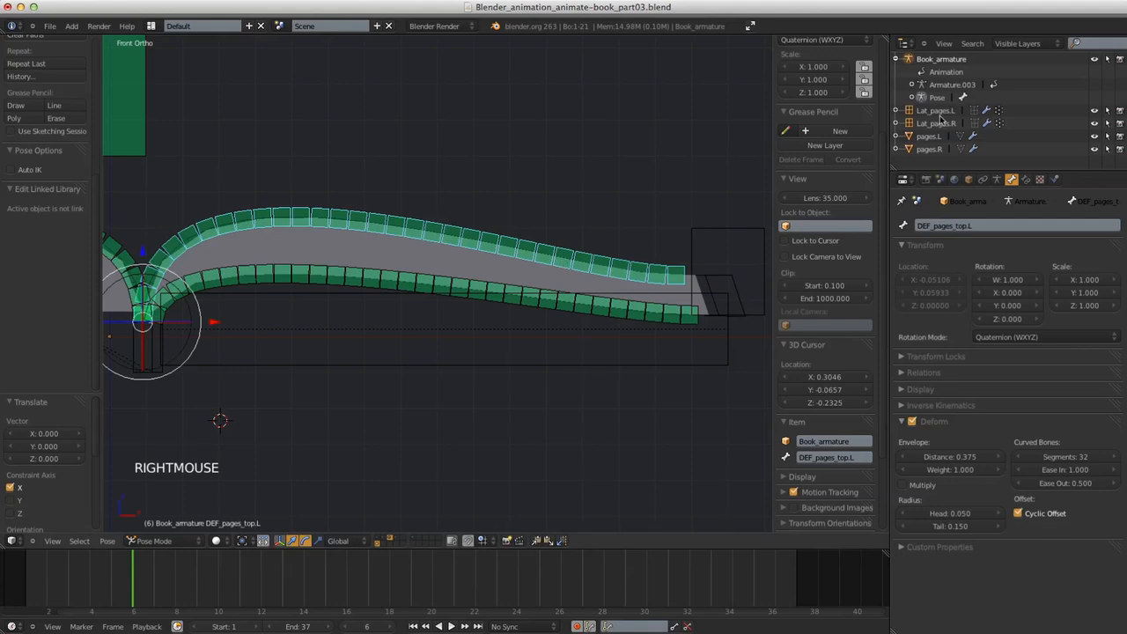
pyautogui.click(1028, 180)
pyautogui.moveTo(1031, 313); pyautogui.dragTo(978, 313)
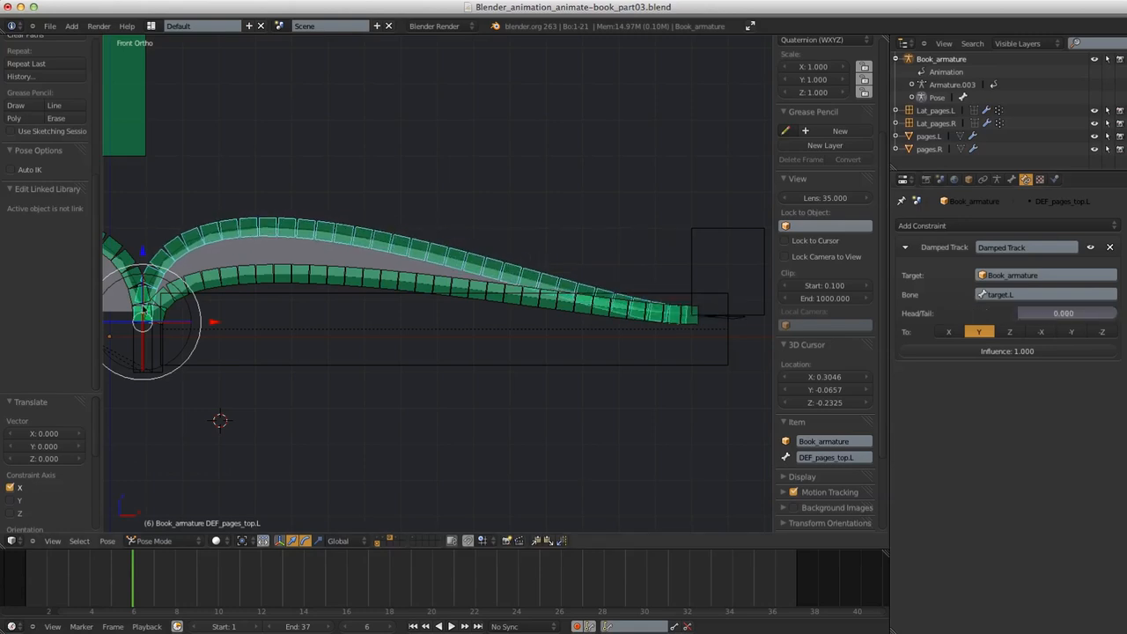
pyautogui.keyDown('shift'); pyautogui.moveTo(157, 372); pyautogui.dragTo(186, 366, button='middle'); pyautogui.keyUp('shift')
pyautogui.rightClick(165, 366)
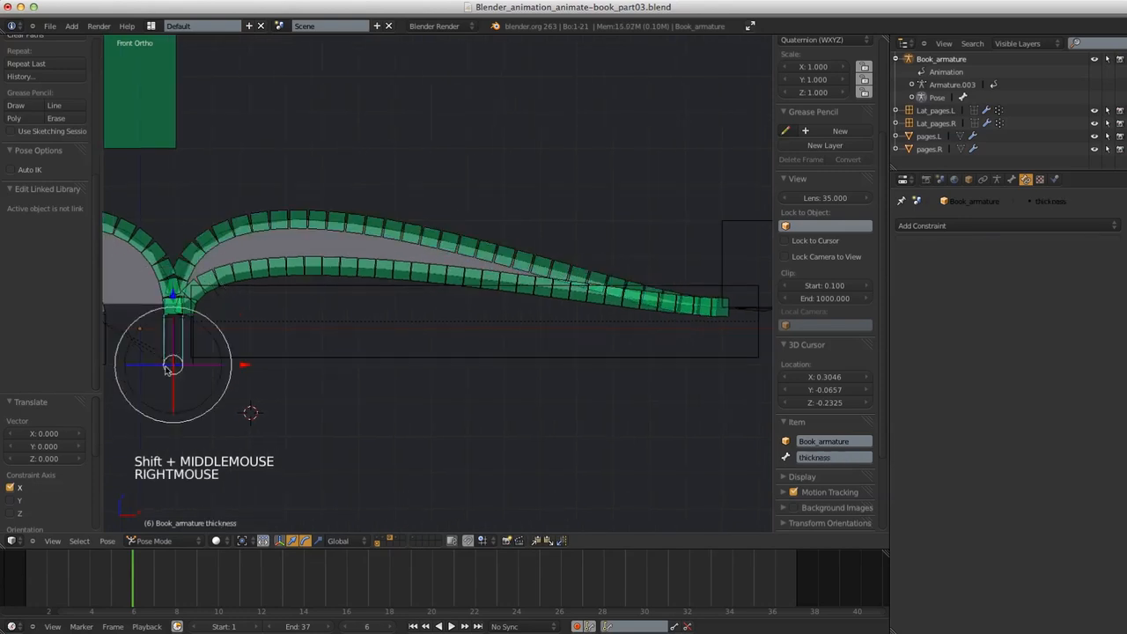
pyautogui.rightClick(510, 255)
pyautogui.moveTo(1058, 309); pyautogui.dragTo(1081, 311)
# Set the thickness bone's X location to -0.12
pyautogui.keyDown('shift'); pyautogui.moveTo(216, 312); pyautogui.dragTo(300, 348, button='middle'); pyautogui.keyUp('shift')
pyautogui.rightClick(246, 329)
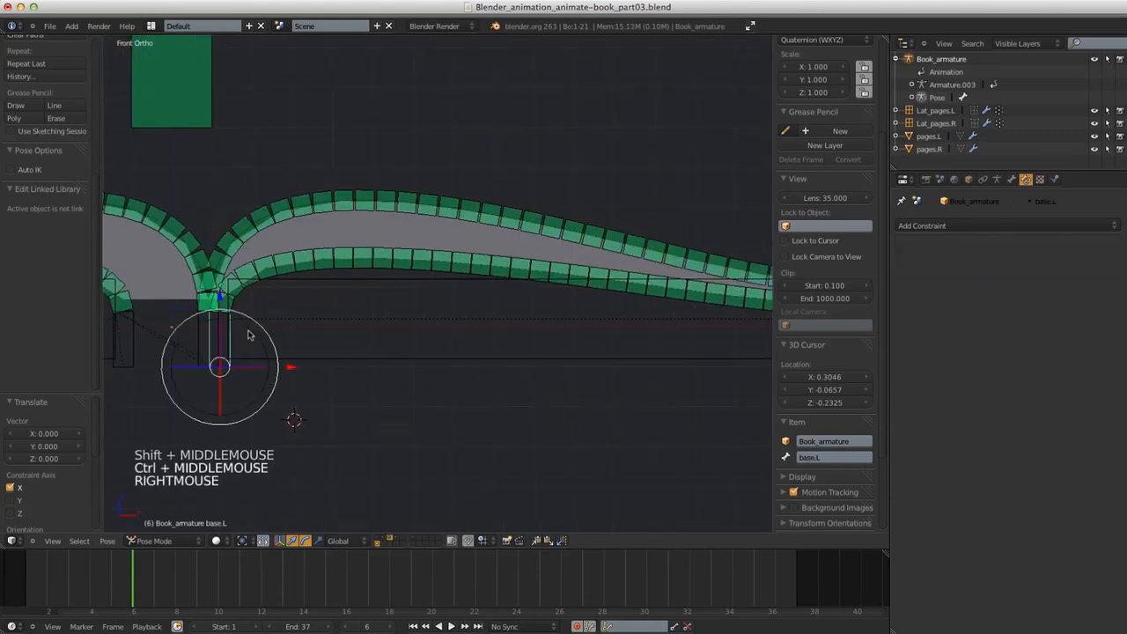
pyautogui.rightClick(217, 345)
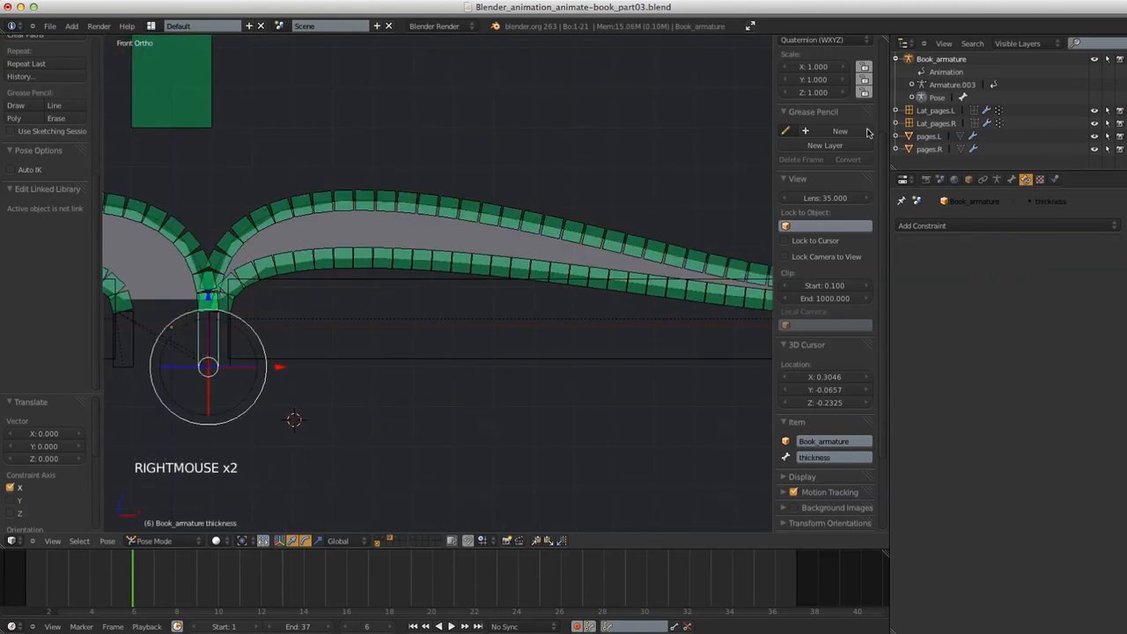
pyautogui.moveTo(883, 133); pyautogui.dragTo(875, 45)
pyautogui.click(829, 68)
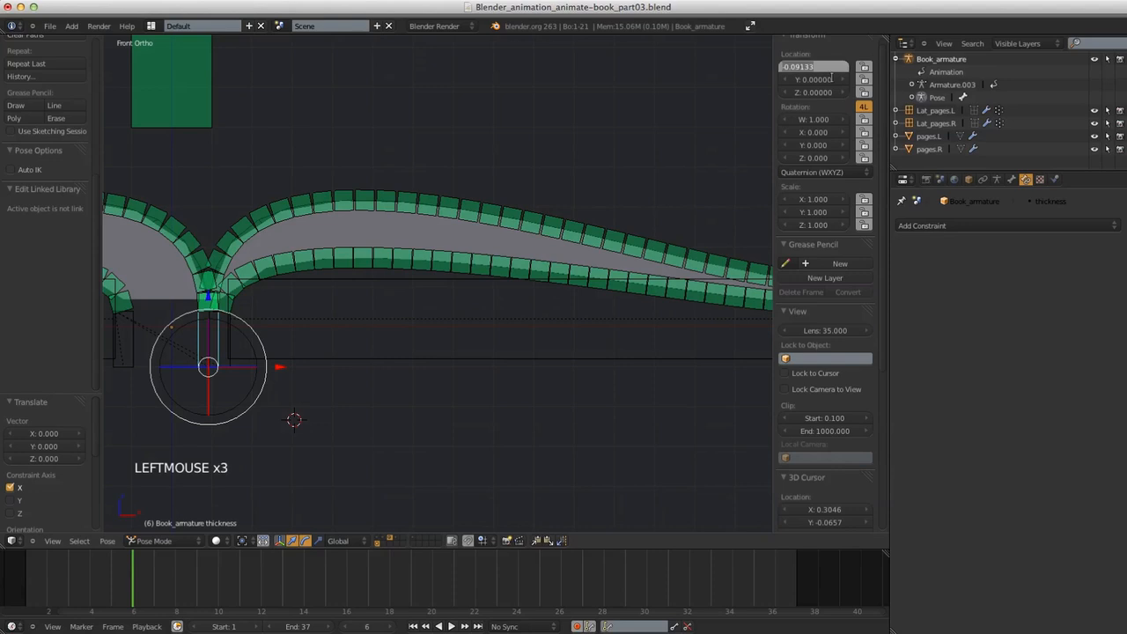
pyautogui.press('BackSpace')
pyautogui.write('-0.12')
pyautogui.press('Return')
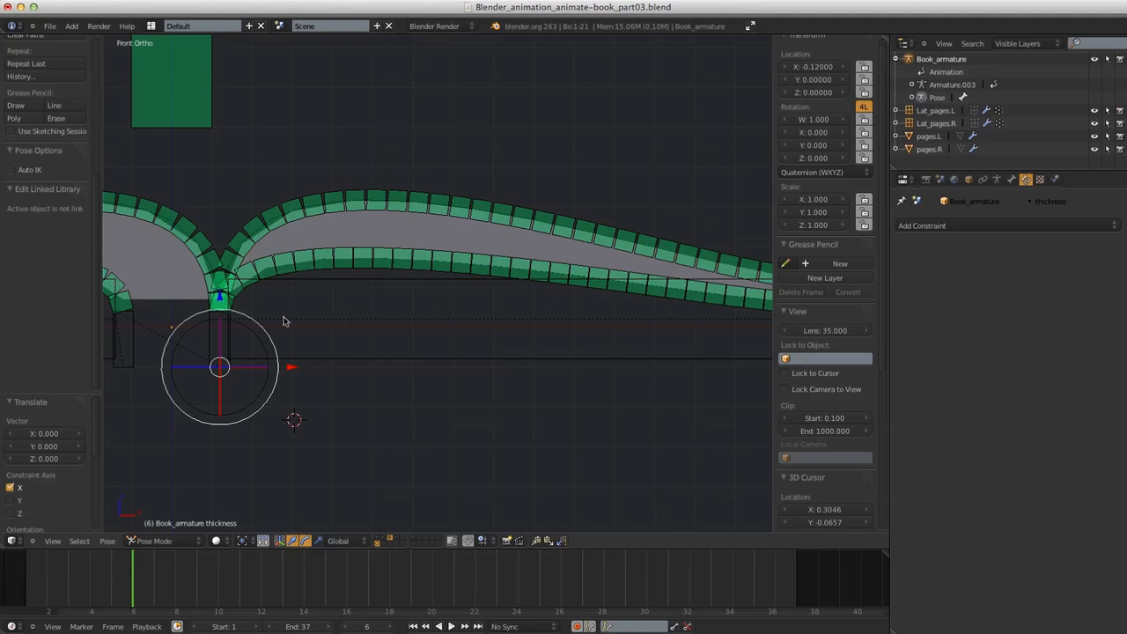
# Lower the Damped Track Head/Tail of DEF_pages_top.L to 0.000
pyautogui.keyDown('shift'); pyautogui.moveTo(325, 356); pyautogui.dragTo(432, 352, button='middle'); pyautogui.keyUp('shift')
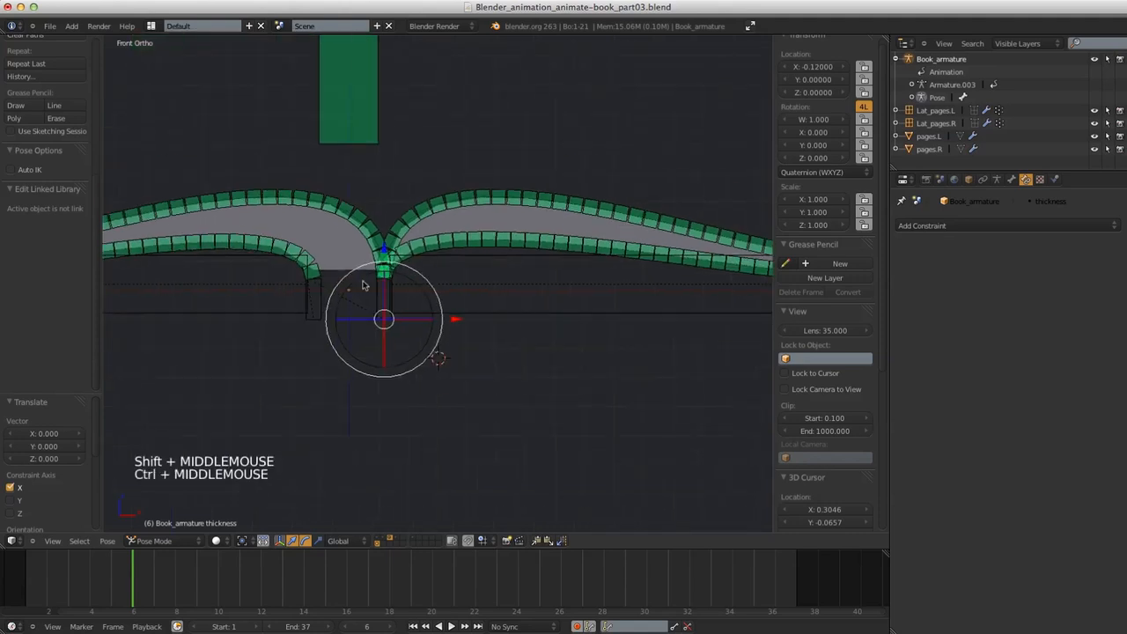
pyautogui.keyDown('shift'); pyautogui.moveTo(350, 331); pyautogui.dragTo(214, 356, button='middle'); pyautogui.keyUp('shift')
pyautogui.keyDown('ctrl'); pyautogui.moveTo(407, 363); pyautogui.dragTo(417, 346, button='middle'); pyautogui.keyUp('ctrl')
pyautogui.rightClick(567, 264)
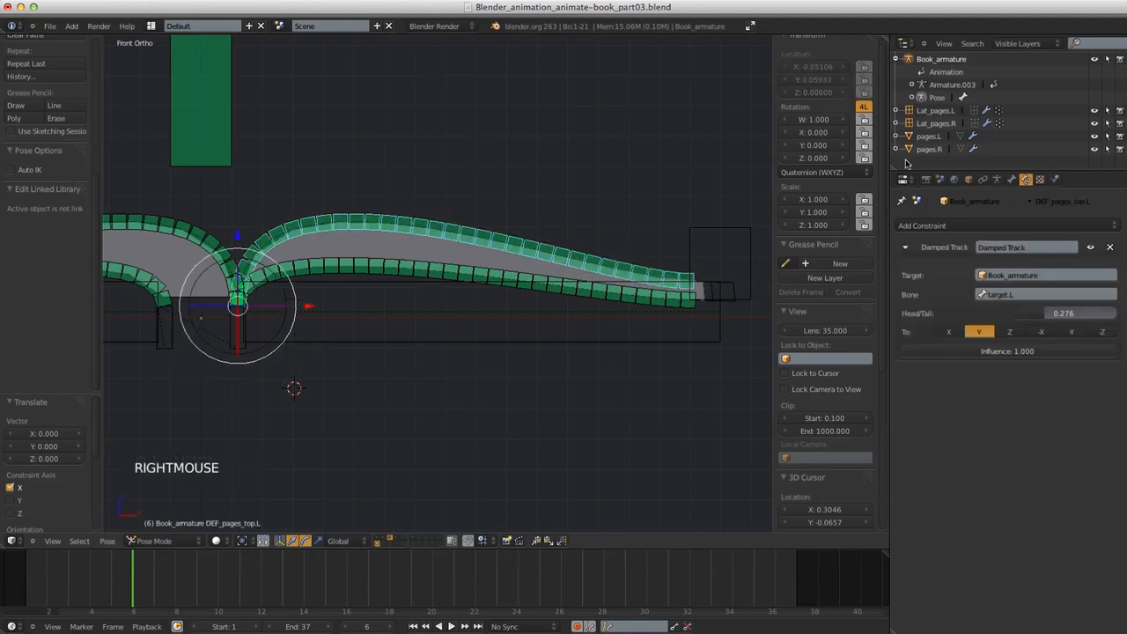
pyautogui.moveTo(1035, 312); pyautogui.dragTo(1001, 310)
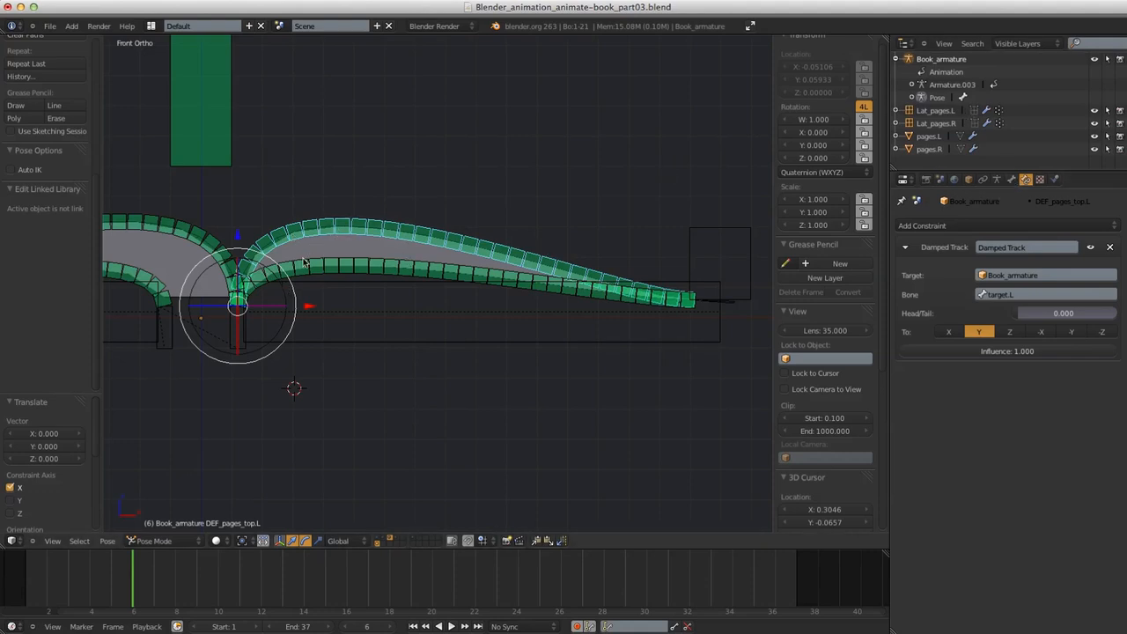
# Set the curved bone Ease In of DEF_pages_top.L to 0.5
pyautogui.click(1012, 179)
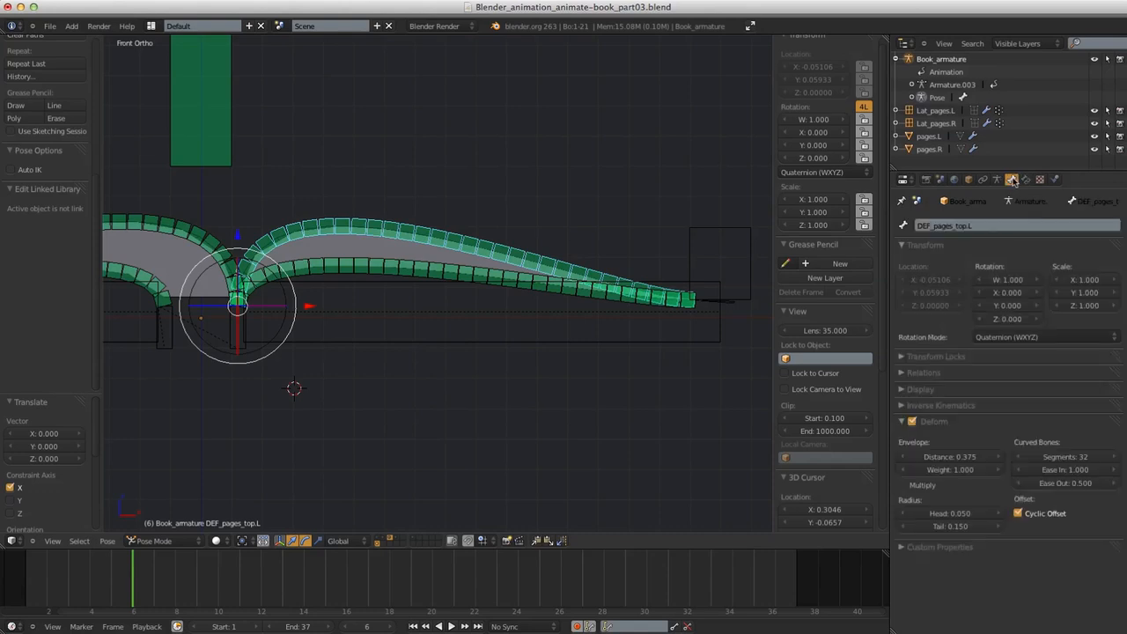
pyautogui.moveTo(1071, 468)
pyautogui.mouseDown()
pyautogui.moveTo(986, 461)
pyautogui.moveTo(1113, 470)
pyautogui.moveTo(1062, 469)
pyautogui.mouseUp()
pyautogui.click(1077, 470)
pyautogui.write('.5')
pyautogui.click(1111, 455)
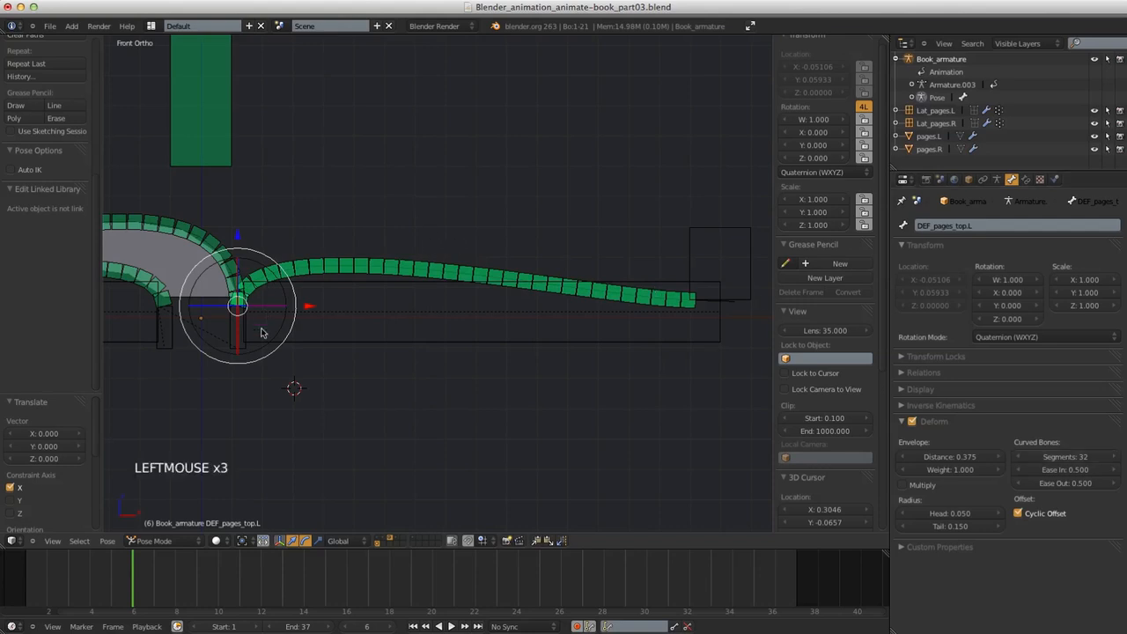
# Move the thickness bone along X back near the book's centre, to location X about 0.01
pyautogui.rightClick(236, 348)
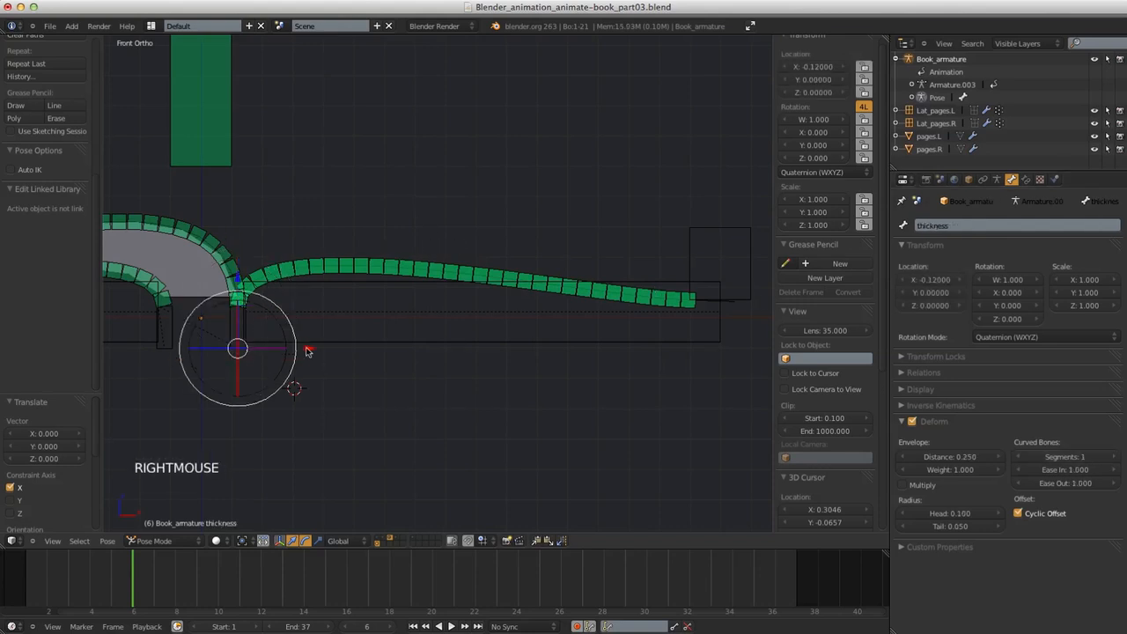
pyautogui.click(882, 385)
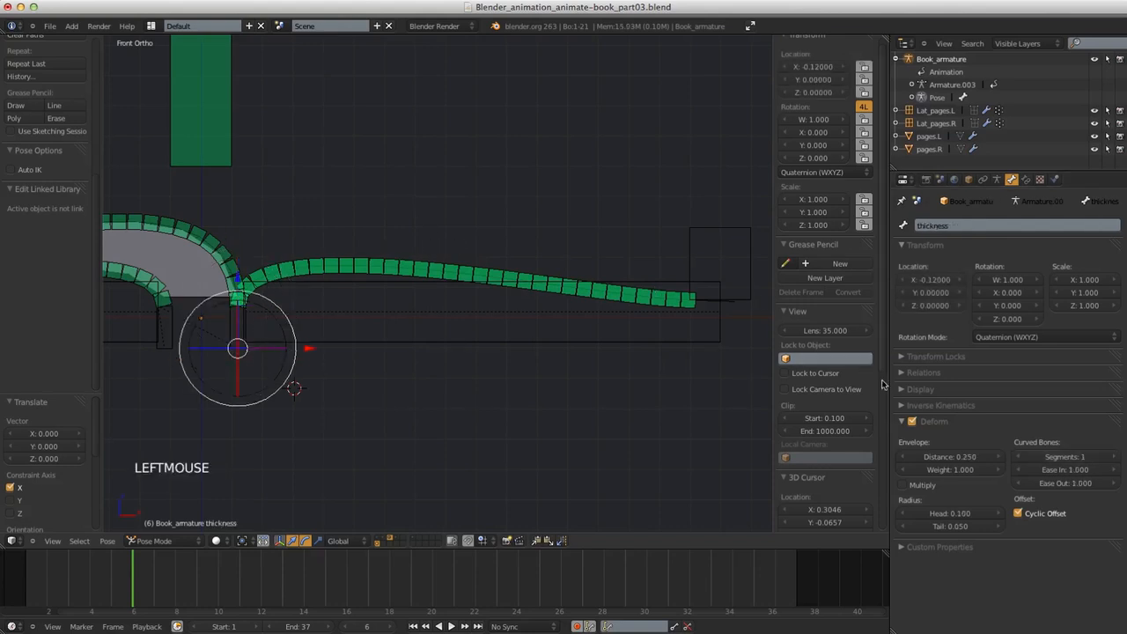
pyautogui.scroll(-6, 882, 384)
pyautogui.moveTo(309, 350); pyautogui.dragTo(283, 331)
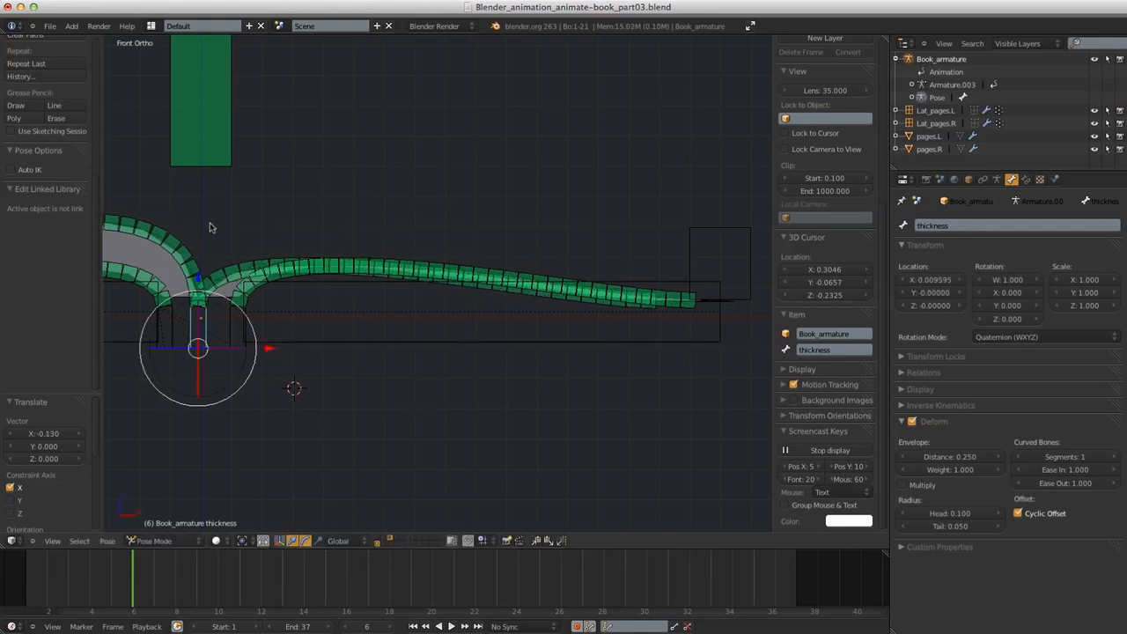
# Set the curved bone Ease In of DEF_pages_top.L to 1
pyautogui.rightClick(272, 241)
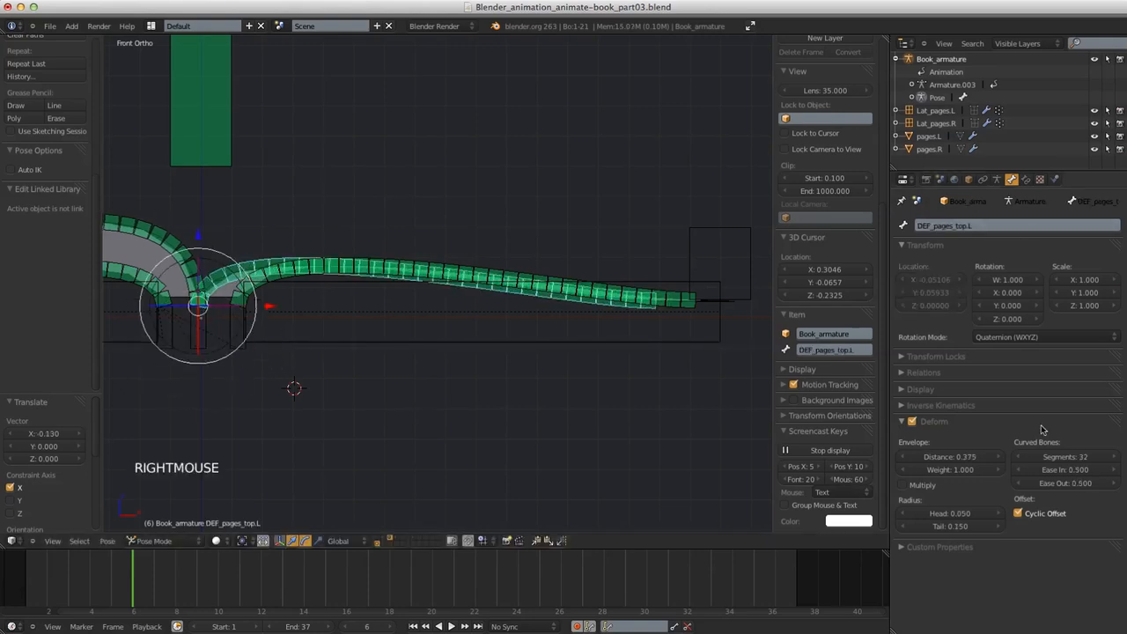
pyautogui.moveTo(1068, 472); pyautogui.dragTo(1082, 471)
pyautogui.click(1082, 469)
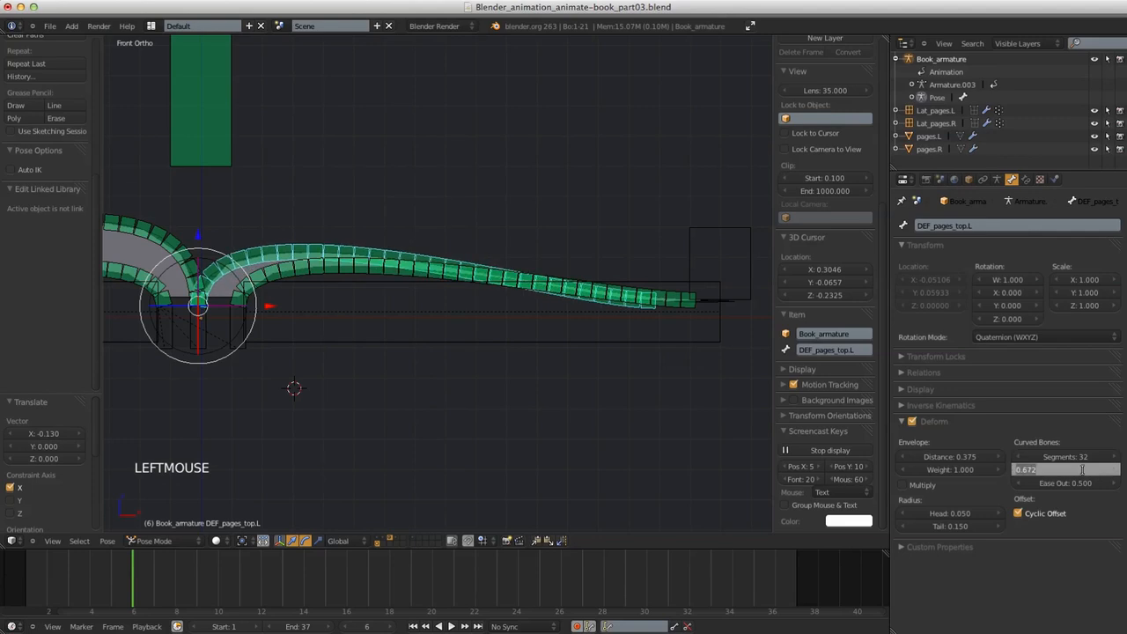
pyautogui.write('1')
pyautogui.click(1082, 433)
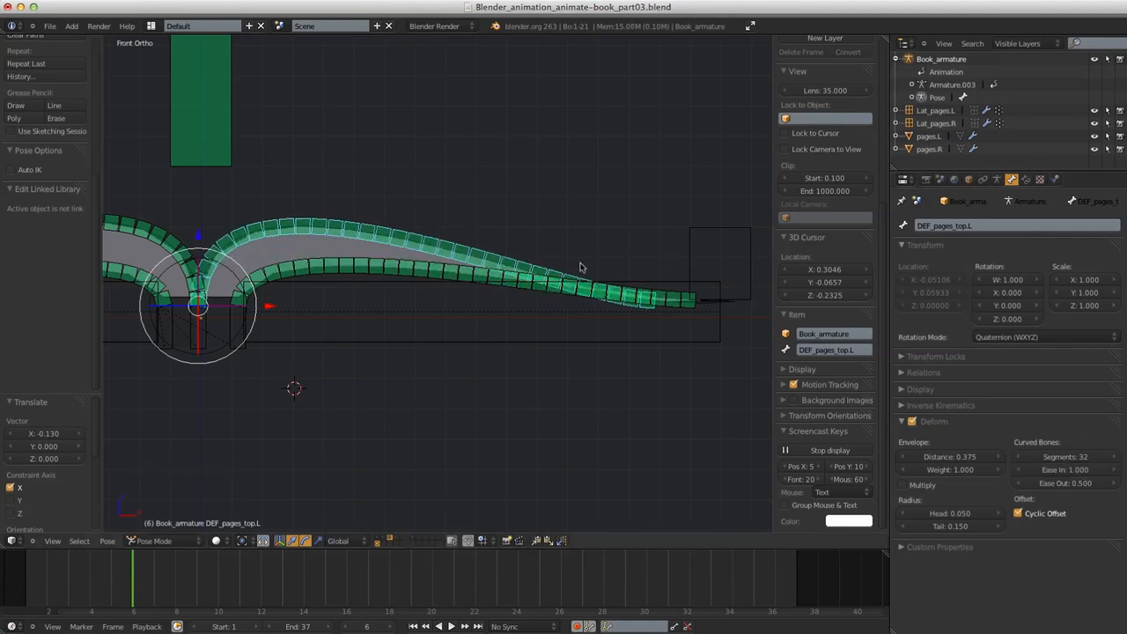
# Set the Damped Track Head/Tail of DEF_pages_top.L to 0.5
pyautogui.click(1026, 178)
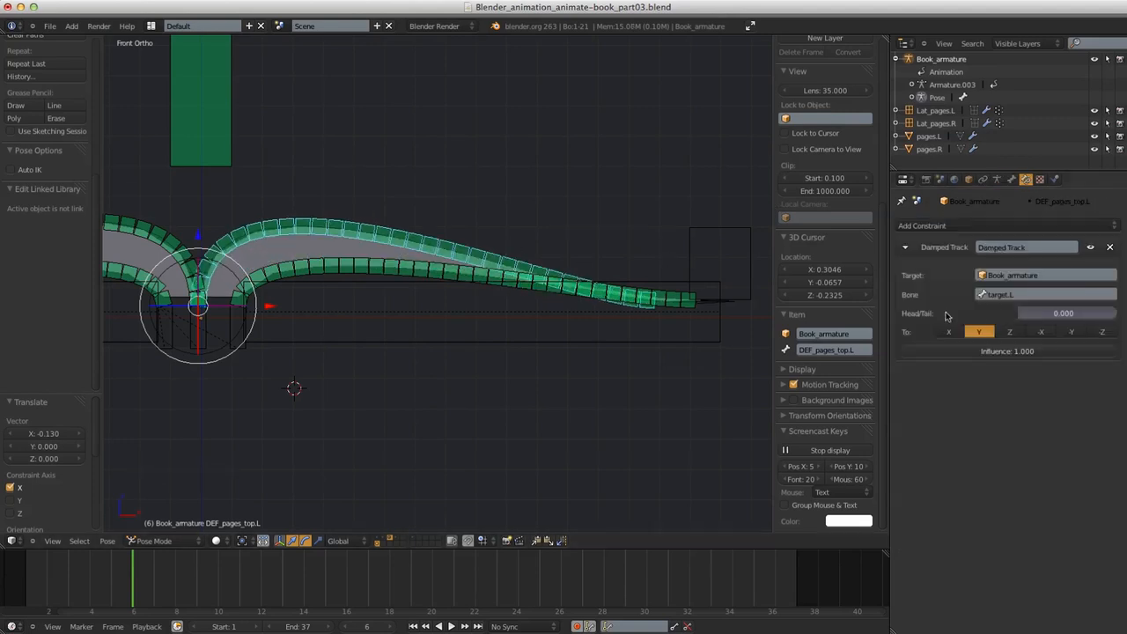
pyautogui.moveTo(1030, 315); pyautogui.dragTo(1083, 318)
pyautogui.click(1066, 317)
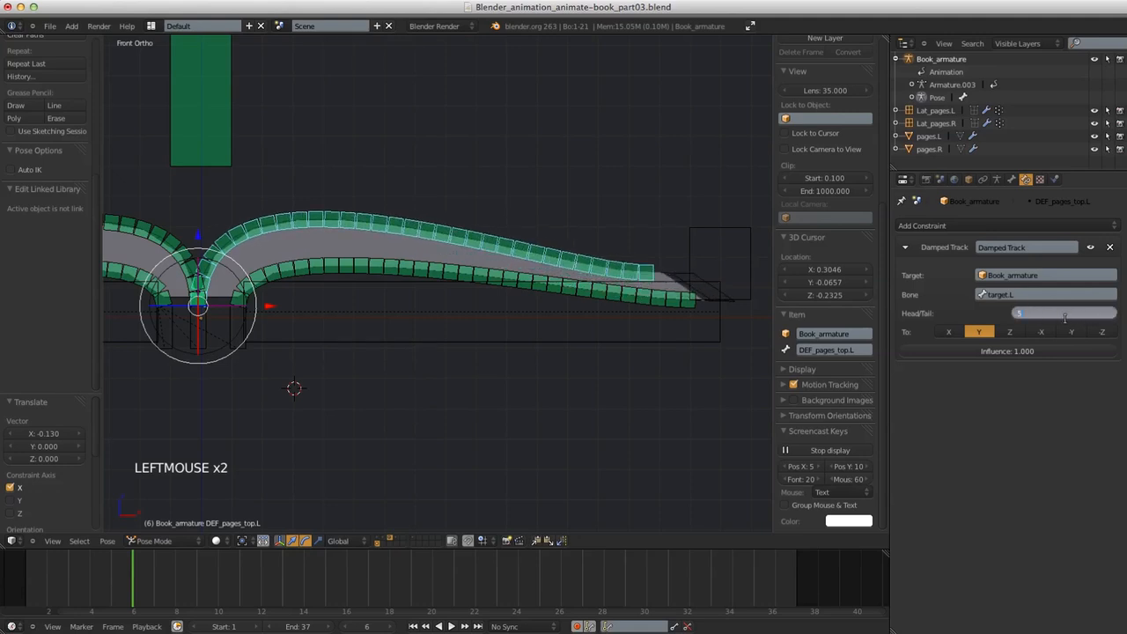
pyautogui.write('.5')
pyautogui.click(1066, 321)
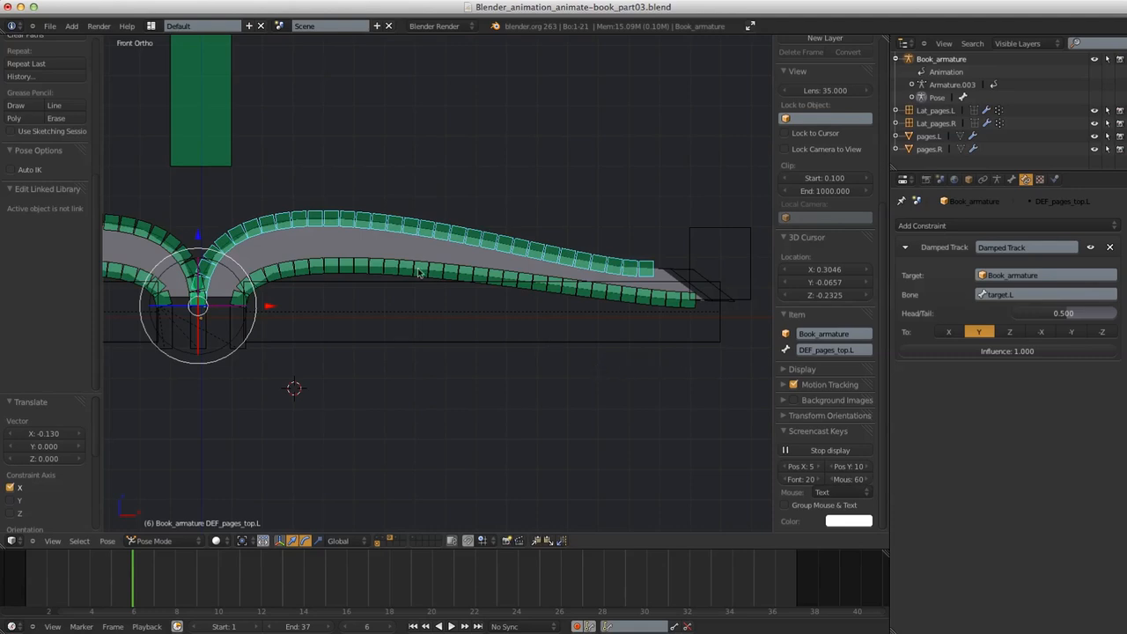
# Clear the pose location of the thickness bone to return it to the book's centre
pyautogui.keyDown('ctrl'); pyautogui.moveTo(467, 391); pyautogui.dragTo(553, 392, button='middle'); pyautogui.keyUp('ctrl')
pyautogui.rightClick(389, 324)
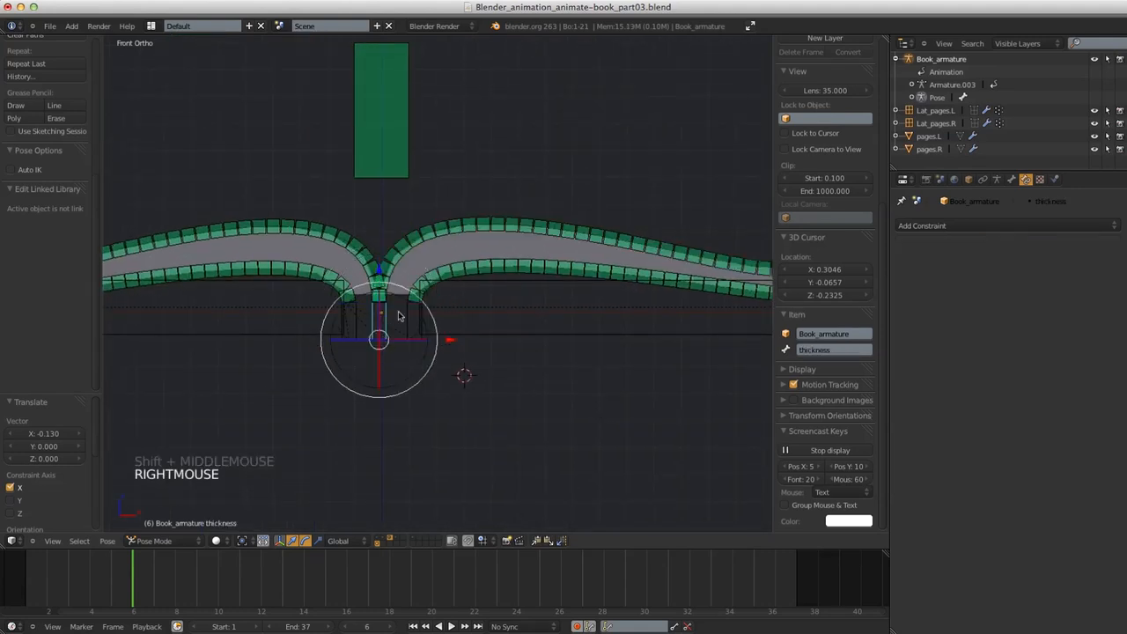
pyautogui.hotkey('alt', 'g')
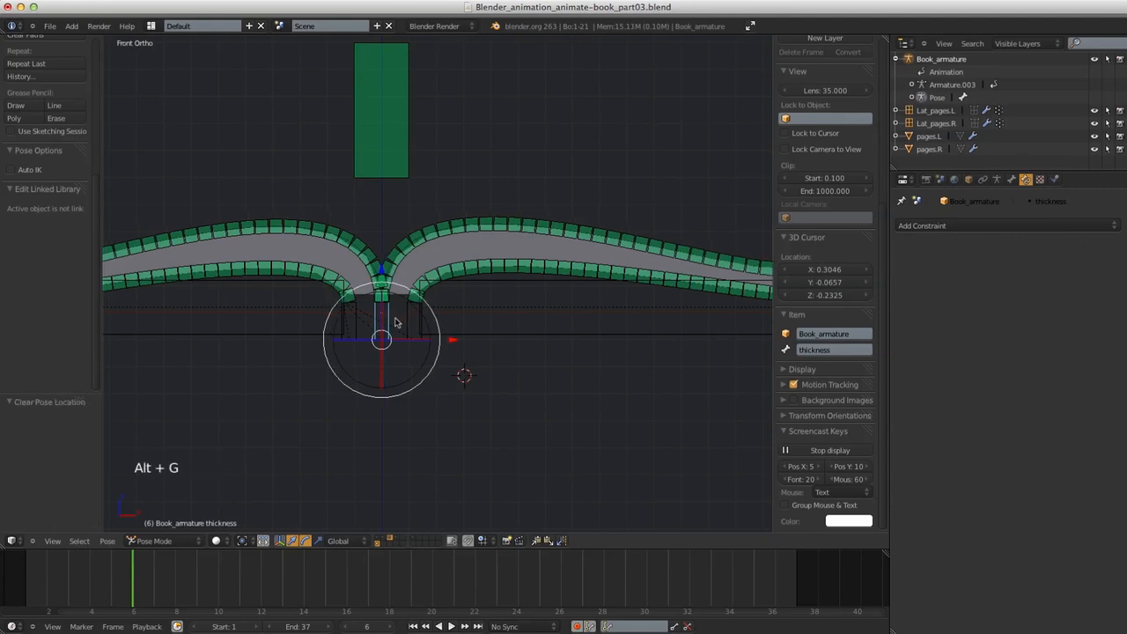
pyautogui.keyDown('shift'); pyautogui.moveTo(590, 354); pyautogui.dragTo(501, 323, button='middle'); pyautogui.keyUp('shift')
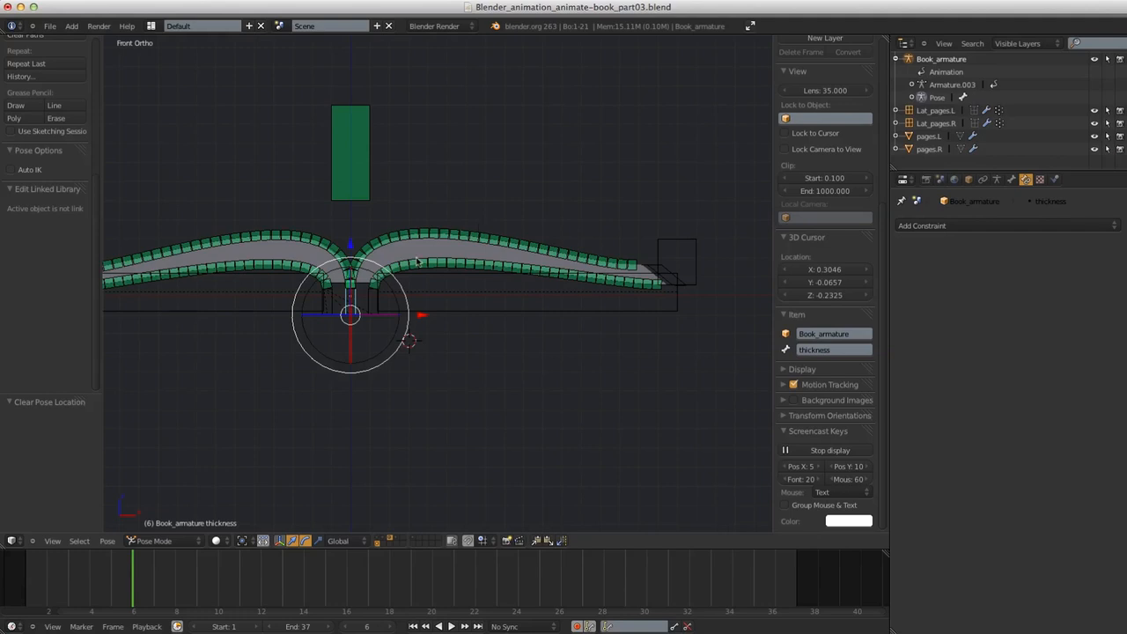
pyautogui.keyDown('shift'); pyautogui.moveTo(545, 337); pyautogui.dragTo(447, 312, button='middle'); pyautogui.keyUp('shift')
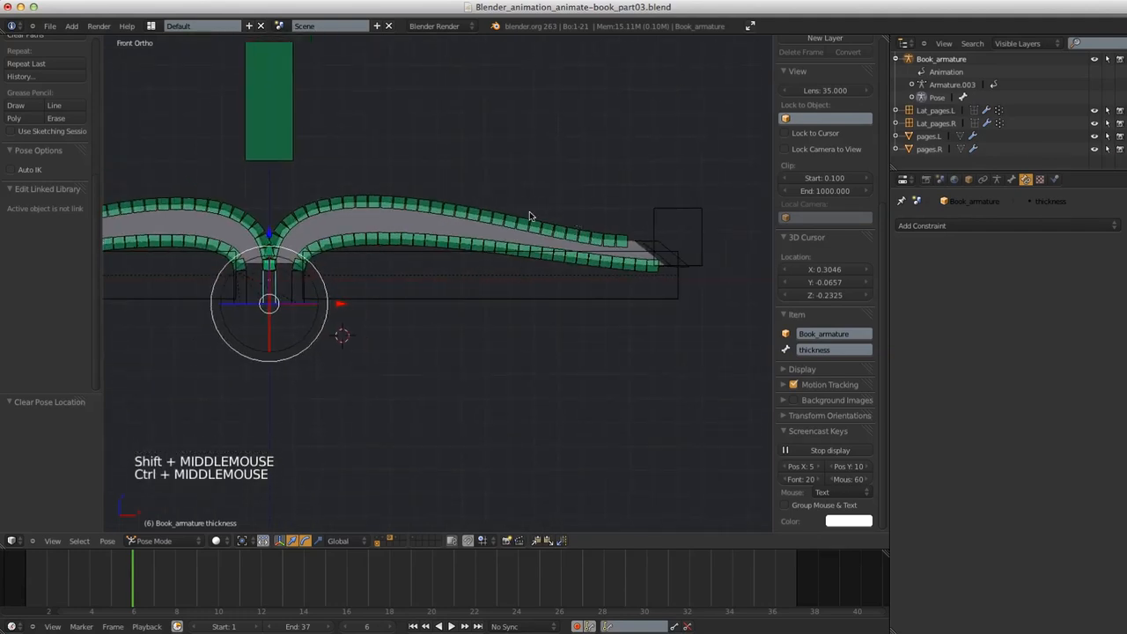
# Add a driver to the Damped Track Head/Tail value of DEF_pages_top.L
pyautogui.rightClick(376, 208)
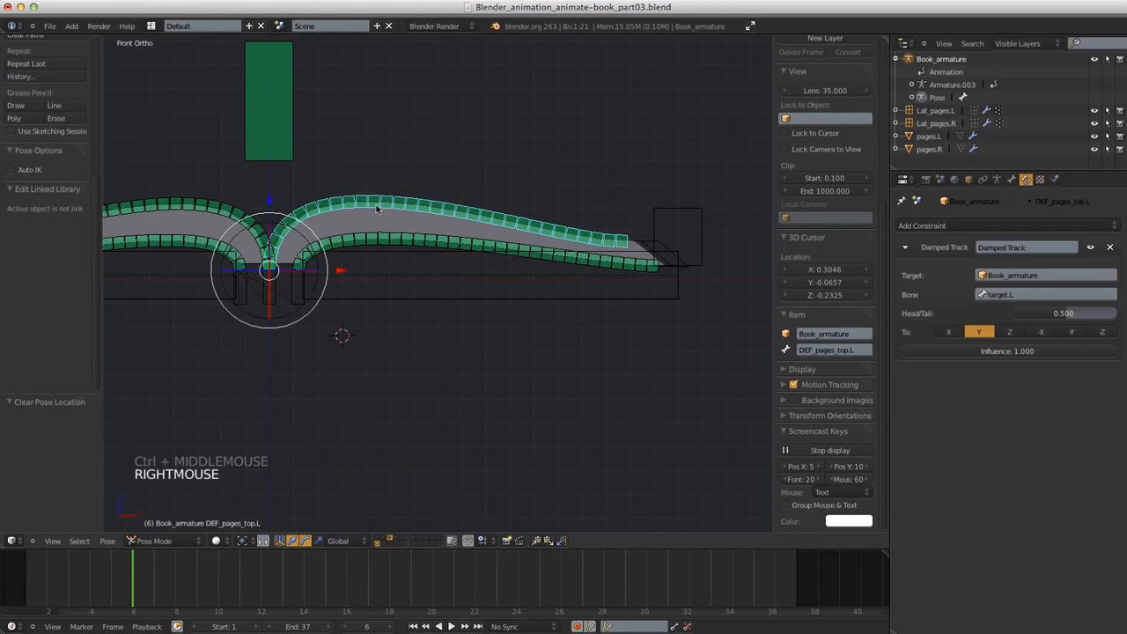
pyautogui.rightClick(1036, 315)
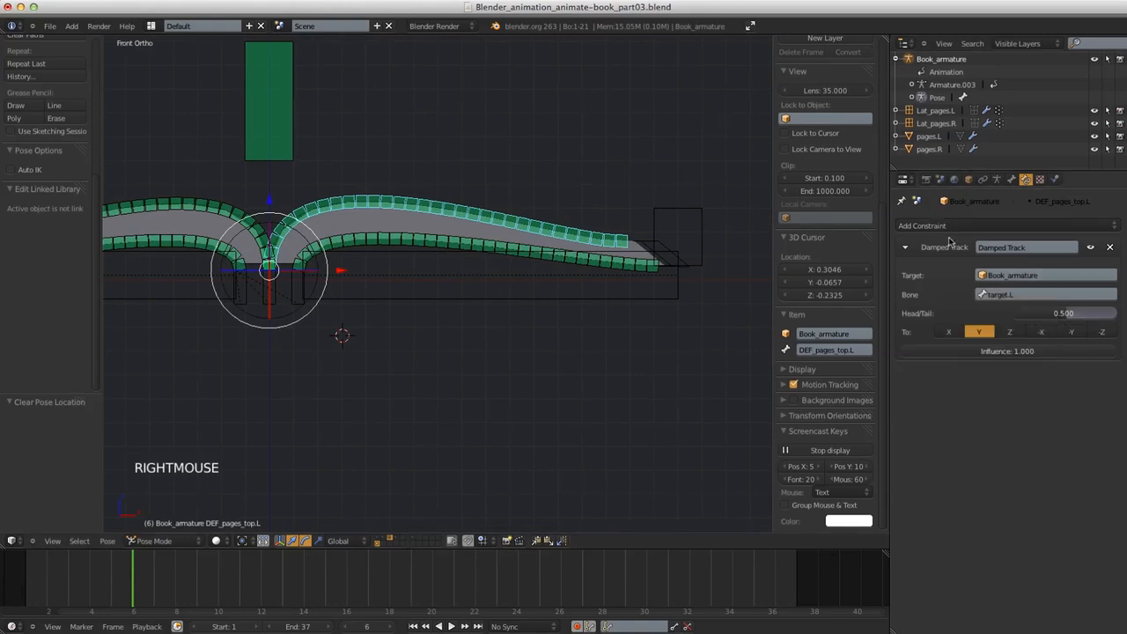
pyautogui.rightClick(1041, 314)
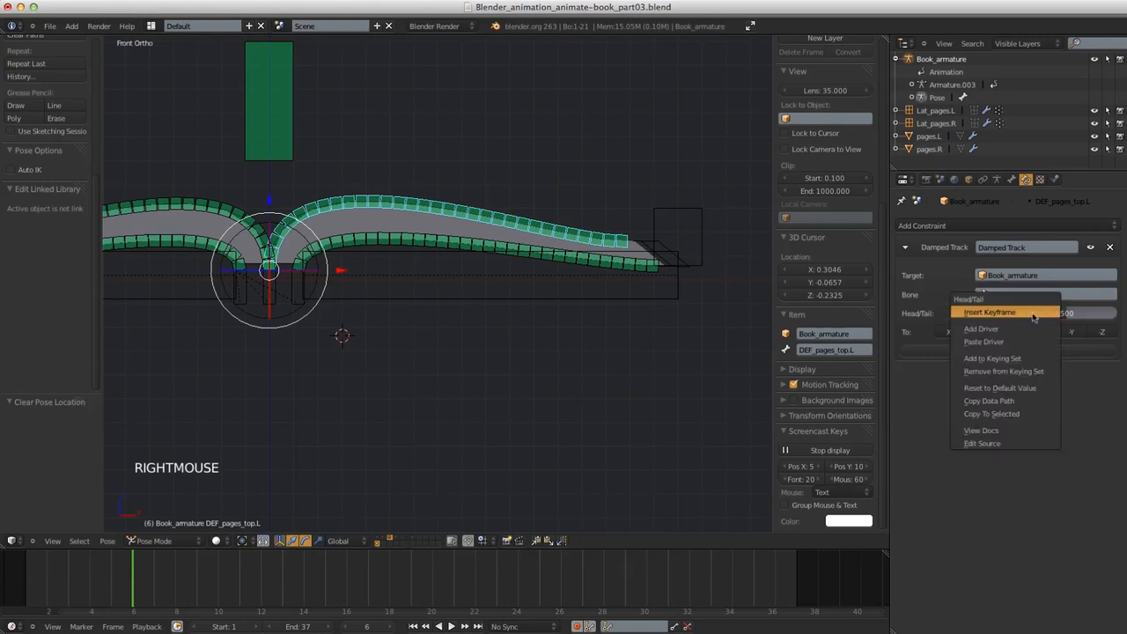
pyautogui.rightClick(1024, 329)
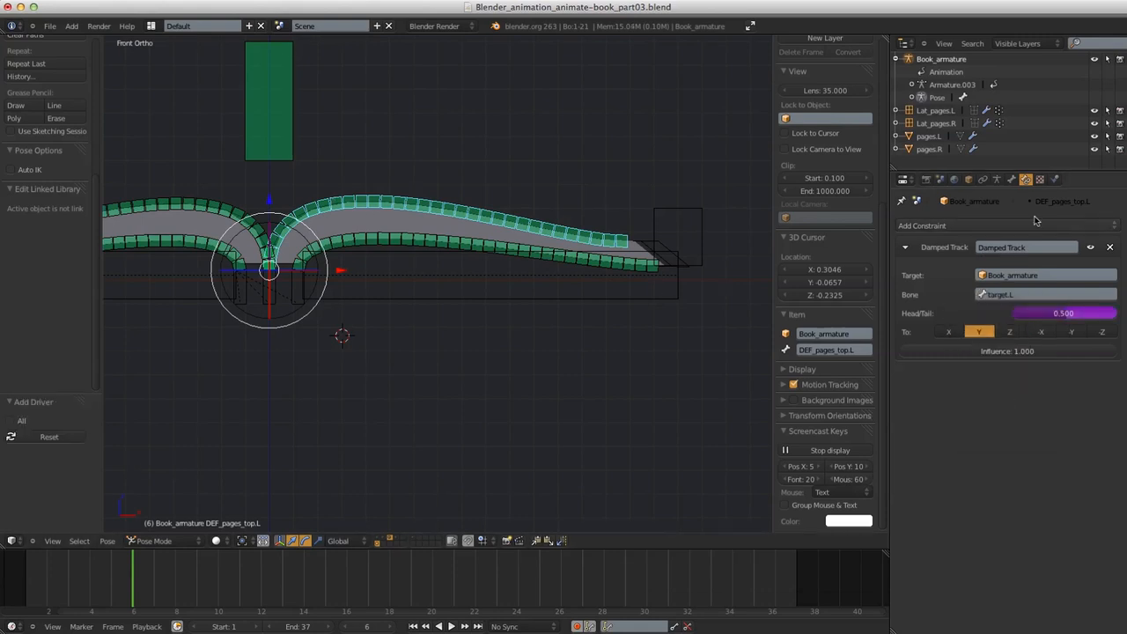
# Add a driver to the curved bone Ease In value of DEF_pages_top.L
pyautogui.click(1012, 179)
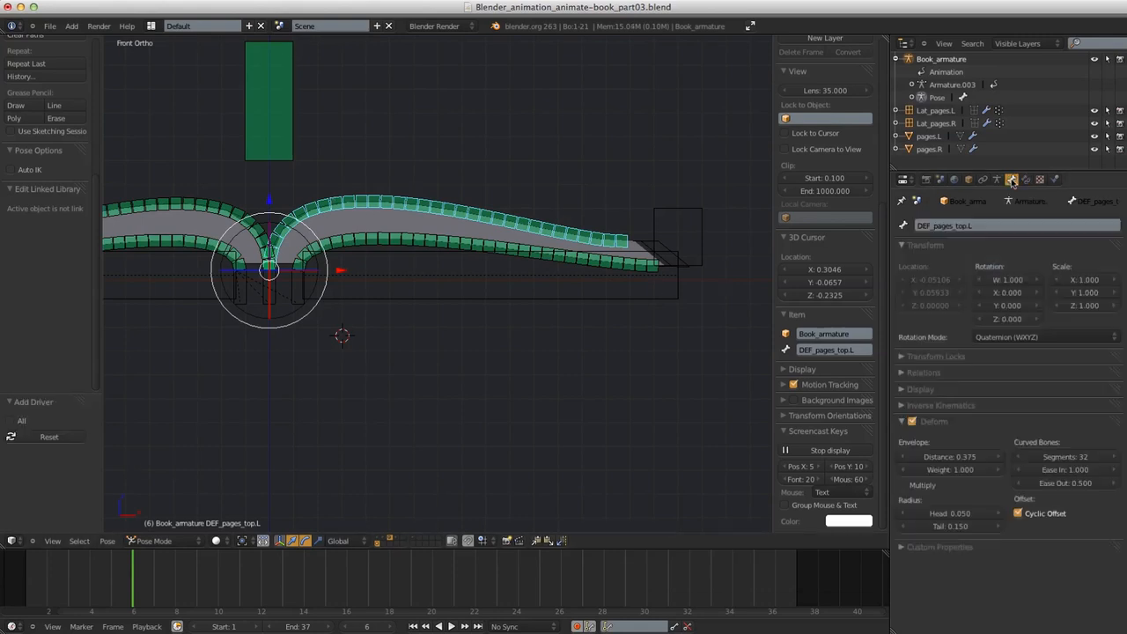
pyautogui.rightClick(1074, 474)
pyautogui.rightClick(1026, 480)
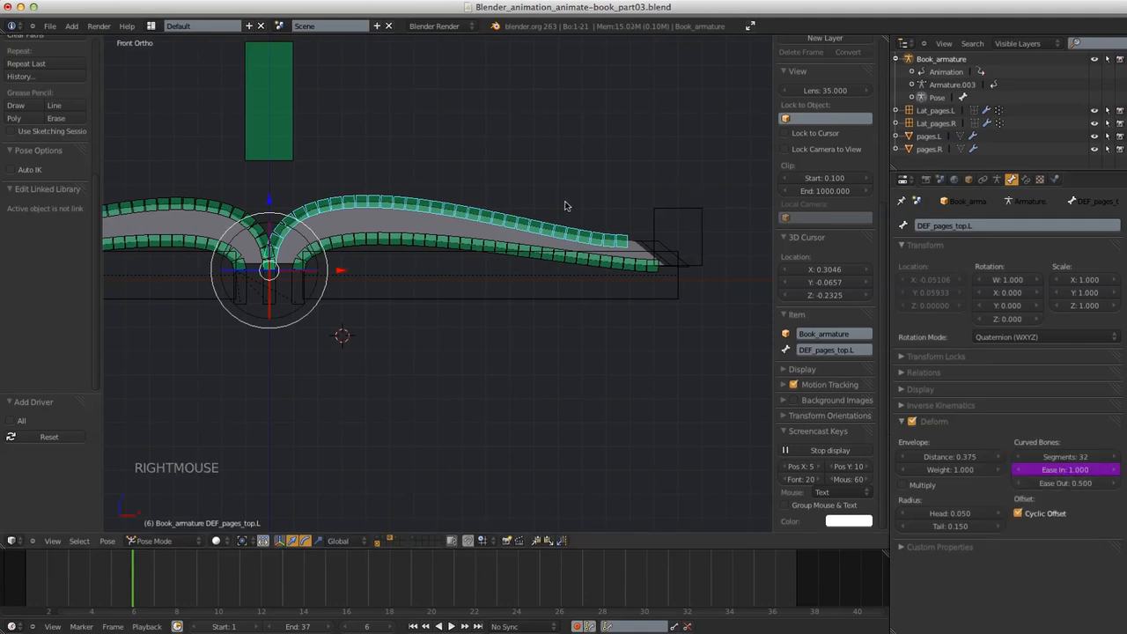
# Split the 3D view in two and turn the new area into a Graph Editor in Drivers mode
pyautogui.keyDown('ctrl'); pyautogui.moveTo(634, 334); pyautogui.dragTo(603, 338, button='middle'); pyautogui.keyUp('ctrl')
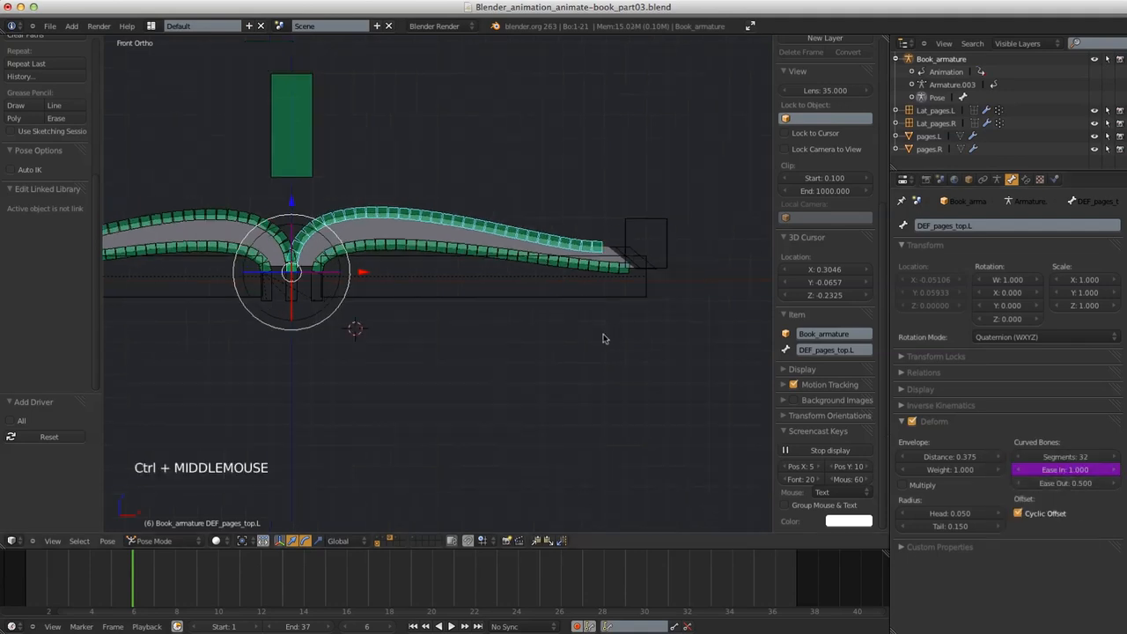
pyautogui.click(889, 37)
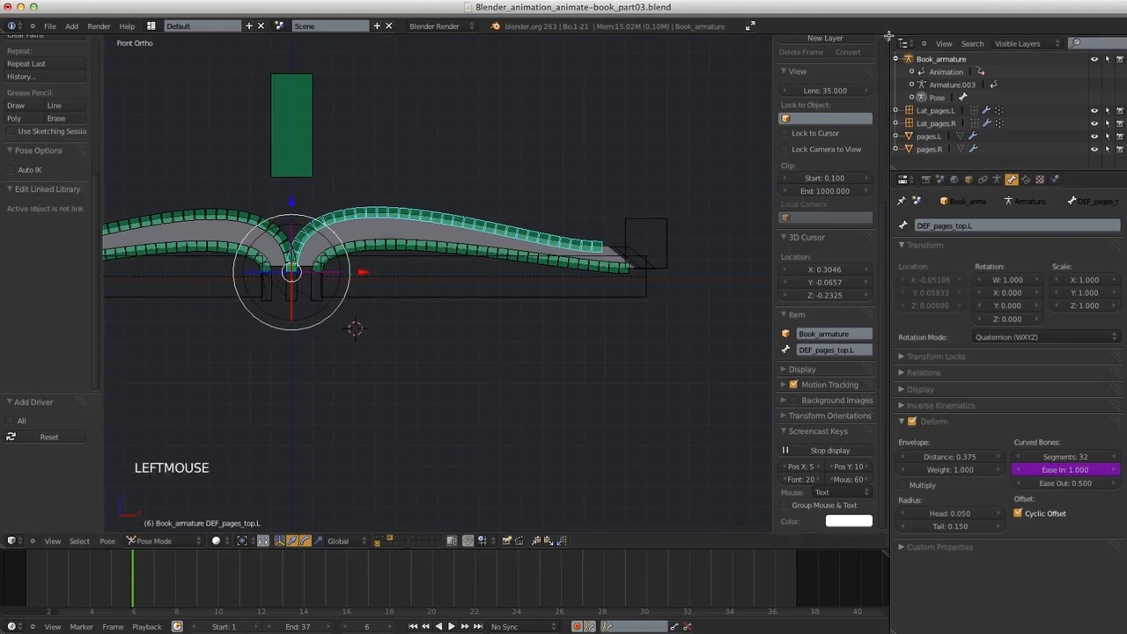
pyautogui.moveTo(881, 37); pyautogui.dragTo(414, 44)
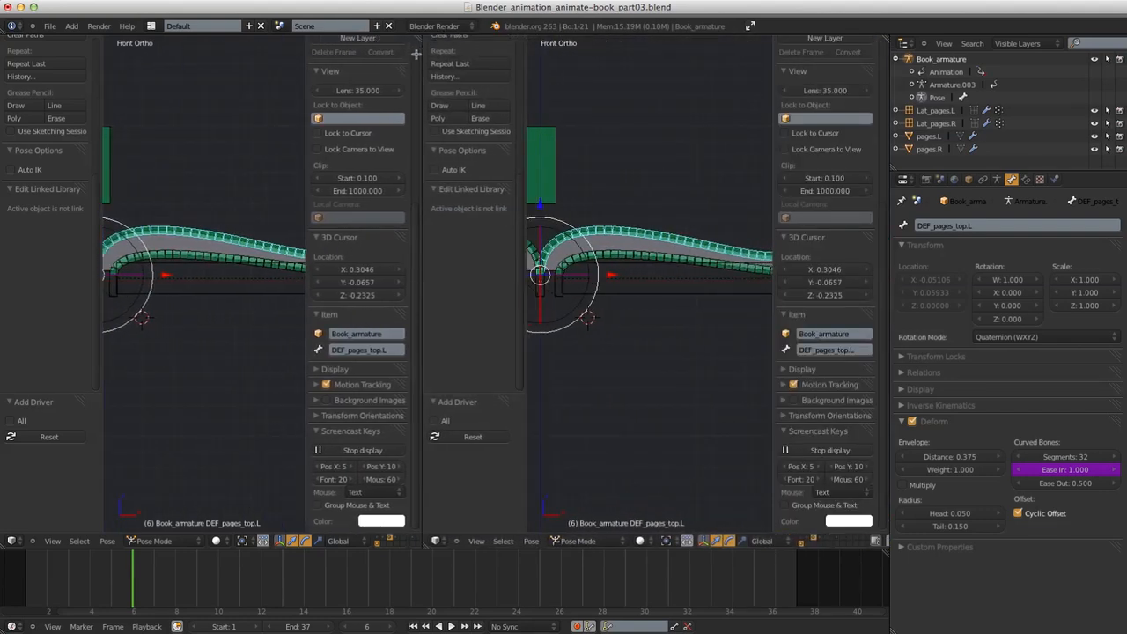
pyautogui.click(429, 540)
pyautogui.click(449, 499)
pyautogui.click(638, 541)
pyautogui.click(634, 516)
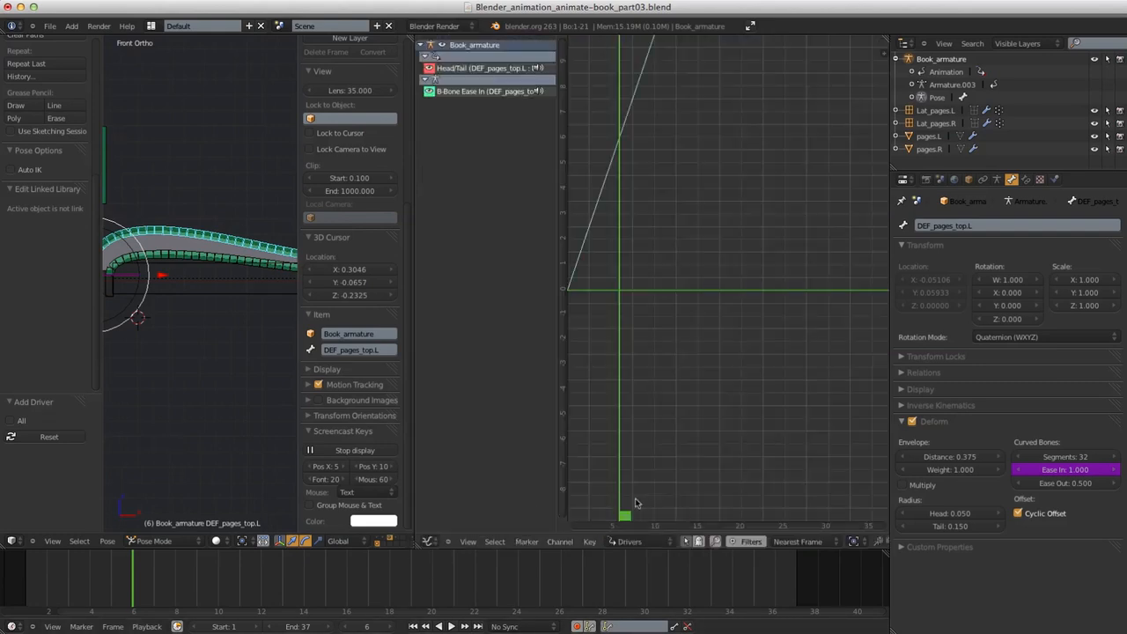
# Widen the 3D view by shifting its border with the Graph Editor
pyautogui.click(480, 69)
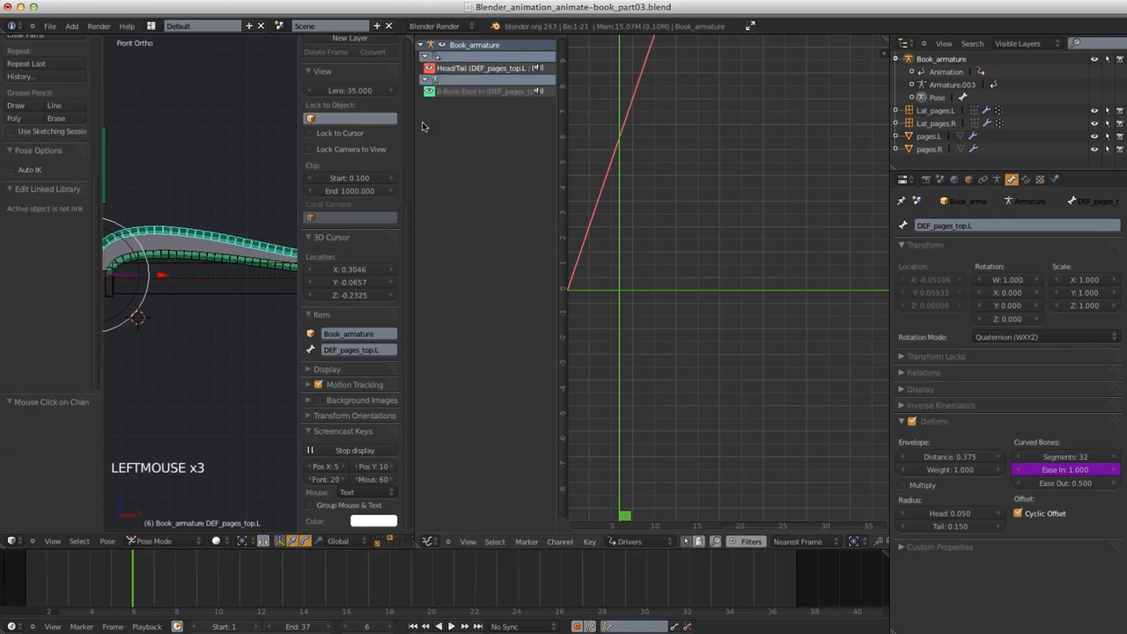
pyautogui.click(410, 125)
pyautogui.moveTo(414, 125); pyautogui.dragTo(466, 127)
# Make the Head/Tail driver of DEF_pages_top.L the active curve and display its driver properties
pyautogui.click(507, 89)
pyautogui.click(477, 79)
pyautogui.click(477, 79)
pyautogui.click(477, 79)
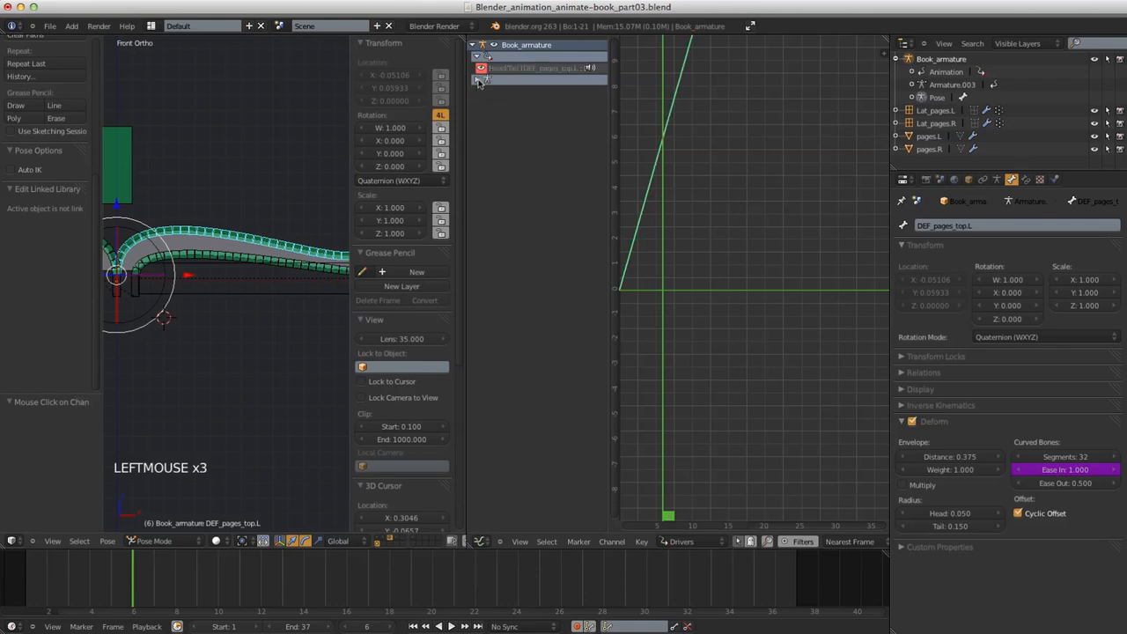
pyautogui.click(477, 80)
pyautogui.click(506, 69)
pyautogui.click(514, 89)
pyautogui.click(516, 71)
pyautogui.click(516, 88)
pyautogui.click(516, 70)
pyautogui.click(516, 89)
pyautogui.click(516, 70)
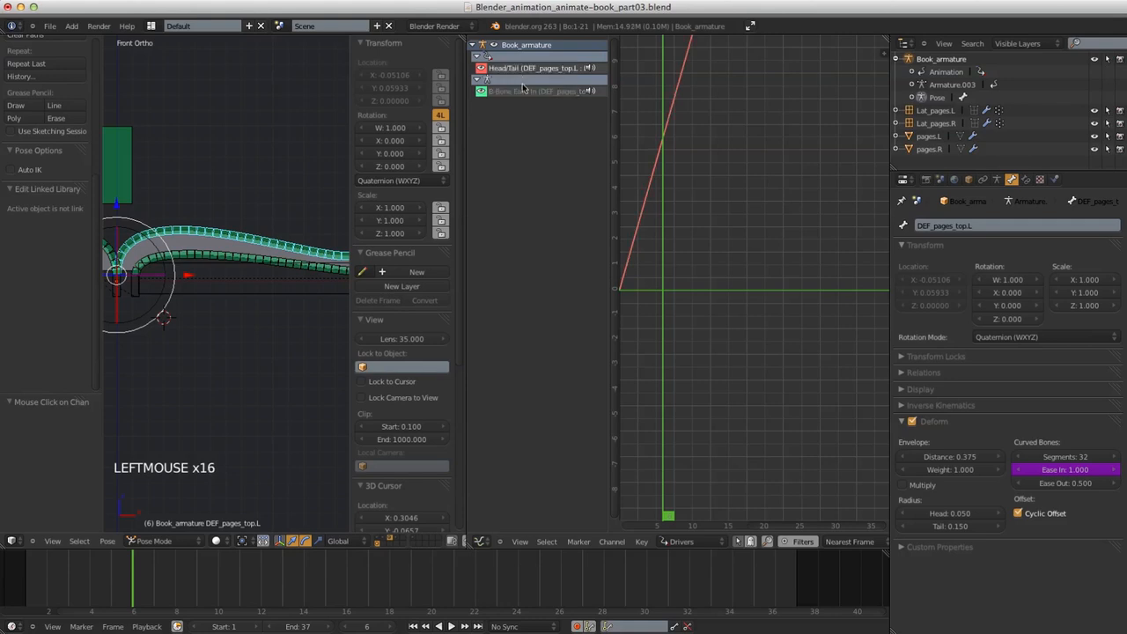
pyautogui.press('n')
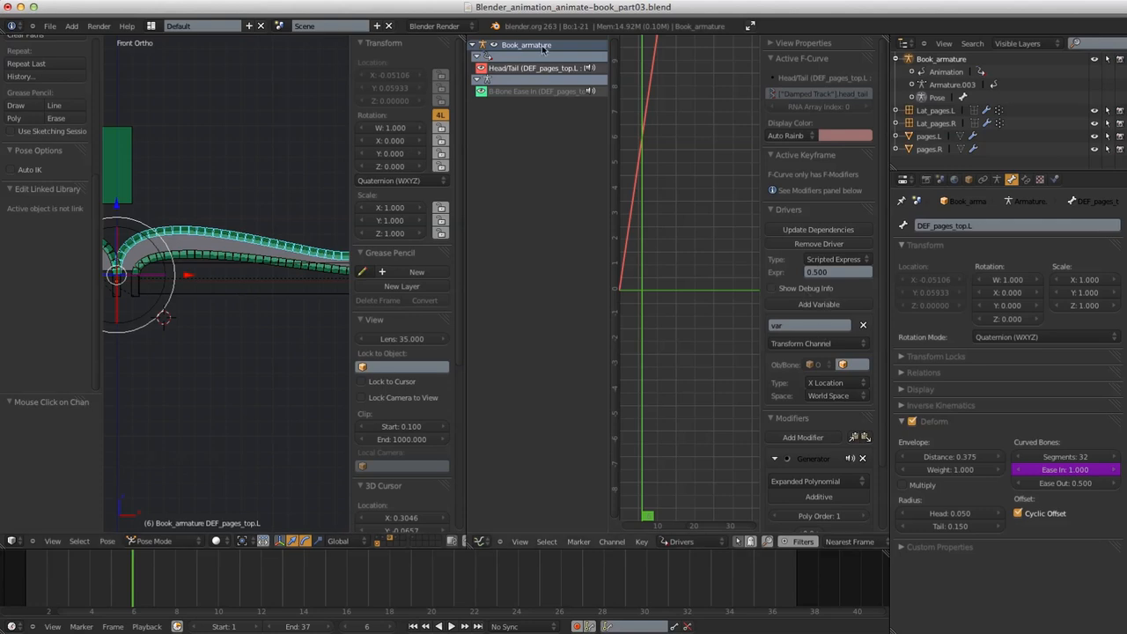
pyautogui.click(521, 69)
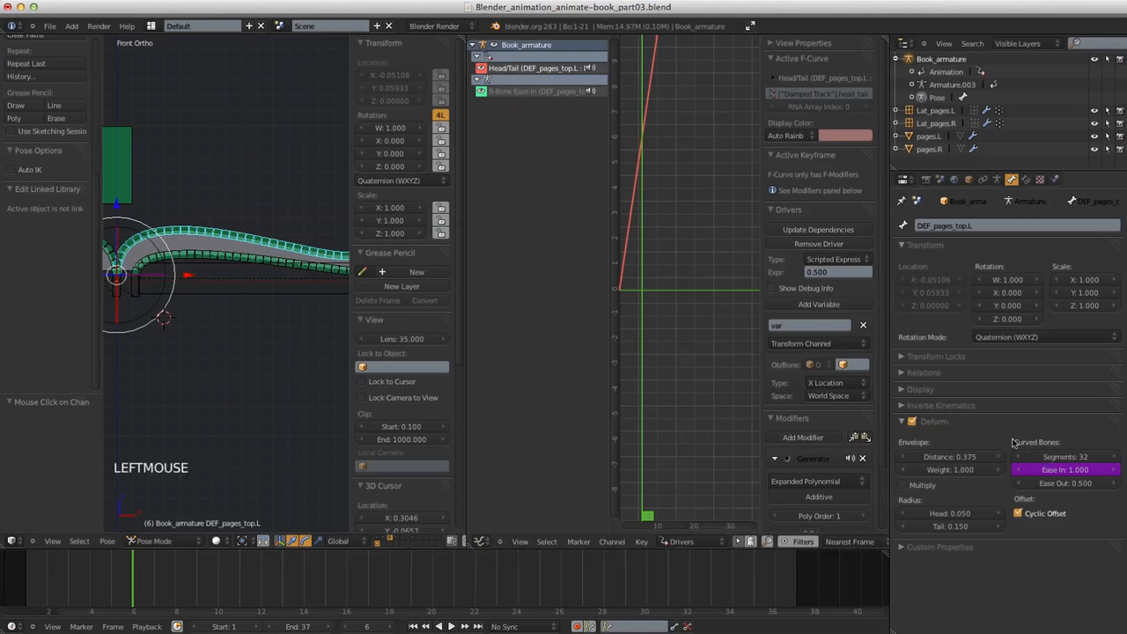
# Examine the driven Damped Track Head/Tail of DEF_pages_top.L alongside the thickness bone that should control it
pyautogui.click(1025, 180)
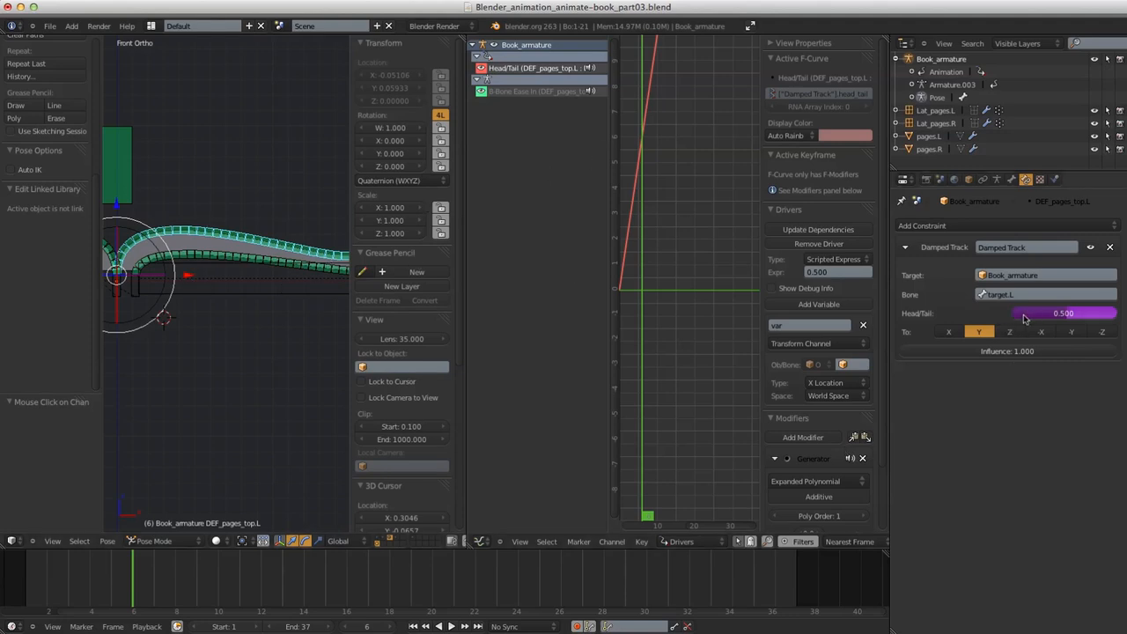
pyautogui.keyDown('ctrl'); pyautogui.moveTo(293, 345); pyautogui.dragTo(258, 369, button='middle'); pyautogui.keyUp('ctrl')
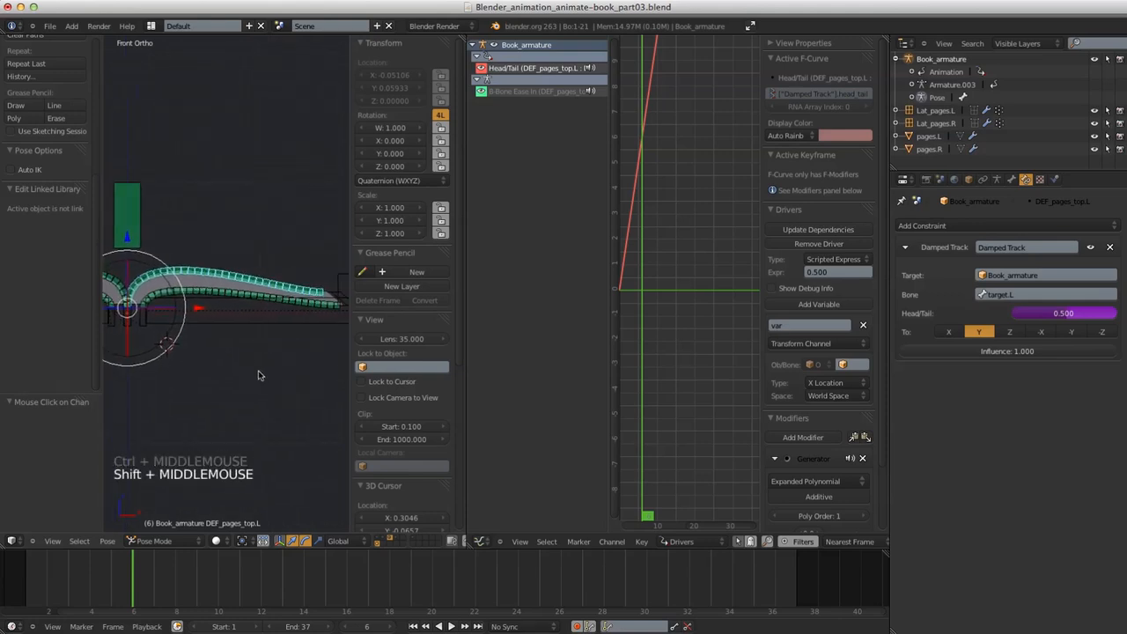
pyautogui.rightClick(129, 327)
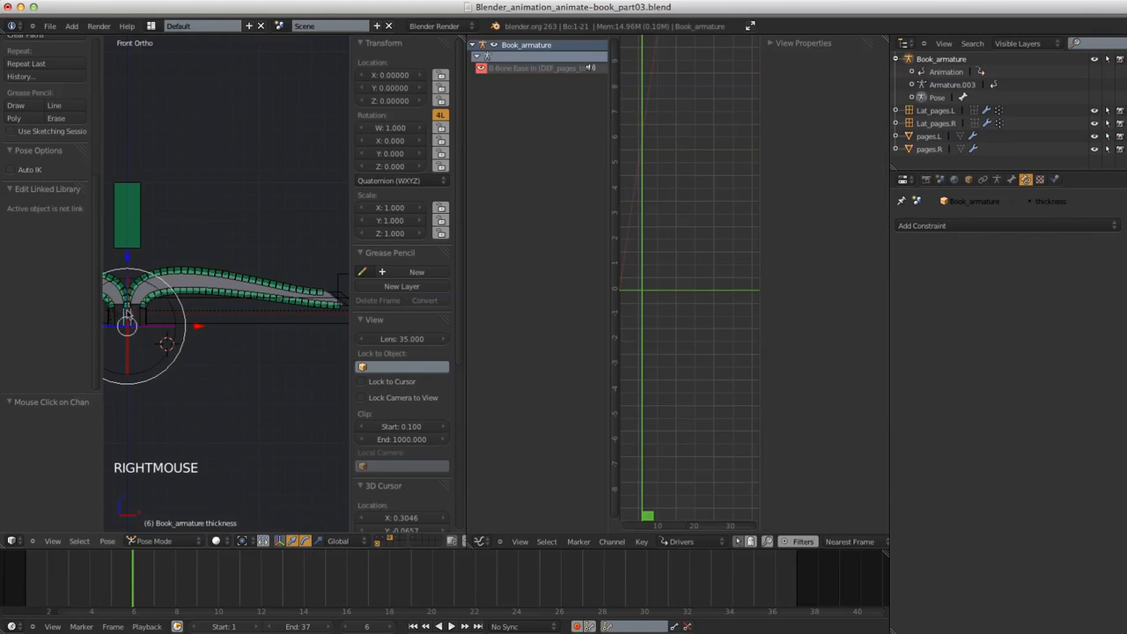
pyautogui.rightClick(182, 271)
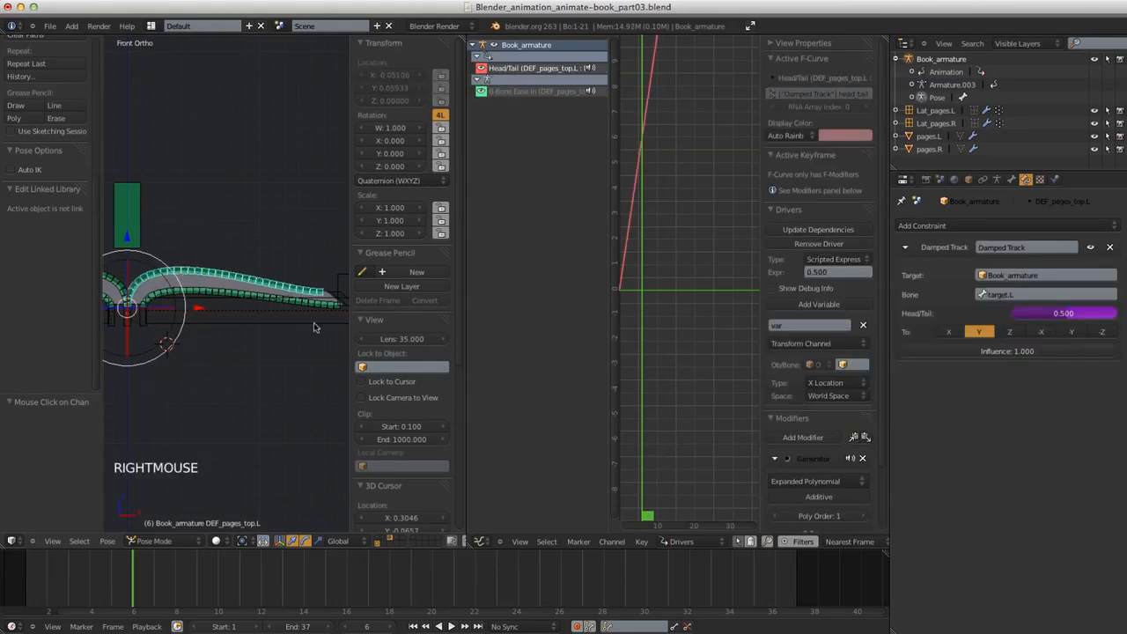
pyautogui.keyDown('shift'); pyautogui.moveTo(314, 327); pyautogui.dragTo(282, 347, button='middle'); pyautogui.keyUp('shift')
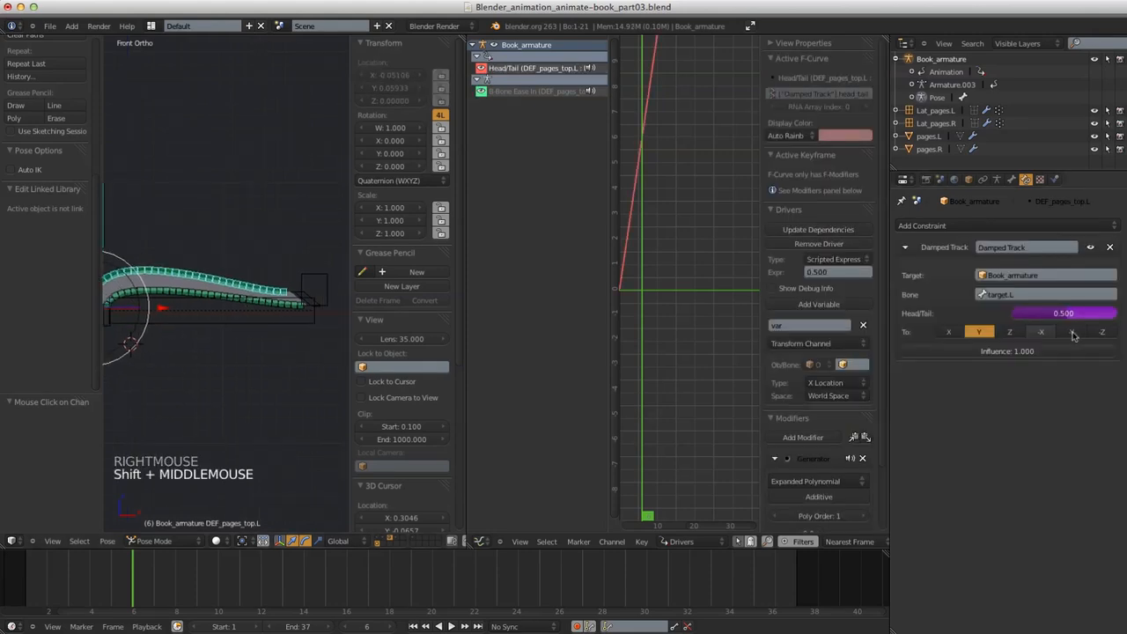
pyautogui.keyDown('shift'); pyautogui.moveTo(232, 382); pyautogui.dragTo(267, 379, button='middle'); pyautogui.keyUp('shift')
# Test moving the thickness bone about 0.064 along X, compare it with DEF_pages_top.L, and clear its location
pyautogui.rightClick(165, 326)
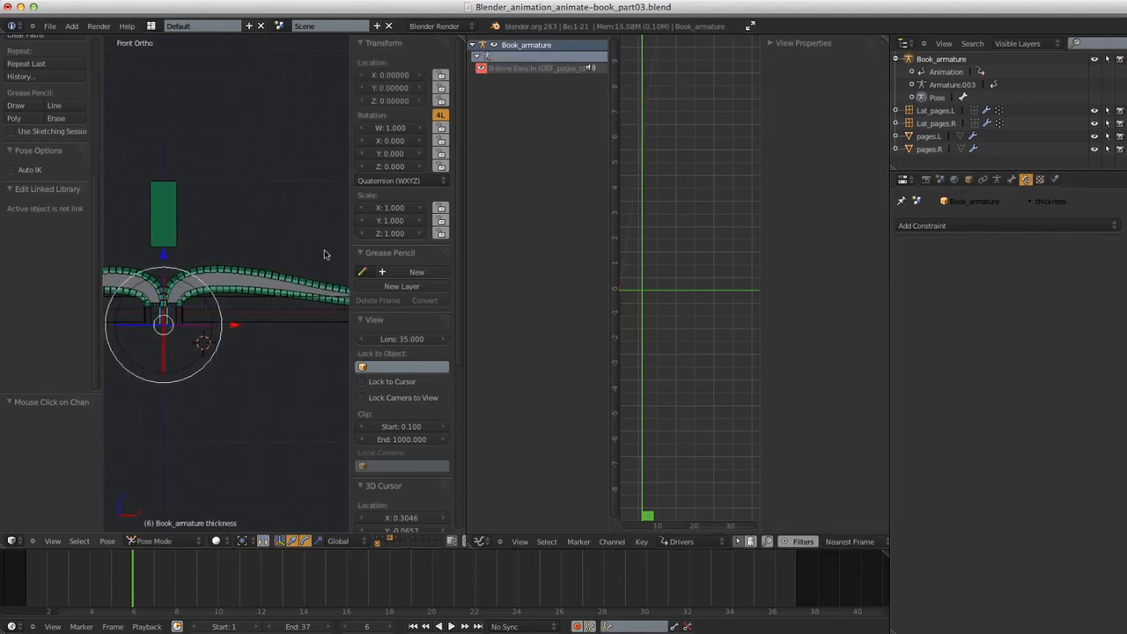
pyautogui.moveTo(235, 326); pyautogui.dragTo(248, 322)
pyautogui.rightClick(284, 270)
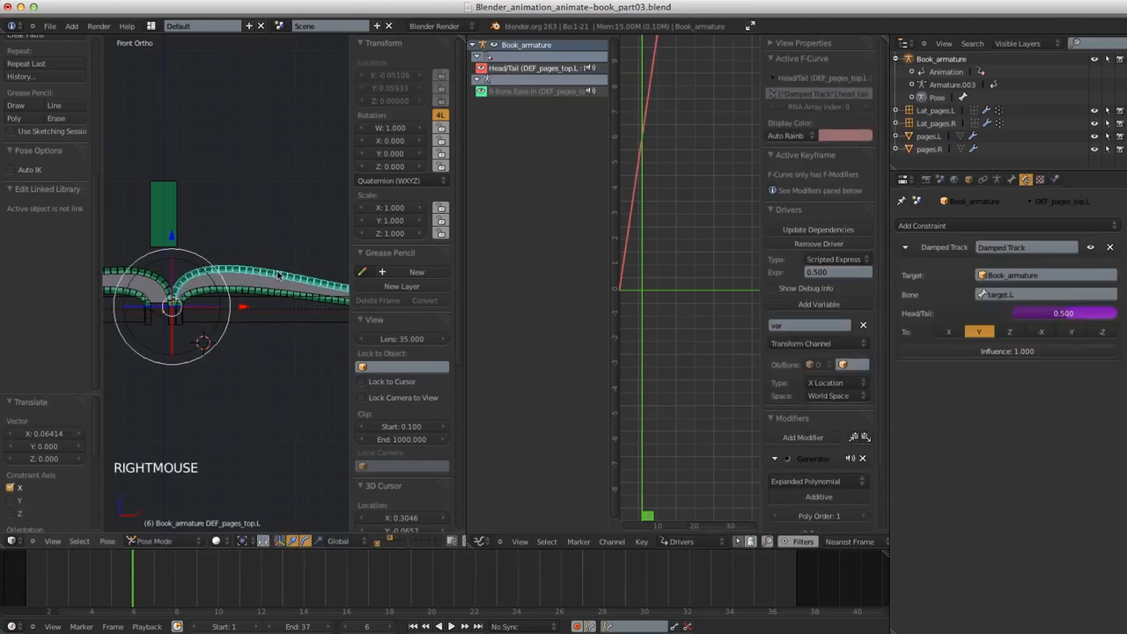
pyautogui.rightClick(170, 327)
pyautogui.hotkey('alt', 'g')
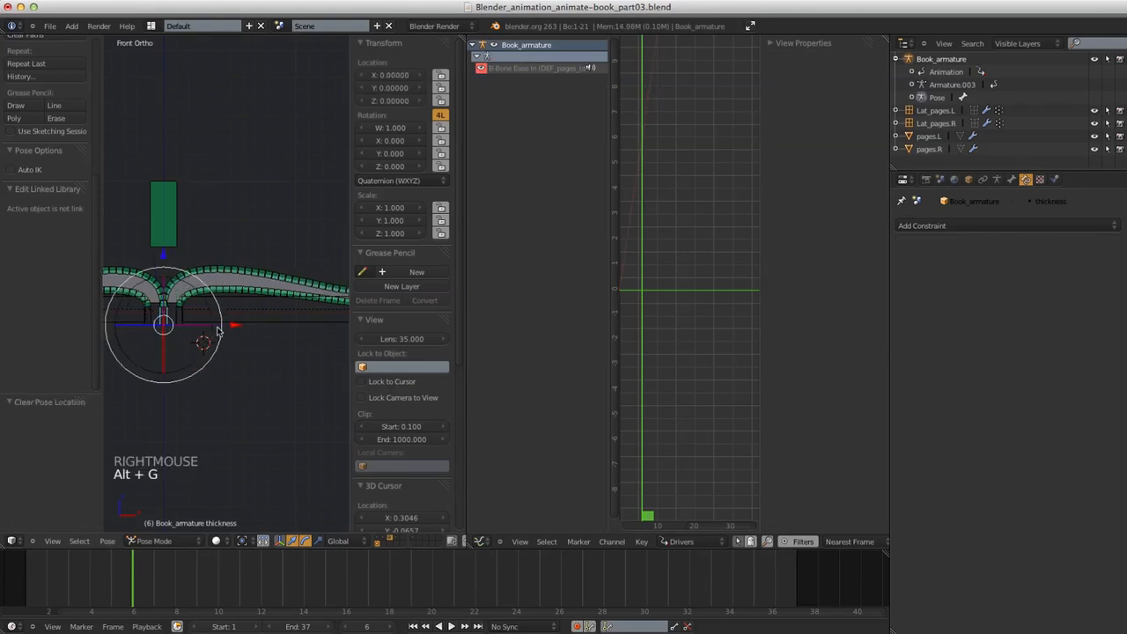
# Remove the Generator modifier from the Head/Tail driver curve of DEF_pages_top.L
pyautogui.keyDown('shift'); pyautogui.moveTo(281, 337); pyautogui.dragTo(273, 317, button='middle'); pyautogui.keyUp('shift')
pyautogui.rightClick(261, 315)
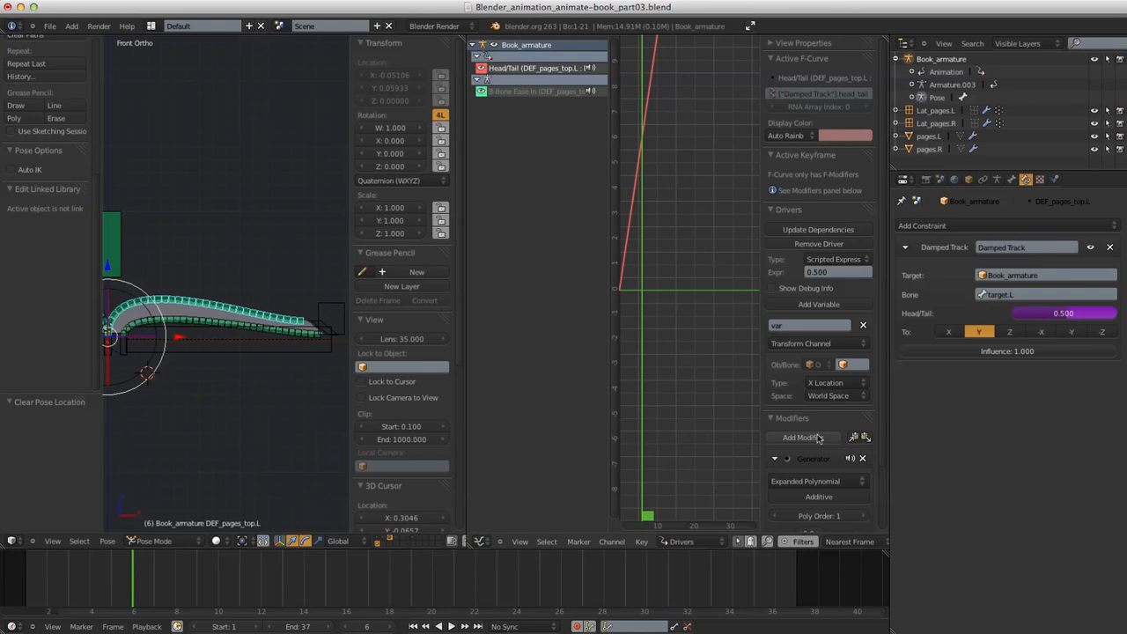
pyautogui.click(864, 459)
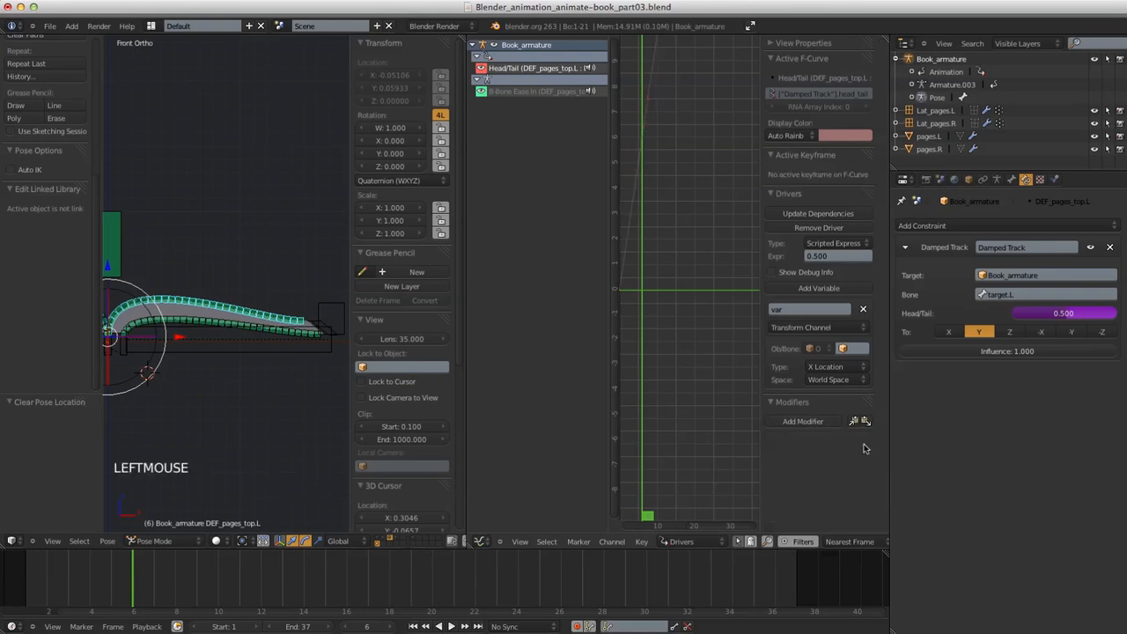
# Target the Head/Tail driver variable at the thickness bone of Book_armature
pyautogui.click(849, 349)
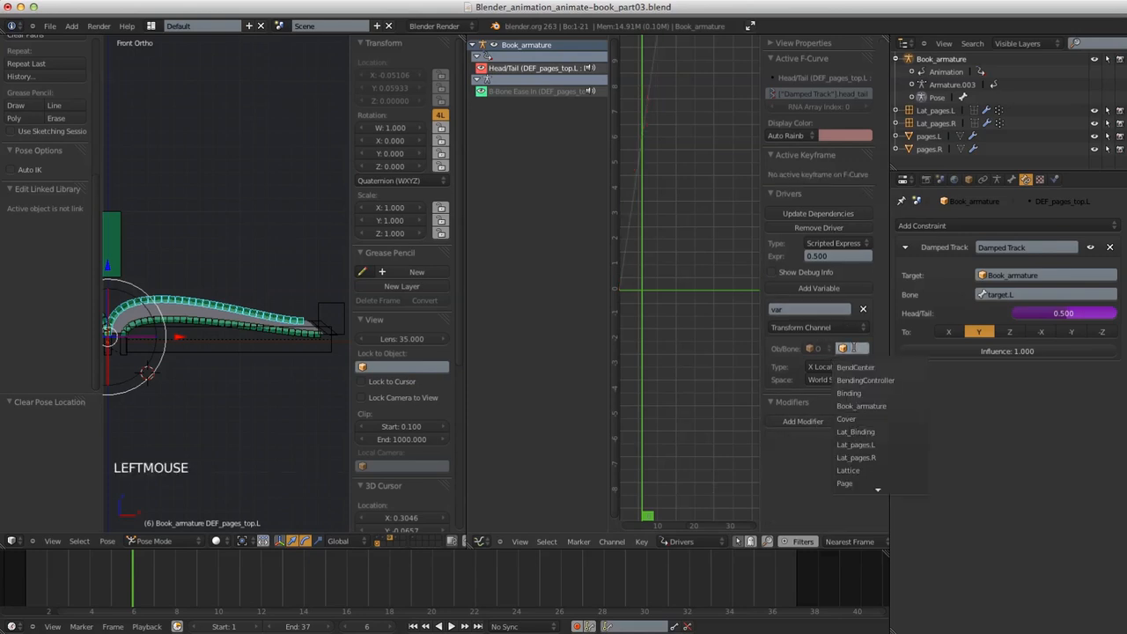
pyautogui.click(859, 405)
pyautogui.click(837, 361)
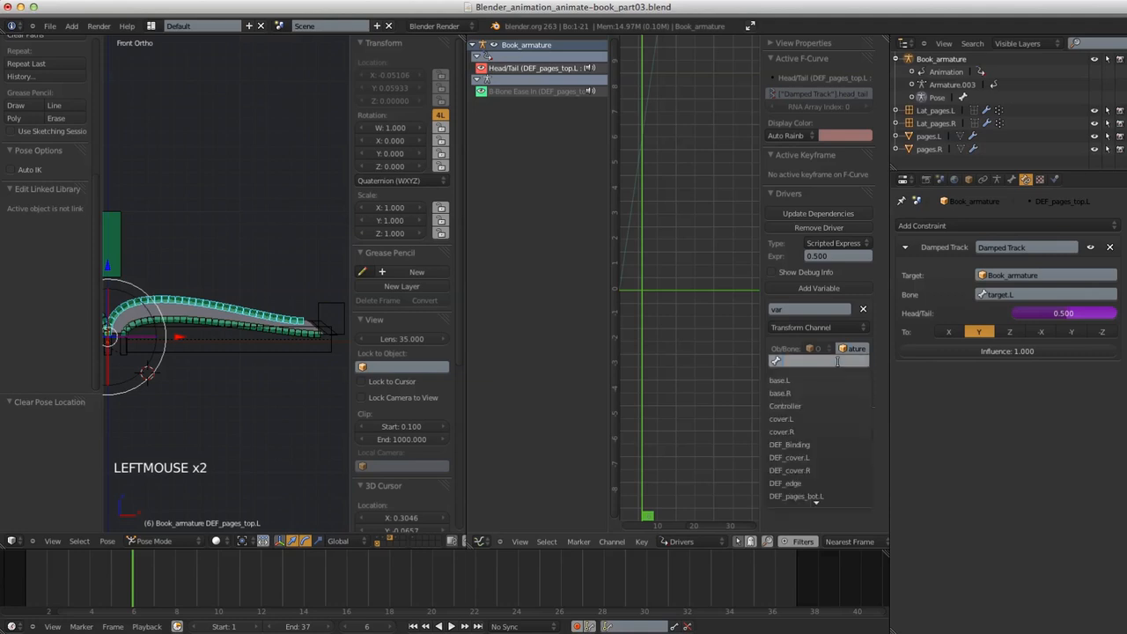
pyautogui.write('th')
pyautogui.click(830, 378)
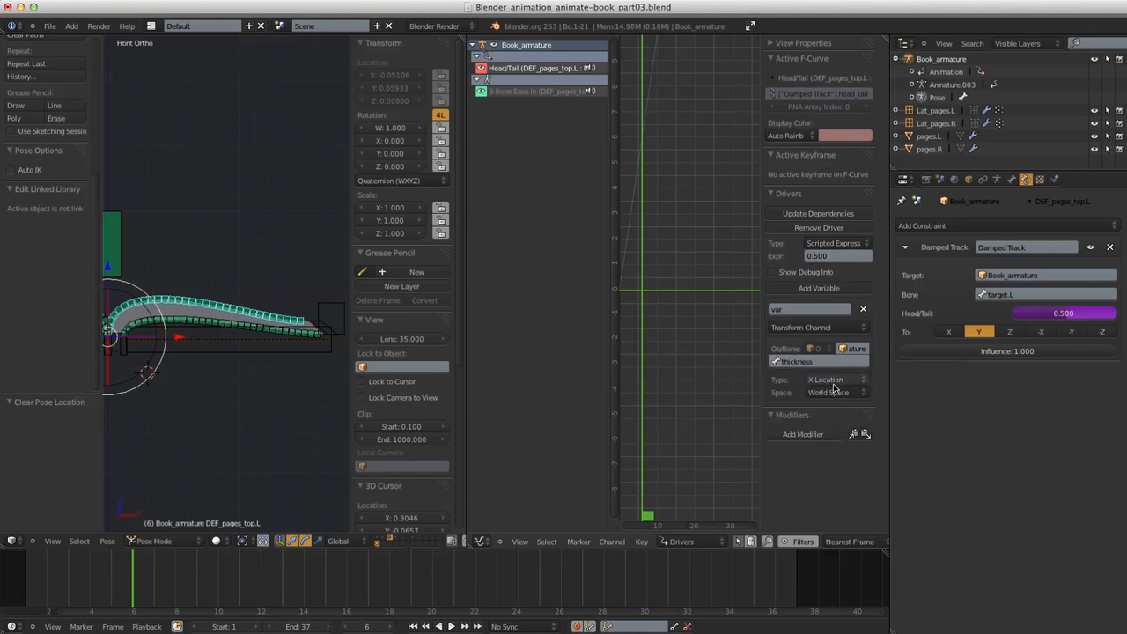
# Set the Head/Tail driver variable's space to Transform Space and the driver expression to (1/0.24)*var+0.5
pyautogui.click(828, 391)
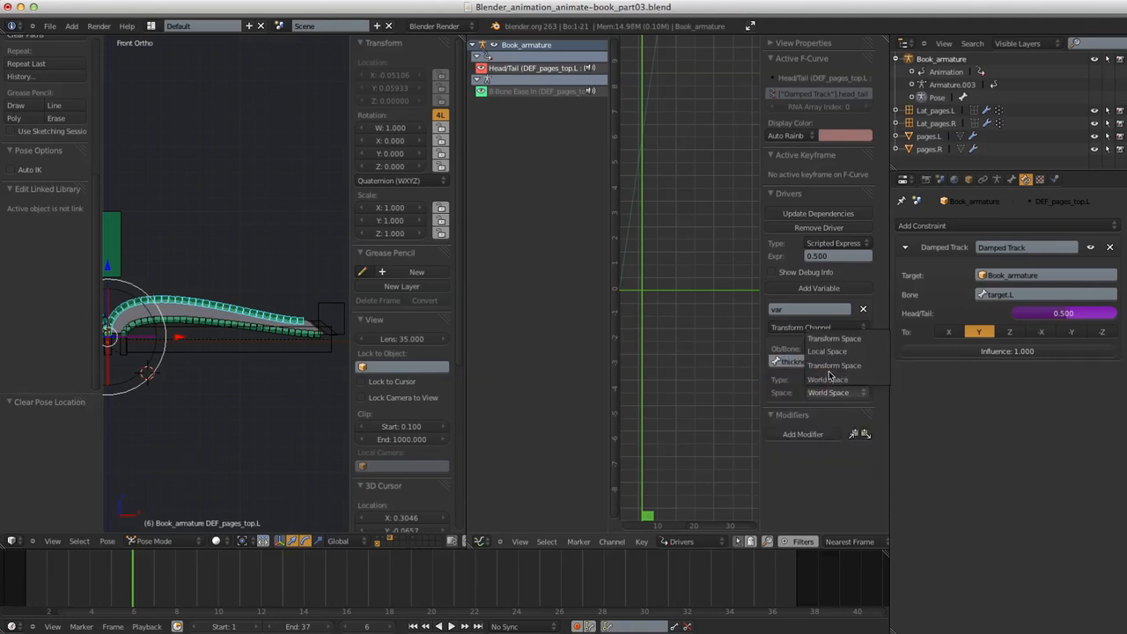
pyautogui.click(826, 391)
pyautogui.click(829, 365)
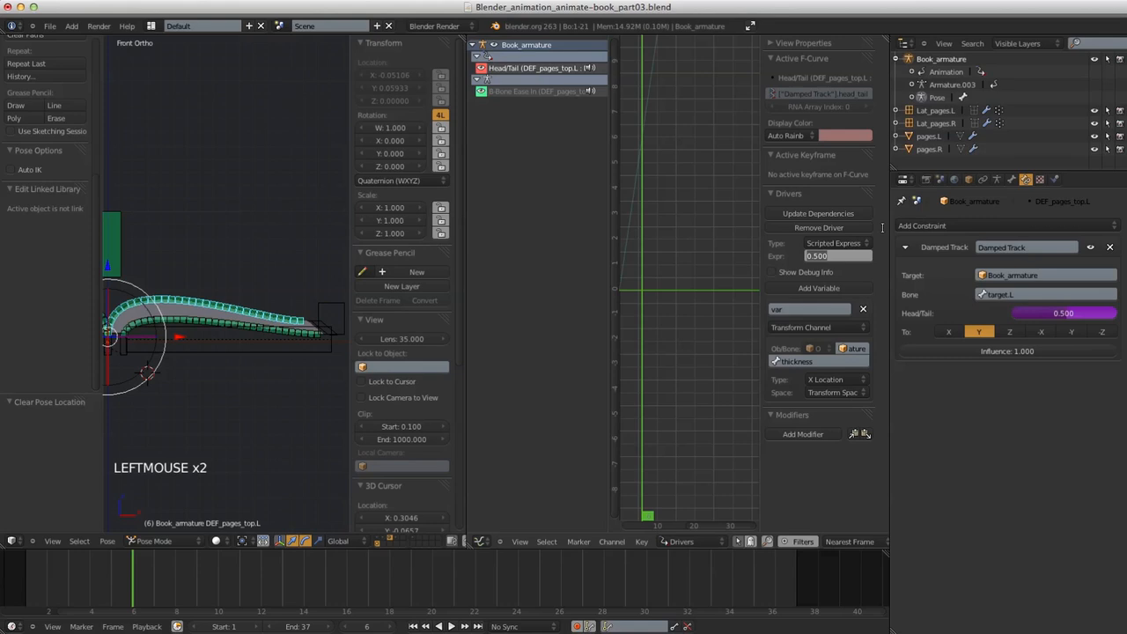
pyautogui.write('(1/0.24)*var+')
pyautogui.press('Return')
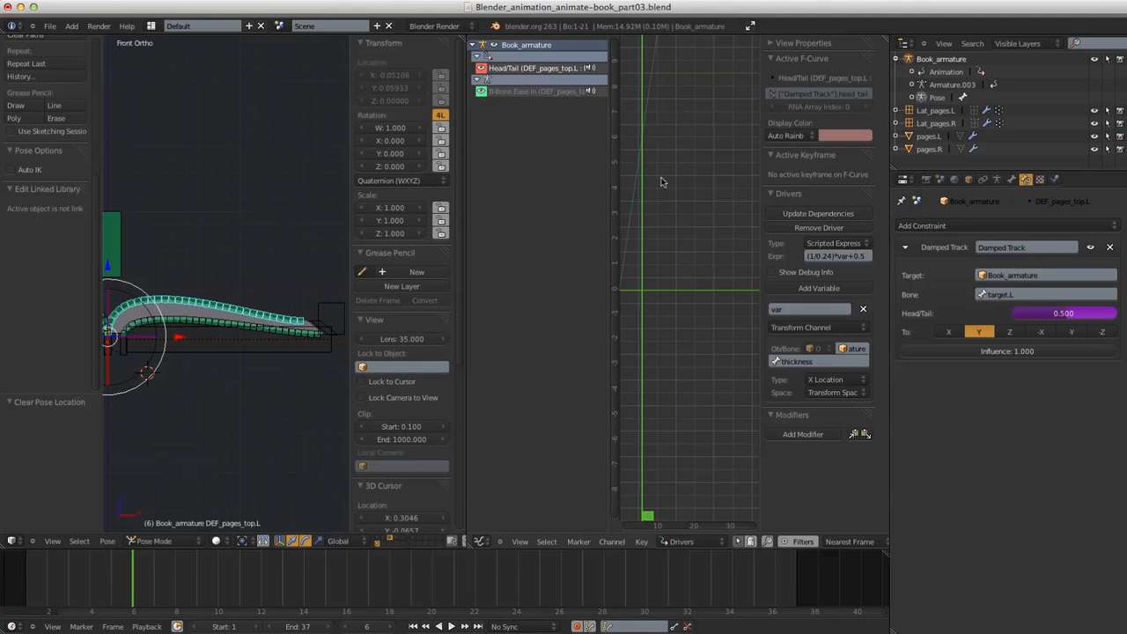
pyautogui.press('r')
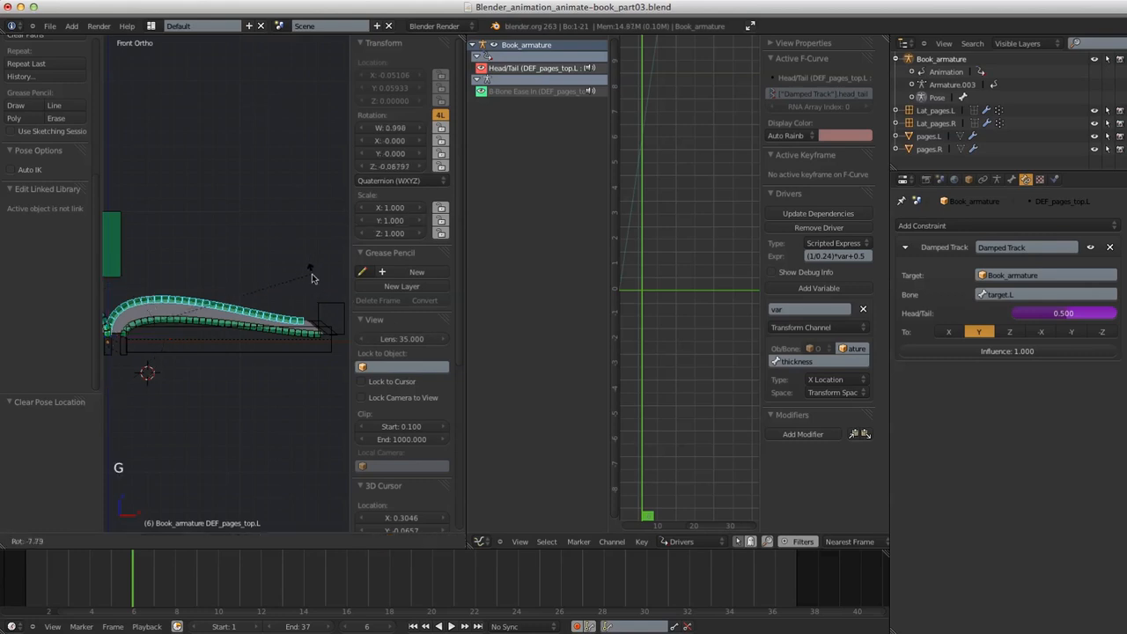
pyautogui.rightClick(317, 280)
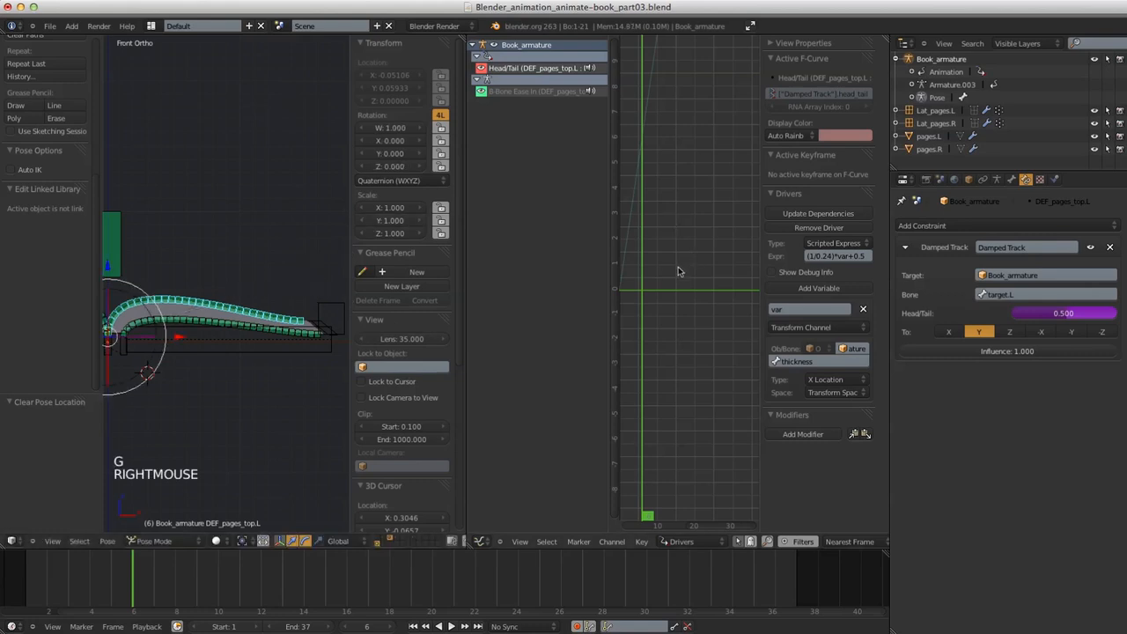
# Remove the Generator modifier from the B-Bone Ease In driver of DEF_pages_top.L and target its variable at Book_armature's thickness bone
pyautogui.click(532, 92)
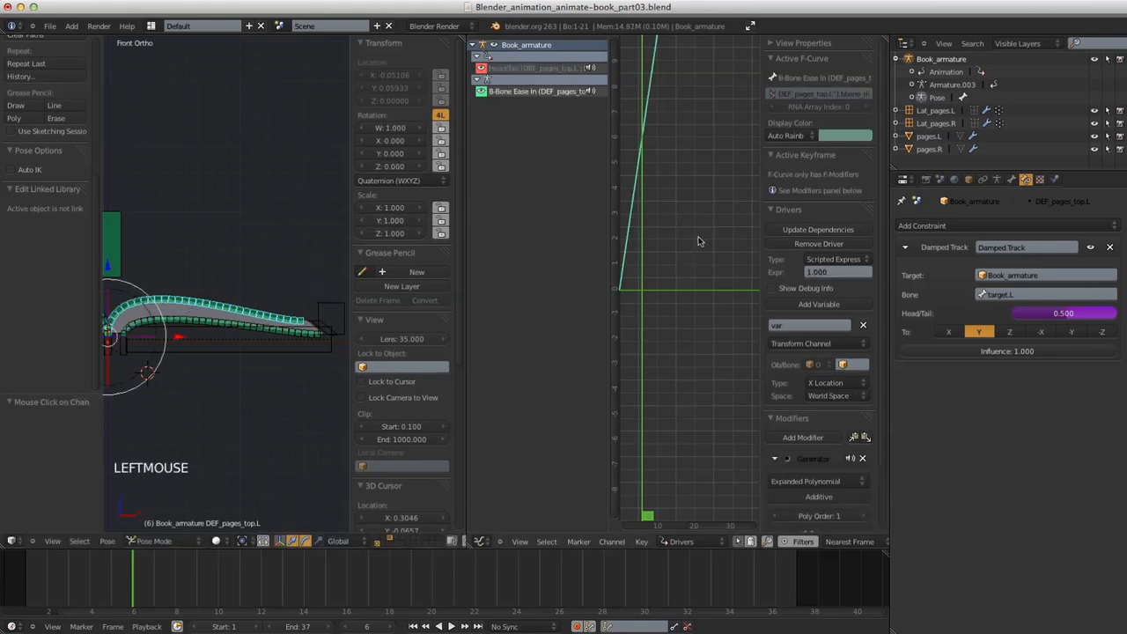
pyautogui.click(861, 458)
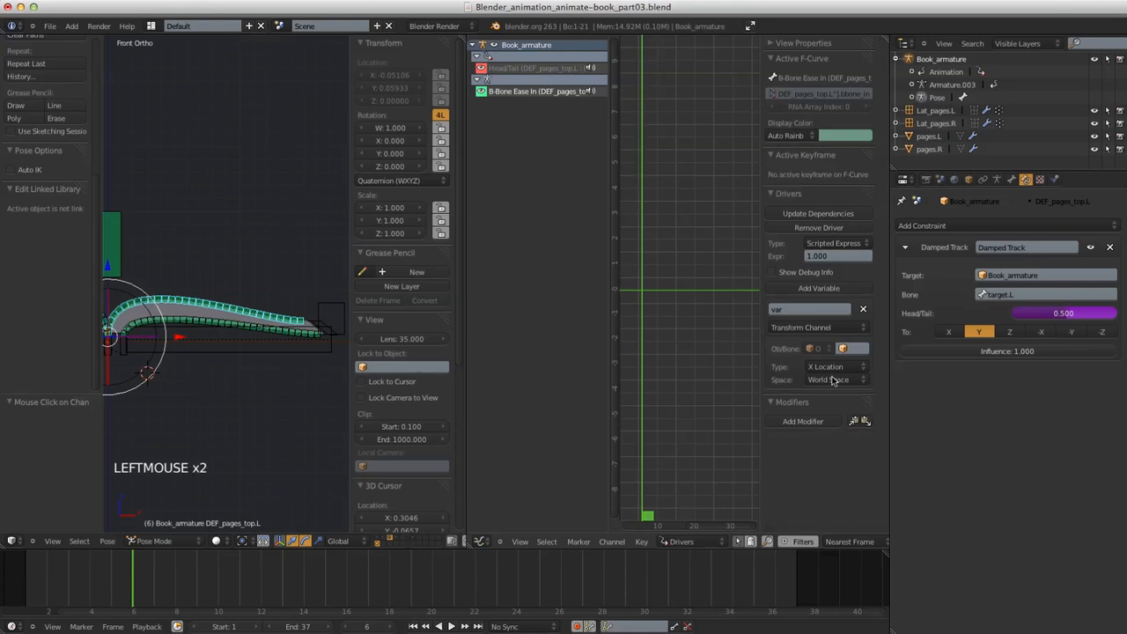
pyautogui.click(849, 349)
pyautogui.click(860, 406)
pyautogui.click(841, 361)
pyautogui.write('tg')
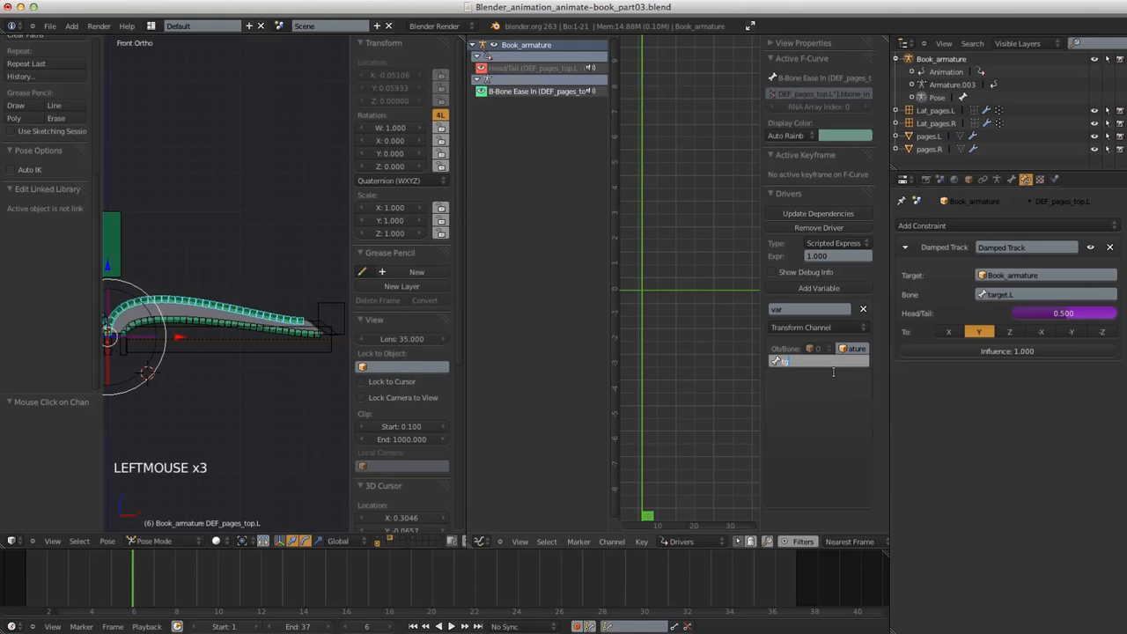
pyautogui.press('BackSpace')
pyautogui.write('h')
pyautogui.click(825, 381)
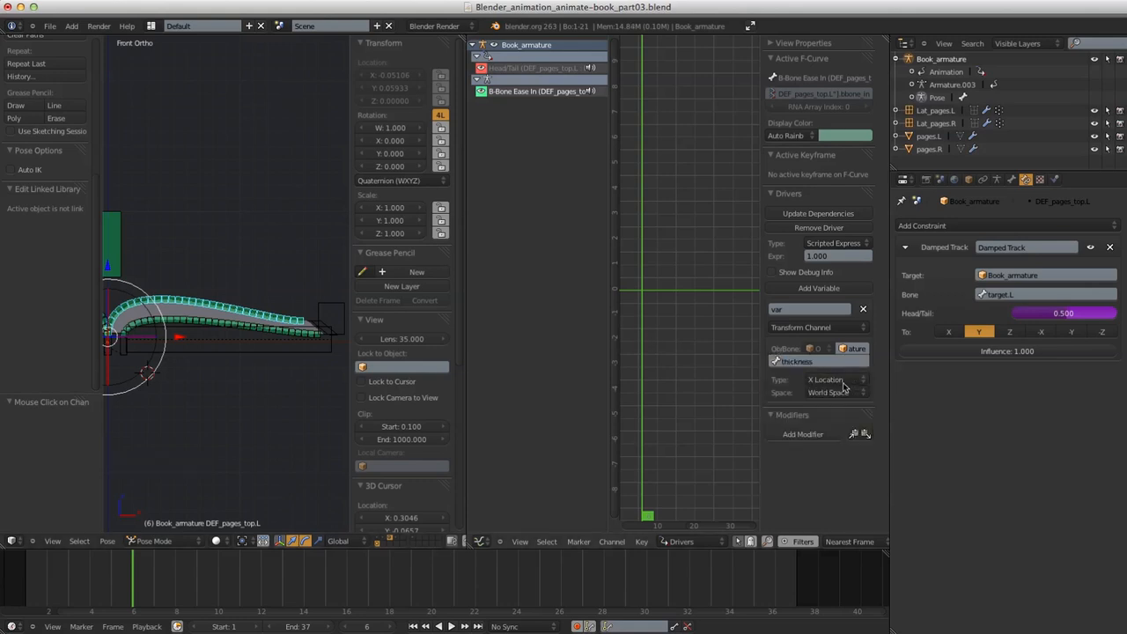
# Set the Ease In driver variable of DEF_pages_top.L to Transform Space and the driver expression to 0.8+var*2.5
pyautogui.click(845, 379)
pyautogui.click(827, 393)
pyautogui.click(823, 364)
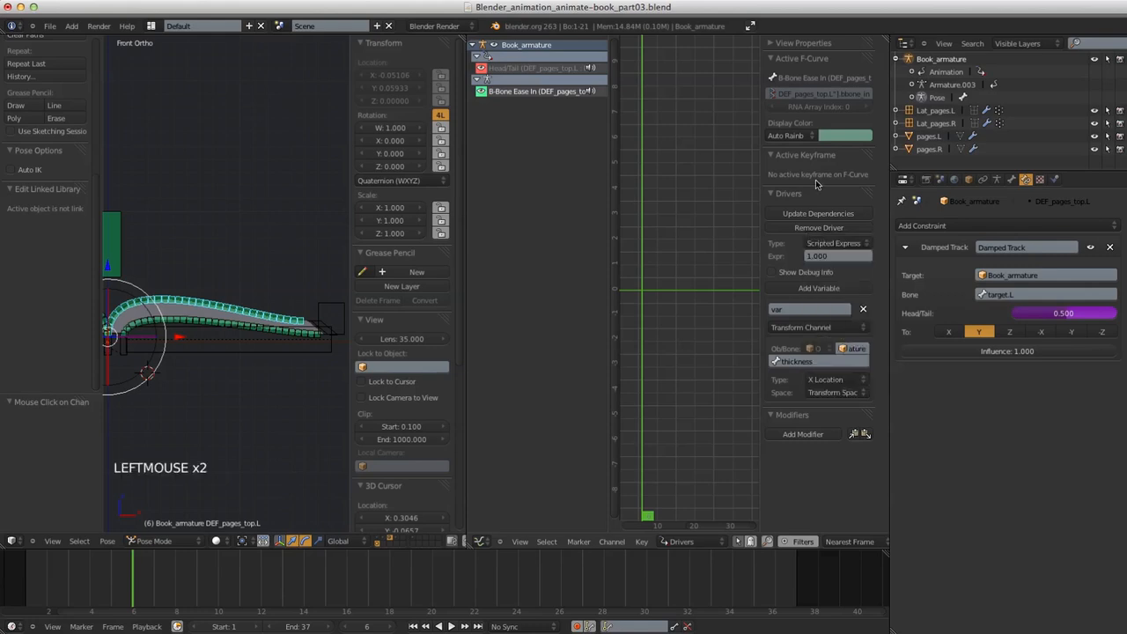
pyautogui.click(828, 256)
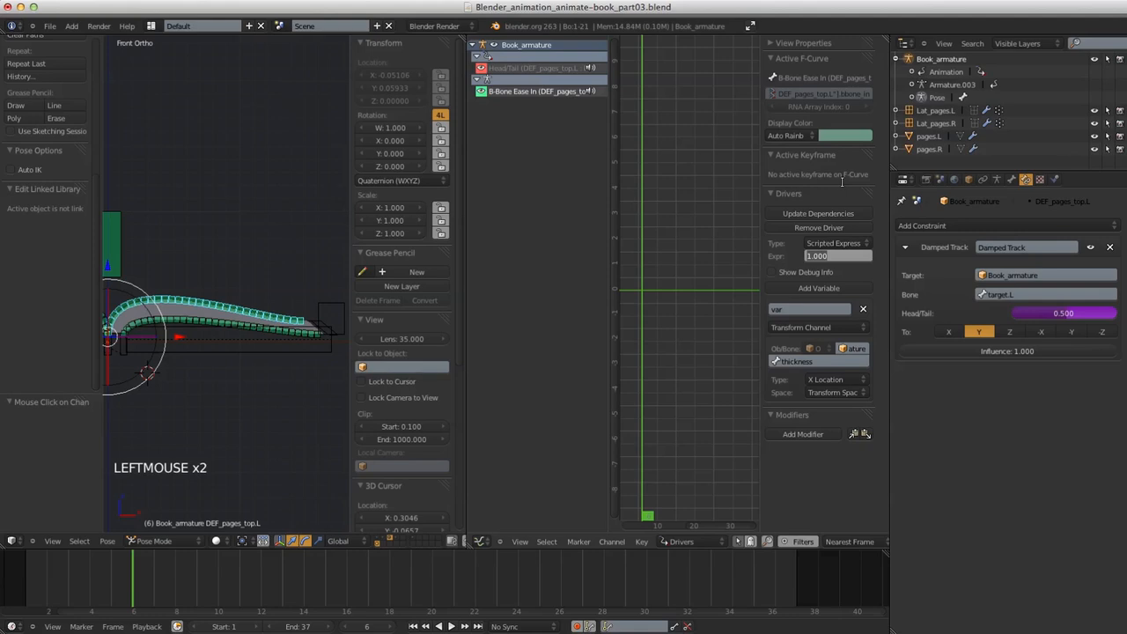
pyautogui.write('0')
pyautogui.write('.8+var*2.5')
pyautogui.press('Return')
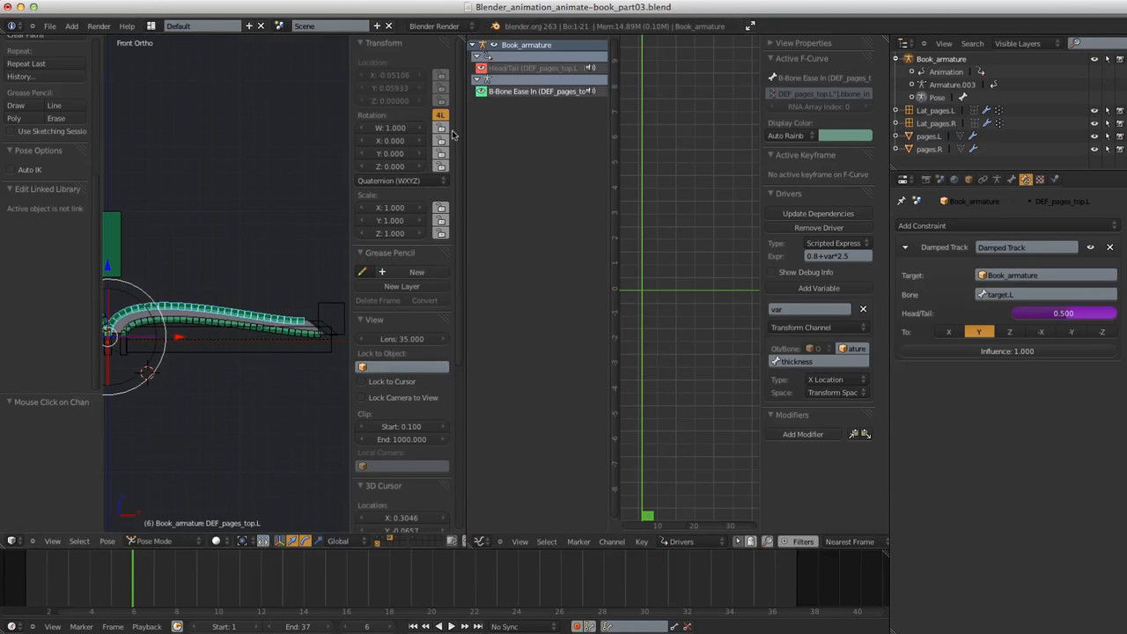
pyautogui.press('g')
pyautogui.rightClick(268, 254)
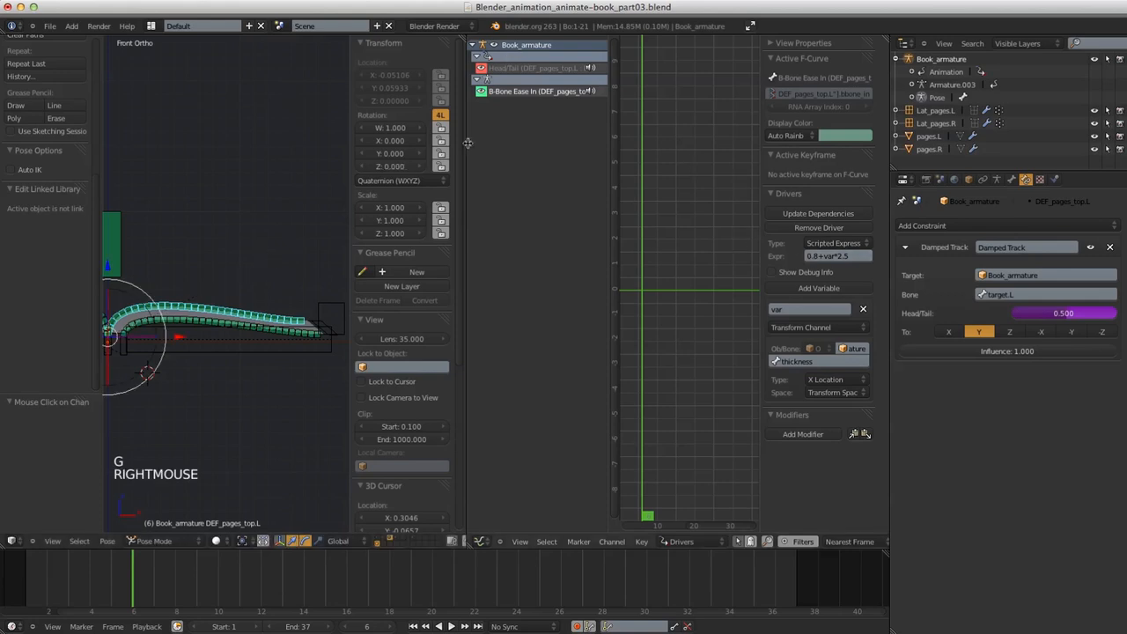
# Copy the Damped Track Head/Tail driver from DEF_pages_top.L to the same constraint value on DEF_pages_top.R
pyautogui.moveTo(468, 145); pyautogui.dragTo(600, 160)
pyautogui.keyDown('shift'); pyautogui.moveTo(243, 362); pyautogui.dragTo(353, 338, button='middle'); pyautogui.keyUp('shift')
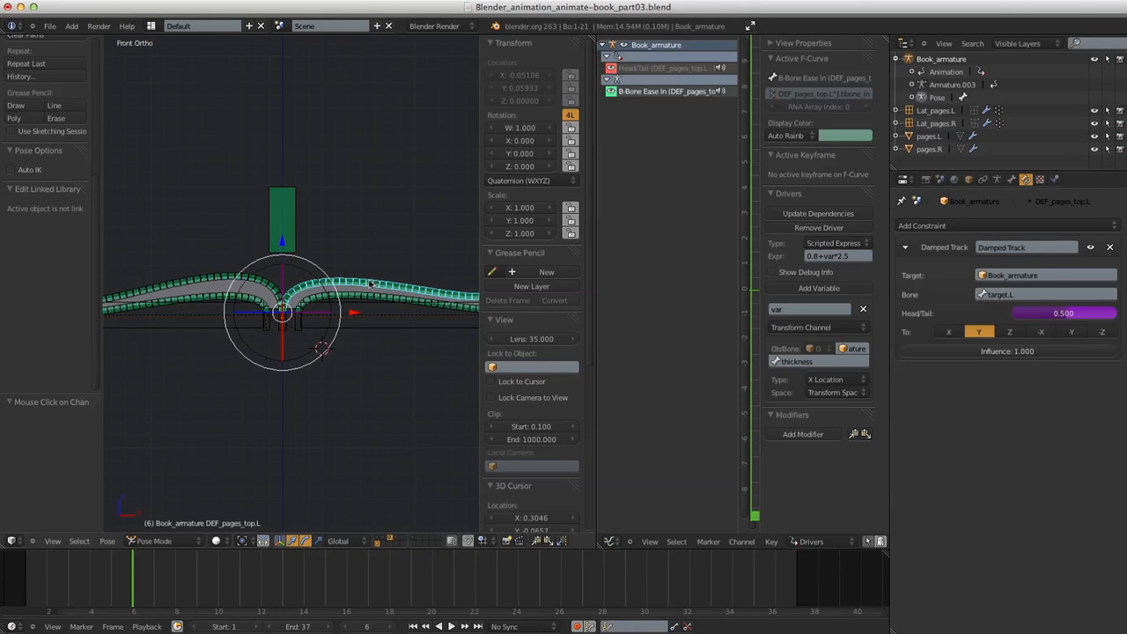
pyautogui.rightClick(1036, 317)
pyautogui.click(1031, 332)
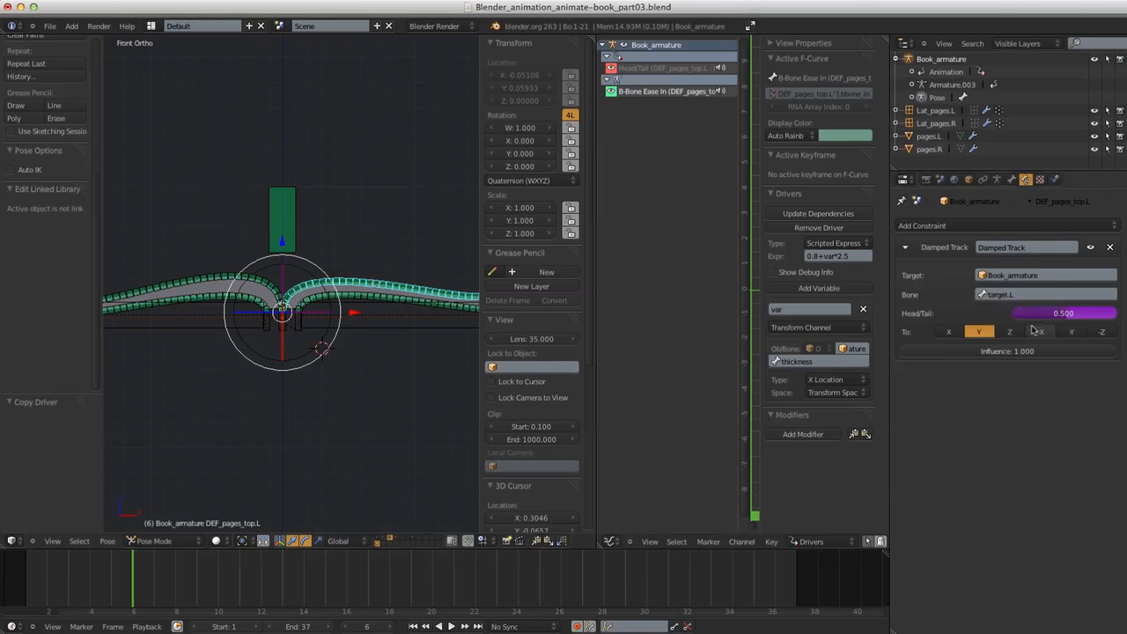
pyautogui.rightClick(183, 268)
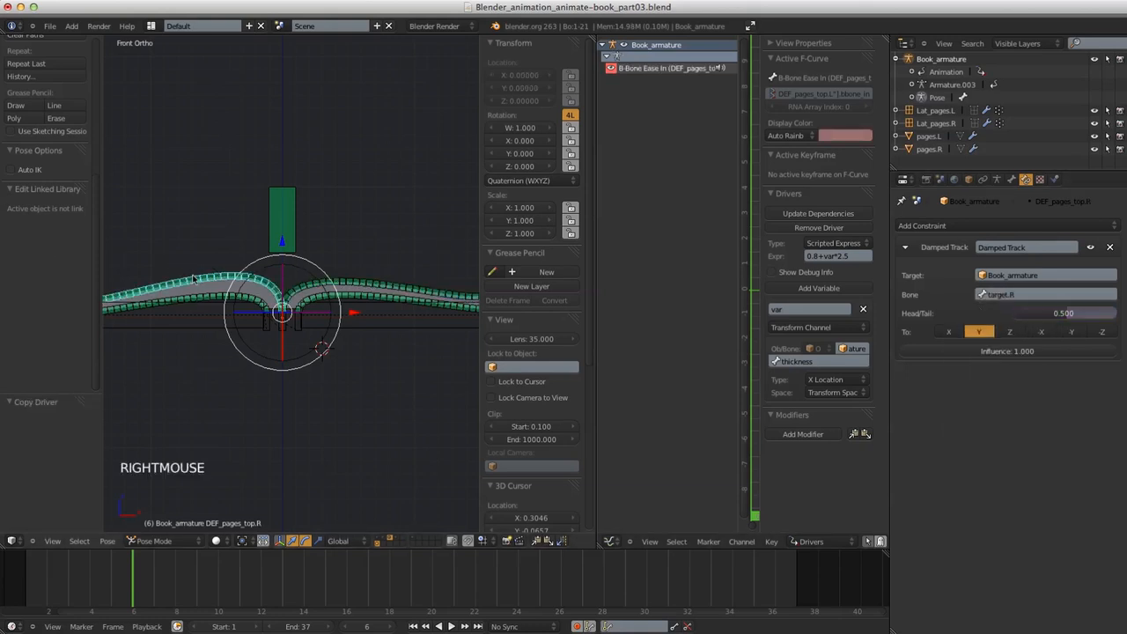
pyautogui.rightClick(1064, 315)
pyautogui.click(1063, 345)
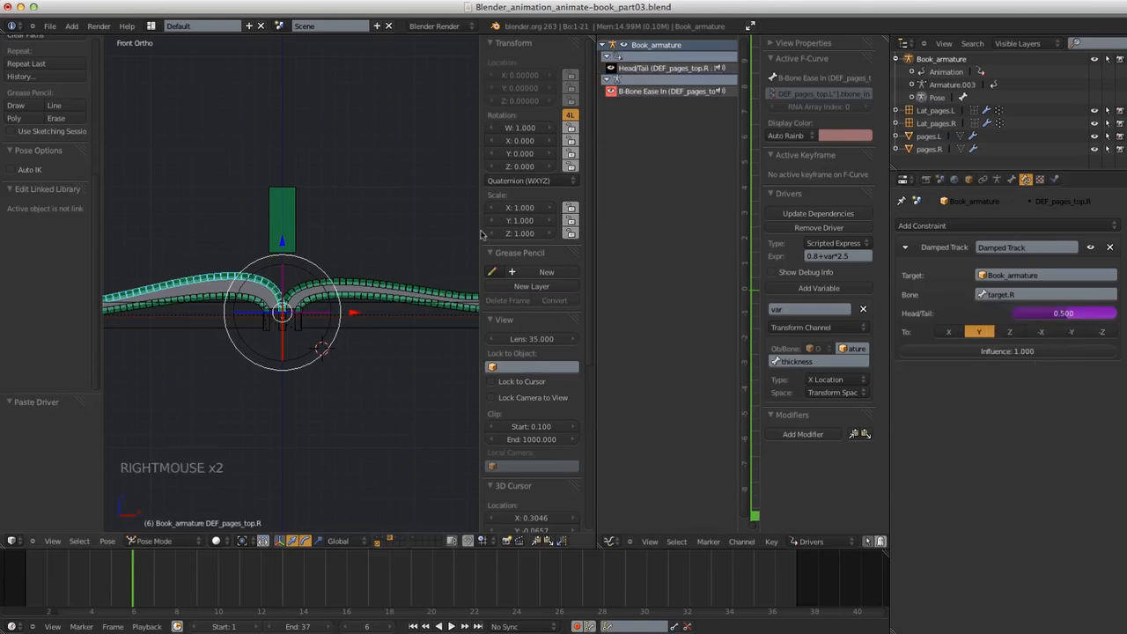
# Set the Head/Tail driver expression of DEF_pages_top.R to (-1/0.24)*var+0.5
pyautogui.click(640, 70)
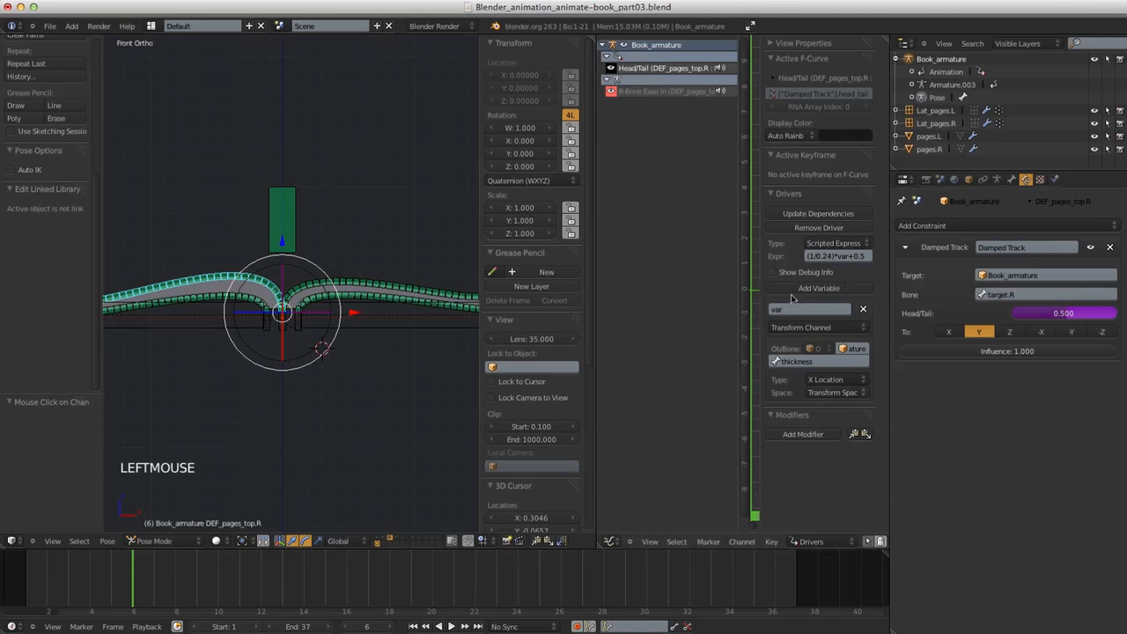
pyautogui.click(813, 256)
pyautogui.click(811, 255)
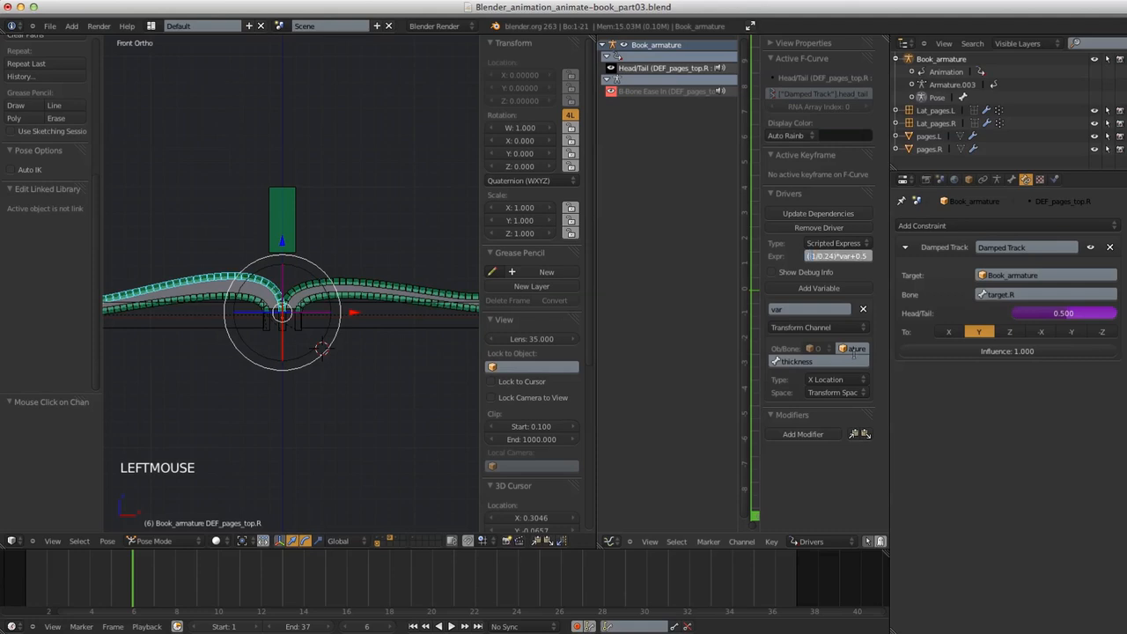
pyautogui.write('-')
pyautogui.press('Return')
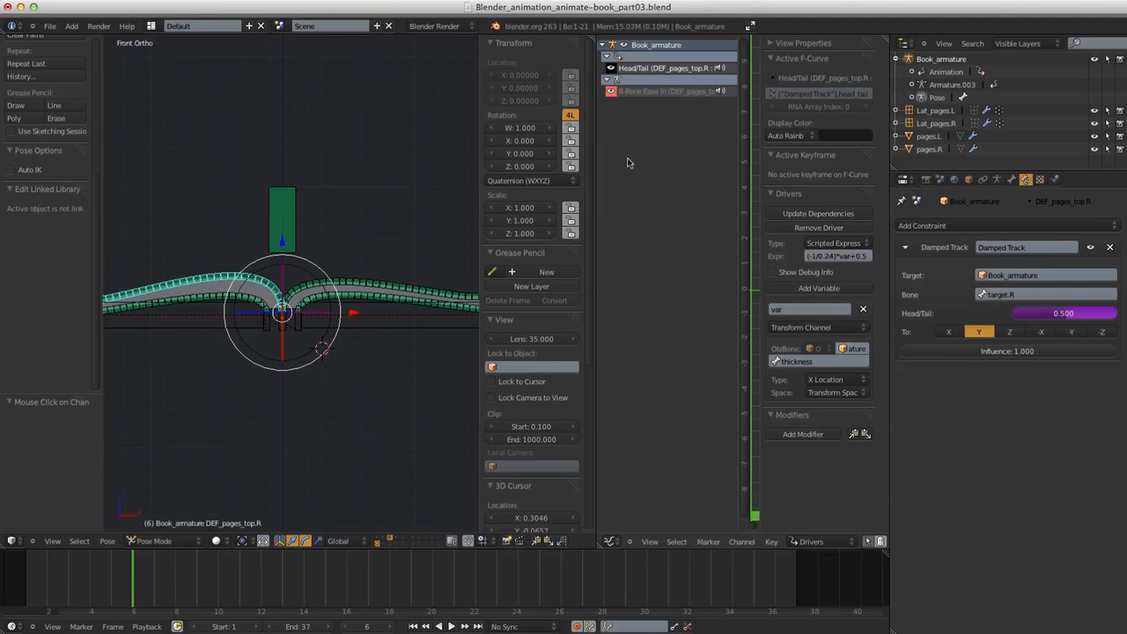
# Copy the Curved Bones Ease In driver from DEF_pages_top.L to DEF_pages_top.R
pyautogui.rightClick(370, 287)
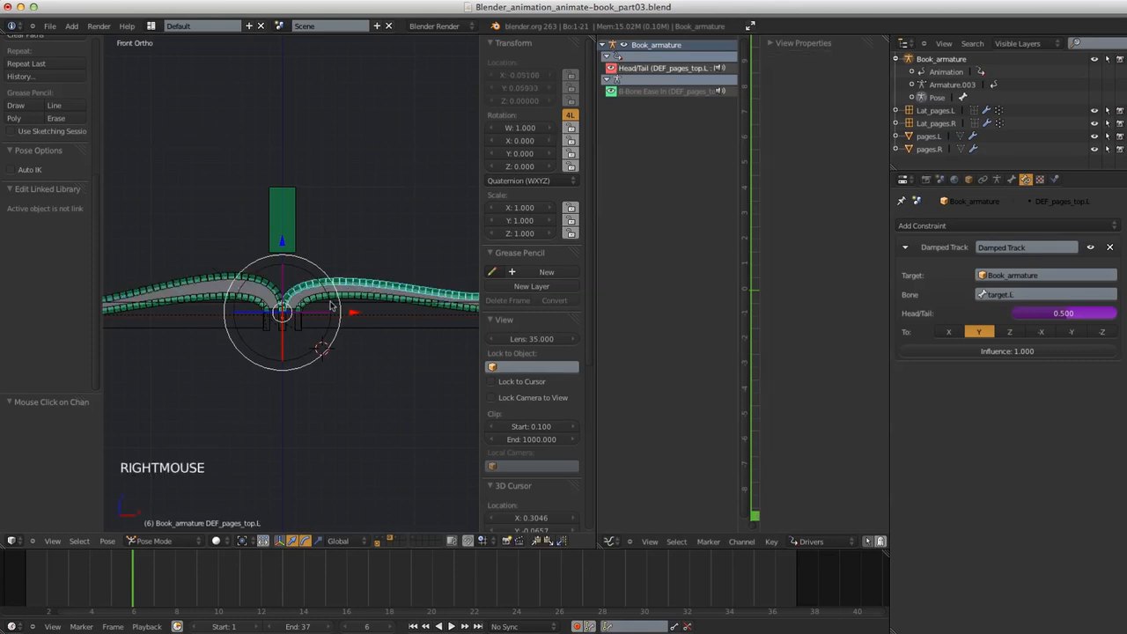
pyautogui.click(1012, 180)
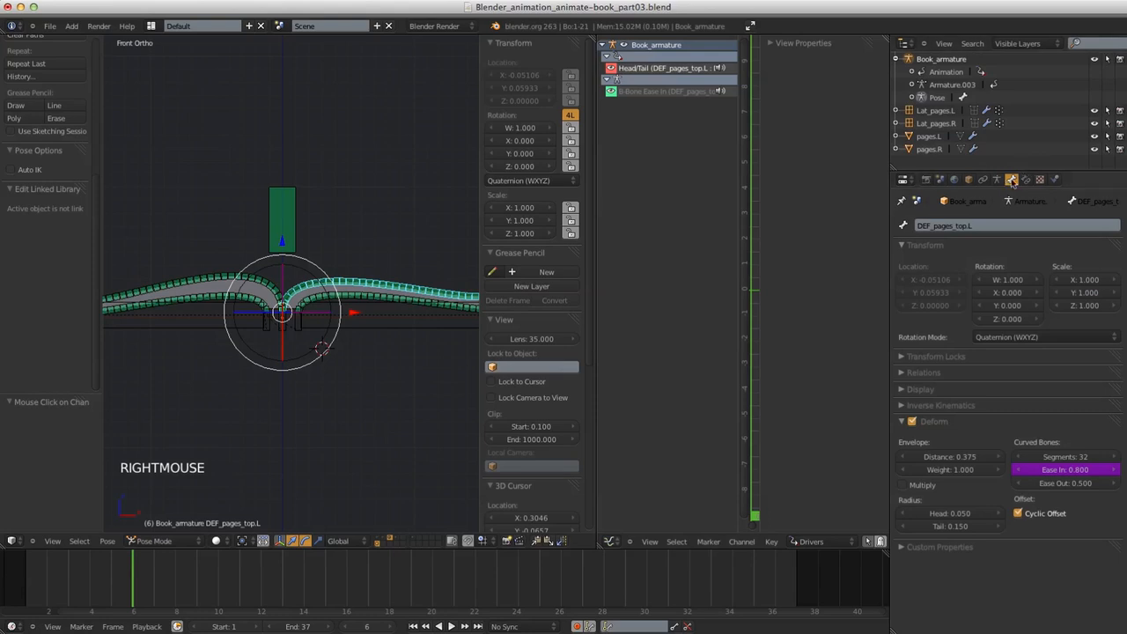
pyautogui.rightClick(1064, 472)
pyautogui.click(1009, 493)
pyautogui.rightClick(227, 276)
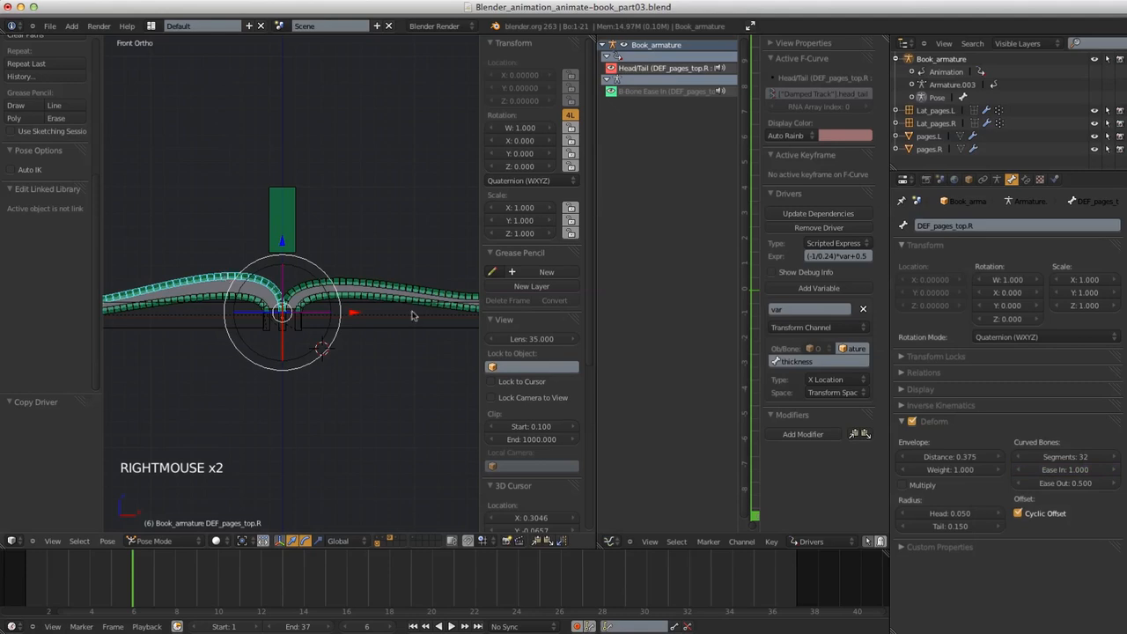
pyautogui.rightClick(1089, 473)
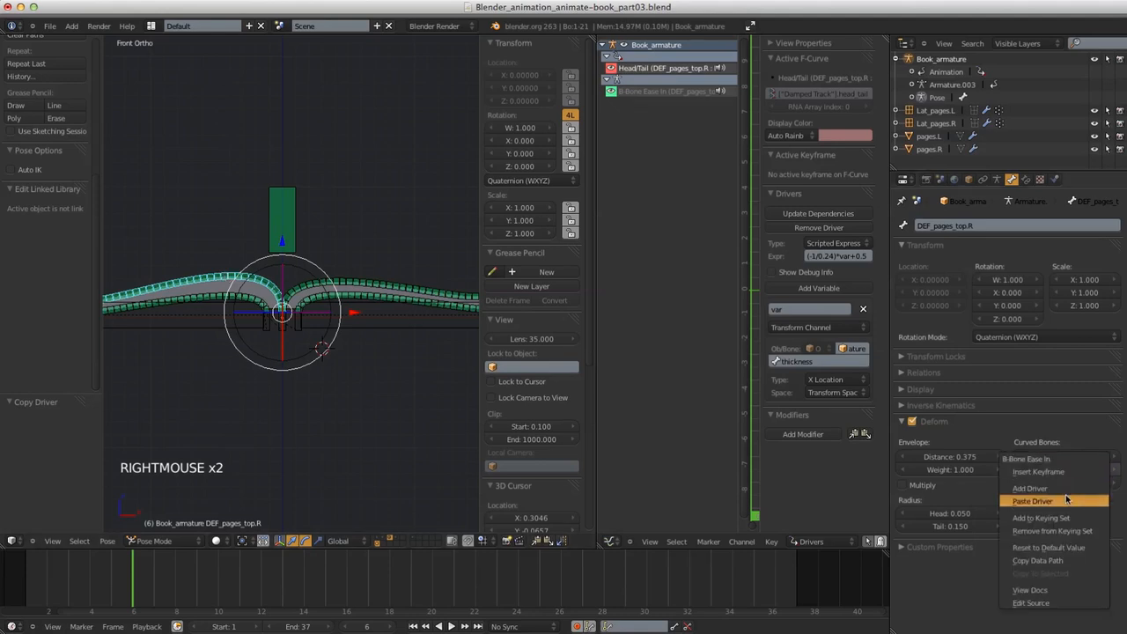
pyautogui.click(1066, 499)
# Set the B-Bone Ease In driver expression of DEF_pages_top.R to 0.8-var*2.5
pyautogui.click(633, 94)
pyautogui.click(640, 103)
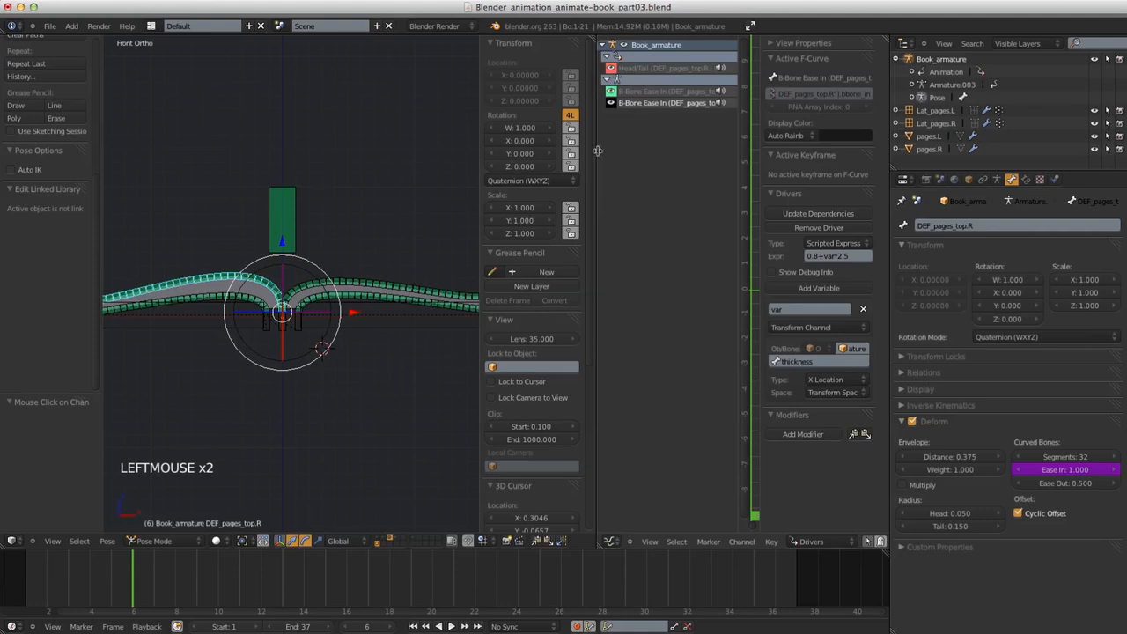
pyautogui.moveTo(595, 150); pyautogui.dragTo(540, 150)
pyautogui.moveTo(672, 150); pyautogui.dragTo(717, 150)
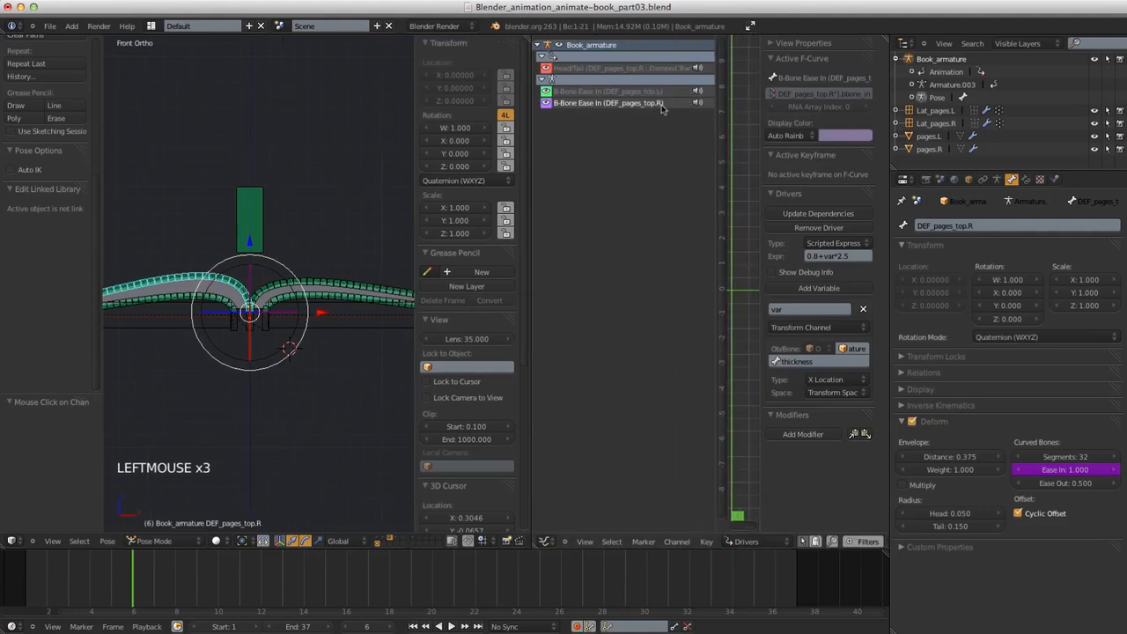
pyautogui.click(826, 257)
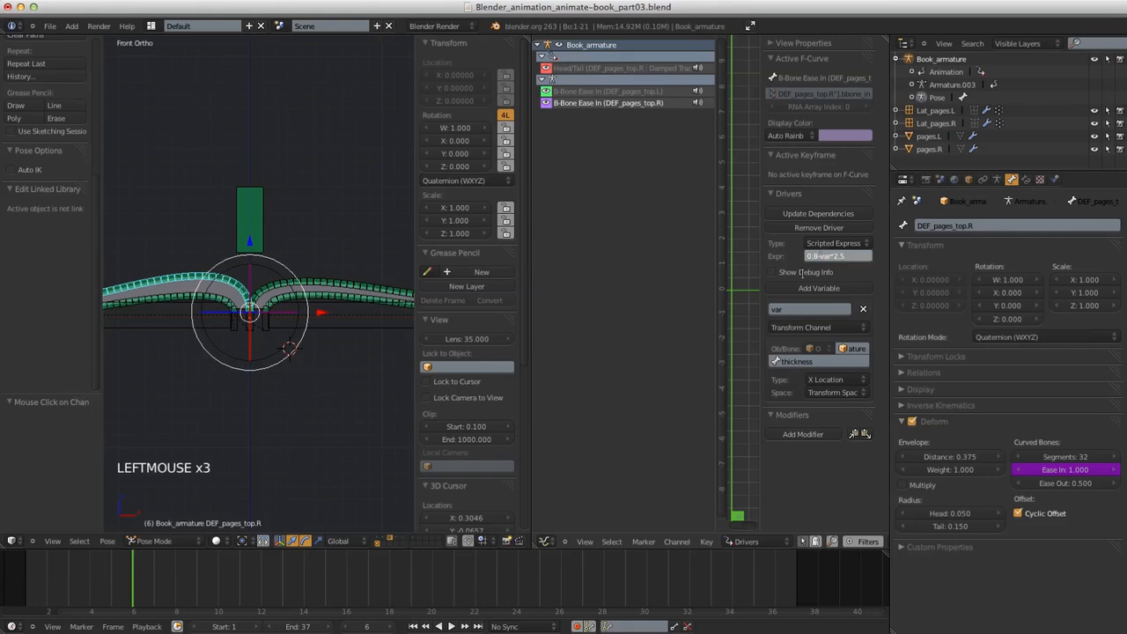
pyautogui.press('Return')
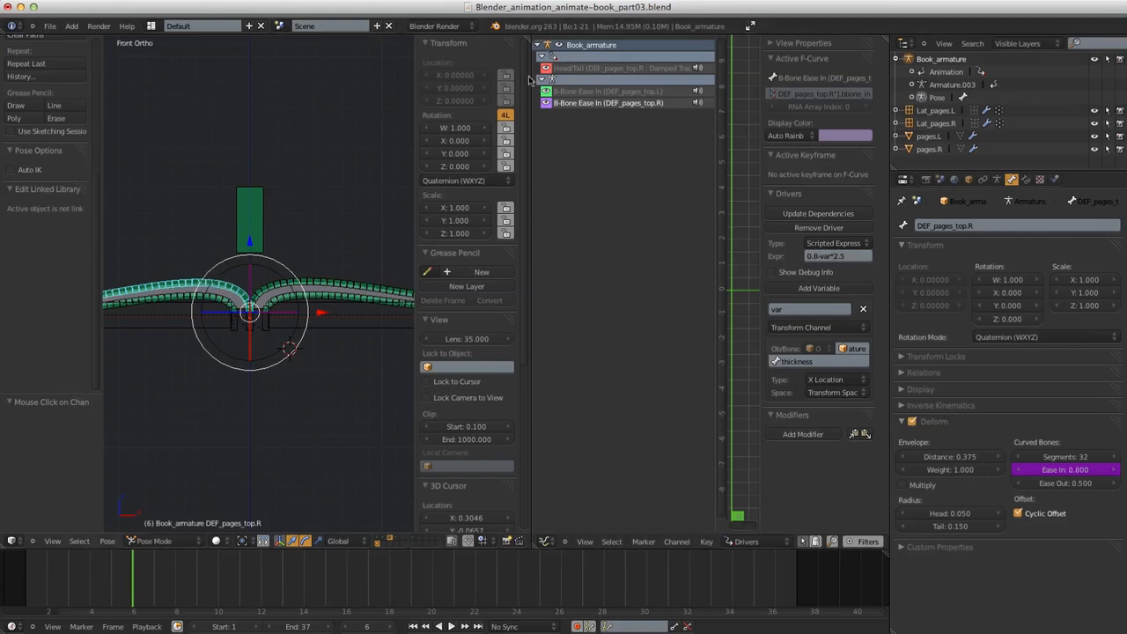
pyautogui.press('g')
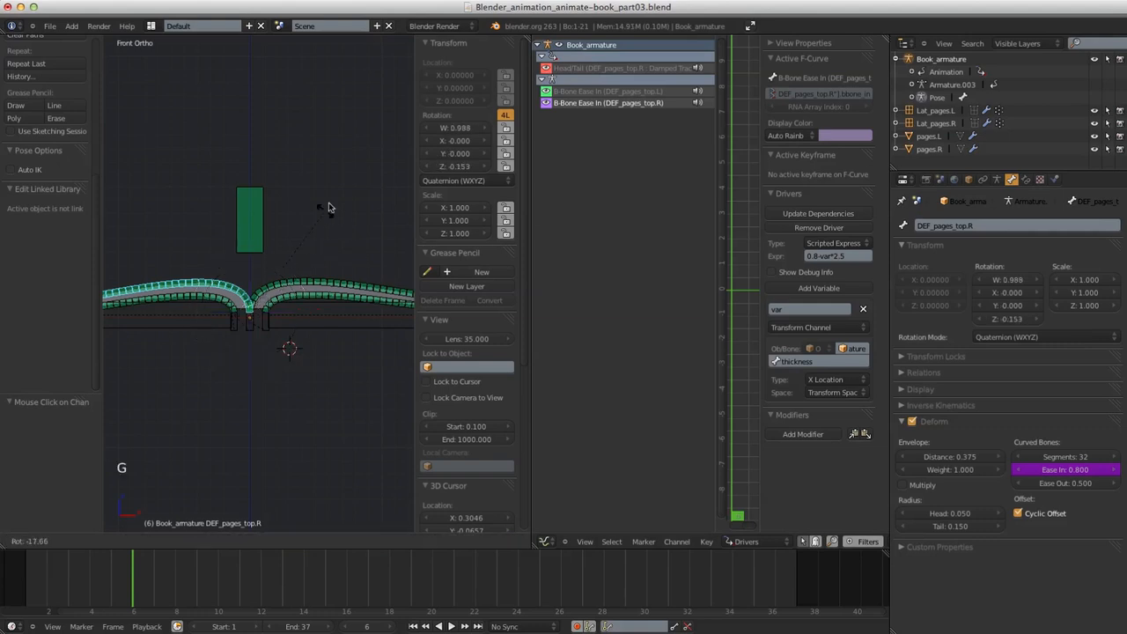
pyautogui.rightClick(329, 198)
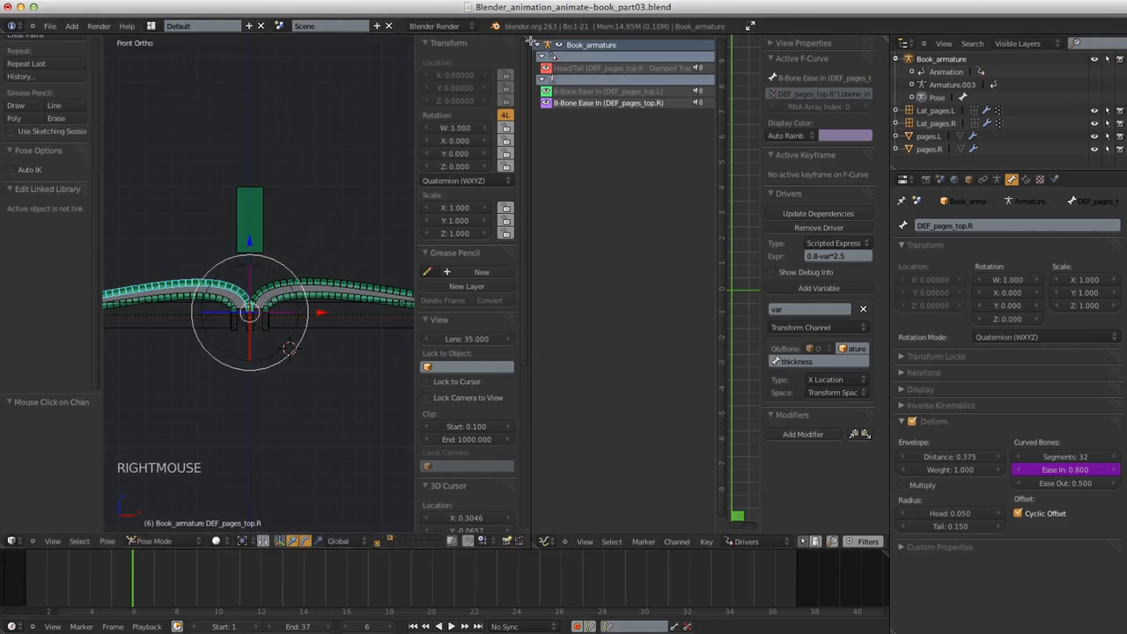
# Join the driver graph area into the 3D view so the viewport takes over its space
pyautogui.moveTo(530, 40); pyautogui.dragTo(538, 41)
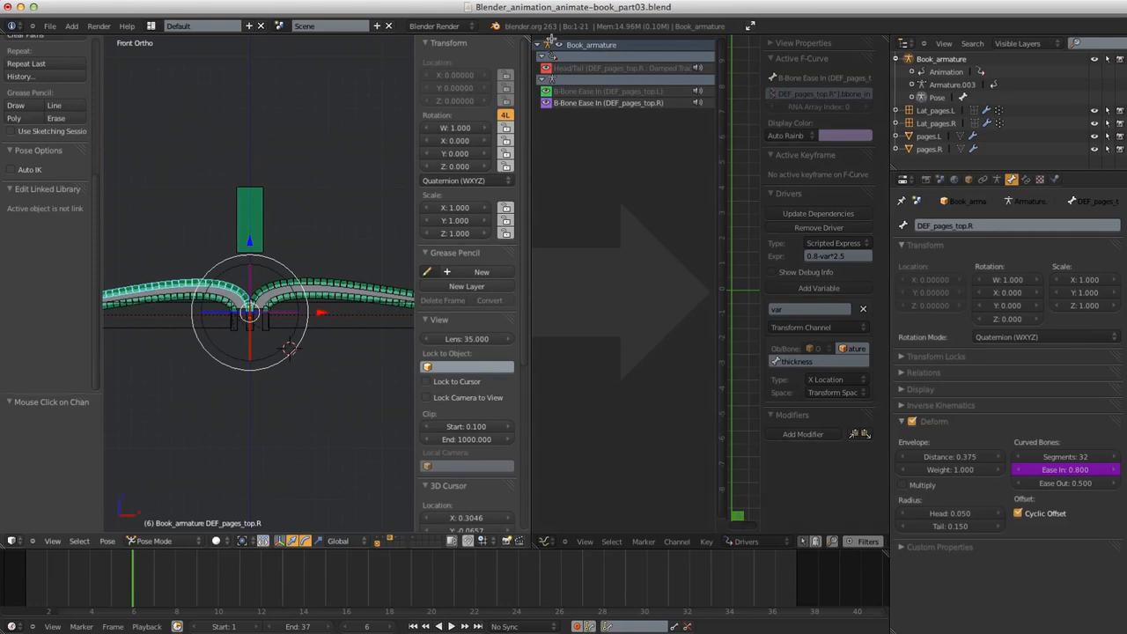
pyautogui.moveTo(550, 42); pyautogui.dragTo(555, 48)
pyautogui.keyDown('shift'); pyautogui.moveTo(600, 226); pyautogui.dragTo(652, 223, button='middle'); pyautogui.keyUp('shift')
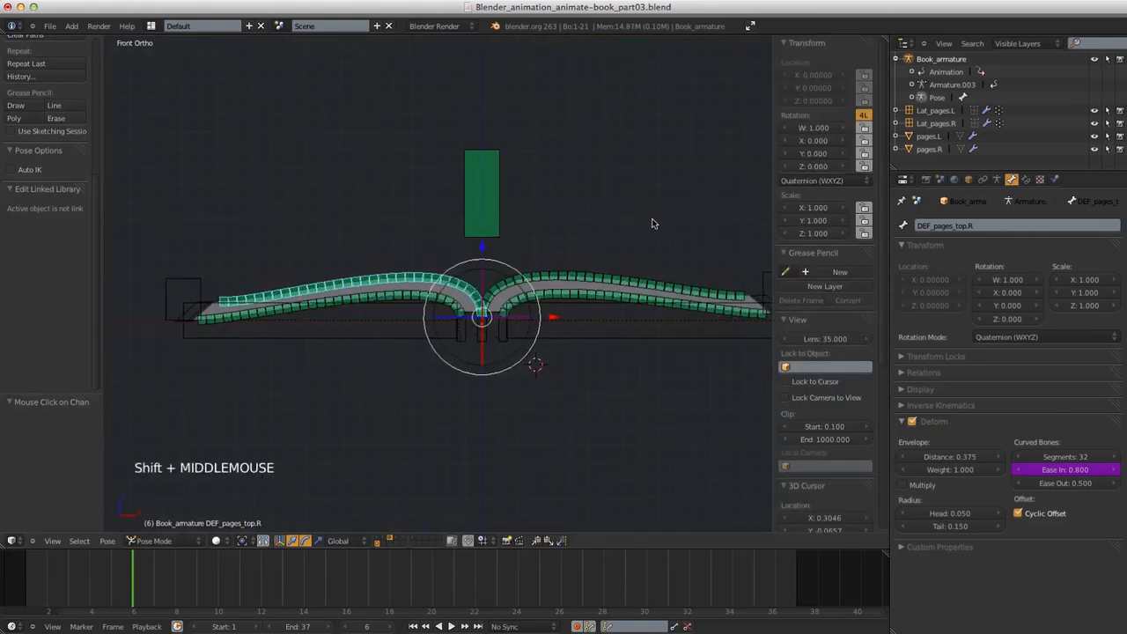
# Select the thickness bone and slide it along X to test how the page bones bend
pyautogui.keyDown('ctrl'); pyautogui.moveTo(632, 368); pyautogui.dragTo(506, 304, button='middle'); pyautogui.keyUp('ctrl')
pyautogui.press('KP_1')
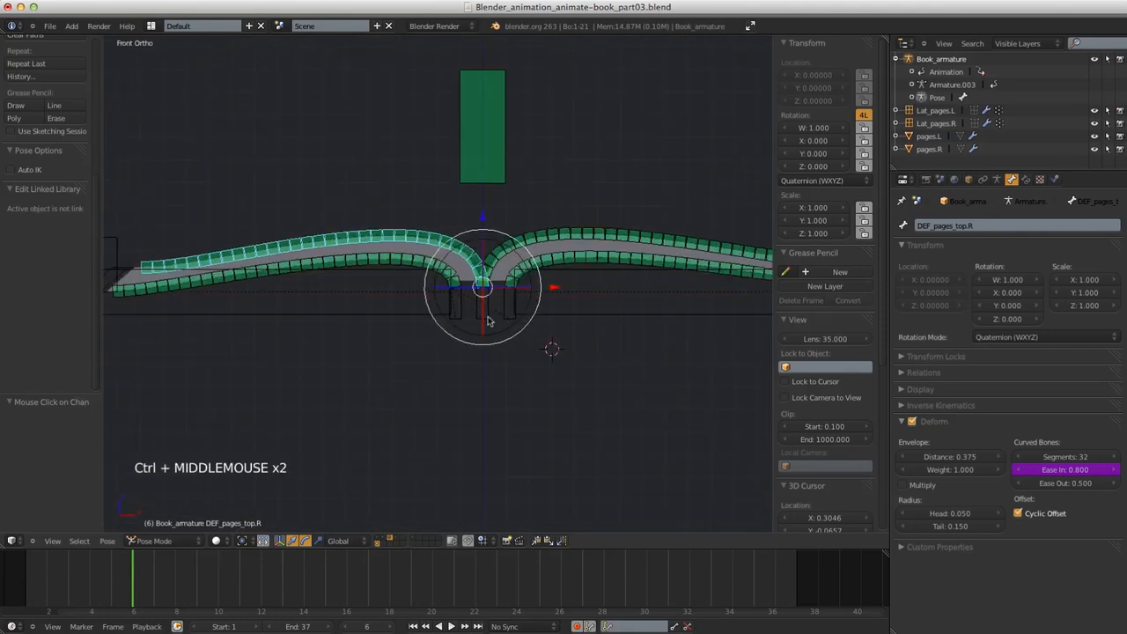
pyautogui.rightClick(491, 321)
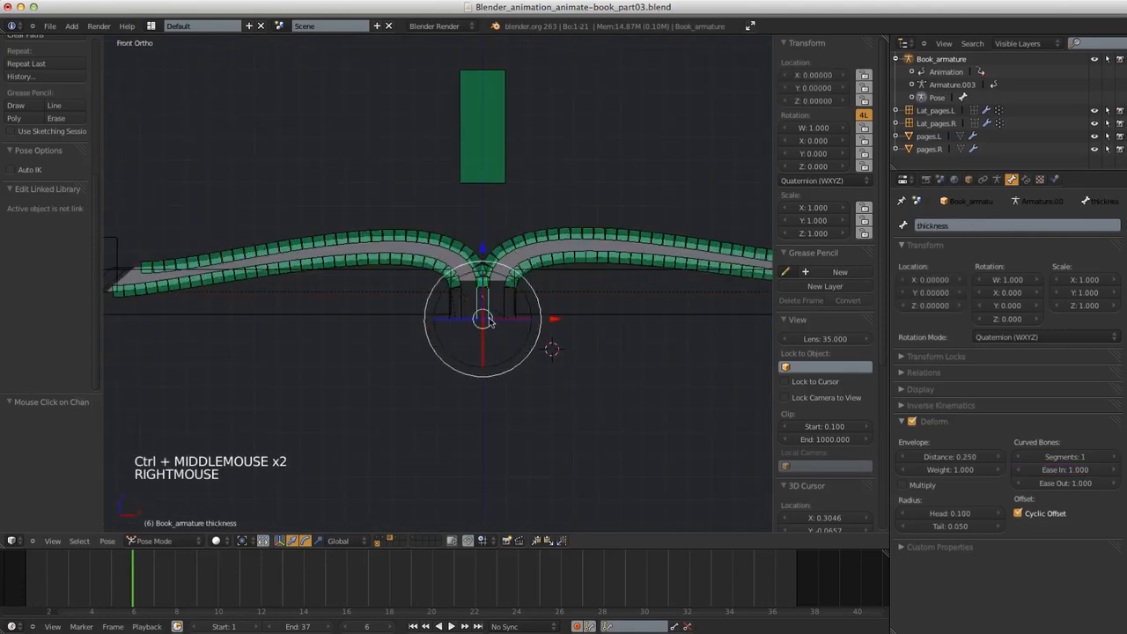
pyautogui.click(557, 322)
pyautogui.moveTo(557, 322)
pyautogui.mouseDown()
pyautogui.moveTo(581, 322)
pyautogui.moveTo(512, 322)
pyautogui.moveTo(545, 334)
pyautogui.moveTo(568, 330)
pyautogui.moveTo(485, 329)
pyautogui.moveTo(573, 333)
pyautogui.moveTo(544, 341)
pyautogui.moveTo(564, 343)
pyautogui.mouseUp()
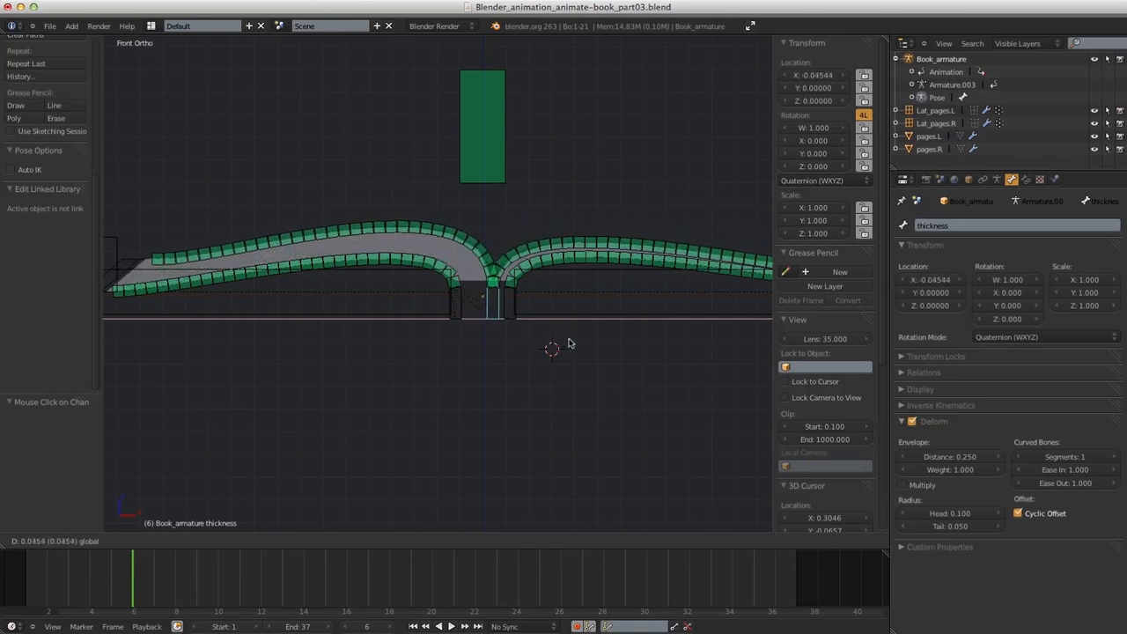
pyautogui.moveTo(524, 305); pyautogui.dragTo(524, 305)
pyautogui.moveTo(523, 305); pyautogui.dragTo(381, 381, button='middle')
pyautogui.moveTo(487, 436); pyautogui.dragTo(533, 338, button='middle')
pyautogui.press('KP_1')
pyautogui.moveTo(533, 338); pyautogui.dragTo(560, 347)
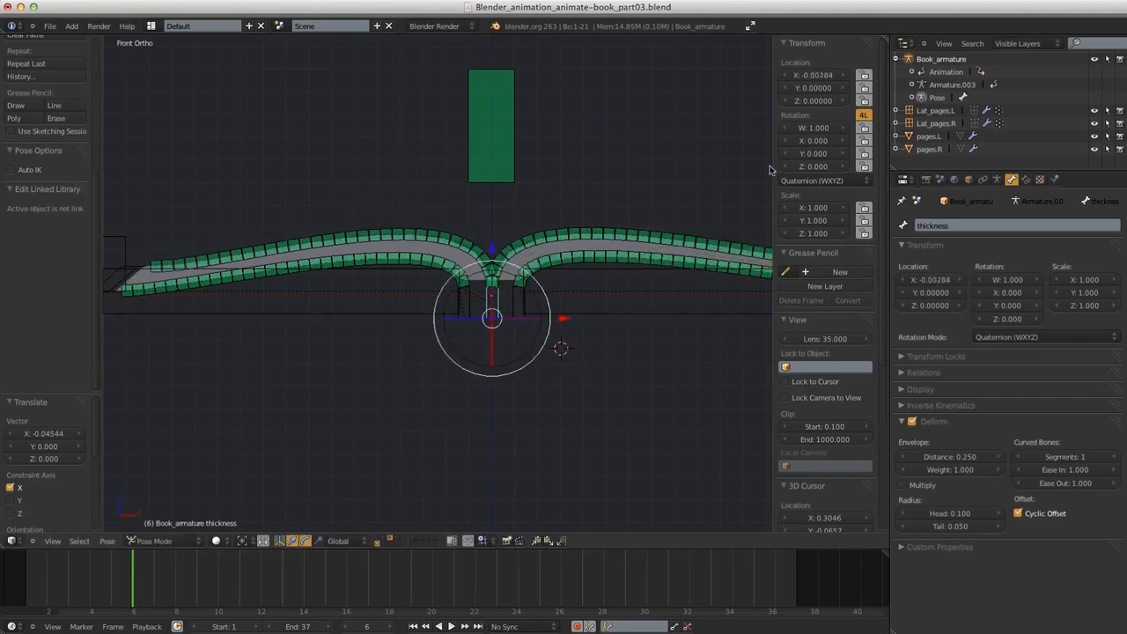
# Add a Limit Location constraint to the thickness bone with Minimum X, Maximum X and For Transform enabled in Local Space
pyautogui.click(1025, 180)
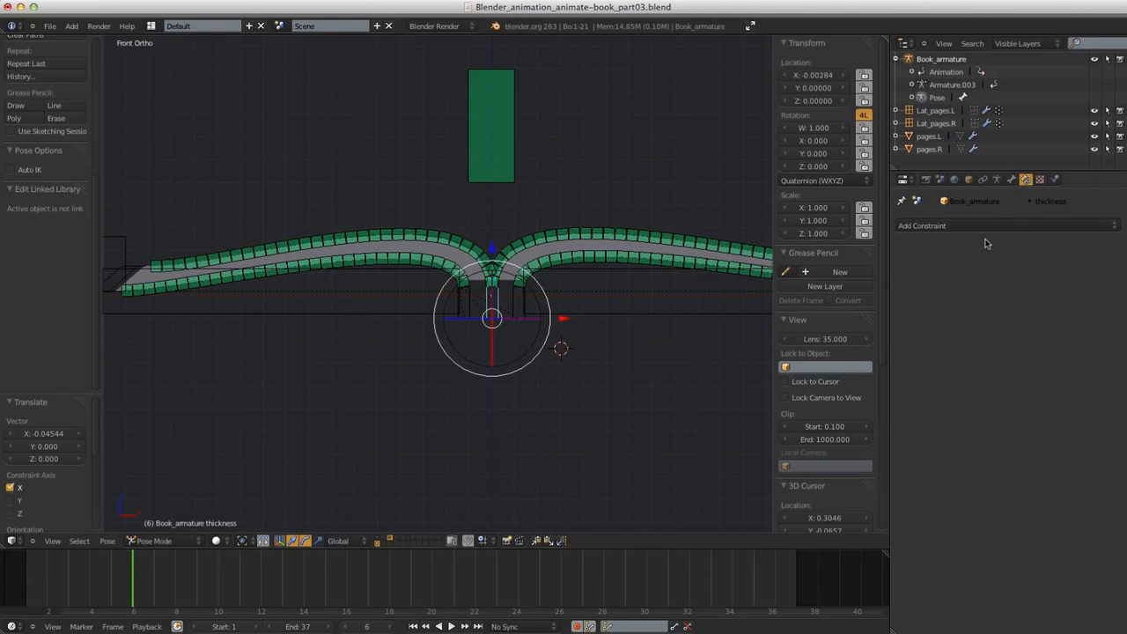
pyautogui.click(939, 226)
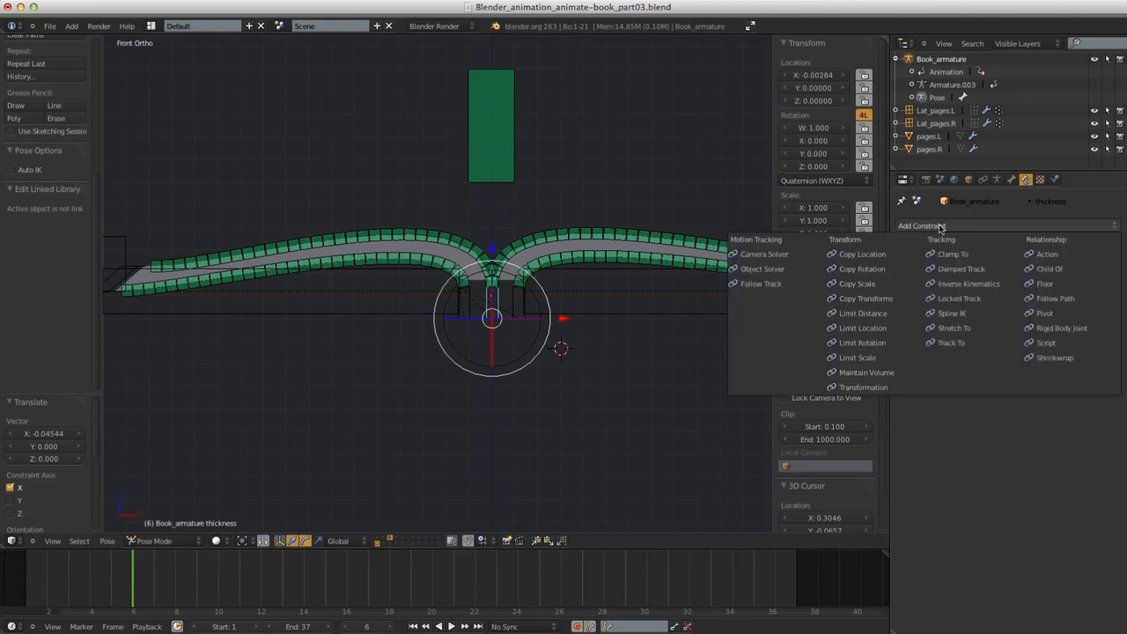
pyautogui.click(867, 329)
pyautogui.click(906, 274)
pyautogui.click(906, 305)
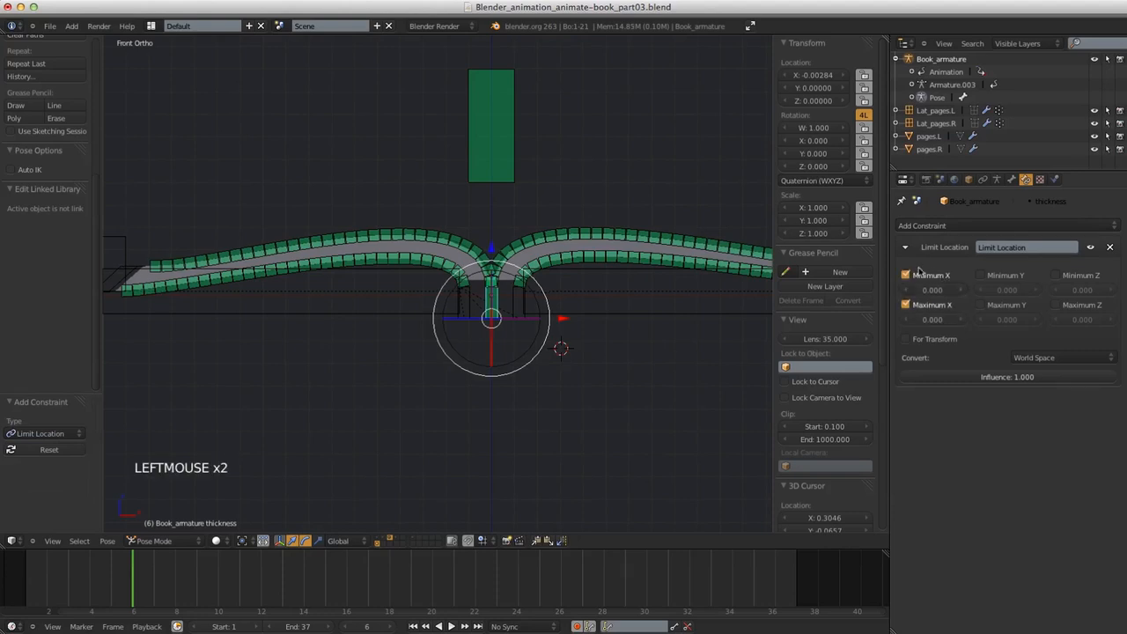
pyautogui.click(906, 339)
pyautogui.click(1056, 357)
pyautogui.click(1031, 300)
# Set the Limit Location constraint's Minimum X to -0.12 and Maximum X to 0.12
pyautogui.click(931, 289)
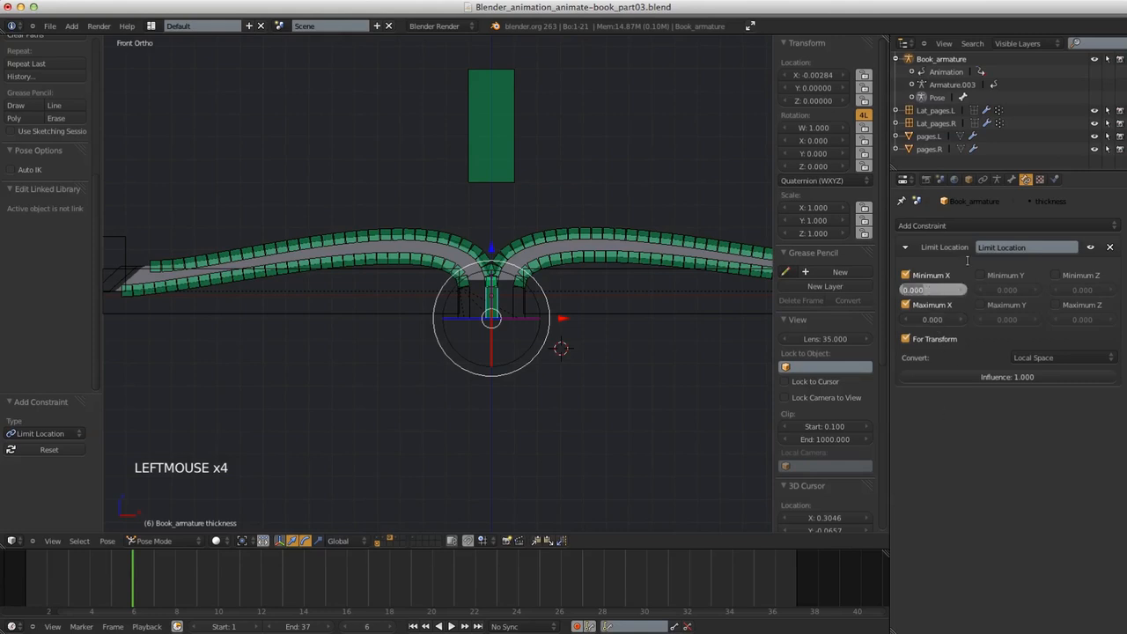
pyautogui.press('BackSpace')
pyautogui.write('-0.12')
pyautogui.press('Return')
pyautogui.click(940, 320)
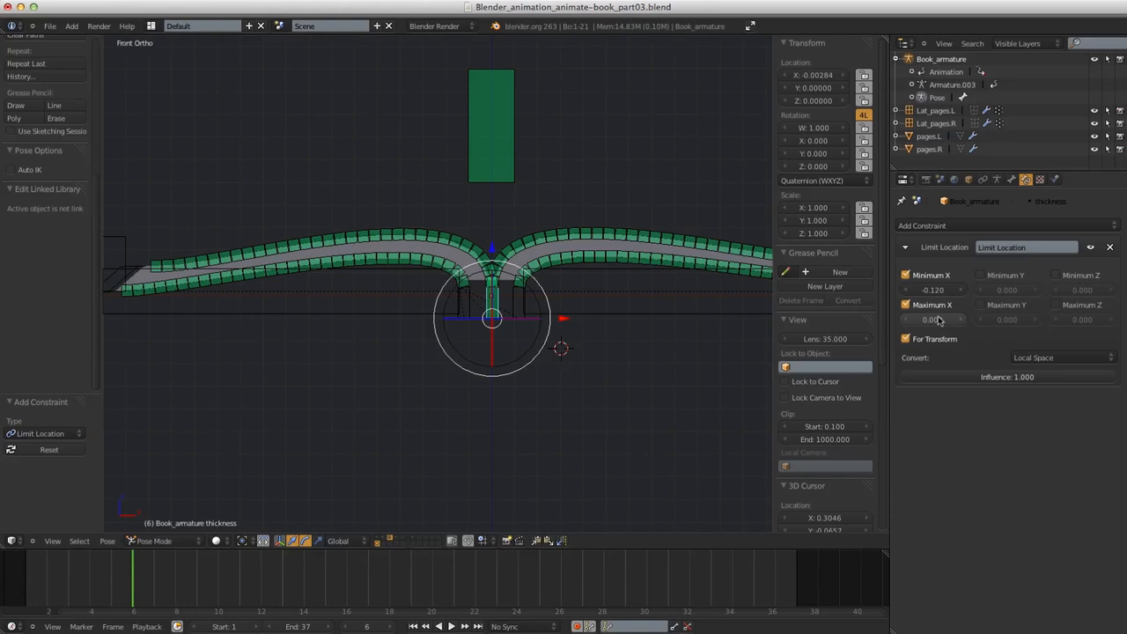
pyautogui.write('0.12')
pyautogui.click(945, 327)
# Slide the thickness bone along X until it reaches its -0.12 local limit
pyautogui.moveTo(567, 297); pyautogui.dragTo(549, 325, button='middle')
pyautogui.moveTo(563, 326); pyautogui.dragTo(629, 334)
pyautogui.press('KP_1')
pyautogui.keyDown('shift'); pyautogui.moveTo(632, 299); pyautogui.dragTo(582, 303, button='middle'); pyautogui.keyUp('shift')
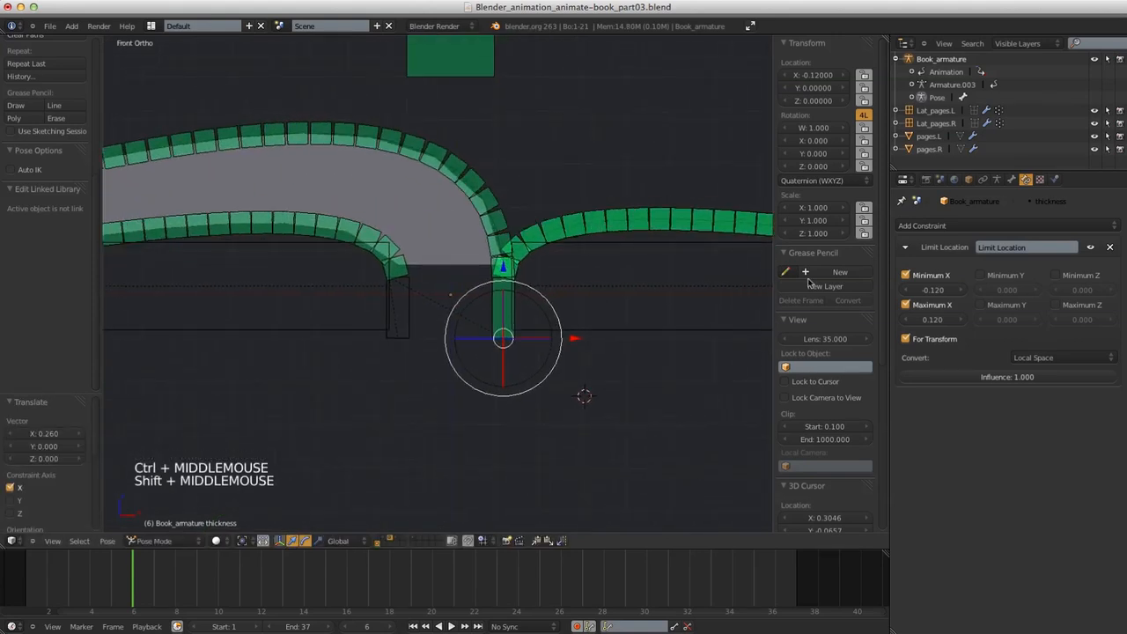
# Tighten the Limit Location range to Minimum X -0.1199 and Maximum X 0.1199
pyautogui.click(923, 290)
pyautogui.moveTo(919, 289); pyautogui.dragTo(948, 291)
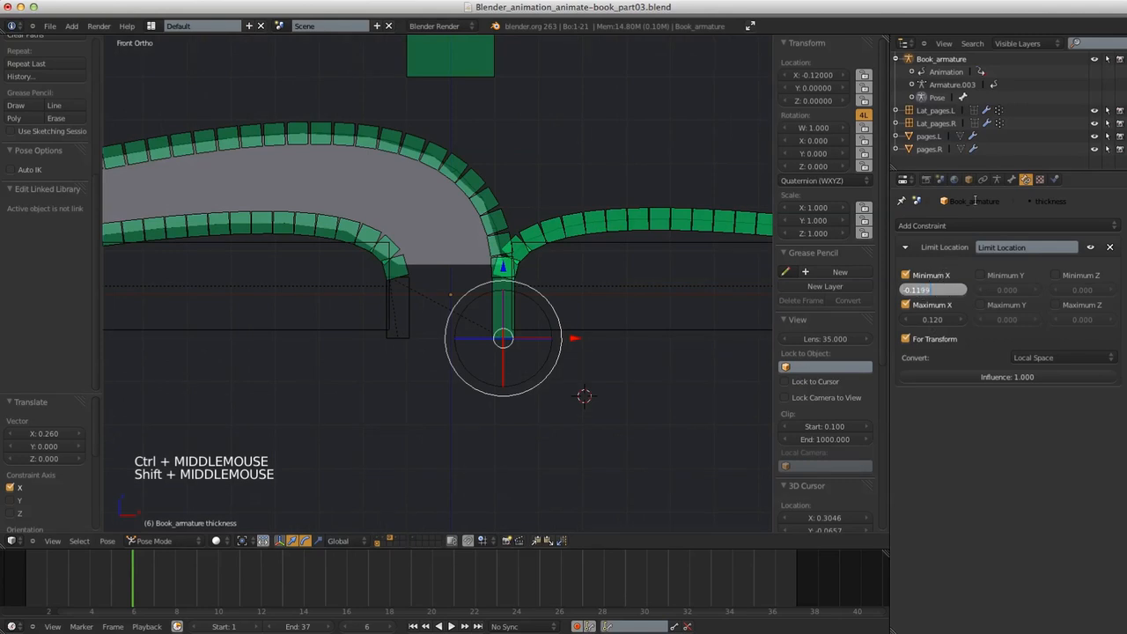
pyautogui.press('Return')
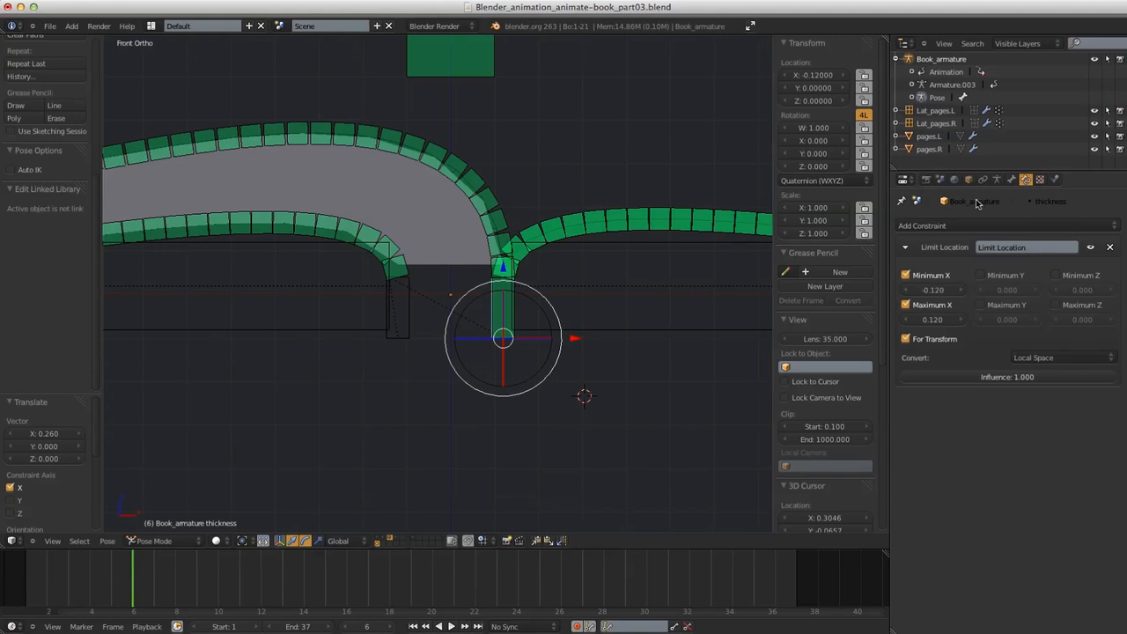
pyautogui.click(940, 322)
pyautogui.moveTo(911, 319); pyautogui.dragTo(943, 318)
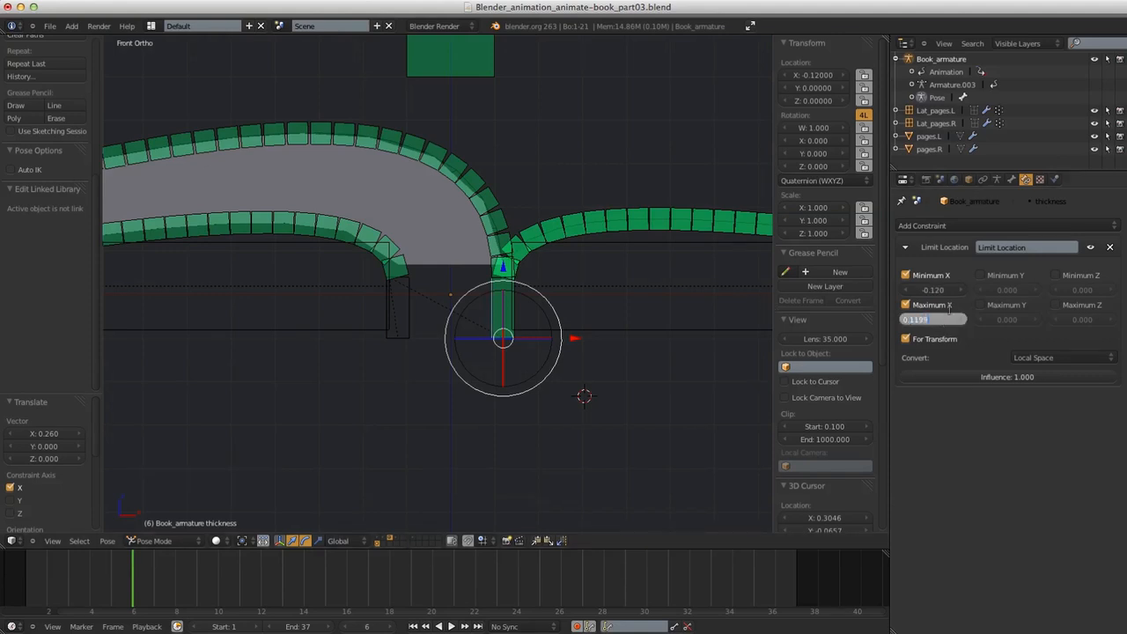
pyautogui.press('Return')
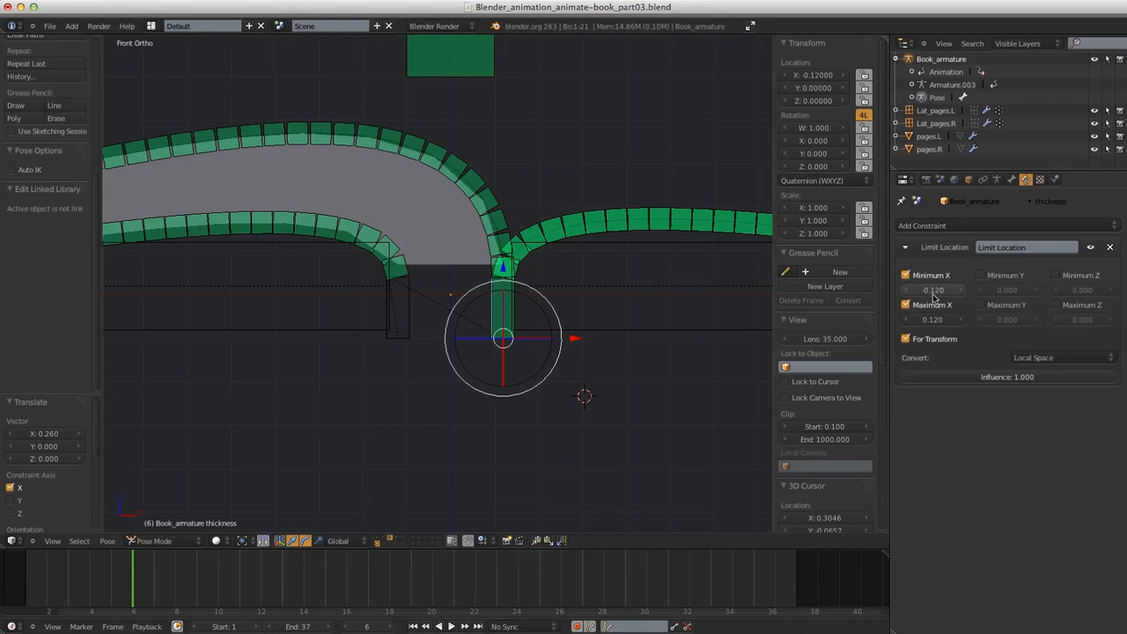
# Move the thickness bone along X to its -0.1199 limit and inspect the pages near the spine
pyautogui.moveTo(574, 338); pyautogui.dragTo(623, 342)
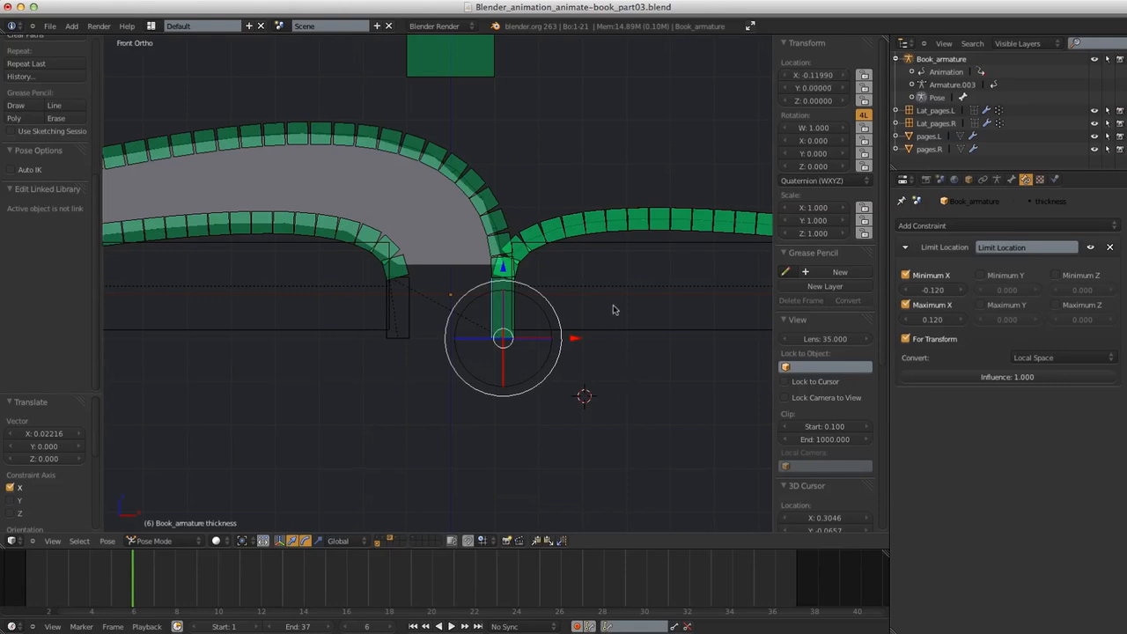
pyautogui.keyDown('shift'); pyautogui.moveTo(611, 337); pyautogui.dragTo(564, 332, button='middle'); pyautogui.keyUp('shift')
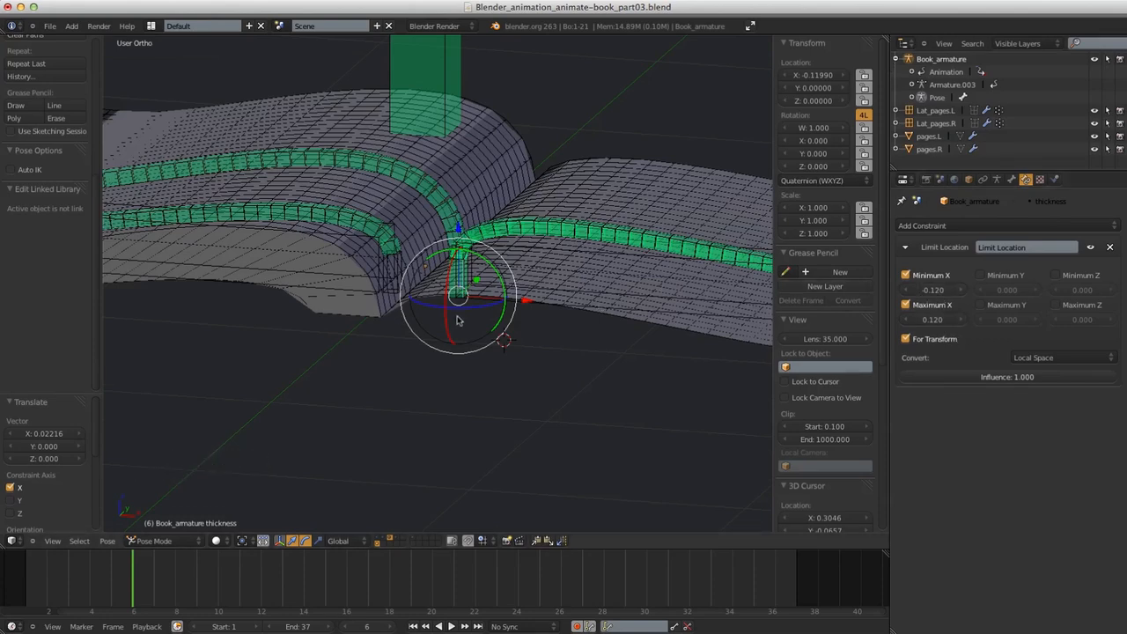
pyautogui.moveTo(543, 343); pyautogui.dragTo(520, 338, button='middle')
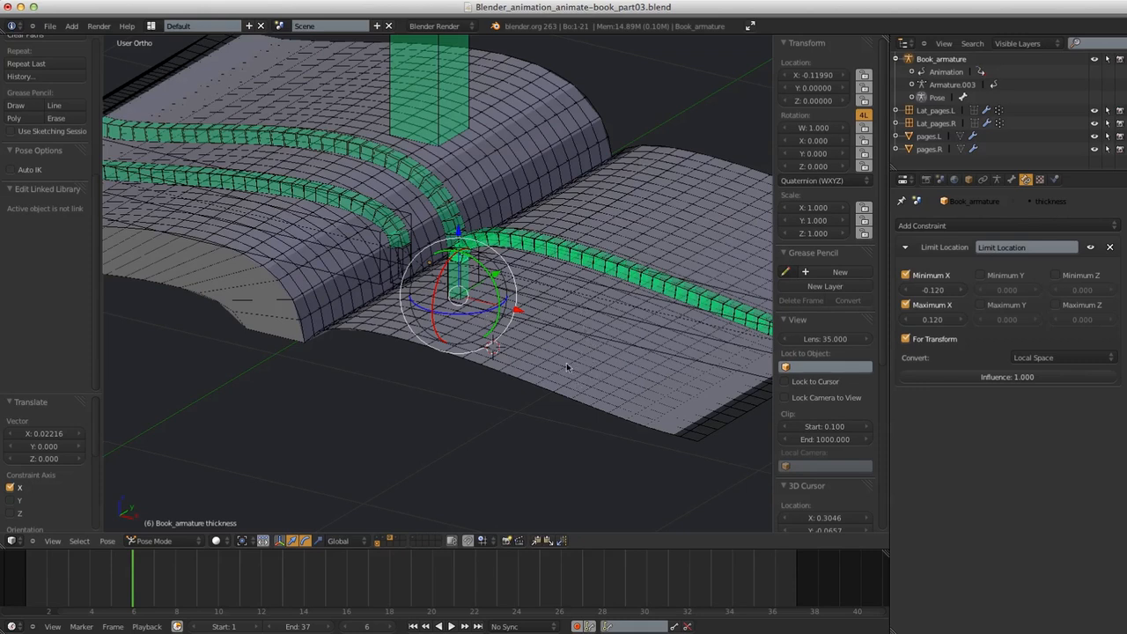
pyautogui.press('KP_1')
pyautogui.keyDown('ctrl'); pyautogui.moveTo(584, 282); pyautogui.dragTo(463, 393, button='middle'); pyautogui.keyUp('ctrl')
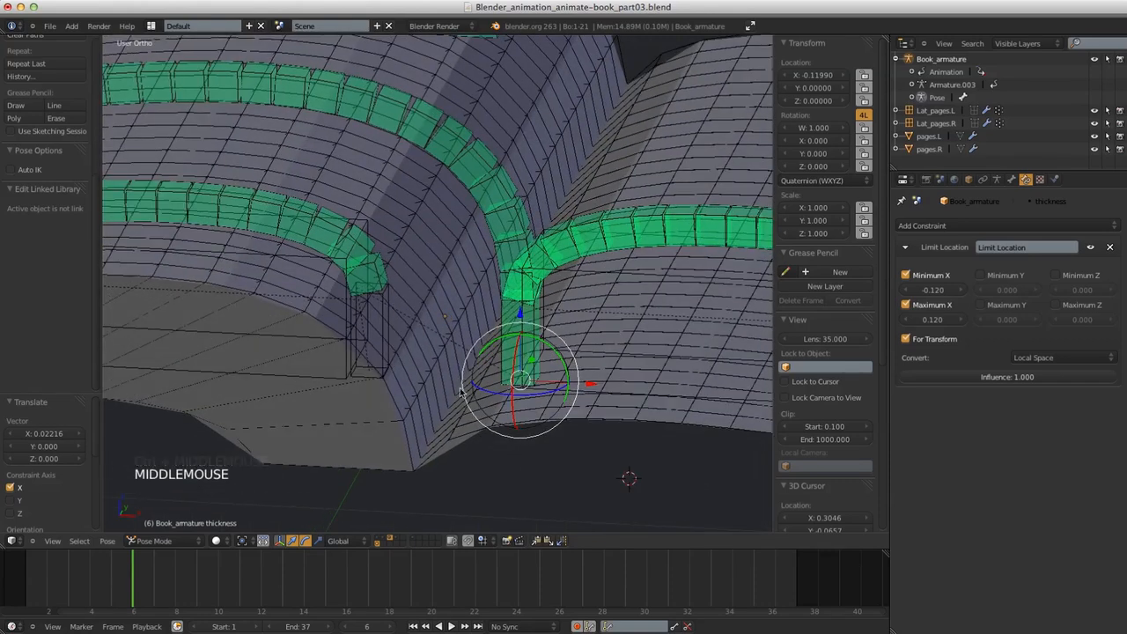
# Select the pages.L mesh and examine how it deforms around the book's spine
pyautogui.rightClick(462, 453)
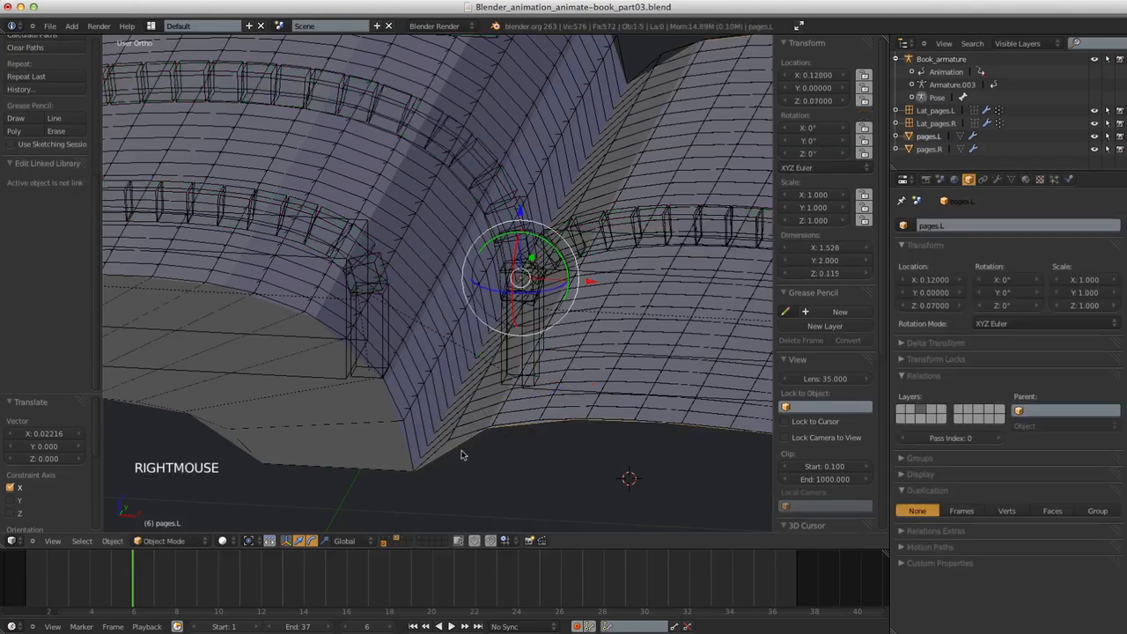
pyautogui.moveTo(589, 374); pyautogui.dragTo(411, 376, button='middle')
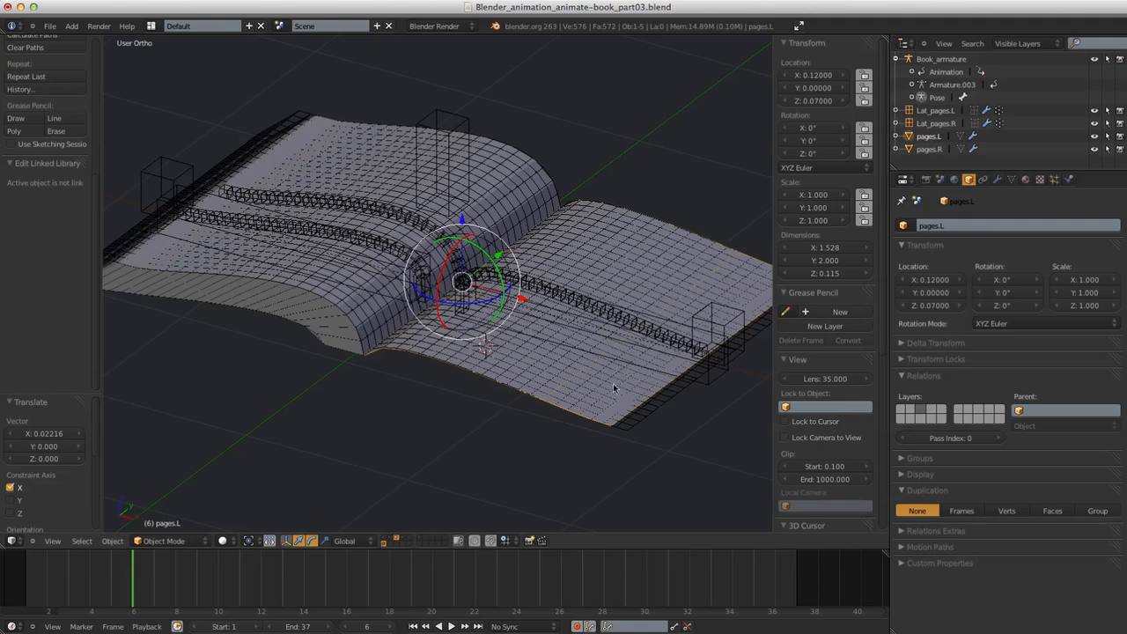
pyautogui.press('KP_1')
pyautogui.keyDown('shift'); pyautogui.moveTo(544, 313); pyautogui.dragTo(606, 452, button='middle'); pyautogui.keyUp('shift')
pyautogui.moveTo(571, 337); pyautogui.dragTo(545, 362, button='middle')
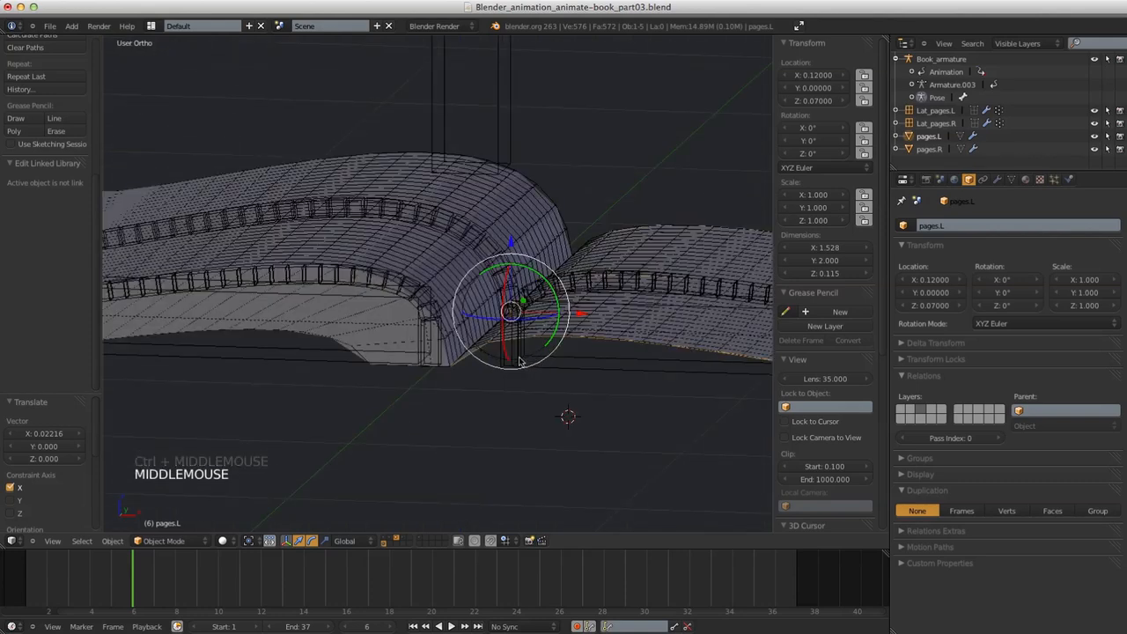
# Undo a trial X move of the base.L bone and select the thickness bone instead
pyautogui.rightClick(515, 359)
pyautogui.rightClick(504, 367)
pyautogui.rightClick(503, 367)
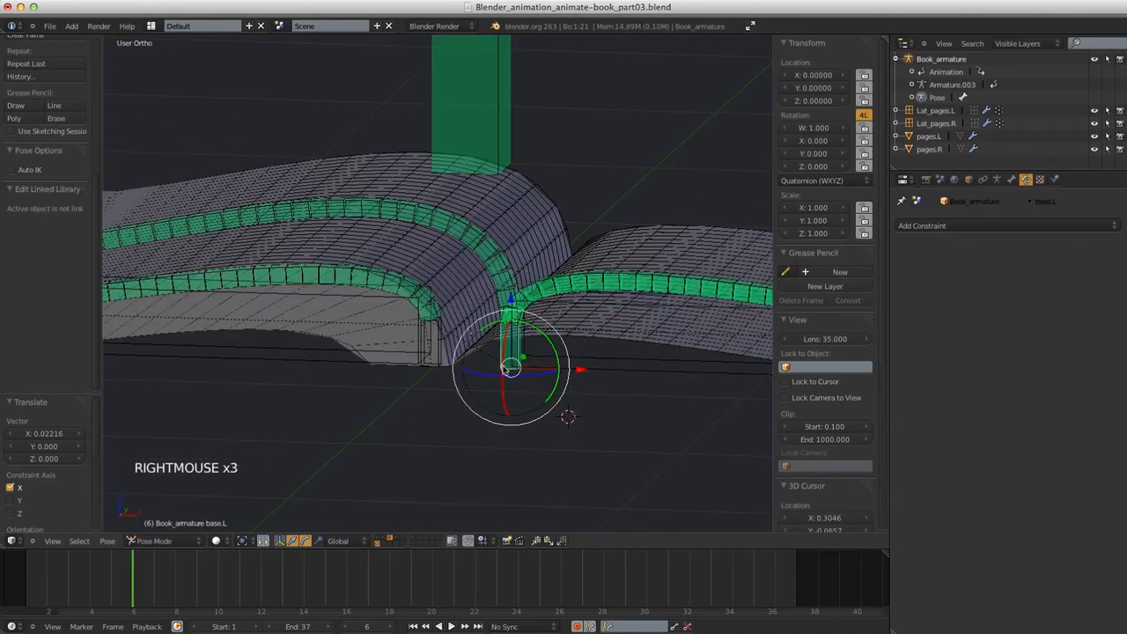
pyautogui.moveTo(580, 370); pyautogui.dragTo(548, 371)
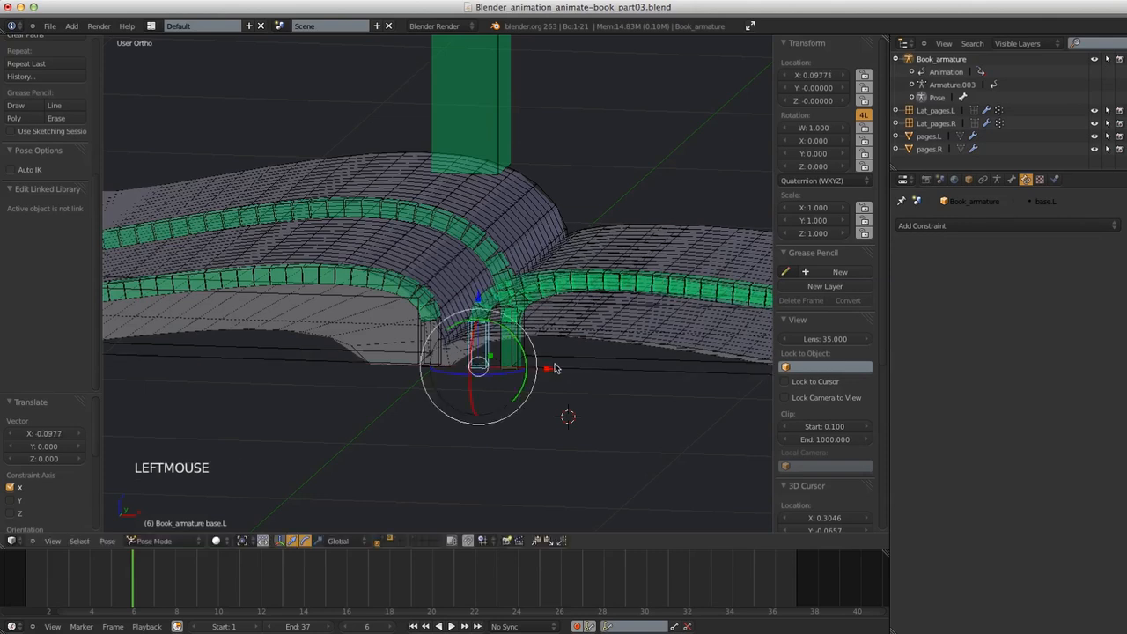
pyautogui.press('super+z')
pyautogui.rightClick(558, 370)
pyautogui.rightClick(507, 367)
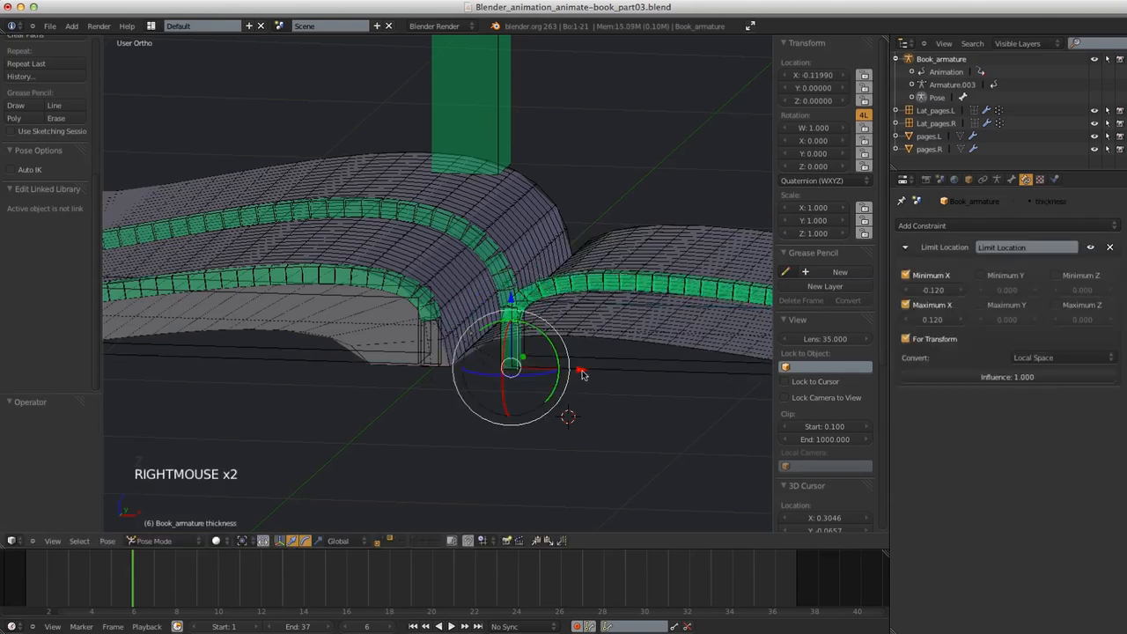
# Lock the view to the 3D cursor and clear the thickness bone's pose location
pyautogui.click(808, 381)
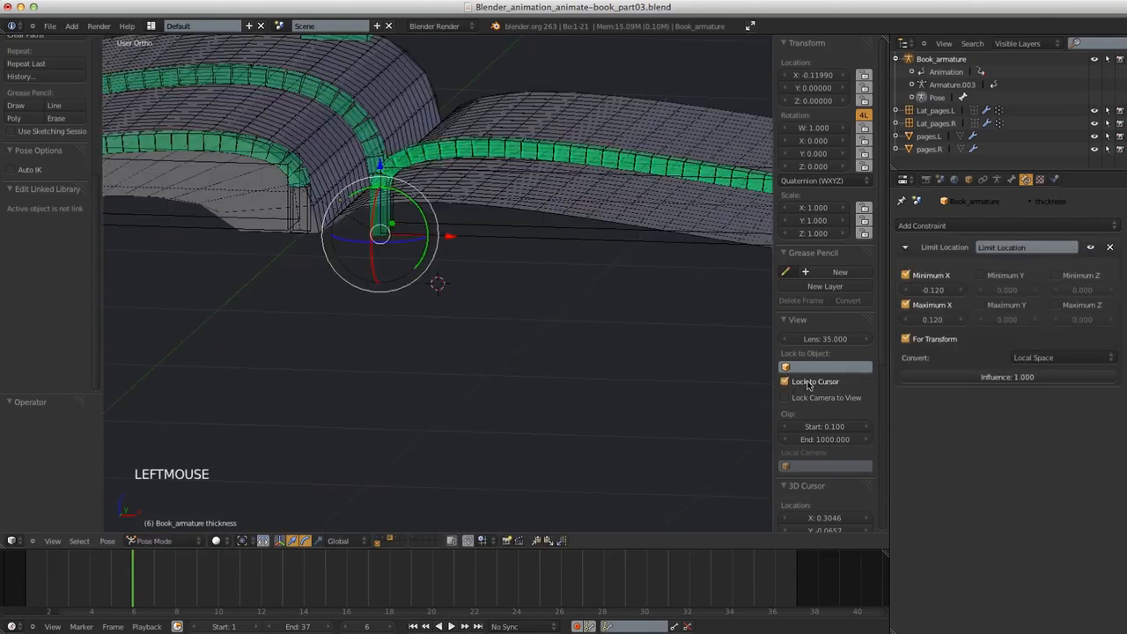
pyautogui.click(883, 389)
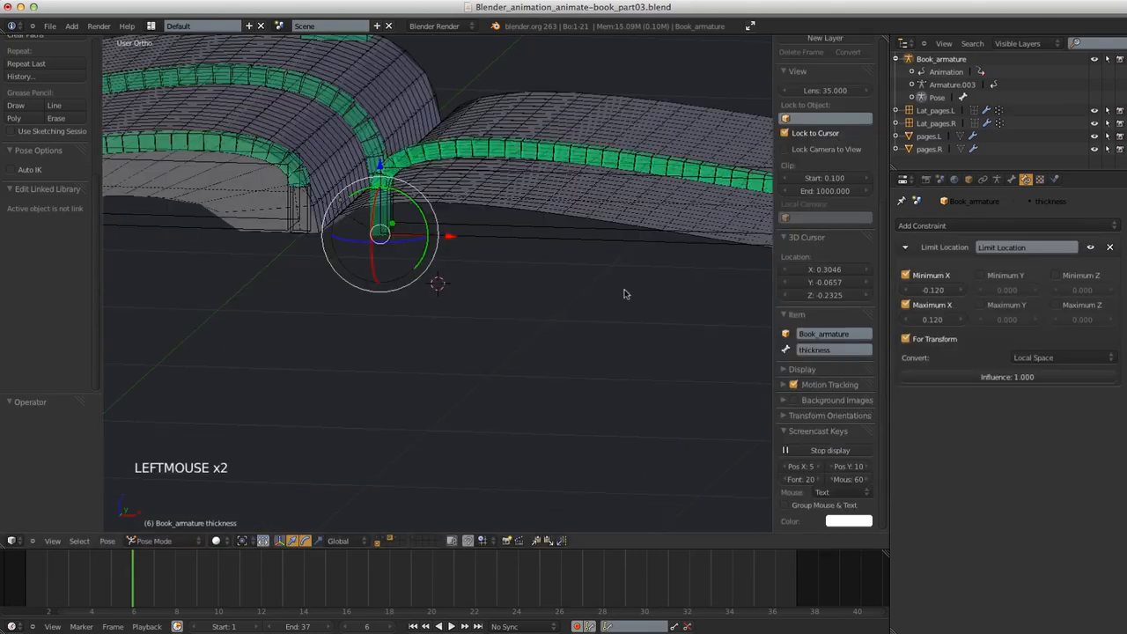
pyautogui.press('KP_1')
pyautogui.keyDown('shift'); pyautogui.moveTo(499, 302); pyautogui.dragTo(521, 404, button='middle'); pyautogui.keyUp('shift')
pyautogui.click(483, 310)
pyautogui.click(468, 322)
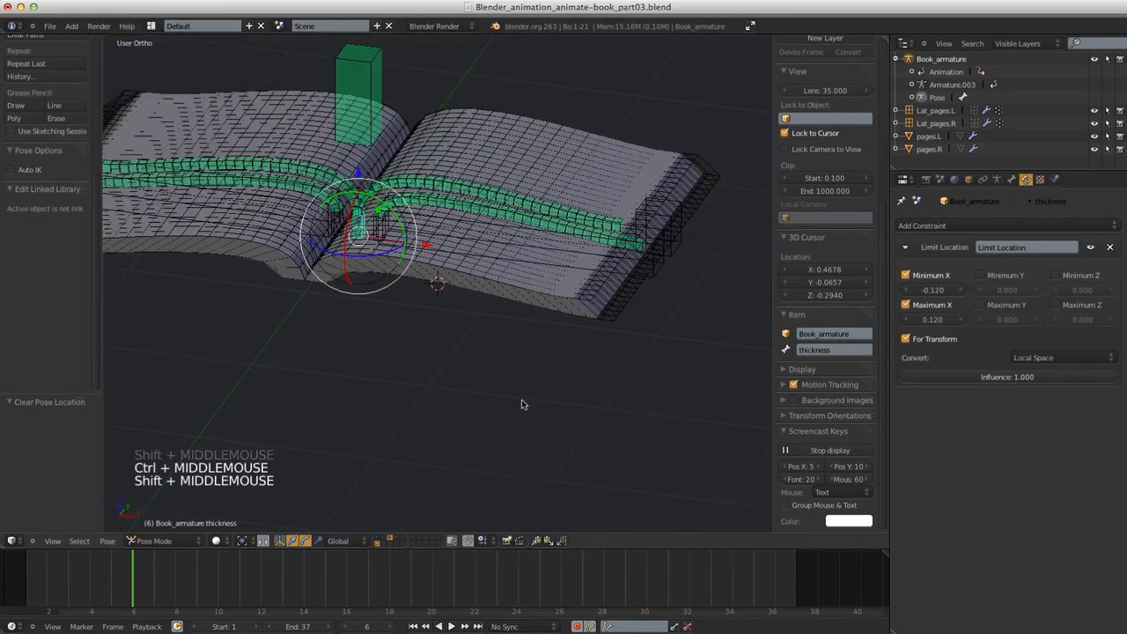
pyautogui.keyDown('shift'); pyautogui.moveTo(402, 358); pyautogui.dragTo(523, 415, button='middle'); pyautogui.keyUp('shift')
pyautogui.rightClick(415, 343)
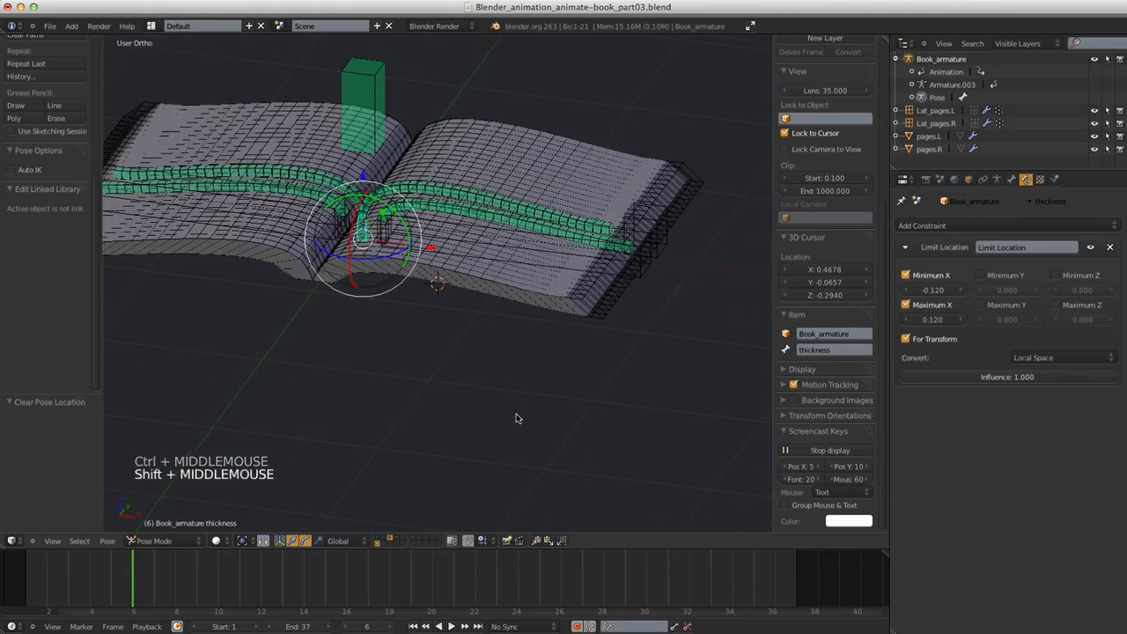
# Show the cover and binding layer together with the armature and pages layers
pyautogui.click(384, 540)
pyautogui.keyDown('shift'); pyautogui.click(387, 541); pyautogui.keyUp('shift')
pyautogui.keyDown('shift'); pyautogui.click(390, 541); pyautogui.keyUp('shift')
pyautogui.keyDown('shift'); pyautogui.click(390, 540); pyautogui.keyUp('shift')
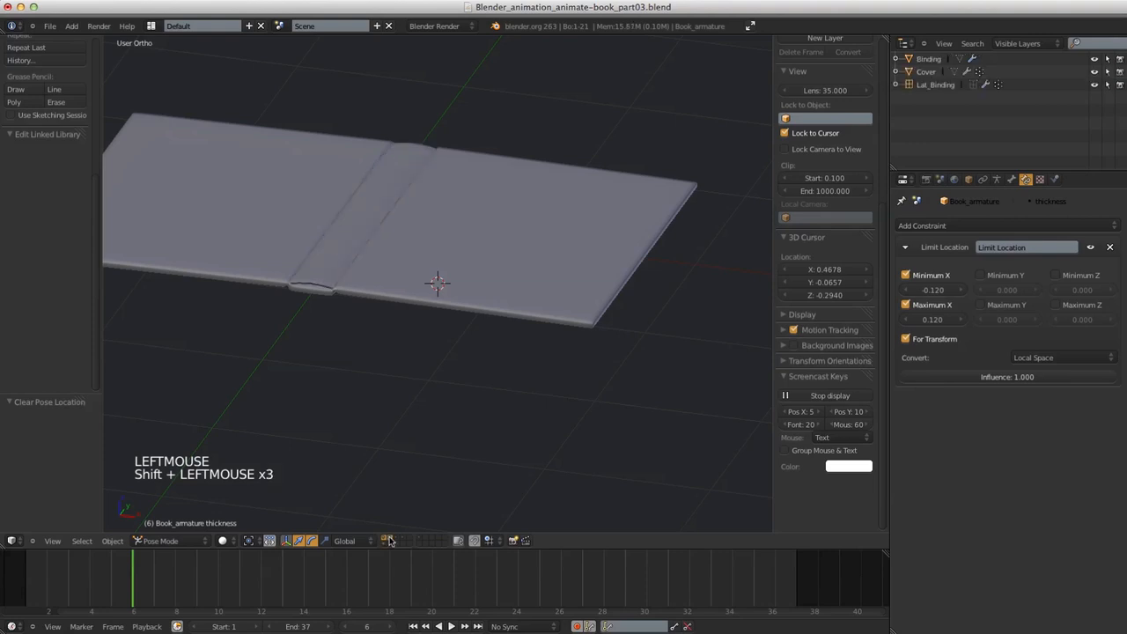
pyautogui.keyDown('shift'); pyautogui.click(392, 543); pyautogui.keyUp('shift')
pyautogui.keyDown('shift'); pyautogui.click(386, 539); pyautogui.keyUp('shift')
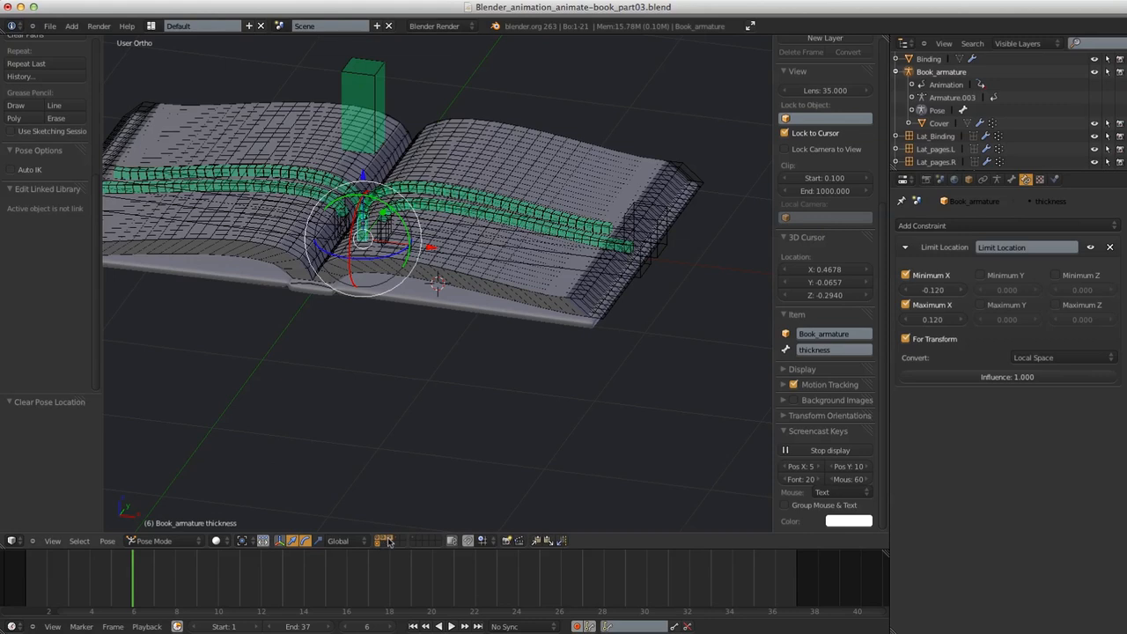
# Place the 3D cursor below the book at about X 0.67, Z -0.65 in the front view
pyautogui.press('KP_1')
pyautogui.keyDown('shift'); pyautogui.middleClick(390, 323); pyautogui.keyUp('shift')
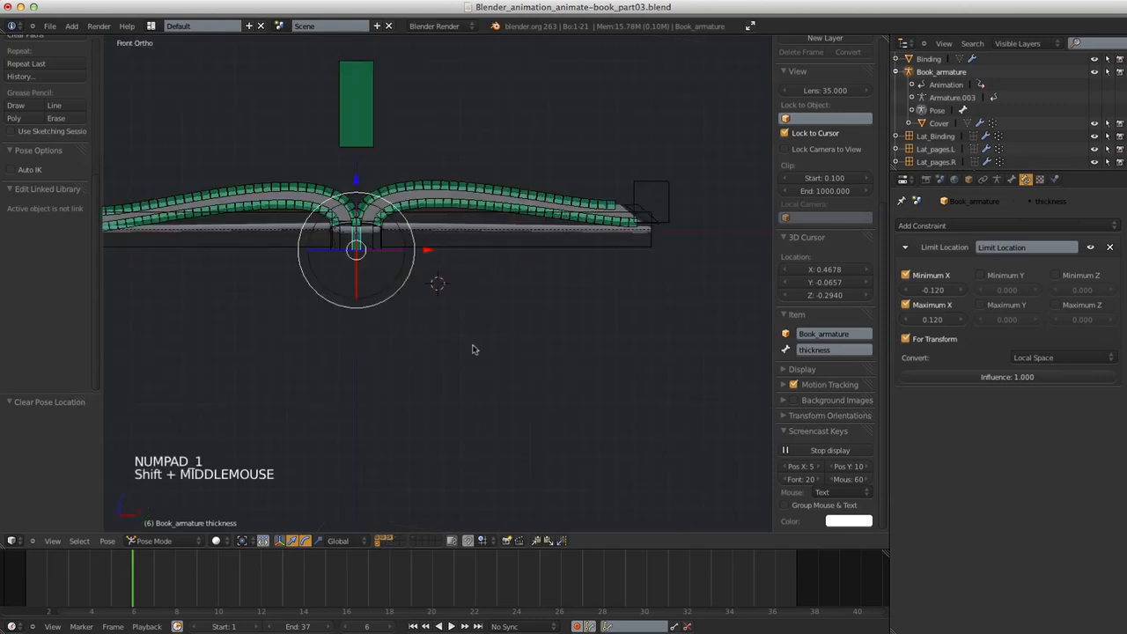
pyautogui.keyDown('shift'); pyautogui.middleClick(490, 348); pyautogui.keyUp('shift')
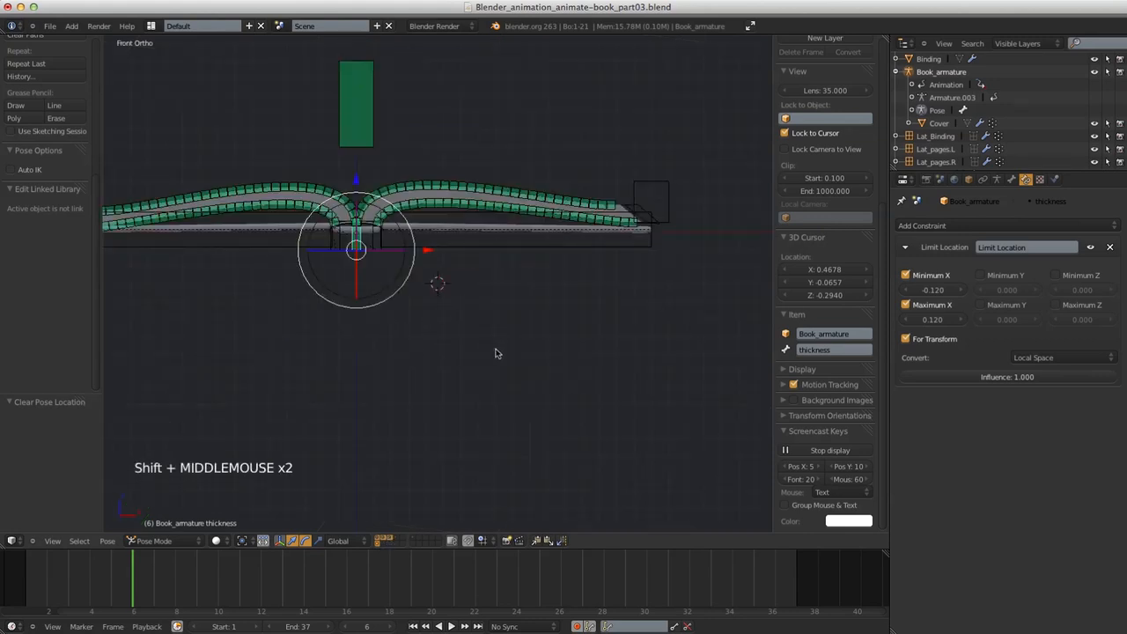
pyautogui.keyDown('shift'); pyautogui.middleClick(471, 333); pyautogui.keyUp('shift')
pyautogui.rightClick(469, 326)
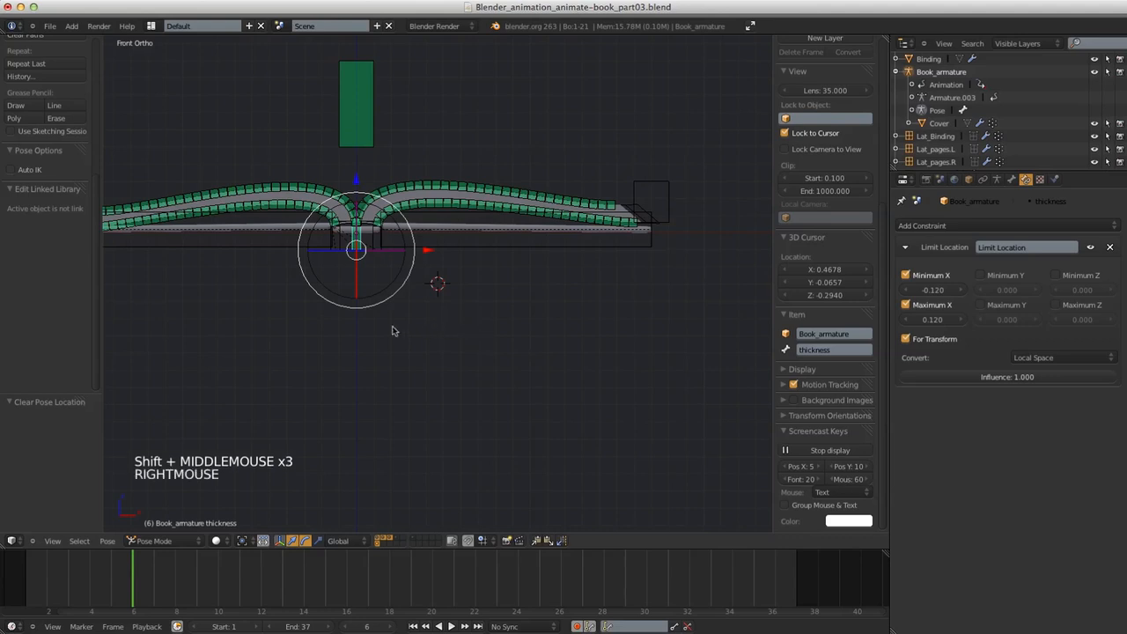
pyautogui.keyDown('shift'); pyautogui.middleClick(467, 351); pyautogui.keyUp('shift')
pyautogui.click(472, 345)
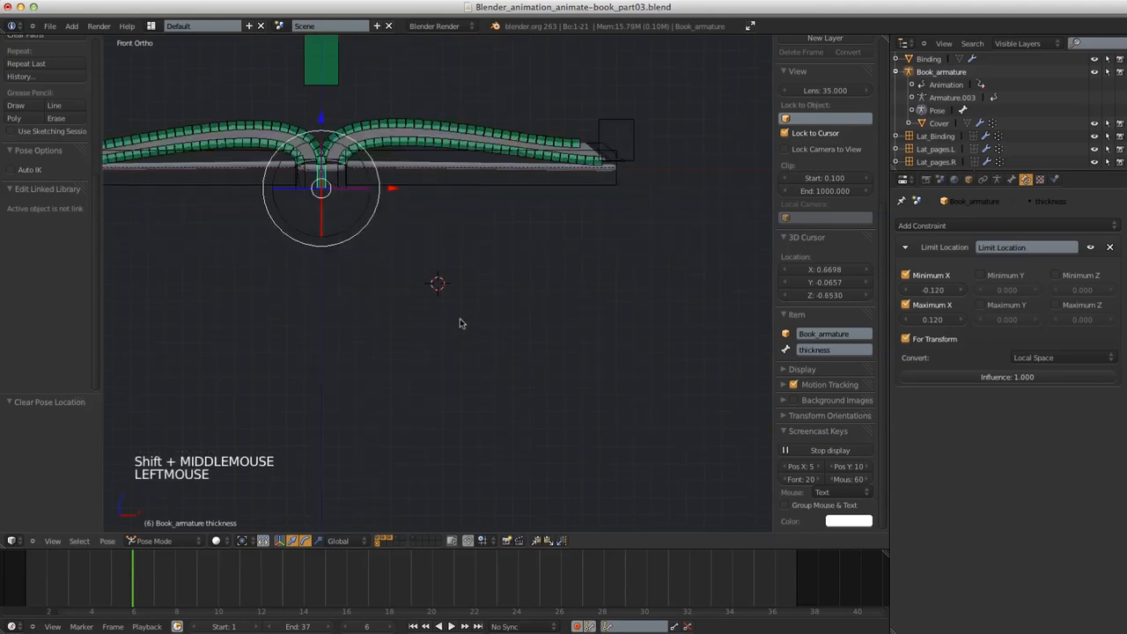
pyautogui.keyDown('ctrl'); pyautogui.moveTo(472, 315); pyautogui.dragTo(445, 314, button='middle'); pyautogui.keyUp('ctrl')
pyautogui.keyDown('shift'); pyautogui.middleClick(544, 385); pyautogui.keyUp('shift')
pyautogui.keyDown('shift'); pyautogui.middleClick(515, 373); pyautogui.keyUp('shift')
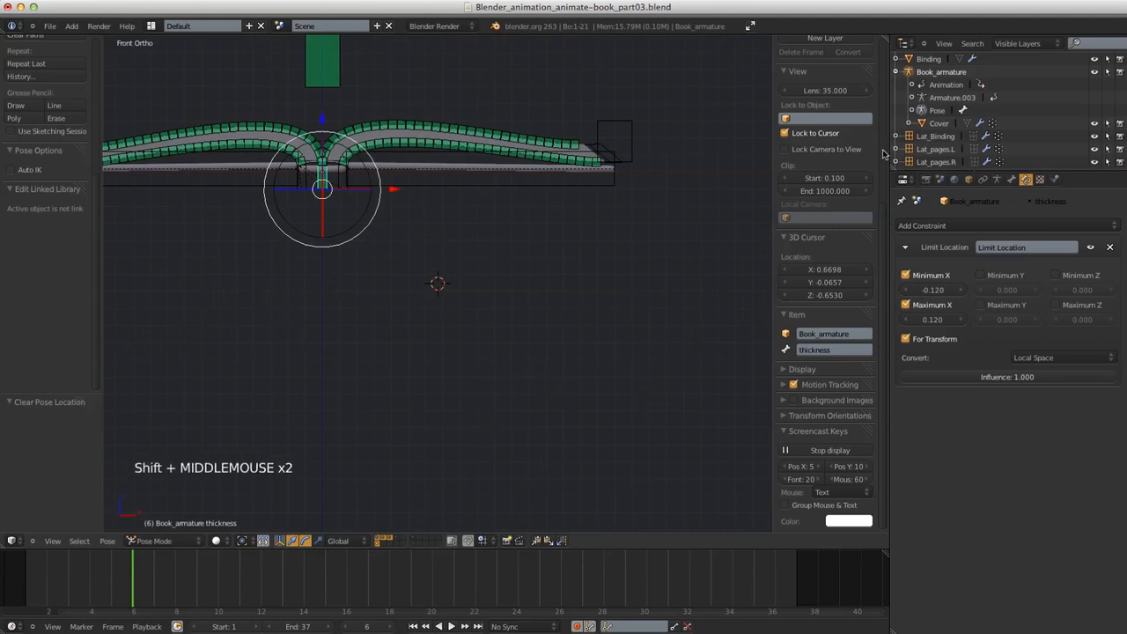
# Examine the open book, its binding and its spine bones from several angles with the view locked to the 3D cursor
pyautogui.click(885, 155)
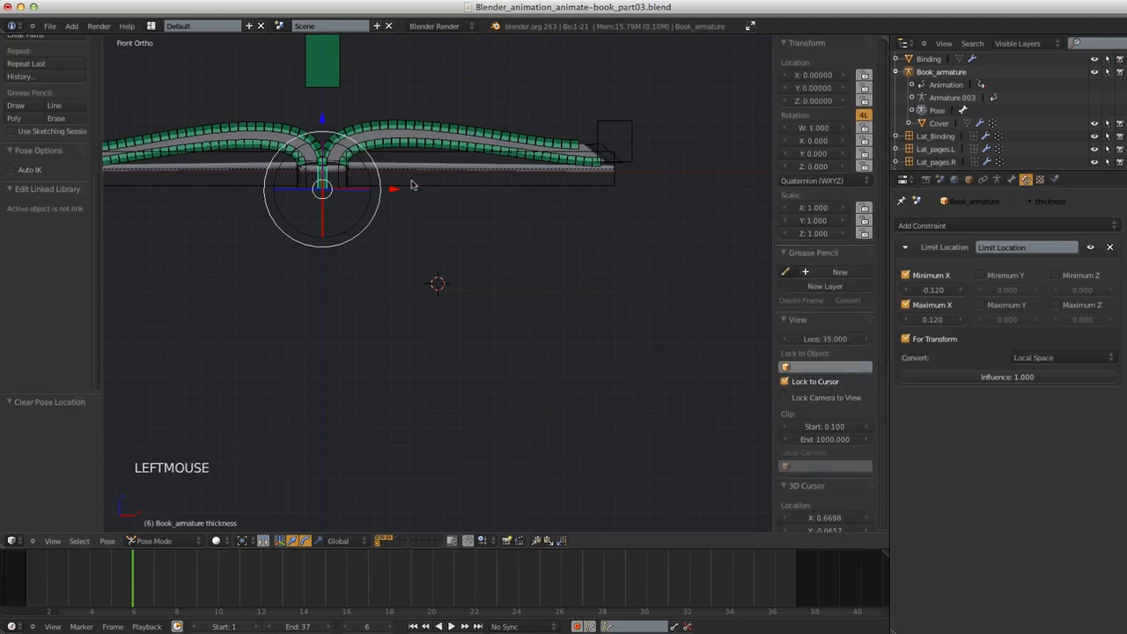
pyautogui.moveTo(388, 221); pyautogui.dragTo(375, 256, button='middle')
pyautogui.keyDown('shift'); pyautogui.middleClick(371, 259); pyautogui.keyUp('shift')
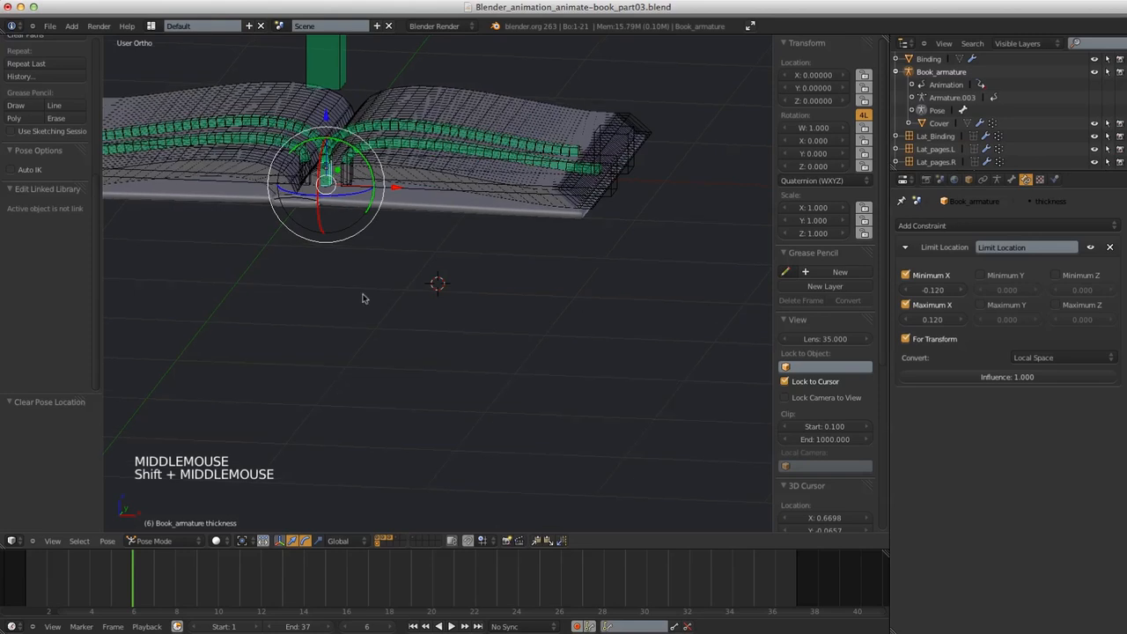
pyautogui.keyDown('shift'); pyautogui.middleClick(384, 220); pyautogui.keyUp('shift')
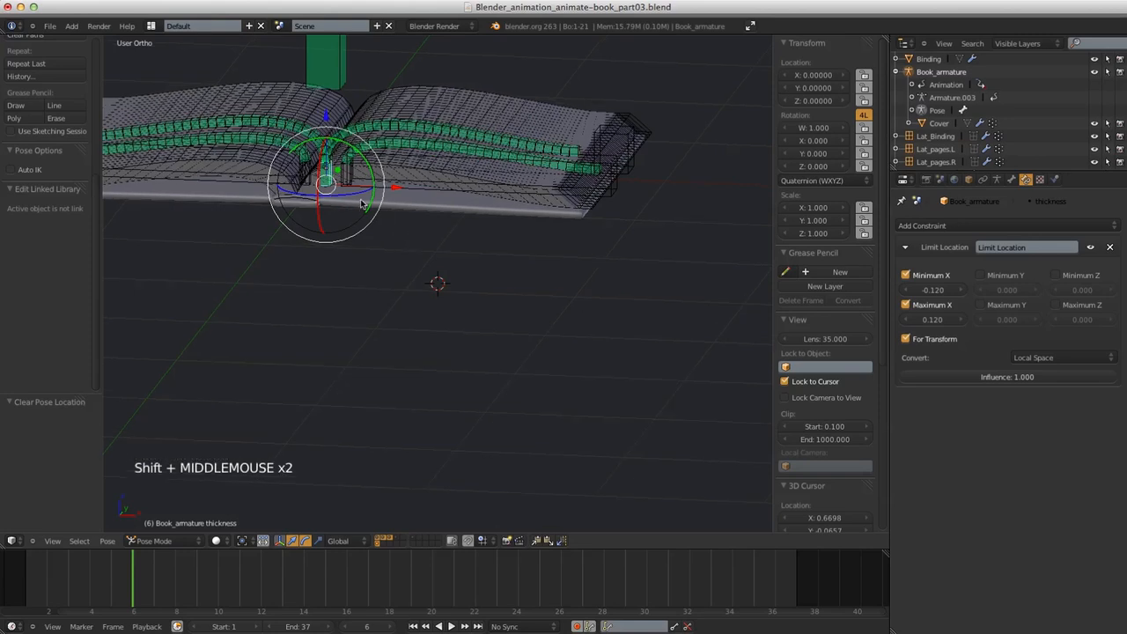
pyautogui.keyDown('alt'); pyautogui.keyDown('shift'); pyautogui.rightClick(384, 254); pyautogui.keyUp('shift'); pyautogui.keyUp('alt')
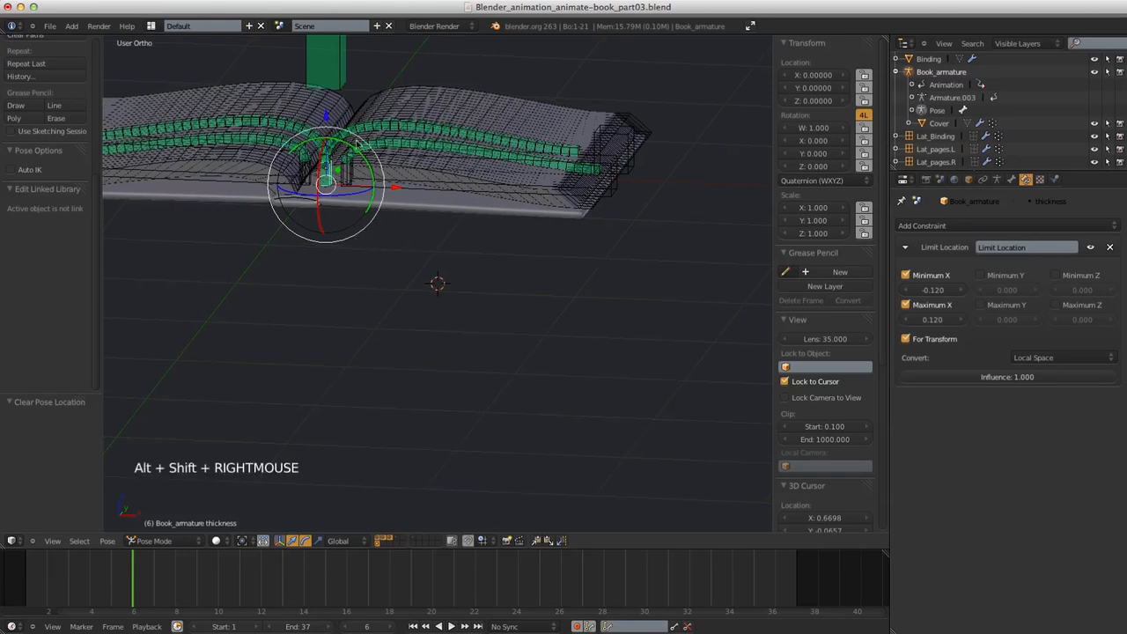
pyautogui.moveTo(369, 257)
pyautogui.keyDown('ctrl'); pyautogui.mouseDown(button='middle')
pyautogui.moveTo(401, 292)
pyautogui.moveTo(373, 256)
pyautogui.mouseUp(button='middle'); pyautogui.keyUp('ctrl')
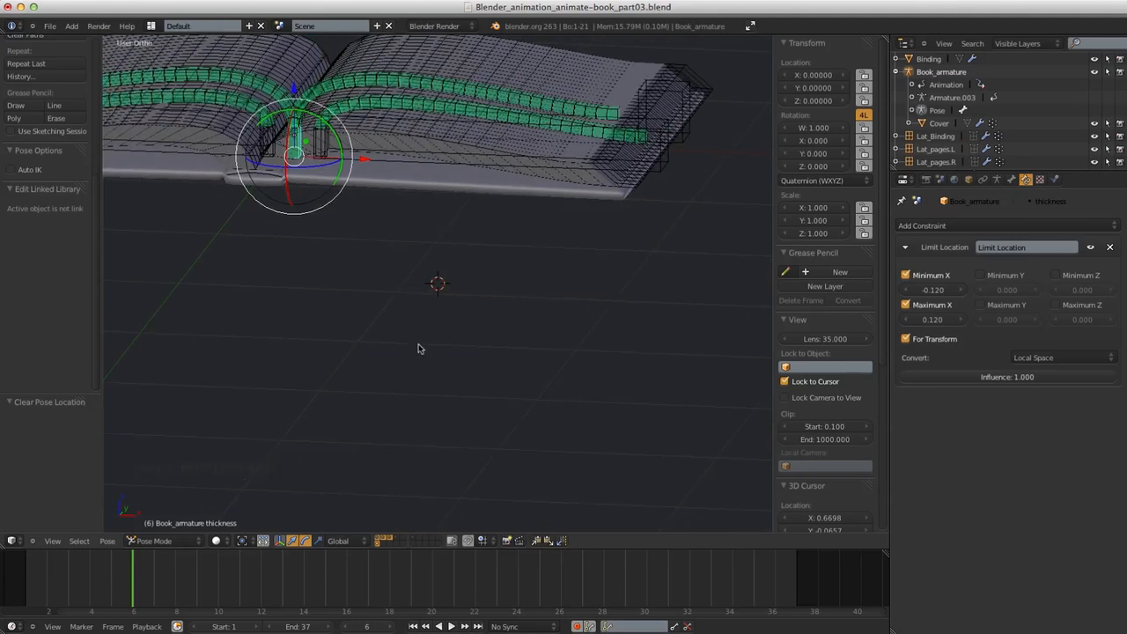
pyautogui.keyDown('shift'); pyautogui.middleClick(400, 330); pyautogui.keyUp('shift')
pyautogui.keyDown('ctrl'); pyautogui.moveTo(398, 328); pyautogui.dragTo(360, 249, button='middle'); pyautogui.keyUp('ctrl')
pyautogui.keyDown('shift'); pyautogui.middleClick(374, 273); pyautogui.keyUp('shift')
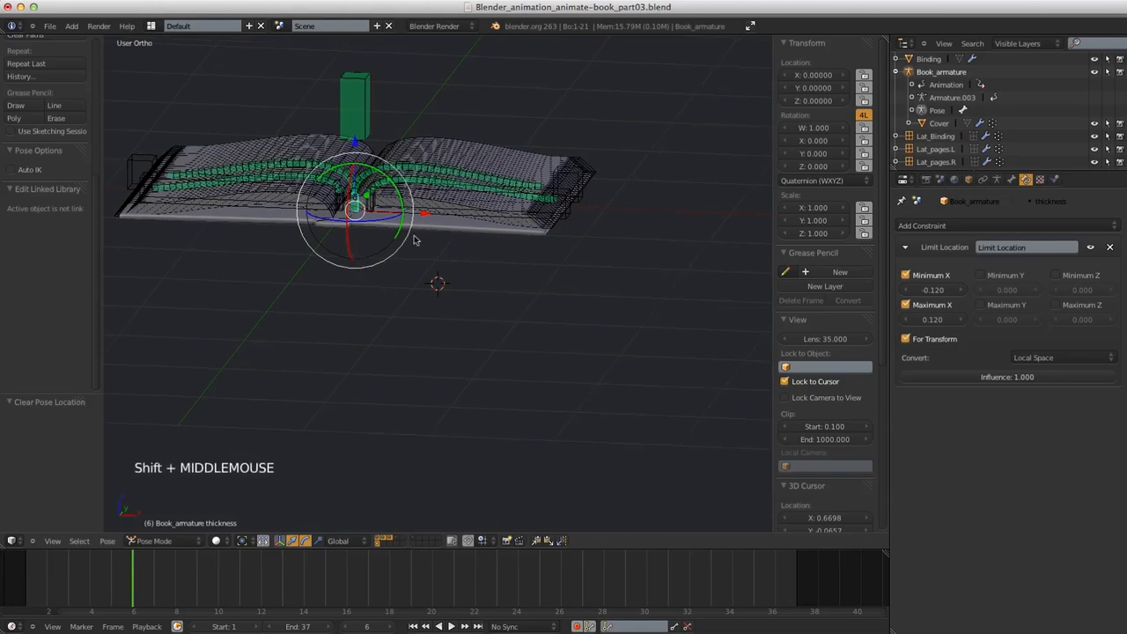
pyautogui.moveTo(390, 284)
pyautogui.keyDown('ctrl'); pyautogui.mouseDown(button='middle')
pyautogui.moveTo(412, 315)
pyautogui.moveTo(392, 294)
pyautogui.mouseUp(button='middle'); pyautogui.keyUp('ctrl')
pyautogui.keyDown('shift'); pyautogui.middleClick(392, 294); pyautogui.keyUp('shift')
# Reset the 3D cursor to the world origin and show the spine area close up in the front view
pyautogui.hotkey('shift', 'c')
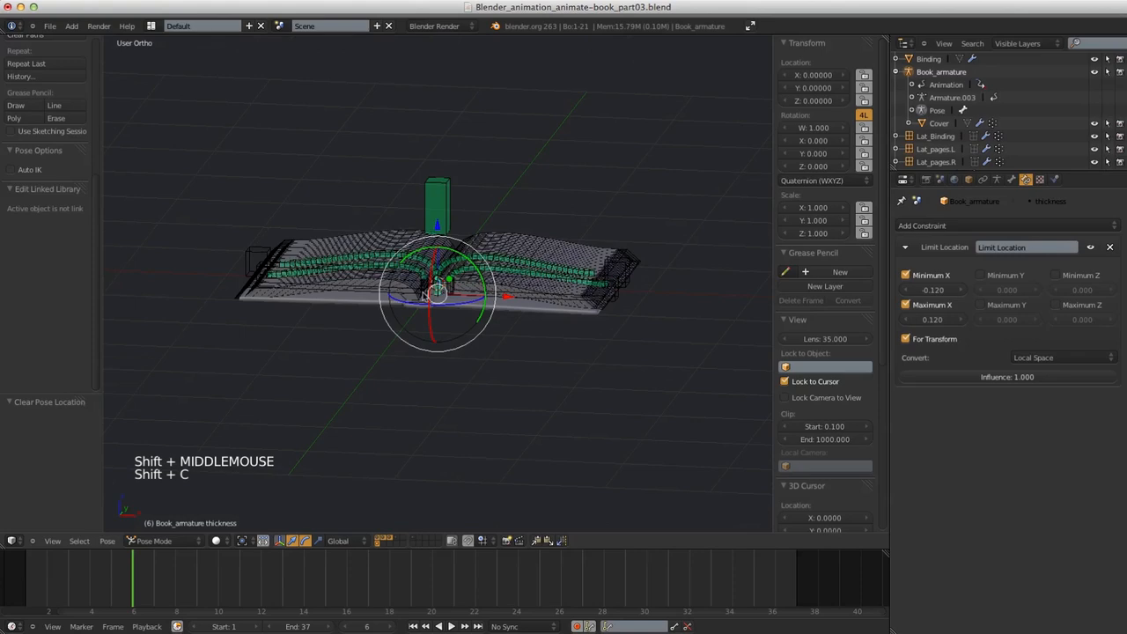
pyautogui.keyDown('ctrl'); pyautogui.moveTo(461, 361); pyautogui.dragTo(556, 476, button='middle'); pyautogui.keyUp('ctrl')
pyautogui.press('KP_1')
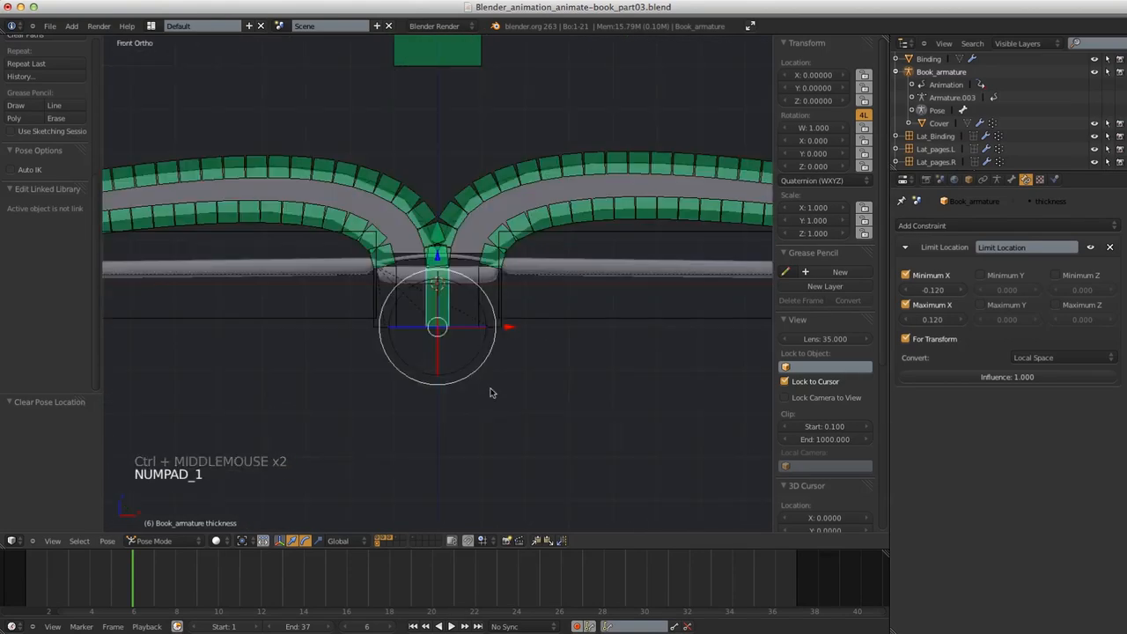
# Select the pages.L mesh in object mode and start the Screencast Keys display
pyautogui.rightClick(476, 230)
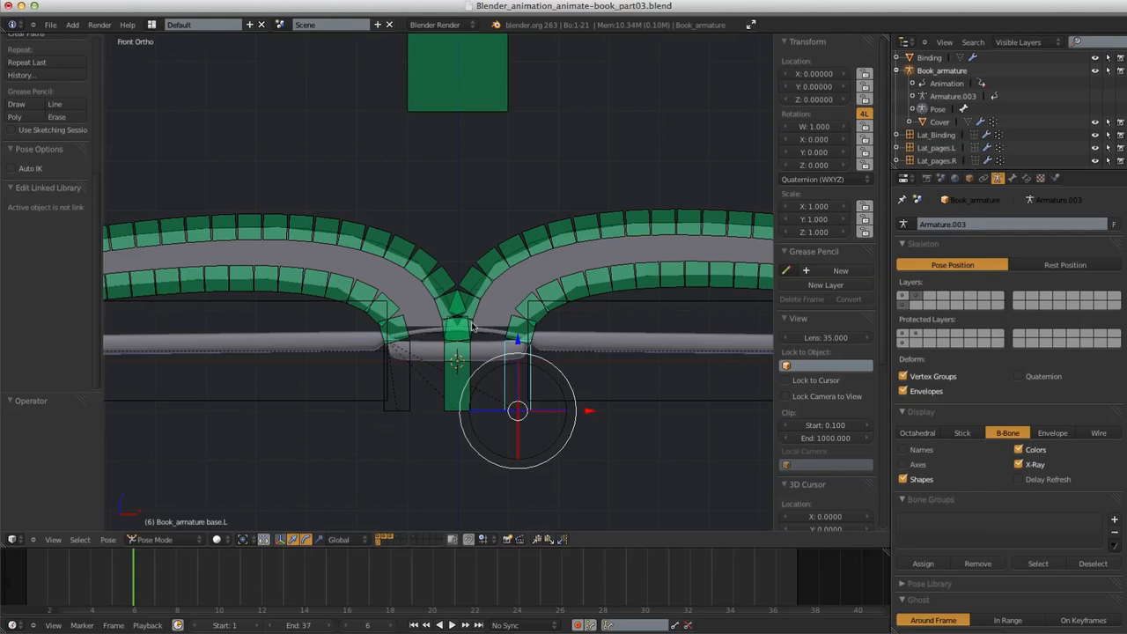
pyautogui.keyDown('shift'); pyautogui.moveTo(540, 319); pyautogui.dragTo(543, 390, button='middle'); pyautogui.keyUp('shift')
pyautogui.rightClick(521, 284)
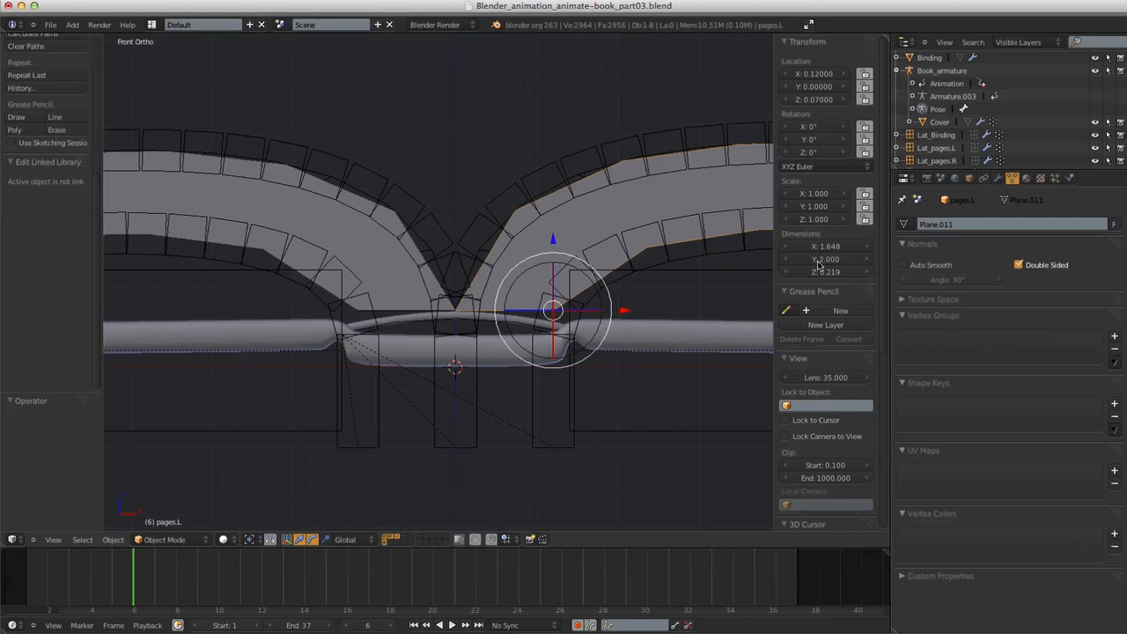
pyautogui.keyDown('shift'); pyautogui.moveTo(599, 355); pyautogui.dragTo(435, 331, button='middle'); pyautogui.keyUp('shift')
pyautogui.keyDown('ctrl'); pyautogui.moveTo(462, 383); pyautogui.dragTo(508, 300, button='middle'); pyautogui.keyUp('ctrl')
pyautogui.scroll(-8, 854, 401)
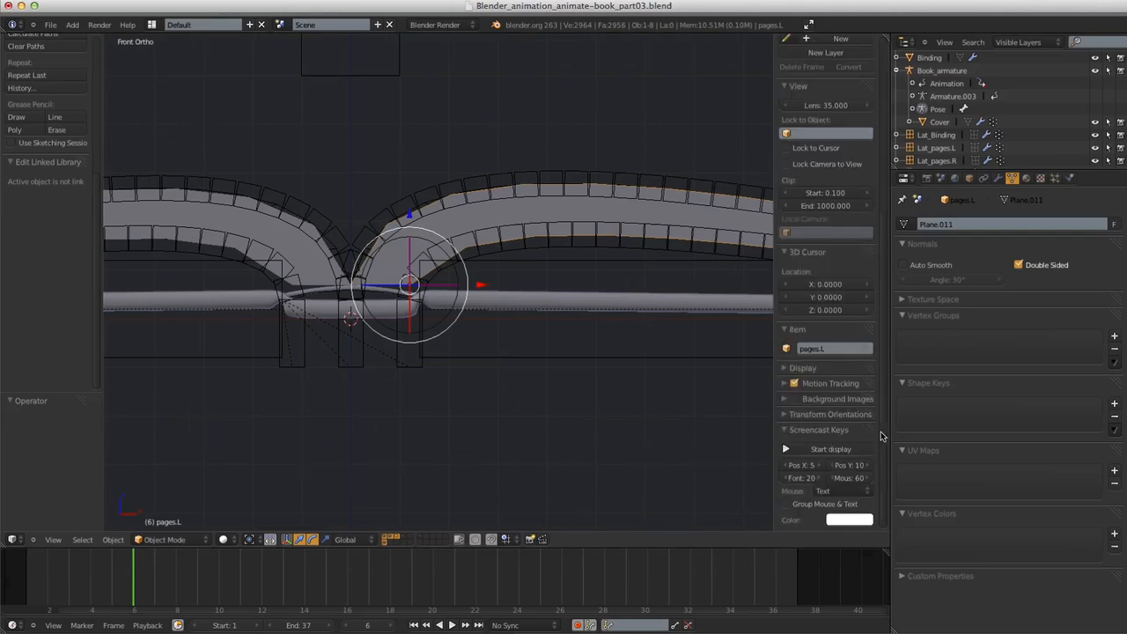
pyautogui.click(820, 449)
pyautogui.keyDown('ctrl'); pyautogui.moveTo(571, 365); pyautogui.dragTo(542, 360, button='middle'); pyautogui.keyUp('ctrl')
pyautogui.press('s')
pyautogui.press('s')
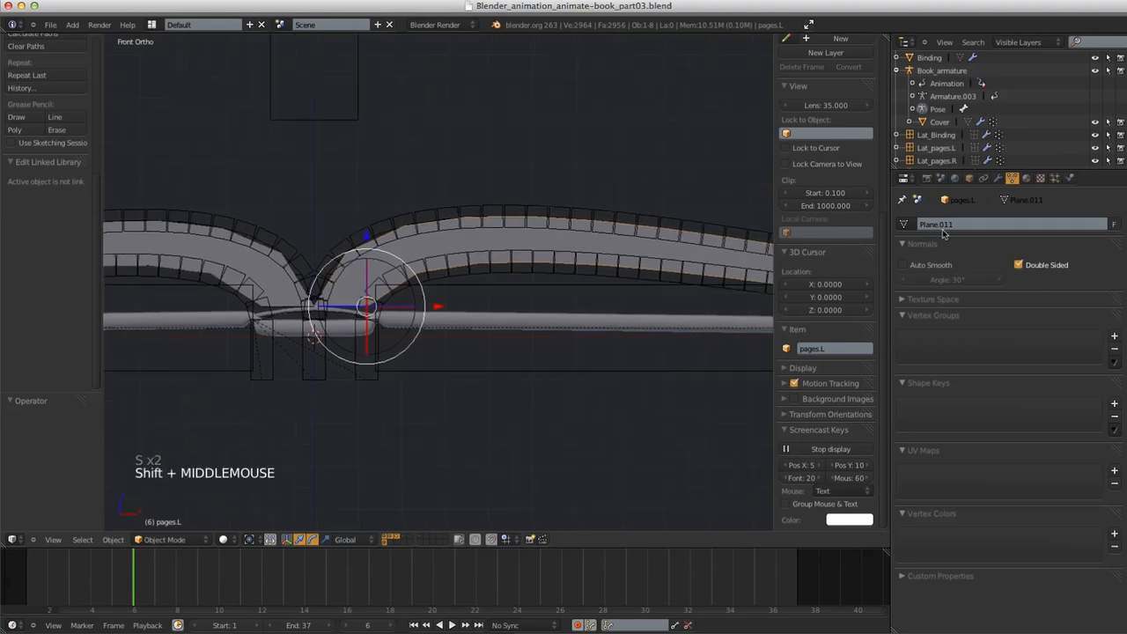
# Add a Subdivision Surface modifier to pages.L, set to Simple with Optimal Display, and move it above the Lattice modifier
pyautogui.click(997, 178)
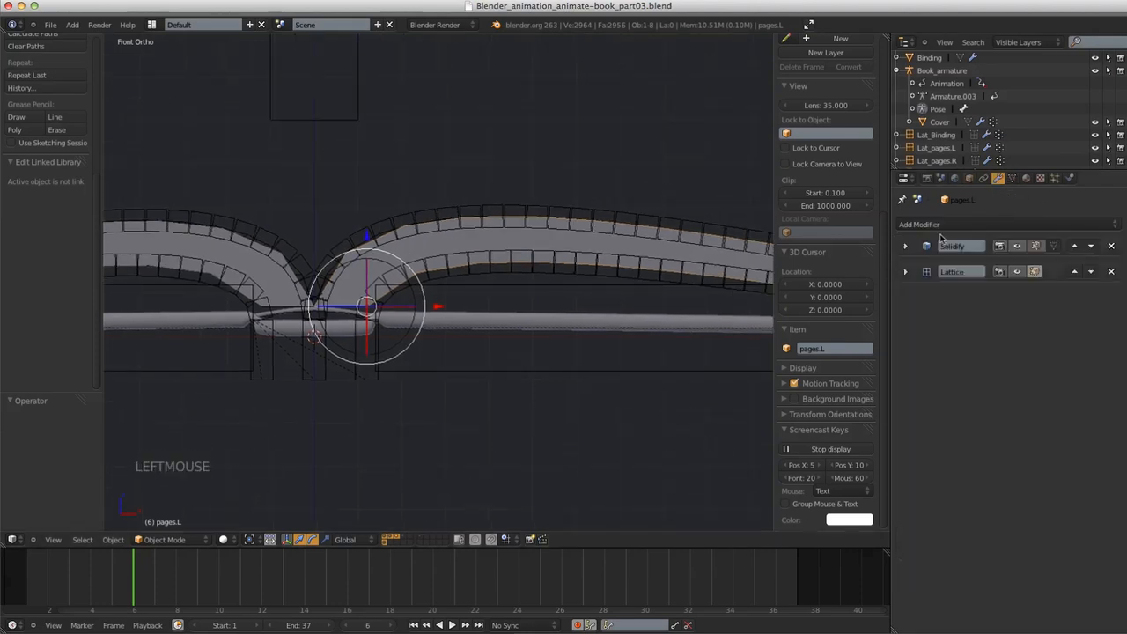
pyautogui.click(939, 226)
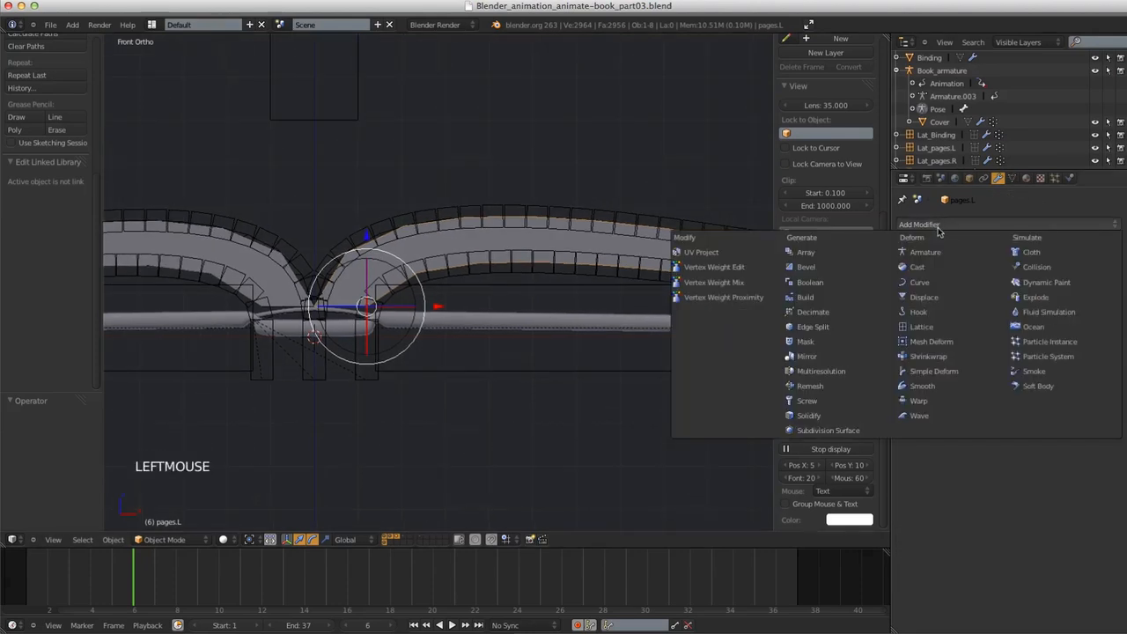
pyautogui.click(846, 431)
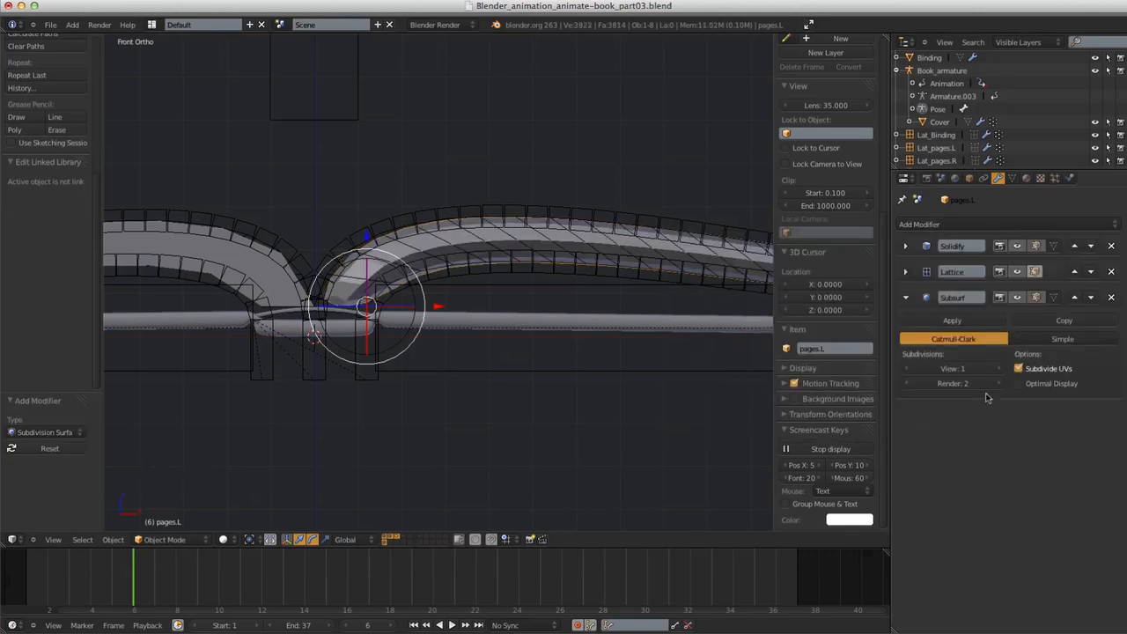
pyautogui.click(1047, 340)
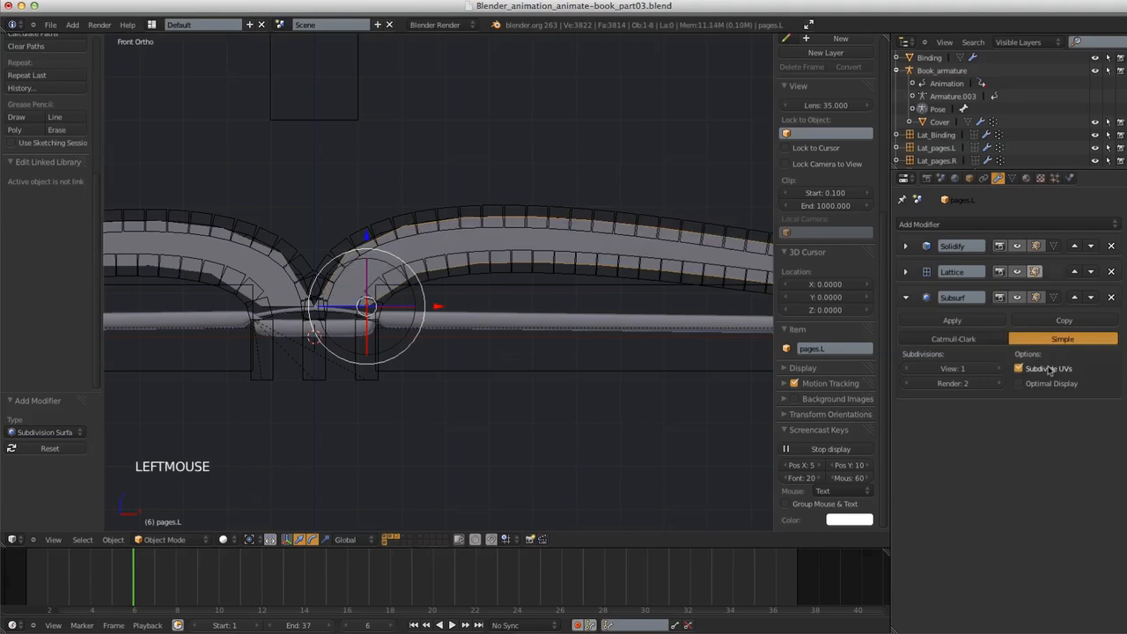
pyautogui.click(1019, 383)
pyautogui.click(1074, 300)
# Add a Shrinkwrap modifier to pages.L with Binding as its target and inspect the deformed pages
pyautogui.keyDown('shift'); pyautogui.moveTo(519, 379); pyautogui.dragTo(548, 455, button='middle'); pyautogui.keyUp('shift')
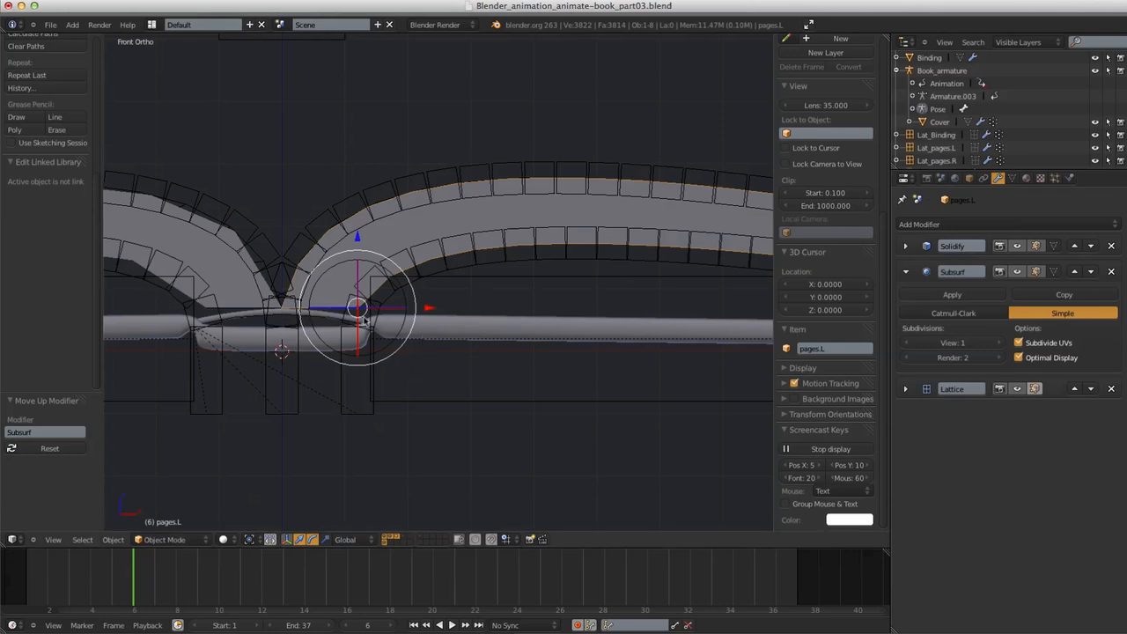
pyautogui.keyDown('shift'); pyautogui.moveTo(396, 346); pyautogui.dragTo(462, 327, button='middle'); pyautogui.keyUp('shift')
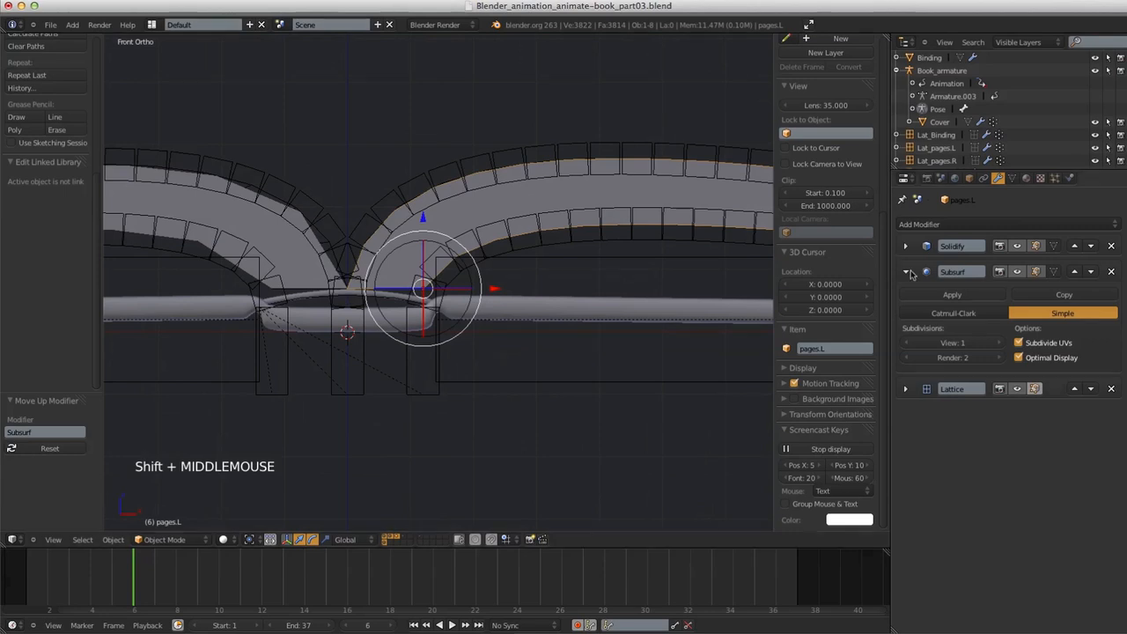
pyautogui.click(905, 271)
pyautogui.click(959, 226)
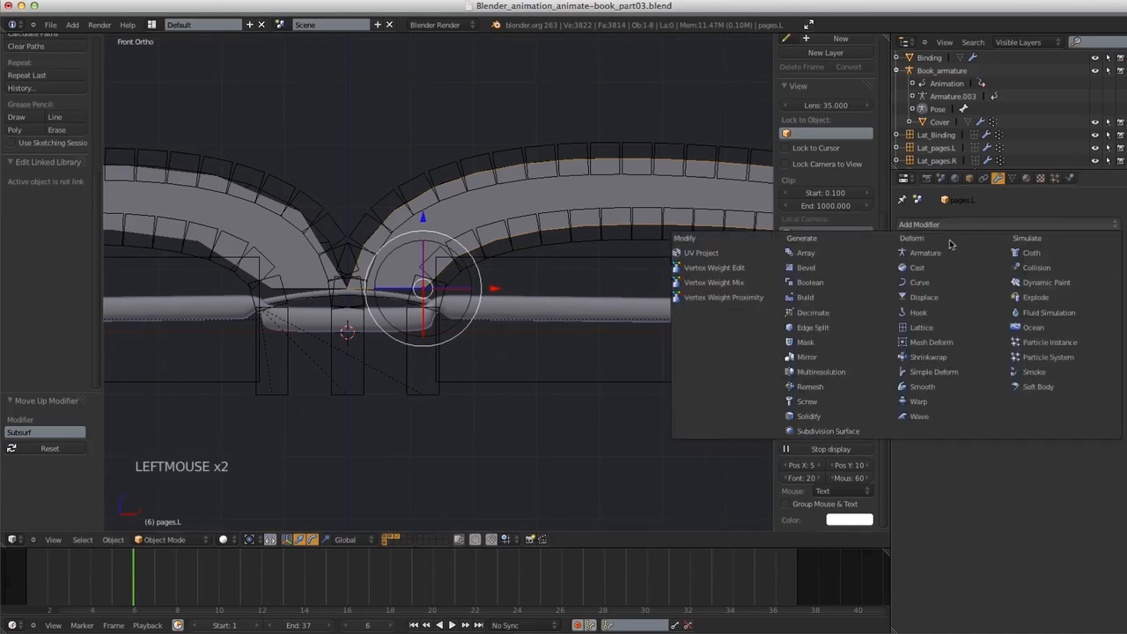
pyautogui.click(926, 357)
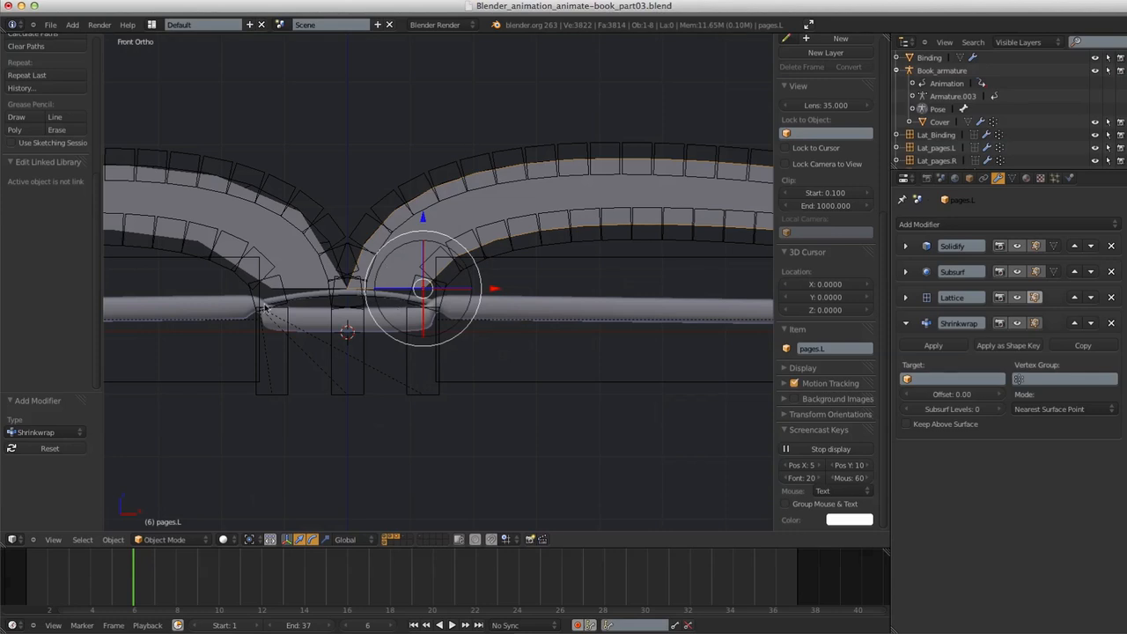
pyautogui.keyDown('ctrl'); pyautogui.moveTo(492, 365); pyautogui.dragTo(536, 402, button='middle'); pyautogui.keyUp('ctrl')
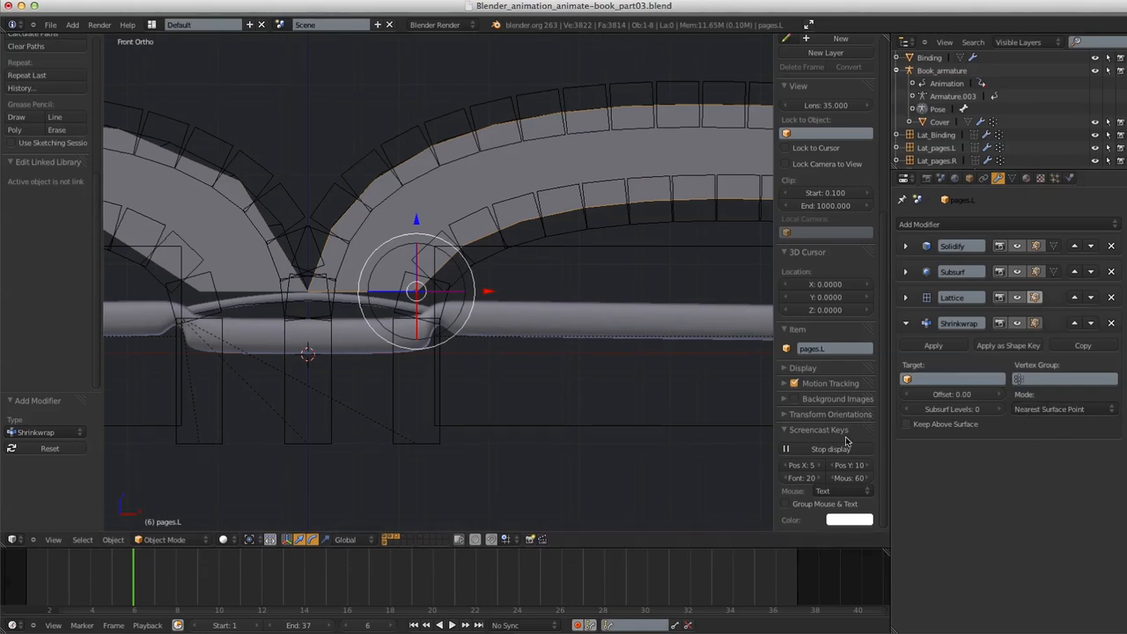
pyautogui.keyDown('ctrl'); pyautogui.moveTo(520, 386); pyautogui.dragTo(488, 367, button='middle'); pyautogui.keyUp('ctrl')
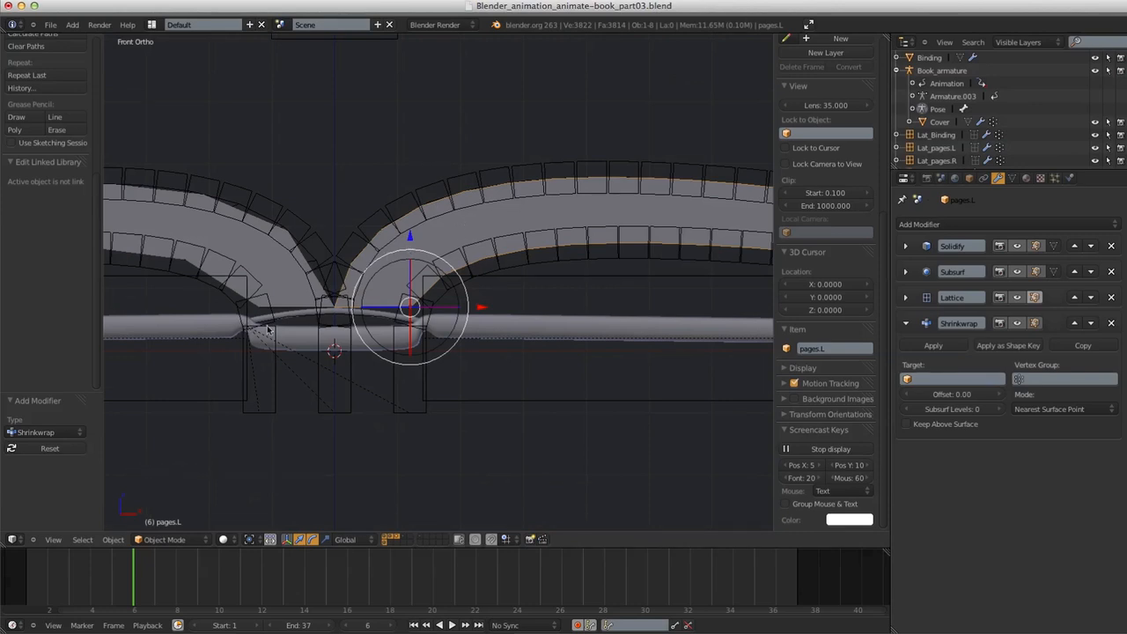
pyautogui.click(908, 378)
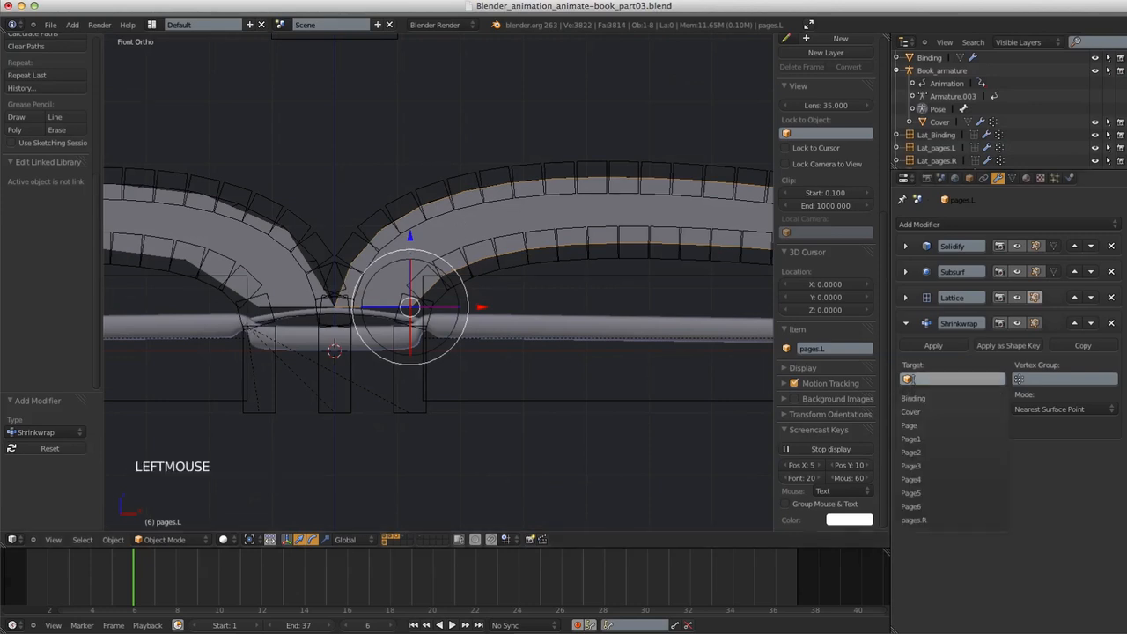
pyautogui.click(915, 397)
pyautogui.moveTo(497, 350); pyautogui.dragTo(436, 291, button='middle')
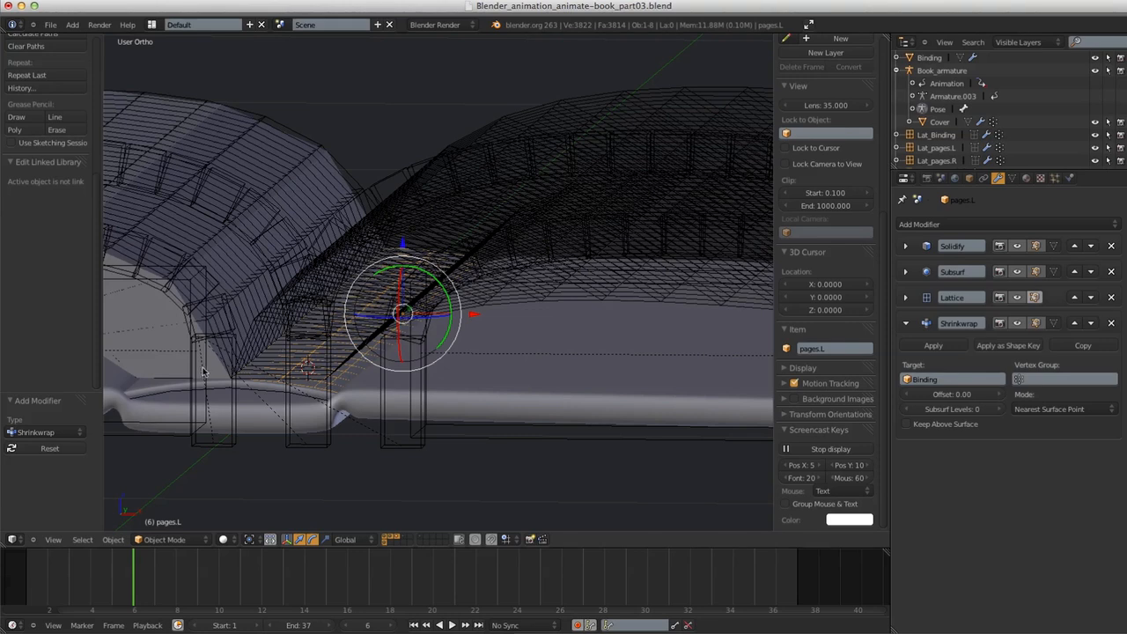
pyautogui.press('KP_1')
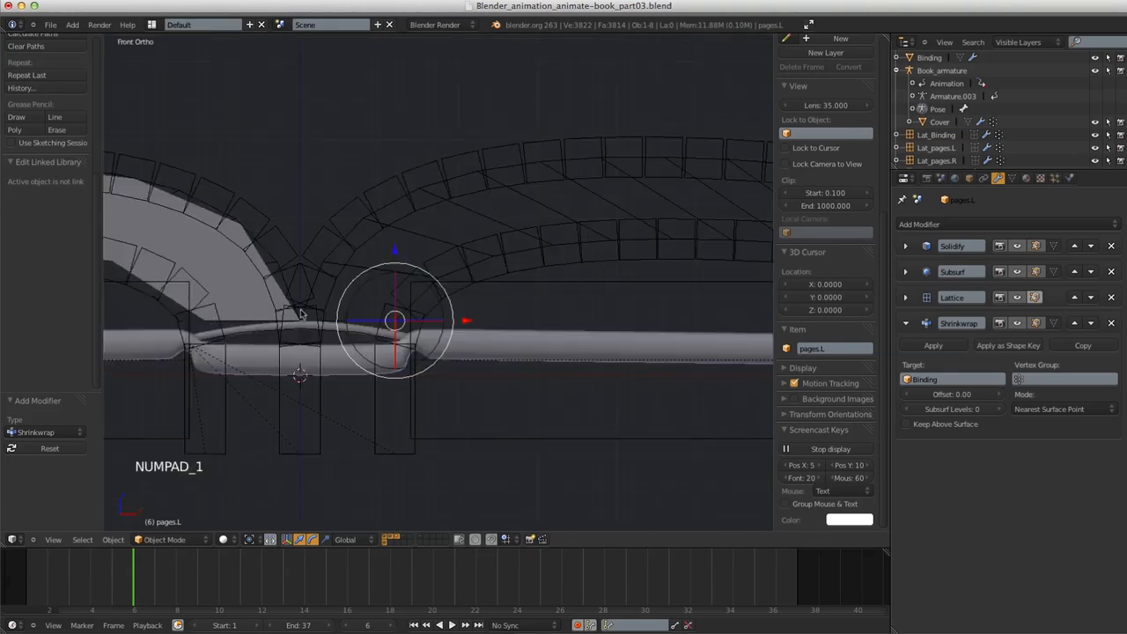
# Create a vertex group on pages.L and name it shrinkwrap
pyautogui.click(1013, 179)
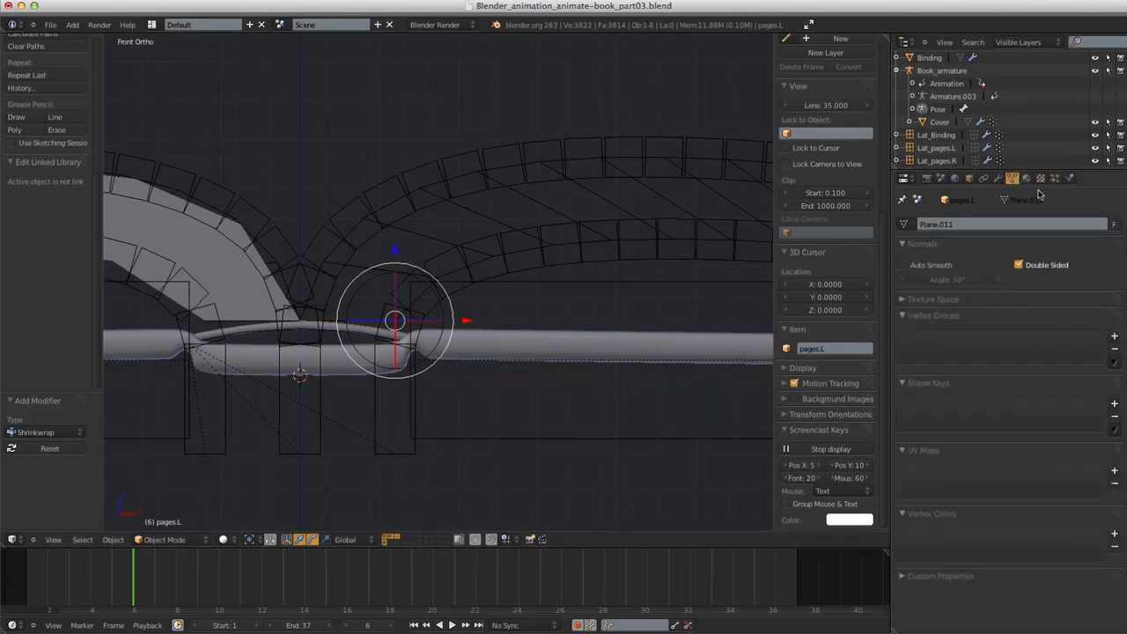
pyautogui.click(1113, 335)
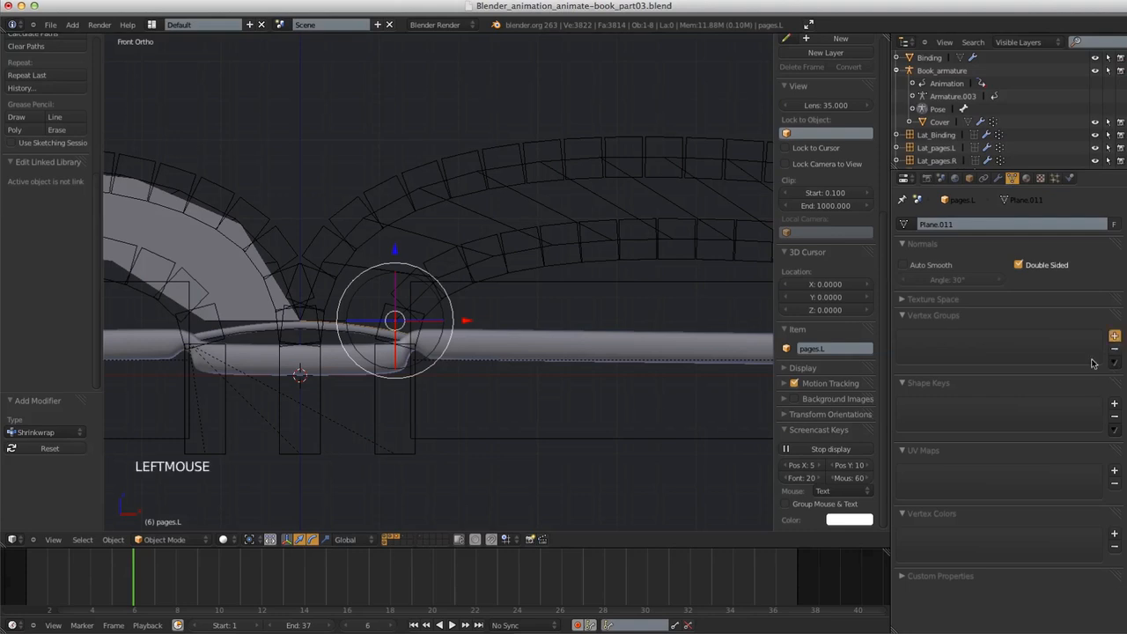
pyautogui.doubleClick(1000, 415)
pyautogui.write('shrinkwrap')
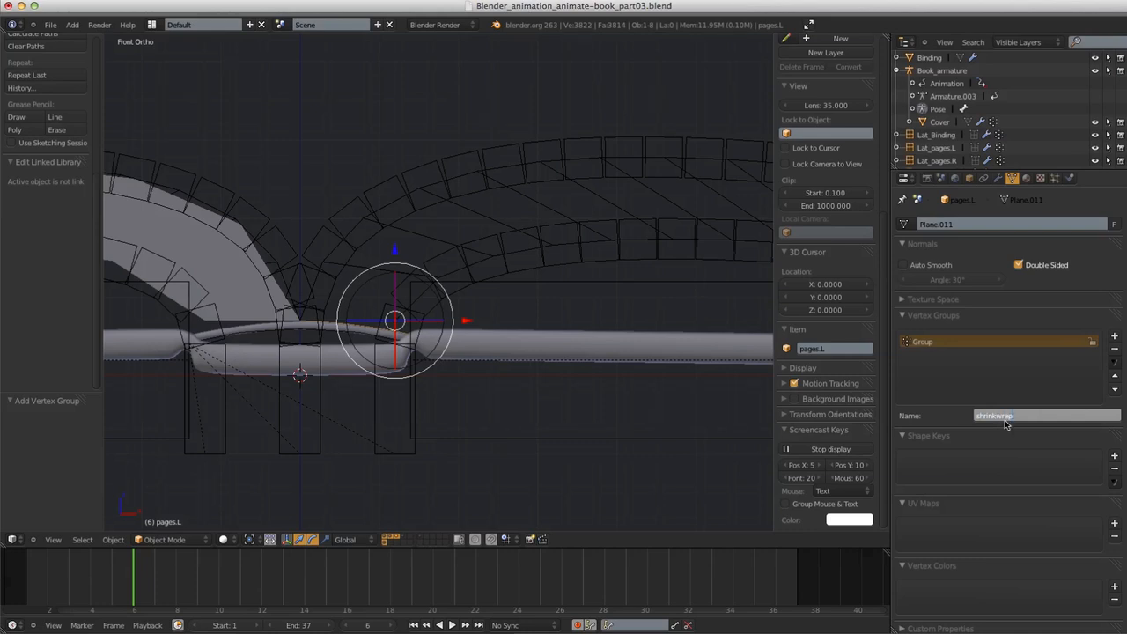
pyautogui.press('Return')
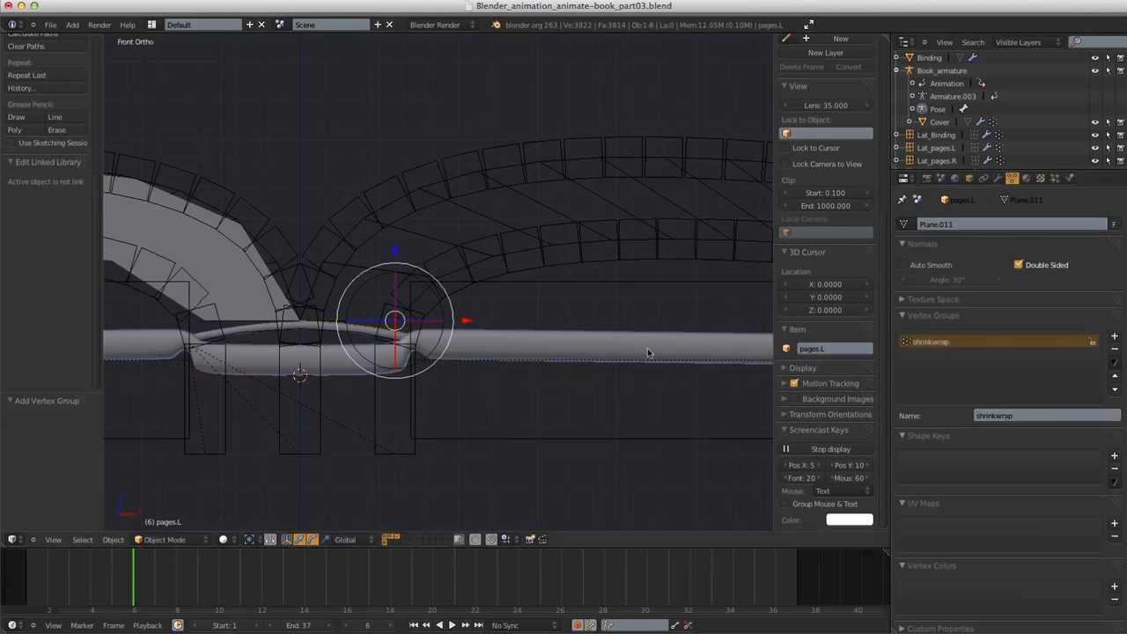
# In edit mode, select only the lowest edge loop of the pages.L mesh and assign it to the shrinkwrap vertex group
pyautogui.press('Tab')
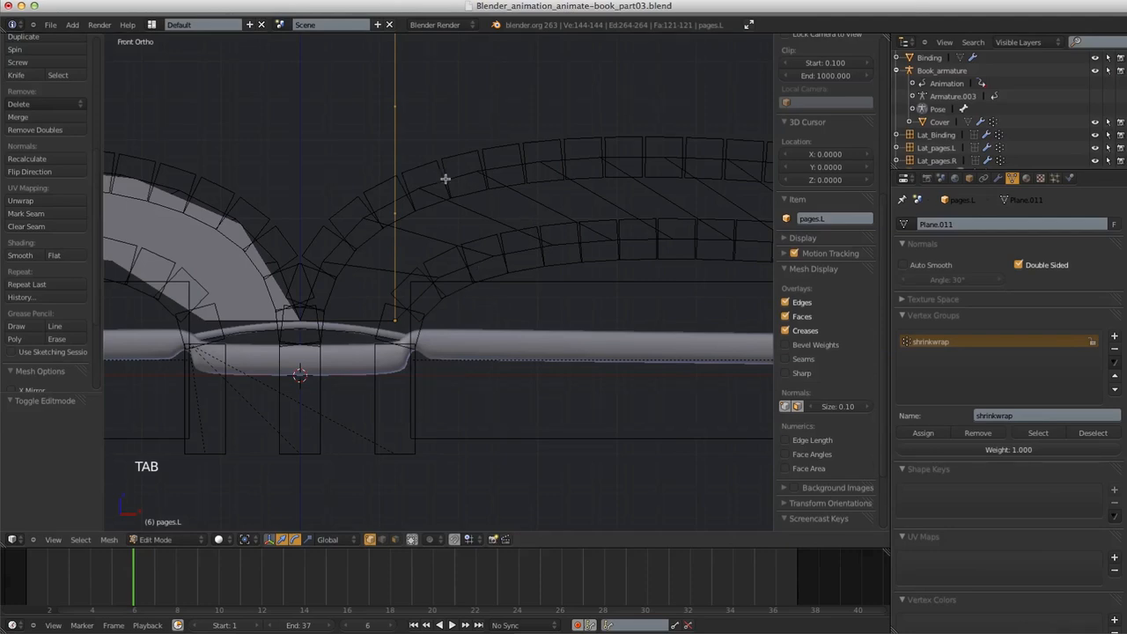
pyautogui.moveTo(499, 240); pyautogui.dragTo(367, 332, button='middle')
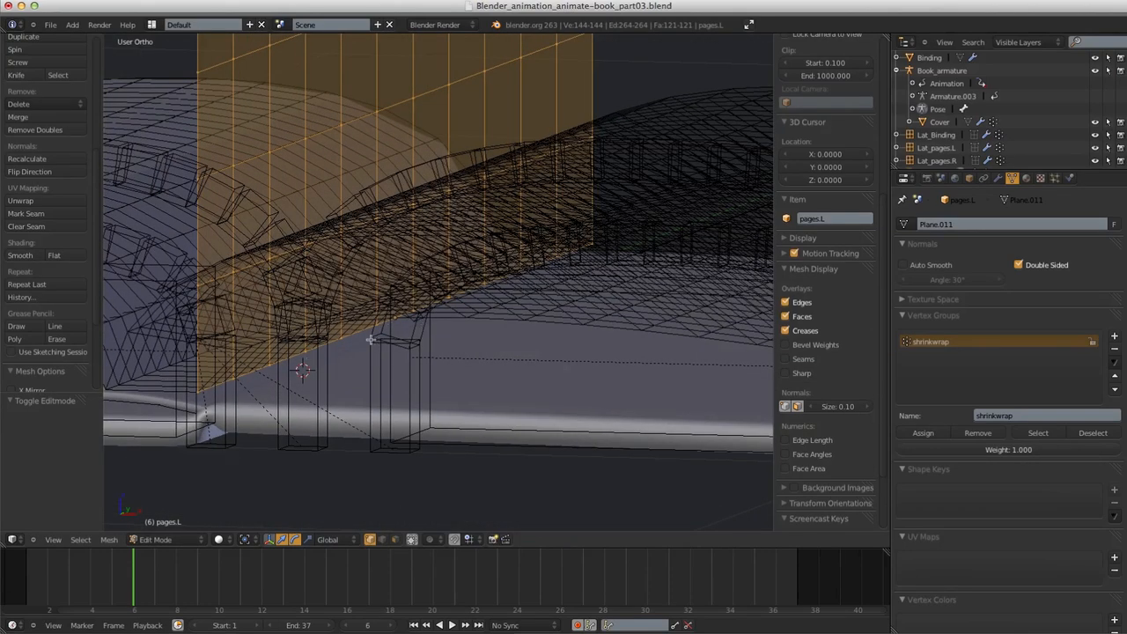
pyautogui.keyDown('alt'); pyautogui.rightClick(292, 360); pyautogui.keyUp('alt')
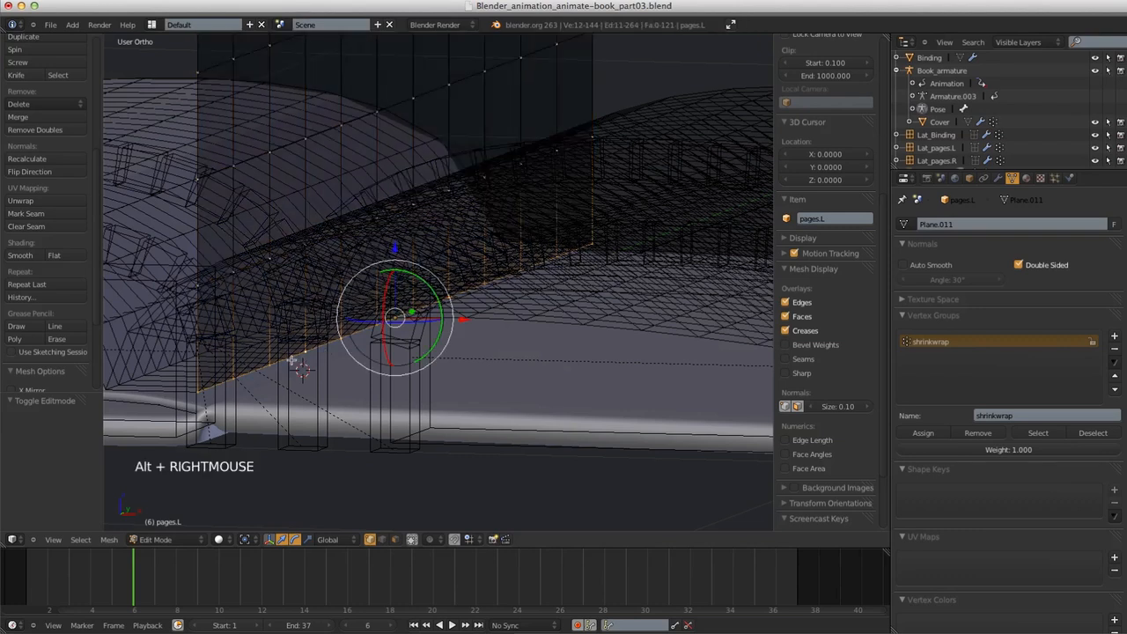
pyautogui.click(922, 432)
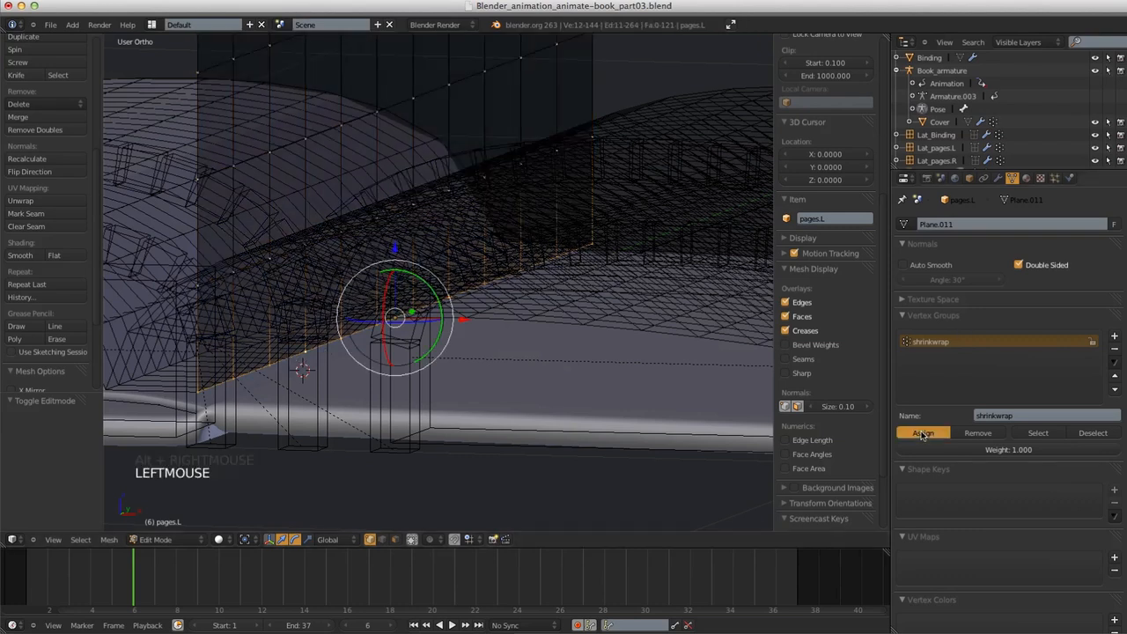
pyautogui.scroll(2, 837, 352)
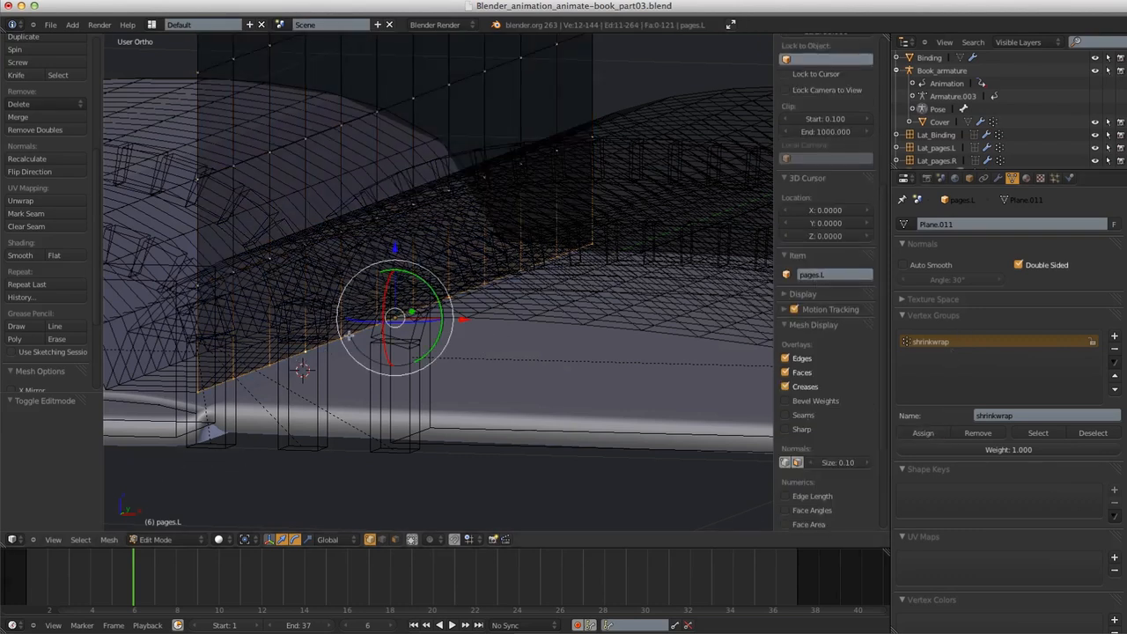
pyautogui.keyDown('shift'); pyautogui.moveTo(398, 342); pyautogui.dragTo(466, 316, button='middle'); pyautogui.keyUp('shift')
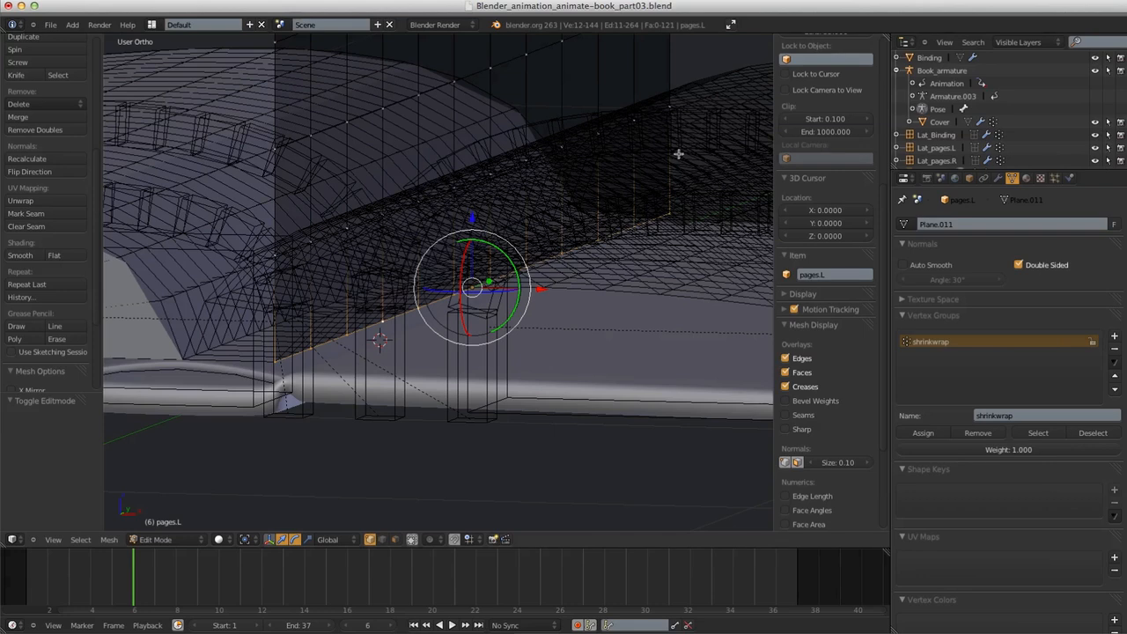
# Add two edge loops across pages.L, one slid close to the lowest edge with a factor of about 0.91 and one unslid above it
pyautogui.hotkey('ctrl', 'r')
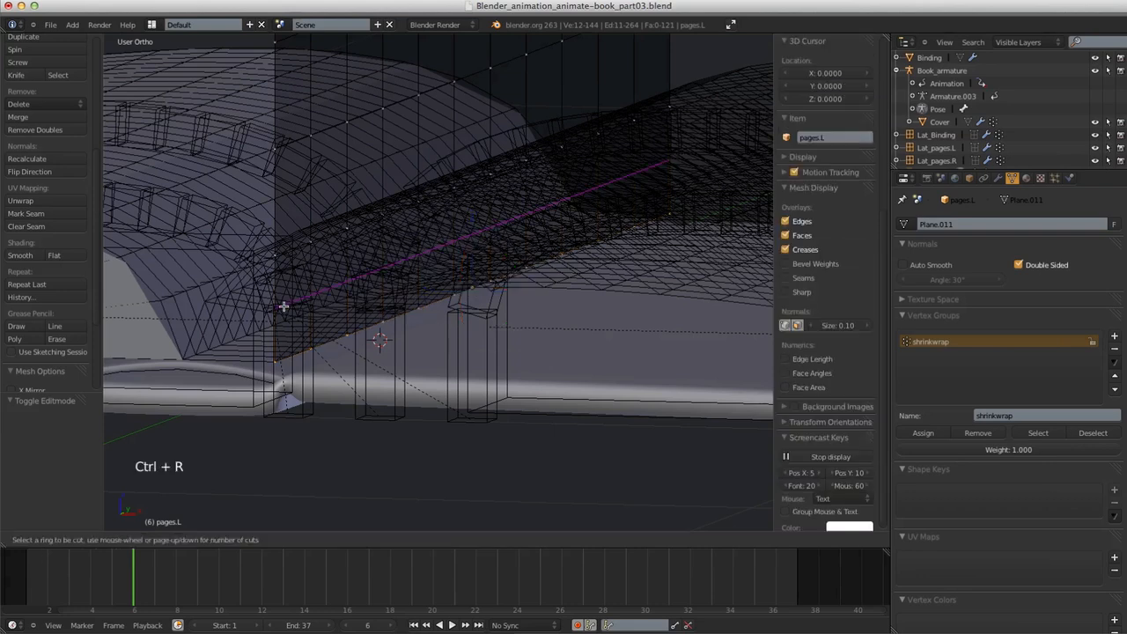
pyautogui.click(284, 305)
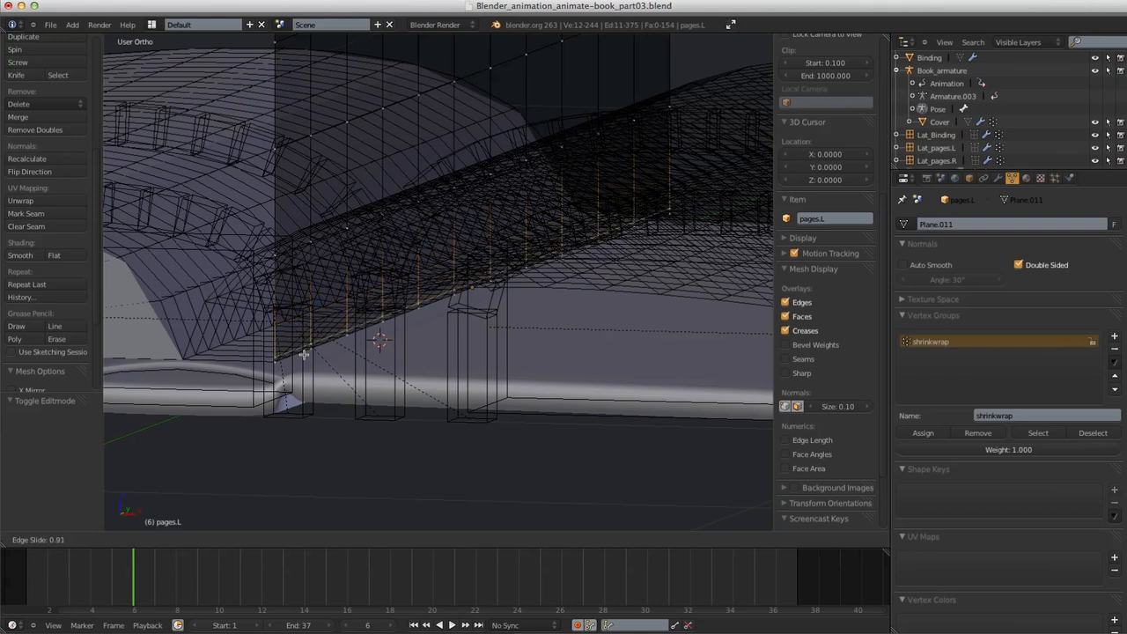
pyautogui.click(303, 356)
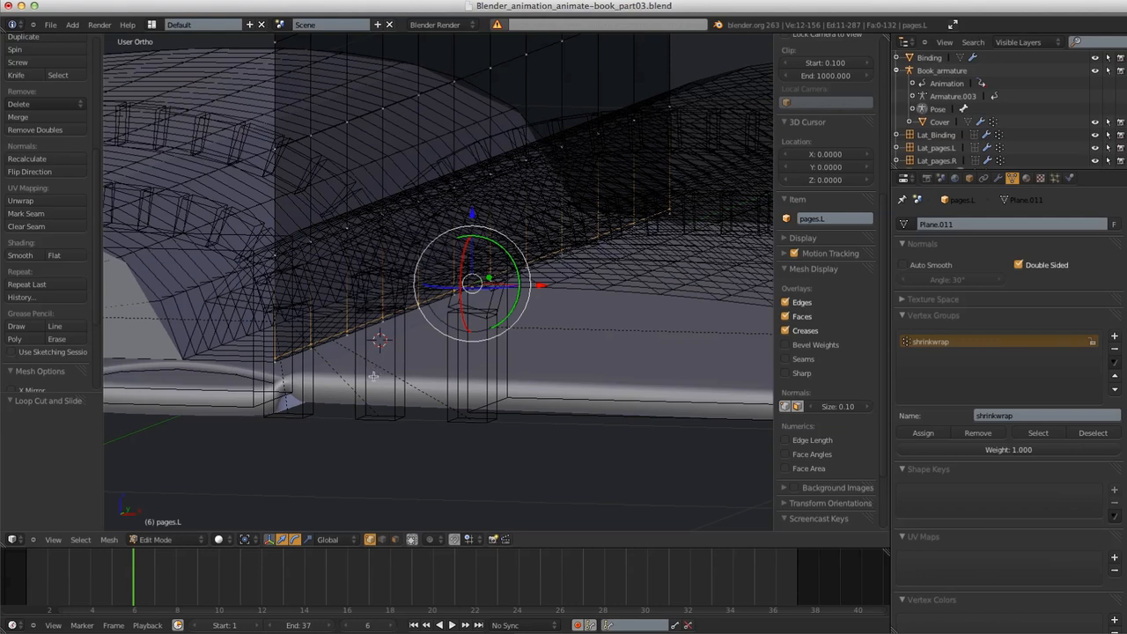
pyautogui.hotkey('ctrl', 'r')
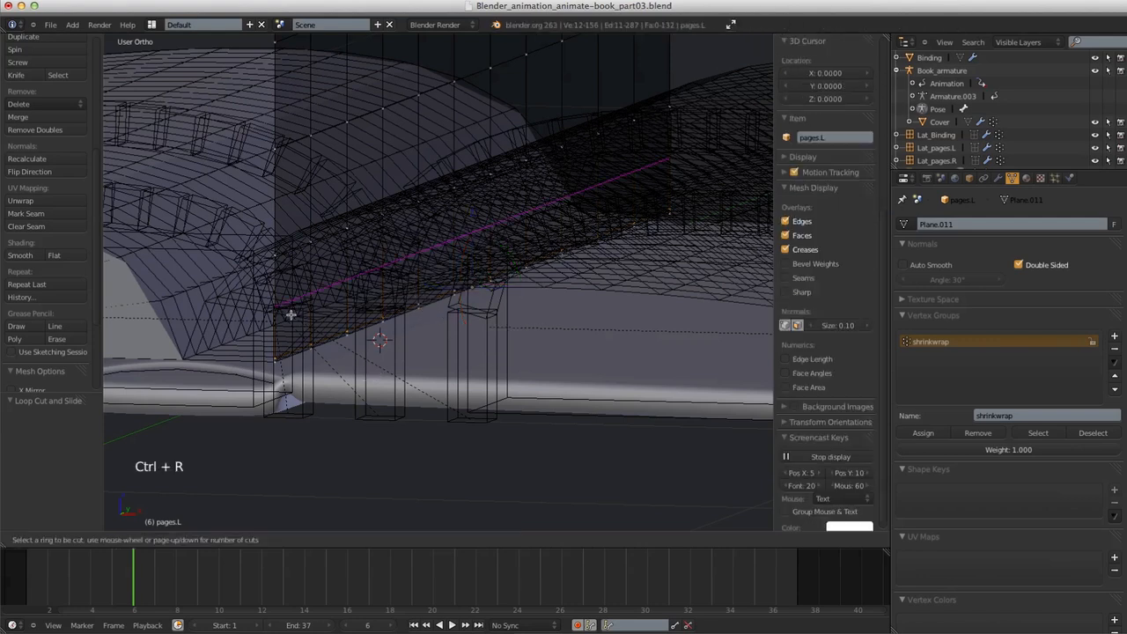
pyautogui.click(284, 302)
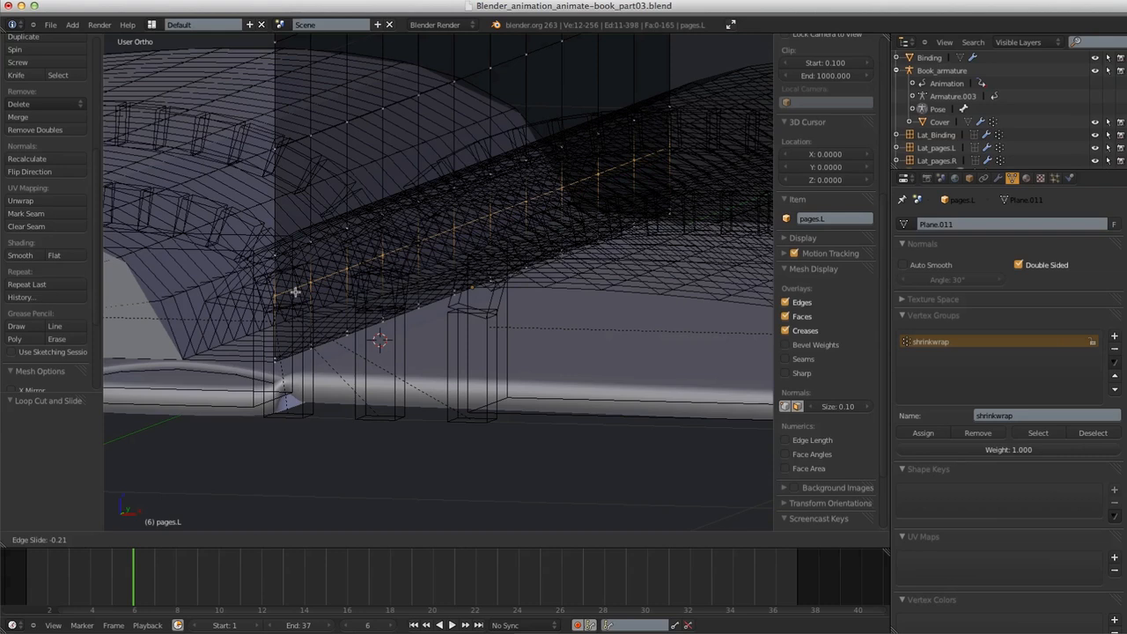
pyautogui.rightClick(285, 307)
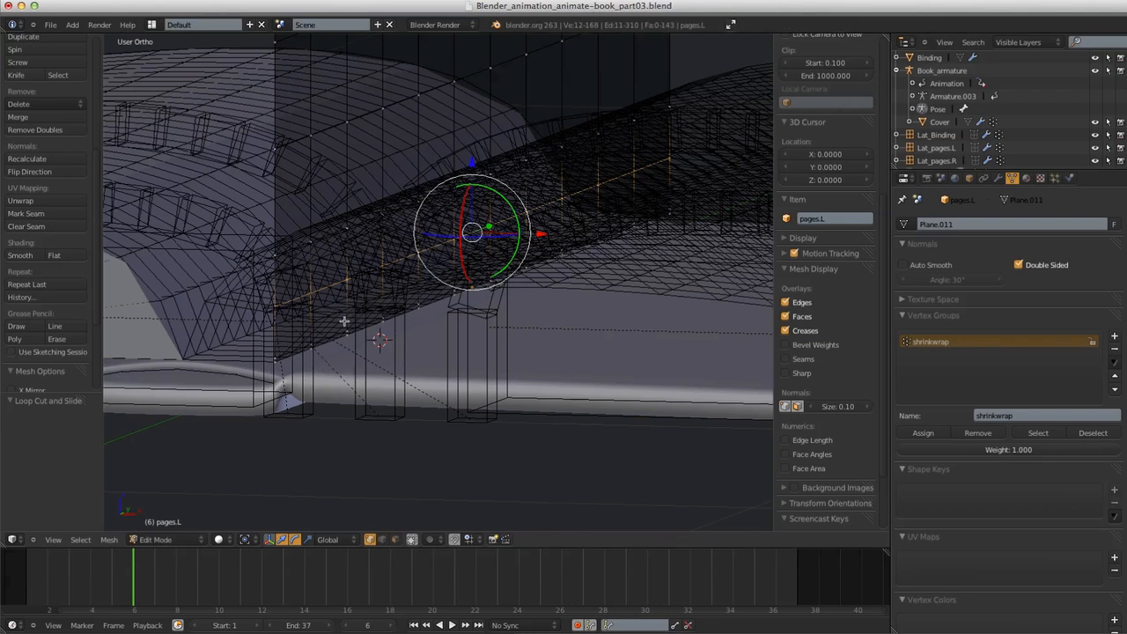
# Remove all current vertices from the shrinkwrap vertex group and assign only the lowest edge loop of pages.L to it
pyautogui.press('Tab')
pyautogui.press('Tab')
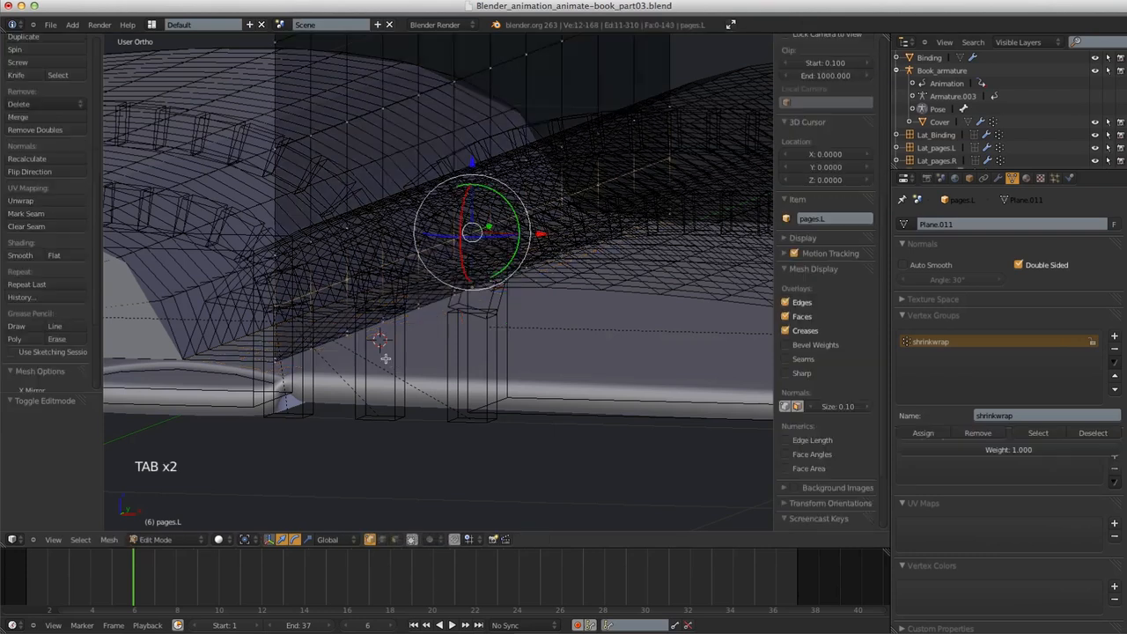
pyautogui.press('a')
pyautogui.press('a')
pyautogui.press('a')
pyautogui.click(1036, 432)
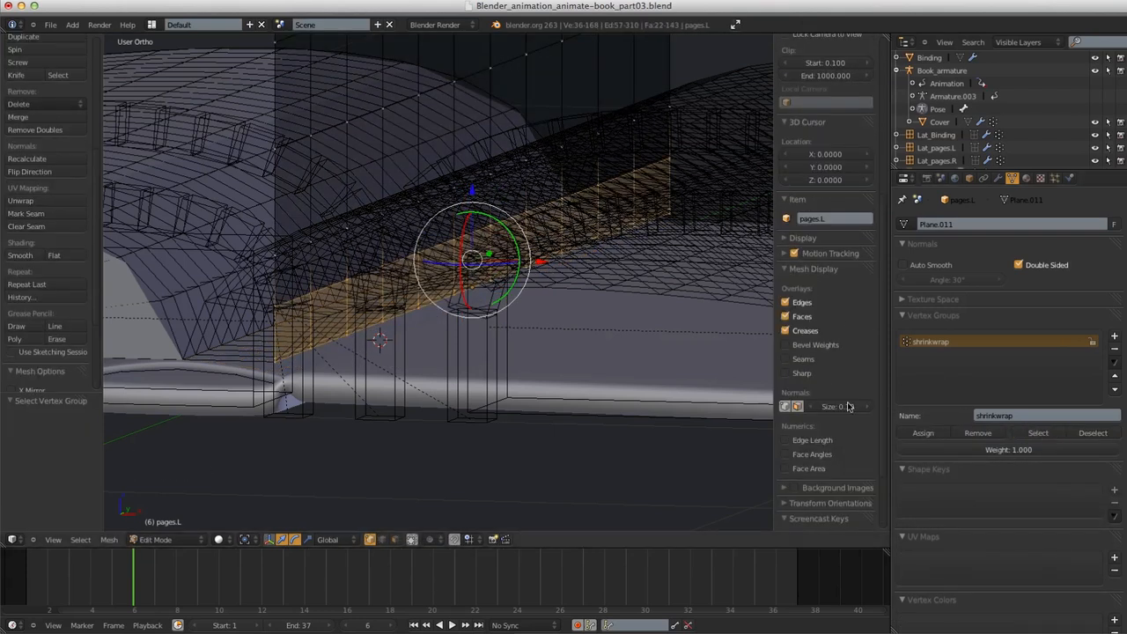
pyautogui.click(968, 433)
pyautogui.click(979, 433)
pyautogui.keyDown('alt'); pyautogui.rightClick(323, 342); pyautogui.keyUp('alt')
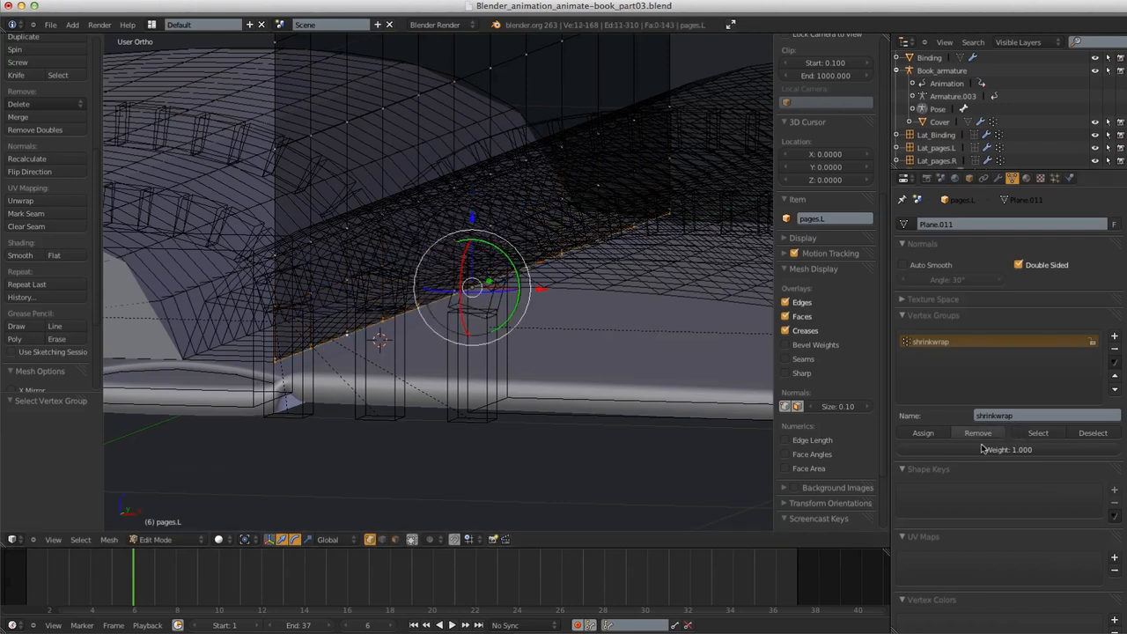
pyautogui.click(939, 437)
pyautogui.press('Tab')
pyautogui.press('a')
pyautogui.press('a')
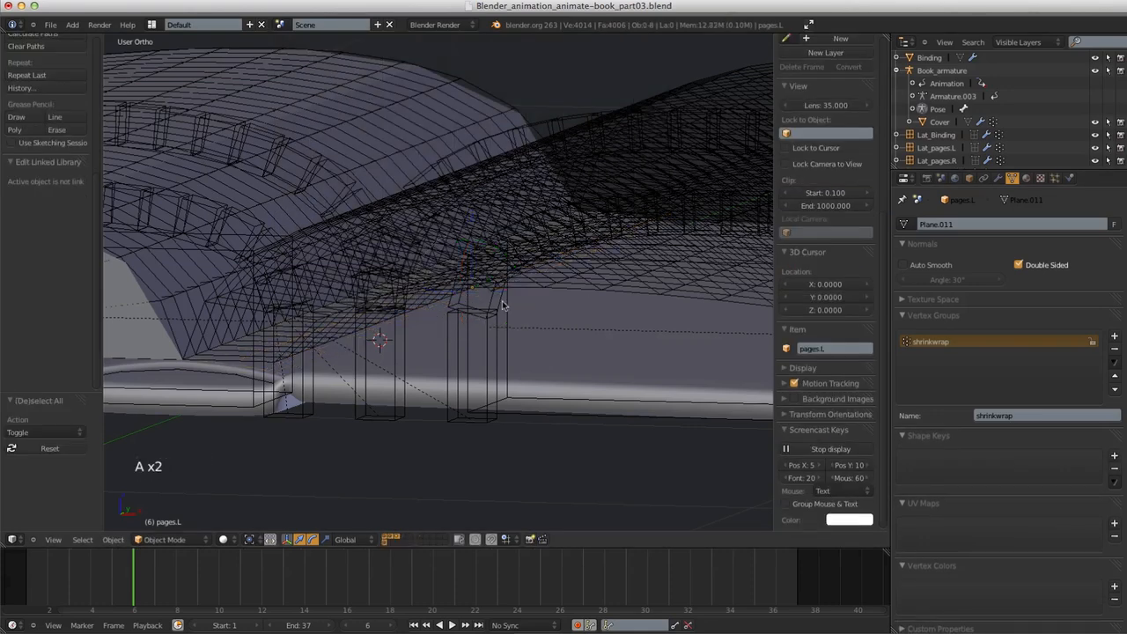
# Limit the Shrinkwrap modifier on pages.L to the shrinkwrap vertex group and check the fit against the binding from the front
pyautogui.rightClick(236, 367)
pyautogui.rightClick(235, 367)
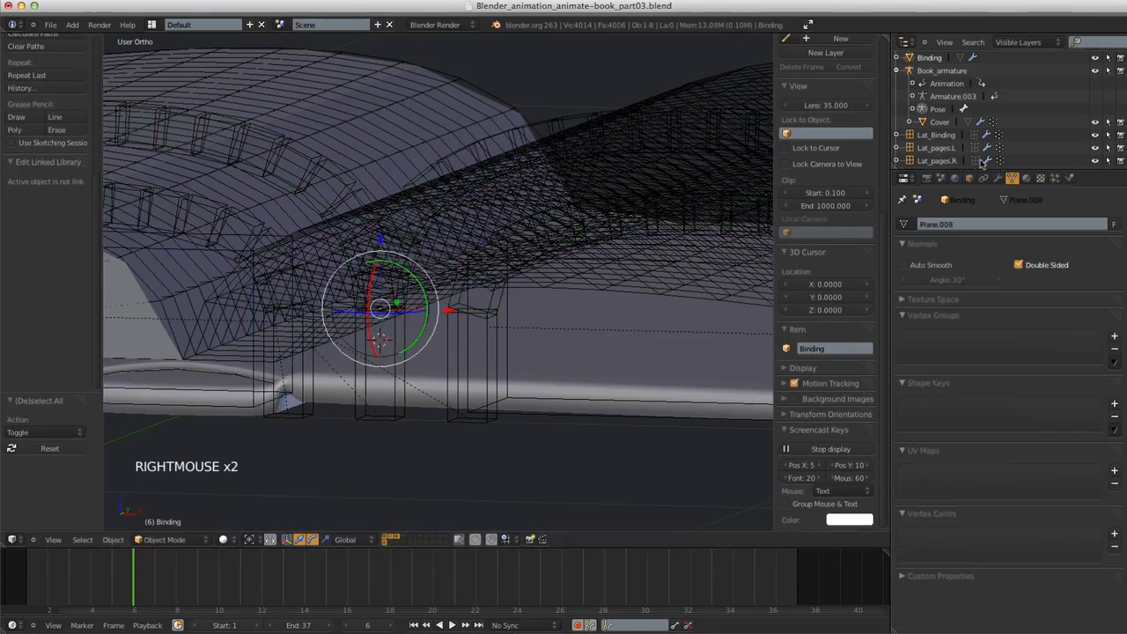
pyautogui.moveTo(1124, 88); pyautogui.dragTo(1124, 119)
pyautogui.click(923, 139)
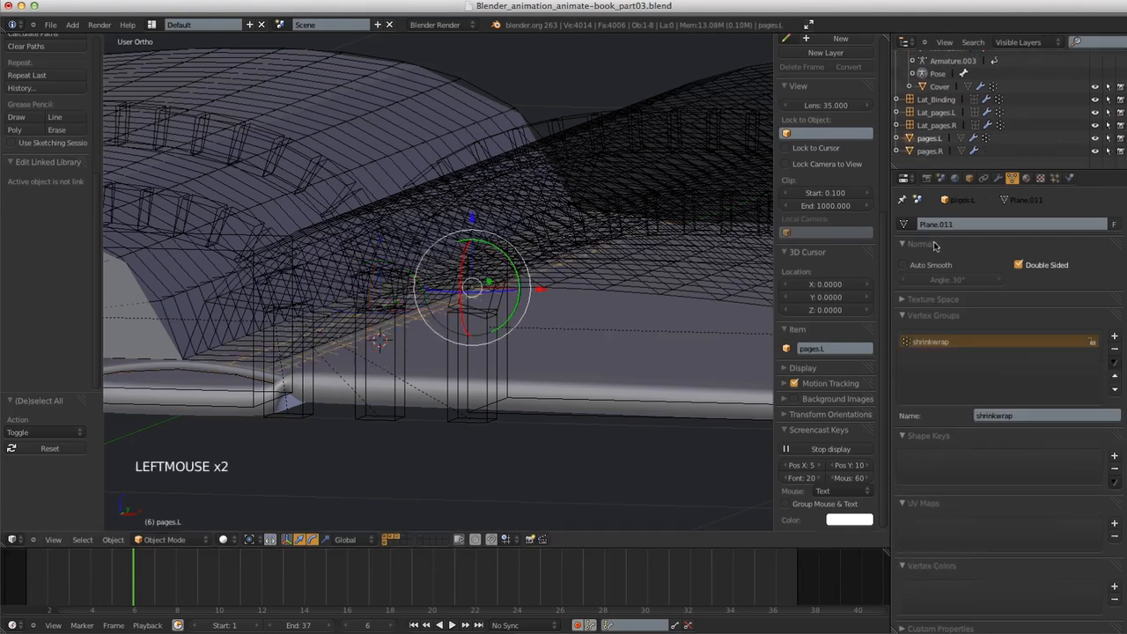
pyautogui.click(998, 178)
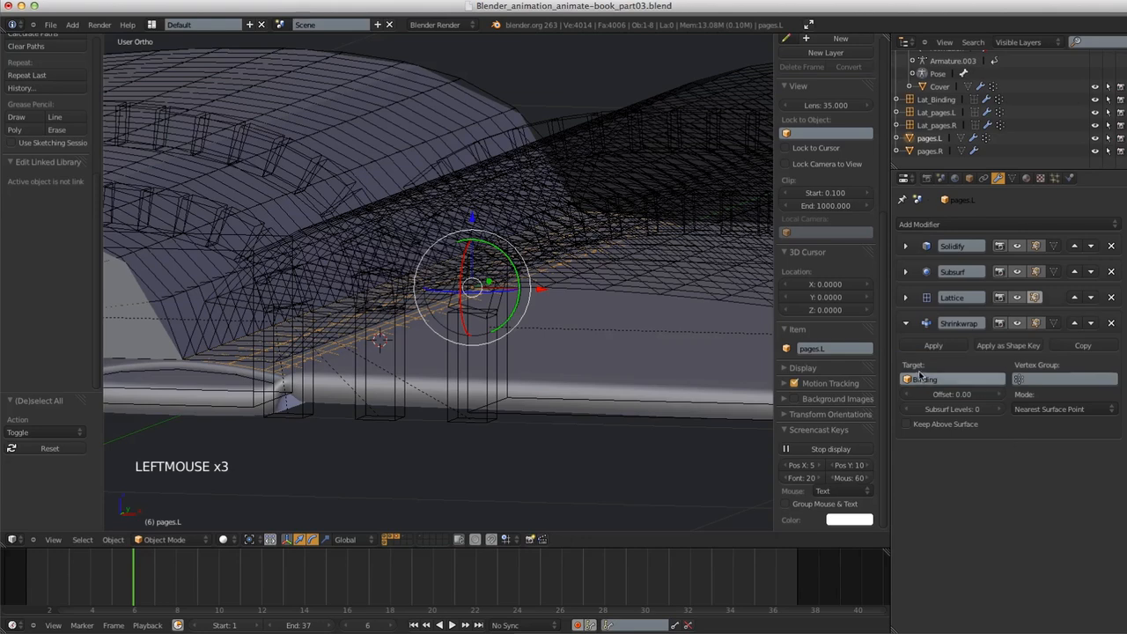
pyautogui.click(1024, 378)
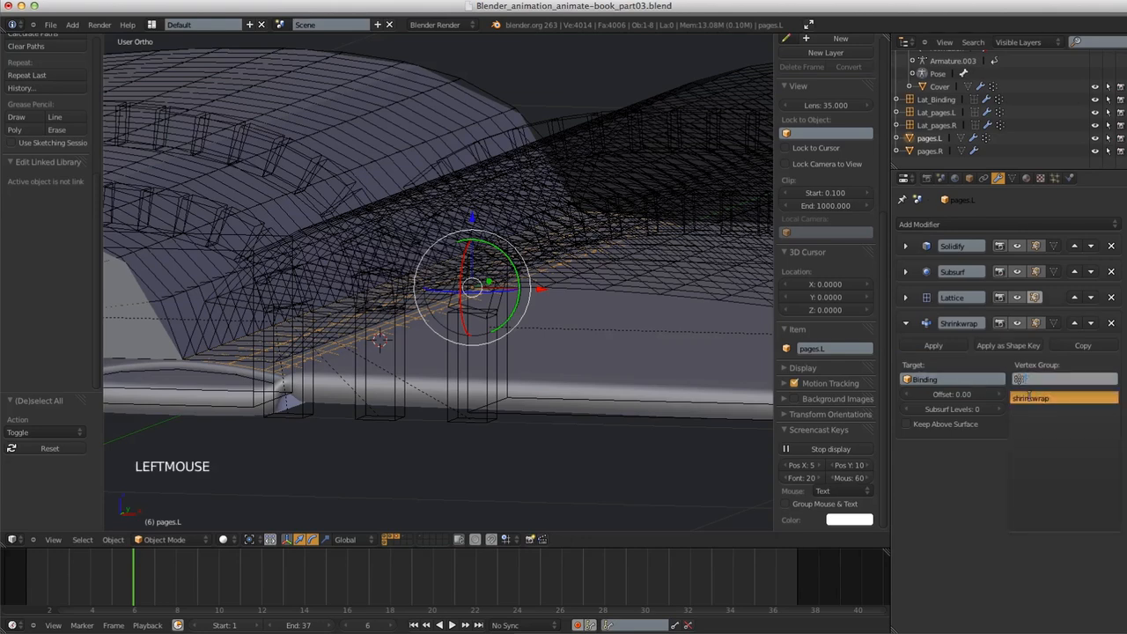
pyautogui.click(1030, 399)
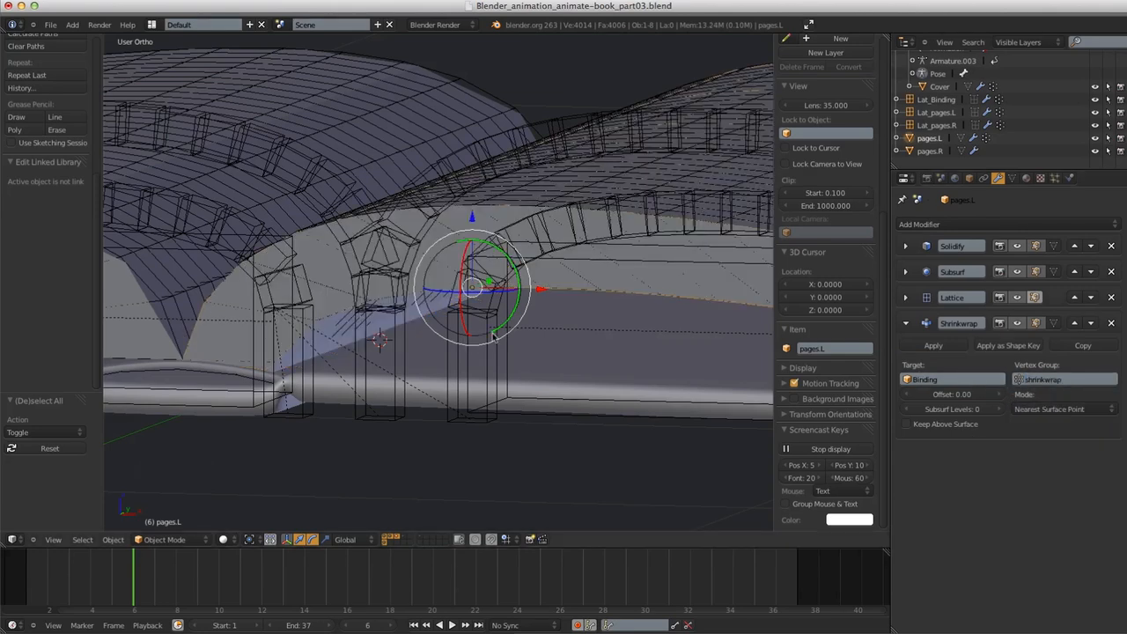
pyautogui.press('KP_1')
pyautogui.keyDown('shift'); pyautogui.moveTo(494, 338); pyautogui.dragTo(479, 380, button='middle'); pyautogui.keyUp('shift')
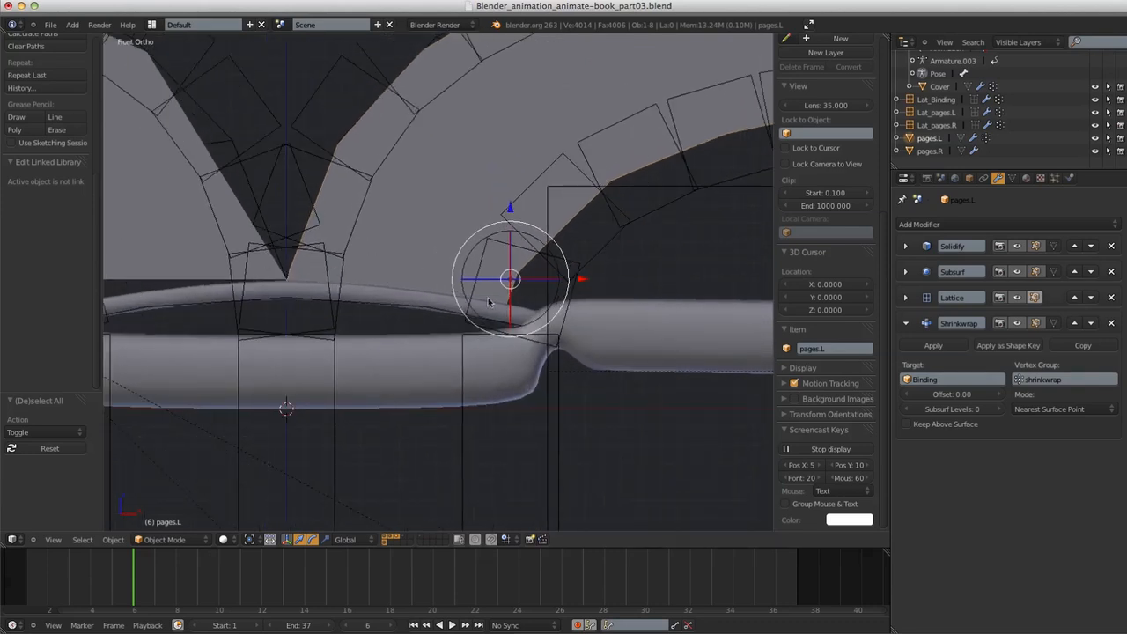
pyautogui.moveTo(556, 377)
pyautogui.keyDown('shift'); pyautogui.mouseDown(button='middle')
pyautogui.moveTo(566, 354)
pyautogui.moveTo(566, 387)
pyautogui.mouseUp(button='middle'); pyautogui.keyUp('shift')
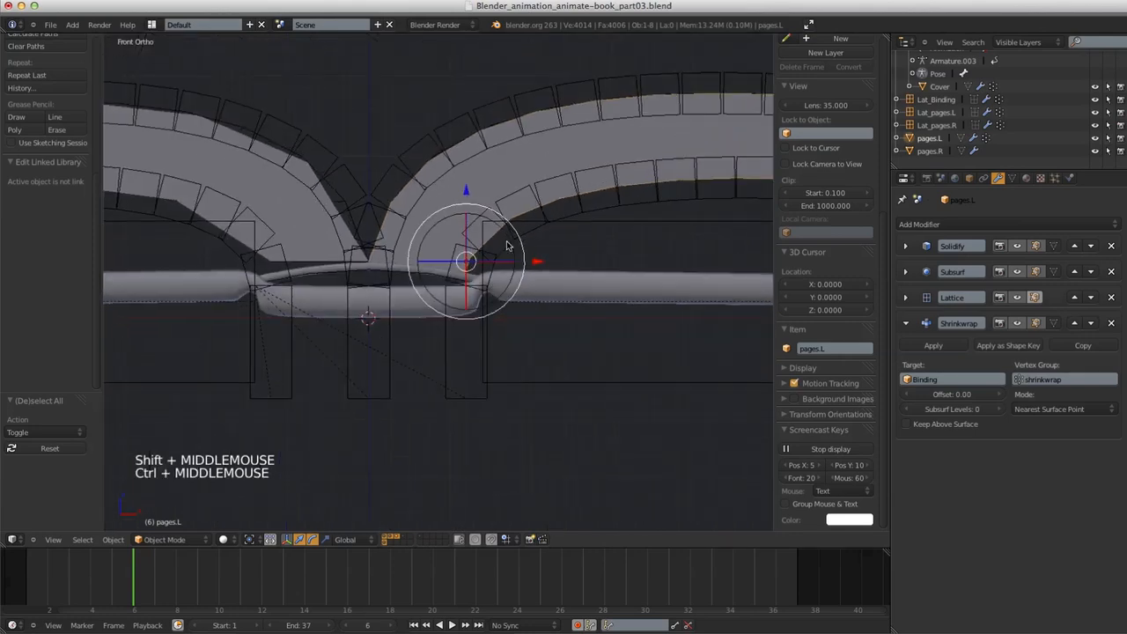
pyautogui.click(906, 323)
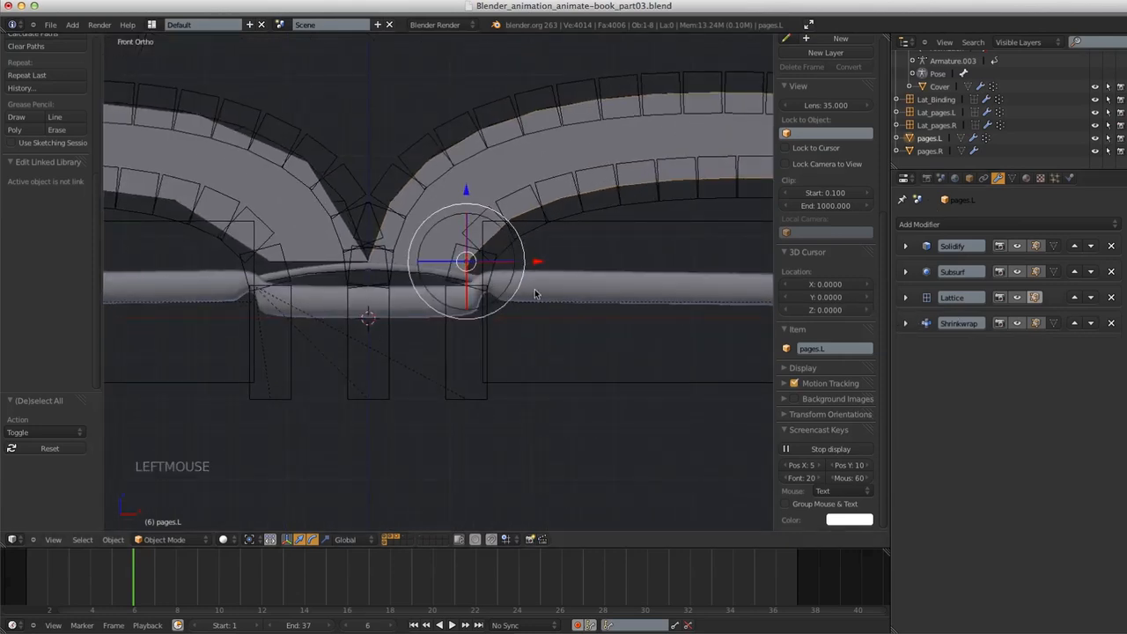
# Shade all faces of the pages.L mesh smooth and recalculate their normals
pyautogui.press('Tab')
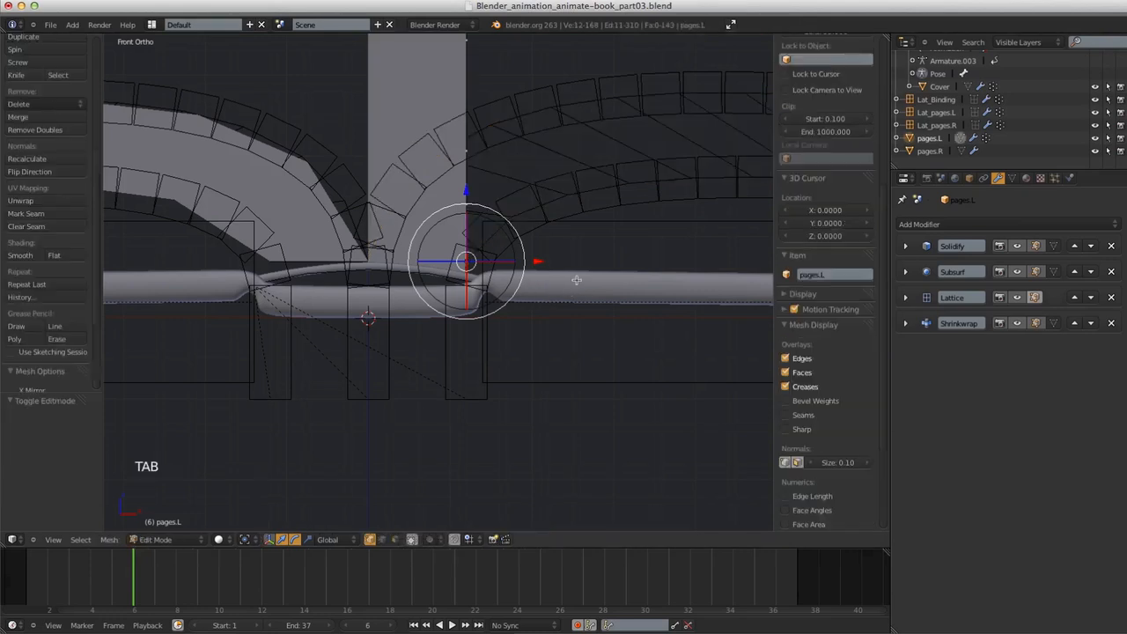
pyautogui.press('a')
pyautogui.press('a')
pyautogui.press('a')
pyautogui.moveTo(565, 289); pyautogui.dragTo(548, 299, button='middle')
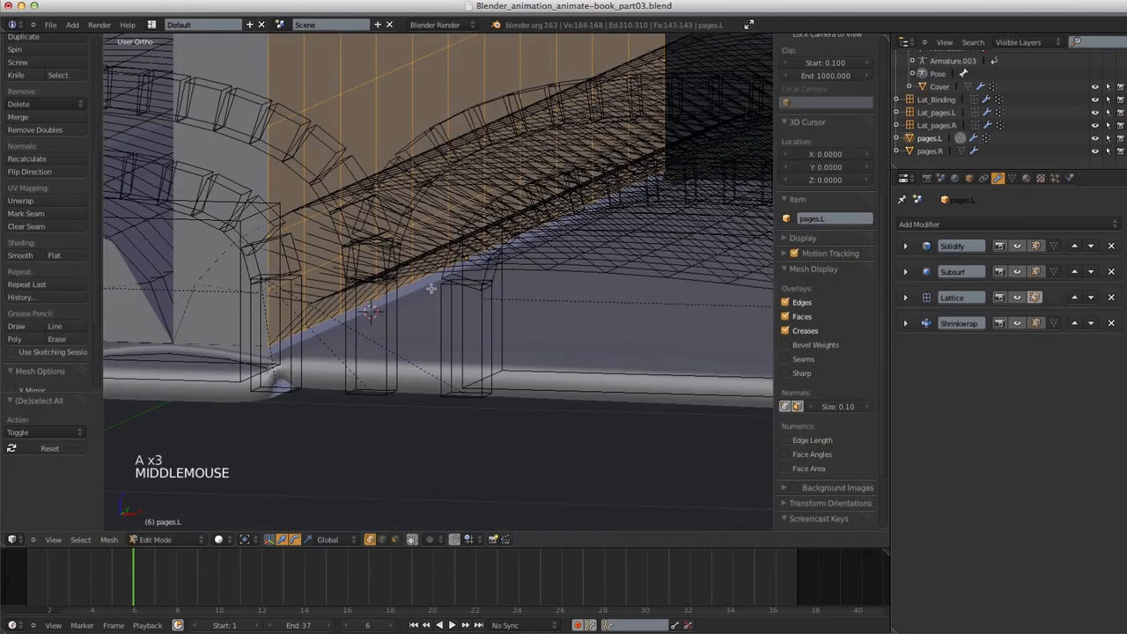
pyautogui.click(21, 255)
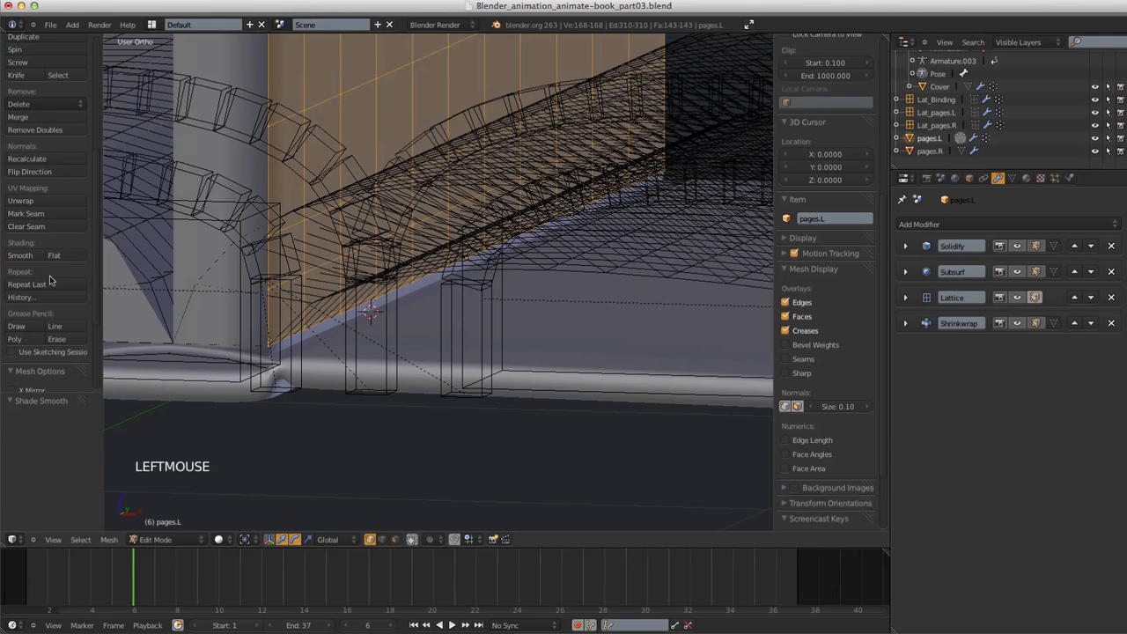
pyautogui.click(61, 163)
pyautogui.press('Tab')
pyautogui.press('a')
pyautogui.press('a')
# Inspect the smooth shading near the spine and add an Edge Split modifier to pages.L
pyautogui.moveTo(515, 323); pyautogui.dragTo(502, 261, button='middle')
pyautogui.press('KP_1')
pyautogui.keyDown('shift'); pyautogui.moveTo(560, 290); pyautogui.dragTo(489, 302, button='middle'); pyautogui.keyUp('shift')
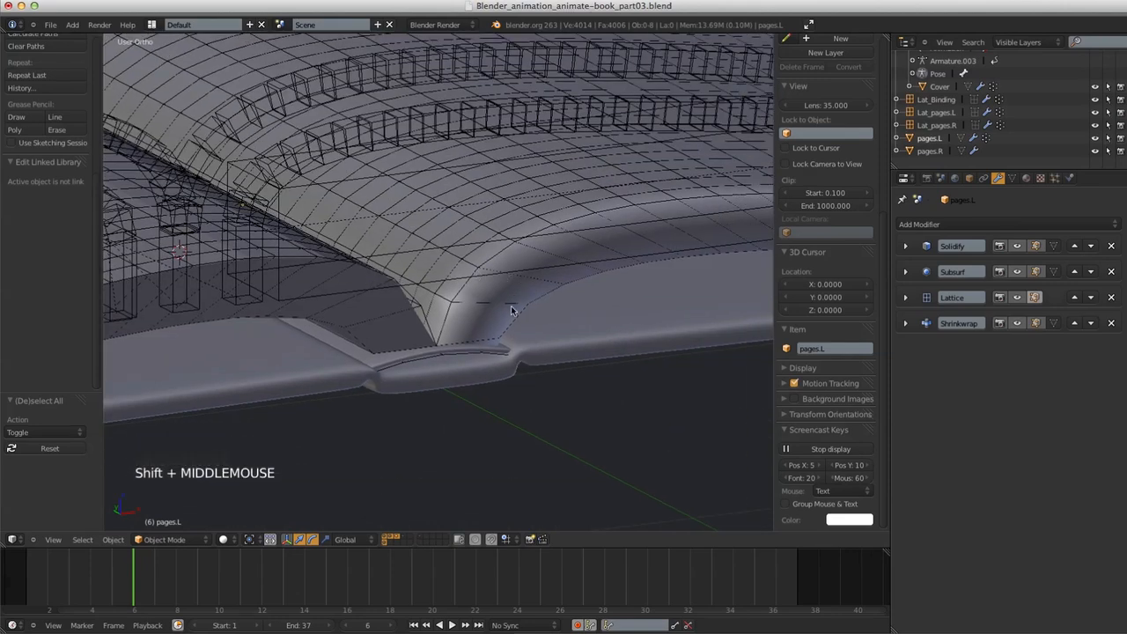
pyautogui.click(949, 224)
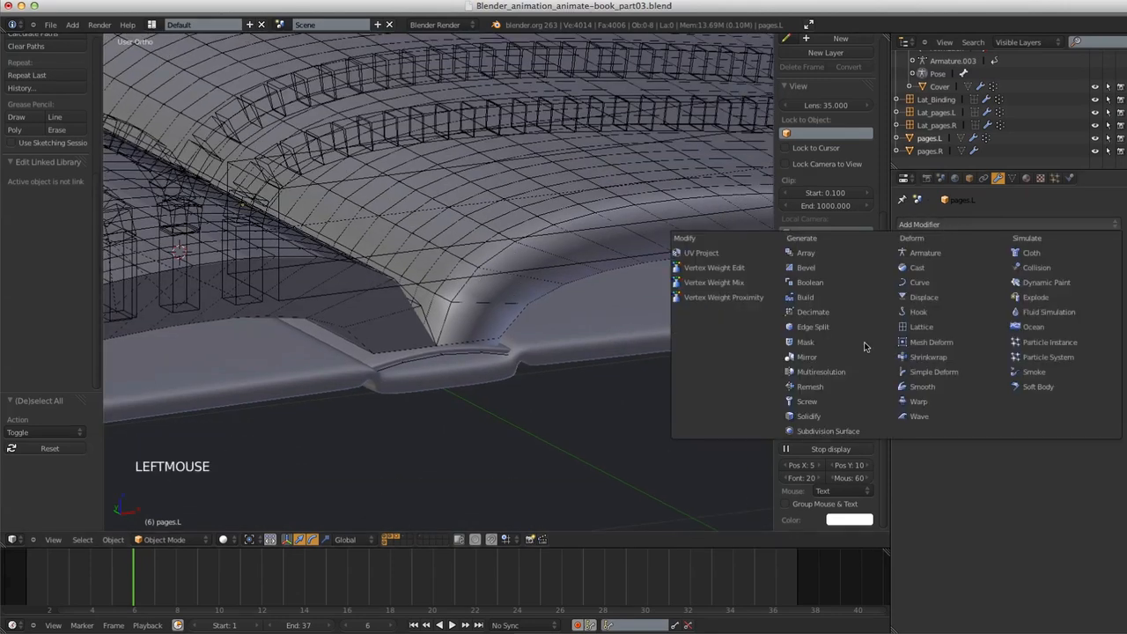
pyautogui.click(834, 326)
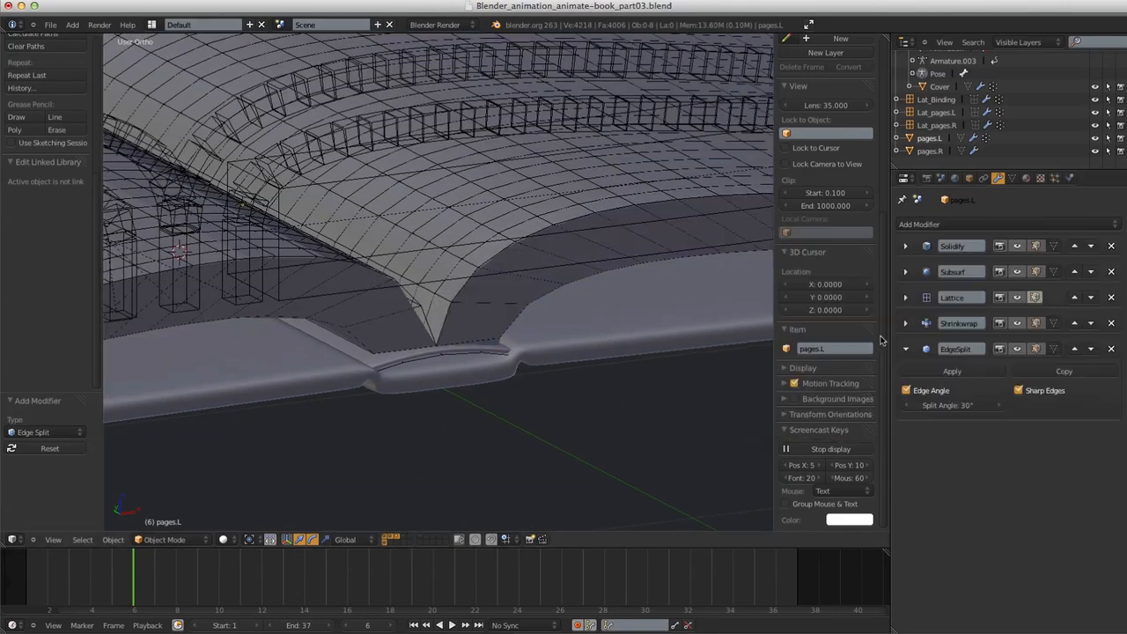
# Examine the shading and curve of pages.L along the binding and the outer page edge from several angles and from the front
pyautogui.keyDown('shift'); pyautogui.moveTo(619, 307); pyautogui.dragTo(496, 360, button='middle'); pyautogui.keyUp('shift')
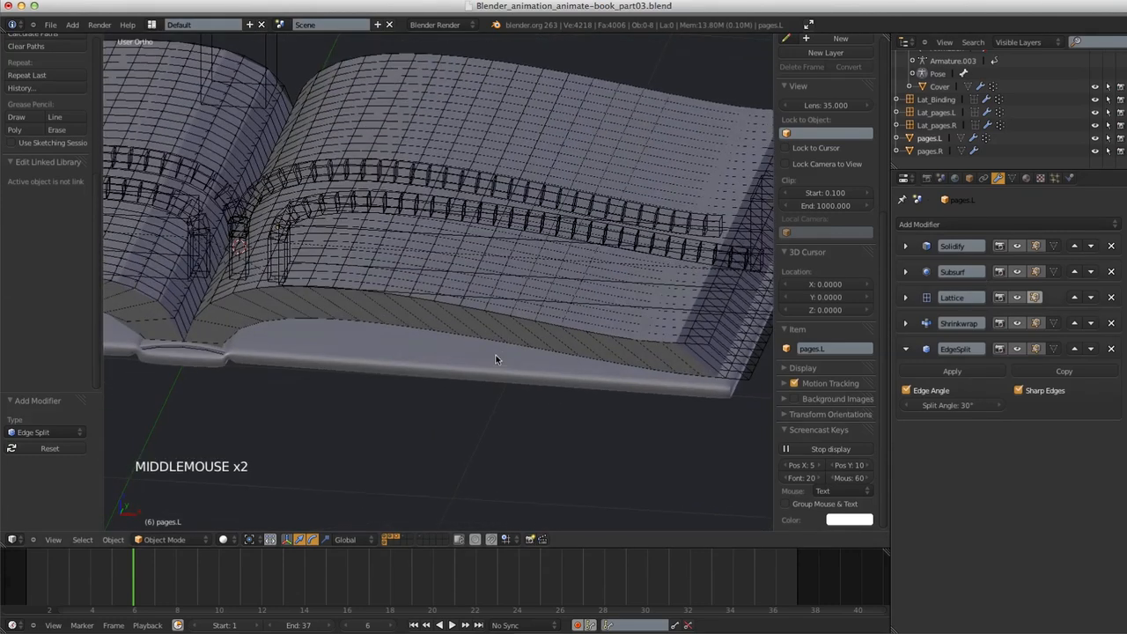
pyautogui.press('KP_1')
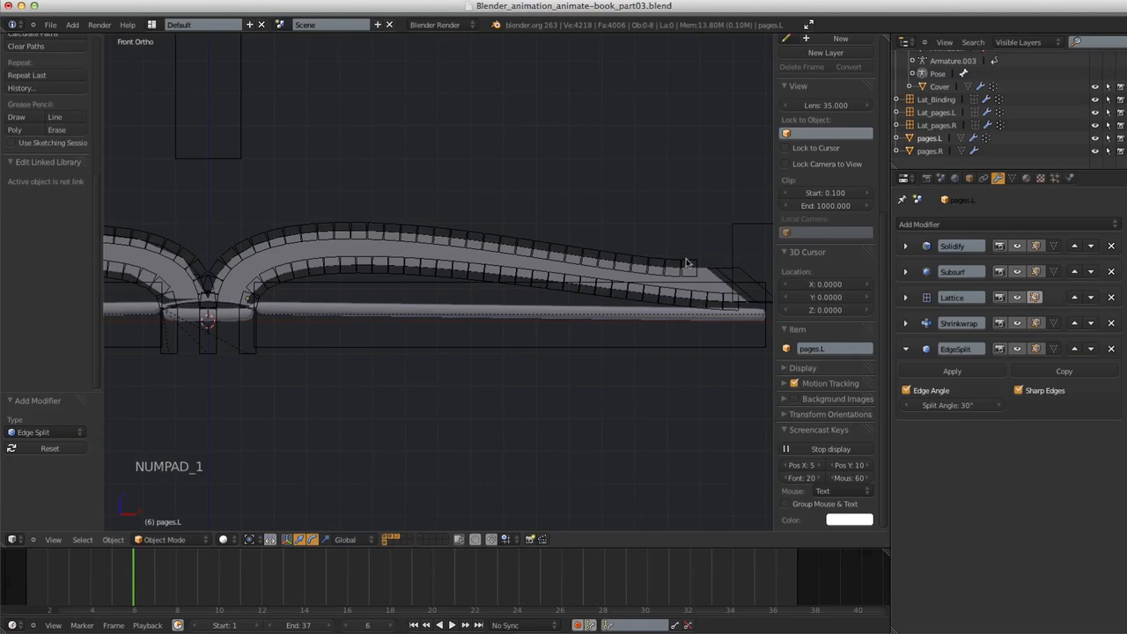
pyautogui.keyDown('shift'); pyautogui.moveTo(421, 348); pyautogui.dragTo(472, 436, button='middle'); pyautogui.keyUp('shift')
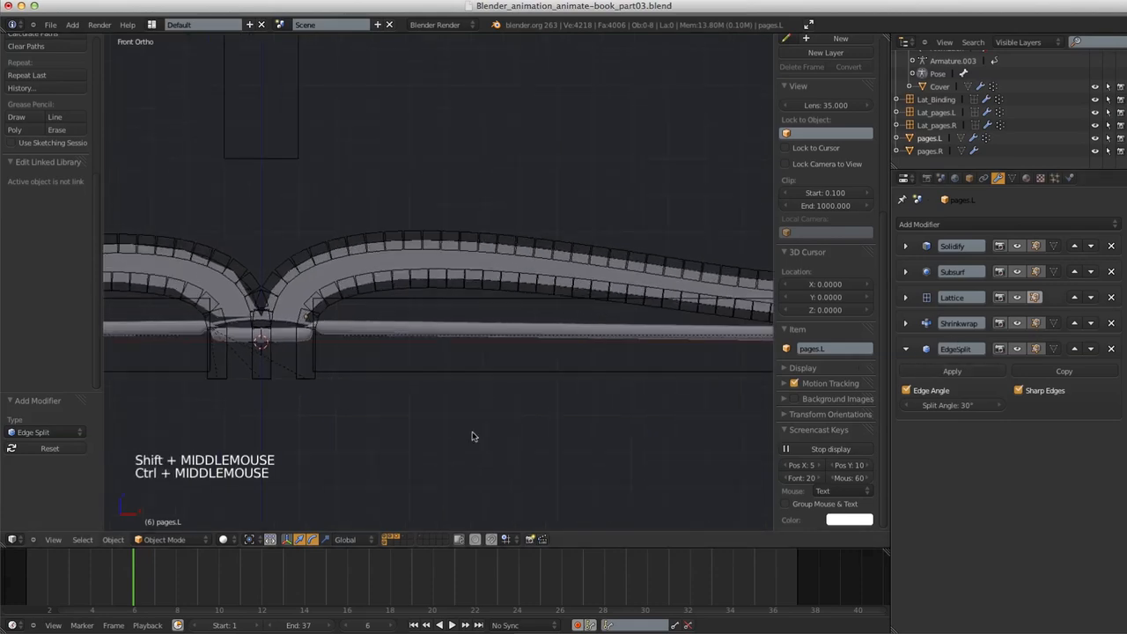
pyautogui.moveTo(378, 379); pyautogui.dragTo(474, 386, button='middle')
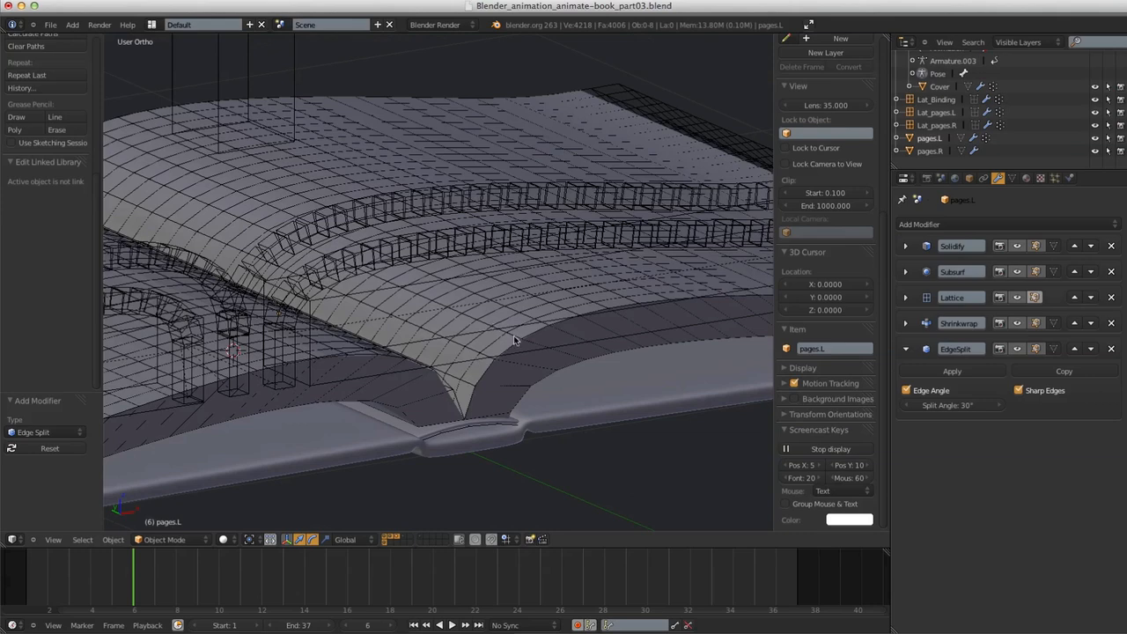
pyautogui.keyDown('shift'); pyautogui.moveTo(566, 360); pyautogui.dragTo(616, 303, button='middle'); pyautogui.keyUp('shift')
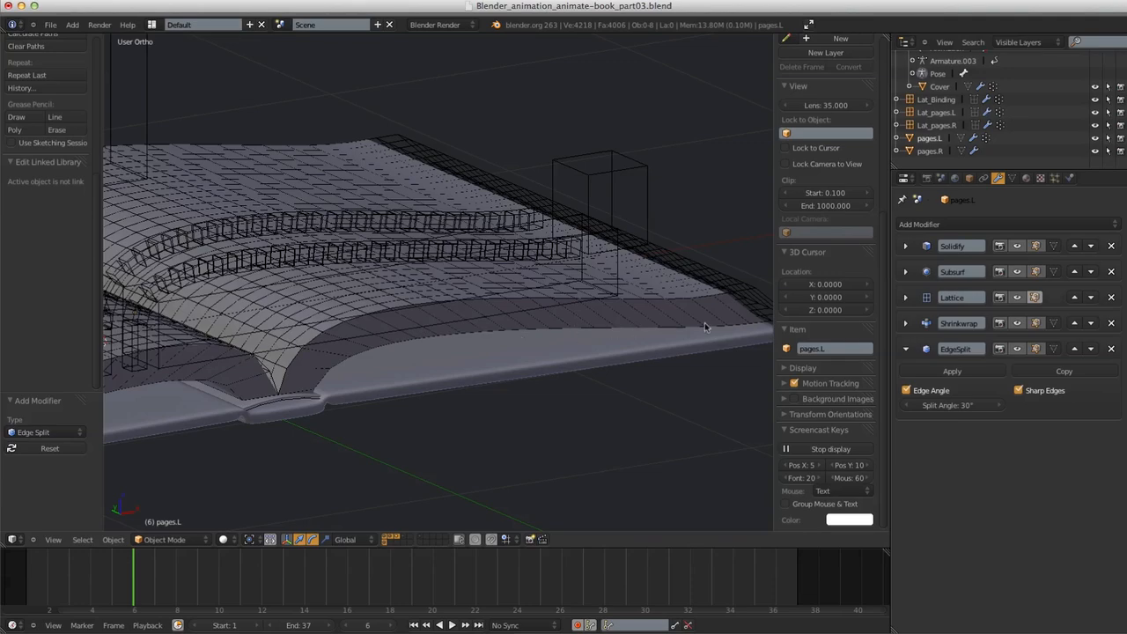
pyautogui.moveTo(622, 351); pyautogui.dragTo(592, 322, button='middle')
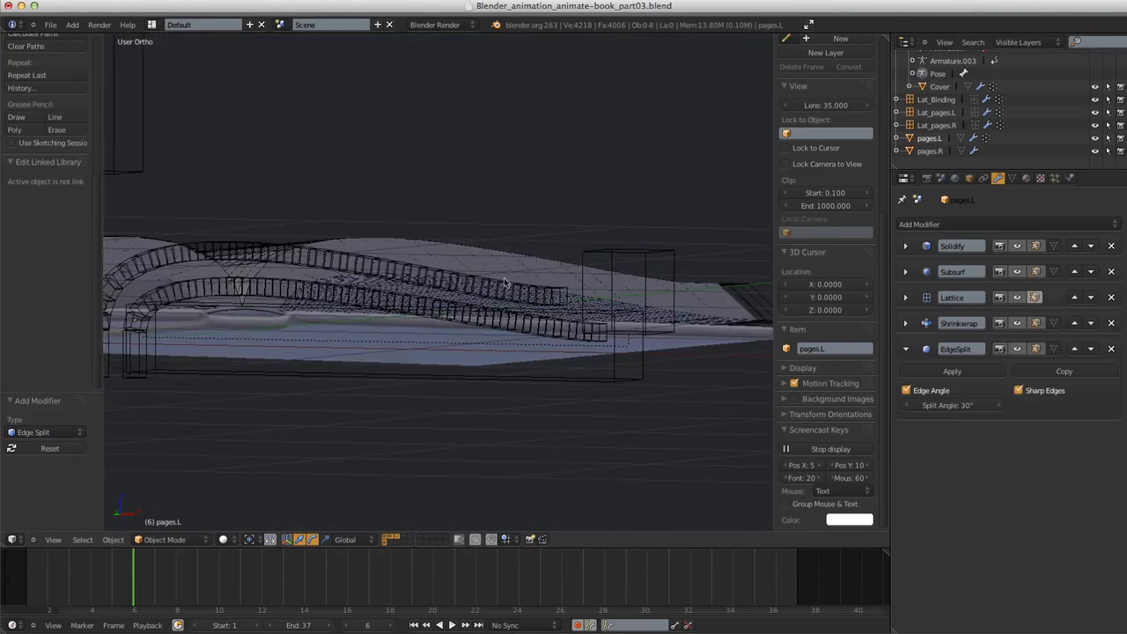
pyautogui.press('KP_1')
pyautogui.keyDown('shift'); pyautogui.moveTo(445, 344); pyautogui.dragTo(702, 312, button='middle'); pyautogui.keyUp('shift')
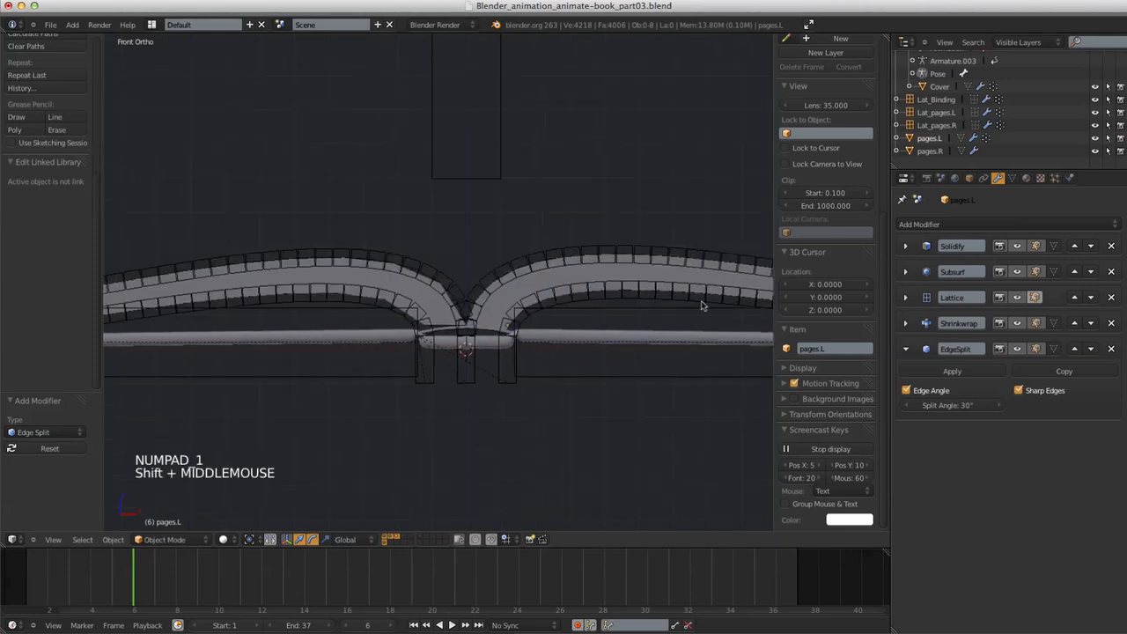
pyautogui.click(906, 349)
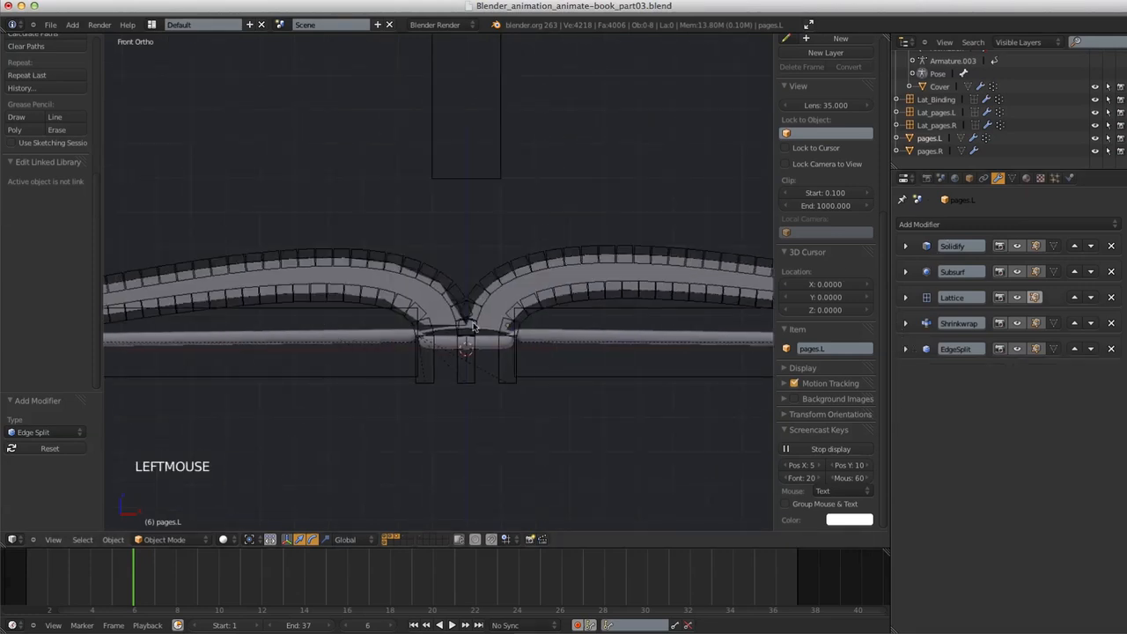
# Select pages.R and add a Subdivision Surface modifier to it
pyautogui.keyDown('ctrl'); pyautogui.moveTo(478, 279); pyautogui.dragTo(474, 378, button='middle'); pyautogui.keyUp('ctrl')
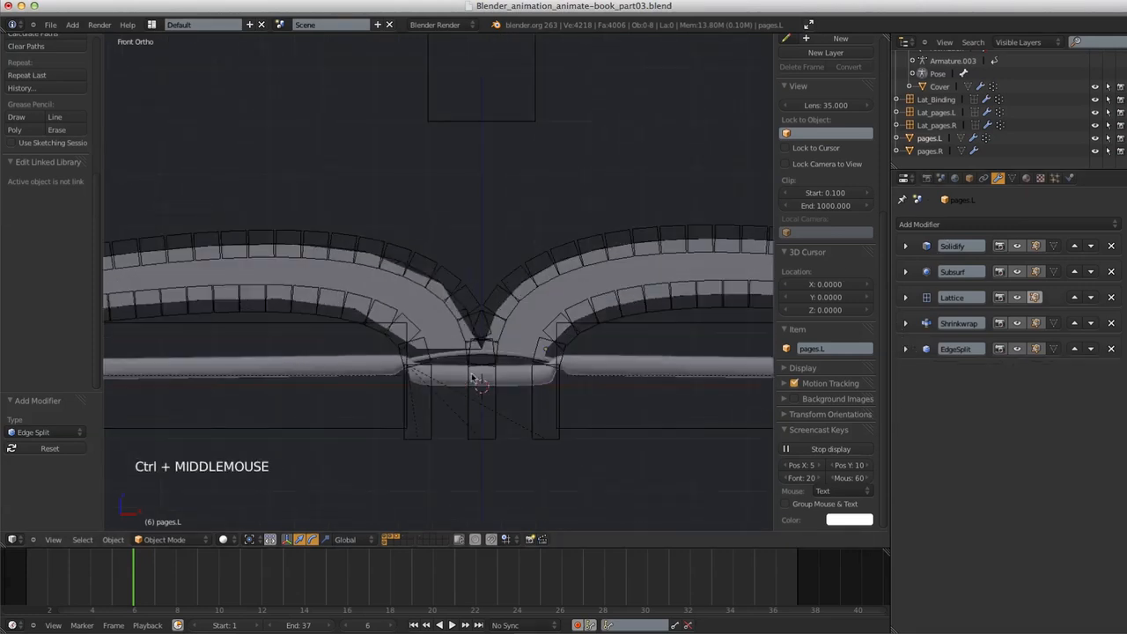
pyautogui.rightClick(435, 321)
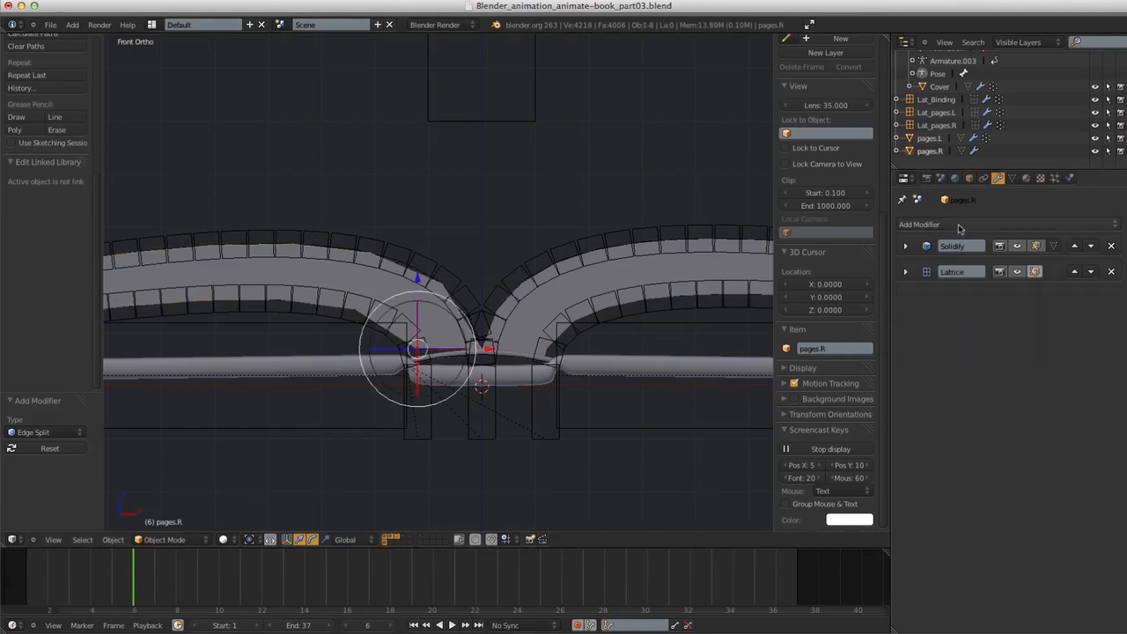
pyautogui.click(959, 227)
pyautogui.click(832, 427)
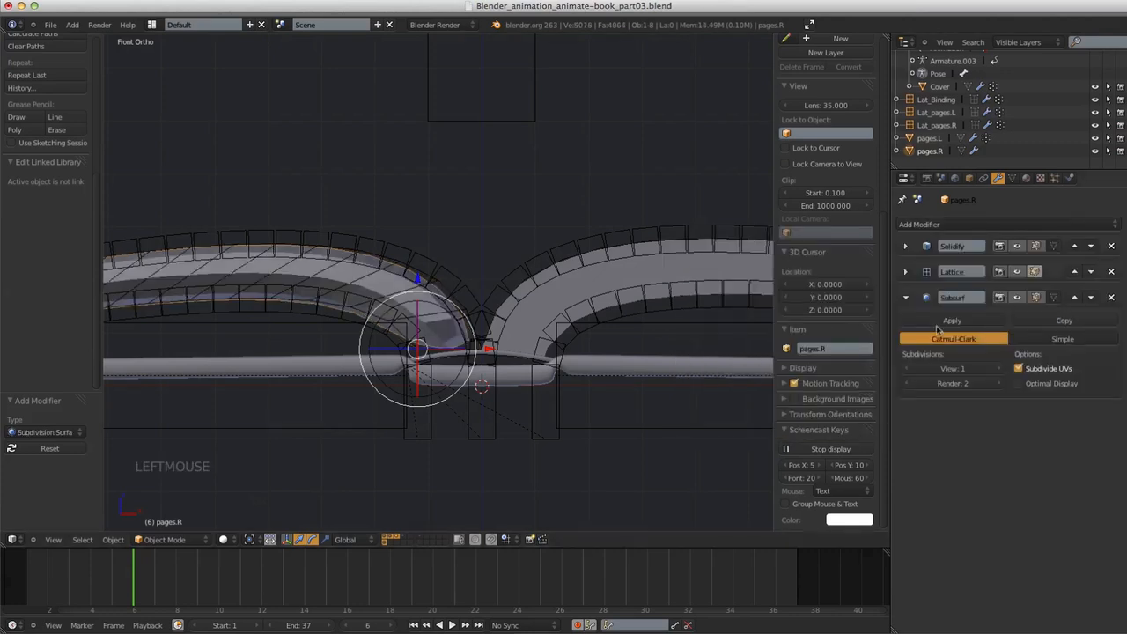
# Set the pages.R Subsurf modifier to Simple with 3 render subdivisions and place it above the Lattice modifier
pyautogui.click(1057, 347)
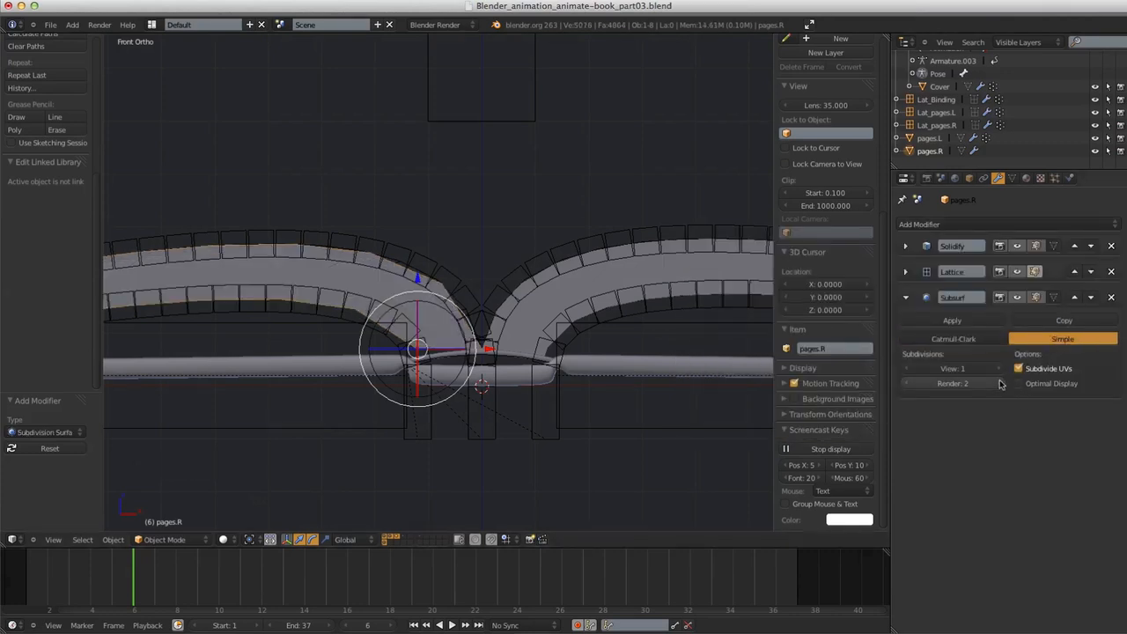
pyautogui.click(1074, 299)
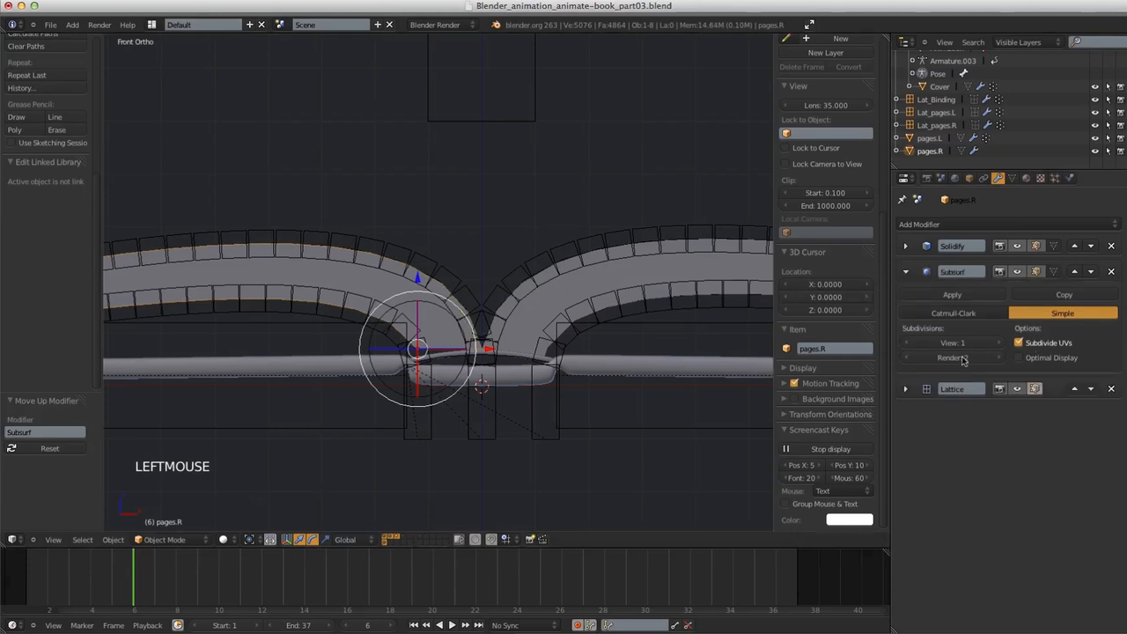
pyautogui.click(997, 359)
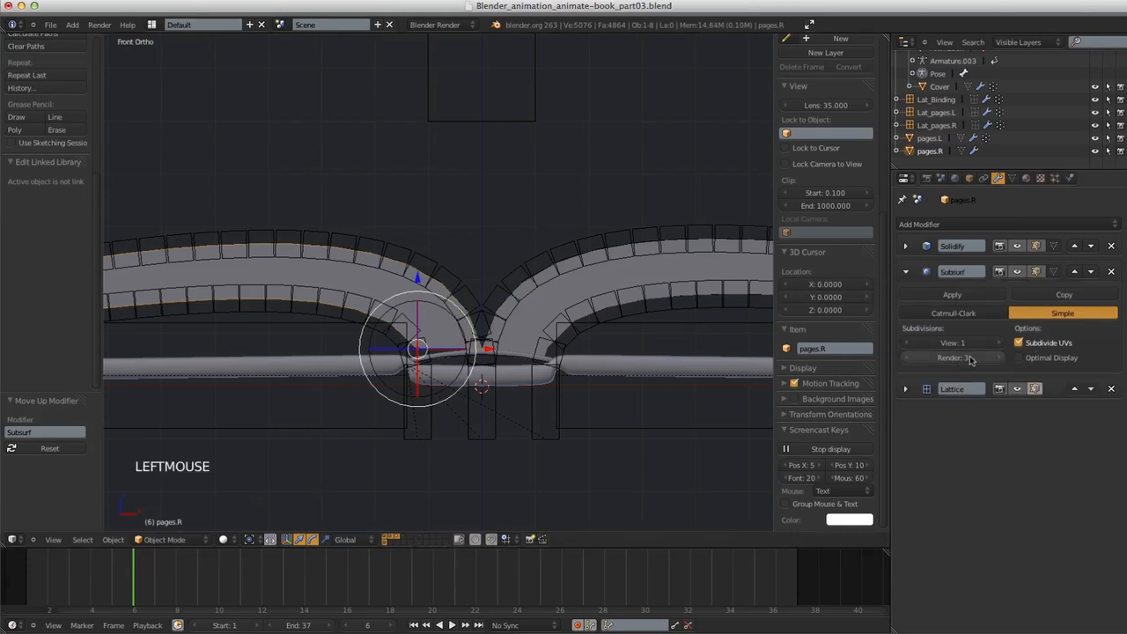
# Set the render subdivisions of the Subsurf modifier on pages.L to 3
pyautogui.rightClick(528, 322)
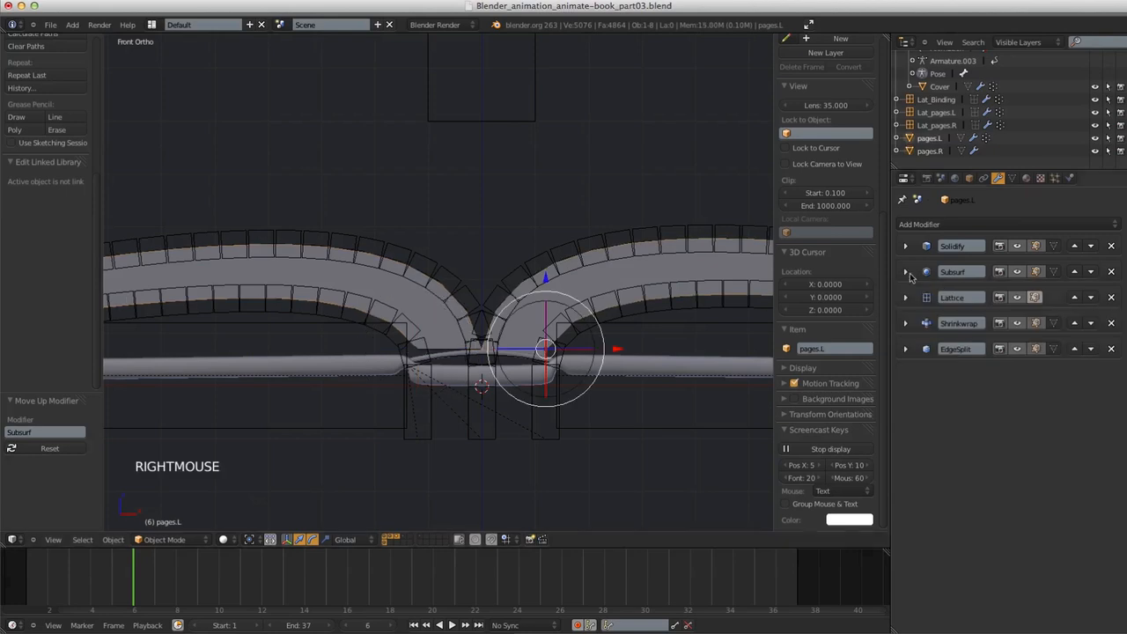
pyautogui.click(906, 272)
pyautogui.click(995, 358)
# Edit the pages.R mesh and add an edge loop slid close to its lower edge
pyautogui.rightClick(392, 296)
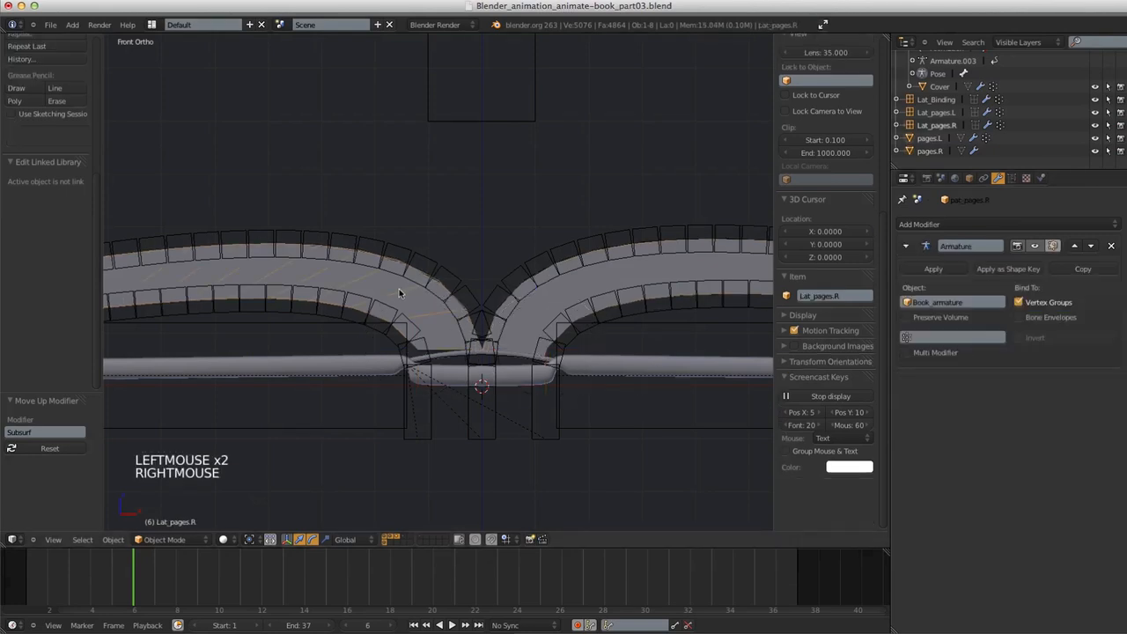
pyautogui.rightClick(442, 327)
pyautogui.moveTo(608, 420)
pyautogui.keyDown('shift'); pyautogui.mouseDown(button='middle')
pyautogui.moveTo(606, 382)
pyautogui.moveTo(627, 427)
pyautogui.mouseUp(button='middle'); pyautogui.keyUp('shift')
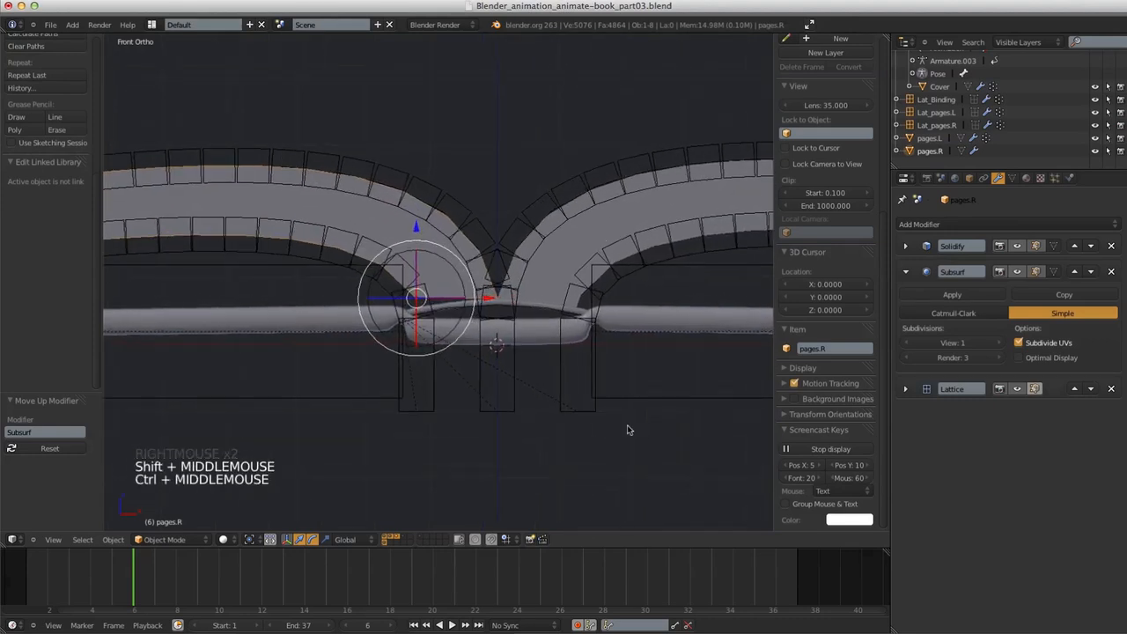
pyautogui.click(905, 272)
pyautogui.click(1012, 178)
pyautogui.moveTo(604, 356); pyautogui.dragTo(586, 369, button='middle')
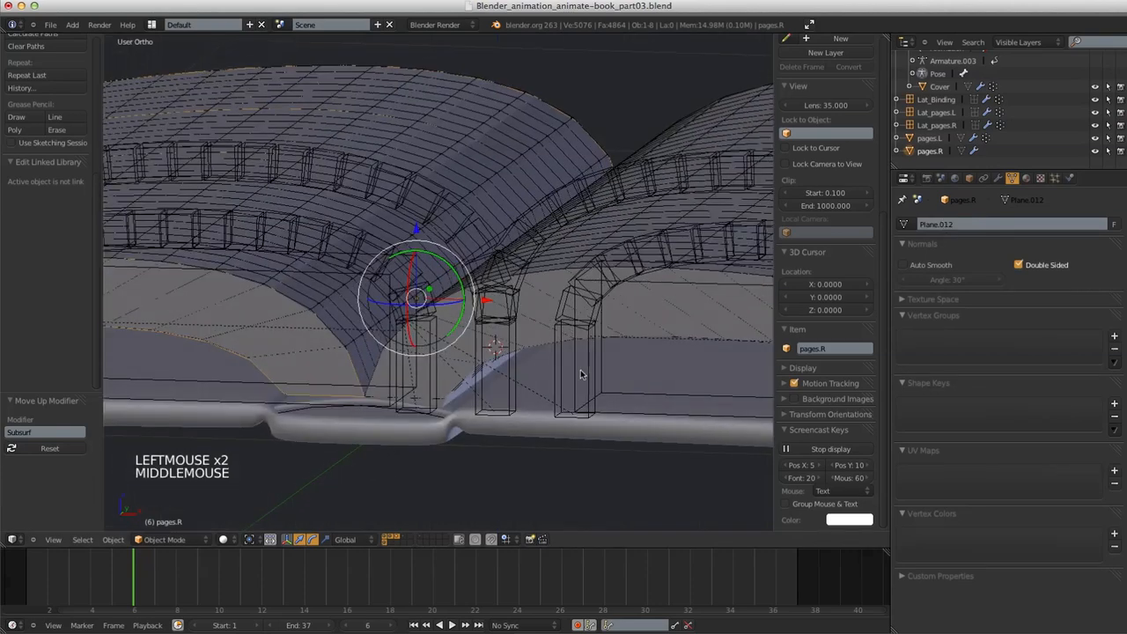
pyautogui.press('Tab')
pyautogui.keyDown('shift'); pyautogui.moveTo(528, 321); pyautogui.dragTo(558, 337, button='middle'); pyautogui.keyUp('shift')
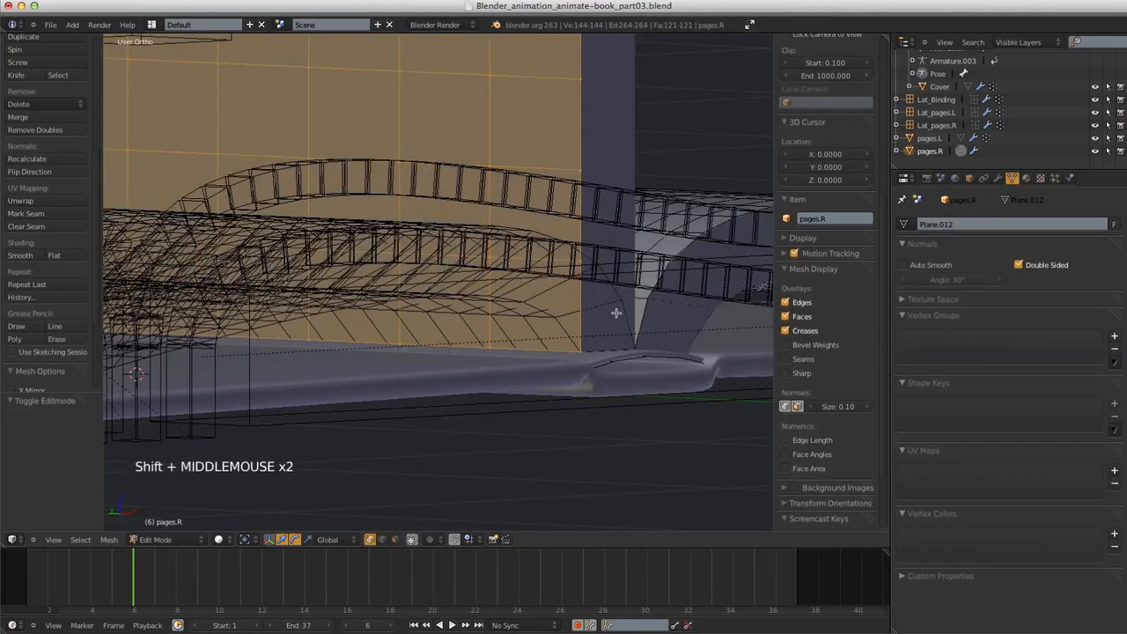
pyautogui.hotkey('ctrl', 'r')
pyautogui.click(592, 308)
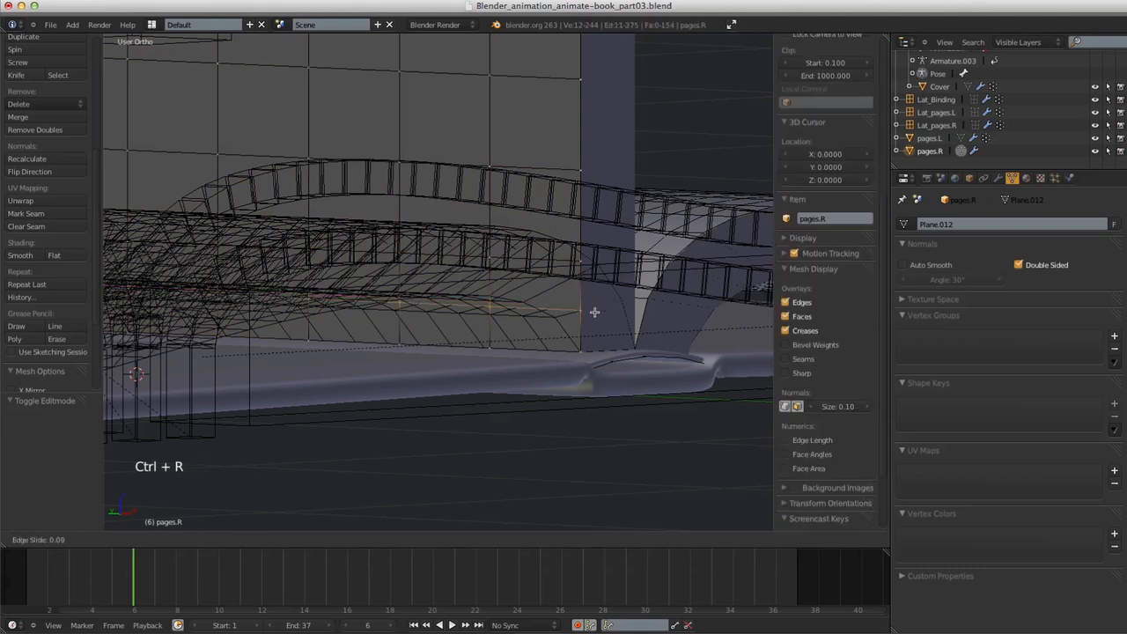
pyautogui.click(601, 338)
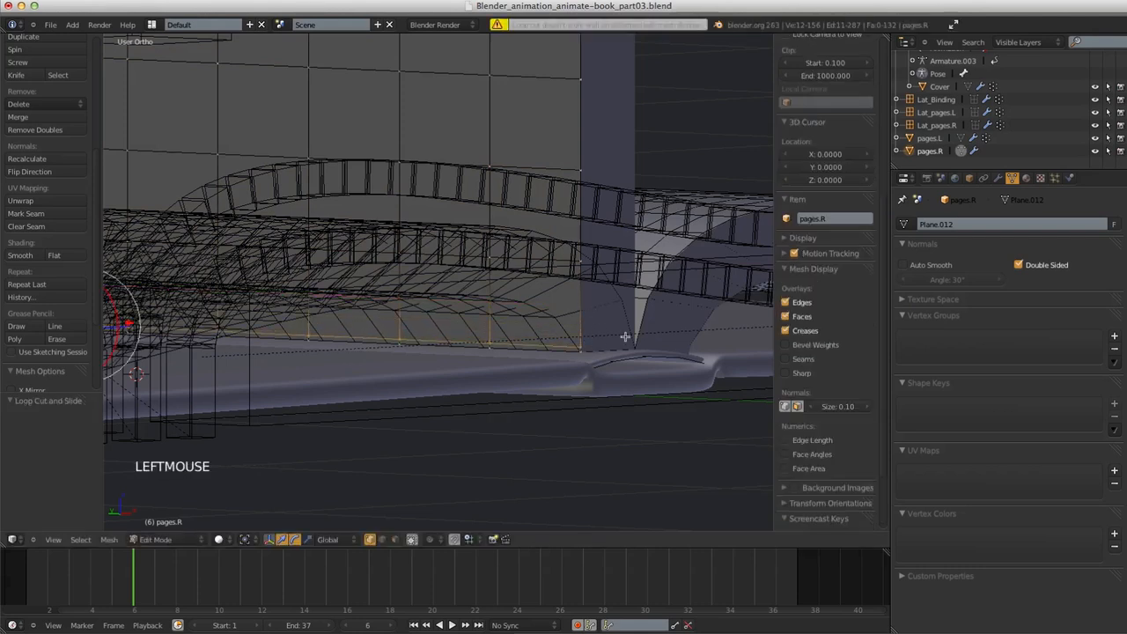
# Add a second, unslid edge loop in the face row just above the new loop on pages.R
pyautogui.hotkey('ctrl', 'r')
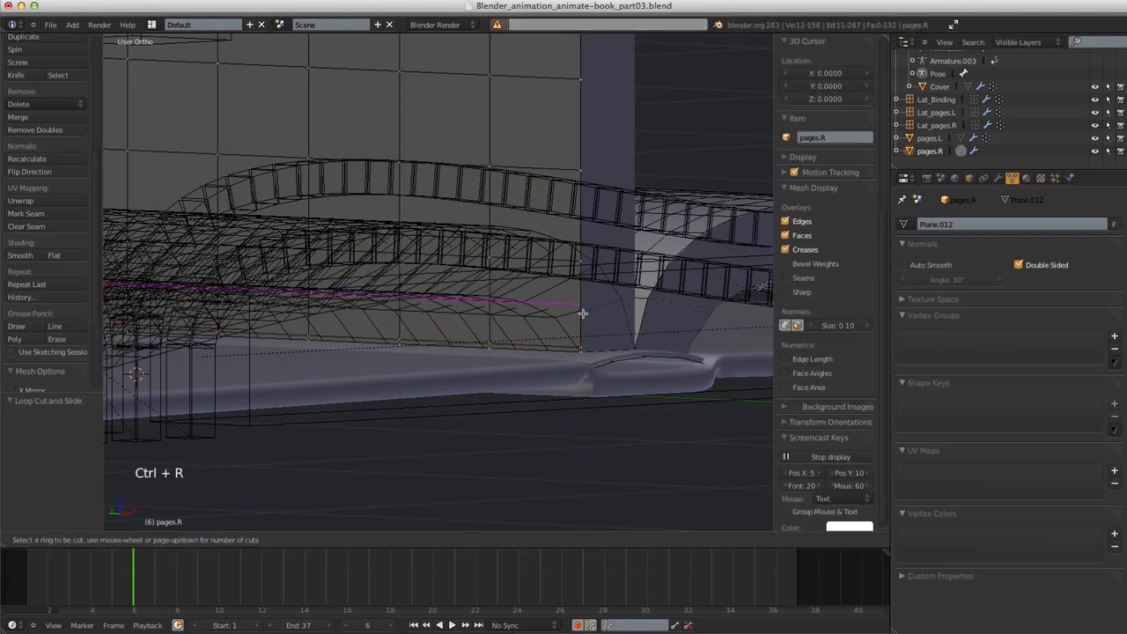
pyautogui.click(582, 314)
pyautogui.rightClick(597, 309)
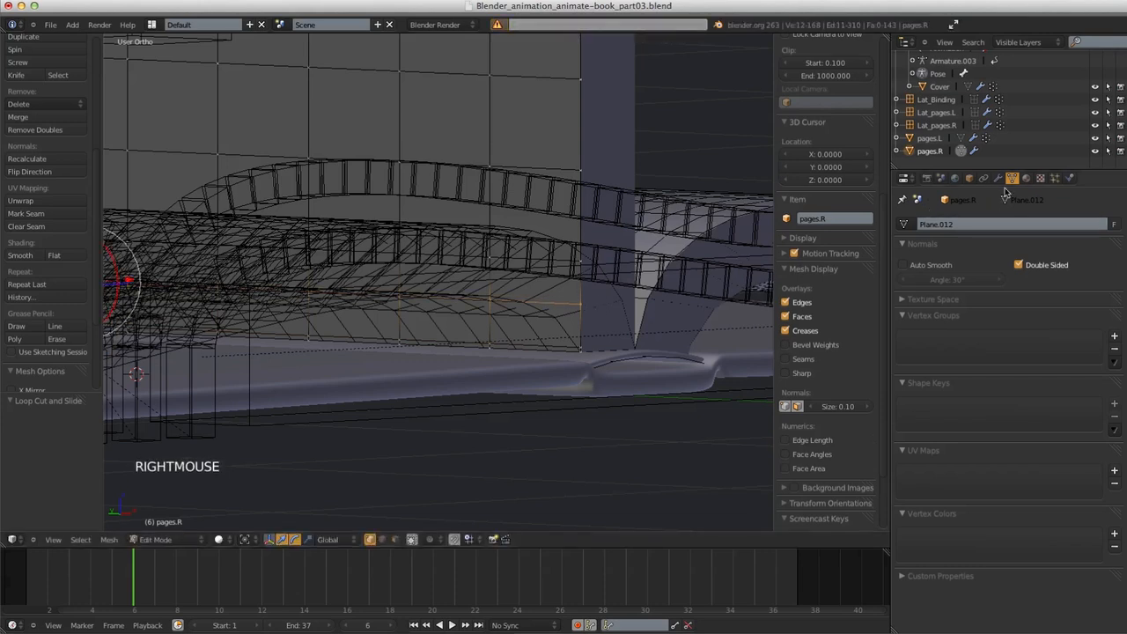
# Create a vertex group named shrinkwrap on pages.R, assign the lower edge loop to it and return to Object Mode
pyautogui.click(1114, 335)
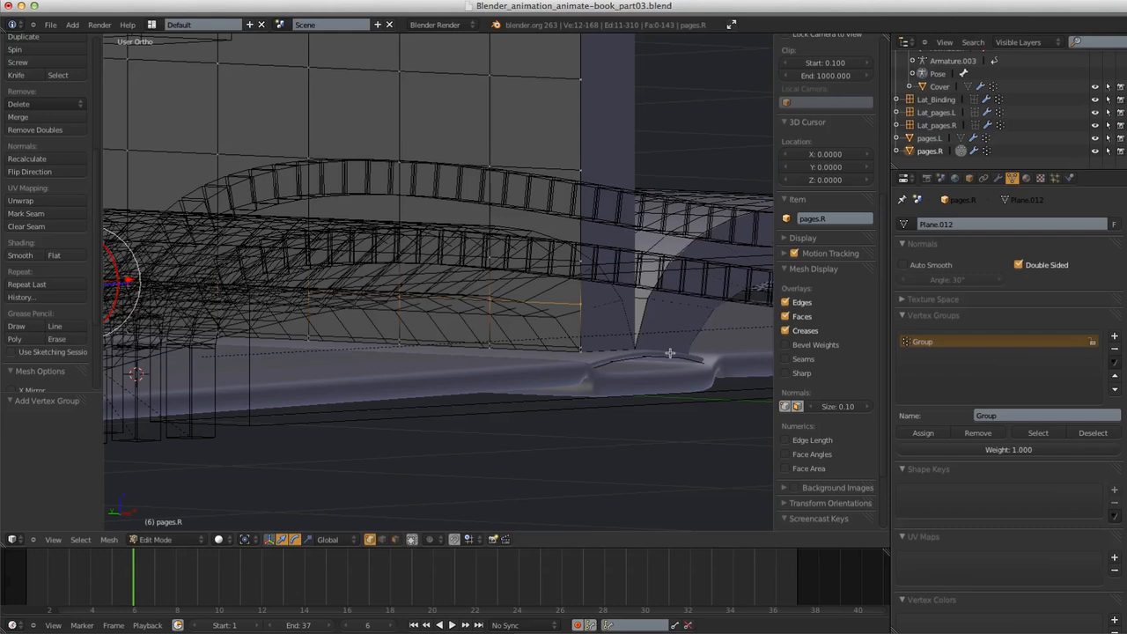
pyautogui.keyDown('alt'); pyautogui.rightClick(526, 354); pyautogui.keyUp('alt')
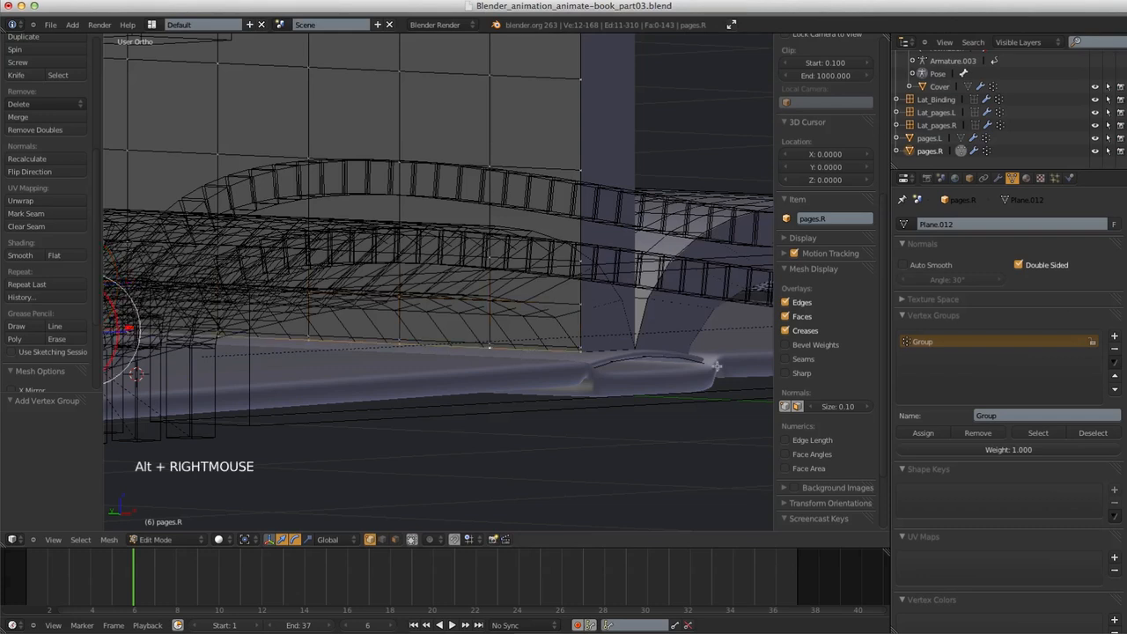
pyautogui.click(1009, 417)
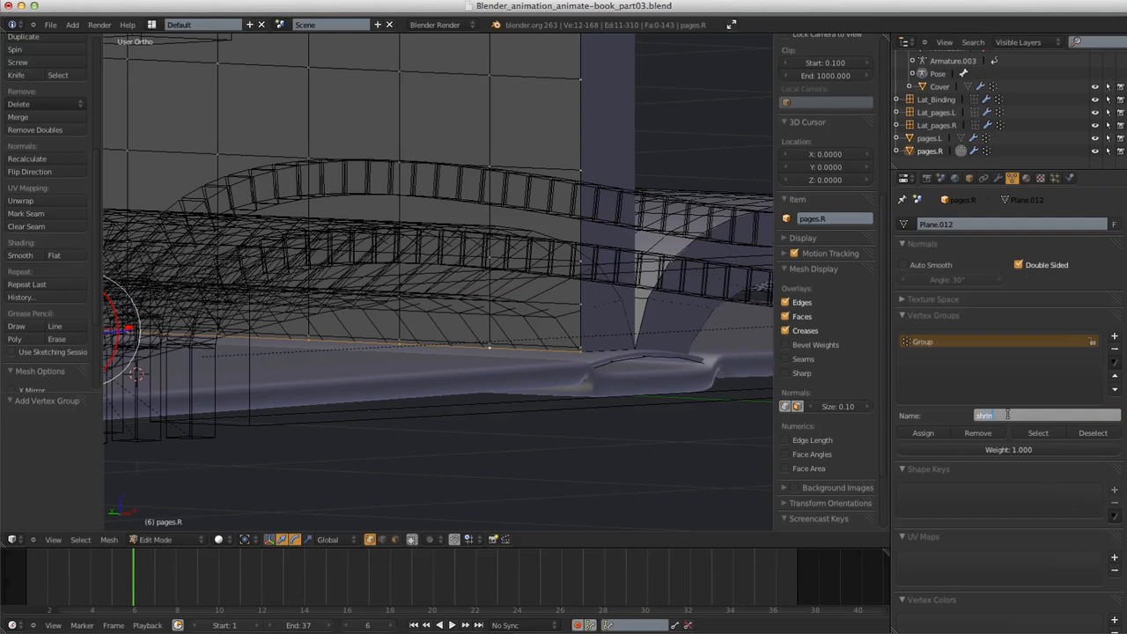
pyautogui.press('Return')
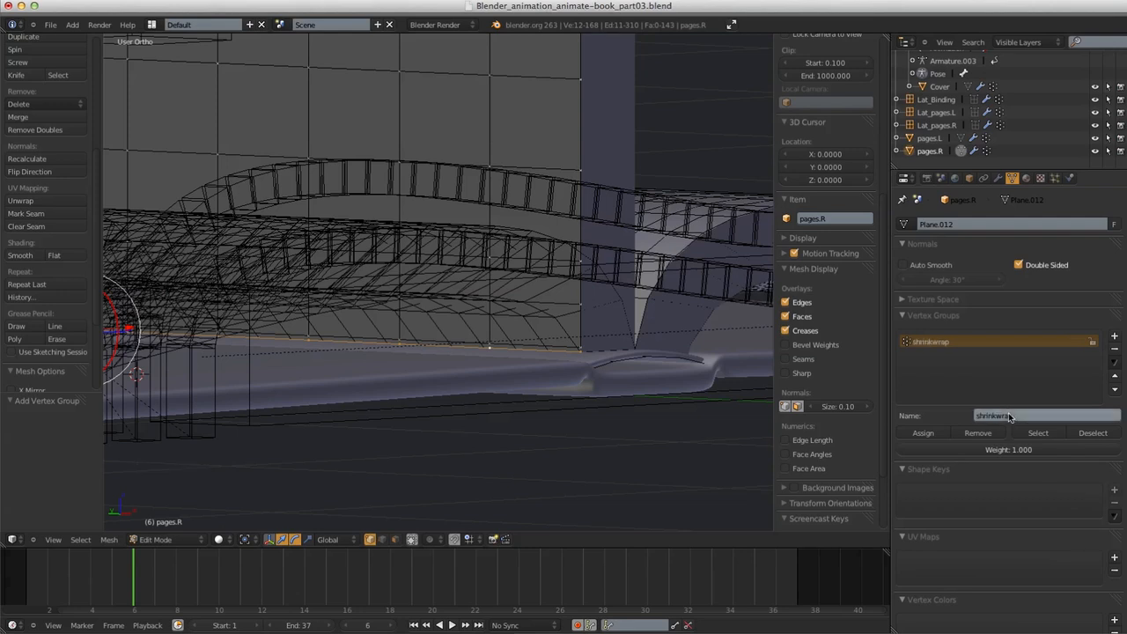
pyautogui.click(922, 433)
pyautogui.press('Tab')
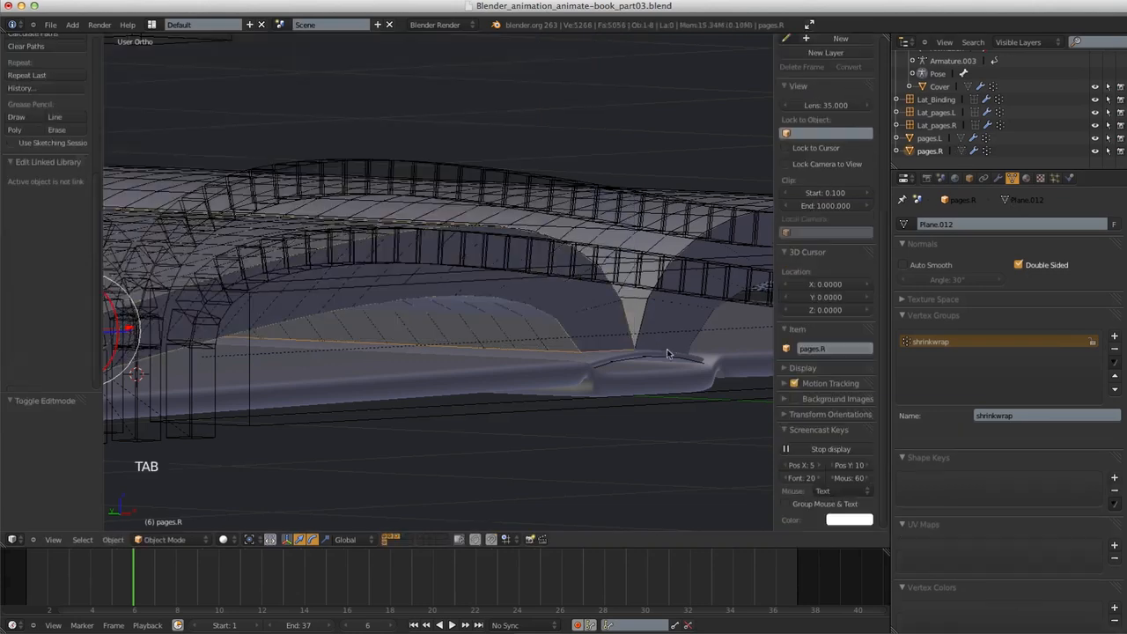
pyautogui.press('Tab')
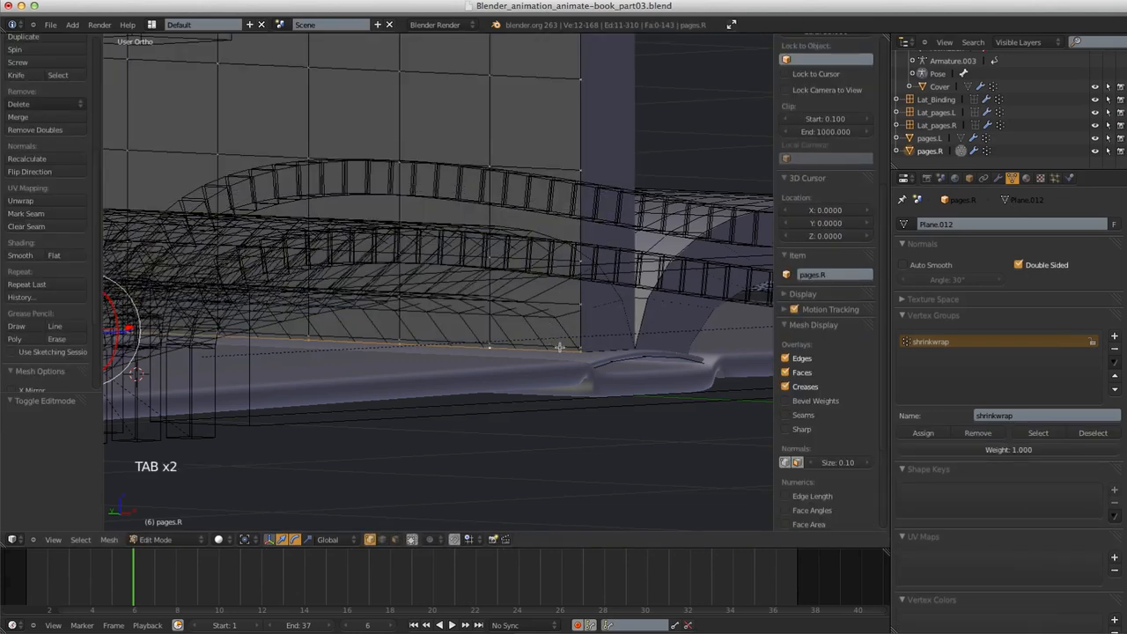
pyautogui.press('Tab')
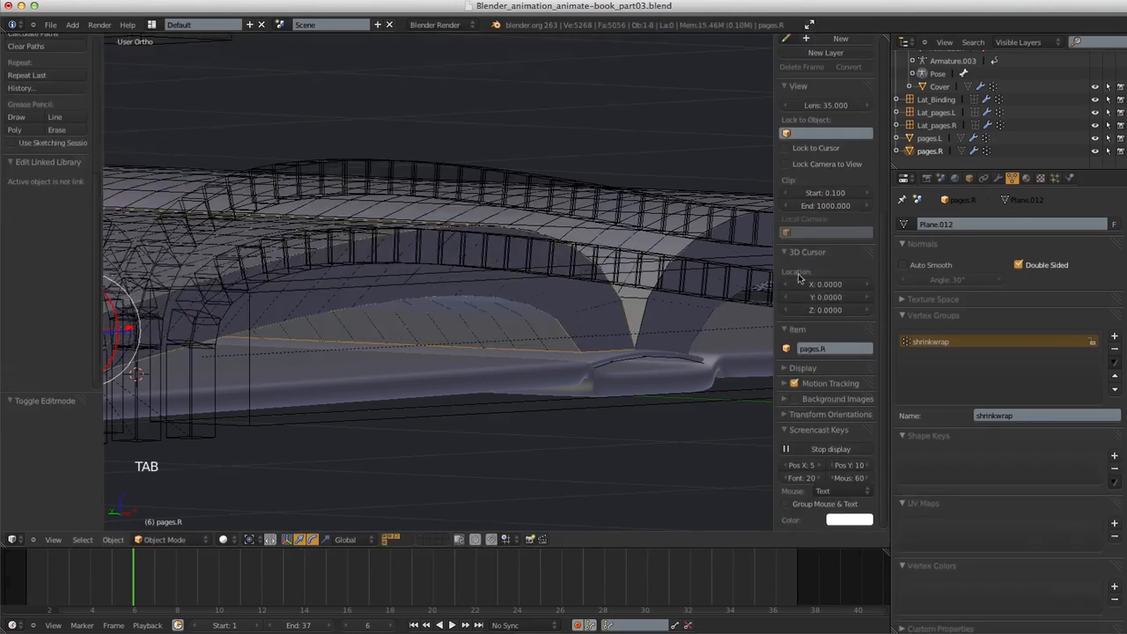
# Add a Shrinkwrap modifier to pages.R with Binding as target and shrinkwrap as vertex group, then deselect everything and save the file
pyautogui.click(998, 179)
pyautogui.click(958, 223)
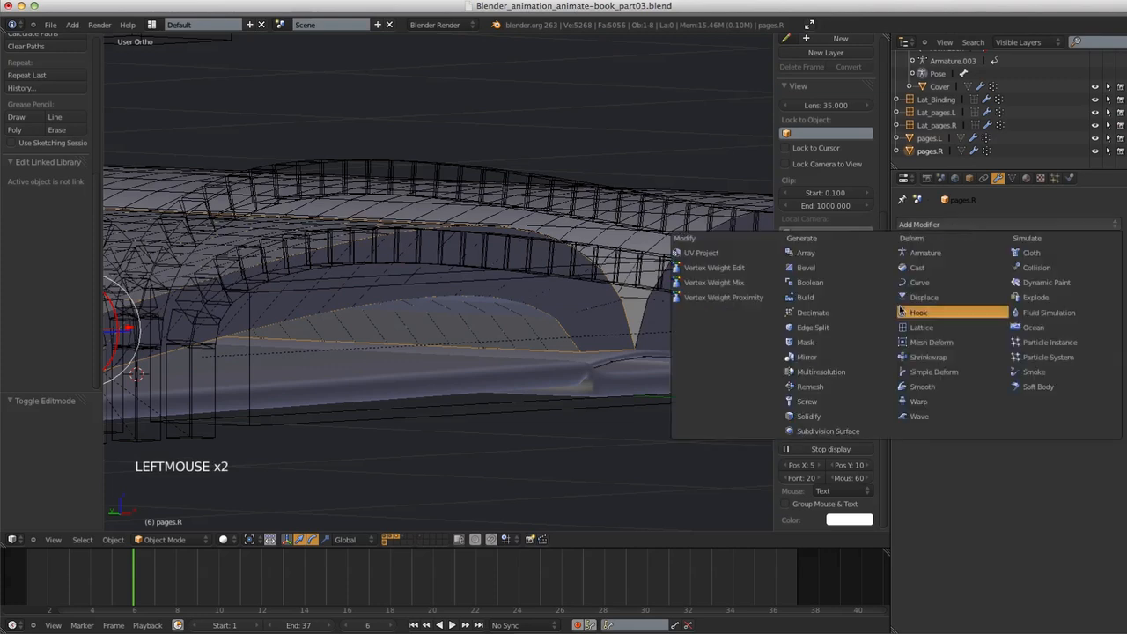
pyautogui.click(931, 356)
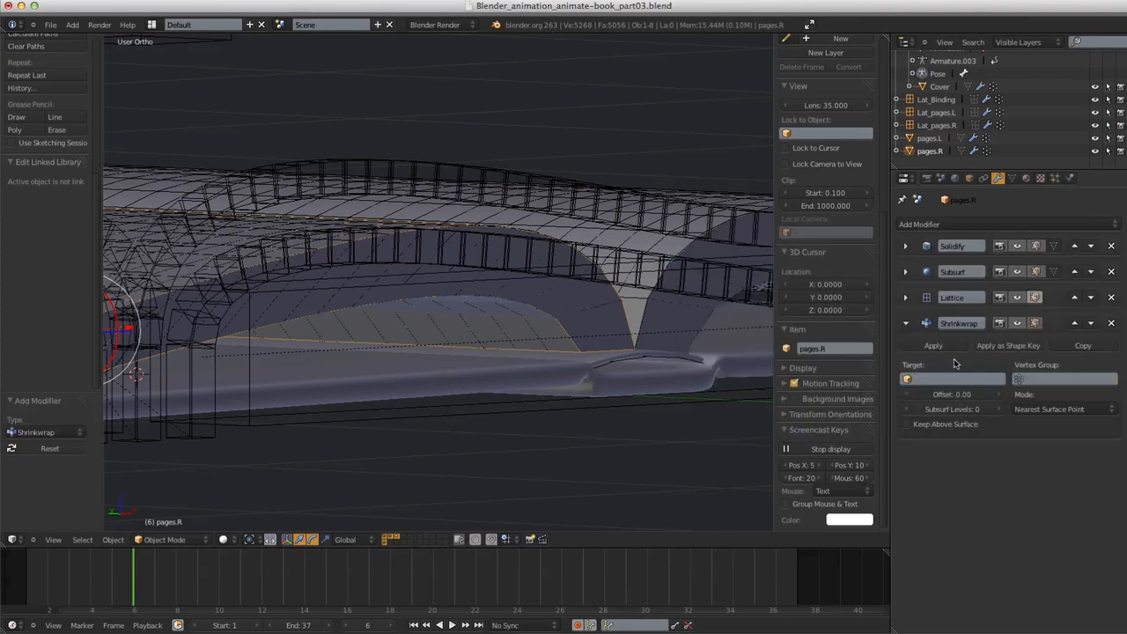
pyautogui.click(955, 379)
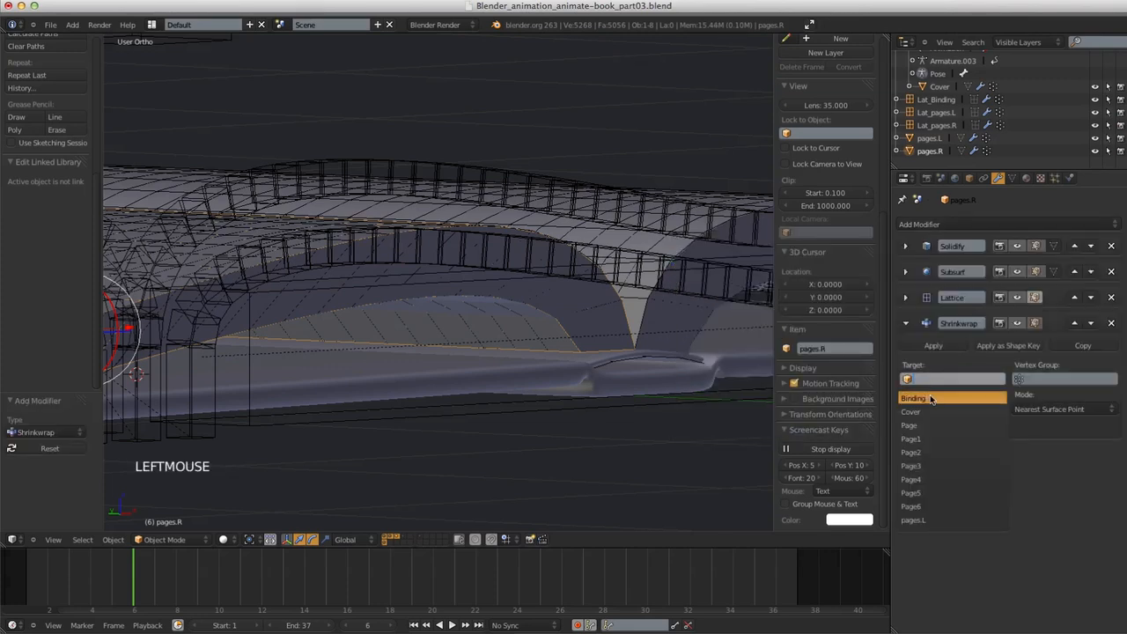
pyautogui.click(931, 399)
pyautogui.click(1032, 380)
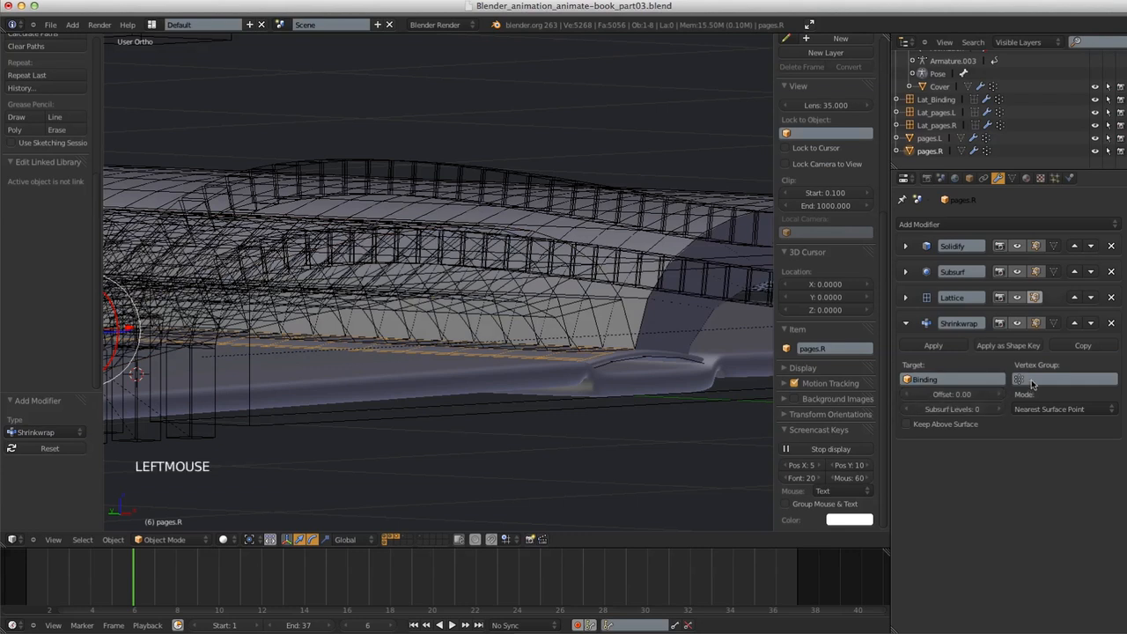
pyautogui.click(1034, 394)
pyautogui.press('a')
pyautogui.press('super+s')
pyautogui.press('super+s')
# Examine from the front how both page blocks meet the binding and how the whole open book looks
pyautogui.press('KP_1')
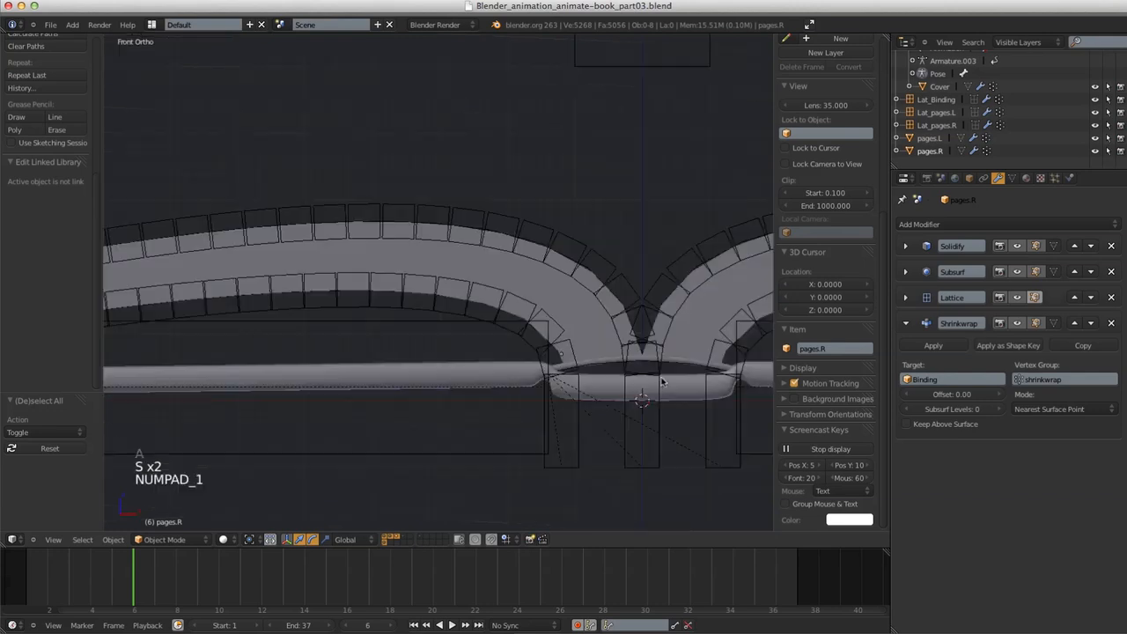
pyautogui.keyDown('ctrl'); pyautogui.moveTo(659, 410); pyautogui.dragTo(607, 413, button='middle'); pyautogui.keyUp('ctrl')
pyautogui.keyDown('shift'); pyautogui.moveTo(607, 413); pyautogui.dragTo(590, 368, button='middle'); pyautogui.keyUp('shift')
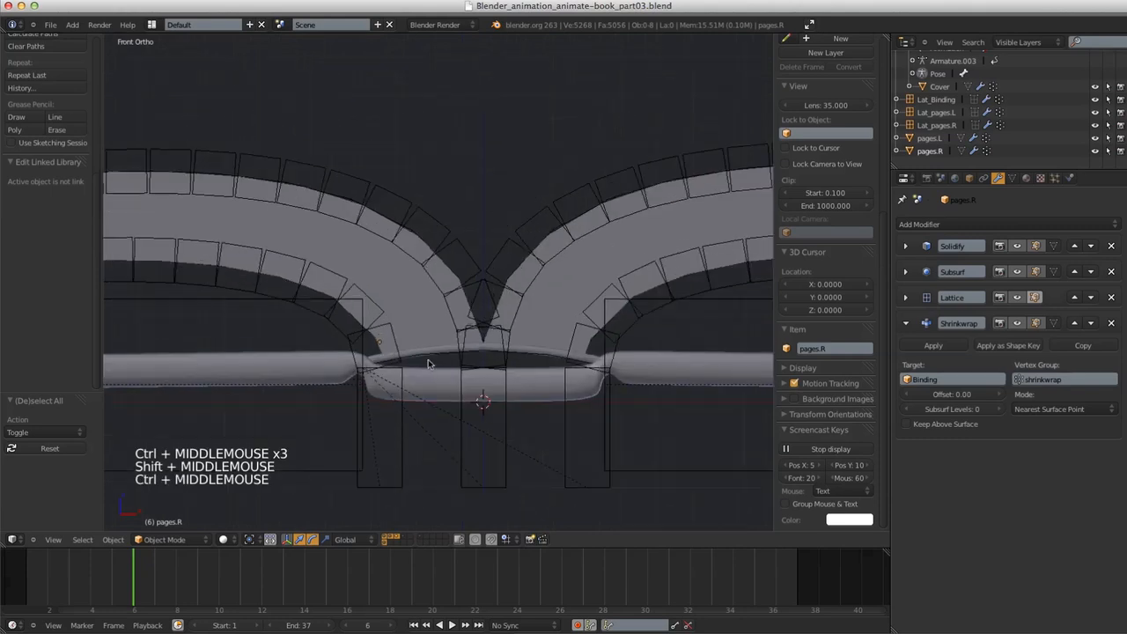
pyautogui.keyDown('ctrl'); pyautogui.moveTo(421, 344); pyautogui.dragTo(351, 353, button='middle'); pyautogui.keyUp('ctrl')
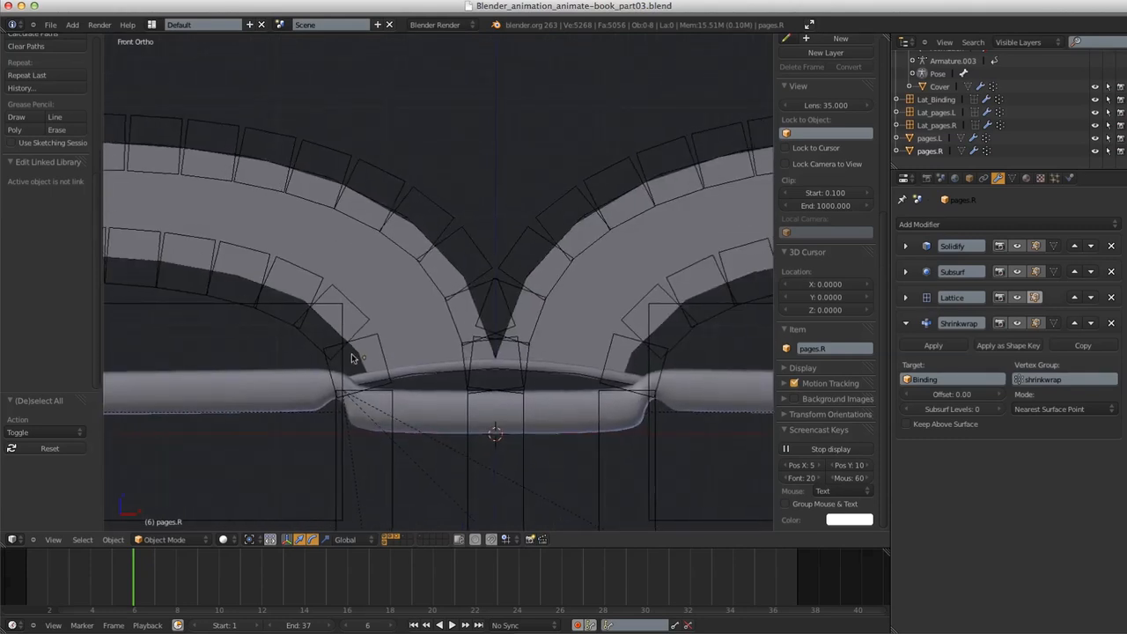
pyautogui.keyDown('ctrl'); pyautogui.moveTo(607, 434); pyautogui.dragTo(513, 302, button='middle'); pyautogui.keyUp('ctrl')
pyautogui.keyDown('shift'); pyautogui.moveTo(556, 392); pyautogui.dragTo(533, 396, button='middle'); pyautogui.keyUp('shift')
pyautogui.keyDown('ctrl'); pyautogui.moveTo(533, 396); pyautogui.dragTo(527, 366, button='middle'); pyautogui.keyUp('ctrl')
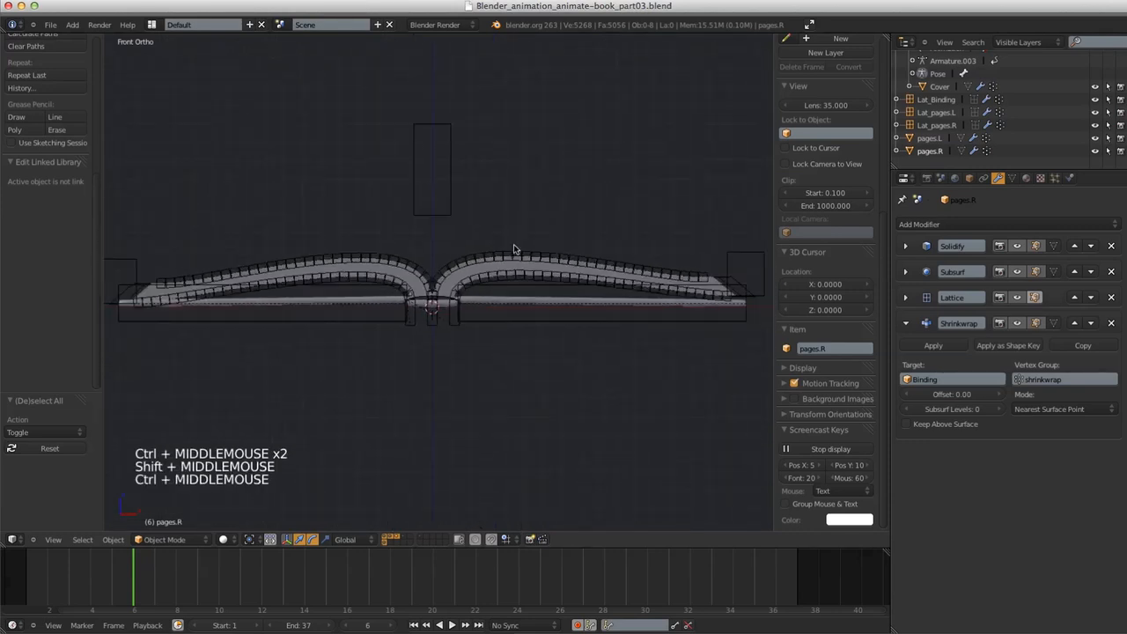
# Rotate the Controller bone of Book_armature about 99° to close the book and inspect the pages at the spine
pyautogui.rightClick(451, 184)
pyautogui.keyDown('ctrl'); pyautogui.moveTo(507, 378); pyautogui.dragTo(517, 323, button='middle'); pyautogui.keyUp('ctrl')
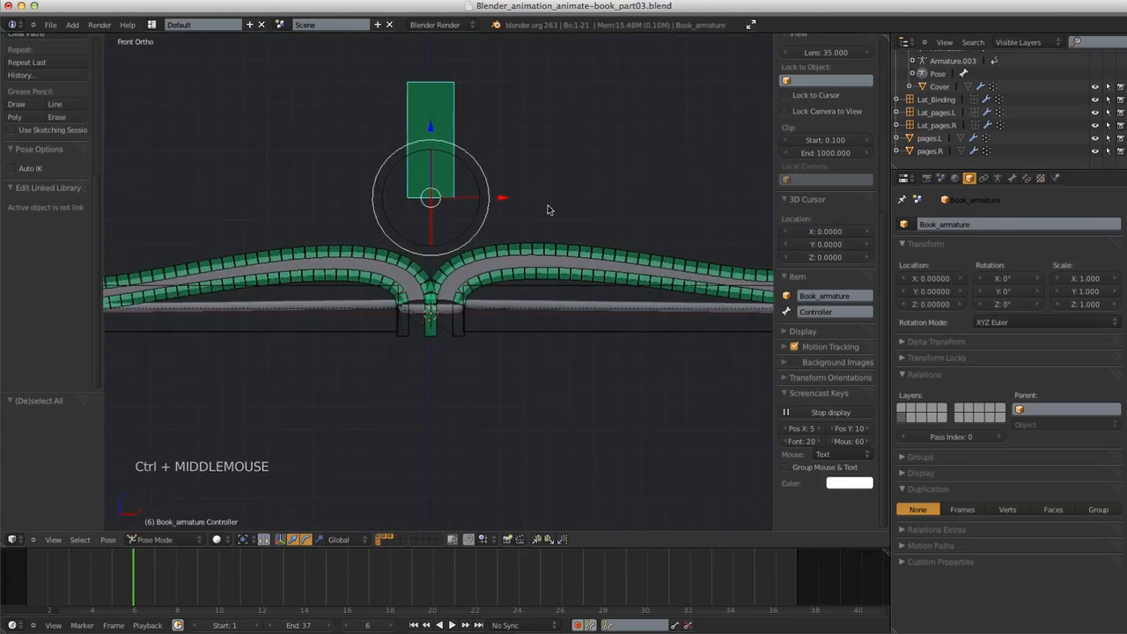
pyautogui.press('r')
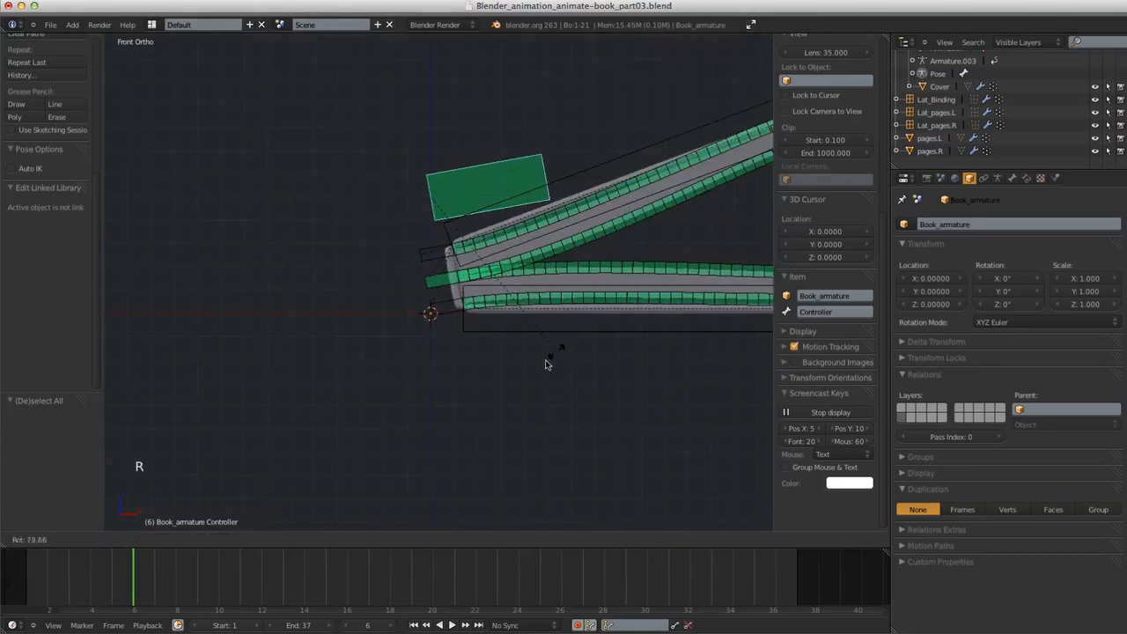
pyautogui.click(499, 389)
pyautogui.keyDown('shift'); pyautogui.moveTo(499, 369); pyautogui.dragTo(422, 316, button='middle'); pyautogui.keyUp('shift')
pyautogui.keyDown('ctrl'); pyautogui.moveTo(422, 316); pyautogui.dragTo(598, 493, button='middle'); pyautogui.keyUp('ctrl')
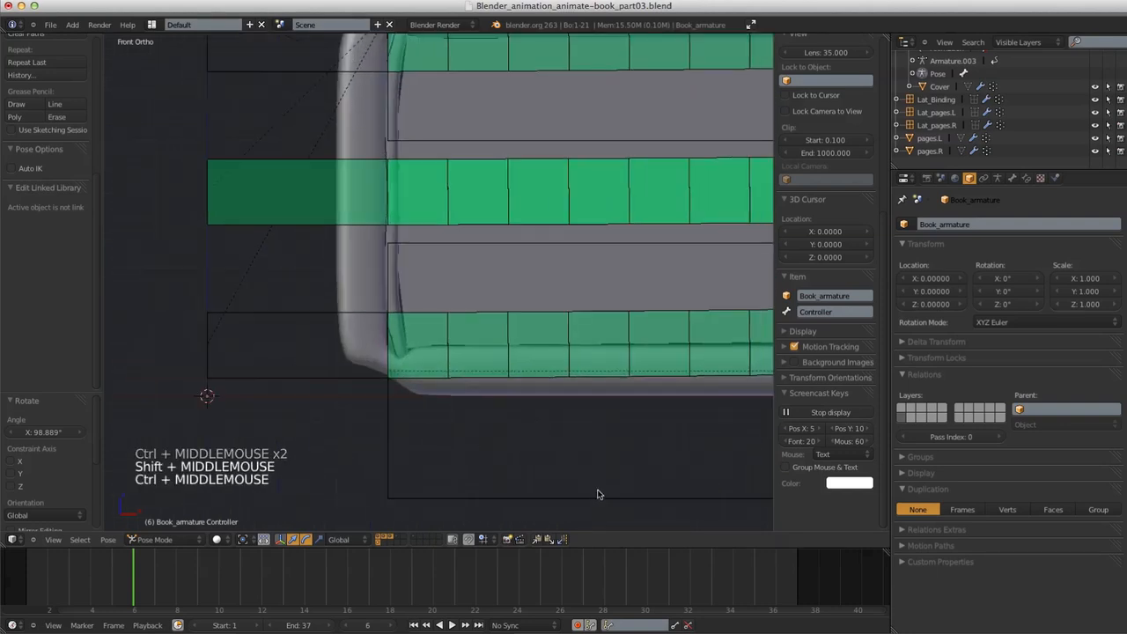
pyautogui.keyDown('ctrl'); pyautogui.moveTo(533, 425); pyautogui.dragTo(455, 325, button='middle'); pyautogui.keyUp('ctrl')
# Try View subdivisions of 2 and 3 on the pages.L Subsurf modifier, checking the spine, and return the value to 1
pyautogui.rightClick(448, 287)
pyautogui.keyDown('ctrl'); pyautogui.moveTo(343, 391); pyautogui.dragTo(452, 407, button='middle'); pyautogui.keyUp('ctrl')
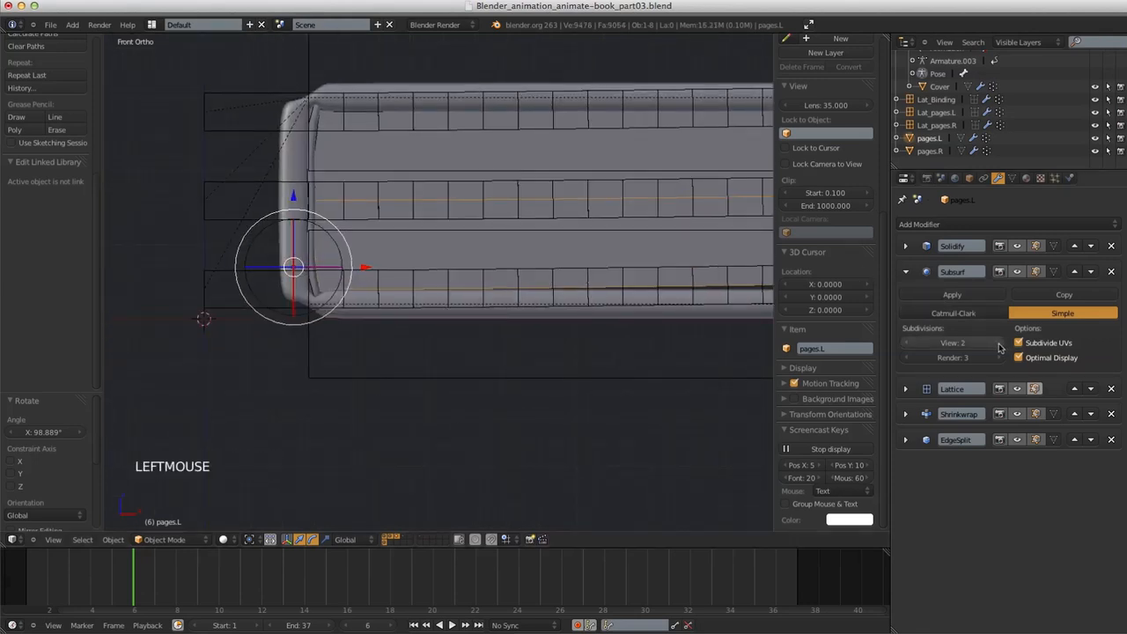
pyautogui.click(907, 342)
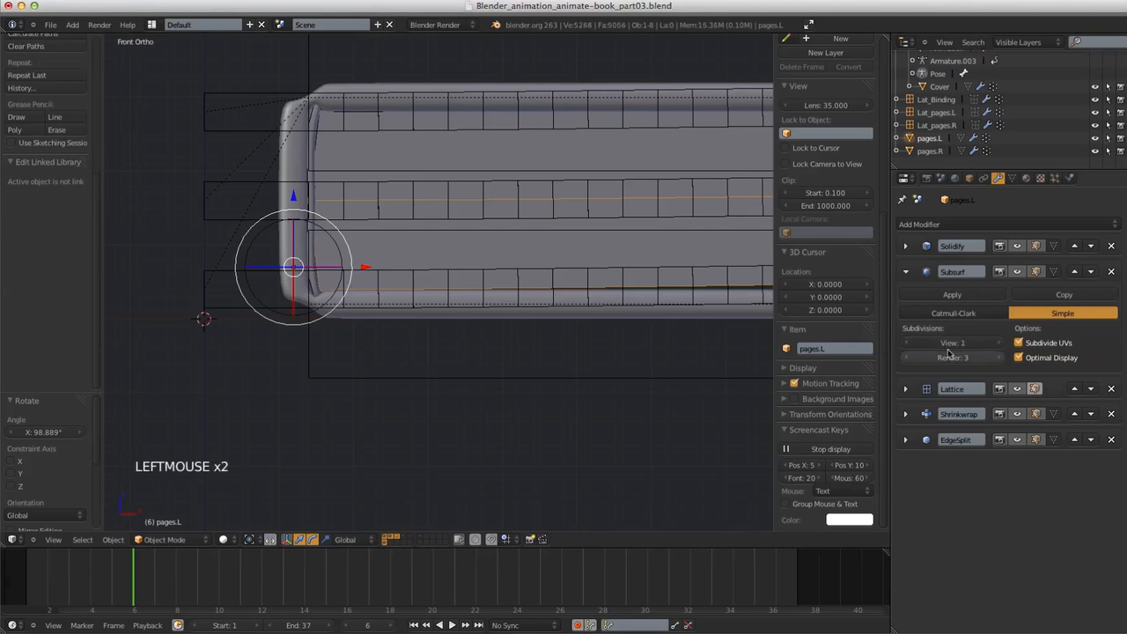
pyautogui.keyDown('ctrl'); pyautogui.moveTo(416, 367); pyautogui.dragTo(475, 462, button='middle'); pyautogui.keyUp('ctrl')
pyautogui.click(1003, 344)
pyautogui.click(1004, 344)
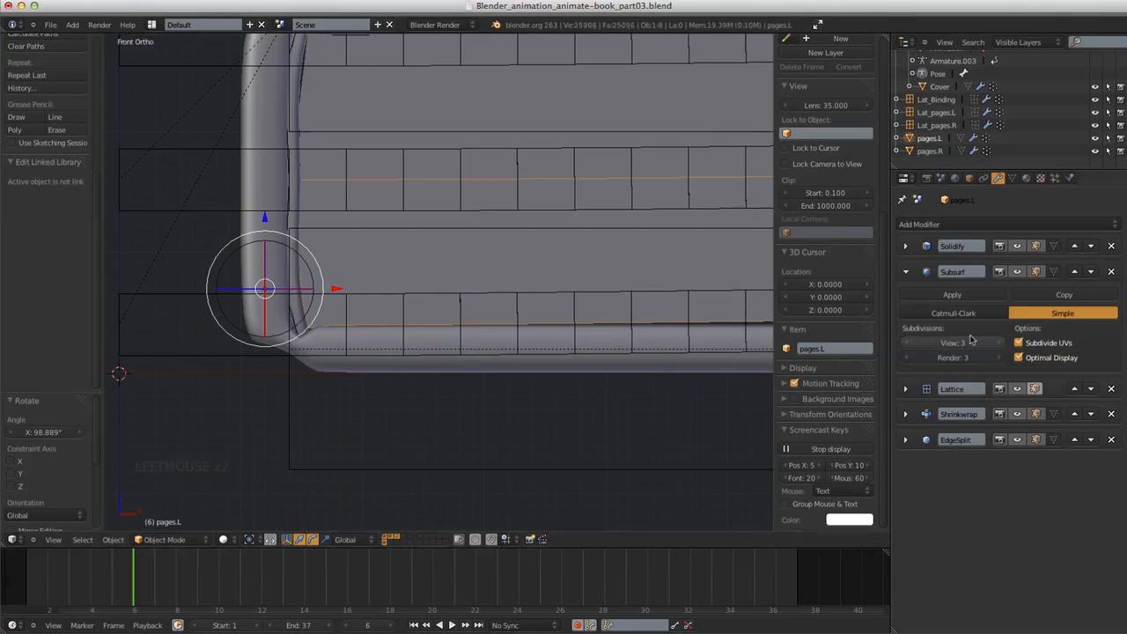
pyautogui.press('a')
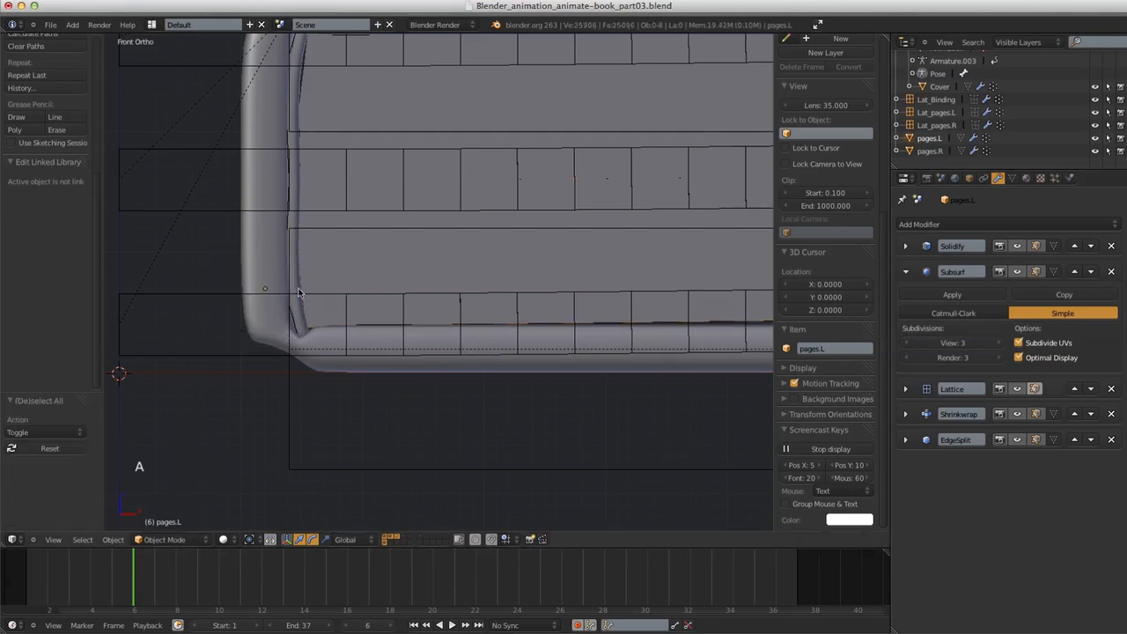
pyautogui.click(905, 342)
pyautogui.click(905, 342)
pyautogui.keyDown('ctrl'); pyautogui.moveTo(606, 400); pyautogui.dragTo(478, 402, button='middle'); pyautogui.keyUp('ctrl')
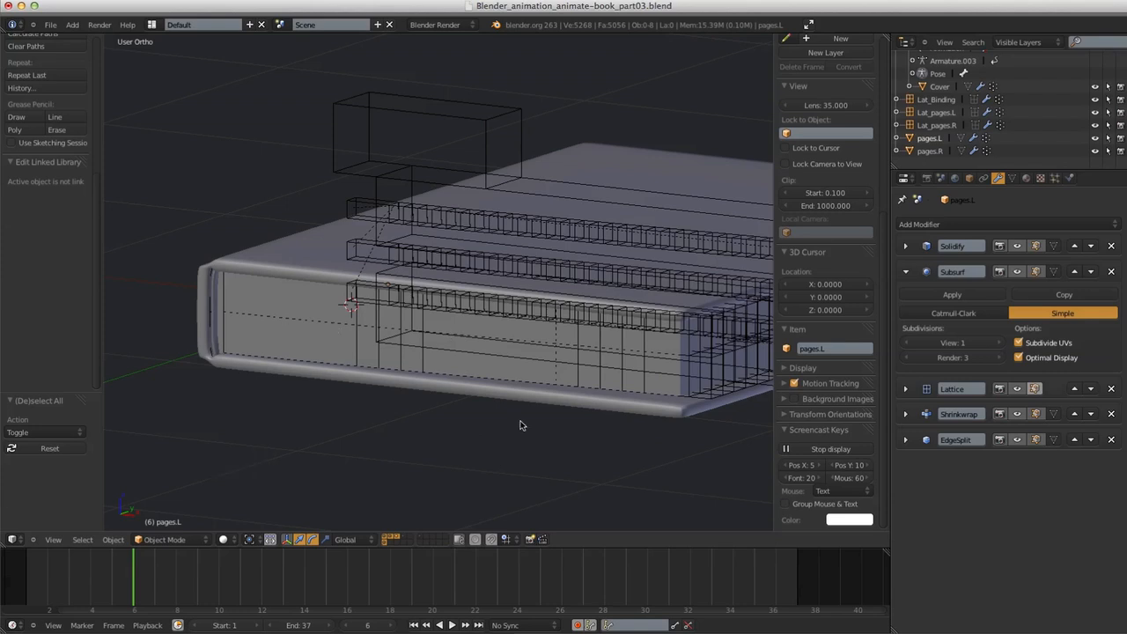
# From the front, select the DEF_pages_bot.L bone in the closed book and examine its Damped Track constraint
pyautogui.keyDown('shift'); pyautogui.moveTo(570, 400); pyautogui.dragTo(466, 365, button='middle'); pyautogui.keyUp('shift')
pyautogui.press('KP_1')
pyautogui.keyDown('shift'); pyautogui.moveTo(558, 357); pyautogui.dragTo(606, 340, button='middle'); pyautogui.keyUp('shift')
pyautogui.keyDown('shift'); pyautogui.moveTo(568, 372); pyautogui.dragTo(672, 362, button='middle'); pyautogui.keyUp('shift')
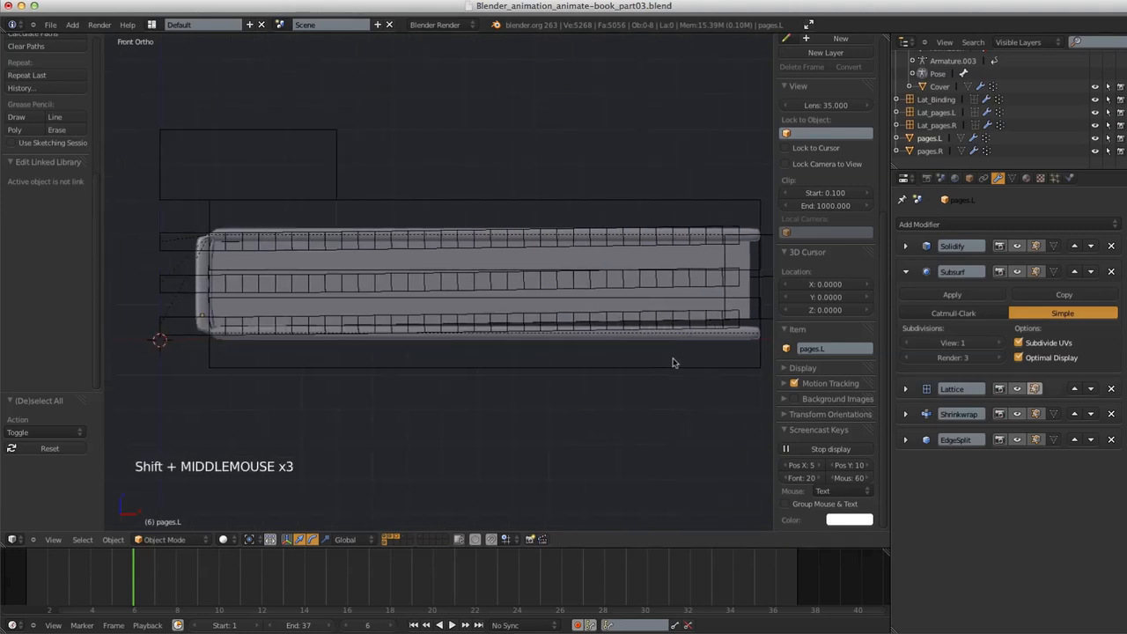
pyautogui.rightClick(339, 154)
pyautogui.rightClick(628, 318)
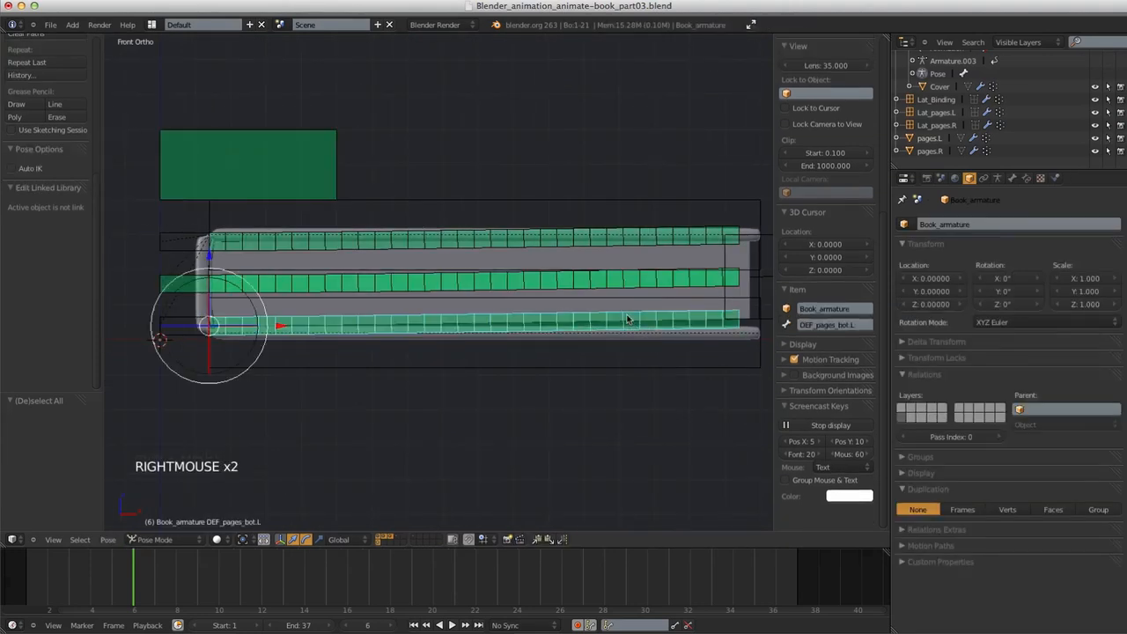
pyautogui.keyDown('shift'); pyautogui.moveTo(623, 333); pyautogui.dragTo(605, 391, button='middle'); pyautogui.keyUp('shift')
pyautogui.click(1025, 178)
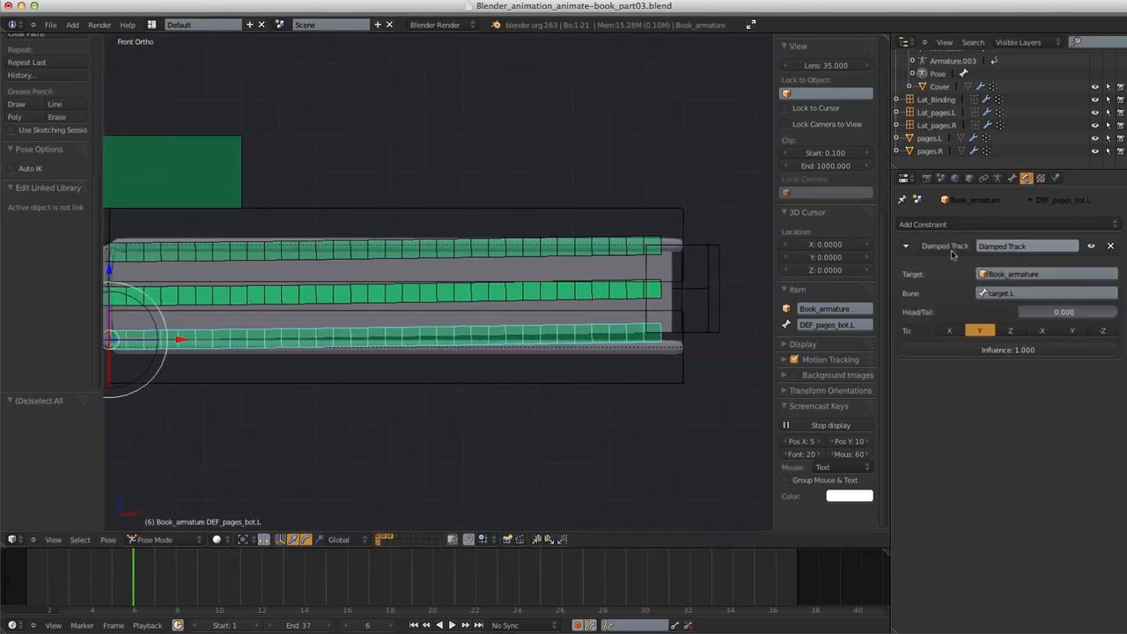
# Inspect the target.L and target.R bones at the page edge and compare their positions with the DEF_pages_bot.L bone
pyautogui.rightClick(709, 334)
pyautogui.rightClick(724, 308)
pyautogui.rightClick(713, 320)
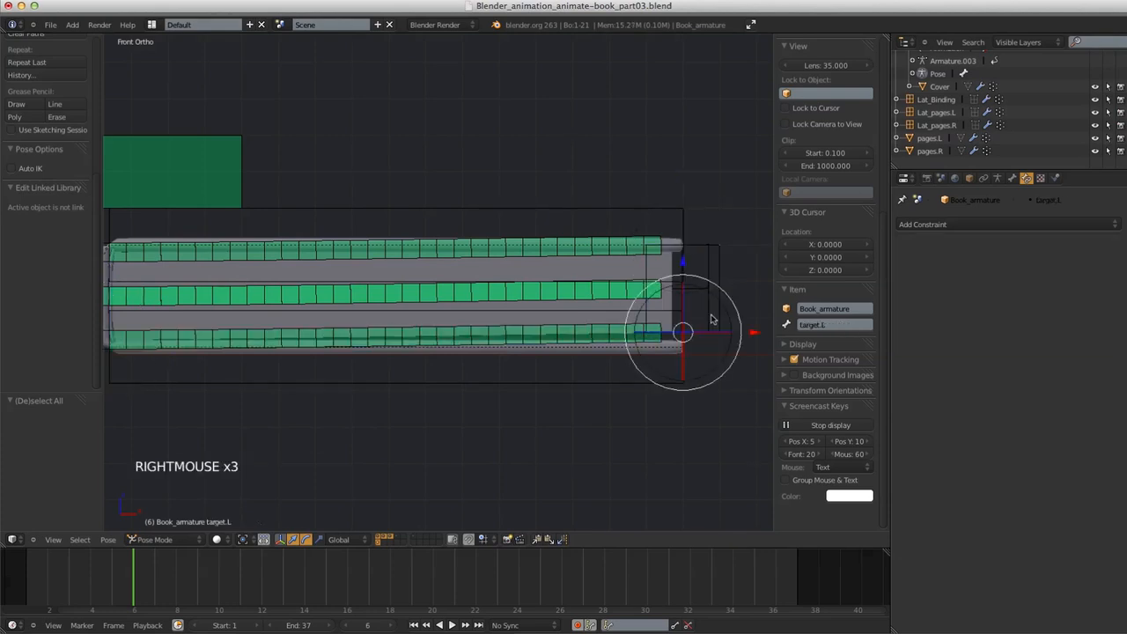
pyautogui.rightClick(713, 326)
pyautogui.rightClick(717, 266)
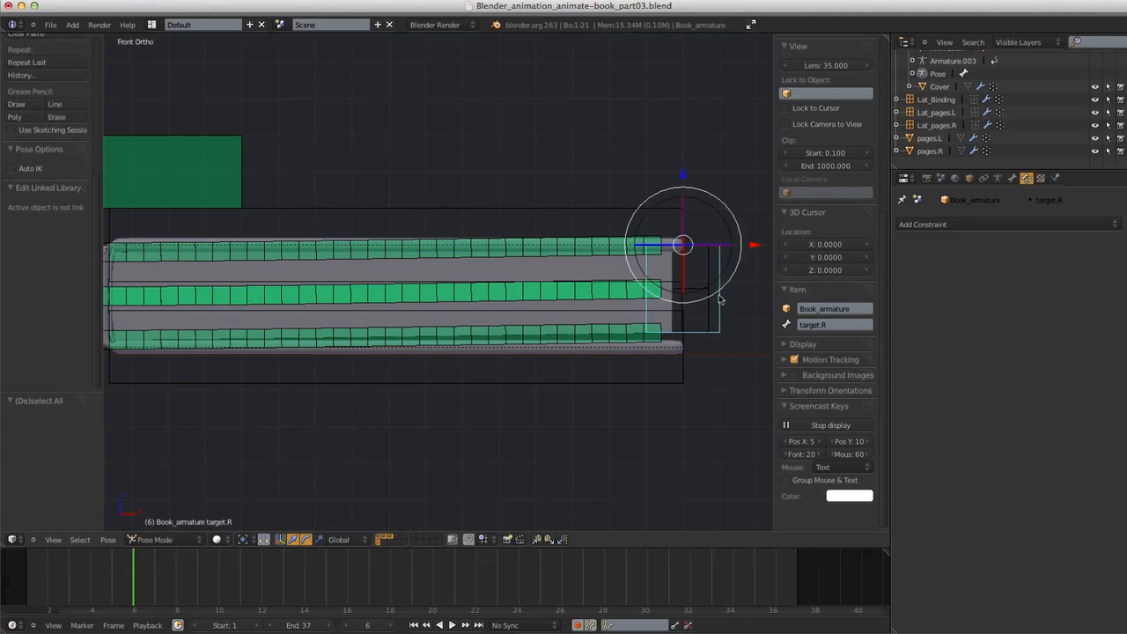
pyautogui.rightClick(598, 330)
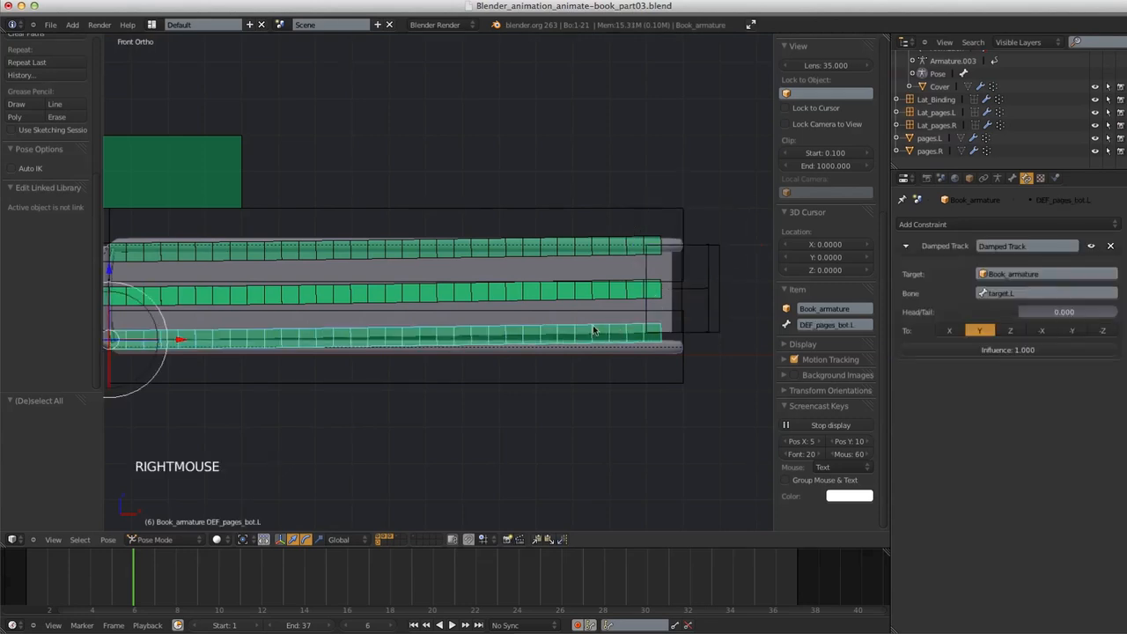
pyautogui.rightClick(720, 269)
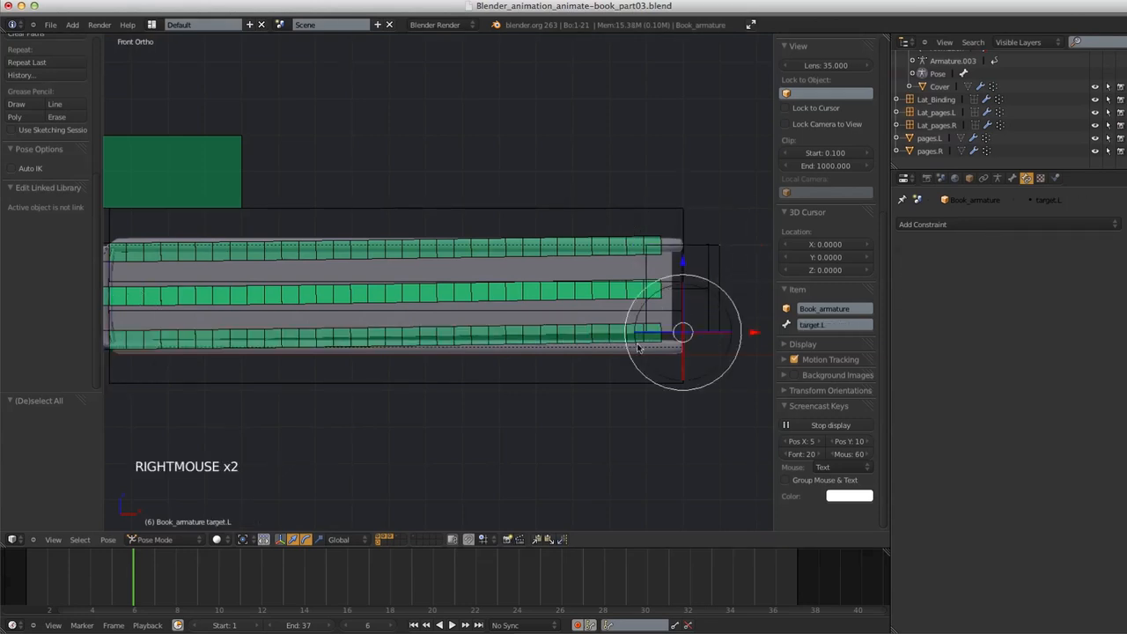
pyautogui.rightClick(610, 334)
pyautogui.rightClick(709, 278)
pyautogui.rightClick(710, 313)
pyautogui.rightClick(711, 299)
pyautogui.rightClick(717, 266)
pyautogui.rightClick(719, 266)
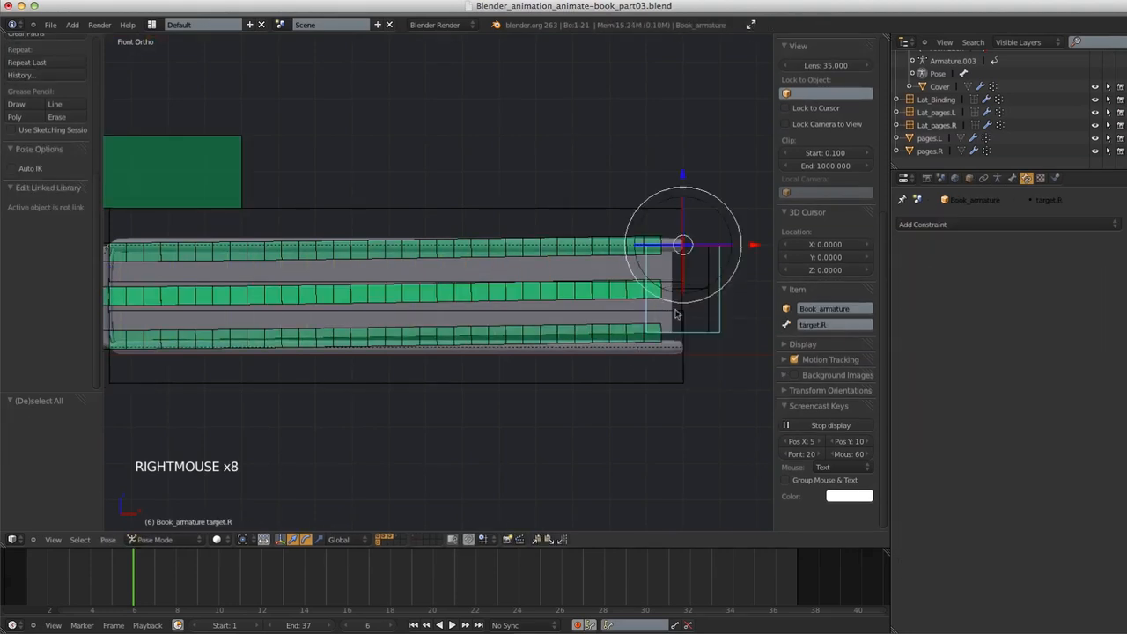
pyautogui.rightClick(598, 328)
pyautogui.rightClick(724, 268)
pyautogui.rightClick(726, 268)
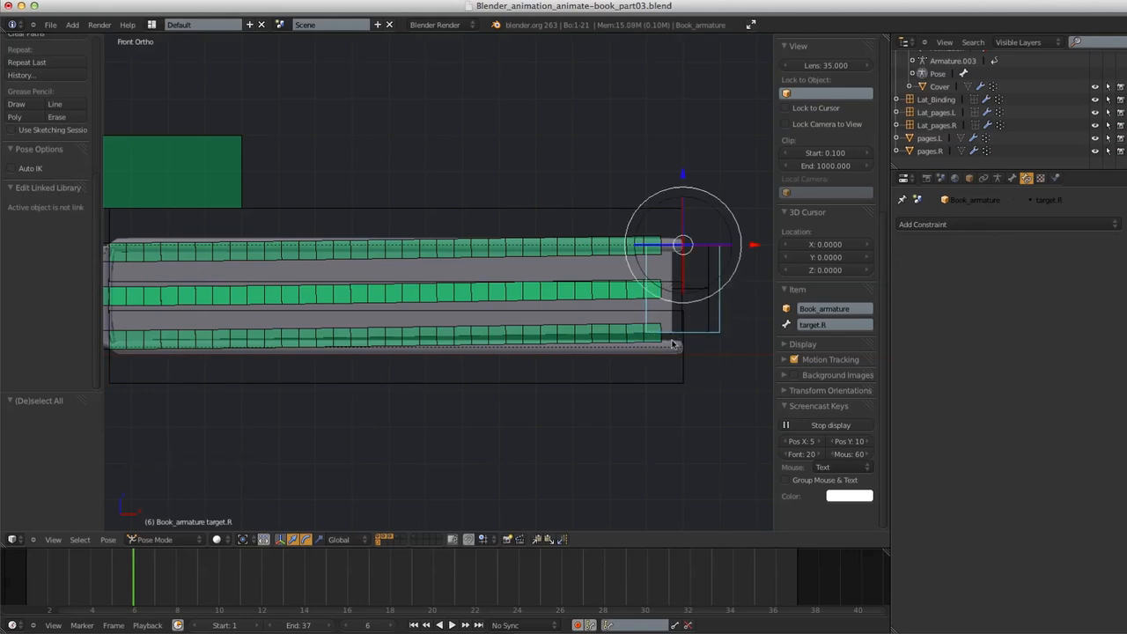
# Select the target.L bone of Book_armature in edit mode and show its head and tail coordinates
pyautogui.keyDown('ctrl'); pyautogui.moveTo(673, 385); pyautogui.dragTo(669, 396, button='middle'); pyautogui.keyUp('ctrl')
pyautogui.keyDown('shift'); pyautogui.moveTo(669, 396); pyautogui.dragTo(616, 350, button='middle'); pyautogui.keyUp('shift')
pyautogui.press('Tab')
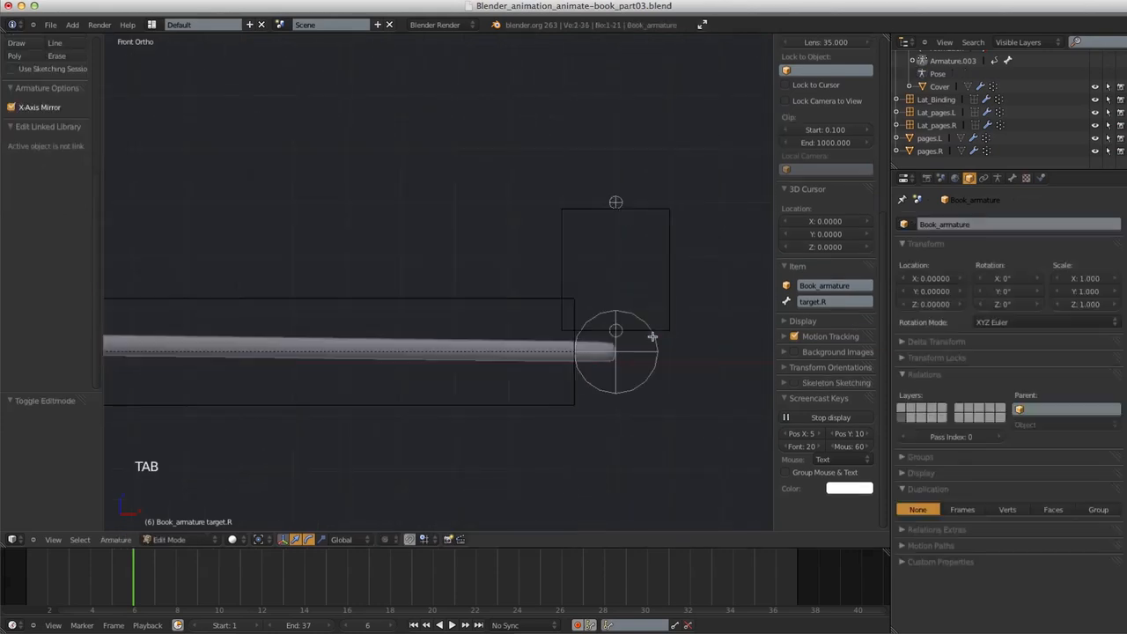
pyautogui.rightClick(616, 201)
pyautogui.rightClick(672, 261)
pyautogui.keyDown('ctrl'); pyautogui.moveTo(697, 361); pyautogui.dragTo(595, 317, button='middle'); pyautogui.keyUp('ctrl')
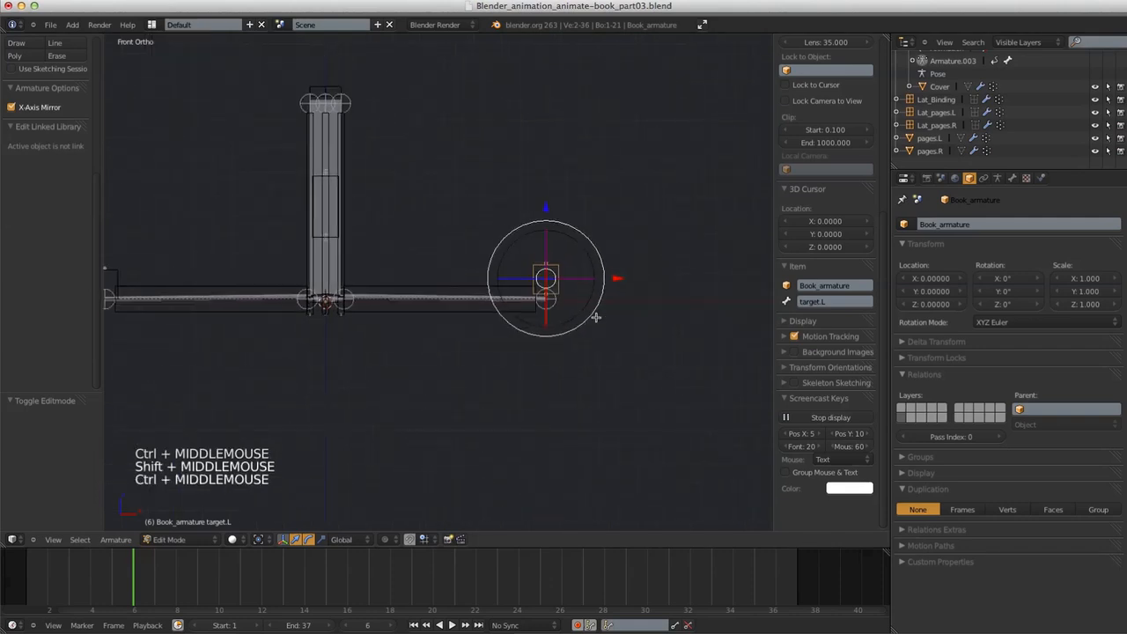
pyautogui.moveTo(883, 308); pyautogui.dragTo(887, 139)
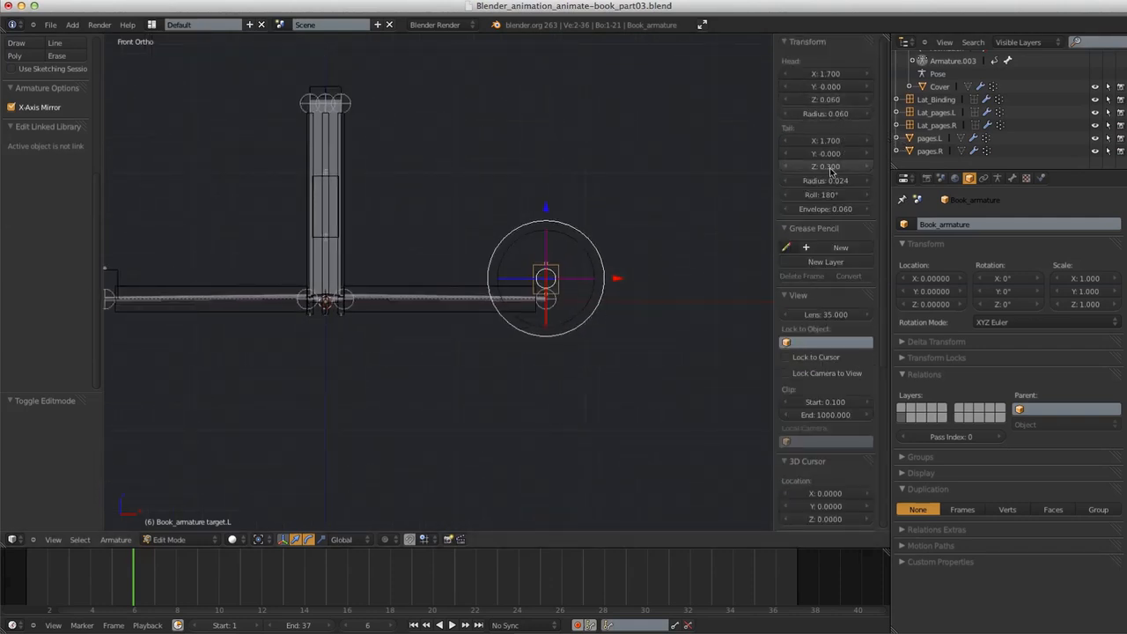
# Check target.L against the closed pages in pose mode, then set its head Z to 0.04 and tail Z to 0.28 in edit mode
pyautogui.press('Tab')
pyautogui.keyDown('ctrl'); pyautogui.moveTo(578, 332); pyautogui.dragTo(617, 410, button='middle'); pyautogui.keyUp('ctrl')
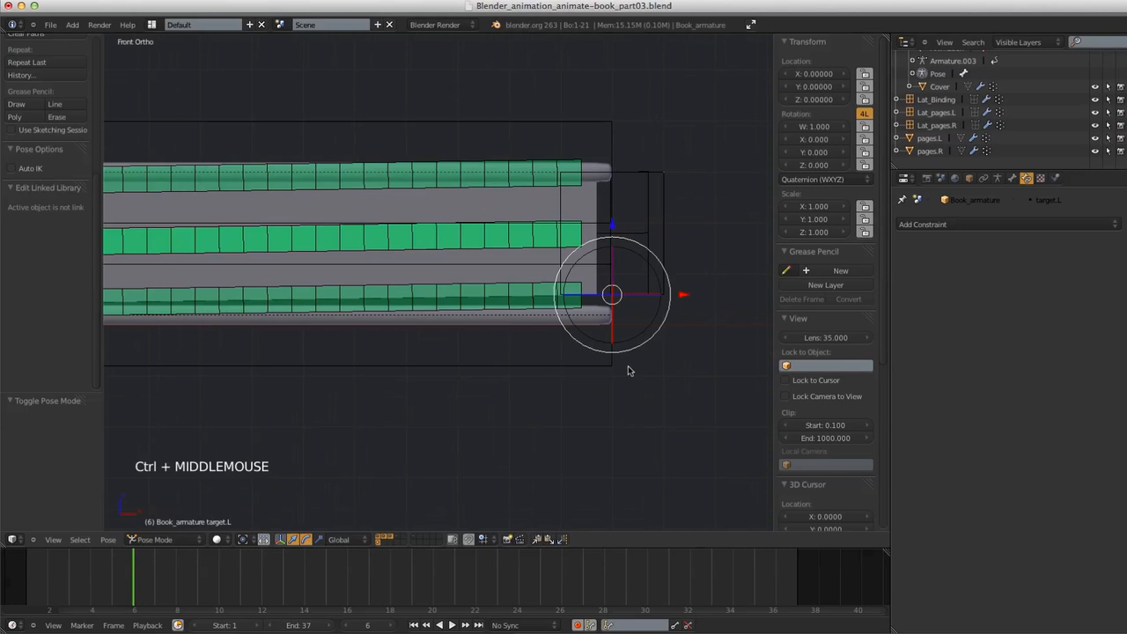
pyautogui.press('Tab')
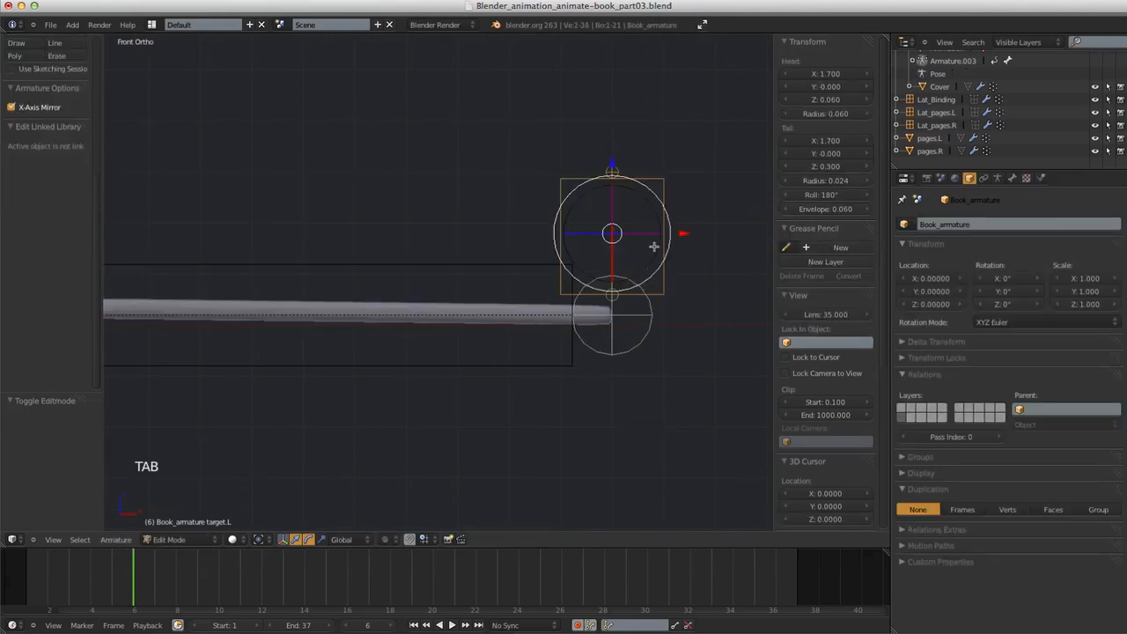
pyautogui.click(829, 99)
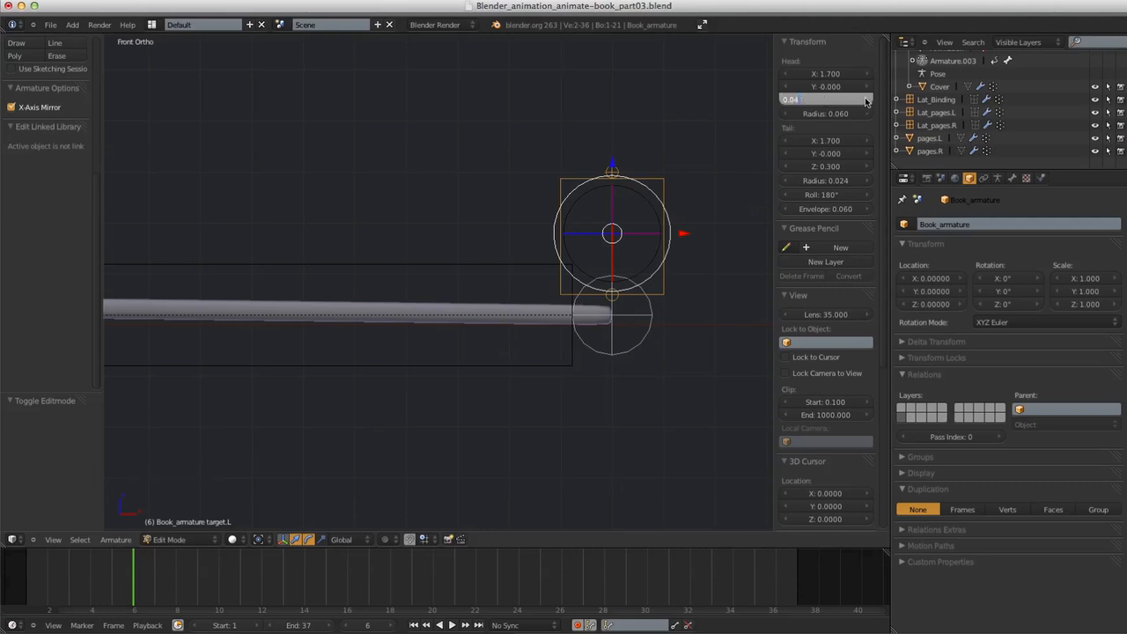
pyautogui.press('Return')
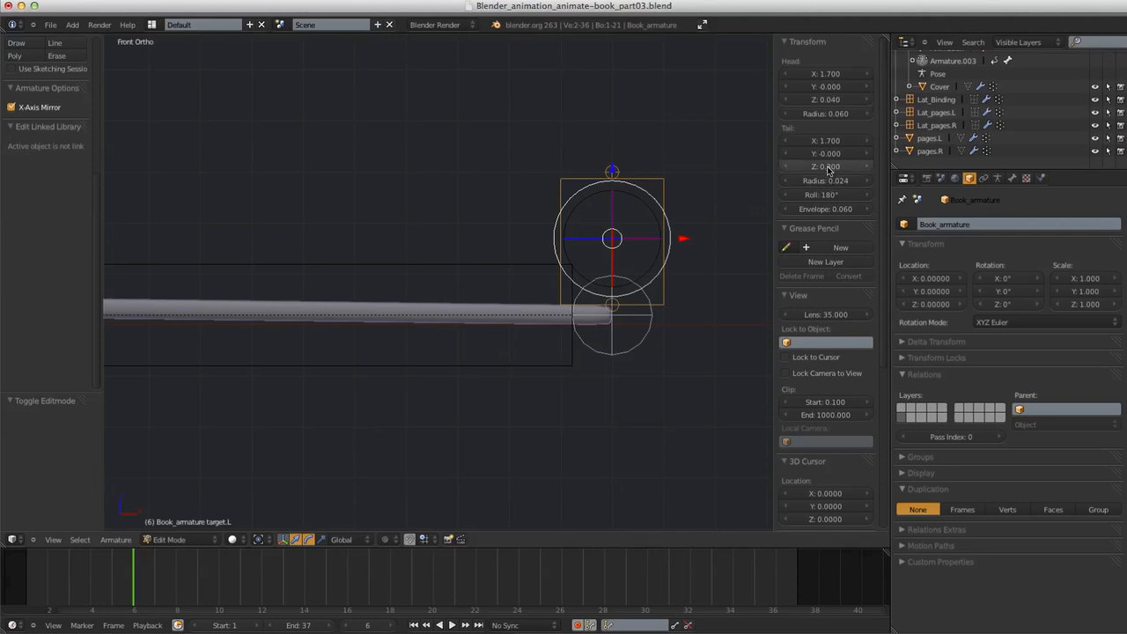
pyautogui.click(793, 167)
pyautogui.write('0.2')
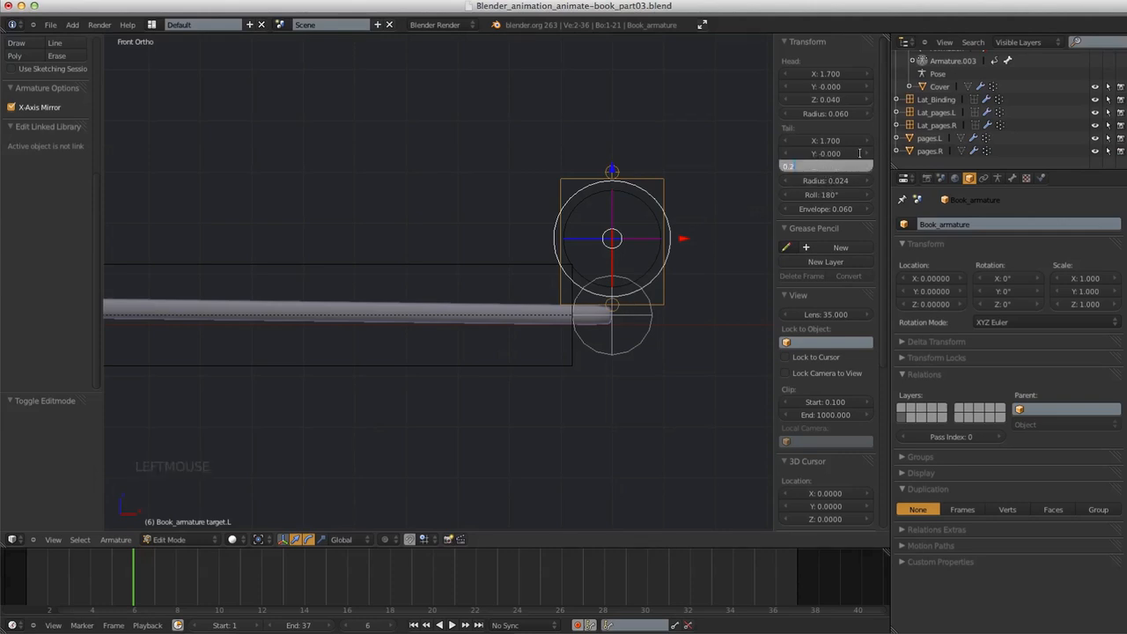
pyautogui.write('8')
pyautogui.press('Return')
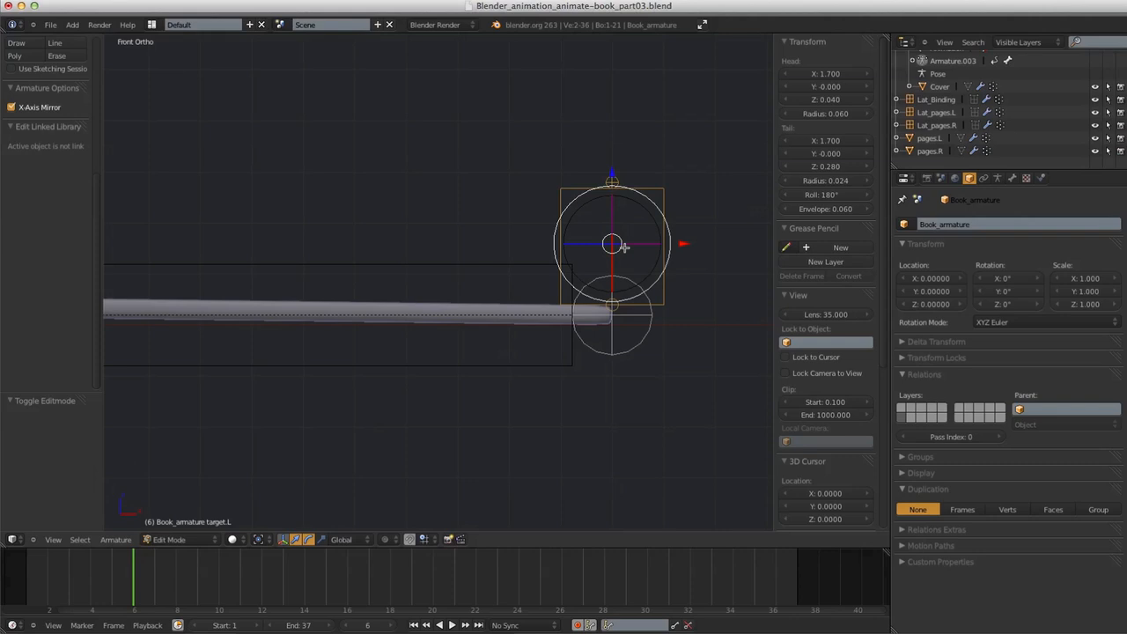
# Test moving the target.L bone in Edit Mode without keeping the move, and inspect the opposite target.R bone and its name
pyautogui.press('g')
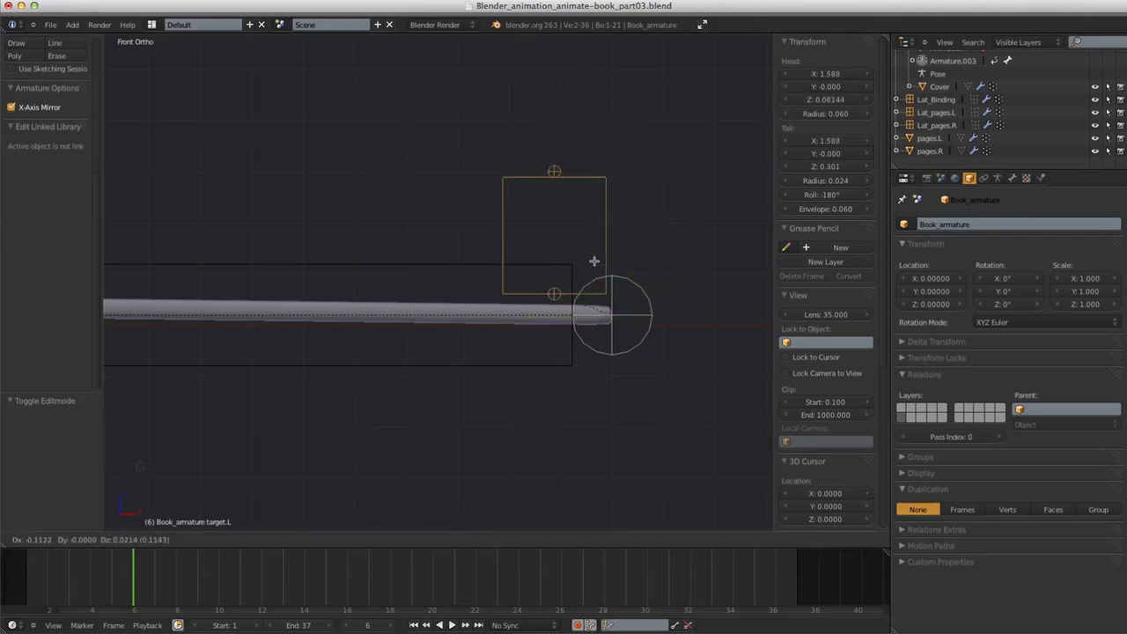
pyautogui.rightClick(663, 186)
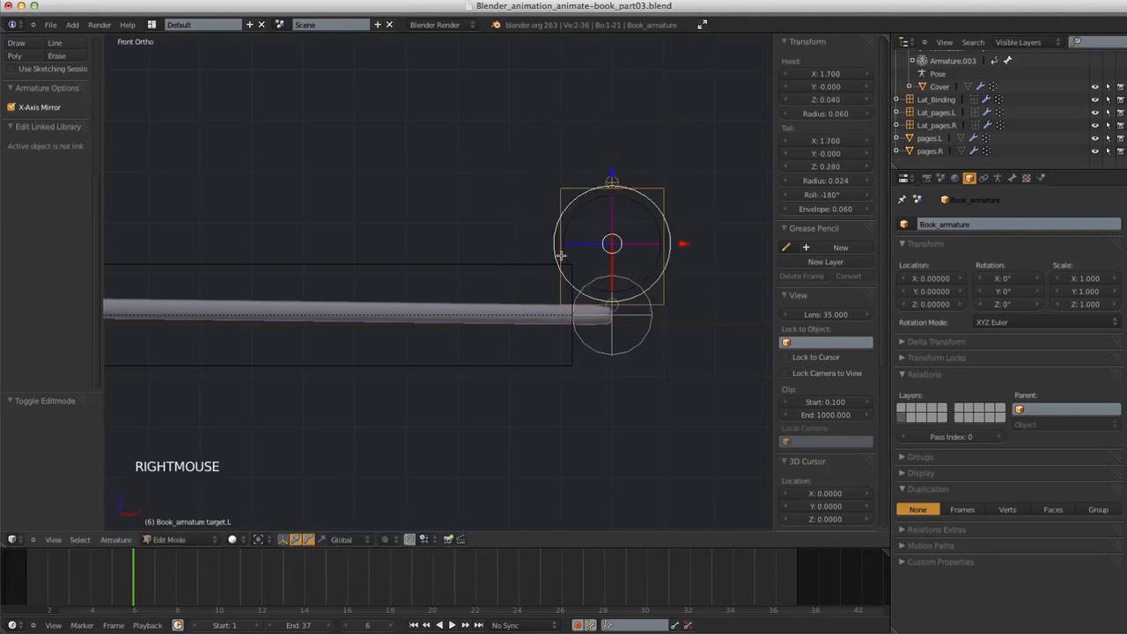
pyautogui.keyDown('ctrl'); pyautogui.moveTo(590, 361); pyautogui.dragTo(549, 382, button='middle'); pyautogui.keyUp('ctrl')
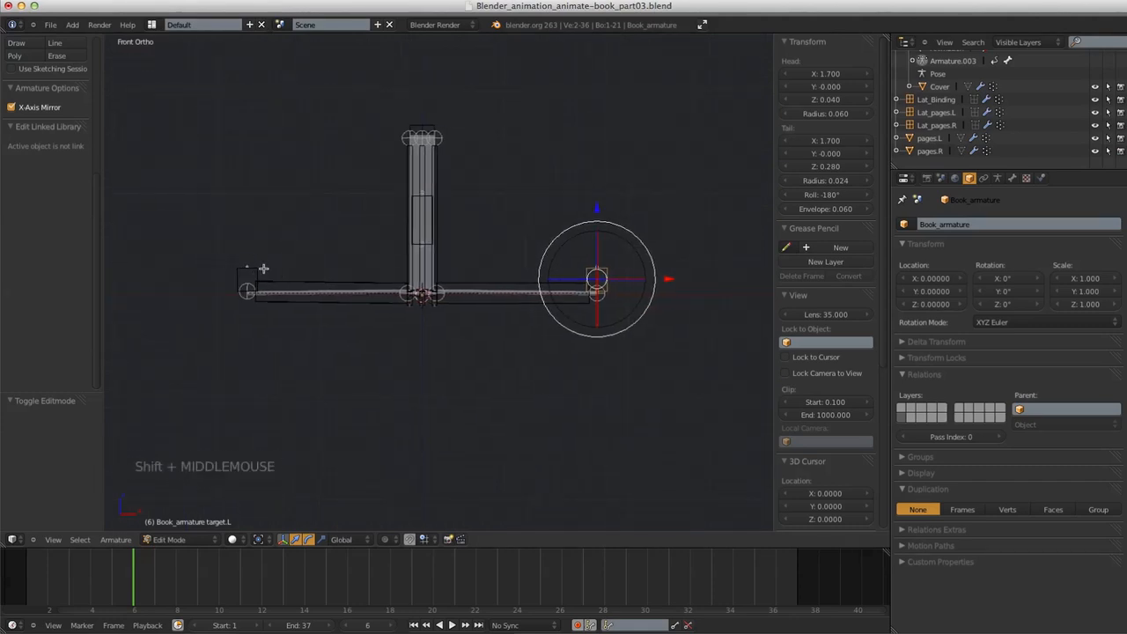
pyautogui.rightClick(257, 273)
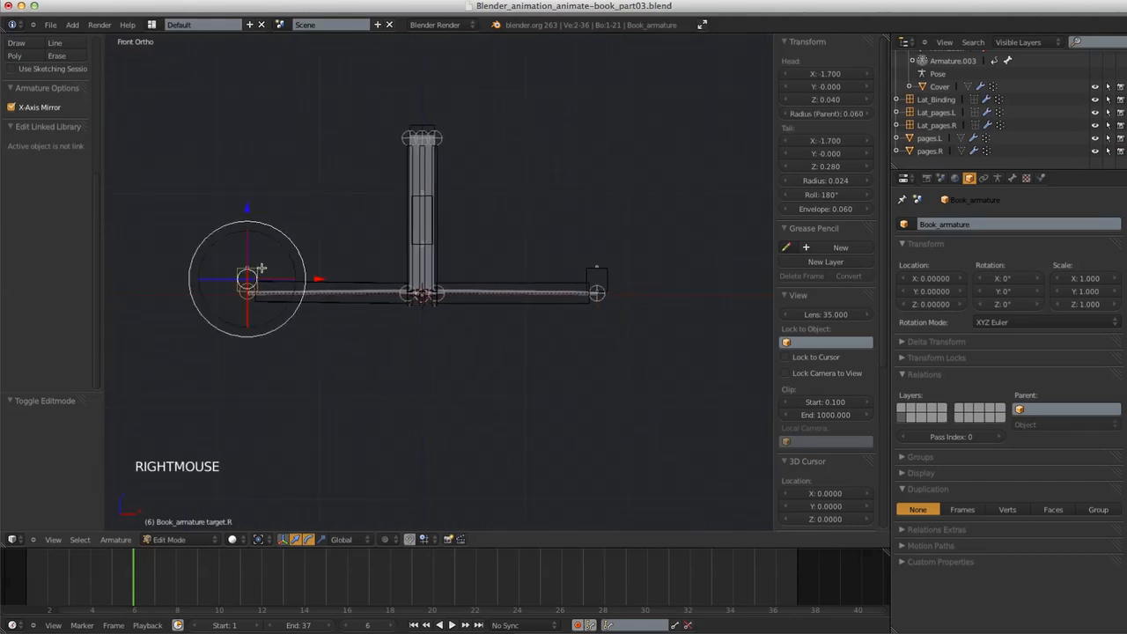
pyautogui.click(882, 378)
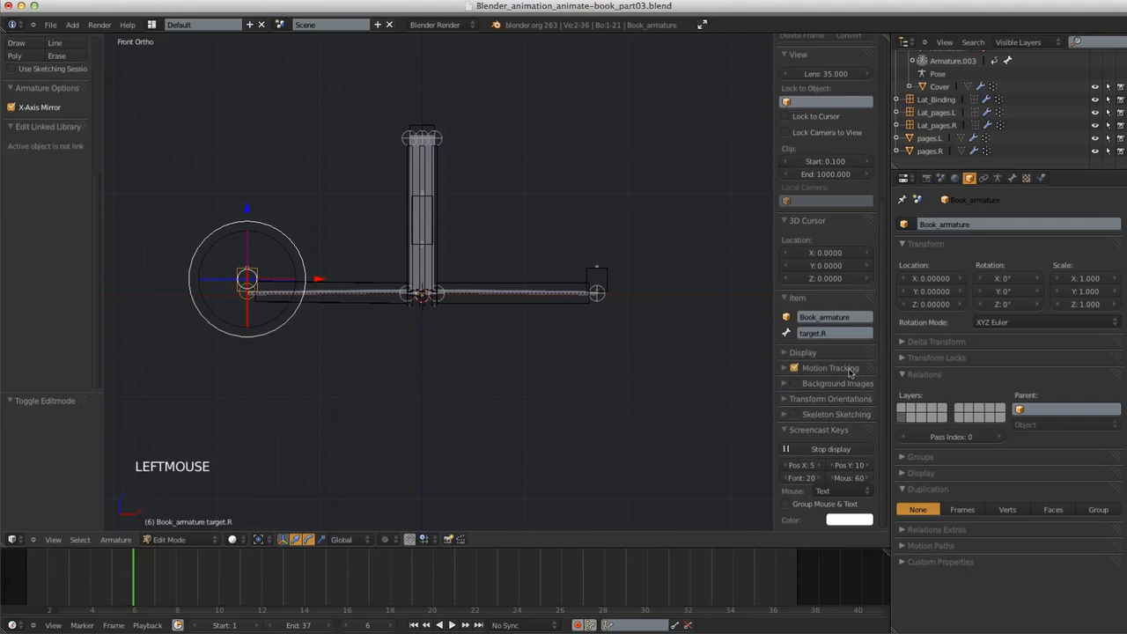
# Inspect the pages.R bone in Pose Mode, and clear the bone selection
pyautogui.press('Tab')
pyautogui.keyDown('ctrl'); pyautogui.moveTo(579, 377); pyautogui.dragTo(659, 427, button='middle'); pyautogui.keyUp('ctrl')
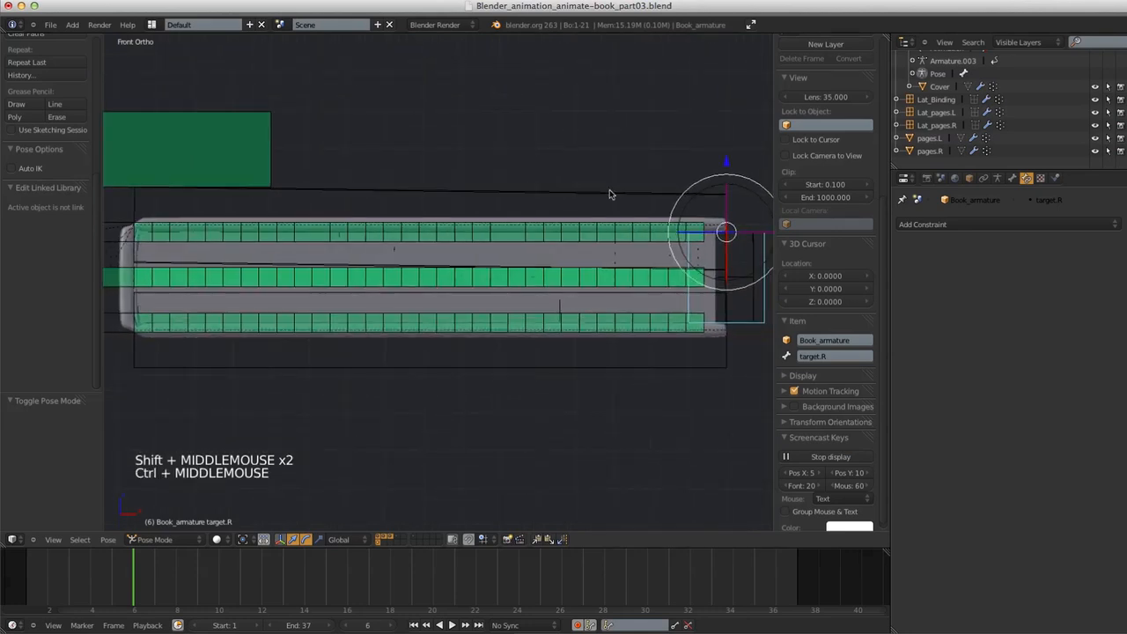
pyautogui.moveTo(641, 193); pyautogui.dragTo(641, 192, button='right')
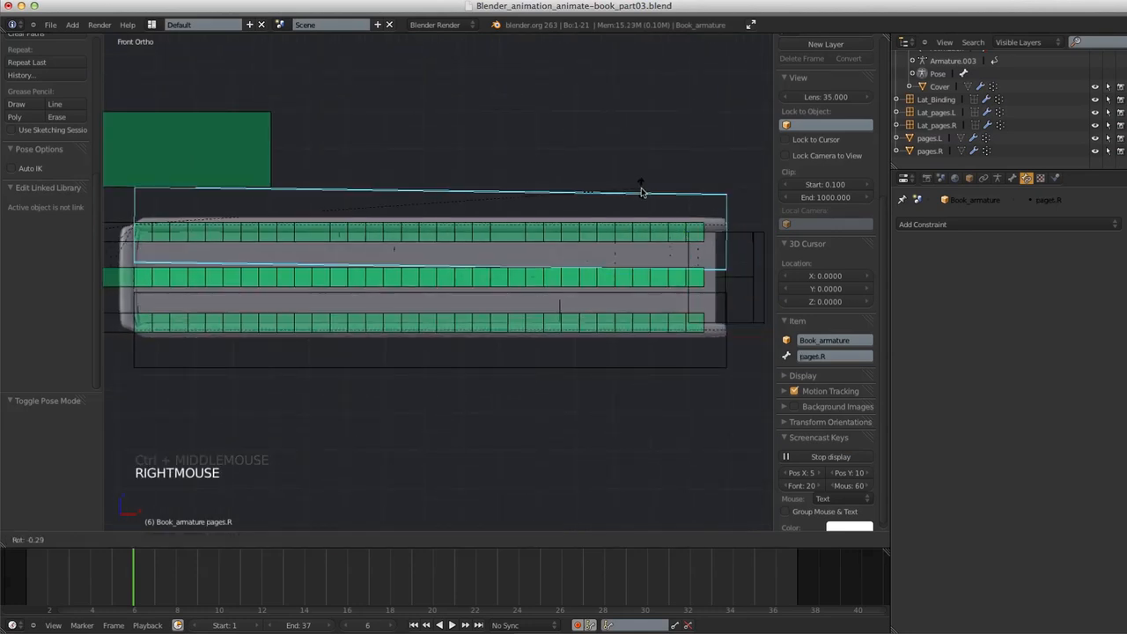
pyautogui.click(597, 403)
pyautogui.keyDown('ctrl'); pyautogui.moveTo(599, 433); pyautogui.dragTo(623, 273, button='middle'); pyautogui.keyUp('ctrl')
pyautogui.press('a')
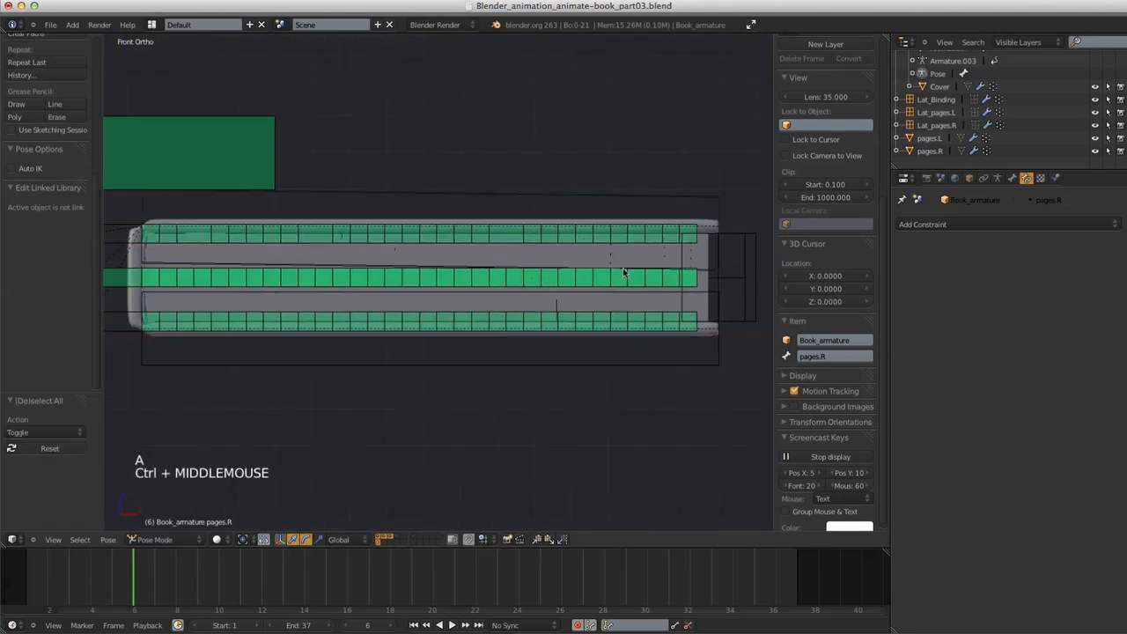
# Return the armature to Edit Mode and test whether the target.L bone can be moved freely, cancelling the move
pyautogui.rightClick(574, 191)
pyautogui.press('Tab')
pyautogui.moveTo(505, 397)
pyautogui.keyDown('shift'); pyautogui.mouseDown(button='middle')
pyautogui.moveTo(446, 405)
pyautogui.moveTo(511, 396)
pyautogui.mouseUp(button='middle'); pyautogui.keyUp('shift')
pyautogui.keyDown('shift'); pyautogui.moveTo(510, 397); pyautogui.dragTo(417, 372, button='middle'); pyautogui.keyUp('shift')
pyautogui.rightClick(719, 247)
pyautogui.rightClick(719, 247)
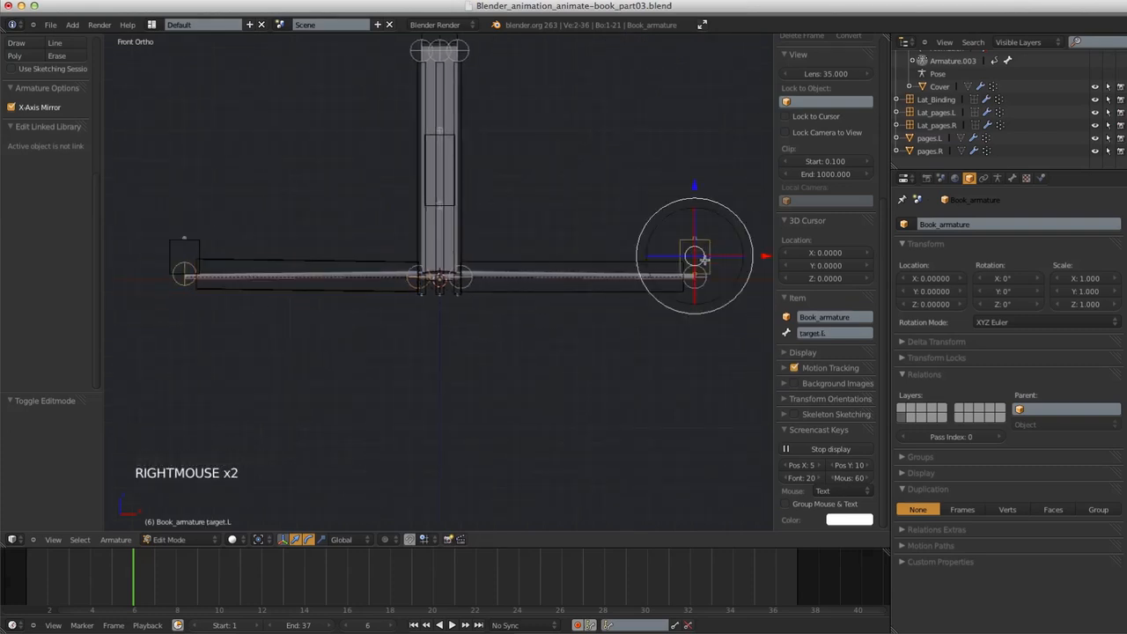
pyautogui.press('g')
pyautogui.press('g')
pyautogui.press('g')
pyautogui.rightClick(709, 242)
# Disconnect the target.R bone from its parent pages.R in the bone relations
pyautogui.rightClick(201, 241)
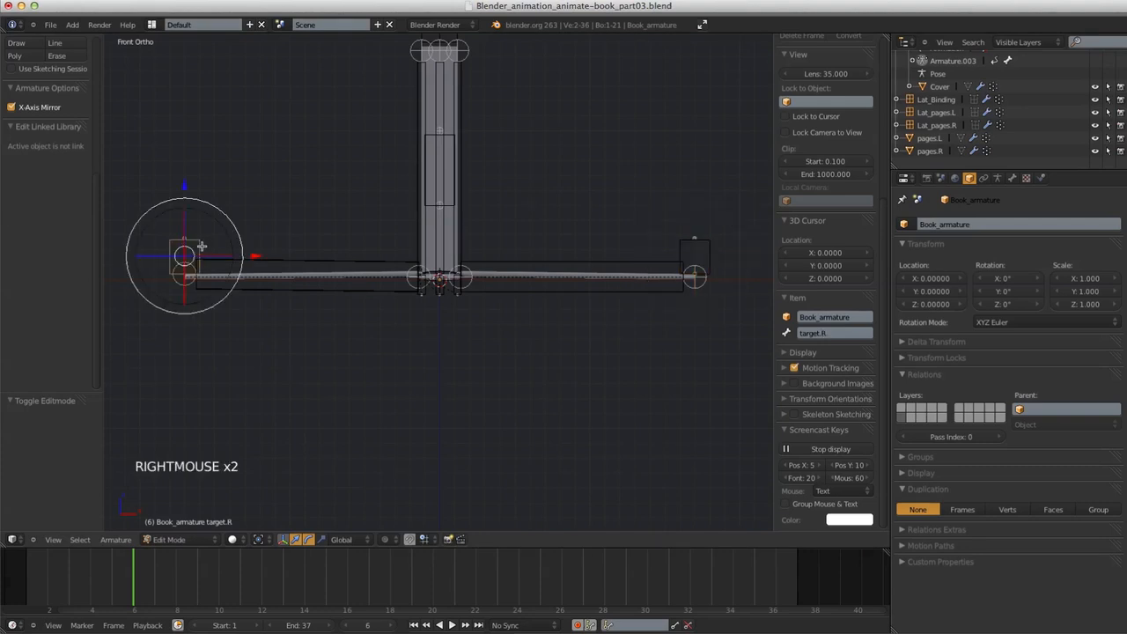
pyautogui.click(1013, 178)
pyautogui.doubleClick(1013, 178)
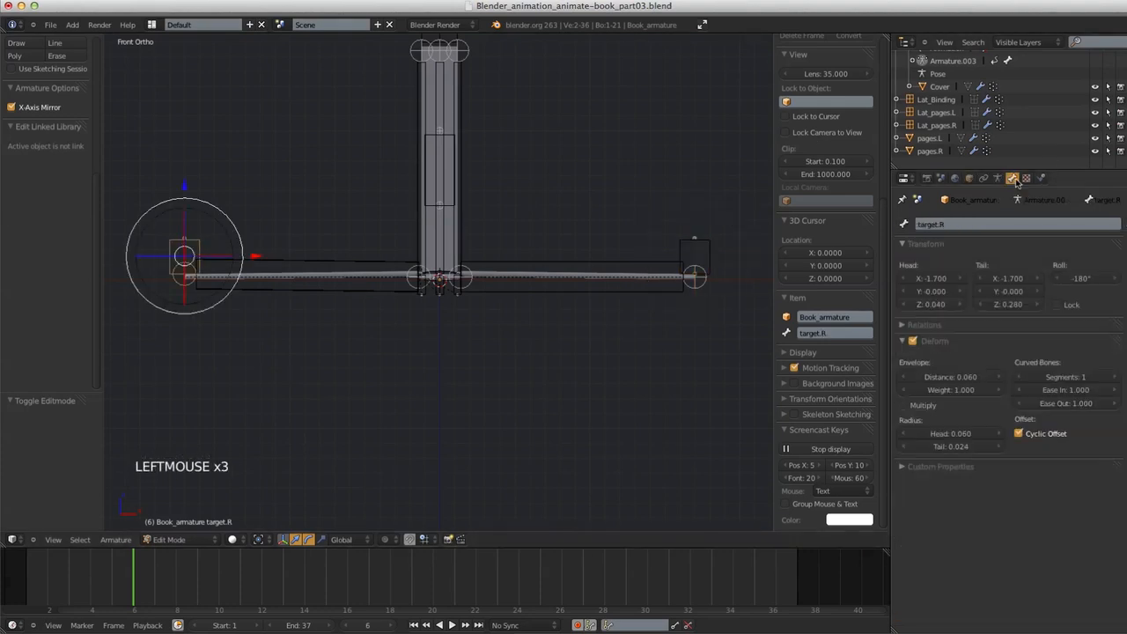
pyautogui.click(948, 324)
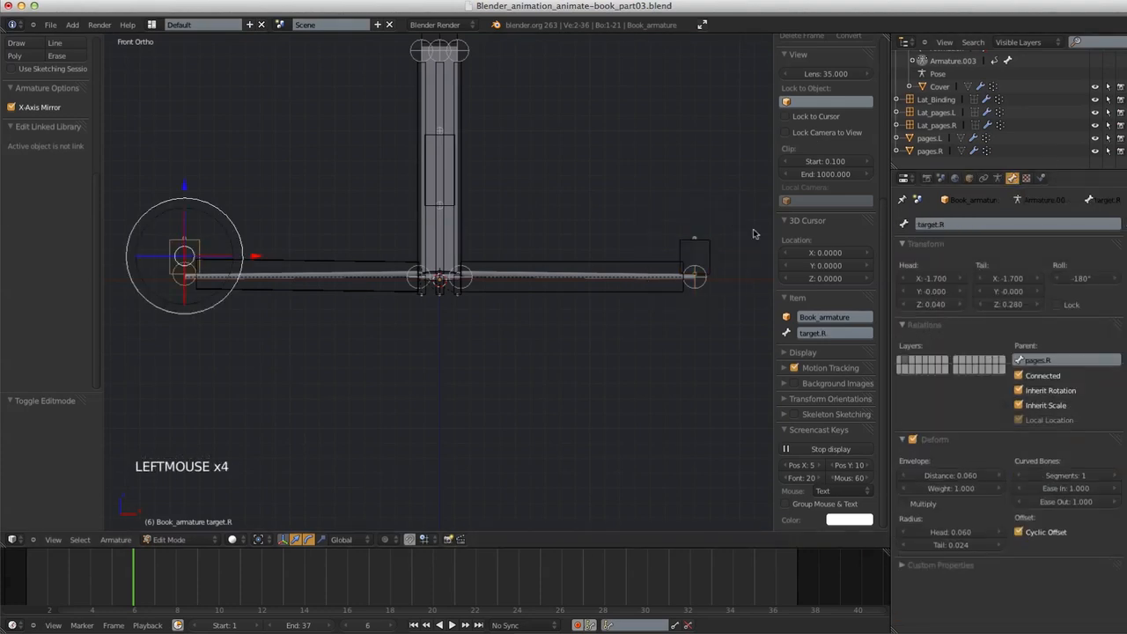
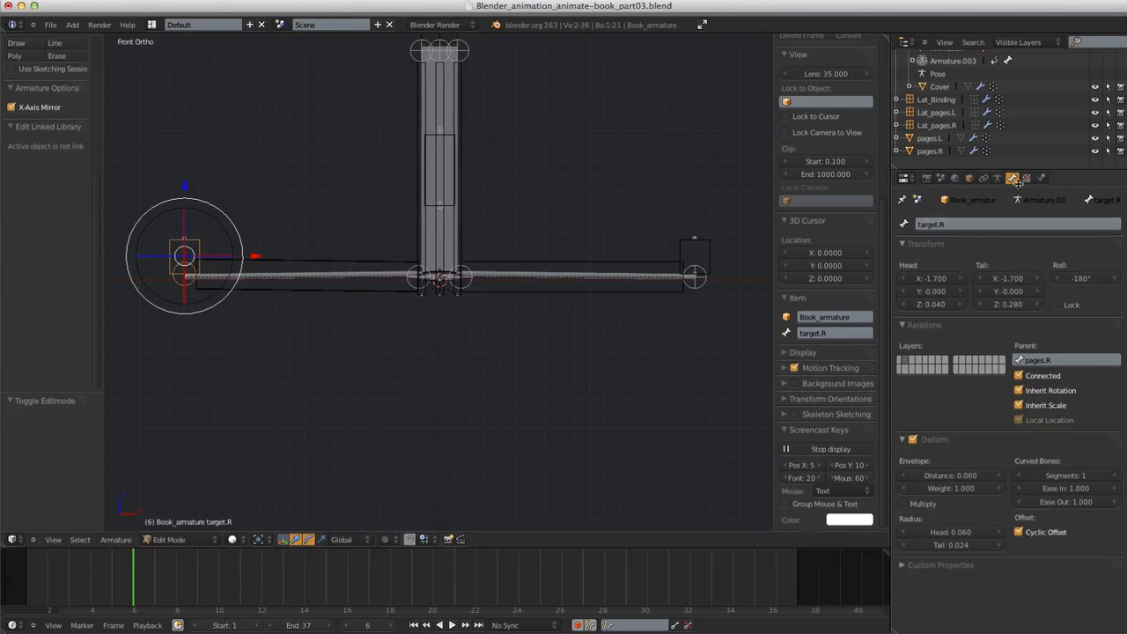
pyautogui.click(1020, 376)
# Check the parent connection of target.L and test grabbing the bone without moving it
pyautogui.rightClick(695, 236)
pyautogui.press('g')
pyautogui.press('g')
pyautogui.rightClick(715, 235)
# Set the tail Z position of the pages.R bone to 0.02
pyautogui.click(376, 277)
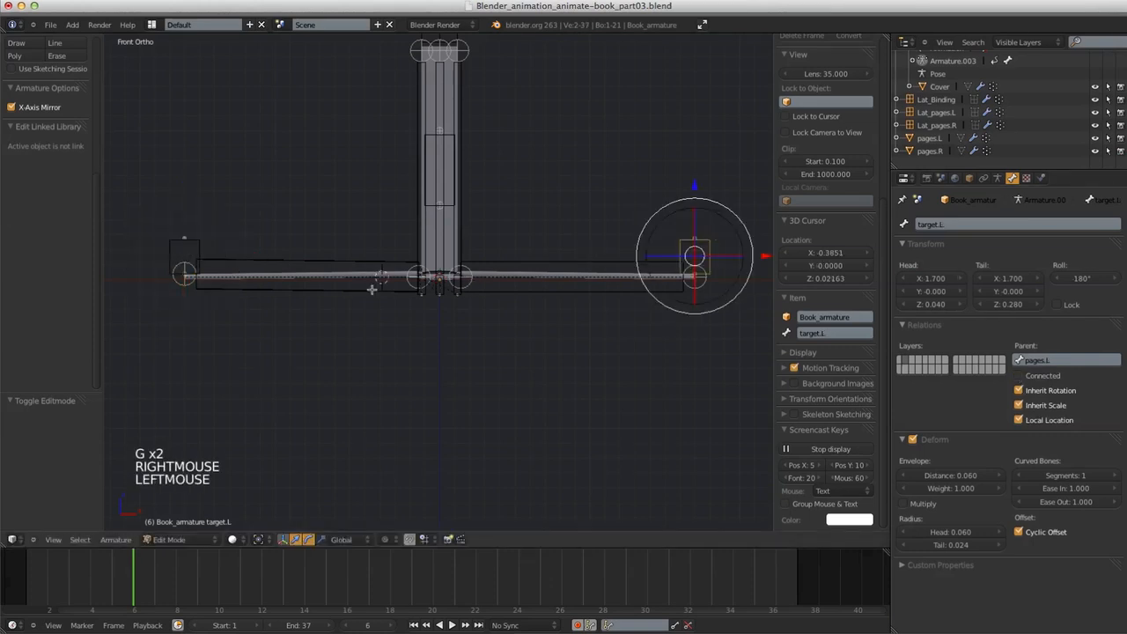
pyautogui.rightClick(370, 289)
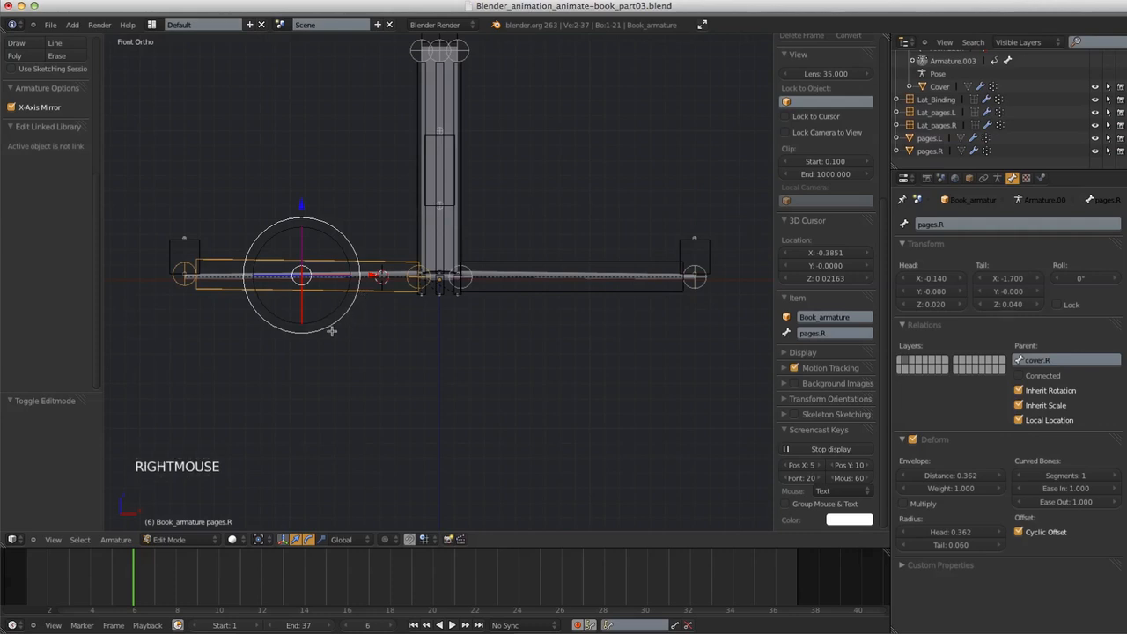
pyautogui.click(887, 118)
pyautogui.click(887, 119)
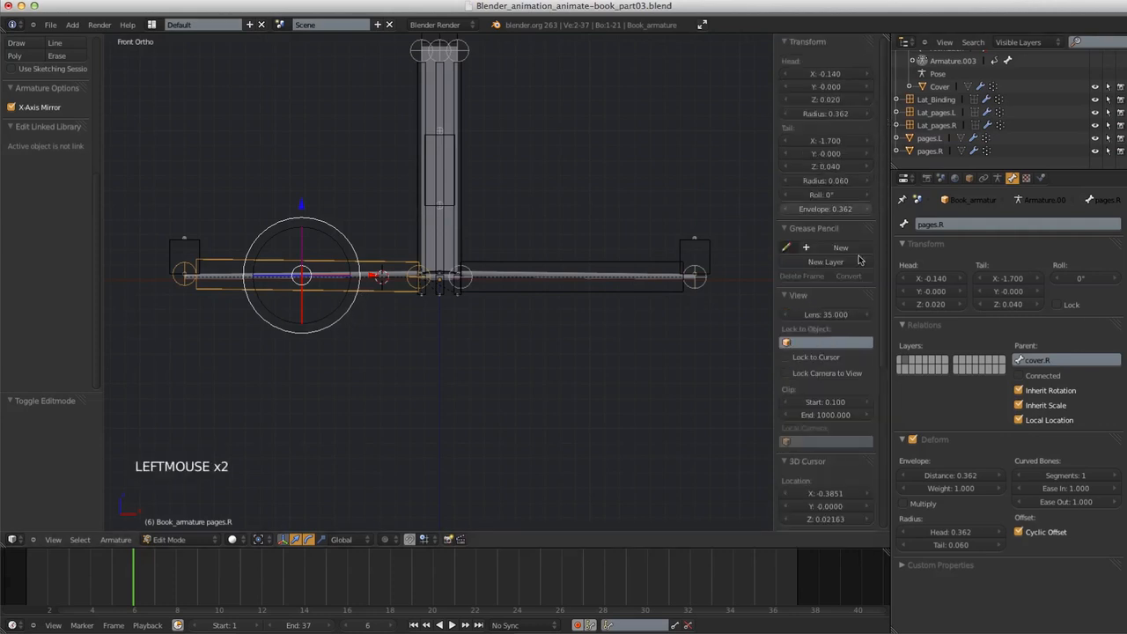
pyautogui.click(827, 168)
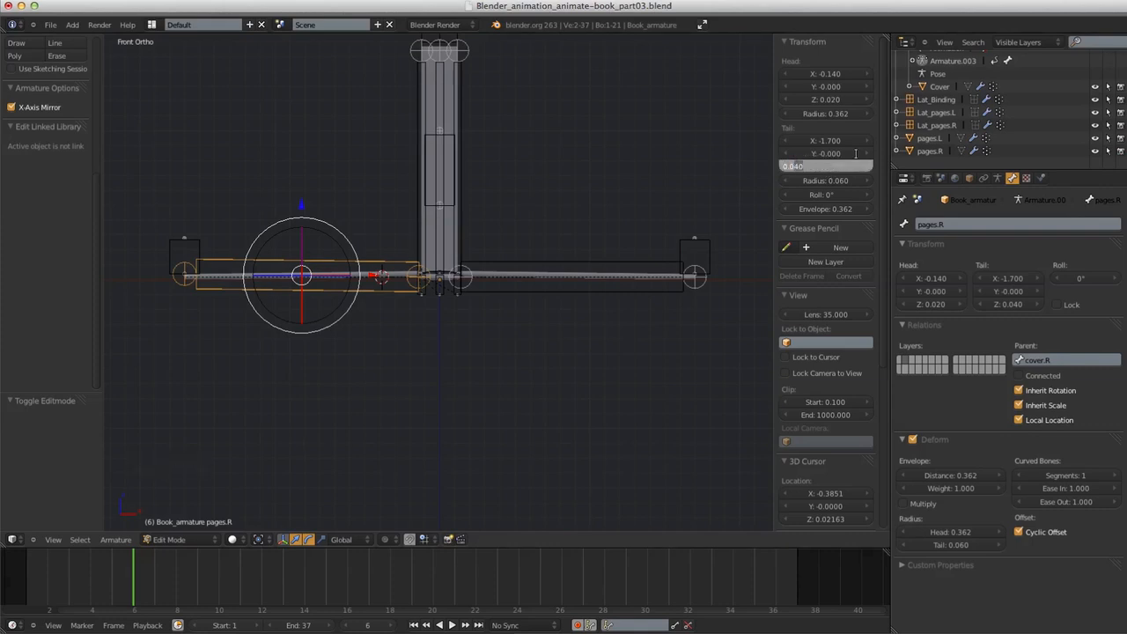
pyautogui.write('0.02')
pyautogui.press('Return')
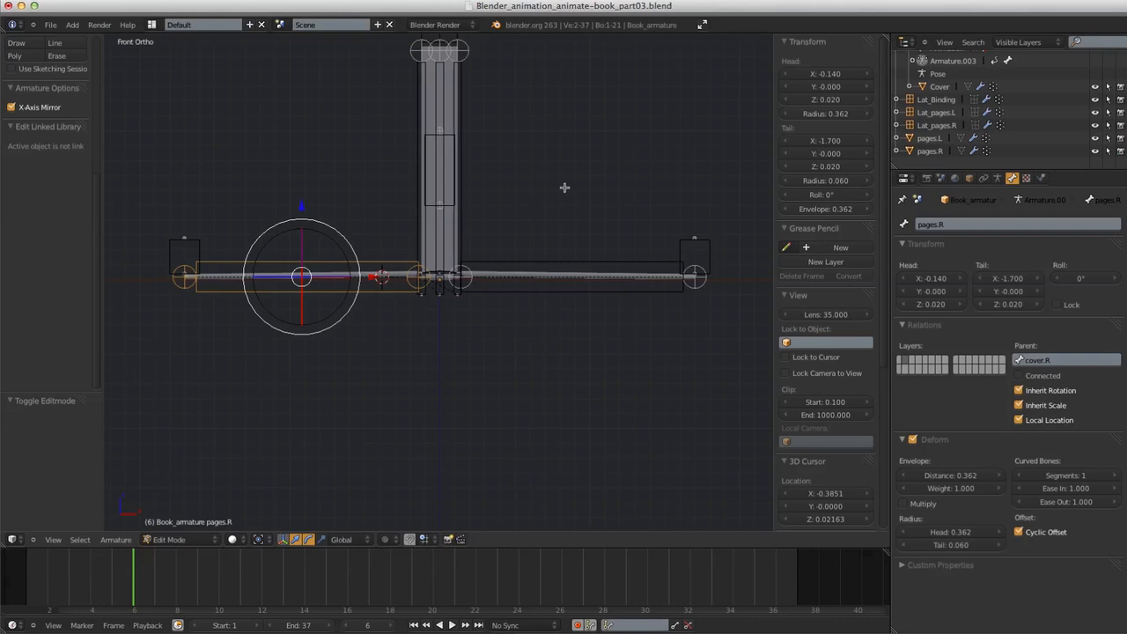
# Switch the armature to Pose Mode and select the Controller bone, viewing the book from the front
pyautogui.press('Tab')
pyautogui.keyDown('shift'); pyautogui.moveTo(650, 294); pyautogui.dragTo(507, 297, button='middle'); pyautogui.keyUp('shift')
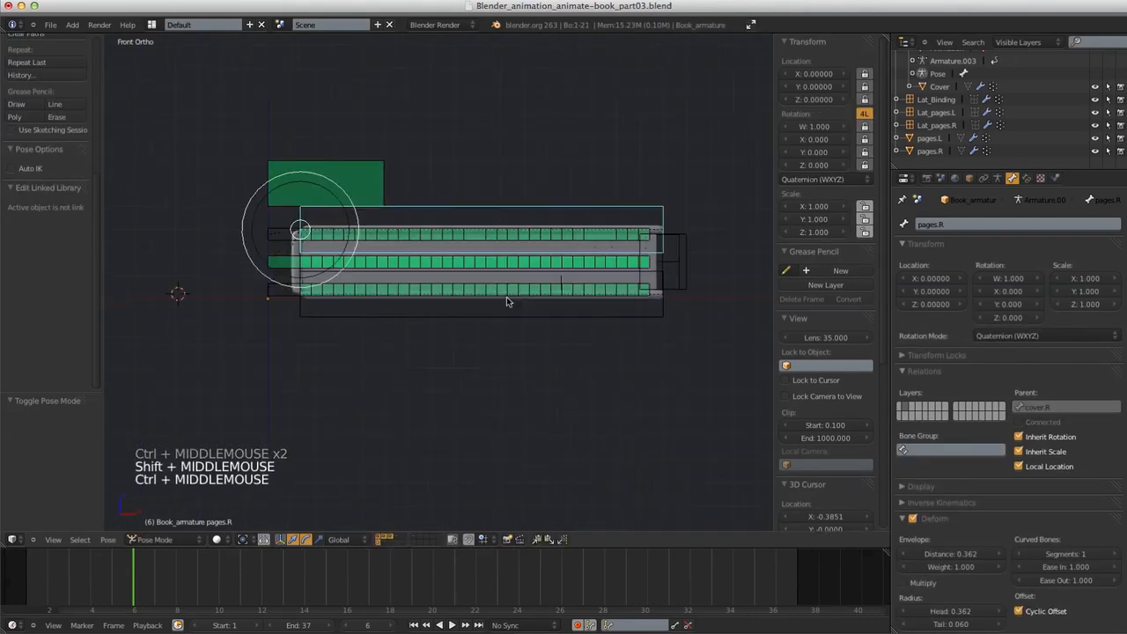
pyautogui.moveTo(590, 368); pyautogui.dragTo(400, 178, button='middle')
pyautogui.rightClick(387, 176)
pyautogui.press('KP_1')
pyautogui.keyDown('shift'); pyautogui.moveTo(519, 326); pyautogui.dragTo(568, 276, button='middle'); pyautogui.keyUp('shift')
# Rotate the Controller bone in two passes to about 7.5° on X, testing how the covers and pages follow
pyautogui.press('r')
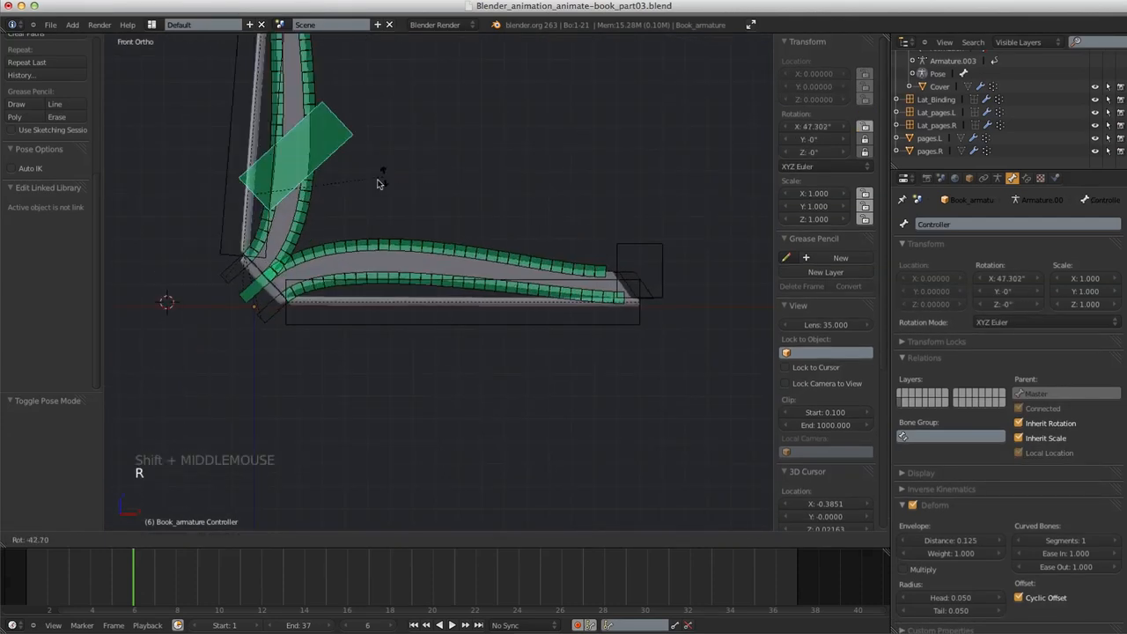
pyautogui.click(502, 403)
pyautogui.press('r')
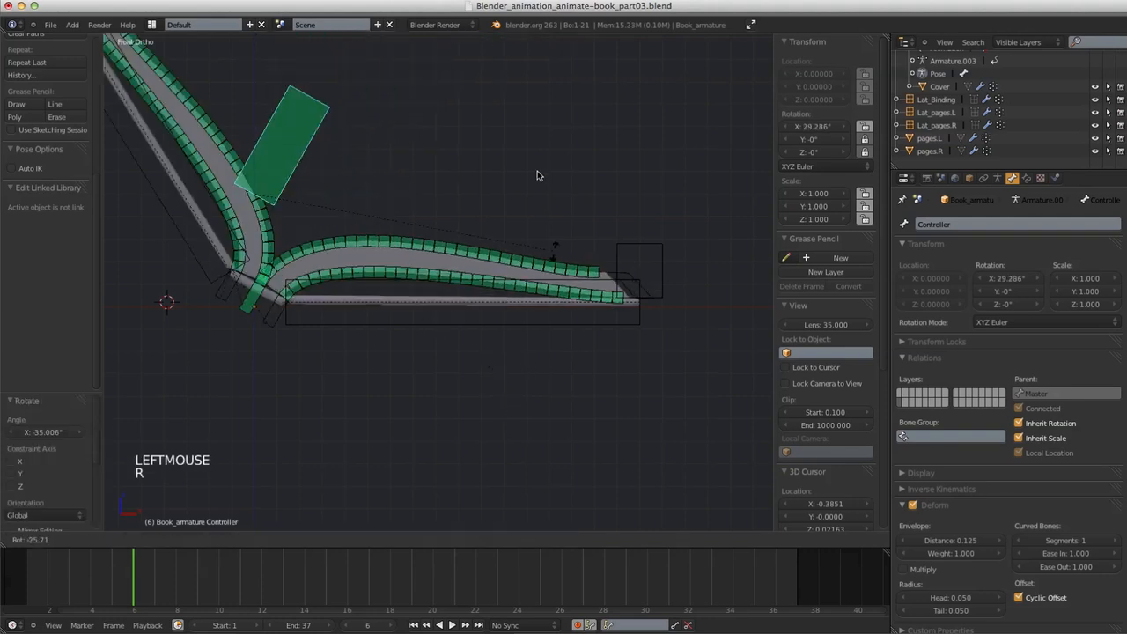
pyautogui.click(533, 345)
pyautogui.keyDown('ctrl'); pyautogui.moveTo(532, 345); pyautogui.dragTo(519, 387, button='middle'); pyautogui.keyUp('ctrl')
pyautogui.moveTo(520, 387); pyautogui.dragTo(432, 360, button='middle')
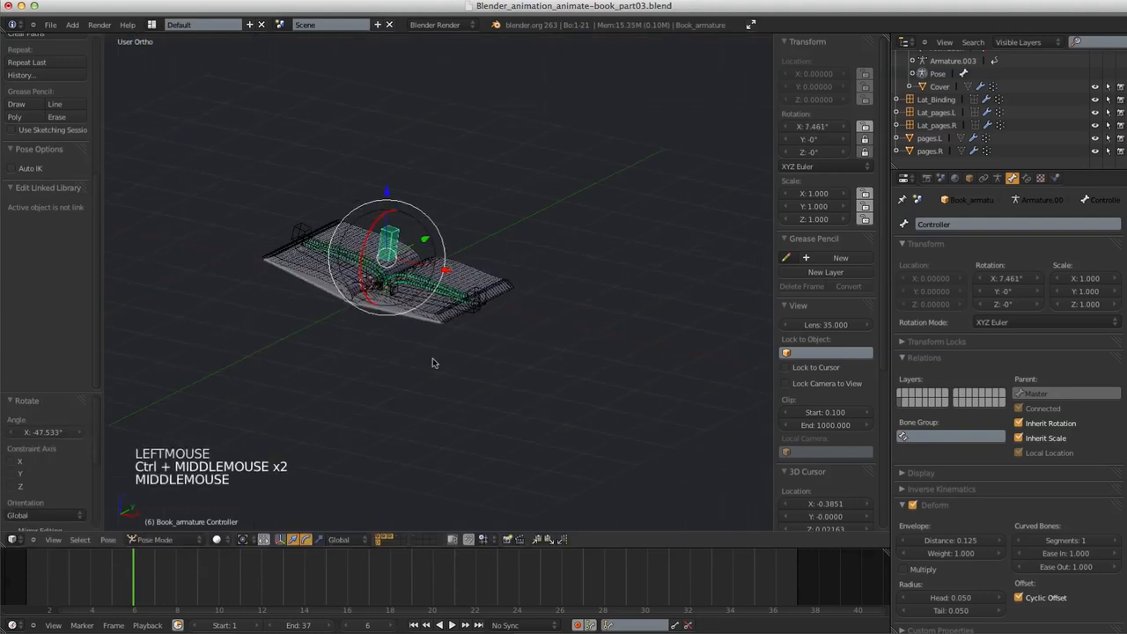
# Test the Controller's rotation towards the opposite side without keeping it, and clear the bone's rotation
pyautogui.press('KP_1')
pyautogui.keyDown('ctrl'); pyautogui.moveTo(440, 312); pyautogui.dragTo(386, 218, button='middle'); pyautogui.keyUp('ctrl')
pyautogui.press('r')
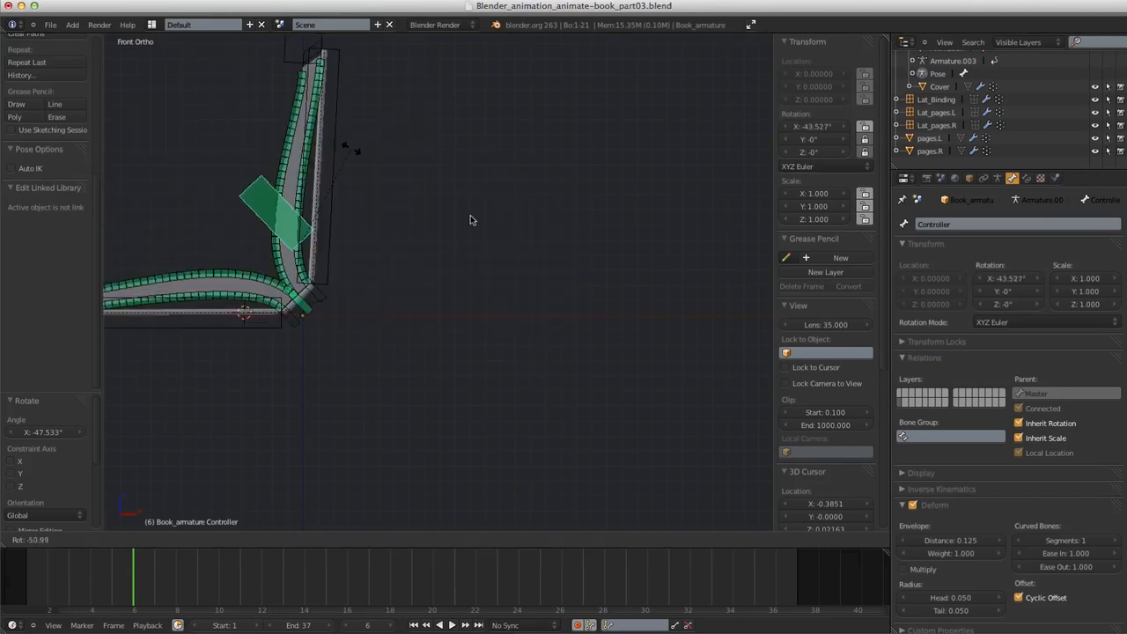
pyautogui.rightClick(468, 359)
pyautogui.keyDown('shift'); pyautogui.moveTo(469, 360); pyautogui.dragTo(489, 223, button='middle'); pyautogui.keyUp('shift')
pyautogui.hotkey('alt', 'r')
pyautogui.moveTo(448, 323); pyautogui.dragTo(537, 282, button='middle')
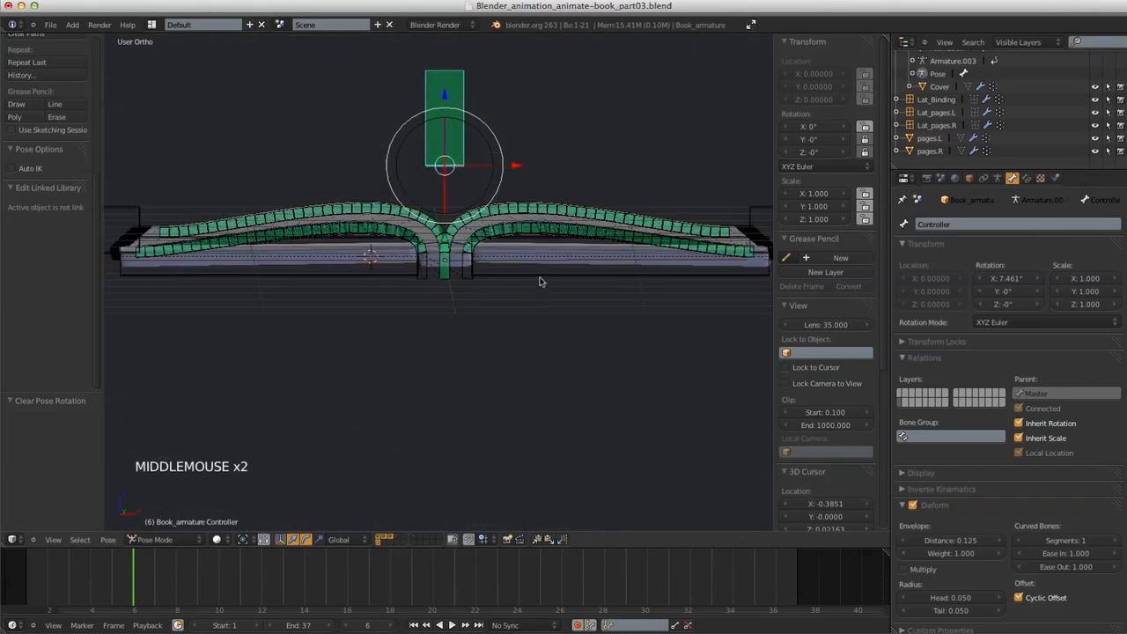
# Move the pages.L, pages.R and thickness bones to the first bone layer of the second row
pyautogui.rightClick(538, 281)
pyautogui.keyDown('shift'); pyautogui.rightClick(356, 280); pyautogui.keyUp('shift')
pyautogui.moveTo(481, 324); pyautogui.dragTo(503, 286, button='middle')
pyautogui.keyDown('shift'); pyautogui.rightClick(451, 276); pyautogui.keyUp('shift')
pyautogui.press('m')
pyautogui.press('m')
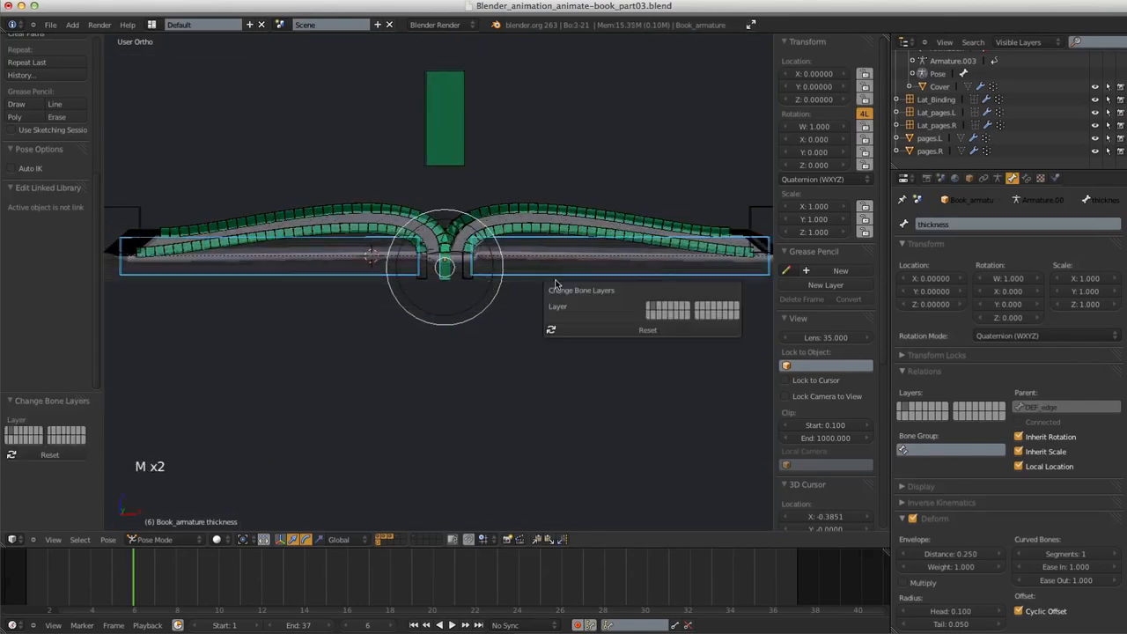
pyautogui.click(649, 315)
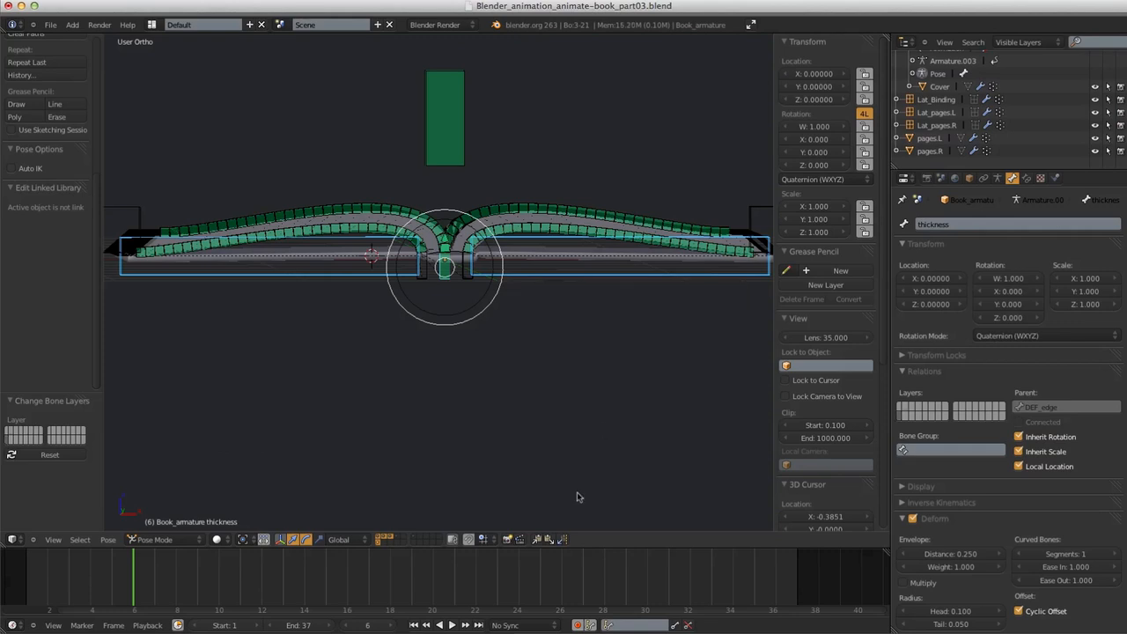
# Display only the armature's first second-row layer and examine the control bones on the open book
pyautogui.click(997, 179)
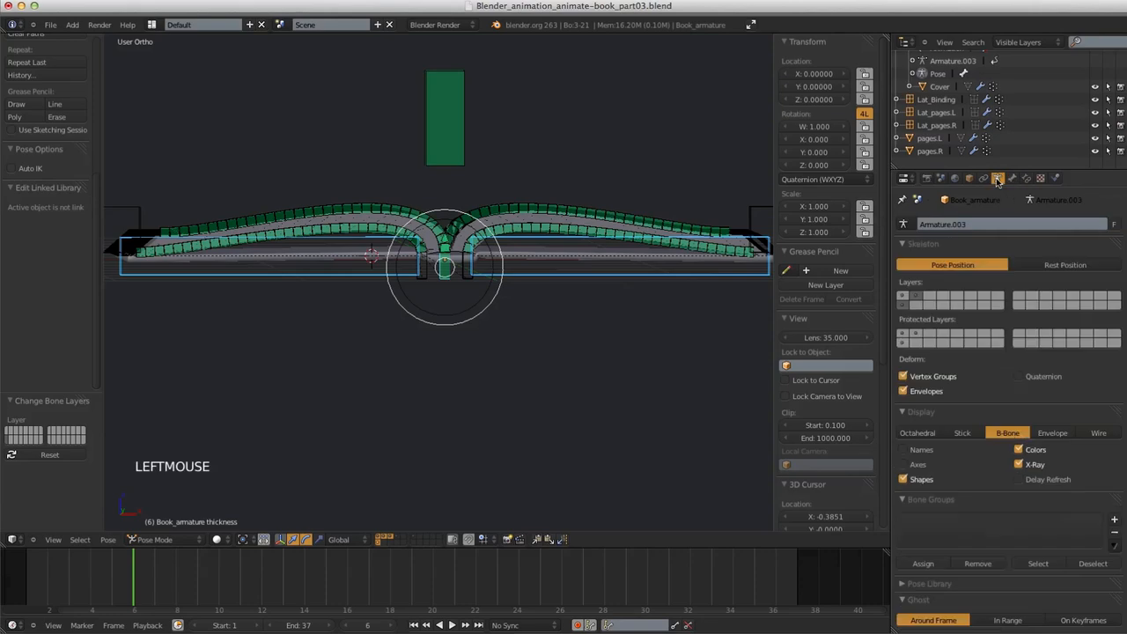
pyautogui.click(902, 304)
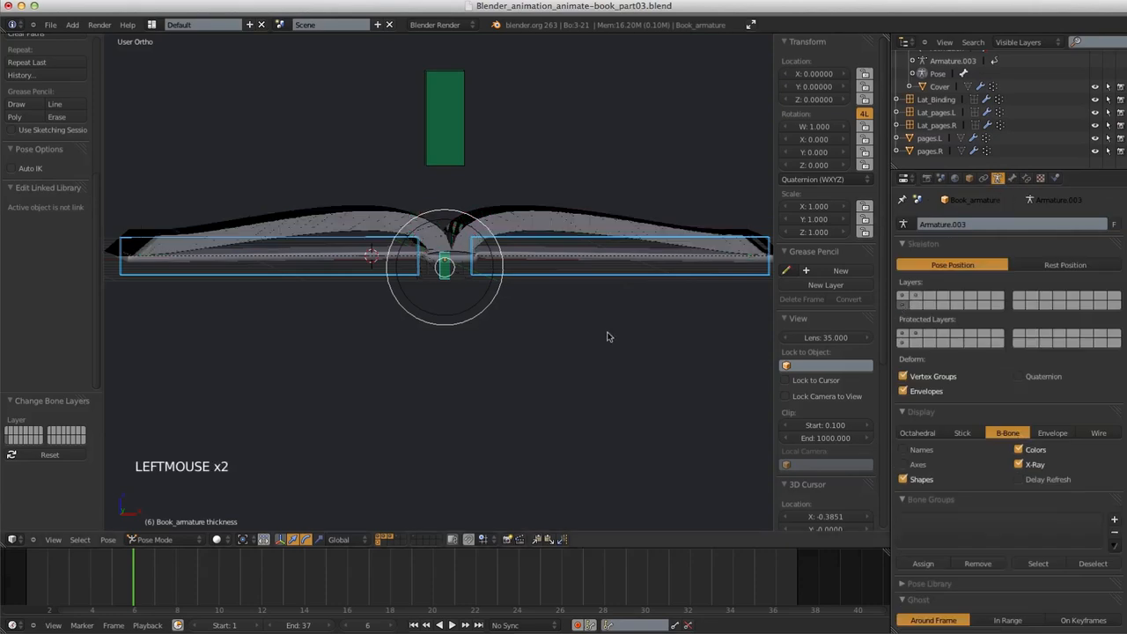
pyautogui.moveTo(583, 262); pyautogui.dragTo(431, 280, button='middle')
pyautogui.press('KP_1')
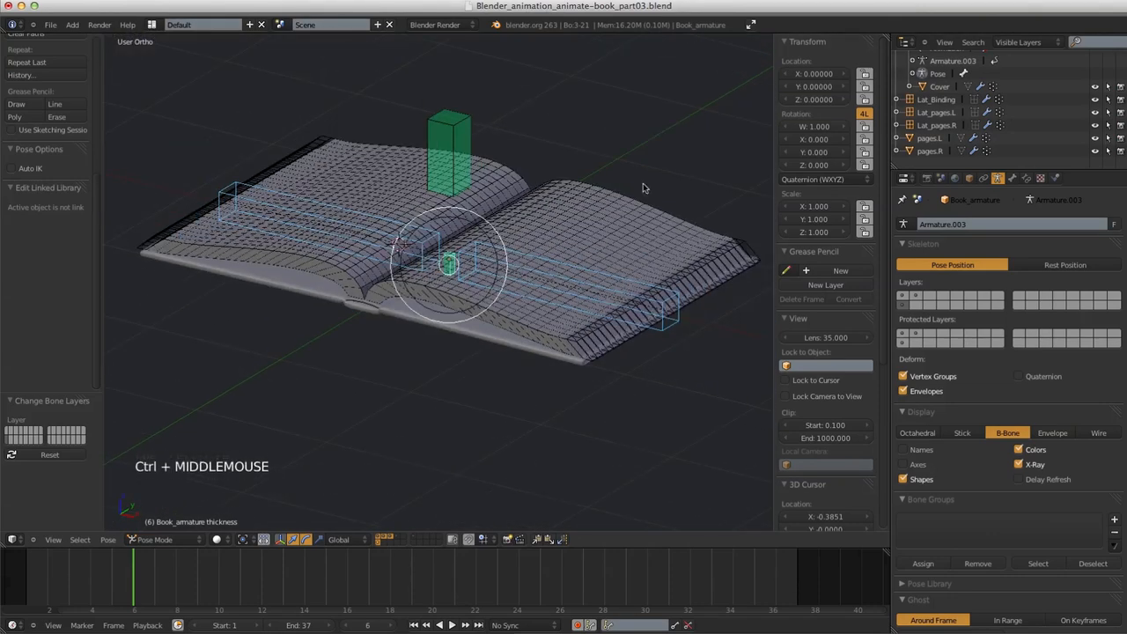
# Move cover.L and cover.R from the armature's first layer to the first second-row layer, and display that layer
pyautogui.click(904, 296)
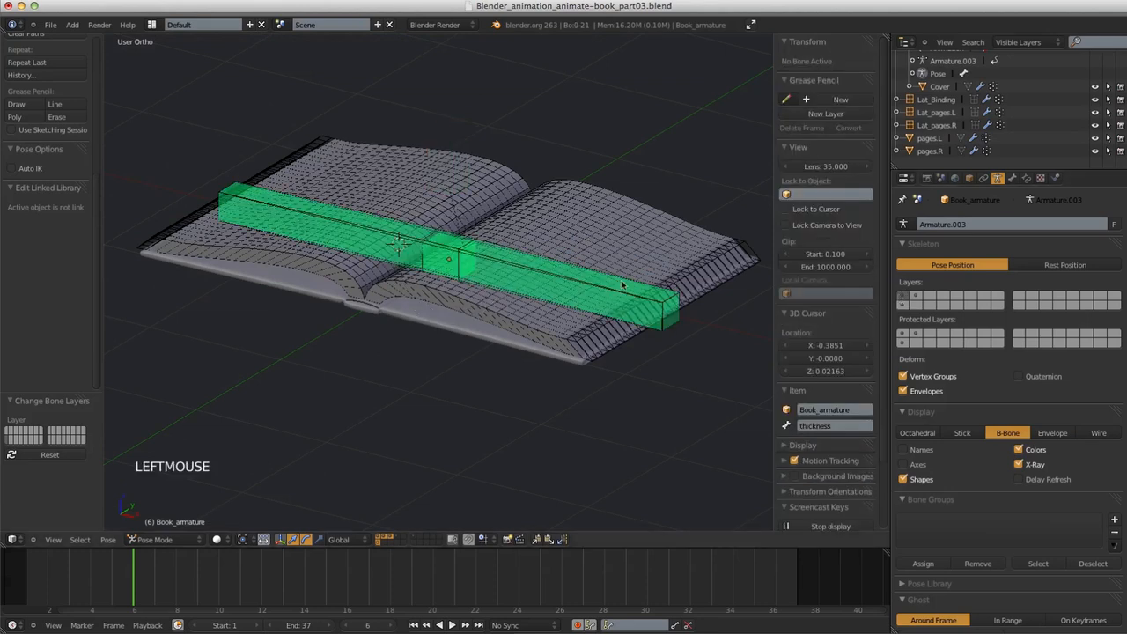
pyautogui.rightClick(476, 291)
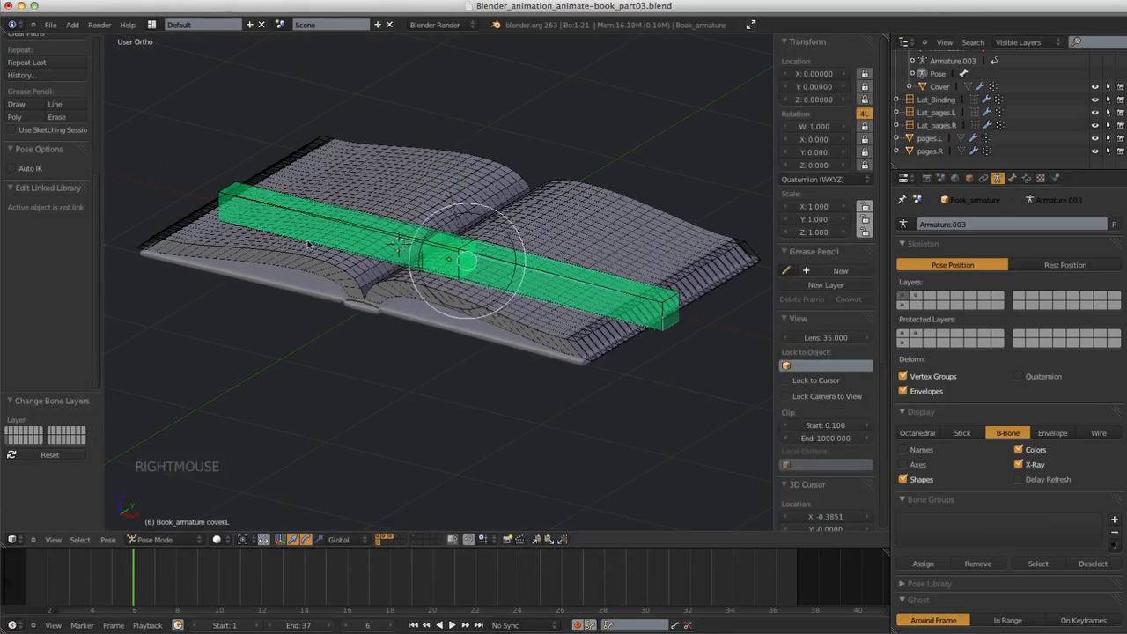
pyautogui.keyDown('shift'); pyautogui.rightClick(387, 266); pyautogui.keyUp('shift')
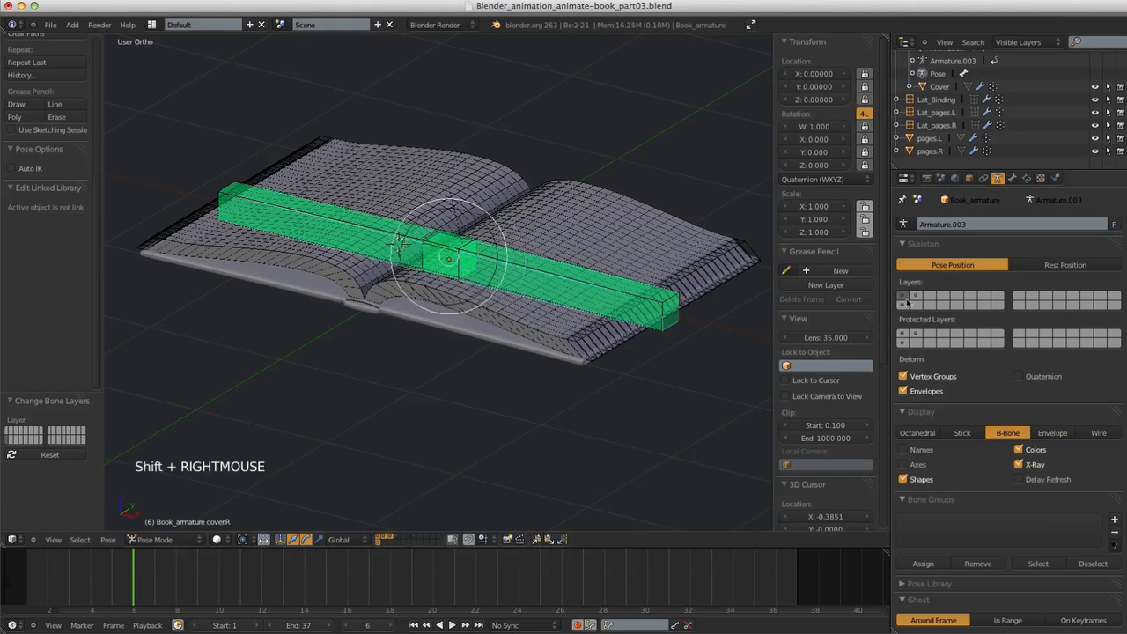
pyautogui.moveTo(884, 341); pyautogui.dragTo(882, 428)
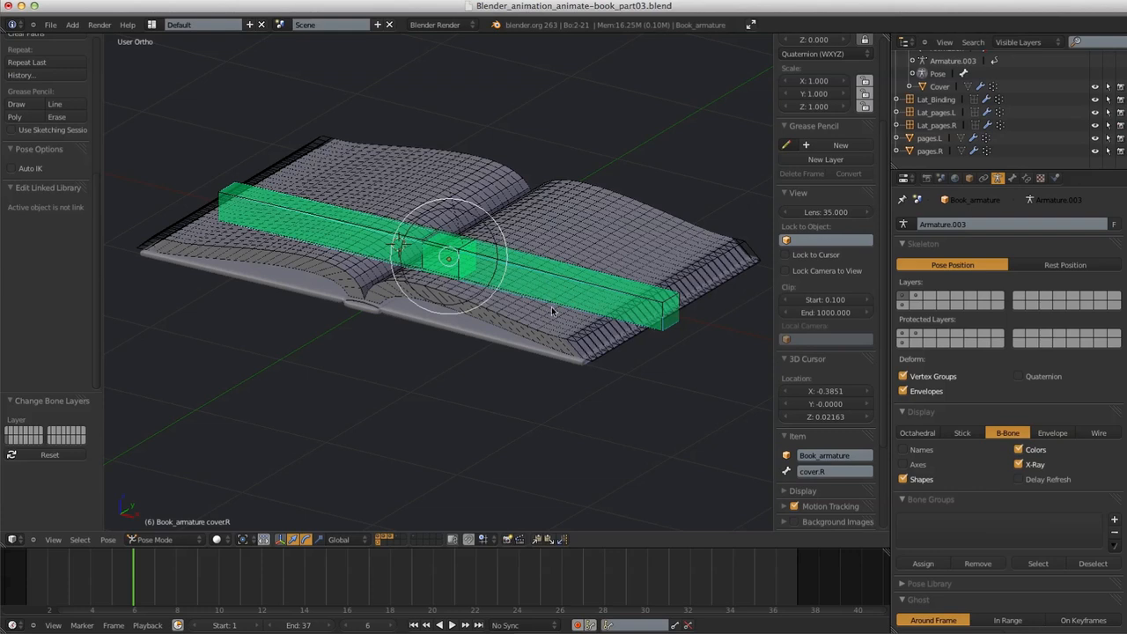
pyautogui.press('m')
pyautogui.click(655, 339)
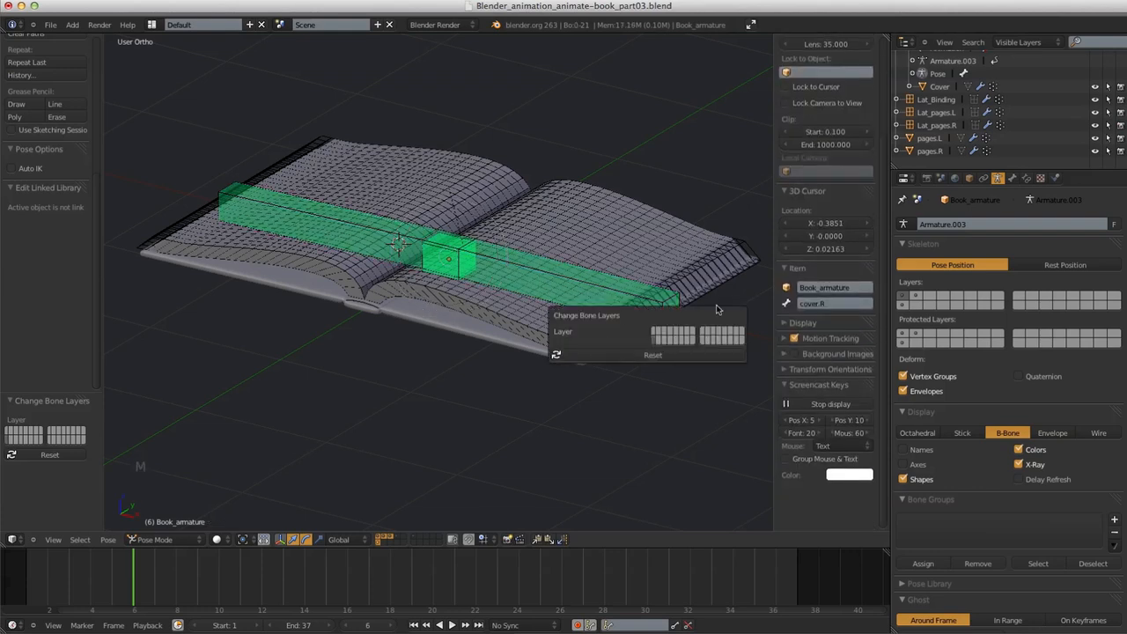
pyautogui.click(903, 305)
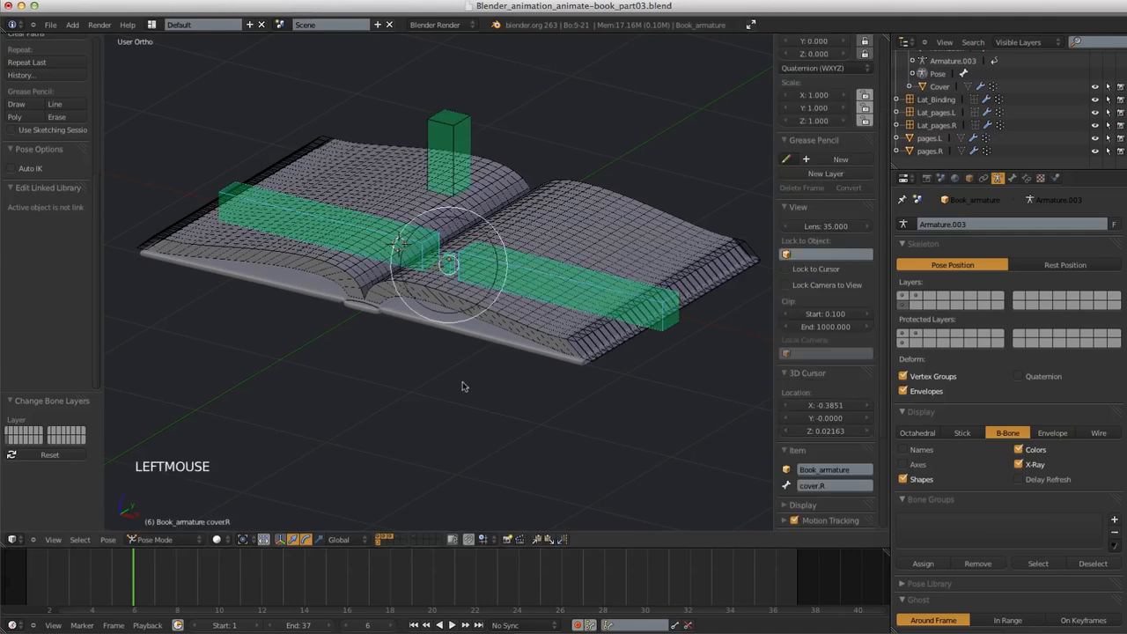
# Examine the displayed control bones around the open book, including the Master bone, from several angles
pyautogui.press('KP_1')
pyautogui.press('a')
pyautogui.press('a')
pyautogui.press('s')
pyautogui.press('s')
pyautogui.moveTo(585, 330); pyautogui.dragTo(608, 312, button='middle')
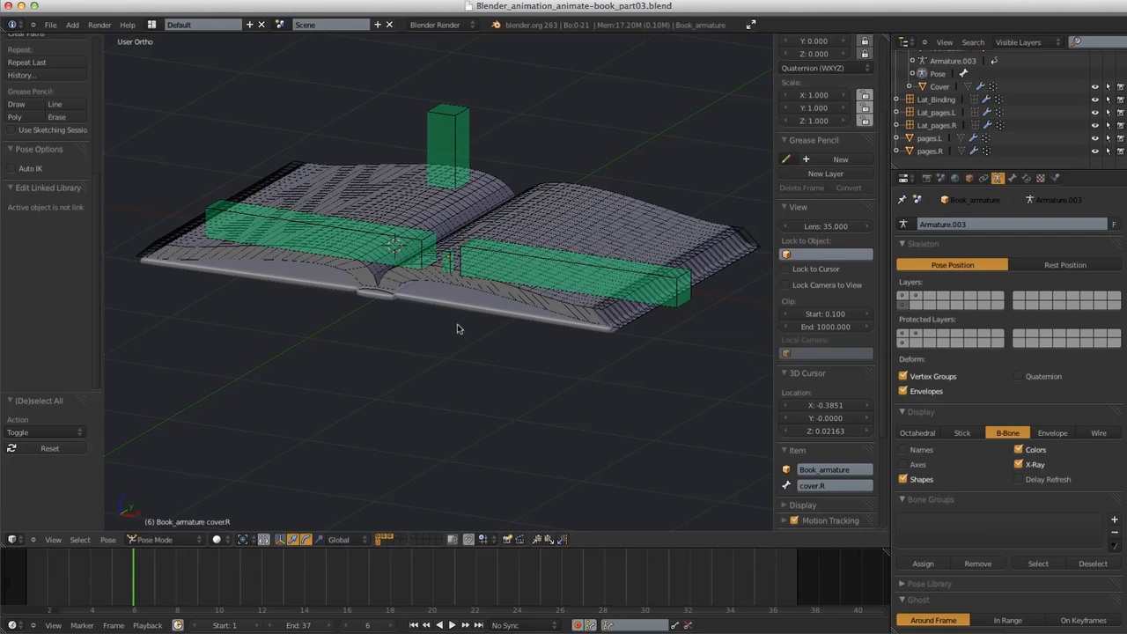
pyautogui.keyDown('ctrl'); pyautogui.moveTo(494, 416); pyautogui.dragTo(549, 328, button='middle'); pyautogui.keyUp('ctrl')
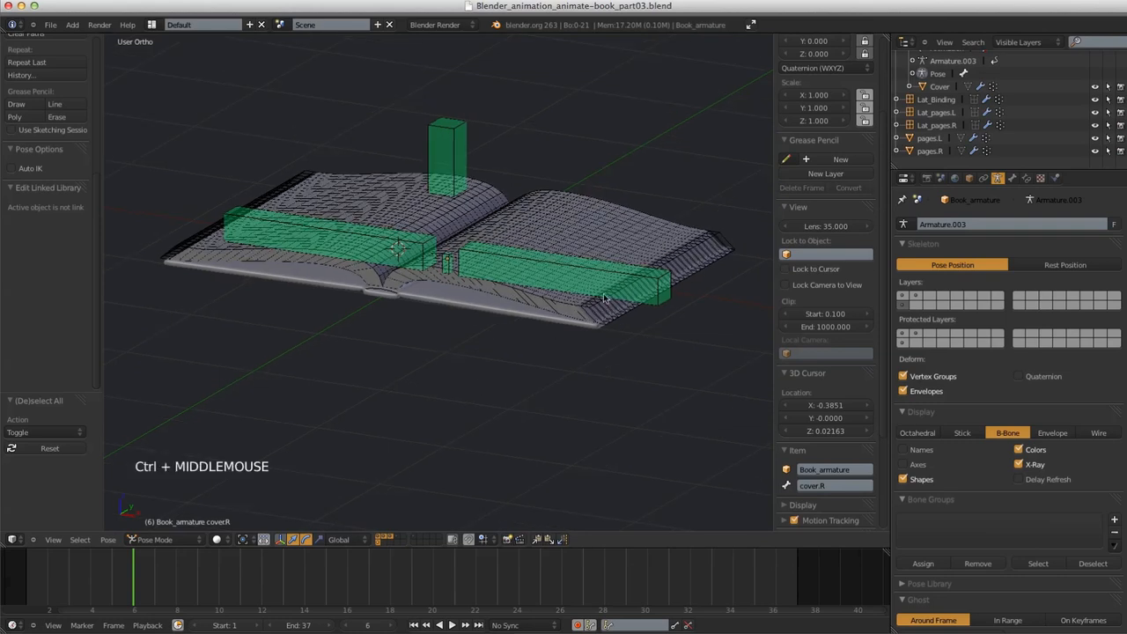
pyautogui.hotkey('alt', 'h')
pyautogui.rightClick(471, 209)
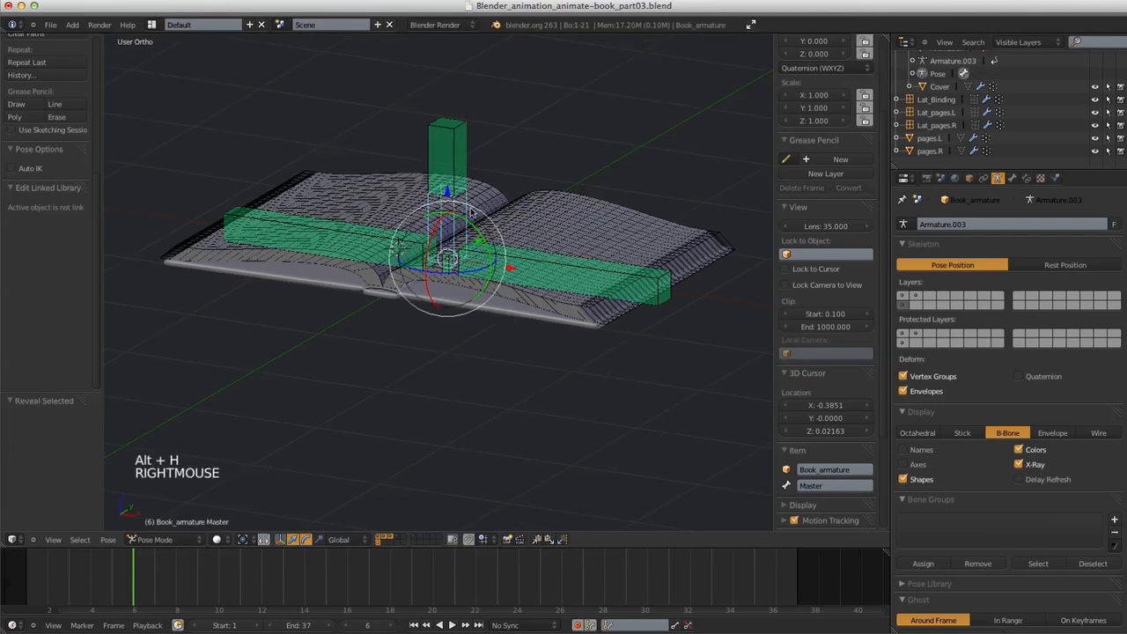
pyautogui.press('a')
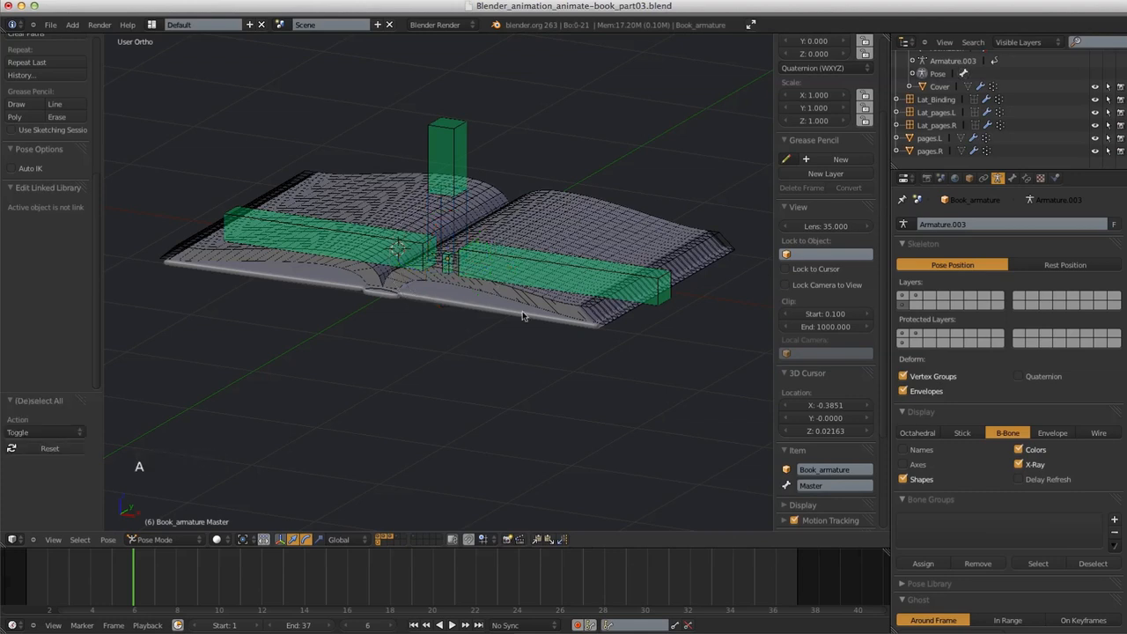
pyautogui.keyDown('ctrl'); pyautogui.moveTo(480, 241); pyautogui.dragTo(487, 352, button='middle'); pyautogui.keyUp('ctrl')
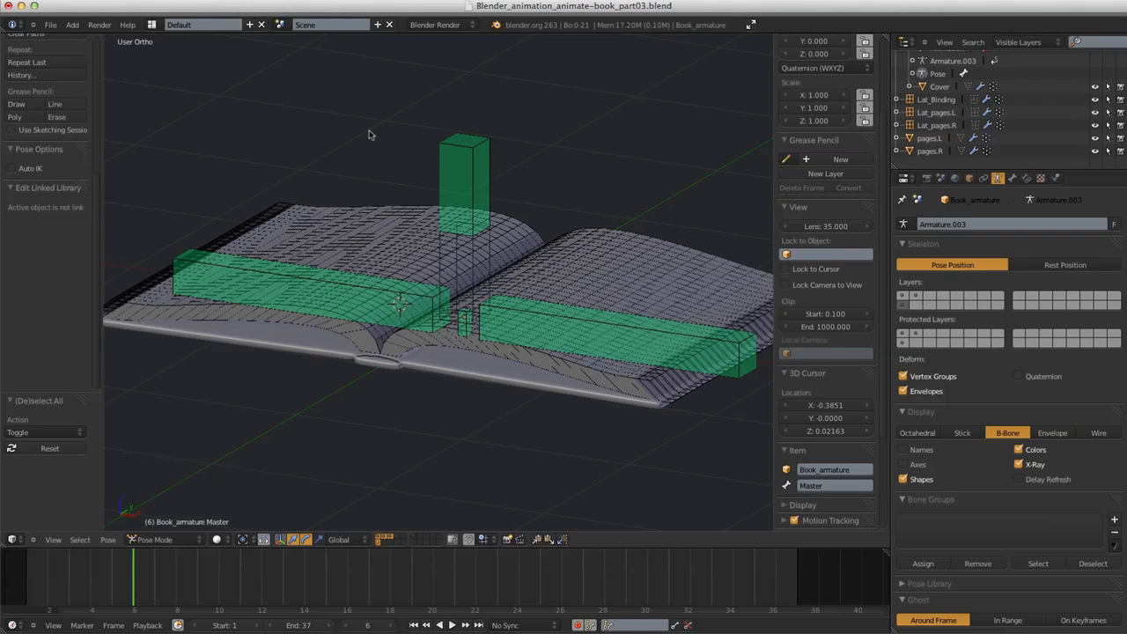
# Test moving the whole book with the Master bone without keeping the new position
pyautogui.rightClick(494, 258)
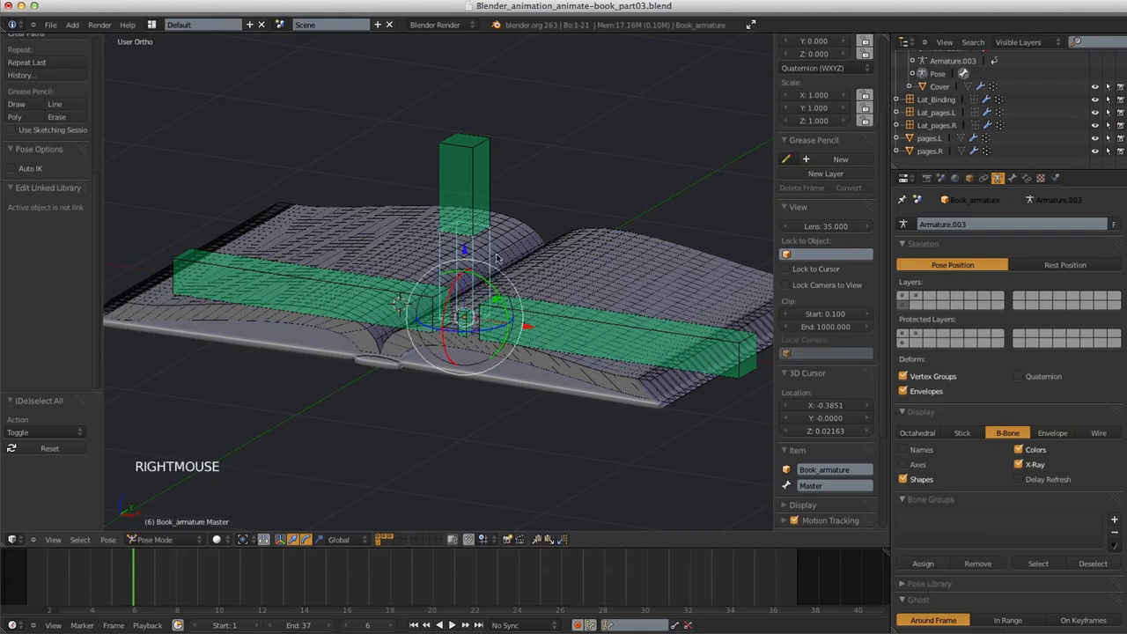
pyautogui.press('g')
pyautogui.press('g')
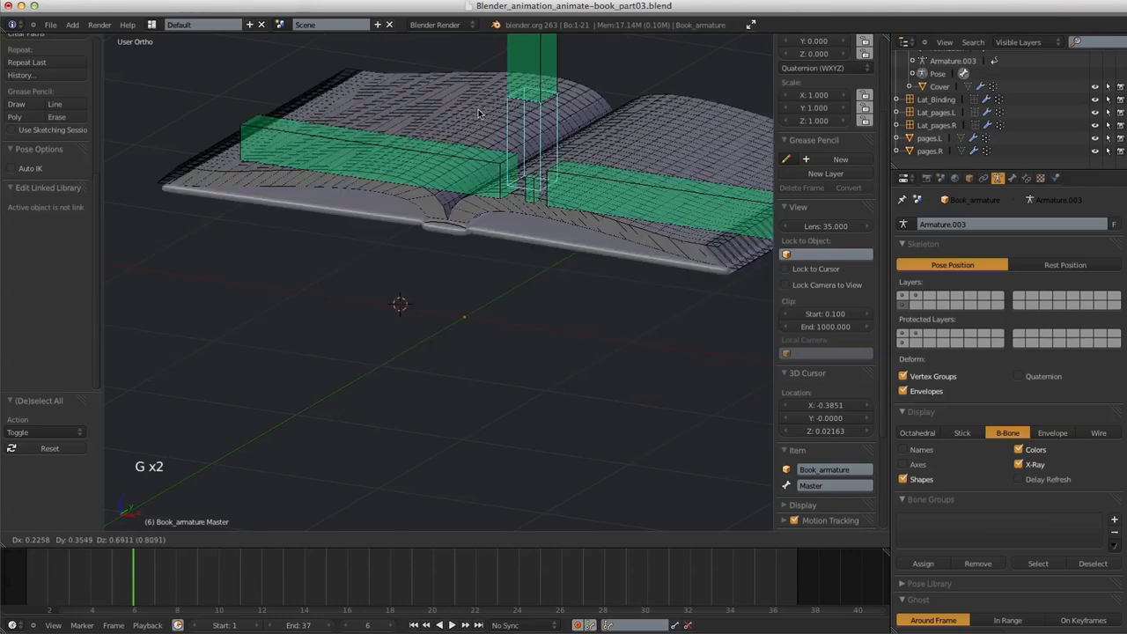
pyautogui.rightClick(496, 249)
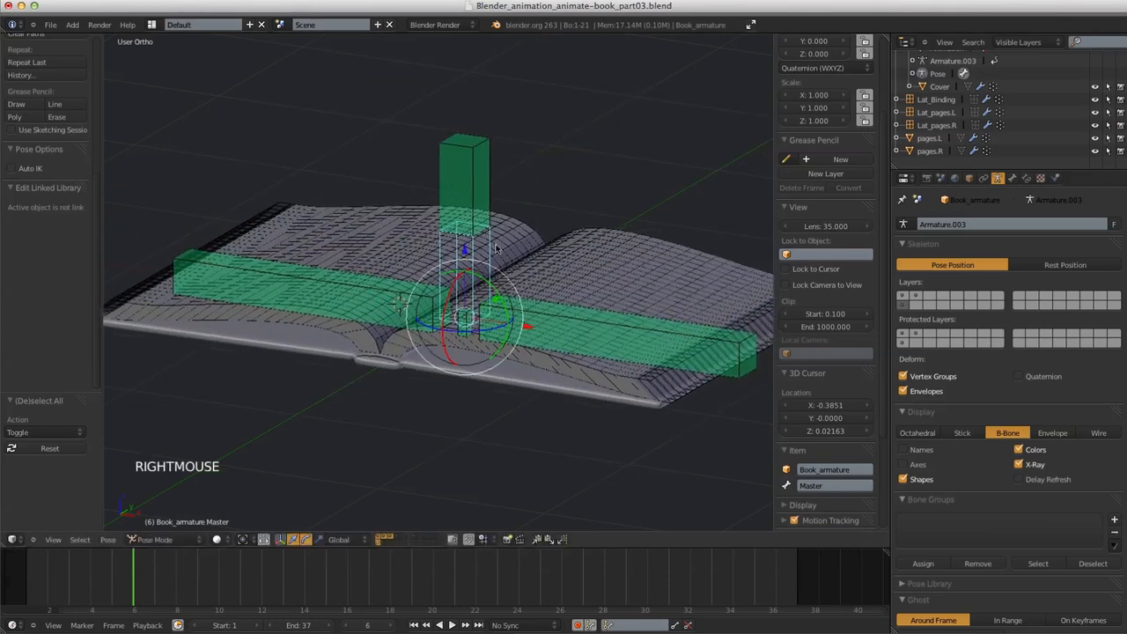
pyautogui.press('KP_1')
pyautogui.keyDown('shift'); pyautogui.moveTo(511, 319); pyautogui.dragTo(428, 302, button='middle'); pyautogui.keyUp('shift')
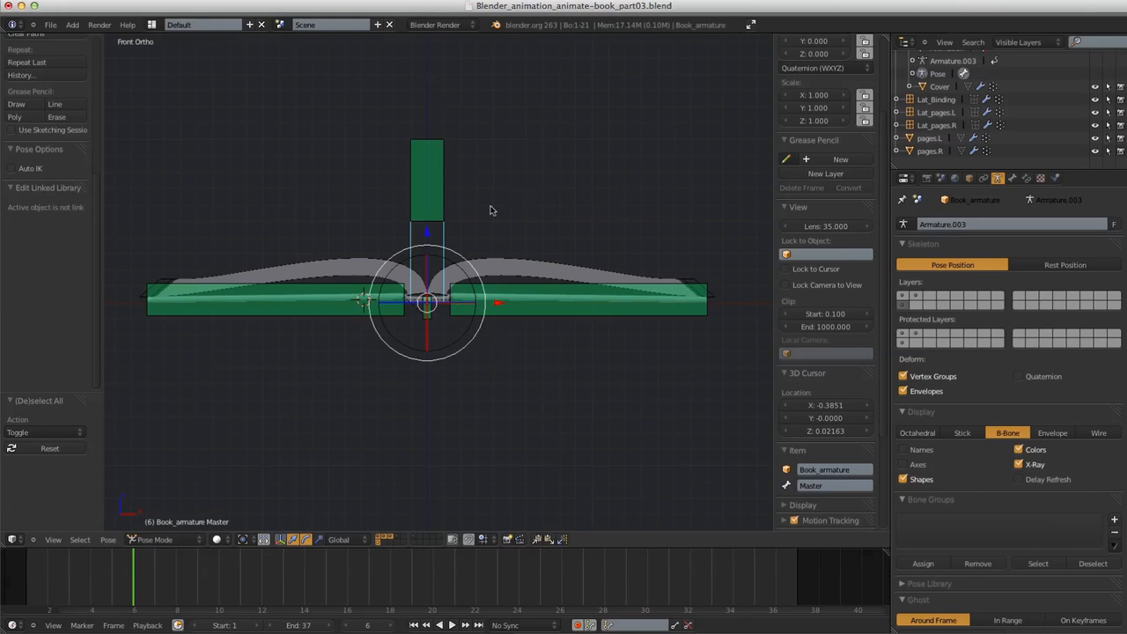
pyautogui.moveTo(499, 315); pyautogui.dragTo(474, 350, button='middle')
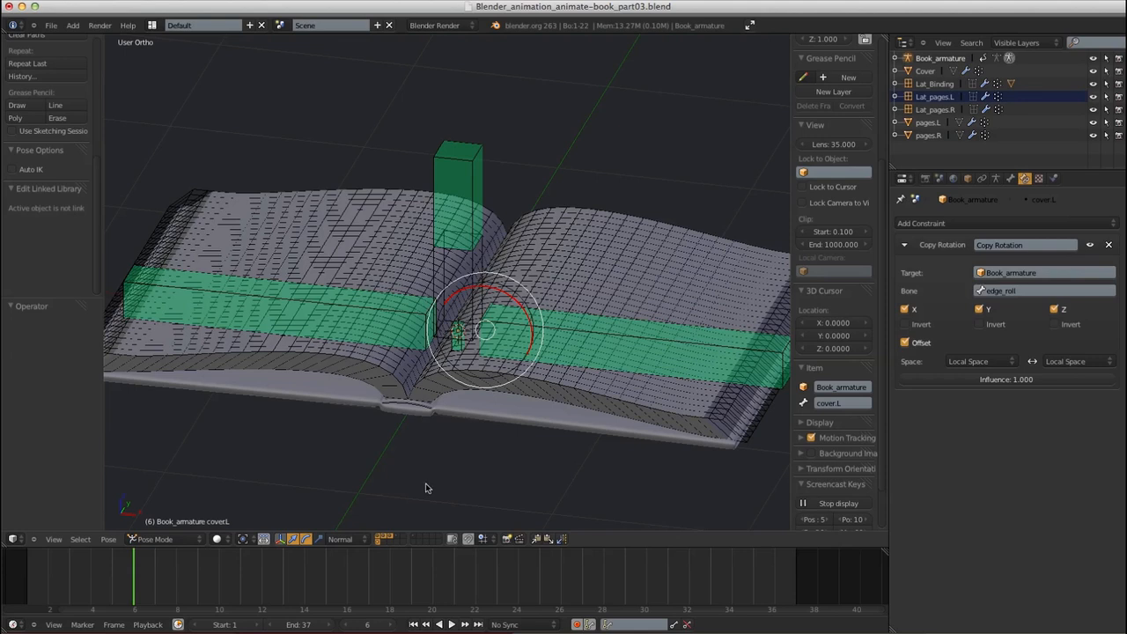
# Display only the empty tenth scene layer in top view, with the 3D cursor reset to the origin
pyautogui.keyDown('shift'); pyautogui.moveTo(453, 426); pyautogui.dragTo(444, 356, button='middle'); pyautogui.keyUp('shift')
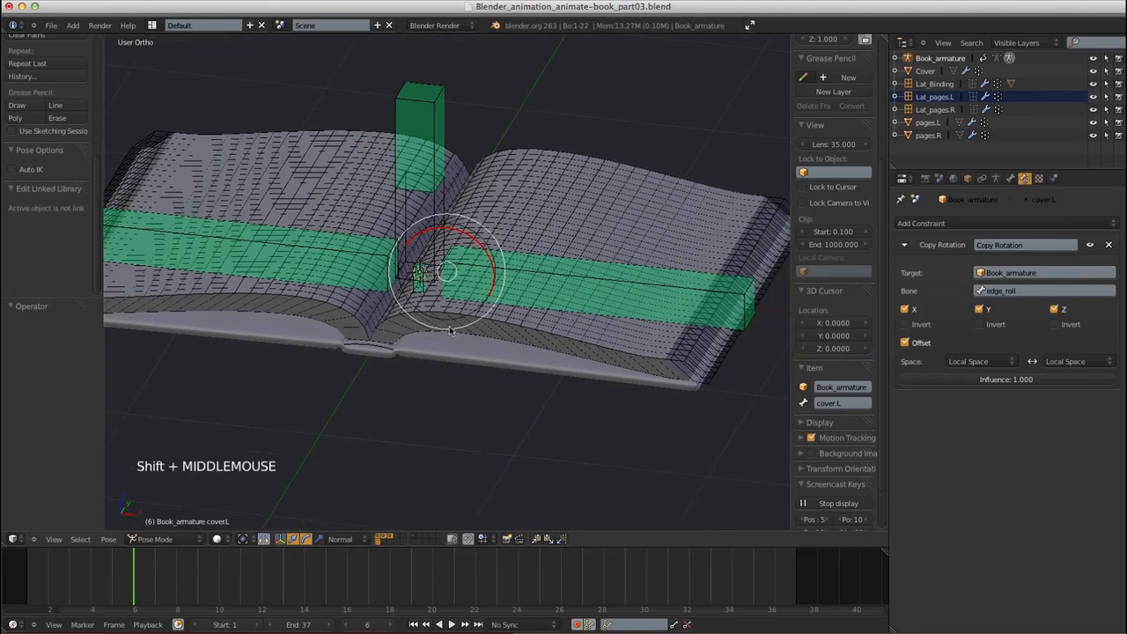
pyautogui.click(443, 538)
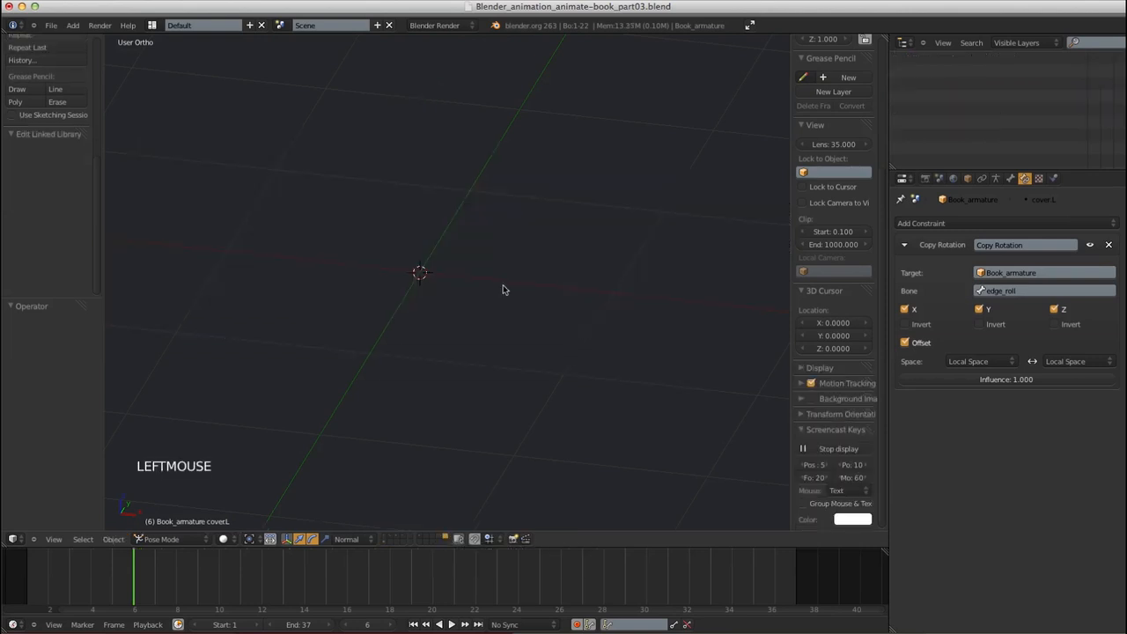
pyautogui.hotkey('shift', 'c')
pyautogui.keyDown('shift'); pyautogui.moveTo(463, 273); pyautogui.dragTo(483, 288, button='middle'); pyautogui.keyUp('shift')
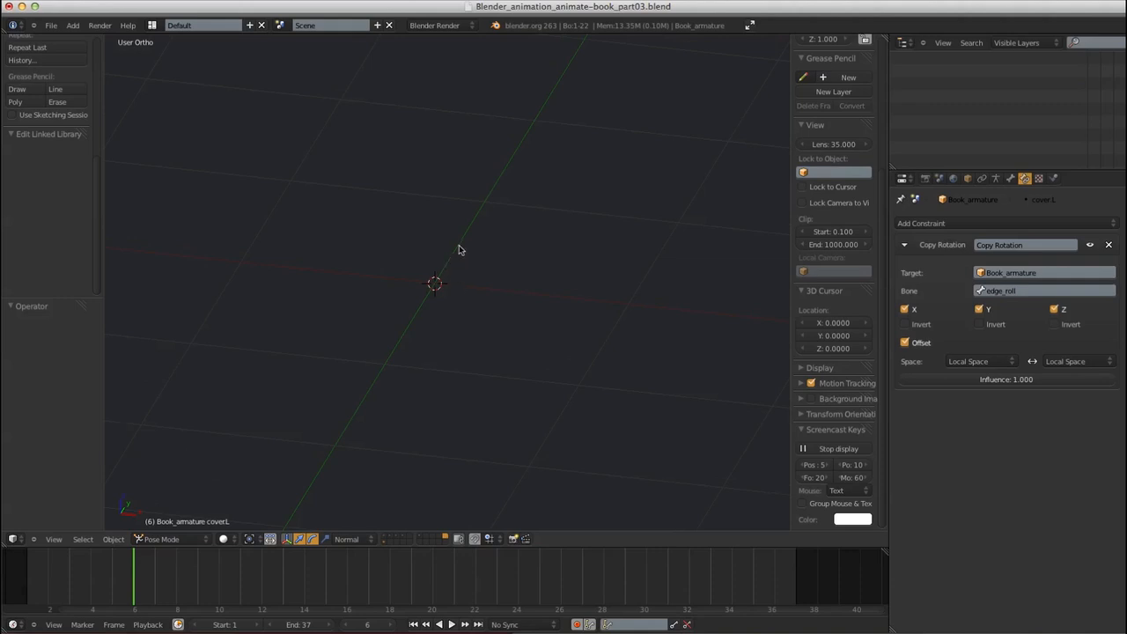
pyautogui.press('KP_7')
pyautogui.keyDown('shift'); pyautogui.moveTo(478, 294); pyautogui.dragTo(488, 272, button='middle'); pyautogui.keyUp('shift')
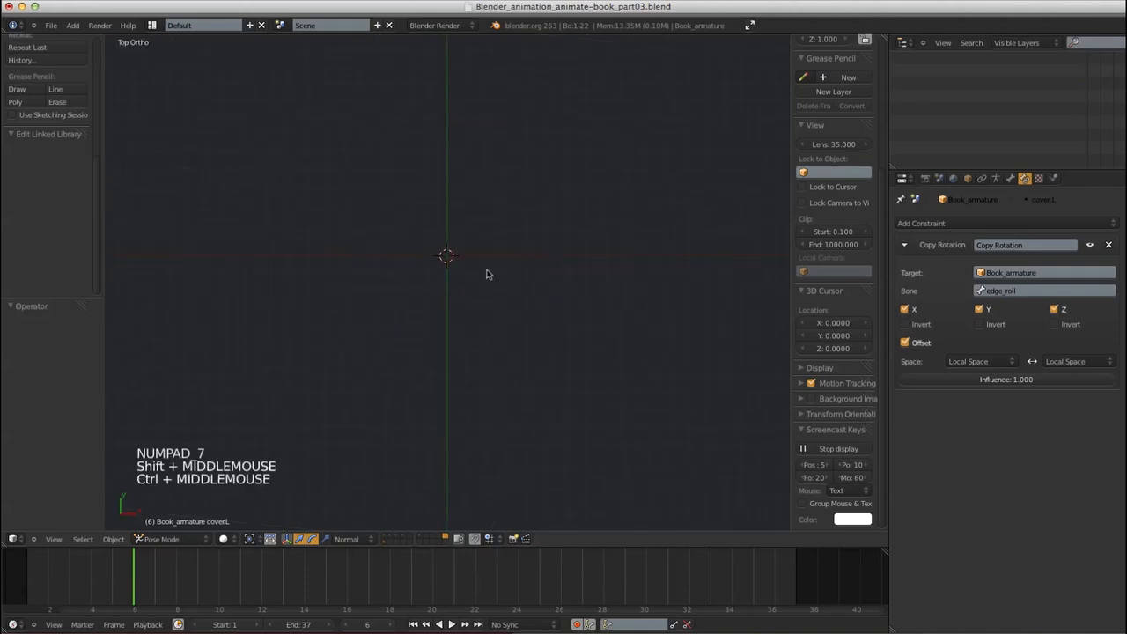
# Add a plane at the origin and delete only its face, keeping the square outline
pyautogui.hotkey('shift', 'a')
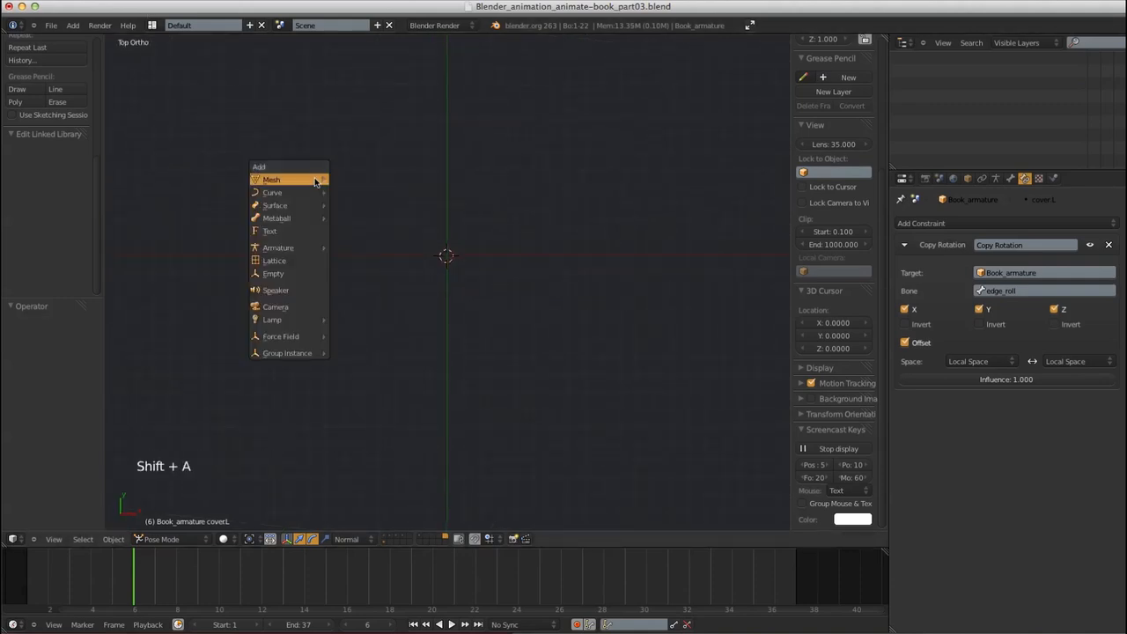
pyautogui.moveTo(314, 178)
pyautogui.click(351, 180)
pyautogui.keyDown('shift'); pyautogui.moveTo(602, 297); pyautogui.dragTo(548, 299, button='middle'); pyautogui.keyUp('shift')
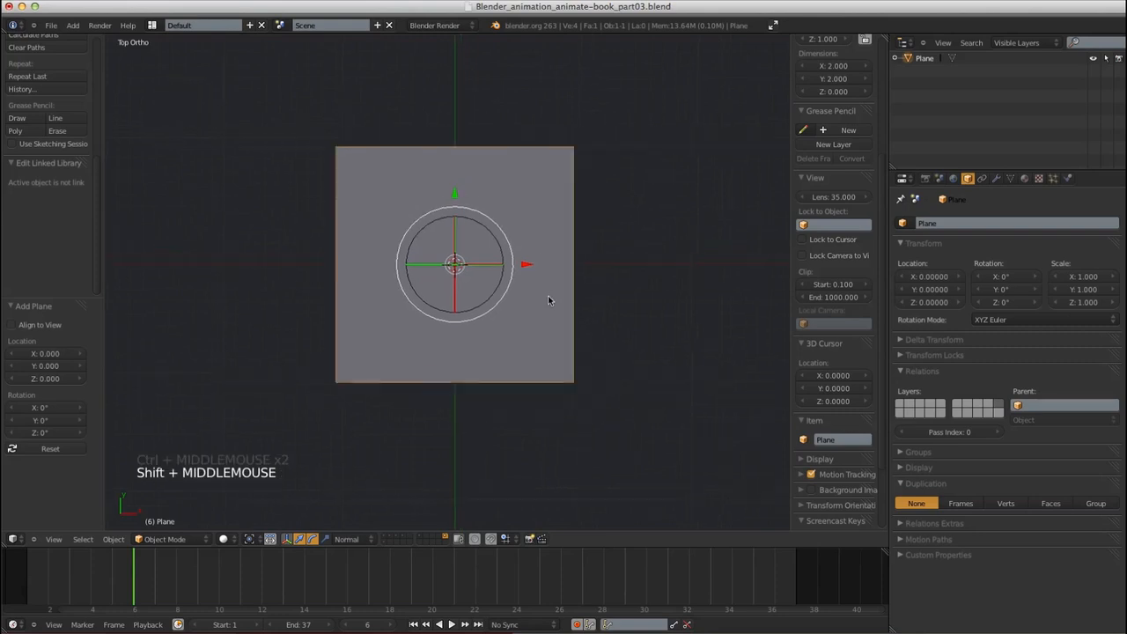
pyautogui.press('Tab')
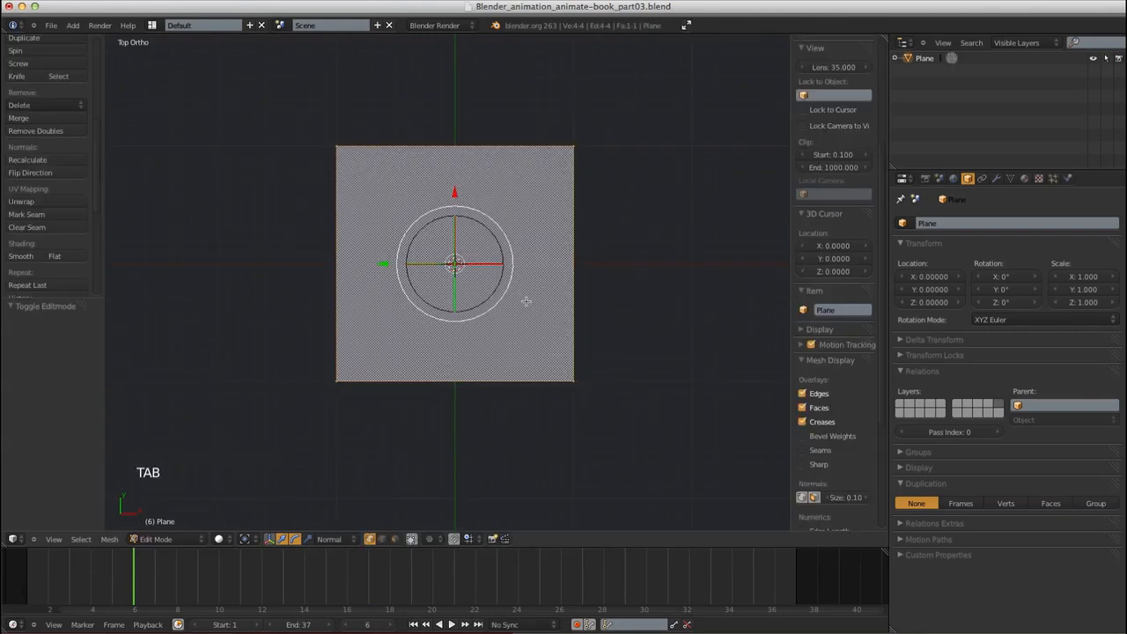
pyautogui.press('x')
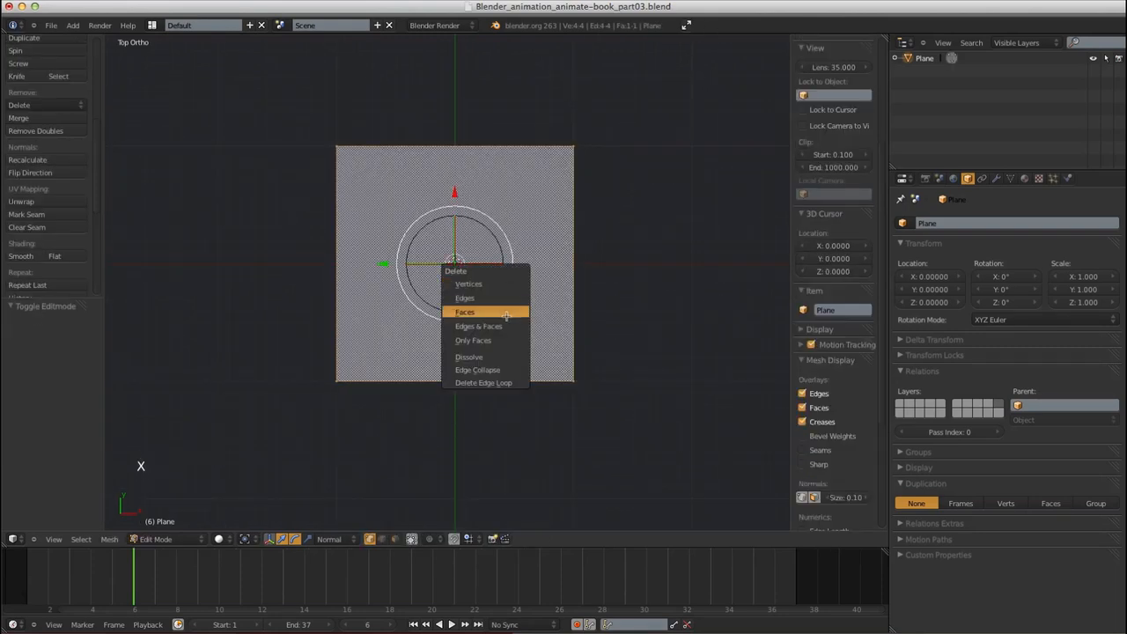
pyautogui.click(498, 344)
pyautogui.moveTo(608, 382); pyautogui.dragTo(544, 340, button='middle')
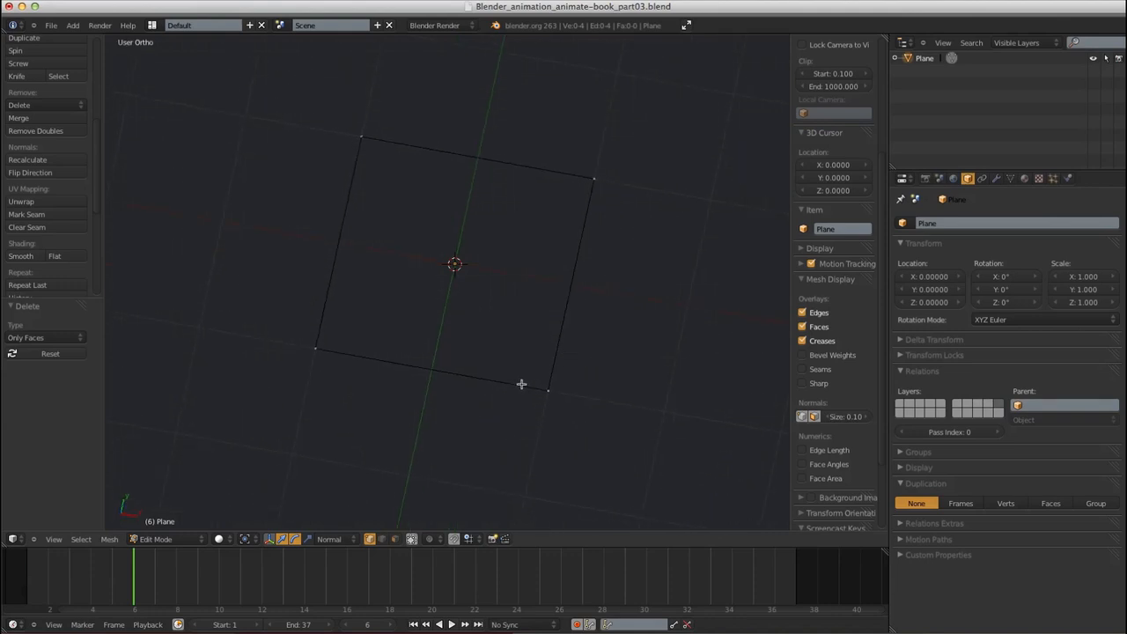
pyautogui.press('Tab')
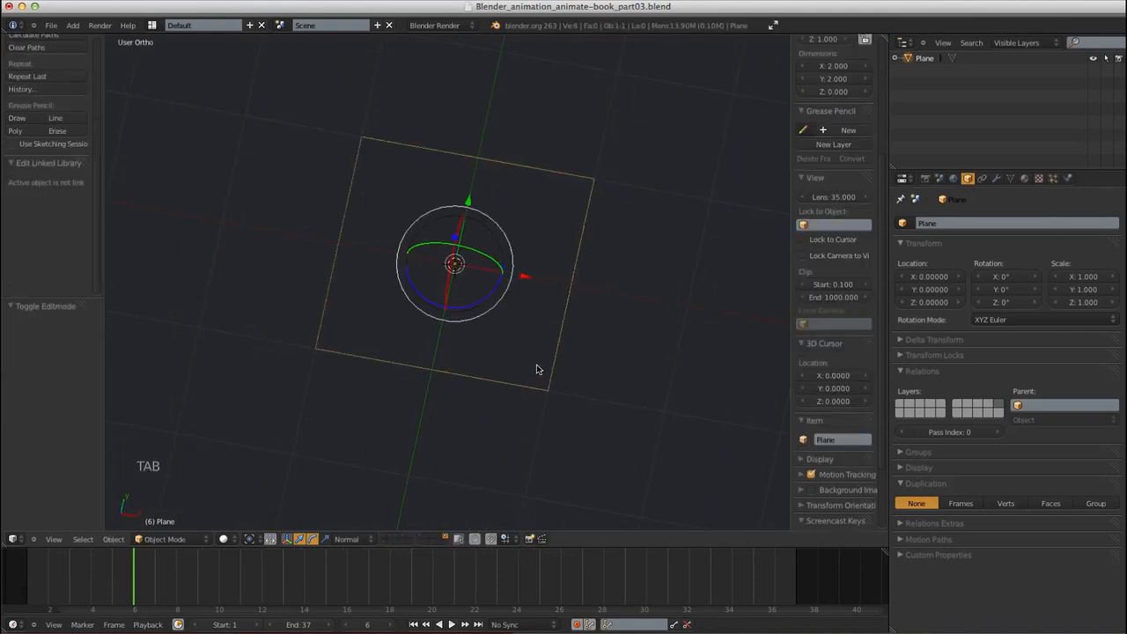
# Display the first scene layer with the Cover alongside the plane outline in top view
pyautogui.press('KP_7')
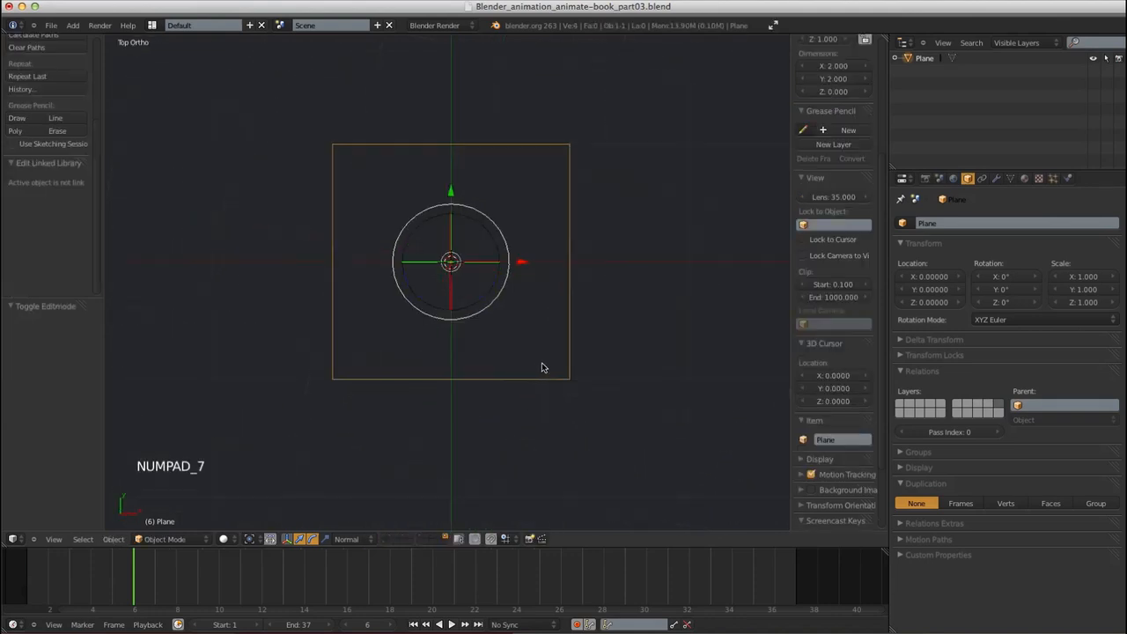
pyautogui.keyDown('shift'); pyautogui.click(385, 536); pyautogui.keyUp('shift')
pyautogui.keyDown('shift'); pyautogui.moveTo(443, 423); pyautogui.dragTo(413, 395, button='middle'); pyautogui.keyUp('shift')
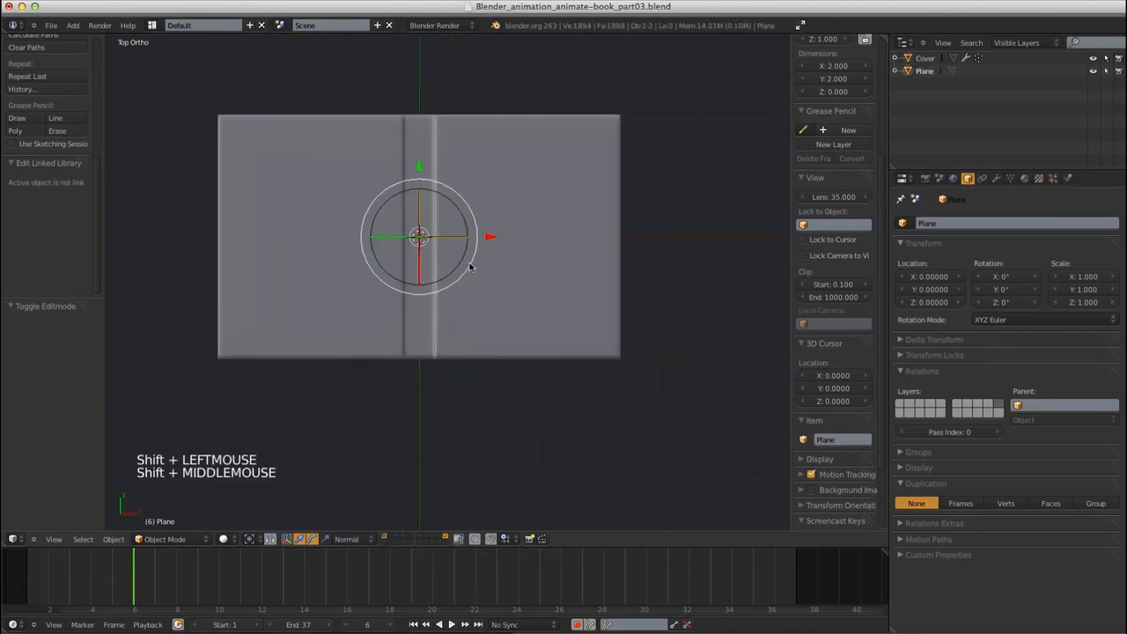
pyautogui.keyDown('shift'); pyautogui.moveTo(468, 255); pyautogui.dragTo(501, 285, button='middle'); pyautogui.keyUp('shift')
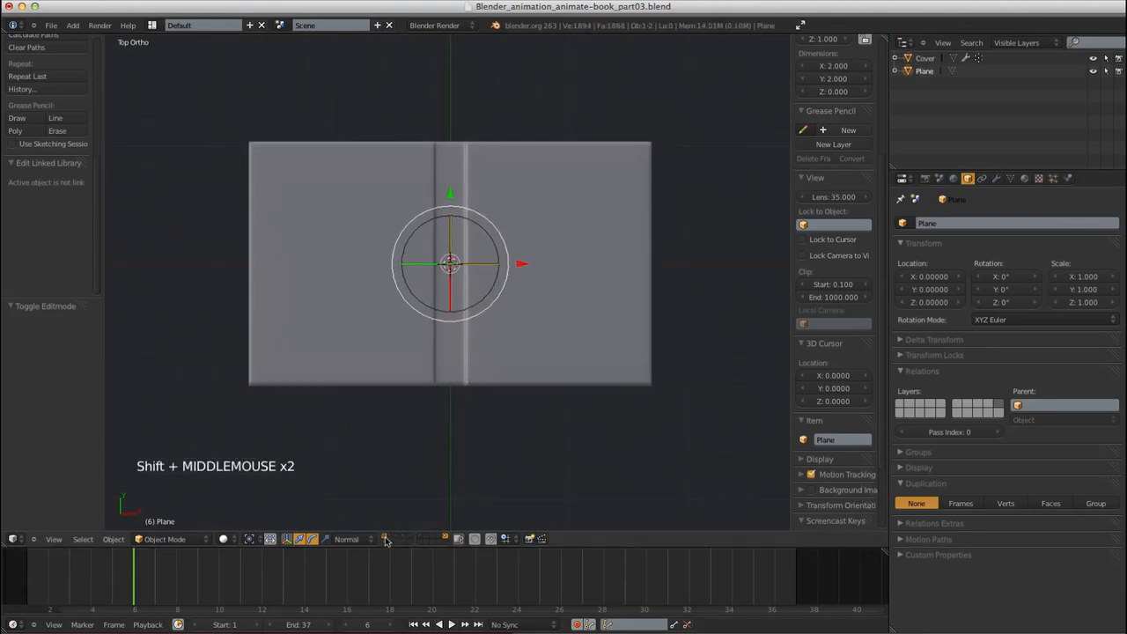
# Scale the plane's outline by about 1.094, then by about 1.617 along X, so it surrounds the cover
pyautogui.press('Tab')
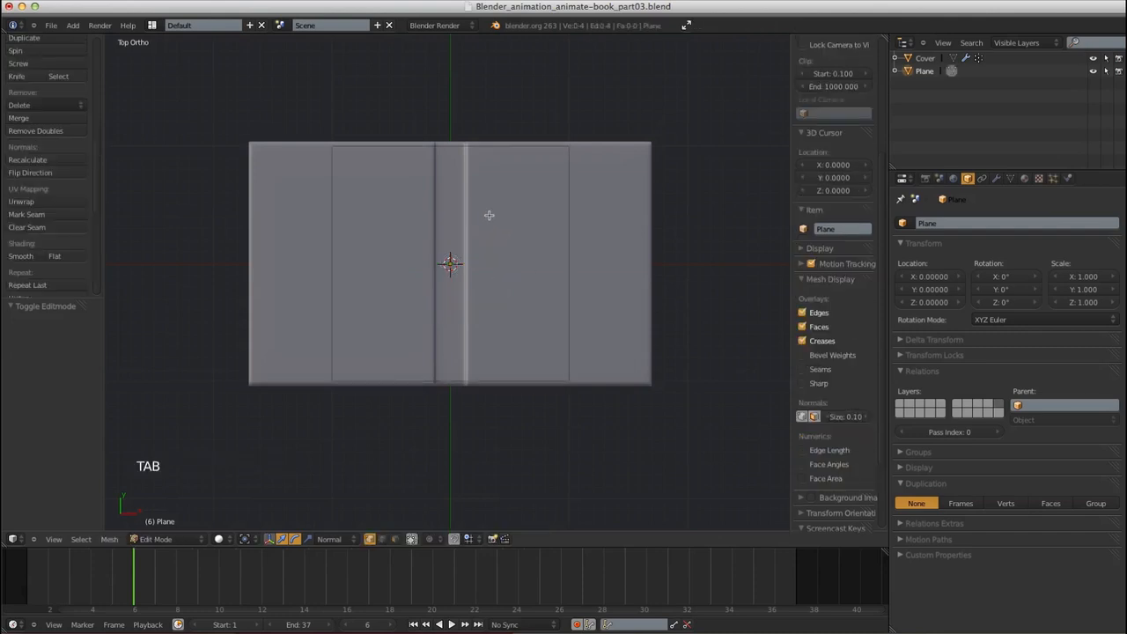
pyautogui.press('a')
pyautogui.press('a')
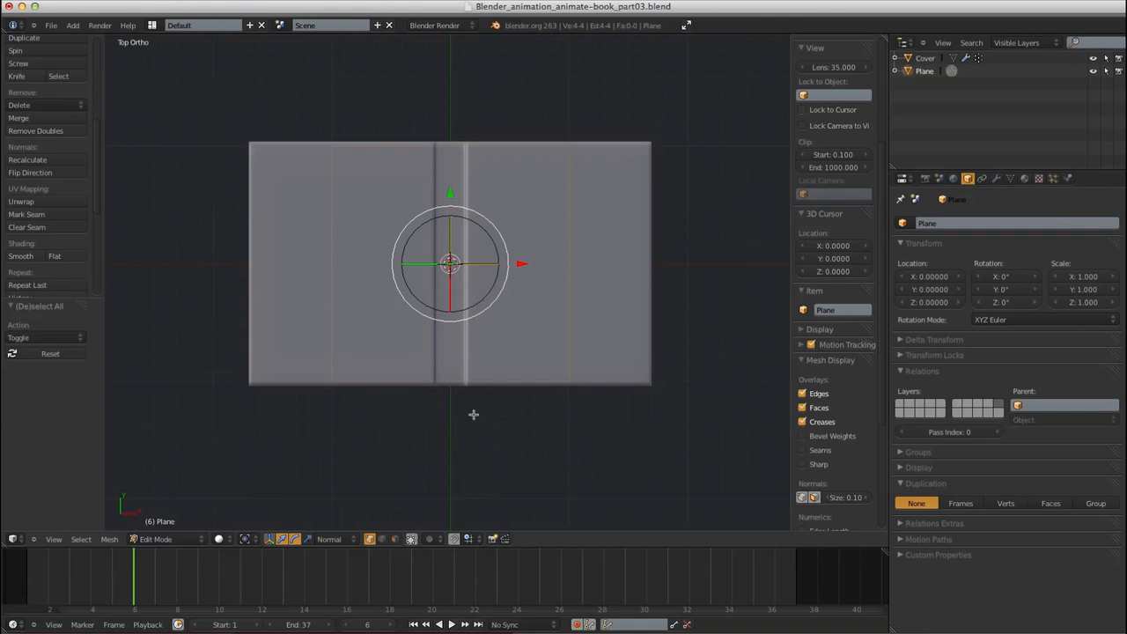
pyautogui.press('s')
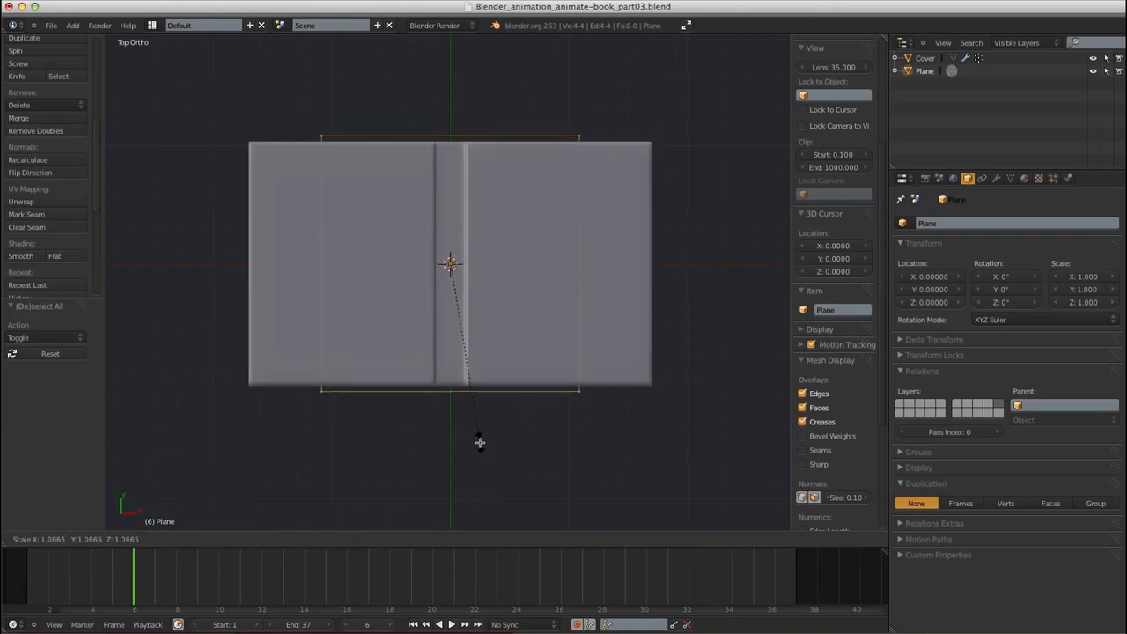
pyautogui.click(480, 442)
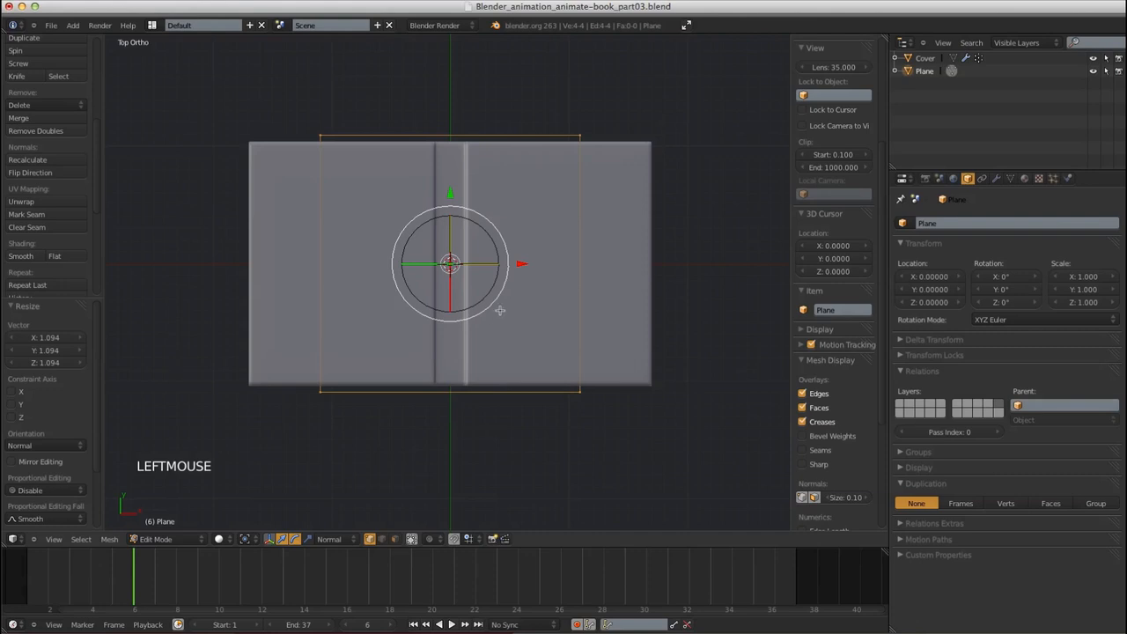
pyautogui.press('s')
pyautogui.press('x')
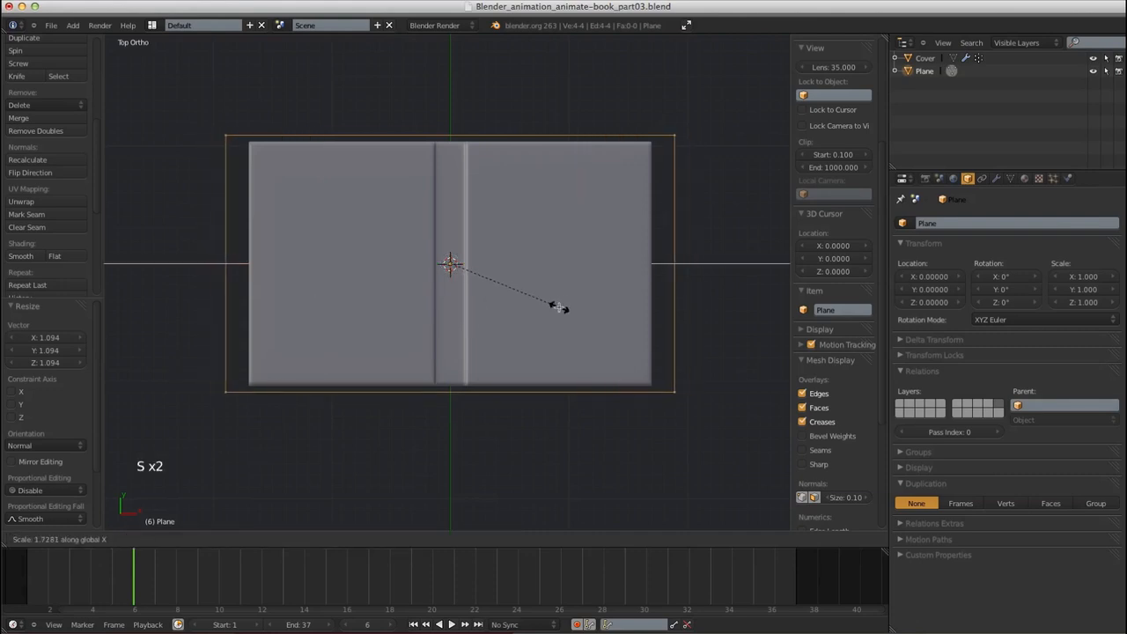
pyautogui.click(547, 306)
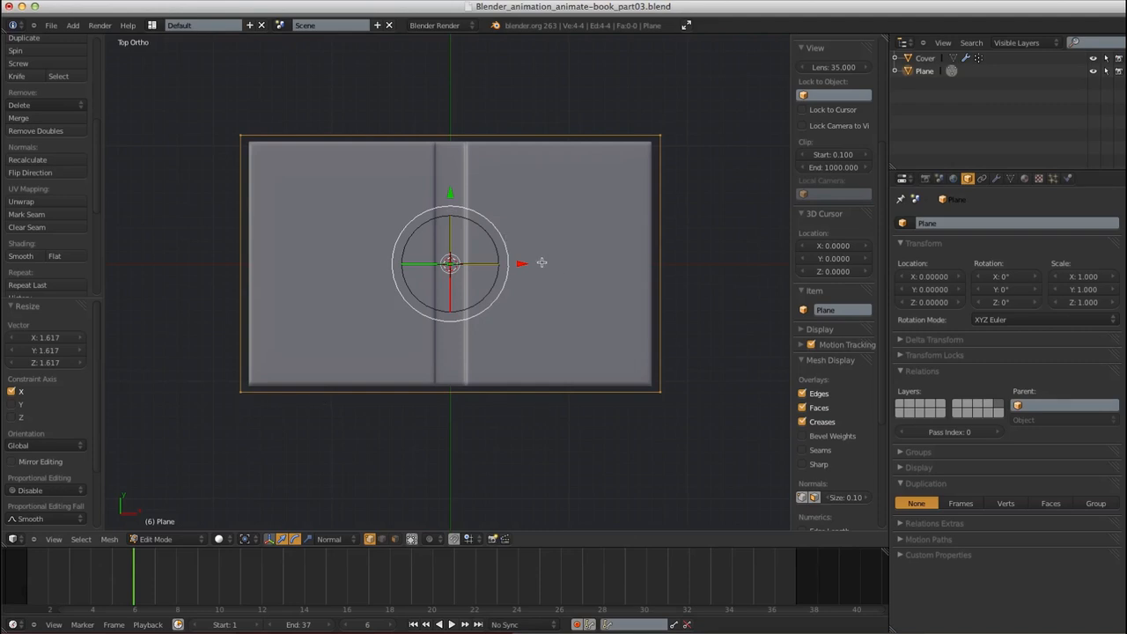
# Extrude the outline into a frame, scaling the outer edge by about 1.073 and then about 0.978 along X, and select the whole frame
pyautogui.press('e')
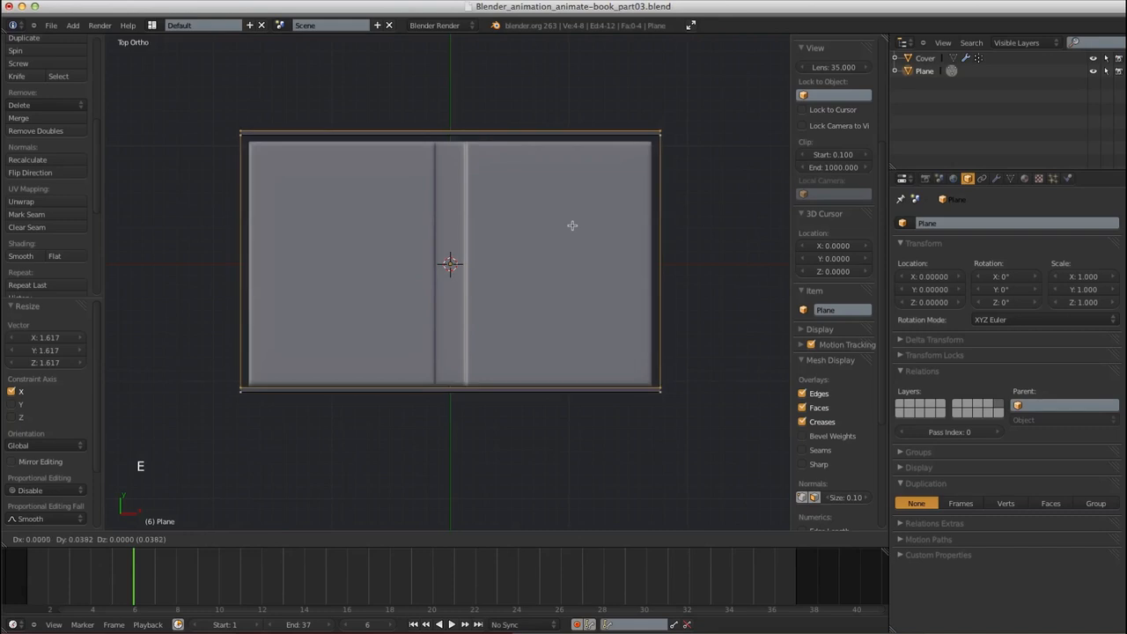
pyautogui.rightClick(573, 227)
pyautogui.press('s')
pyautogui.press('s')
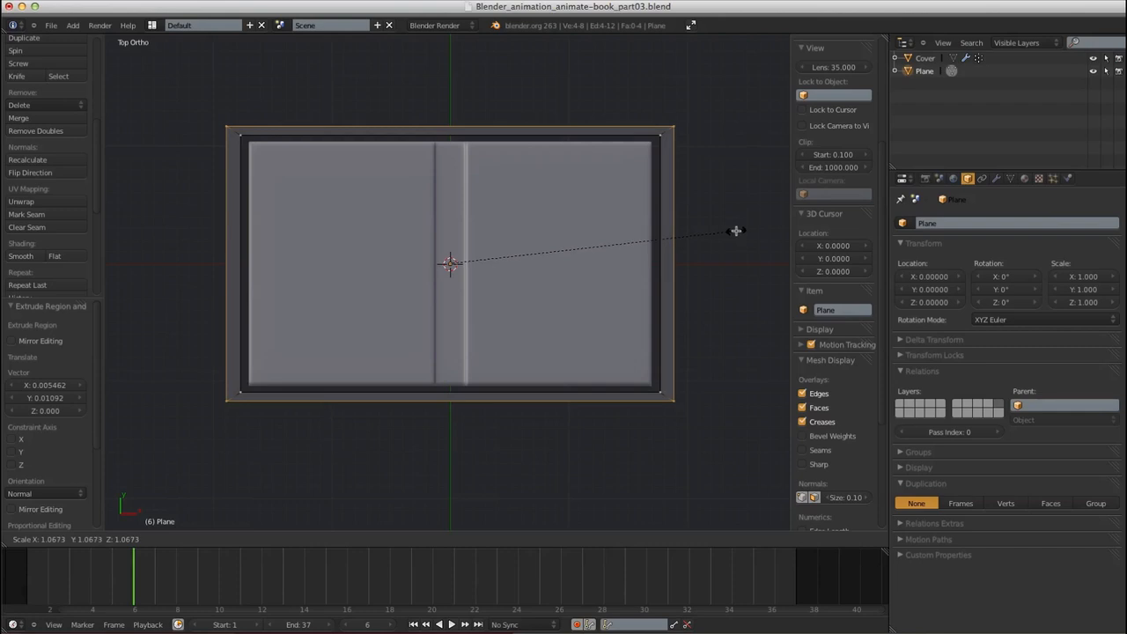
pyautogui.click(737, 228)
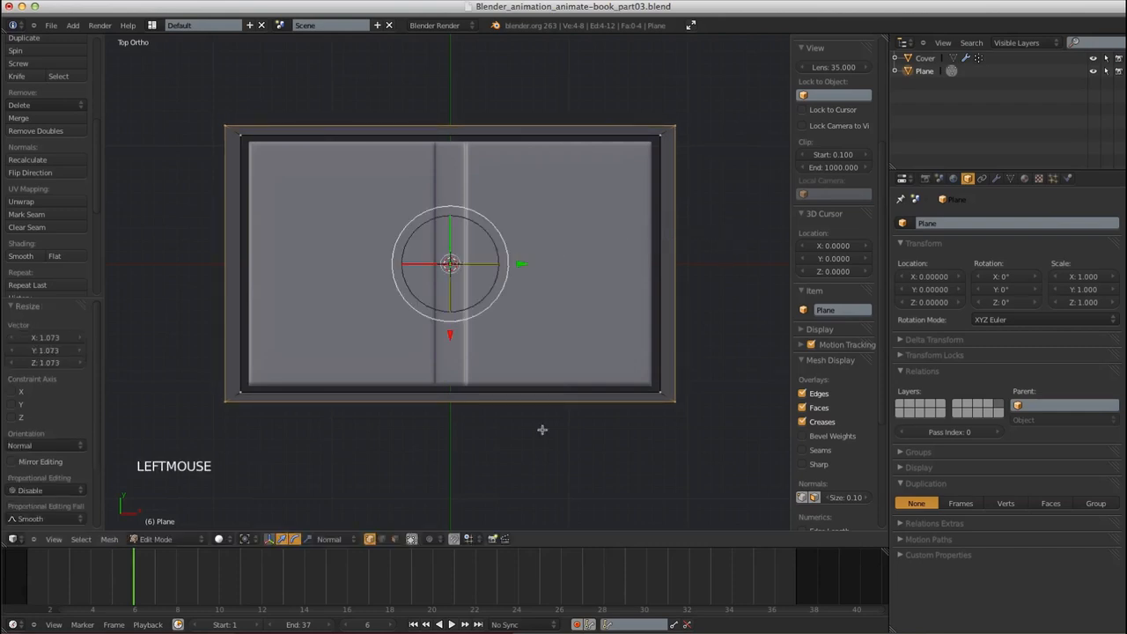
pyautogui.press('s')
pyautogui.press('x')
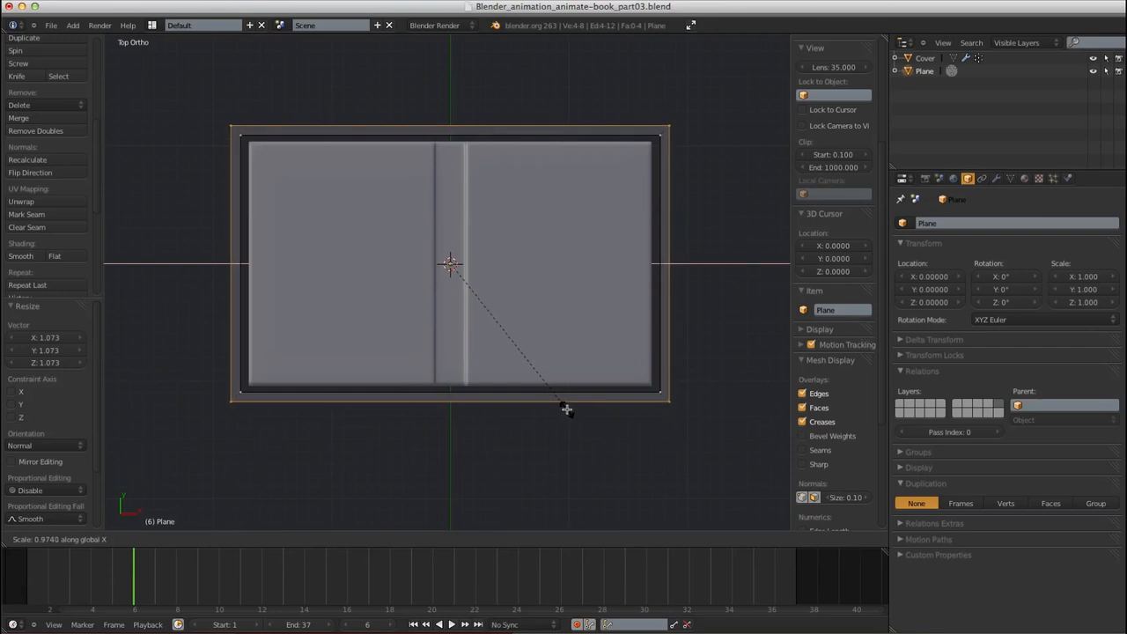
pyautogui.click(568, 409)
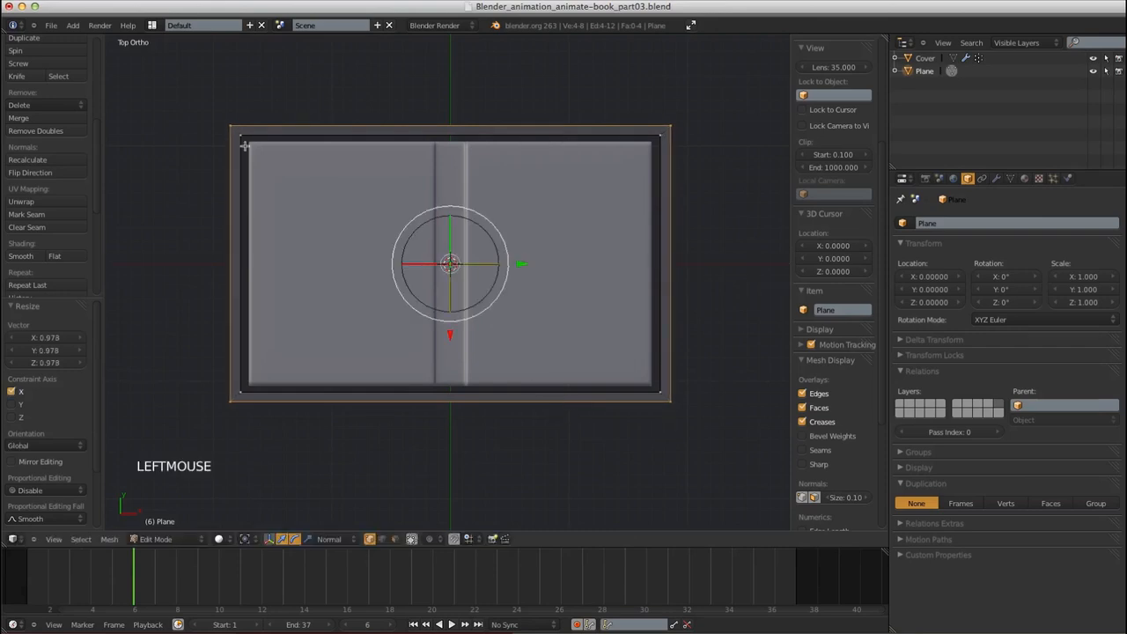
pyautogui.press('a')
pyautogui.press('a')
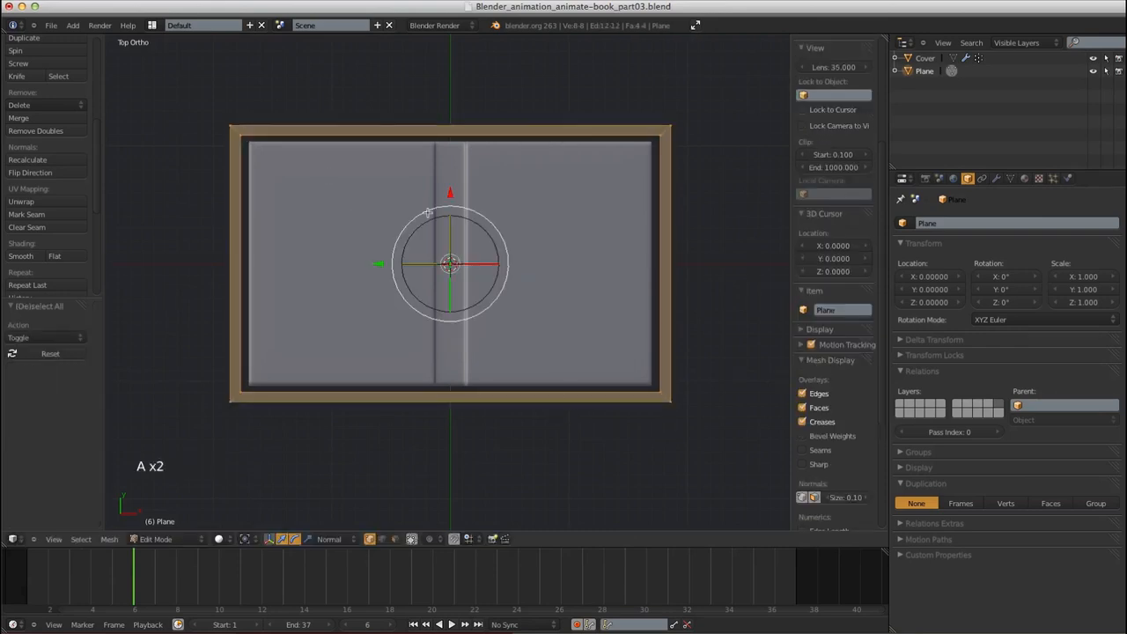
# Delete only the frame's faces, along with the diagonal edges joining its inner and outer outlines at the two left corners
pyautogui.press('x')
pyautogui.click(448, 264)
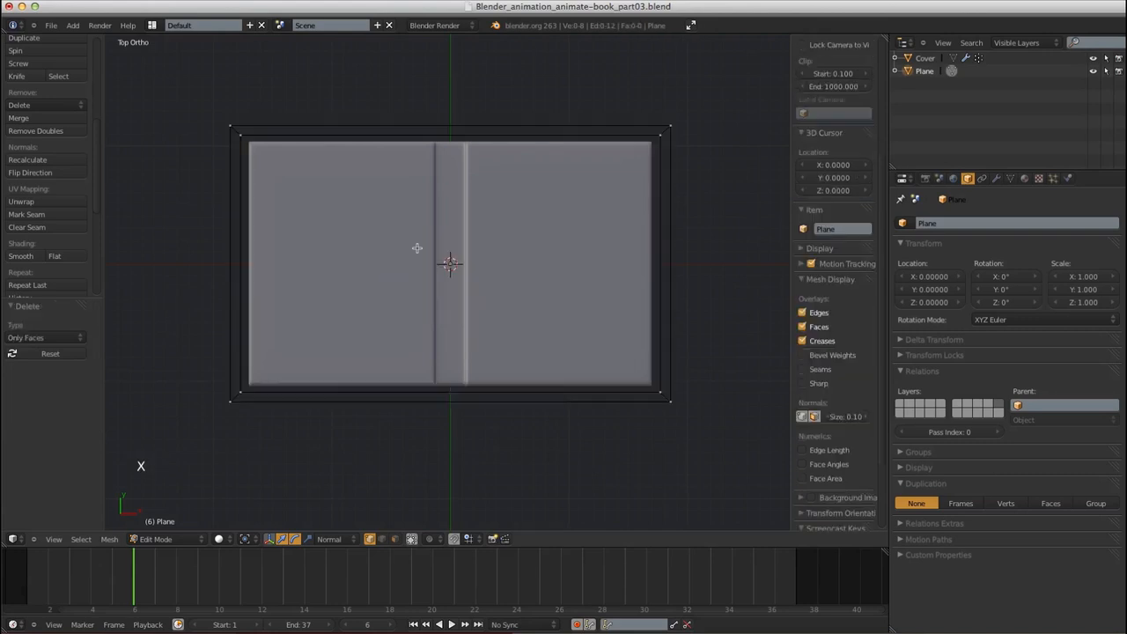
pyautogui.rightClick(233, 127)
pyautogui.keyDown('shift'); pyautogui.rightClick(245, 135); pyautogui.keyUp('shift')
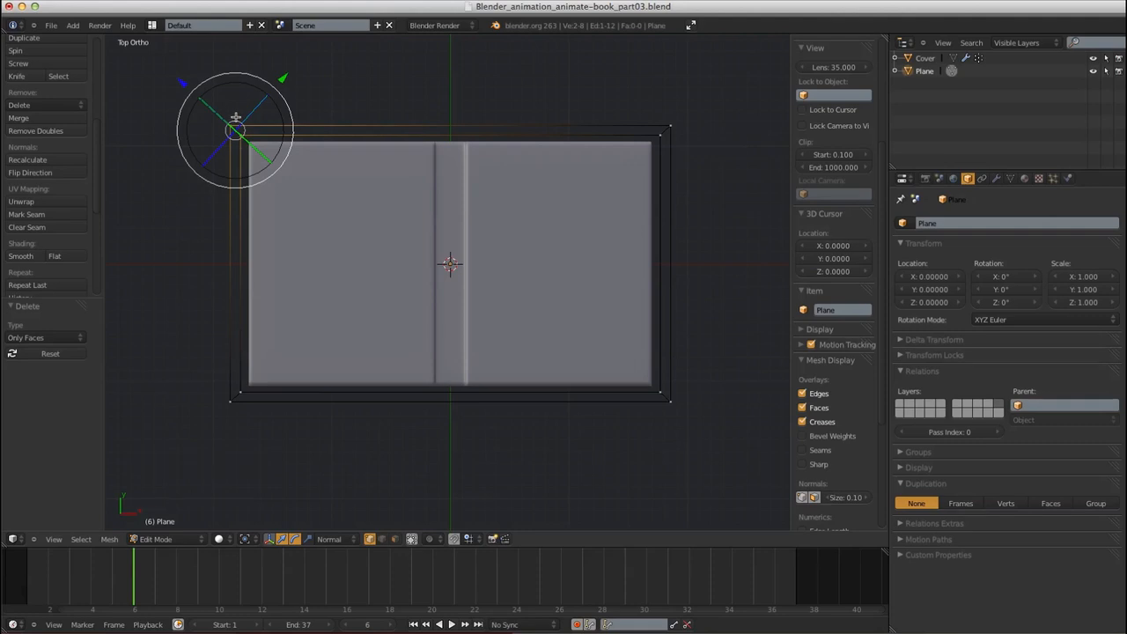
pyautogui.press('x')
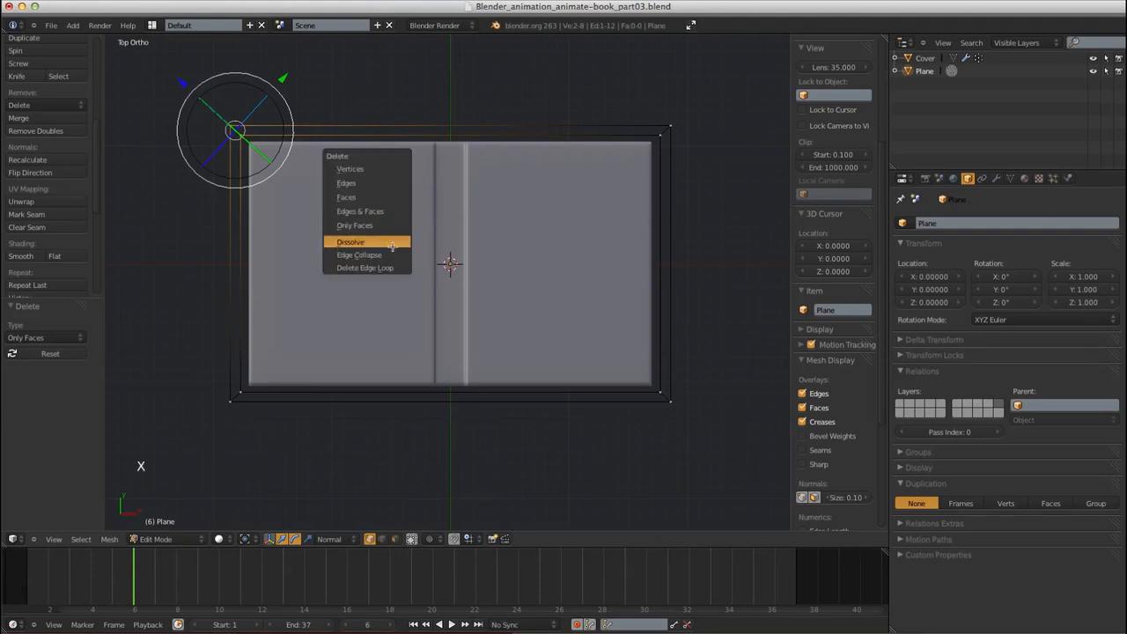
pyautogui.click(376, 185)
pyautogui.rightClick(239, 392)
pyautogui.keyDown('shift'); pyautogui.rightClick(226, 411); pyautogui.keyUp('shift')
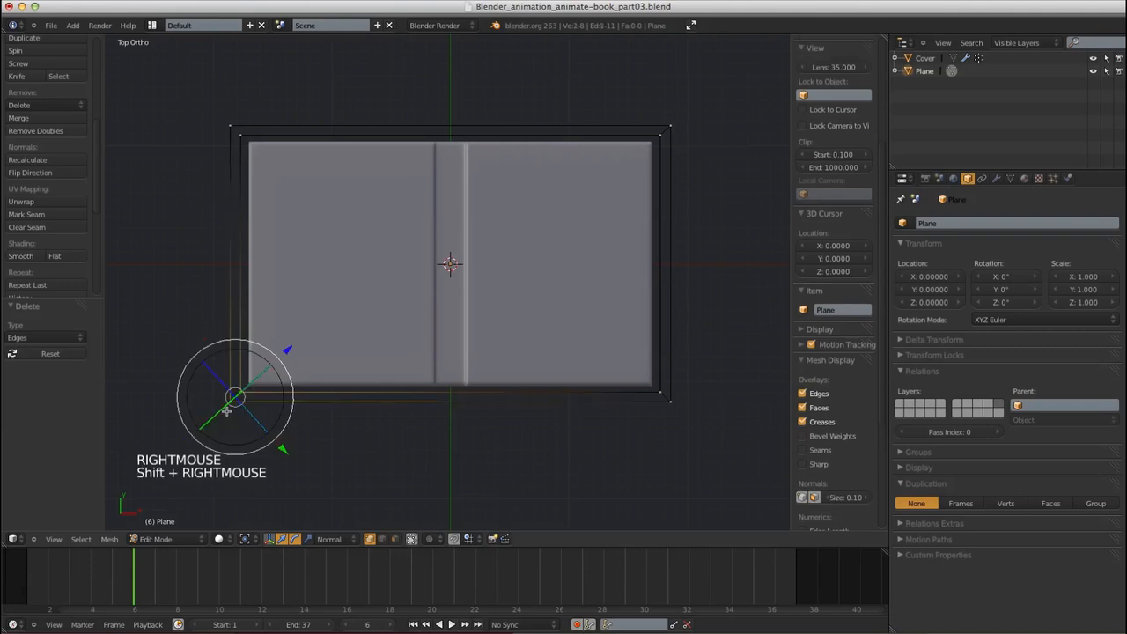
pyautogui.press('x')
pyautogui.click(383, 335)
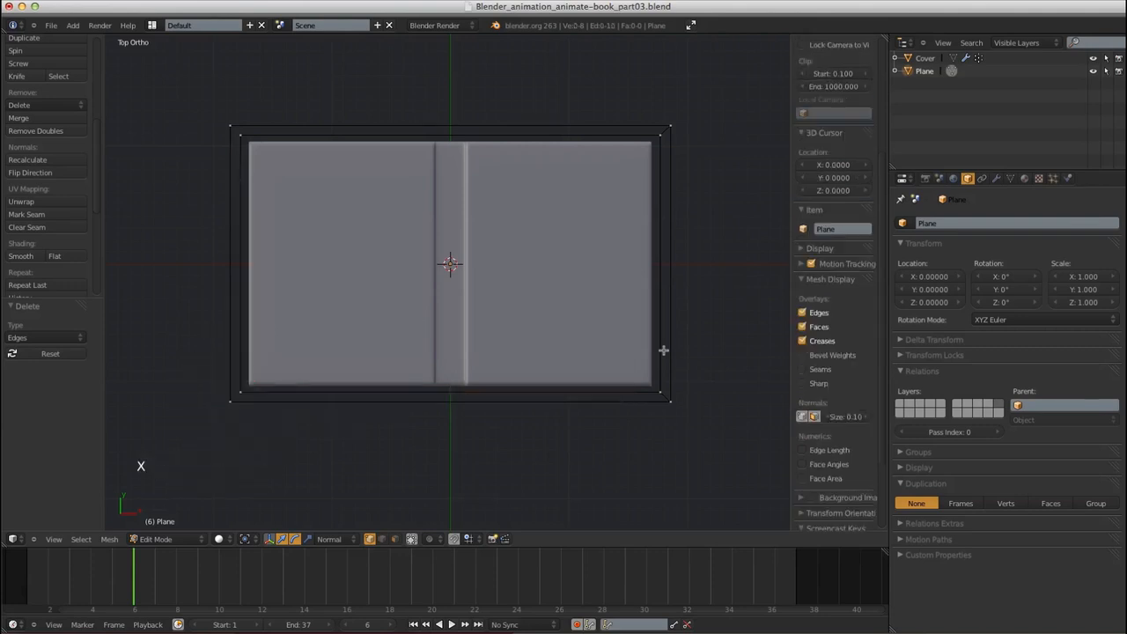
# Delete the diagonal edges joining the inner and outer outlines at the frame's two right corners
pyautogui.rightClick(661, 382)
pyautogui.keyDown('shift'); pyautogui.rightClick(677, 397); pyautogui.keyUp('shift')
pyautogui.press('x')
pyautogui.click(589, 298)
pyautogui.rightClick(669, 126)
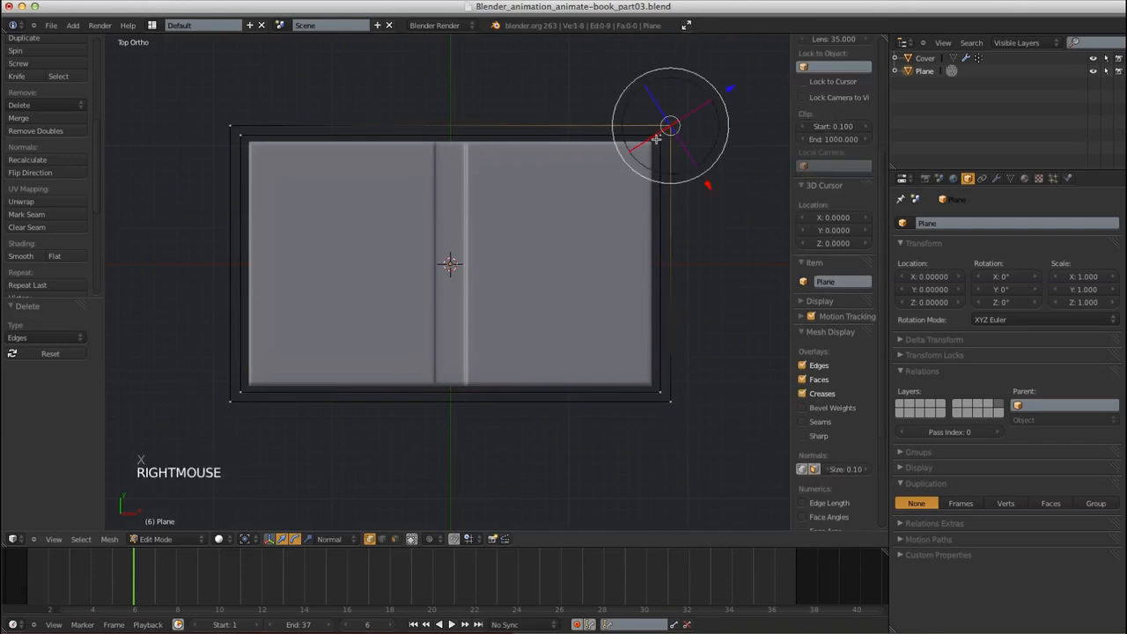
pyautogui.keyDown('shift'); pyautogui.rightClick(656, 139); pyautogui.keyUp('shift')
pyautogui.press('x')
pyautogui.click(581, 227)
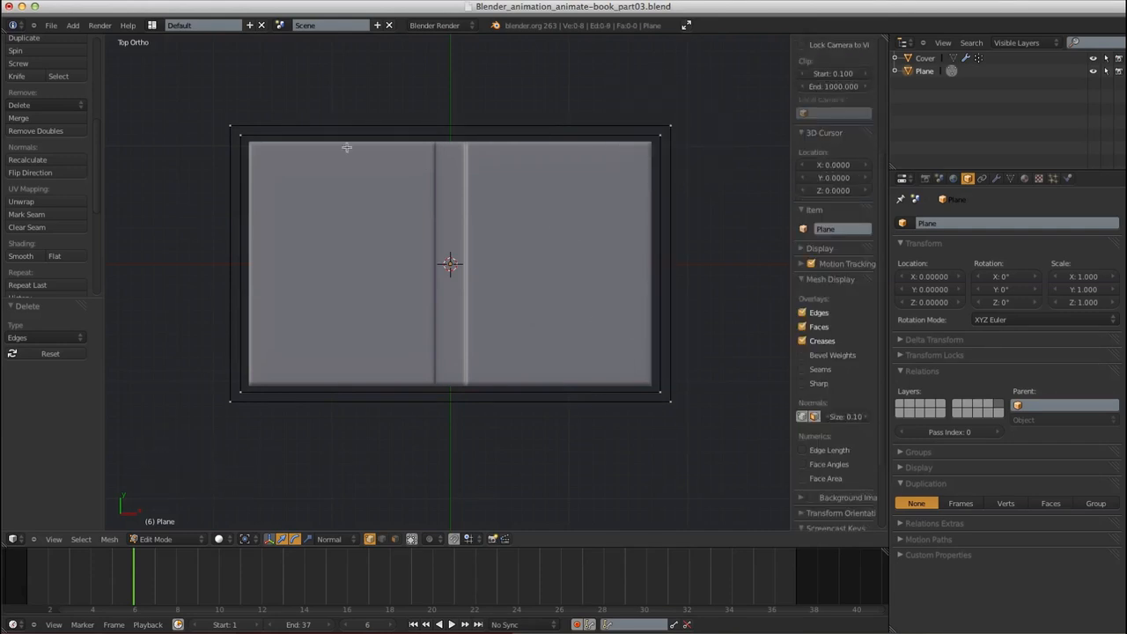
# Subdivide the top edge of the inner outline with 2 cuts
pyautogui.rightClick(241, 137)
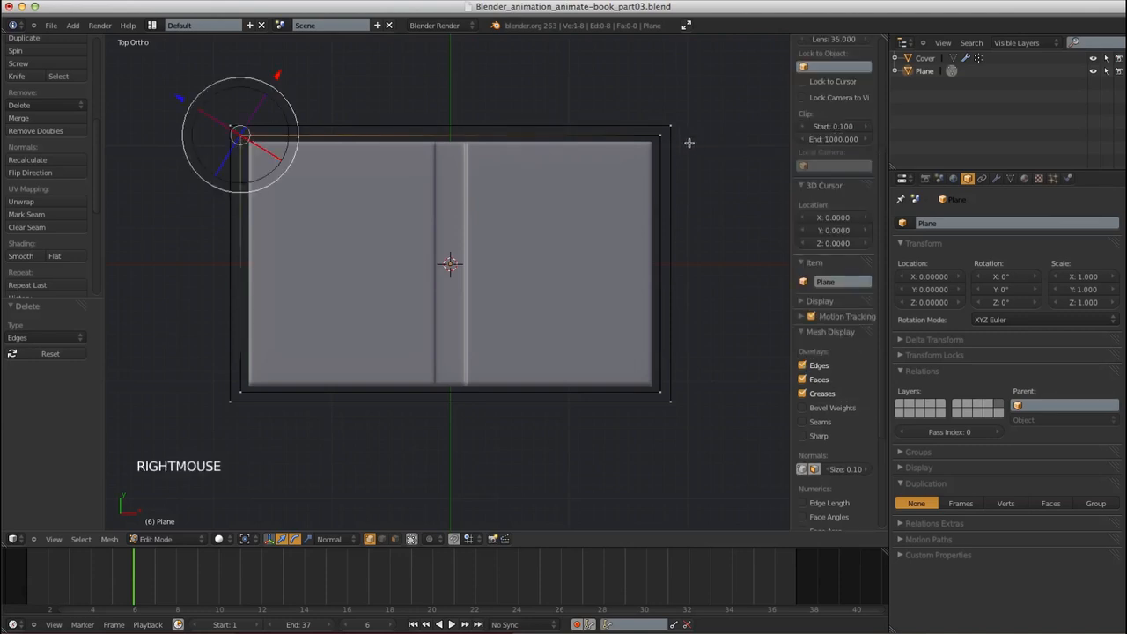
pyautogui.keyDown('shift'); pyautogui.rightClick(661, 139); pyautogui.keyUp('shift')
pyautogui.press('w')
pyautogui.click(513, 182)
pyautogui.click(81, 337)
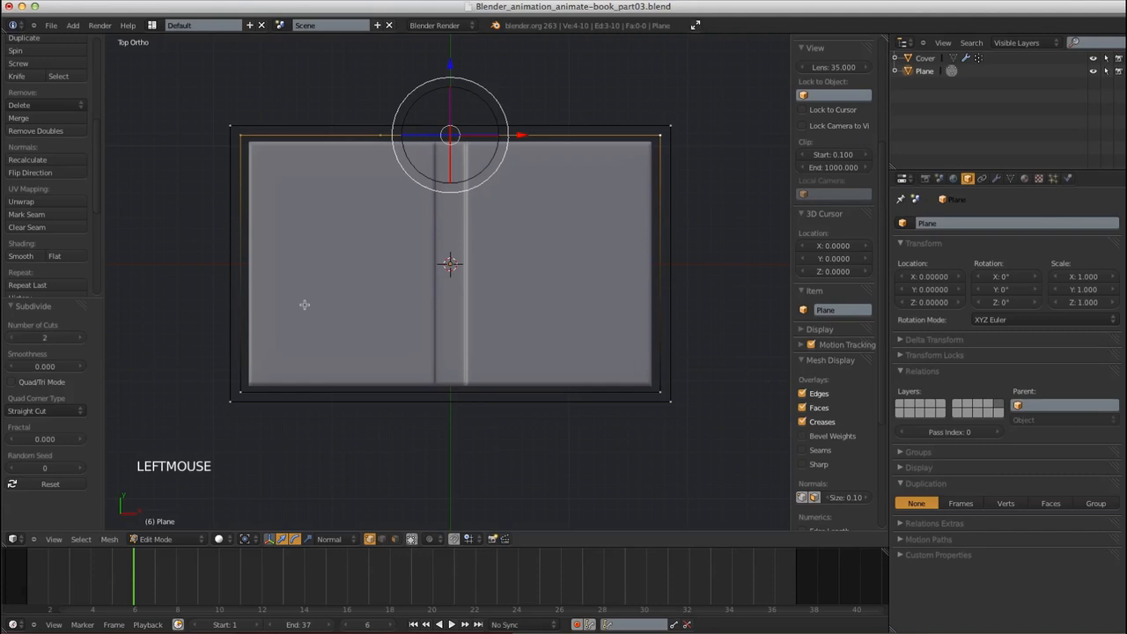
# Subdivide the bottom edge of the inner outline with 2 cuts
pyautogui.rightClick(242, 390)
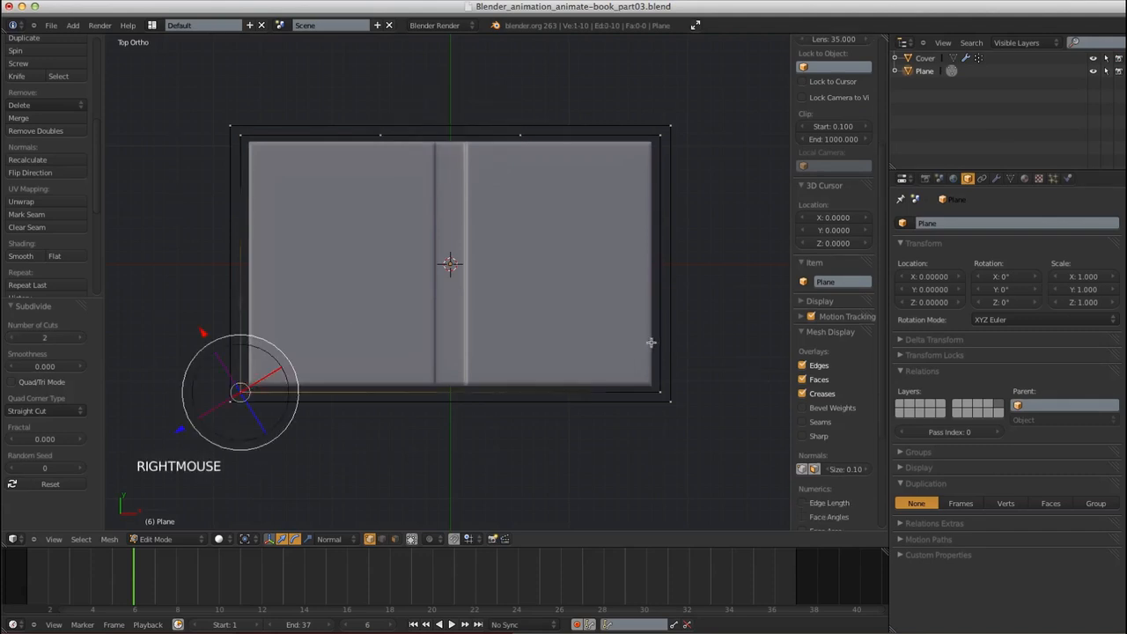
pyautogui.keyDown('shift'); pyautogui.rightClick(661, 388); pyautogui.keyUp('shift')
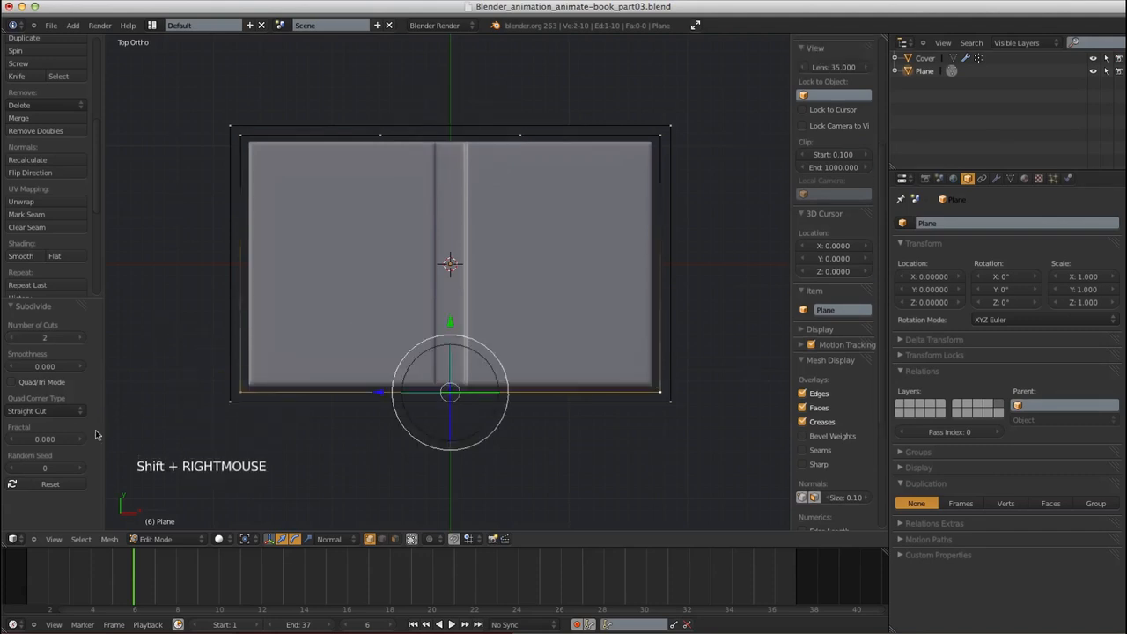
pyautogui.press('w')
pyautogui.click(264, 320)
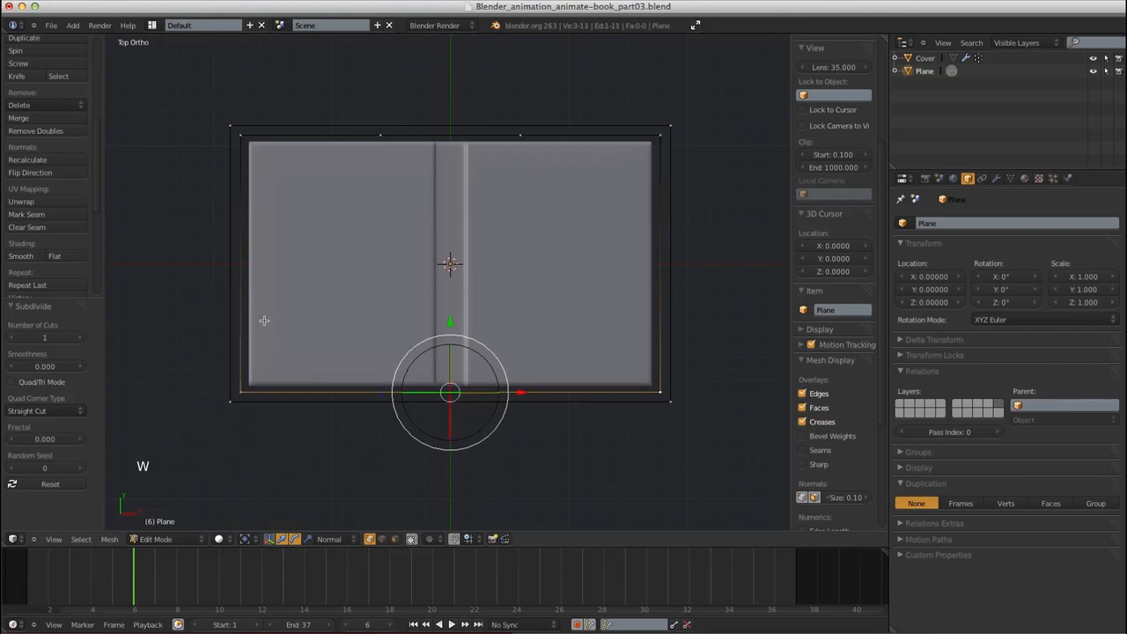
pyautogui.click(79, 338)
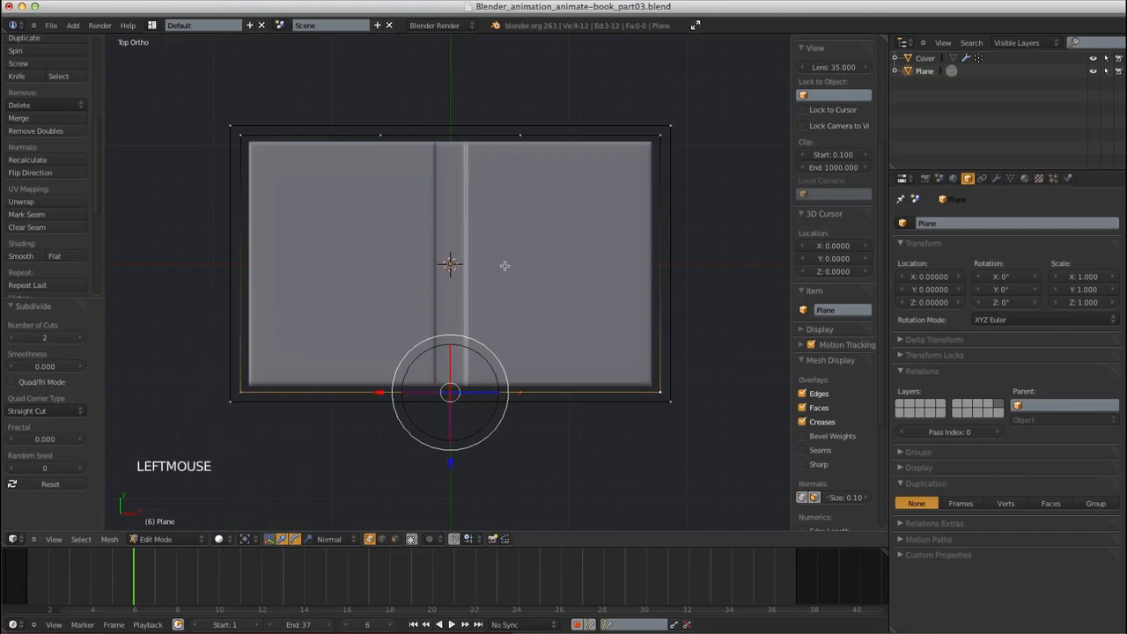
# Connect the opposite subdivision vertices of the inner outline with two edges running from top to bottom
pyautogui.rightClick(391, 388)
pyautogui.keyDown('shift'); pyautogui.rightClick(387, 130); pyautogui.keyUp('shift')
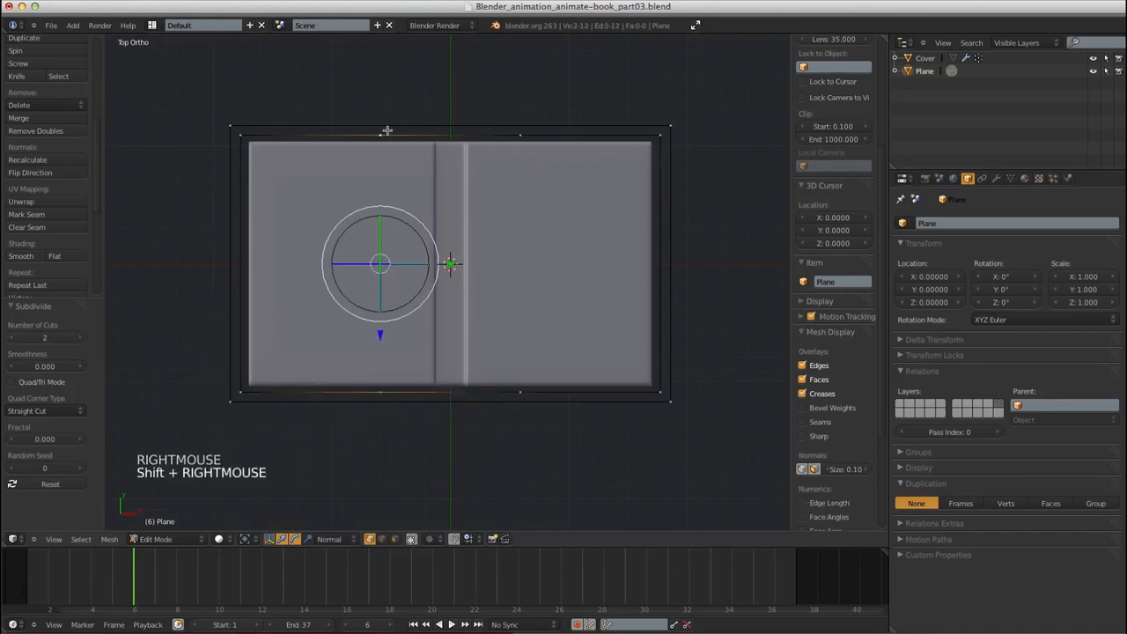
pyautogui.press('f')
pyautogui.rightClick(522, 137)
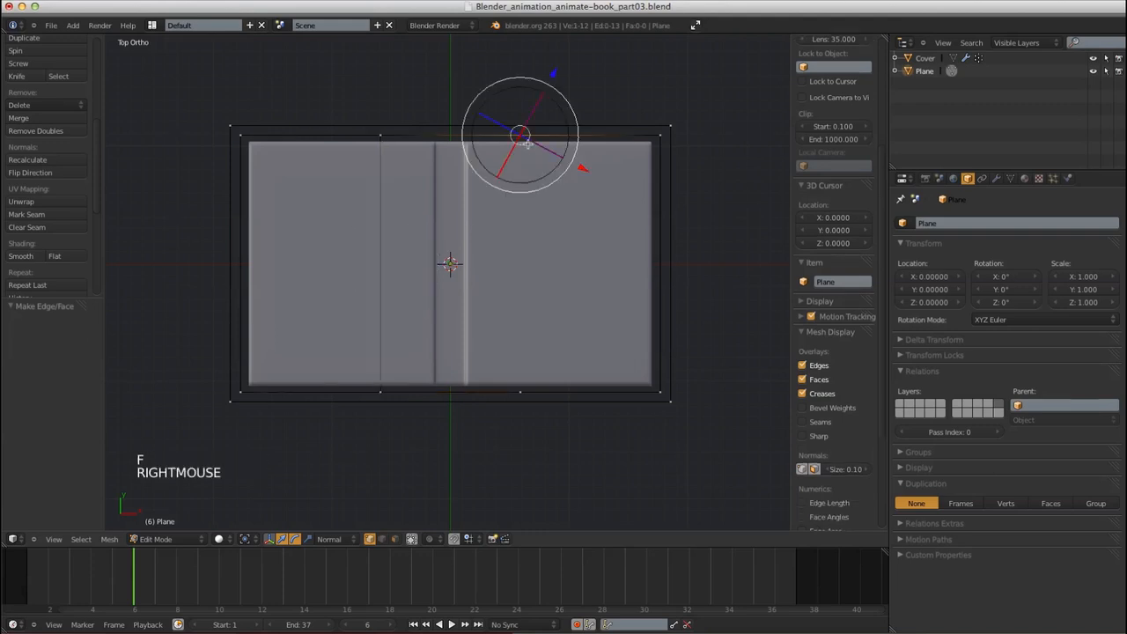
pyautogui.keyDown('shift'); pyautogui.rightClick(521, 391); pyautogui.keyUp('shift')
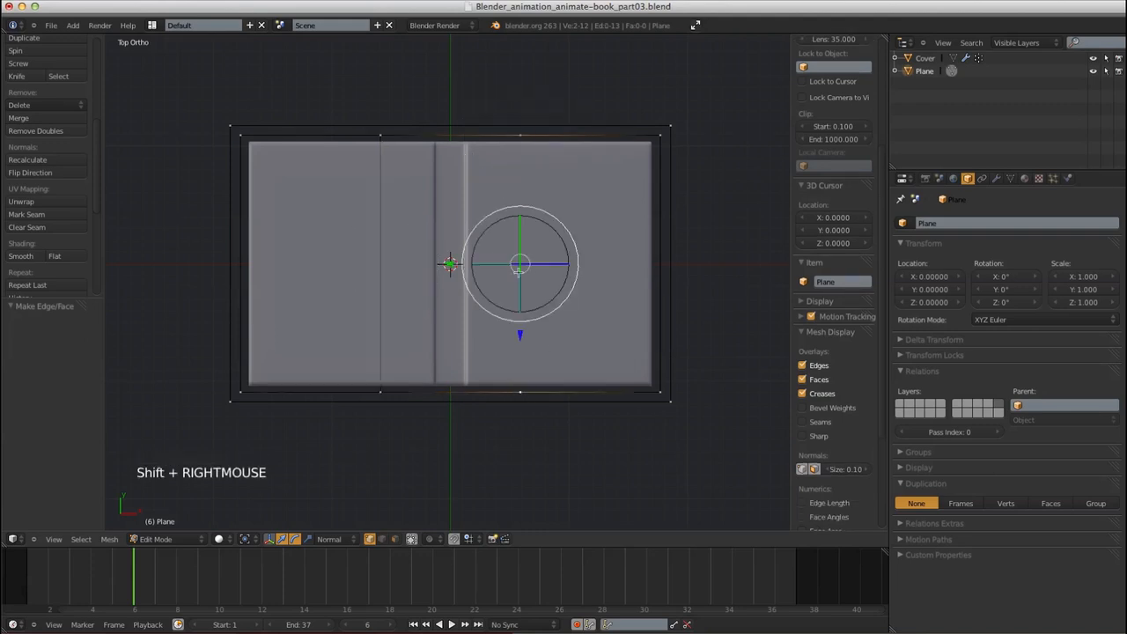
# Scale the two crossing edges together by about 0.341 along X so they closely surround the cover's spine
pyautogui.keyDown('shift'); pyautogui.rightClick(380, 138); pyautogui.keyUp('shift')
pyautogui.keyDown('shift'); pyautogui.rightClick(379, 388); pyautogui.keyUp('shift')
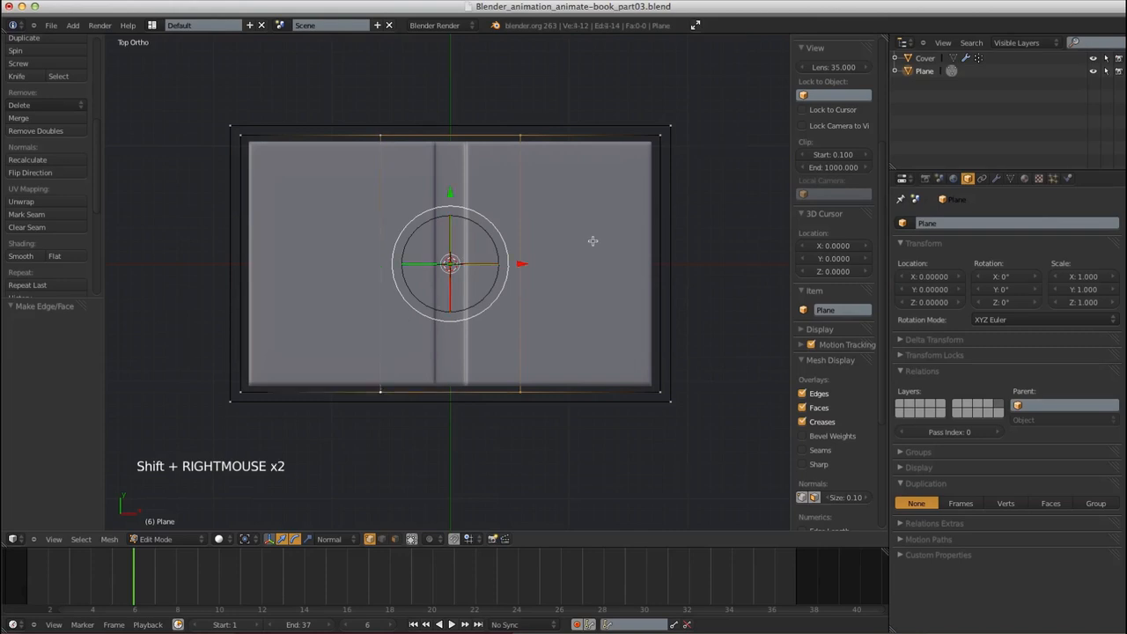
pyautogui.press('s')
pyautogui.press('x')
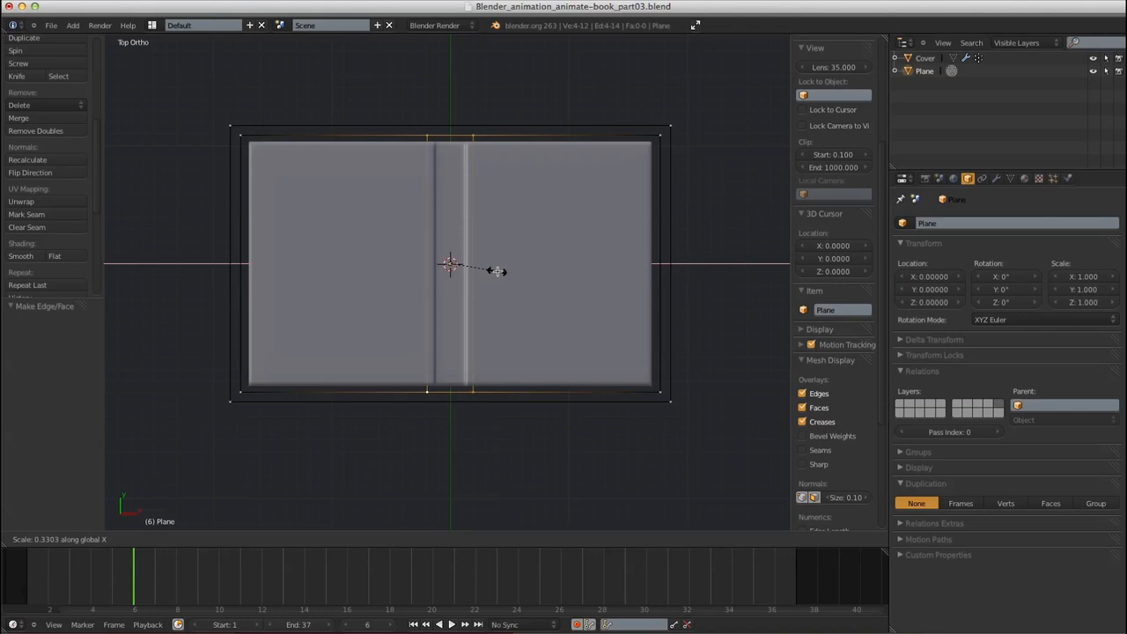
pyautogui.click(498, 270)
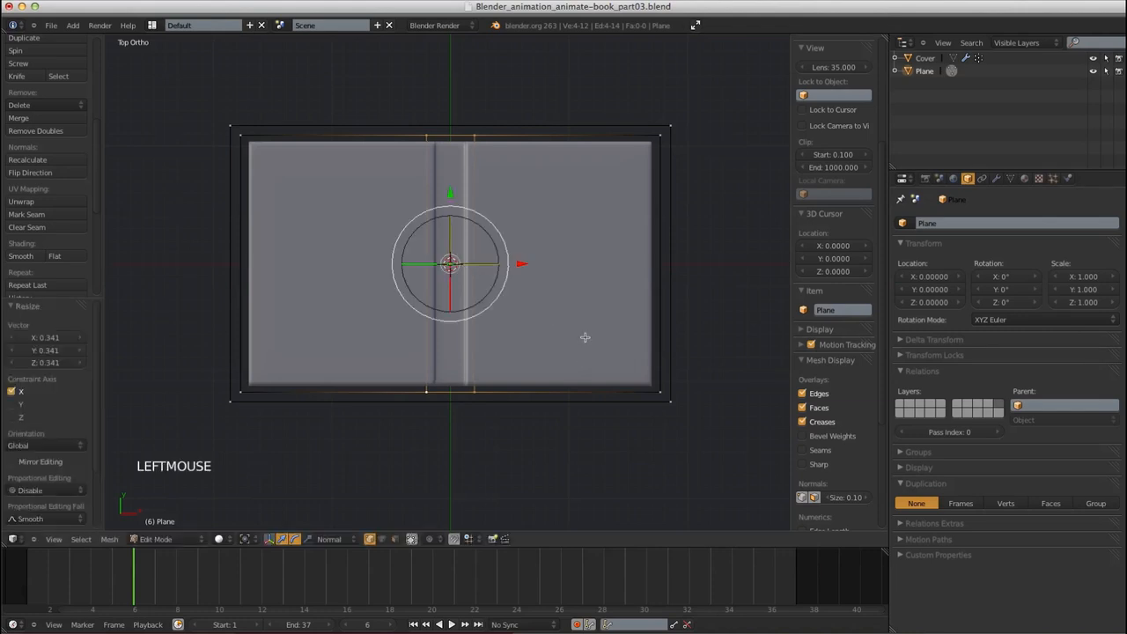
# Leave mesh editing, show the layer holding Book_armature as well, and open the custom shape choices for its Master bone
pyautogui.press('Tab')
pyautogui.moveTo(572, 325); pyautogui.dragTo(549, 223, button='middle')
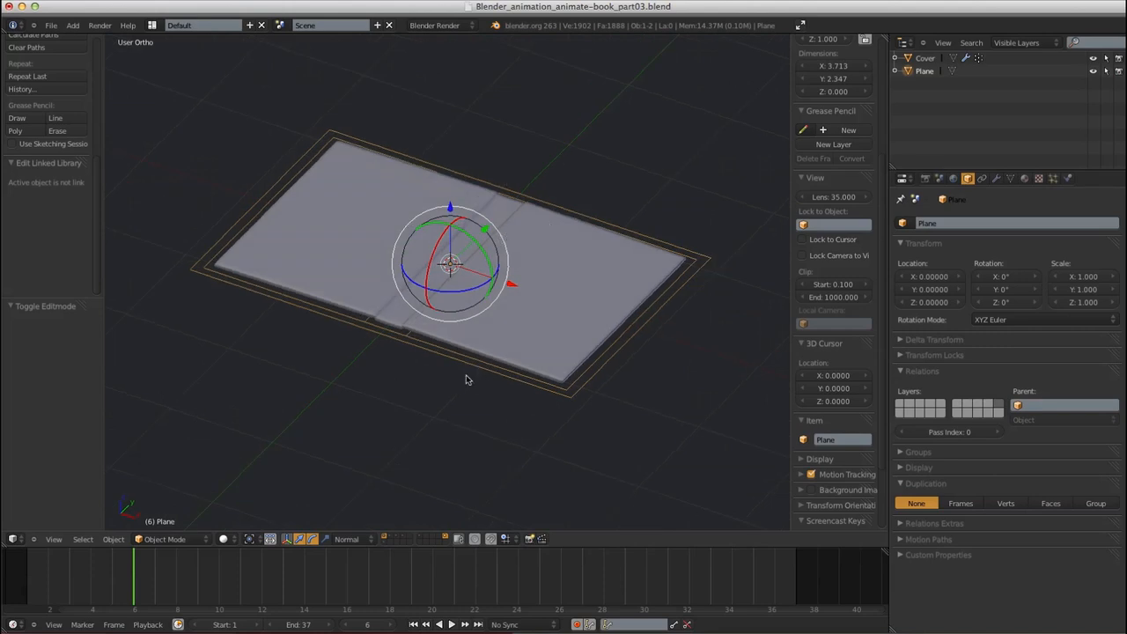
pyautogui.keyDown('shift'); pyautogui.click(383, 542); pyautogui.keyUp('shift')
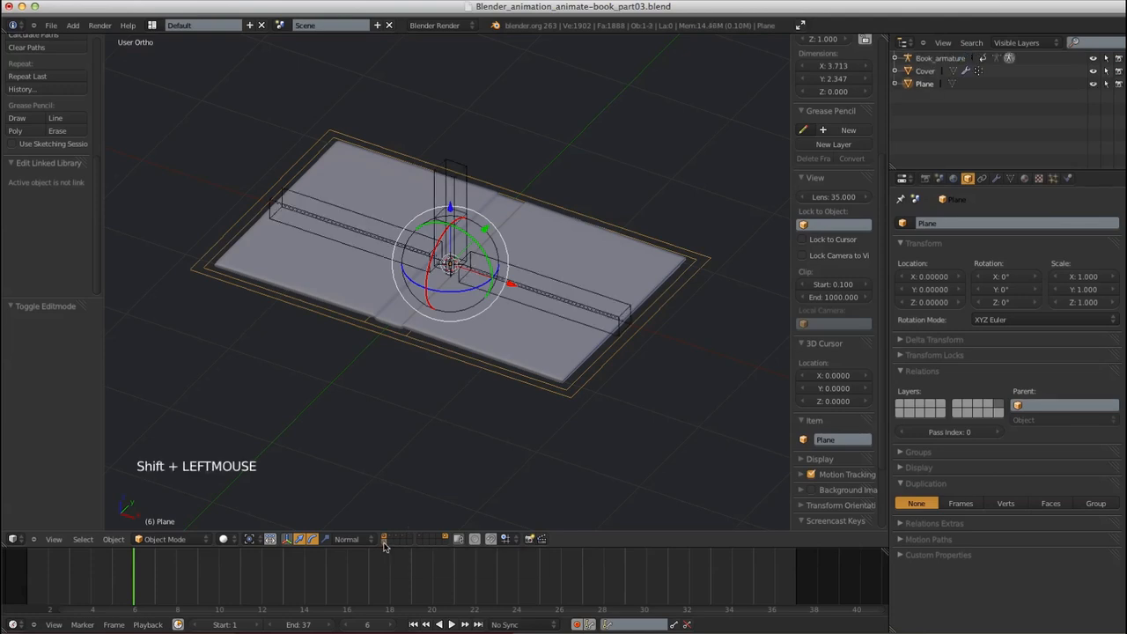
pyautogui.rightClick(467, 226)
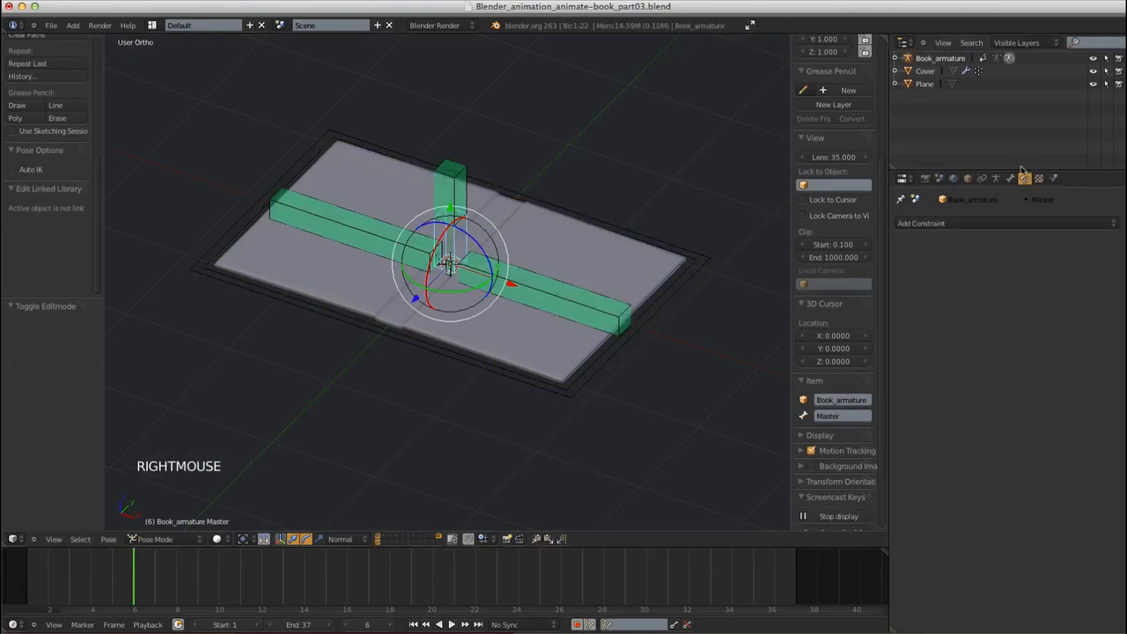
pyautogui.click(1010, 178)
pyautogui.click(1030, 514)
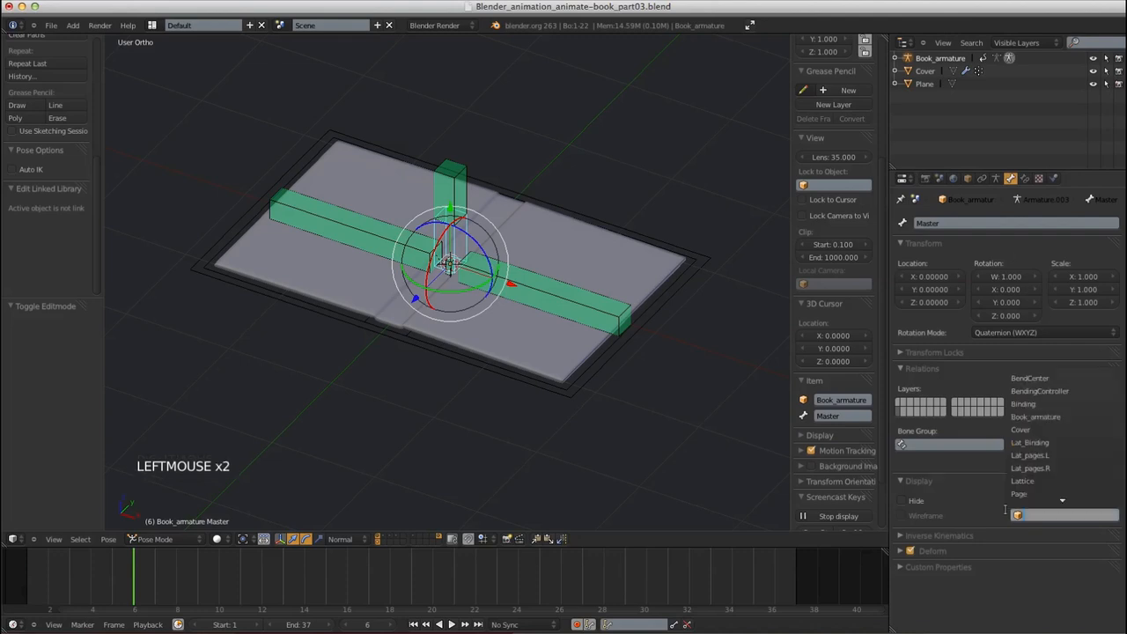
# Rename the frame-shaped Plane object as BS_master
pyautogui.rightClick(559, 388)
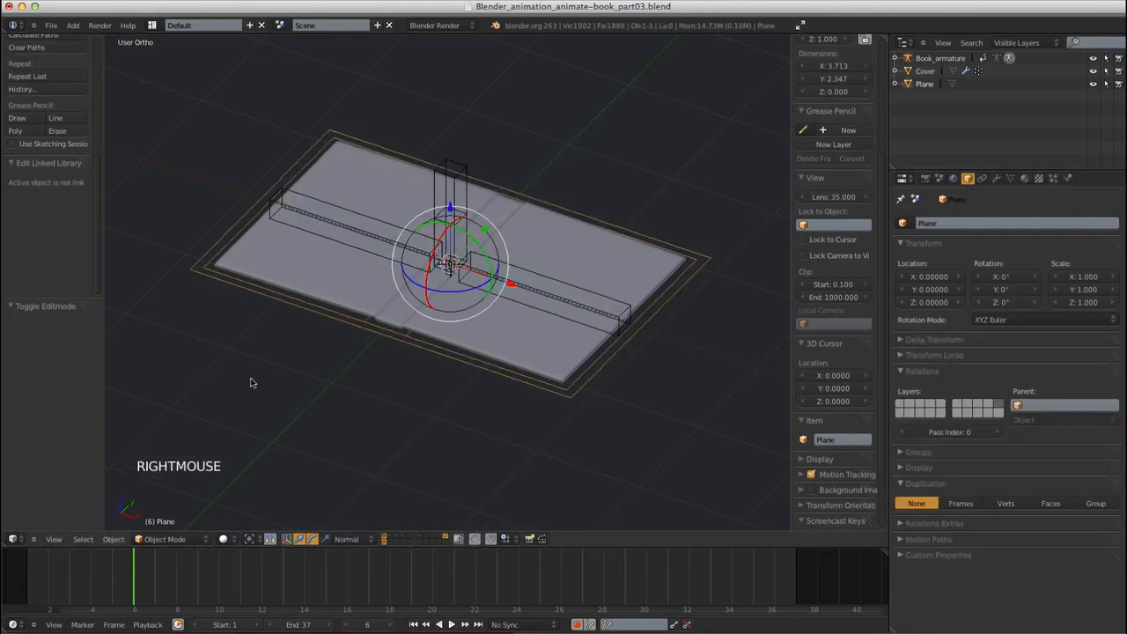
pyautogui.click(847, 438)
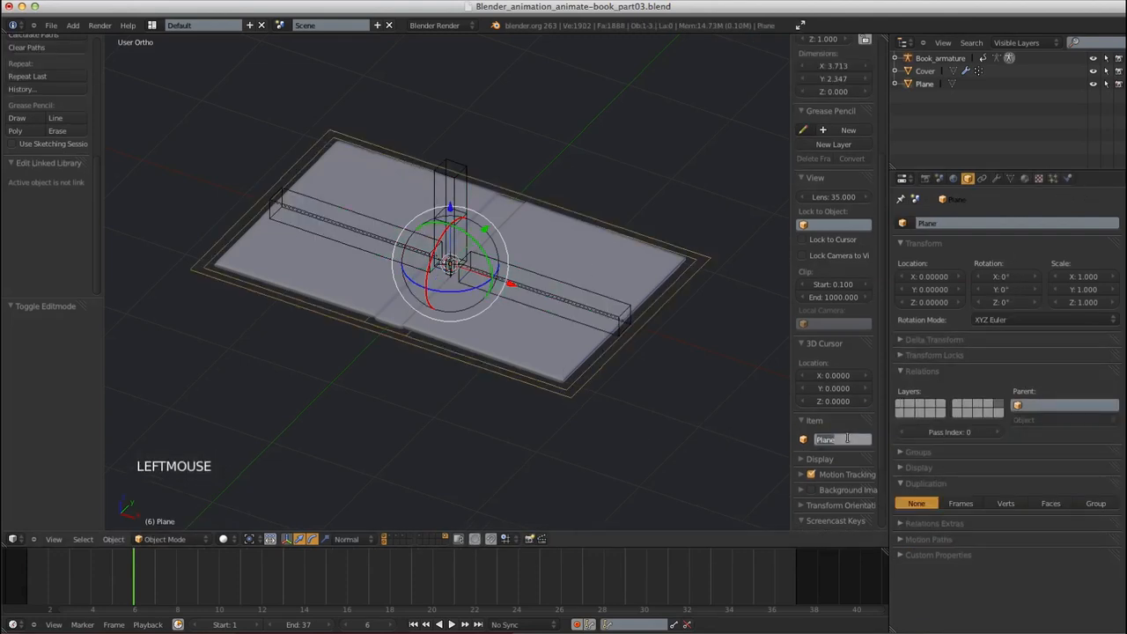
pyautogui.write('BS')
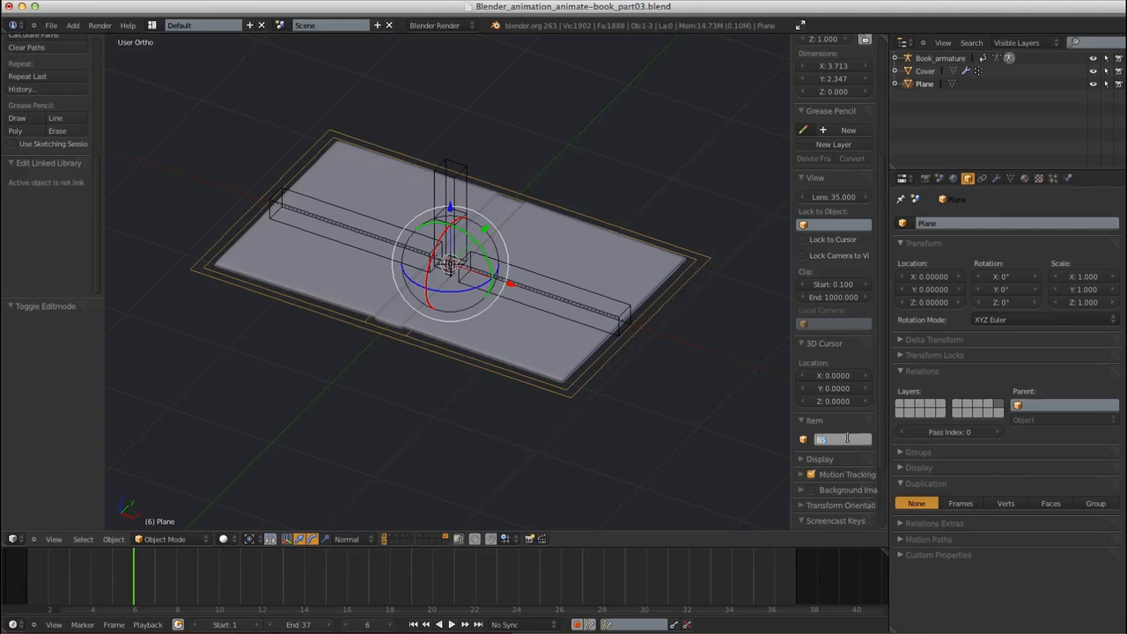
pyautogui.write('_master')
pyautogui.press('Return')
pyautogui.click(717, 150)
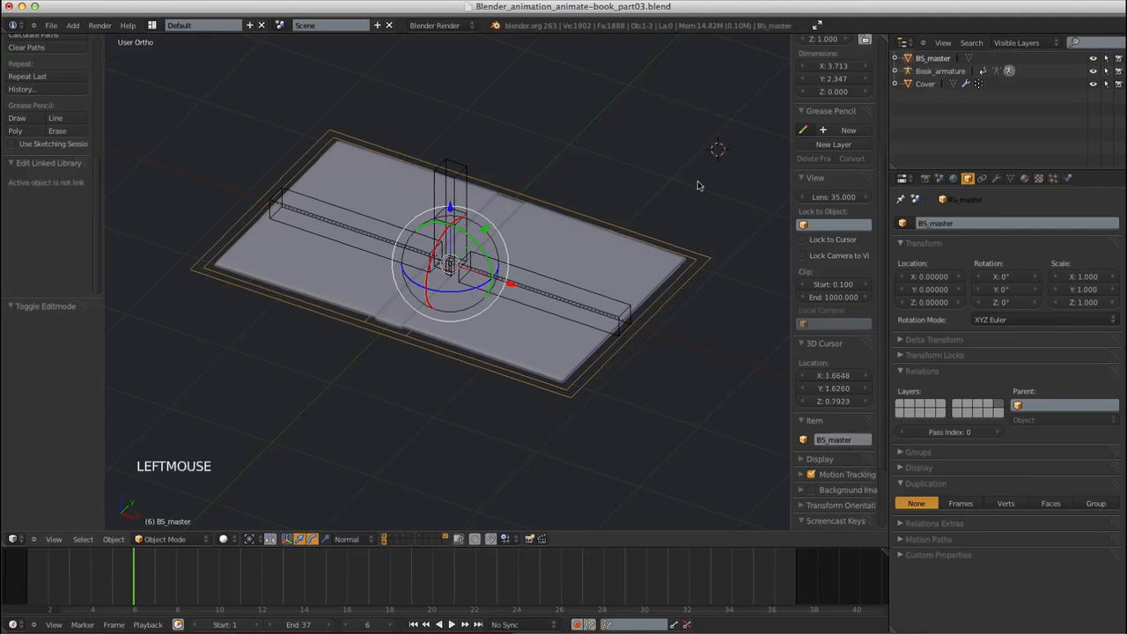
# Assign BS_master as the custom shape of the Master bone
pyautogui.rightClick(473, 254)
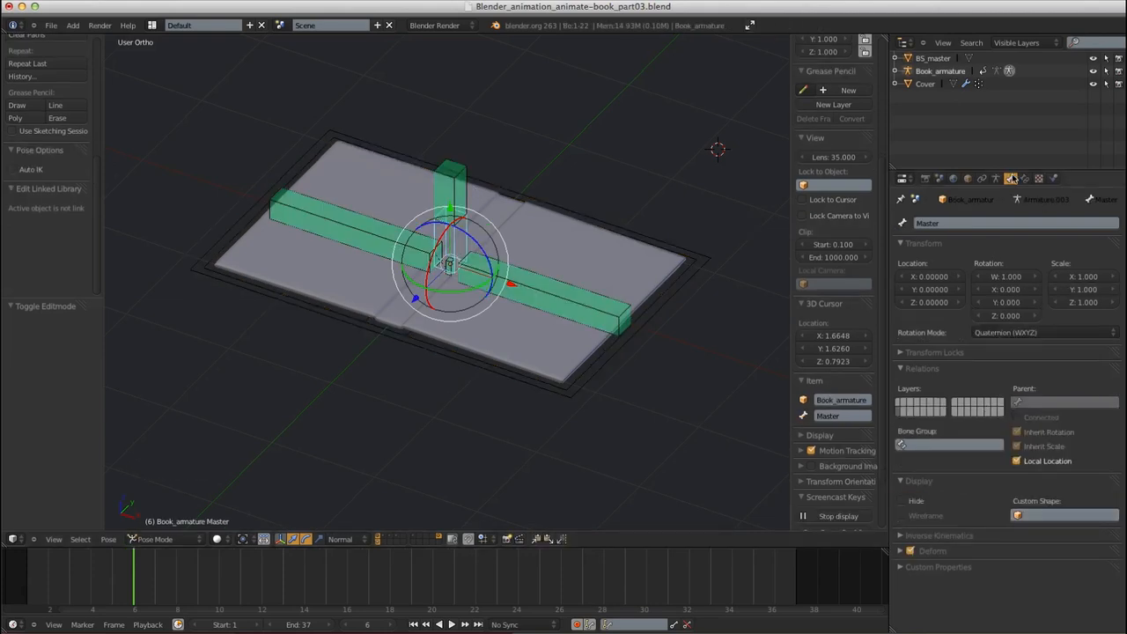
pyautogui.click(915, 369)
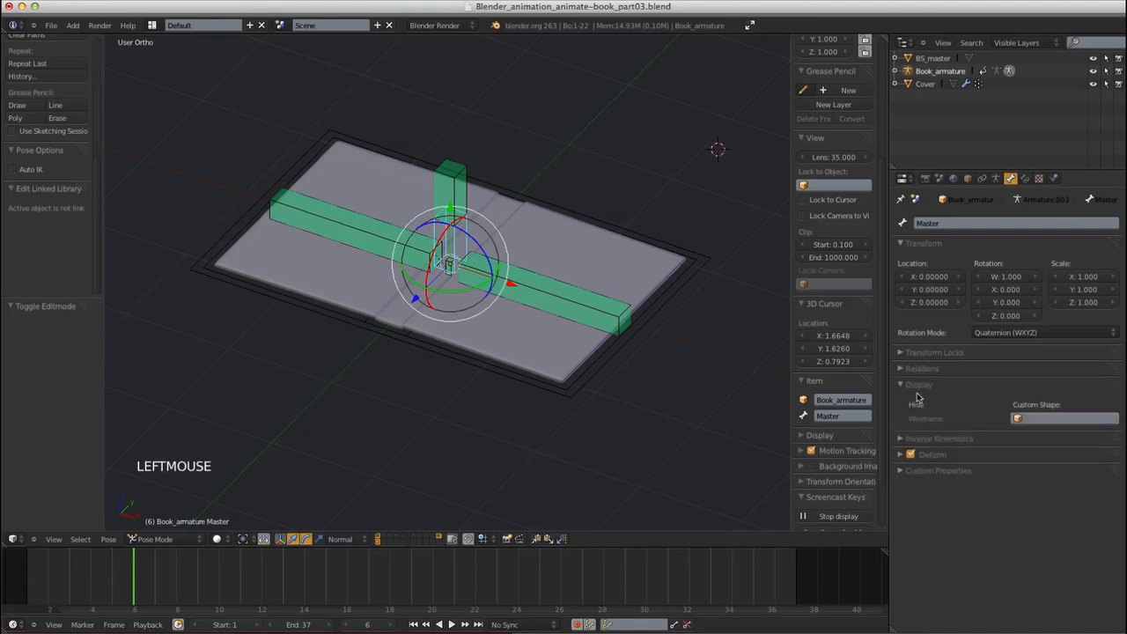
pyautogui.click(1038, 419)
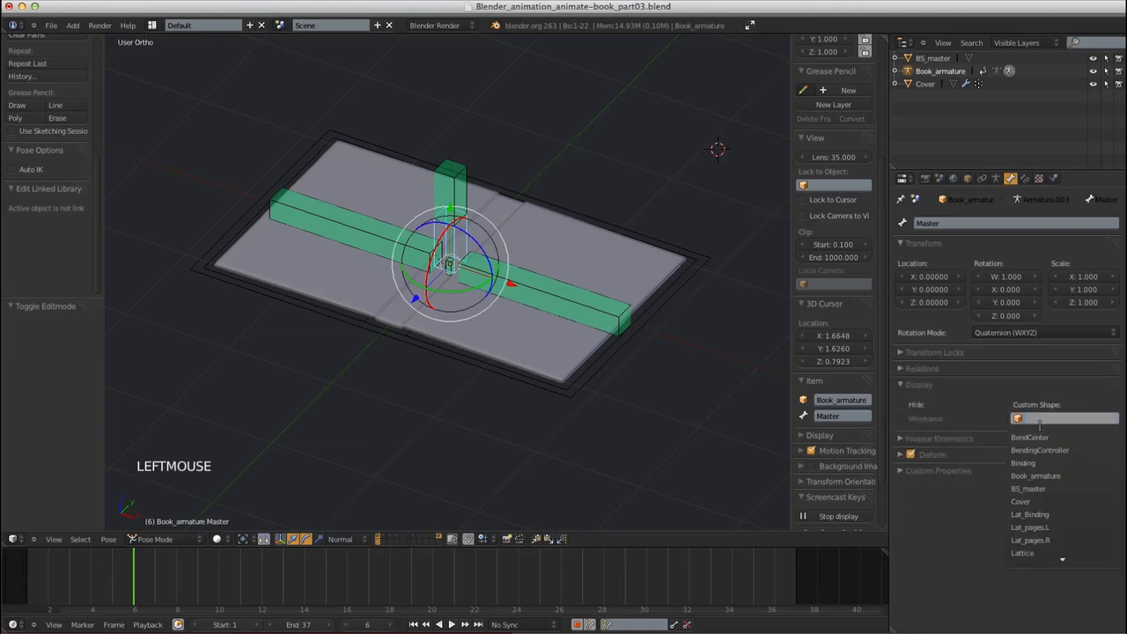
pyautogui.click(1028, 489)
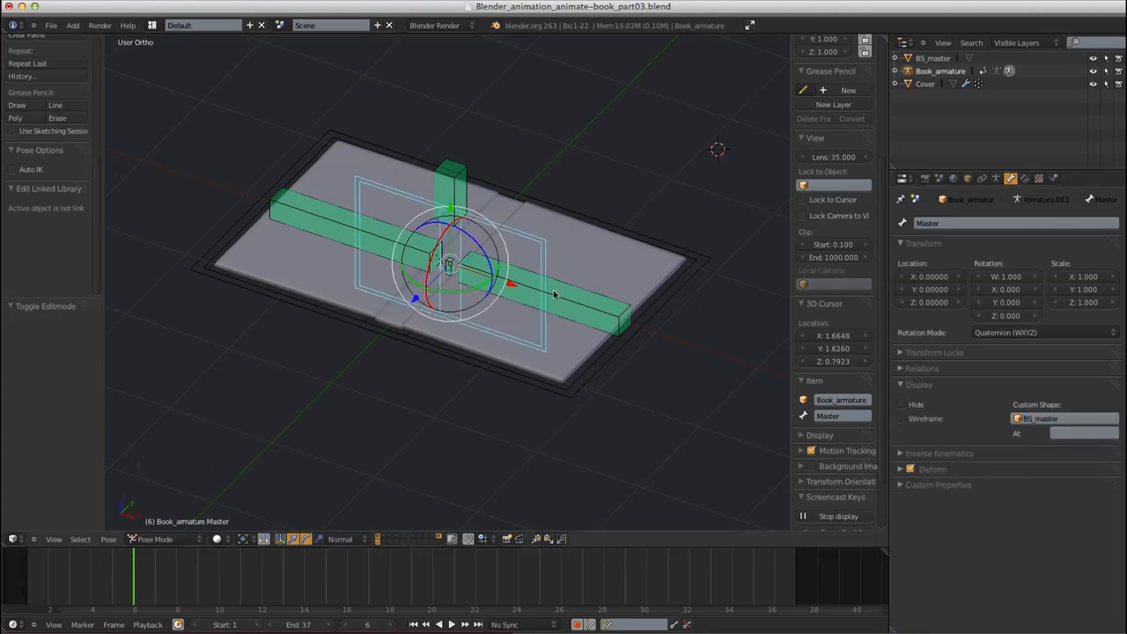
pyautogui.moveTo(564, 306); pyautogui.dragTo(543, 320, button='middle')
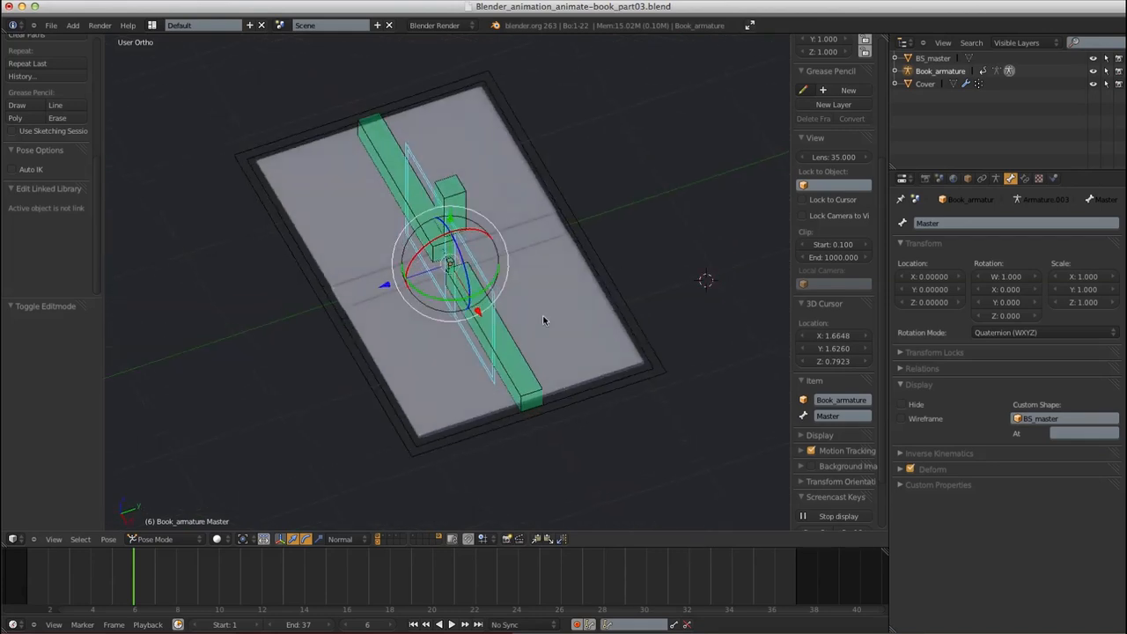
# Rotate all of BS_master's mesh geometry by -90° about the global X axis in mesh editing
pyautogui.rightClick(663, 381)
pyautogui.moveTo(665, 436); pyautogui.dragTo(644, 378, button='middle')
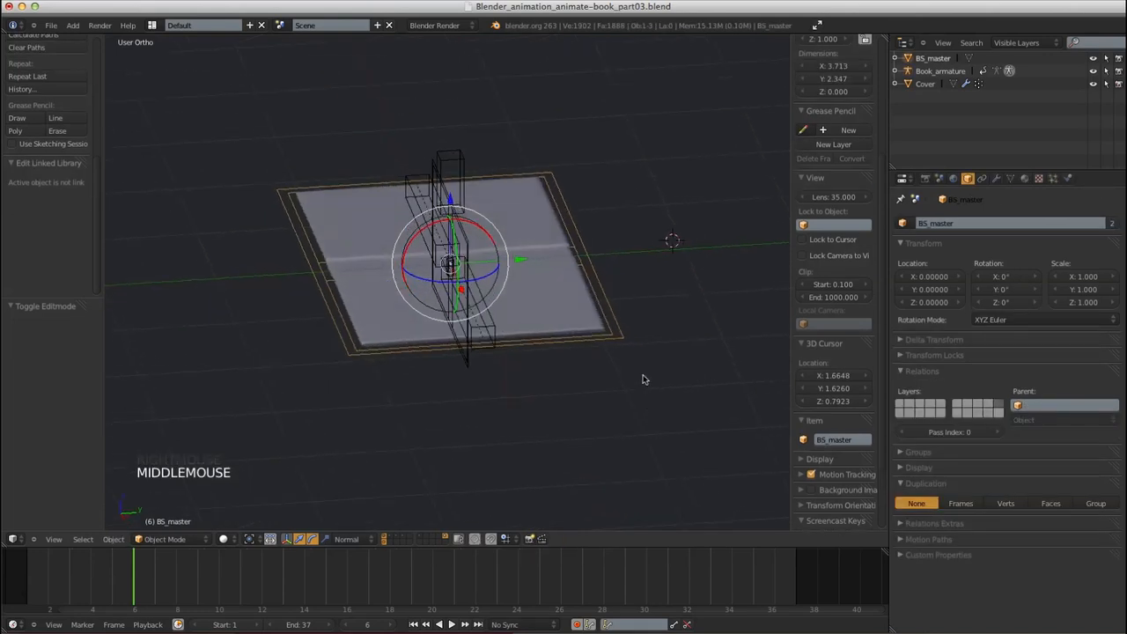
pyautogui.press('Tab')
pyautogui.press('a')
pyautogui.press('a')
pyautogui.press('a')
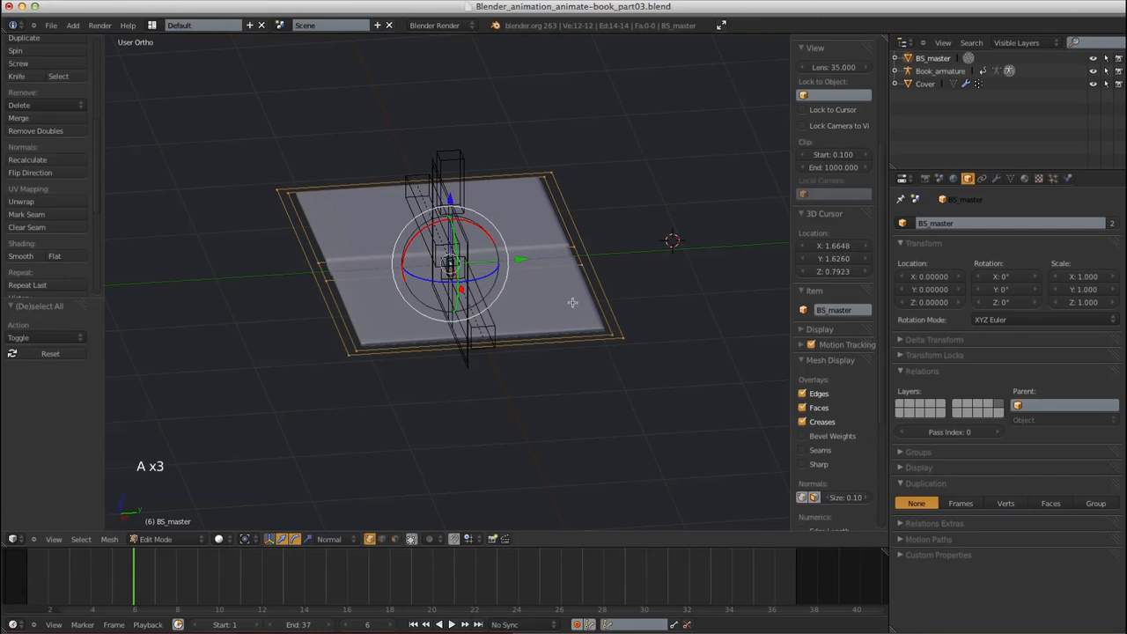
pyautogui.press('r')
pyautogui.press('x')
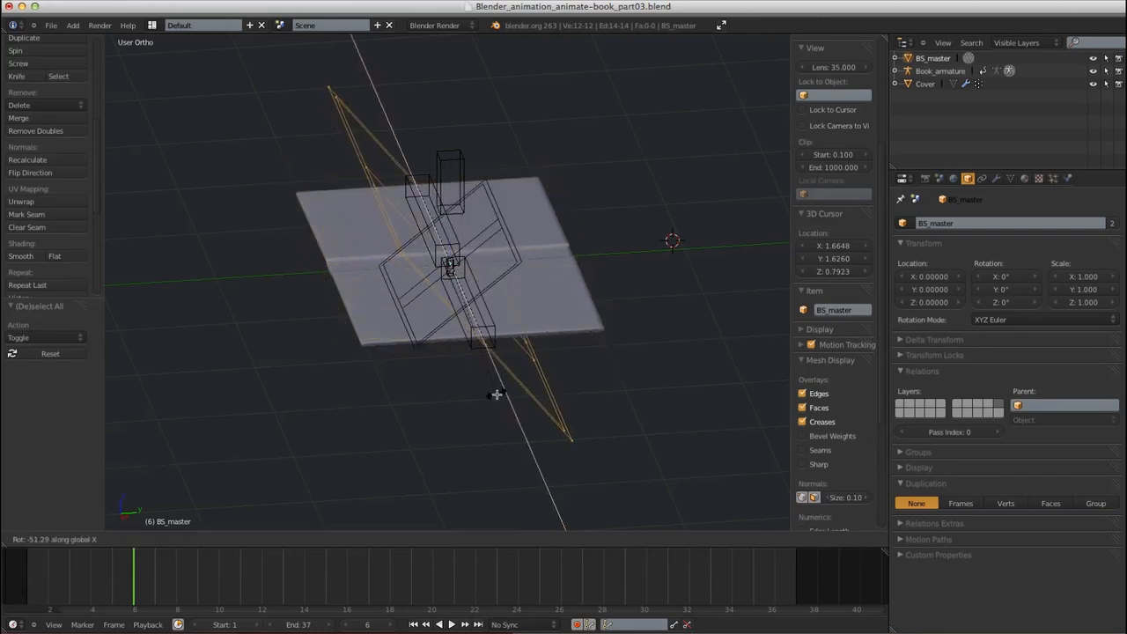
pyautogui.press('-')
pyautogui.press('9')
pyautogui.press('0')
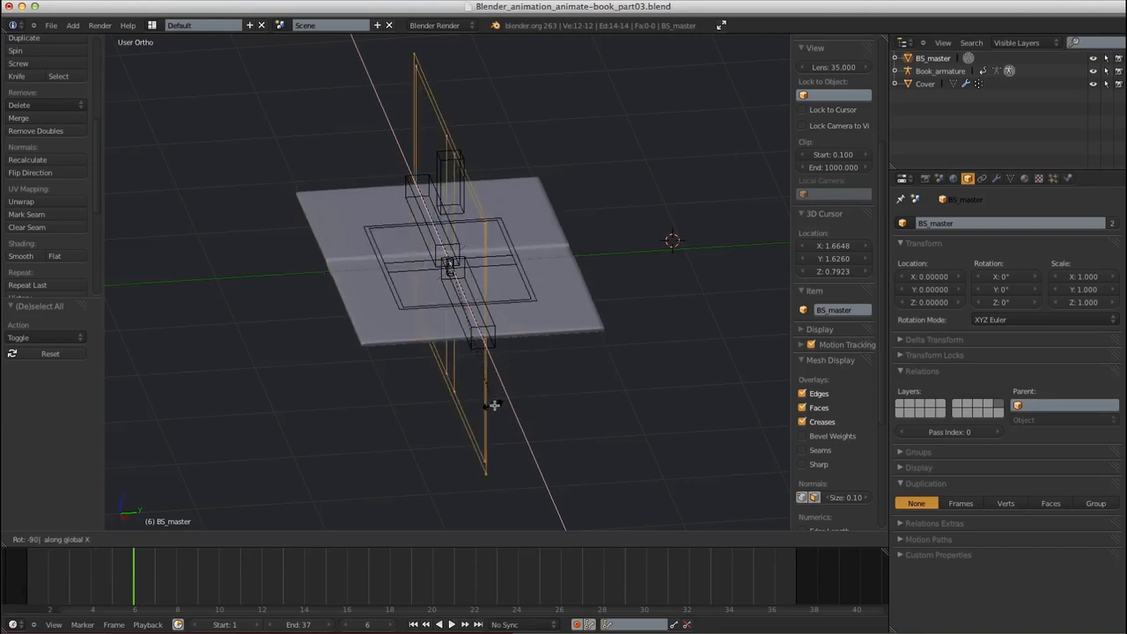
pyautogui.click(496, 401)
pyautogui.press('Tab')
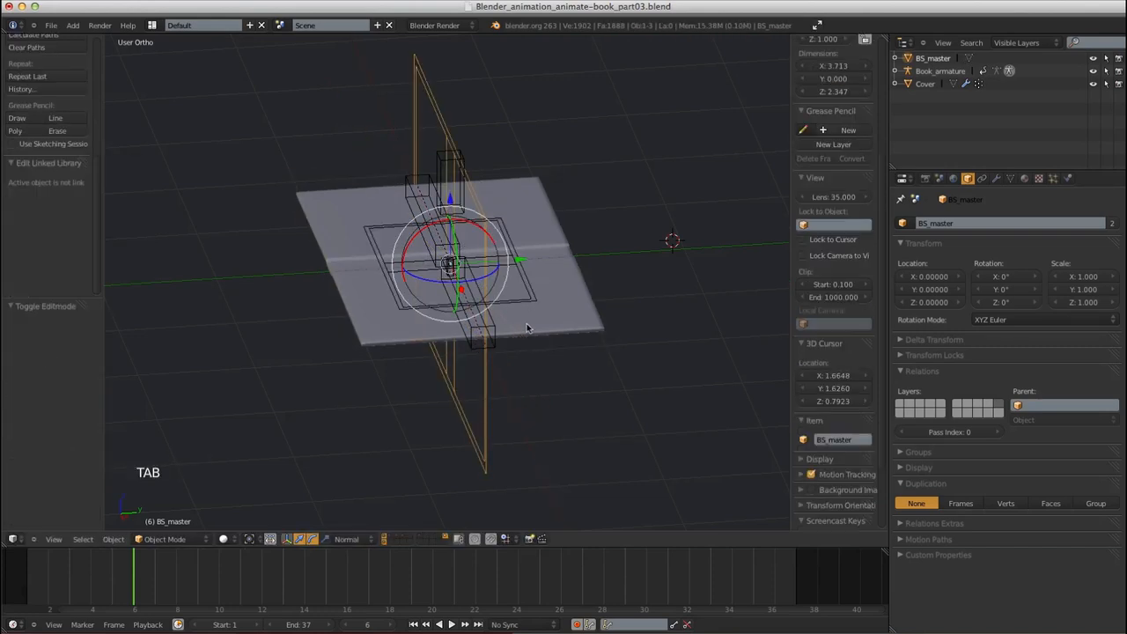
# Rotate the BS_master object by 90° about the global X axis so it lies flat around the cover
pyautogui.moveTo(519, 332); pyautogui.dragTo(543, 340, button='middle')
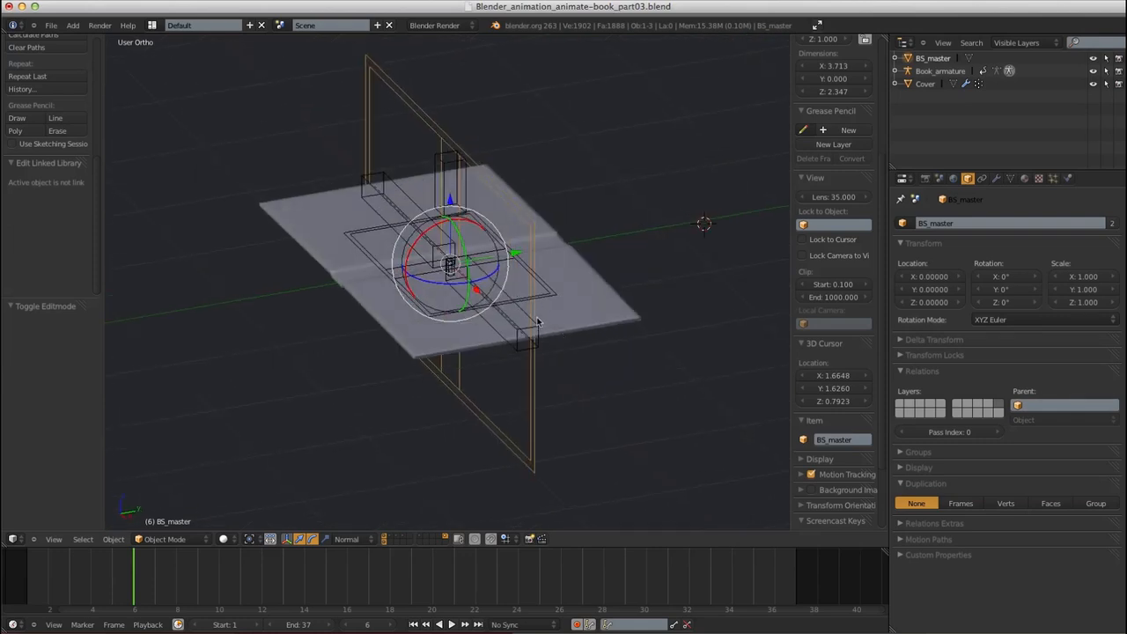
pyautogui.write('rx90')
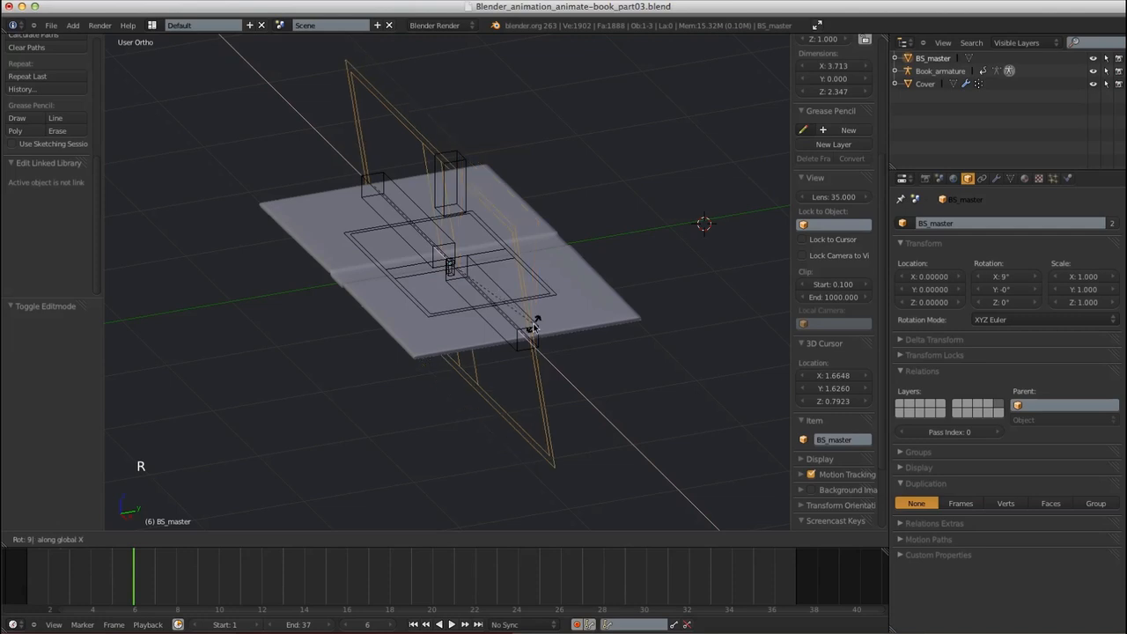
pyautogui.click(536, 339)
pyautogui.moveTo(536, 369); pyautogui.dragTo(559, 419, button='middle')
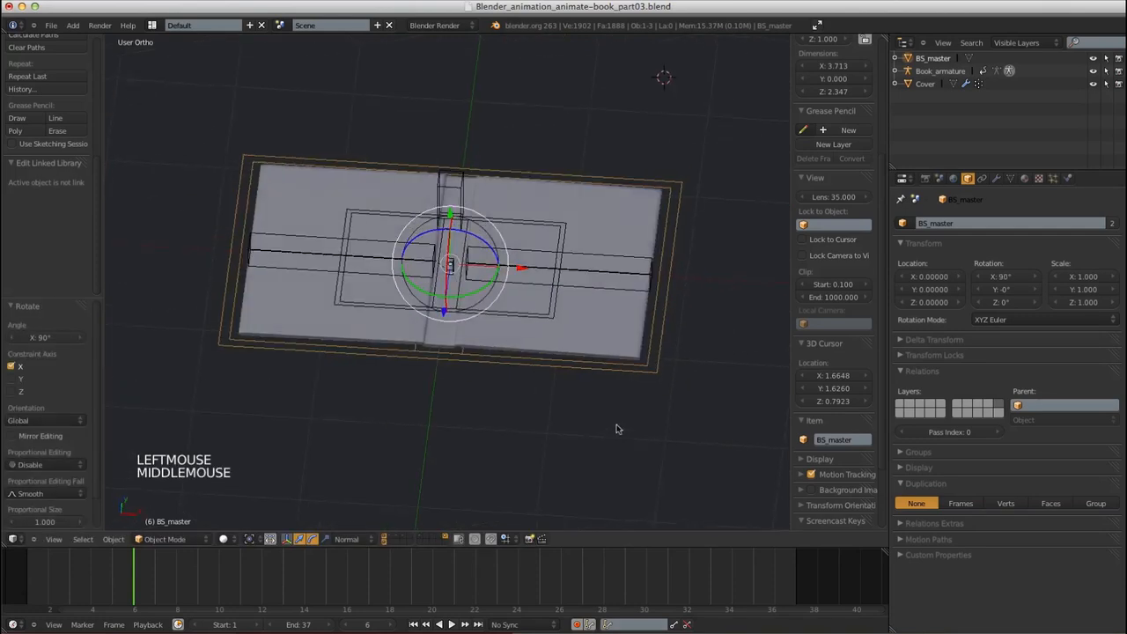
# Enlarge BS_master's entire mesh by a factor of about 1.97 in mesh editing, working from the top view
pyautogui.press('KP_7')
pyautogui.keyDown('shift'); pyautogui.moveTo(617, 361); pyautogui.dragTo(601, 317, button='middle'); pyautogui.keyUp('shift')
pyautogui.press('s')
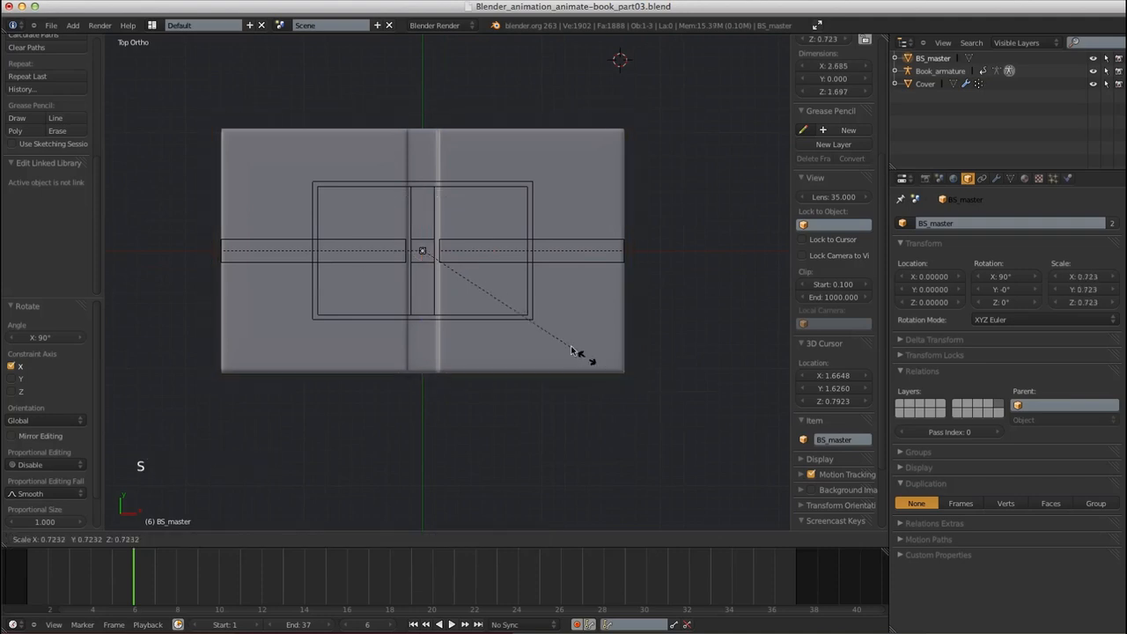
pyautogui.rightClick(632, 385)
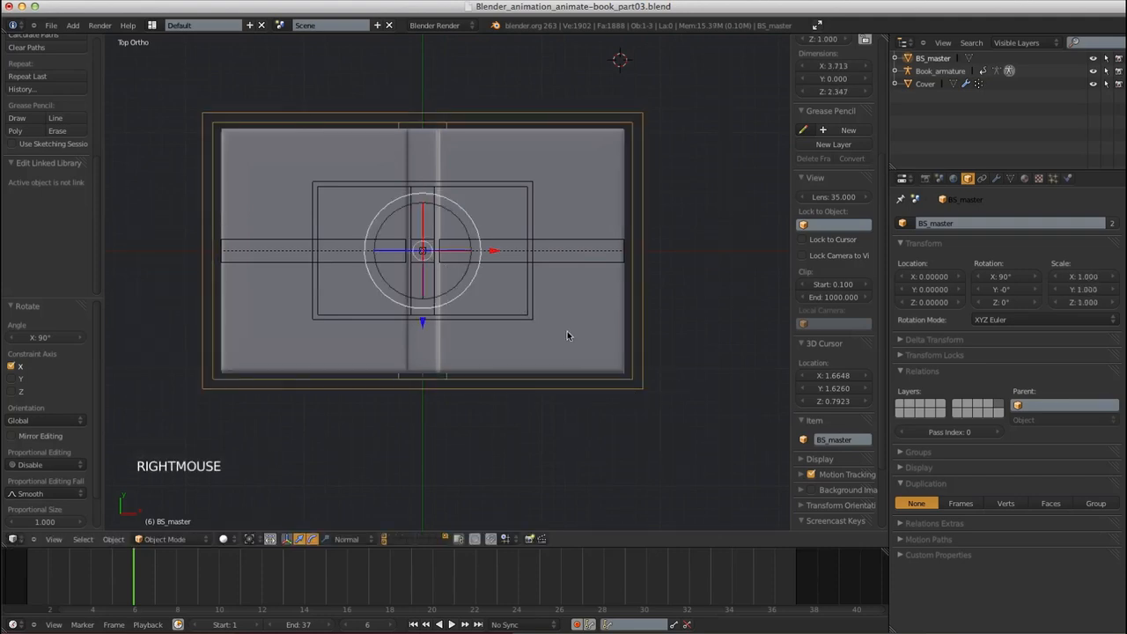
pyautogui.press('Tab')
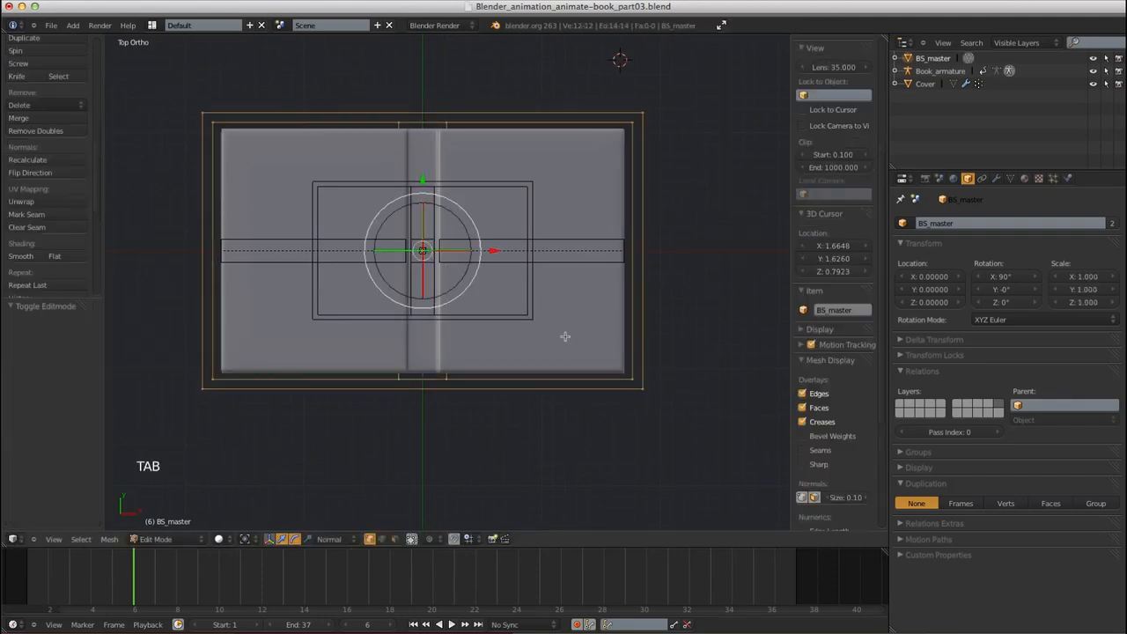
pyautogui.press('a')
pyautogui.press('a')
pyautogui.press('a')
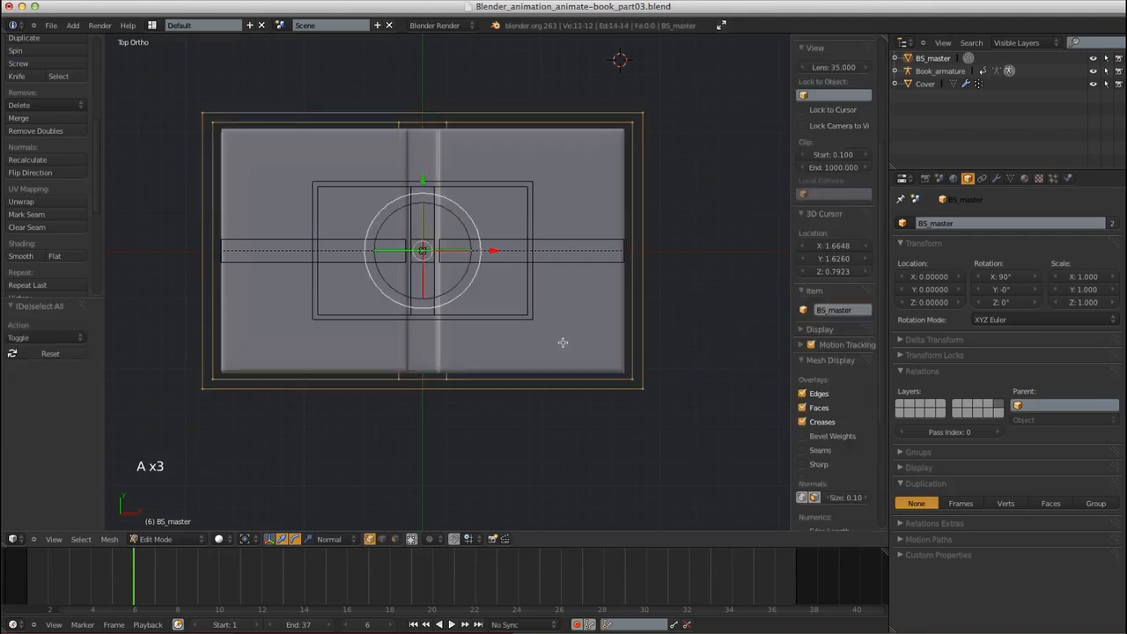
pyautogui.press('s')
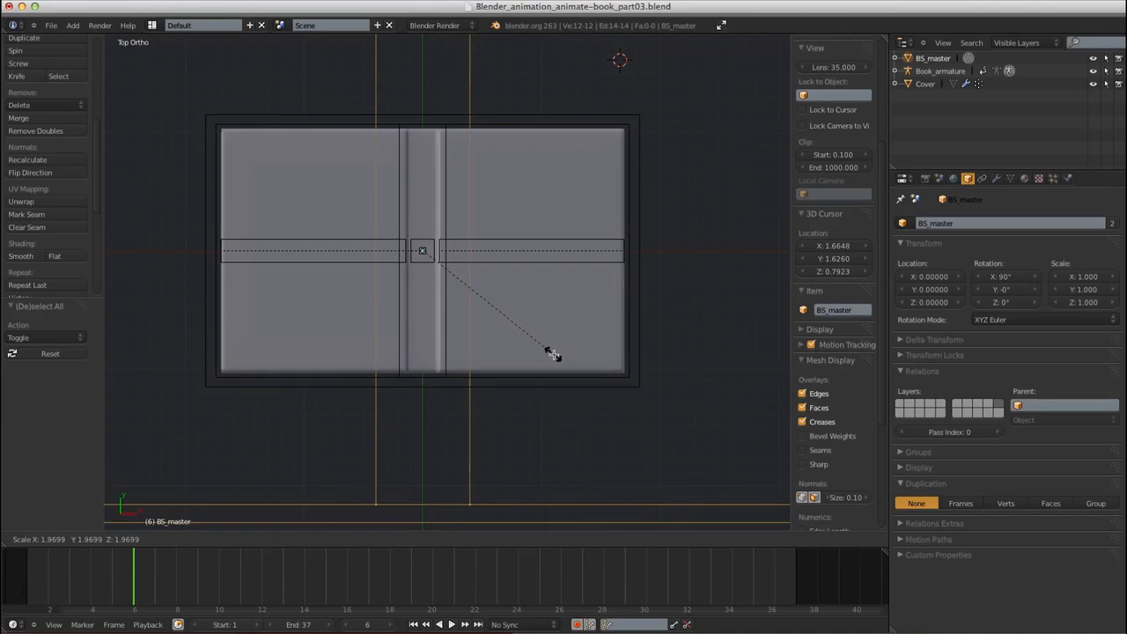
pyautogui.click(552, 354)
pyautogui.moveTo(590, 352); pyautogui.dragTo(527, 310, button='middle')
pyautogui.press('Tab')
pyautogui.keyDown('shift'); pyautogui.moveTo(576, 370); pyautogui.dragTo(536, 294, button='middle'); pyautogui.keyUp('shift')
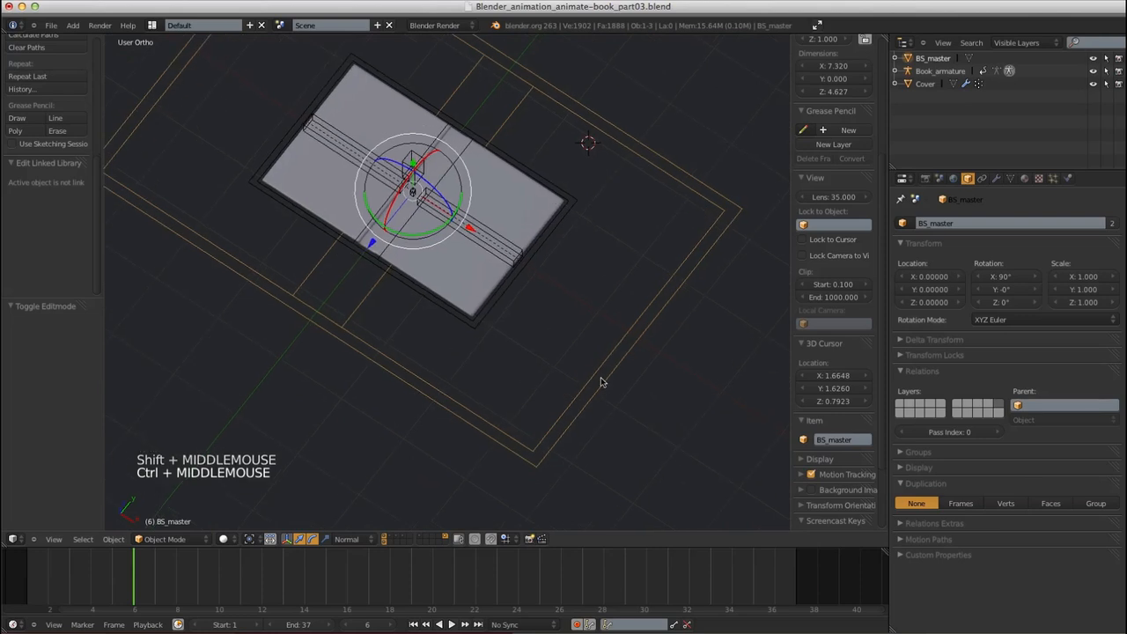
# Scale the BS_master object to 0.5 so it matches the frame around the cover, and select the Master bone
pyautogui.press('s')
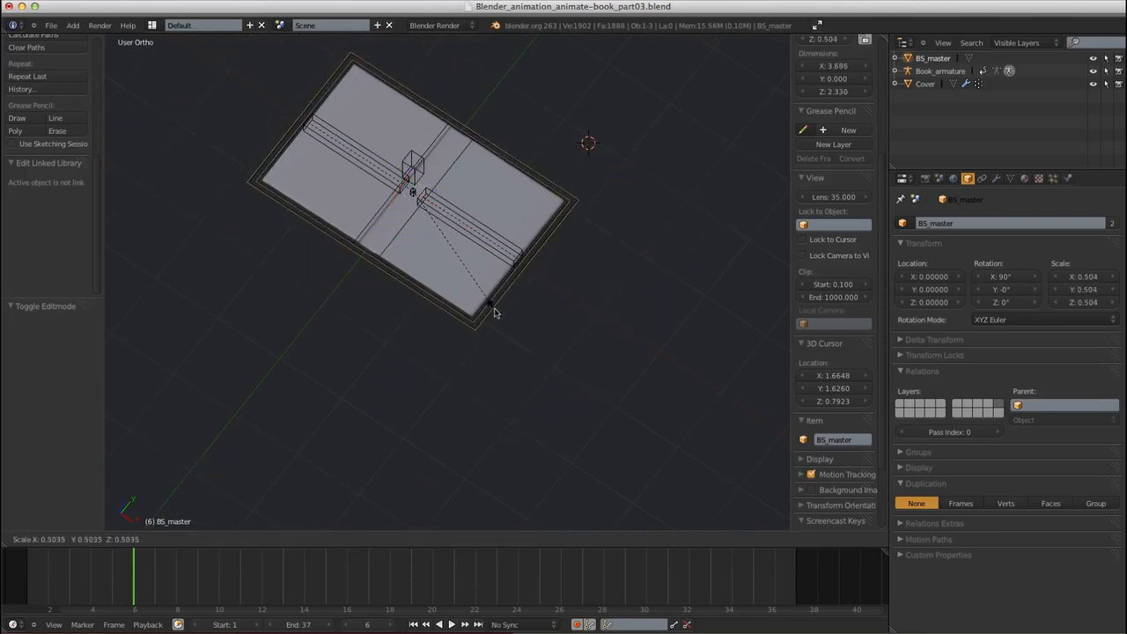
pyautogui.click(493, 313)
pyautogui.moveTo(511, 340); pyautogui.dragTo(488, 326, button='middle')
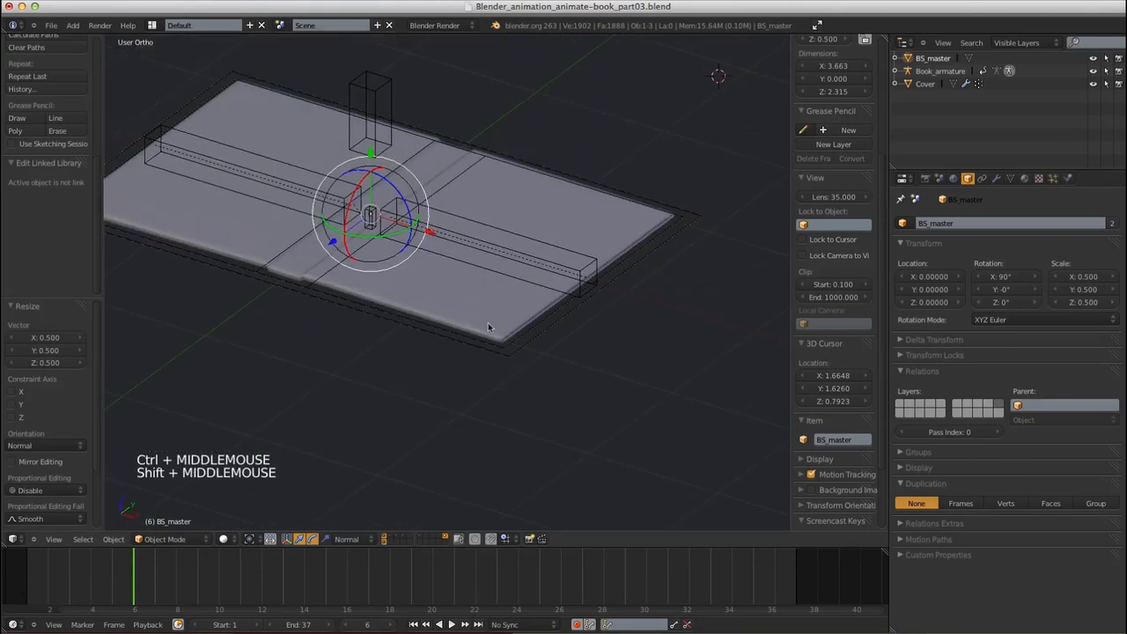
pyautogui.moveTo(516, 284); pyautogui.dragTo(461, 349, button='middle')
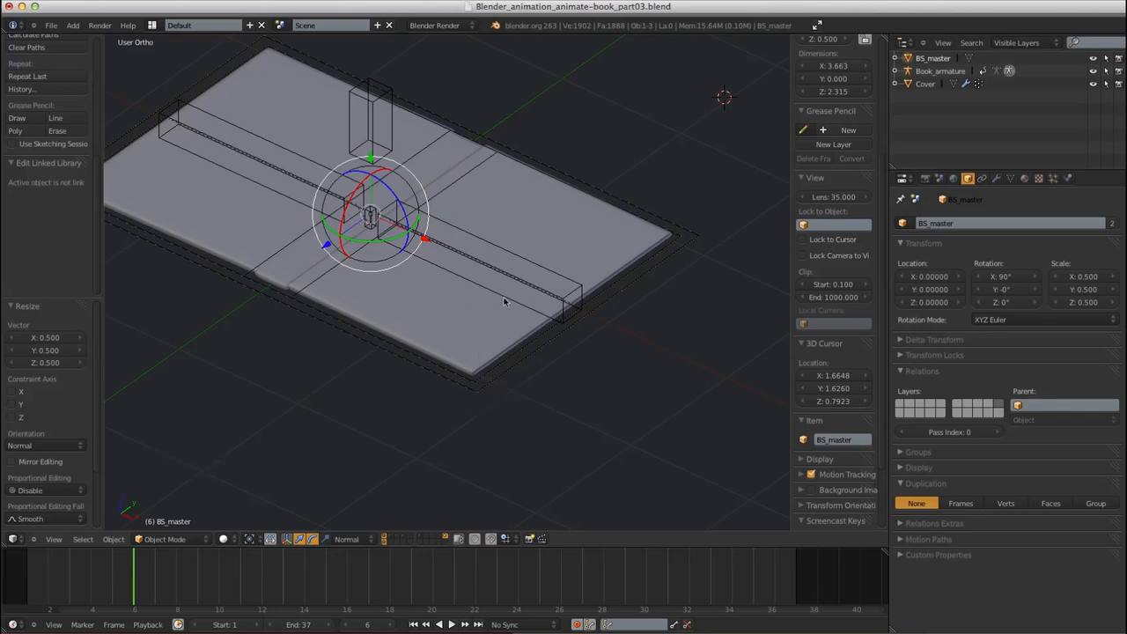
pyautogui.moveTo(423, 295); pyautogui.dragTo(603, 317, button='middle')
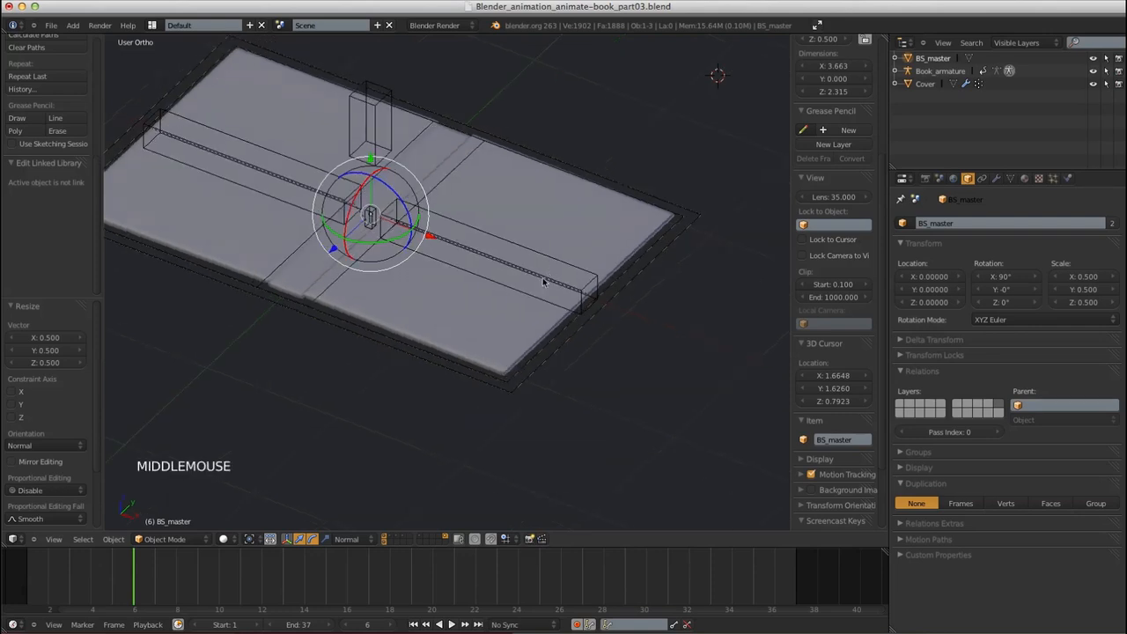
pyautogui.keyDown('shift'); pyautogui.moveTo(501, 360); pyautogui.dragTo(465, 207, button='middle'); pyautogui.keyUp('shift')
pyautogui.rightClick(489, 386)
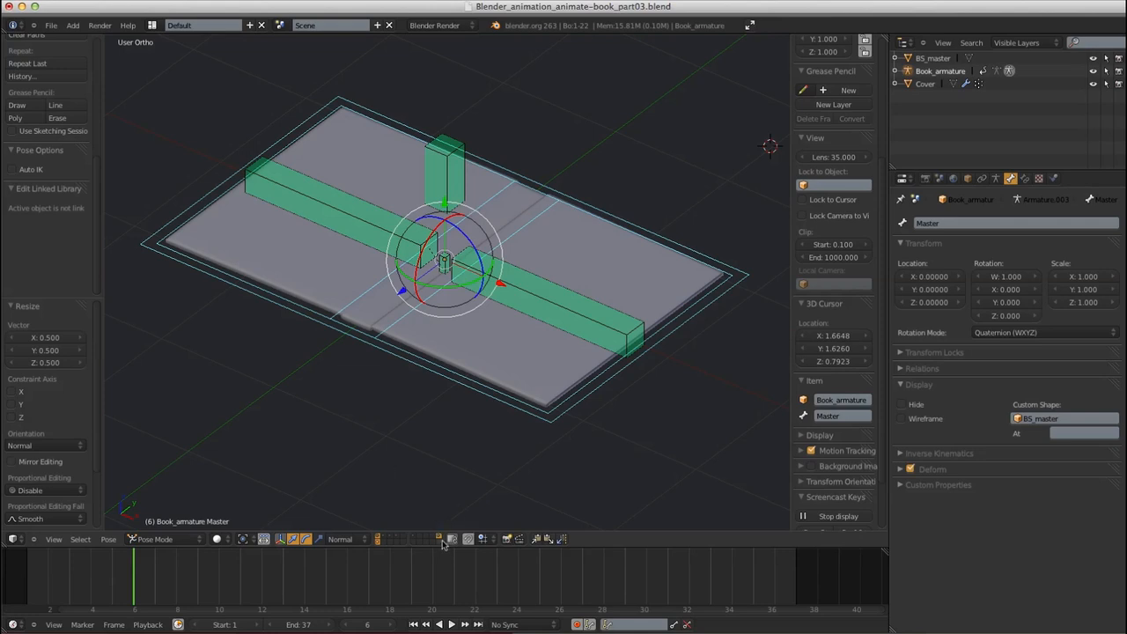
# Show only the layer holding BS_master and reset the 3D cursor to the scene origin
pyautogui.click(440, 539)
pyautogui.click(440, 538)
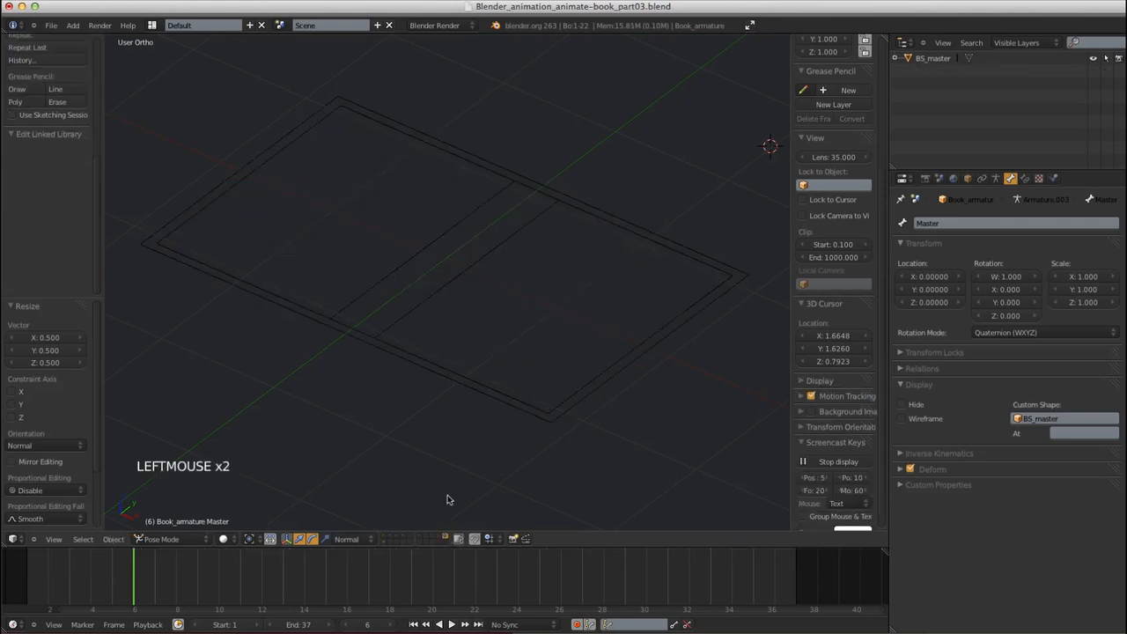
pyautogui.hotkey('shift', 'c')
pyautogui.keyDown('shift'); pyautogui.moveTo(470, 277); pyautogui.dragTo(508, 325, button='middle'); pyautogui.keyUp('shift')
# Add a UV sphere at the origin with 8 segments and 8 rings, viewed from the front
pyautogui.click(74, 25)
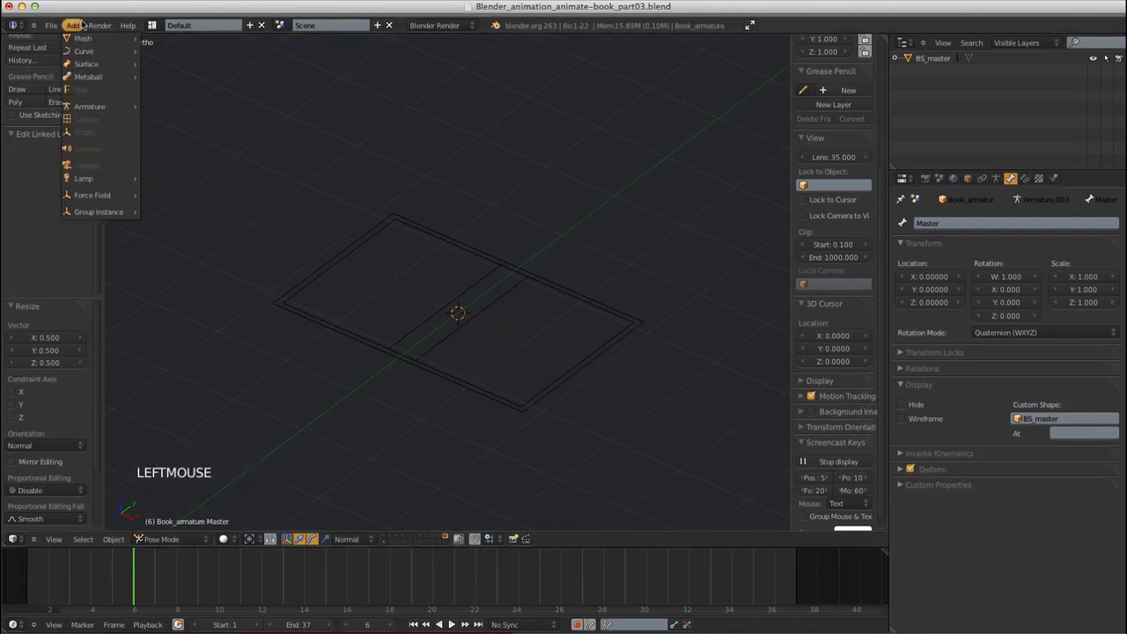
pyautogui.hotkey('shift', 'a')
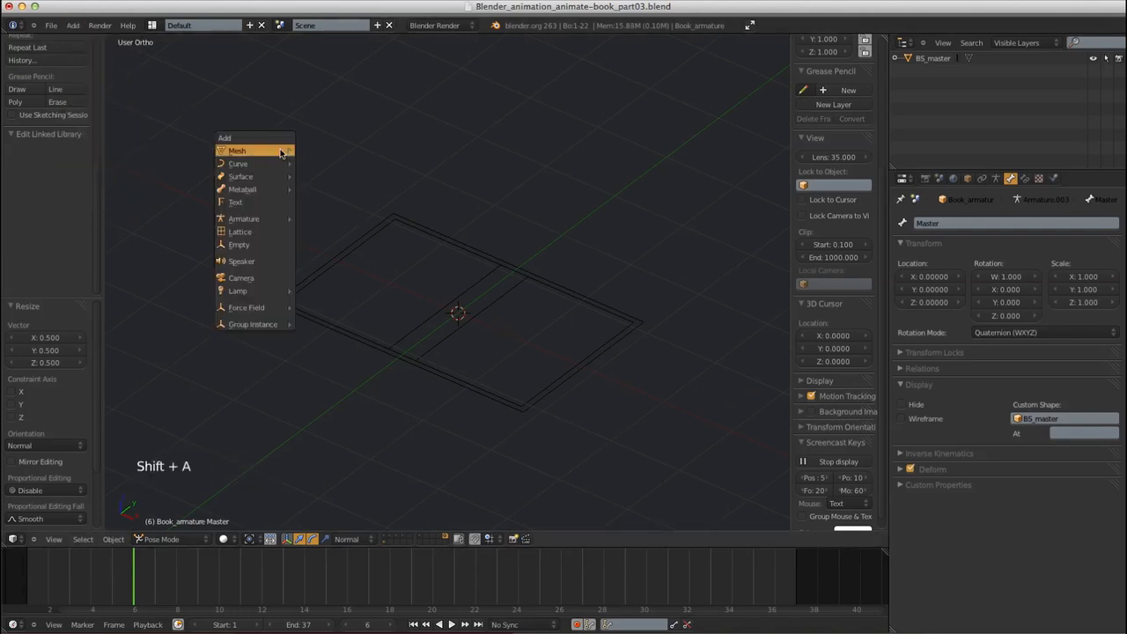
pyautogui.moveTo(268, 151)
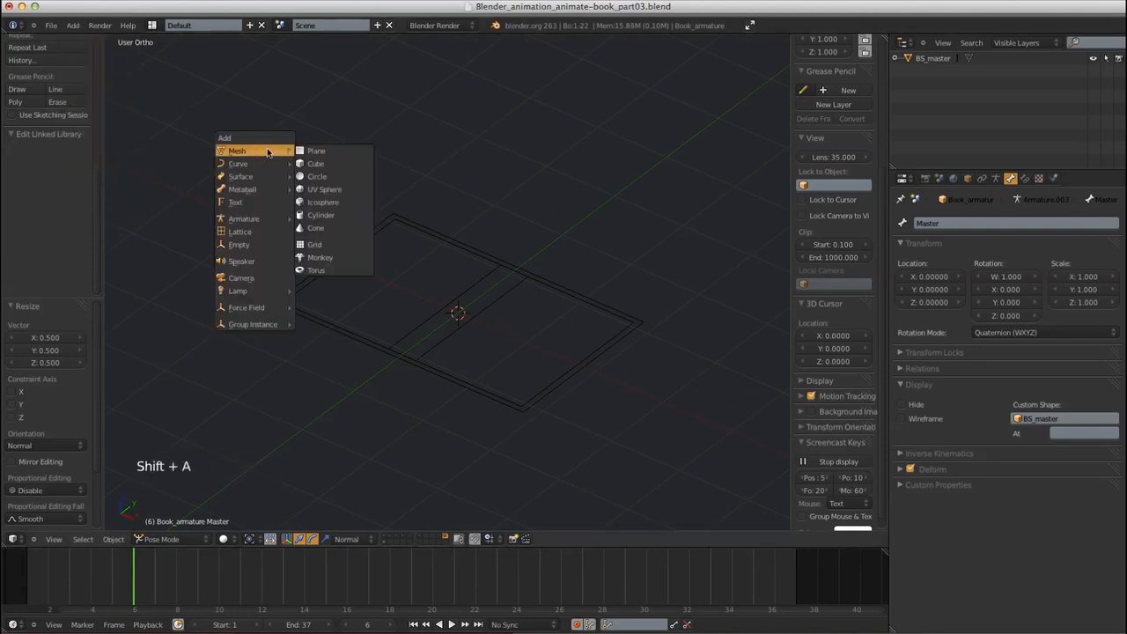
pyautogui.click(323, 189)
pyautogui.press('KP_1')
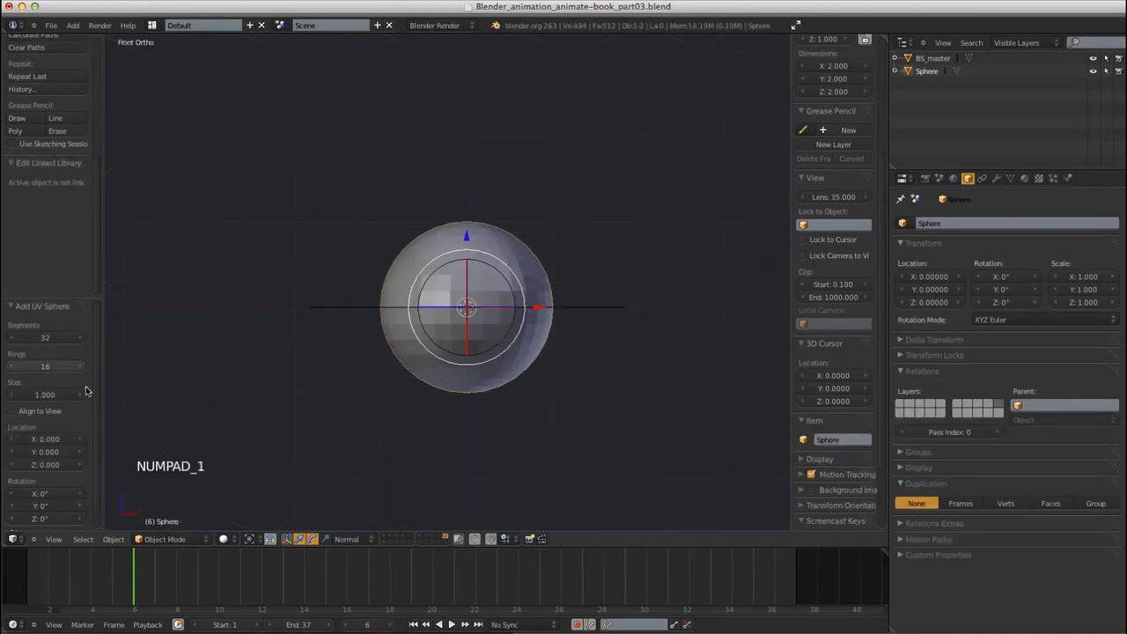
pyautogui.click(46, 340)
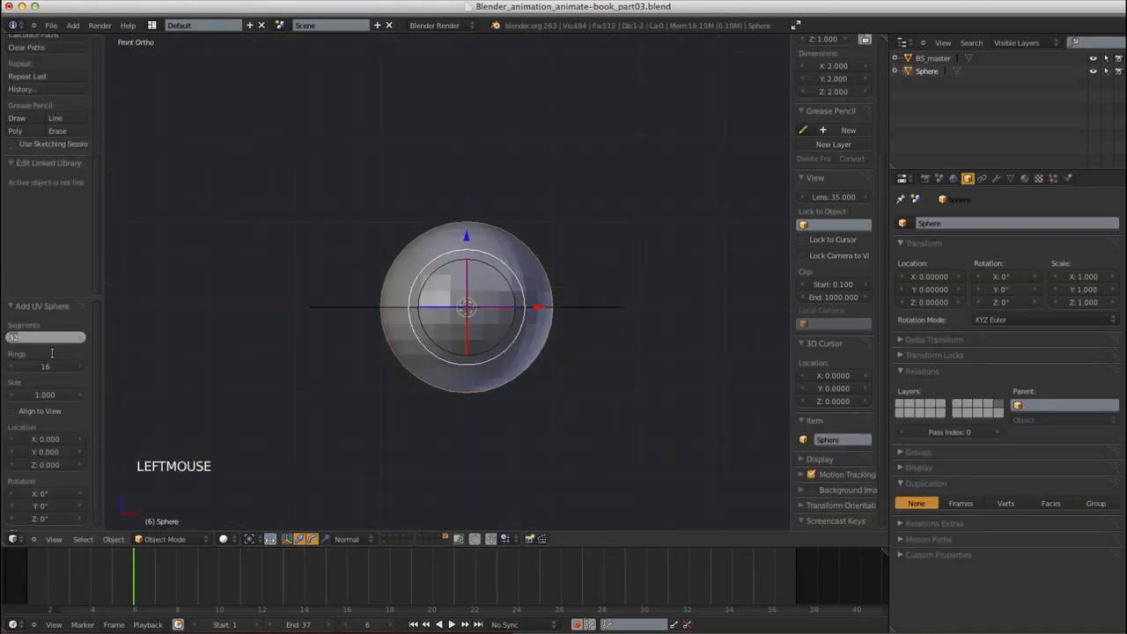
pyautogui.write('8')
pyautogui.click(53, 362)
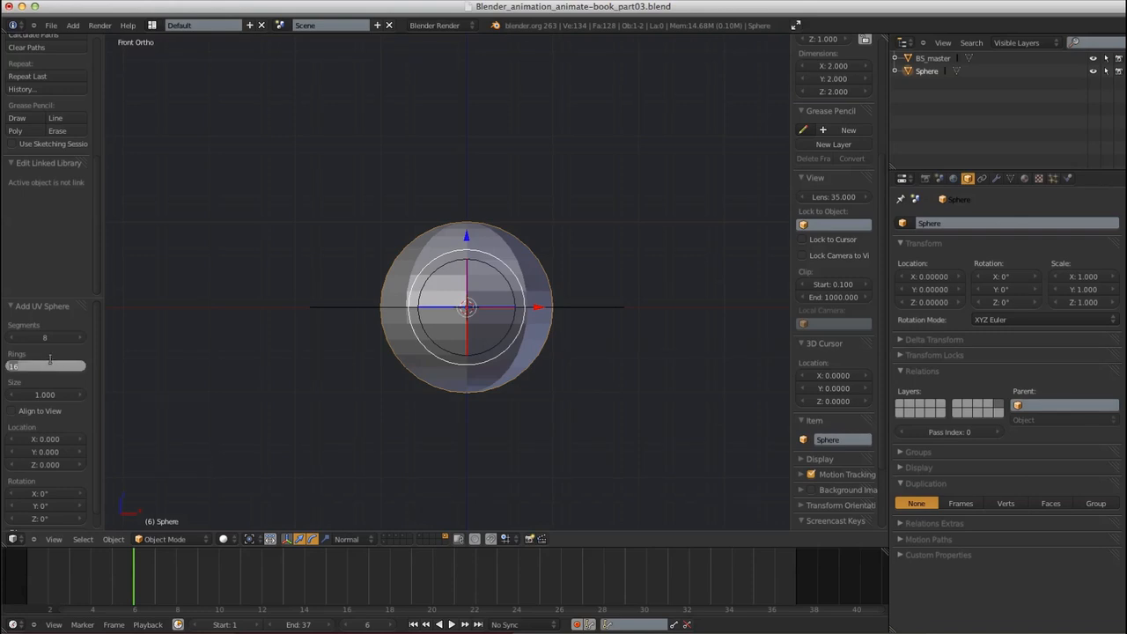
pyautogui.press('Return')
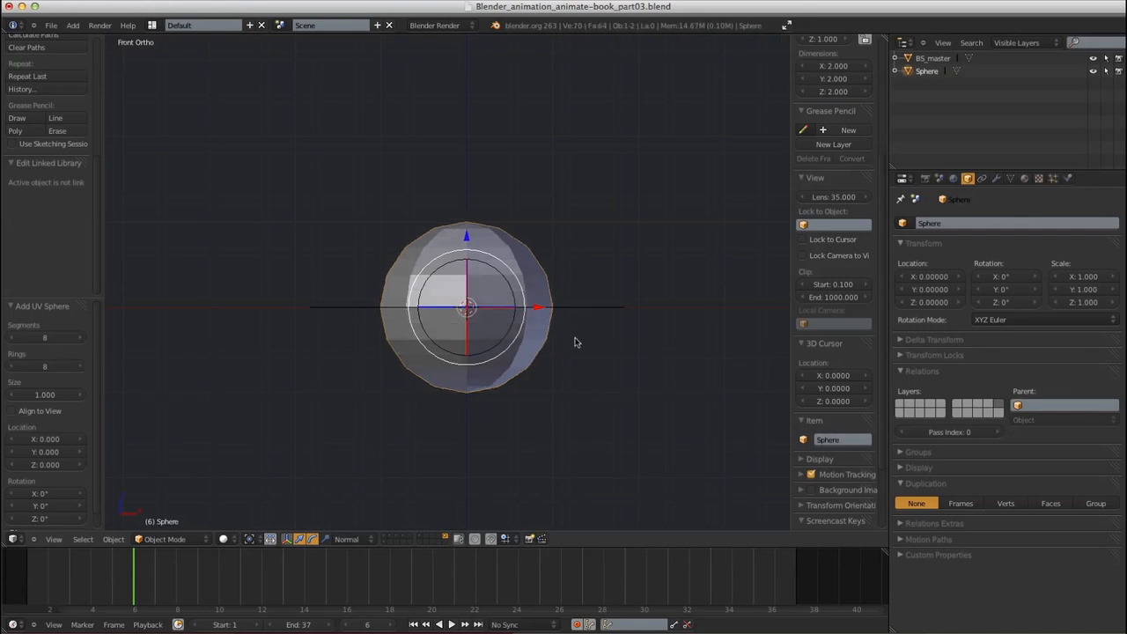
# Delete only the faces of the whole sphere, keeping its edges and vertices as a wire cage
pyautogui.press('Tab')
pyautogui.press('a')
pyautogui.press('a')
pyautogui.press('a')
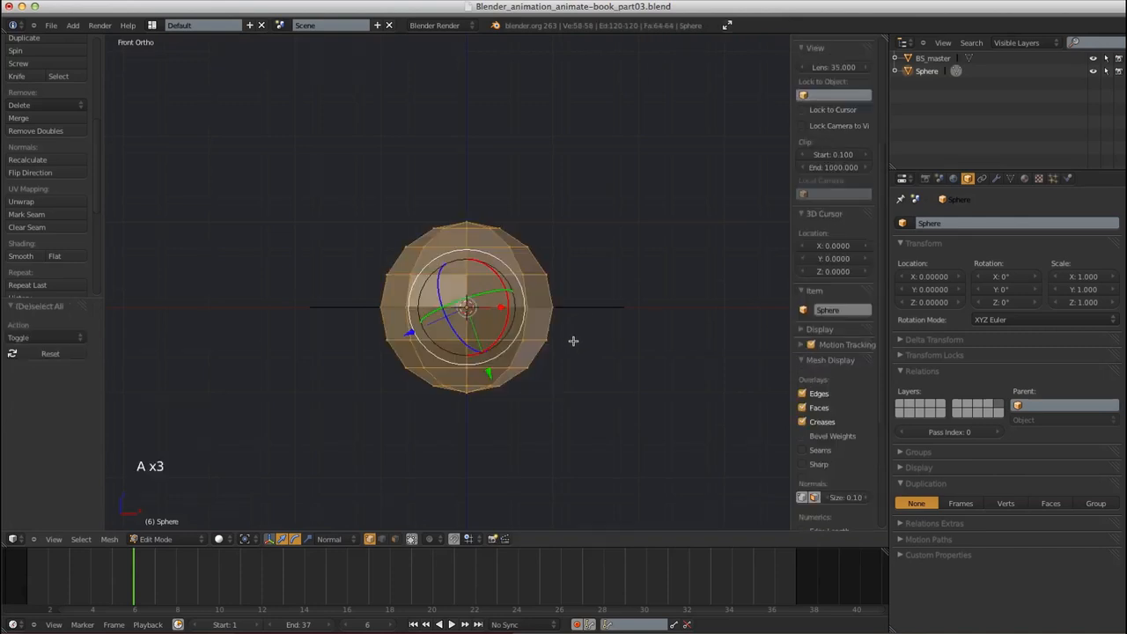
pyautogui.press('x')
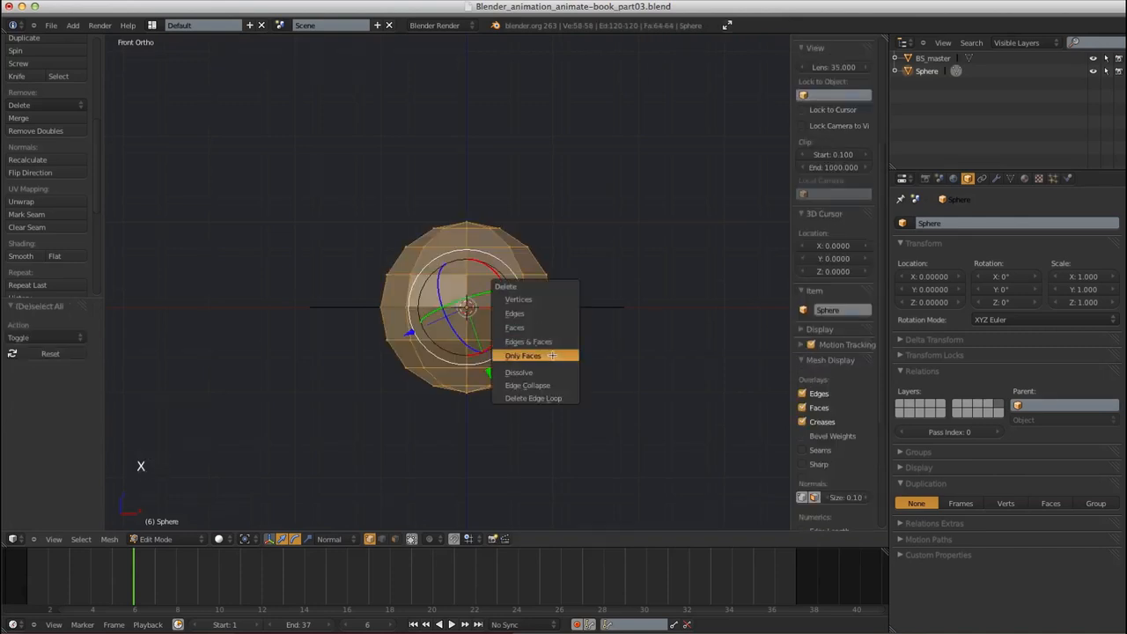
pyautogui.click(553, 355)
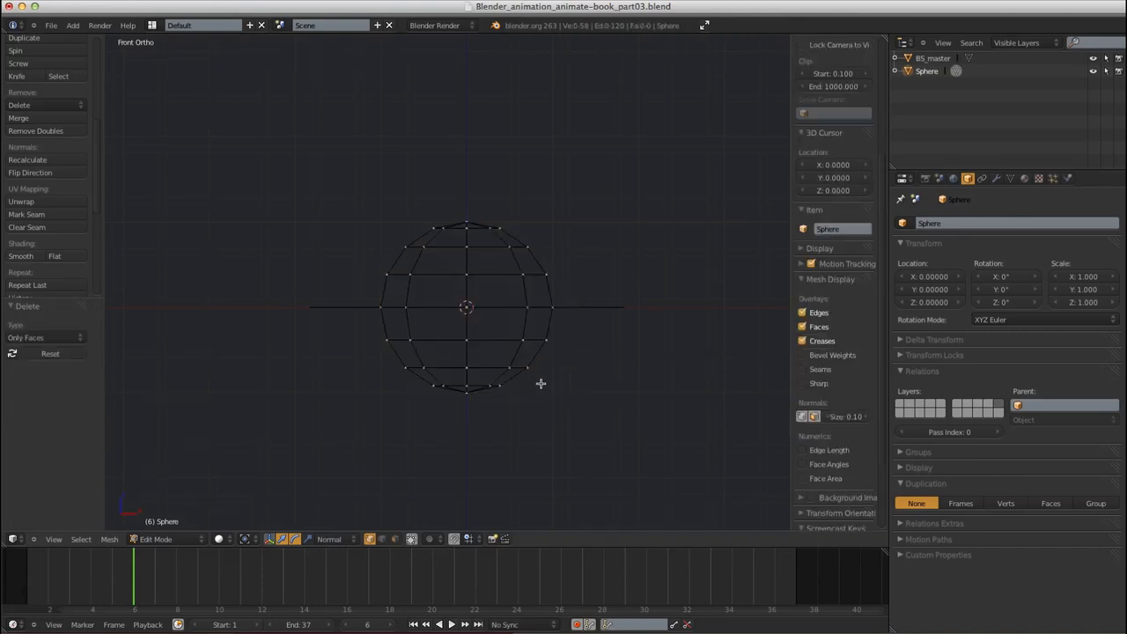
# Scale the entire wire sphere down by a factor of about 0.198
pyautogui.press('a')
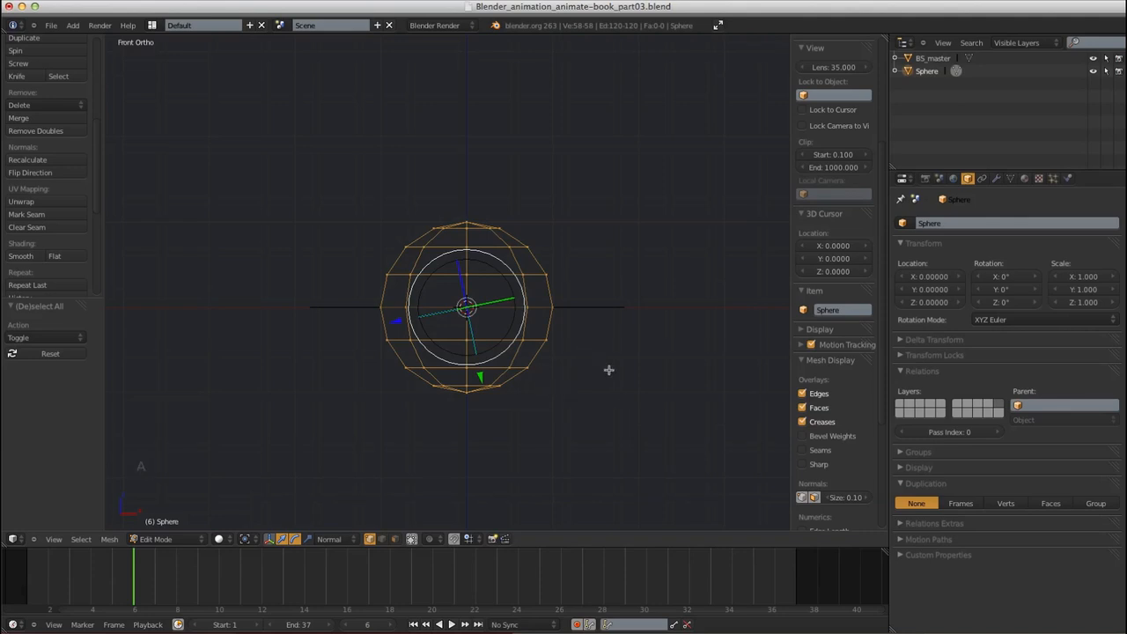
pyautogui.press('s')
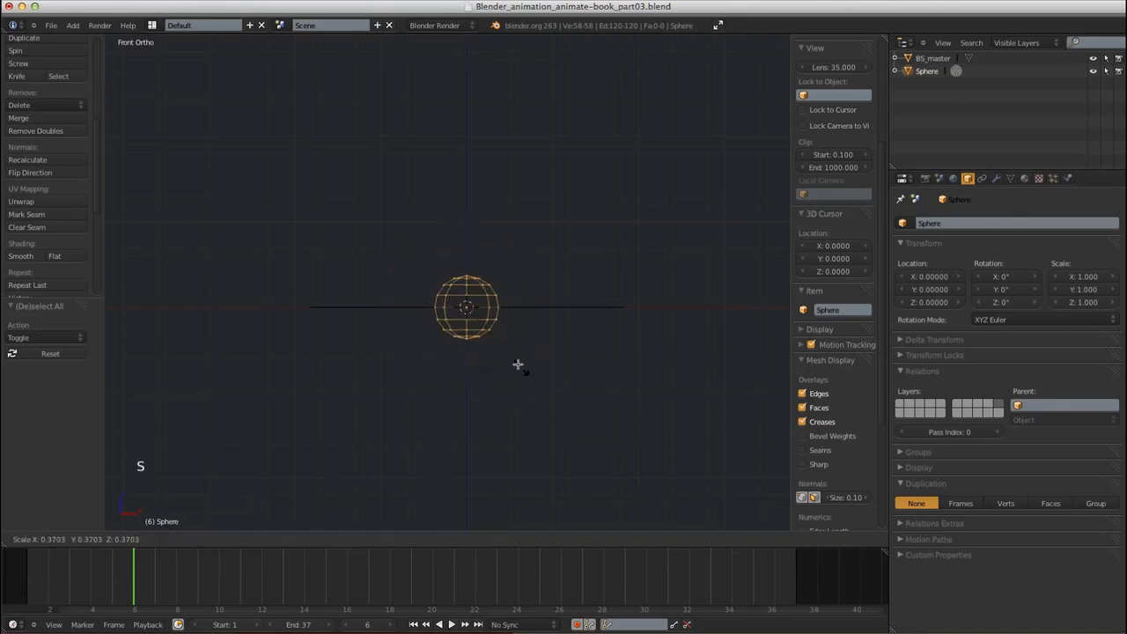
pyautogui.click(494, 338)
pyautogui.keyDown('shift'); pyautogui.moveTo(504, 317); pyautogui.dragTo(553, 393, button='middle'); pyautogui.keyUp('shift')
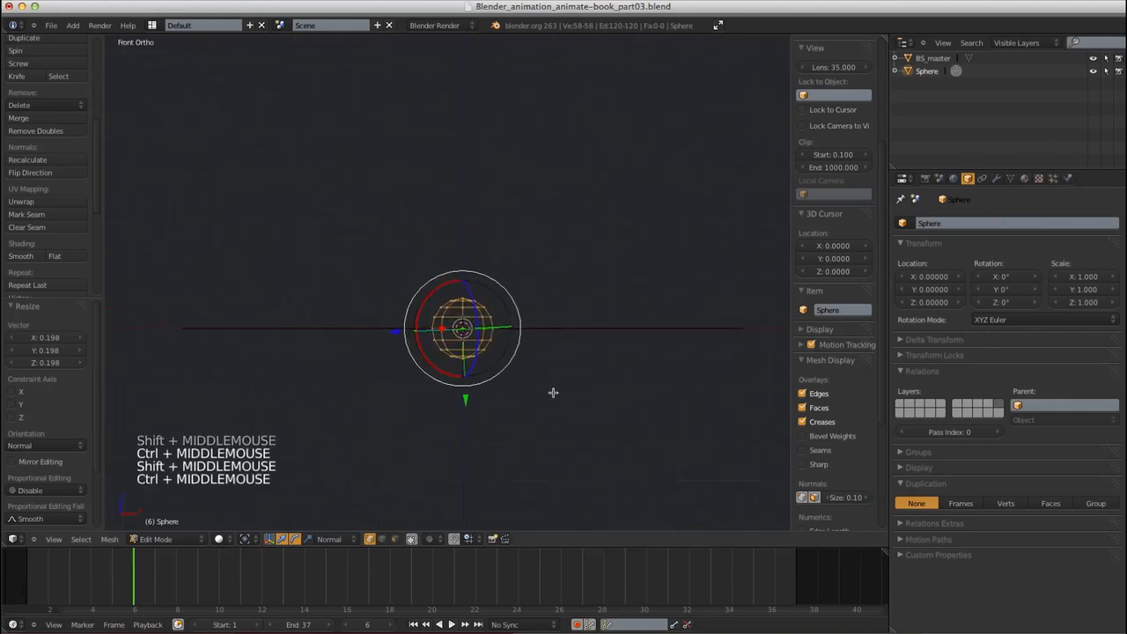
# Move the wire sphere up about 0.798 along Z and select its lowest vertex
pyautogui.press('g')
pyautogui.press('z')
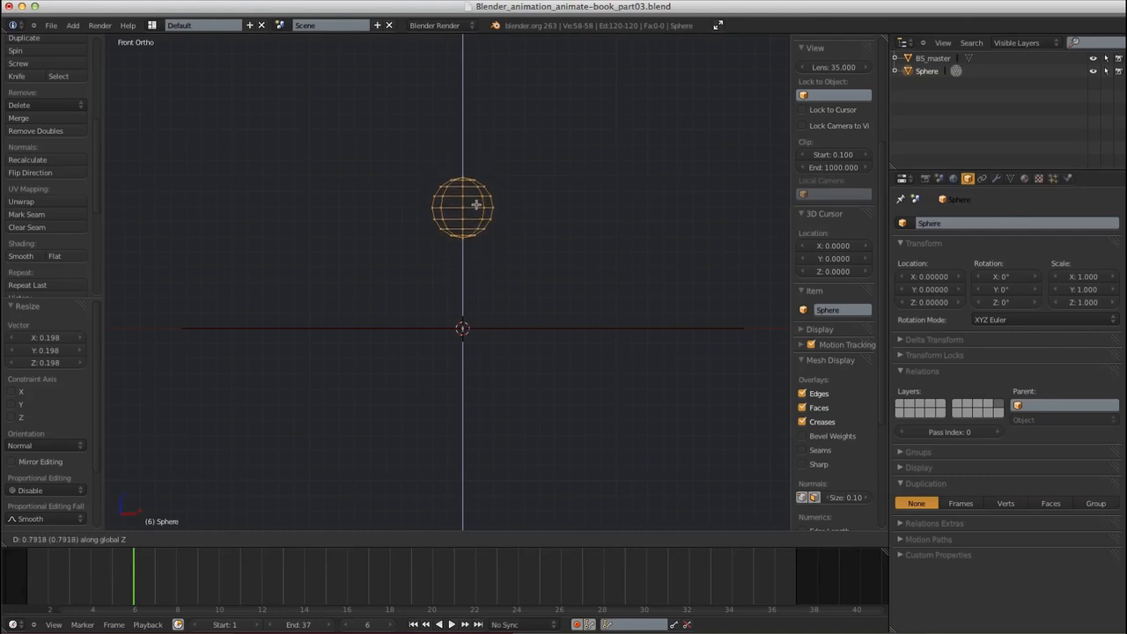
pyautogui.click(477, 205)
pyautogui.rightClick(462, 235)
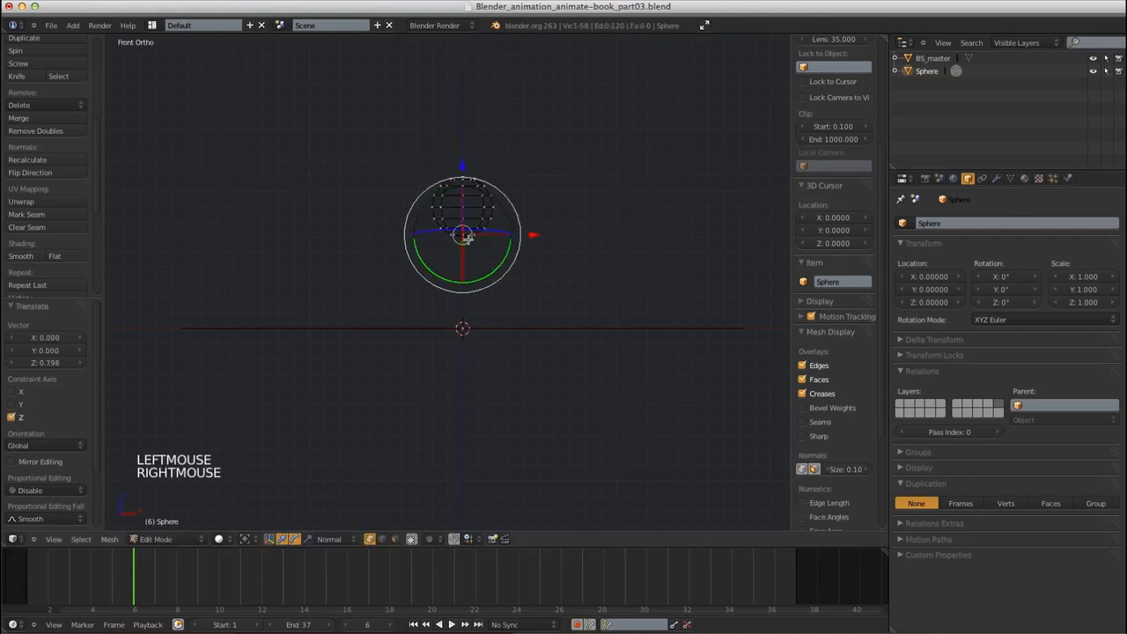
# Extrude the wire sphere's lowest vertex straight down along Z by about 0.409 in the front view
pyautogui.moveTo(495, 241)
pyautogui.mouseDown(button='middle')
pyautogui.moveTo(460, 245)
pyautogui.moveTo(472, 211)
pyautogui.moveTo(490, 247)
pyautogui.moveTo(489, 232)
pyautogui.mouseUp(button='middle')
pyautogui.rightClick(462, 239)
pyautogui.rightClick(467, 230)
pyautogui.press('KP_1')
pyautogui.press('e')
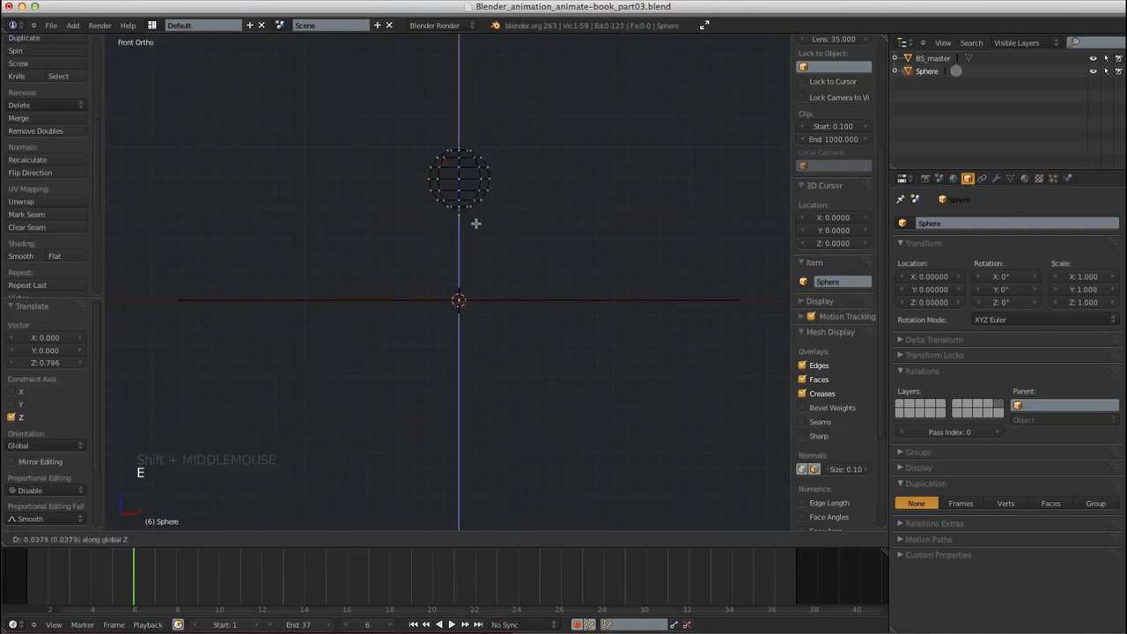
pyautogui.click(489, 275)
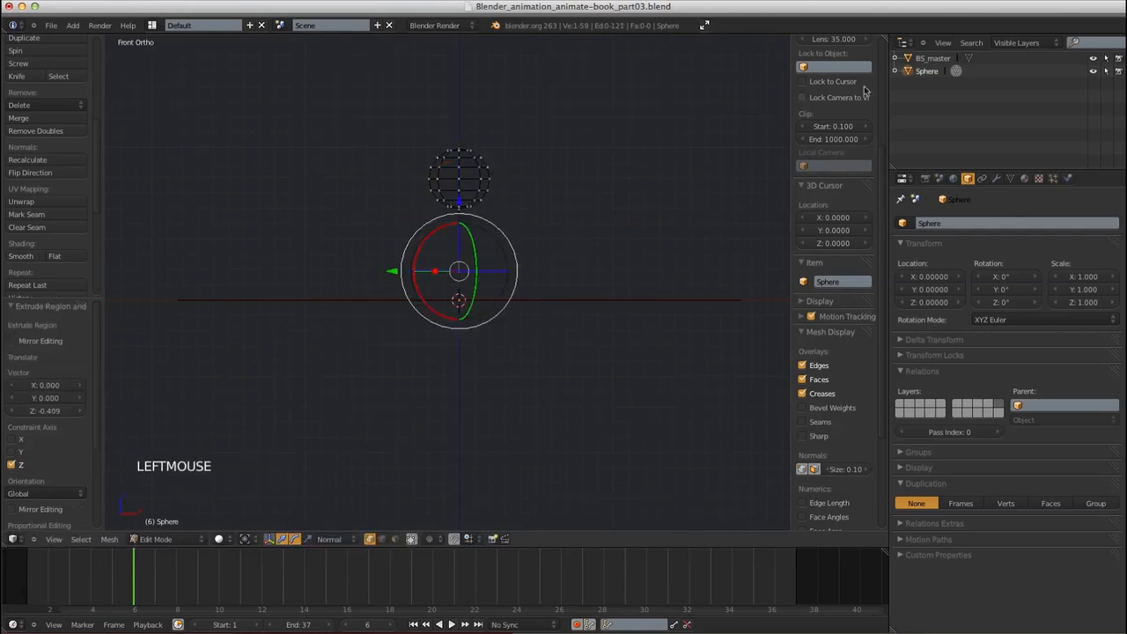
# Set the extruded vertex's Z coordinate to 0 and return to Object Mode
pyautogui.click(883, 66)
pyautogui.click(830, 102)
pyautogui.write('0')
pyautogui.press('Return')
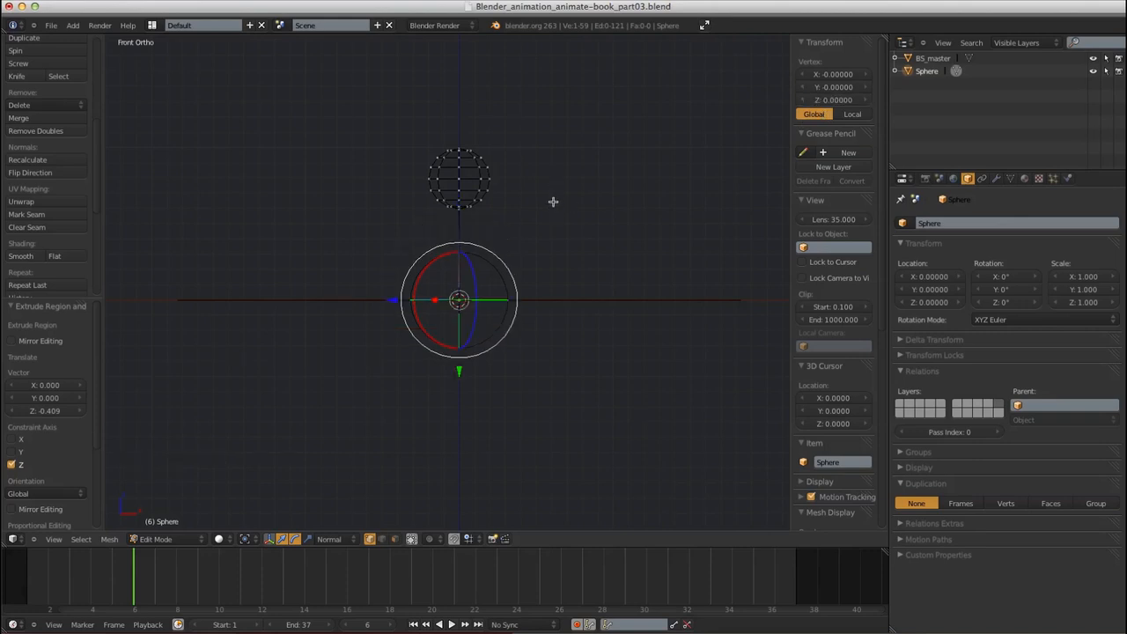
pyautogui.keyDown('shift'); pyautogui.moveTo(546, 232); pyautogui.dragTo(528, 252, button='middle'); pyautogui.keyUp('shift')
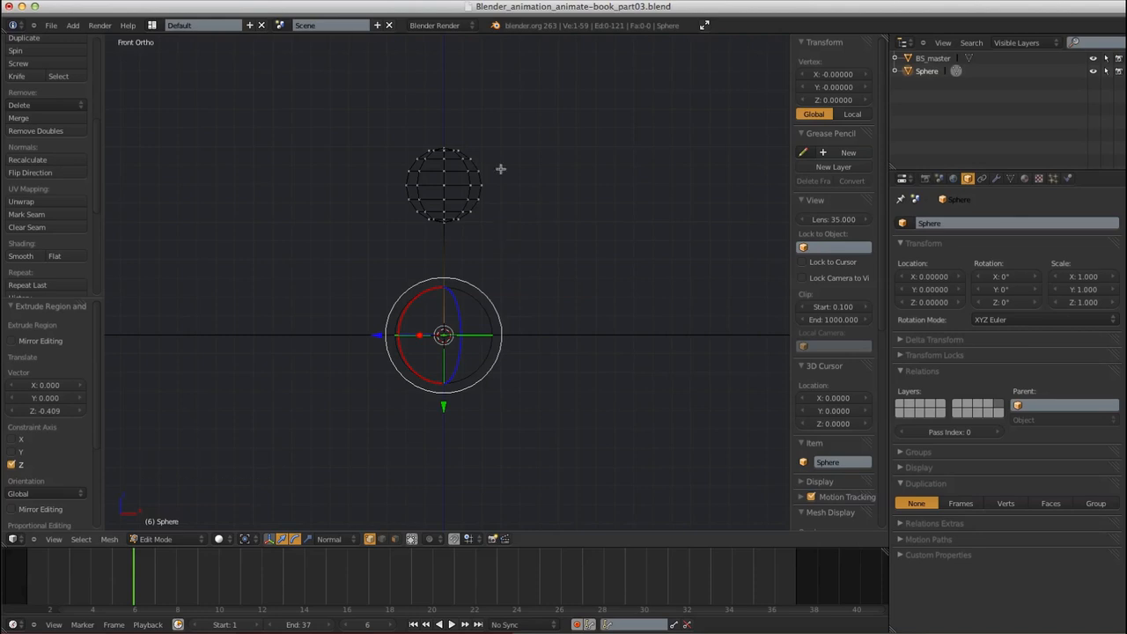
pyautogui.moveTo(525, 166); pyautogui.dragTo(490, 286, button='middle')
pyautogui.keyDown('ctrl'); pyautogui.moveTo(490, 287); pyautogui.dragTo(467, 250, button='middle'); pyautogui.keyUp('ctrl')
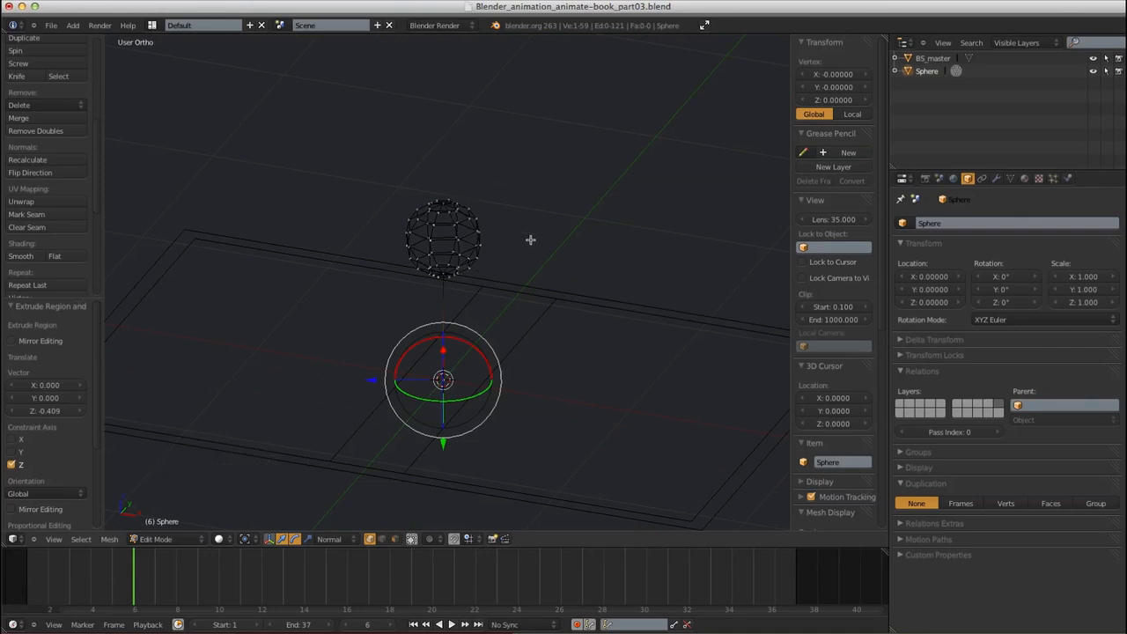
pyautogui.keyDown('shift'); pyautogui.moveTo(501, 253); pyautogui.dragTo(446, 250, button='middle'); pyautogui.keyUp('shift')
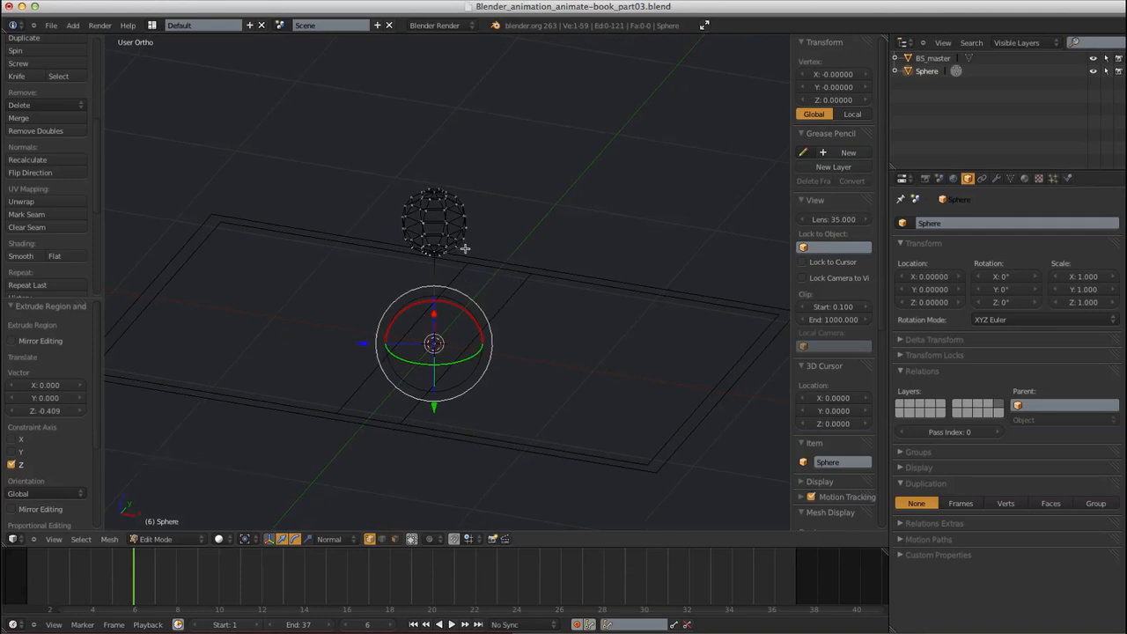
pyautogui.press('KP_1')
pyautogui.moveTo(481, 253)
pyautogui.keyDown('shift'); pyautogui.mouseDown(button='middle')
pyautogui.moveTo(466, 247)
pyautogui.moveTo(470, 259)
pyautogui.mouseUp(button='middle'); pyautogui.keyUp('shift')
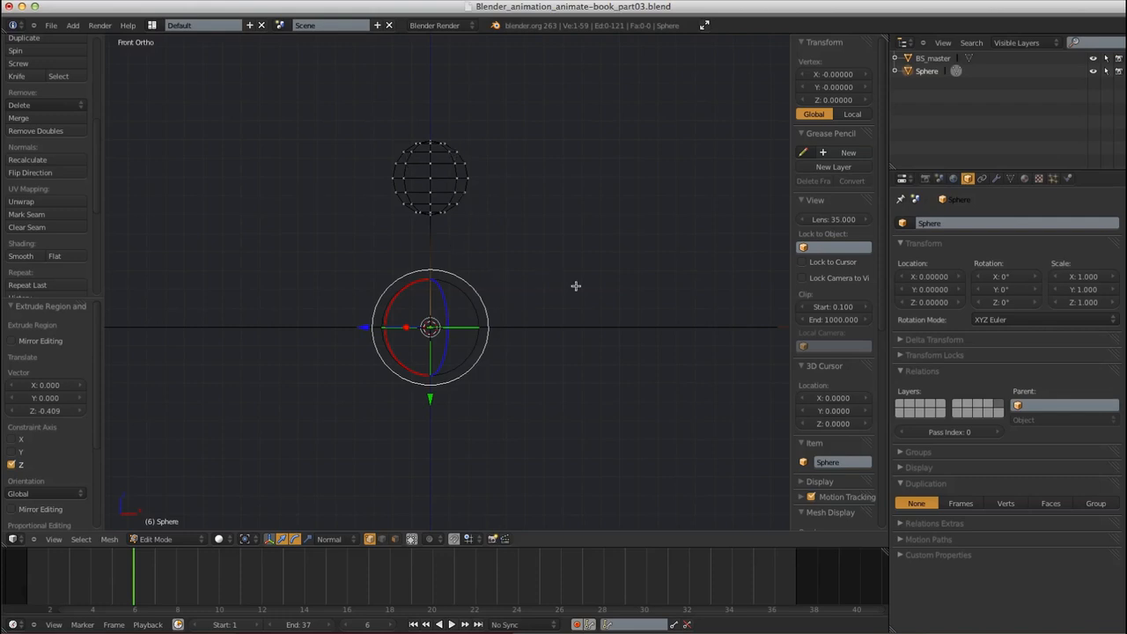
pyautogui.press('Tab')
# Show the layers containing the Cover and Book_armature together with the wire sphere's layer
pyautogui.moveTo(461, 202); pyautogui.dragTo(417, 248, button='middle')
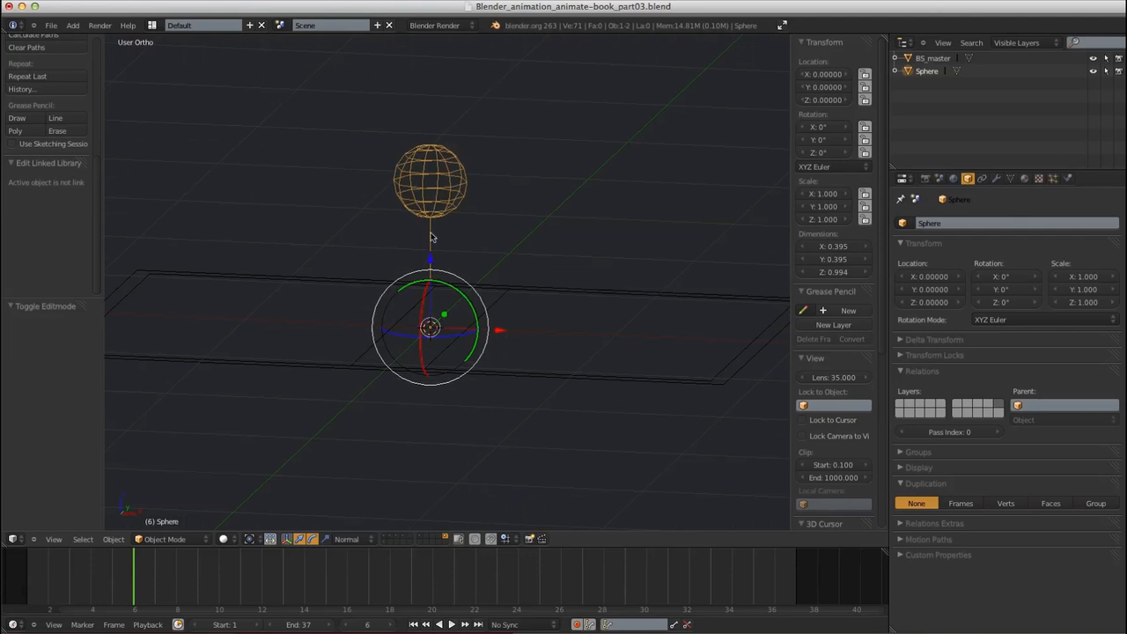
pyautogui.keyDown('shift'); pyautogui.moveTo(519, 232); pyautogui.dragTo(509, 169, button='middle'); pyautogui.keyUp('shift')
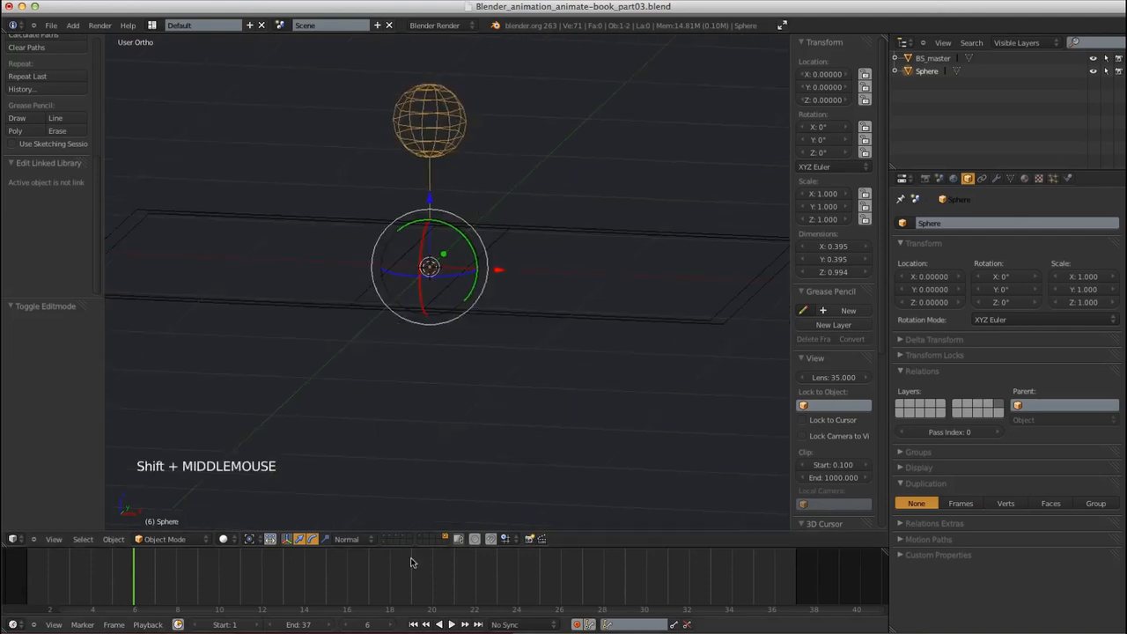
pyautogui.keyDown('shift'); pyautogui.click(385, 539); pyautogui.keyUp('shift')
pyautogui.keyDown('shift'); pyautogui.moveTo(453, 250); pyautogui.dragTo(445, 299, button='middle'); pyautogui.keyUp('shift')
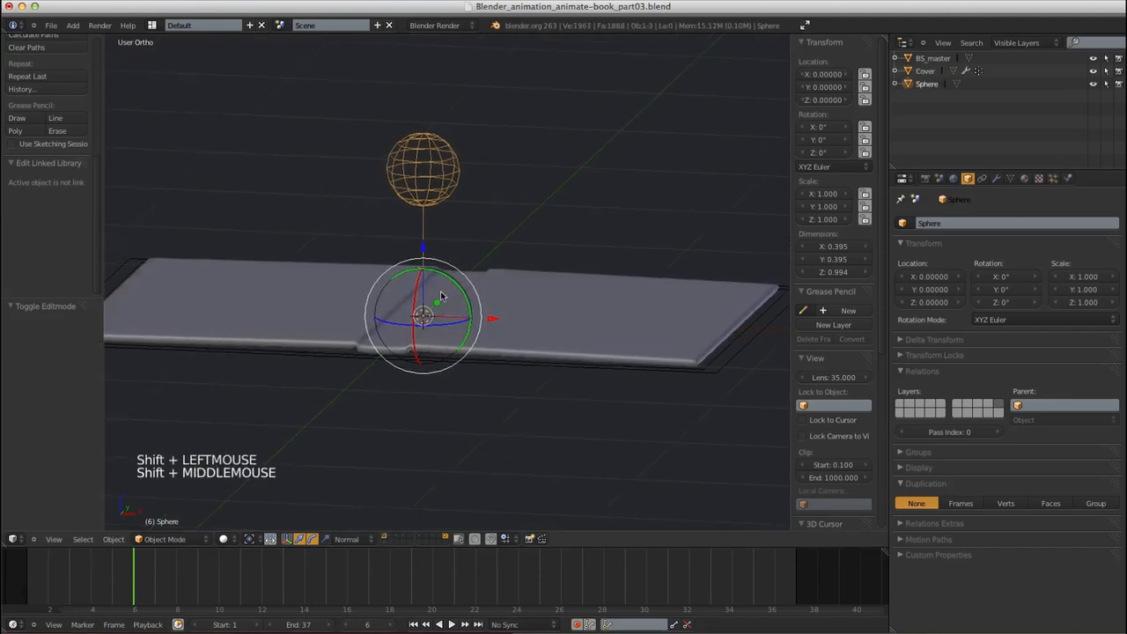
pyautogui.keyDown('shift'); pyautogui.click(390, 539); pyautogui.keyUp('shift')
pyautogui.keyDown('shift'); pyautogui.moveTo(521, 319); pyautogui.dragTo(461, 297, button='middle'); pyautogui.keyUp('shift')
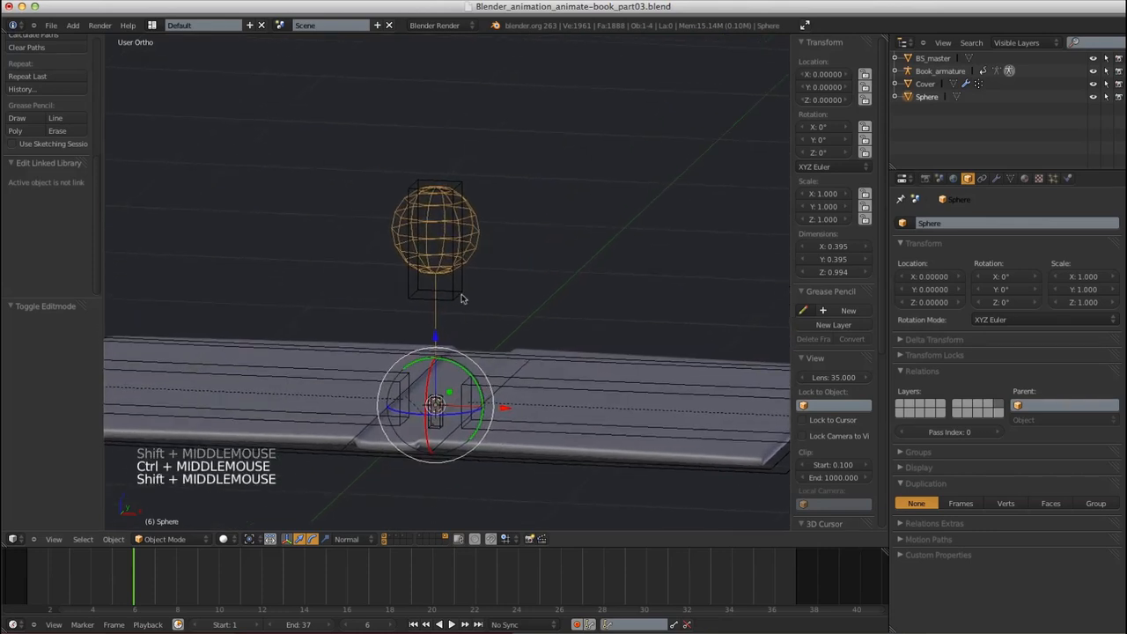
# Select the armature's Controller bone and snap the 3D cursor to it
pyautogui.rightClick(458, 300)
pyautogui.press('KP_1')
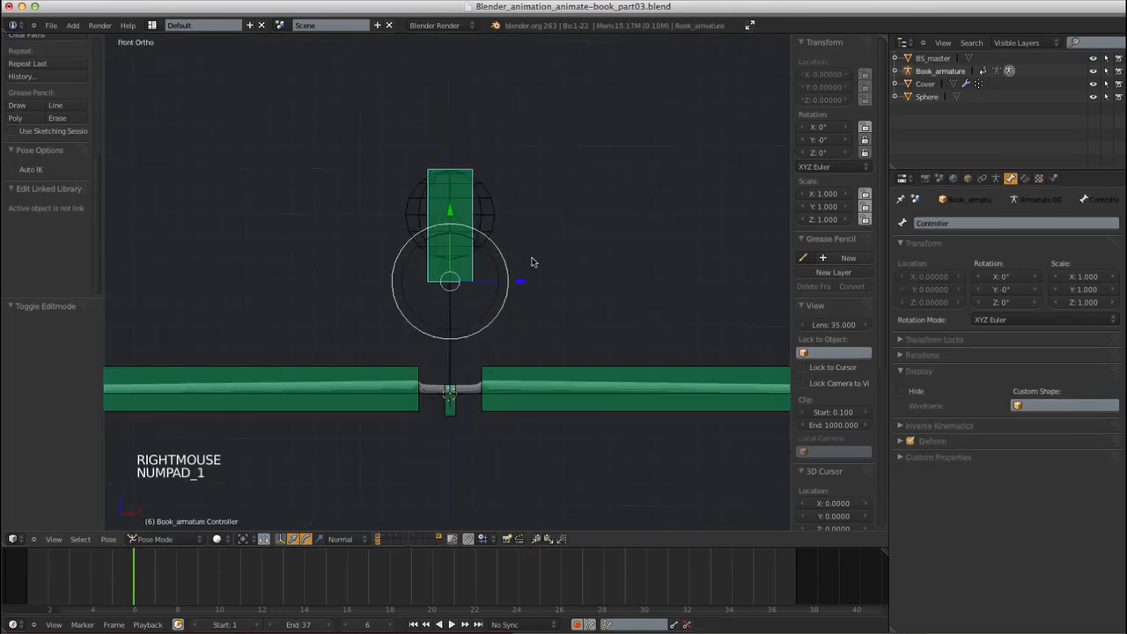
pyautogui.keyDown('shift'); pyautogui.moveTo(531, 262); pyautogui.dragTo(487, 270, button='middle'); pyautogui.keyUp('shift')
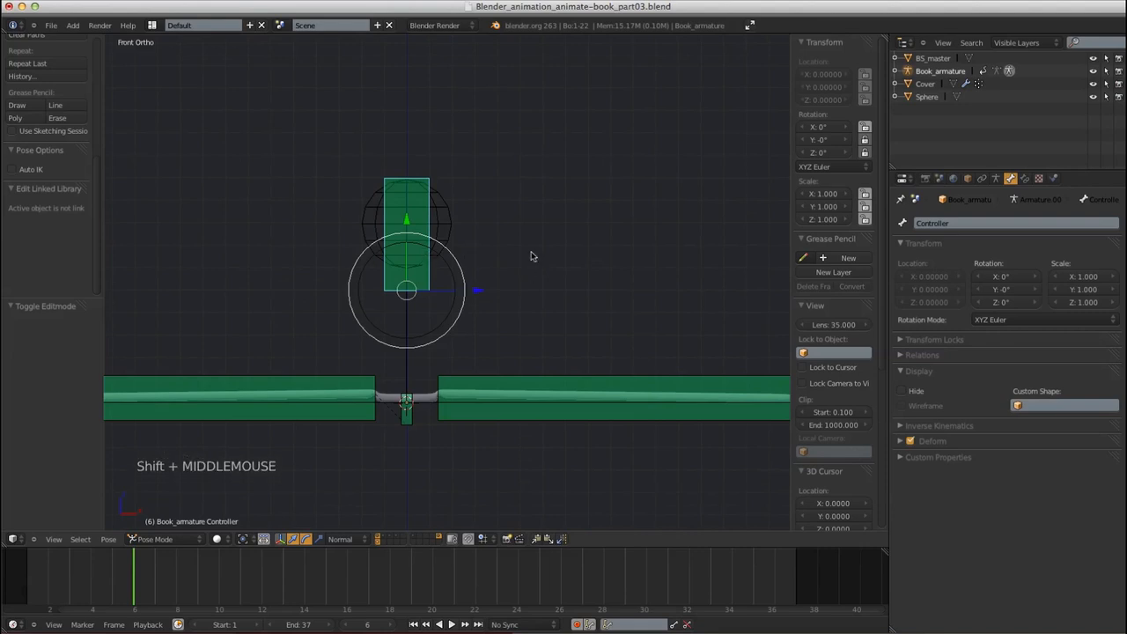
pyautogui.hotkey('shift', 's')
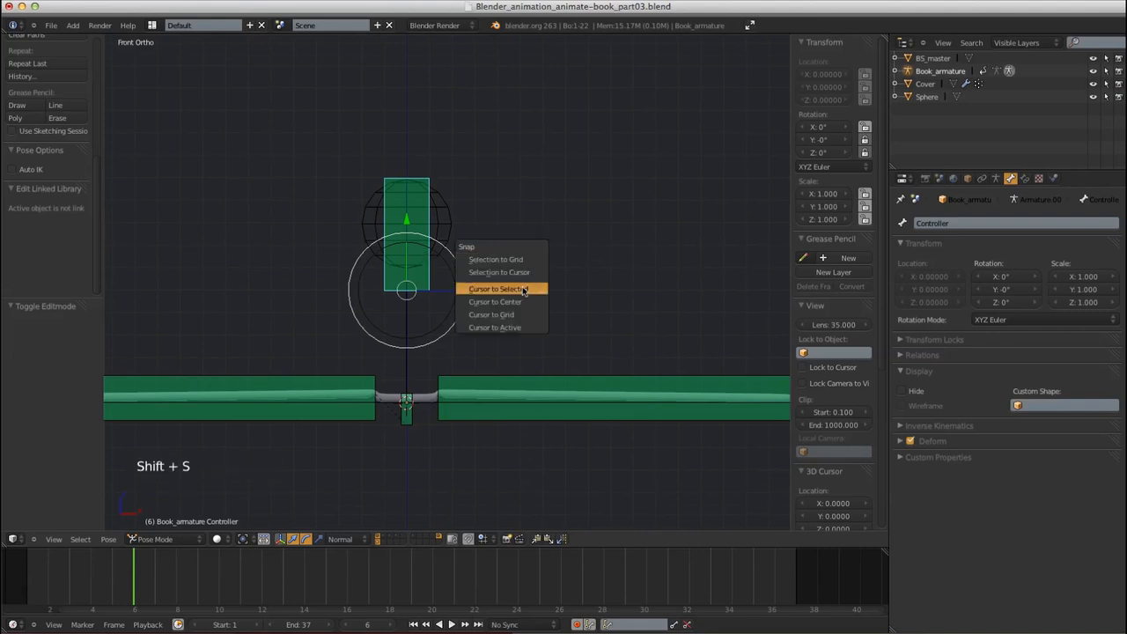
pyautogui.click(524, 289)
pyautogui.hotkey('shift', 's')
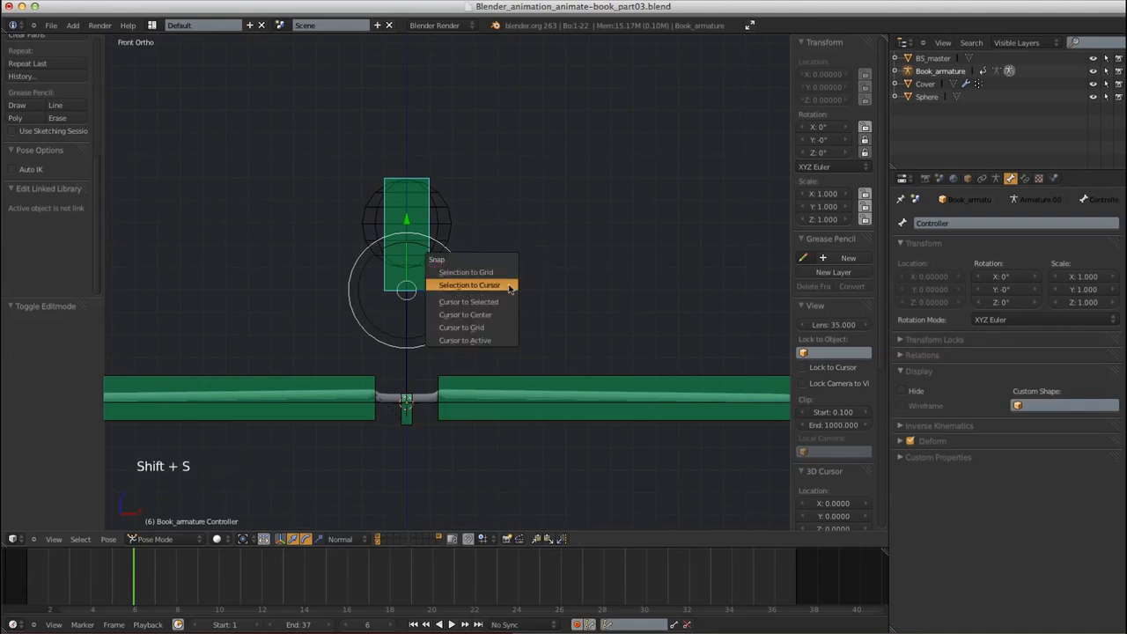
pyautogui.click(515, 305)
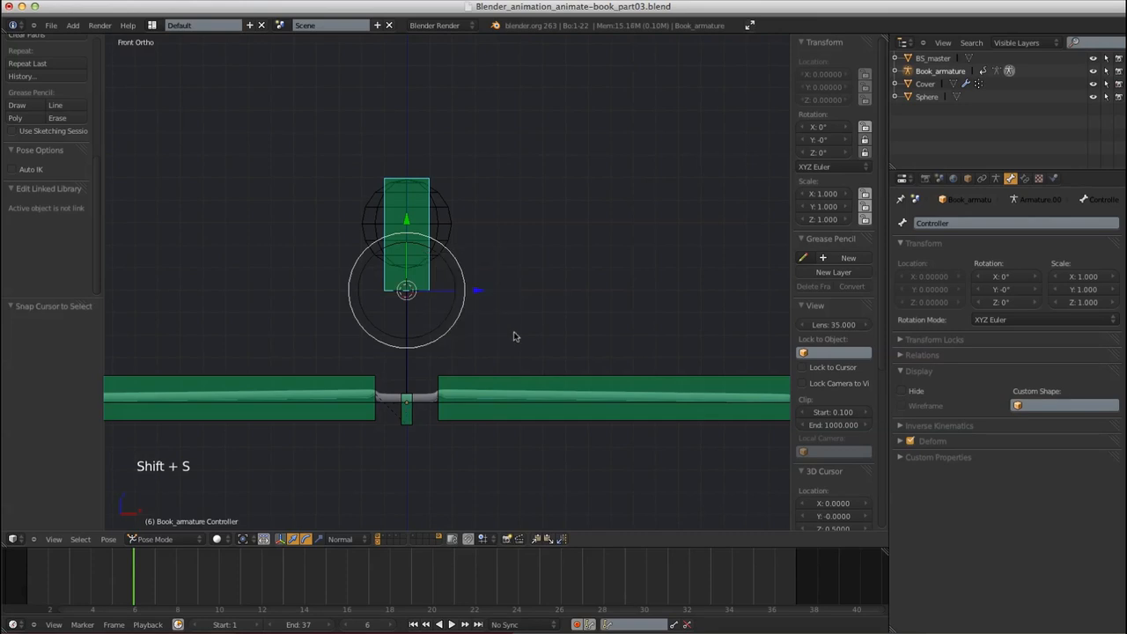
# Rename the wire sphere object to BS_controller
pyautogui.rightClick(447, 227)
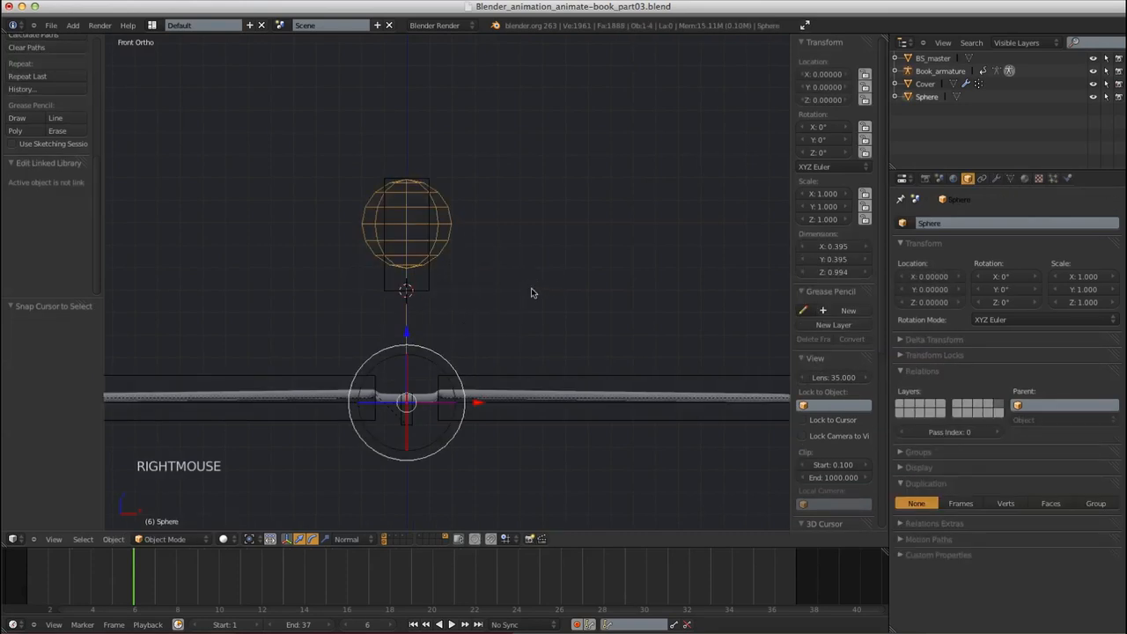
pyautogui.click(882, 480)
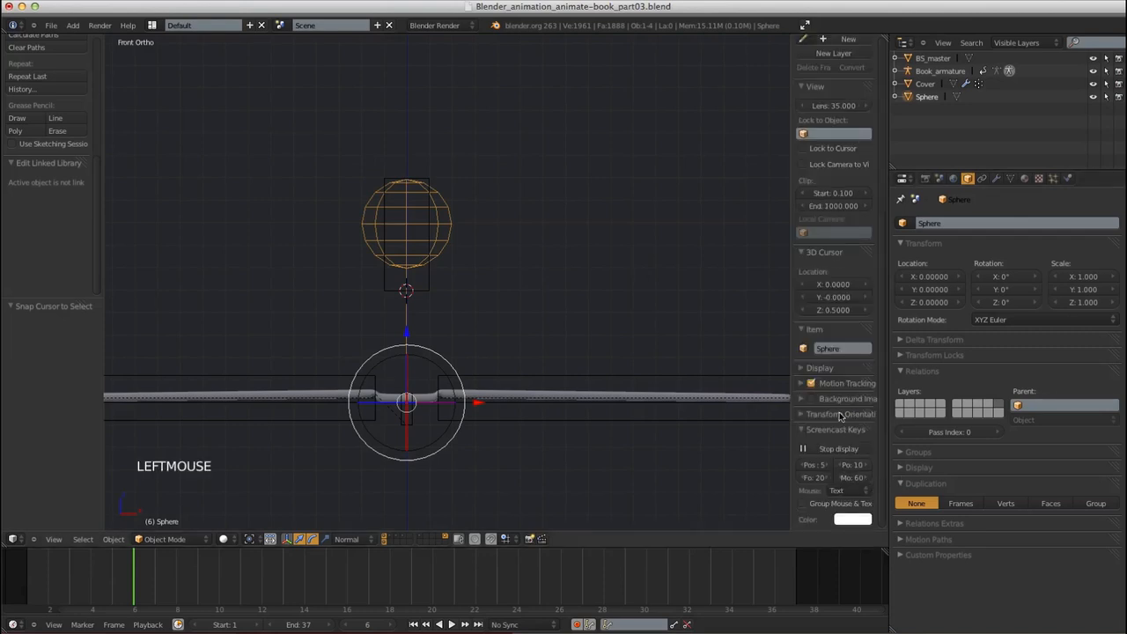
pyautogui.doubleClick(846, 345)
pyautogui.write('BS_con')
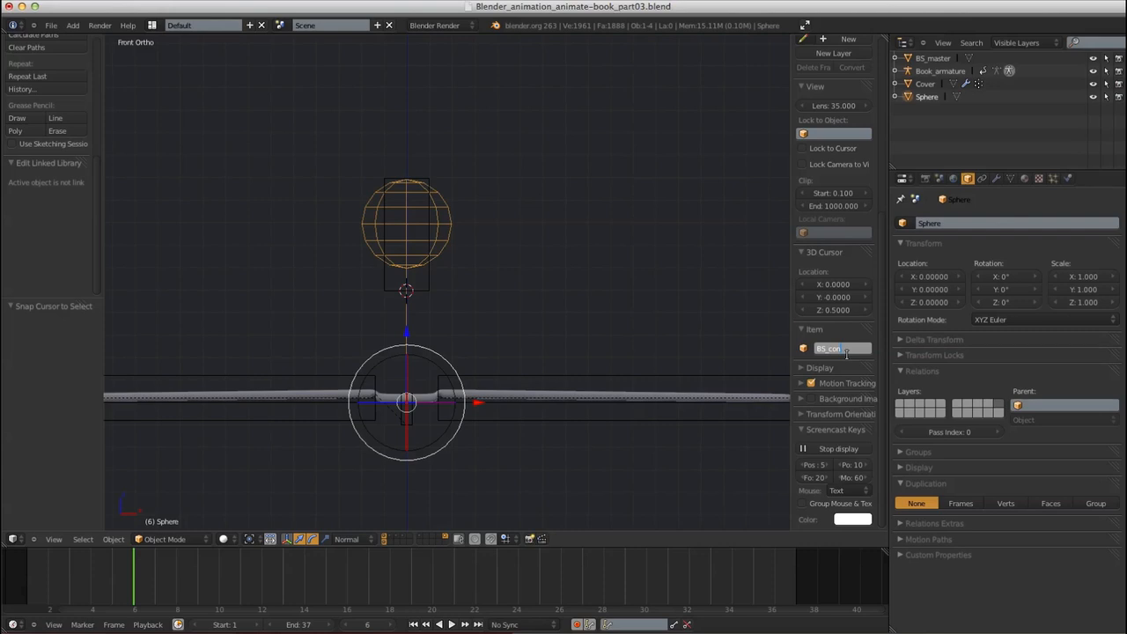
pyautogui.write('troller')
pyautogui.press('Return')
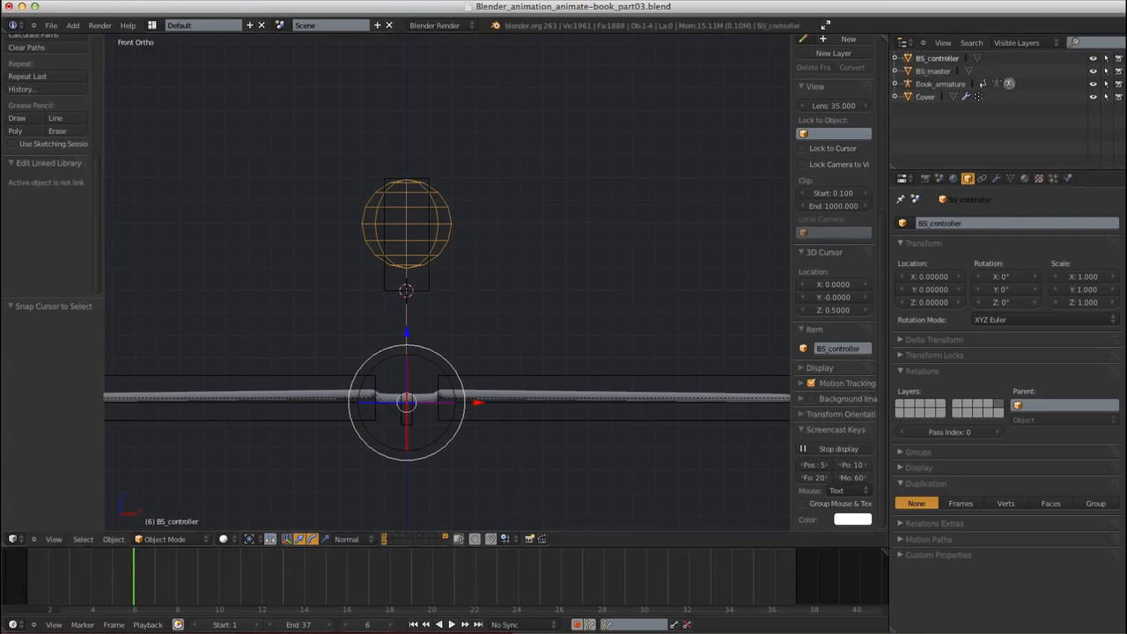
# Snap the BS_controller object to the 3D cursor at the base of the Controller bone
pyautogui.hotkey('shift', 's')
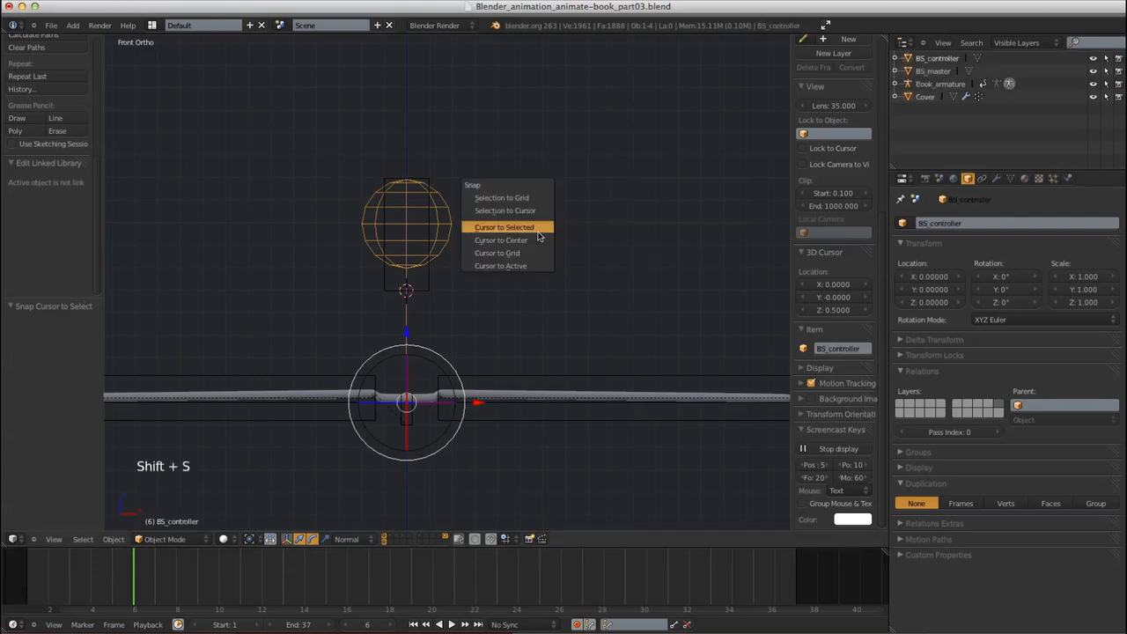
pyautogui.click(526, 211)
pyautogui.keyDown('shift'); pyautogui.moveTo(467, 217); pyautogui.dragTo(443, 245, button='middle'); pyautogui.keyUp('shift')
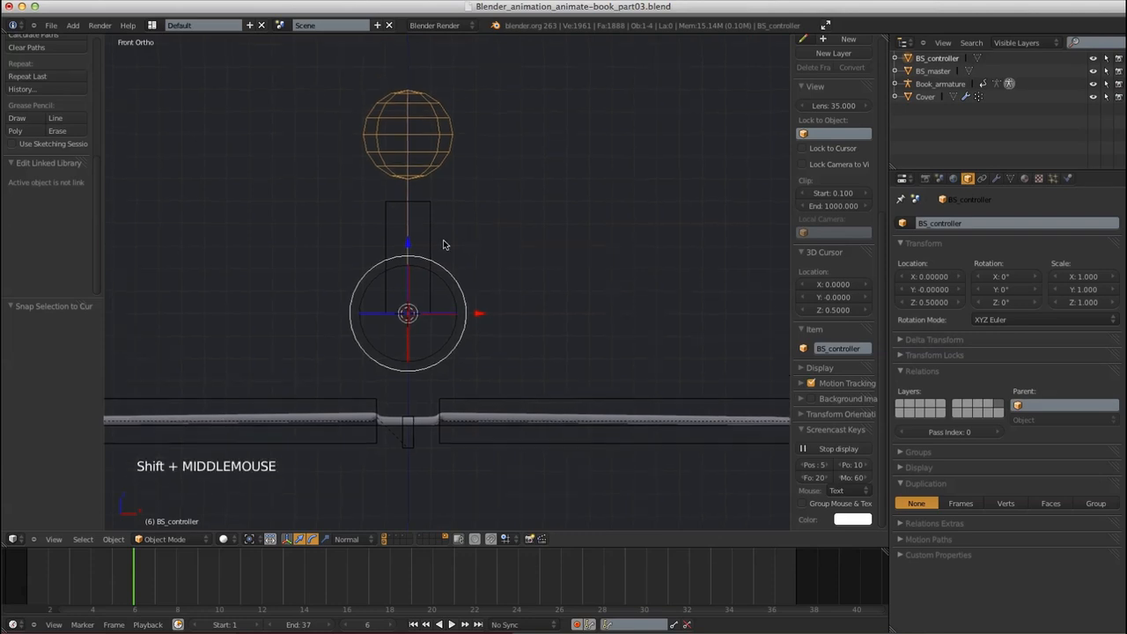
# Assign BS_controller as the custom shape of the Controller bone
pyautogui.rightClick(432, 216)
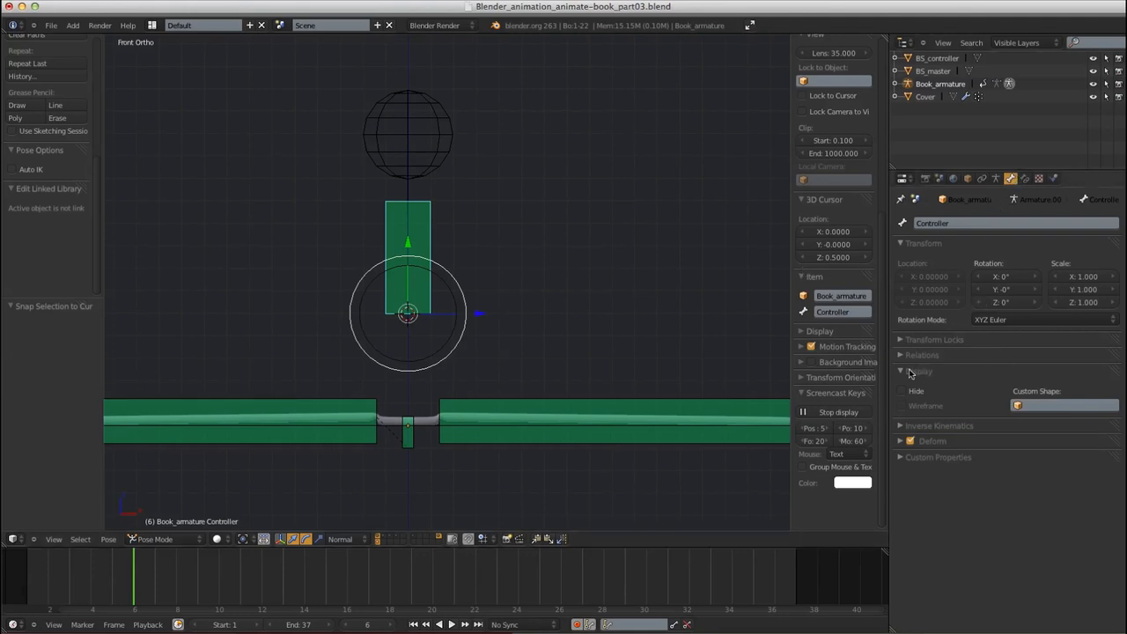
pyautogui.click(1044, 406)
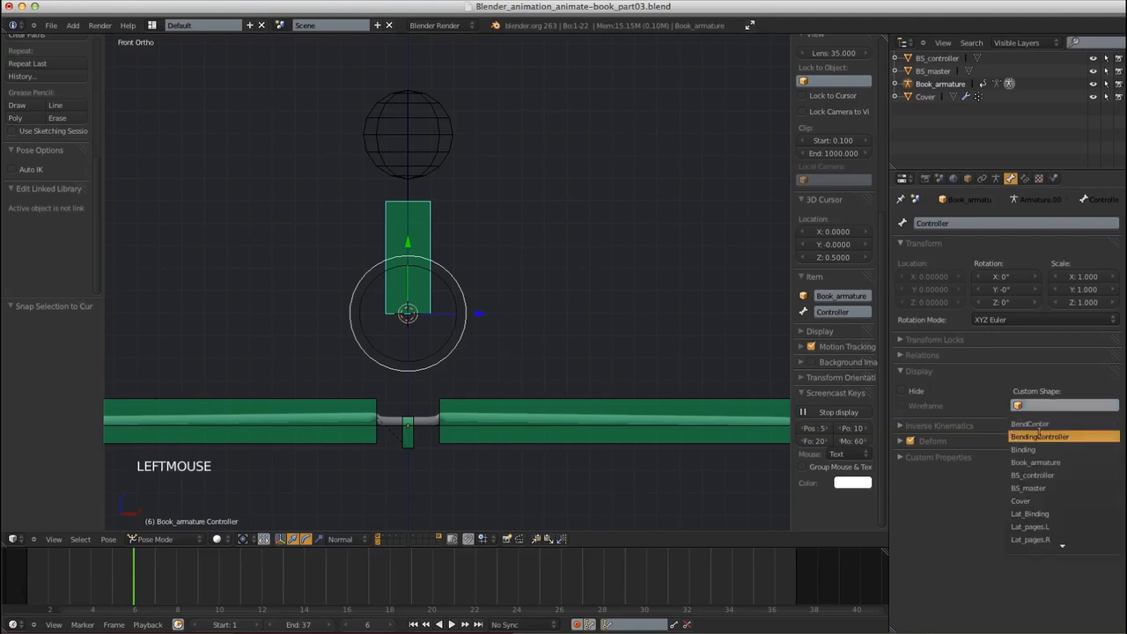
pyautogui.click(1032, 474)
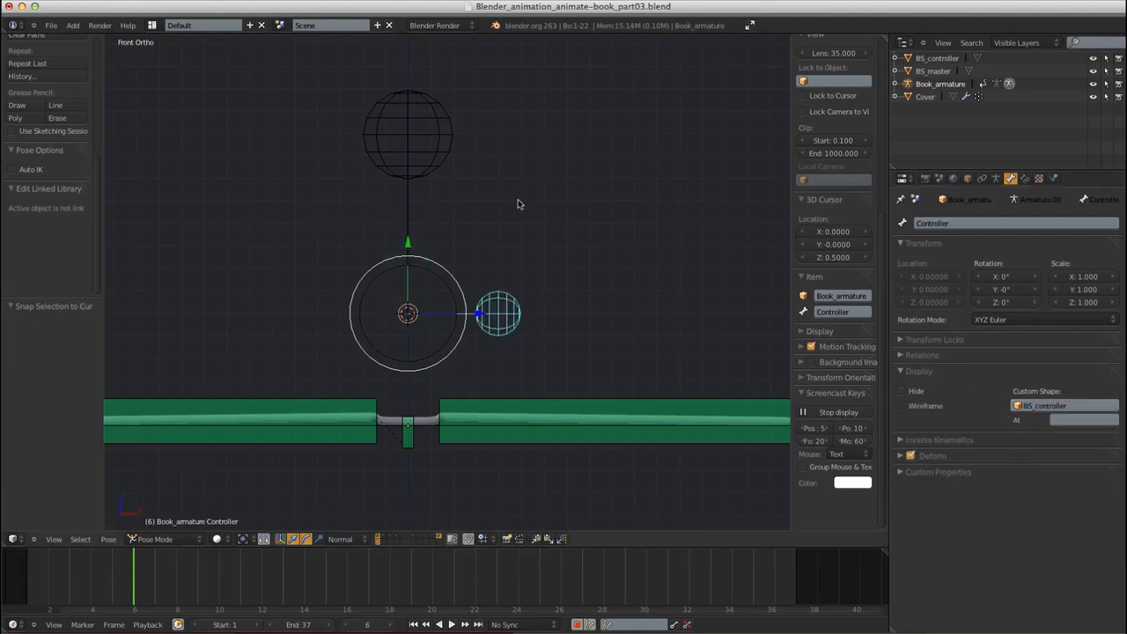
pyautogui.keyDown('shift'); pyautogui.moveTo(532, 277); pyautogui.dragTo(520, 340, button='middle'); pyautogui.keyUp('shift')
pyautogui.press('KP_1')
# Select the BS_controller wire sphere object and try rotating it in the front view
pyautogui.rightClick(411, 121)
pyautogui.click(453, 209)
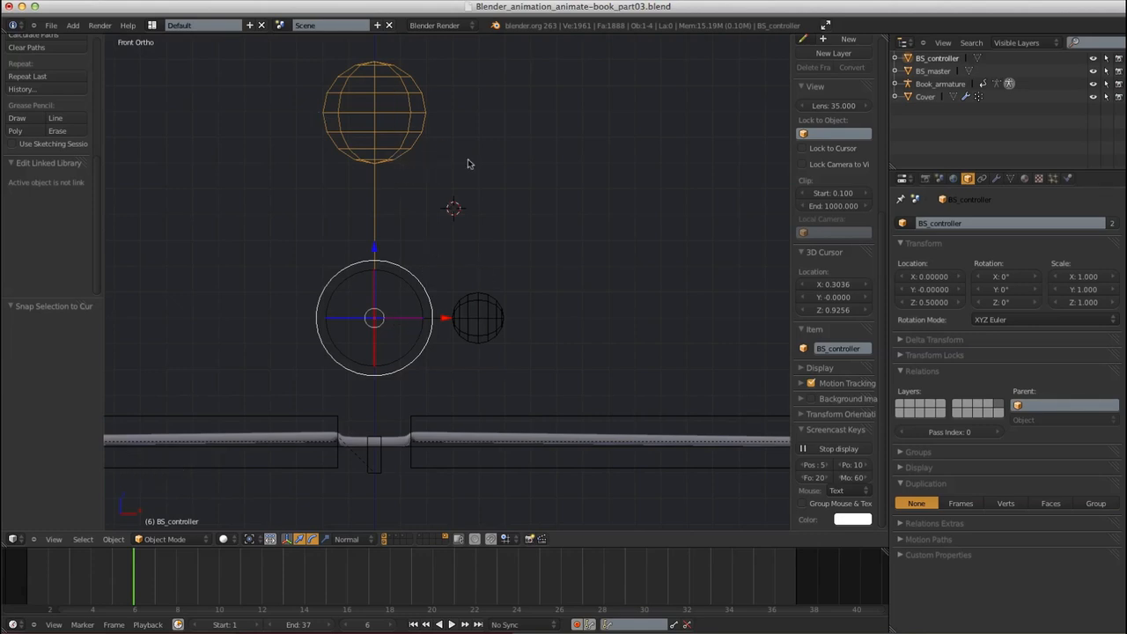
pyautogui.press('r')
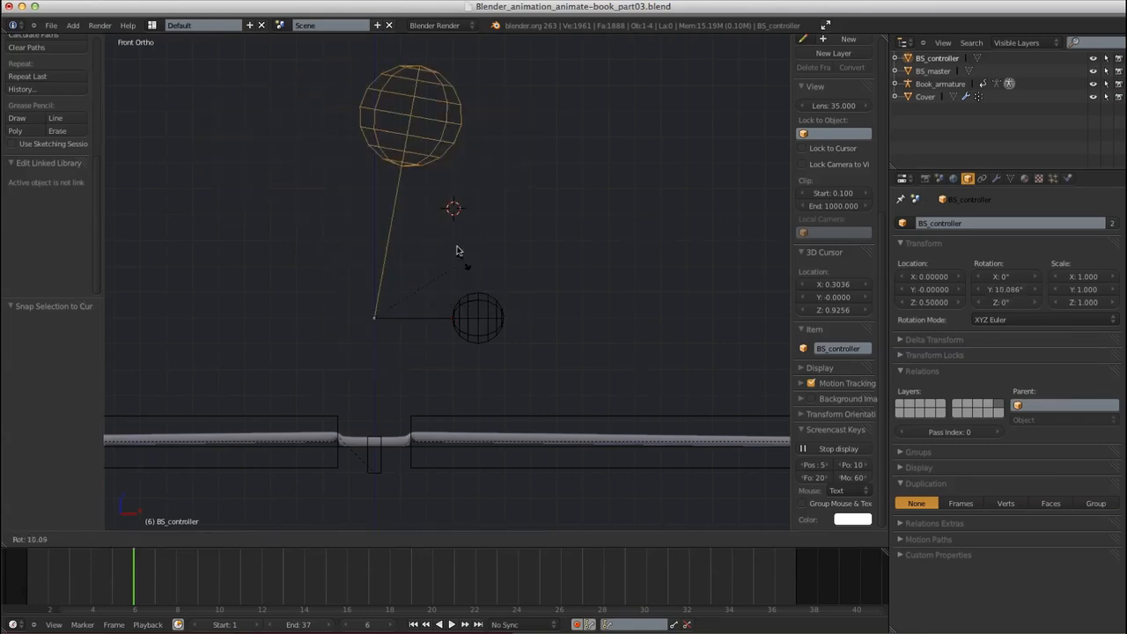
pyautogui.rightClick(496, 286)
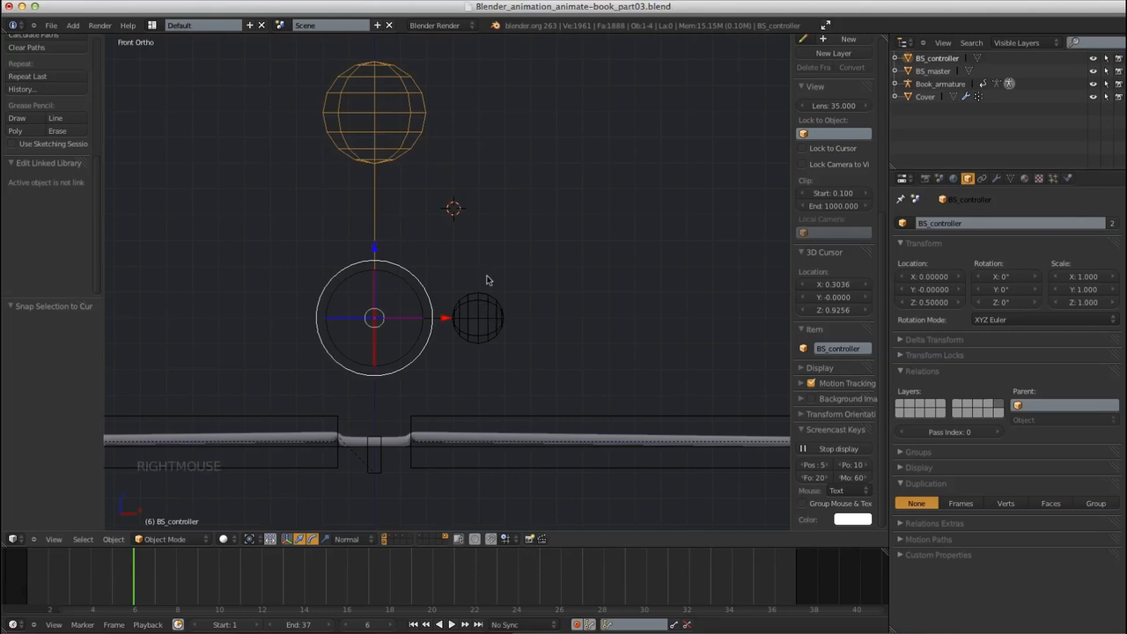
pyautogui.keyDown('shift'); pyautogui.moveTo(499, 237); pyautogui.dragTo(483, 218, button='middle'); pyautogui.keyUp('shift')
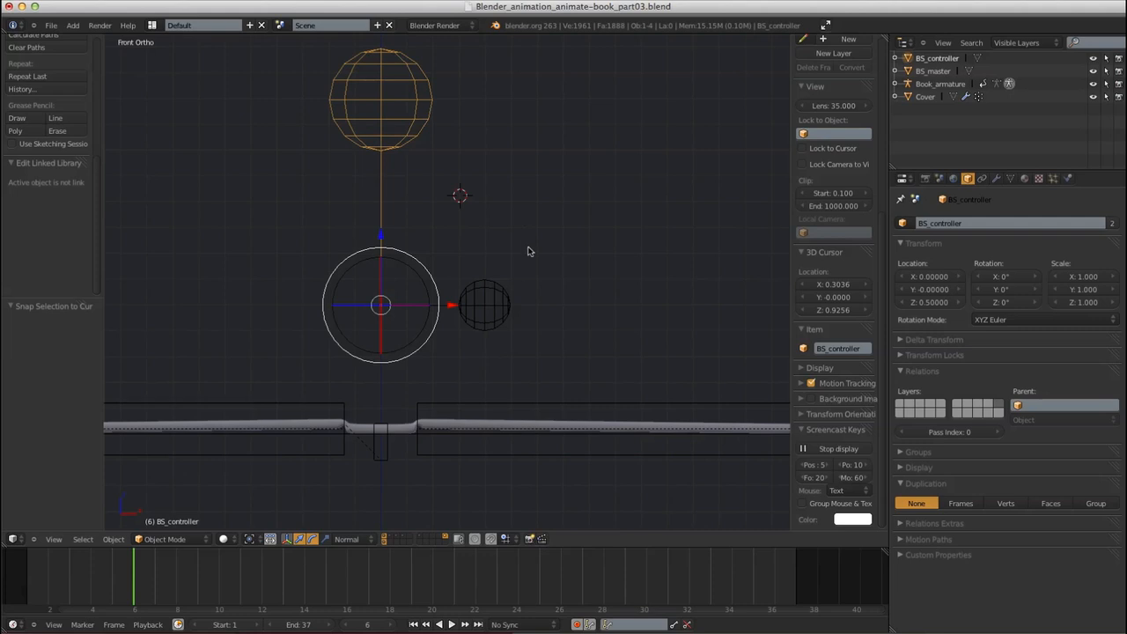
# Try rotating the entire BS_controller mesh 90° about the Z axis in Edit Mode
pyautogui.press('Tab')
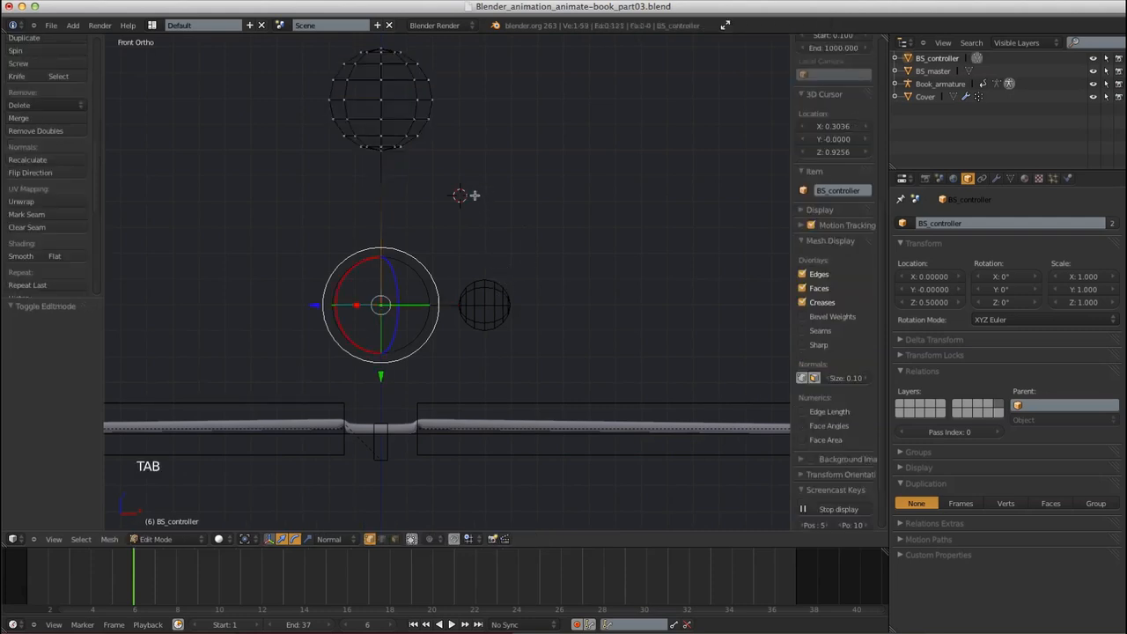
pyautogui.press('a')
pyautogui.press('a')
pyautogui.press('a')
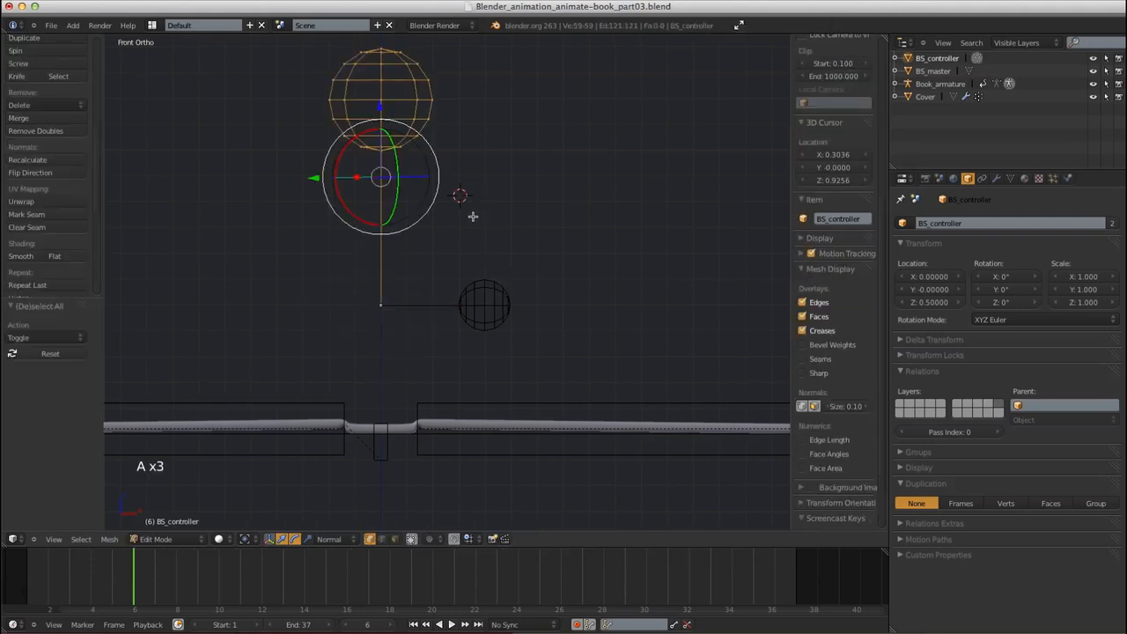
pyautogui.press('r')
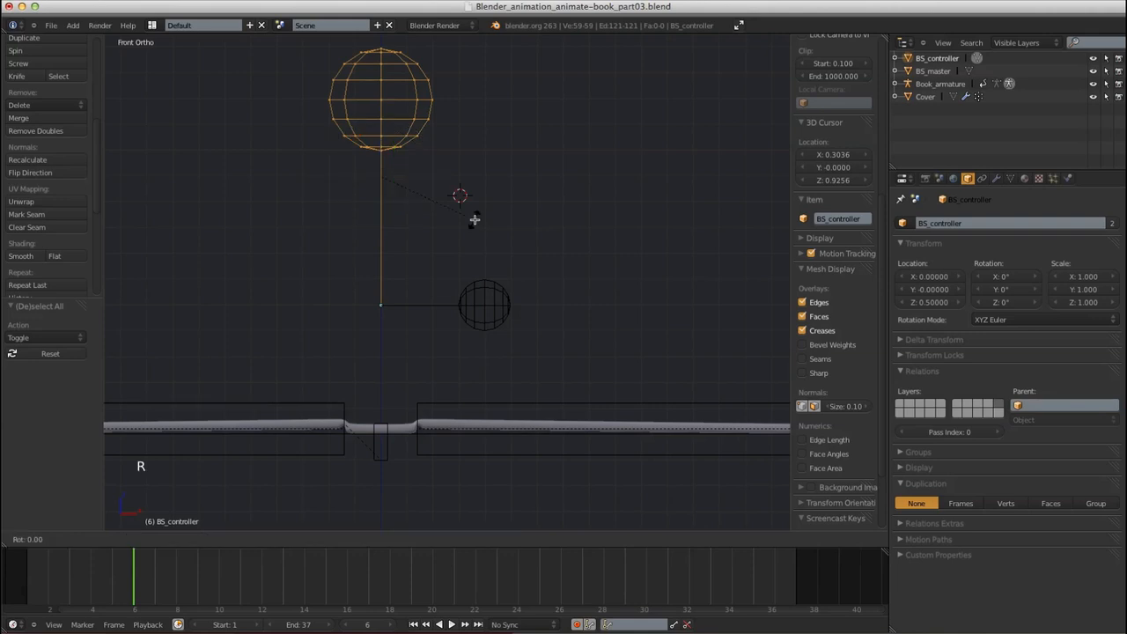
pyautogui.write('z')
pyautogui.write('90')
pyautogui.click(474, 221)
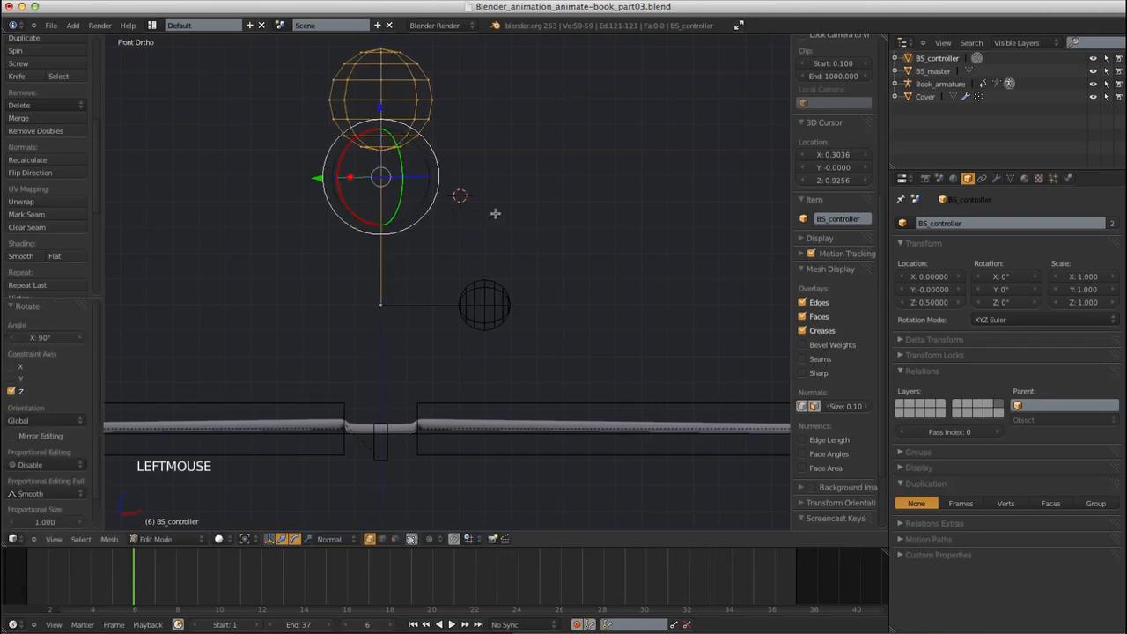
# Undo the 90° rotation of the BS_controller mesh and the selection made for it
pyautogui.press('r')
pyautogui.rightClick(534, 228)
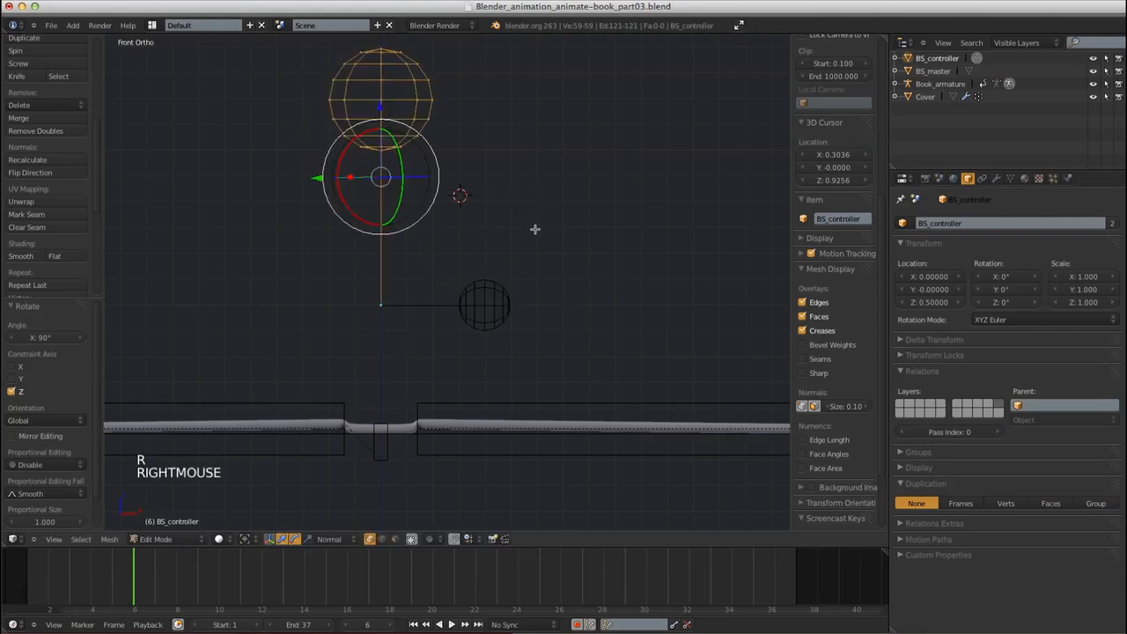
pyautogui.press('super+z')
pyautogui.press('super+z')
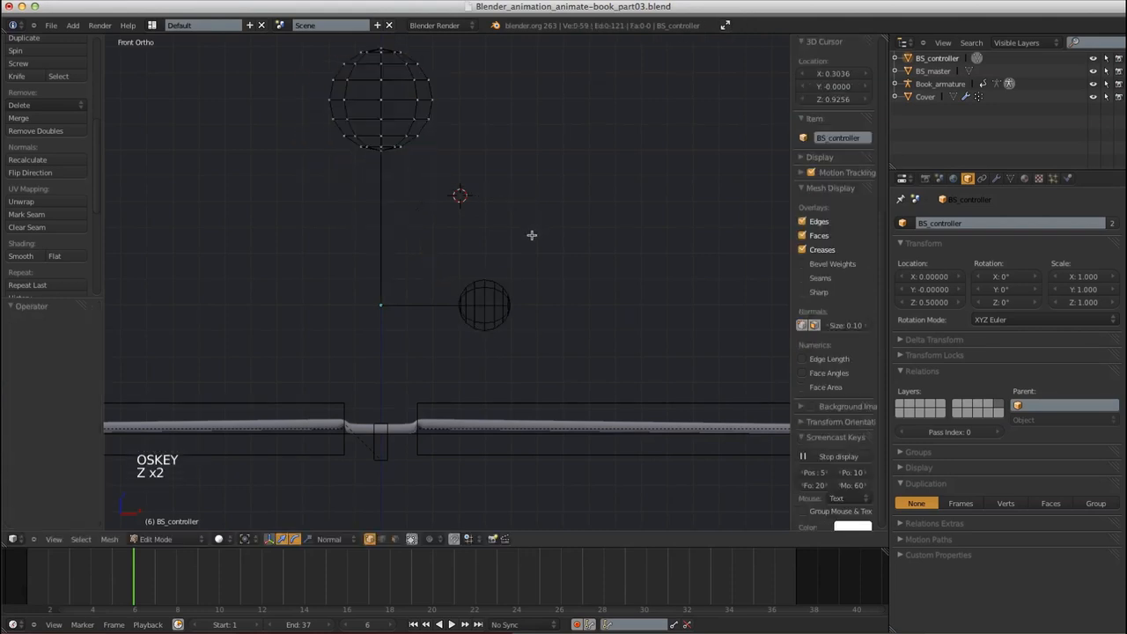
# Select the entire BS_controller mesh in Edit Mode and try rotating it in the front view
pyautogui.press('a')
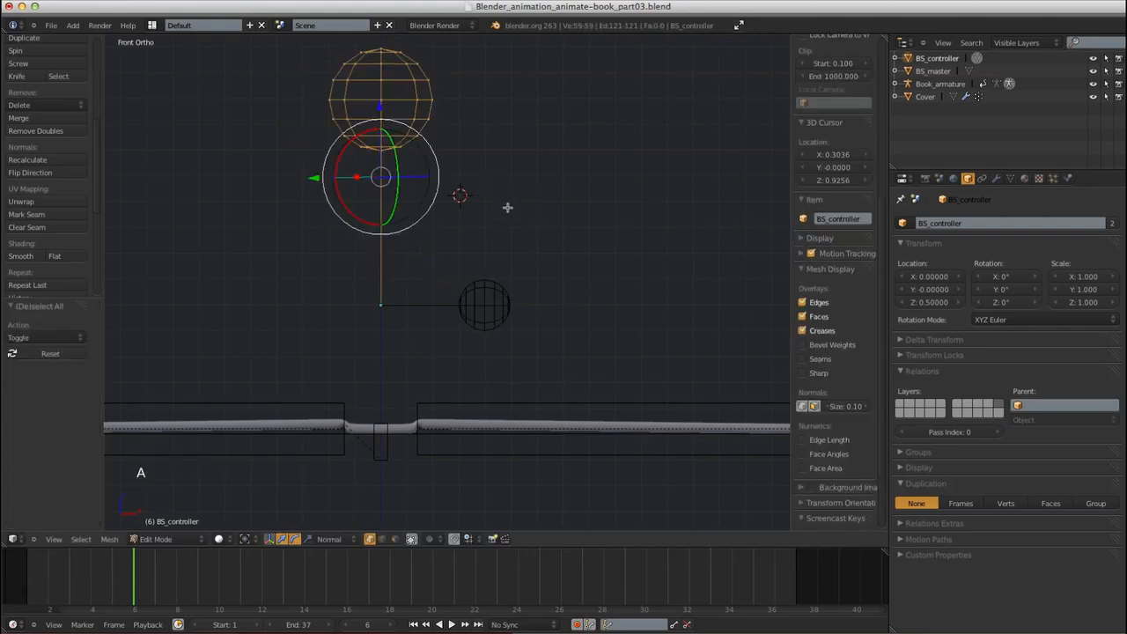
pyautogui.press('r')
pyautogui.rightClick(516, 232)
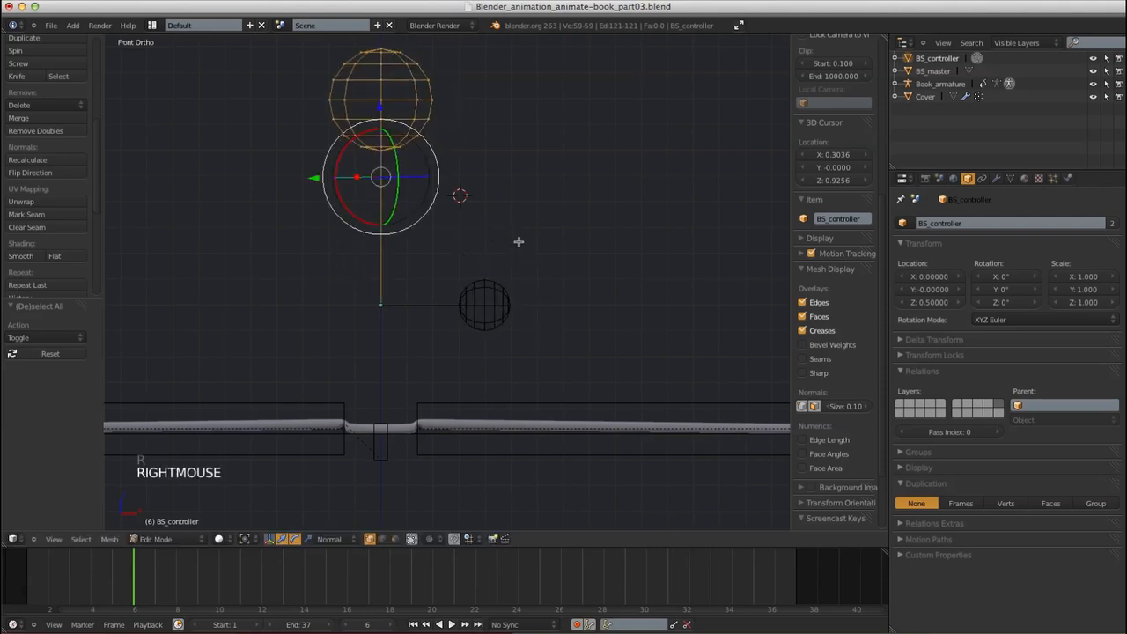
pyautogui.press('Tab')
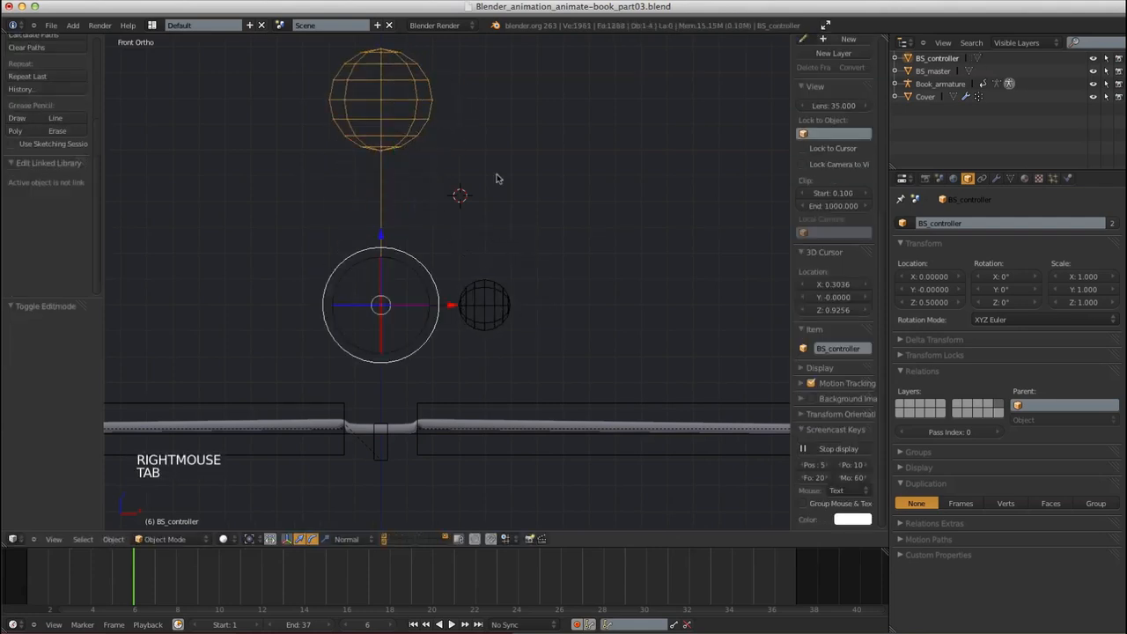
# Snap the 3D cursor to the BS_controller object's origin and set the pivot point to the 3D cursor
pyautogui.hotkey('shift', 's')
pyautogui.click(471, 268)
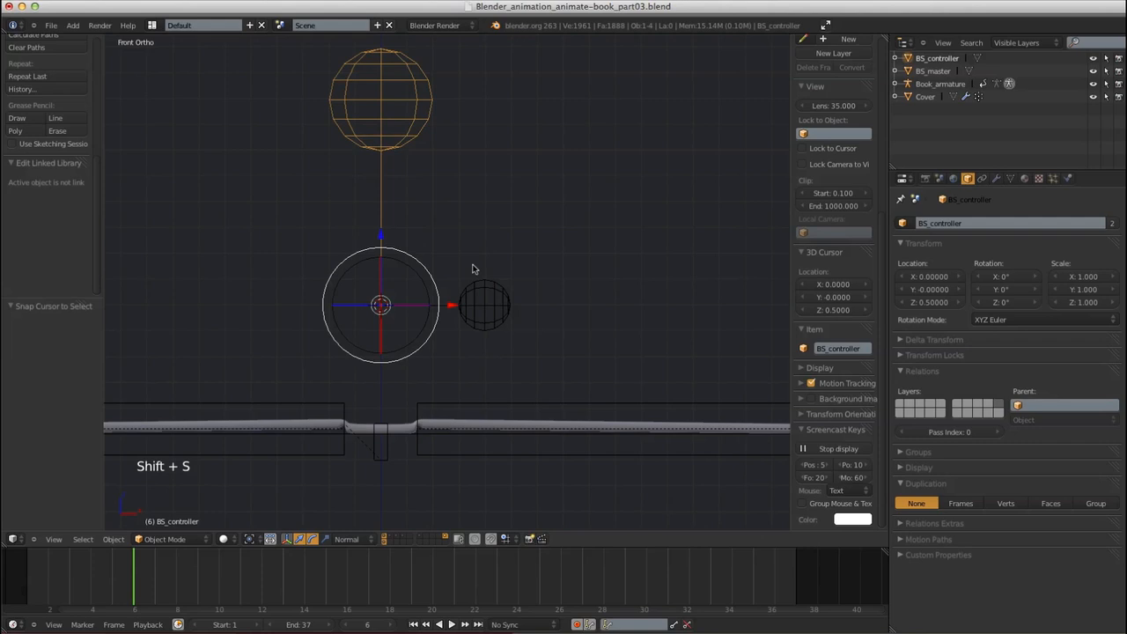
pyautogui.click(249, 539)
pyautogui.click(258, 516)
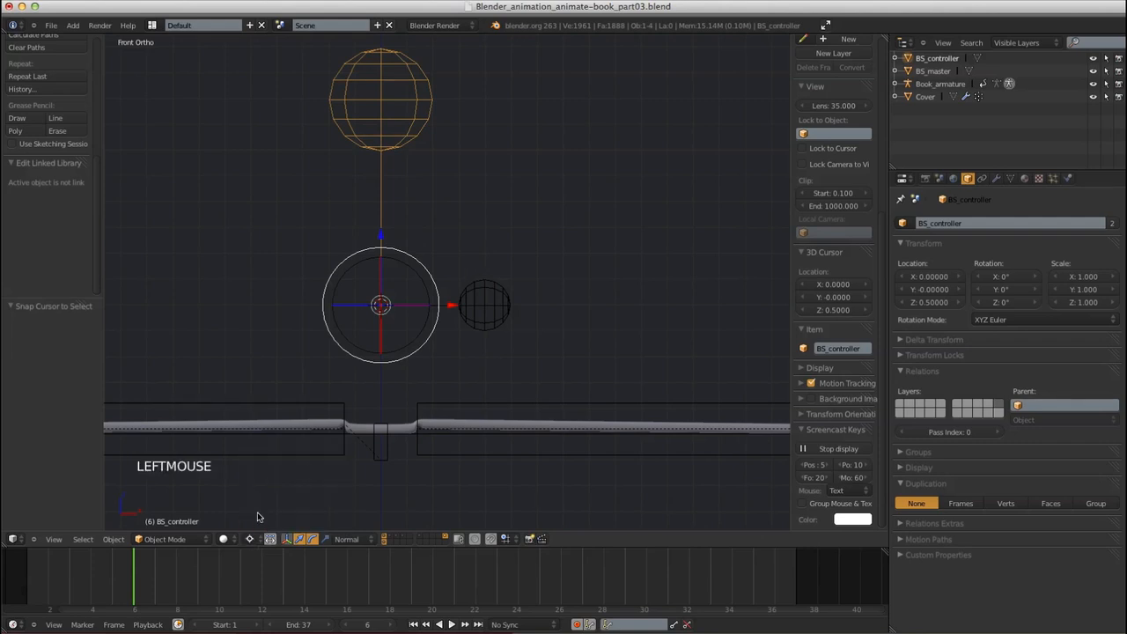
pyautogui.moveTo(484, 208); pyautogui.dragTo(443, 235, button='middle')
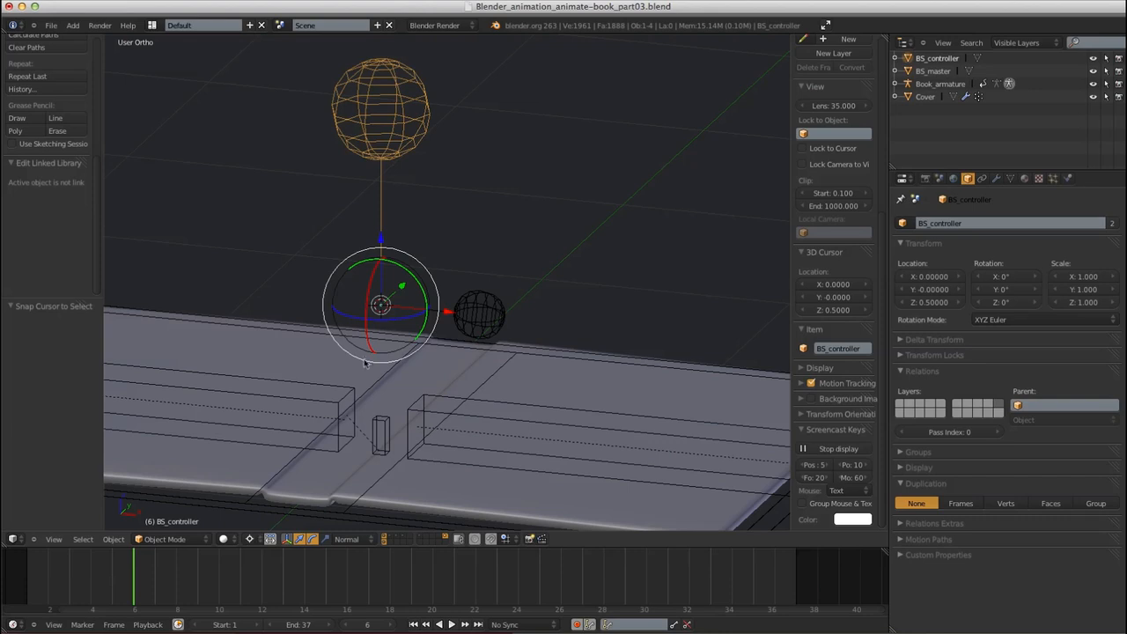
pyautogui.press('Tab')
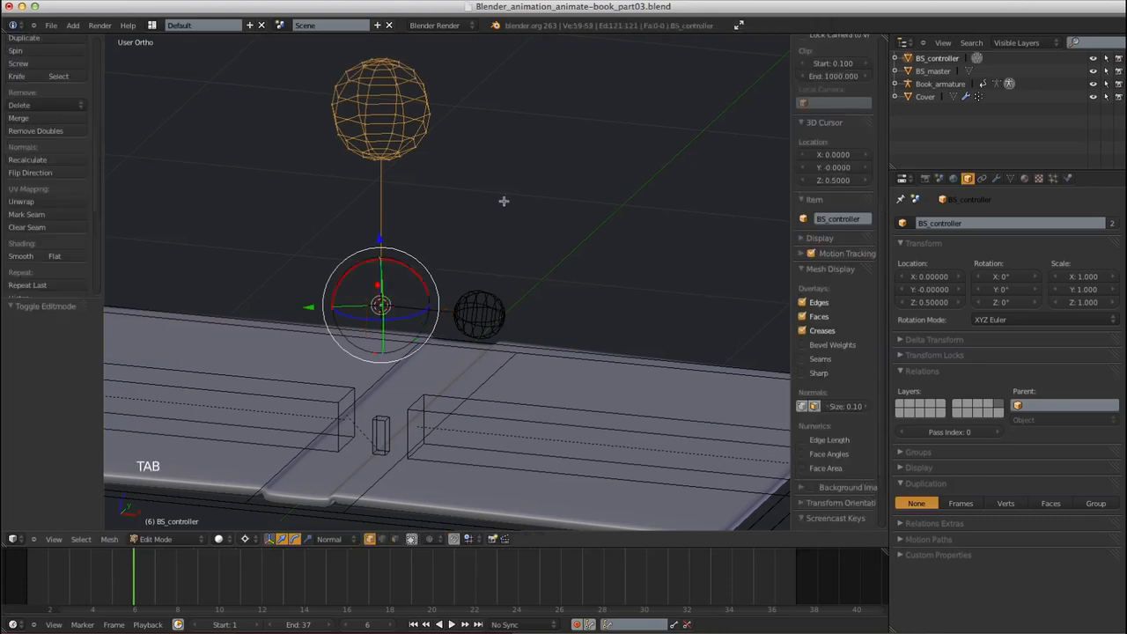
pyautogui.press('KP_1')
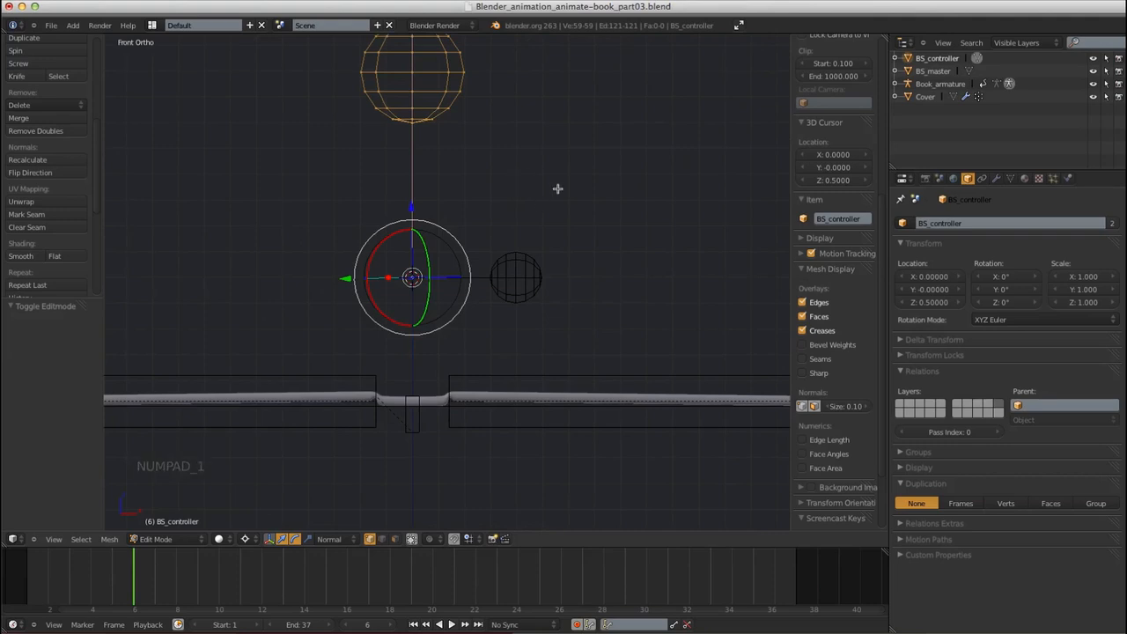
pyautogui.press('r')
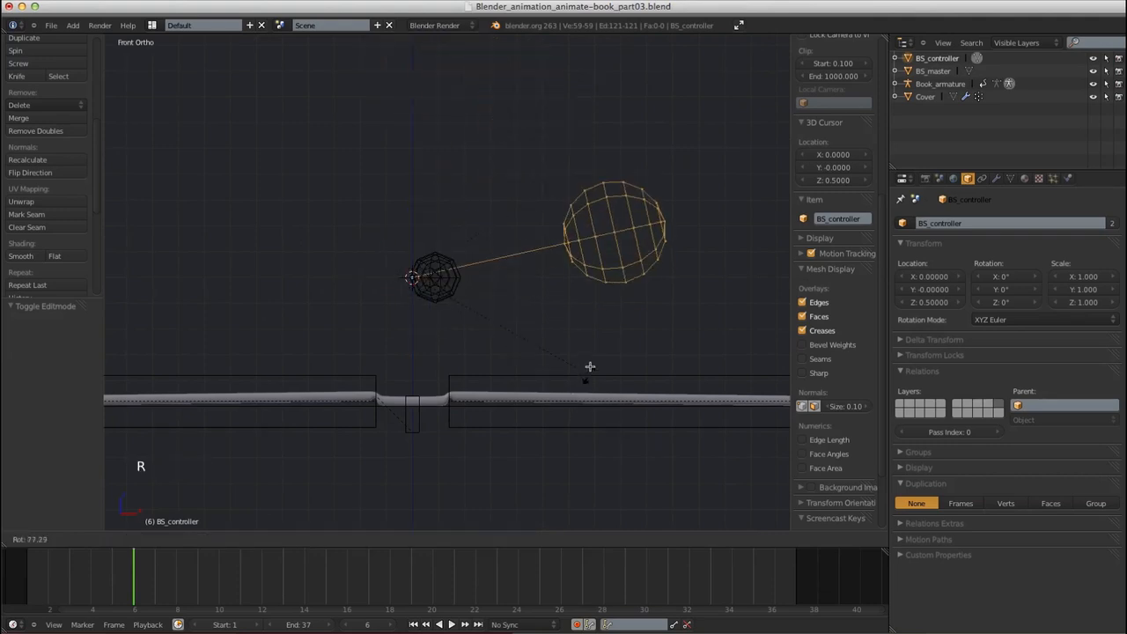
pyautogui.rightClick(503, 189)
pyautogui.press('KP_3')
pyautogui.press('KP_3')
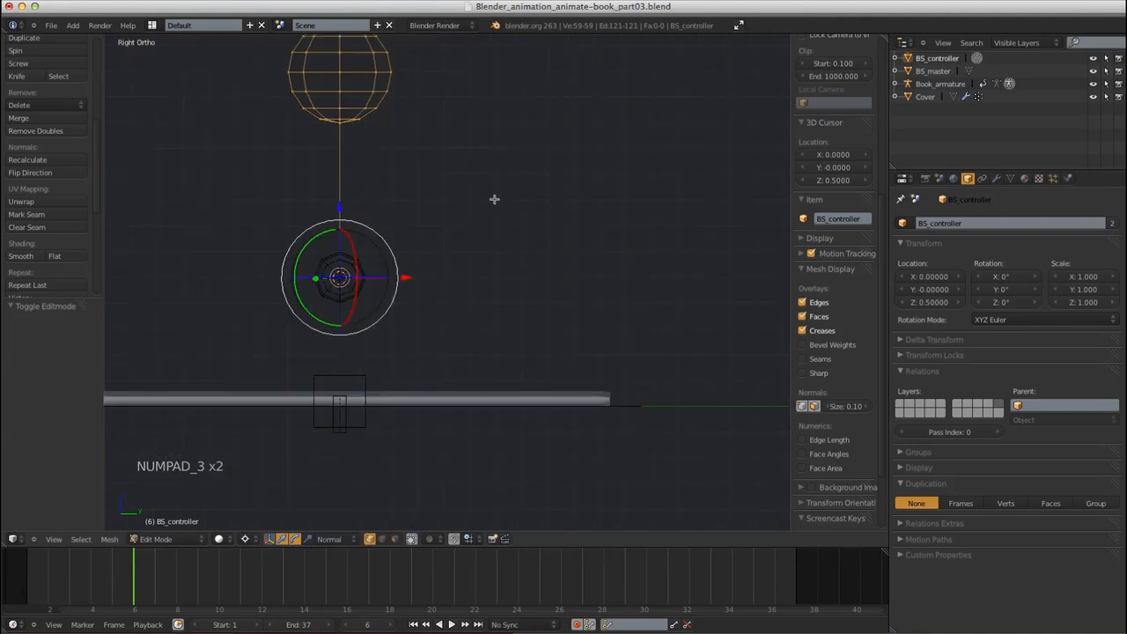
pyautogui.moveTo(485, 243)
pyautogui.keyDown('shift'); pyautogui.mouseDown(button='middle')
pyautogui.moveTo(516, 252)
pyautogui.moveTo(483, 221)
pyautogui.moveTo(478, 261)
pyautogui.mouseUp(button='middle'); pyautogui.keyUp('shift')
pyautogui.press('Tab')
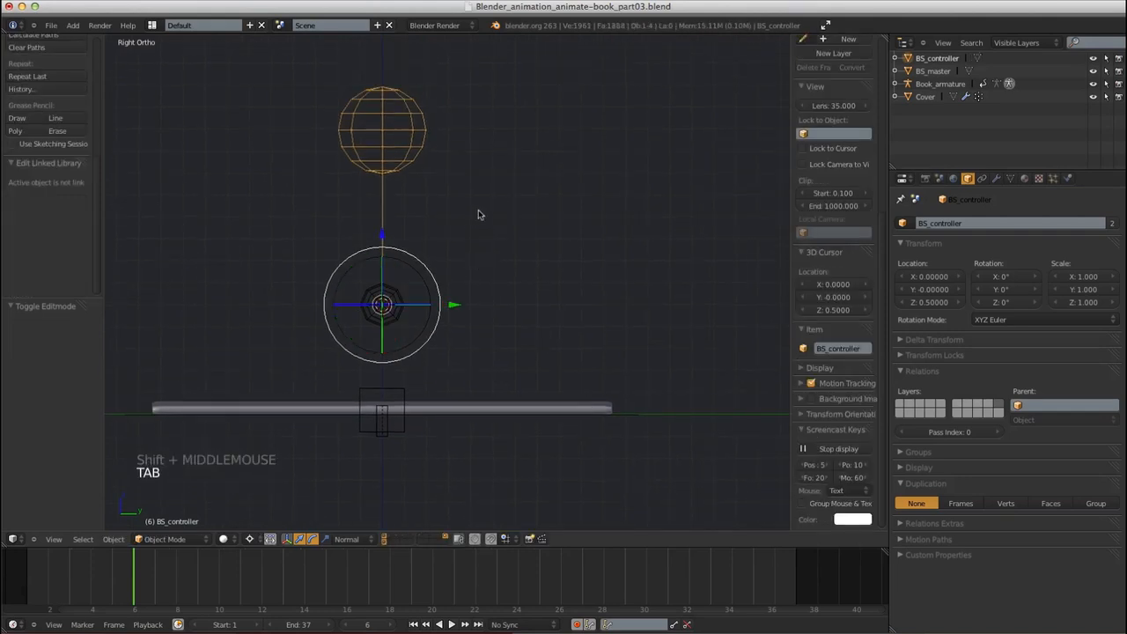
# Rotate the BS_controller object 90° about the global Z axis in Object Mode
pyautogui.press('KP_1')
pyautogui.keyDown('shift'); pyautogui.moveTo(494, 204); pyautogui.dragTo(496, 227, button='middle'); pyautogui.keyUp('shift')
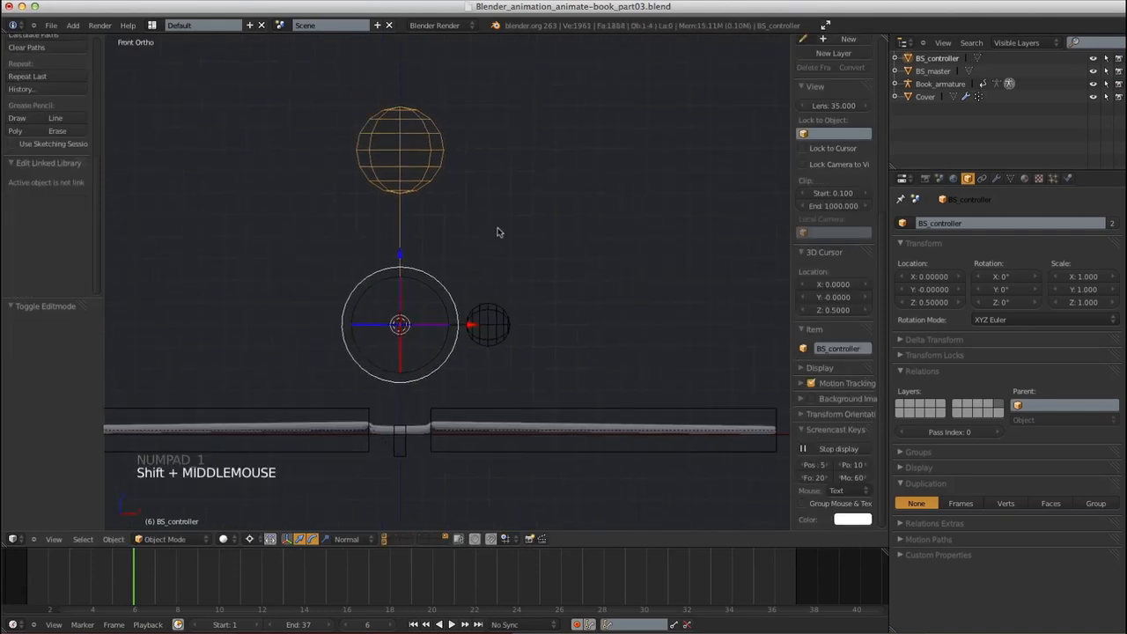
pyautogui.write('r90')
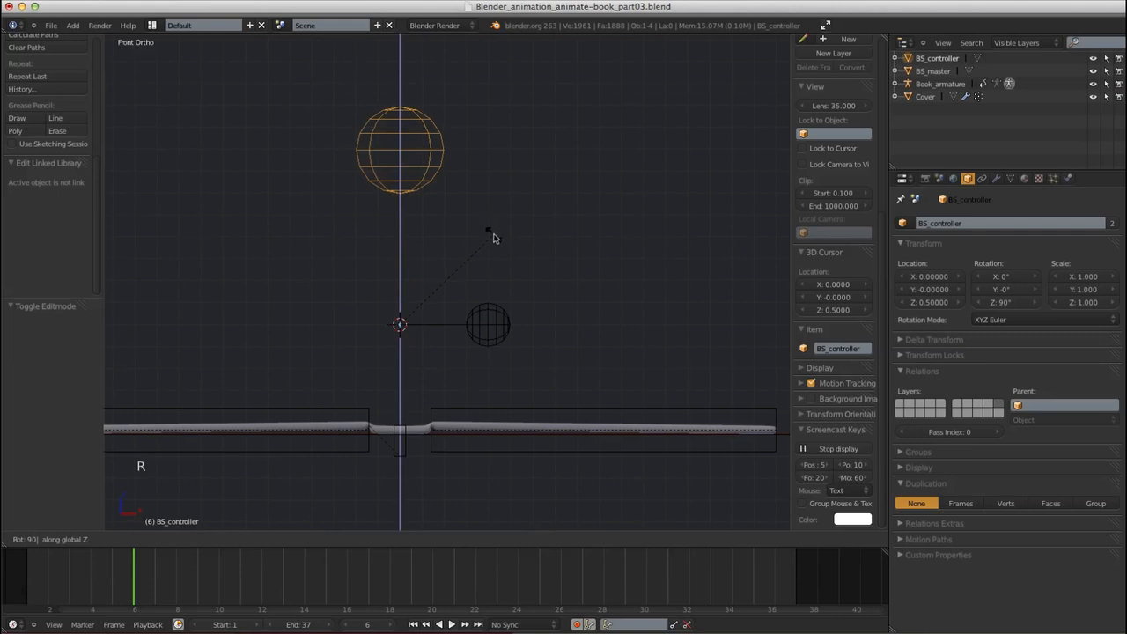
pyautogui.click(499, 235)
# Rotate the entire BS_controller mesh -90° about the global Y axis in Edit Mode
pyautogui.press('Tab')
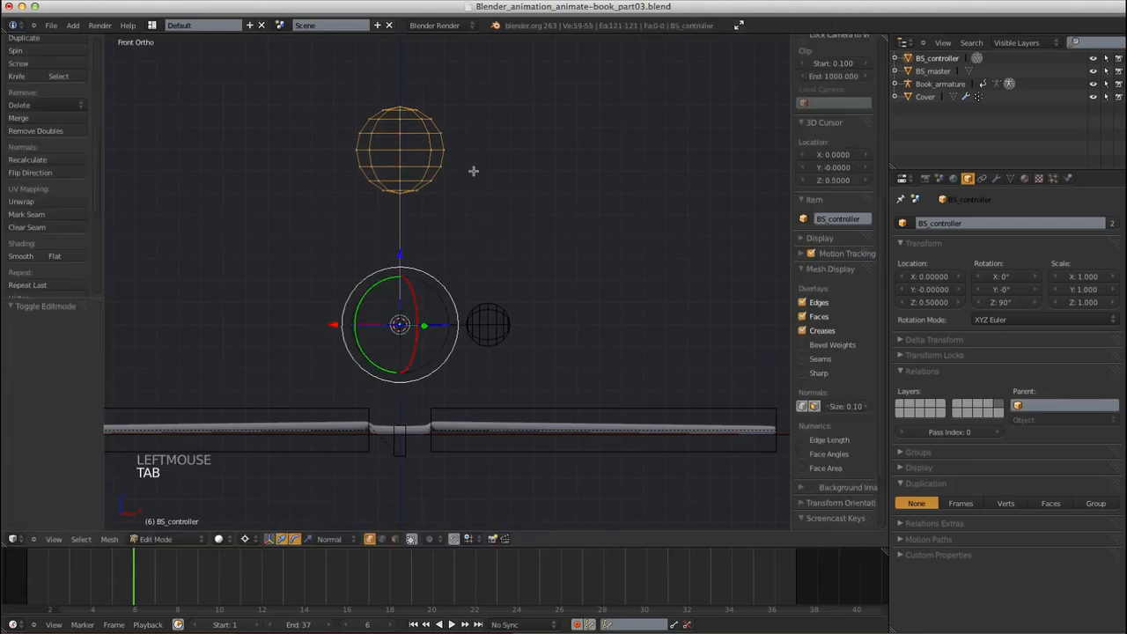
pyautogui.press('r')
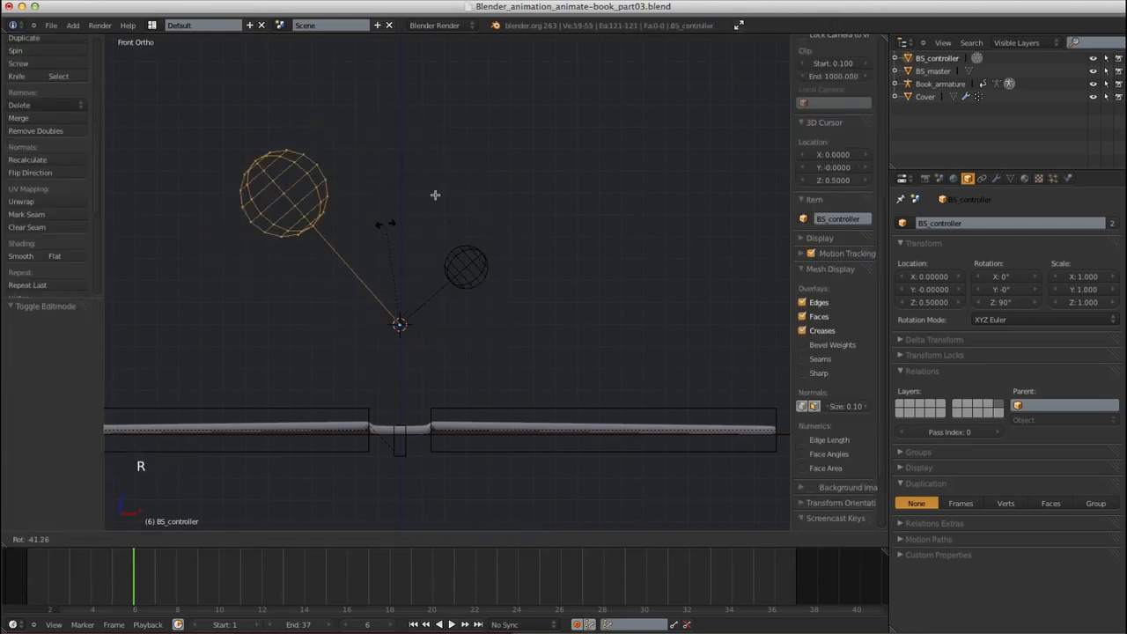
pyautogui.rightClick(470, 189)
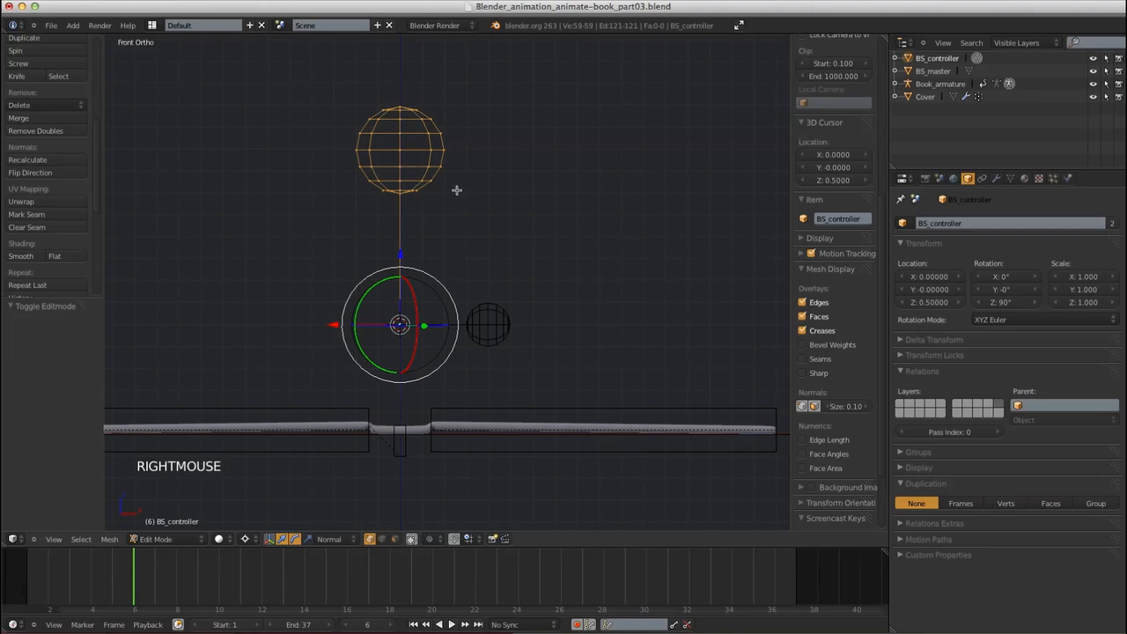
pyautogui.press('r')
pyautogui.press('y')
pyautogui.write('-90')
pyautogui.click(372, 267)
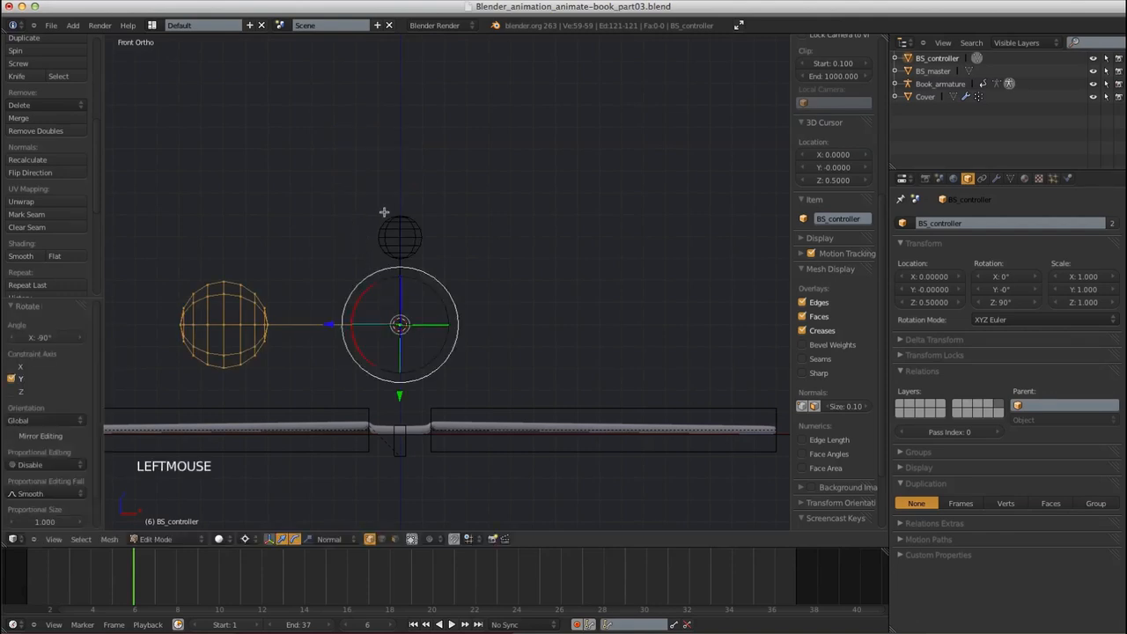
pyautogui.press('Tab')
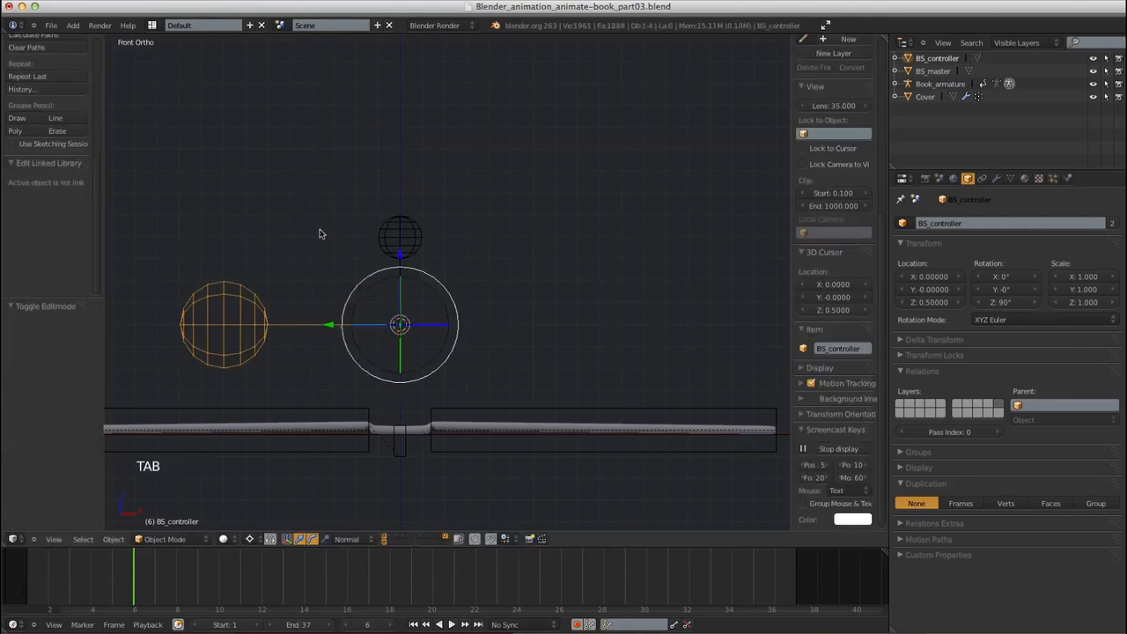
# Rotate the BS_controller object 90° about the global Y axis in Object Mode
pyautogui.press('r')
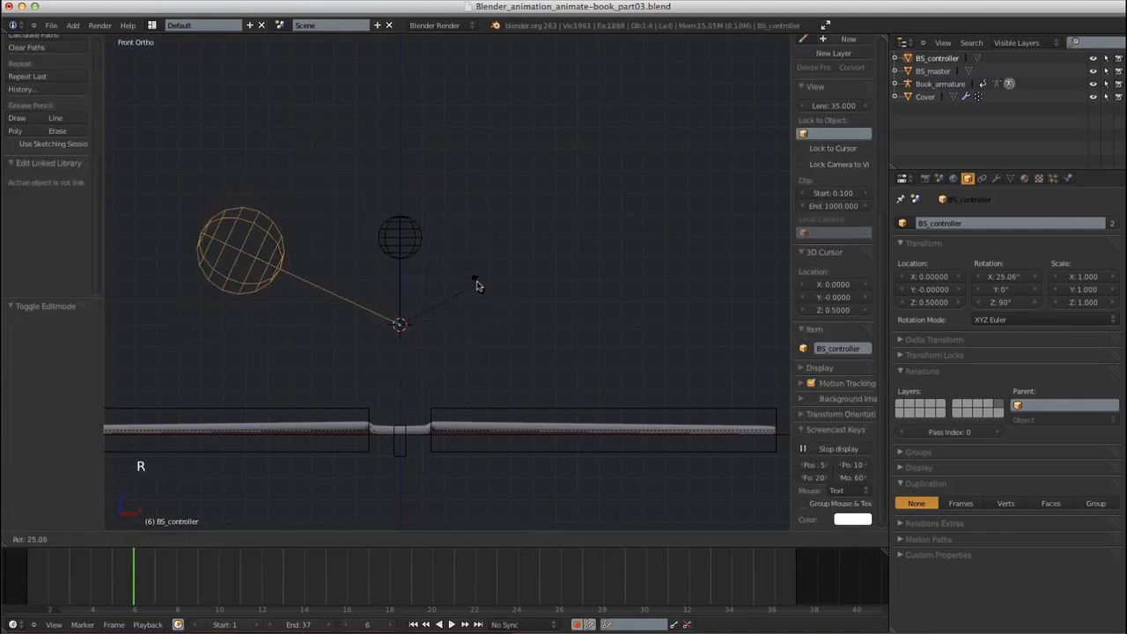
pyautogui.press('r')
pyautogui.write('r')
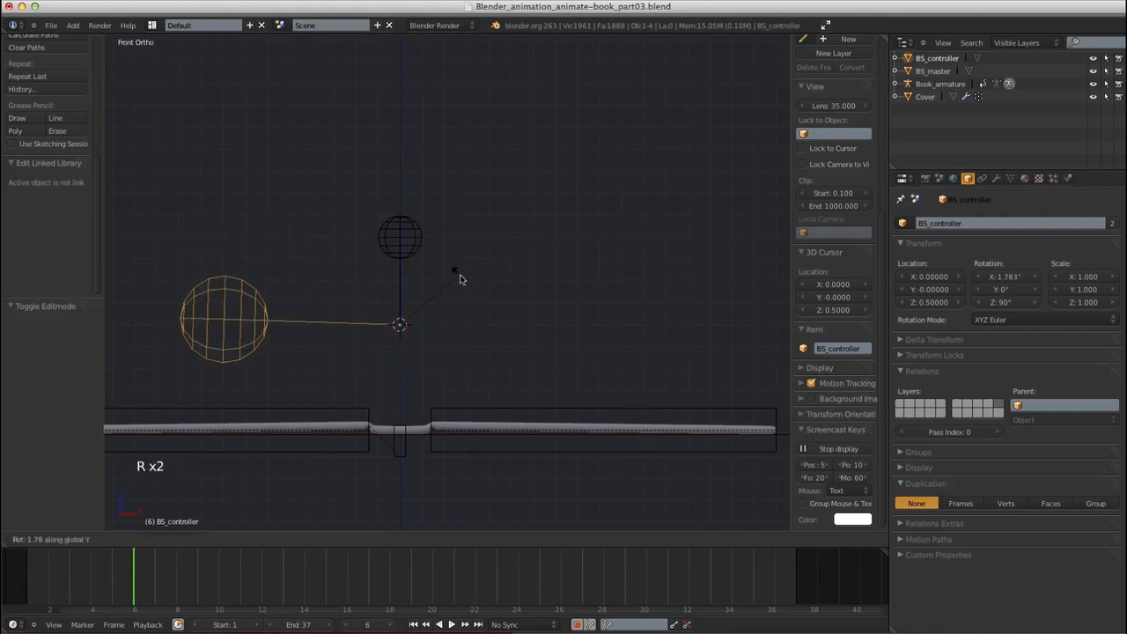
pyautogui.write('-90')
pyautogui.press('-')
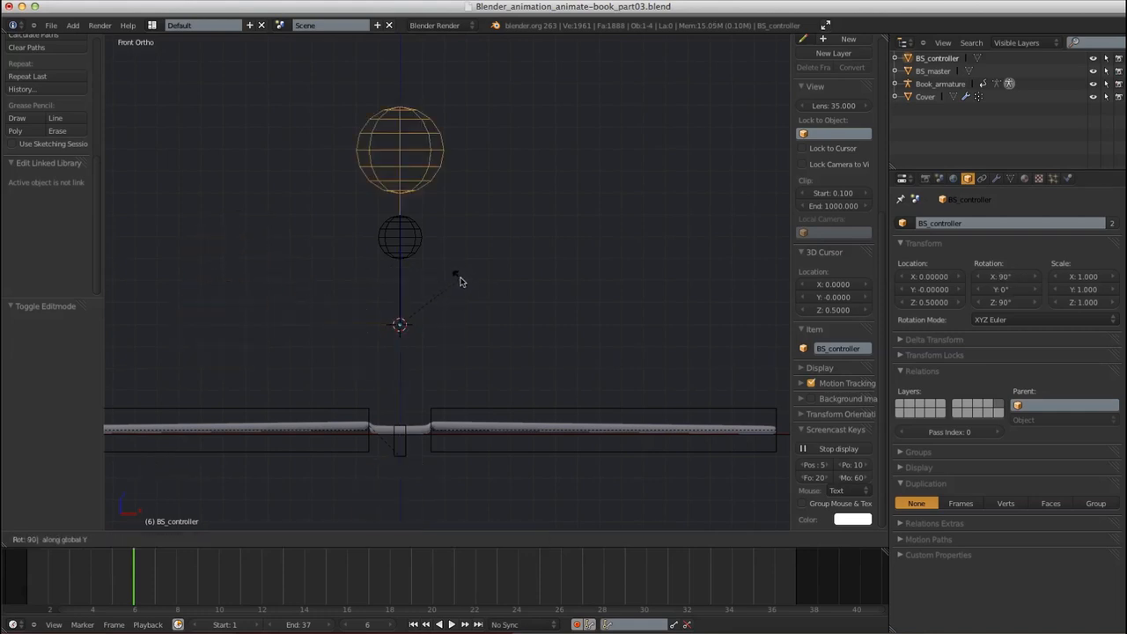
pyautogui.click(467, 272)
# Scale the BS_controller object down to 0.5 to match the Controller bone's shape in the front view
pyautogui.press('s')
pyautogui.press('s')
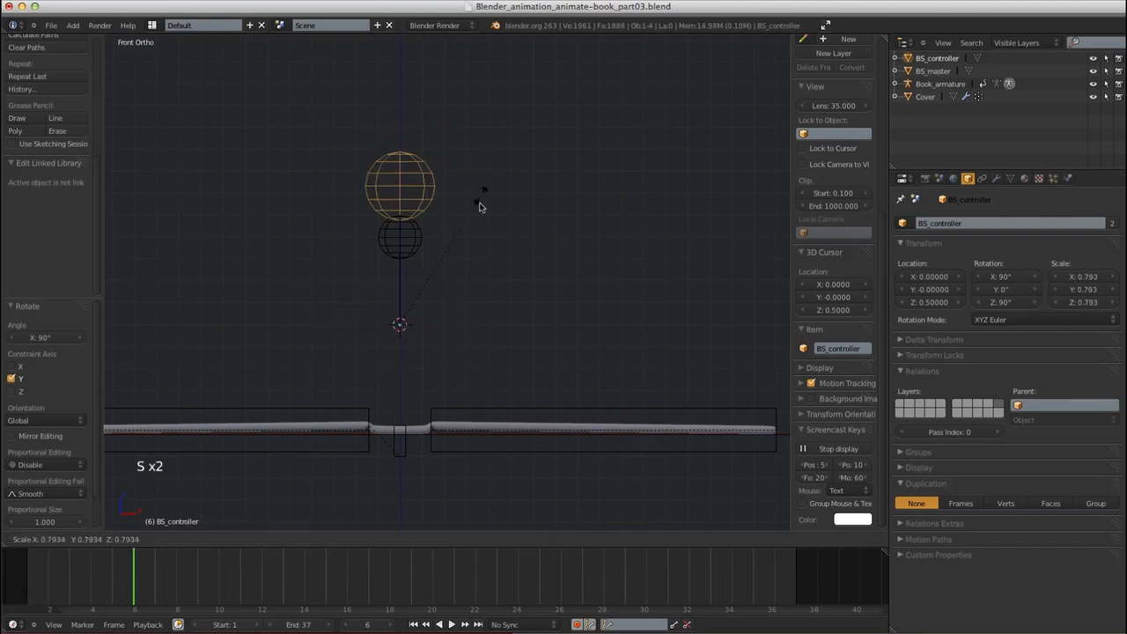
pyautogui.click(467, 259)
pyautogui.moveTo(468, 259); pyautogui.dragTo(496, 314, button='middle')
pyautogui.press('KP_1')
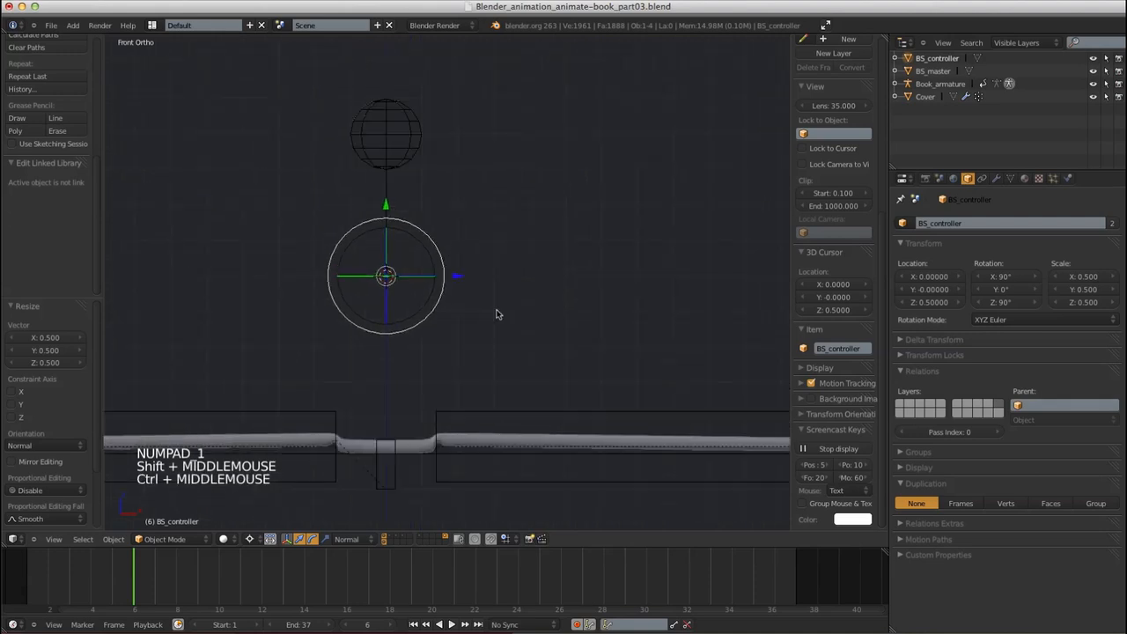
# Enlarge the BS_controller mesh in Edit Mode by a factor of about 1.77, plus a fine adjustment of about 1.01
pyautogui.press('Tab')
pyautogui.keyDown('shift'); pyautogui.moveTo(489, 271); pyautogui.dragTo(470, 277, button='middle'); pyautogui.keyUp('shift')
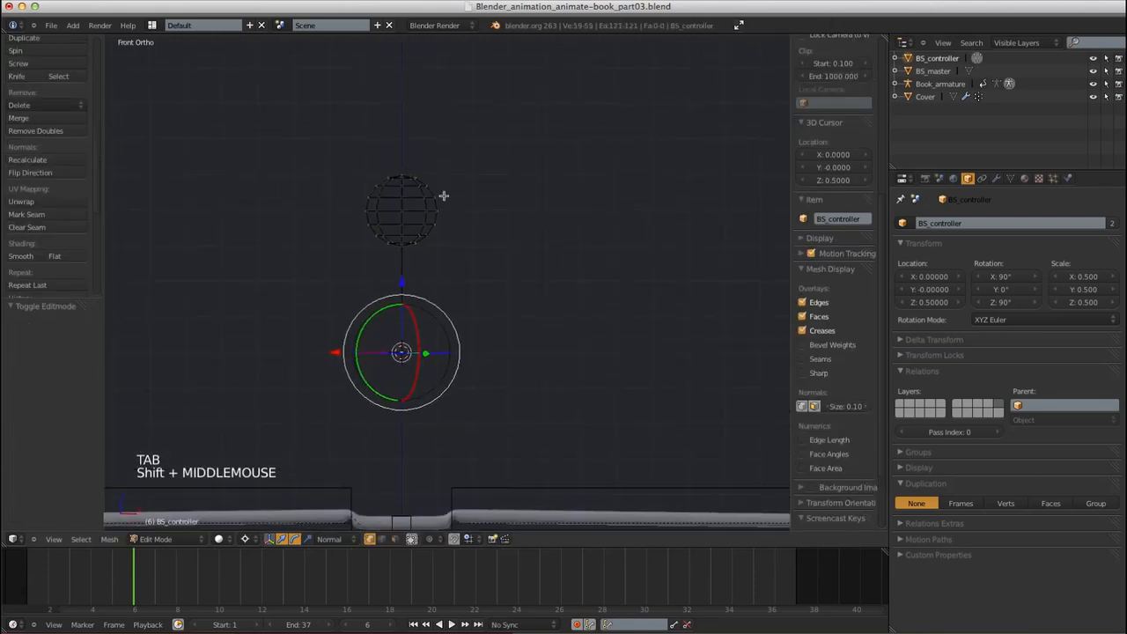
pyautogui.press('s')
pyautogui.click(527, 187)
pyautogui.keyDown('shift'); pyautogui.moveTo(528, 186); pyautogui.dragTo(483, 282, button='middle'); pyautogui.keyUp('shift')
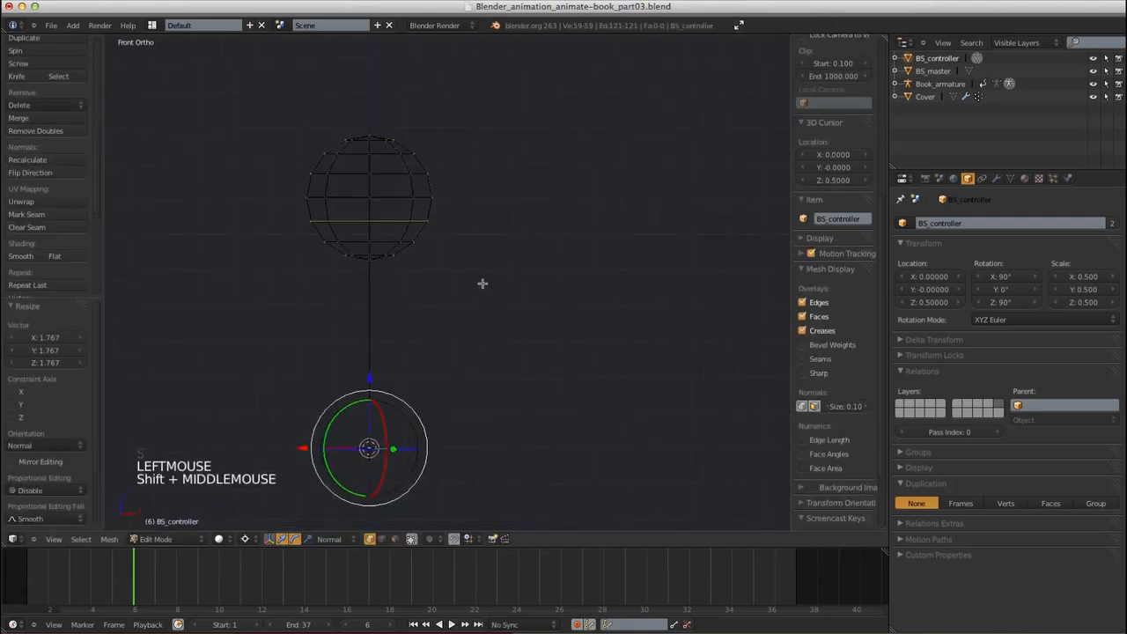
pyautogui.press('s')
pyautogui.click(483, 246)
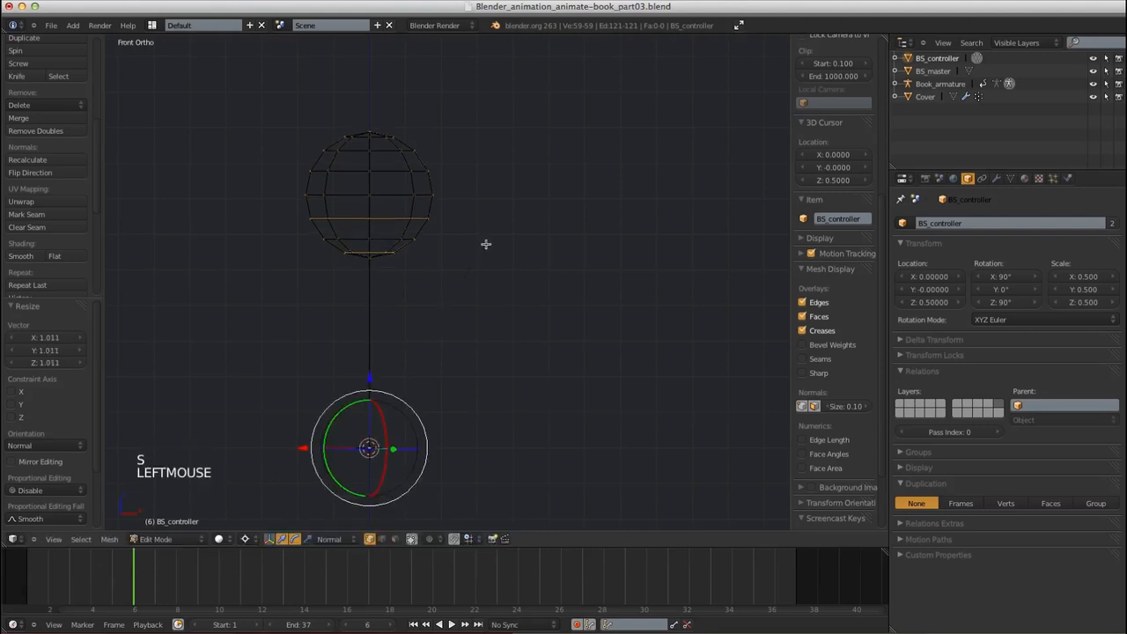
pyautogui.press('Tab')
pyautogui.moveTo(482, 246); pyautogui.dragTo(450, 282, button='middle')
pyautogui.moveTo(450, 282)
pyautogui.keyDown('ctrl'); pyautogui.mouseDown(button='middle')
pyautogui.moveTo(442, 274)
pyautogui.moveTo(483, 239)
pyautogui.moveTo(453, 276)
pyautogui.mouseUp(button='middle'); pyautogui.keyUp('ctrl')
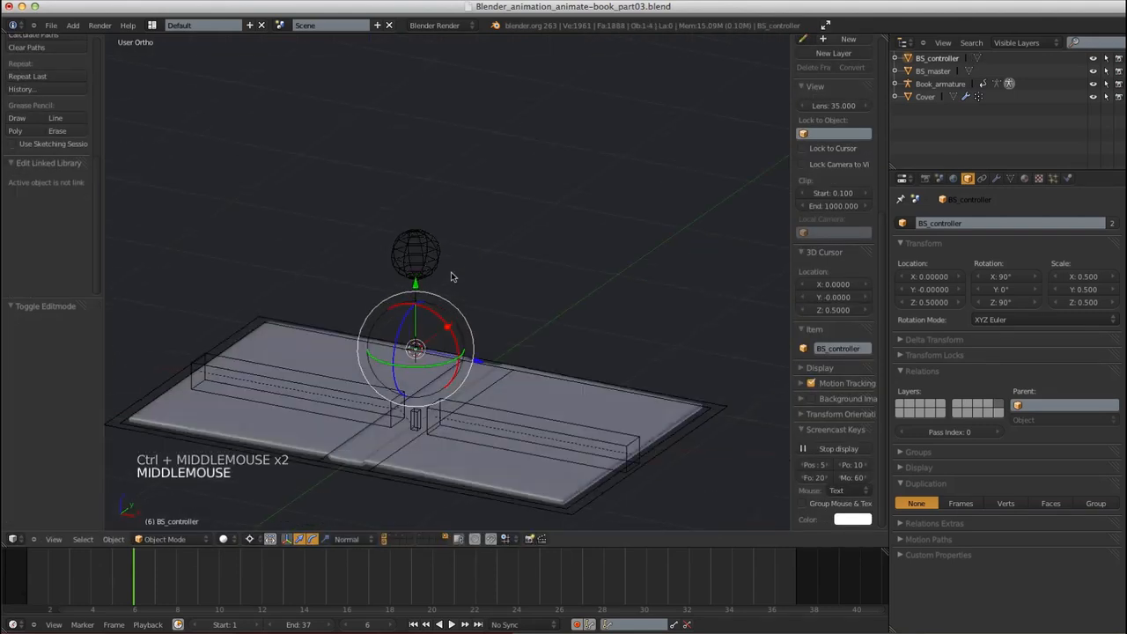
# Select the Controller bone and inspect its custom shape above the book from the front and at an angle
pyautogui.rightClick(437, 252)
pyautogui.press('KP_1')
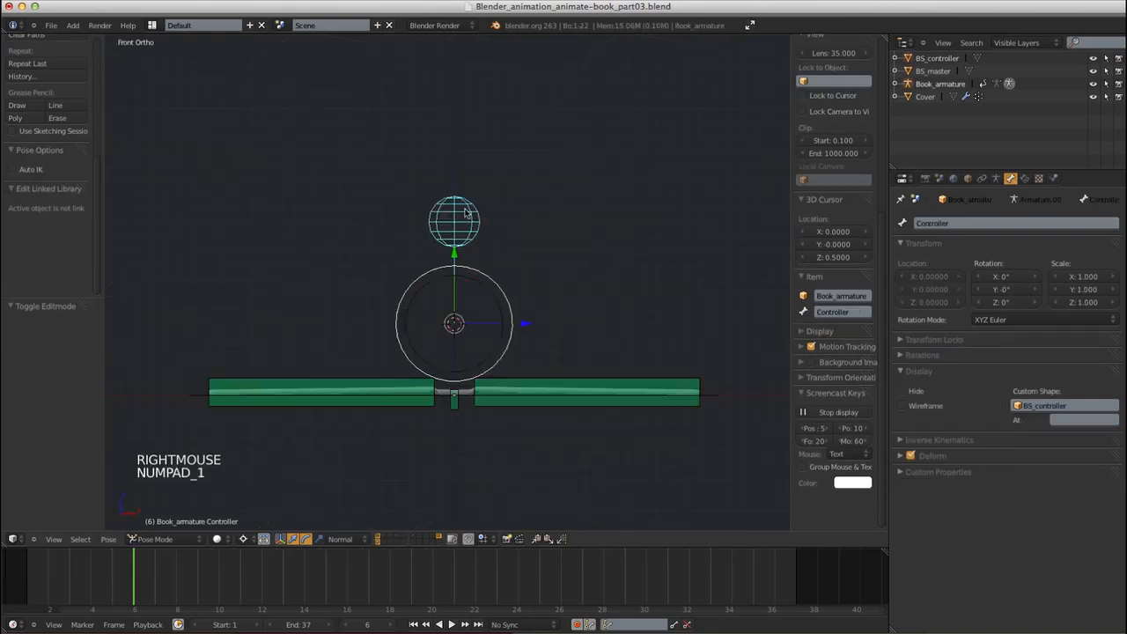
pyautogui.moveTo(504, 232); pyautogui.dragTo(505, 262, button='middle')
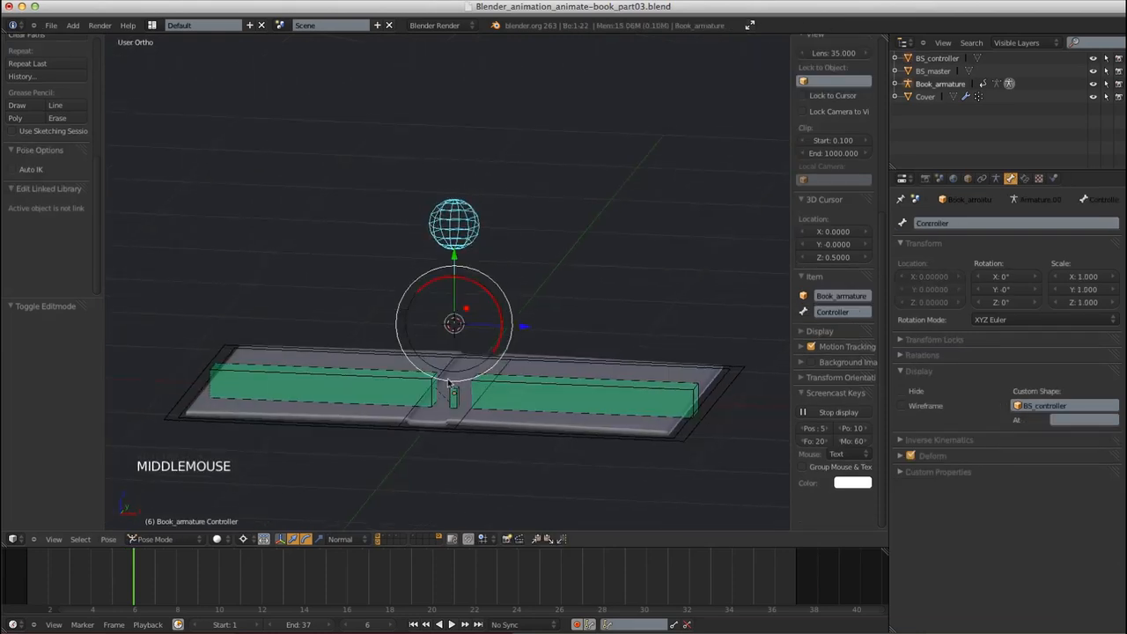
pyautogui.moveTo(478, 234)
pyautogui.keyDown('shift'); pyautogui.mouseDown(button='middle')
pyautogui.moveTo(464, 231)
pyautogui.moveTo(469, 253)
pyautogui.moveTo(490, 261)
pyautogui.moveTo(511, 241)
pyautogui.moveTo(497, 232)
pyautogui.mouseUp(button='middle'); pyautogui.keyUp('shift')
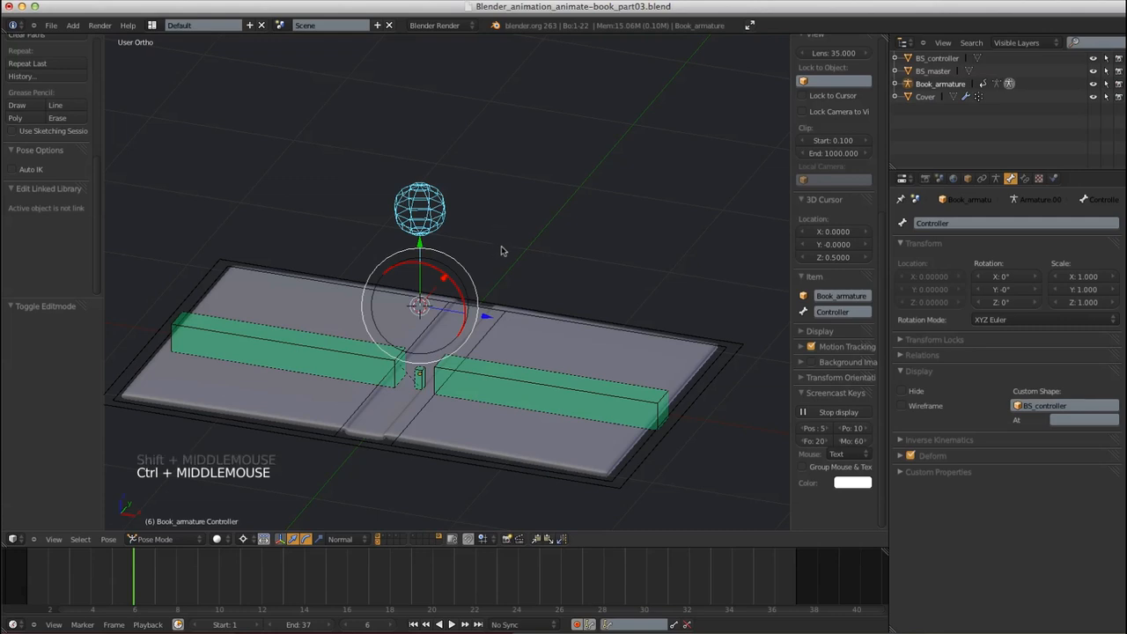
# Select the thickness bone, show only the layer holding the bone shape objects, and reset the 3D cursor to the world origin
pyautogui.rightClick(422, 382)
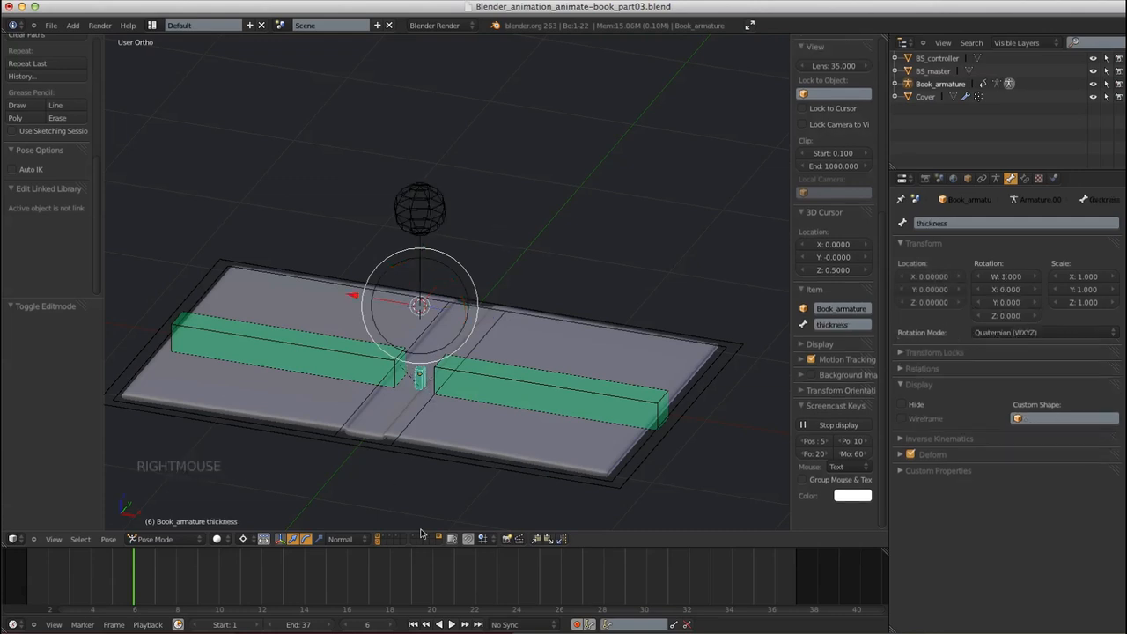
pyautogui.click(440, 540)
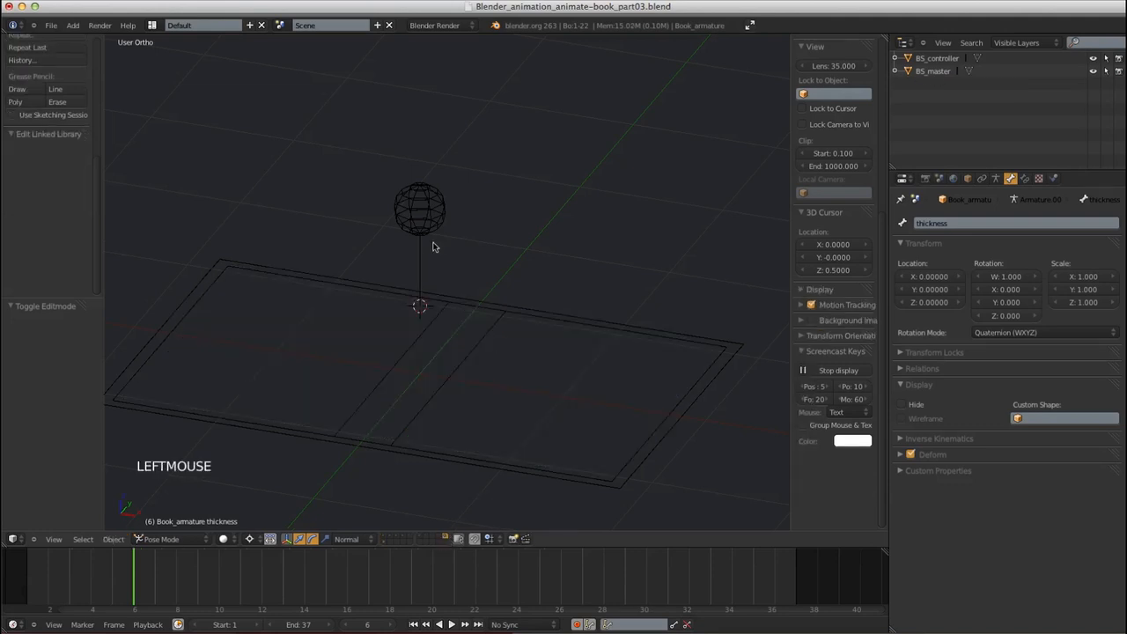
pyautogui.hotkey('shift', 'c')
pyautogui.press('KP_1')
pyautogui.keyDown('shift'); pyautogui.moveTo(495, 343); pyautogui.dragTo(443, 296, button='middle'); pyautogui.keyUp('shift')
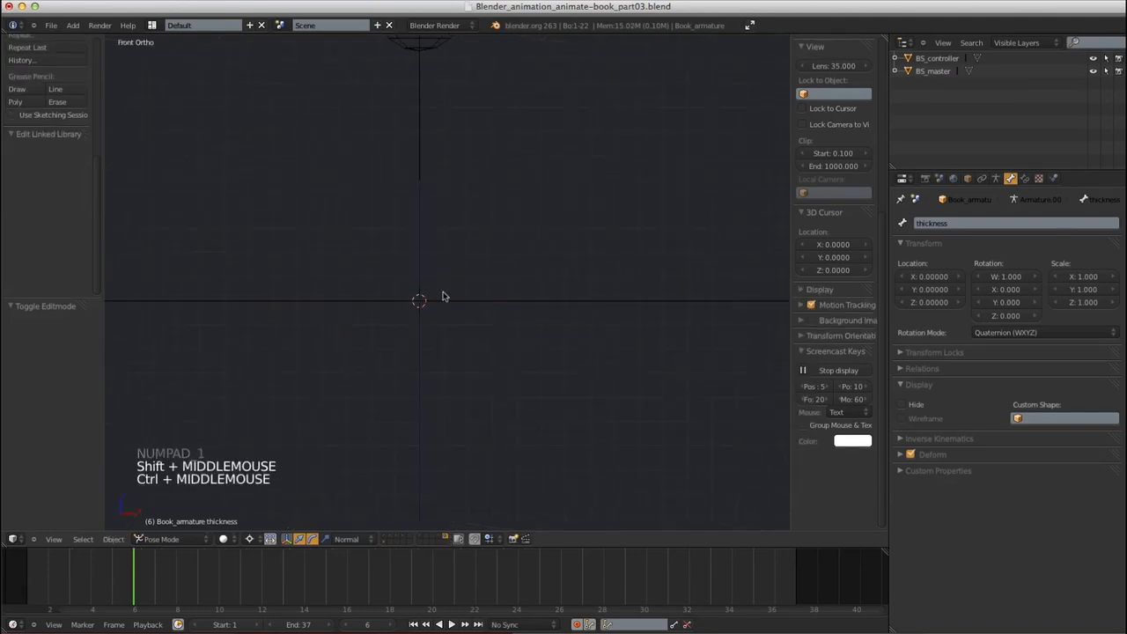
# Add a mesh cube at the world origin and enter Edit Mode on it
pyautogui.click(72, 24)
pyautogui.moveTo(88, 39)
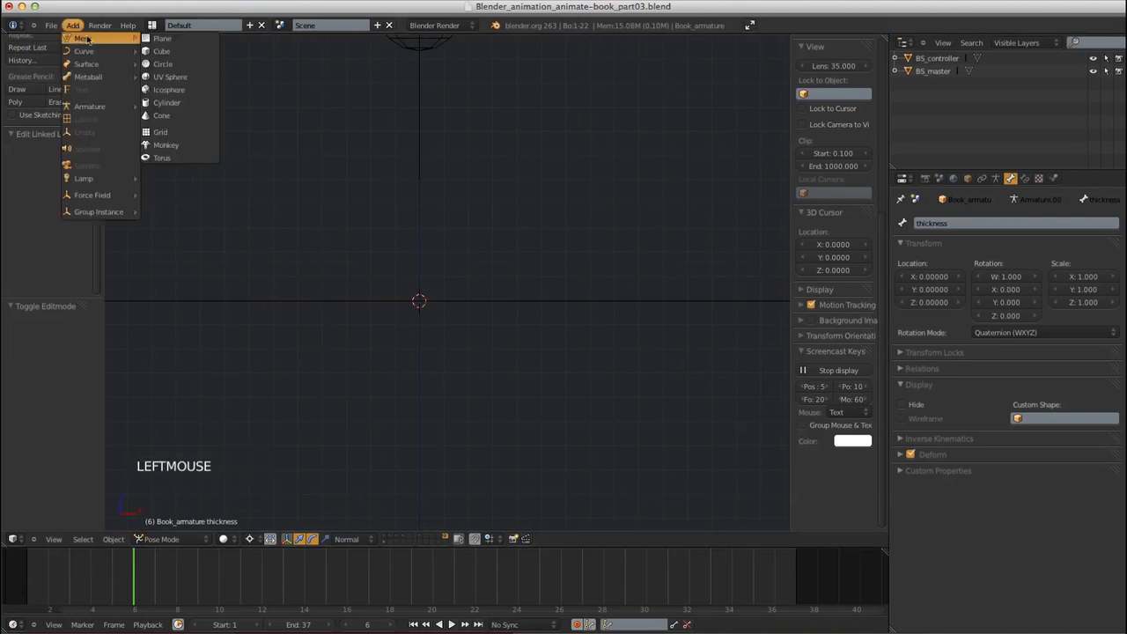
pyautogui.click(156, 51)
pyautogui.moveTo(606, 353)
pyautogui.keyDown('shift'); pyautogui.mouseDown(button='middle')
pyautogui.moveTo(613, 309)
pyautogui.moveTo(617, 349)
pyautogui.moveTo(556, 310)
pyautogui.moveTo(587, 352)
pyautogui.mouseUp(button='middle'); pyautogui.keyUp('shift')
pyautogui.press('Tab')
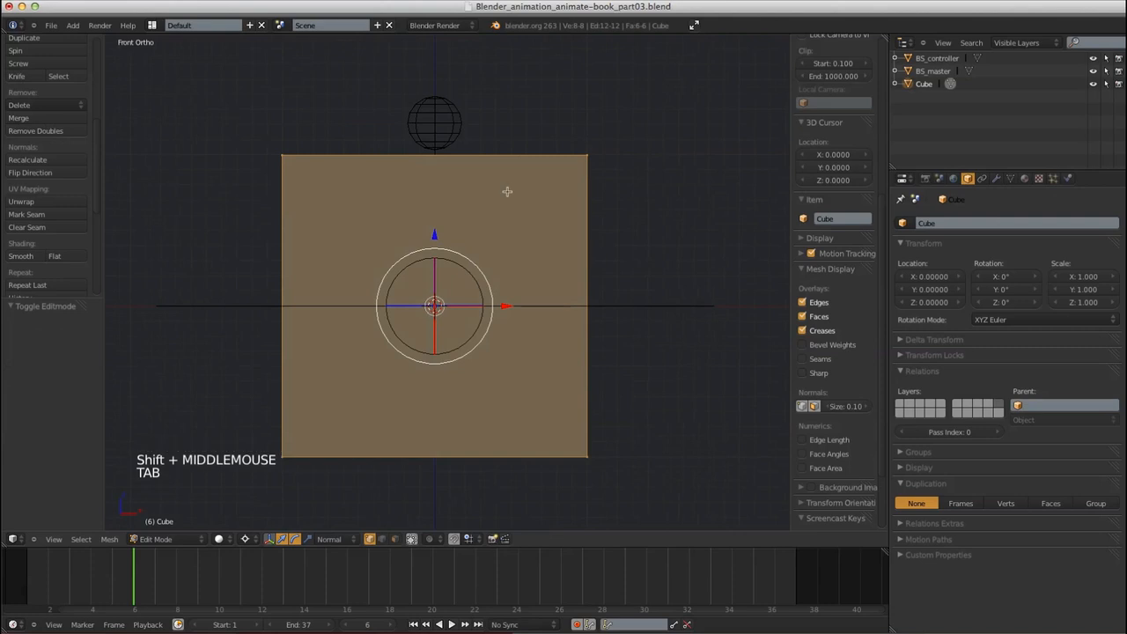
# Select only the cube's four top vertices
pyautogui.press('a')
pyautogui.press('a')
pyautogui.press('b')
pyautogui.moveTo(220, 118); pyautogui.dragTo(592, 161)
pyautogui.press('s')
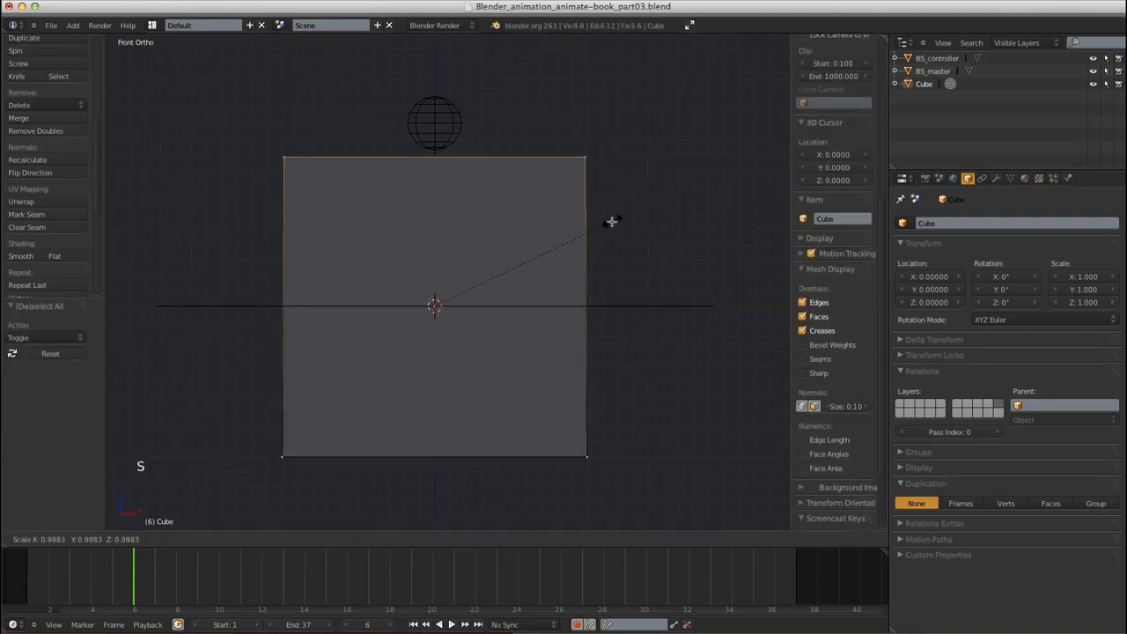
pyautogui.press('0')
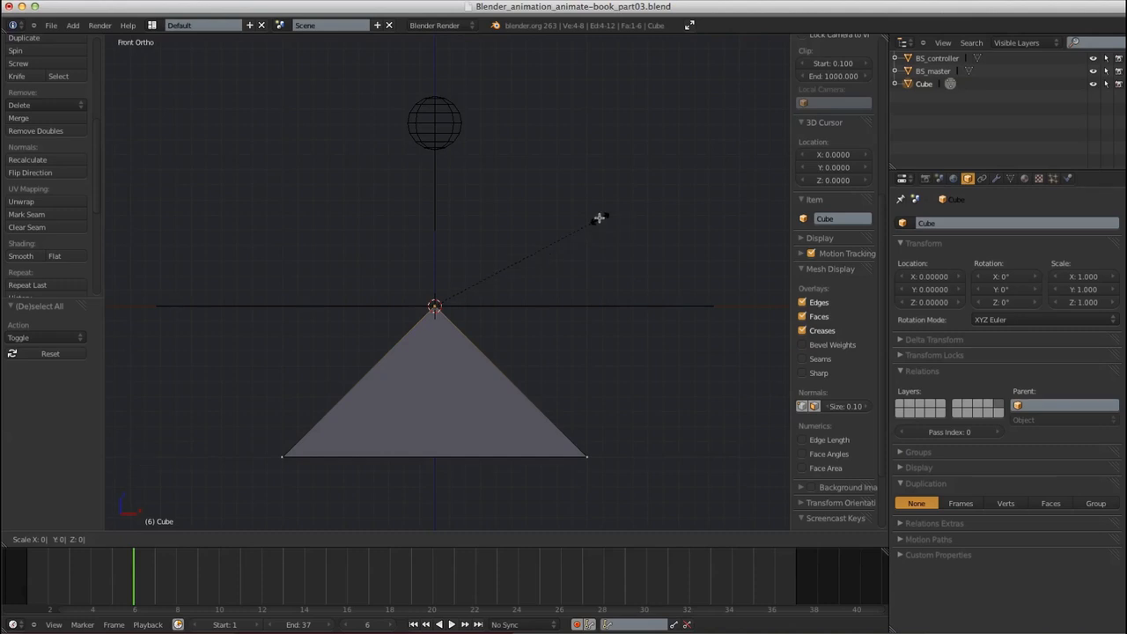
pyautogui.rightClick(598, 218)
# Set the pivot to Bounding Box Center and scale the four top vertices to 0, forming a pyramid apex
pyautogui.click(248, 538)
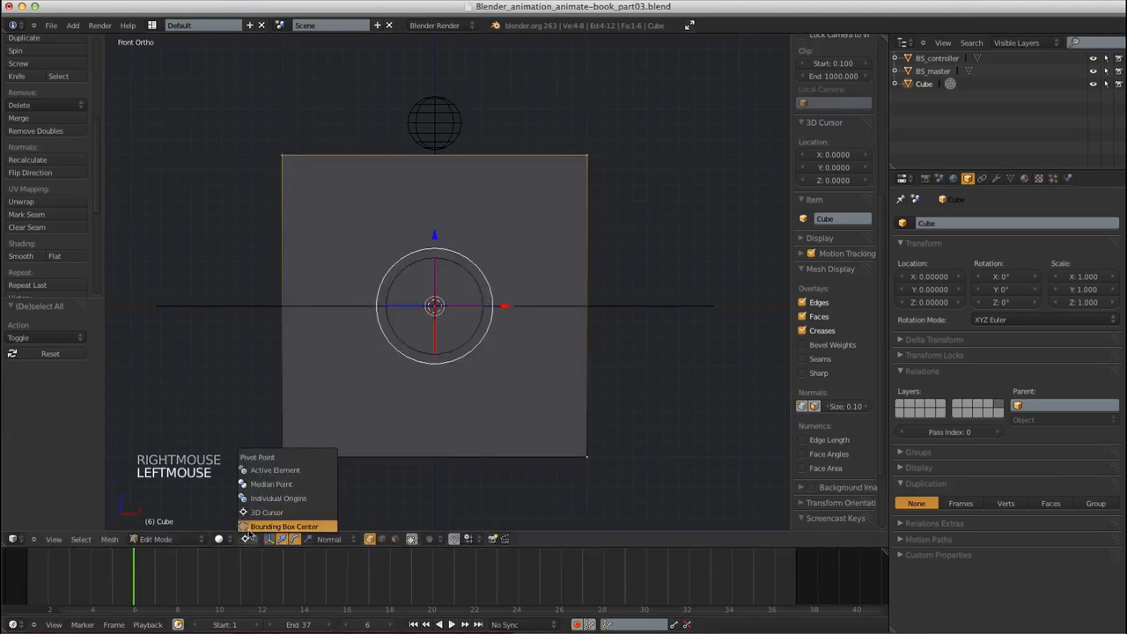
pyautogui.click(250, 528)
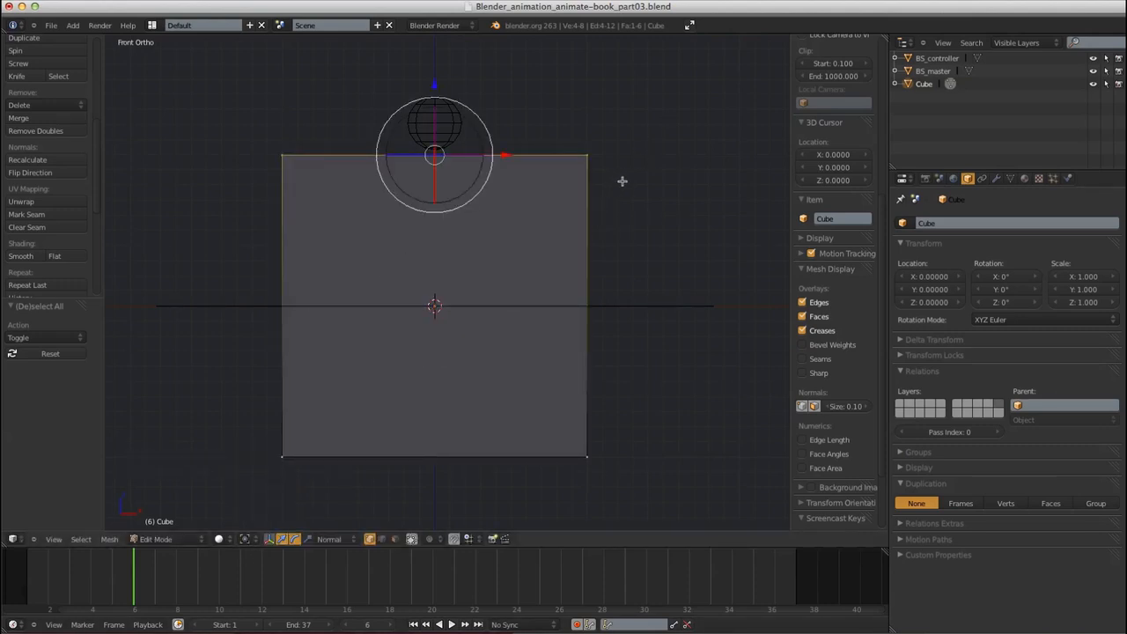
pyautogui.press('s')
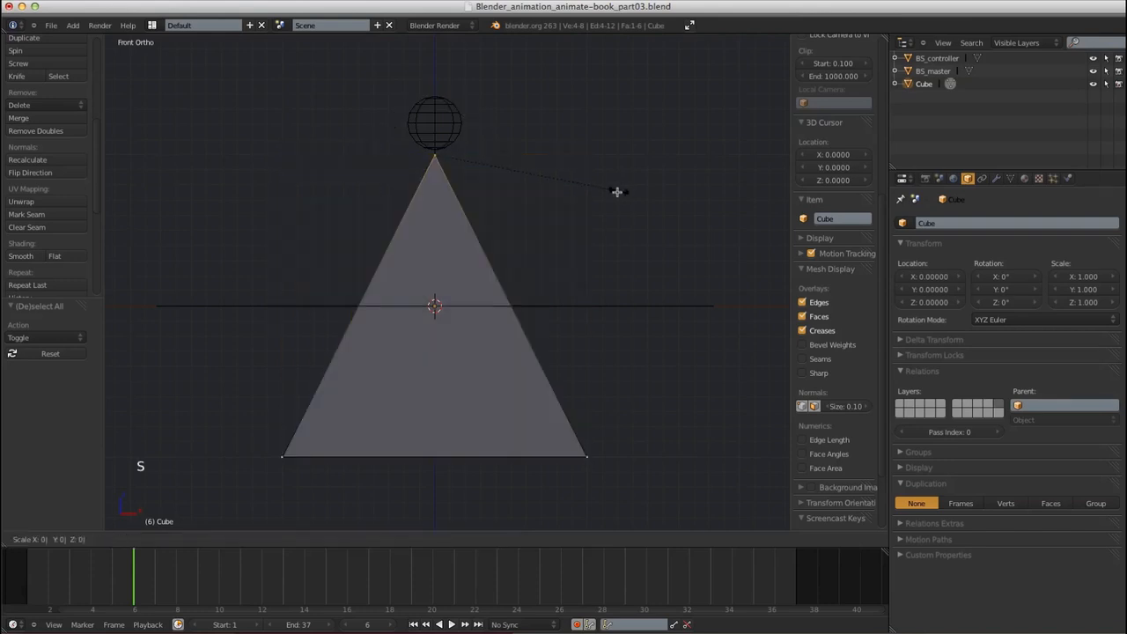
pyautogui.click(616, 189)
# Remove doubles across the whole pyramid mesh and delete only its faces, keeping the wireframe edges
pyautogui.press('a')
pyautogui.press('a')
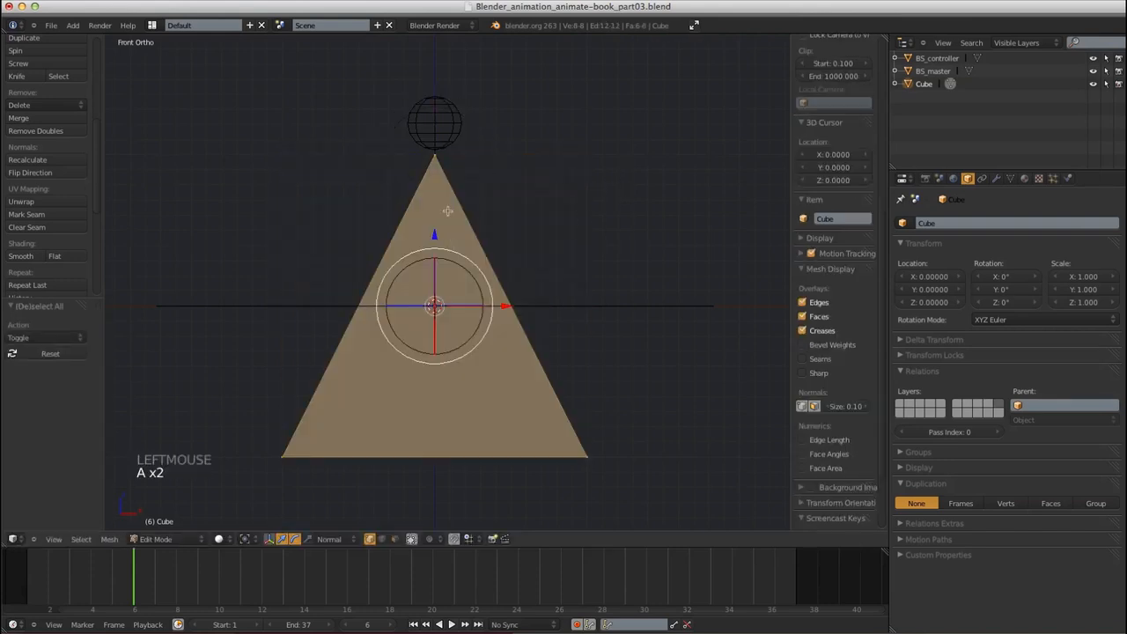
pyautogui.click(37, 130)
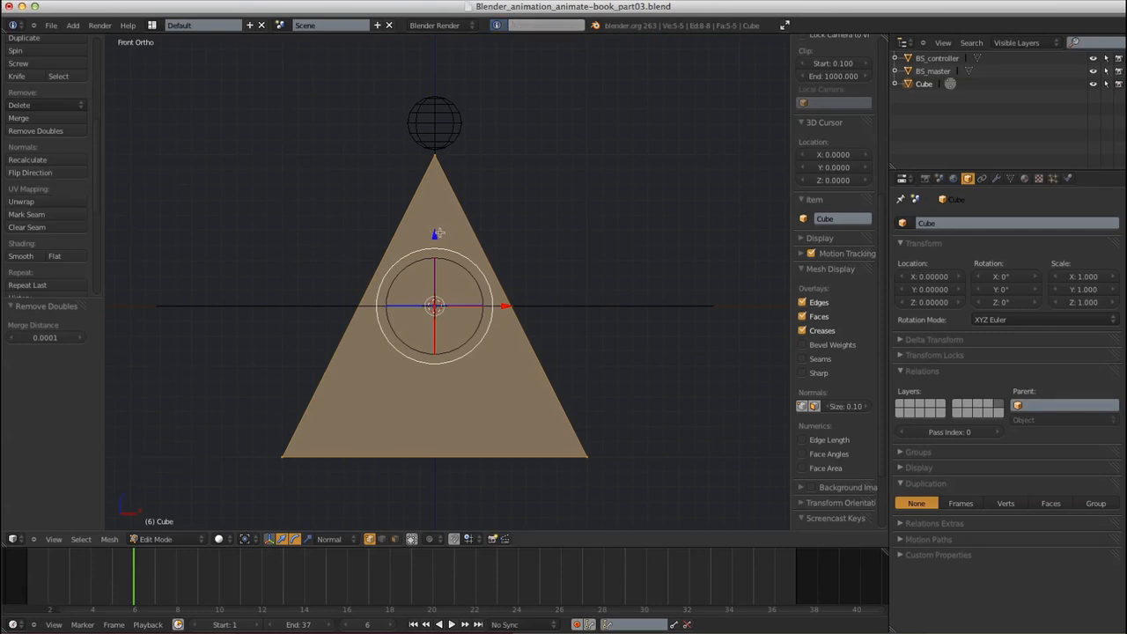
pyautogui.press('x')
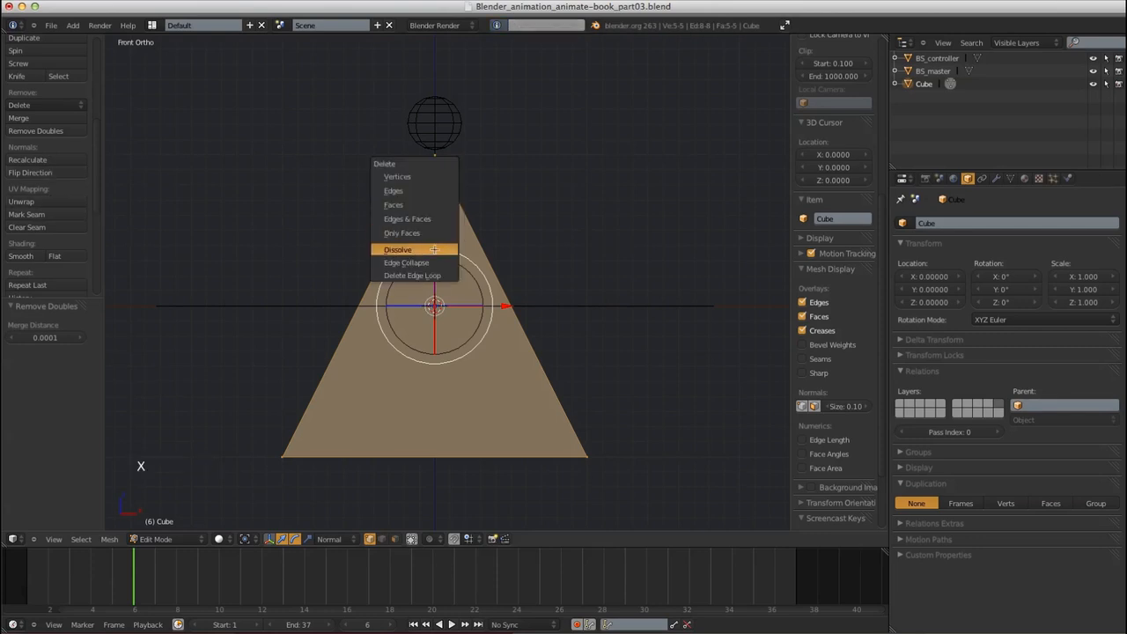
pyautogui.click(428, 233)
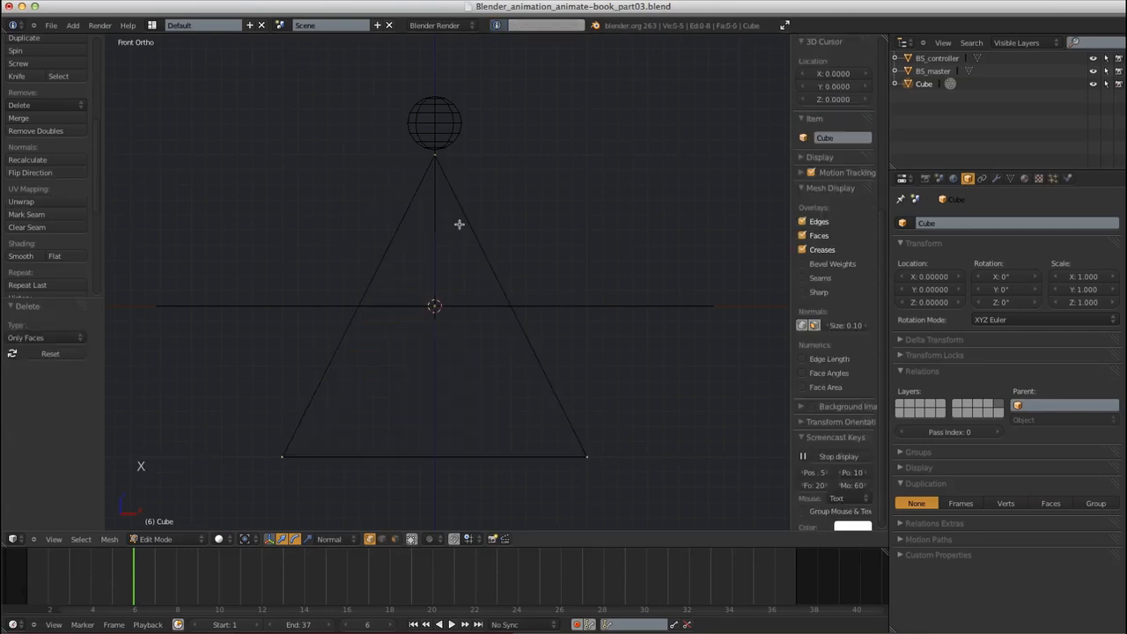
# Shrink the wireframe pyramid in two passes, the second by about 0.541, raise it above the world origin and leave Edit Mode
pyautogui.press('a')
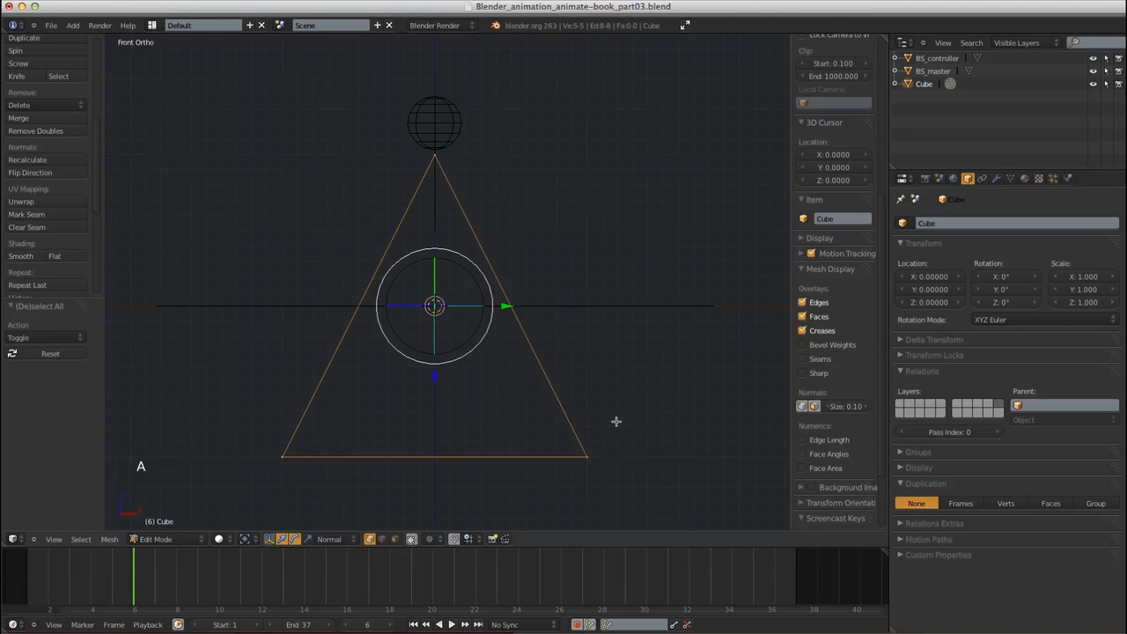
pyautogui.press('s')
pyautogui.click(491, 372)
pyautogui.keyDown('shift'); pyautogui.moveTo(490, 372); pyautogui.dragTo(518, 395, button='middle'); pyautogui.keyUp('shift')
pyautogui.press('s')
pyautogui.click(509, 353)
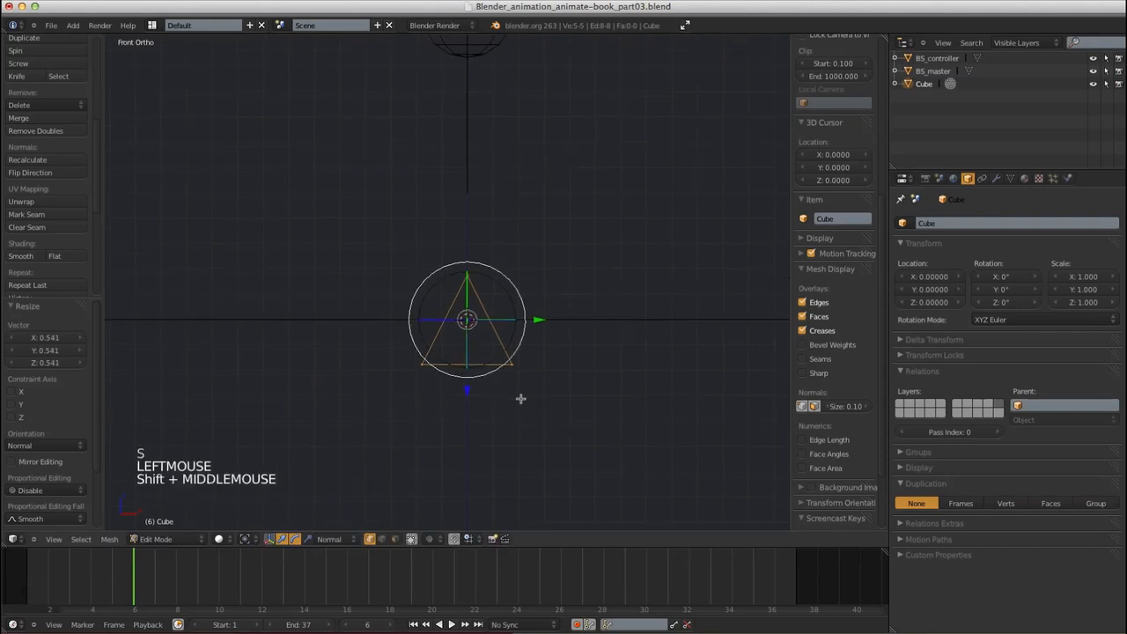
pyautogui.moveTo(469, 393); pyautogui.dragTo(510, 320)
pyautogui.press('Tab')
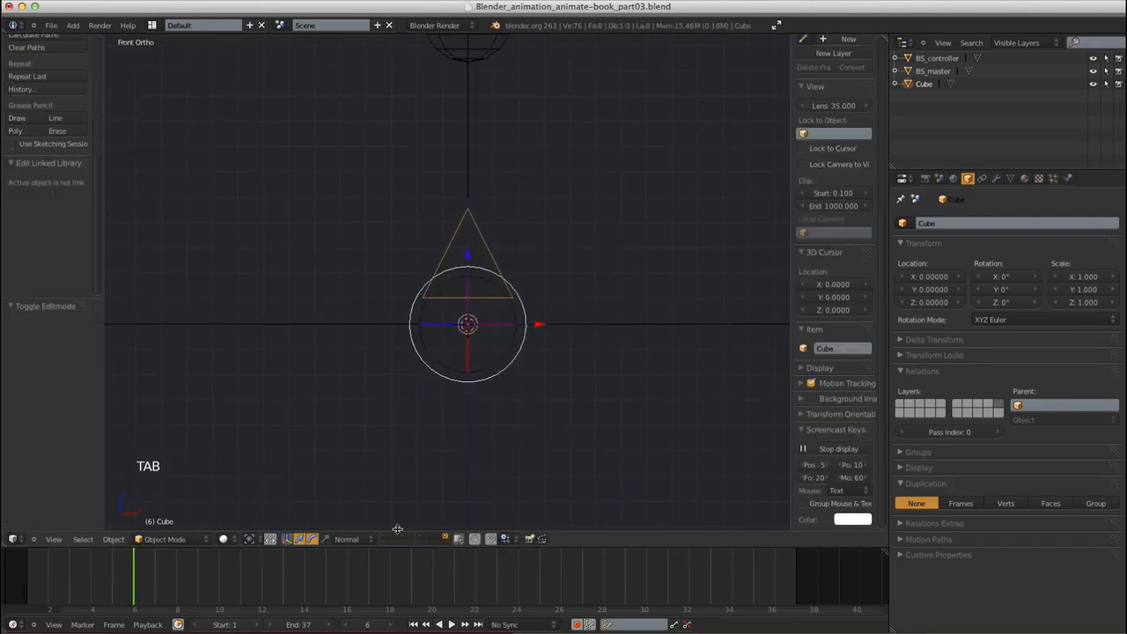
# Also show the layer holding the book armature and rename the pyramid object BS_thickness
pyautogui.keyDown('shift'); pyautogui.click(385, 541); pyautogui.keyUp('shift')
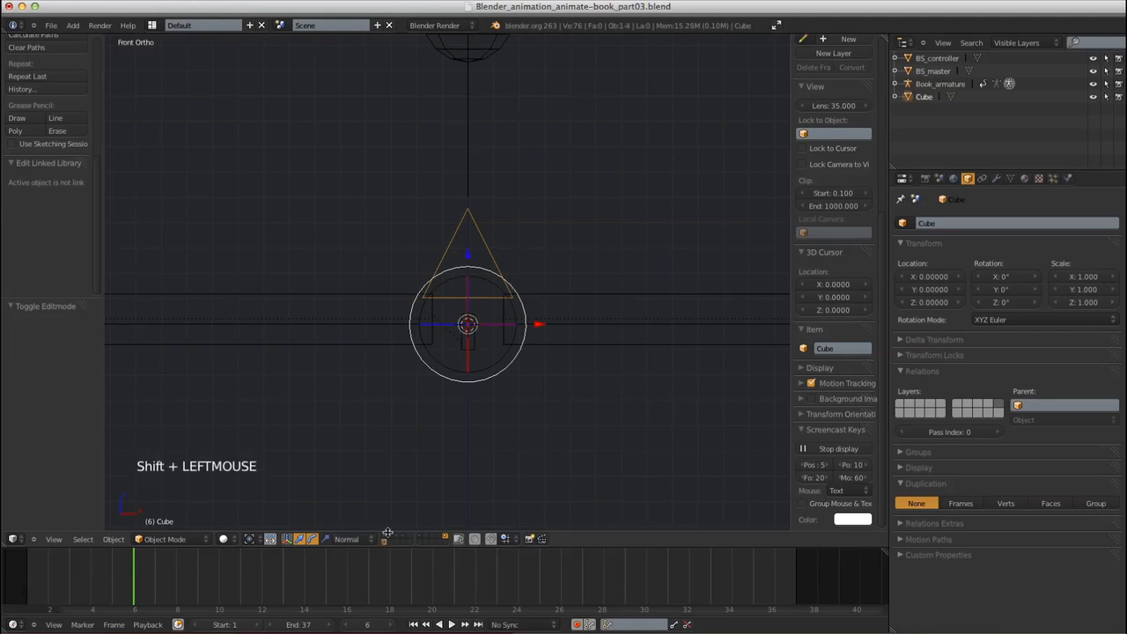
pyautogui.keyDown('shift'); pyautogui.moveTo(441, 411); pyautogui.dragTo(440, 384, button='middle'); pyautogui.keyUp('shift')
pyautogui.rightClick(475, 313)
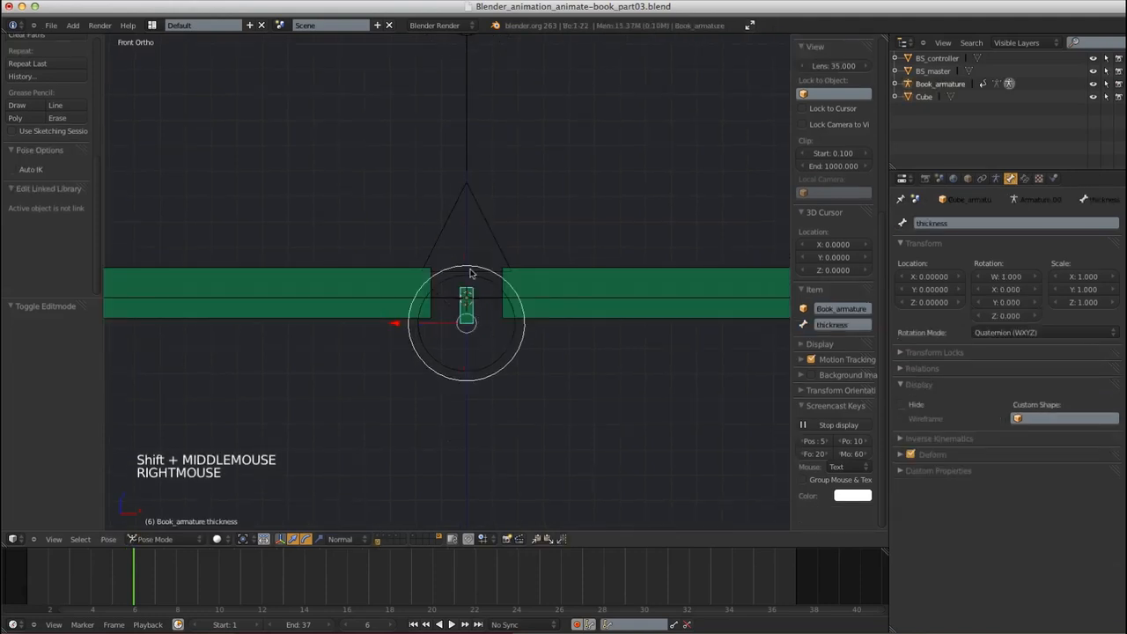
pyautogui.rightClick(495, 232)
pyautogui.rightClick(494, 232)
pyautogui.click(847, 348)
pyautogui.write('BS')
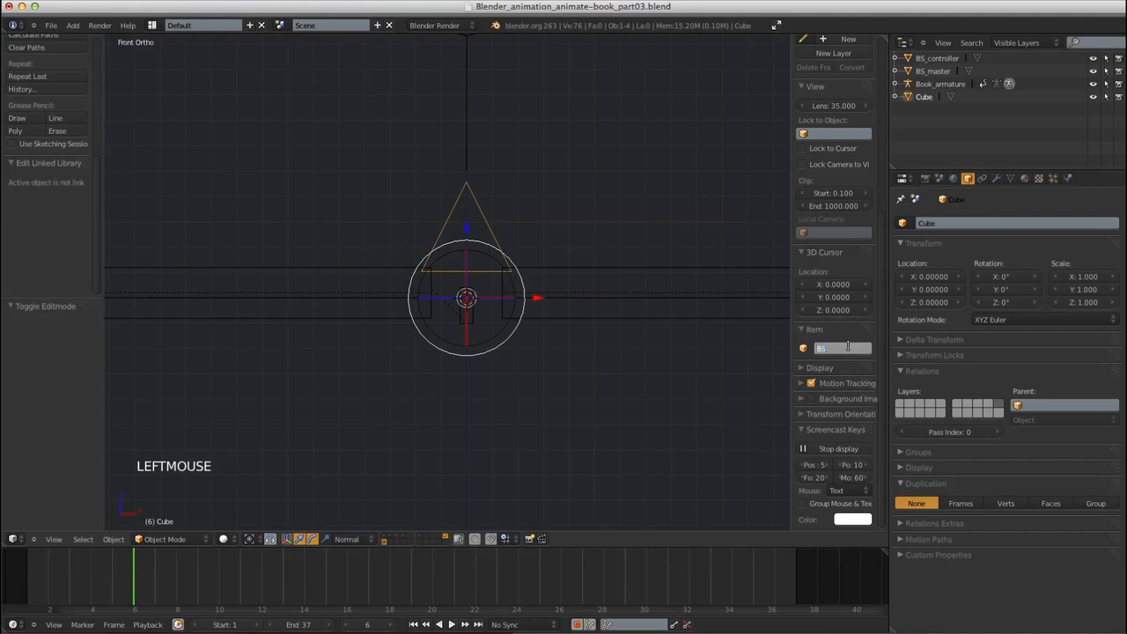
pyautogui.write('_th')
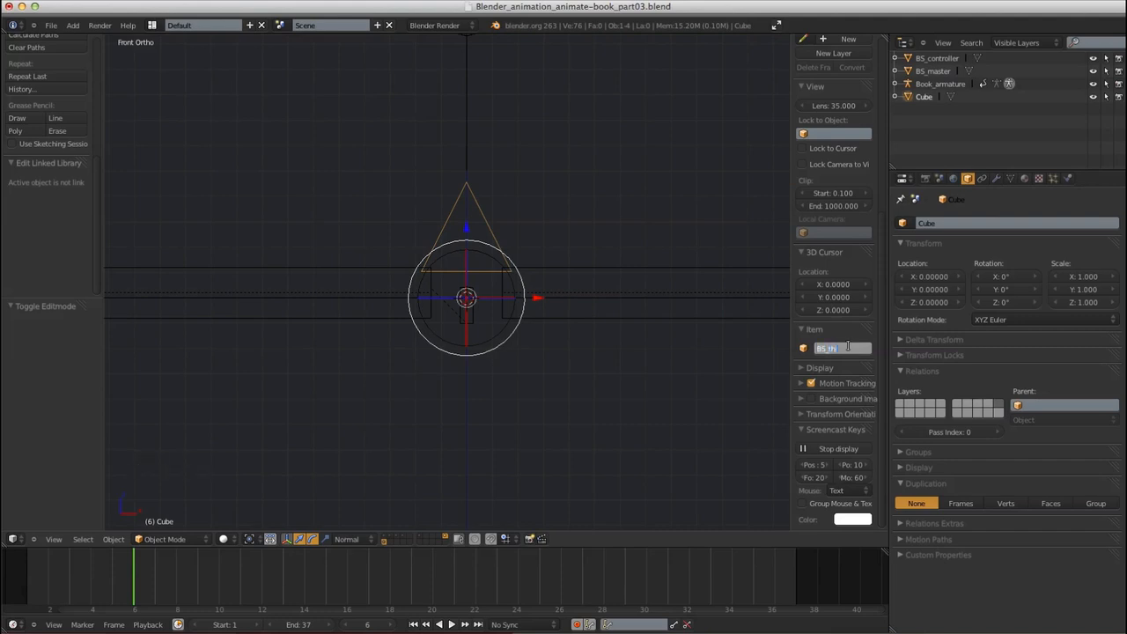
pyautogui.write('ickness')
pyautogui.press('Return')
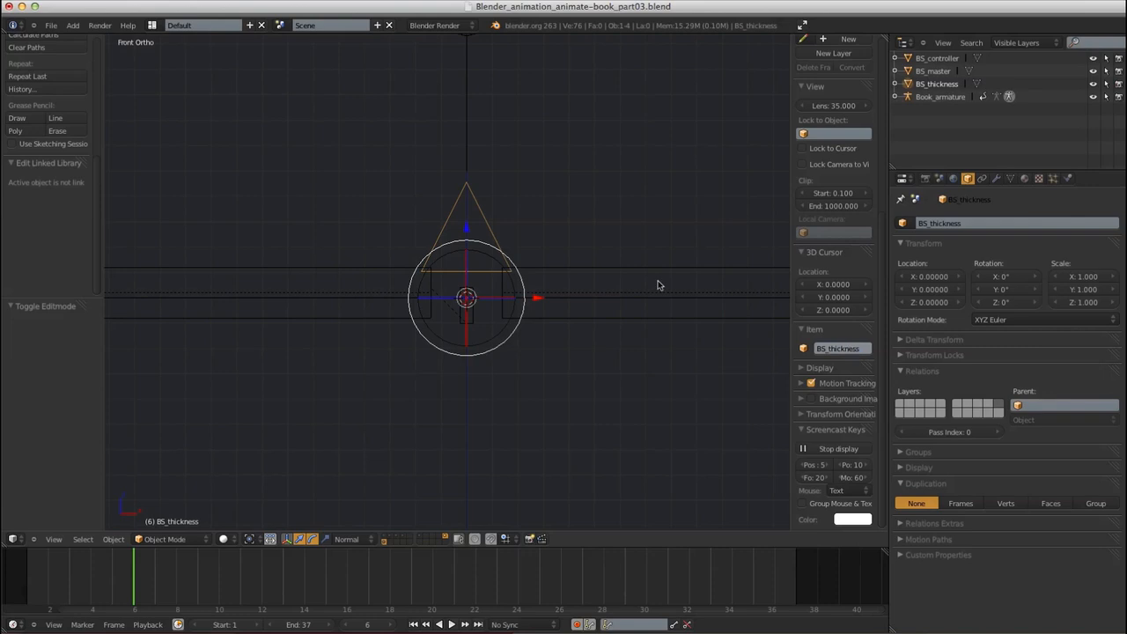
# Assign BS_thickness as the custom shape of the thickness bone
pyautogui.rightClick(474, 326)
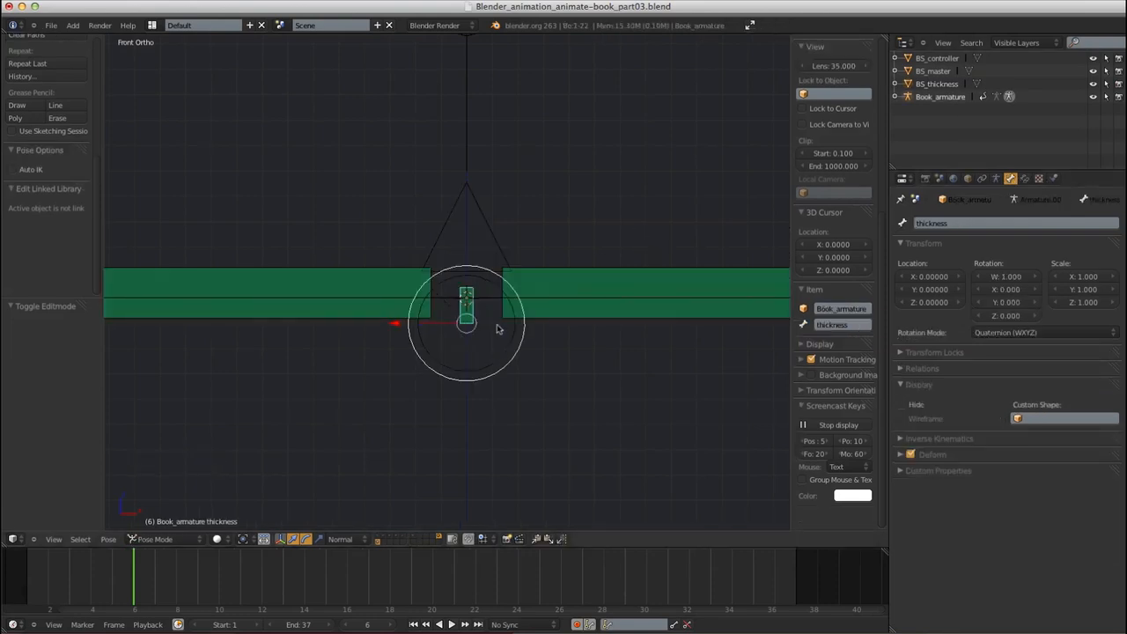
pyautogui.click(1033, 419)
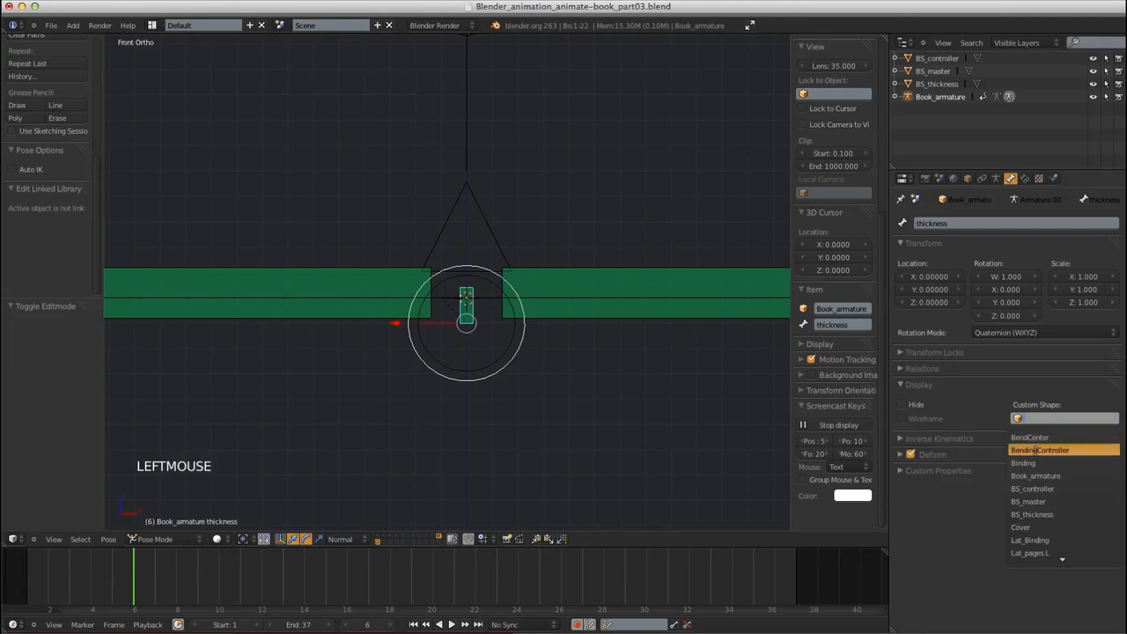
pyautogui.click(1035, 514)
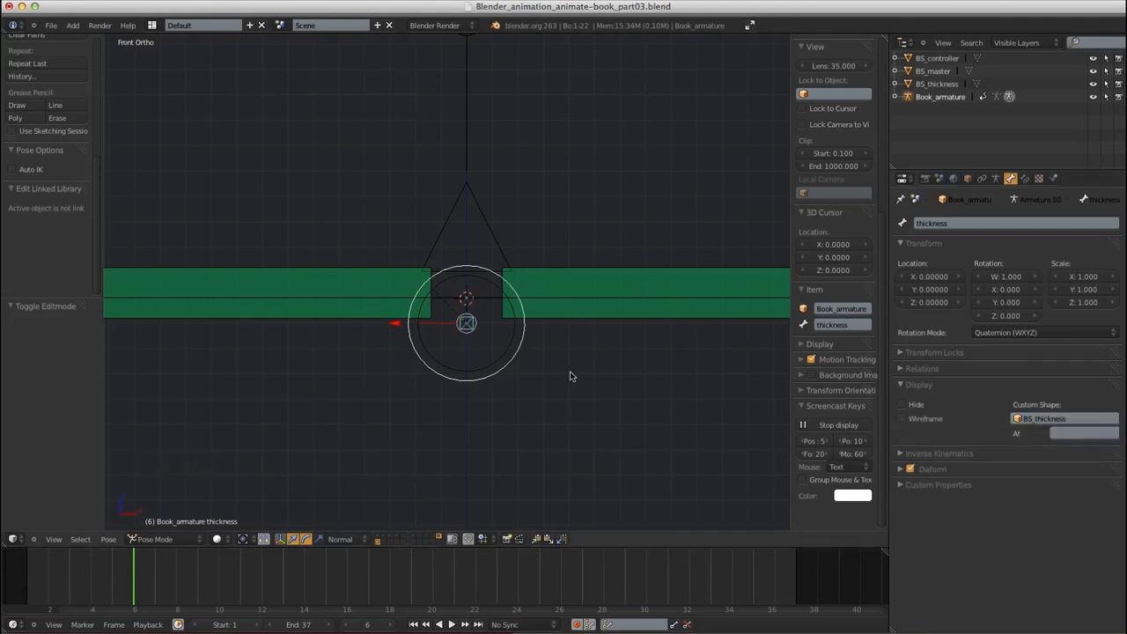
pyautogui.moveTo(522, 352); pyautogui.dragTo(438, 358, button='middle')
# Rotate the BS_thickness mesh -90° about the global X axis in Edit Mode, using the 3D cursor as pivot
pyautogui.rightClick(507, 252)
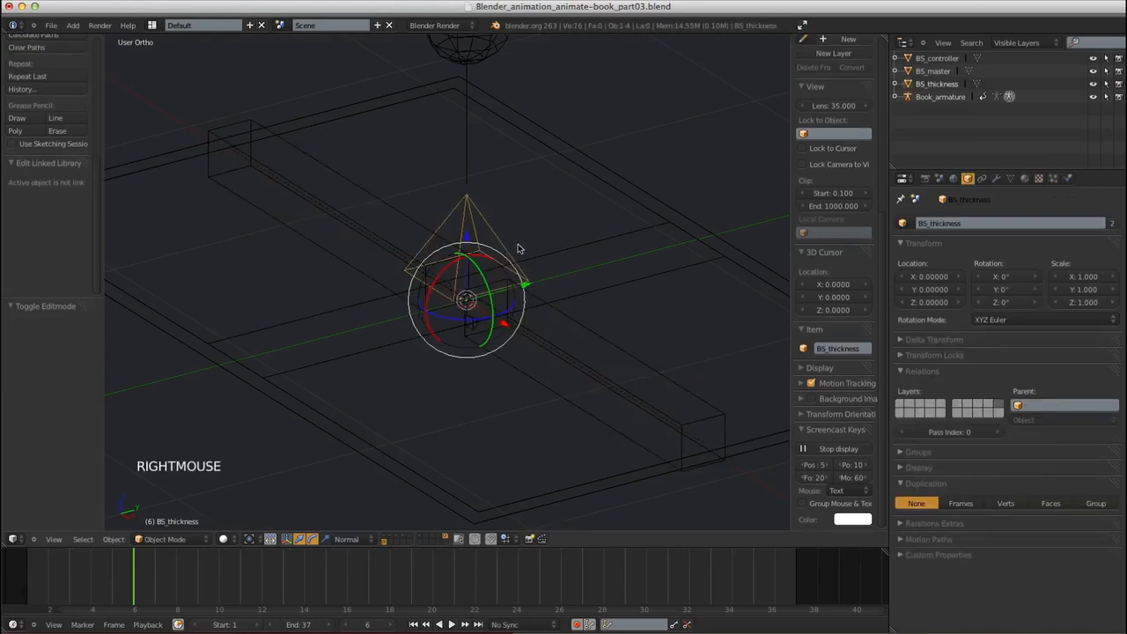
pyautogui.keyDown('shift'); pyautogui.moveTo(543, 241); pyautogui.dragTo(501, 308, button='middle'); pyautogui.keyUp('shift')
pyautogui.press('Tab')
pyautogui.press('KP_1')
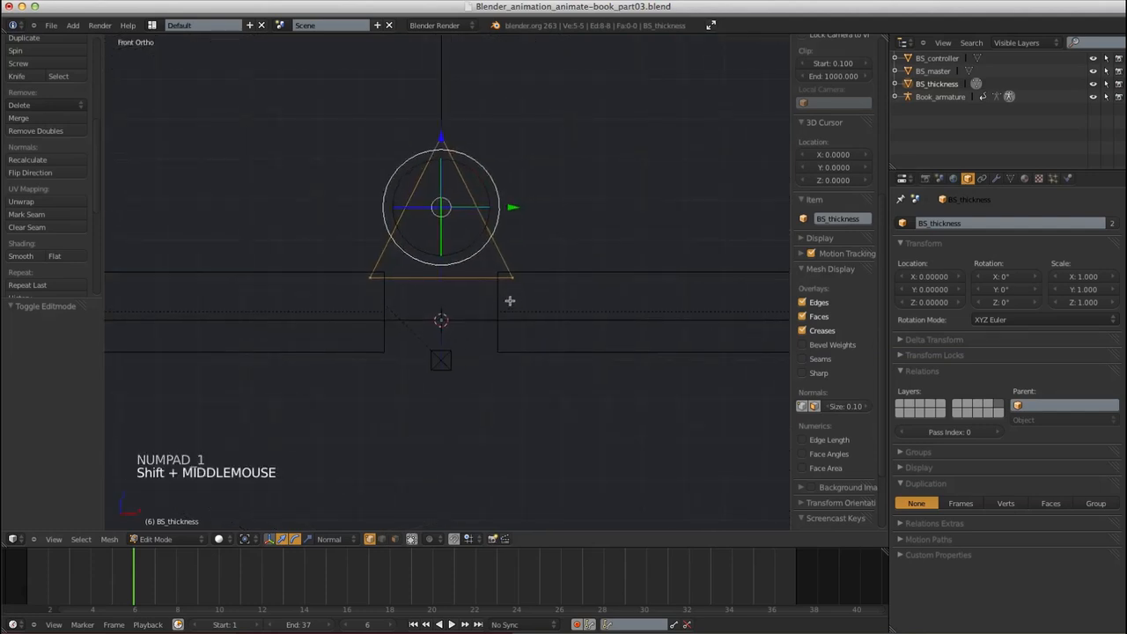
pyautogui.press('.')
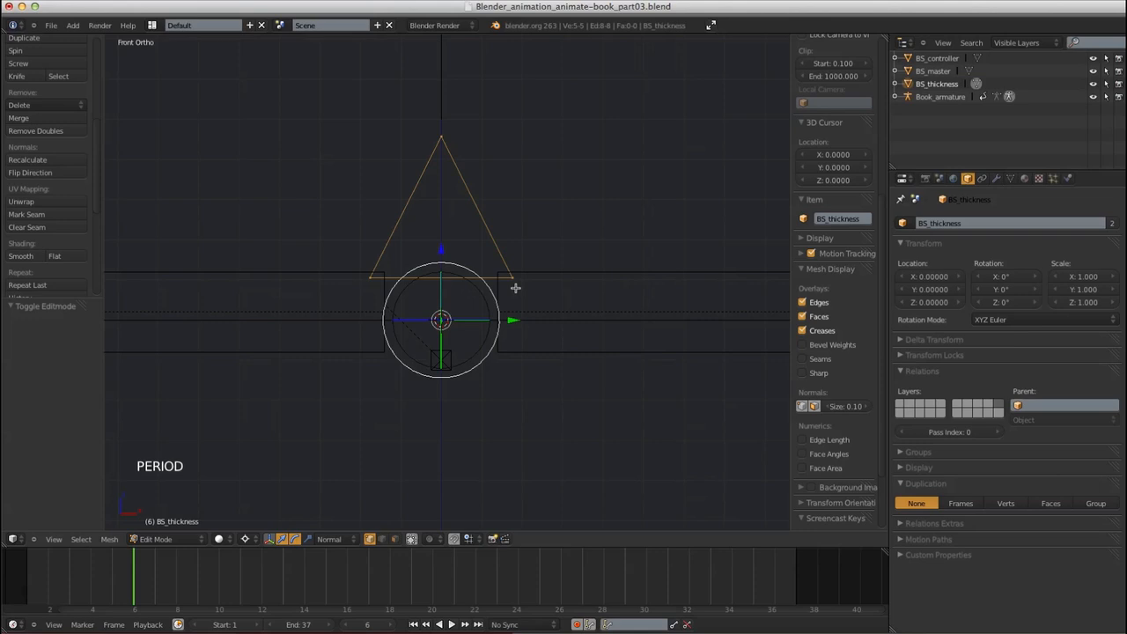
pyautogui.moveTo(517, 286); pyautogui.dragTo(477, 312, button='middle')
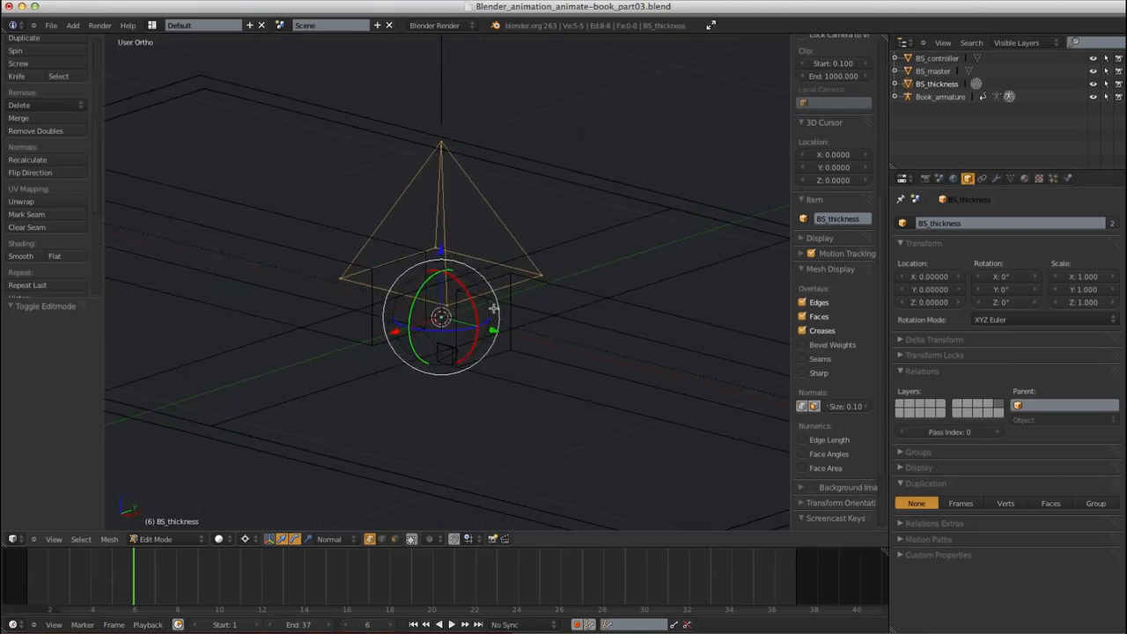
pyautogui.write('rx90')
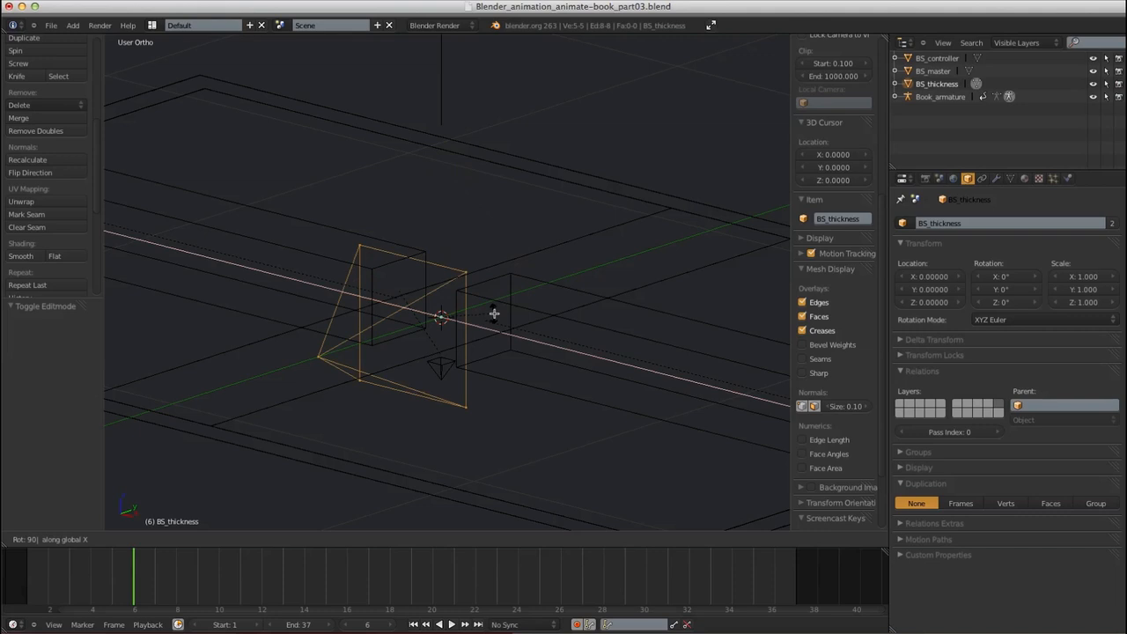
pyautogui.click(492, 315)
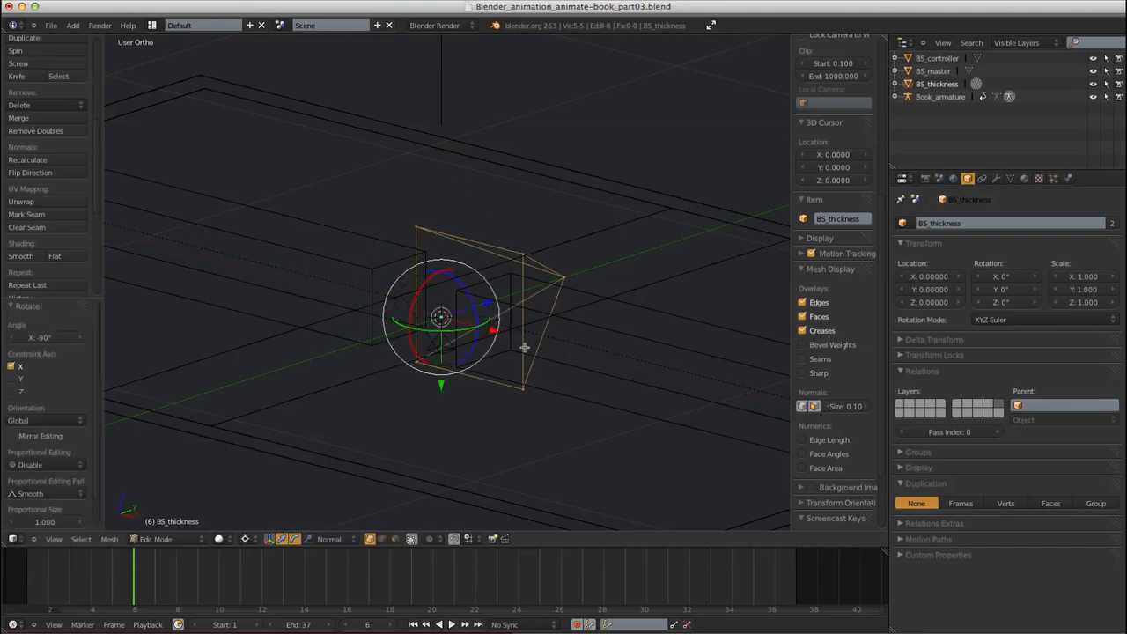
pyautogui.press('Tab')
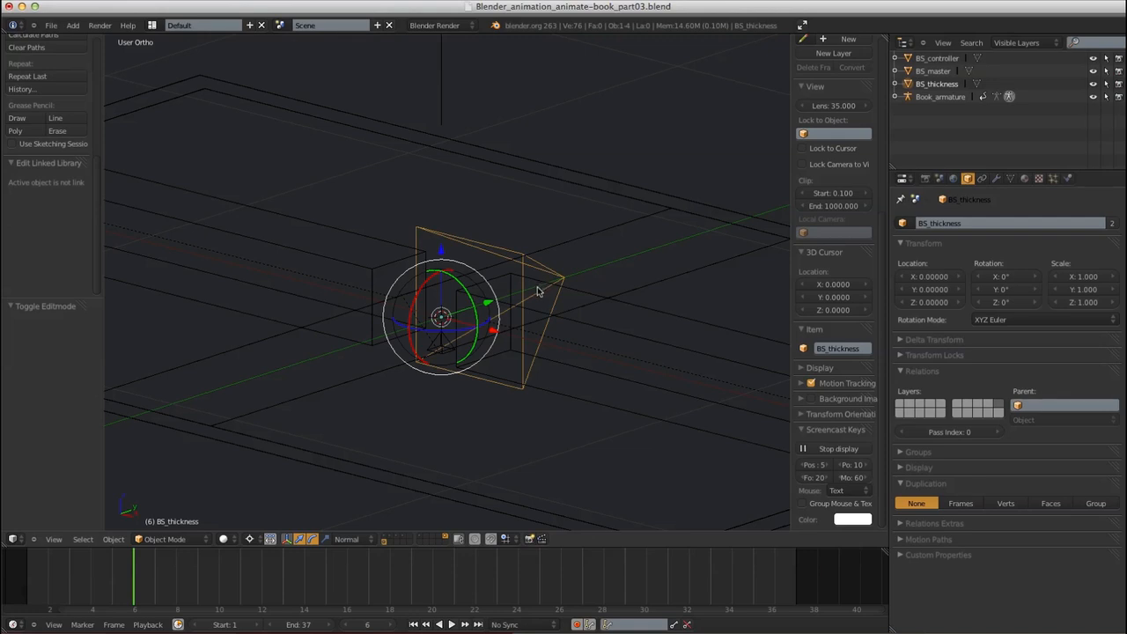
# Rotate the BS_thickness object 90° about the global X axis in Object Mode
pyautogui.press('r')
pyautogui.write('x')
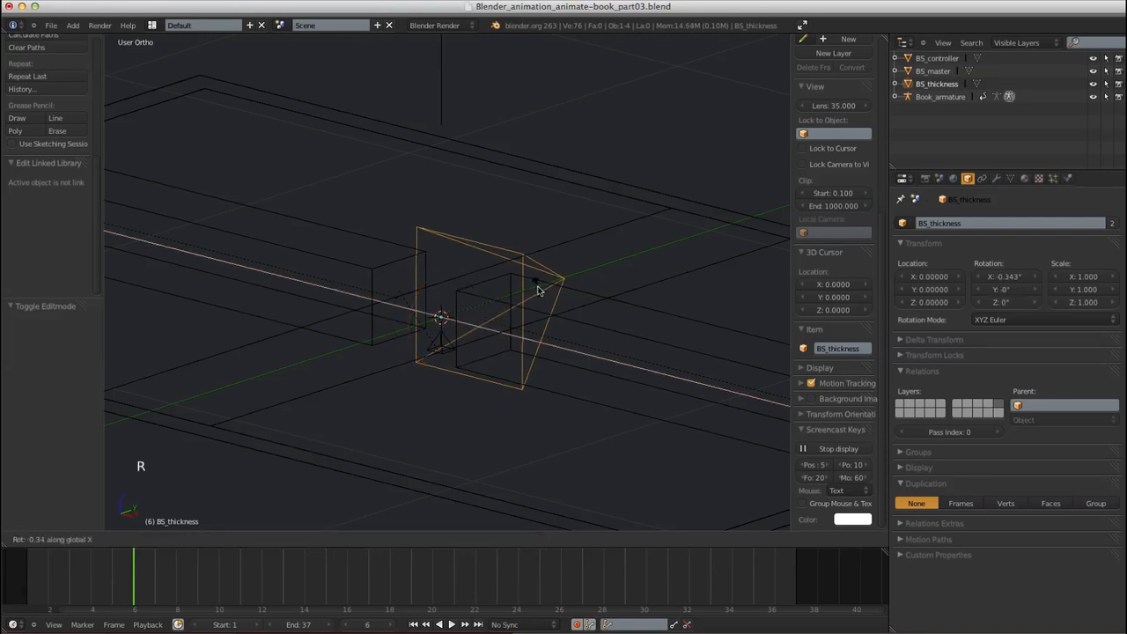
pyautogui.write('90')
pyautogui.click(537, 295)
# Snap the 3D cursor to the thickness bone in front view
pyautogui.press('KP_1')
pyautogui.keyDown('shift'); pyautogui.moveTo(540, 312); pyautogui.dragTo(537, 268, button='middle'); pyautogui.keyUp('shift')
pyautogui.keyDown('ctrl'); pyautogui.moveTo(536, 269); pyautogui.dragTo(528, 276, button='middle'); pyautogui.keyUp('ctrl')
pyautogui.rightClick(459, 300)
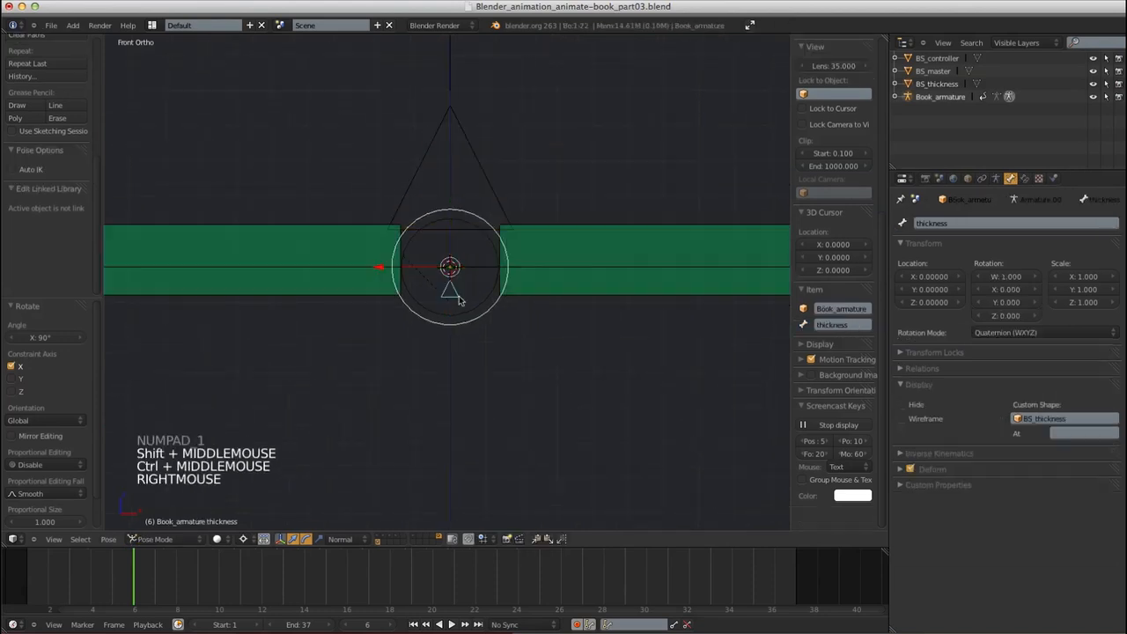
pyautogui.hotkey('shift', 's')
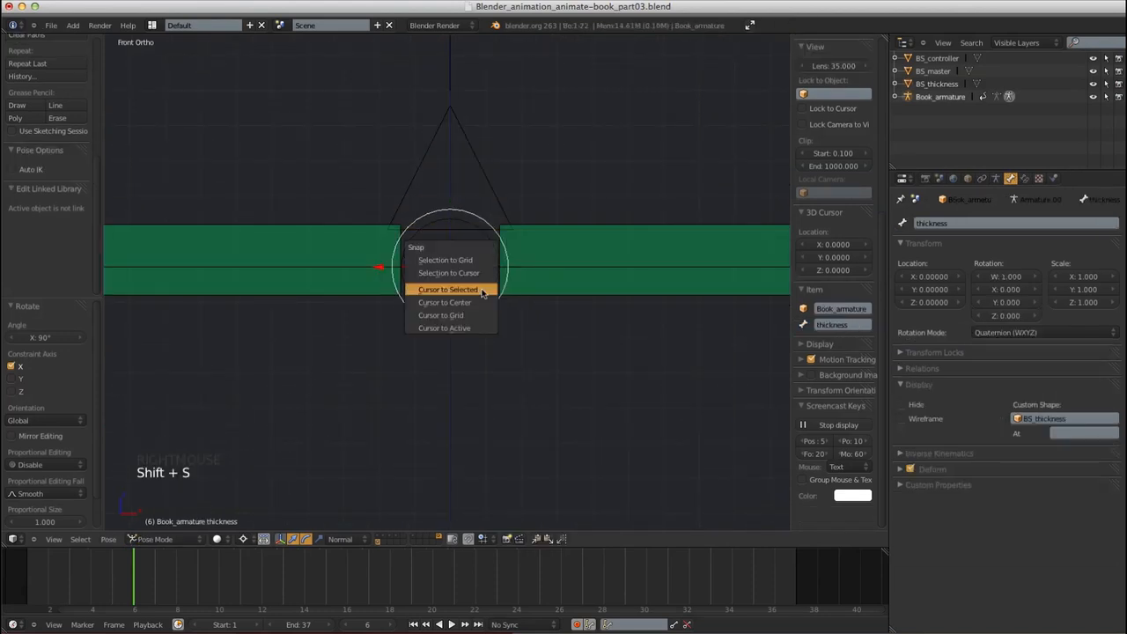
pyautogui.click(480, 302)
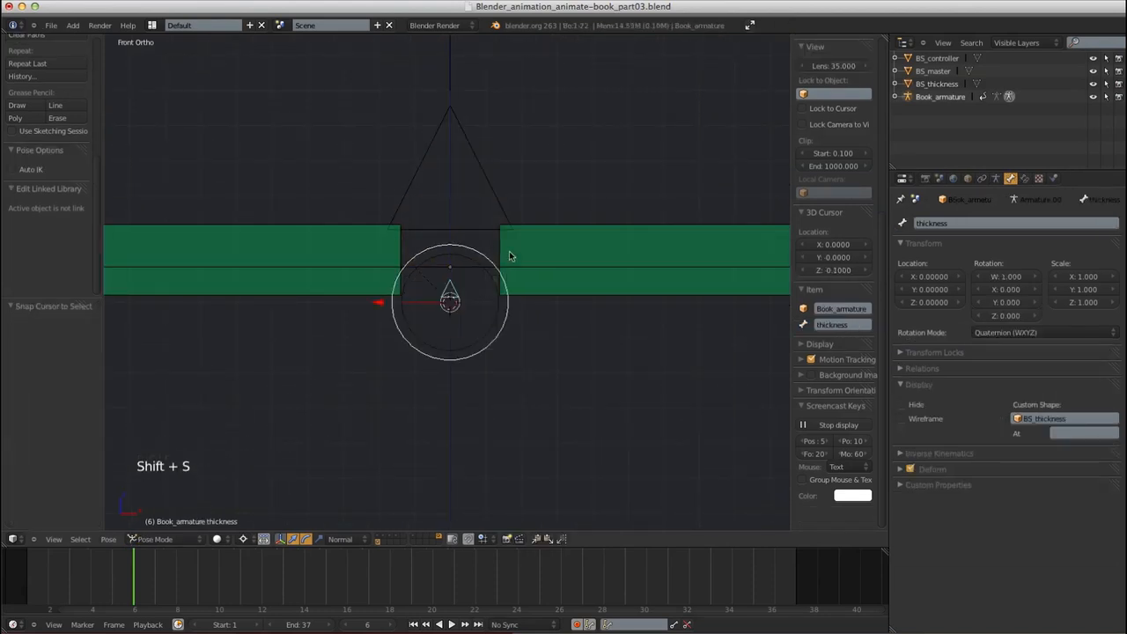
# Snap the BS_thickness object to the 3D cursor at the thickness bone
pyautogui.rightClick(496, 206)
pyautogui.keyDown('shift'); pyautogui.moveTo(493, 224); pyautogui.dragTo(508, 276, button='middle'); pyautogui.keyUp('shift')
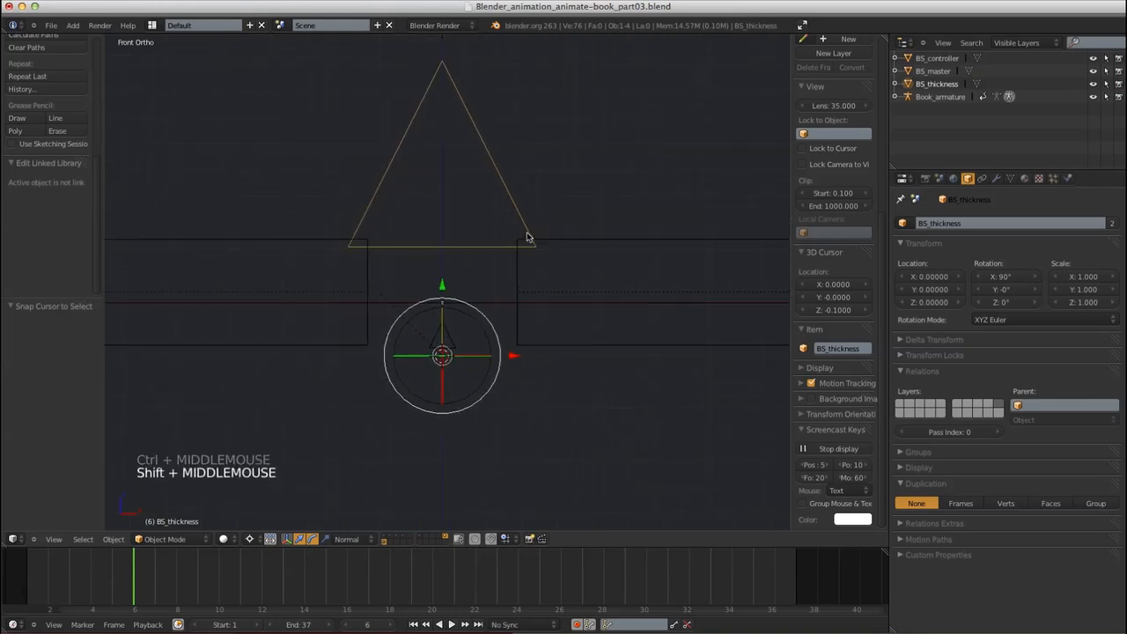
pyautogui.hotkey('shift', 's')
pyautogui.hotkey('shift', 's')
pyautogui.click(527, 216)
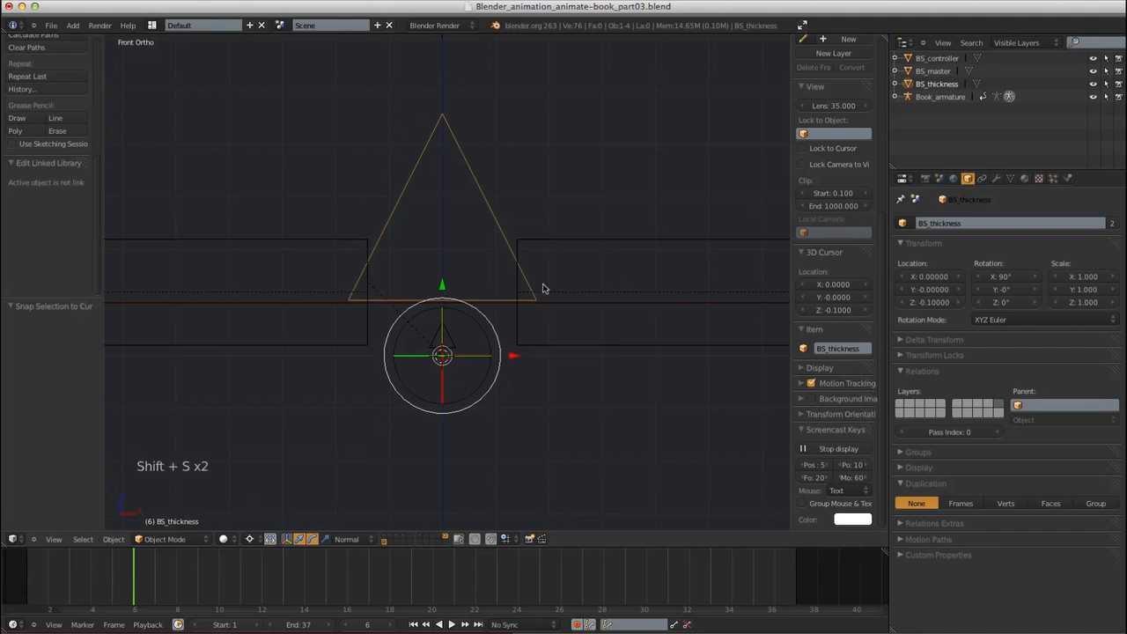
# Scale the BS_thickness object down by about 0.152 to match the thickness bone's displayed shape
pyautogui.press('s')
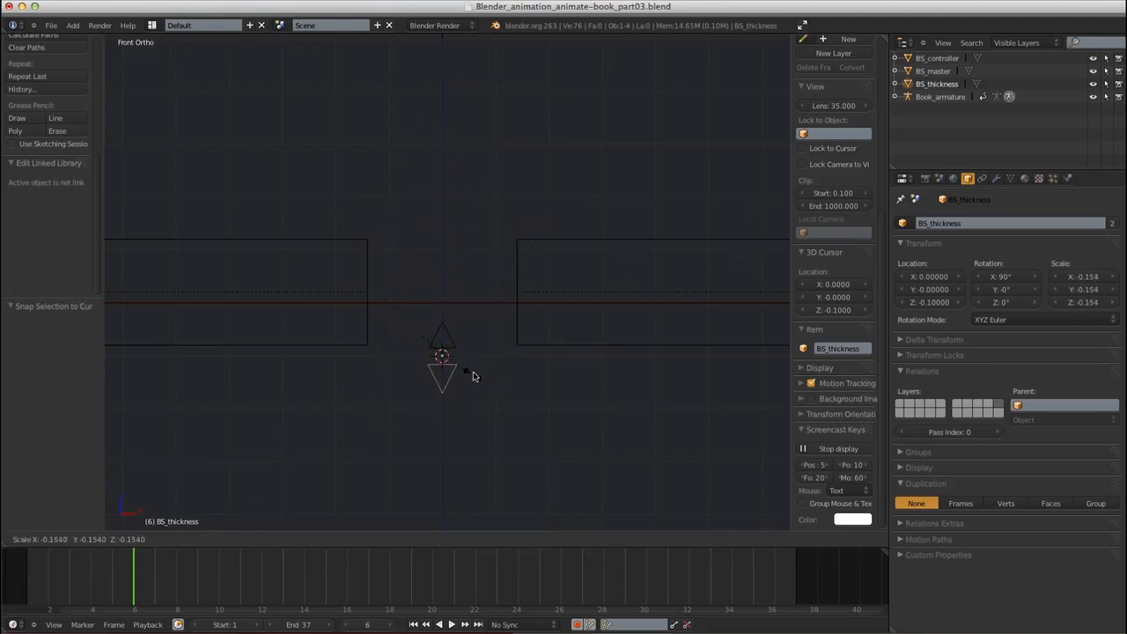
pyautogui.click(472, 368)
pyautogui.keyDown('shift'); pyautogui.moveTo(500, 342); pyautogui.dragTo(536, 387, button='middle'); pyautogui.keyUp('shift')
pyautogui.keyDown('ctrl'); pyautogui.moveTo(537, 387); pyautogui.dragTo(588, 448, button='middle'); pyautogui.keyUp('ctrl')
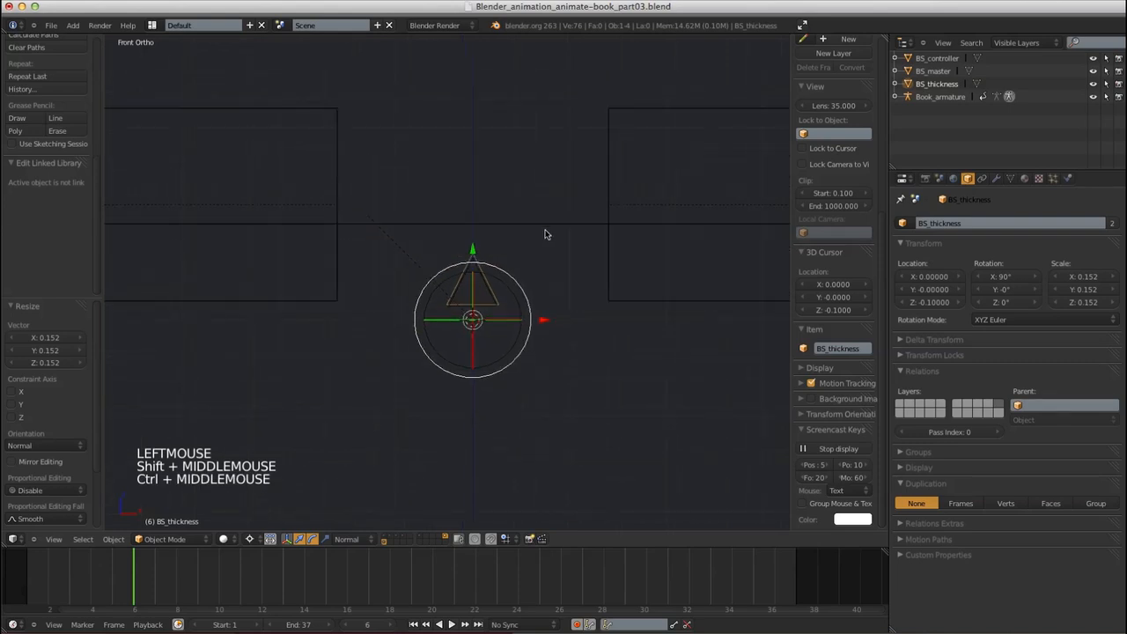
# Scale the BS_thickness object by about 0.923, and enlarge its mesh in Edit Mode by about 3.542 and 0.795
pyautogui.press('s')
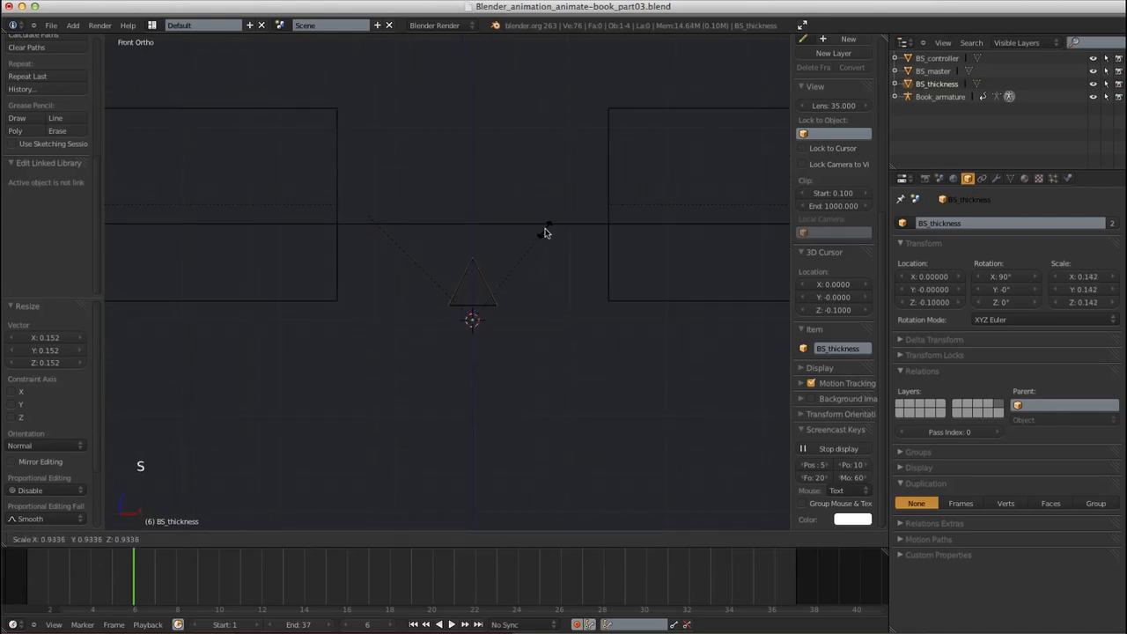
pyautogui.click(543, 233)
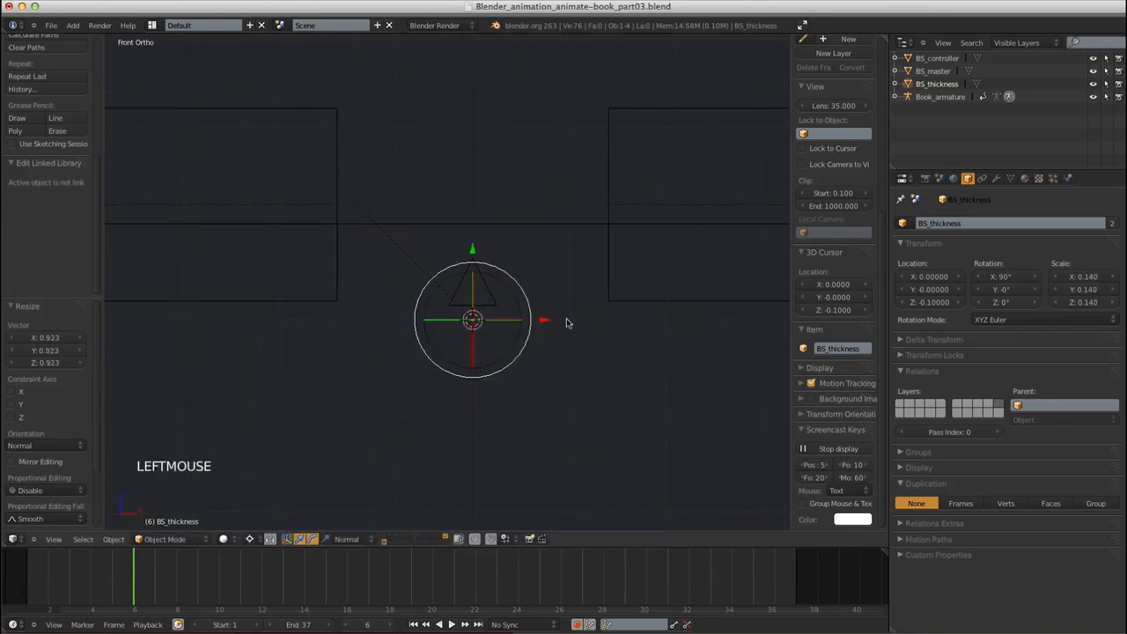
pyautogui.press('Tab')
pyautogui.press('a')
pyautogui.press('a')
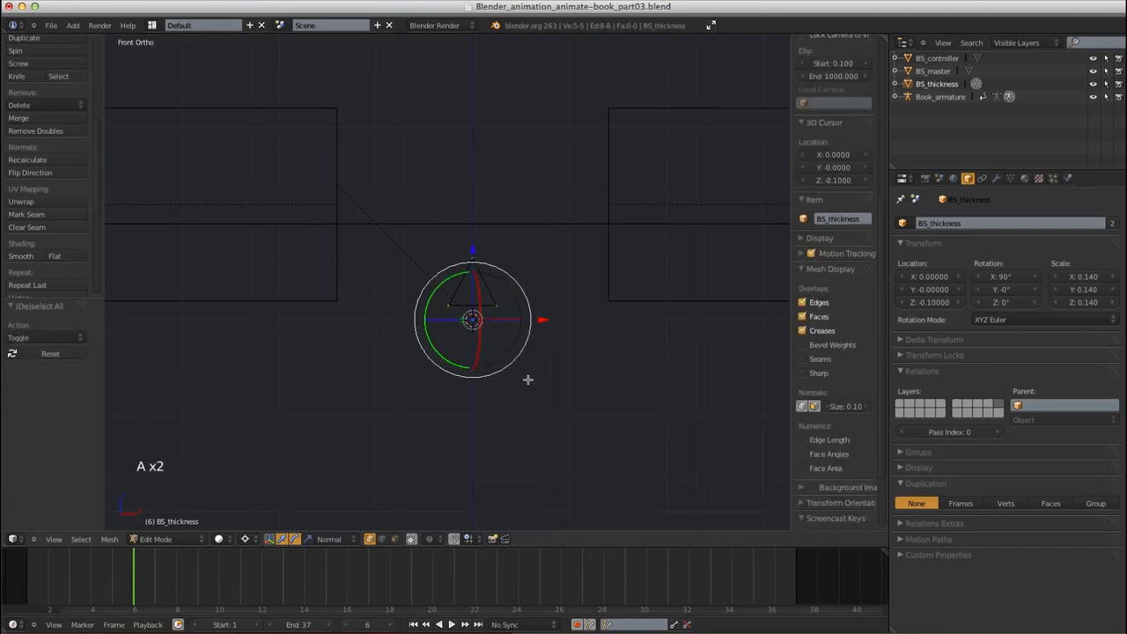
pyautogui.press('s')
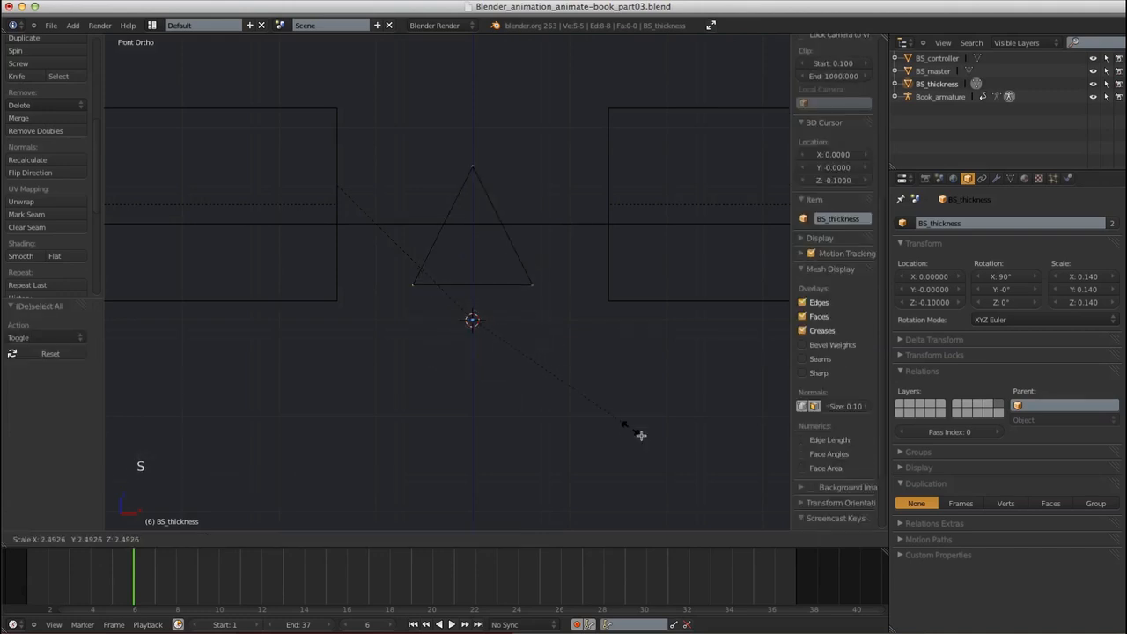
pyautogui.click(695, 482)
pyautogui.press('s')
pyautogui.press('s')
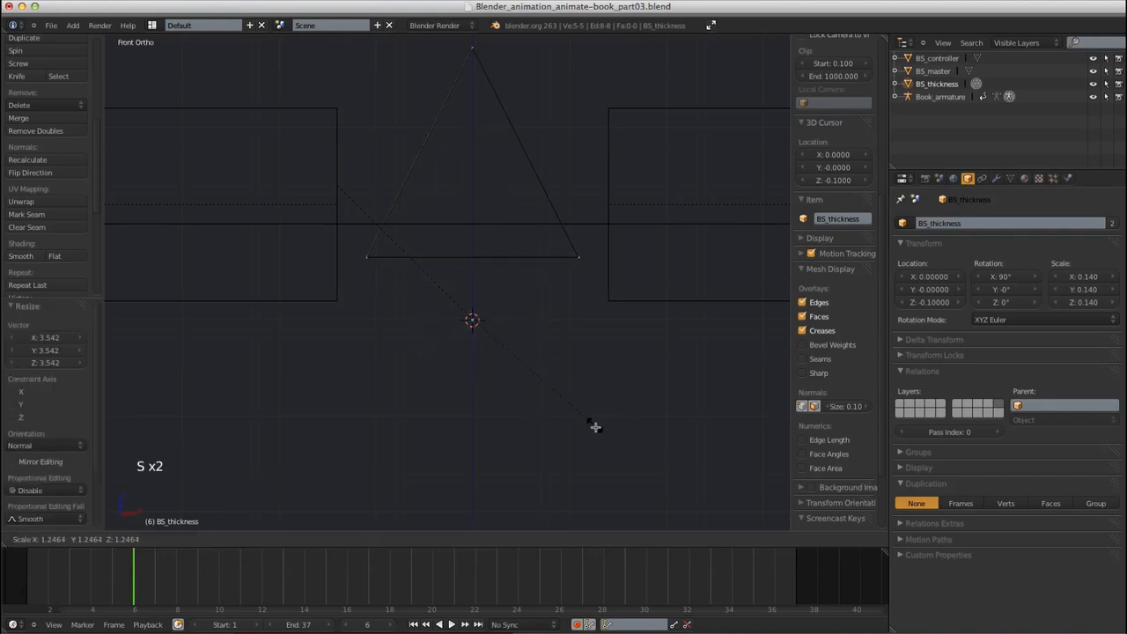
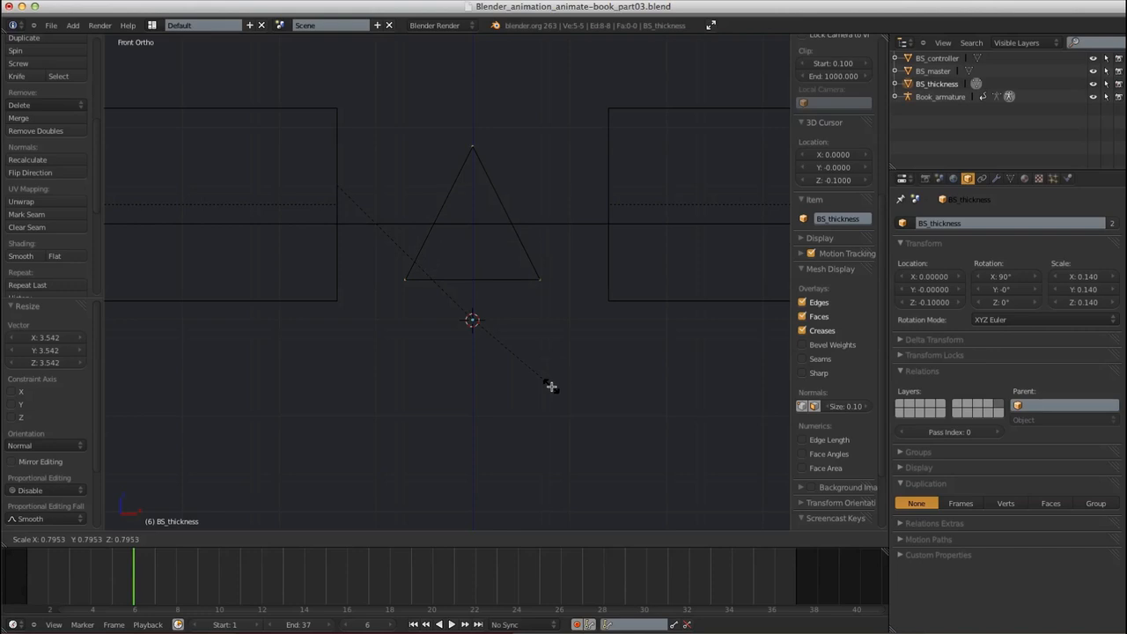
pyautogui.click(551, 388)
# Raise the BS_thickness mesh about 0.058 along global Z, leave Edit Mode and select the thickness bone to check its shape
pyautogui.press('g')
pyautogui.press('z')
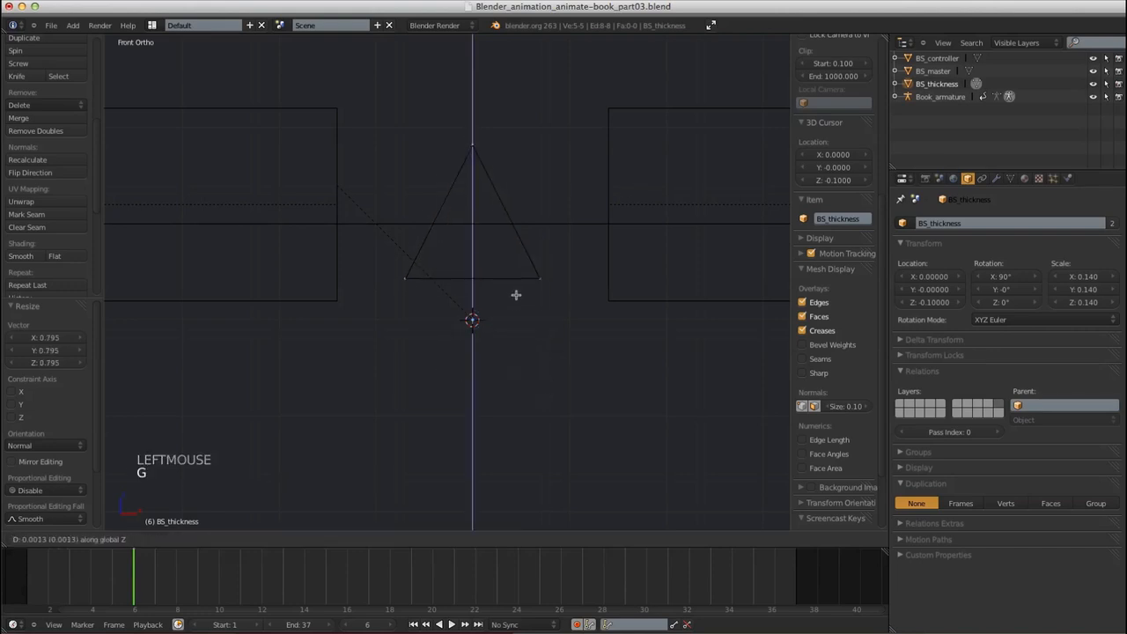
pyautogui.click(503, 242)
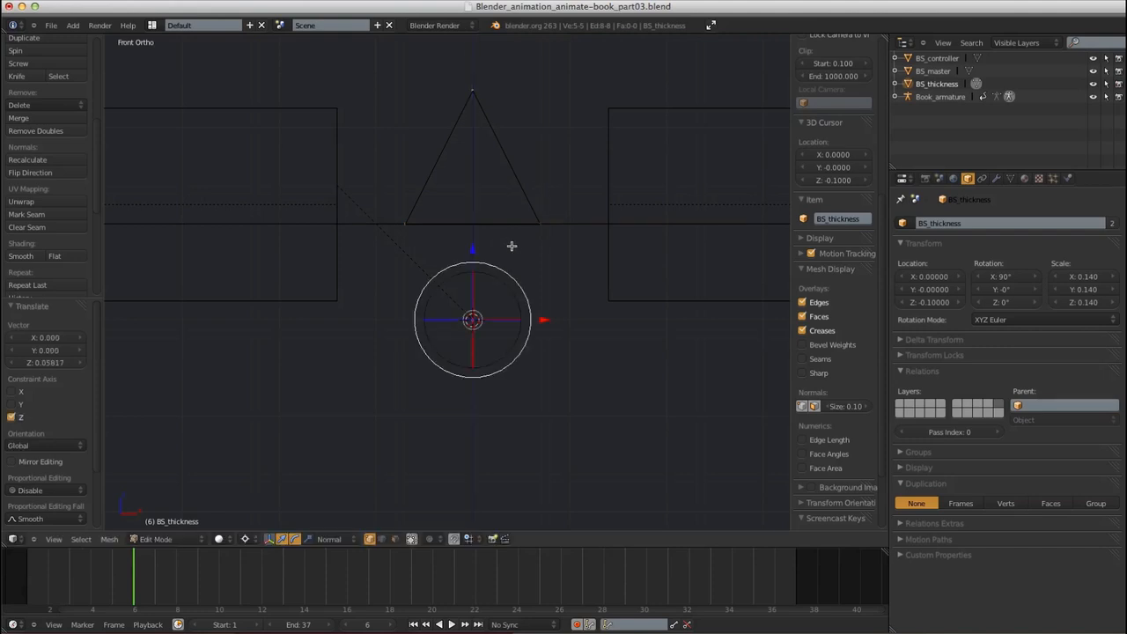
pyautogui.keyDown('ctrl'); pyautogui.moveTo(541, 297); pyautogui.dragTo(482, 240, button='middle'); pyautogui.keyUp('ctrl')
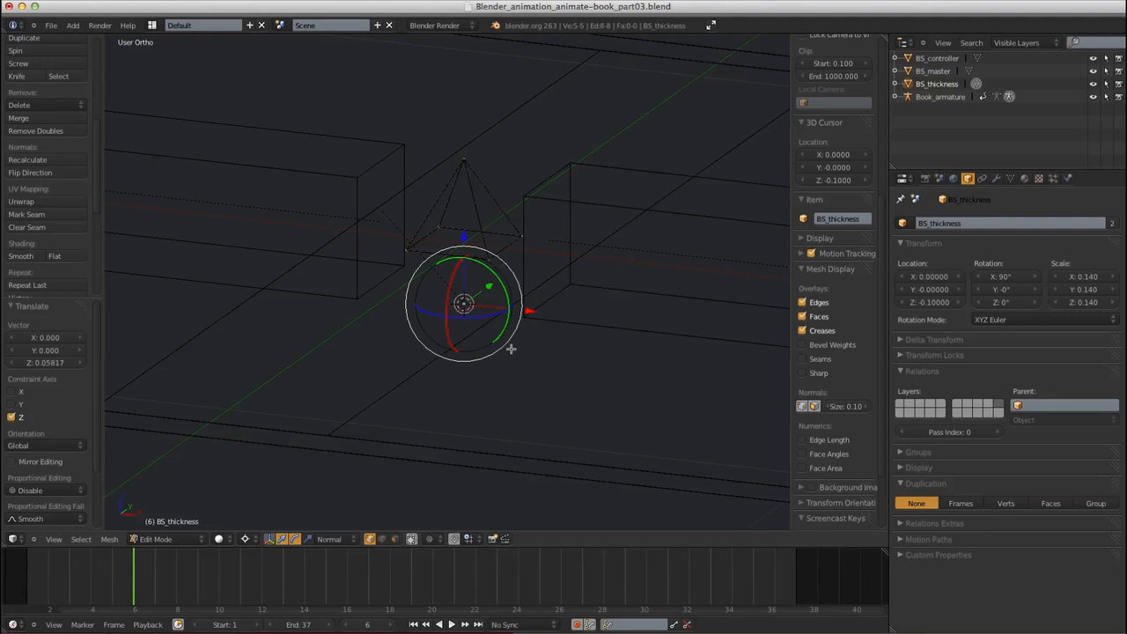
pyautogui.press('Tab')
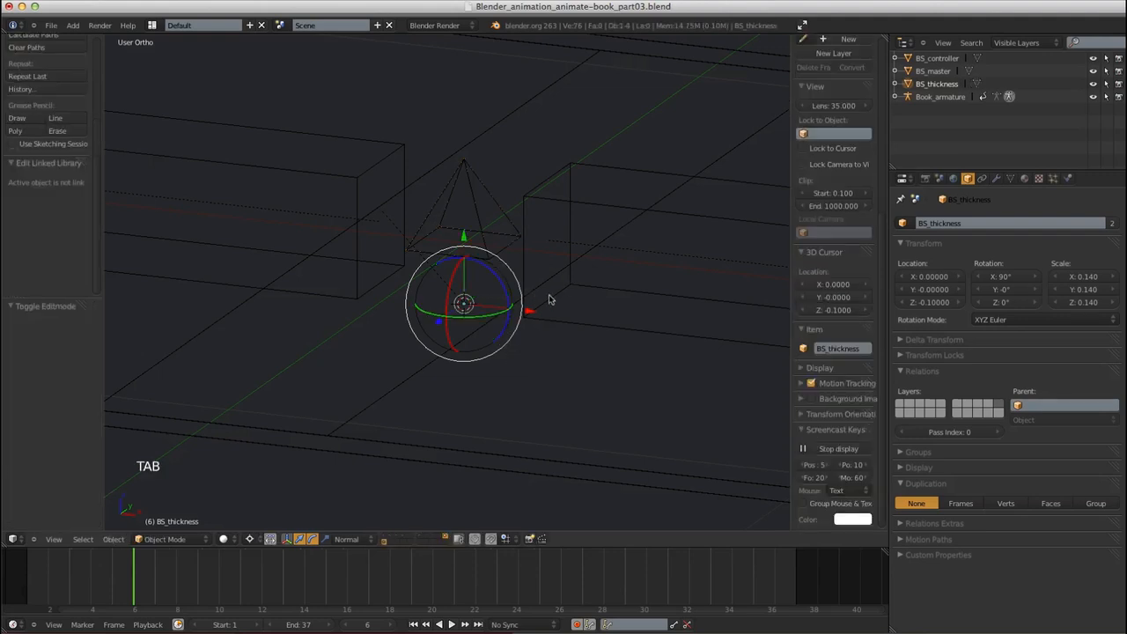
pyautogui.rightClick(539, 271)
pyautogui.keyDown('ctrl'); pyautogui.moveTo(503, 317); pyautogui.dragTo(558, 372, button='middle'); pyautogui.keyUp('ctrl')
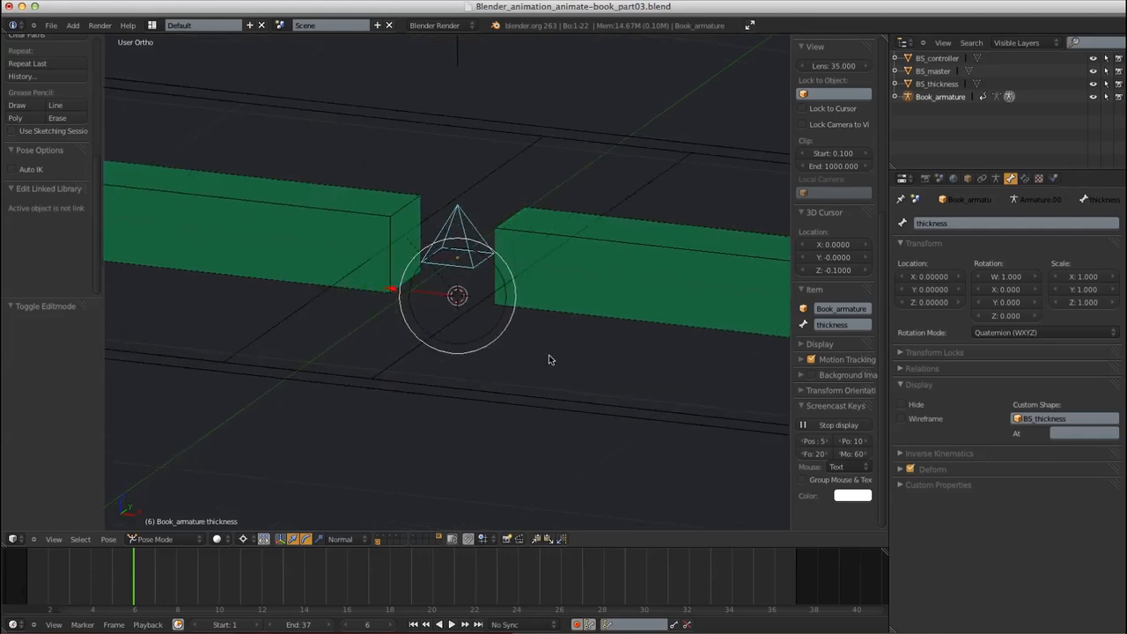
# Isolate the bone-shape layer in front view and scale the whole BS_thickness mesh by about 0.594 in Edit Mode
pyautogui.press('KP_1')
pyautogui.click(439, 534)
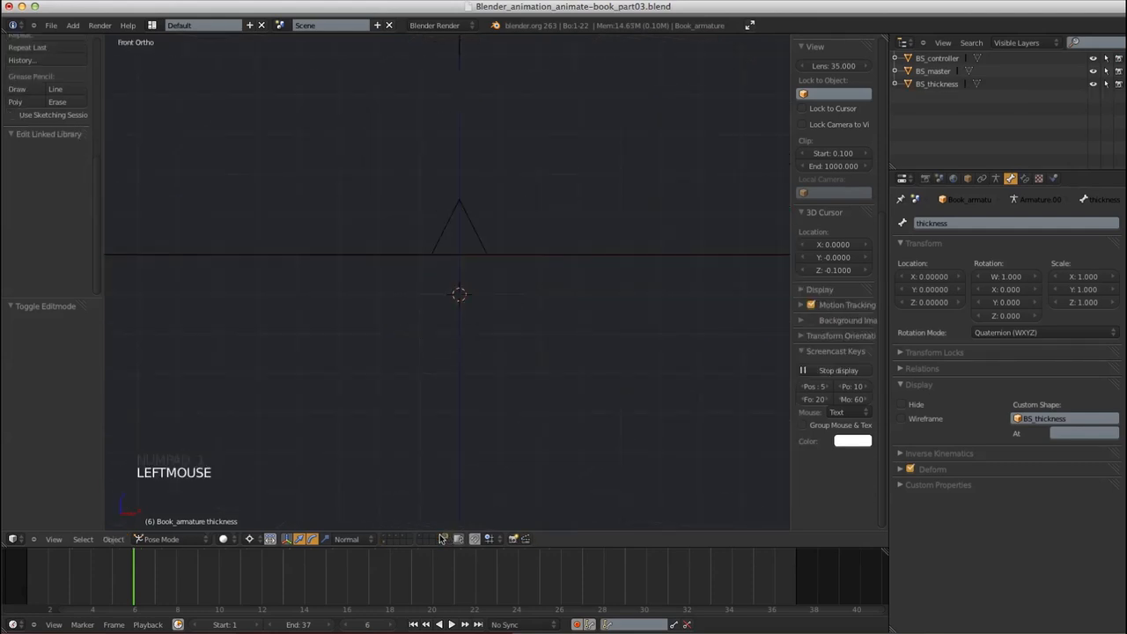
pyautogui.rightClick(475, 228)
pyautogui.press('Tab')
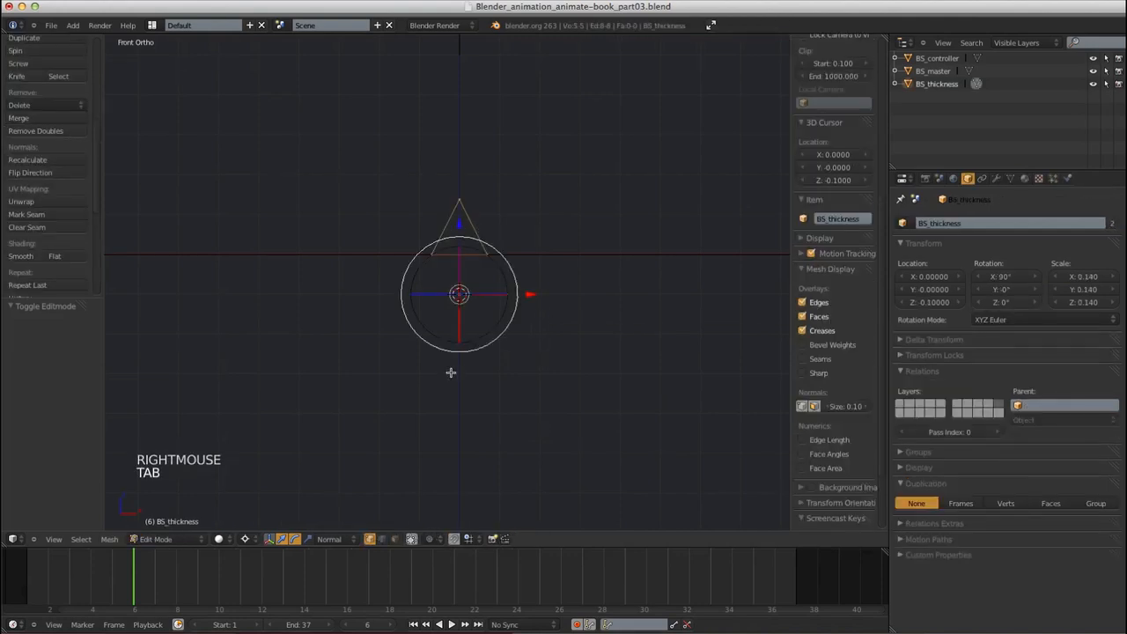
pyautogui.press('a')
pyautogui.press('a')
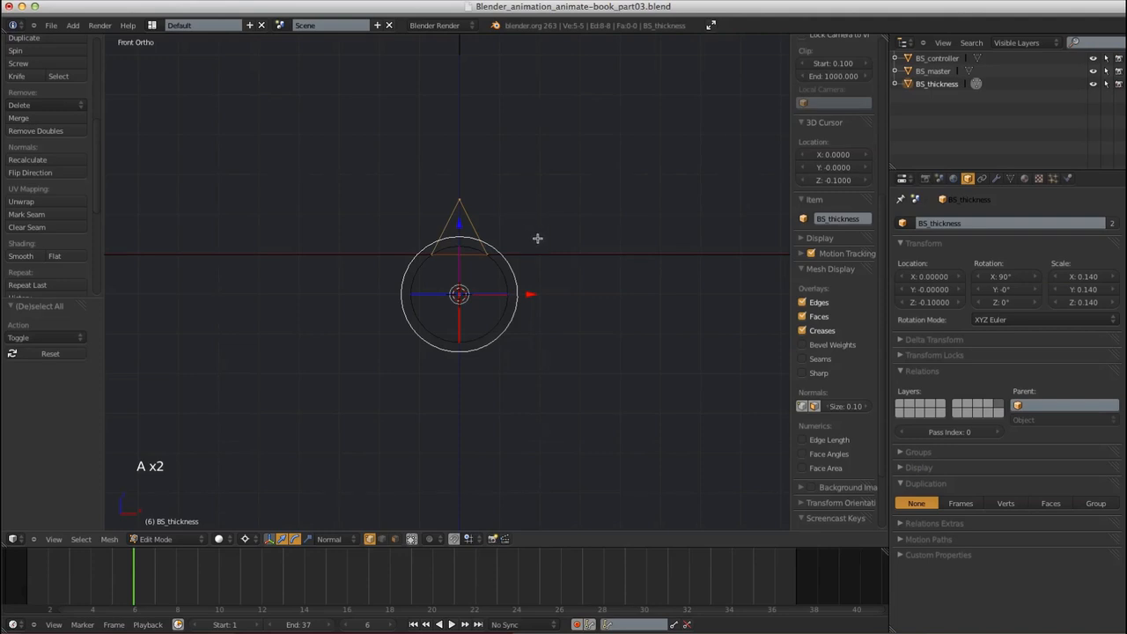
pyautogui.press('s')
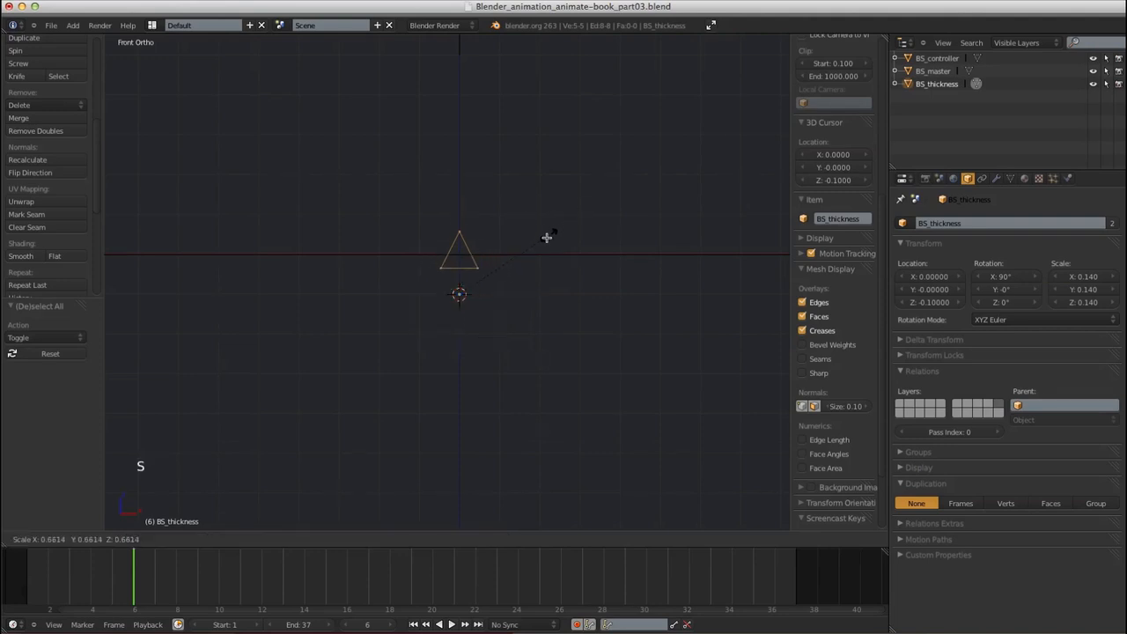
pyautogui.click(539, 243)
# Move the BS_thickness mesh up along global Z until its base meets the X axis line, and return to Object Mode
pyautogui.press('g')
pyautogui.press('z')
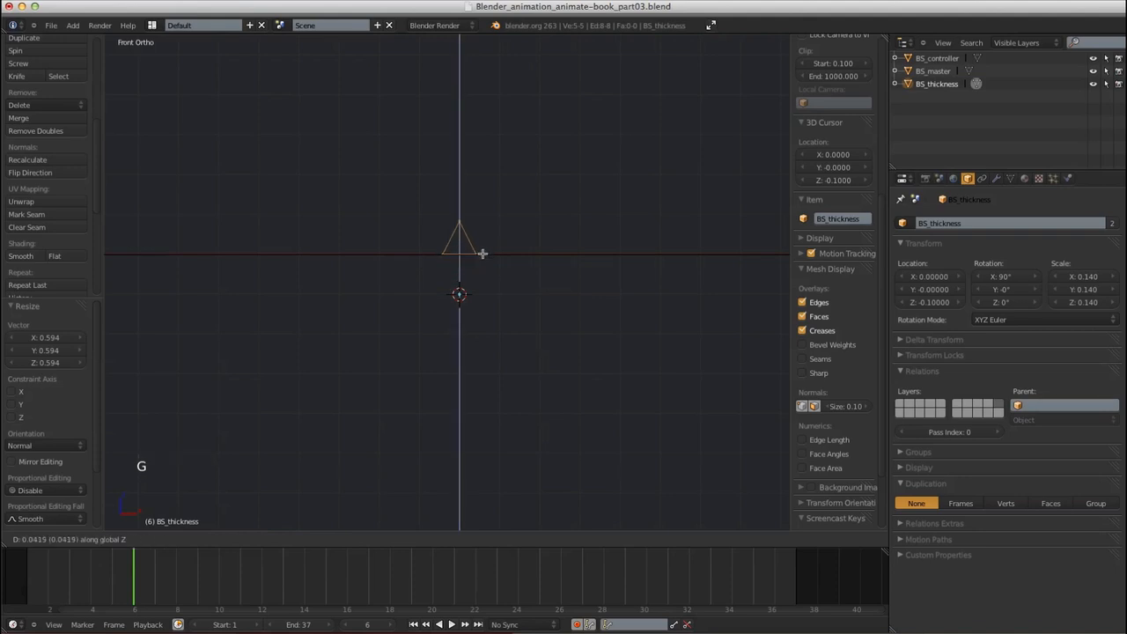
pyautogui.click(479, 250)
pyautogui.press('Tab')
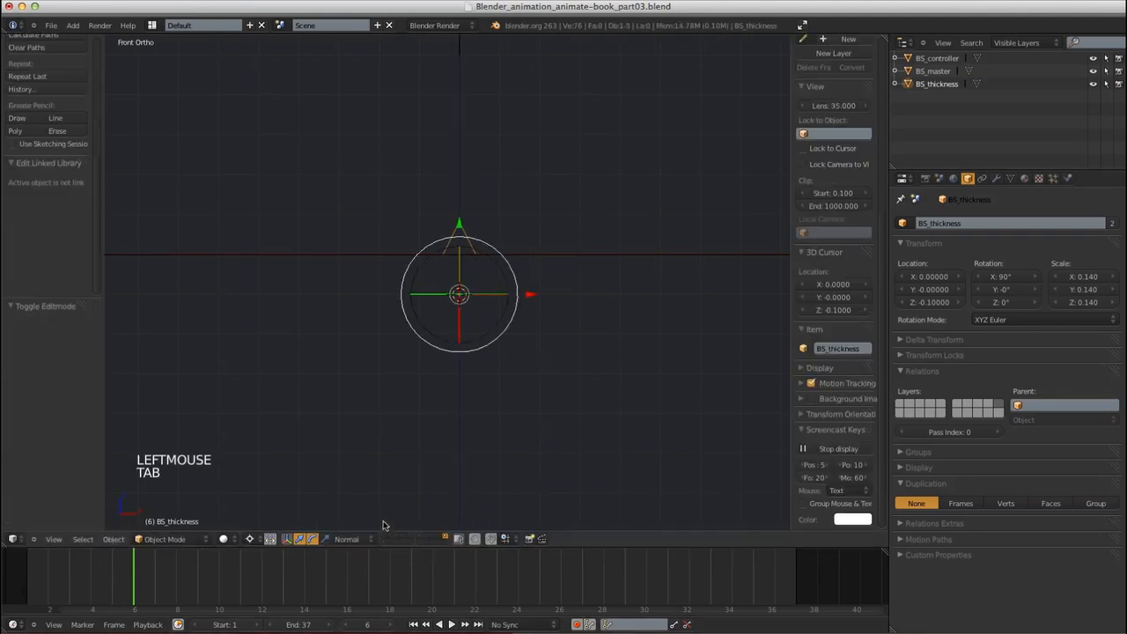
# Display the armature layer together with the layers holding the book's cover, pages and lattices
pyautogui.keyDown('shift'); pyautogui.click(385, 542); pyautogui.keyUp('shift')
pyautogui.click(384, 541)
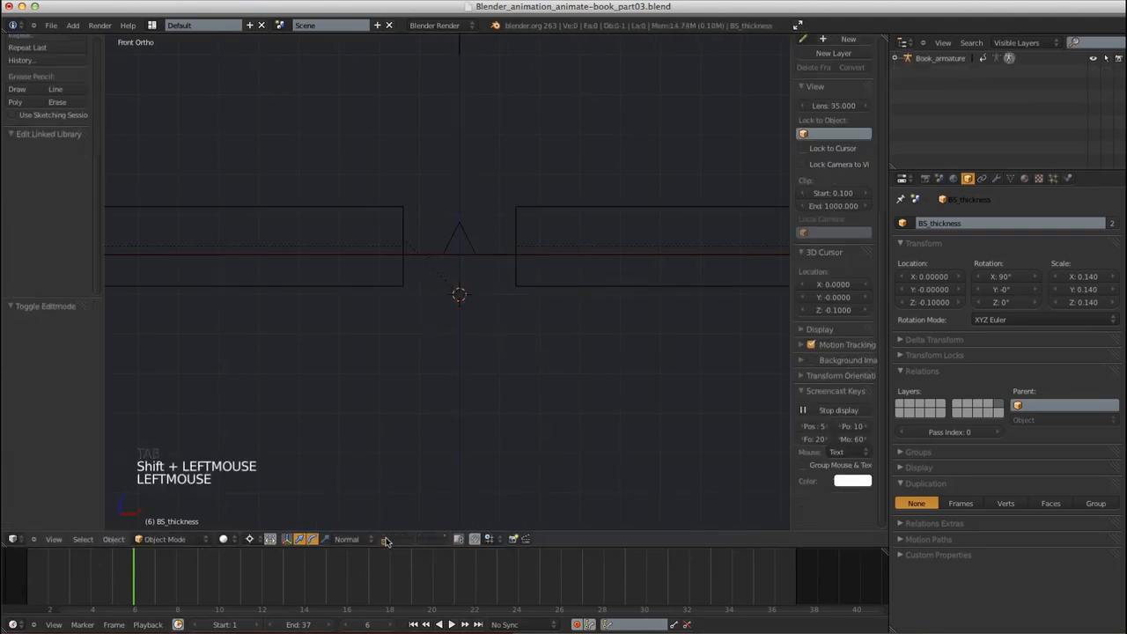
pyautogui.keyDown('shift'); pyautogui.click(388, 540); pyautogui.keyUp('shift')
pyautogui.keyDown('shift'); pyautogui.click(392, 540); pyautogui.keyUp('shift')
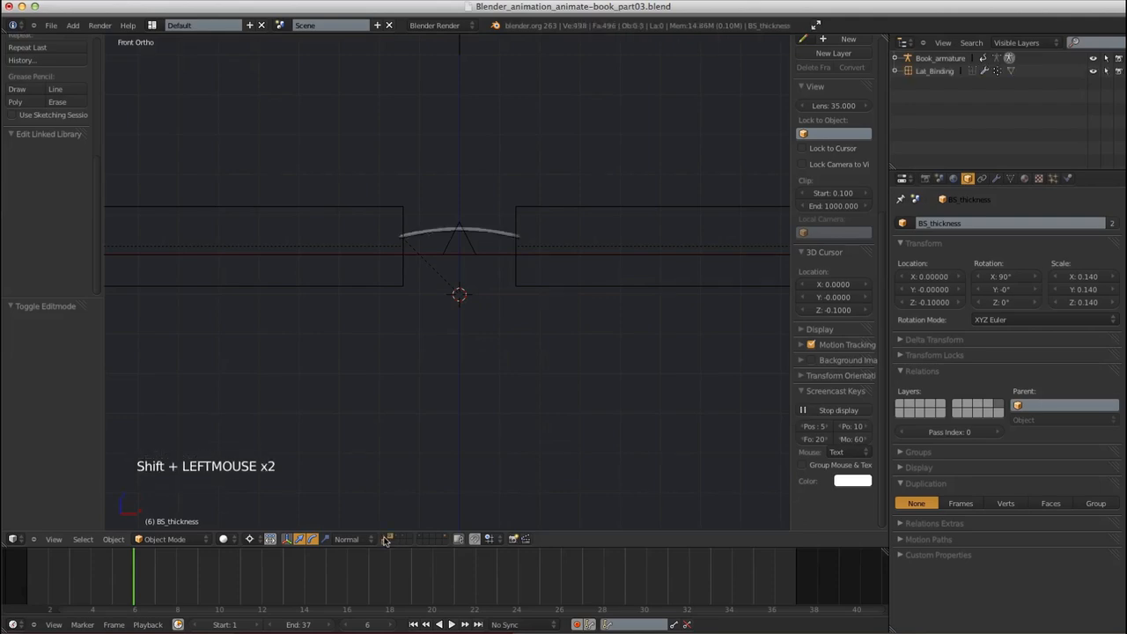
pyautogui.keyDown('shift'); pyautogui.click(393, 538); pyautogui.keyUp('shift')
pyautogui.keyDown('shift'); pyautogui.click(397, 538); pyautogui.keyUp('shift')
# Test the thickness bone by moving it slightly along its X axis, and clear its pose location
pyautogui.moveTo(477, 286); pyautogui.dragTo(445, 292, button='middle')
pyautogui.rightClick(483, 284)
pyautogui.moveTo(445, 291); pyautogui.dragTo(464, 304)
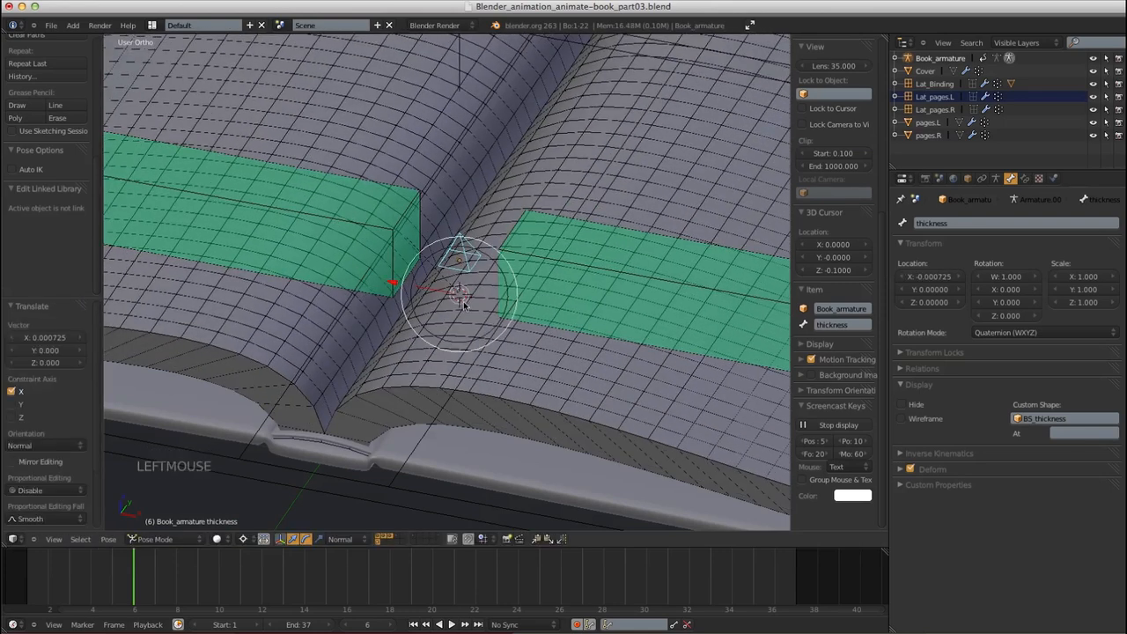
pyautogui.hotkey('alt', 'g')
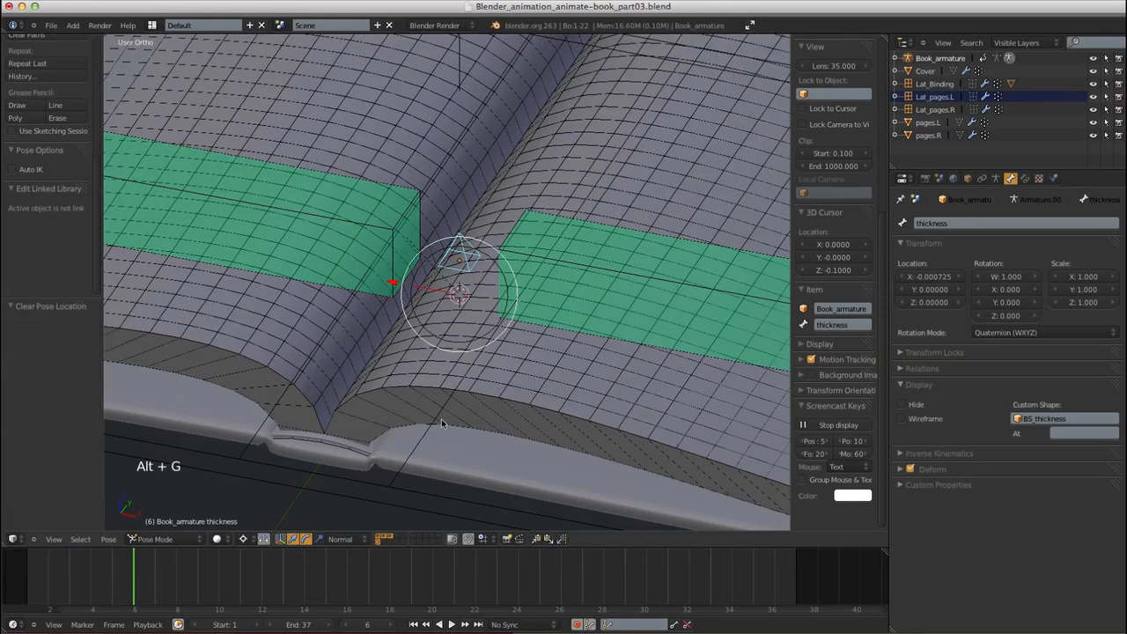
# Display only the armature layer and select the cover.L bone in an angled view of the whole rig
pyautogui.click(379, 540)
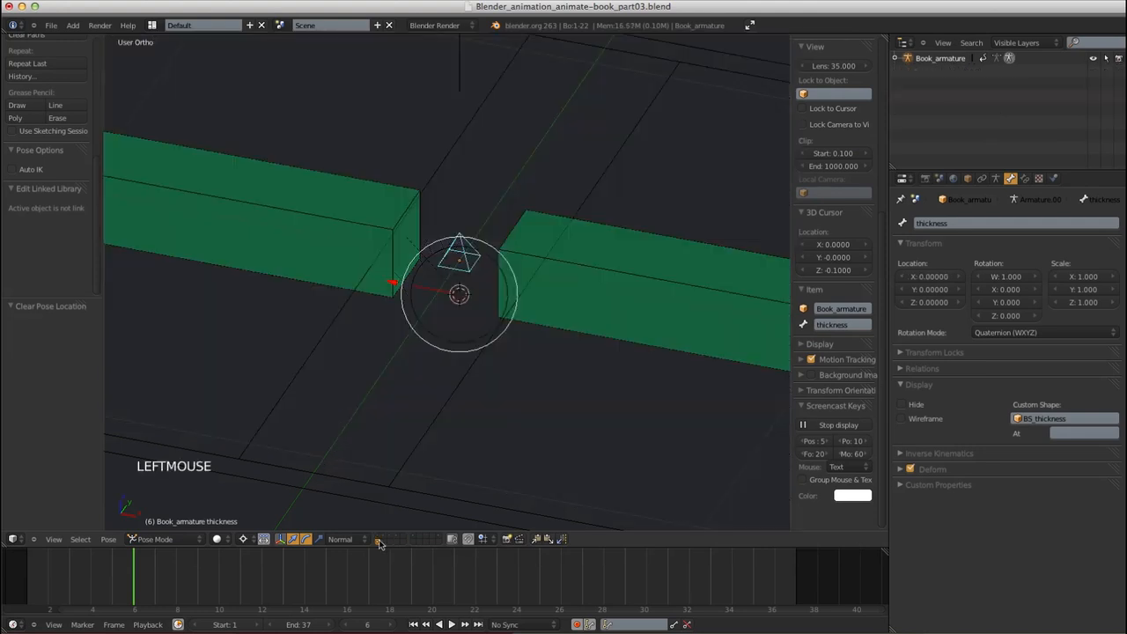
pyautogui.moveTo(461, 399); pyautogui.dragTo(461, 388, button='middle')
pyautogui.moveTo(461, 387)
pyautogui.keyDown('ctrl'); pyautogui.mouseDown(button='middle')
pyautogui.moveTo(461, 375)
pyautogui.moveTo(474, 377)
pyautogui.moveTo(458, 366)
pyautogui.mouseUp(button='middle'); pyautogui.keyUp('ctrl')
pyautogui.moveTo(459, 366); pyautogui.dragTo(504, 326, button='middle')
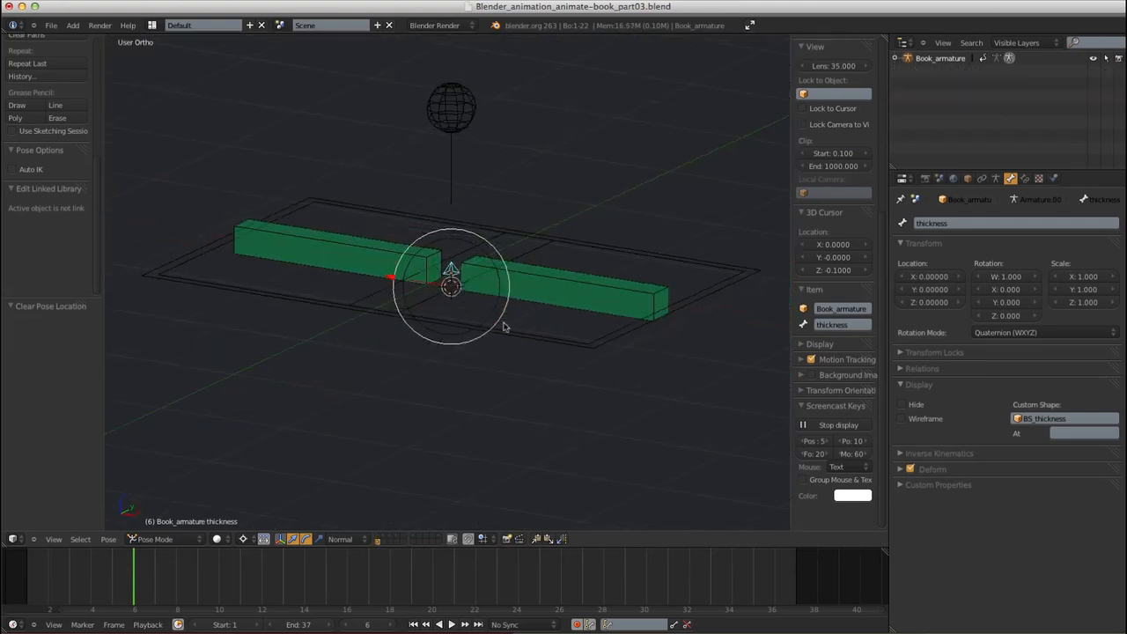
pyautogui.rightClick(574, 282)
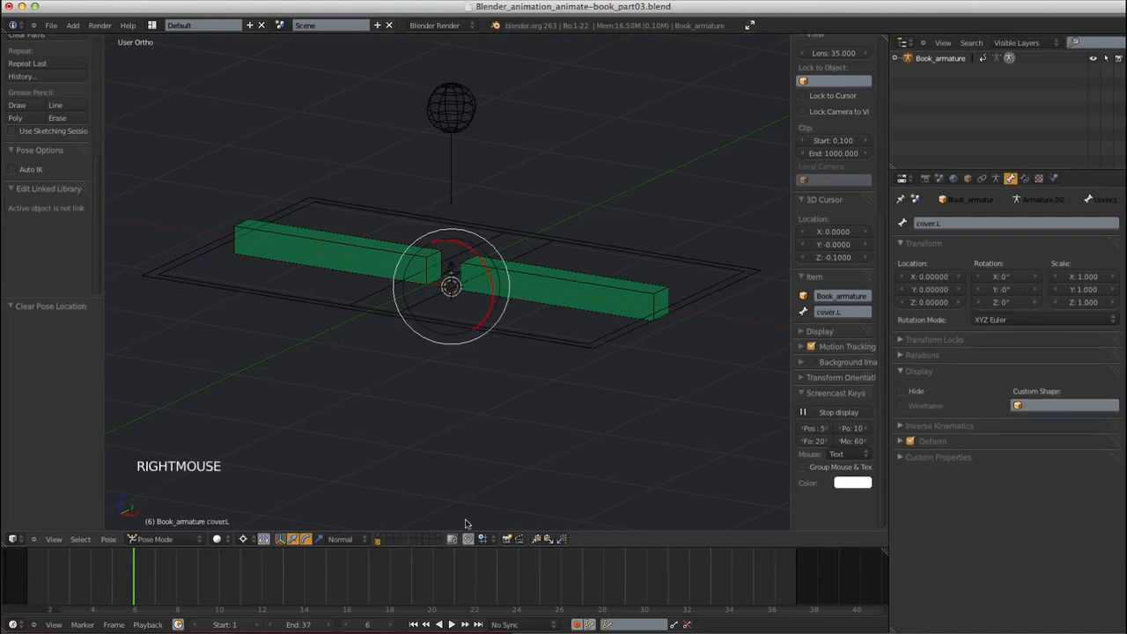
# Display only the bone-shape layer, reset the 3D cursor to the world origin and look from the top
pyautogui.click(442, 539)
pyautogui.moveTo(475, 372)
pyautogui.keyDown('shift'); pyautogui.mouseDown(button='middle')
pyautogui.moveTo(438, 359)
pyautogui.moveTo(473, 365)
pyautogui.mouseUp(button='middle'); pyautogui.keyUp('shift')
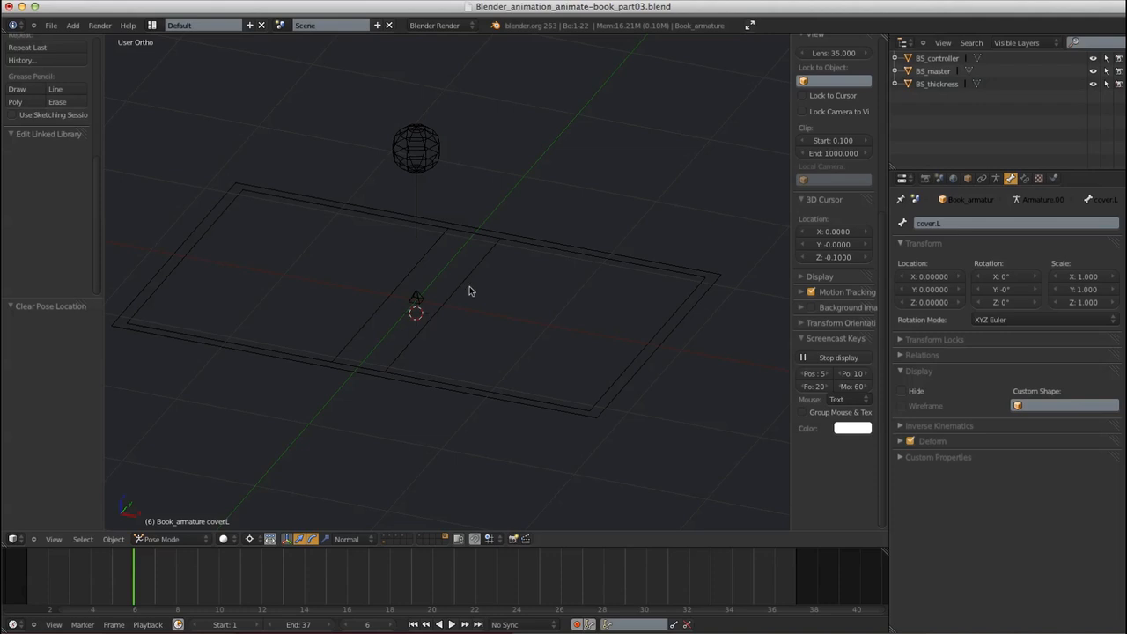
pyautogui.hotkey('shift', 'c')
pyautogui.moveTo(487, 347)
pyautogui.keyDown('shift'); pyautogui.mouseDown(button='middle')
pyautogui.moveTo(475, 372)
pyautogui.moveTo(480, 346)
pyautogui.mouseUp(button='middle'); pyautogui.keyUp('shift')
pyautogui.press('KP_7')
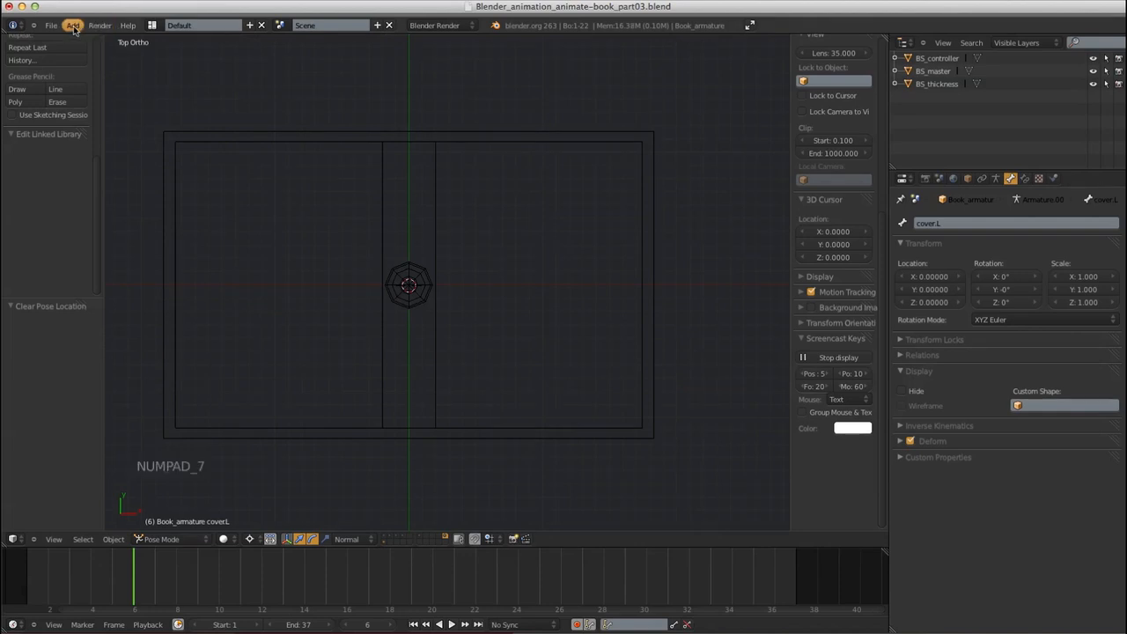
# Add a mesh circle with 8 vertices at the 3D cursor
pyautogui.hotkey('shift', 'a')
pyautogui.moveTo(342, 231)
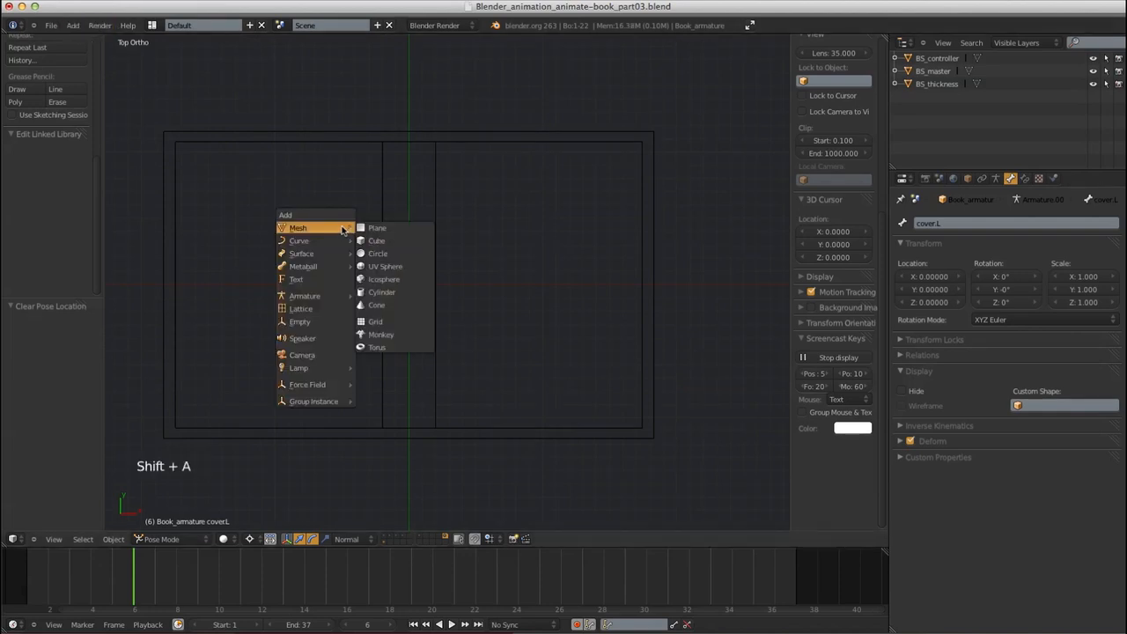
pyautogui.click(377, 254)
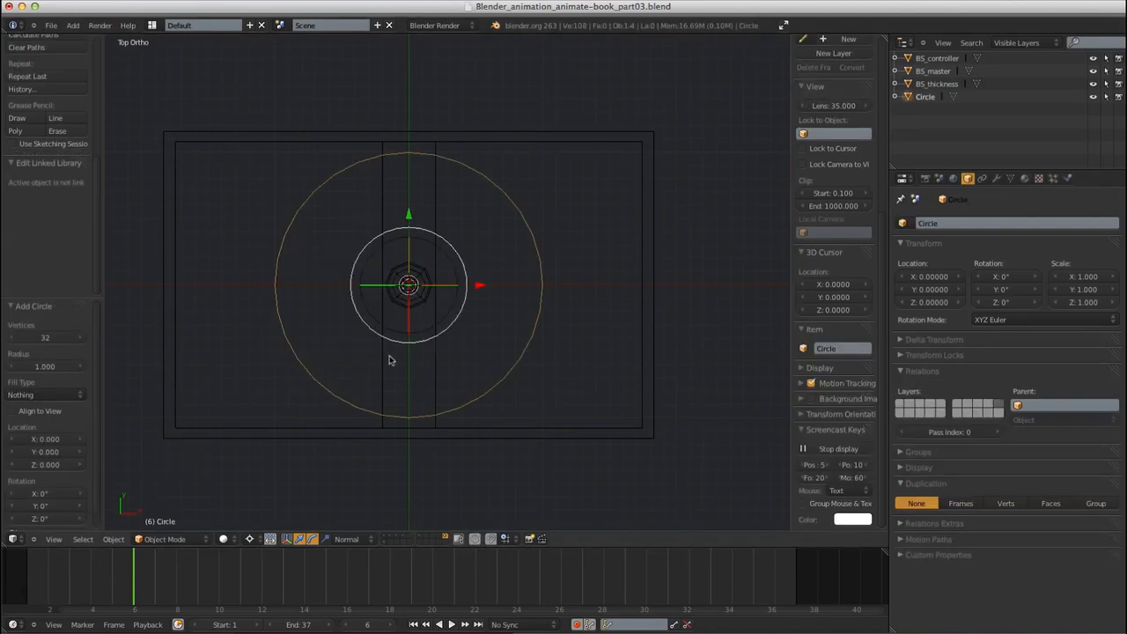
pyautogui.click(44, 339)
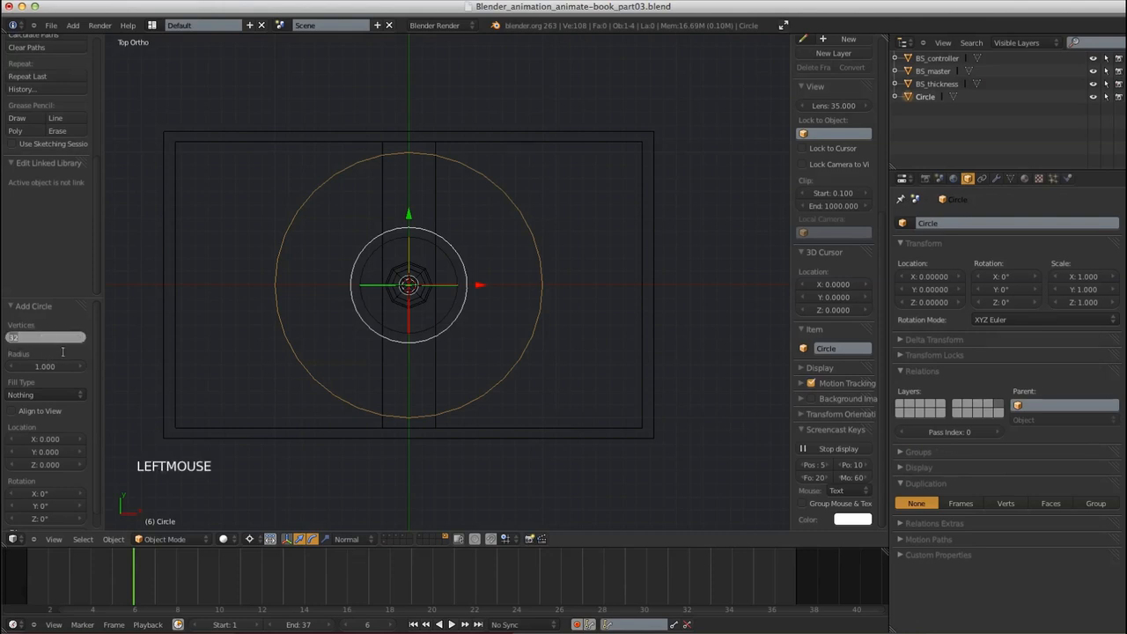
pyautogui.press('Return')
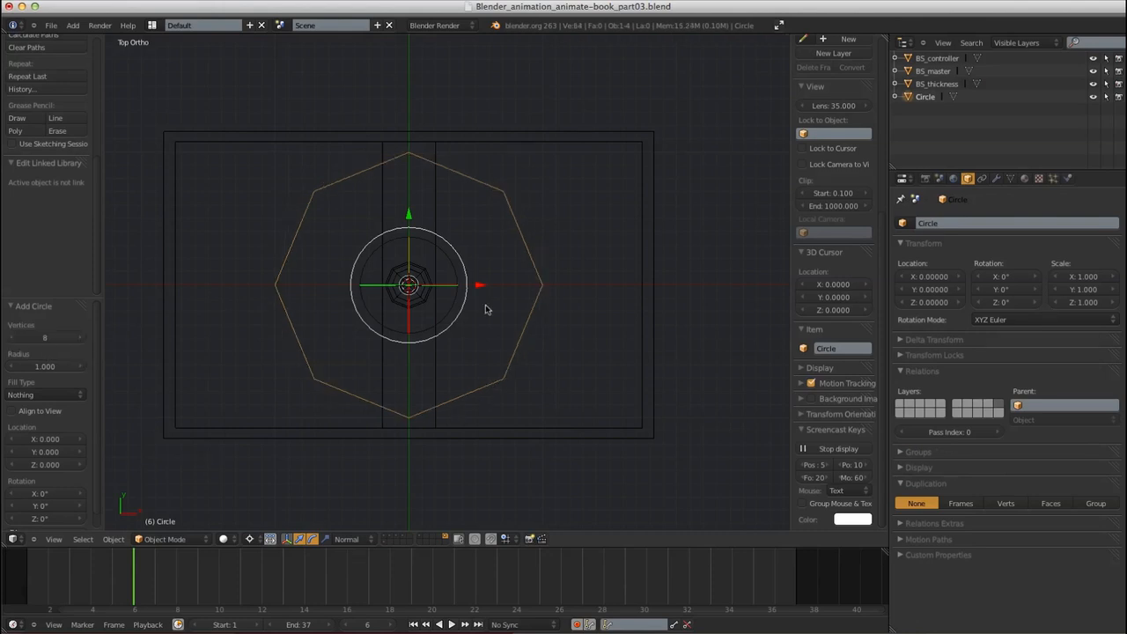
# Scale the circle's mesh to about 0.09 in Edit Mode and move it about 1.569 along the X axis
pyautogui.press('Tab')
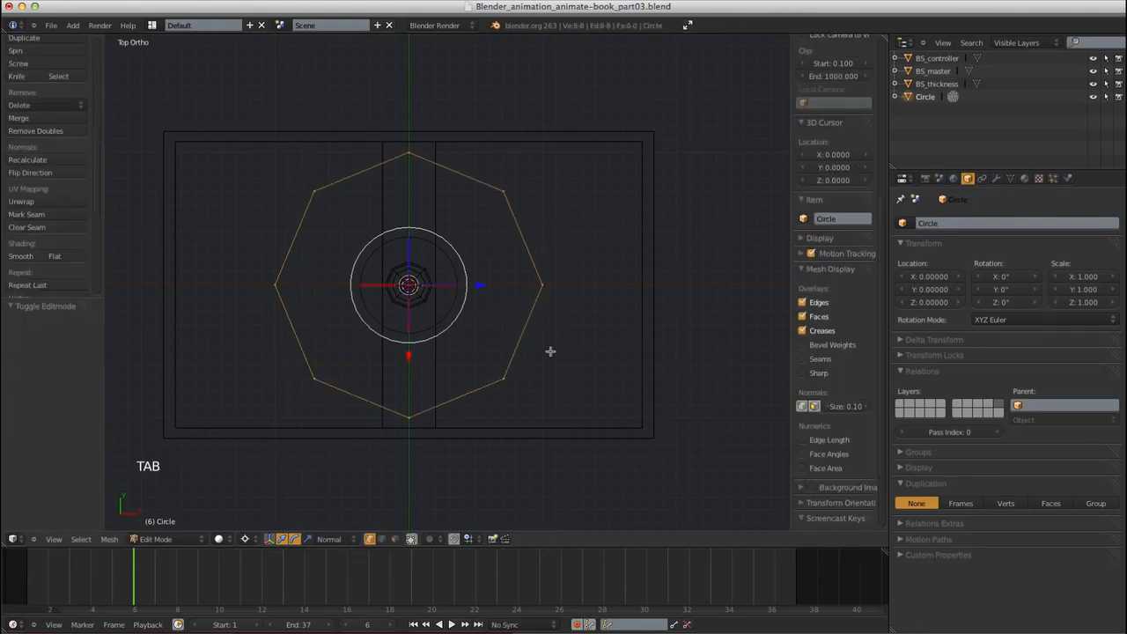
pyautogui.press('s')
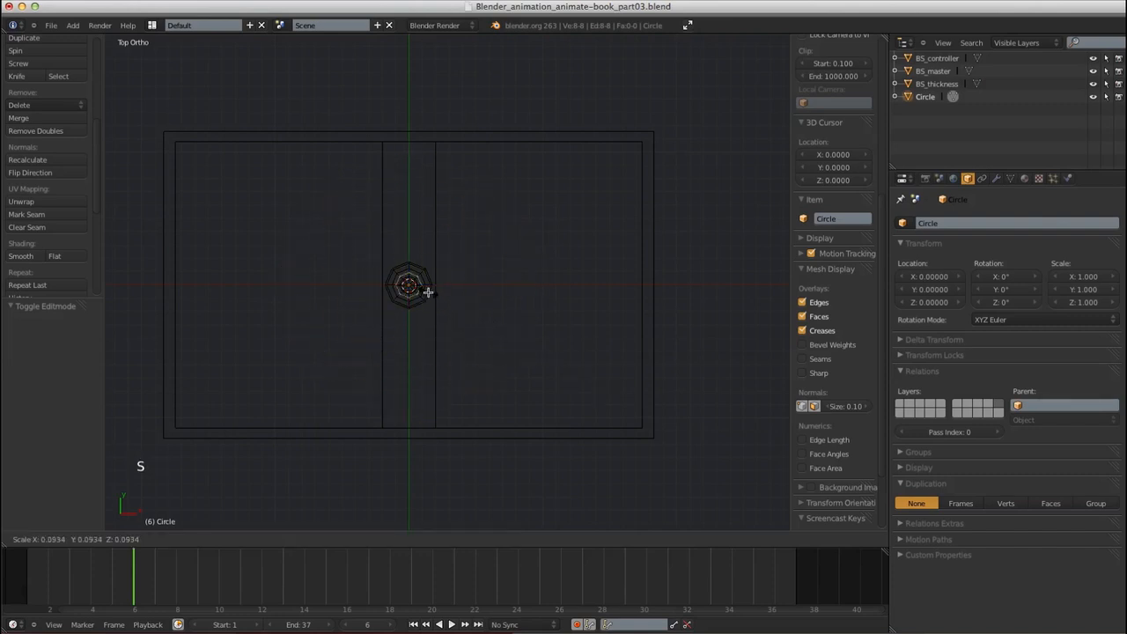
pyautogui.click(426, 291)
pyautogui.press('g')
pyautogui.press('x')
pyautogui.click(640, 313)
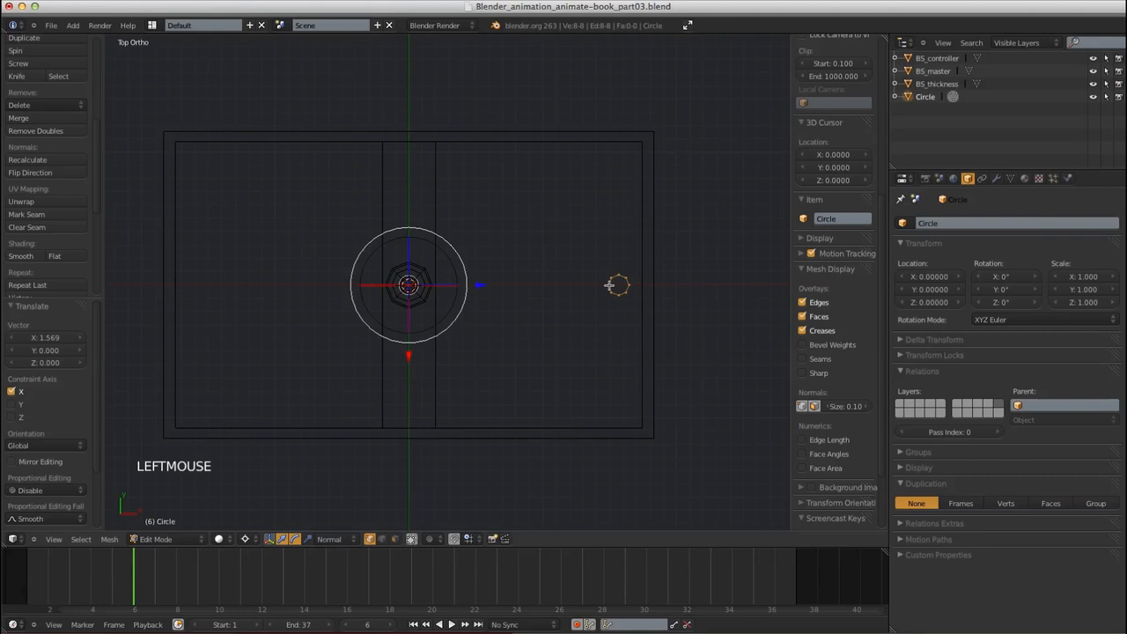
# Extrude the circle vertex nearest the origin by about -0.968 along the X axis
pyautogui.rightClick(603, 287)
pyautogui.press('e')
pyautogui.press('e')
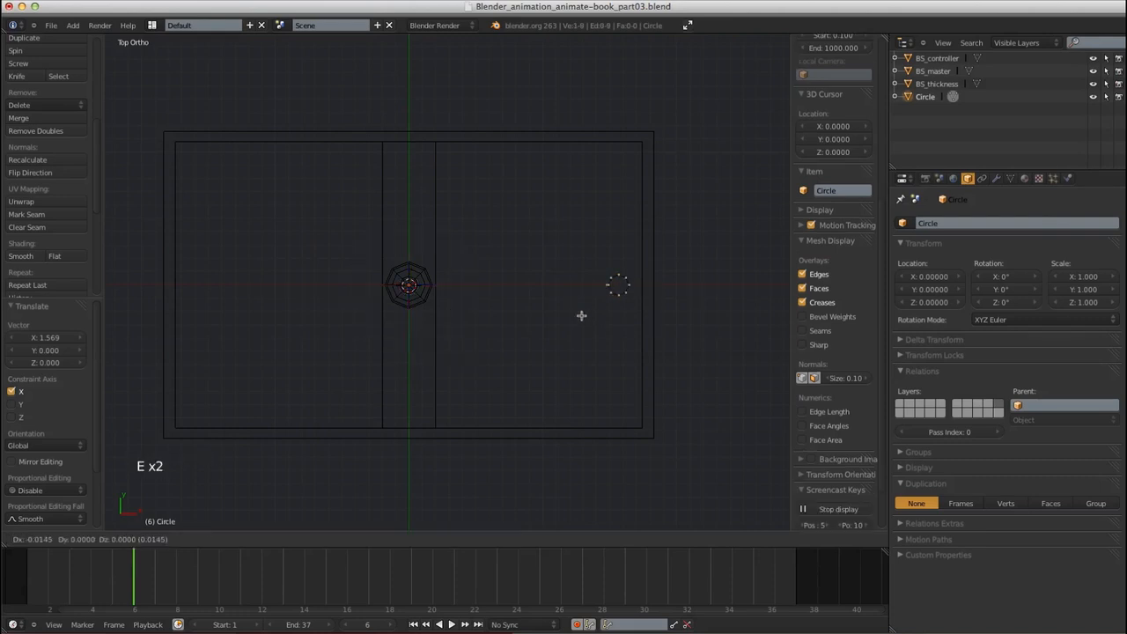
pyautogui.press('x')
pyautogui.click(457, 326)
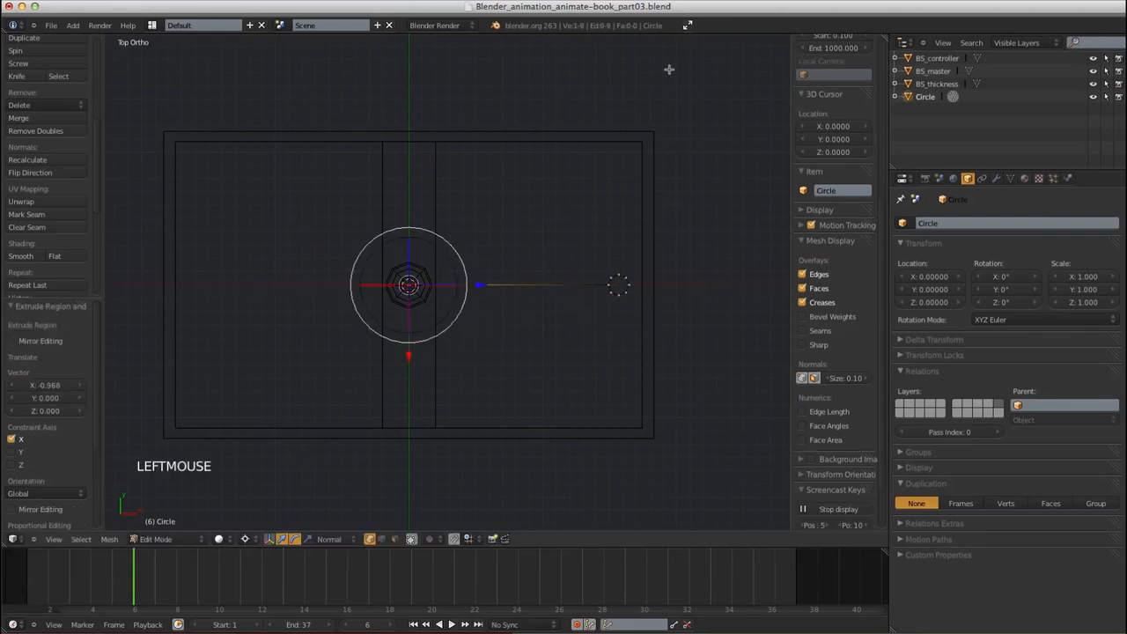
# Set the extruded vertex's X coordinate to 0 so the line starts at the origin
pyautogui.click(882, 66)
pyautogui.click(831, 76)
pyautogui.write('0')
pyautogui.press('Return')
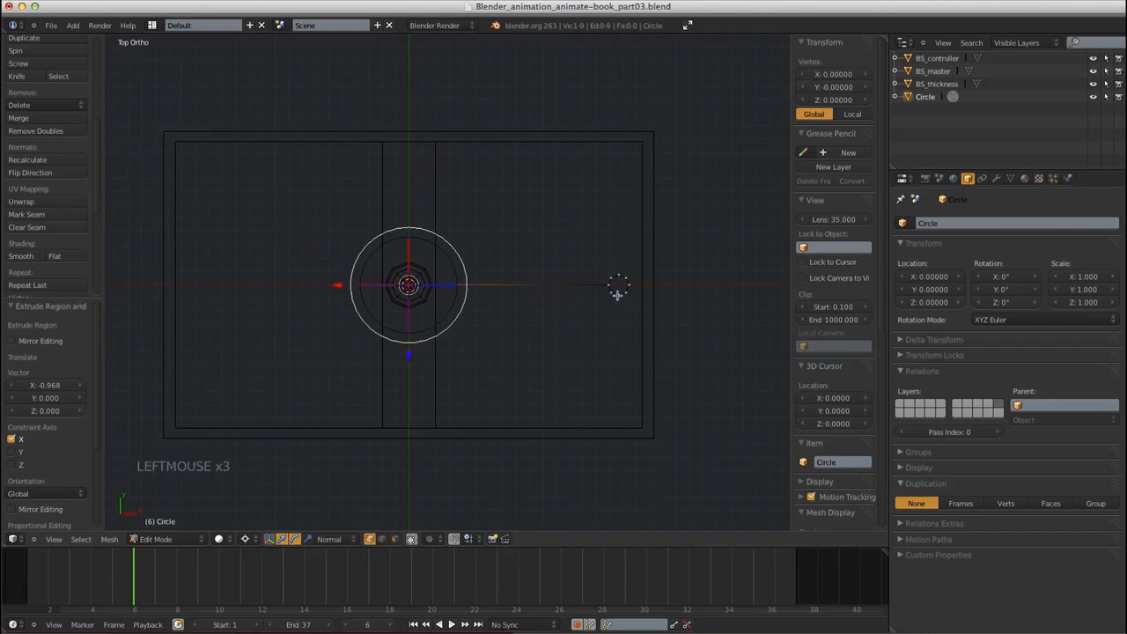
# Select only the small circle's vertices and scale them by about 0.891 around the 3D cursor
pyautogui.press('a')
pyautogui.press('b')
pyautogui.moveTo(578, 265); pyautogui.dragTo(632, 300)
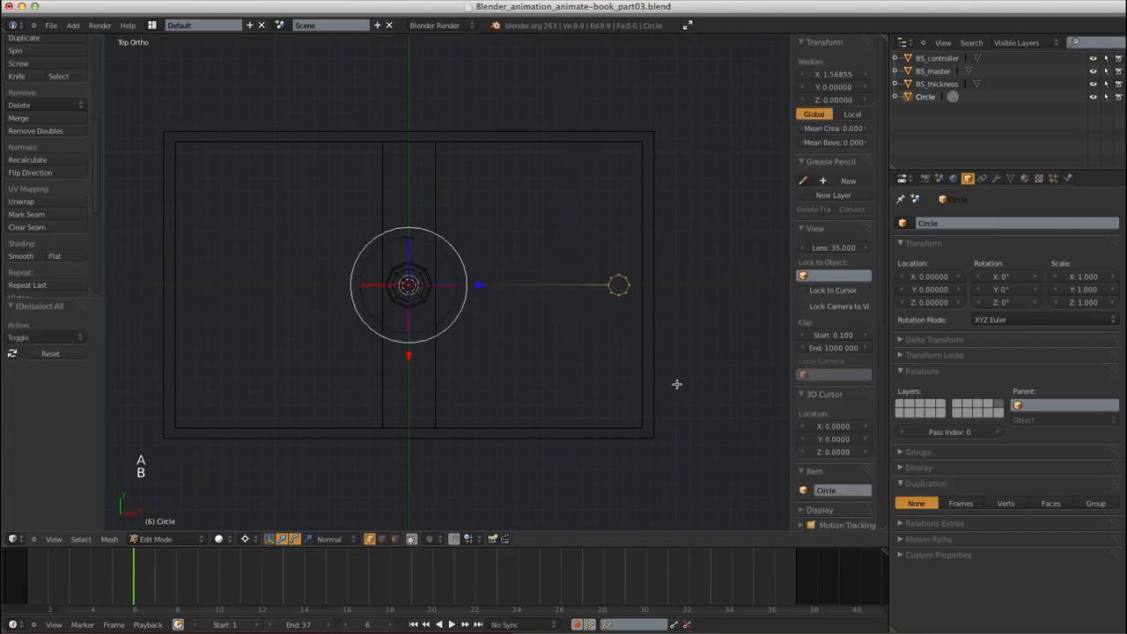
pyautogui.press('s')
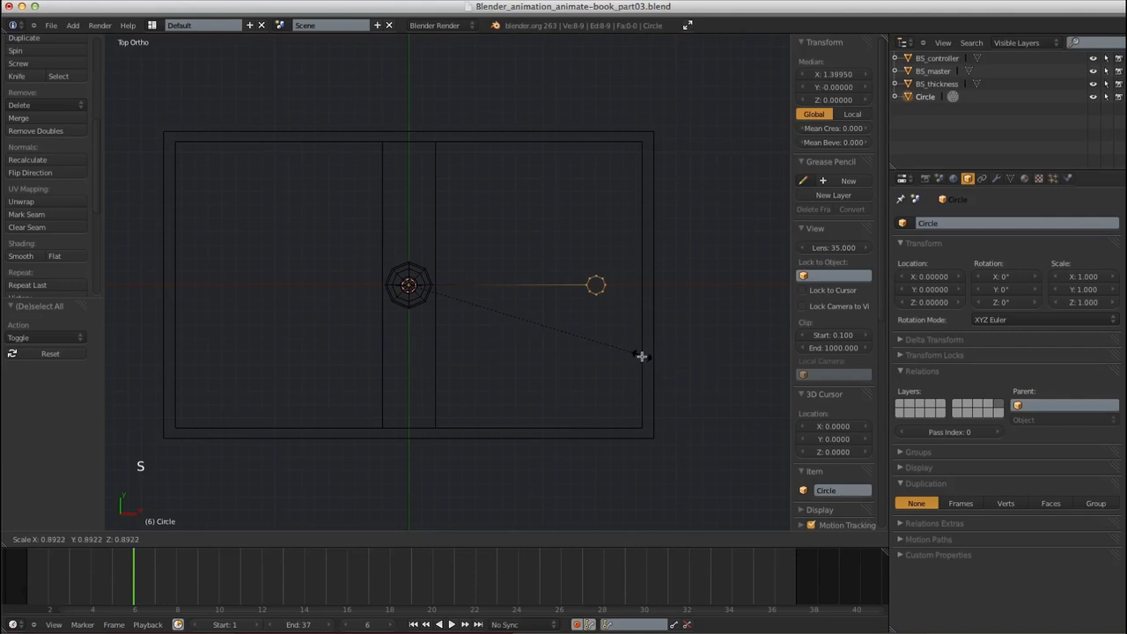
pyautogui.click(639, 356)
# Switch the pivot to the selection's own centre and scale the small circle by about 0.566
pyautogui.click(268, 541)
pyautogui.click(276, 528)
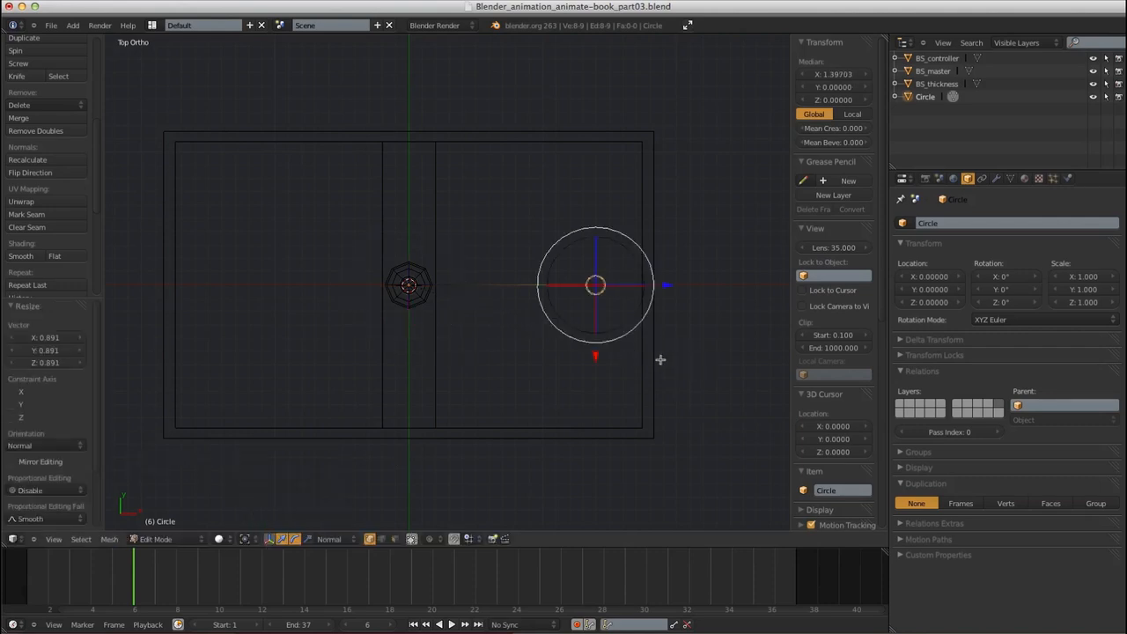
pyautogui.press('s')
pyautogui.click(628, 330)
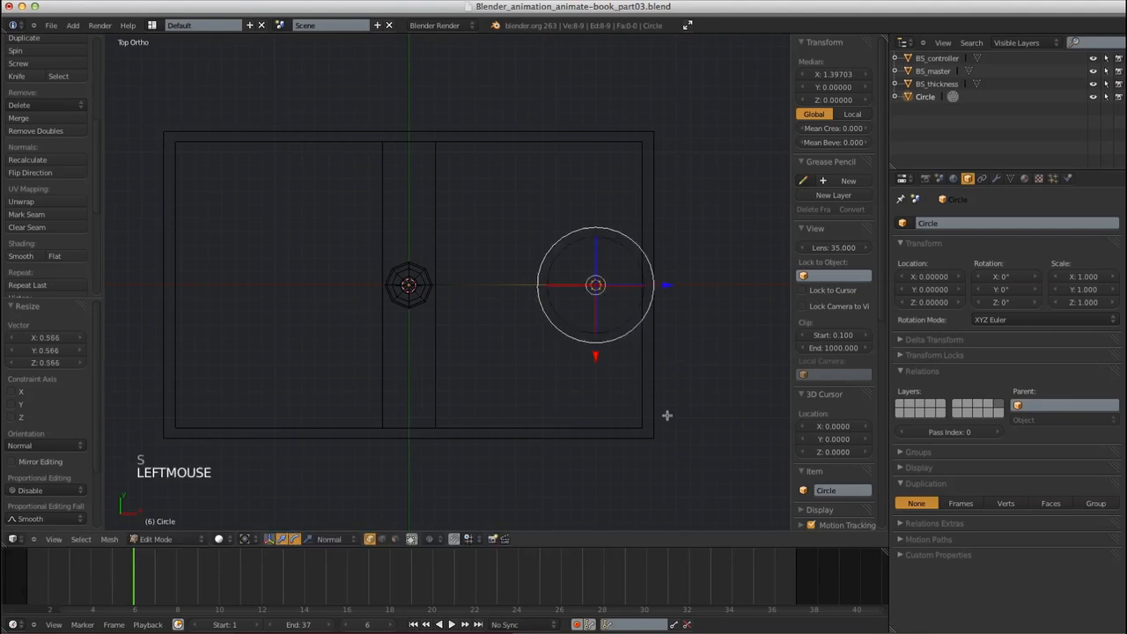
# Move the small circle outward along the line until the whole shape is about 1.64 long, and leave Edit Mode
pyautogui.keyDown('shift'); pyautogui.moveTo(667, 410); pyautogui.dragTo(622, 382, button='middle'); pyautogui.keyUp('shift')
pyautogui.click(660, 274)
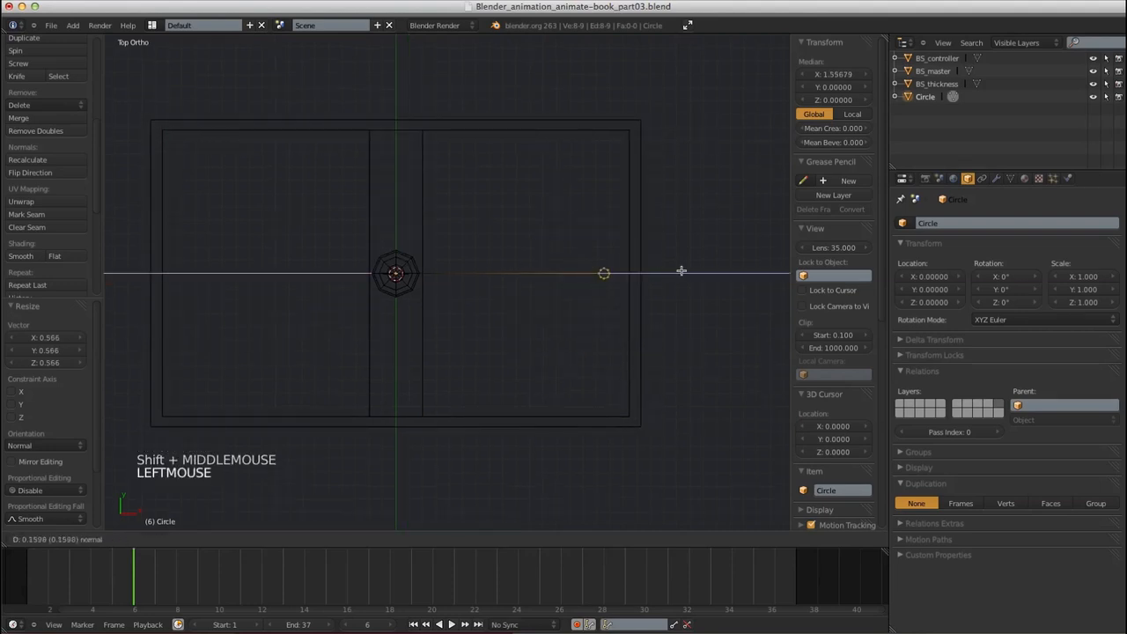
pyautogui.click(683, 271)
pyautogui.press('Tab')
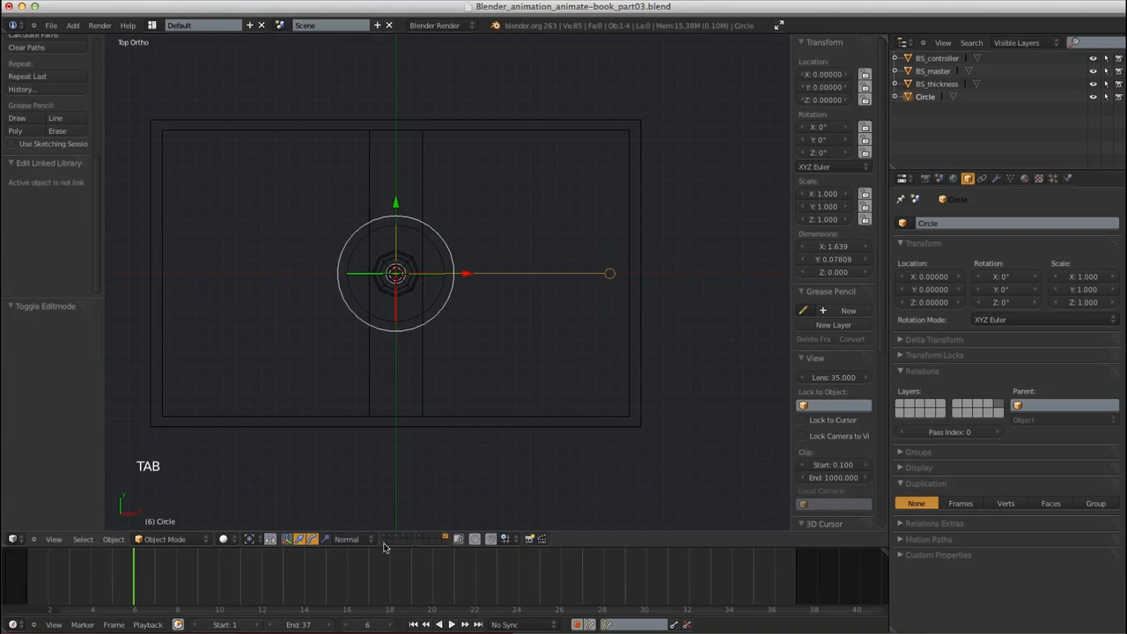
pyautogui.keyDown('shift'); pyautogui.click(395, 542); pyautogui.keyUp('shift')
pyautogui.moveTo(437, 448); pyautogui.dragTo(581, 307, button='middle')
pyautogui.rightClick(583, 310)
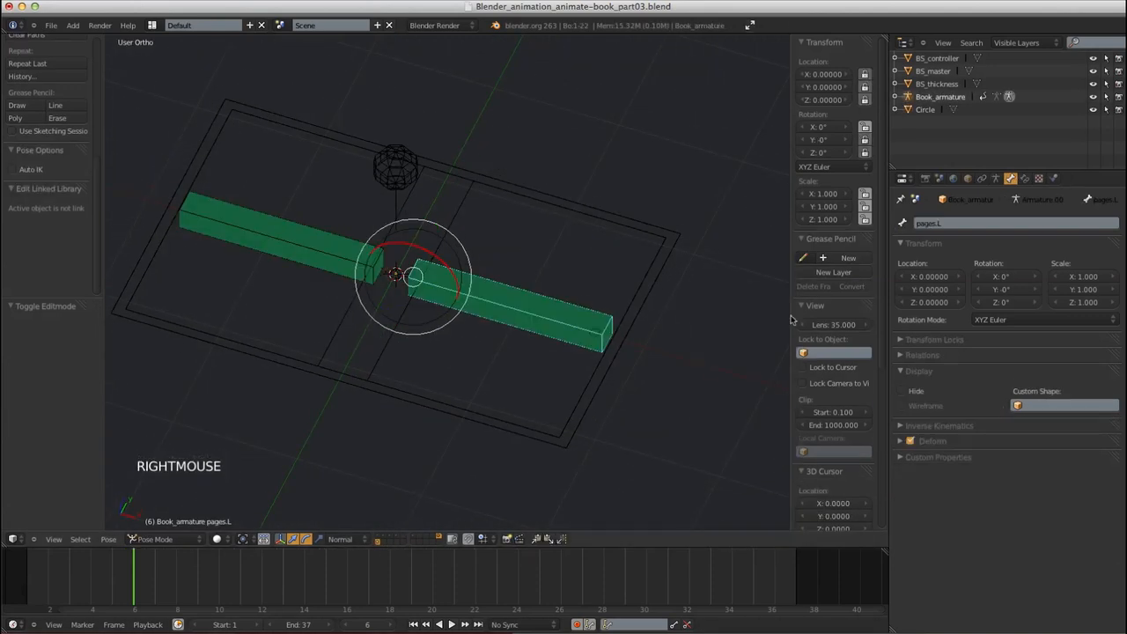
pyautogui.click(882, 414)
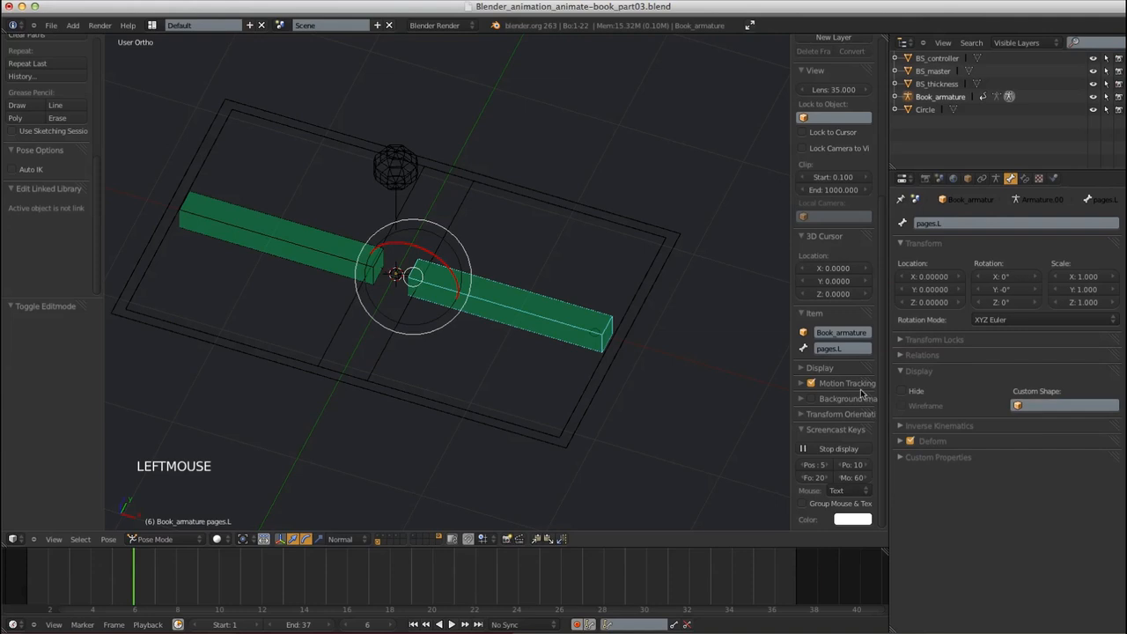
pyautogui.rightClick(556, 318)
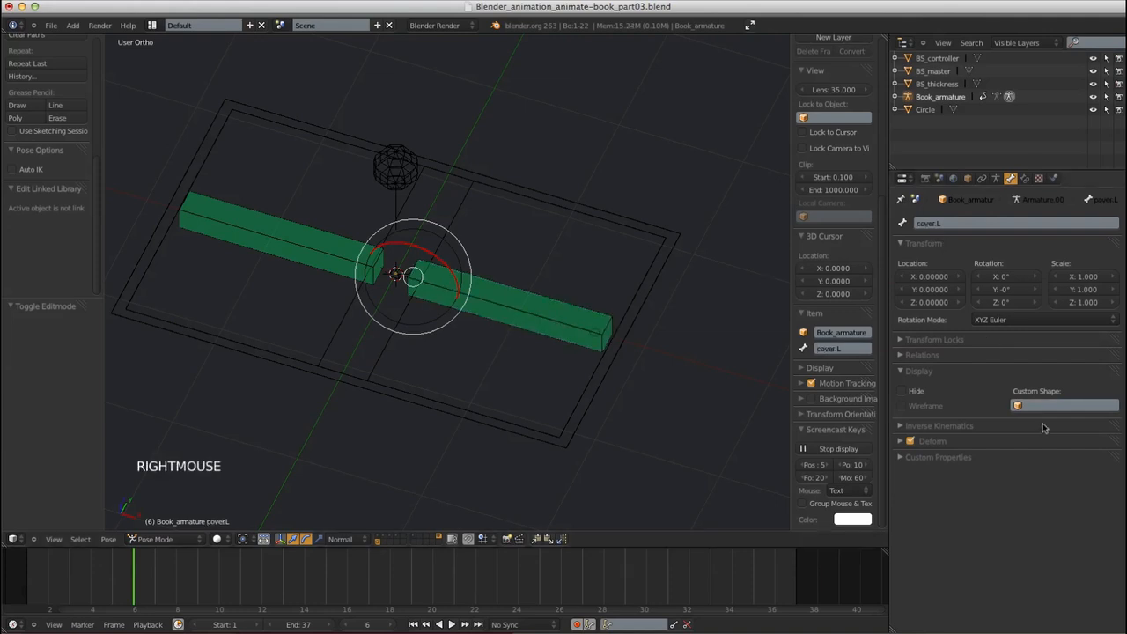
pyautogui.click(1029, 405)
pyautogui.click(538, 307)
pyautogui.click(537, 307)
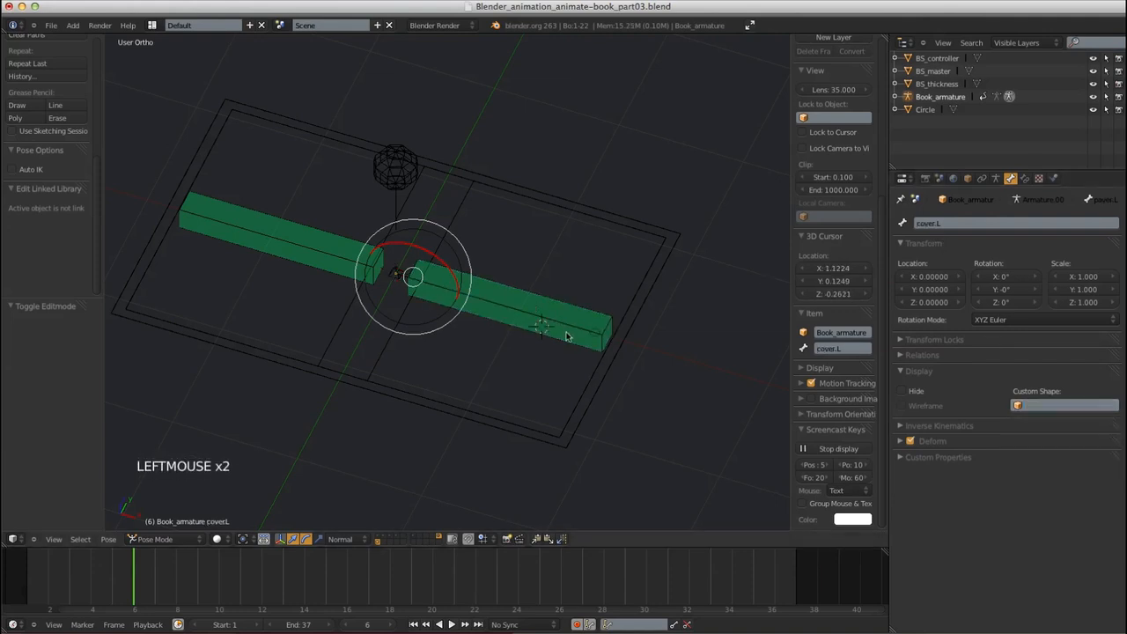
pyautogui.moveTo(537, 307); pyautogui.dragTo(597, 333, button='middle')
pyautogui.rightClick(598, 327)
pyautogui.rightClick(597, 326)
pyautogui.rightClick(602, 327)
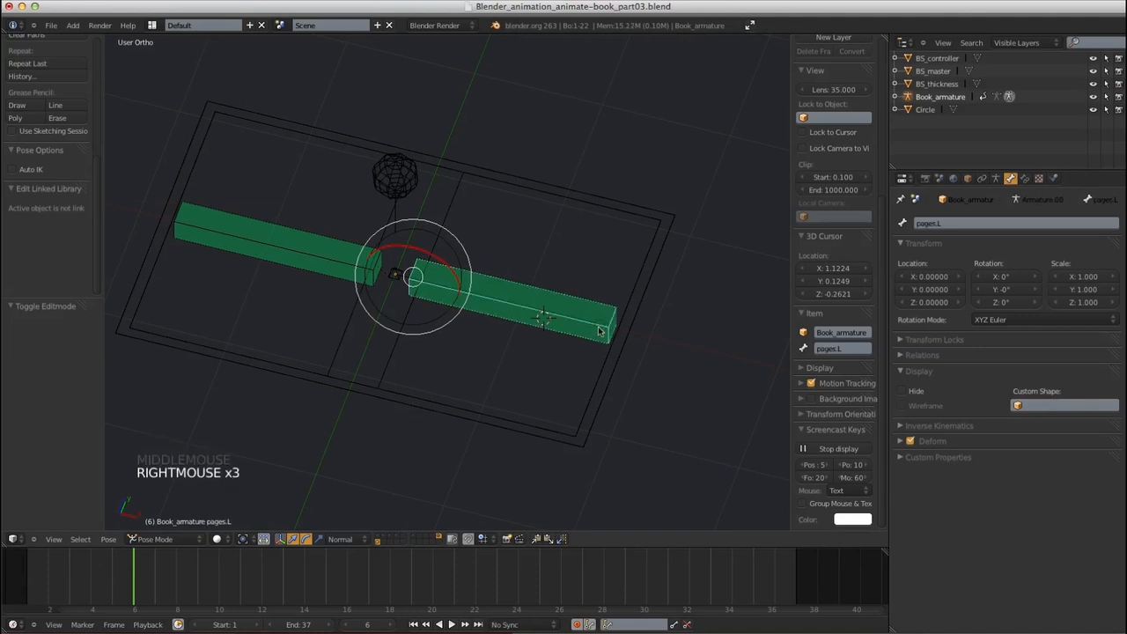
pyautogui.rightClick(565, 328)
pyautogui.keyDown('shift'); pyautogui.moveTo(581, 352); pyautogui.dragTo(493, 370, button='middle'); pyautogui.keyUp('shift')
pyautogui.keyDown('ctrl'); pyautogui.moveTo(493, 369); pyautogui.dragTo(523, 383, button='middle'); pyautogui.keyUp('ctrl')
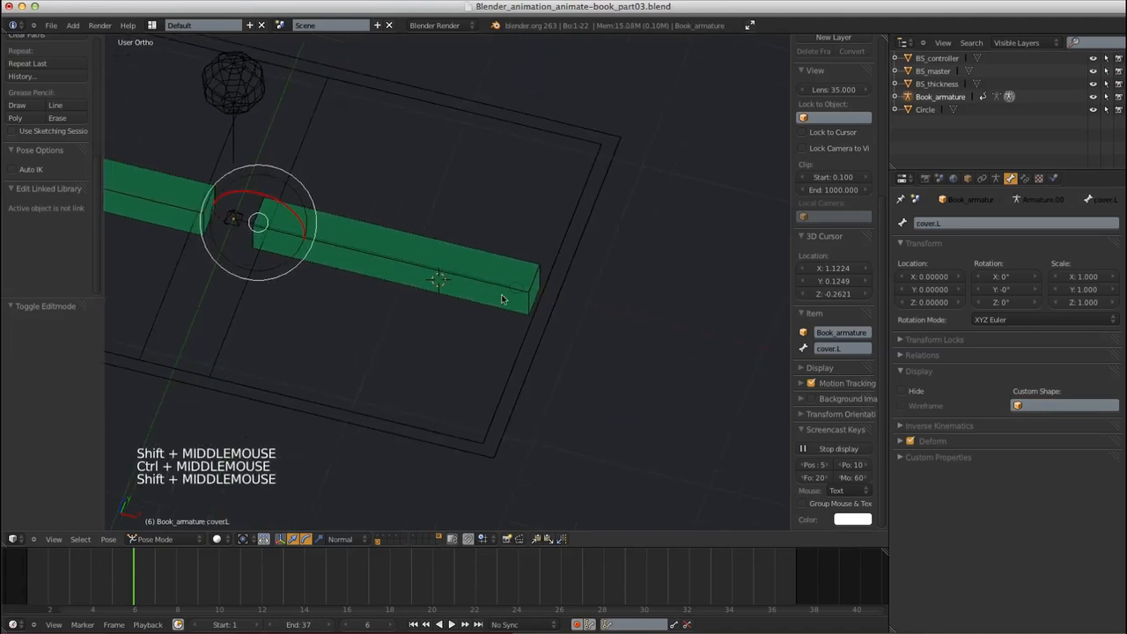
# Hide the armature layer, select the circle-and-line mesh and rename the object to BS_cover
pyautogui.click(441, 538)
pyautogui.rightClick(462, 271)
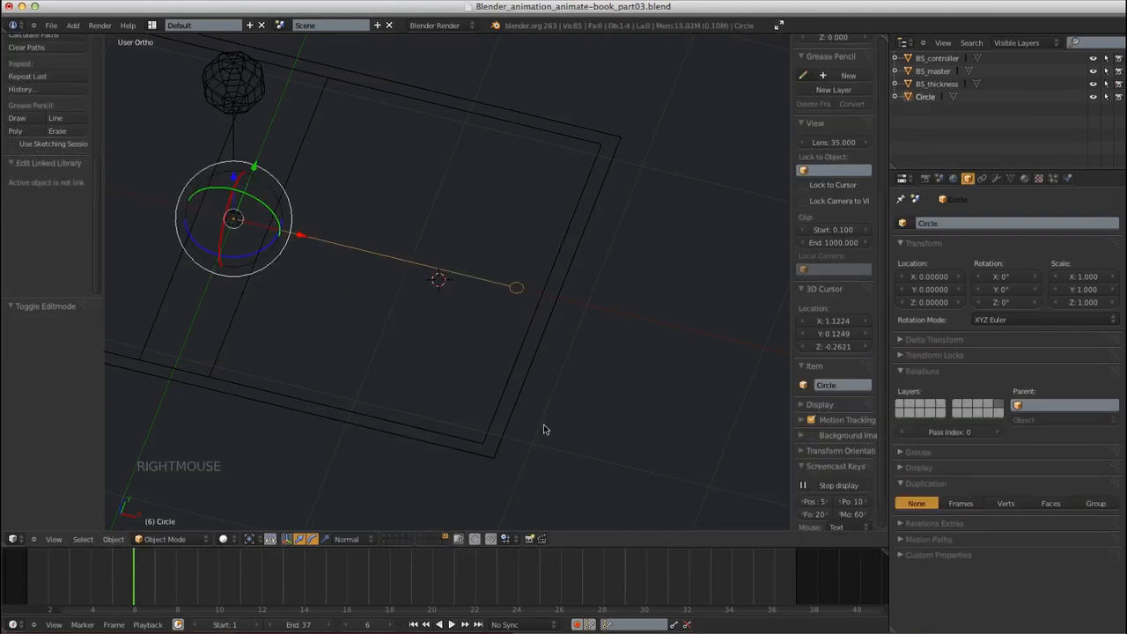
pyautogui.click(841, 384)
pyautogui.write('BS')
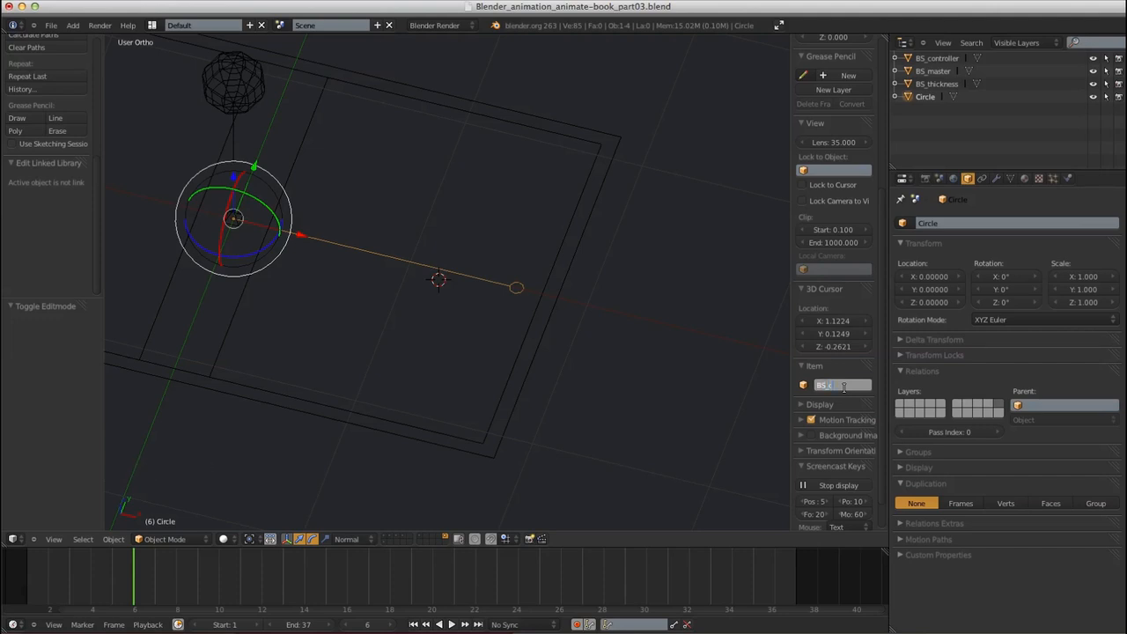
pyautogui.write('_cover')
pyautogui.press('Return')
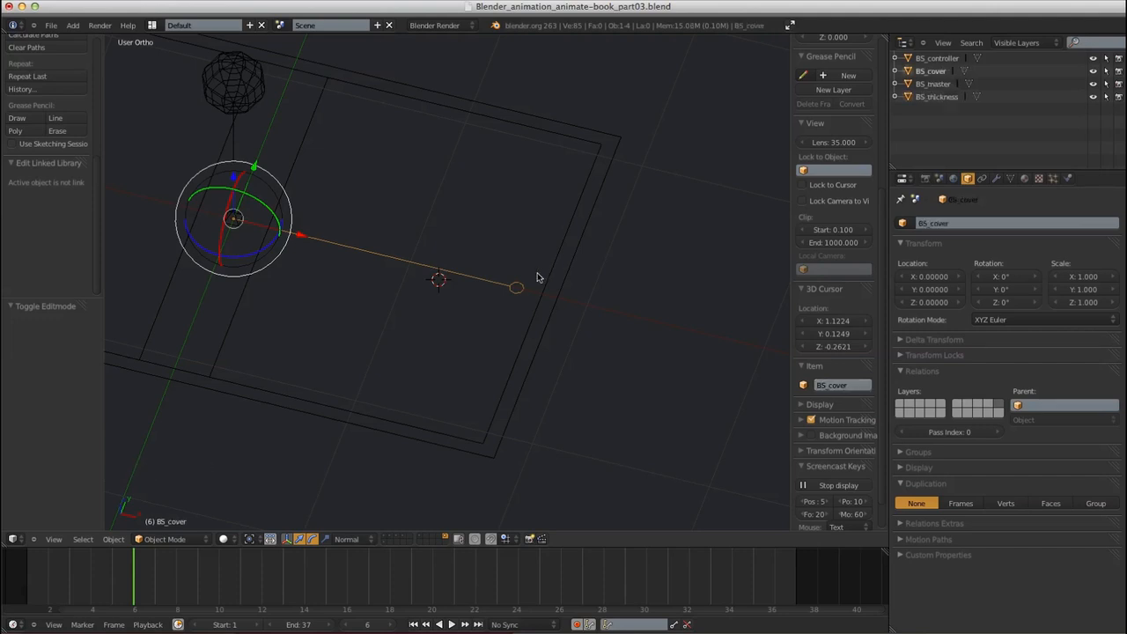
# Display the armature layer again and assign BS_cover as the custom shape of the cover.L bone
pyautogui.keyDown('shift'); pyautogui.click(384, 541); pyautogui.keyUp('shift')
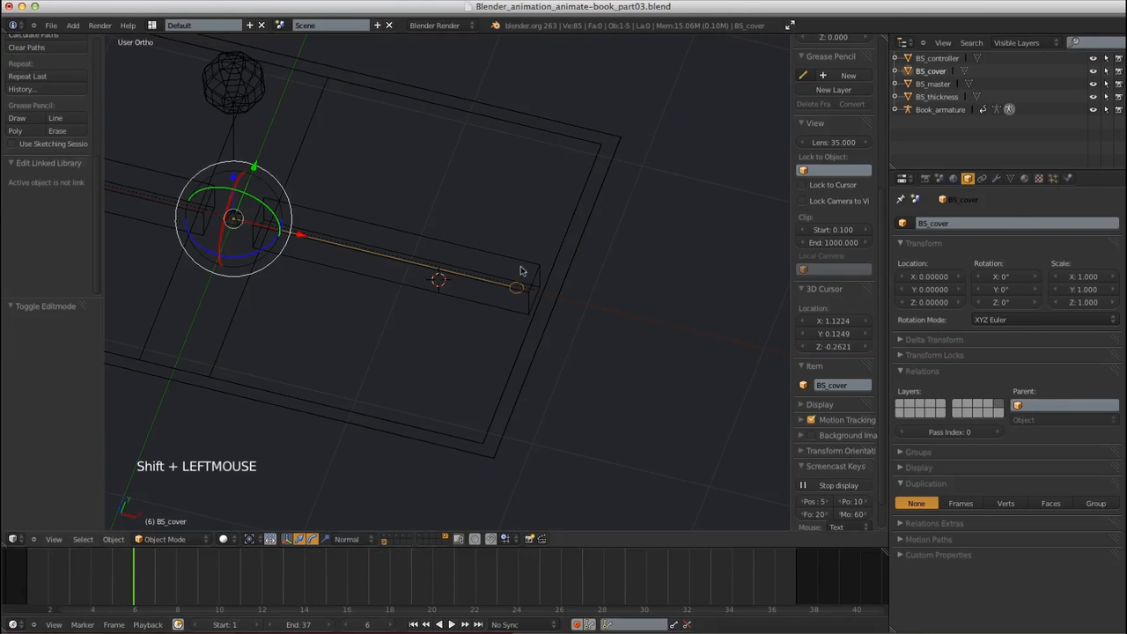
pyautogui.rightClick(536, 268)
pyautogui.rightClick(521, 263)
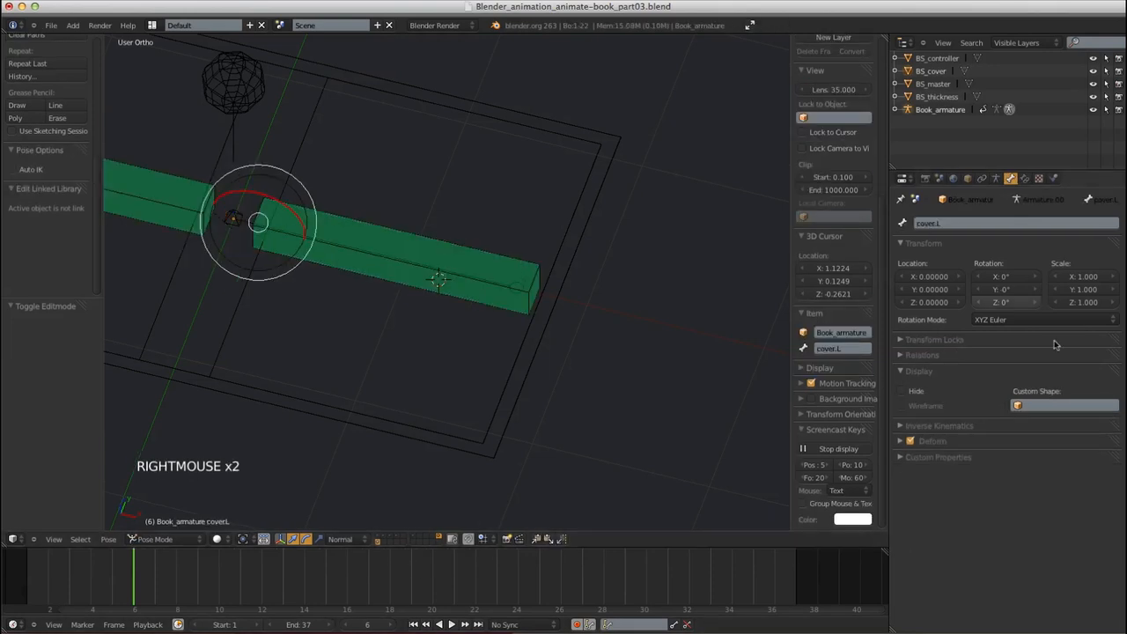
pyautogui.click(1041, 405)
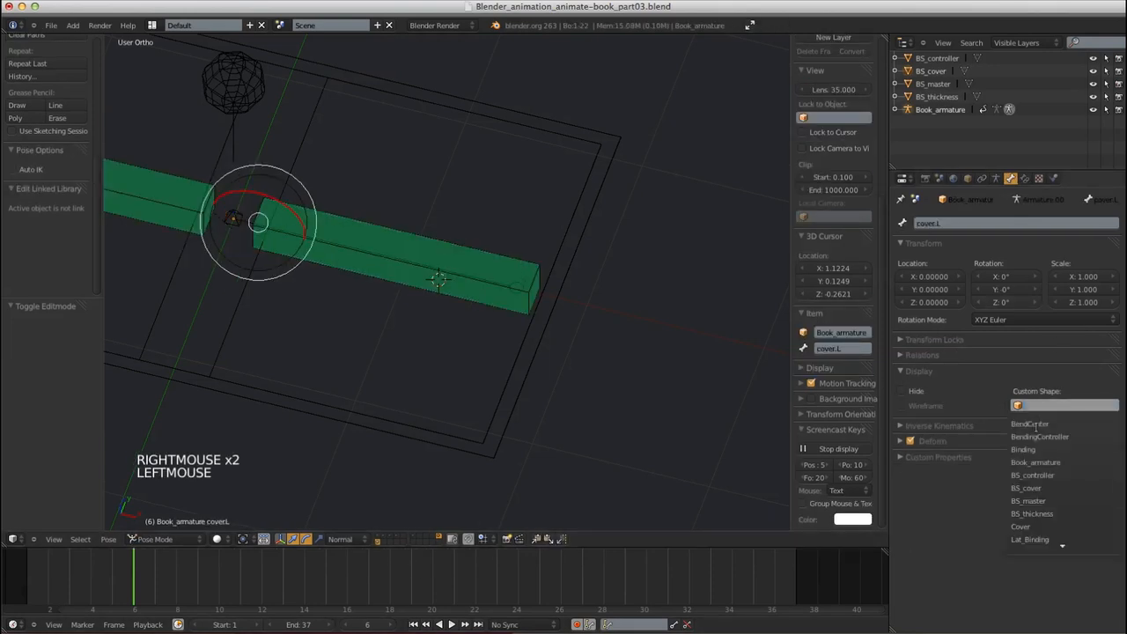
pyautogui.click(1026, 487)
# Open the BS_cover mesh in Edit Mode and select all of its vertices
pyautogui.keyDown('ctrl'); pyautogui.moveTo(490, 397); pyautogui.dragTo(482, 358, button='middle'); pyautogui.keyUp('ctrl')
pyautogui.rightClick(485, 360)
pyautogui.rightClick(487, 359)
pyautogui.keyDown('shift'); pyautogui.moveTo(482, 355); pyautogui.dragTo(503, 393, button='middle'); pyautogui.keyUp('shift')
pyautogui.rightClick(462, 361)
pyautogui.press('Tab')
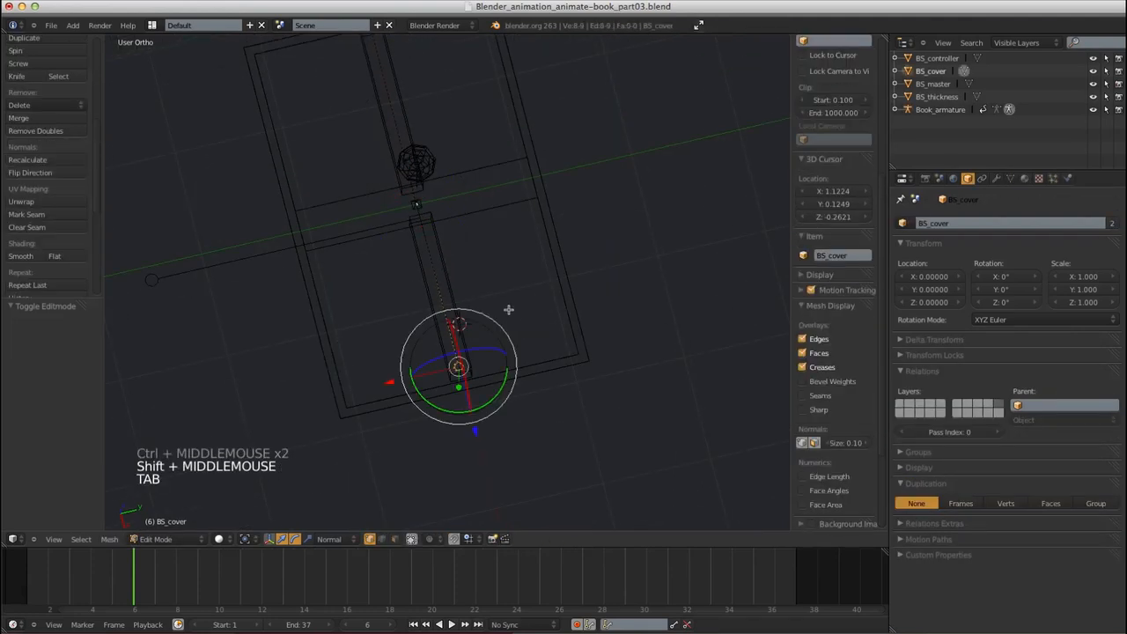
pyautogui.press('a')
pyautogui.press('a')
pyautogui.press('a')
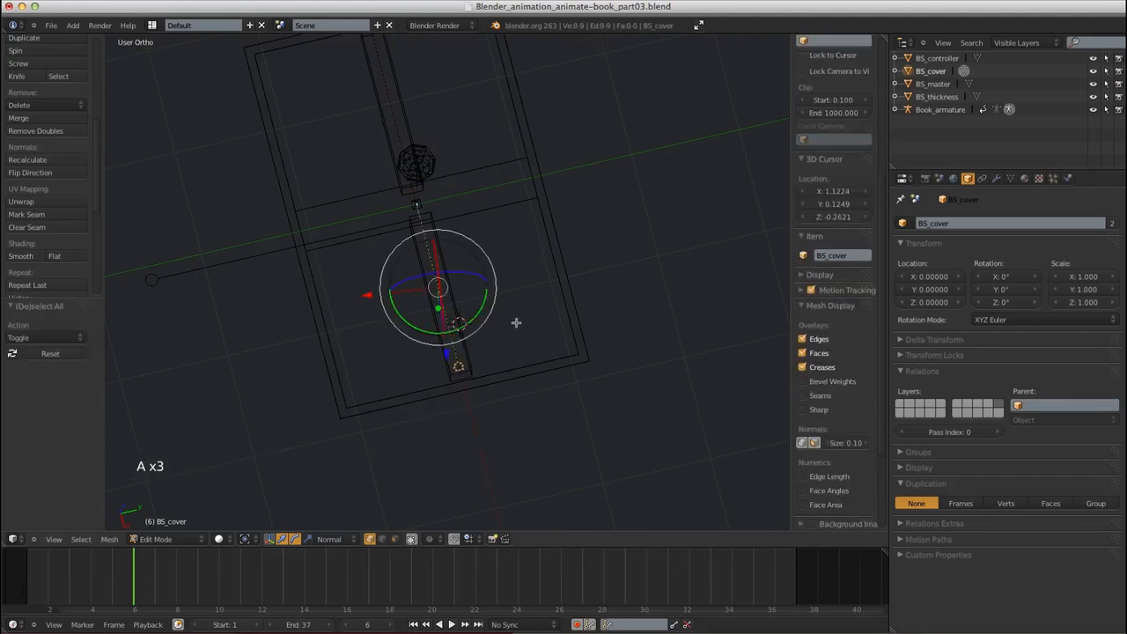
# Reset the 3D cursor to the world origin and use it as the pivot point
pyautogui.hotkey('shift', 'c')
pyautogui.keyDown('shift'); pyautogui.moveTo(540, 361); pyautogui.dragTo(511, 290, button='middle'); pyautogui.keyUp('shift')
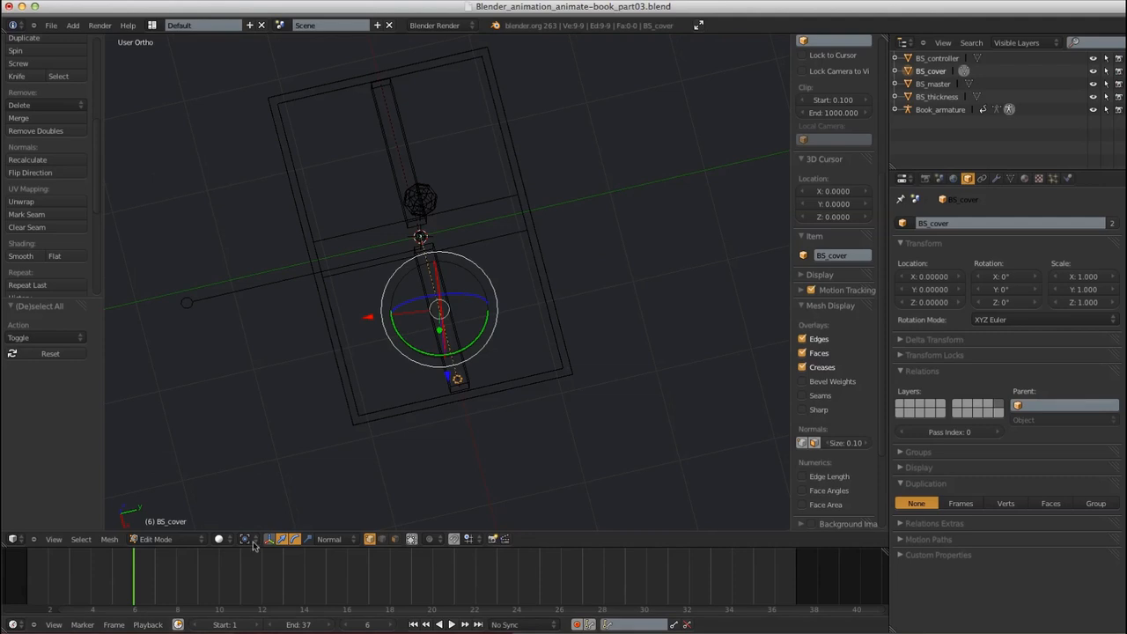
pyautogui.press('.')
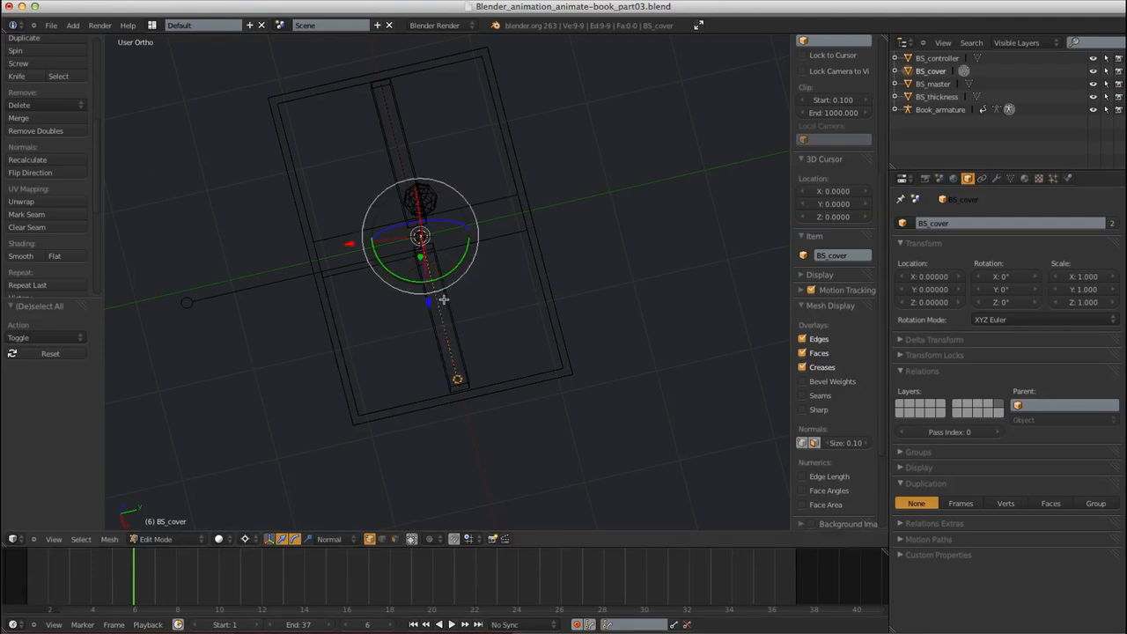
# Rotate the whole BS_cover mesh 90° about the global Z axis and return to Object Mode
pyautogui.press('r')
pyautogui.press('z')
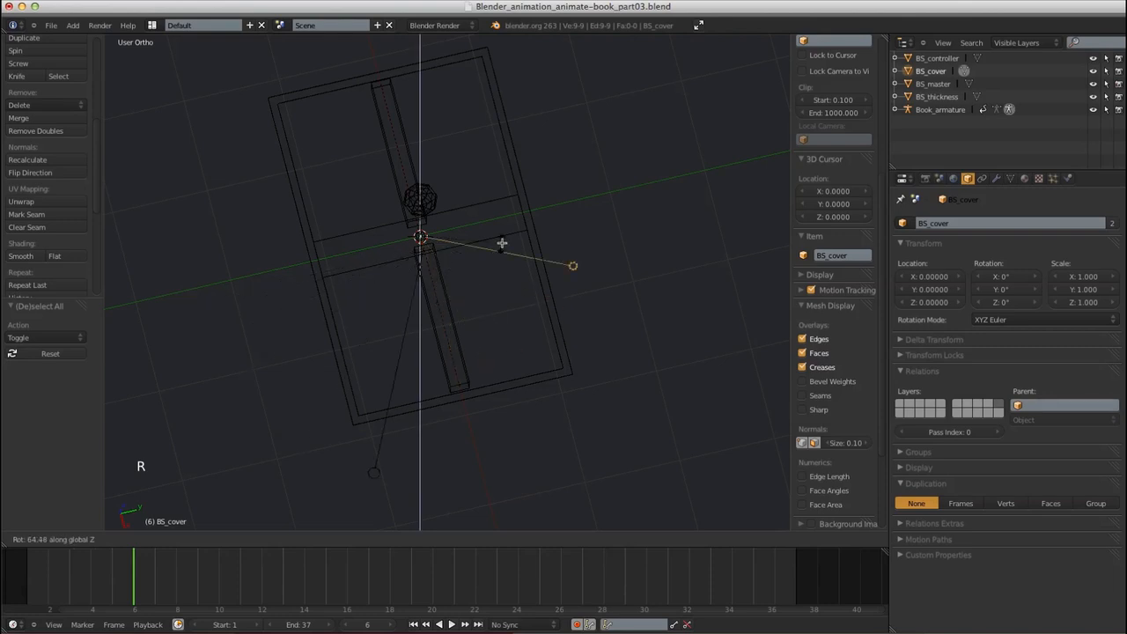
pyautogui.write('90')
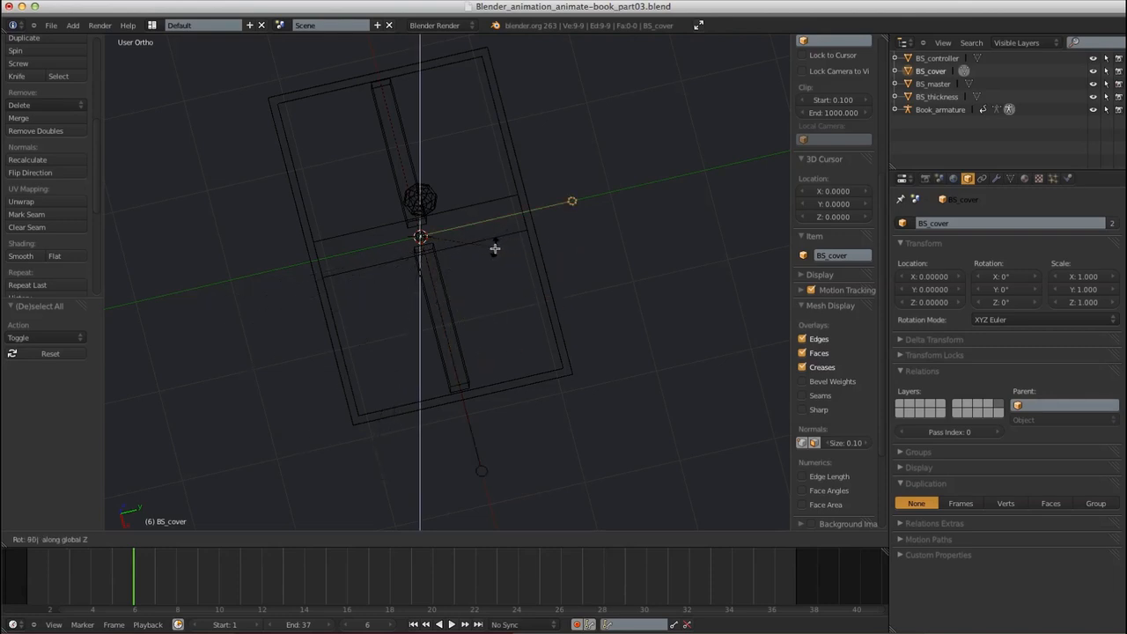
pyautogui.click(513, 293)
pyautogui.moveTo(506, 296); pyautogui.dragTo(502, 284, button='middle')
pyautogui.press('Tab')
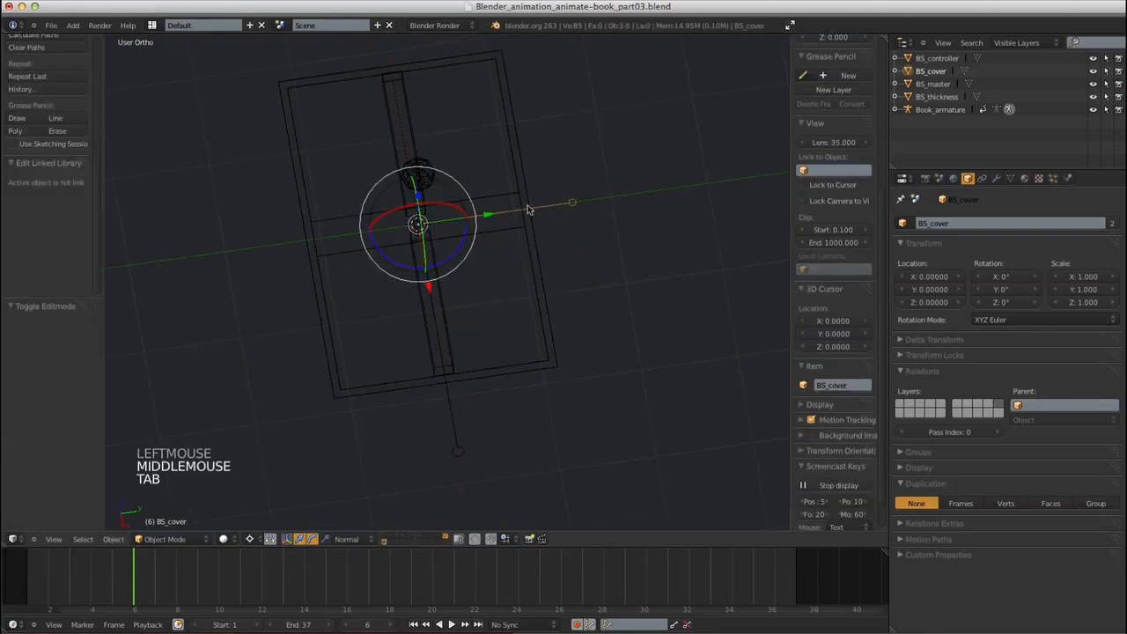
# Rotate the BS_cover object -90° about the global Z axis and scale it to about 1.651
pyautogui.press('r')
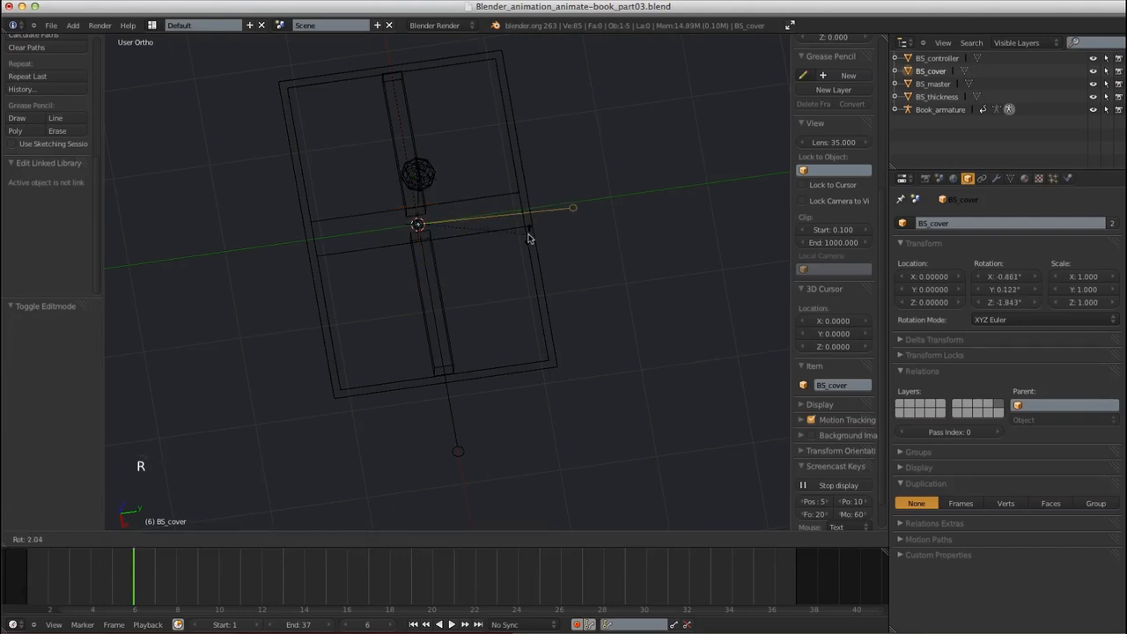
pyautogui.write('z')
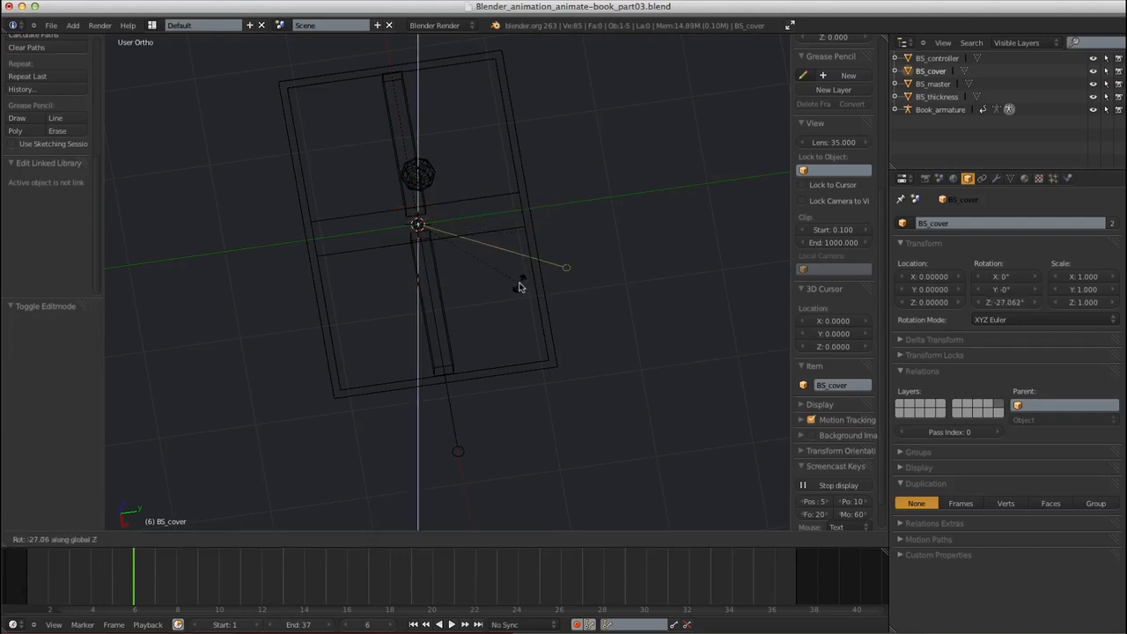
pyautogui.write('-90')
pyautogui.click(518, 296)
pyautogui.moveTo(516, 408); pyautogui.dragTo(523, 335, button='middle')
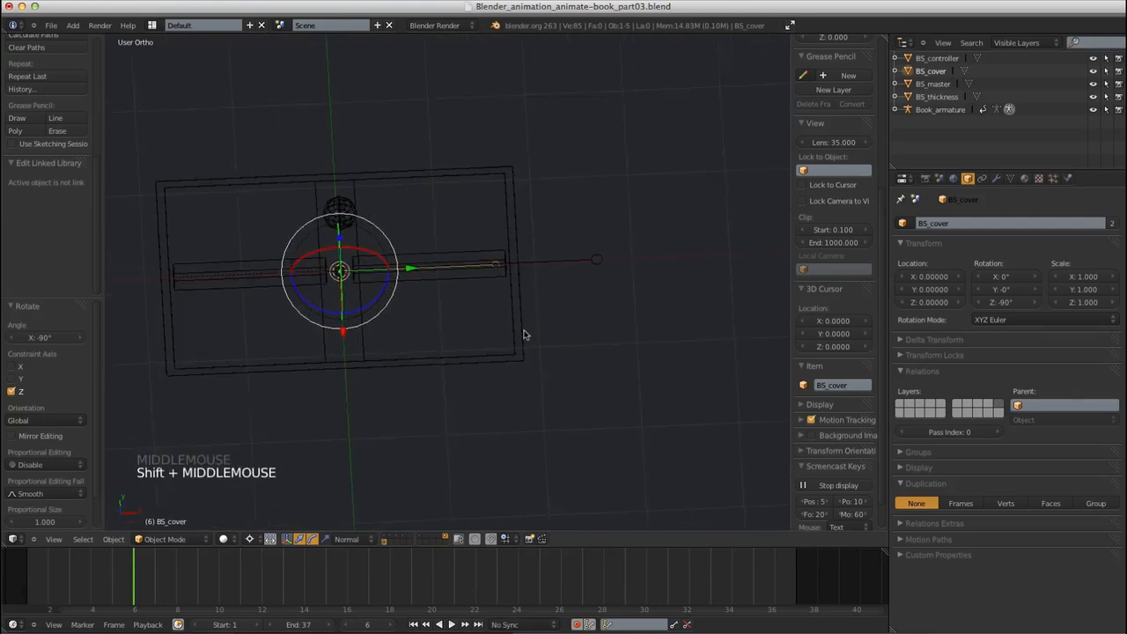
pyautogui.press('s')
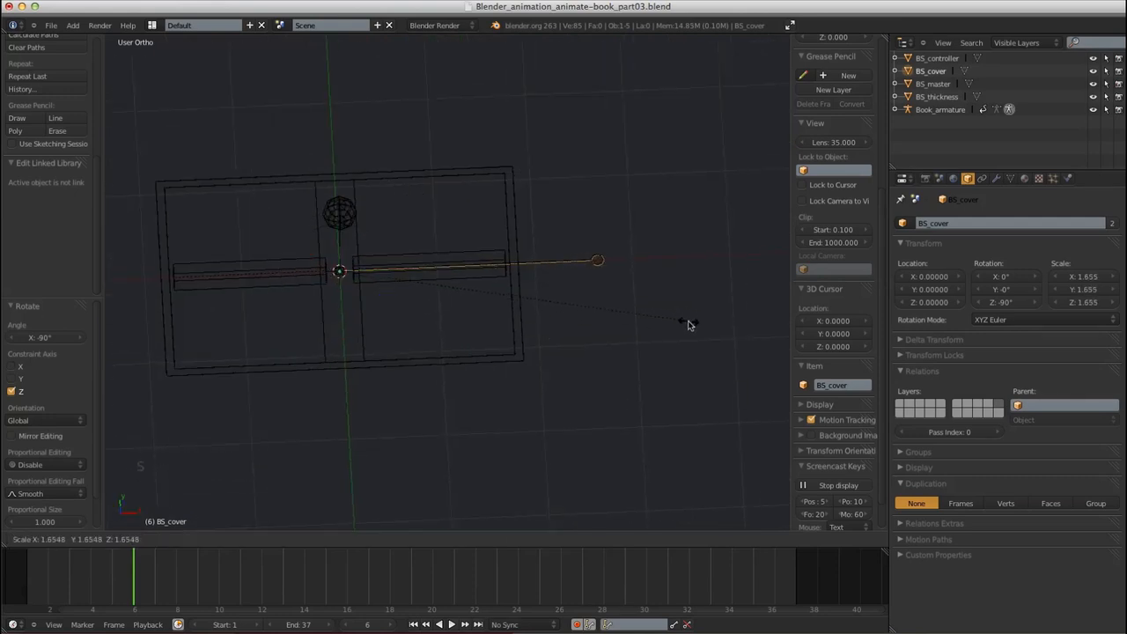
pyautogui.click(687, 322)
# Select all of BS_cover's mesh in Edit Mode and scale it by about 0.691 from the top view
pyautogui.press('Tab')
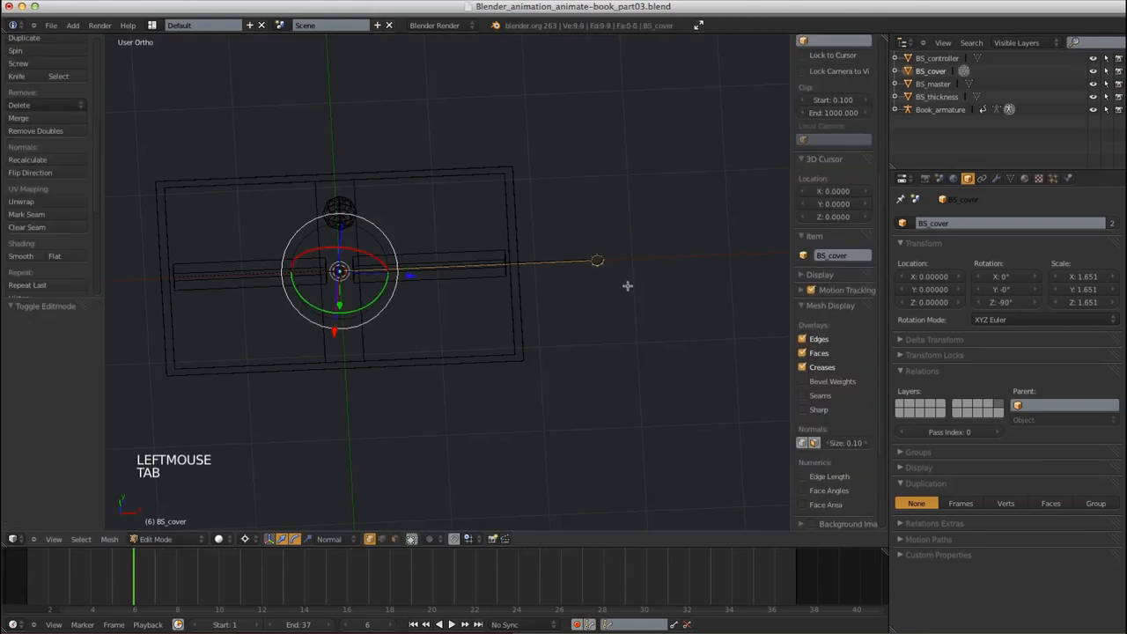
pyautogui.press('a')
pyautogui.press('a')
pyautogui.press('a')
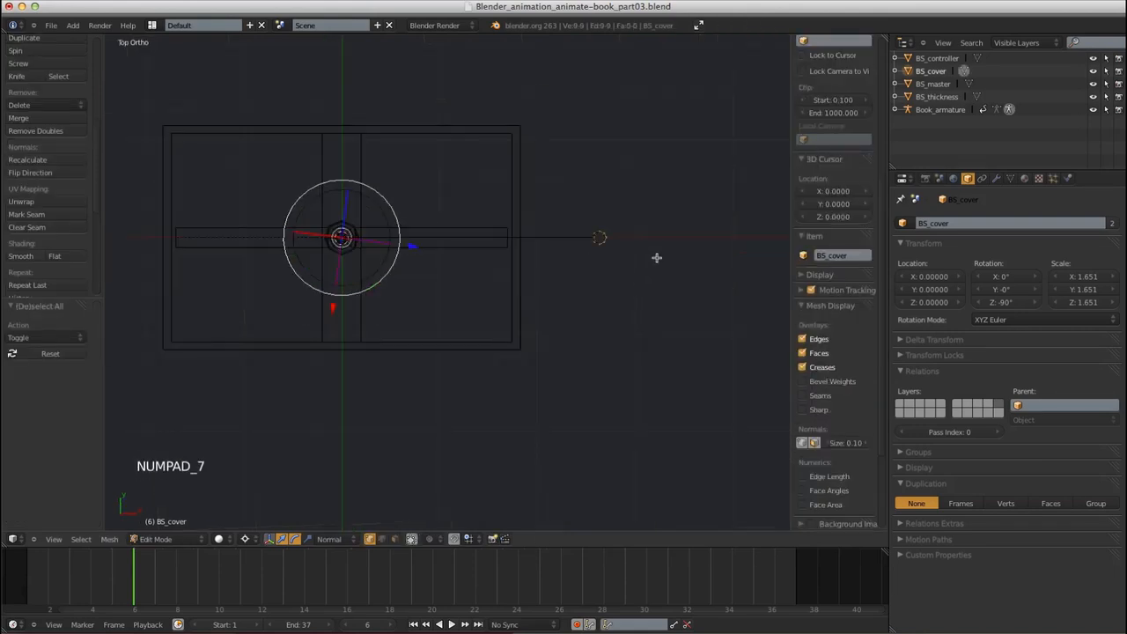
pyautogui.press('s')
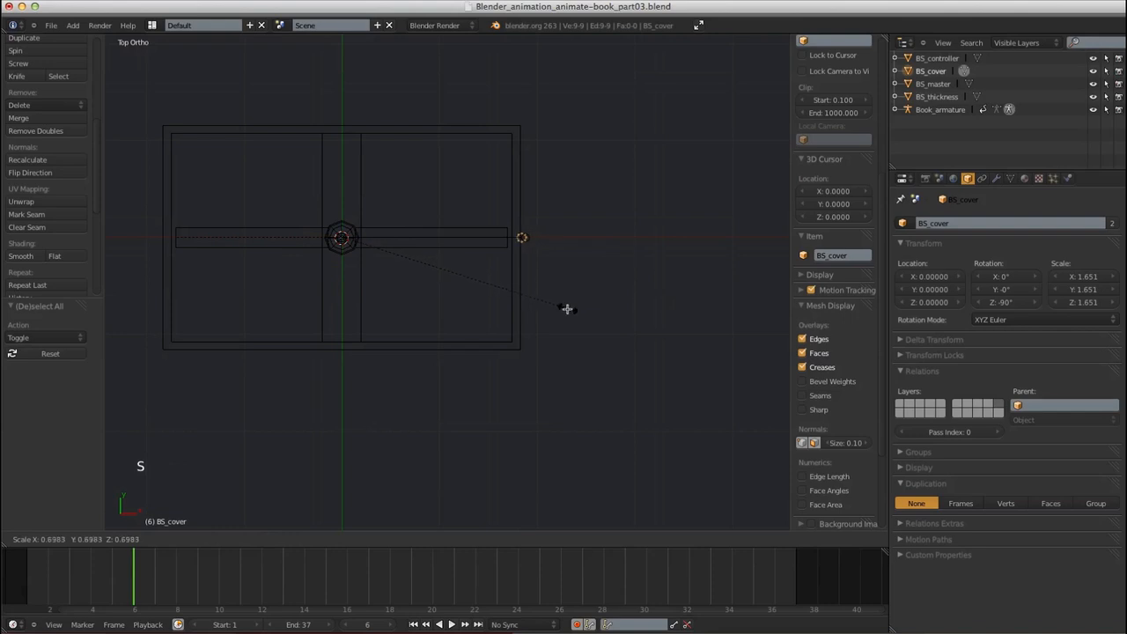
pyautogui.click(563, 311)
# Scale the whole BS_cover mesh up slightly, by a factor of about 1.011
pyautogui.keyDown('shift'); pyautogui.moveTo(572, 309); pyautogui.dragTo(558, 327, button='middle'); pyautogui.keyUp('shift')
pyautogui.moveTo(559, 328)
pyautogui.keyDown('ctrl'); pyautogui.mouseDown(button='middle')
pyautogui.moveTo(546, 357)
pyautogui.moveTo(529, 310)
pyautogui.moveTo(541, 325)
pyautogui.mouseUp(button='middle'); pyautogui.keyUp('ctrl')
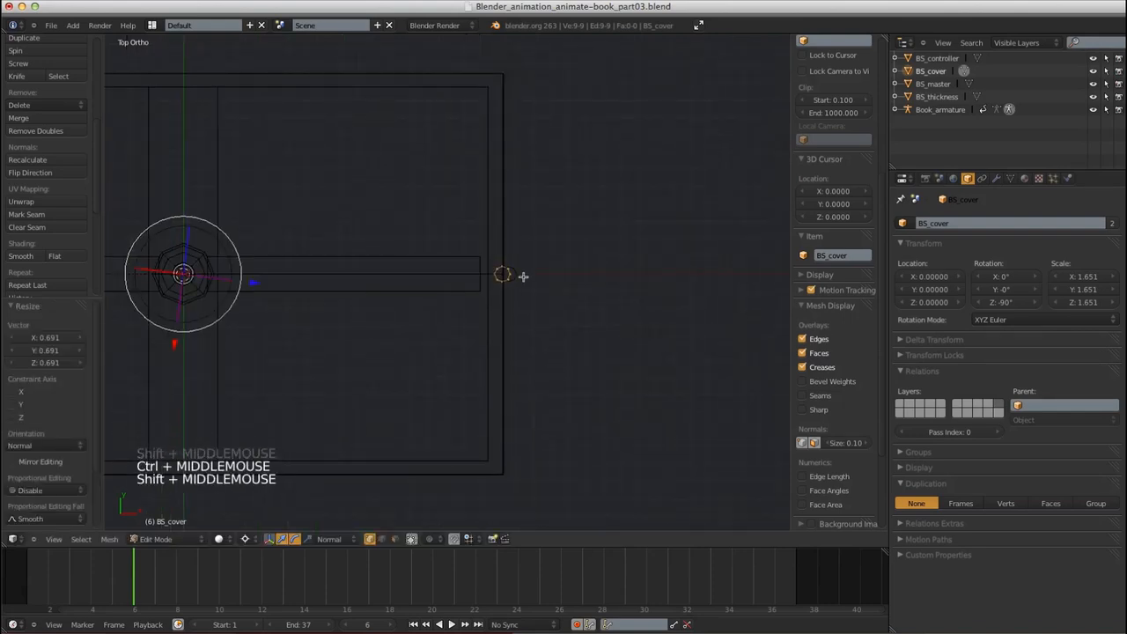
pyautogui.press('s')
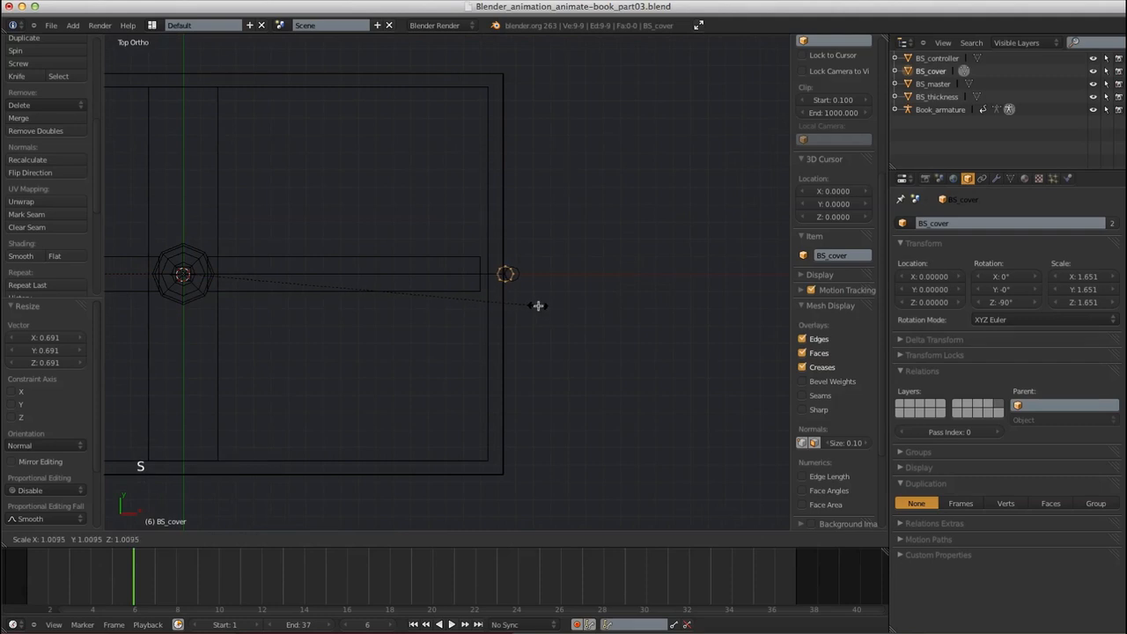
pyautogui.click(539, 306)
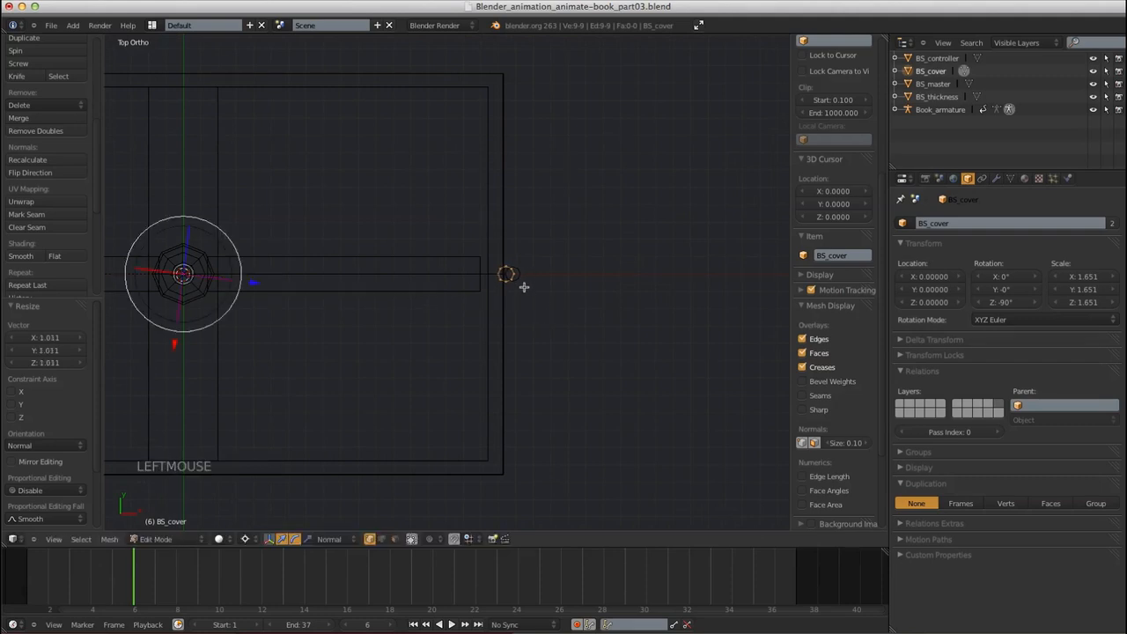
# Select only BS_cover's end circle, scale it by about 1.685 around its own center, and return to Object Mode
pyautogui.press('a')
pyautogui.press('b')
pyautogui.moveTo(473, 238); pyautogui.dragTo(529, 296)
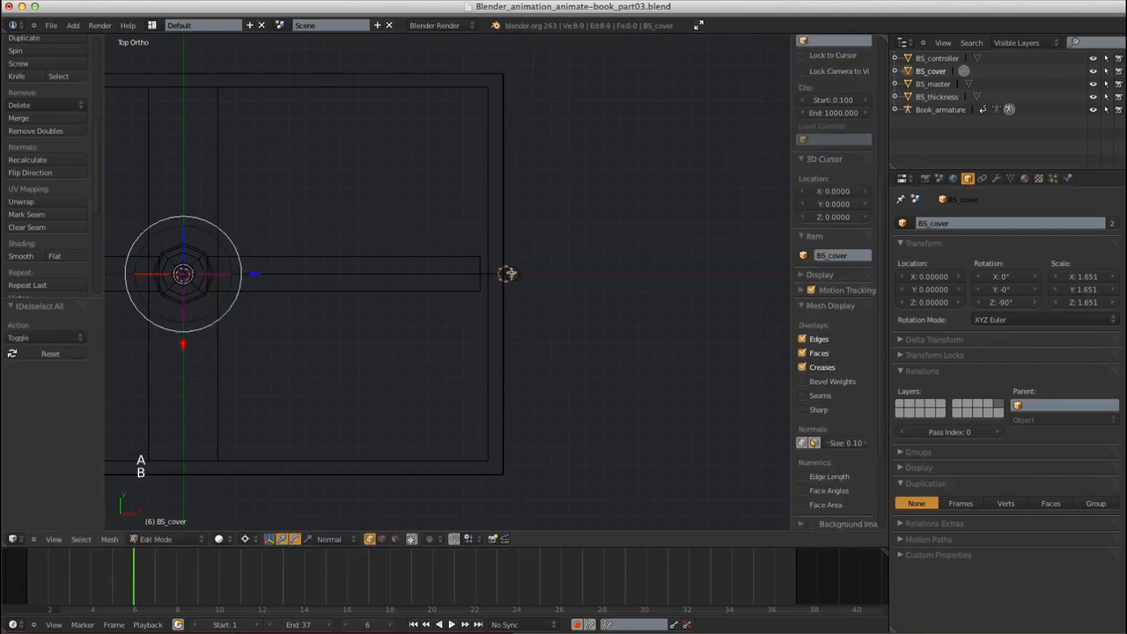
pyautogui.press('s')
pyautogui.rightClick(504, 365)
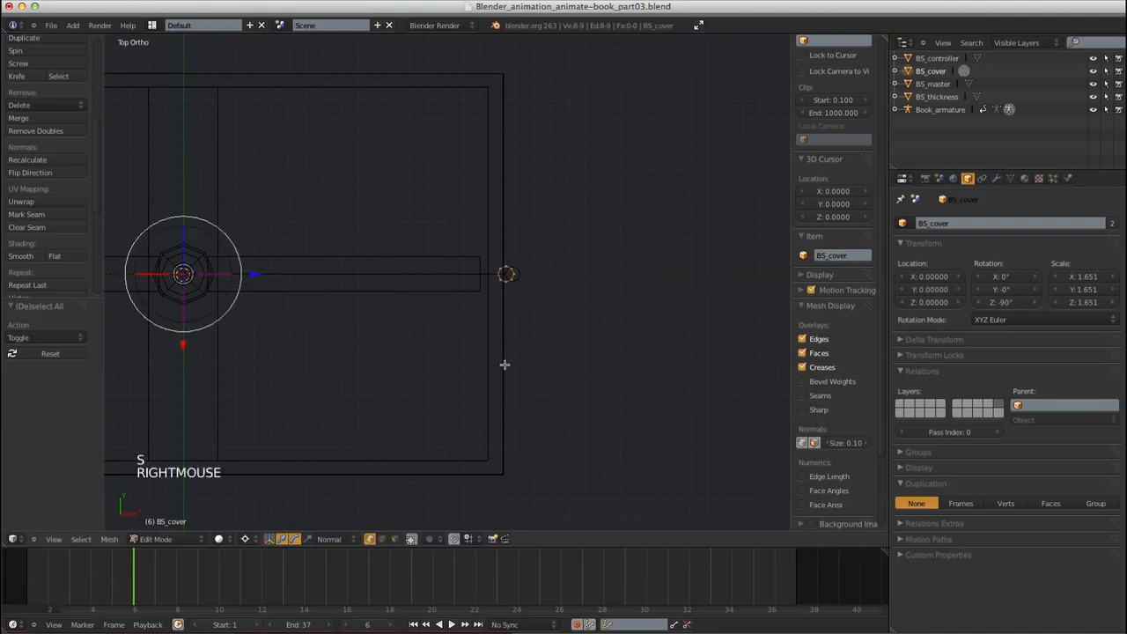
pyautogui.click(246, 538)
pyautogui.click(264, 523)
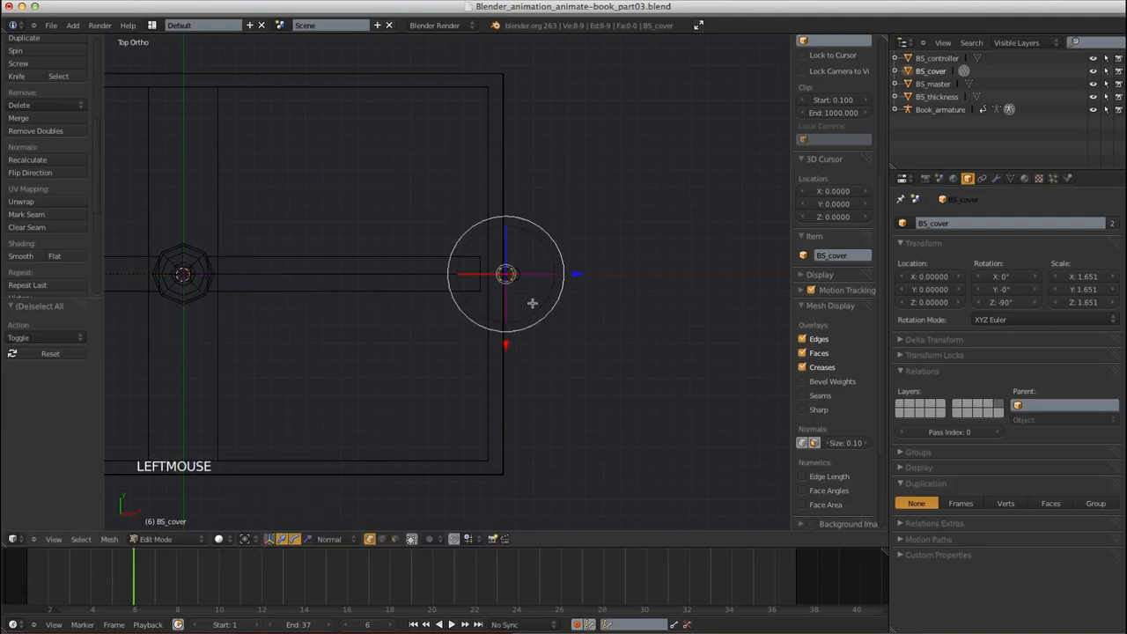
pyautogui.press('s')
pyautogui.press('s')
pyautogui.click(560, 330)
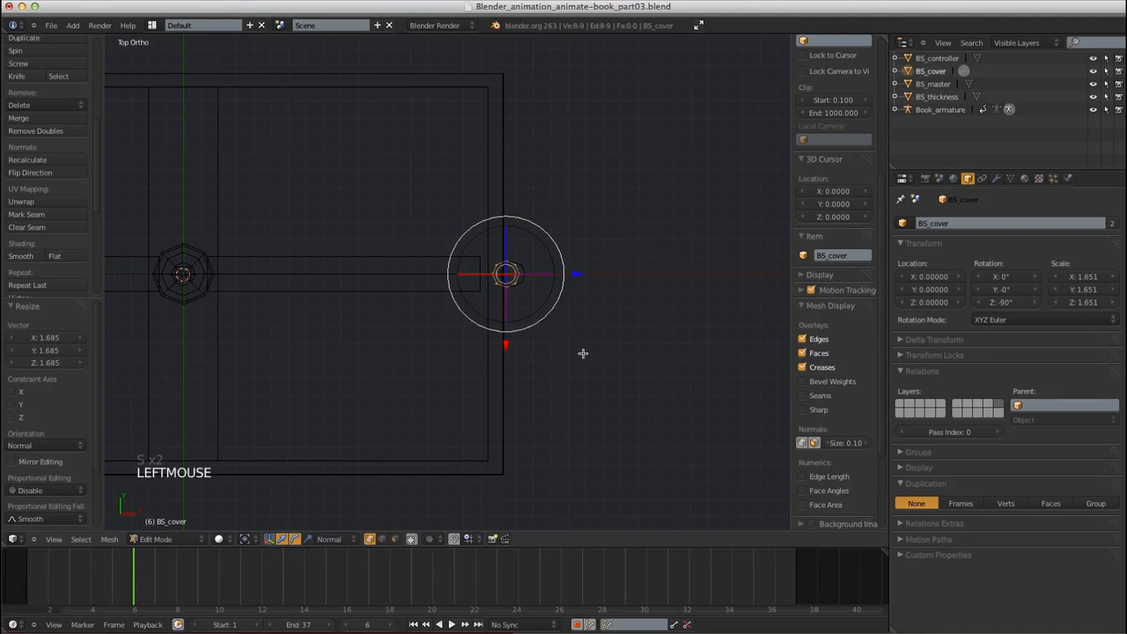
pyautogui.press('Tab')
pyautogui.keyDown('shift'); pyautogui.moveTo(553, 332); pyautogui.dragTo(555, 310, button='middle'); pyautogui.keyUp('shift')
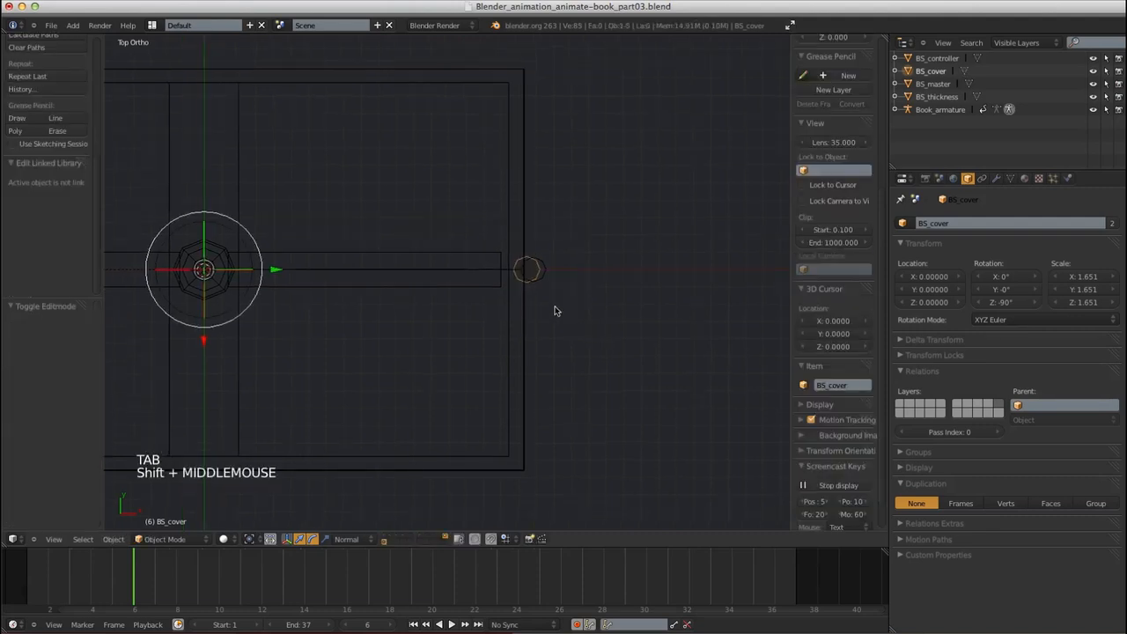
# Assign BS_cover as the custom shape of the pages.L bone
pyautogui.rightClick(497, 294)
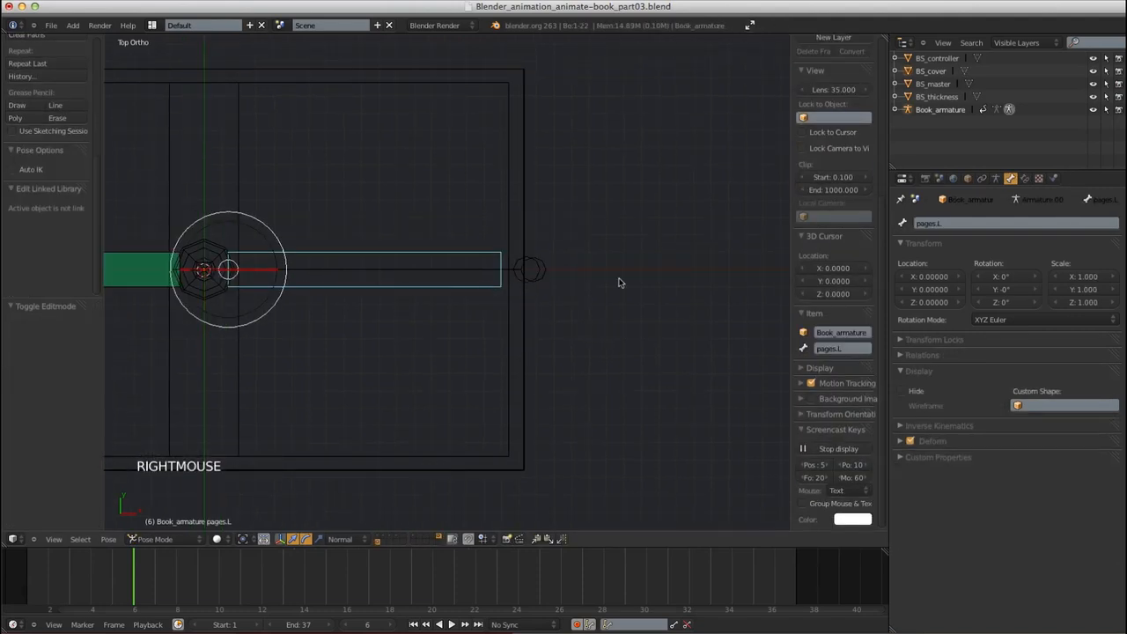
pyautogui.click(1039, 407)
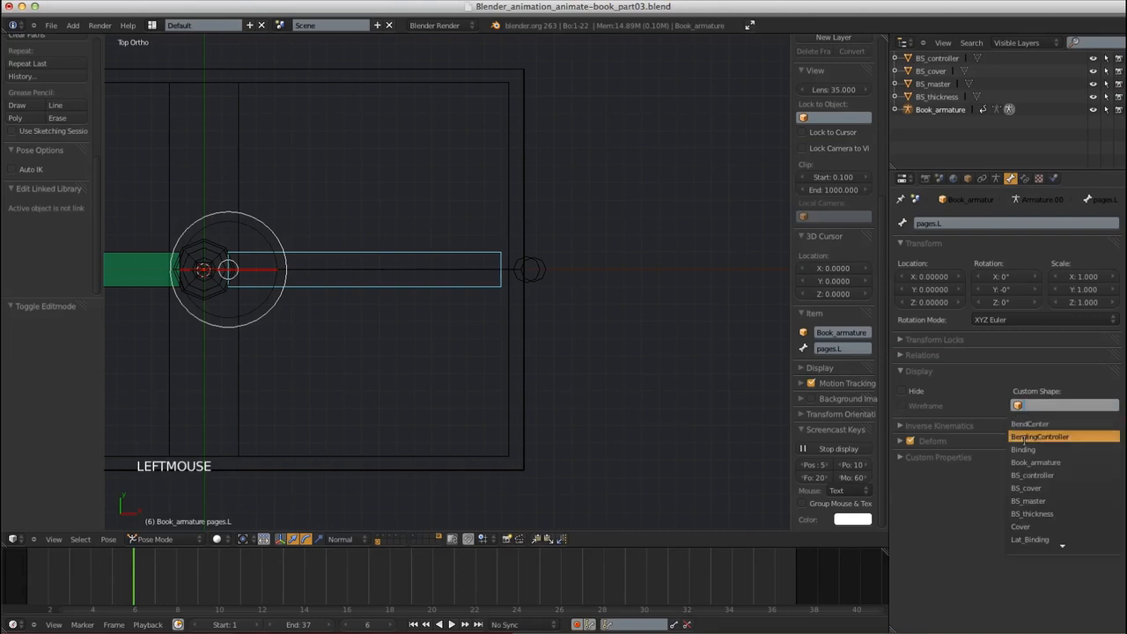
pyautogui.click(1025, 488)
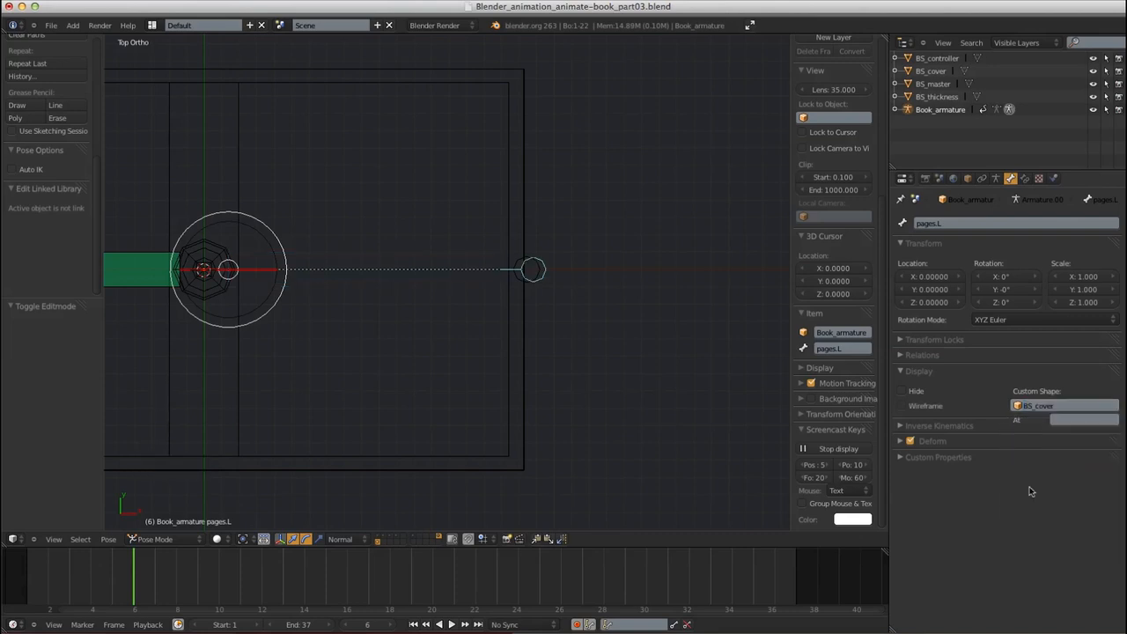
# Shorten the pages.L bone in Edit Mode by moving its tail about -0.149 along X, and return to Pose Mode
pyautogui.moveTo(560, 349); pyautogui.dragTo(523, 370, button='middle')
pyautogui.press('KP_1')
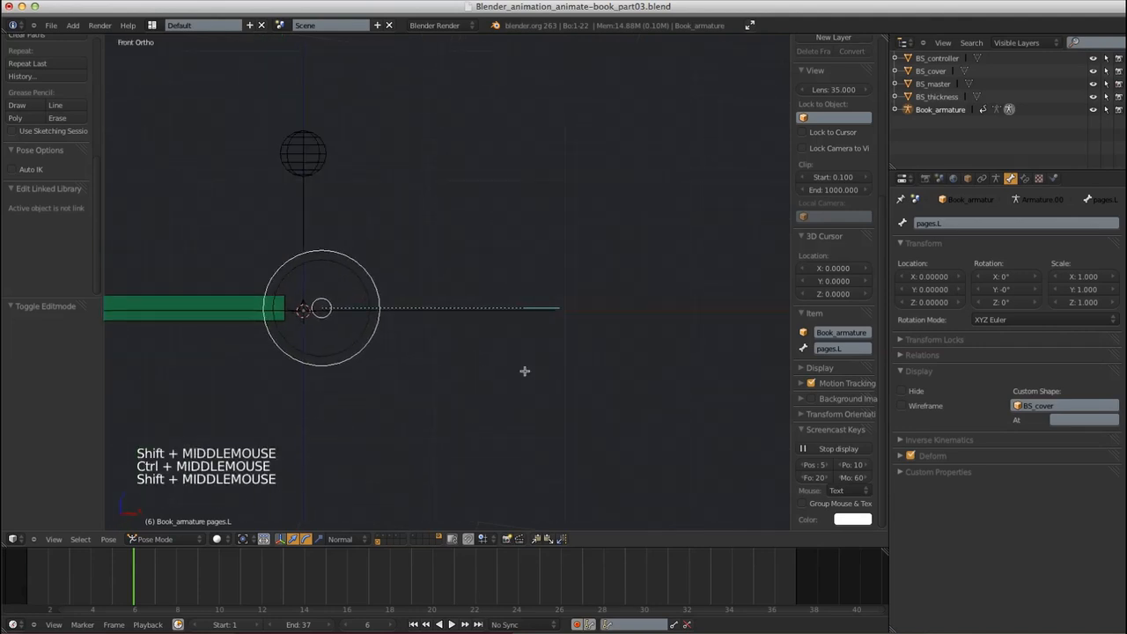
pyautogui.press('Tab')
pyautogui.keyDown('shift'); pyautogui.moveTo(608, 330); pyautogui.dragTo(537, 340, button='middle'); pyautogui.keyUp('shift')
pyautogui.rightClick(490, 300)
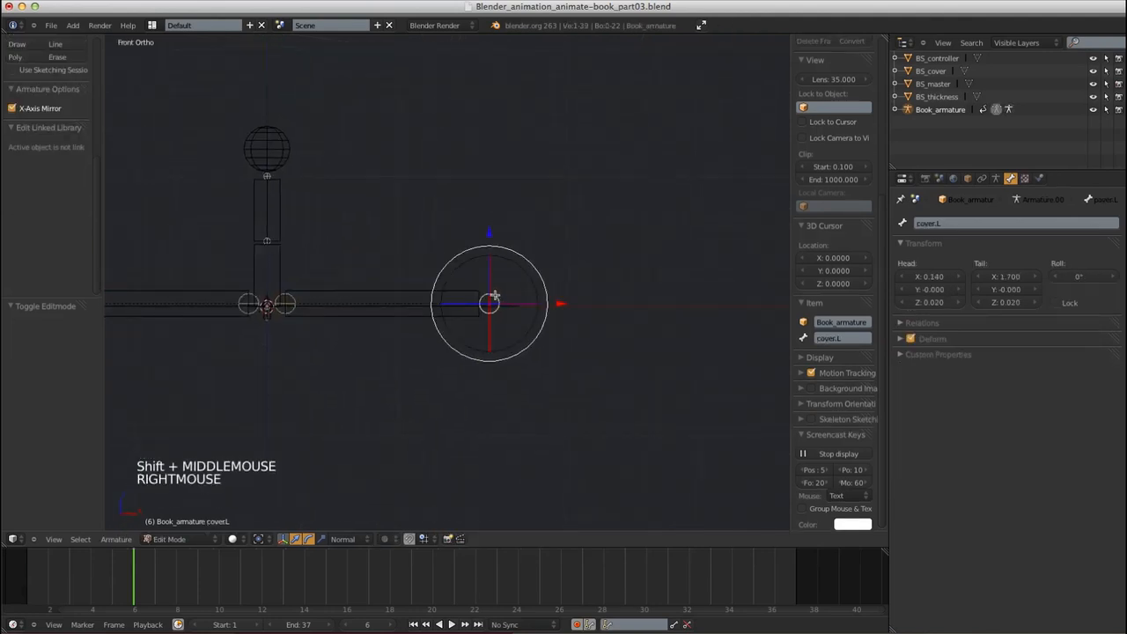
pyautogui.rightClick(492, 299)
pyautogui.rightClick(490, 300)
pyautogui.rightClick(490, 299)
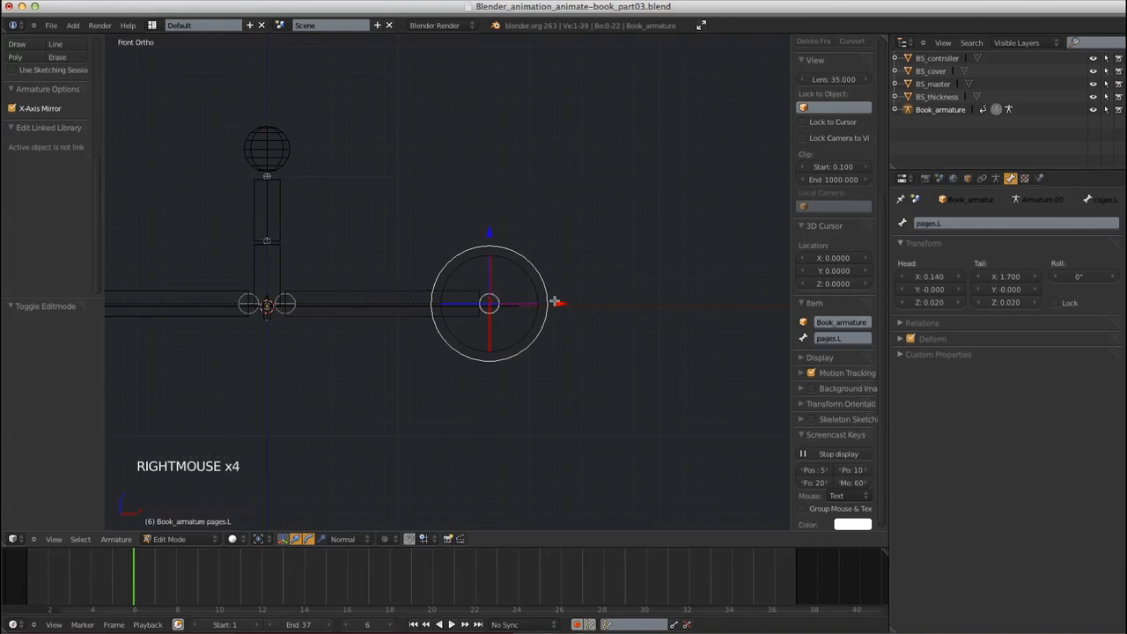
pyautogui.moveTo(562, 305); pyautogui.dragTo(541, 304)
pyautogui.keyDown('shift'); pyautogui.moveTo(482, 389); pyautogui.dragTo(493, 367, button='middle'); pyautogui.keyUp('shift')
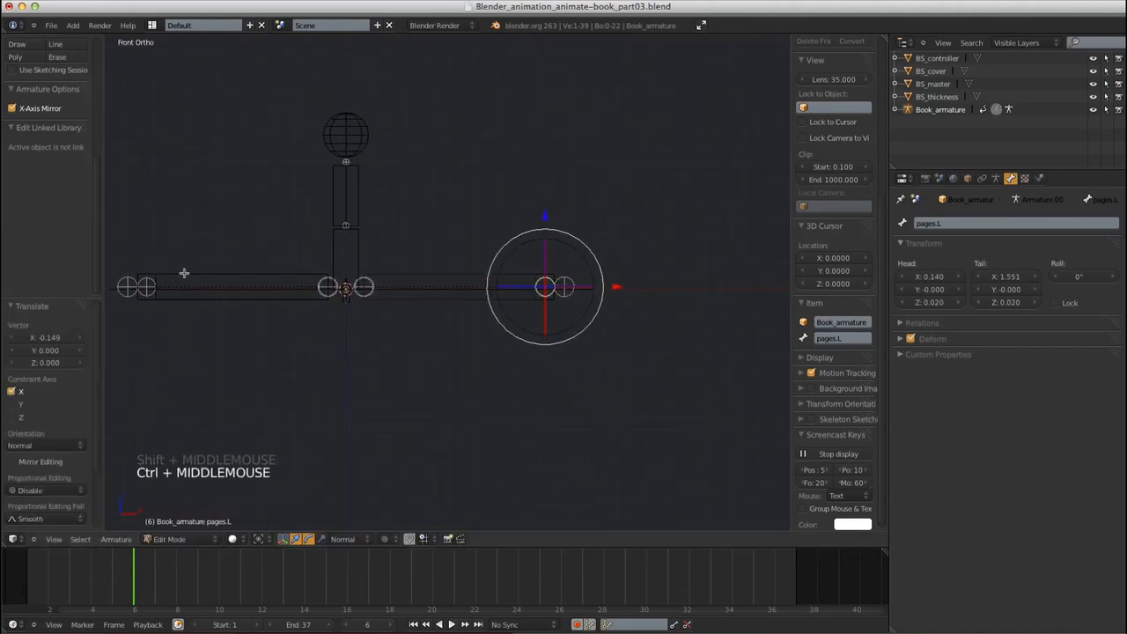
pyautogui.moveTo(575, 366)
pyautogui.keyDown('shift'); pyautogui.mouseDown(button='middle')
pyautogui.moveTo(533, 369)
pyautogui.moveTo(547, 436)
pyautogui.moveTo(580, 370)
pyautogui.mouseUp(button='middle'); pyautogui.keyUp('shift')
pyautogui.click(563, 309)
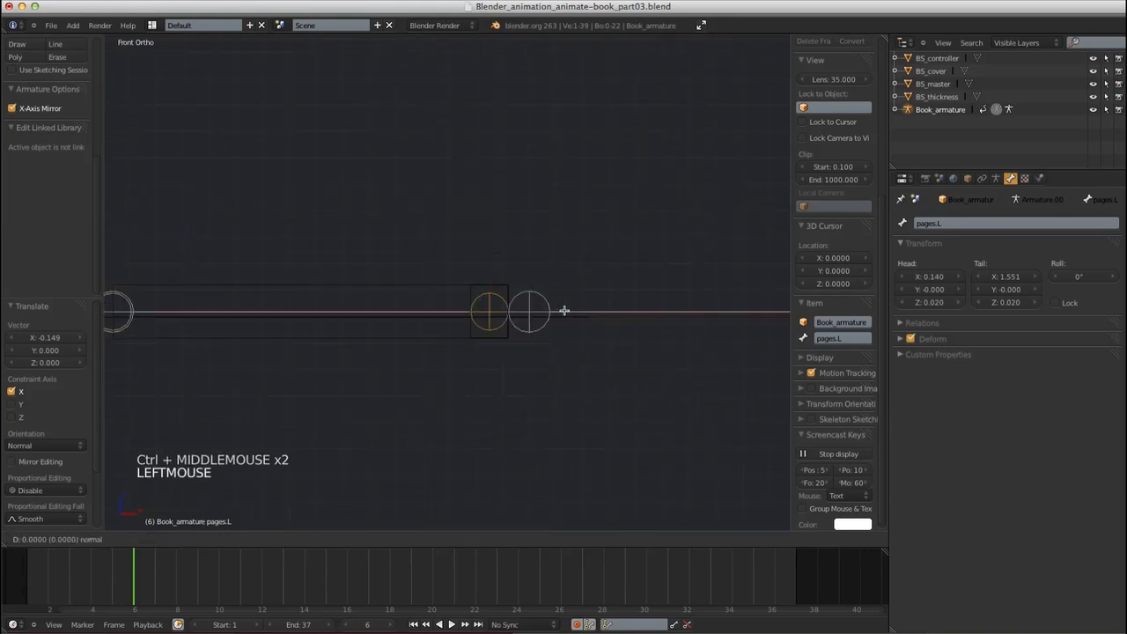
pyautogui.press('Tab')
# Check that the overlapping pages.L and cover.L custom shapes can each be selected
pyautogui.moveTo(531, 360); pyautogui.dragTo(496, 287, button='middle')
pyautogui.rightClick(581, 280)
pyautogui.rightClick(530, 266)
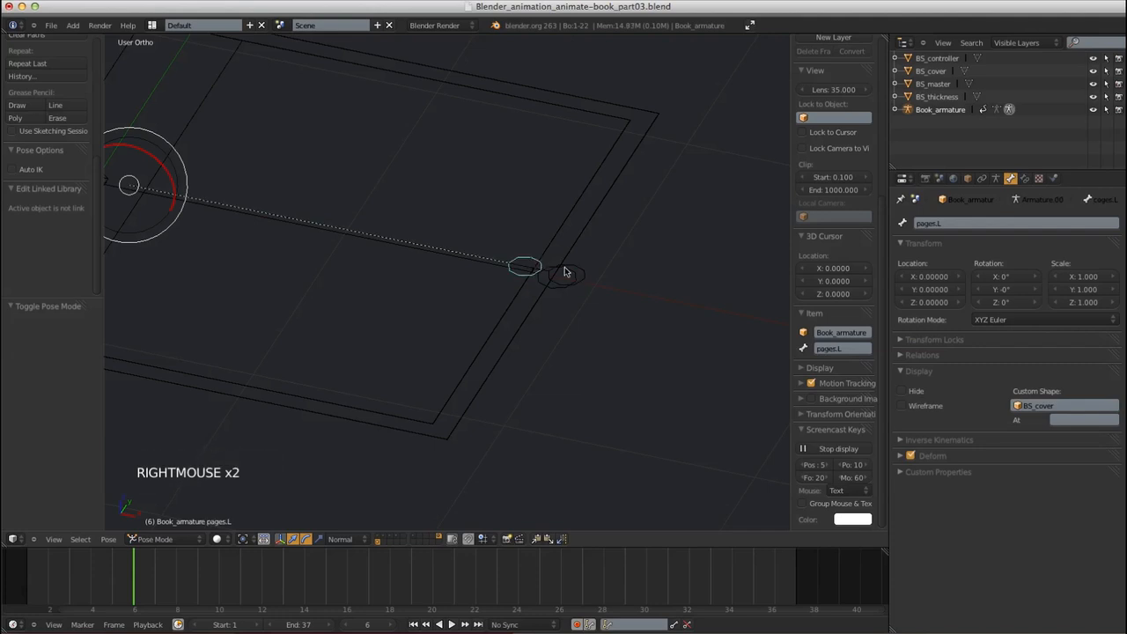
pyautogui.rightClick(555, 269)
pyautogui.rightClick(531, 262)
pyautogui.rightClick(536, 254)
pyautogui.rightClick(536, 264)
pyautogui.keyDown('ctrl'); pyautogui.moveTo(536, 395); pyautogui.dragTo(492, 299, button='middle'); pyautogui.keyUp('ctrl')
pyautogui.moveTo(451, 335)
pyautogui.keyDown('shift'); pyautogui.mouseDown(button='middle')
pyautogui.moveTo(577, 335)
pyautogui.moveTo(508, 313)
pyautogui.moveTo(471, 334)
pyautogui.mouseUp(button='middle'); pyautogui.keyUp('shift')
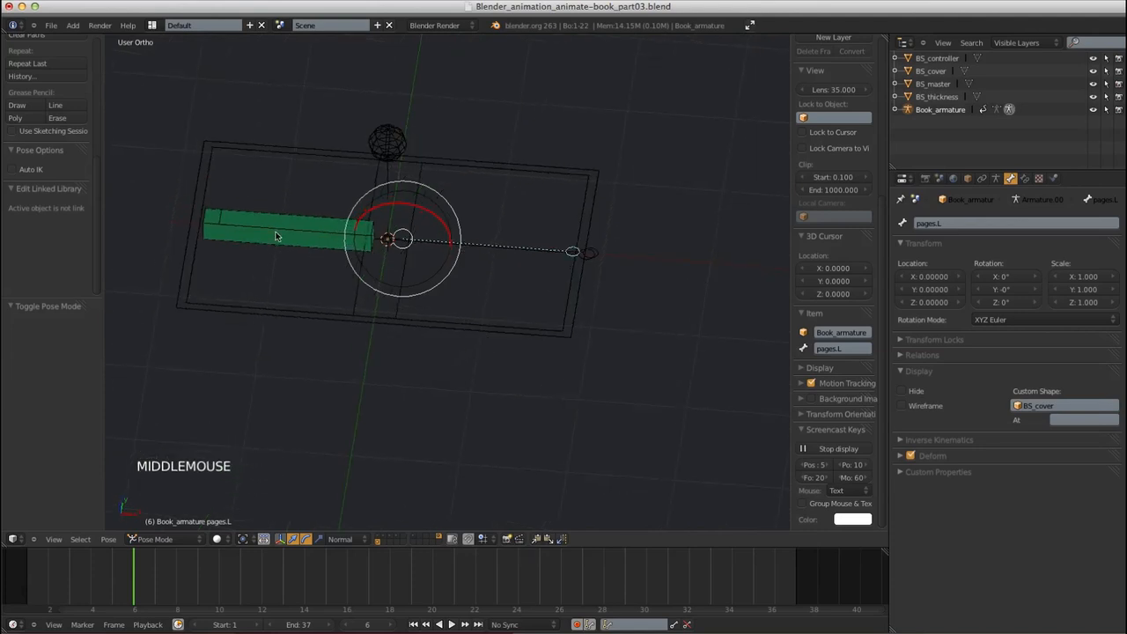
# Assign BS_cover as the custom shape of the cover.R and pages.R bones
pyautogui.rightClick(373, 239)
pyautogui.click(1030, 404)
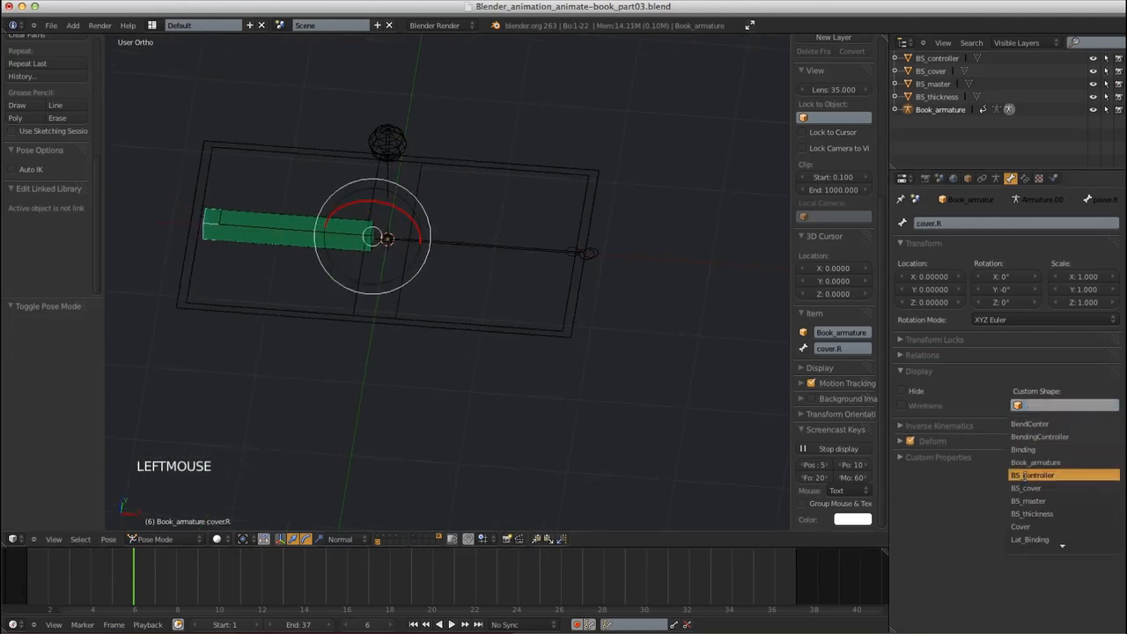
pyautogui.click(1035, 478)
pyautogui.rightClick(256, 218)
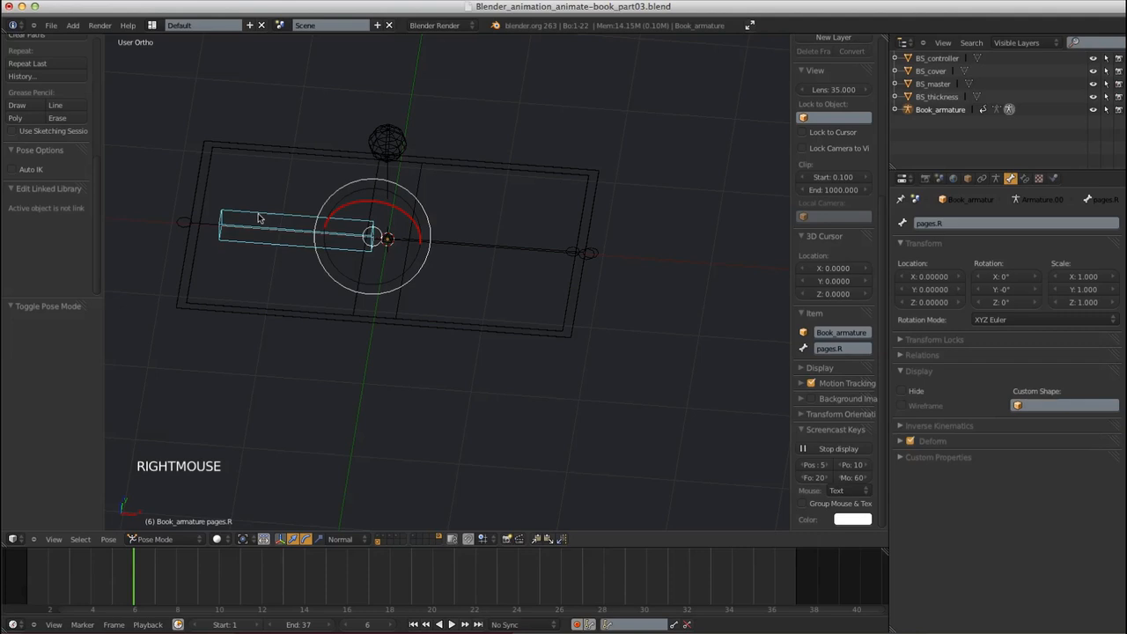
pyautogui.click(1070, 405)
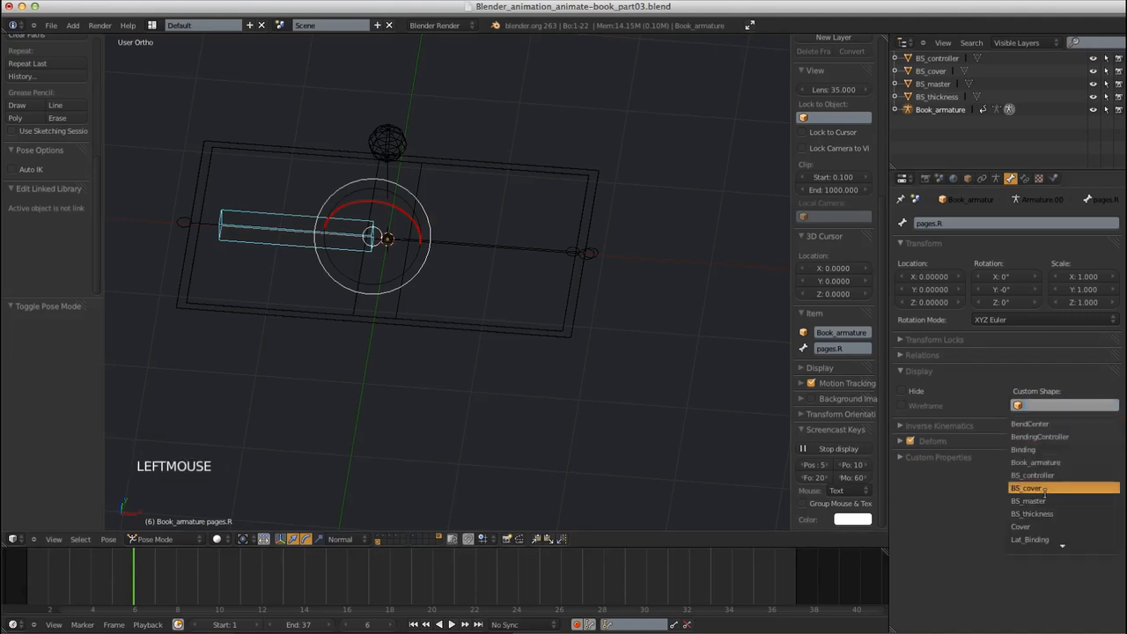
pyautogui.click(1038, 489)
# Hide the layer holding the bone-shape objects and show the layers with the cover, pages and lattices
pyautogui.moveTo(563, 307); pyautogui.dragTo(549, 377, button='middle')
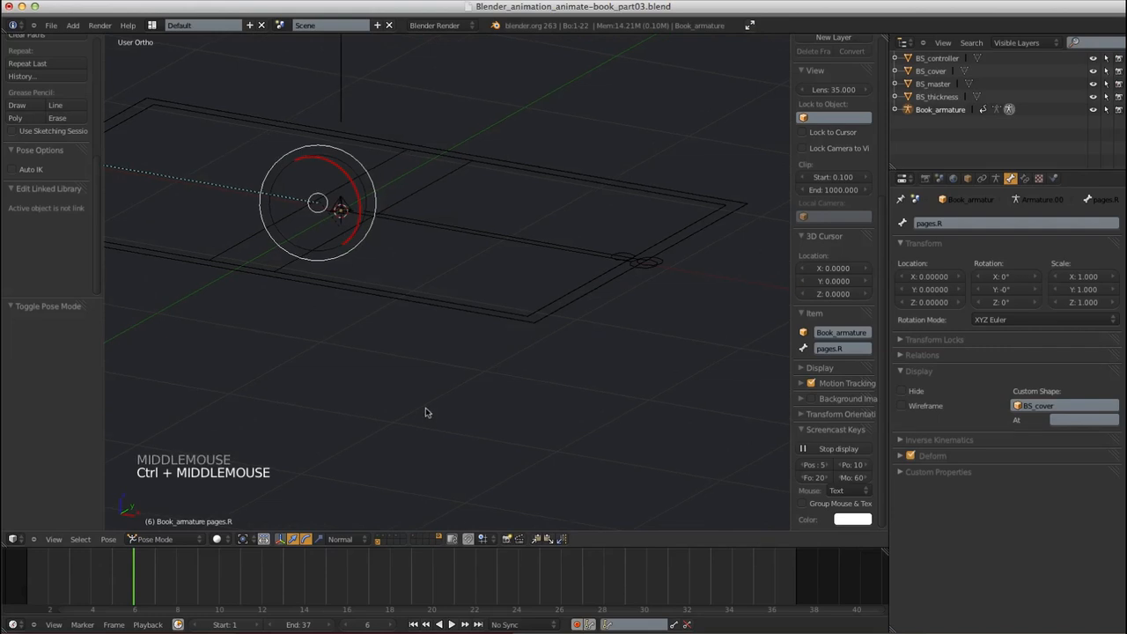
pyautogui.keyDown('shift'); pyautogui.click(439, 536); pyautogui.keyUp('shift')
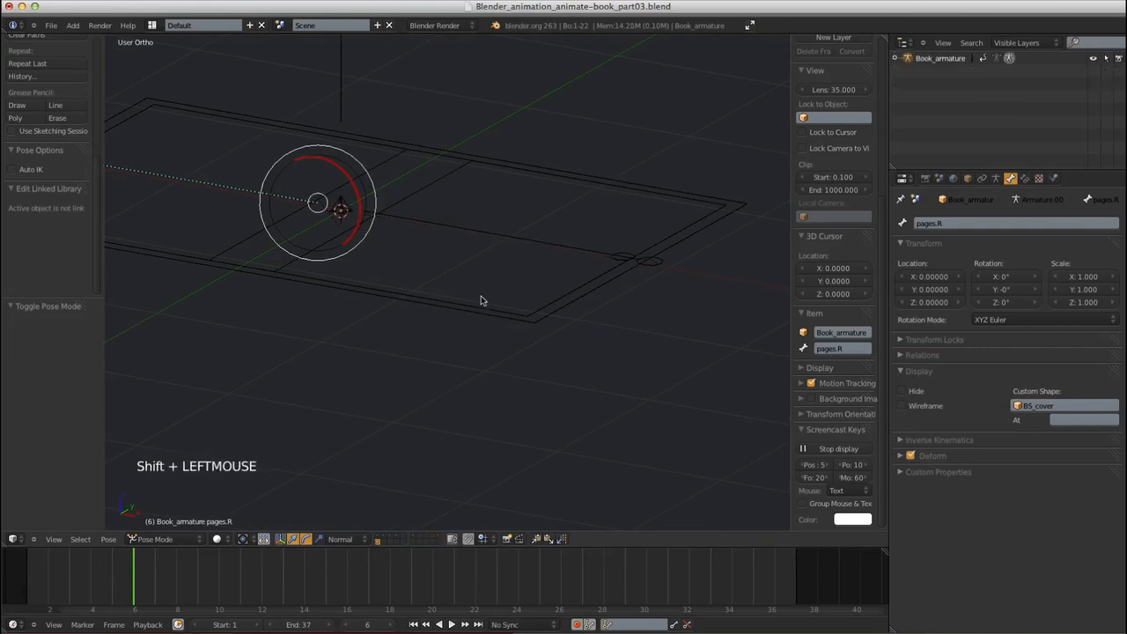
pyautogui.keyDown('shift'); pyautogui.moveTo(481, 301); pyautogui.dragTo(470, 349, button='middle'); pyautogui.keyUp('shift')
pyautogui.keyDown('shift'); pyautogui.click(385, 537); pyautogui.keyUp('shift')
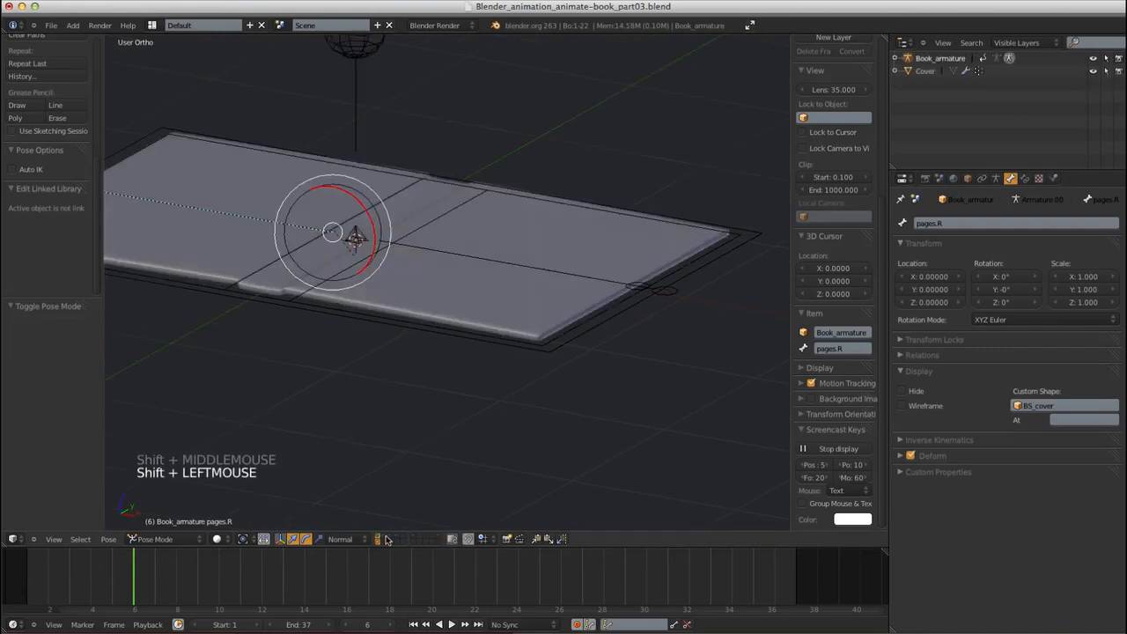
pyautogui.keyDown('shift'); pyautogui.click(388, 536); pyautogui.keyUp('shift')
pyautogui.keyDown('shift'); pyautogui.click(393, 539); pyautogui.keyUp('shift')
pyautogui.middleClick(430, 349)
pyautogui.moveTo(431, 350); pyautogui.dragTo(439, 379, button='middle')
pyautogui.keyDown('ctrl'); pyautogui.moveTo(439, 379); pyautogui.dragTo(495, 252, button='middle'); pyautogui.keyUp('ctrl')
pyautogui.moveTo(485, 292); pyautogui.dragTo(537, 374, button='middle')
# Hide the Lat_pages.L and Lat_pages.R lattices and clear the selection
pyautogui.rightClick(724, 279)
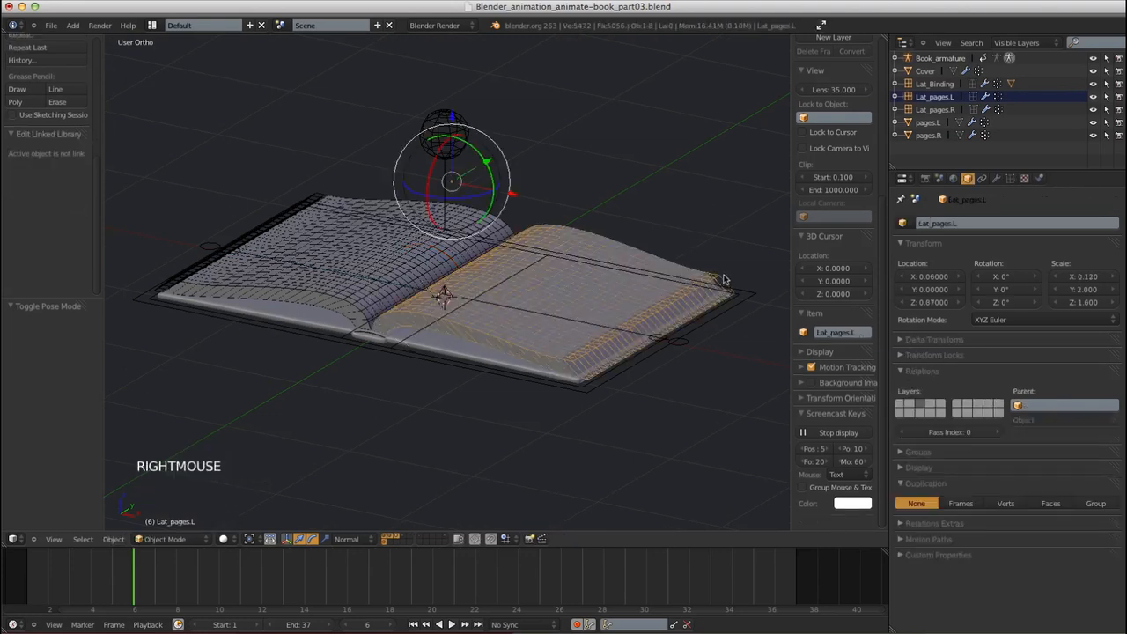
pyautogui.press('h')
pyautogui.press('h')
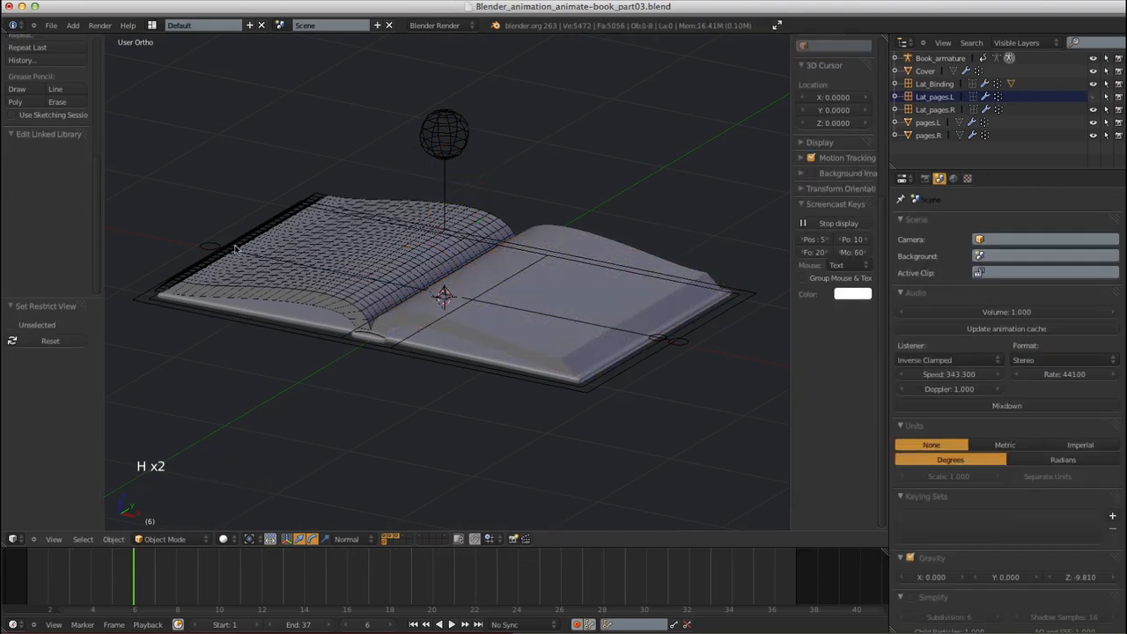
pyautogui.rightClick(164, 291)
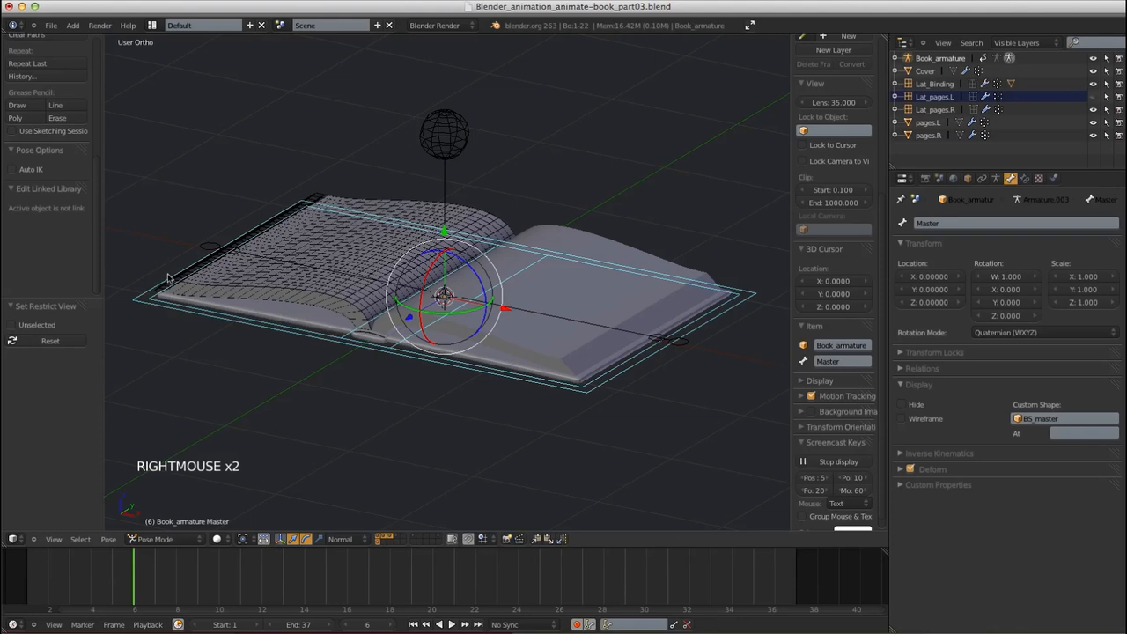
pyautogui.rightClick(318, 192)
pyautogui.click(317, 189)
pyautogui.press('h')
pyautogui.press('super')
pyautogui.rightClick(555, 319)
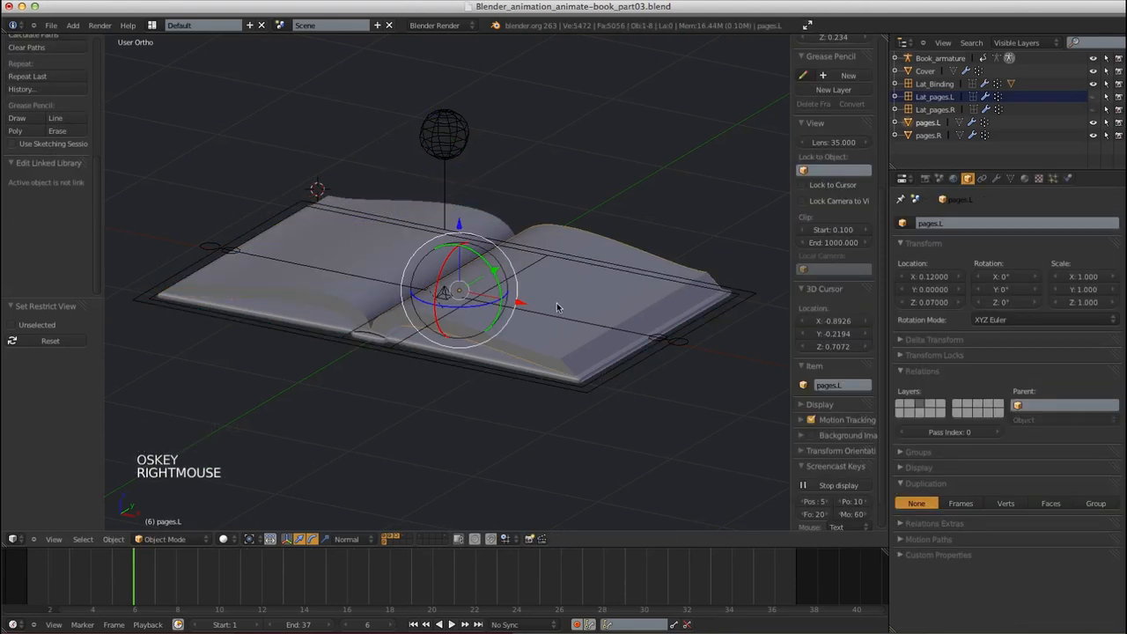
pyautogui.press('a')
# Hide the Lat_Binding lattice at the book's spine
pyautogui.keyDown('ctrl'); pyautogui.moveTo(378, 373); pyautogui.dragTo(466, 295, button='middle'); pyautogui.keyUp('ctrl')
pyautogui.rightClick(409, 278)
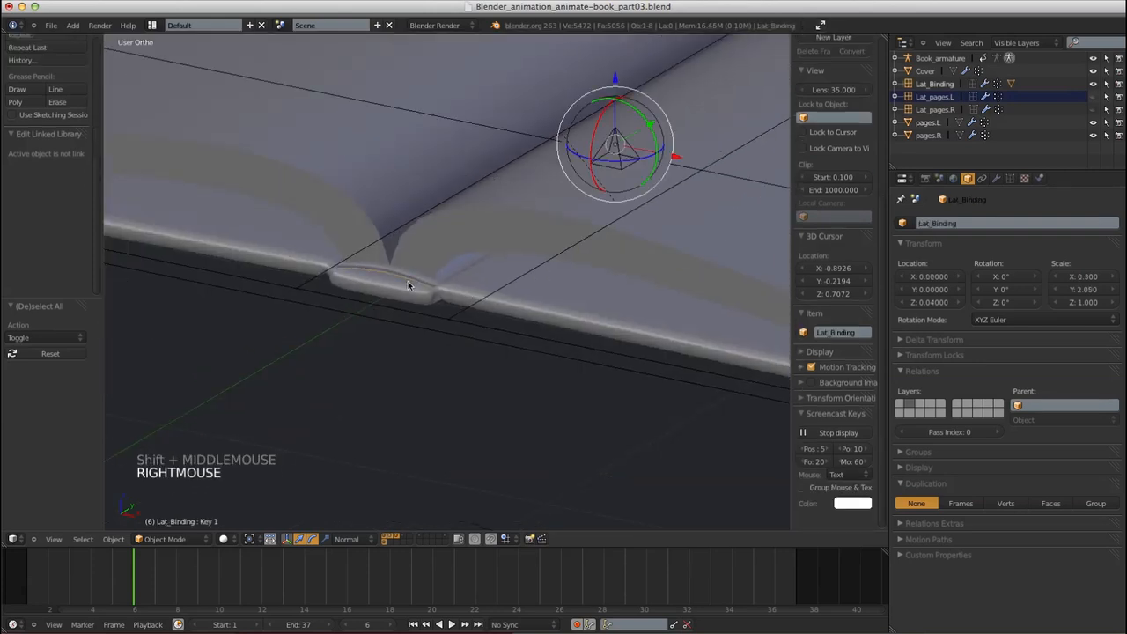
pyautogui.press('h')
pyautogui.press('h')
# Test the Master bone by moving it and rotating it about 18.2° around its X axis
pyautogui.keyDown('ctrl'); pyautogui.moveTo(483, 355); pyautogui.dragTo(487, 246, button='middle'); pyautogui.keyUp('ctrl')
pyautogui.rightClick(501, 236)
pyautogui.moveTo(366, 335); pyautogui.dragTo(455, 231)
pyautogui.click(560, 280)
pyautogui.moveTo(455, 231); pyautogui.dragTo(427, 201, button='middle')
pyautogui.moveTo(422, 173); pyautogui.dragTo(422, 183)
pyautogui.keyDown('ctrl'); pyautogui.moveTo(511, 233); pyautogui.dragTo(483, 310, button='middle'); pyautogui.keyUp('ctrl')
# Move the thickness bone along its local X axis to about -0.086
pyautogui.rightClick(446, 187)
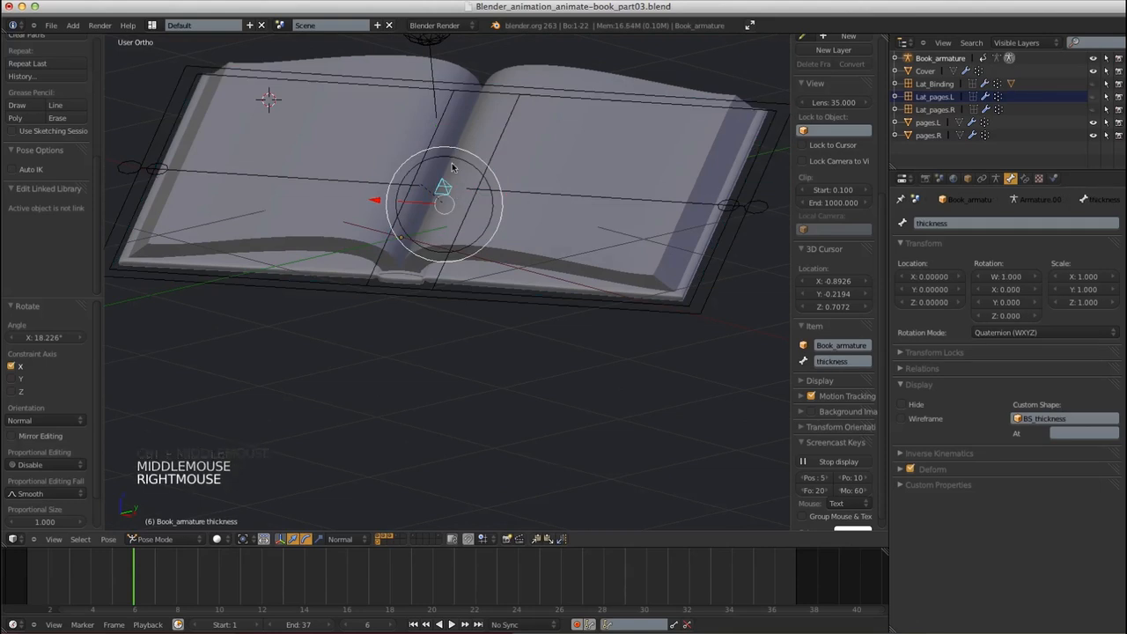
pyautogui.moveTo(418, 202); pyautogui.dragTo(480, 292)
pyautogui.moveTo(479, 292); pyautogui.dragTo(663, 294, button='middle')
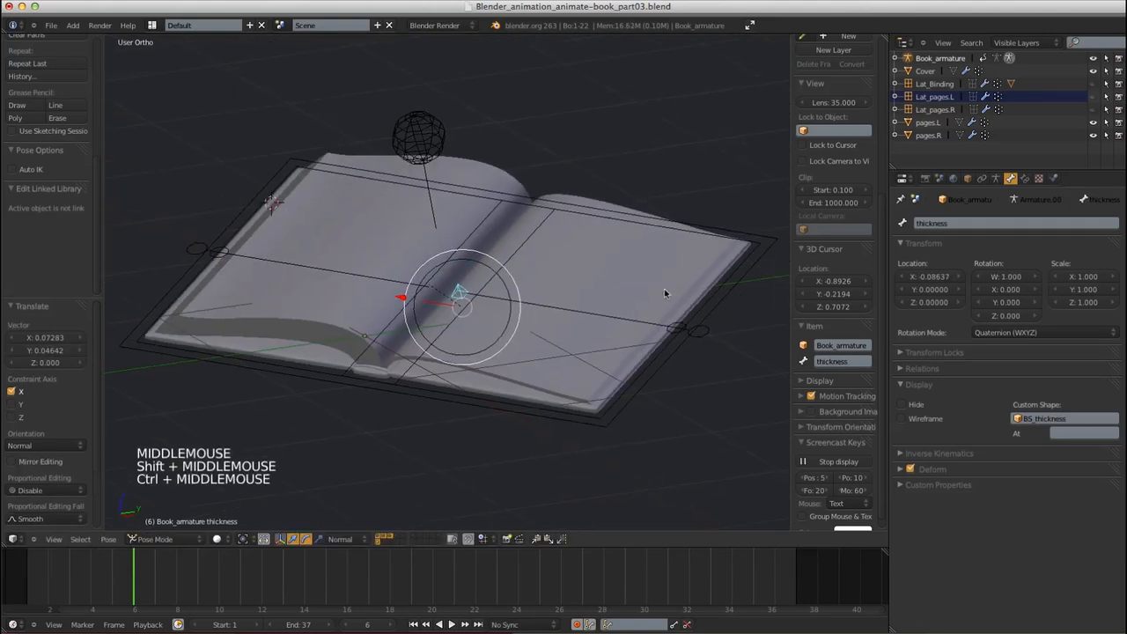
# Test the Controller bone by rotating it both ways, and leave it rotated by about 53.9° around X
pyautogui.rightClick(438, 136)
pyautogui.press('r')
pyautogui.press('r')
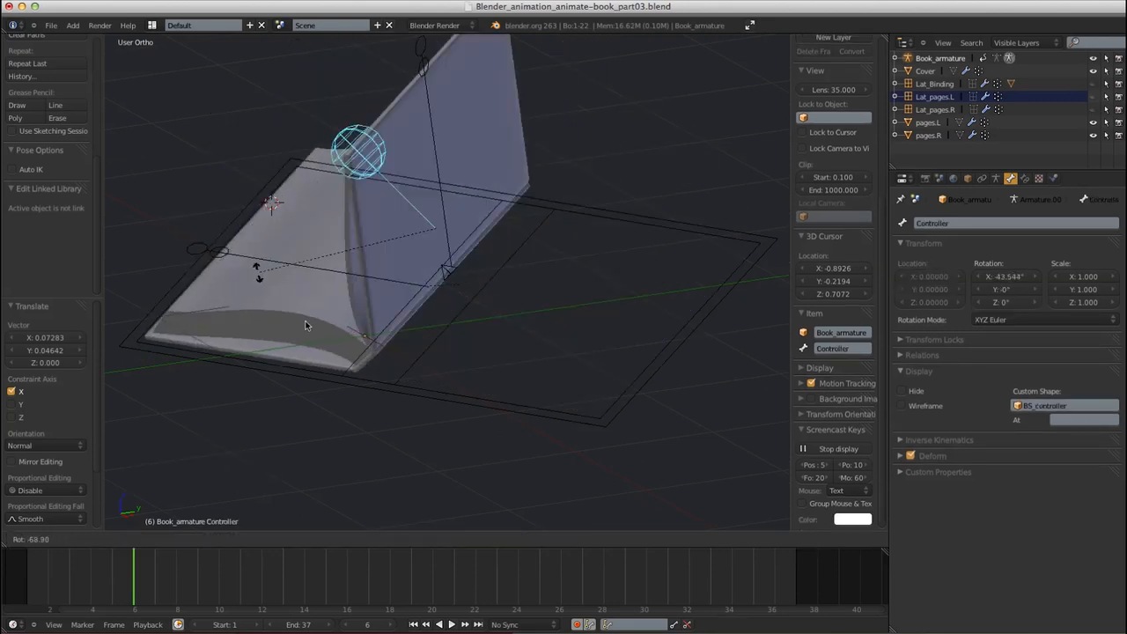
pyautogui.rightClick(422, 343)
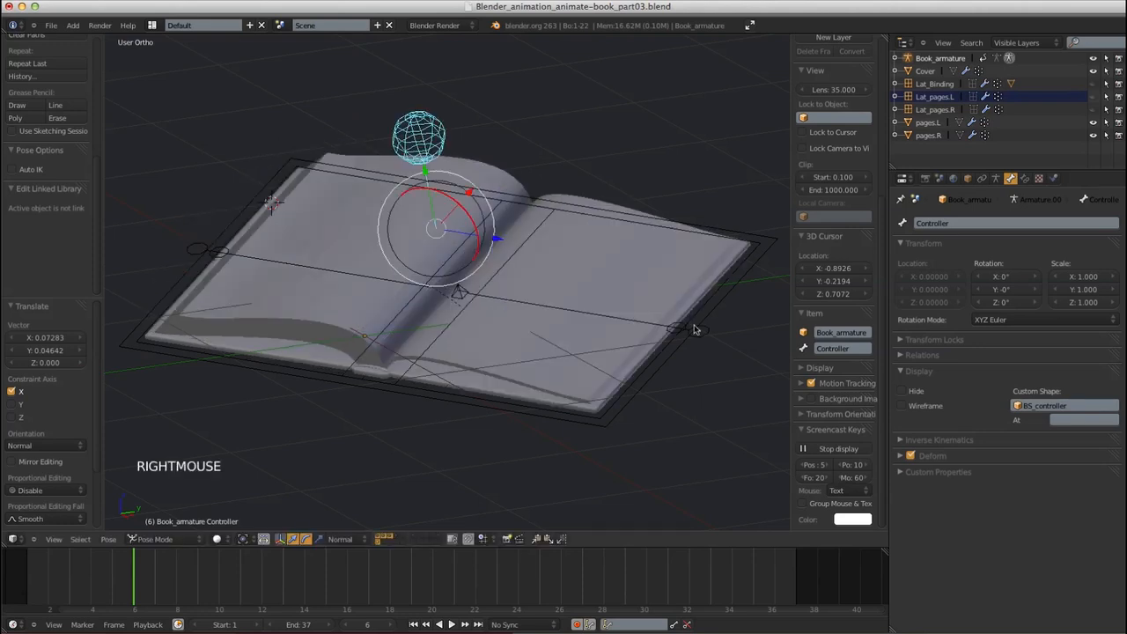
pyautogui.press('r')
pyautogui.press('r')
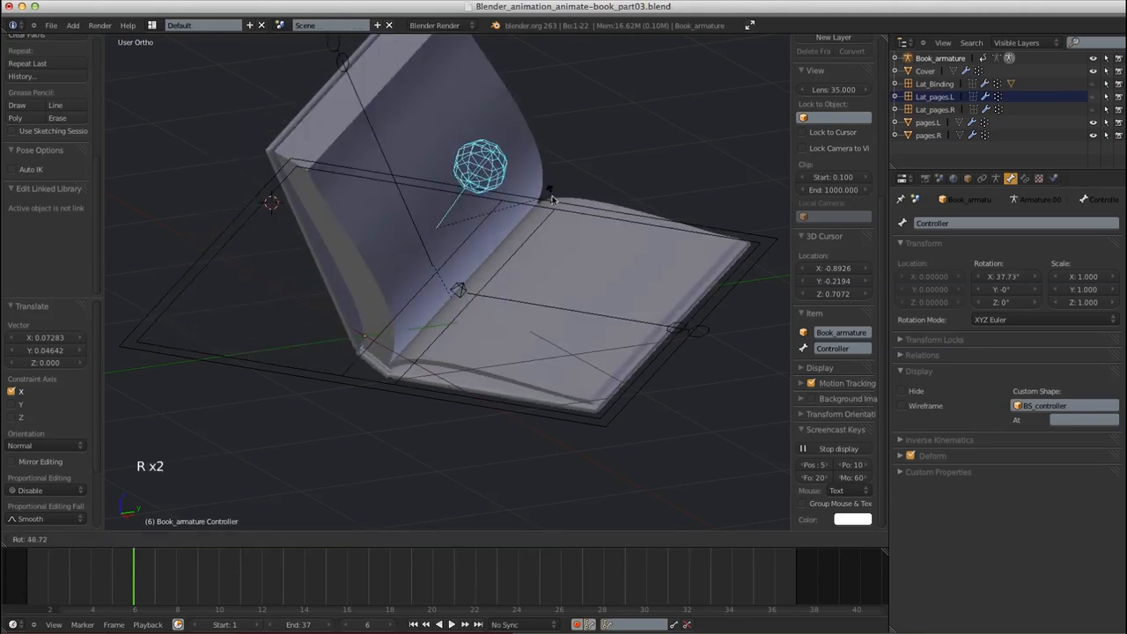
pyautogui.click(558, 212)
# Test the right-side bones by rotating pages.R about 16.7° and cover.R about 26.9° around their X axes
pyautogui.keyDown('shift'); pyautogui.moveTo(596, 248); pyautogui.dragTo(531, 312, button='middle'); pyautogui.keyUp('shift')
pyautogui.rightClick(431, 210)
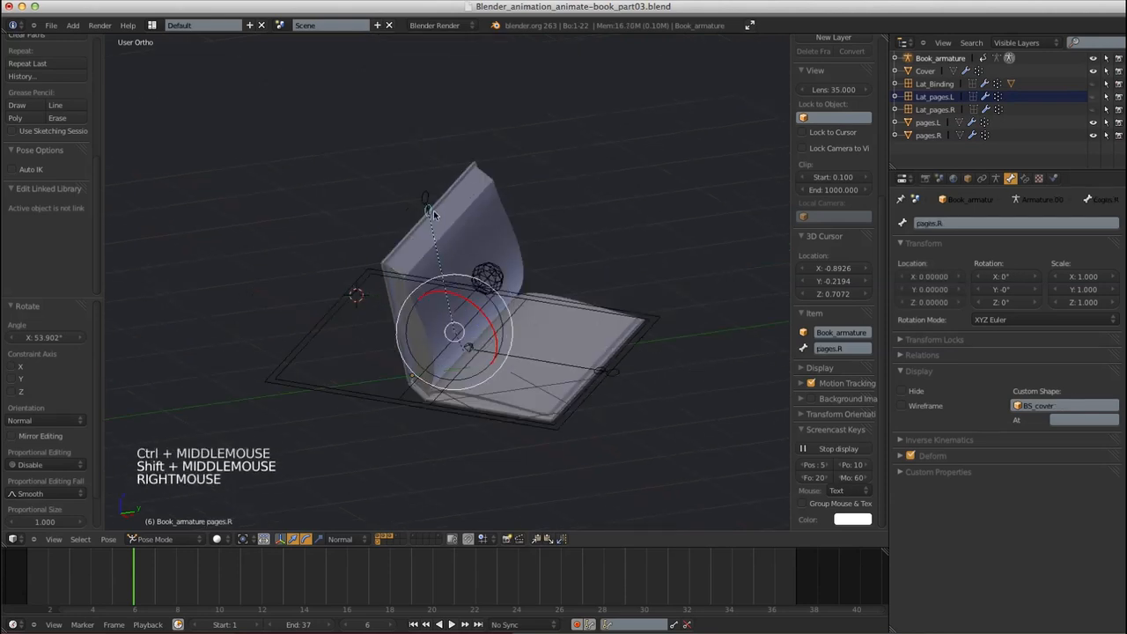
pyautogui.moveTo(444, 257); pyautogui.dragTo(484, 313)
pyautogui.rightClick(461, 292)
pyautogui.moveTo(484, 314); pyautogui.dragTo(496, 220, button='middle')
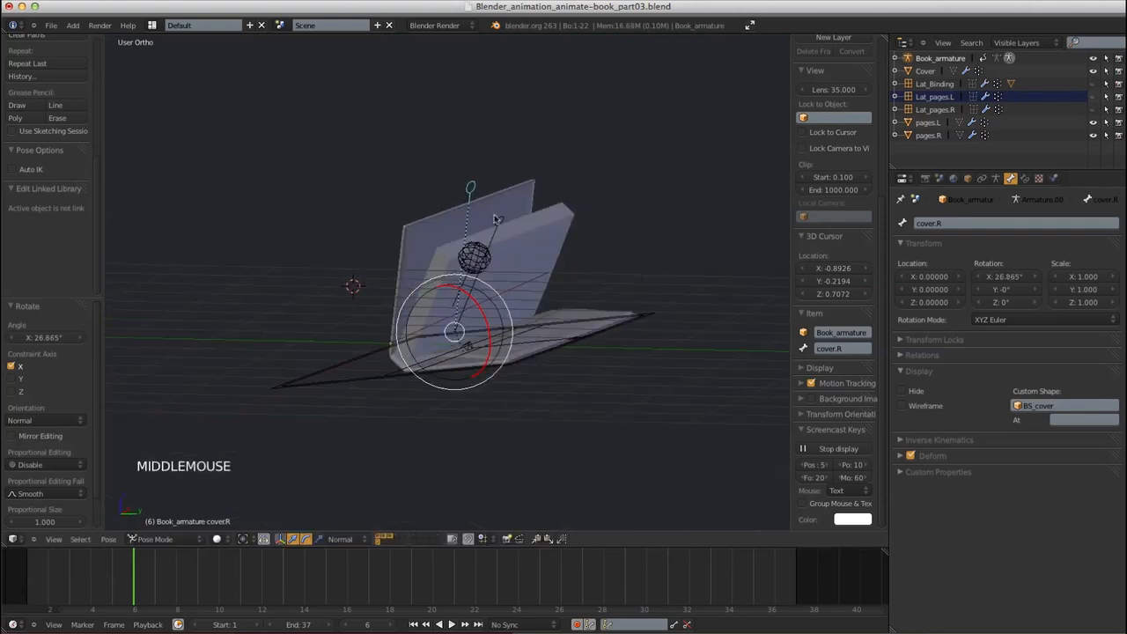
# Test the pages.R and cover.R bones again with further rotations around the X axis
pyautogui.rightClick(500, 220)
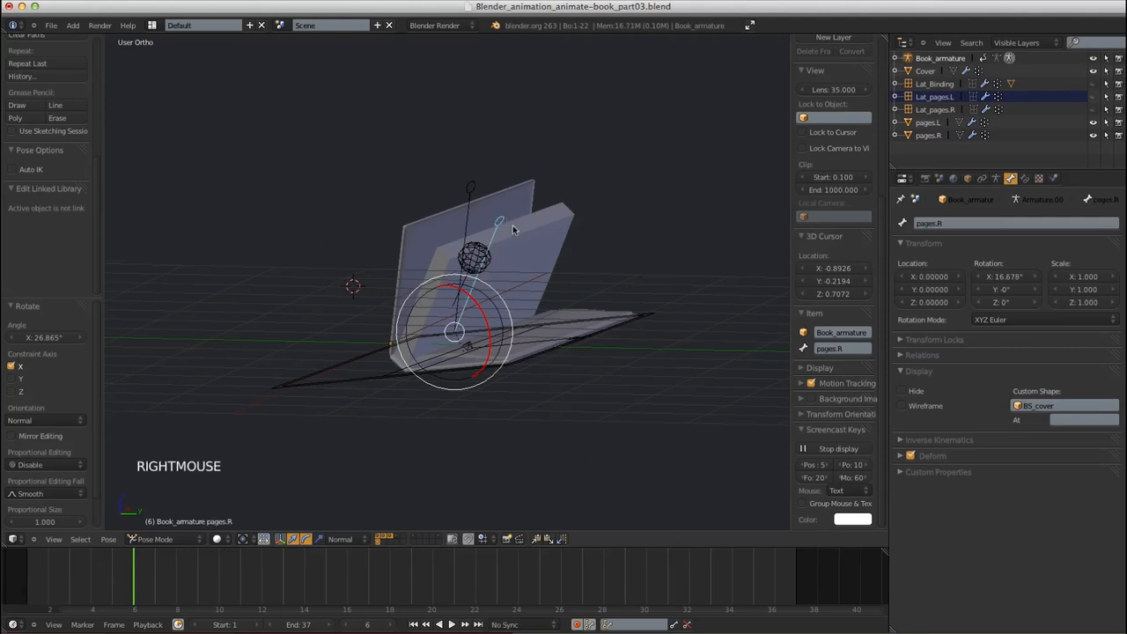
pyautogui.moveTo(487, 317)
pyautogui.mouseDown()
pyautogui.moveTo(484, 299)
pyautogui.moveTo(485, 311)
pyautogui.mouseUp()
pyautogui.moveTo(486, 290); pyautogui.dragTo(497, 219, button='middle')
pyautogui.rightClick(503, 218)
pyautogui.moveTo(458, 293)
pyautogui.mouseDown()
pyautogui.moveTo(443, 291)
pyautogui.moveTo(463, 295)
pyautogui.mouseUp()
pyautogui.rightClick(482, 222)
pyautogui.moveTo(463, 295); pyautogui.dragTo(508, 399, button='middle')
# Reset the rotation and location of all bones in the book armature
pyautogui.press('a')
pyautogui.press('a')
pyautogui.hotkey('alt', 'r')
pyautogui.hotkey('alt', 'g')
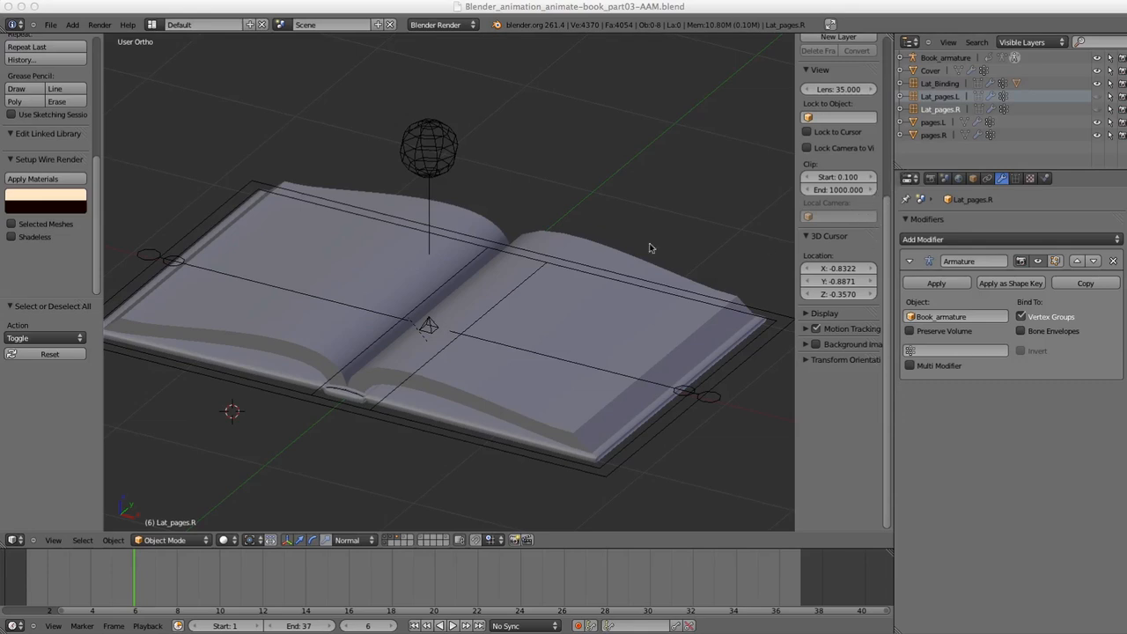
# Return the 3D cursor to the world origin and frame the open book in the view
pyautogui.click(575, 282)
pyautogui.keyDown('shift'); pyautogui.moveTo(586, 288); pyautogui.dragTo(609, 289, button='middle'); pyautogui.keyUp('shift')
pyautogui.hotkey('shift', 'c')
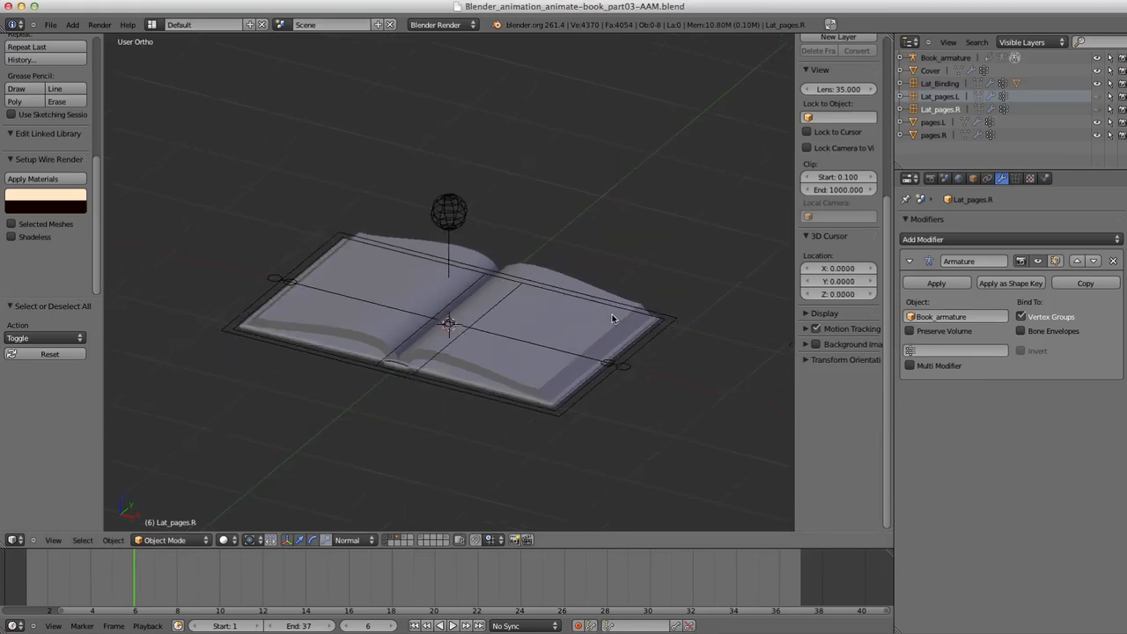
pyautogui.scroll(2, 563, 310)
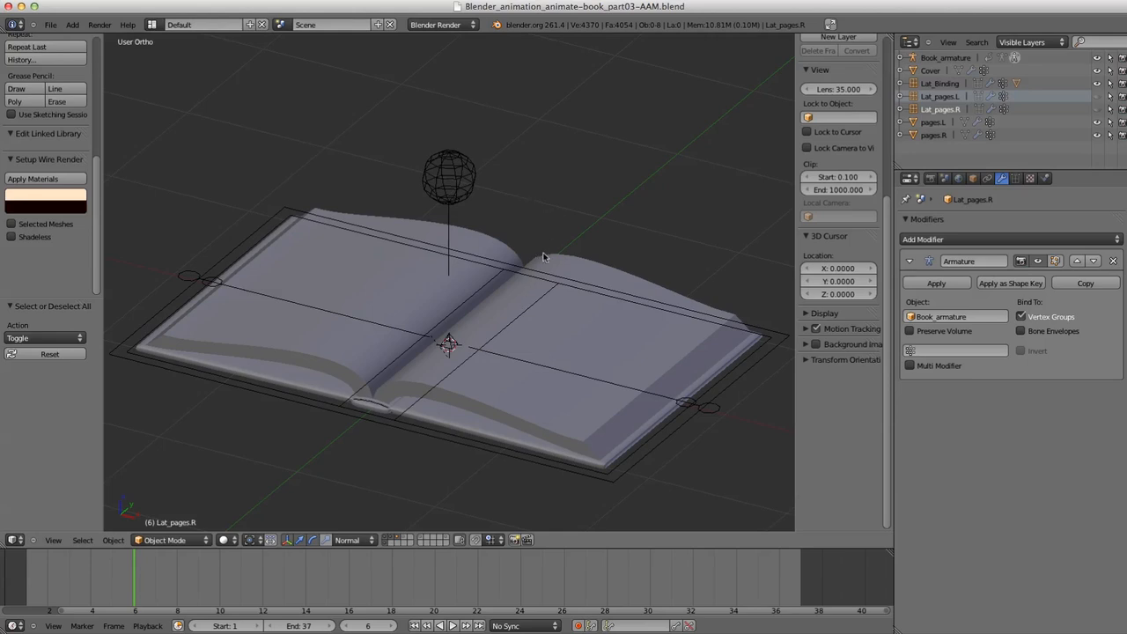
pyautogui.keyDown('shift'); pyautogui.moveTo(531, 285); pyautogui.dragTo(516, 324, button='middle'); pyautogui.keyUp('shift')
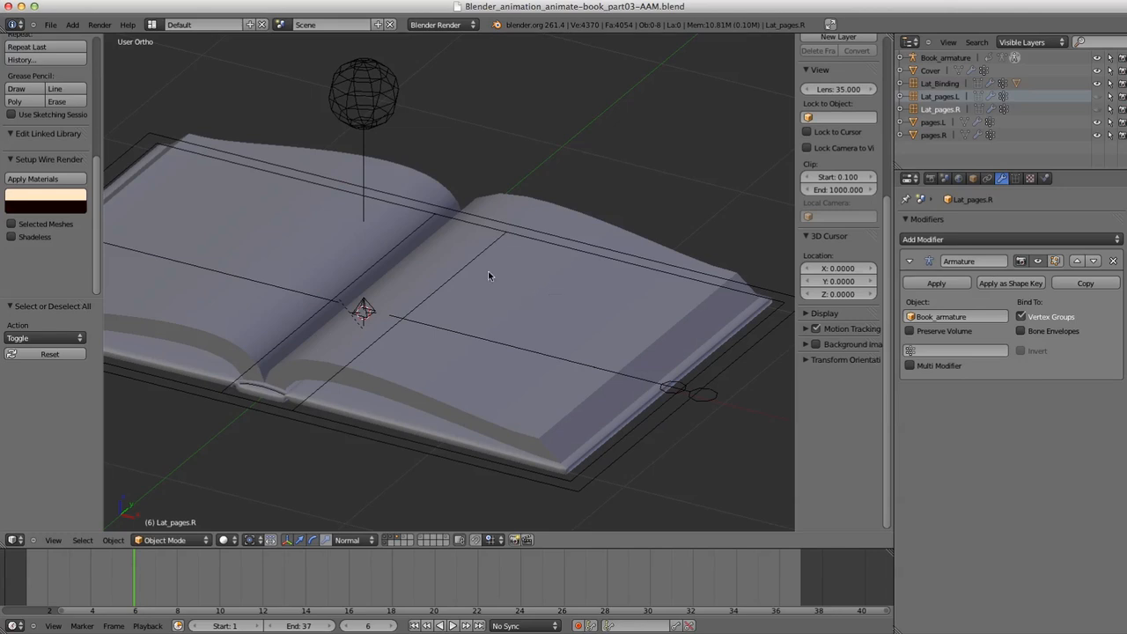
# Select the pages.L mesh and unhide the Lat_pages.R and Lat_pages.L lattices
pyautogui.rightClick(423, 389)
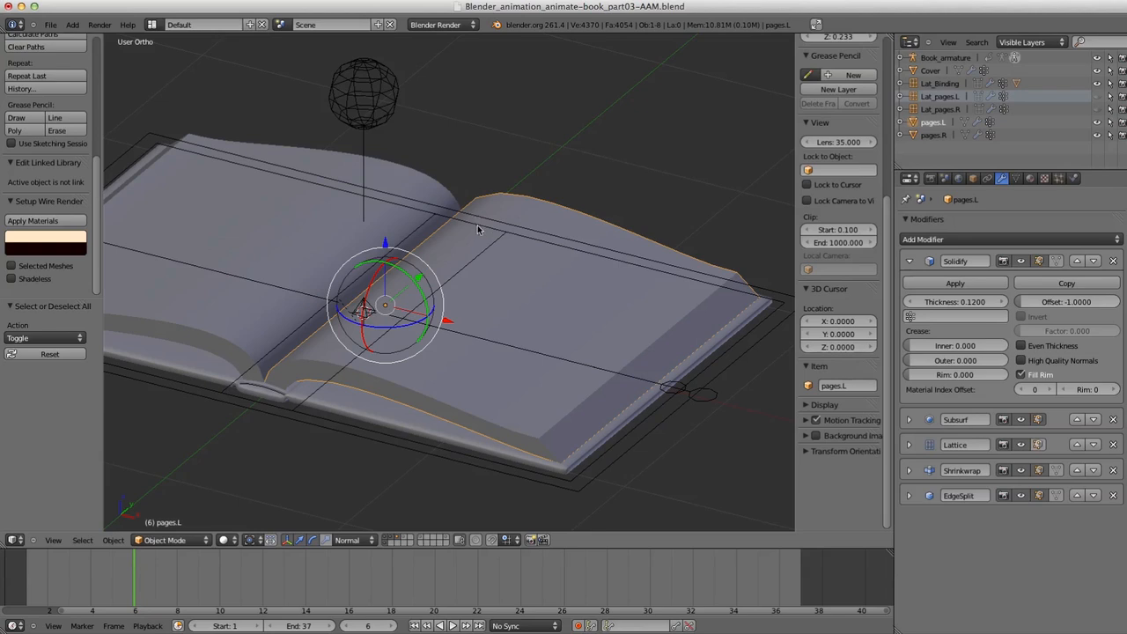
pyautogui.click(1096, 109)
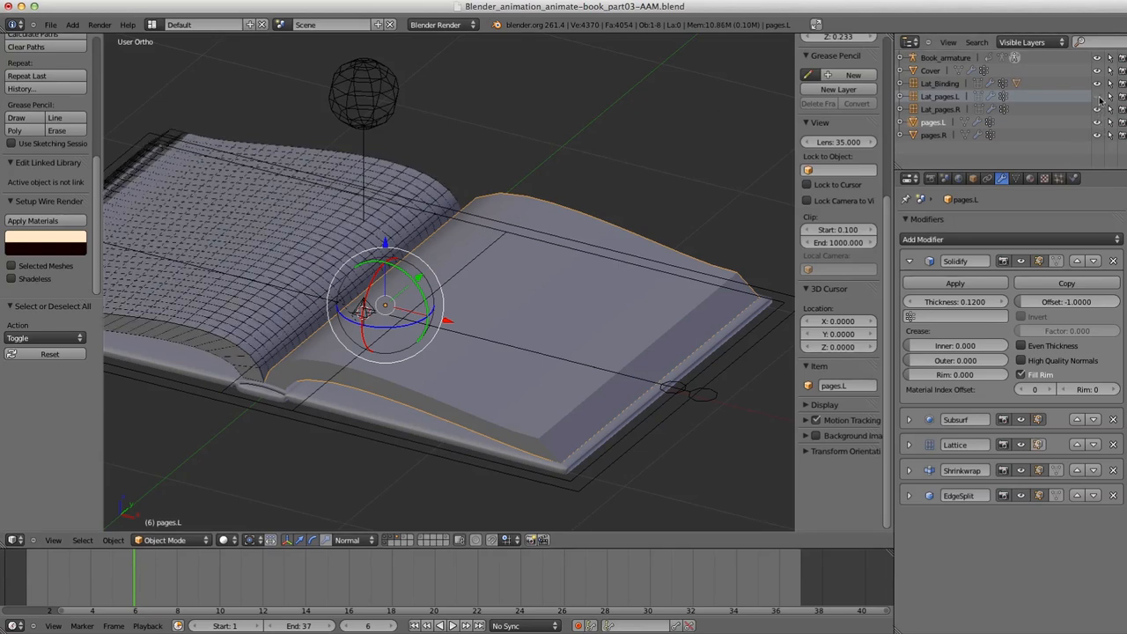
pyautogui.click(1097, 96)
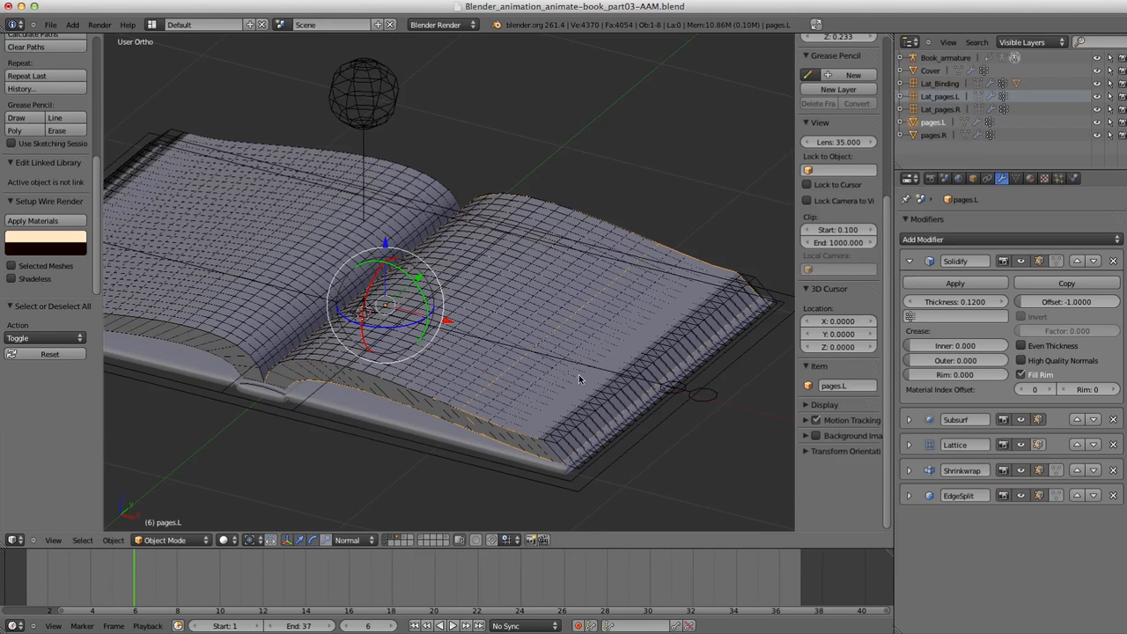
# Set the thickness of the pages.L Solidify modifier to 0.001 and collapse its settings
pyautogui.click(936, 301)
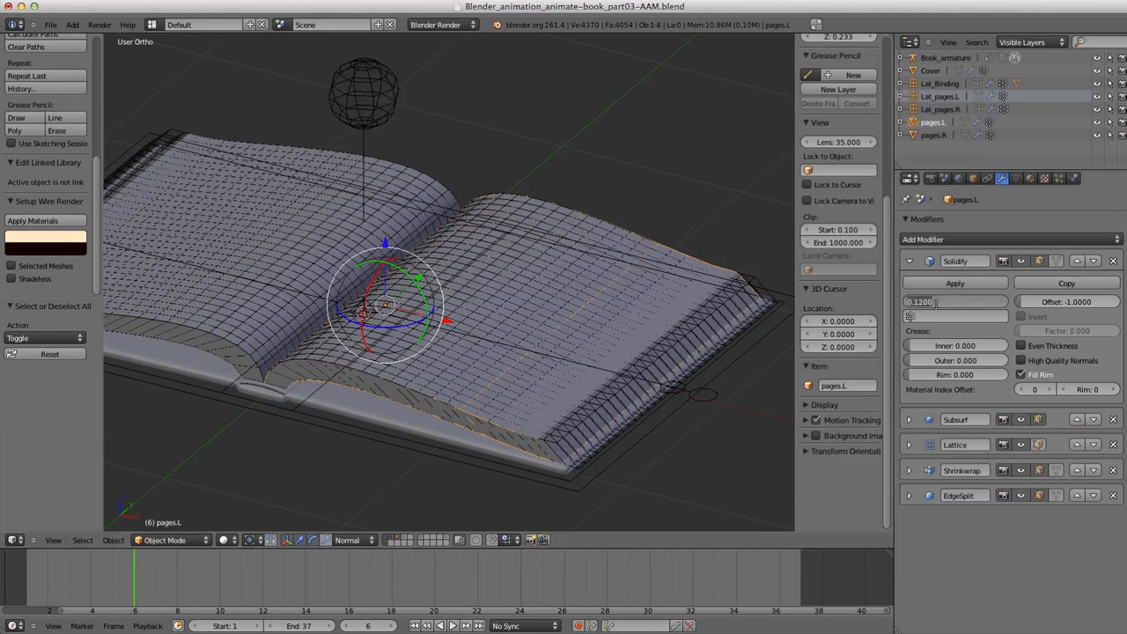
pyautogui.write('0.001')
pyautogui.press('Return')
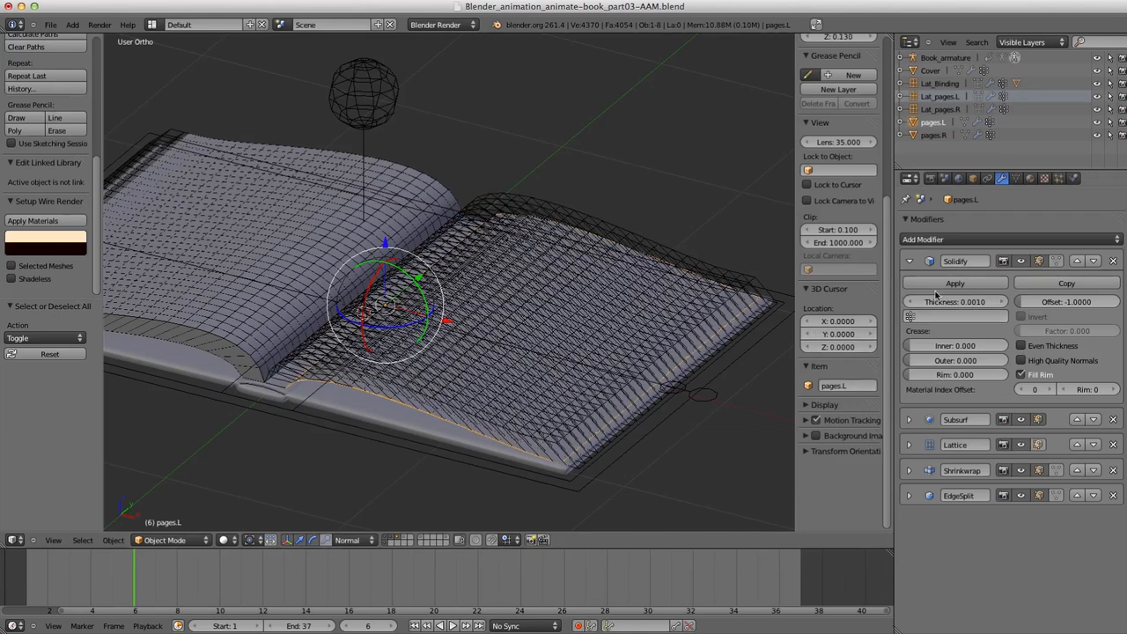
pyautogui.click(911, 258)
# Add an Array modifier to pages.L and move it up the stack to directly below Solidify
pyautogui.click(948, 241)
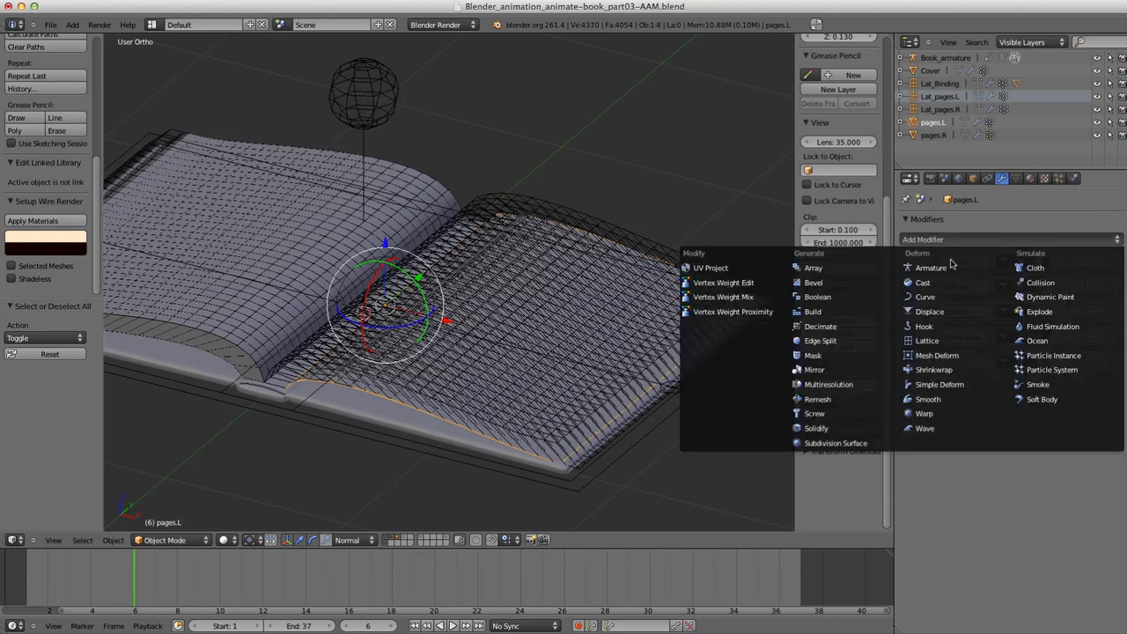
pyautogui.click(859, 269)
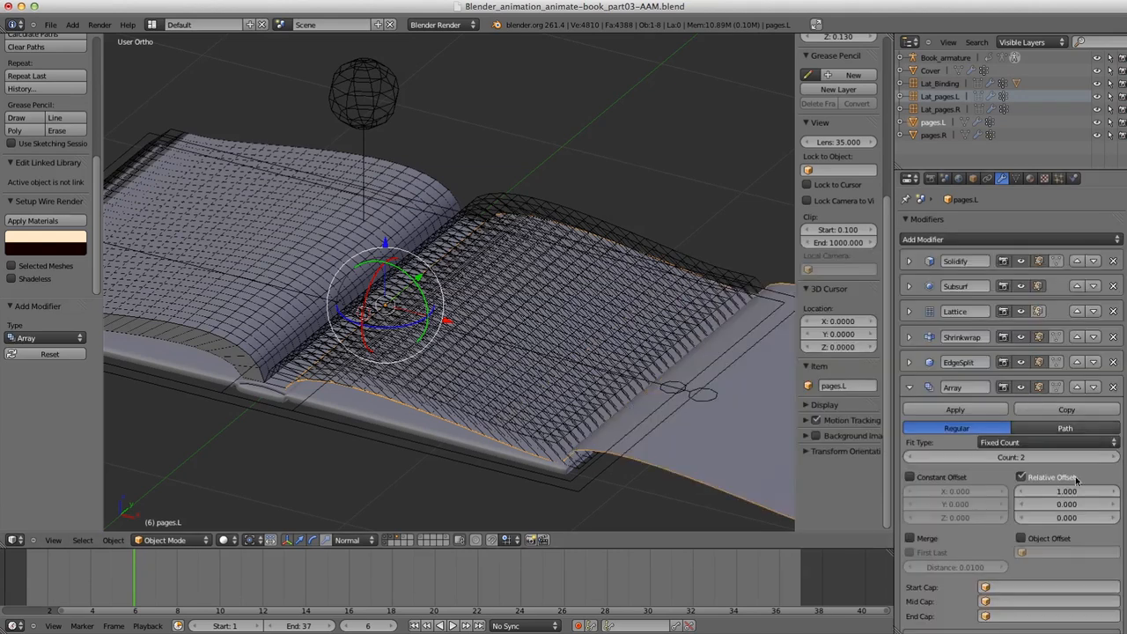
pyautogui.click(1077, 388)
pyautogui.click(1077, 361)
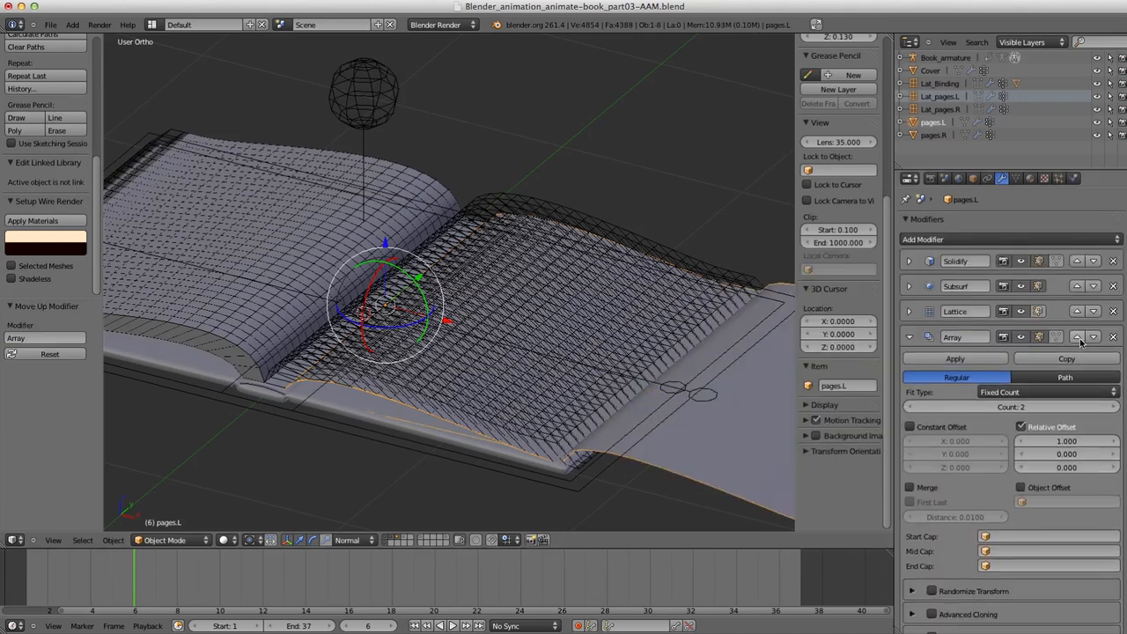
pyautogui.click(1077, 336)
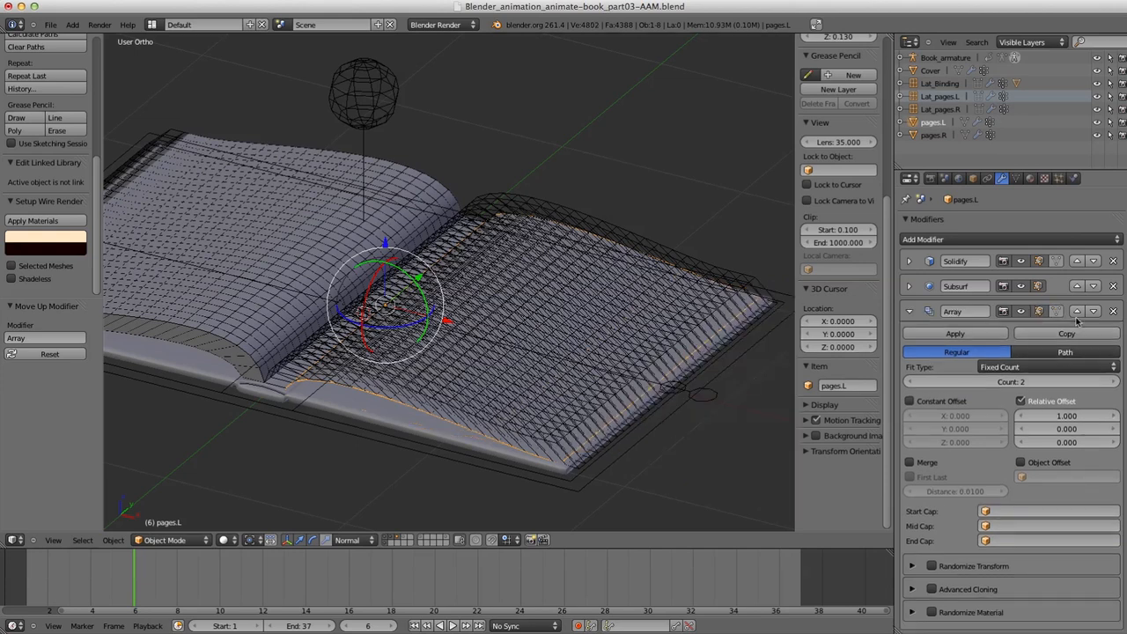
pyautogui.click(1077, 311)
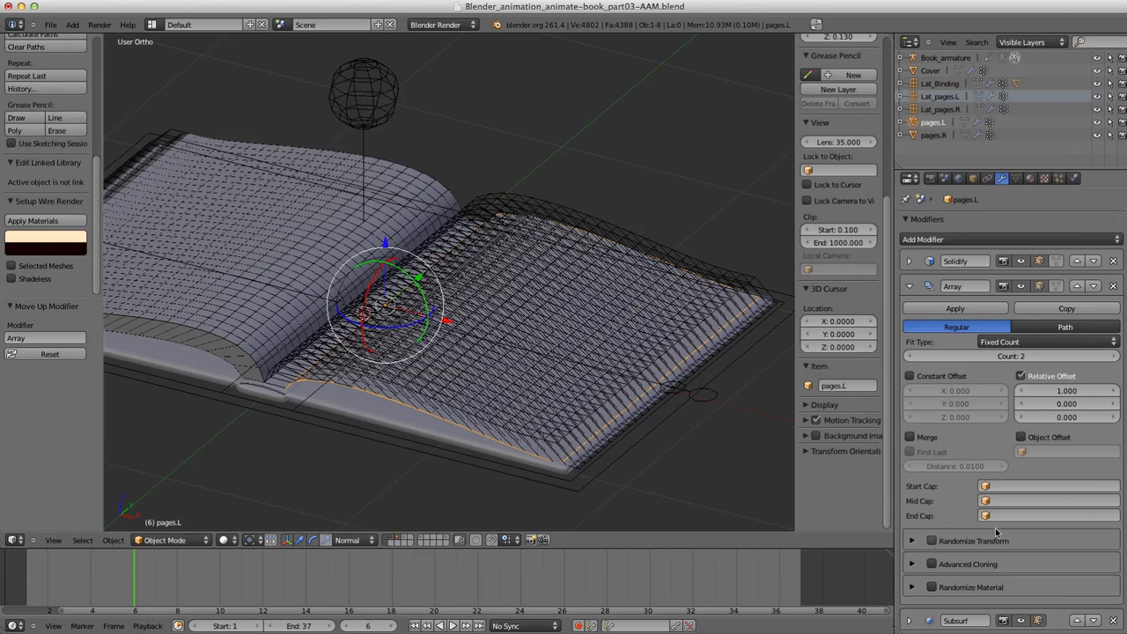
# Enable Randomize Transform on the Array modifier and set its relative X offset to -1.05
pyautogui.click(932, 541)
pyautogui.click(913, 540)
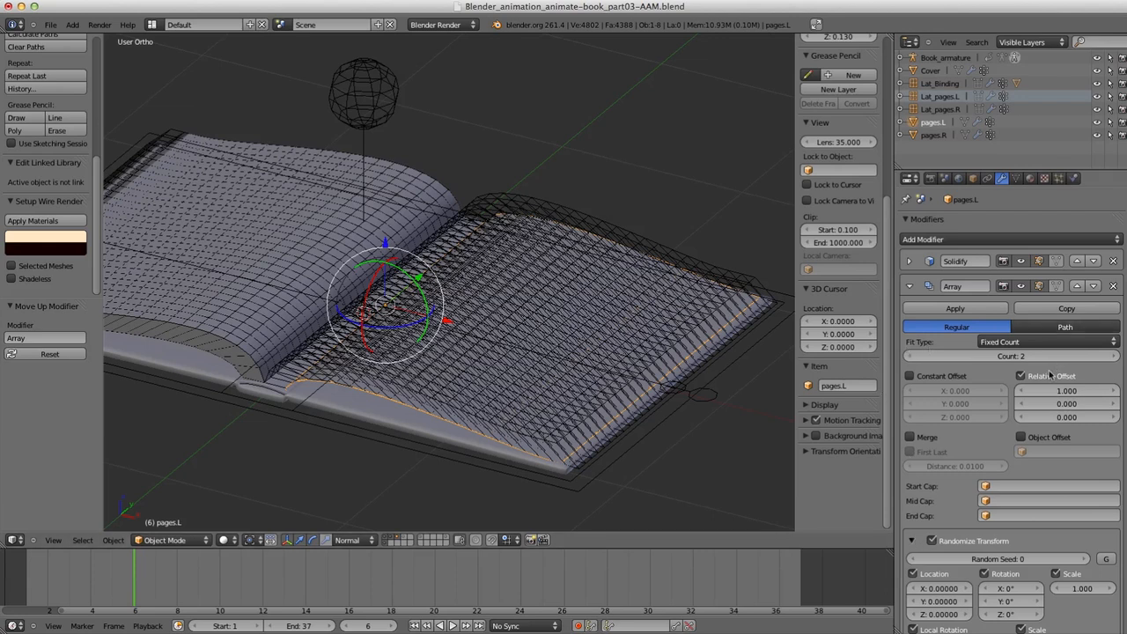
pyautogui.click(1065, 392)
pyautogui.write('1')
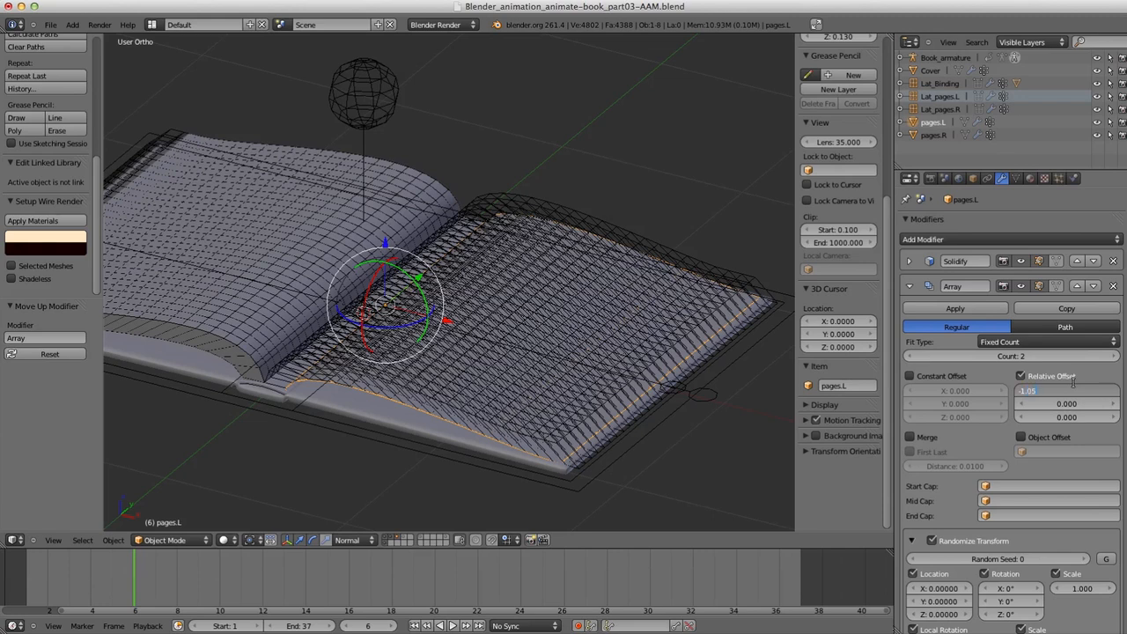
pyautogui.write('.05')
pyautogui.press('Return')
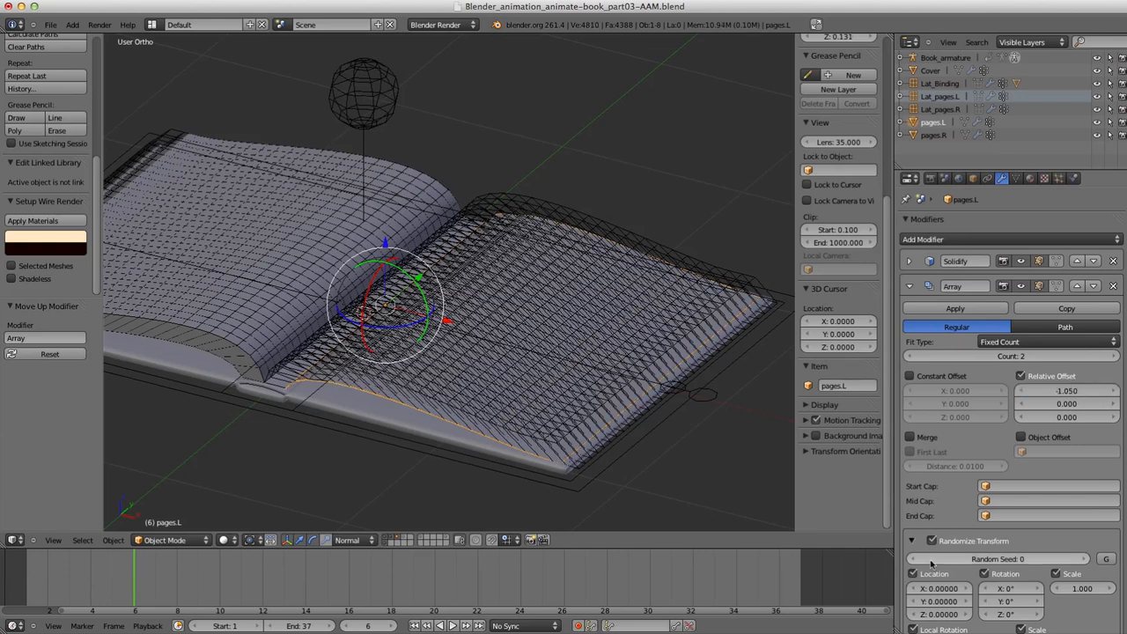
# Set the Array's randomized X location to 0.01
pyautogui.click(938, 588)
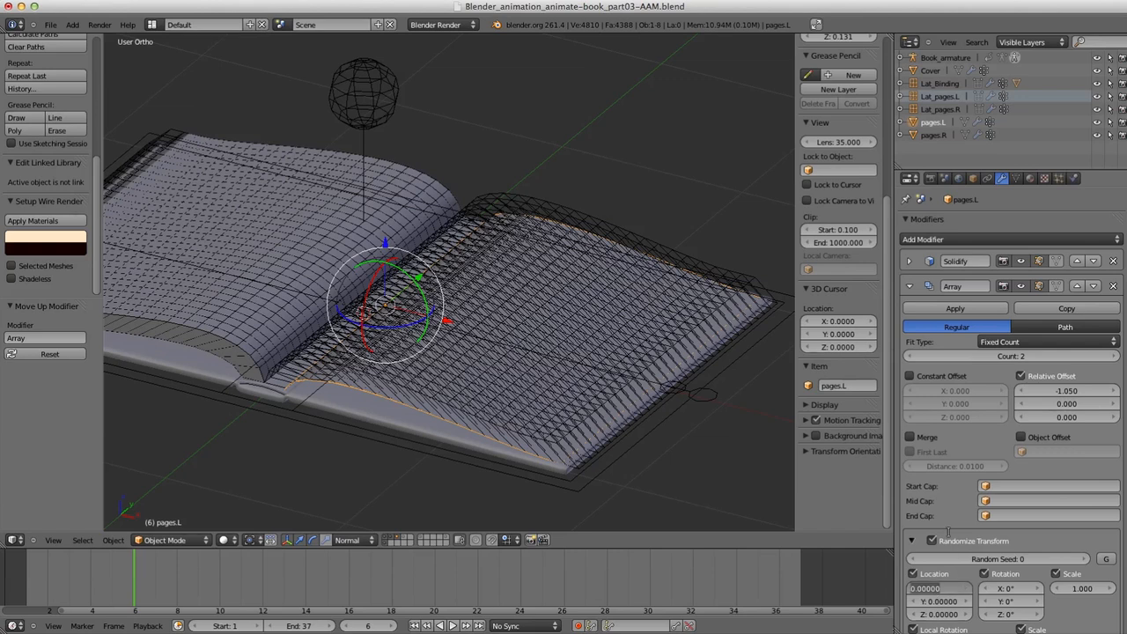
pyautogui.press('BackSpace')
pyautogui.write('.01')
pyautogui.press('Return')
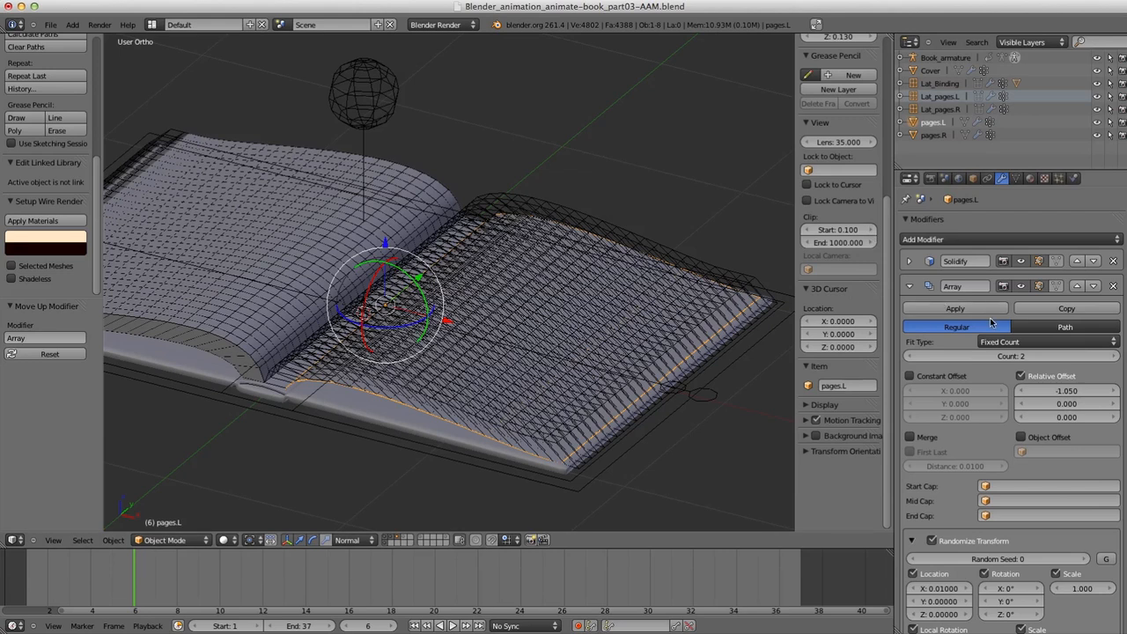
# Try Array counts of 55, 70 and 105 to fill the thickness of the page block
pyautogui.click(997, 358)
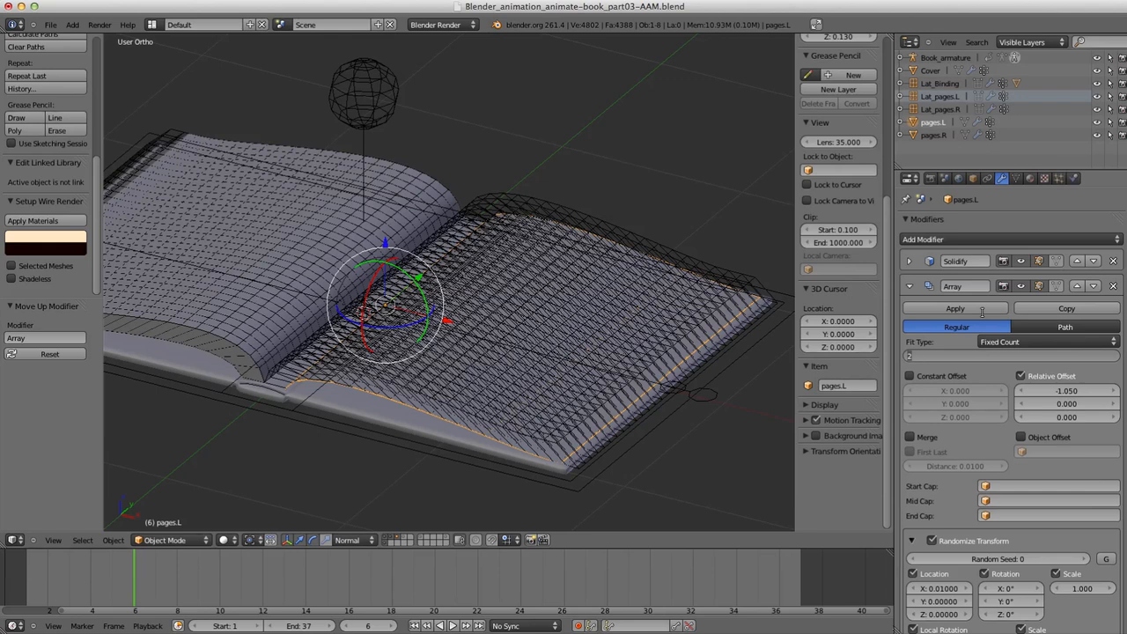
pyautogui.press('Return')
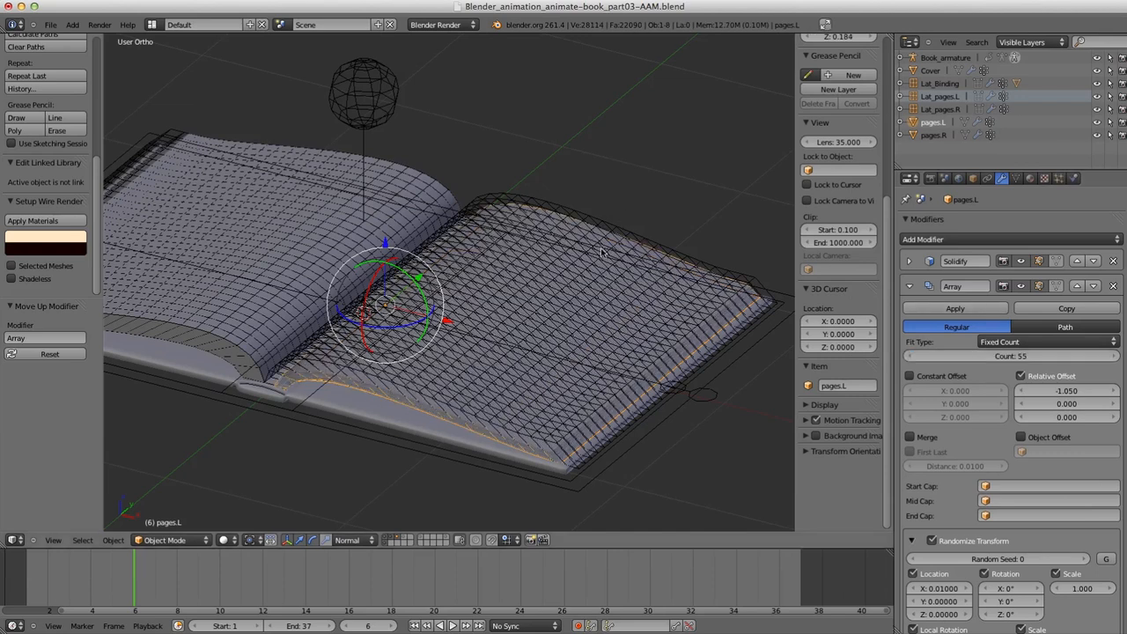
pyautogui.click(1021, 356)
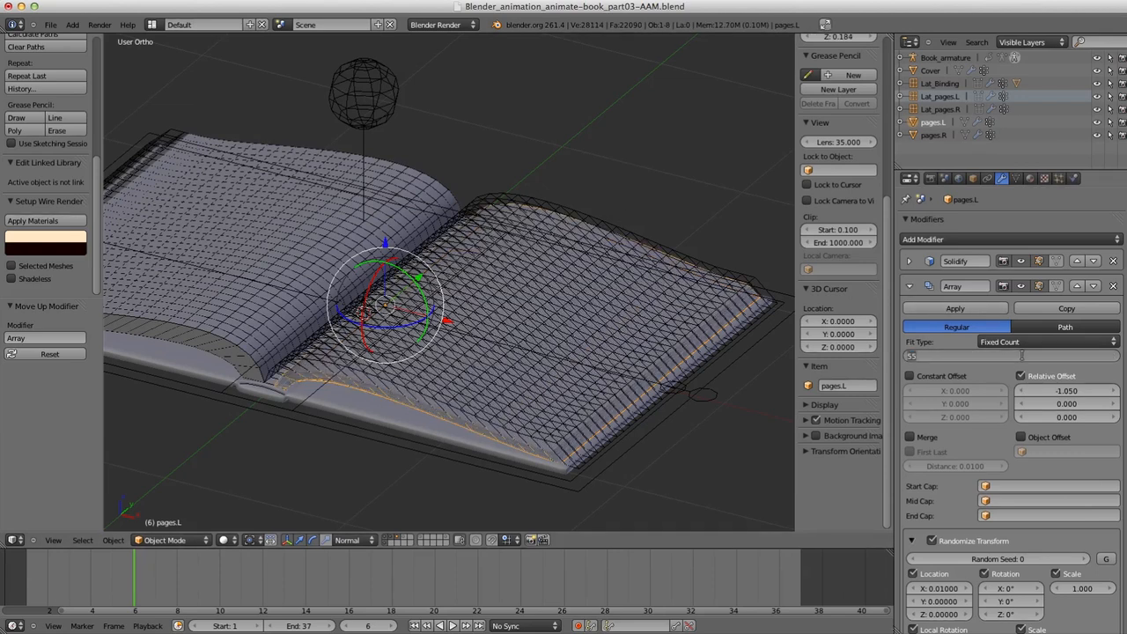
pyautogui.write('70')
pyautogui.press('Return')
pyautogui.click(1023, 356)
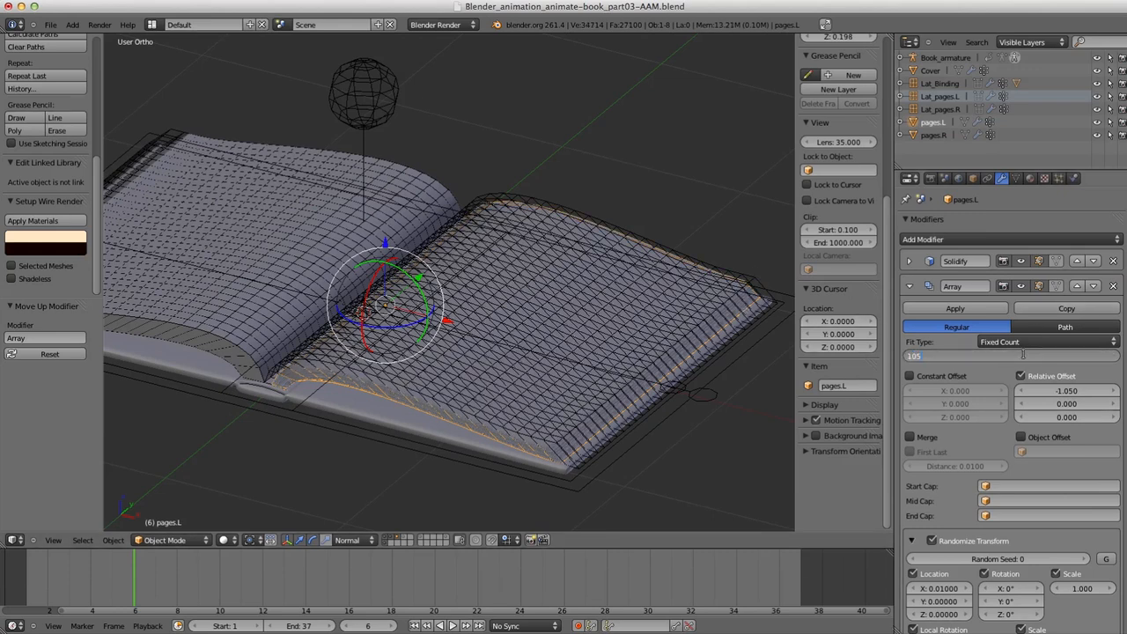
pyautogui.press('Return')
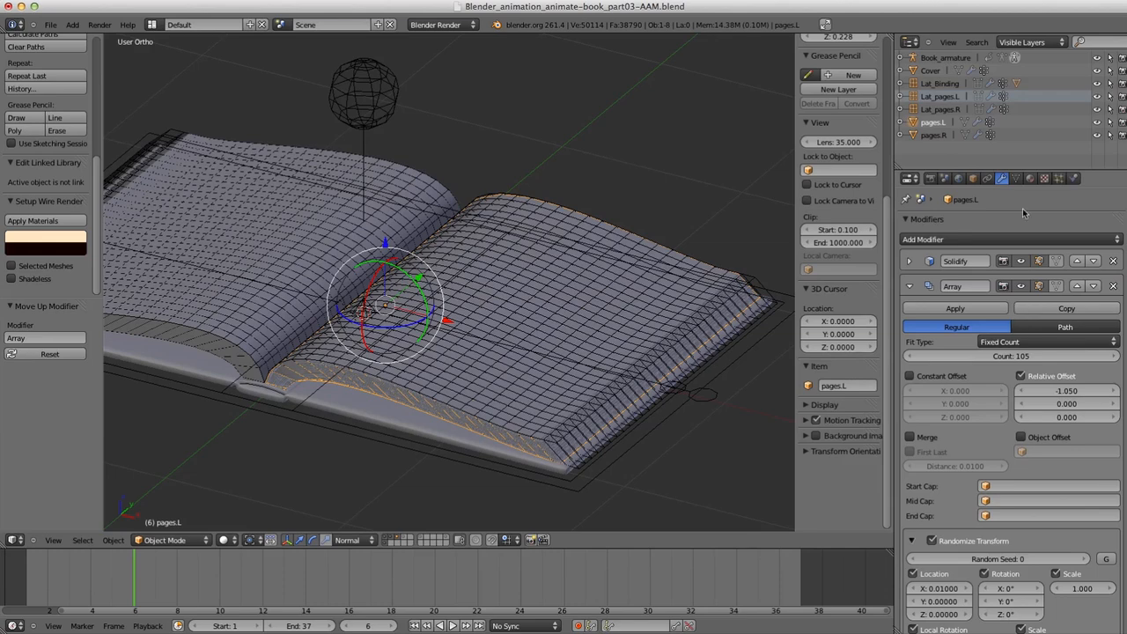
# Check the Subsurf modifier's settings on pages.L and examine the page edges near the spine up close
pyautogui.click(910, 286)
pyautogui.click(910, 311)
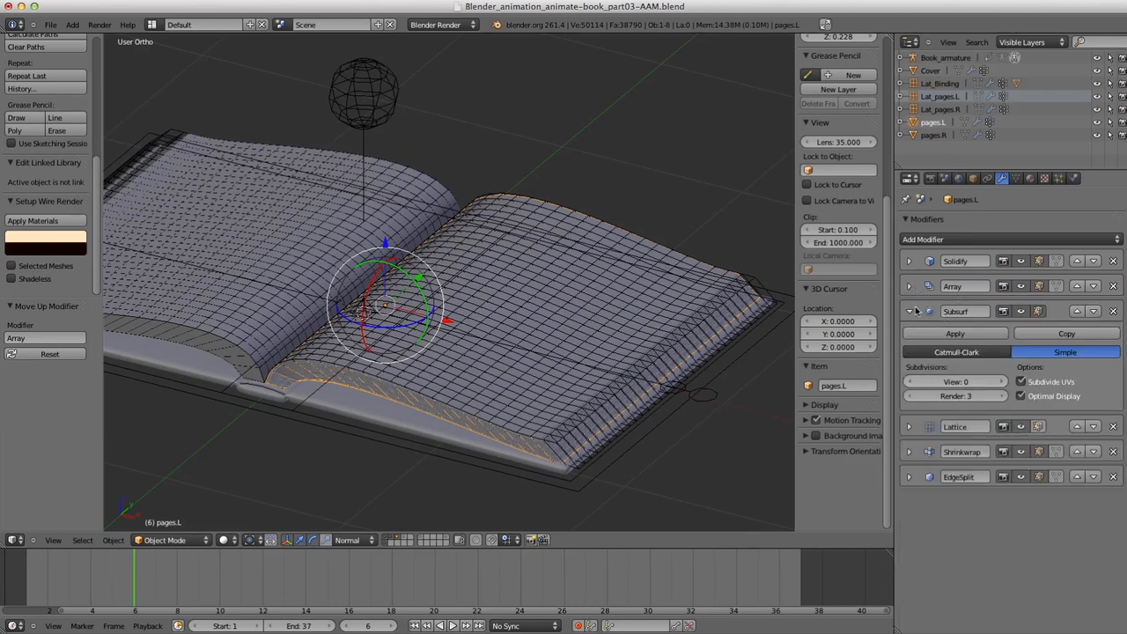
pyautogui.click(911, 311)
pyautogui.moveTo(498, 386); pyautogui.dragTo(522, 366, button='middle')
pyautogui.scroll(2, 494, 436)
pyautogui.moveTo(494, 437); pyautogui.dragTo(507, 401, button='middle')
# Raise the Array count on pages.L to 120
pyautogui.click(909, 286)
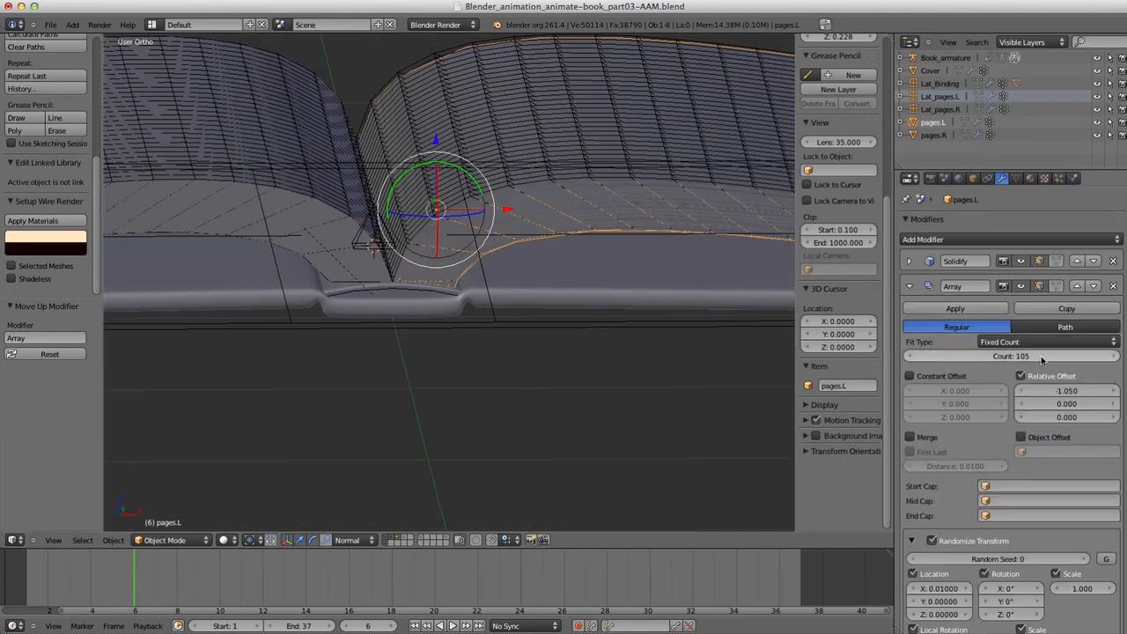
pyautogui.click(1114, 356)
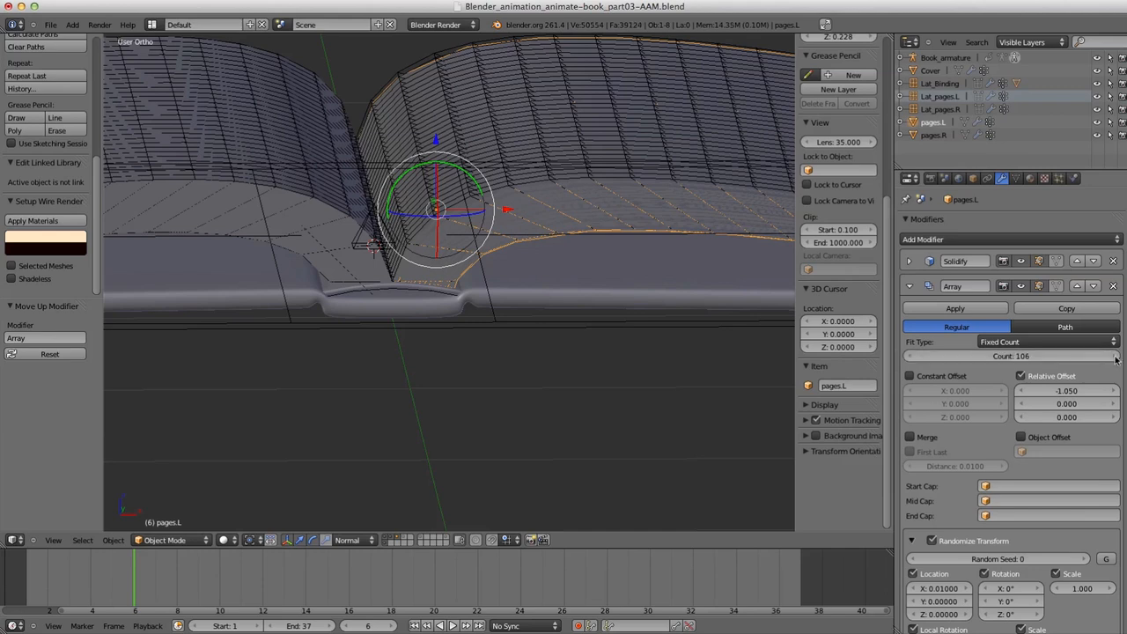
pyautogui.click(1113, 356)
pyautogui.click(1027, 356)
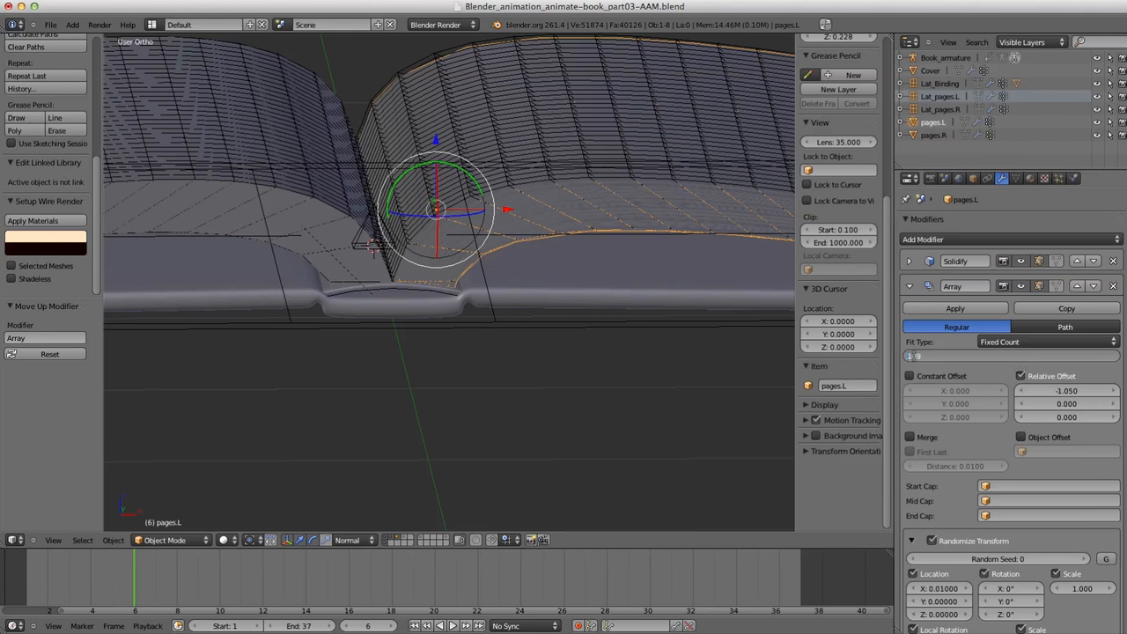
pyautogui.press('BackSpace')
pyautogui.press('BackSpace')
pyautogui.press('BackSpace')
pyautogui.write('120')
pyautogui.press('Return')
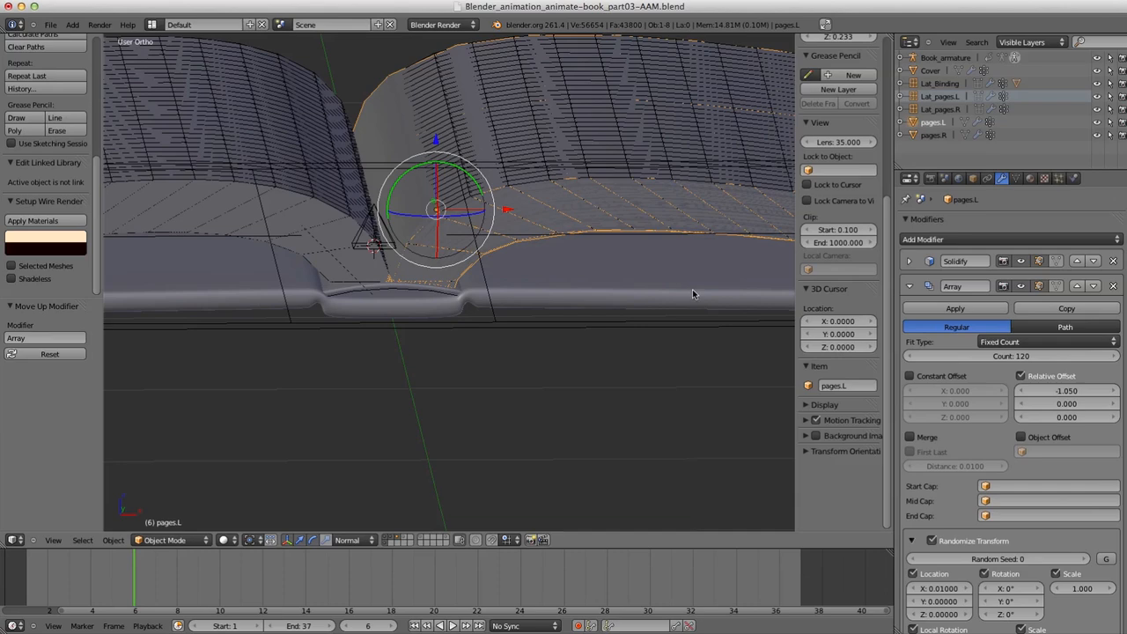
# Hide the Lat_pages.L lattice and examine the layered page edges at the book's outer corner
pyautogui.press('a')
pyautogui.moveTo(692, 301); pyautogui.dragTo(420, 239, button='middle')
pyautogui.rightClick(710, 355)
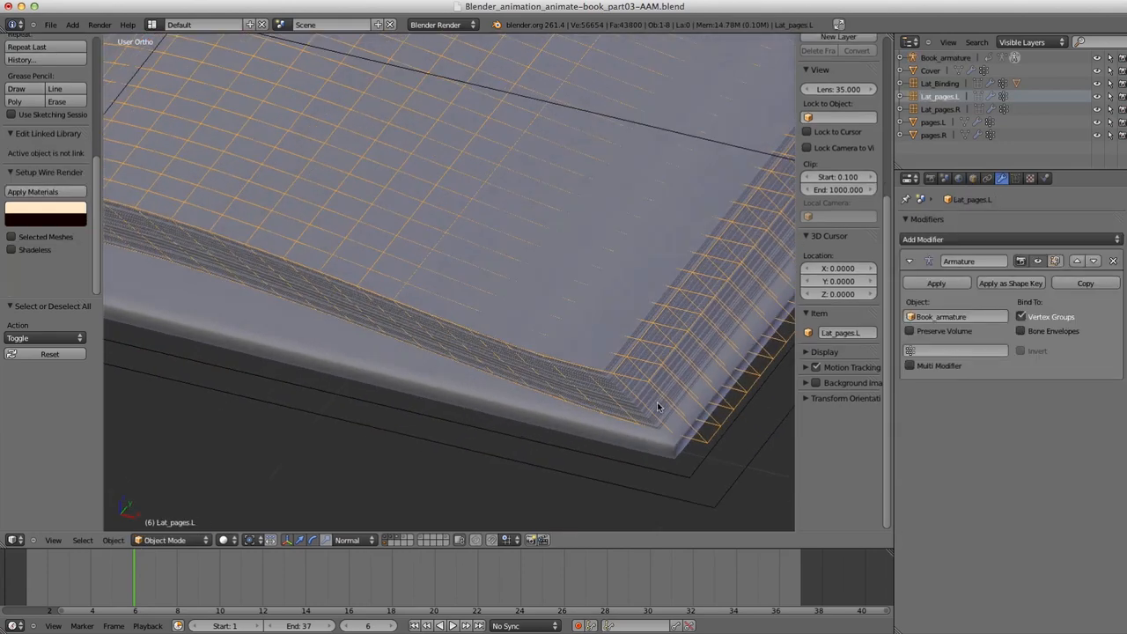
pyautogui.press('h')
pyautogui.moveTo(663, 350); pyautogui.dragTo(571, 264, button='middle')
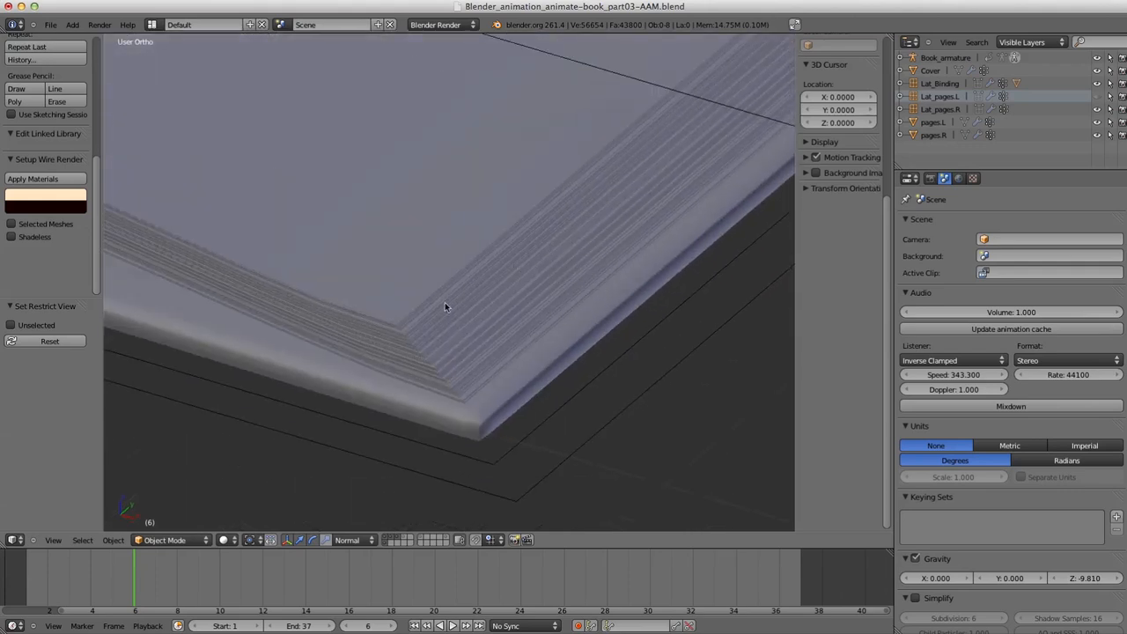
pyautogui.moveTo(532, 348); pyautogui.dragTo(334, 285, button='middle')
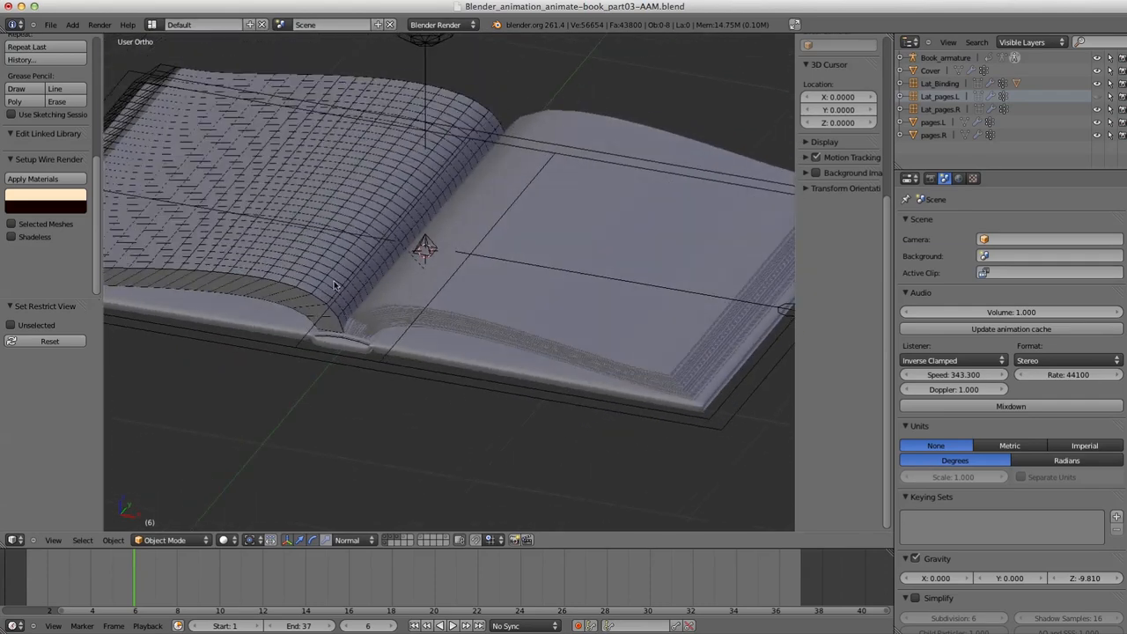
# Rotate the Controller bone of Book_armature by about 124° to close the book and check the closed page block
pyautogui.moveTo(506, 367); pyautogui.dragTo(444, 352, button='middle')
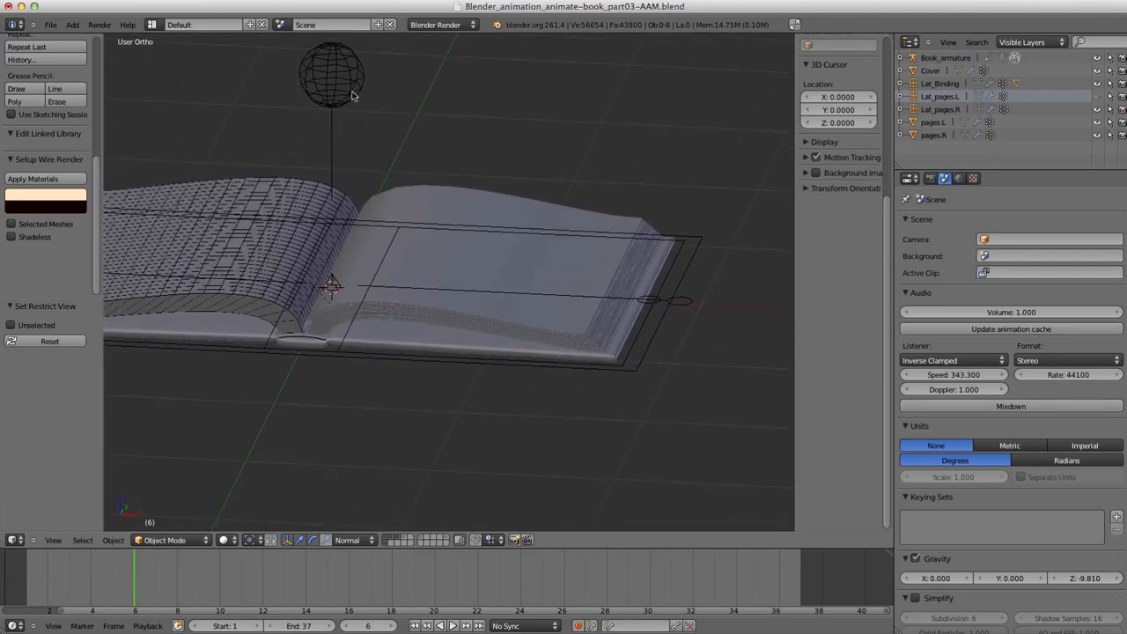
pyautogui.rightClick(355, 96)
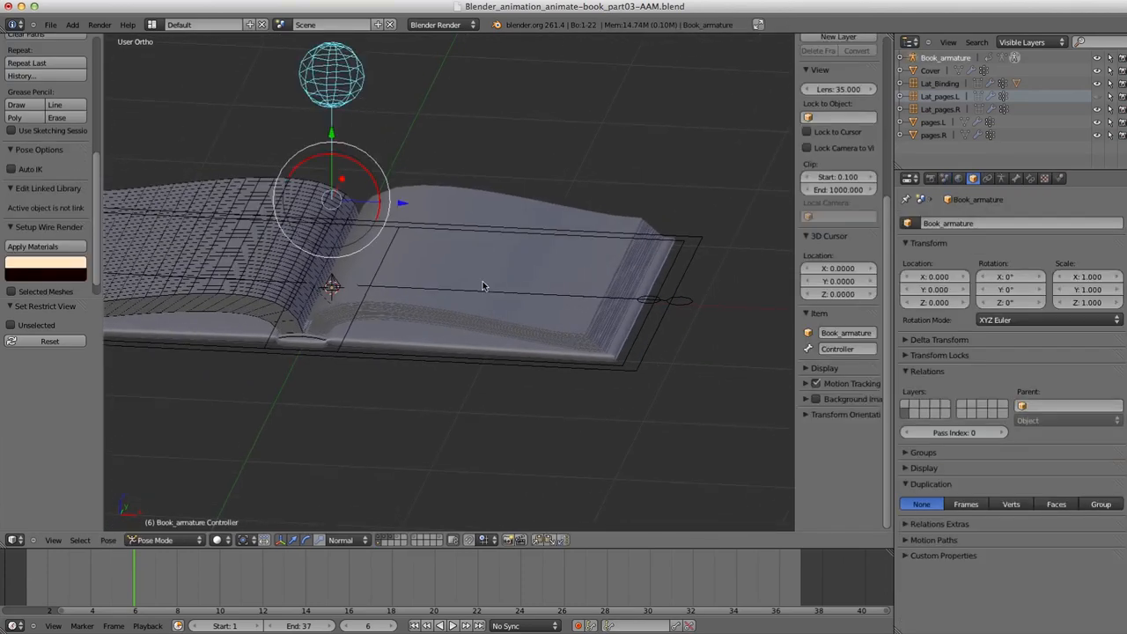
pyautogui.press('r')
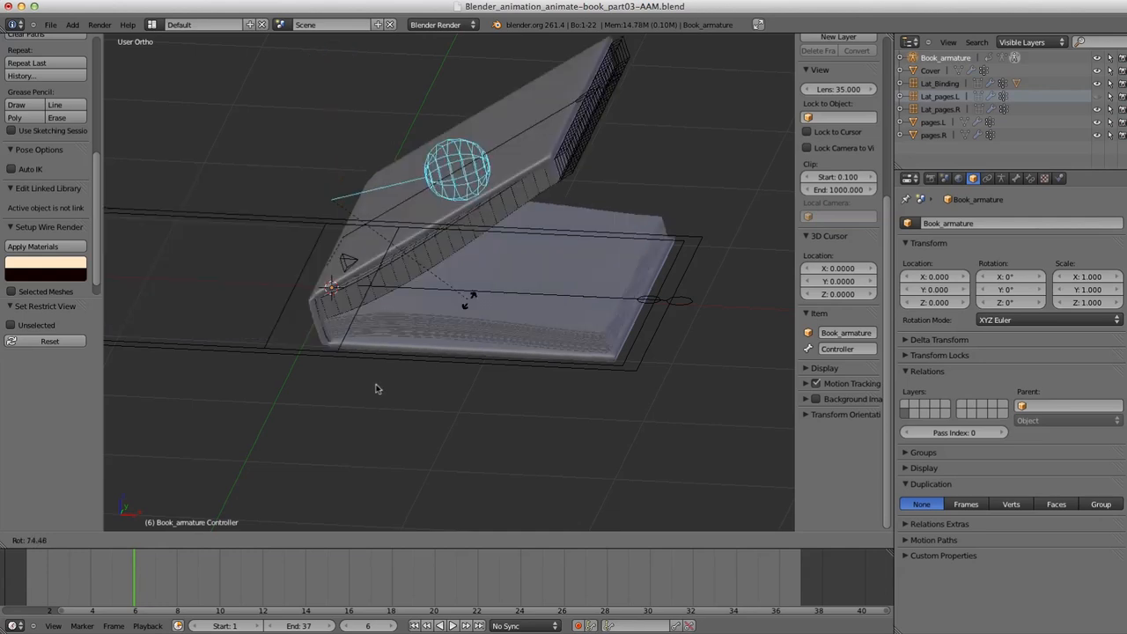
pyautogui.click(446, 376)
pyautogui.click(471, 381)
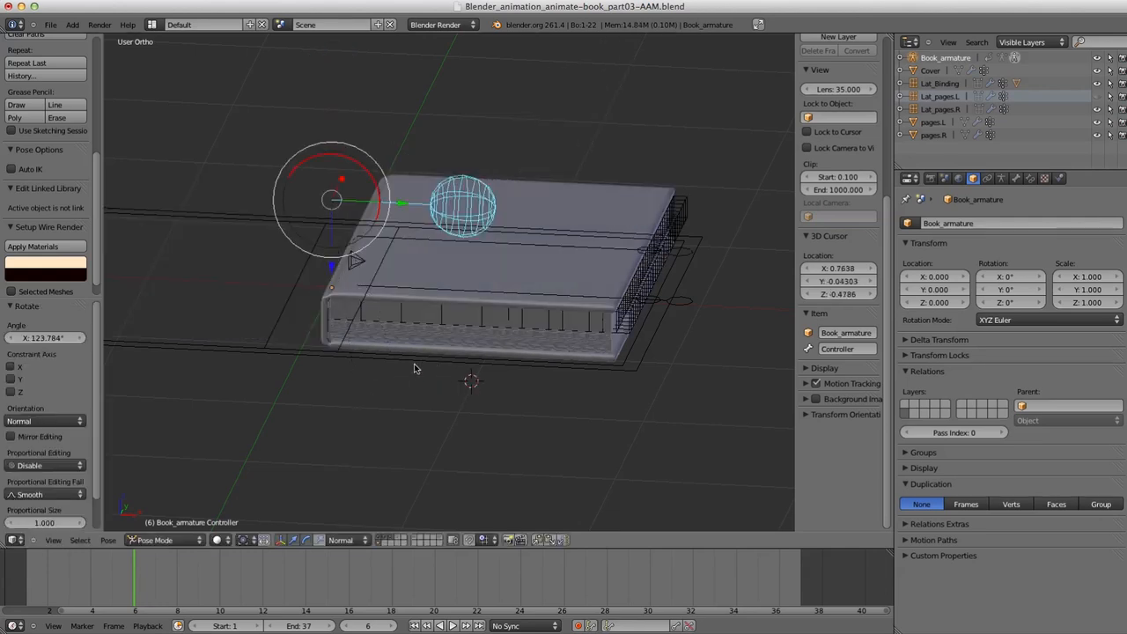
pyautogui.moveTo(478, 295); pyautogui.dragTo(440, 306, button='middle')
pyautogui.keyDown('ctrl'); pyautogui.moveTo(475, 379); pyautogui.dragTo(423, 204, button='middle'); pyautogui.keyUp('ctrl')
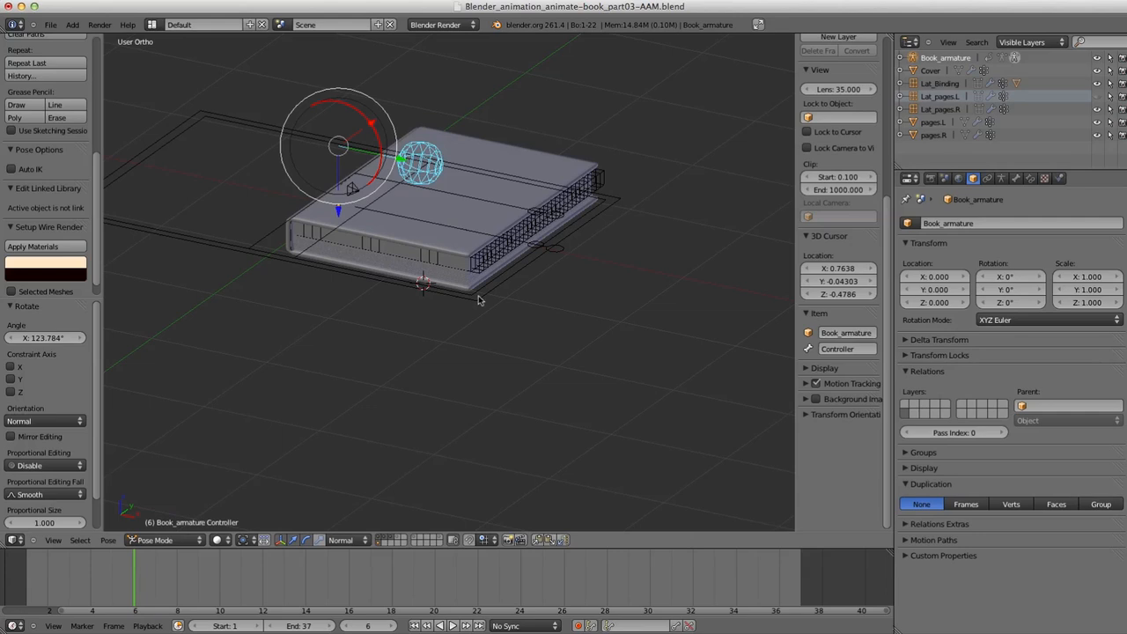
# Clear the Controller bone's rotation to reopen the book and examine the layered edges of the pages without wireframe
pyautogui.hotkey('alt', 'r')
pyautogui.moveTo(430, 288); pyautogui.dragTo(513, 310, button='middle')
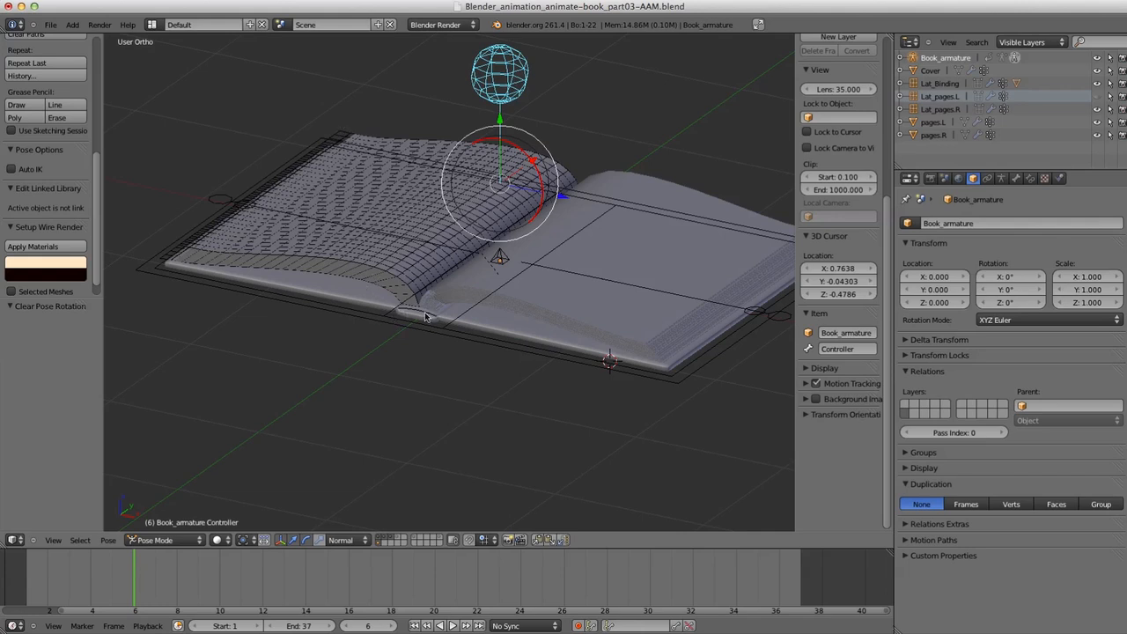
pyautogui.keyDown('shift'); pyautogui.moveTo(518, 370); pyautogui.dragTo(396, 369, button='middle'); pyautogui.keyUp('shift')
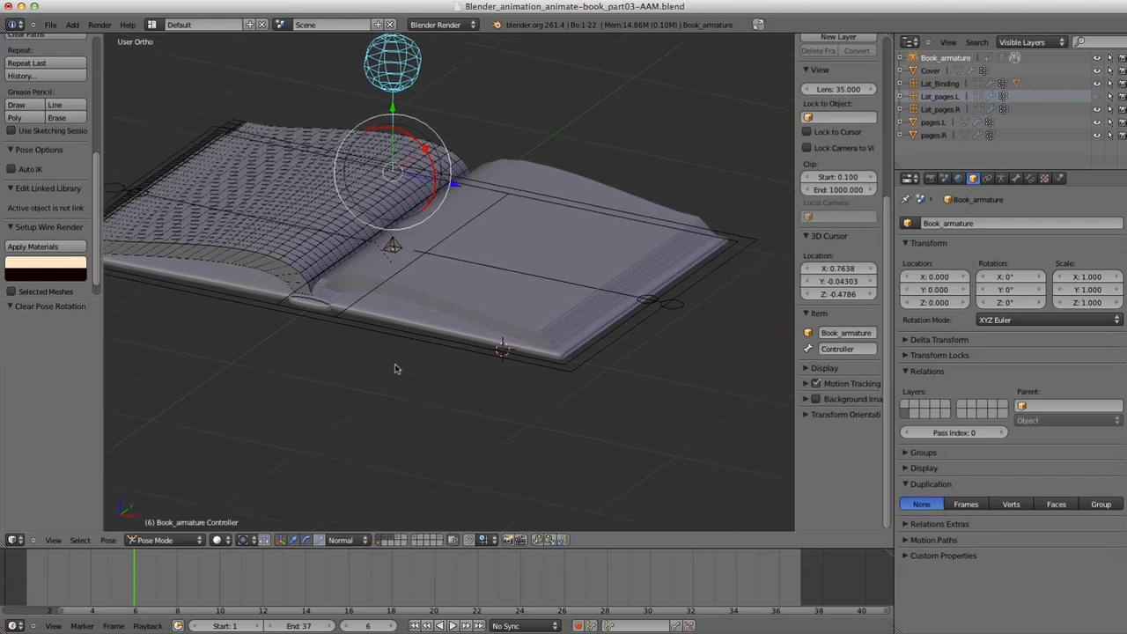
pyautogui.scroll(1, 395, 369)
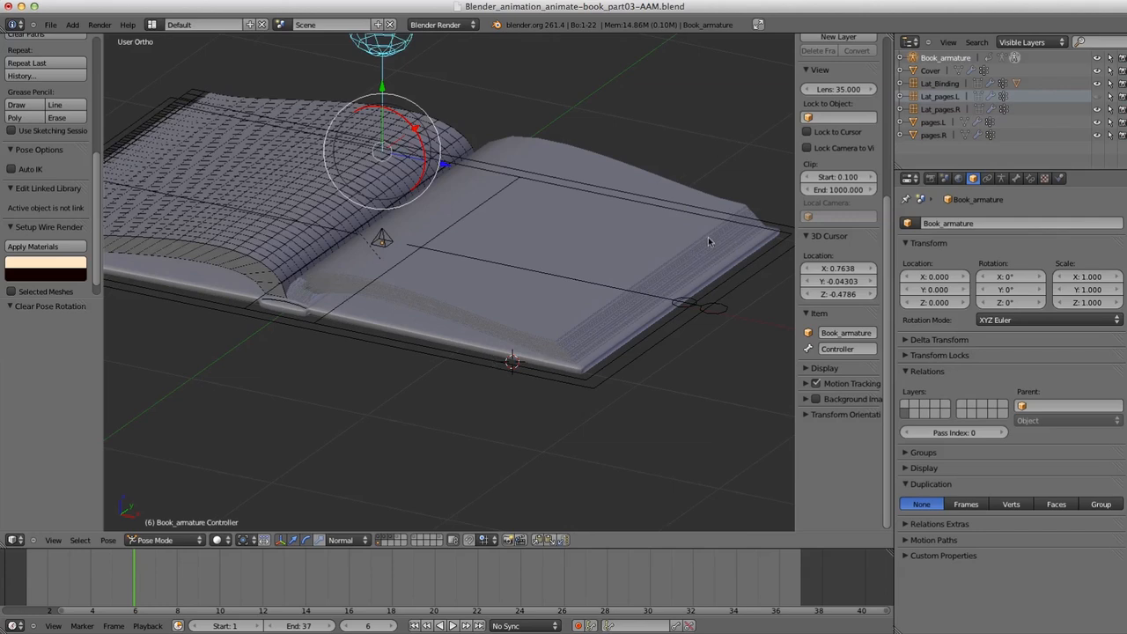
pyautogui.keyDown('shift'); pyautogui.moveTo(582, 368); pyautogui.dragTo(464, 306, button='middle'); pyautogui.keyUp('shift')
pyautogui.scroll(1, 477, 360)
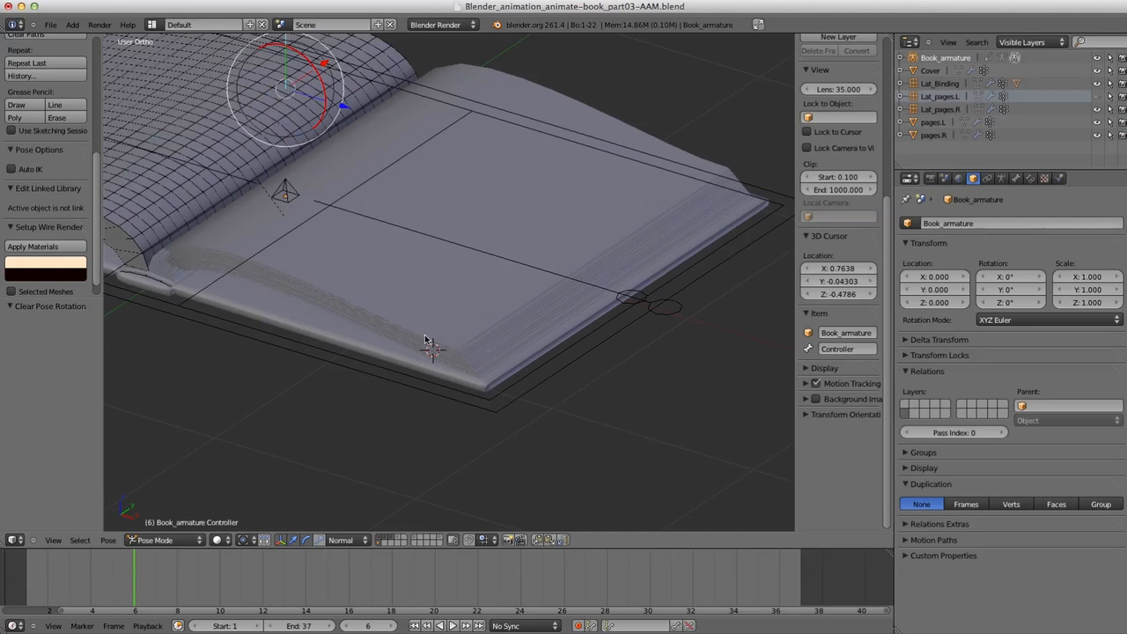
# Reset the 3D cursor to the scene origin and inspect the page edges at the book's outer corner up close
pyautogui.hotkey('shift', 'c')
pyautogui.moveTo(472, 304); pyautogui.dragTo(433, 404, button='middle')
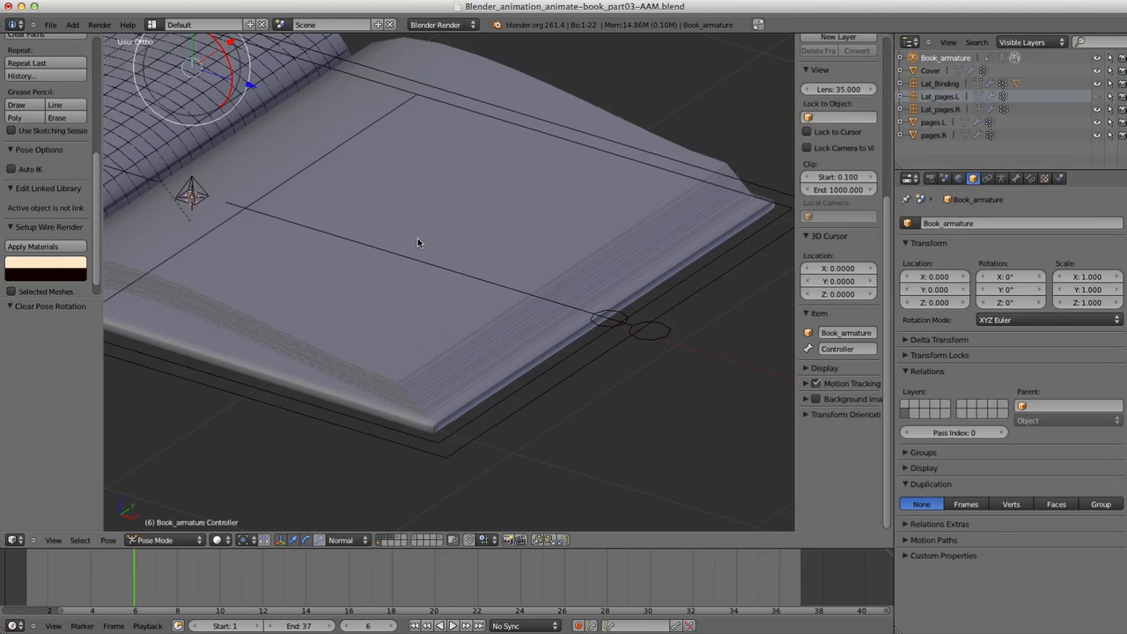
pyautogui.scroll(4, 417, 238)
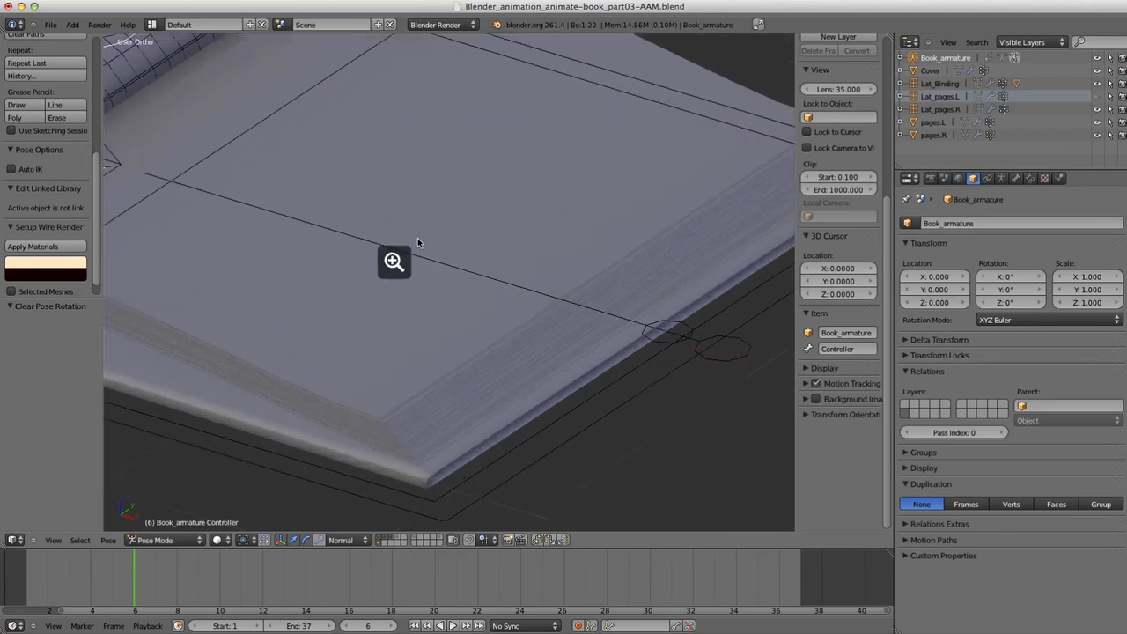
pyautogui.scroll(-4, 572, 260)
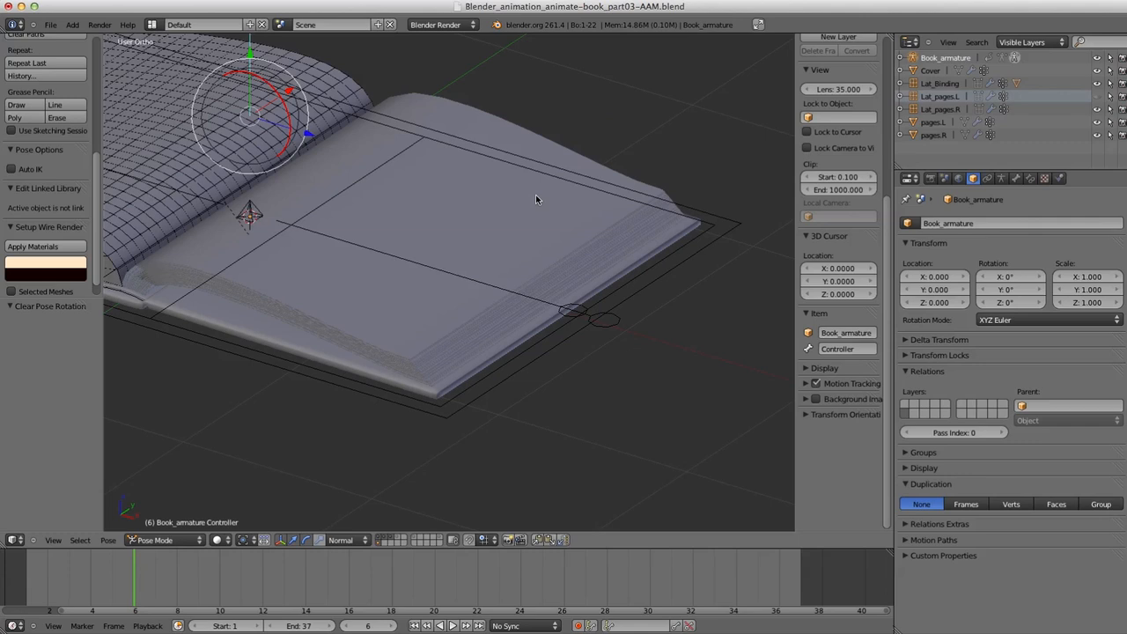
pyautogui.keyDown('shift'); pyautogui.moveTo(475, 326); pyautogui.dragTo(630, 337, button='middle'); pyautogui.keyUp('shift')
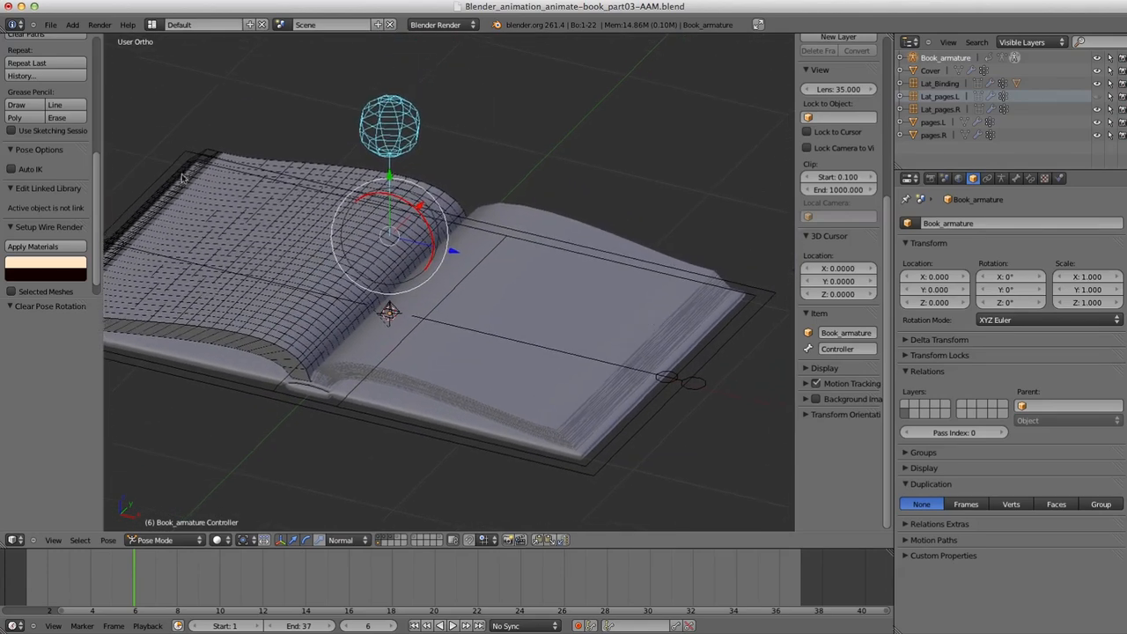